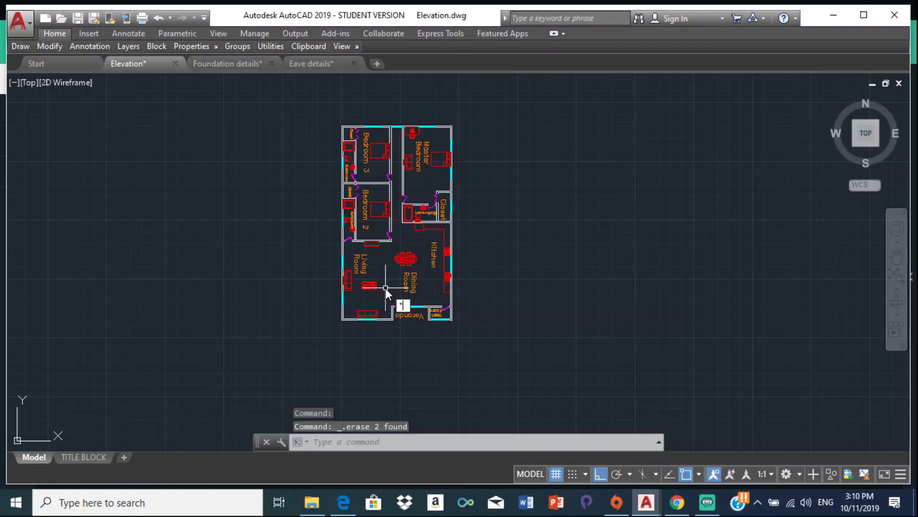
# Step: Dismiss the recent-command list, hide the Videos folder and centre the floor plan in view
pyautogui.press('Up')
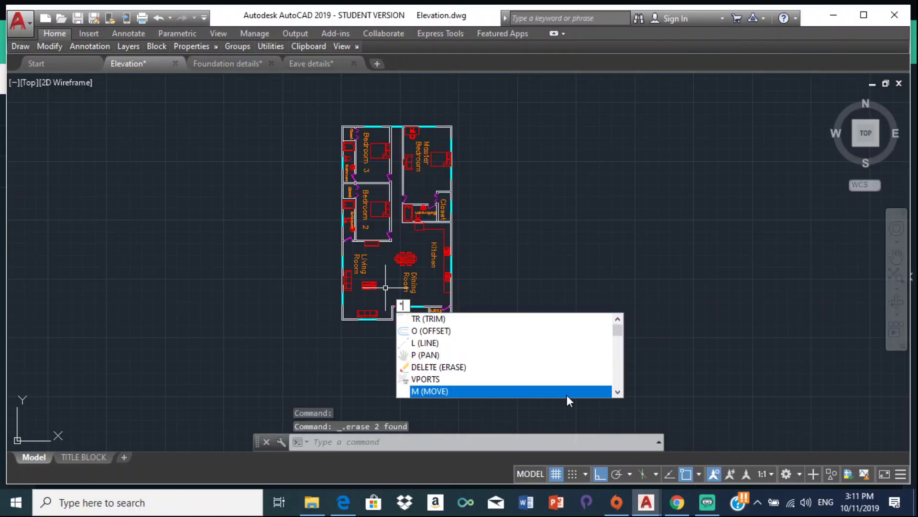
pyautogui.press('Escape')
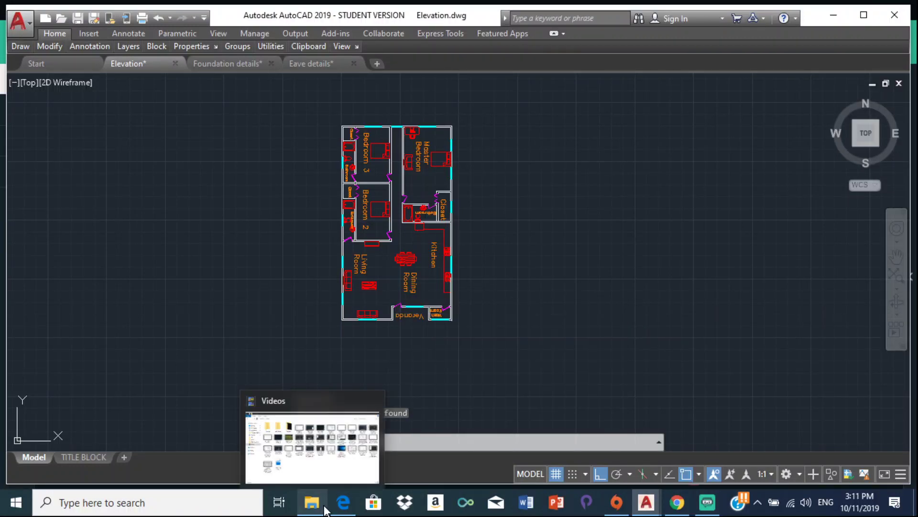
pyautogui.click(325, 509)
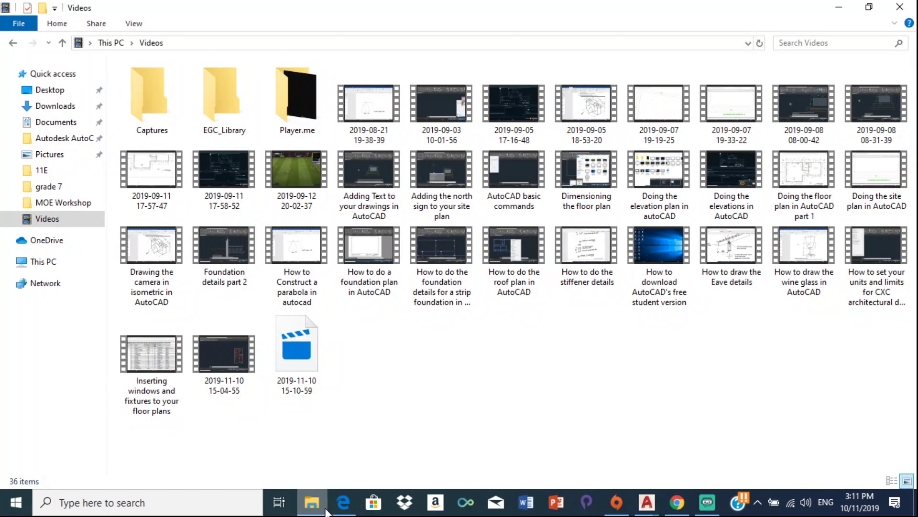
pyautogui.click(326, 510)
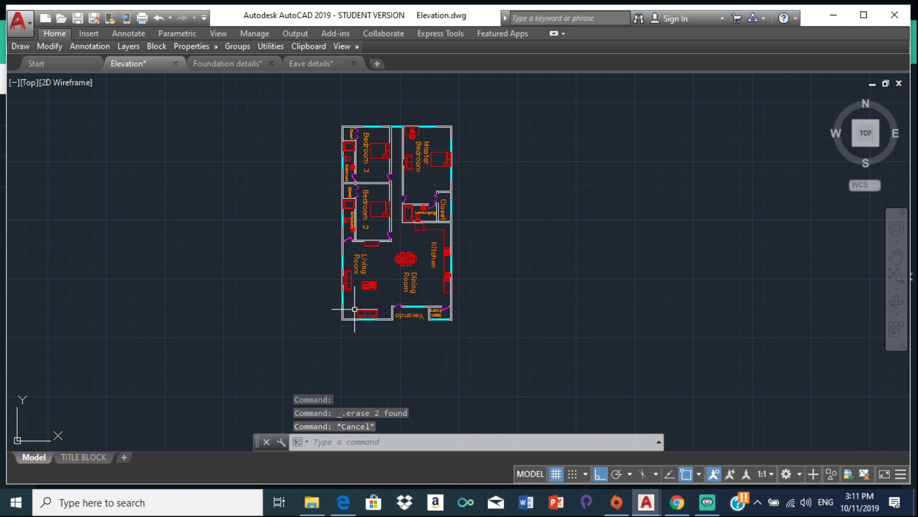
pyautogui.scroll(4, 364, 292)
pyautogui.scroll(-3, 357, 287)
pyautogui.scroll(4, 345, 279)
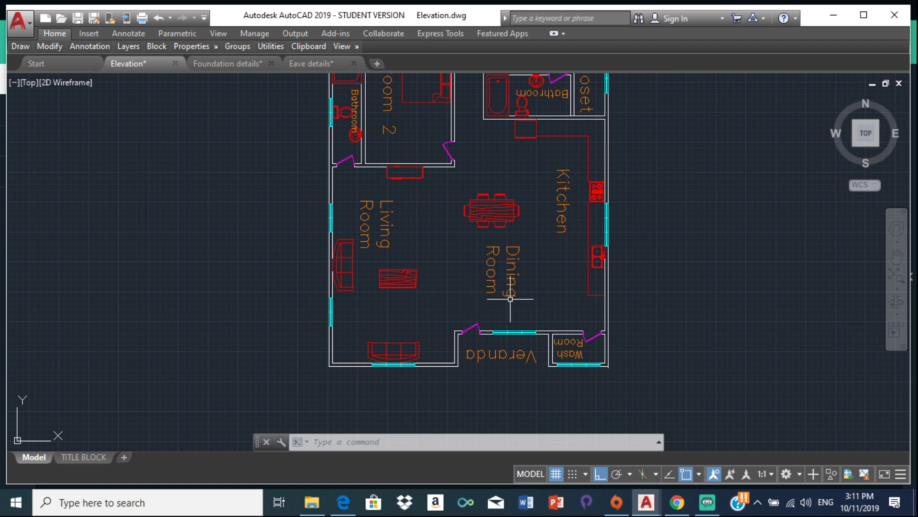
pyautogui.scroll(4, 389, 301)
pyautogui.scroll(-4, 593, 330)
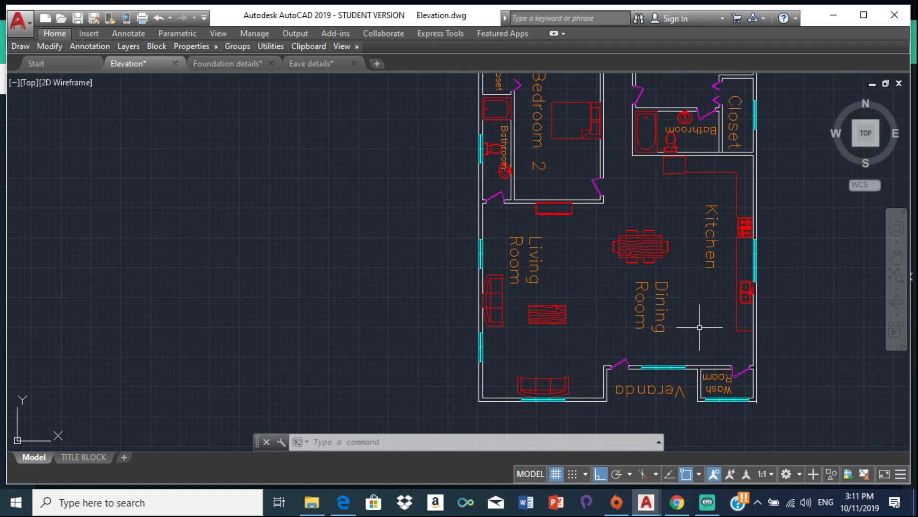
pyautogui.moveTo(700, 328); pyautogui.dragTo(624, 326, button='middle')
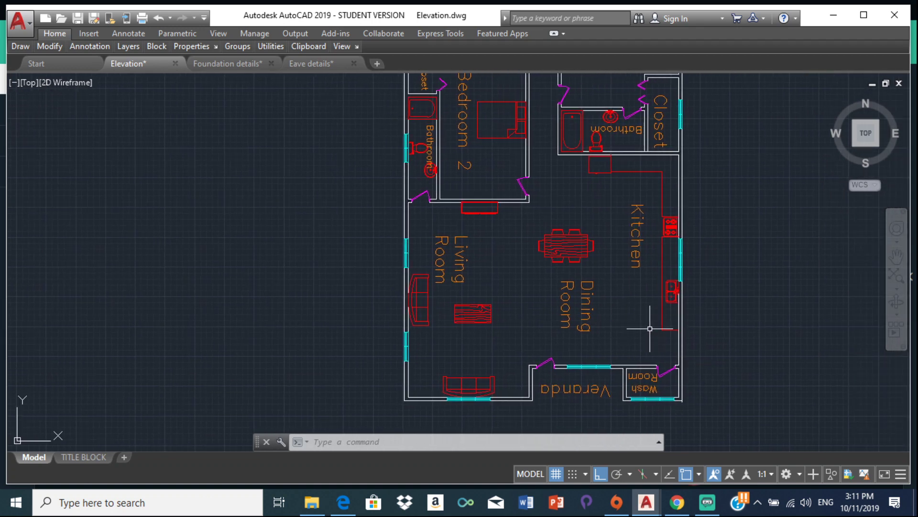
pyautogui.scroll(-4, 651, 326)
pyautogui.moveTo(609, 322); pyautogui.dragTo(459, 289, button='middle')
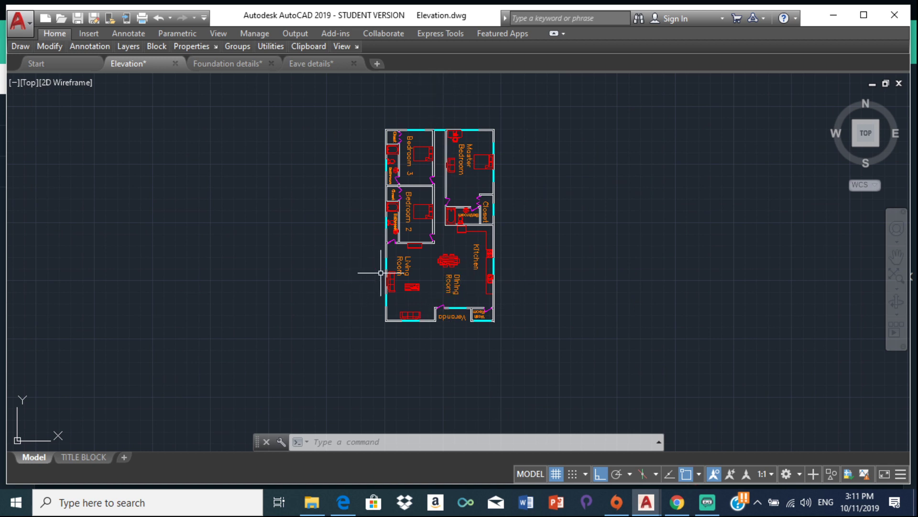
pyautogui.scroll(2, 426, 270)
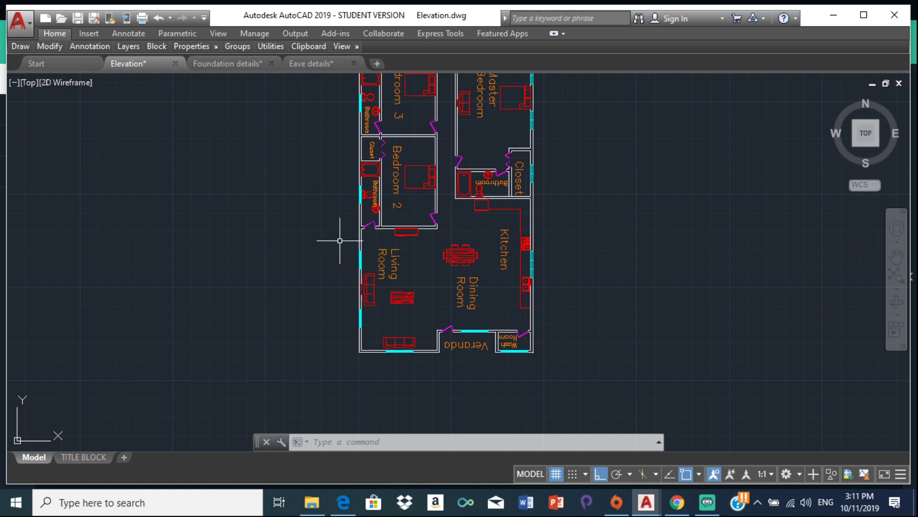
pyautogui.scroll(-3, 419, 315)
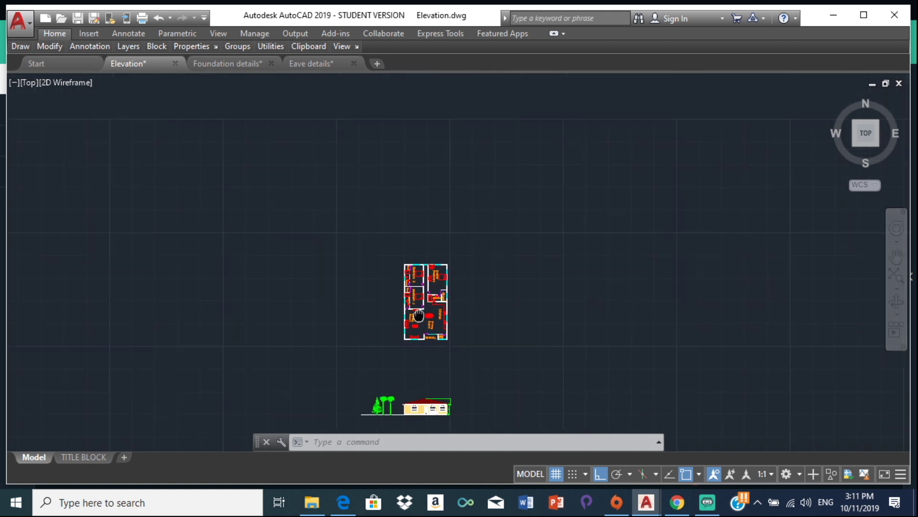
pyautogui.scroll(5, 419, 315)
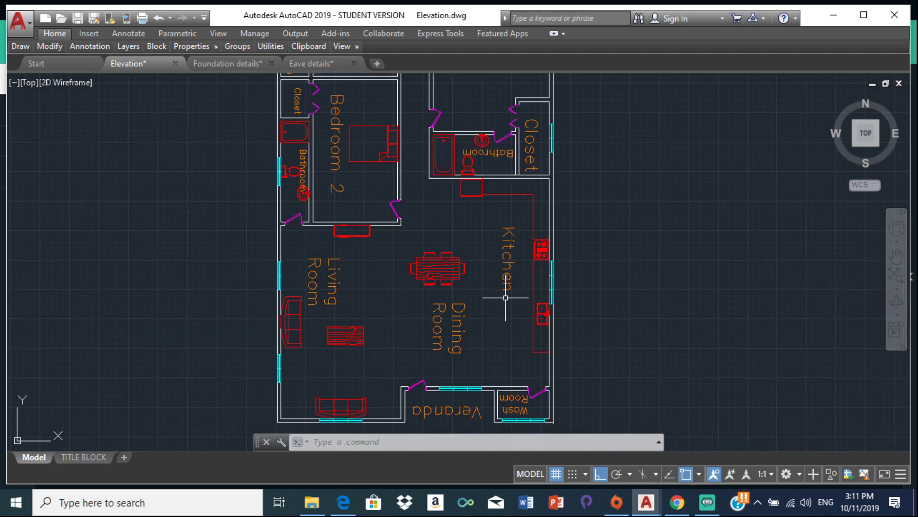
pyautogui.scroll(-4, 449, 341)
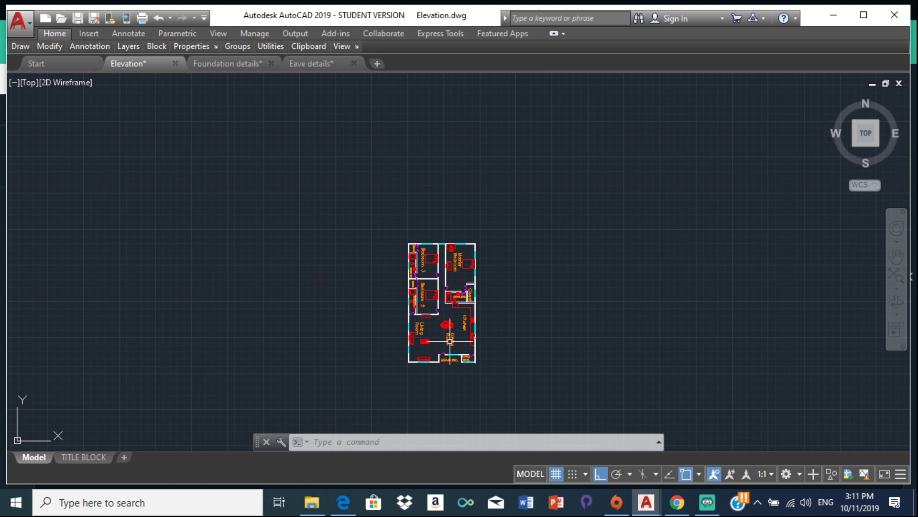
pyautogui.scroll(3, 448, 342)
pyautogui.scroll(1, 432, 343)
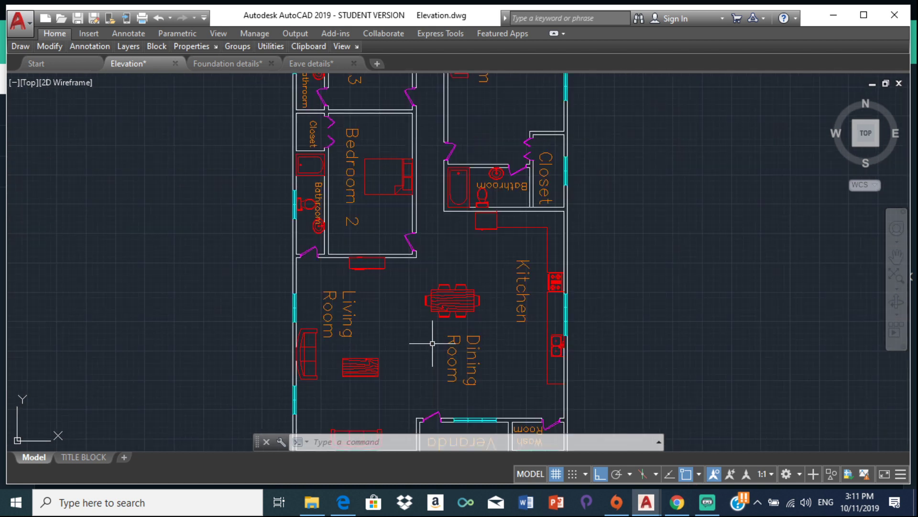
pyautogui.scroll(-4, 421, 351)
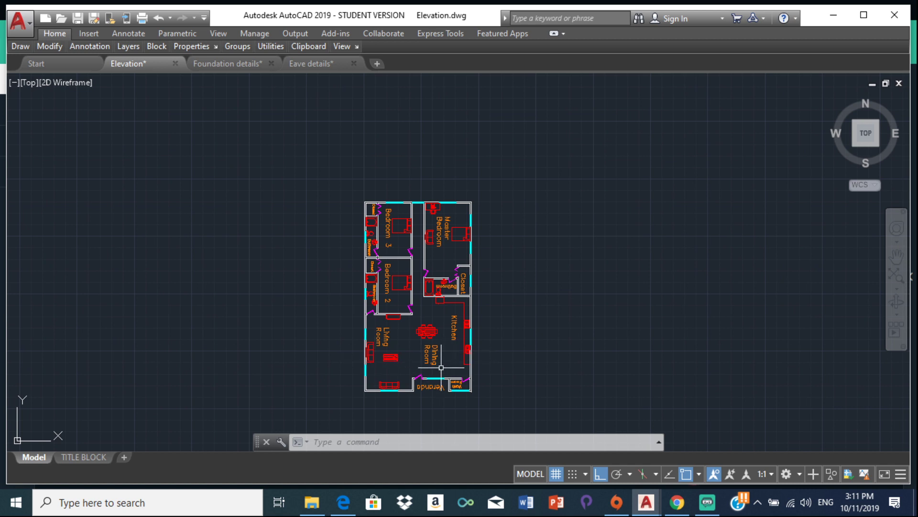
pyautogui.scroll(4, 441, 368)
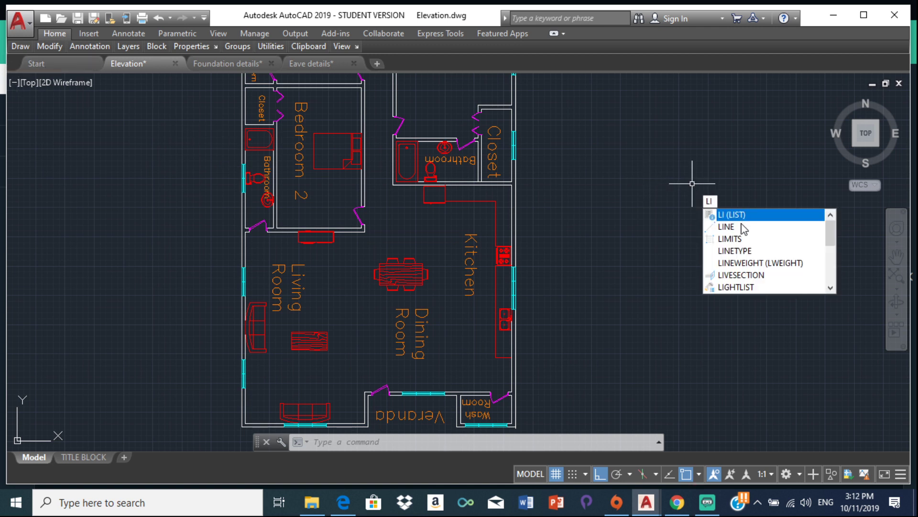
# Step: Draw a horizontal line from beside the living-room wall to the kitchen wall intersection
pyautogui.click(741, 226)
pyautogui.scroll(4, 287, 368)
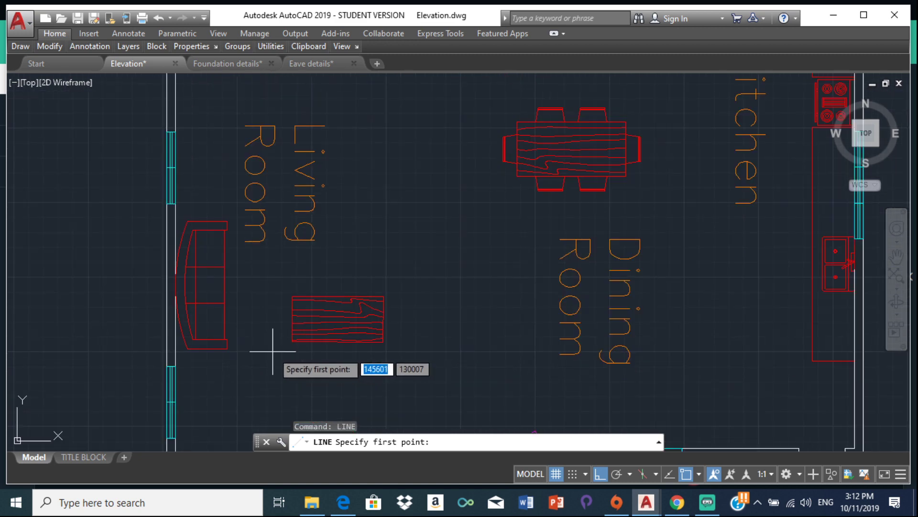
pyautogui.scroll(2, 275, 263)
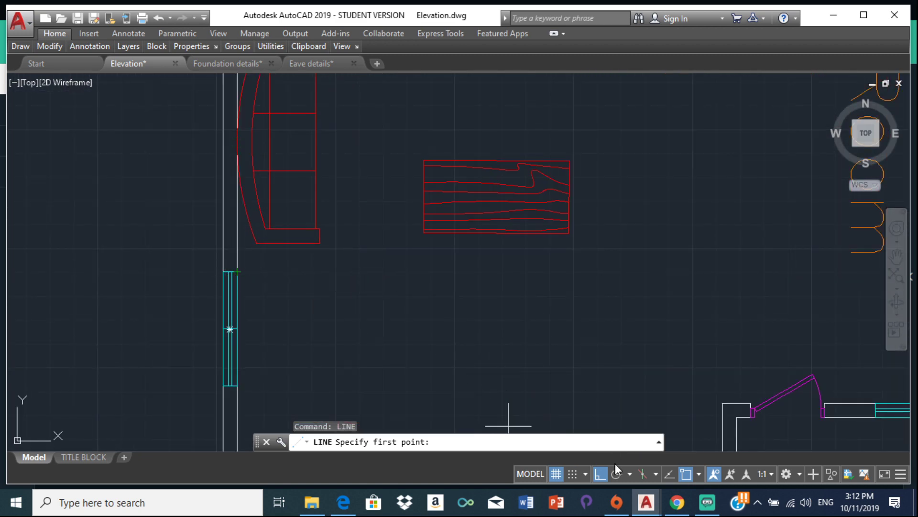
pyautogui.click(688, 474)
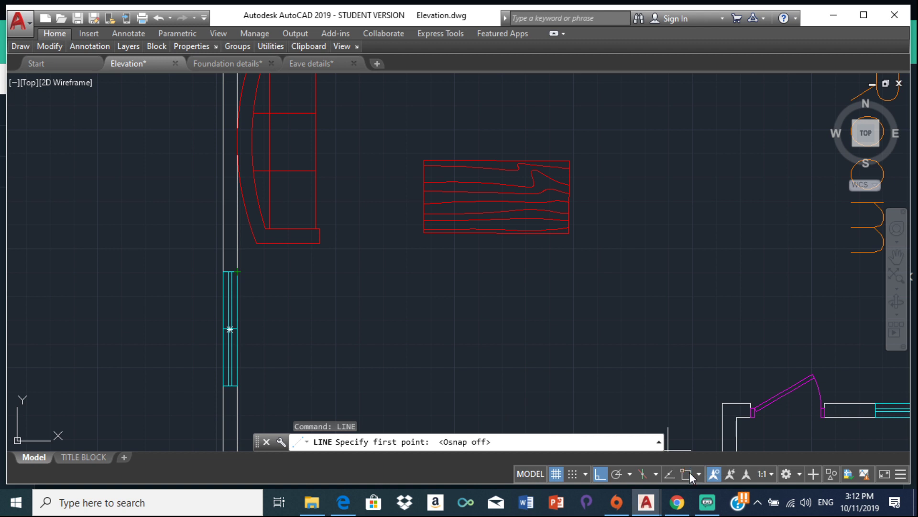
pyautogui.scroll(4, 252, 285)
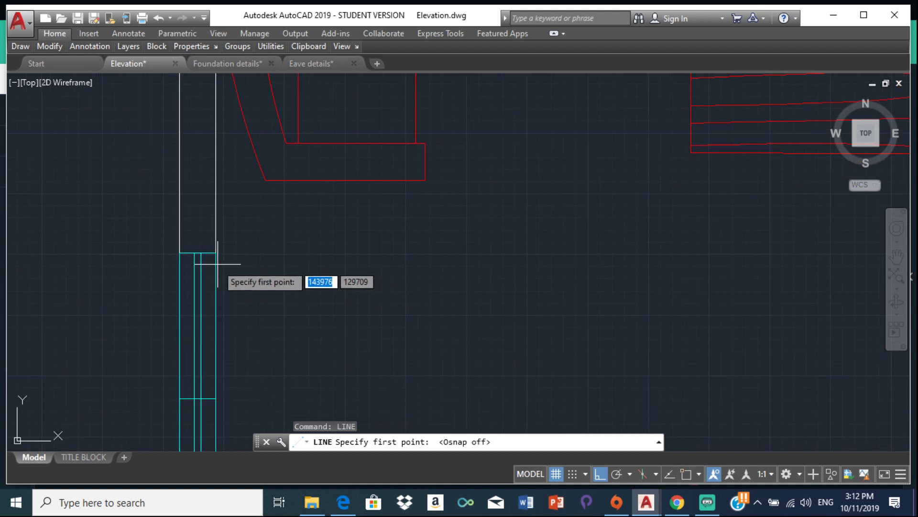
pyautogui.click(162, 243)
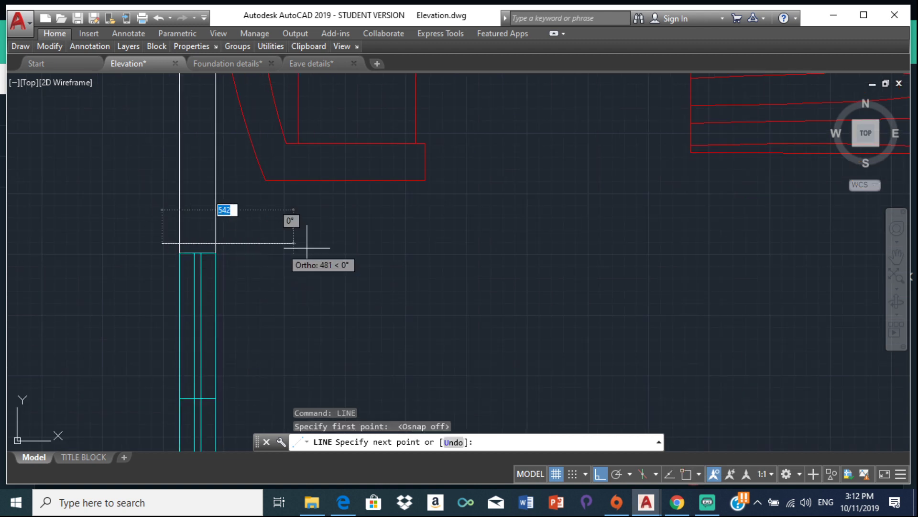
pyautogui.scroll(-3, 416, 250)
pyautogui.moveTo(508, 322); pyautogui.dragTo(191, 284, button='middle')
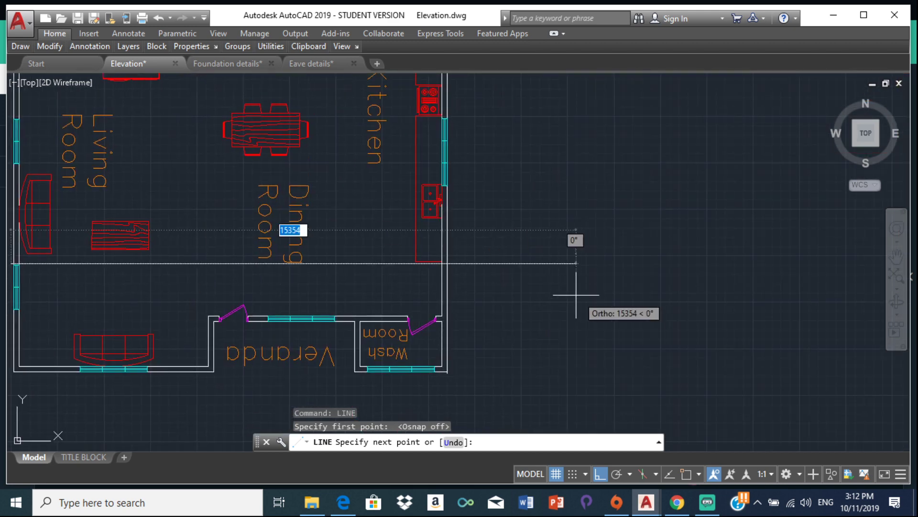
pyautogui.scroll(4, 519, 289)
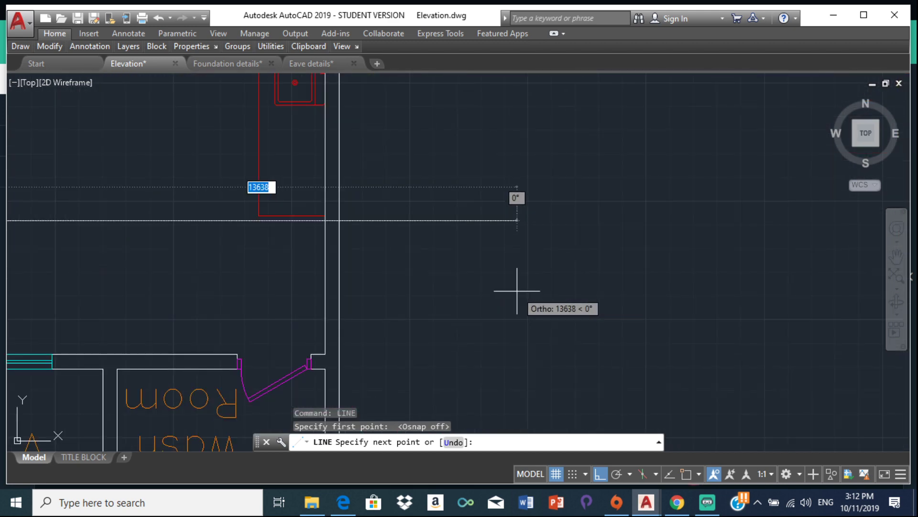
pyautogui.click(601, 474)
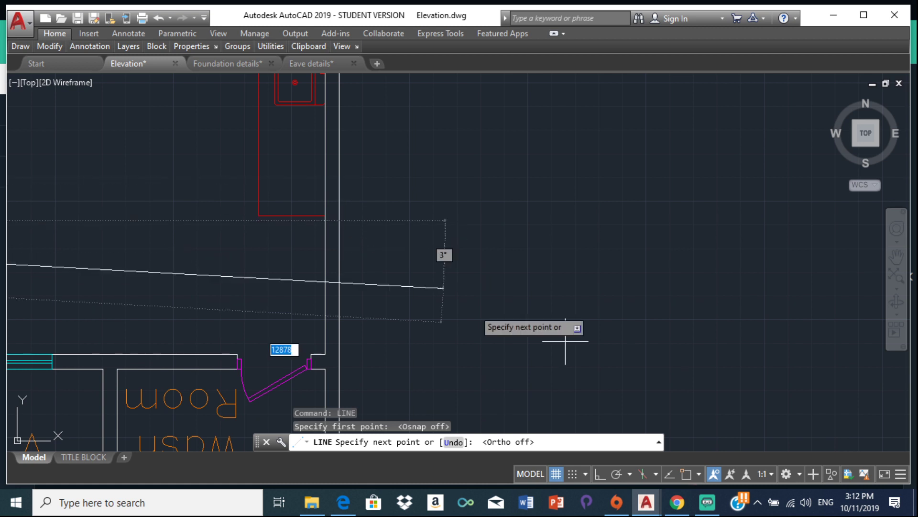
pyautogui.click(687, 473)
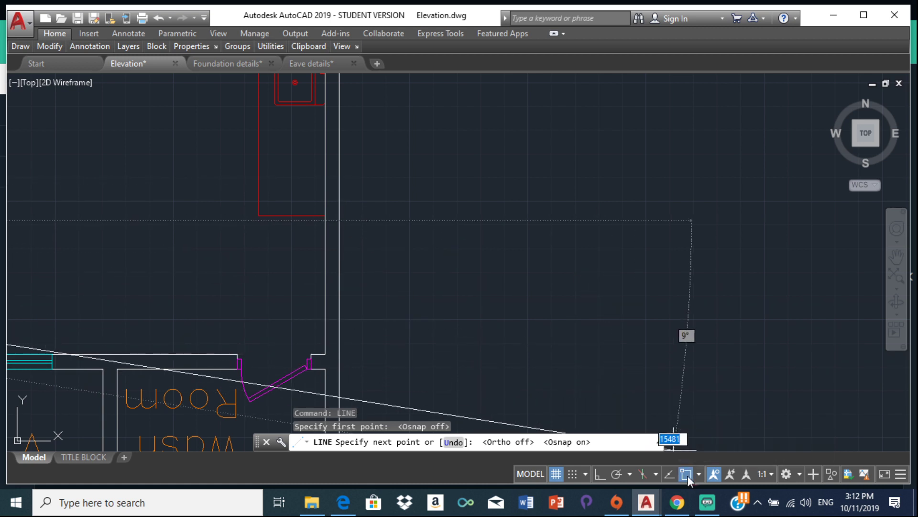
pyautogui.click(338, 220)
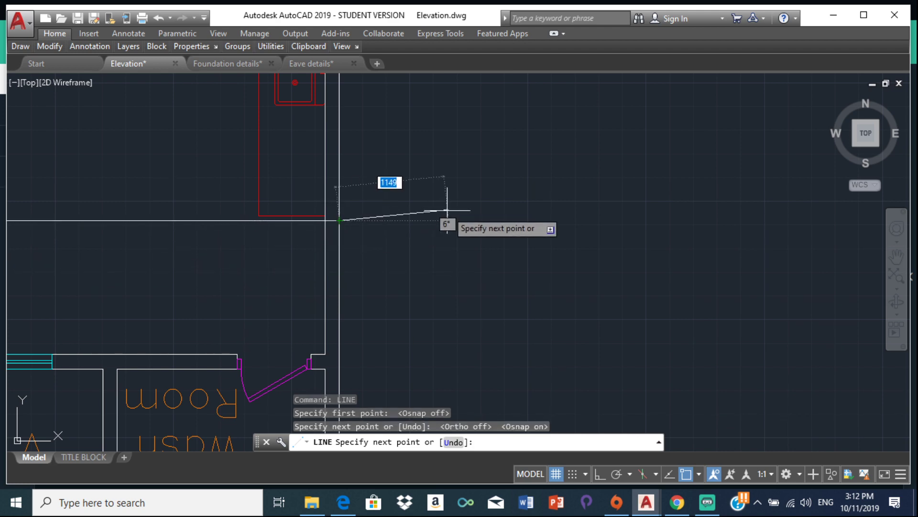
pyautogui.press('Escape')
# Step: Trim the line's overhang past the wall, then select the new horizontal line
pyautogui.scroll(-3, 388, 220)
pyautogui.moveTo(7, 233); pyautogui.dragTo(184, 246, button='middle')
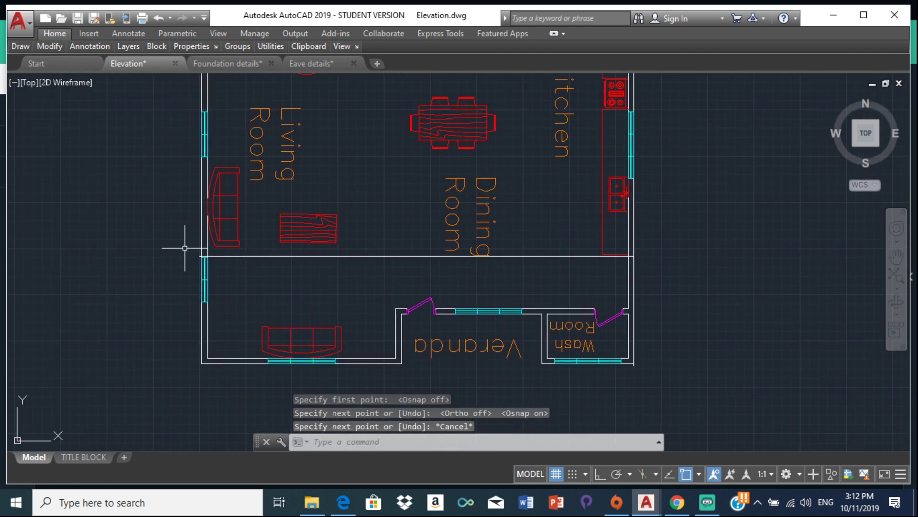
pyautogui.scroll(5, 240, 269)
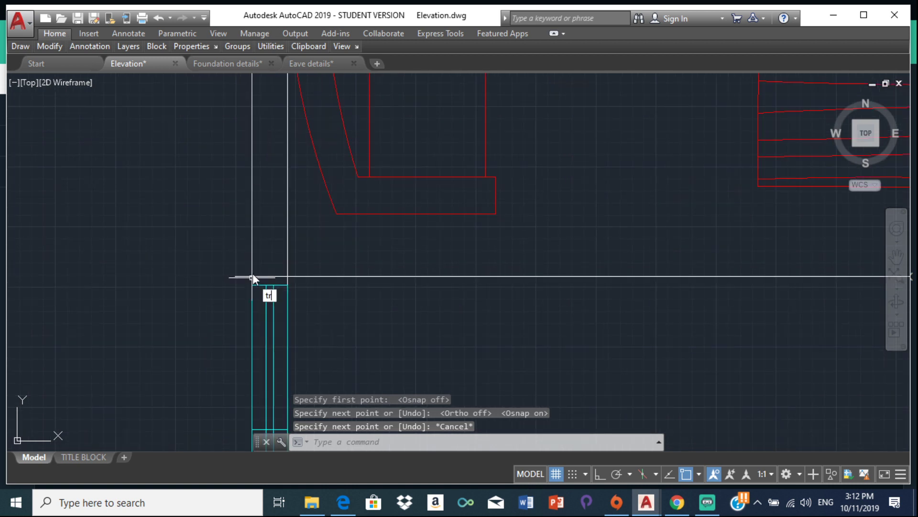
pyautogui.press('Return')
pyautogui.press('Return')
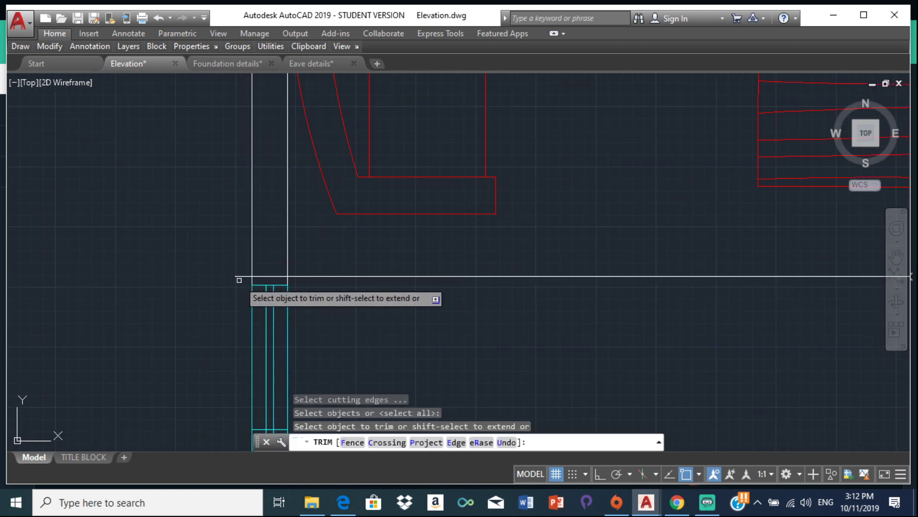
pyautogui.click(239, 279)
pyautogui.press('Escape')
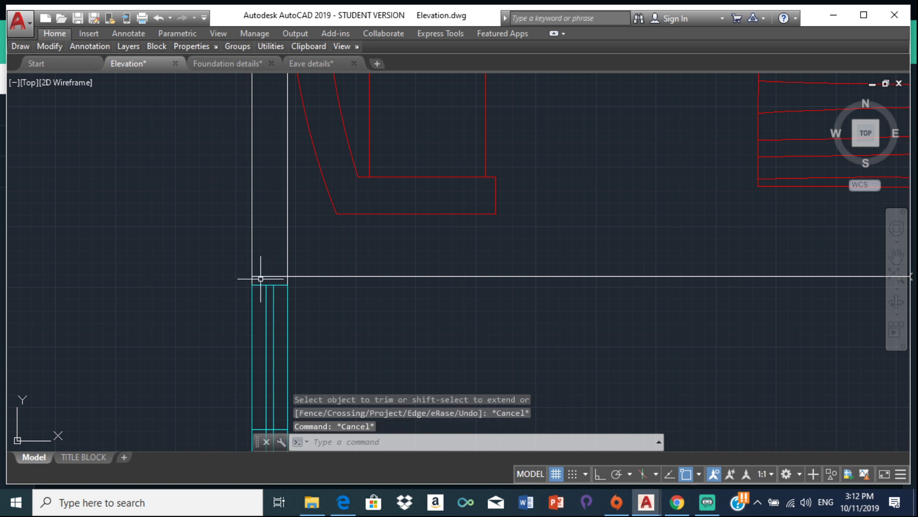
pyautogui.click(266, 276)
# Step: Stretch the floor line's left end outward by 1200 with Ortho on
pyautogui.click(252, 275)
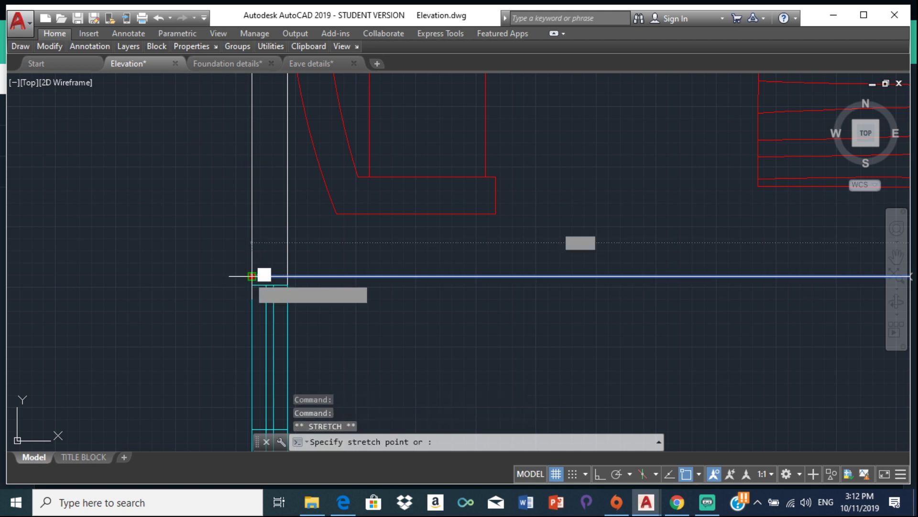
pyautogui.scroll(-4, 172, 276)
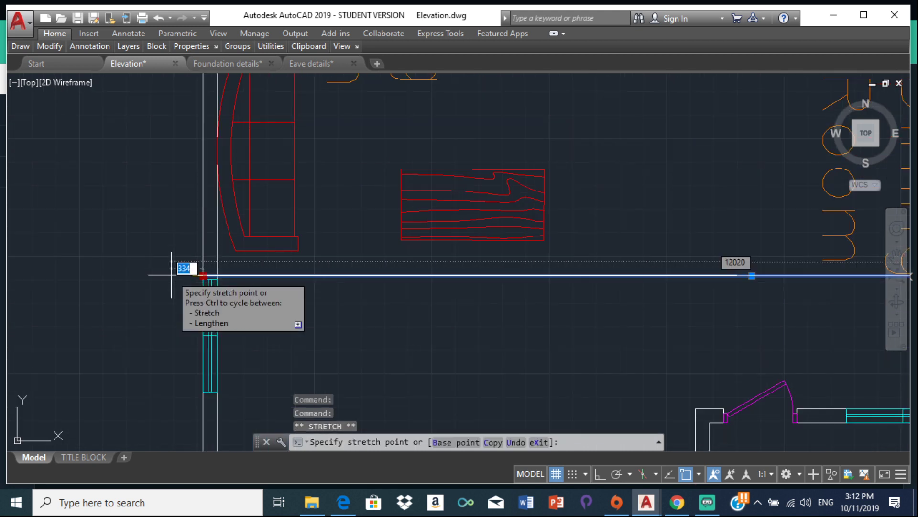
pyautogui.scroll(-2, 171, 275)
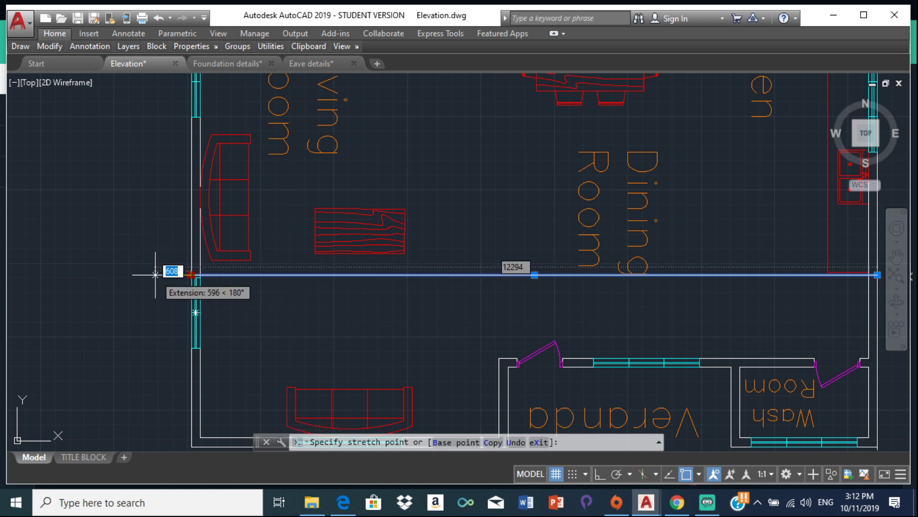
pyautogui.scroll(-4, 156, 274)
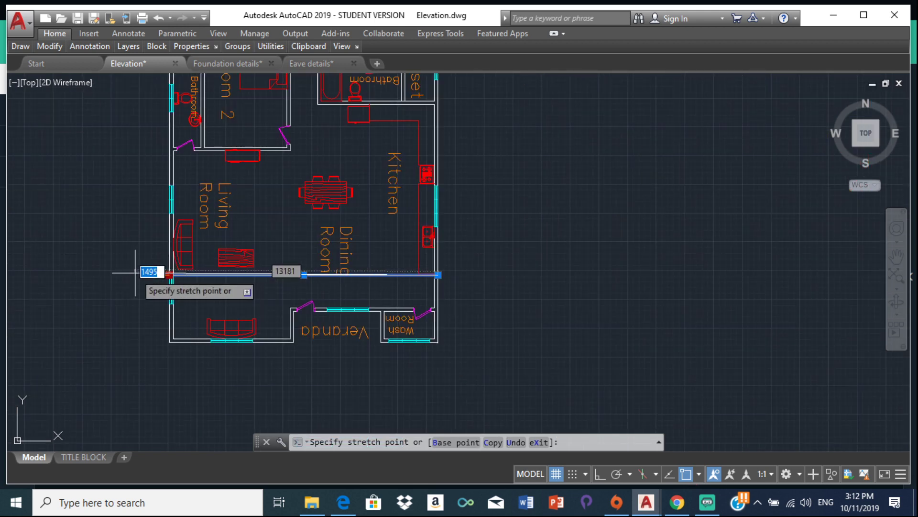
pyautogui.scroll(2, 139, 274)
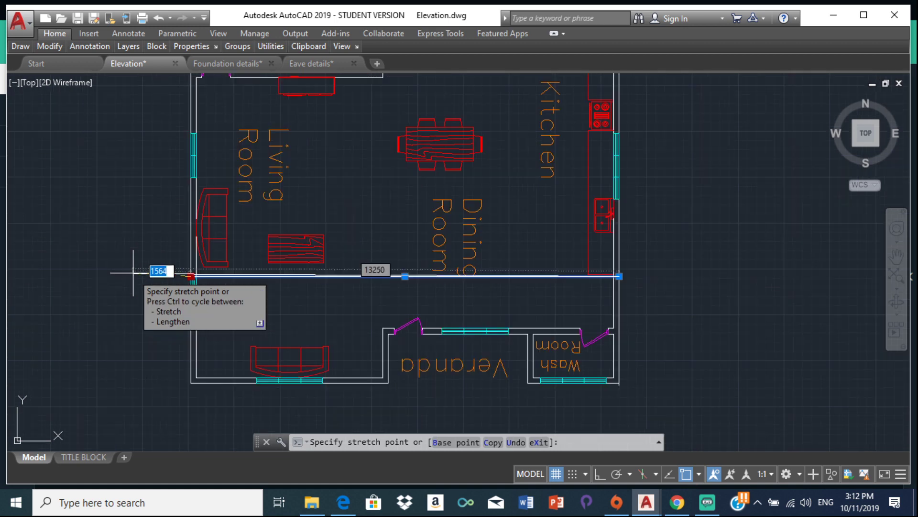
pyautogui.scroll(4, 141, 274)
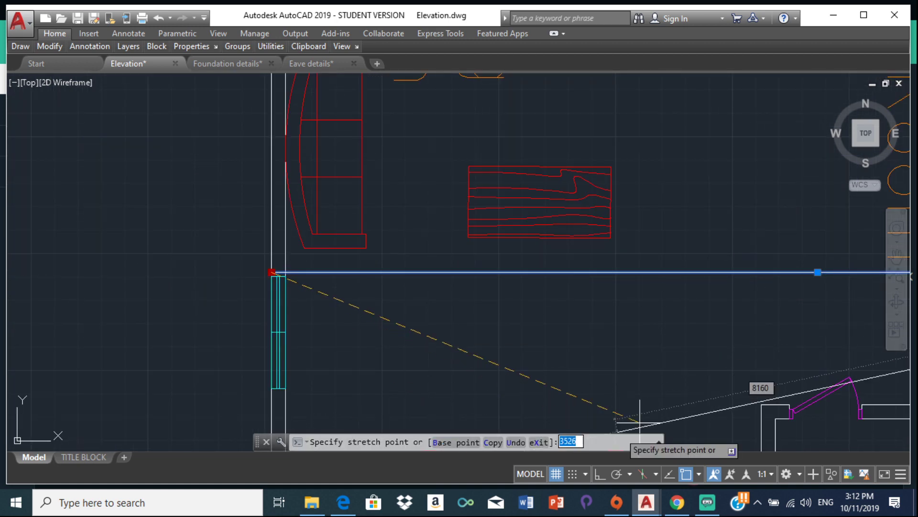
pyautogui.click(605, 471)
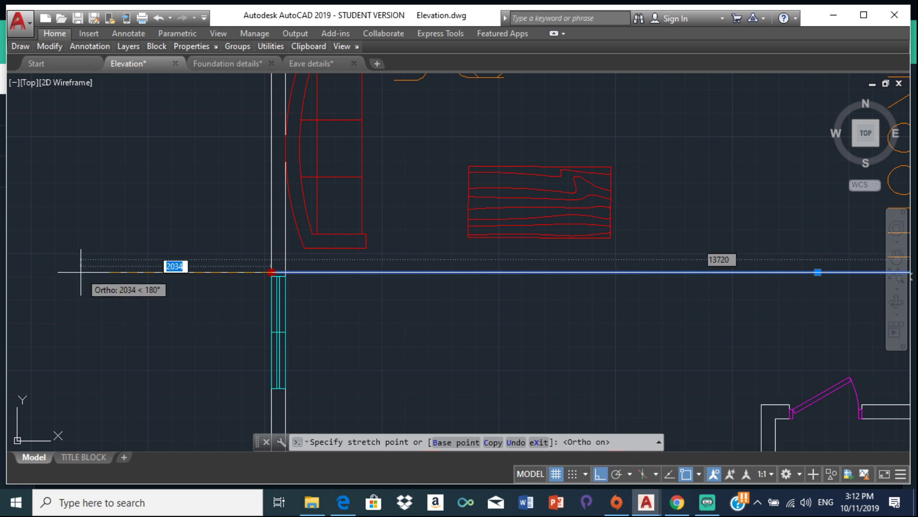
pyautogui.write('1200')
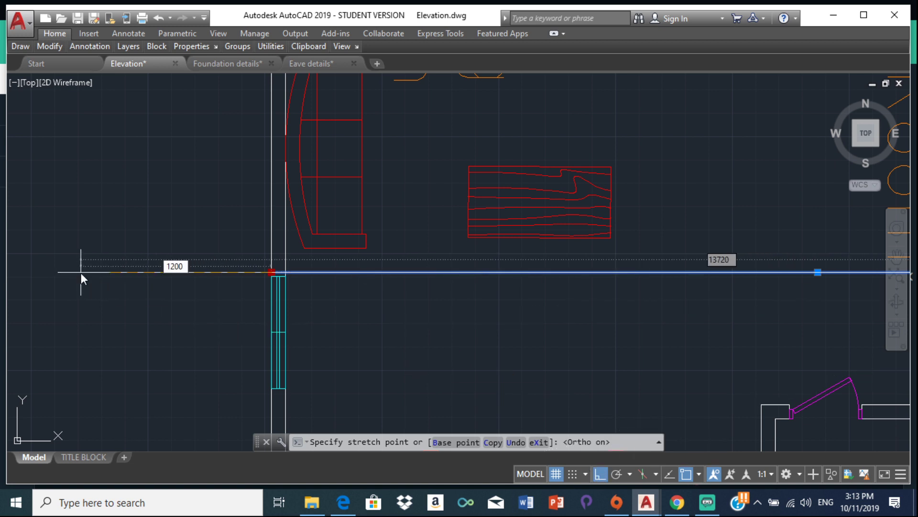
pyautogui.press('Return')
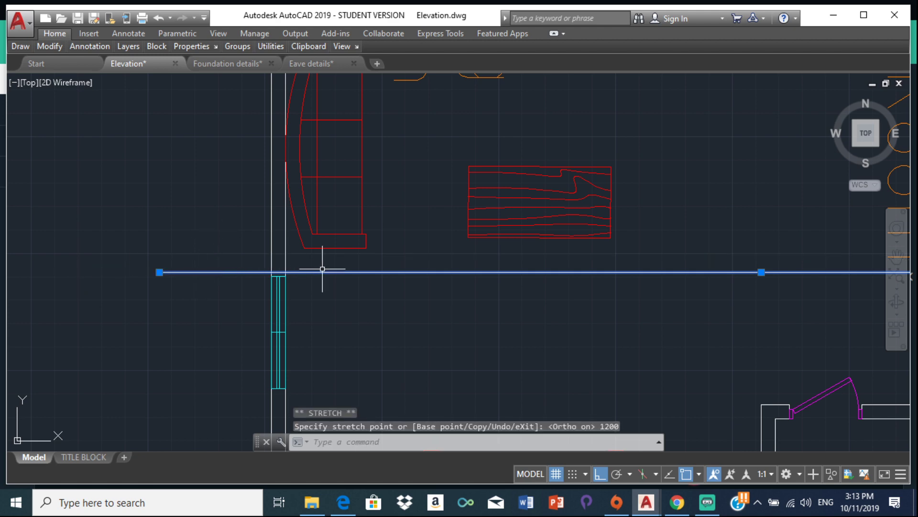
pyautogui.press('Escape')
# Step: Stretch the floor line's right end outward by 1100
pyautogui.scroll(-4, 324, 269)
pyautogui.scroll(4, 478, 266)
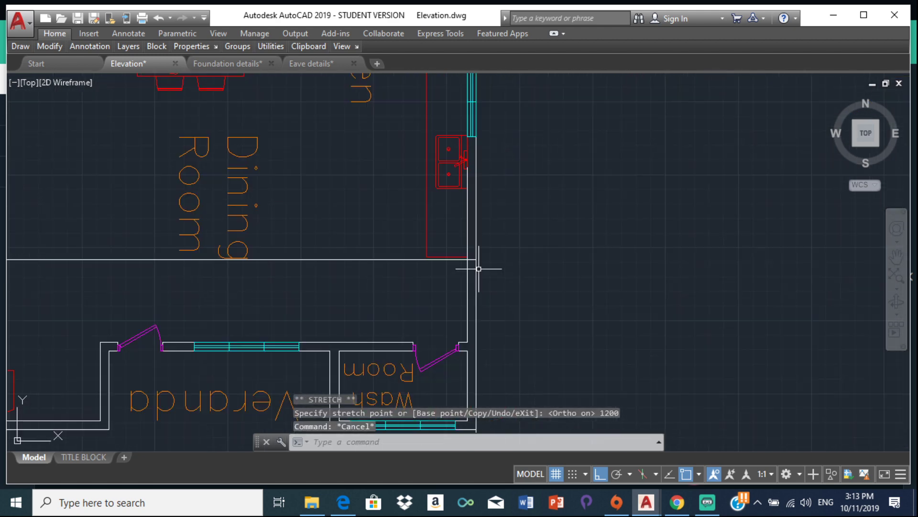
pyautogui.click(419, 248)
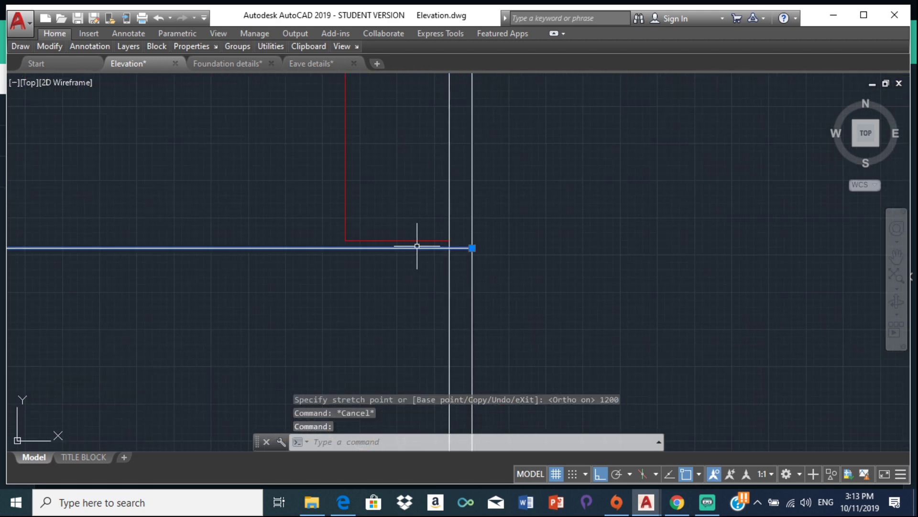
pyautogui.click(472, 247)
pyautogui.write('1100')
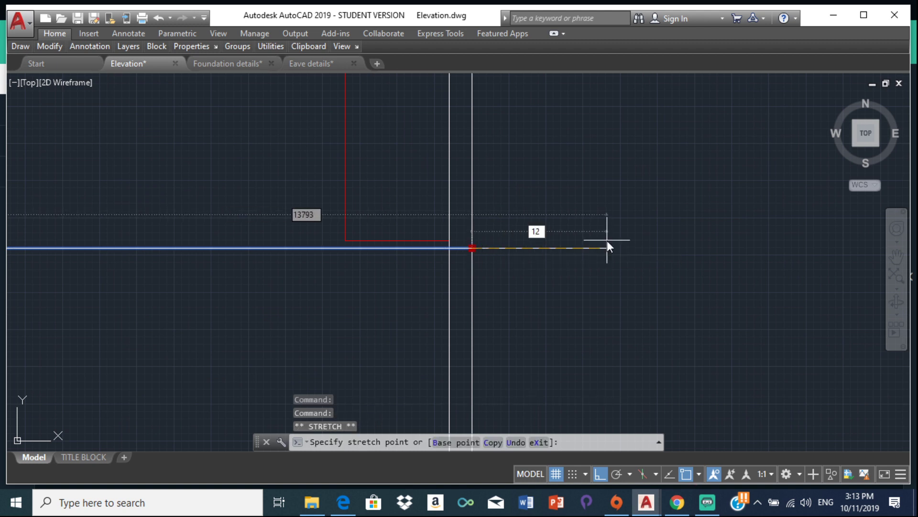
pyautogui.press('Return')
pyautogui.press('Escape')
pyautogui.press('Escape')
pyautogui.scroll(-5, 594, 250)
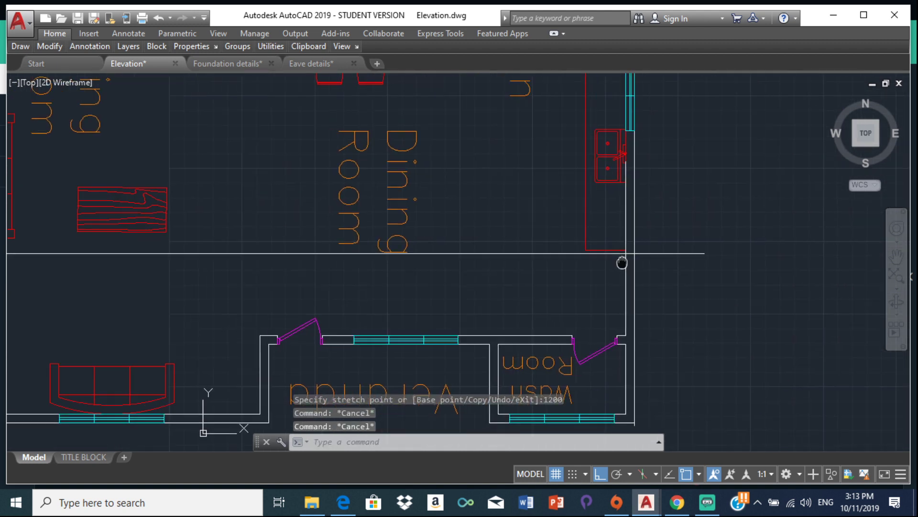
pyautogui.moveTo(621, 263); pyautogui.dragTo(381, 286, button='middle')
pyautogui.scroll(4, 377, 222)
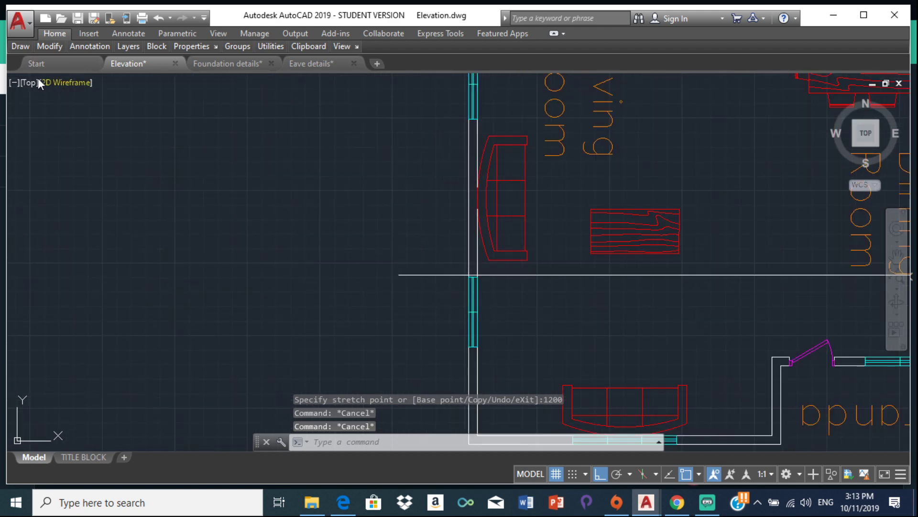
# Step: Draw a 300-long vertical line up from the floor line's left end
pyautogui.write('l')
pyautogui.press('Return')
pyautogui.click(399, 274)
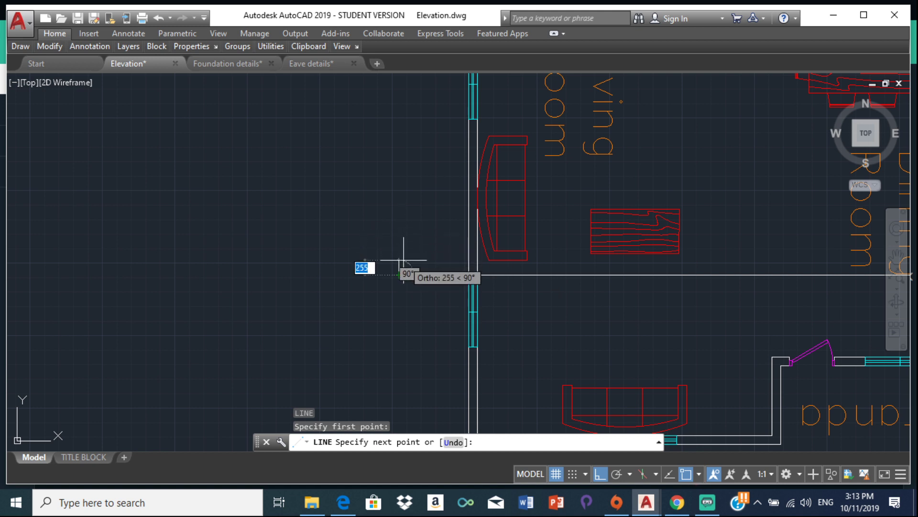
pyautogui.press('BackSpace')
pyautogui.write('300')
pyautogui.press('Return')
pyautogui.scroll(-5, 402, 268)
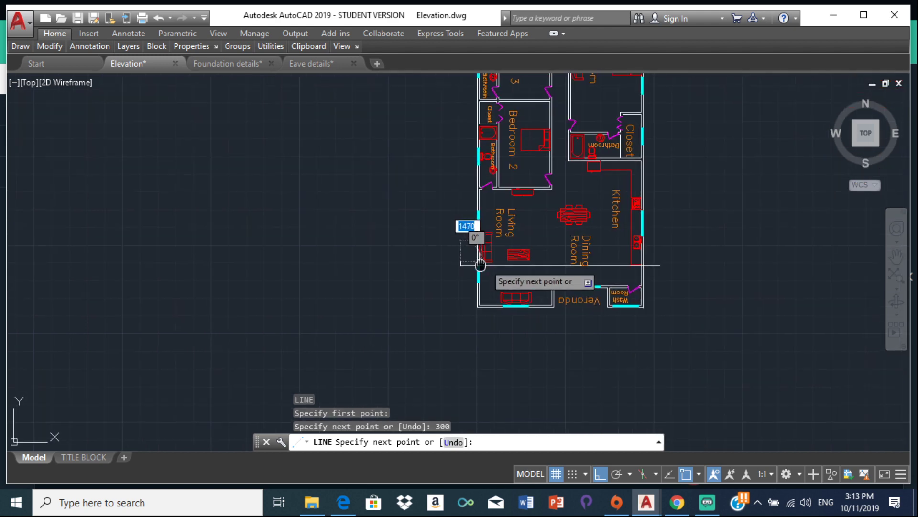
pyautogui.press('Escape')
# Step: Draw a matching 300-long vertical line up from the floor line's right end
pyautogui.write('l')
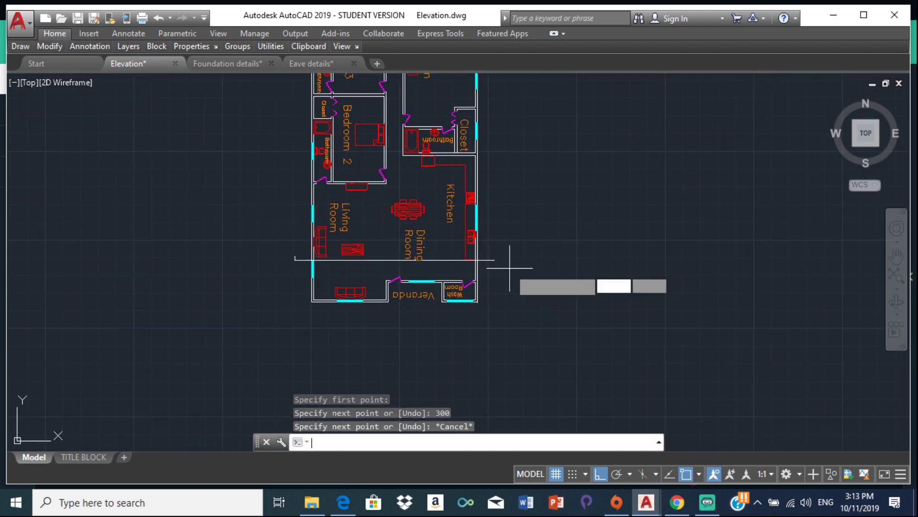
pyautogui.press('Return')
pyautogui.moveTo(519, 263); pyautogui.dragTo(293, 277, button='middle')
pyautogui.scroll(4, 293, 277)
pyautogui.click(236, 271)
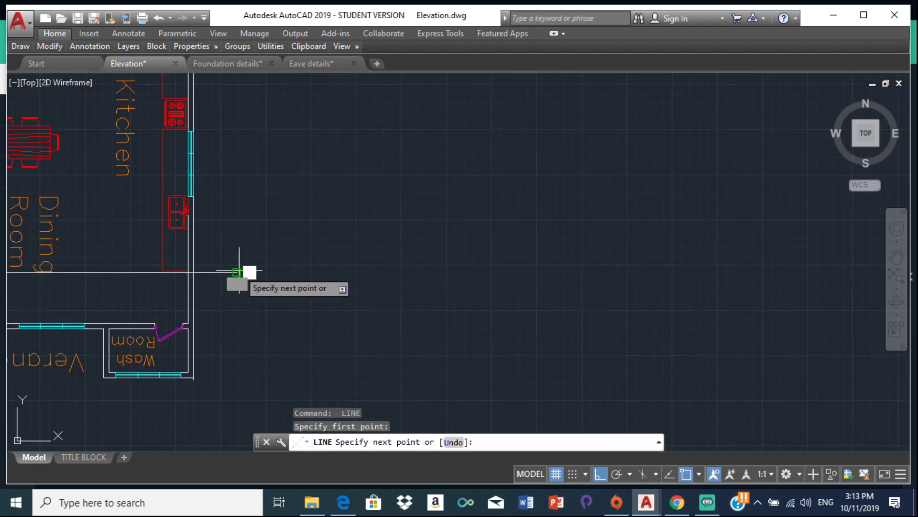
pyautogui.write('300')
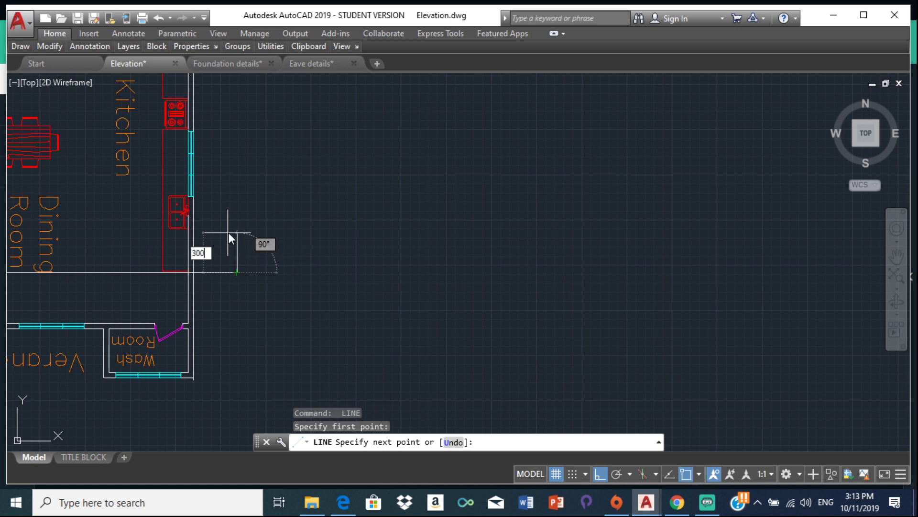
pyautogui.press('Return')
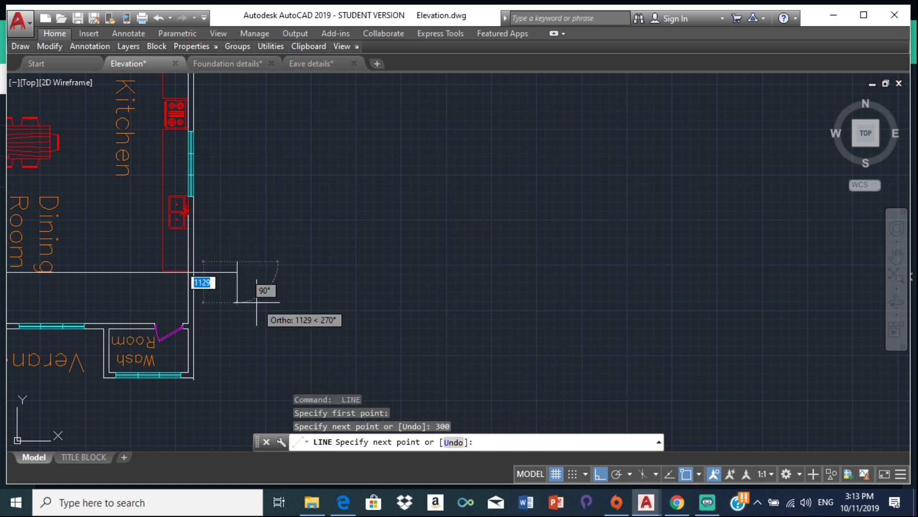
pyautogui.press('Escape')
pyautogui.scroll(-8, 254, 300)
pyautogui.moveTo(253, 300); pyautogui.dragTo(356, 288, button='middle')
pyautogui.scroll(3, 356, 288)
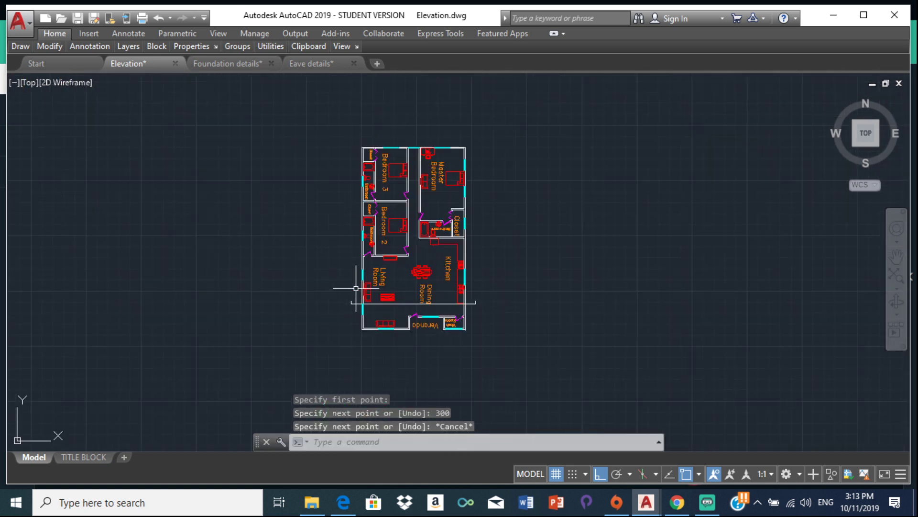
pyautogui.scroll(2, 352, 303)
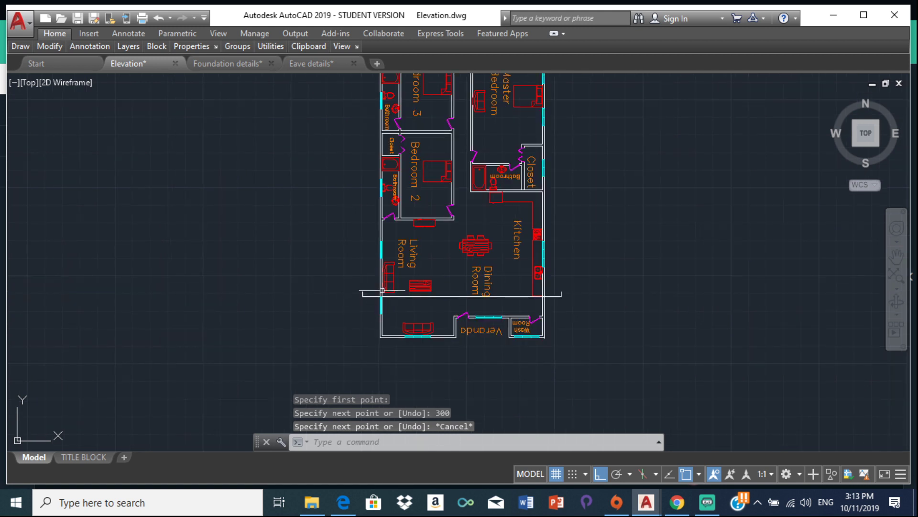
pyautogui.scroll(2, 382, 290)
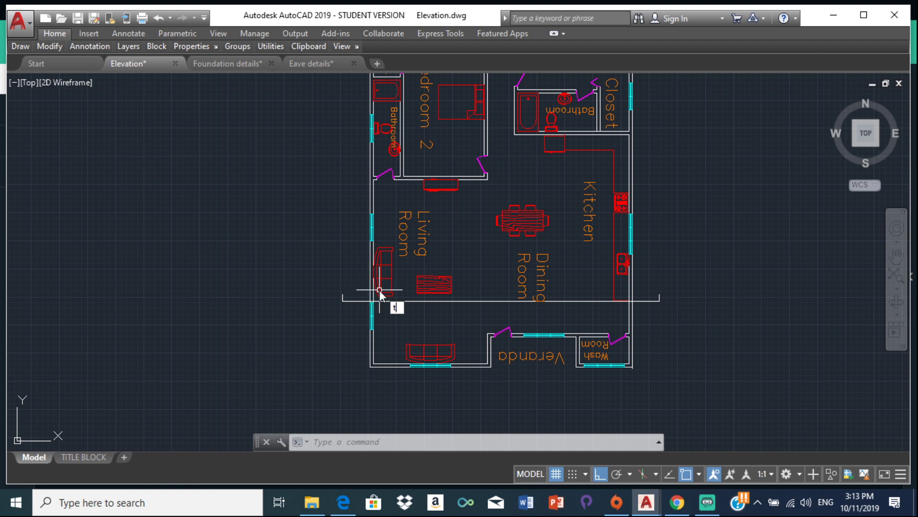
# Step: Open the tool palettes and drag the Callout Bubble - Metric onto the drawing left of the plan
pyautogui.write('ool')
pyautogui.press('Return')
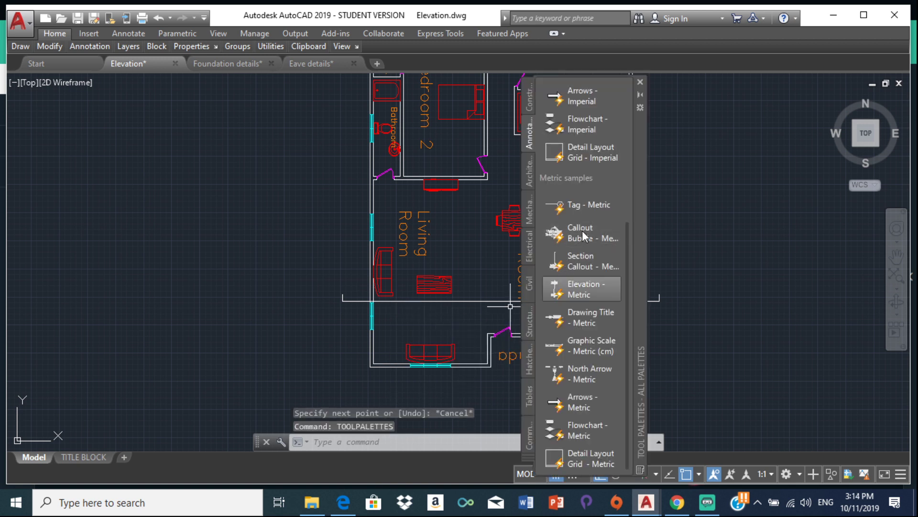
pyautogui.click(582, 229)
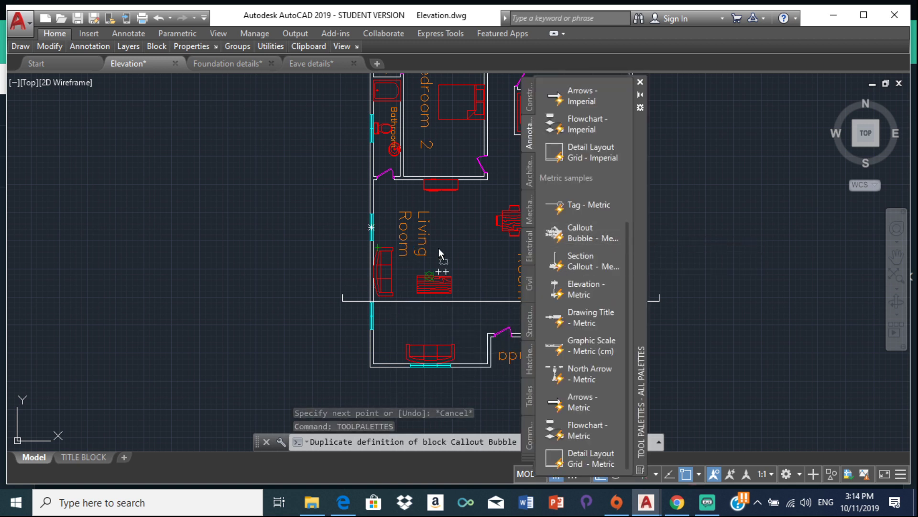
pyautogui.press('Escape')
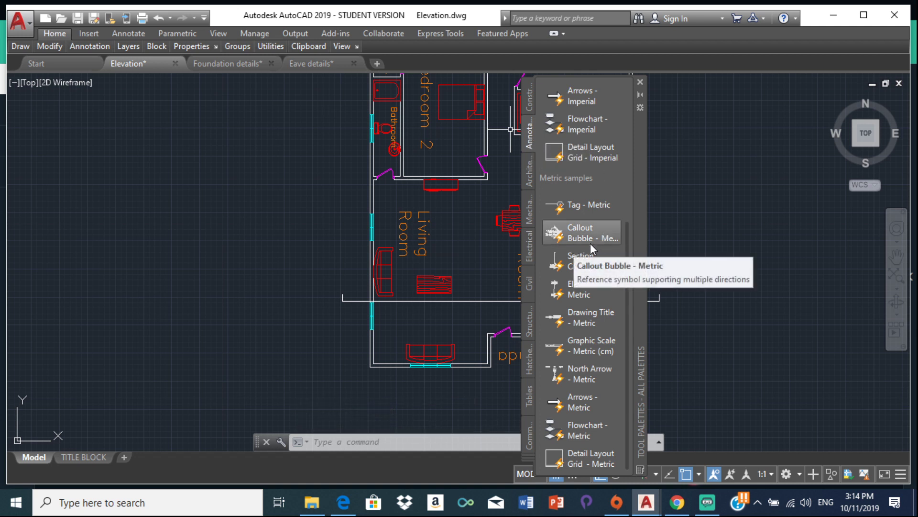
pyautogui.scroll(3, 590, 243)
pyautogui.scroll(1, 574, 141)
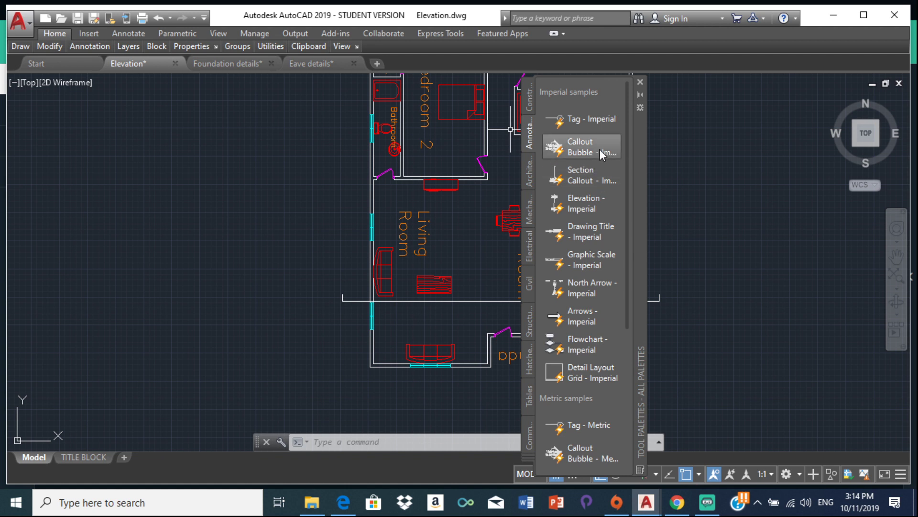
pyautogui.scroll(-4, 584, 216)
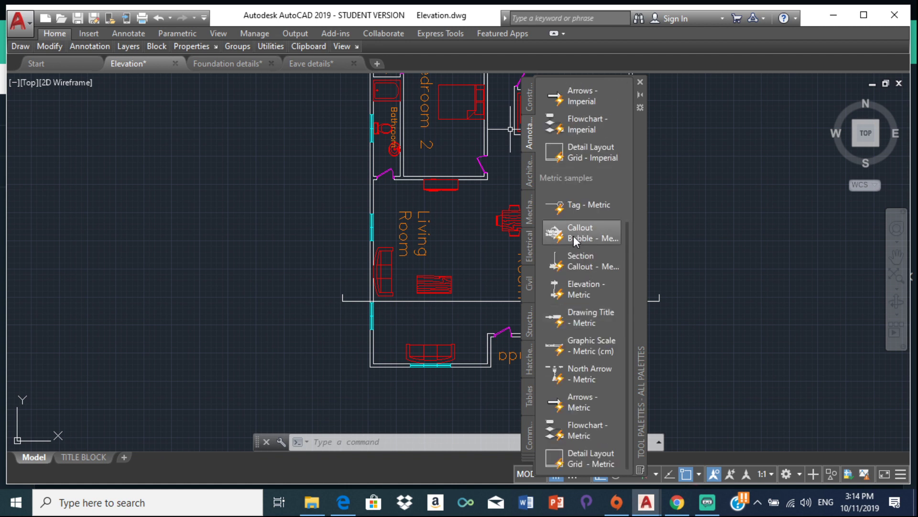
pyautogui.moveTo(589, 238)
pyautogui.mouseDown()
pyautogui.moveTo(283, 269)
pyautogui.moveTo(292, 268)
pyautogui.mouseUp()
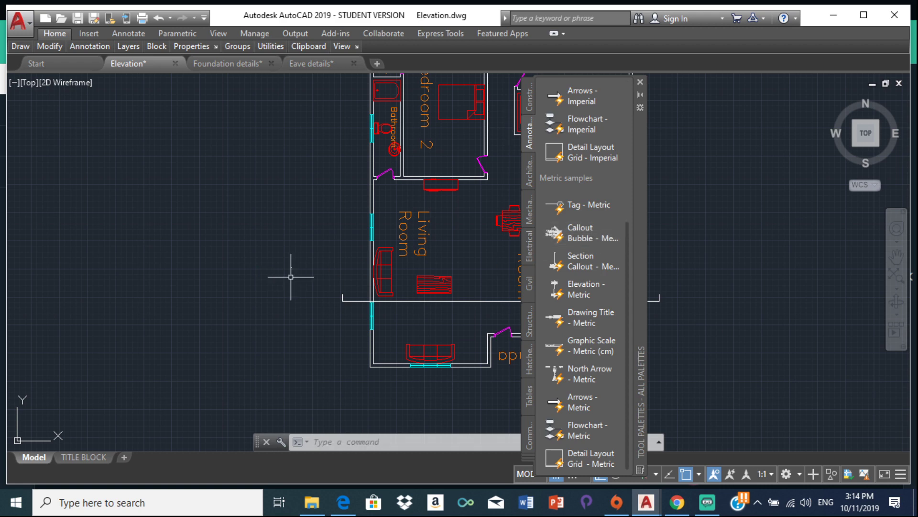
pyautogui.scroll(5, 296, 272)
pyautogui.scroll(4, 257, 233)
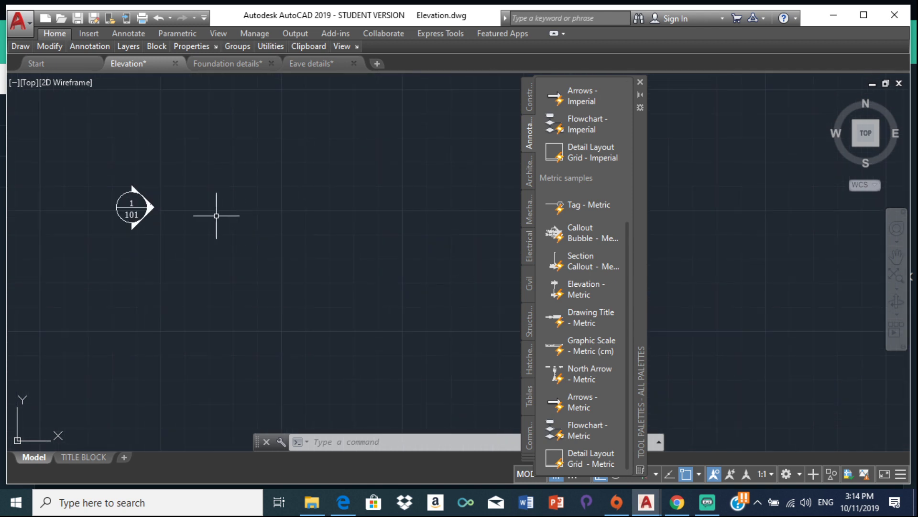
# Step: Scale the callout bubble up by a factor of 2 from its edge
pyautogui.click(133, 206)
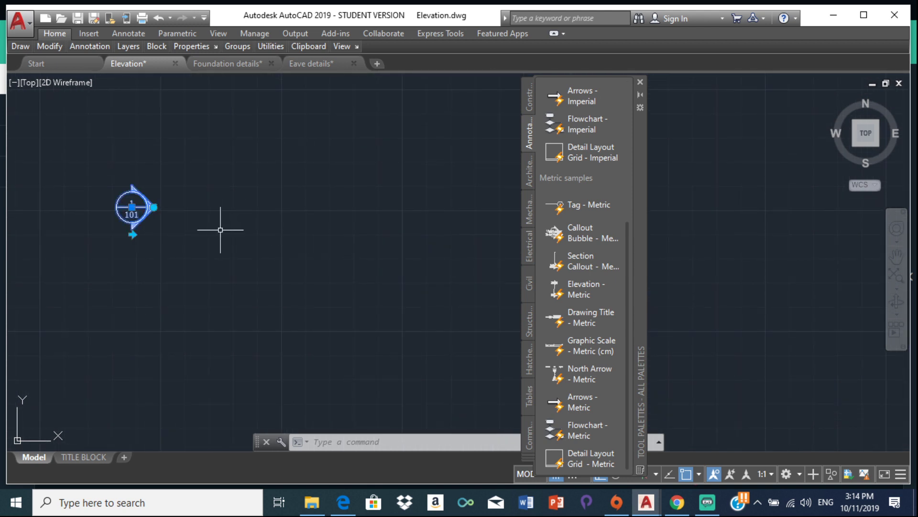
pyautogui.write('sc')
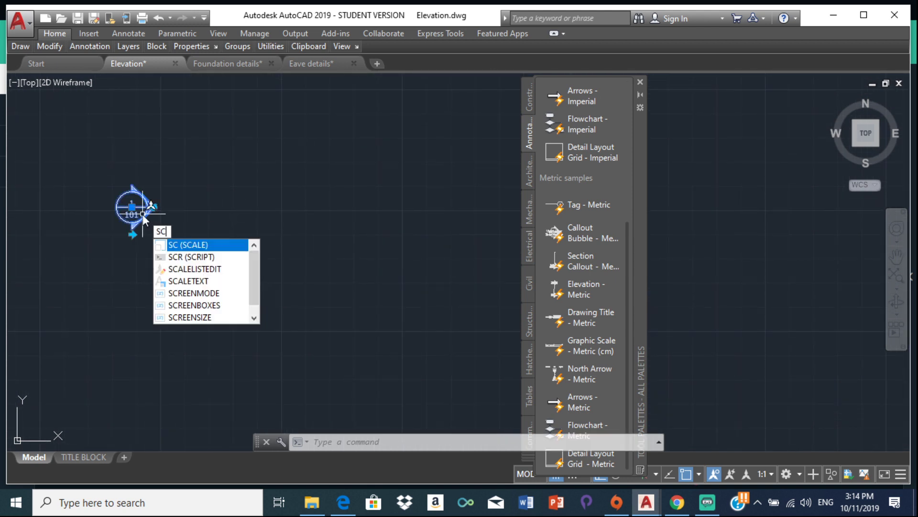
pyautogui.click(209, 250)
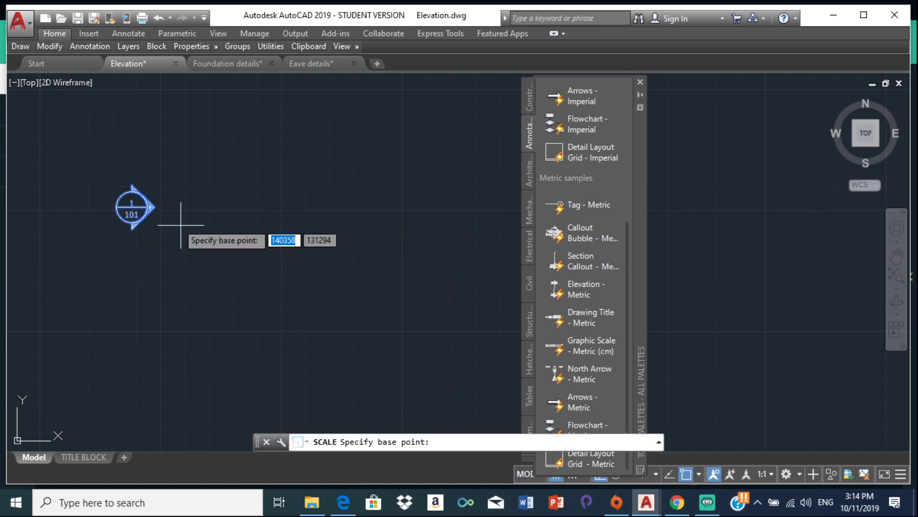
pyautogui.click(149, 208)
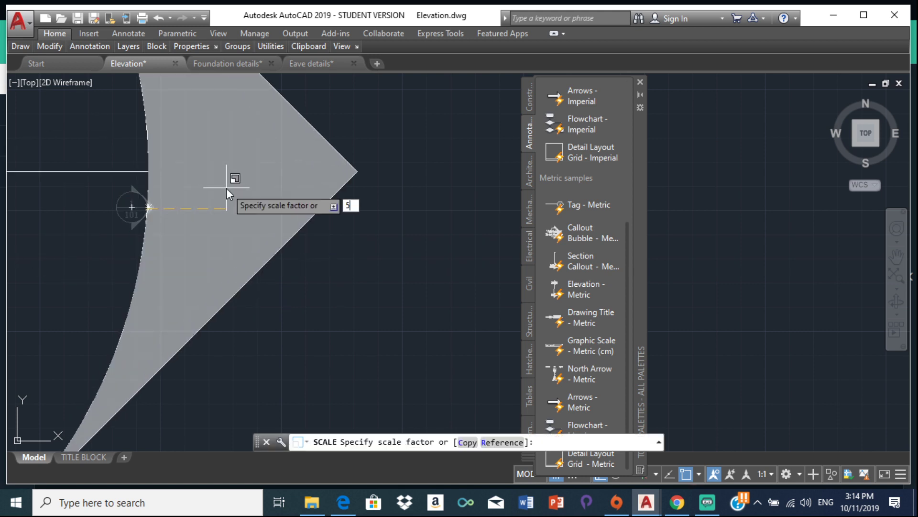
pyautogui.write('2')
pyautogui.press('Return')
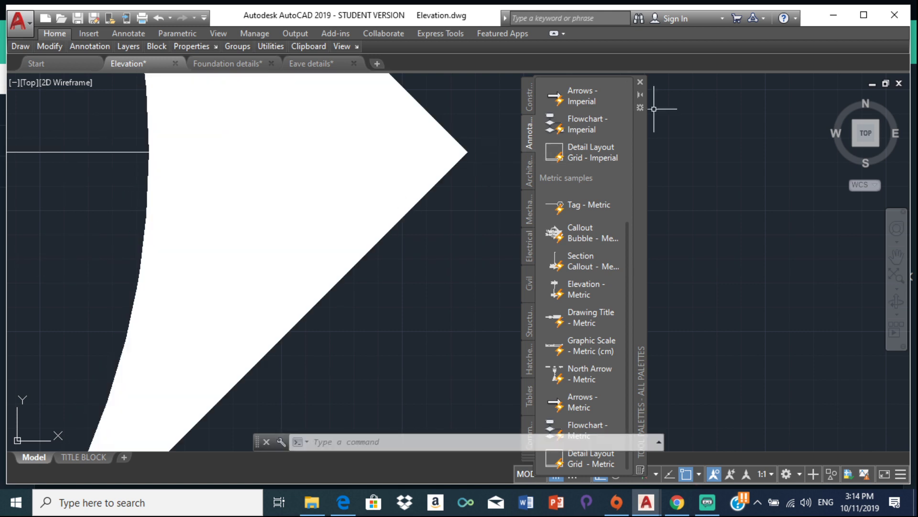
# Step: Close the tool palettes, frame the floor plan beside the marker and select the 1/101 marker
pyautogui.click(641, 82)
pyautogui.scroll(-6, 525, 197)
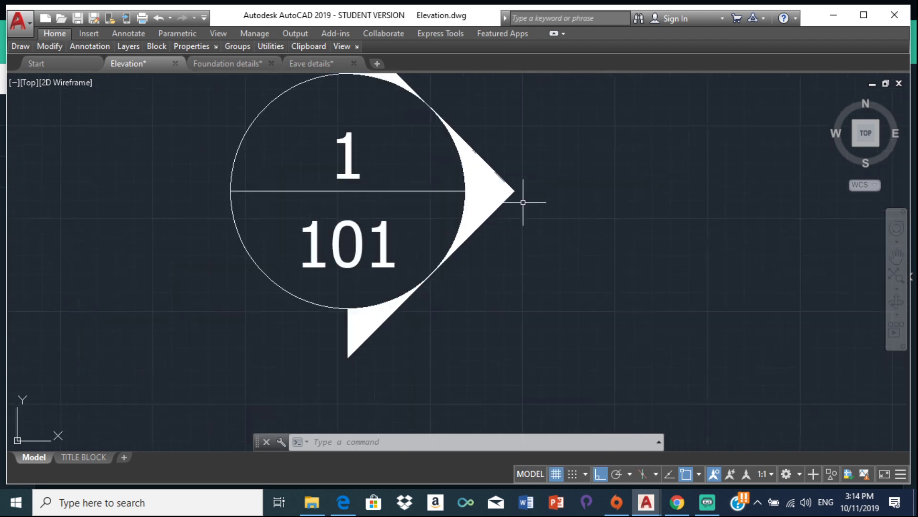
pyautogui.moveTo(512, 237); pyautogui.dragTo(409, 257, button='middle')
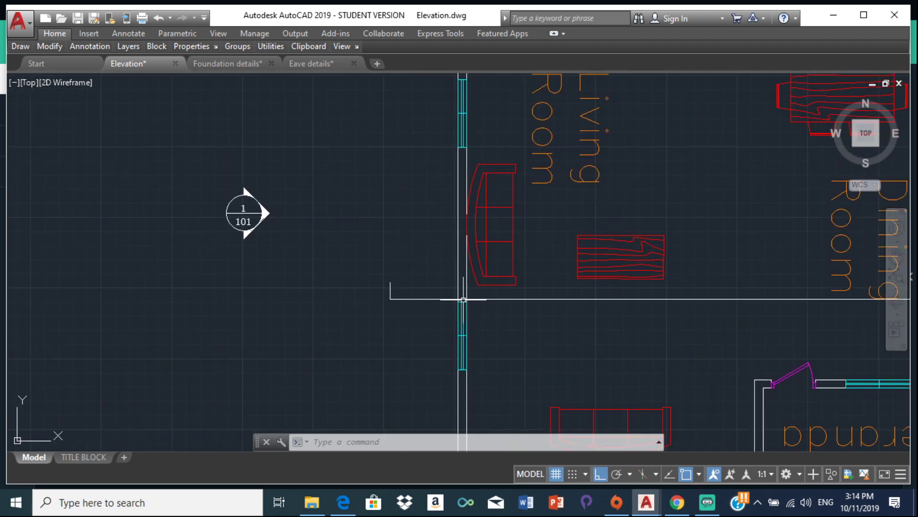
pyautogui.scroll(2, 414, 293)
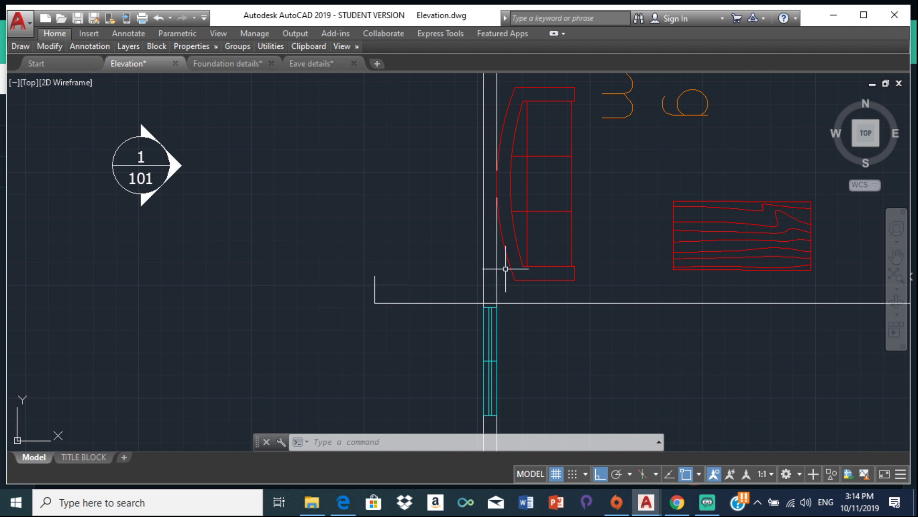
pyautogui.scroll(-4, 335, 215)
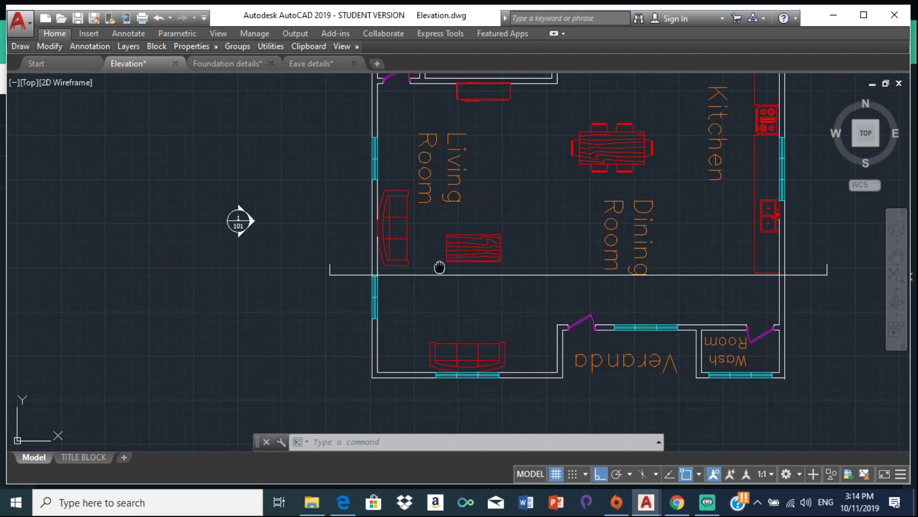
pyautogui.moveTo(439, 266); pyautogui.dragTo(408, 265, button='middle')
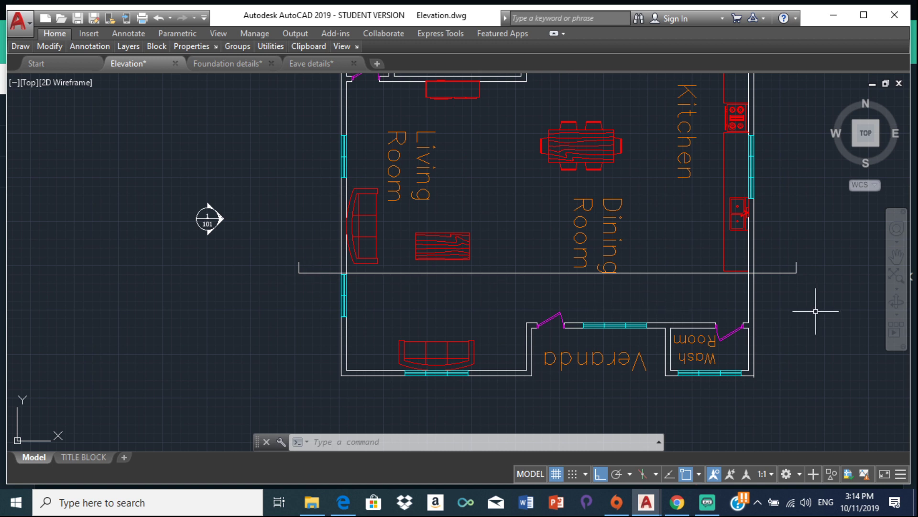
pyautogui.moveTo(713, 283); pyautogui.dragTo(701, 277, button='middle')
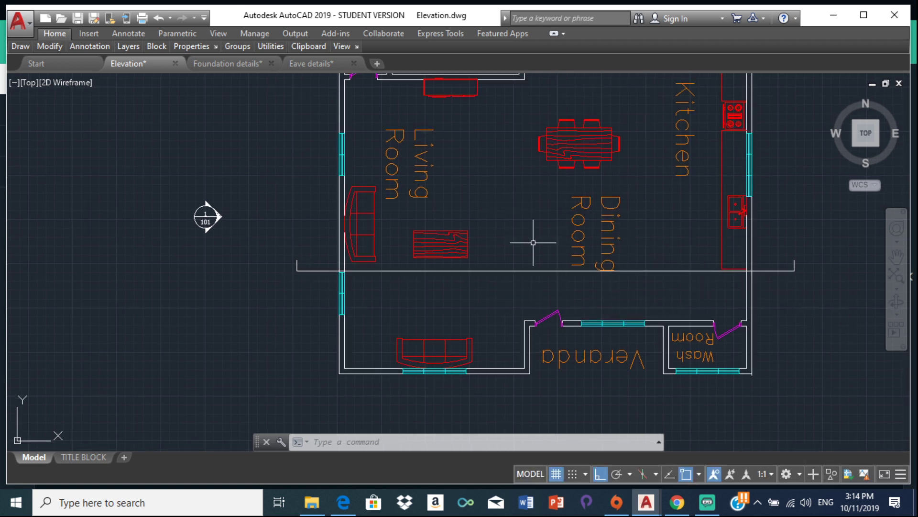
pyautogui.scroll(3, 527, 263)
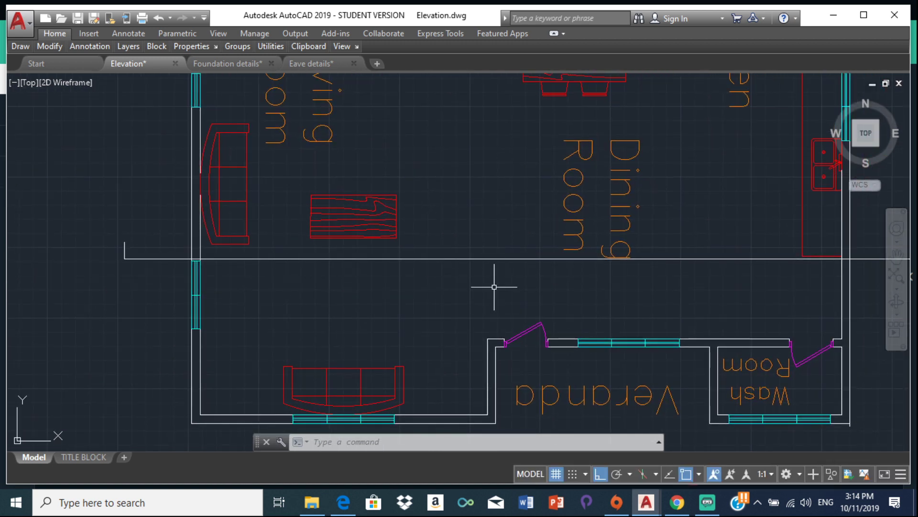
pyautogui.scroll(-5, 444, 230)
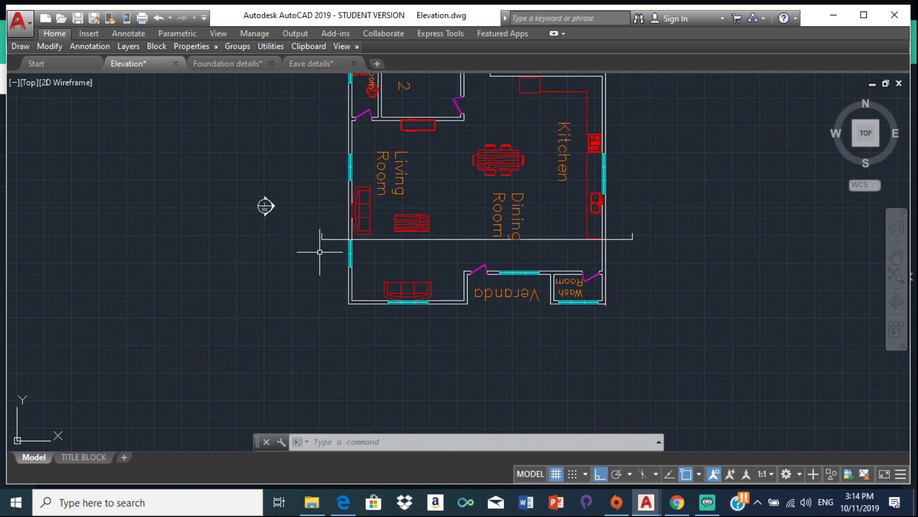
pyautogui.scroll(5, 332, 245)
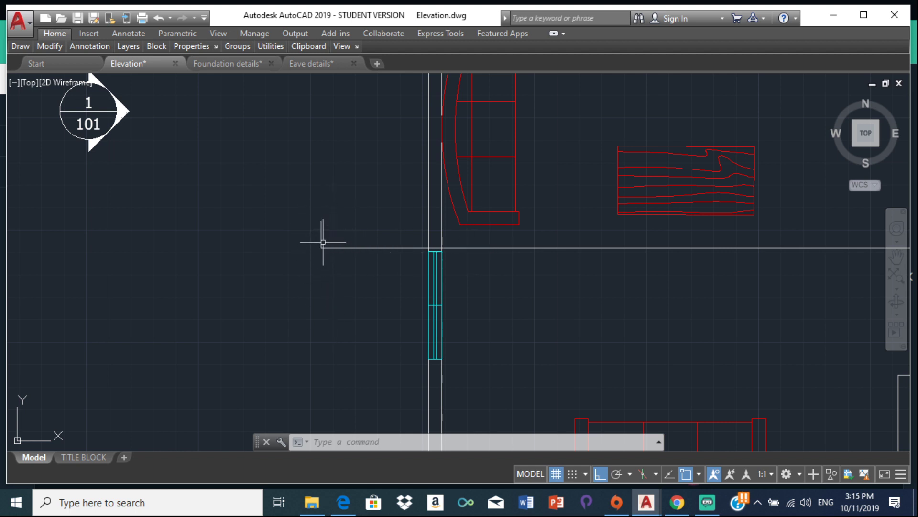
pyautogui.scroll(-3, 323, 241)
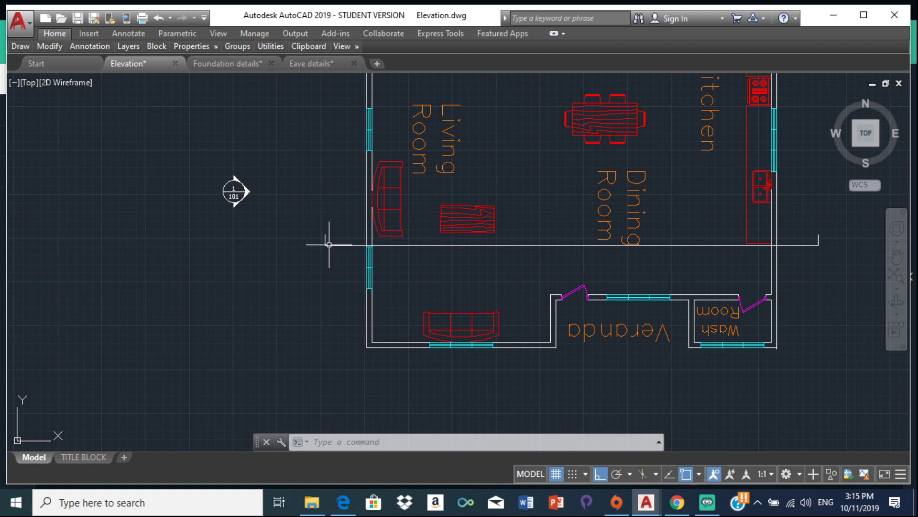
pyautogui.click(243, 194)
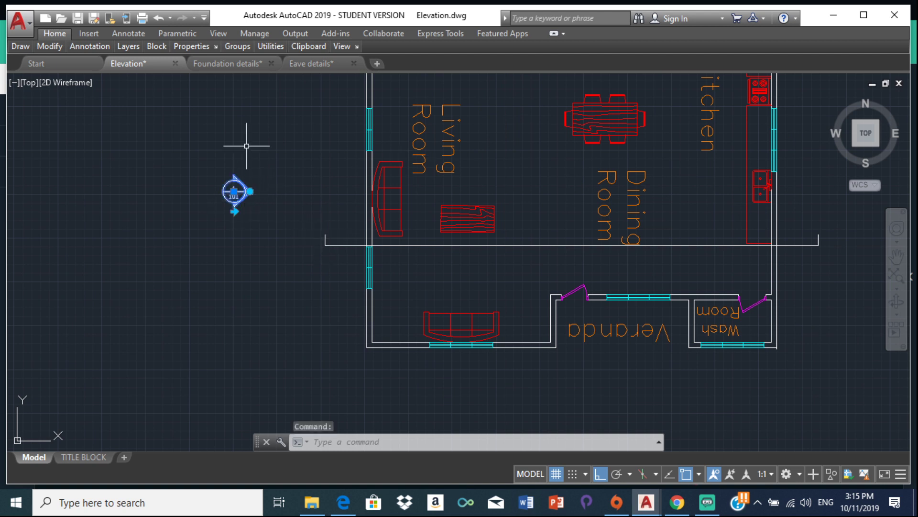
# Step: Rotate the 1/101 marker by 90° with its grip so the pointer faces up, then deselect
pyautogui.scroll(5, 263, 199)
pyautogui.click(212, 168)
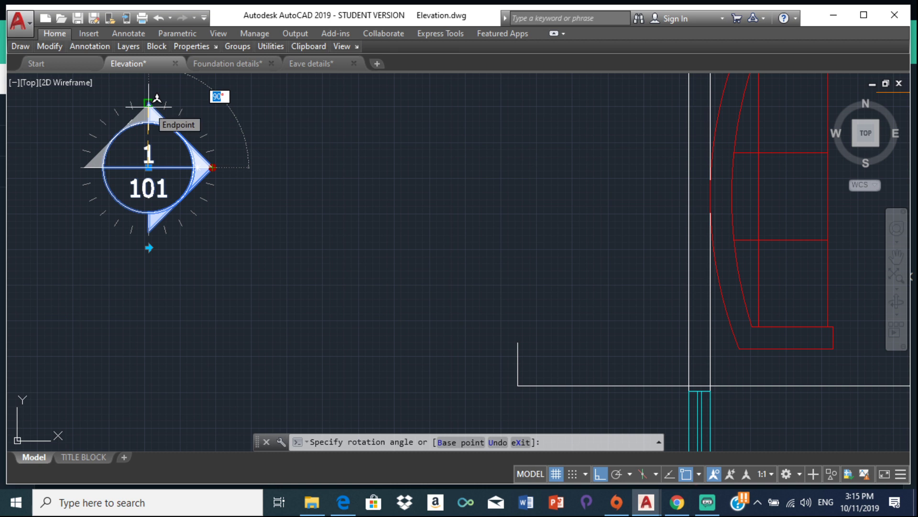
pyautogui.click(149, 103)
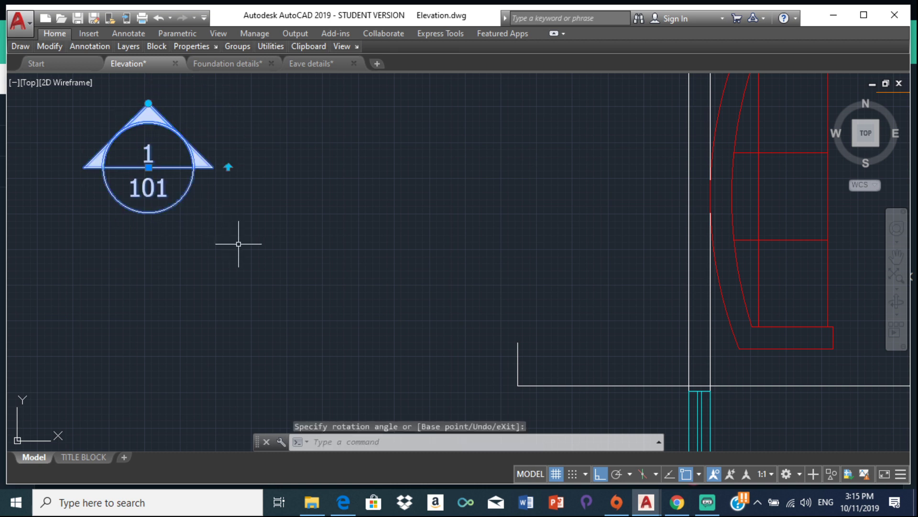
pyautogui.scroll(-4, 336, 263)
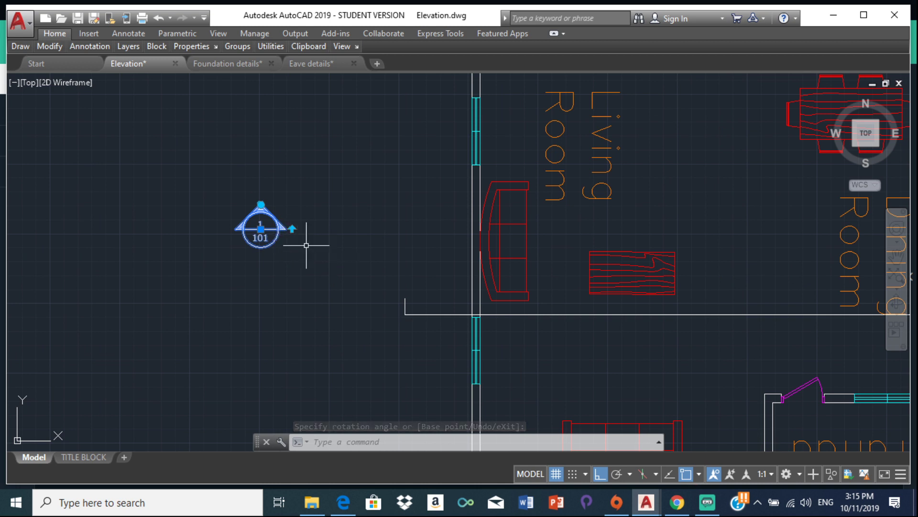
pyautogui.scroll(2, 269, 251)
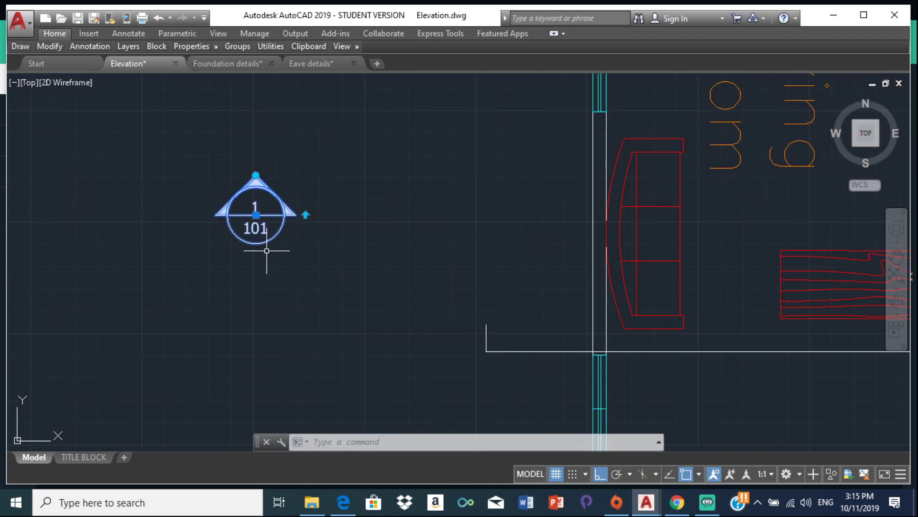
pyautogui.press('Escape')
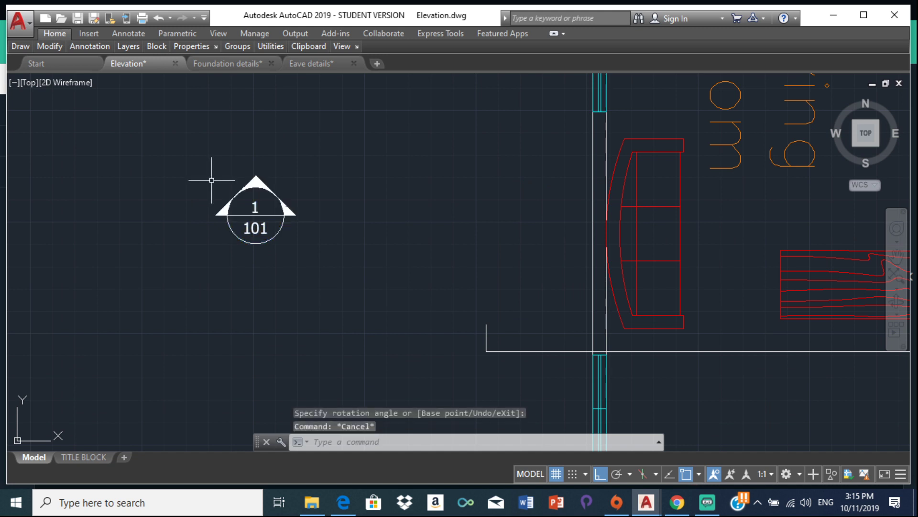
# Step: Close the Properties palette opened by mistake and retry selecting the marker for MOVE
pyautogui.write('mo')
pyautogui.press('Return')
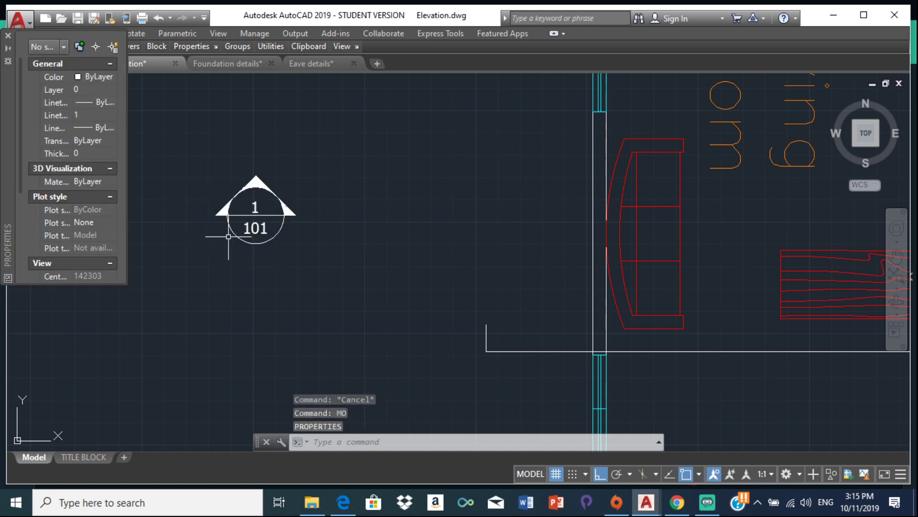
pyautogui.press('Escape')
pyautogui.press('Escape')
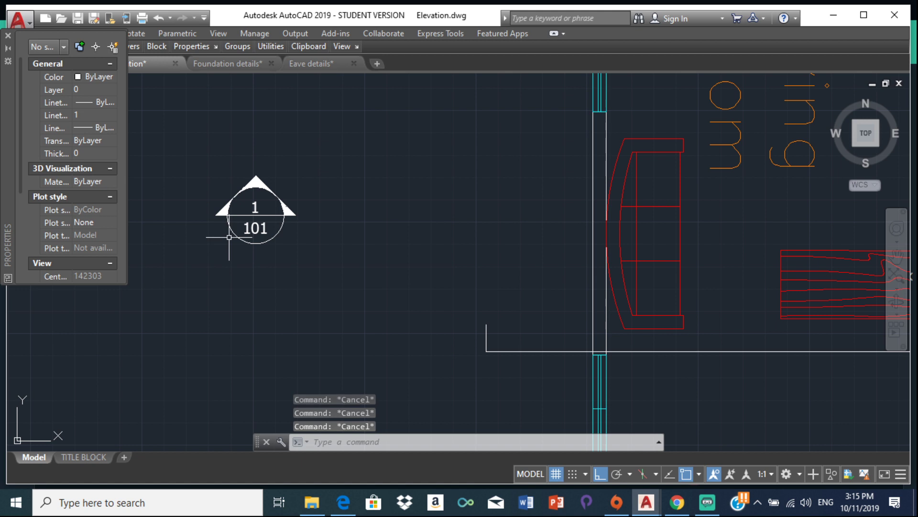
pyautogui.click(8, 36)
pyautogui.write('mo')
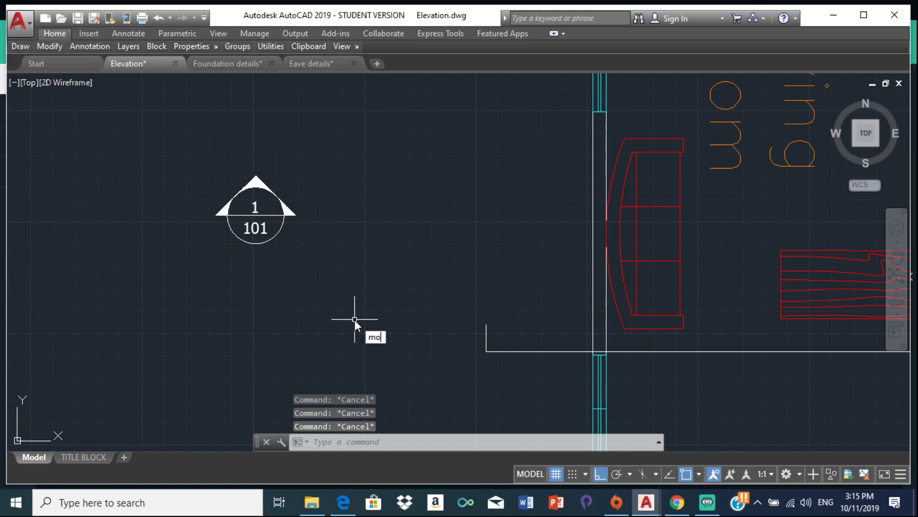
pyautogui.press('Down')
pyautogui.press('Return')
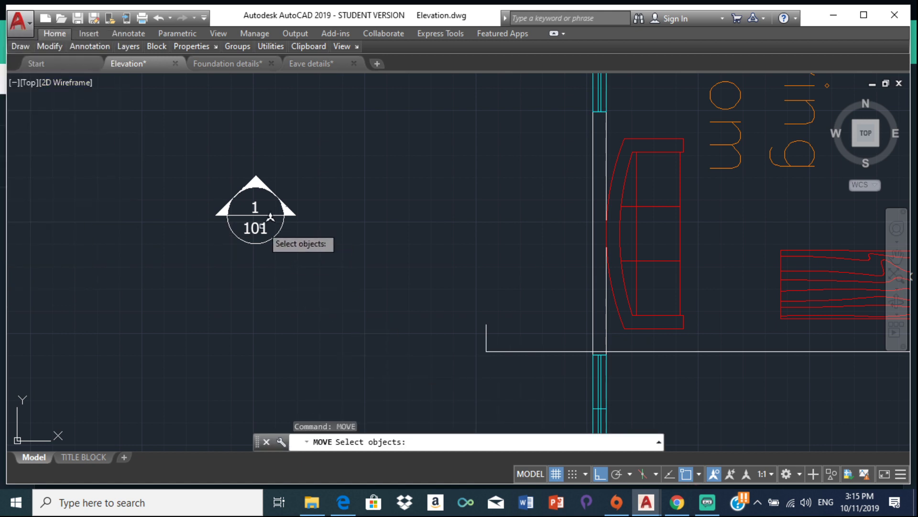
pyautogui.click(283, 202)
pyautogui.click(261, 192)
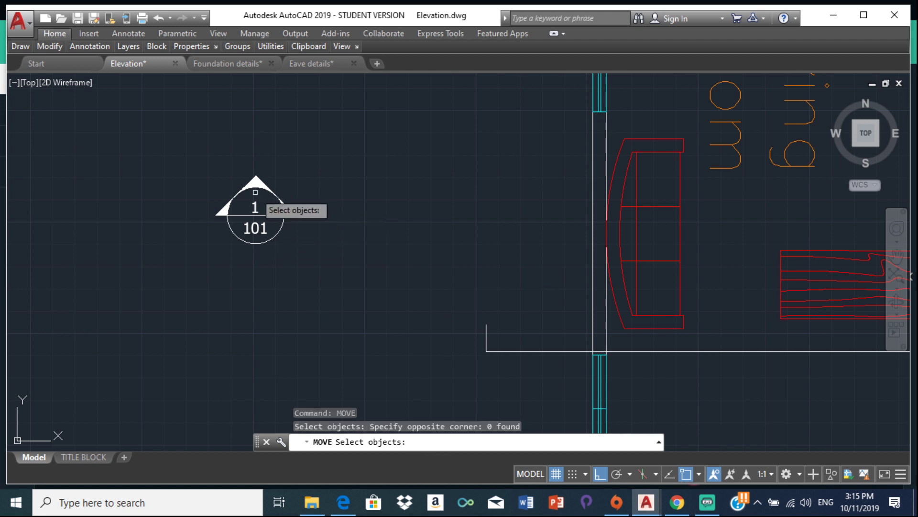
pyautogui.click(256, 192)
pyautogui.click(259, 193)
pyautogui.click(262, 194)
pyautogui.click(264, 196)
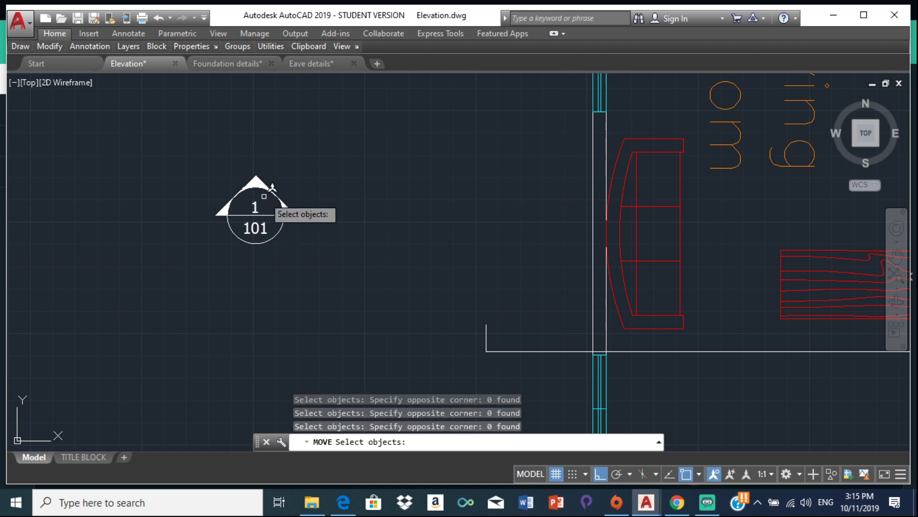
pyautogui.press('Escape')
pyautogui.press('Escape')
# Step: Move the 1/101 marker from its circle's bottom onto the top of the left vertical segment
pyautogui.click(256, 179)
pyautogui.click(255, 188)
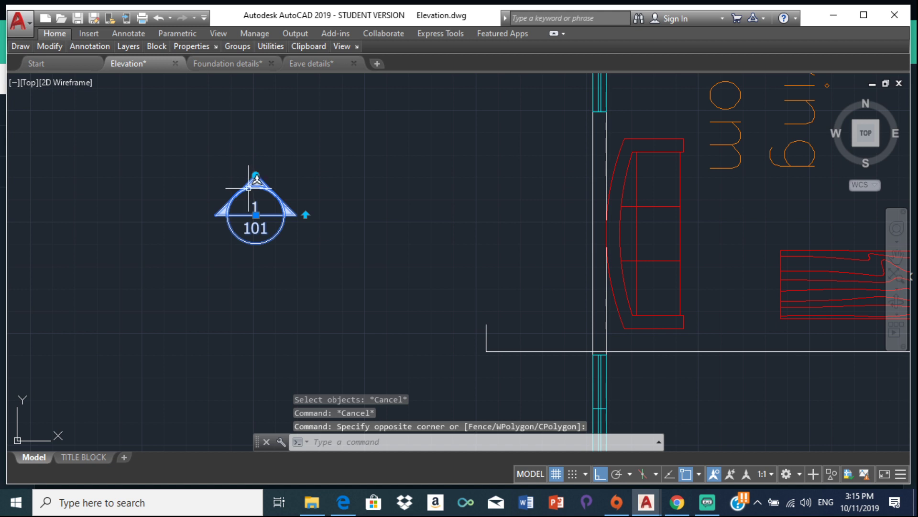
pyautogui.write('m')
pyautogui.press('Return')
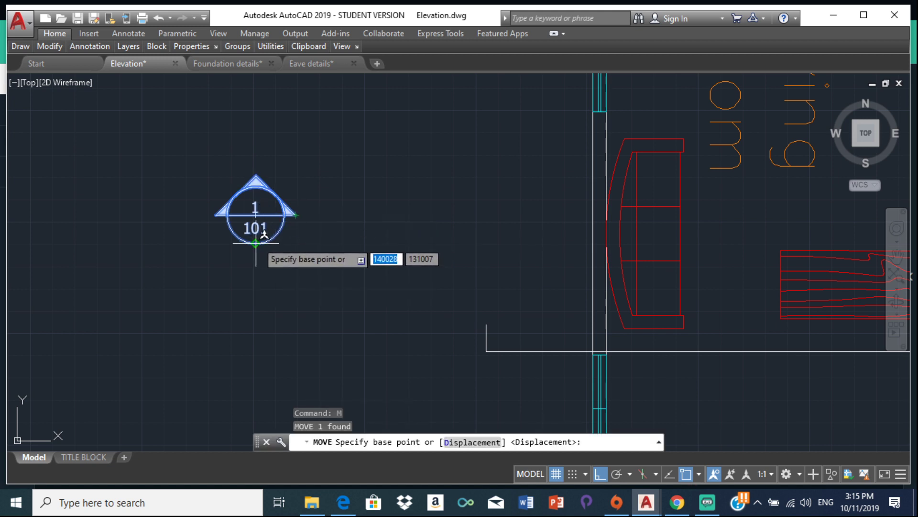
pyautogui.click(256, 243)
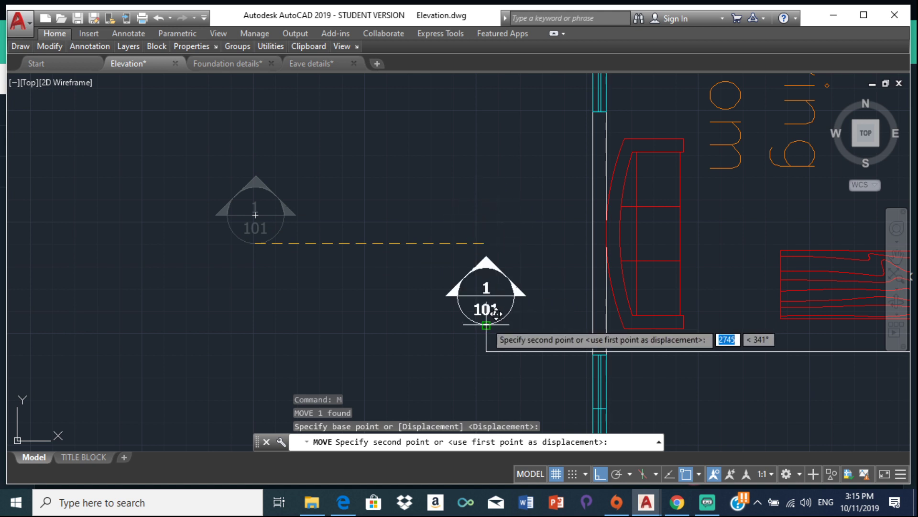
pyautogui.click(486, 325)
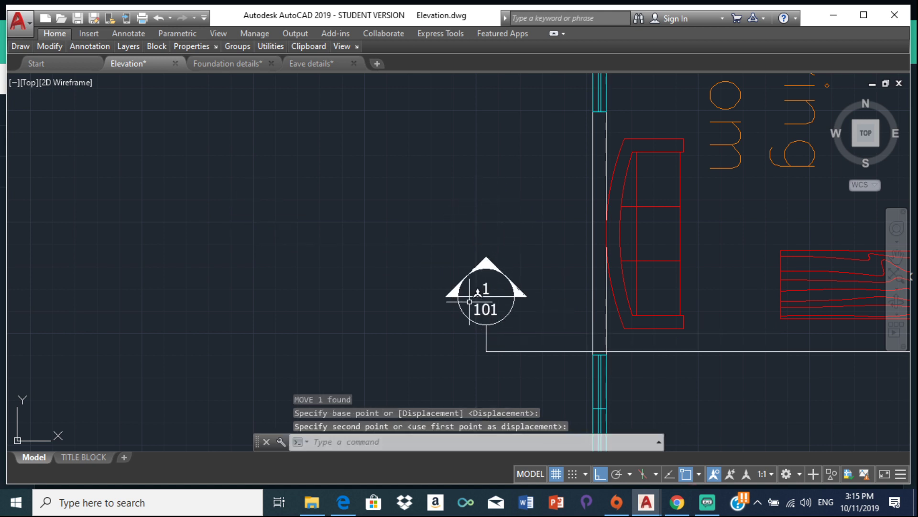
# Step: Zoom in on the 1/101 callout bubble at the floor line's left end
pyautogui.scroll(-3, 484, 269)
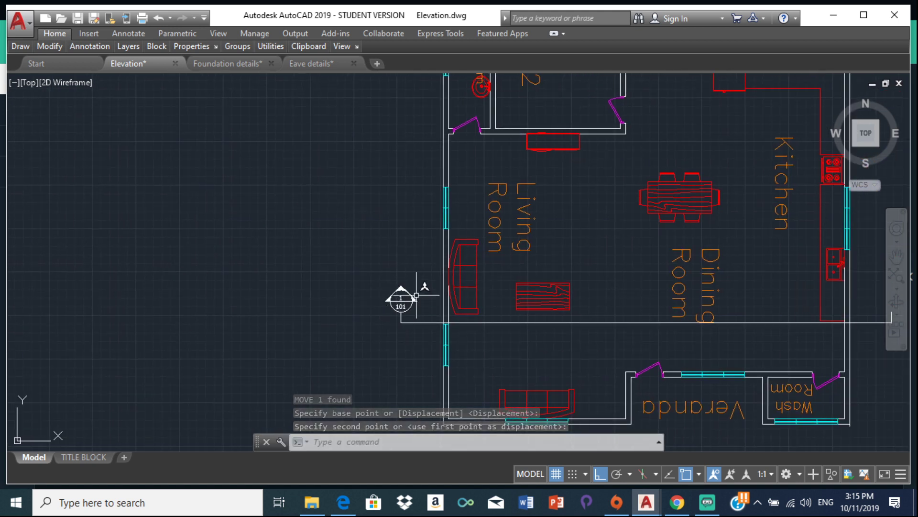
pyautogui.scroll(-3, 363, 298)
pyautogui.scroll(5, 236, 301)
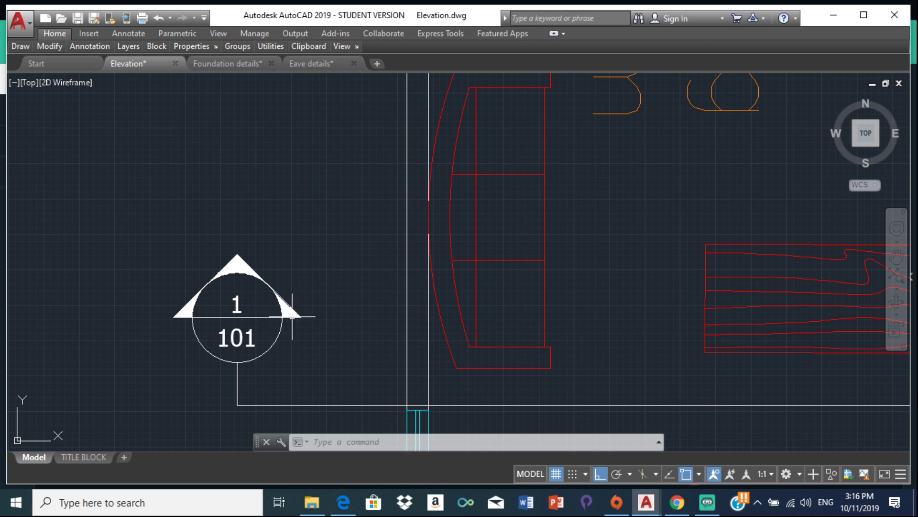
pyautogui.scroll(-3, 292, 316)
pyautogui.scroll(5, 253, 320)
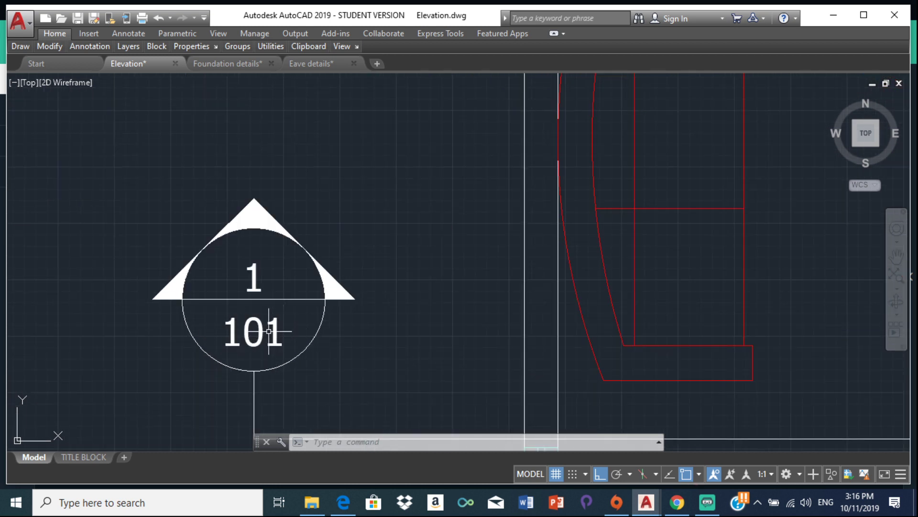
pyautogui.scroll(-10, 299, 322)
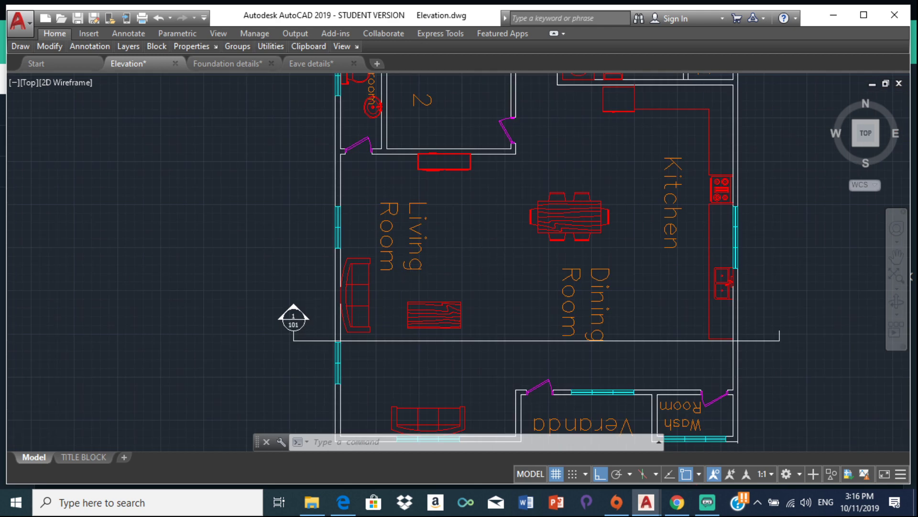
pyautogui.scroll(-6, 421, 292)
pyautogui.scroll(8, 428, 293)
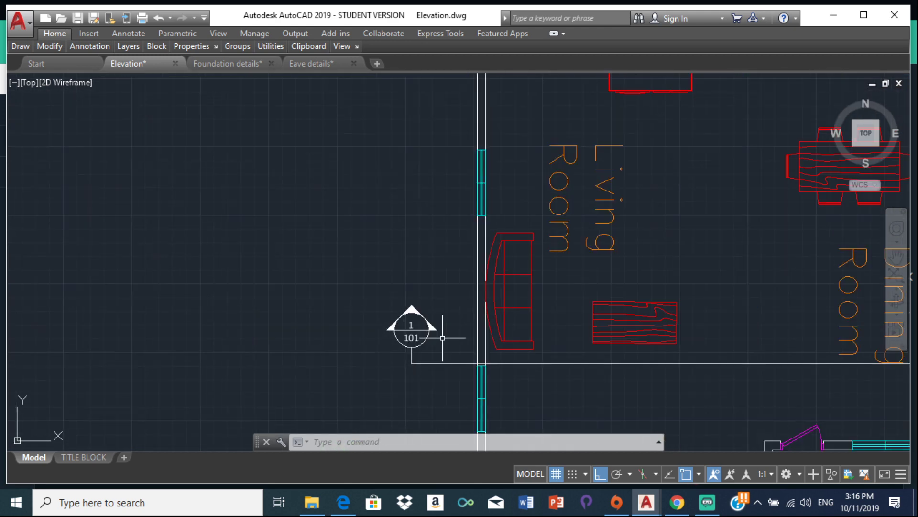
pyautogui.scroll(4, 413, 343)
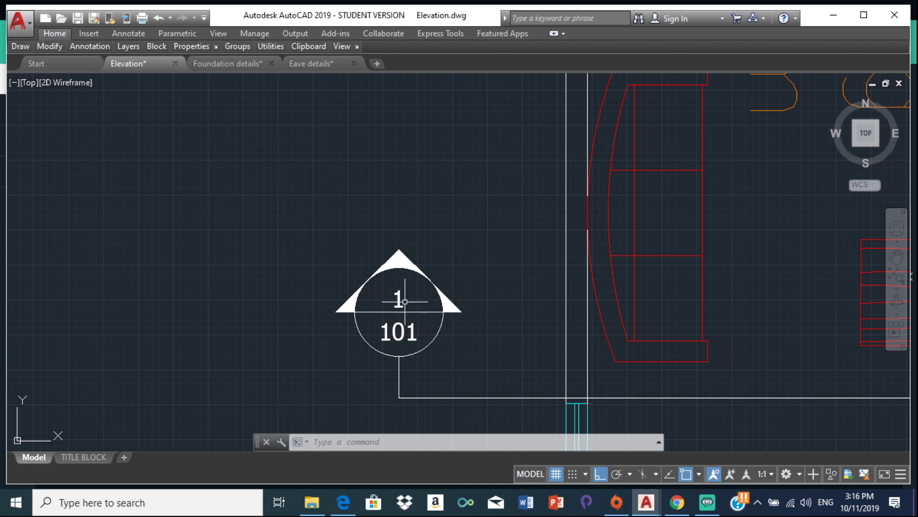
pyautogui.scroll(-6, 550, 312)
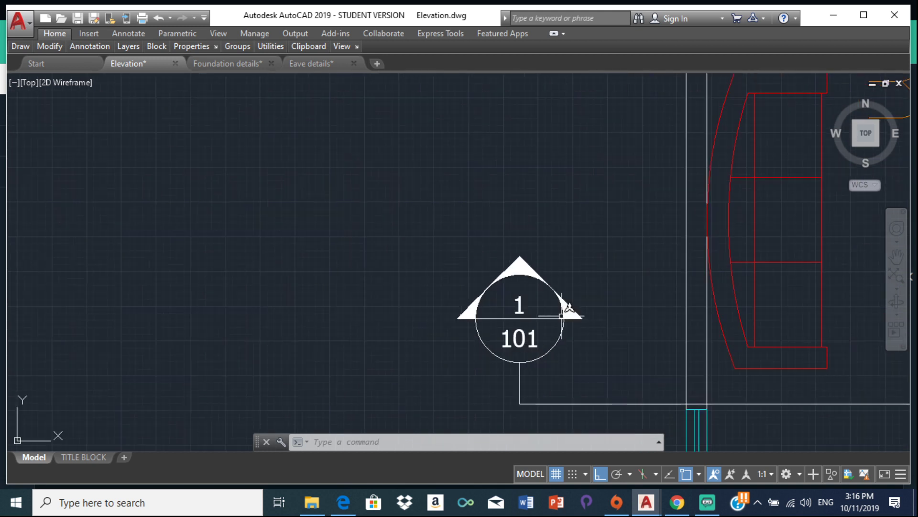
pyautogui.scroll(6, 562, 309)
pyautogui.scroll(-5, 524, 310)
pyautogui.scroll(7, 526, 310)
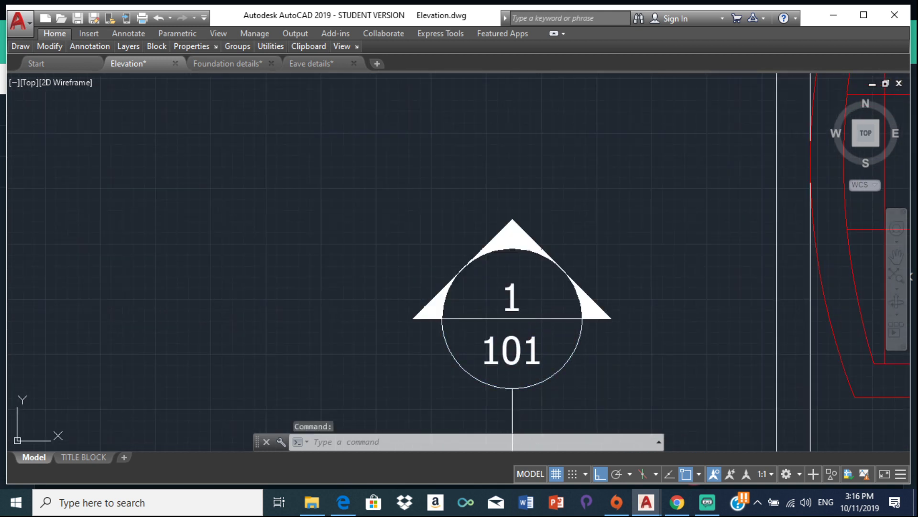
# Step: Change the callout bubble's attributes to view number A and sheet number 10
pyautogui.doubleClick(512, 305)
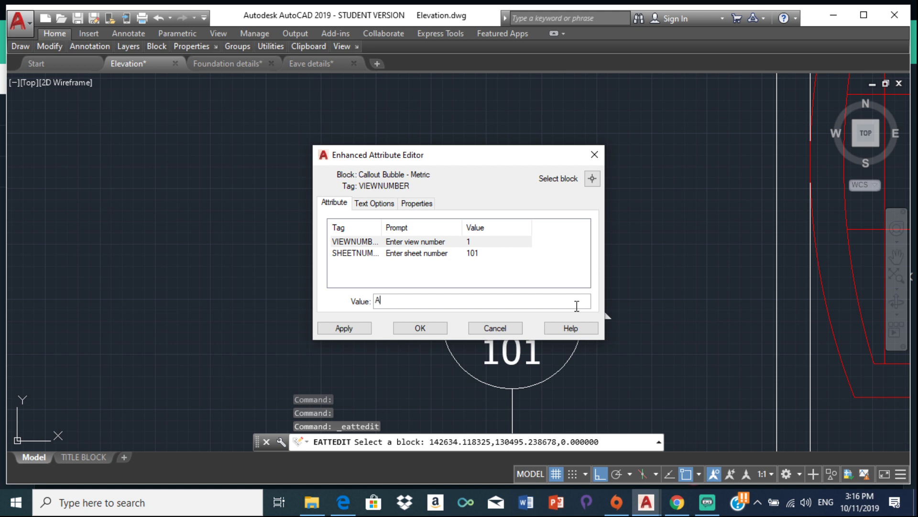
pyautogui.click(410, 256)
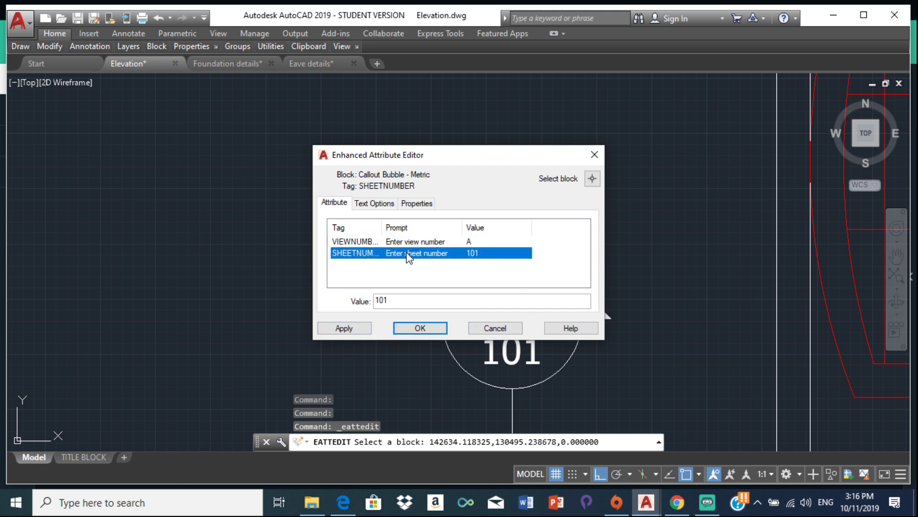
pyautogui.click(378, 301)
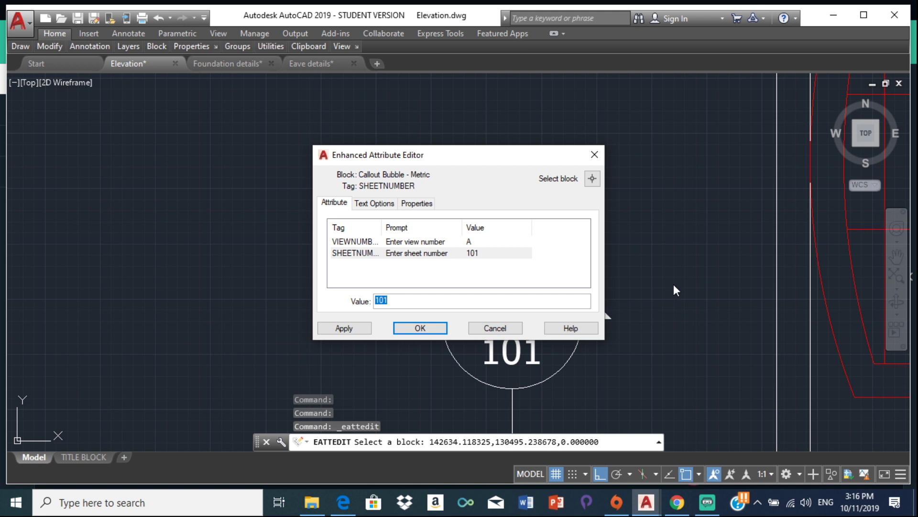
pyautogui.write('10')
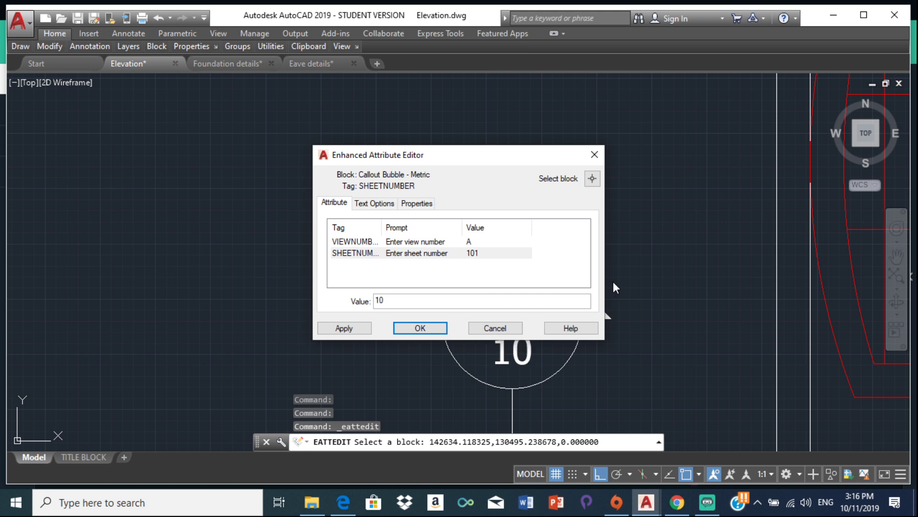
pyautogui.click(420, 328)
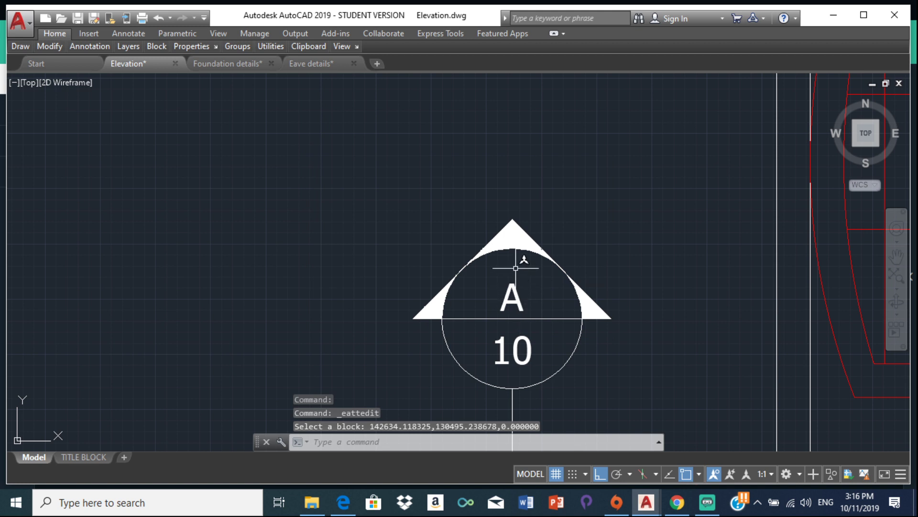
# Step: Reopen the bubble's attributes to confirm they read A and 10
pyautogui.click(514, 242)
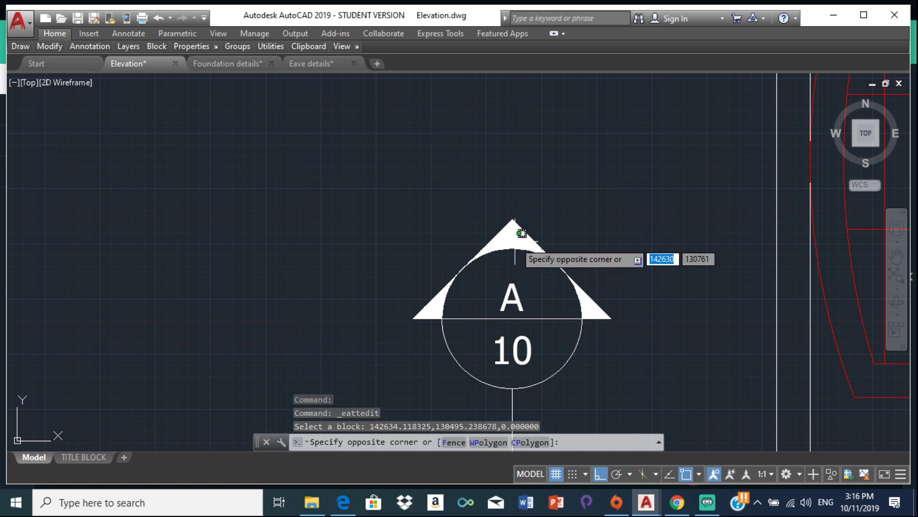
pyautogui.press('Escape')
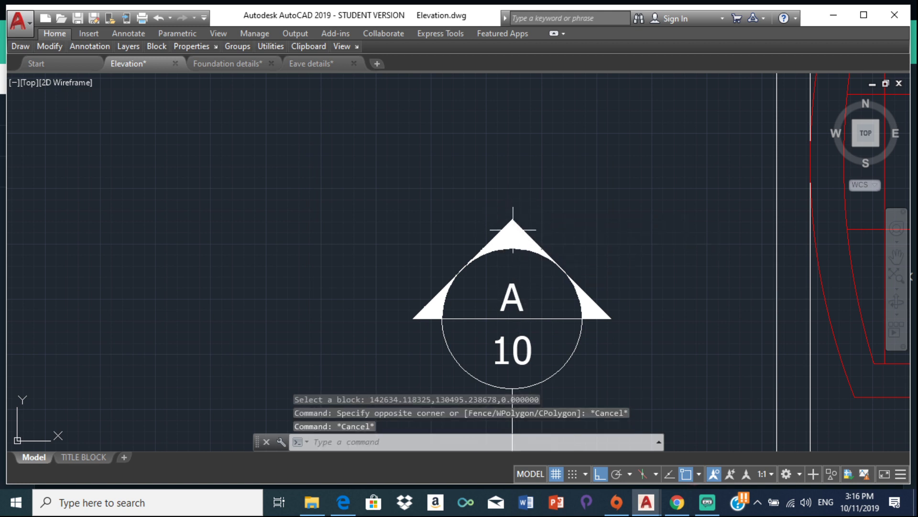
pyautogui.click(513, 230)
pyautogui.click(512, 304)
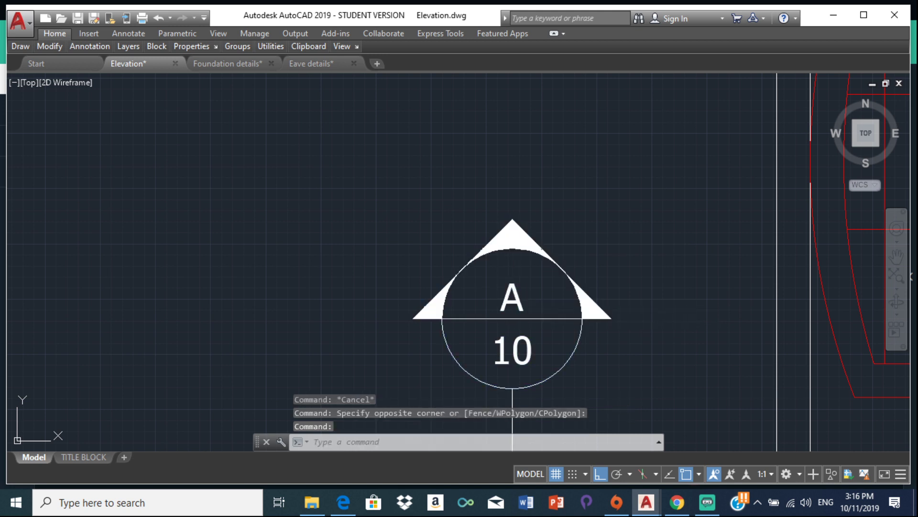
pyautogui.doubleClick(513, 297)
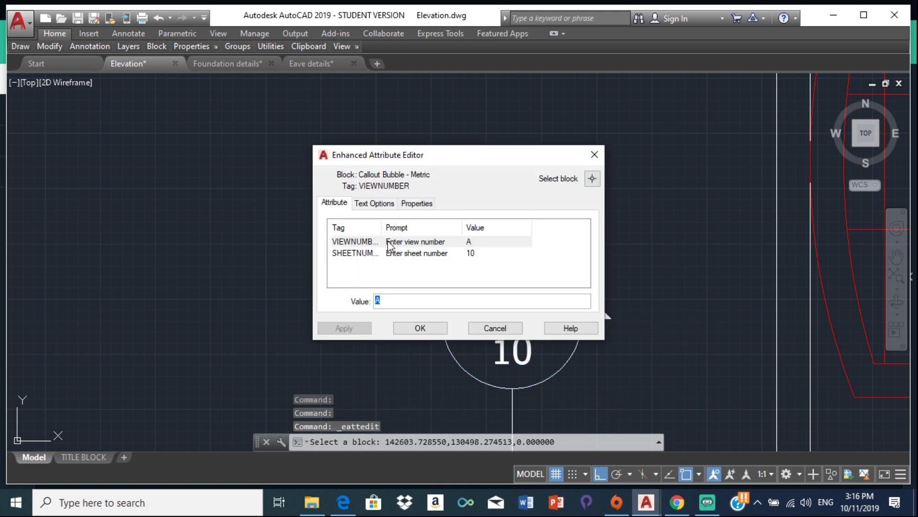
pyautogui.click(420, 242)
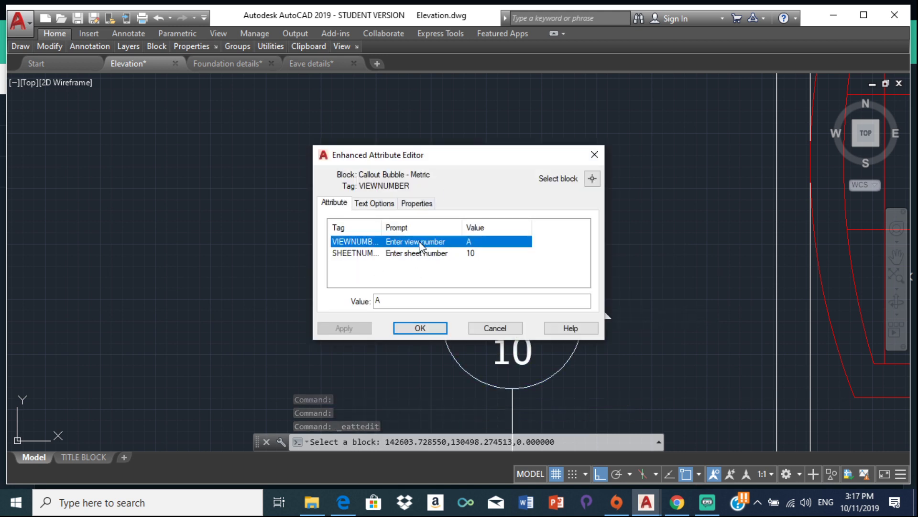
pyautogui.click(430, 255)
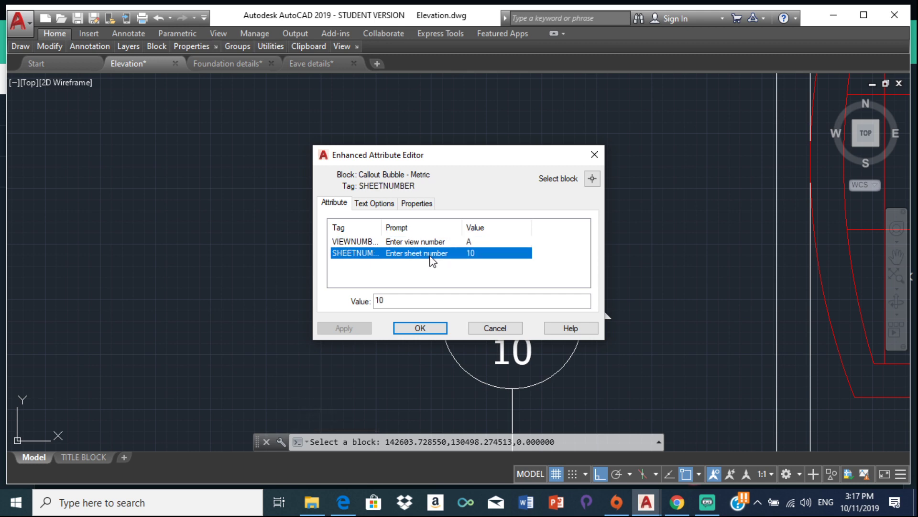
pyautogui.click(433, 327)
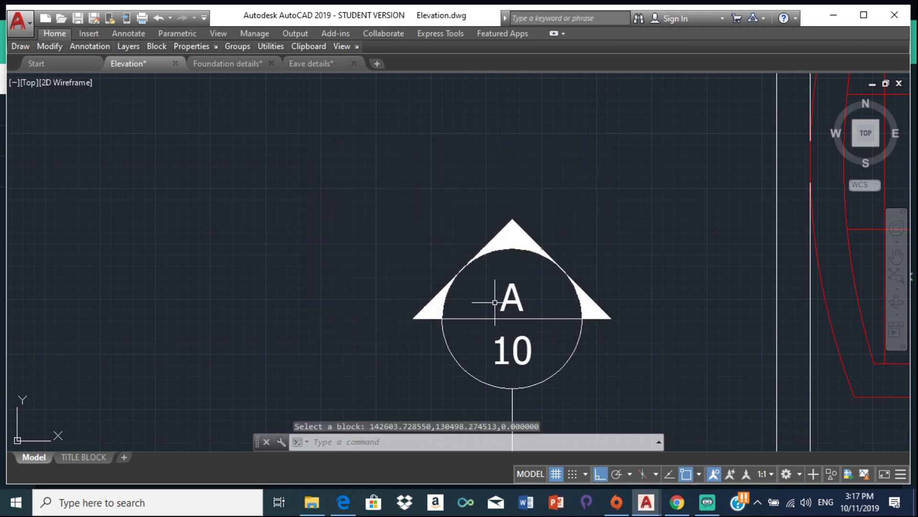
# Step: Copy the A/10 callout bubble from its bottom quadrant to the floor line's right end
pyautogui.scroll(-5, 558, 277)
pyautogui.moveTo(557, 277); pyautogui.dragTo(451, 288, button='middle')
pyautogui.moveTo(515, 280); pyautogui.dragTo(434, 290, button='middle')
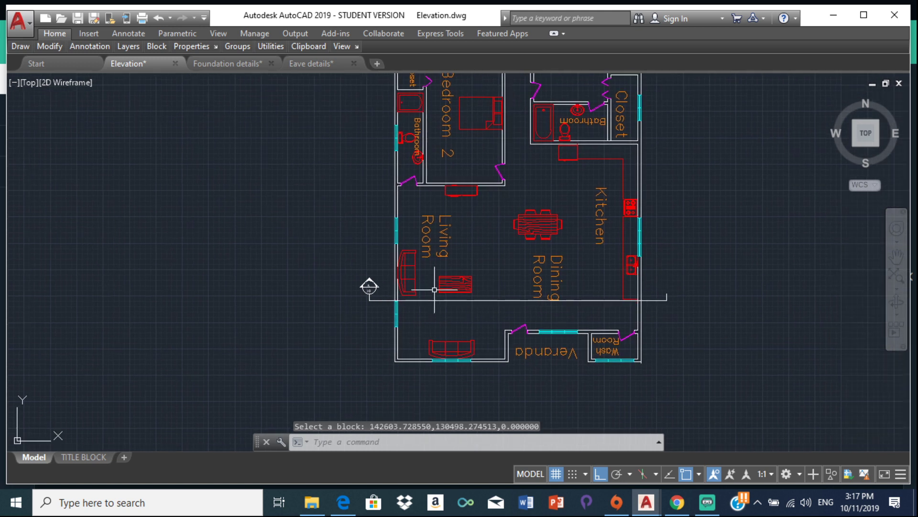
pyautogui.click(370, 286)
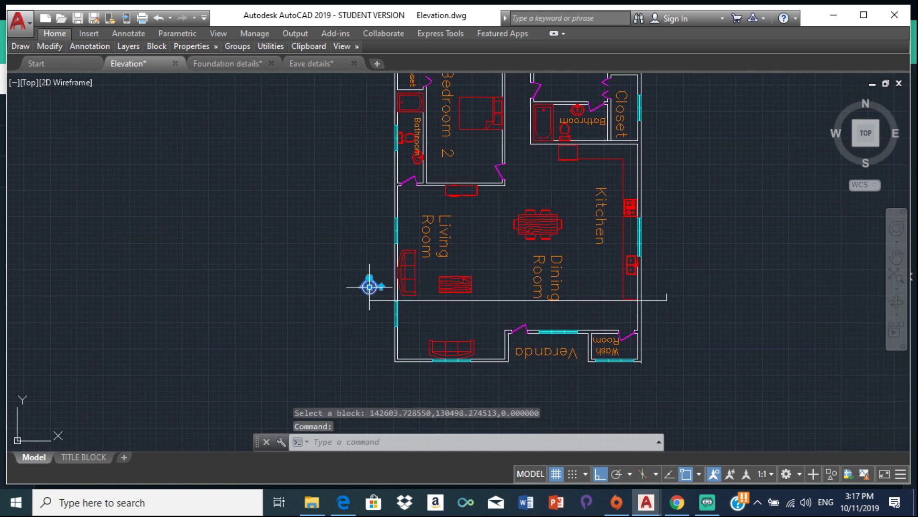
pyautogui.moveTo(48, 47)
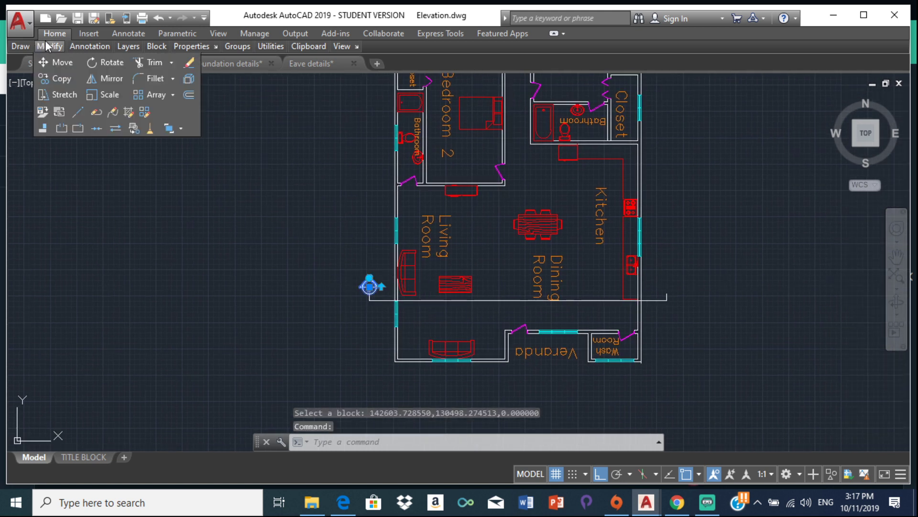
pyautogui.click(56, 78)
pyautogui.scroll(5, 373, 287)
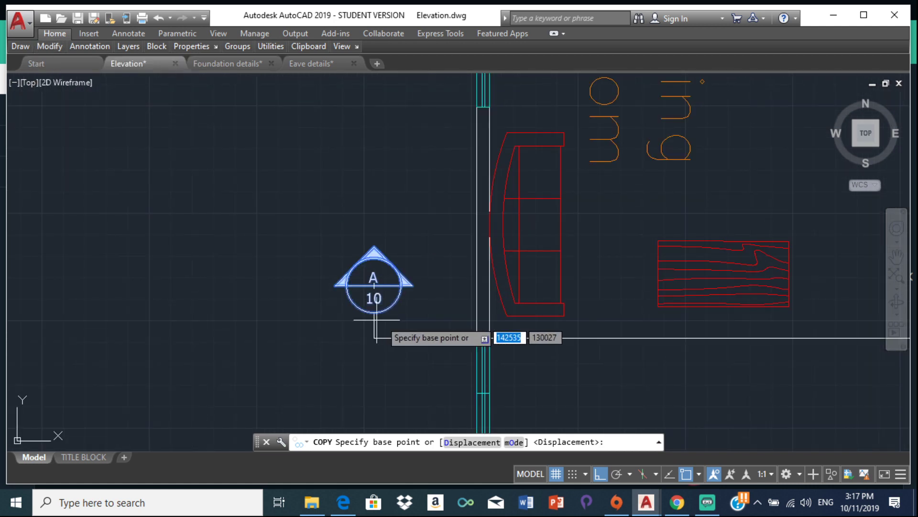
pyautogui.click(377, 311)
pyautogui.scroll(-5, 527, 282)
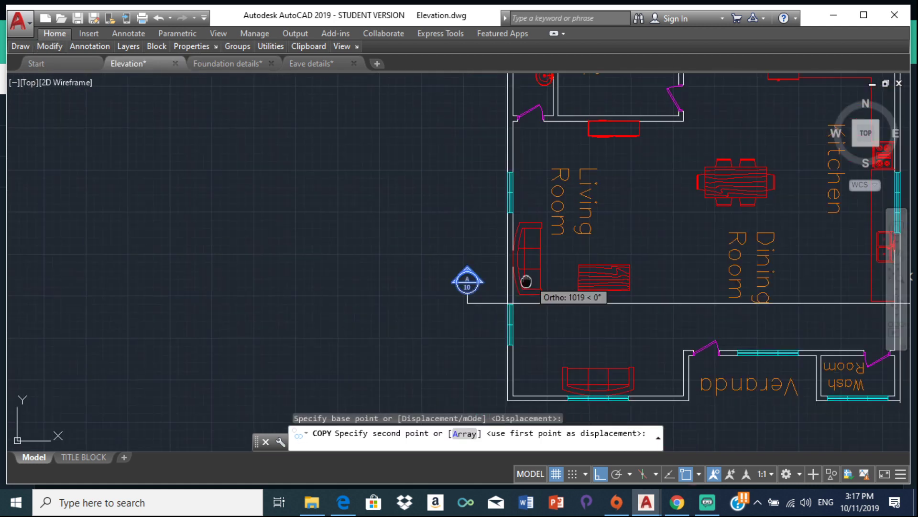
pyautogui.scroll(4, 513, 244)
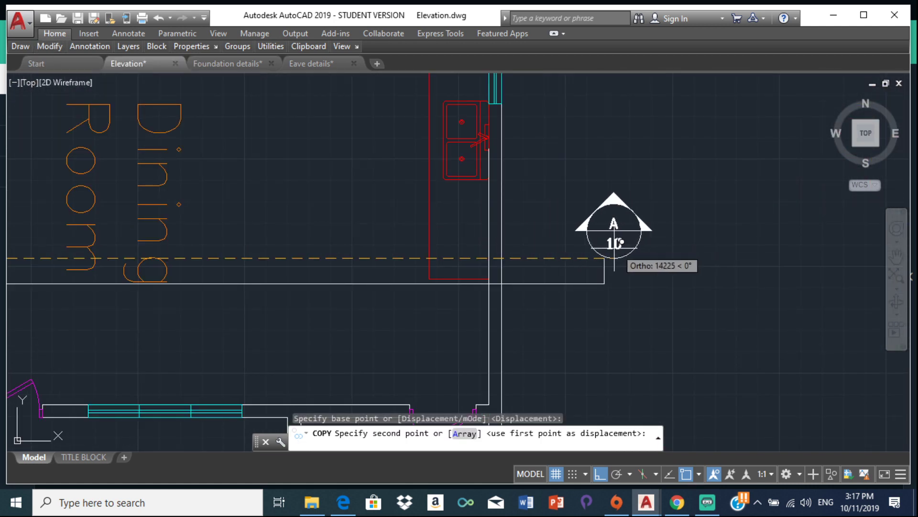
pyautogui.click(604, 258)
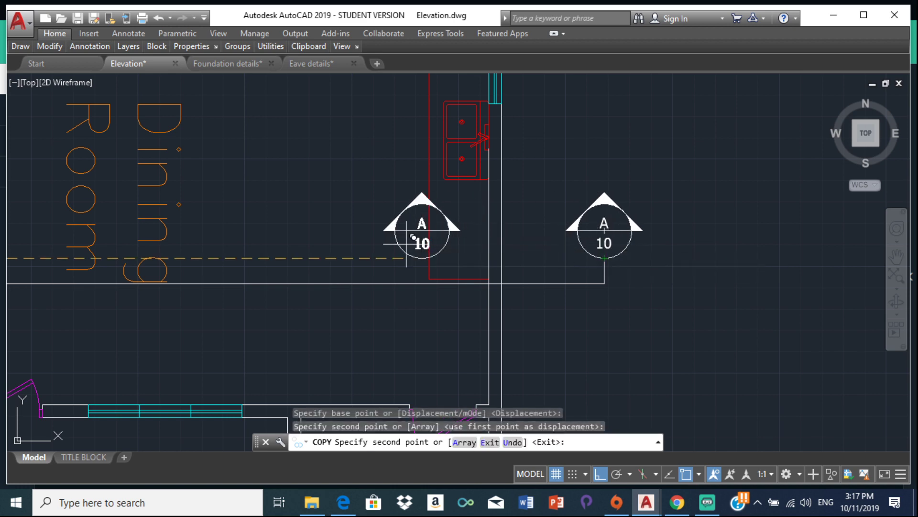
pyautogui.press('Escape')
# Step: Pan around the floor plan to review both section markers
pyautogui.scroll(-5, 450, 240)
pyautogui.moveTo(363, 232); pyautogui.dragTo(455, 246, button='middle')
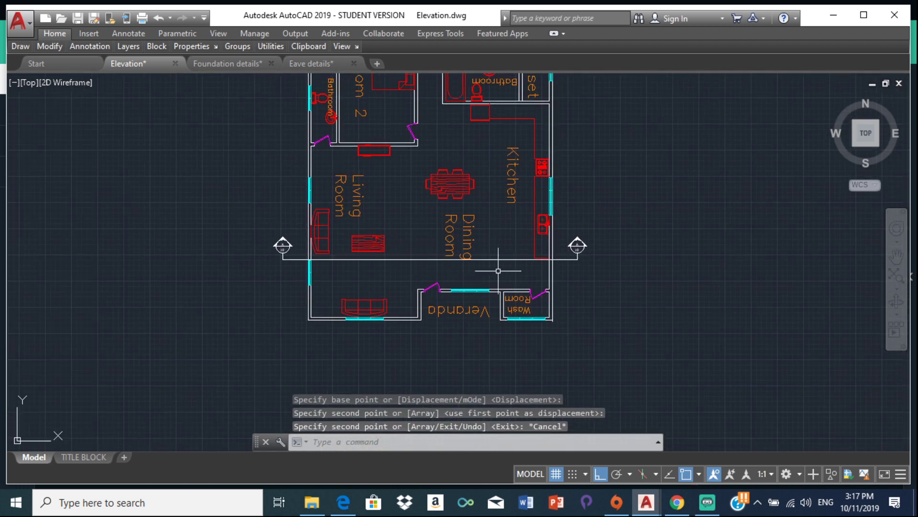
pyautogui.scroll(2, 355, 252)
pyautogui.scroll(2, 292, 251)
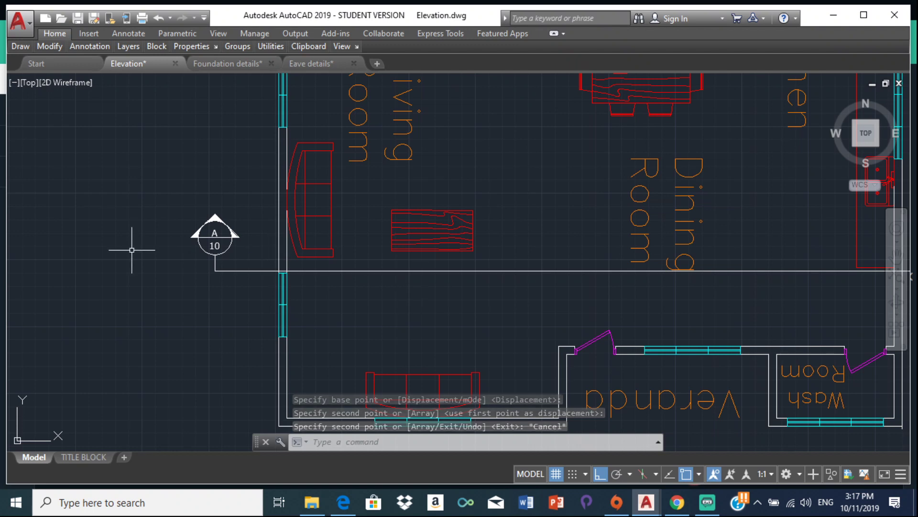
pyautogui.scroll(-4, 392, 261)
pyautogui.moveTo(289, 271); pyautogui.dragTo(79, 273, button='middle')
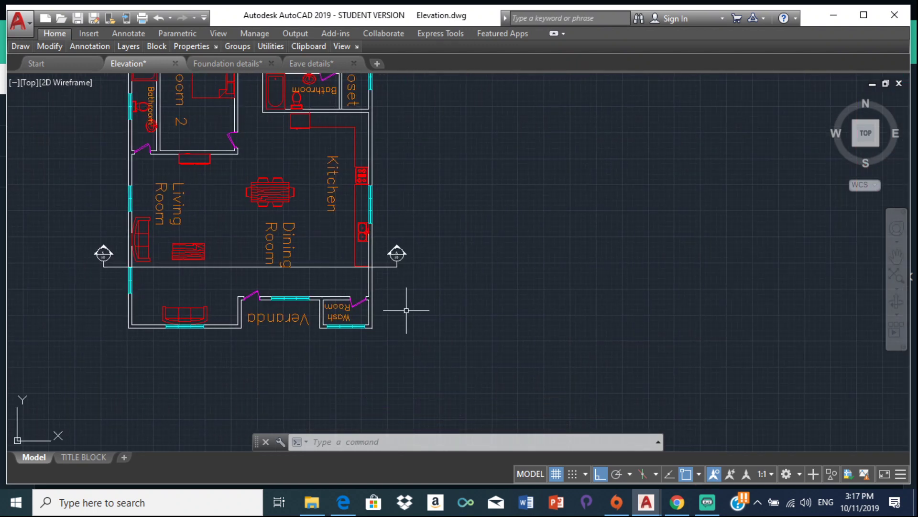
pyautogui.scroll(-5, 419, 296)
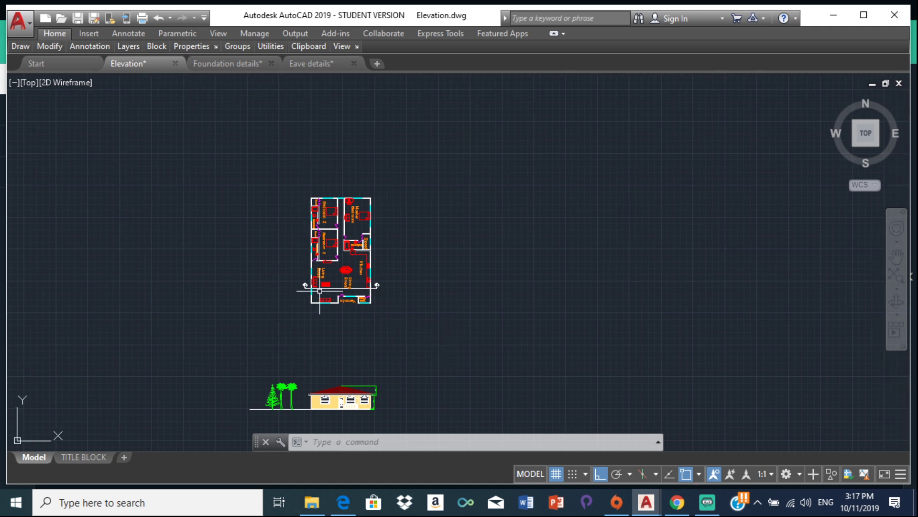
pyautogui.scroll(2, 325, 326)
pyautogui.moveTo(329, 345); pyautogui.dragTo(290, 231, button='middle')
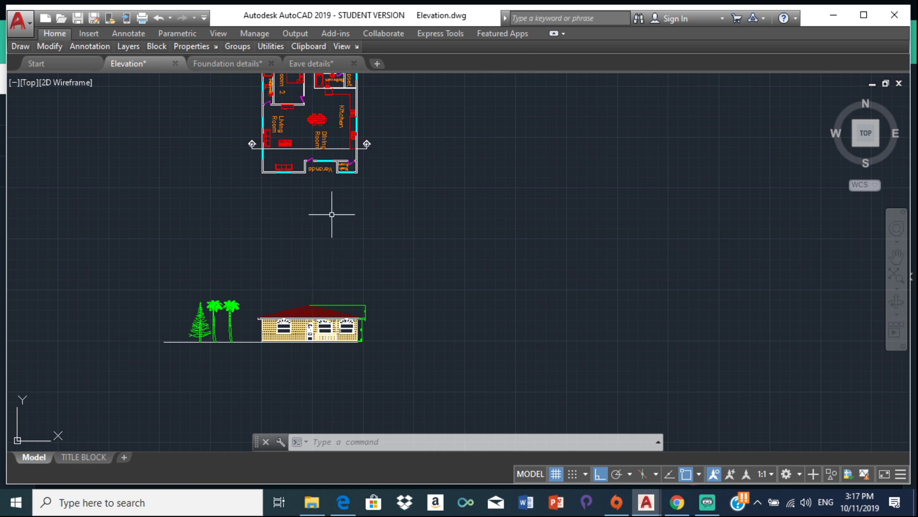
pyautogui.scroll(-2, 339, 211)
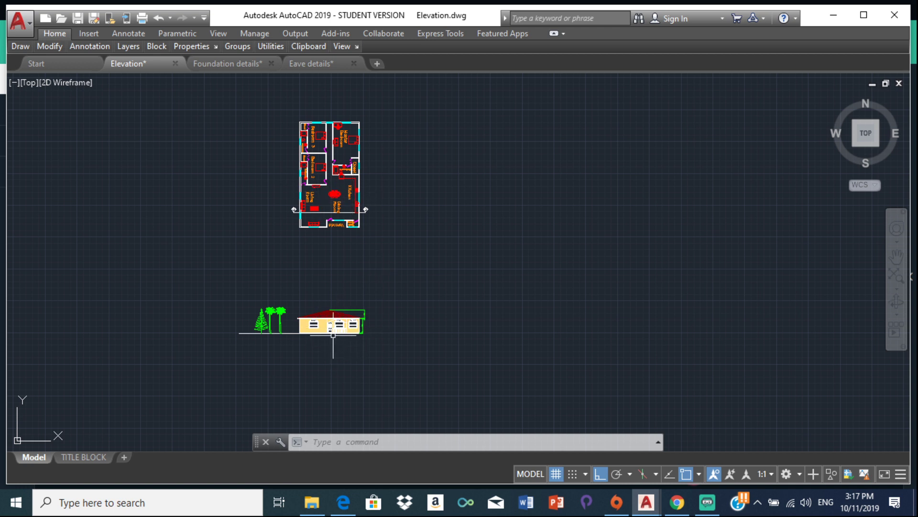
pyautogui.moveTo(333, 335); pyautogui.dragTo(400, 317, button='middle')
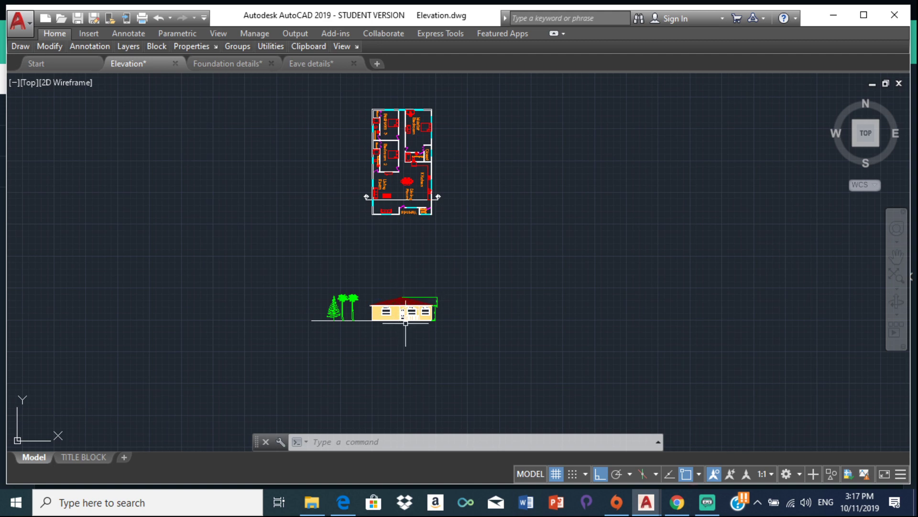
pyautogui.scroll(8, 406, 323)
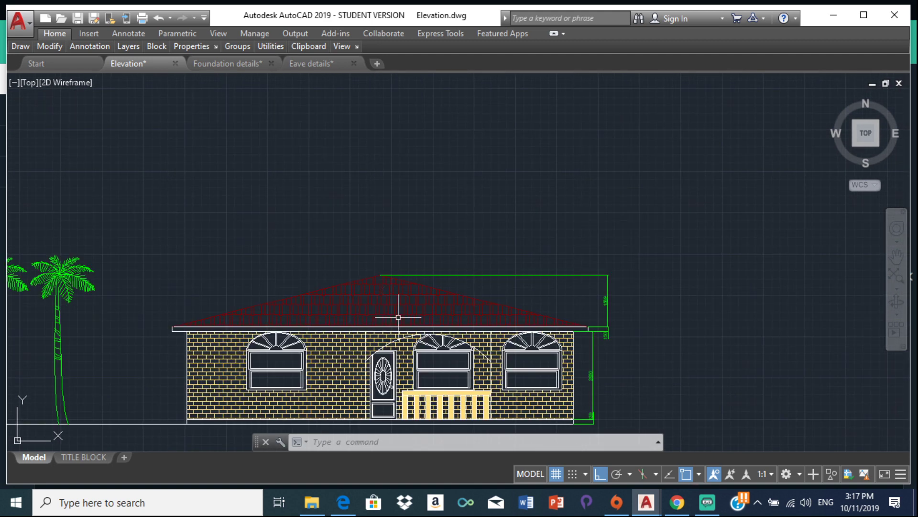
pyautogui.scroll(-2, 398, 317)
pyautogui.scroll(2, 297, 333)
pyautogui.scroll(6, 254, 323)
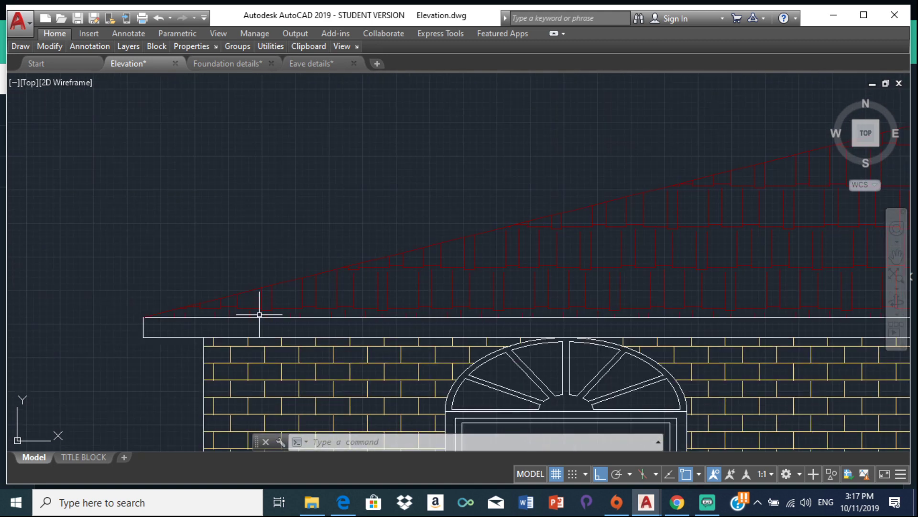
pyautogui.scroll(-7, 446, 306)
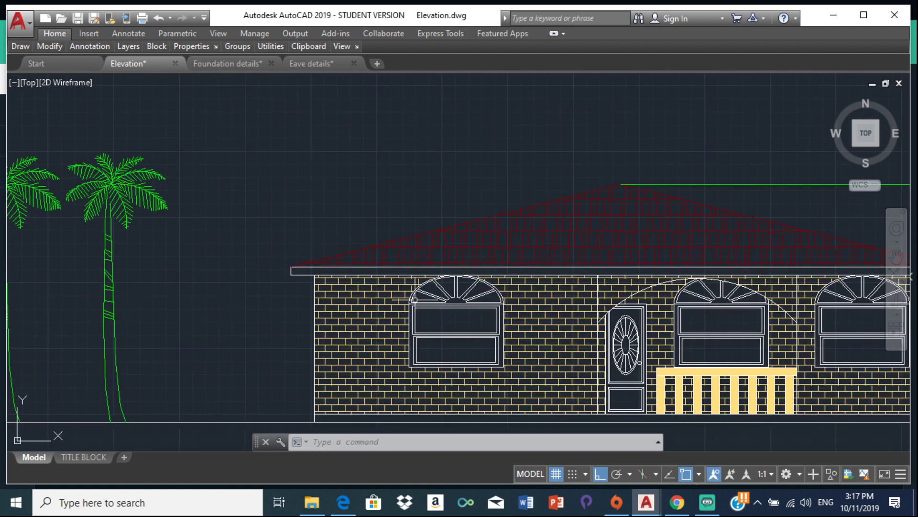
pyautogui.moveTo(516, 330); pyautogui.dragTo(399, 330, button='middle')
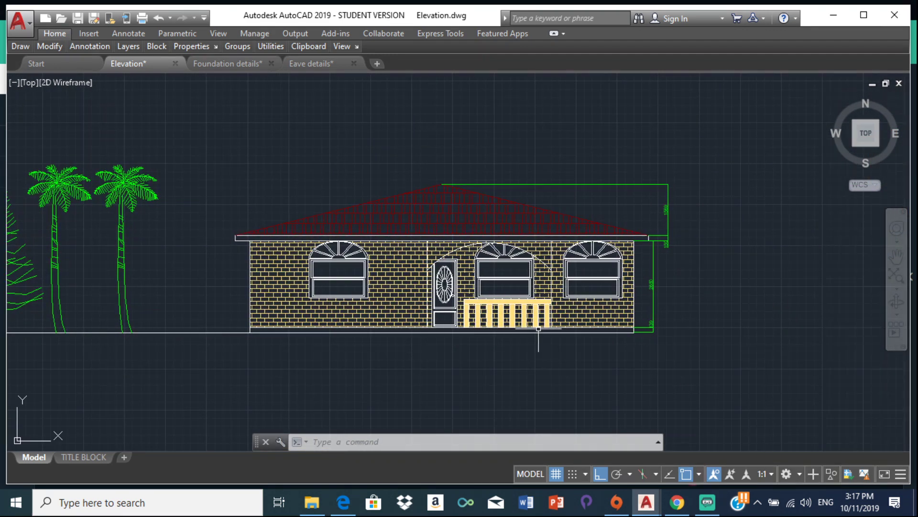
pyautogui.scroll(4, 539, 325)
# Step: Select the ground line under the house and the railing's bottom line
pyautogui.click(492, 353)
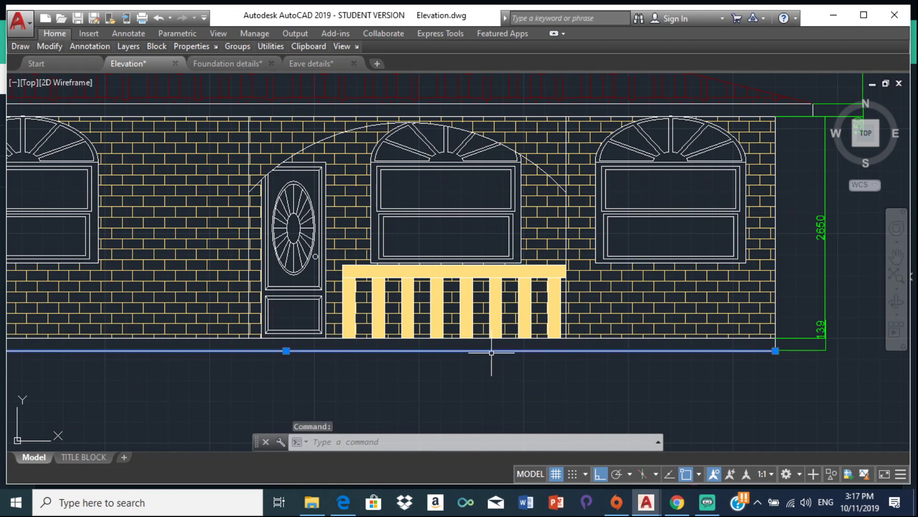
pyautogui.scroll(2, 488, 341)
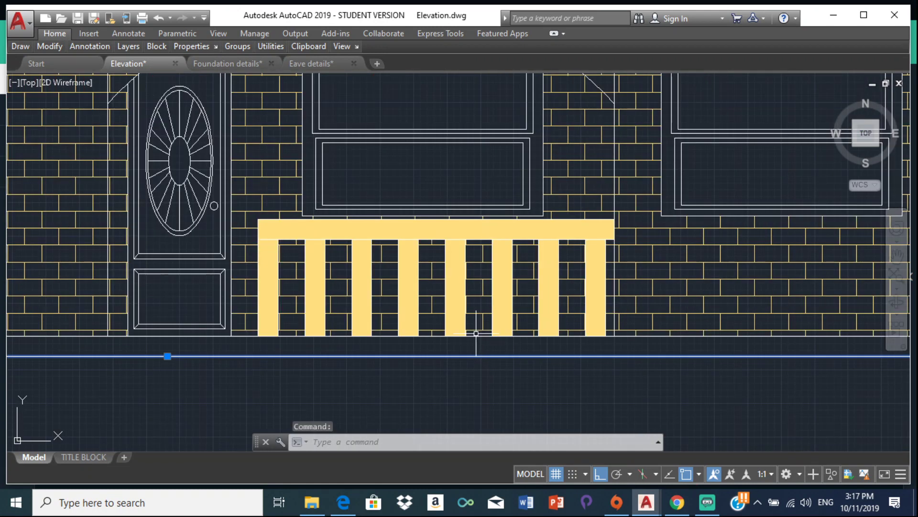
pyautogui.click(476, 338)
pyautogui.scroll(-3, 382, 325)
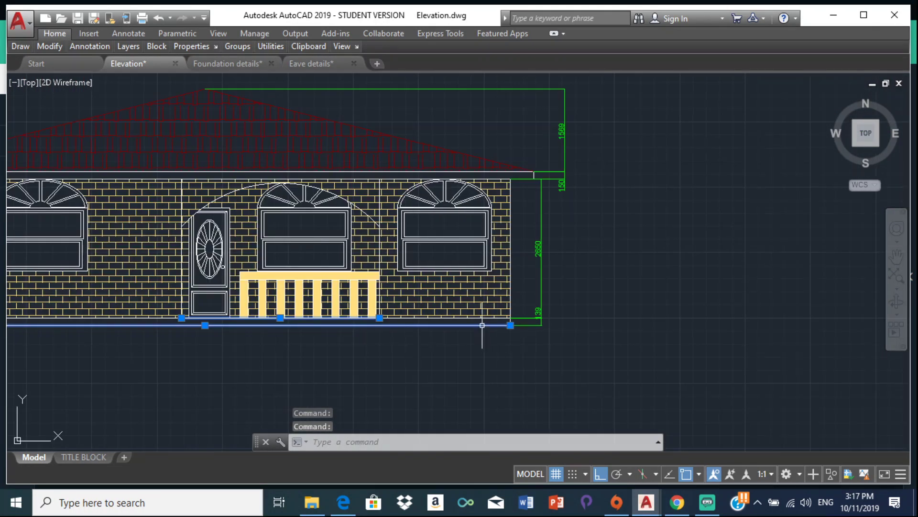
pyautogui.scroll(6, 437, 310)
pyautogui.scroll(-5, 454, 318)
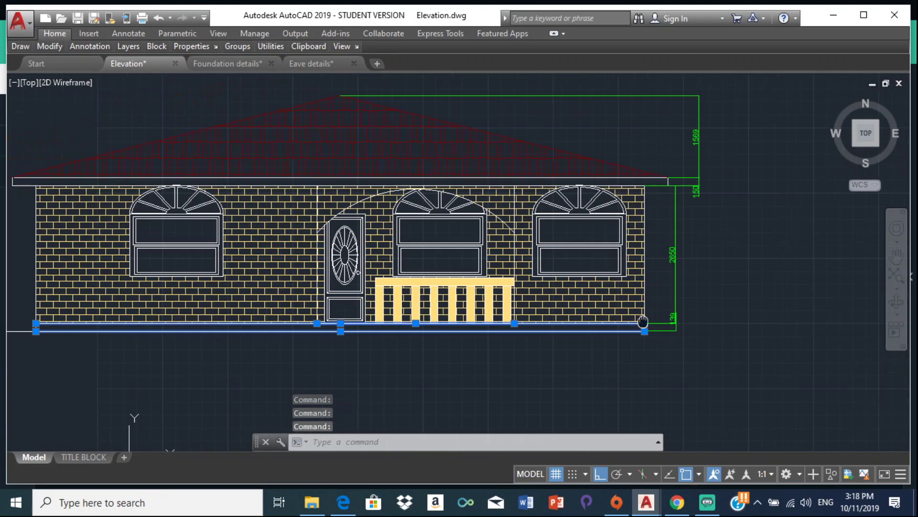
pyautogui.moveTo(188, 309); pyautogui.dragTo(274, 228, button='middle')
pyautogui.scroll(4, 435, 187)
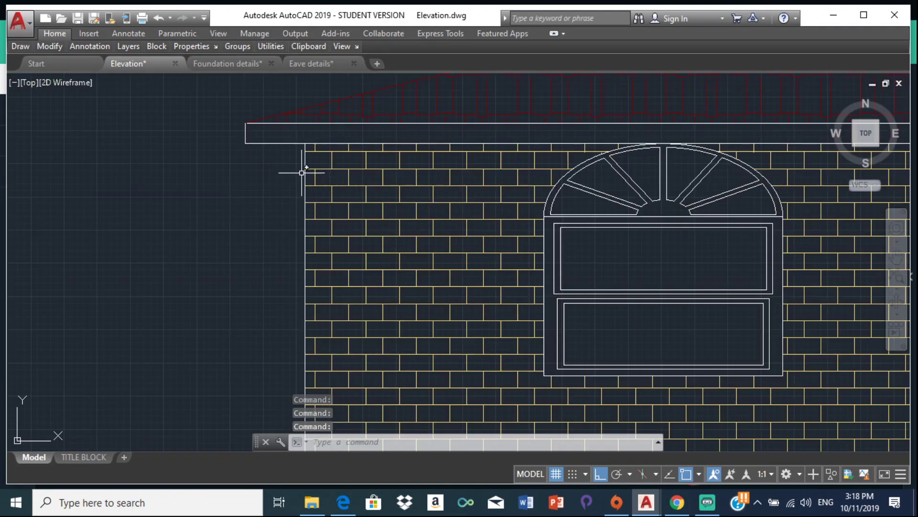
# Step: Add the left wall, lower and upper eave lines, and roof line to the selection
pyautogui.click(305, 168)
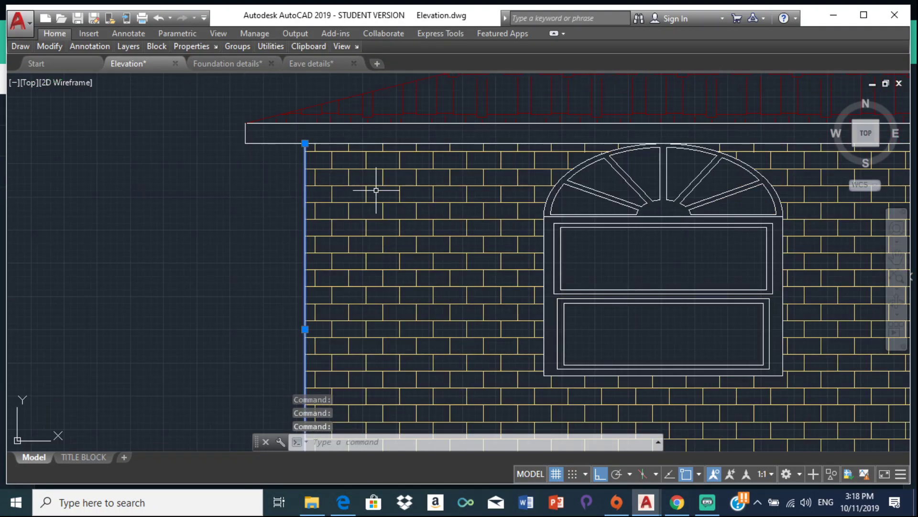
pyautogui.click(282, 143)
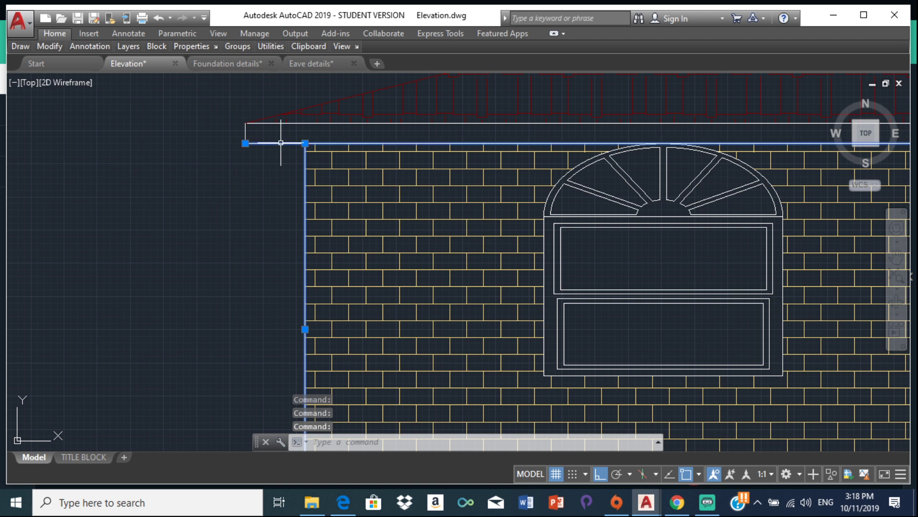
pyautogui.click(300, 123)
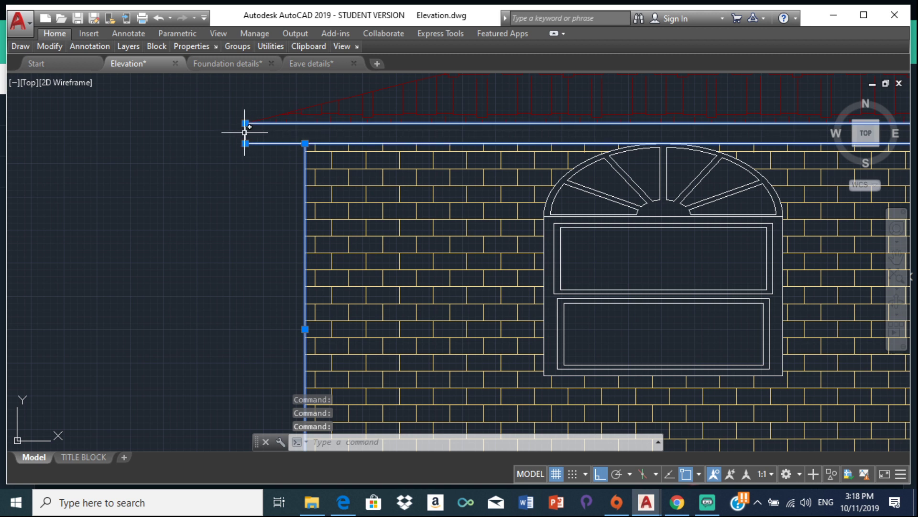
pyautogui.click(288, 108)
pyautogui.click(304, 105)
pyautogui.scroll(-3, 293, 139)
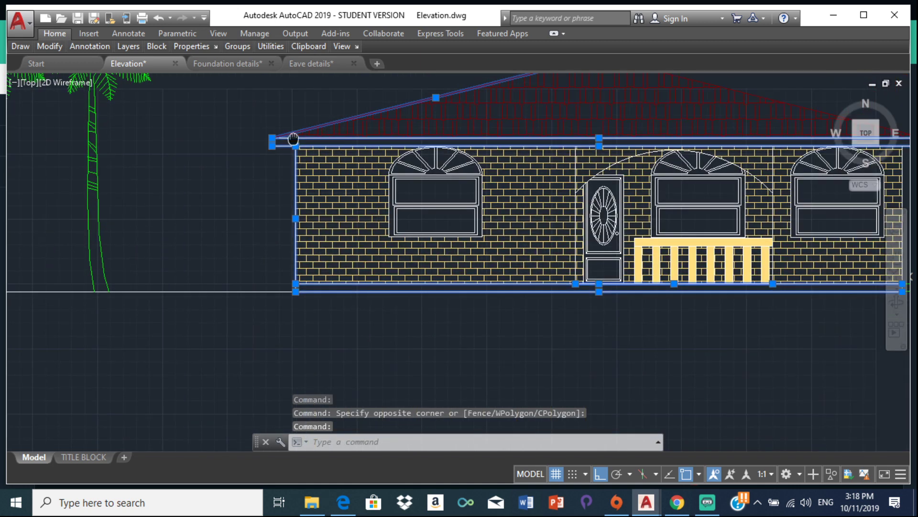
pyautogui.moveTo(293, 139); pyautogui.dragTo(9, 253, button='middle')
pyautogui.scroll(-2, 410, 231)
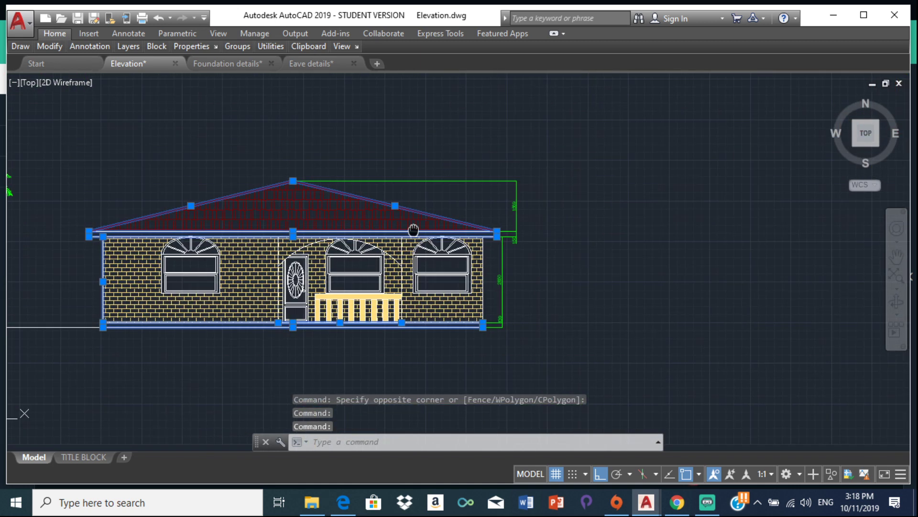
pyautogui.scroll(5, 404, 242)
pyautogui.scroll(2, 367, 193)
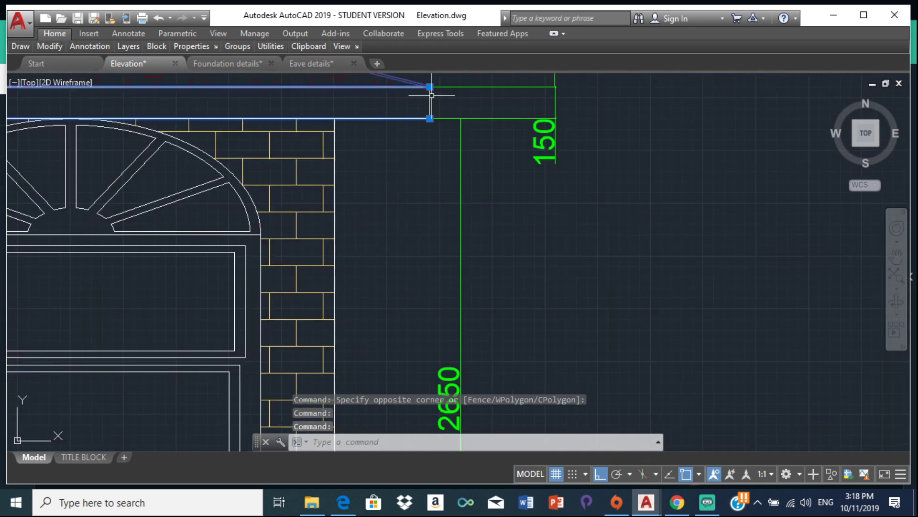
# Step: Add the right eave end and the short right eave line to the selection
pyautogui.click(432, 96)
pyautogui.click(408, 134)
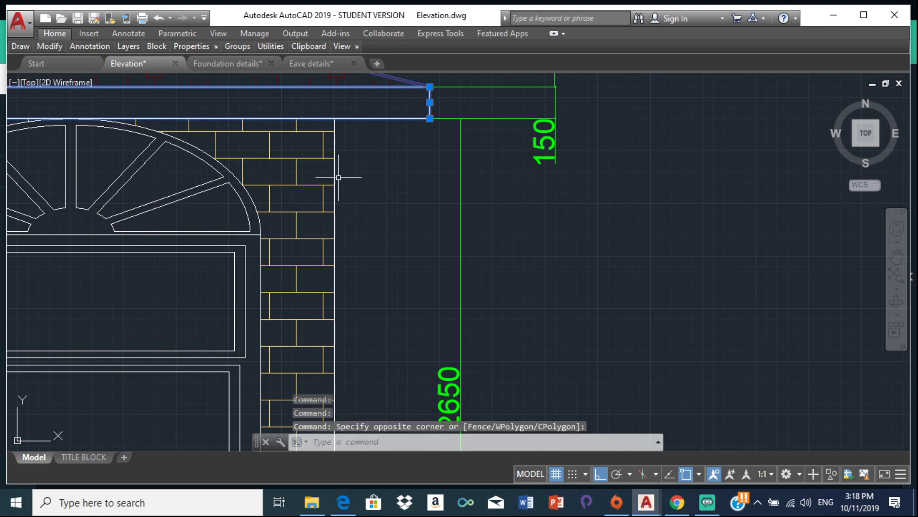
pyautogui.scroll(-4, 335, 182)
pyautogui.moveTo(313, 214); pyautogui.dragTo(474, 195, button='middle')
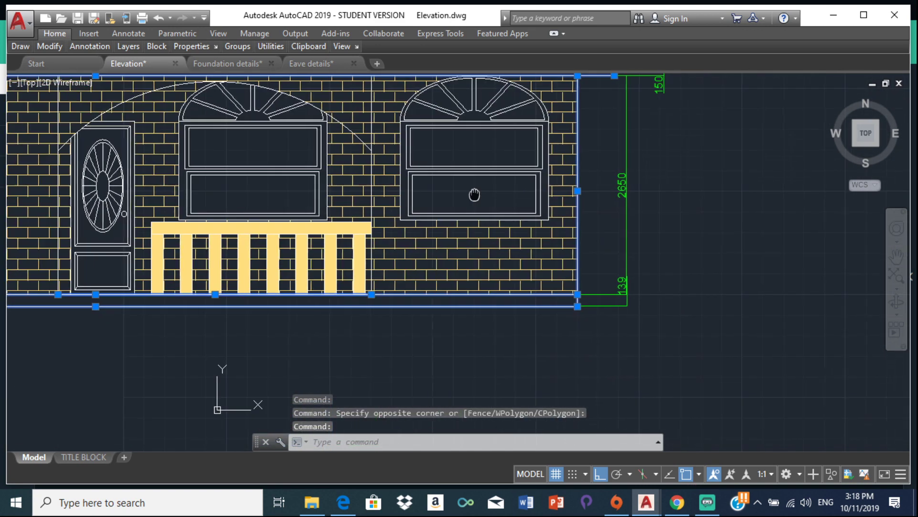
pyautogui.scroll(-2, 426, 293)
pyautogui.scroll(4, 520, 252)
pyautogui.scroll(-2, 611, 225)
# Step: Pan along the wall base up to the roof peak to review the selected lines
pyautogui.moveTo(611, 225); pyautogui.dragTo(668, 187, button='middle')
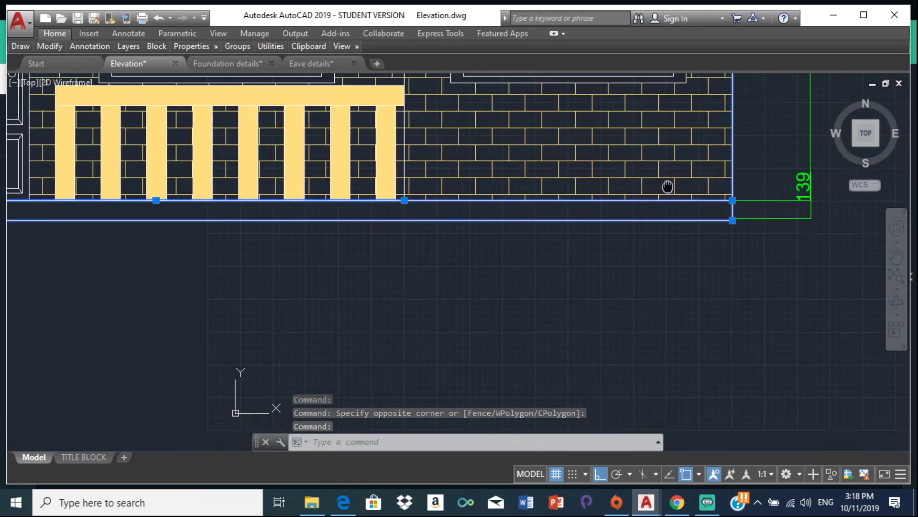
pyautogui.moveTo(10, 205); pyautogui.dragTo(469, 201, button='middle')
pyautogui.moveTo(213, 196); pyautogui.dragTo(547, 195, button='middle')
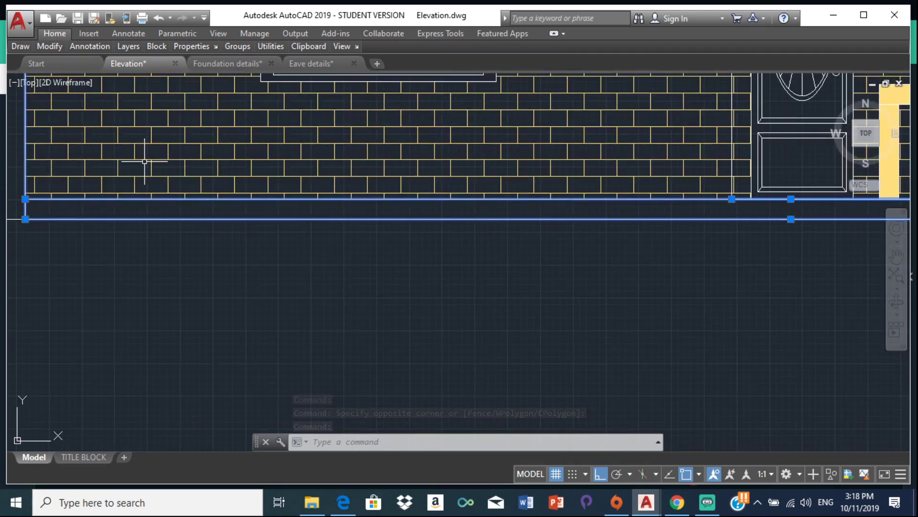
pyautogui.scroll(-3, 144, 162)
pyautogui.scroll(5, 140, 249)
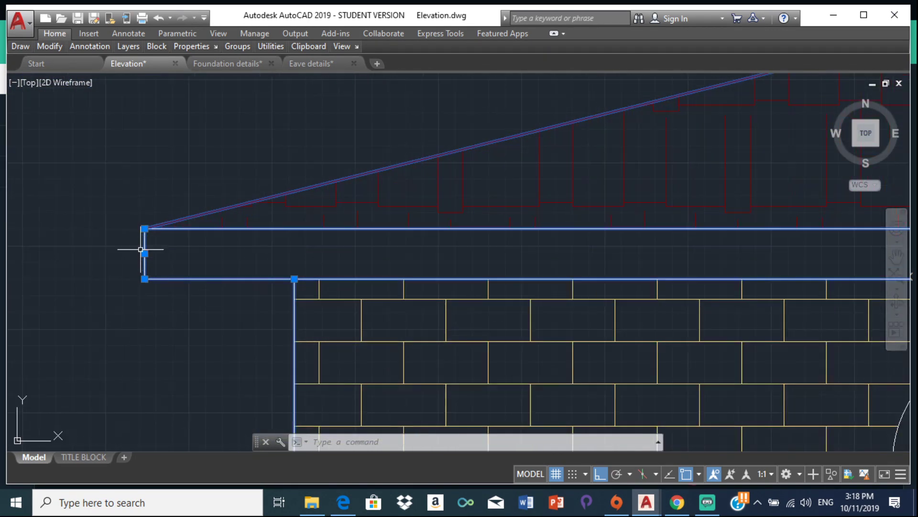
pyautogui.scroll(3, 141, 249)
pyautogui.scroll(-5, 486, 228)
pyautogui.scroll(1, 570, 213)
pyautogui.moveTo(570, 213); pyautogui.dragTo(161, 299, button='middle')
pyautogui.moveTo(231, 201); pyautogui.dragTo(266, 155, button='middle')
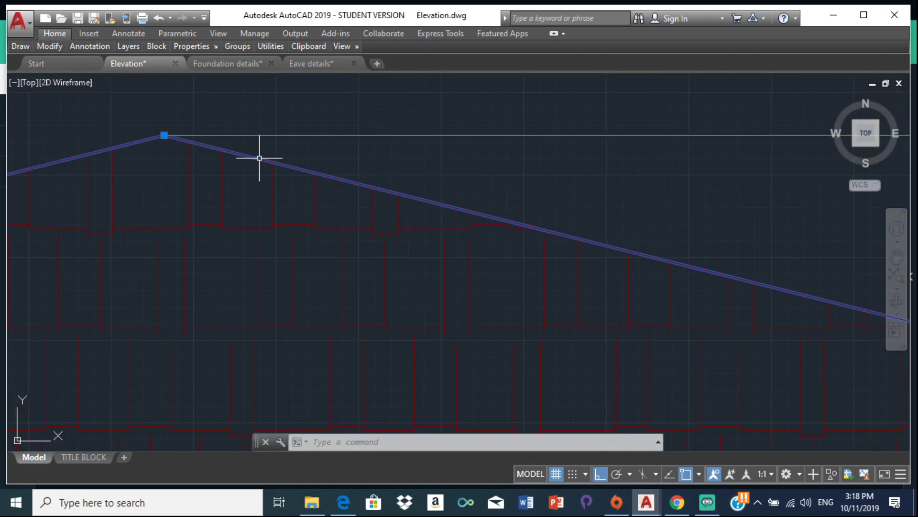
pyautogui.rightClick(259, 158)
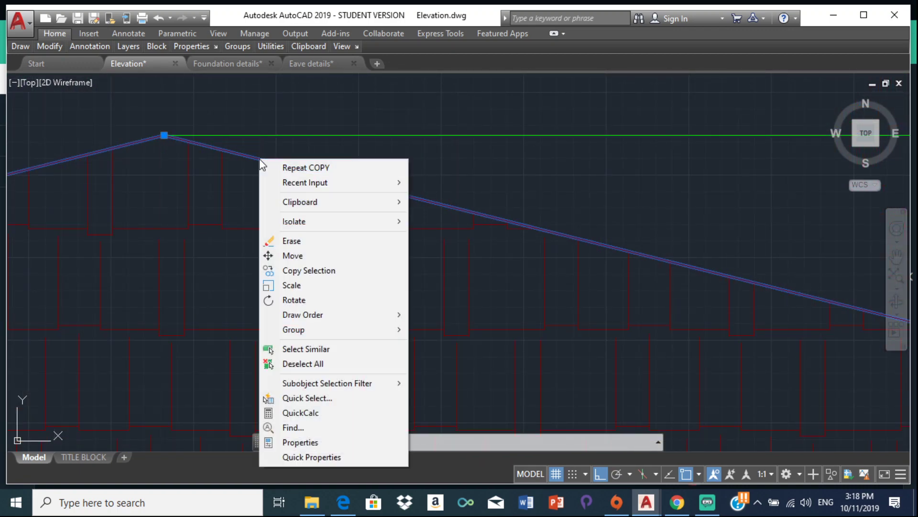
pyautogui.click(260, 150)
pyautogui.click(324, 151)
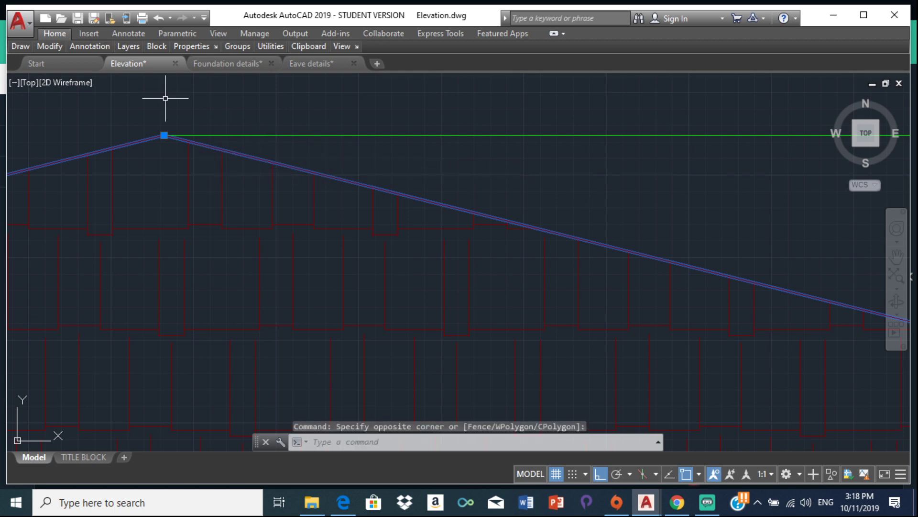
# Step: Copy the selected house lines from the bottom-left corner to empty space on the right
pyautogui.moveTo(44, 47)
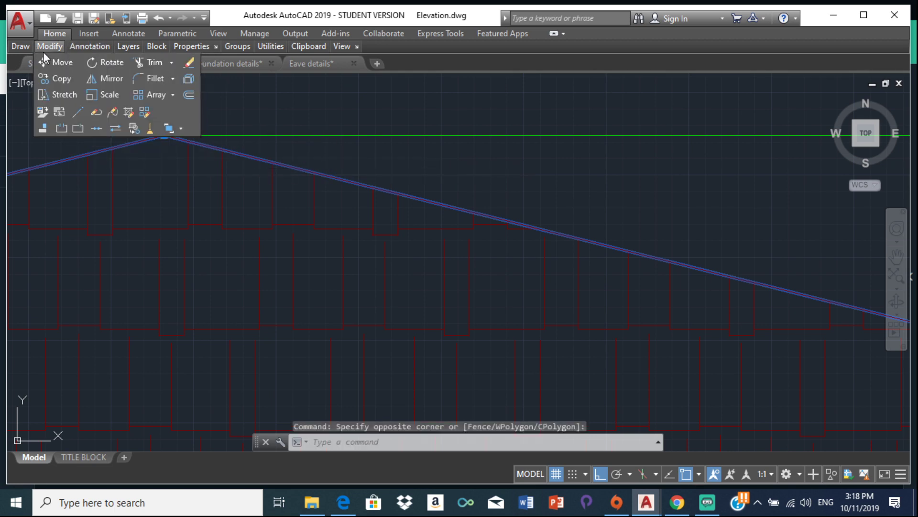
pyautogui.click(61, 80)
pyautogui.scroll(-5, 428, 202)
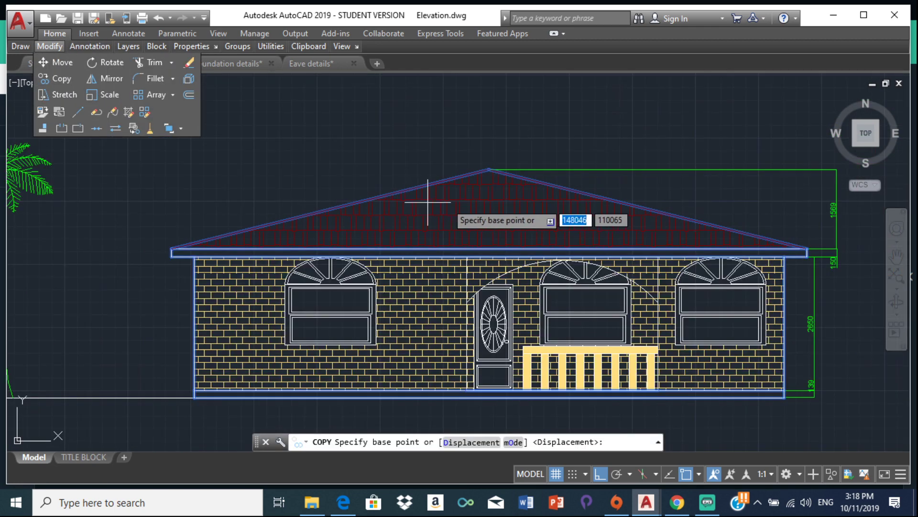
pyautogui.scroll(1, 353, 211)
pyautogui.scroll(2, 160, 370)
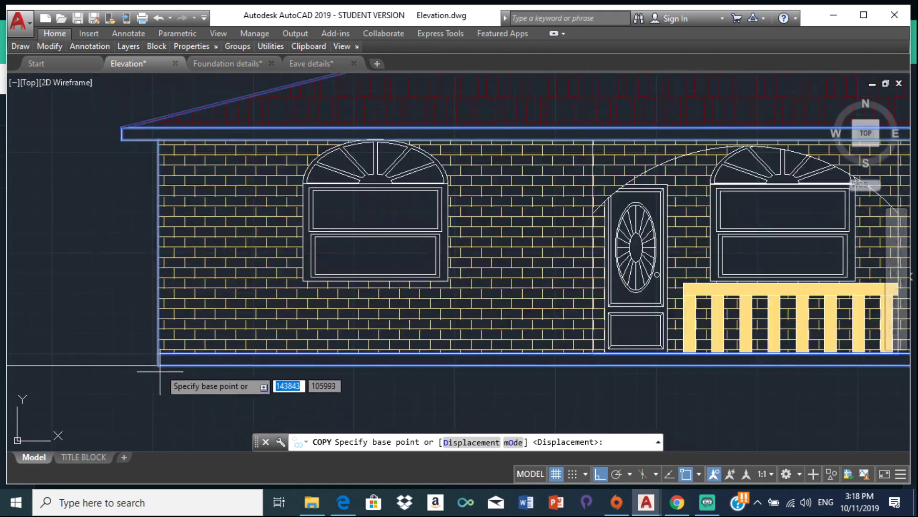
pyautogui.click(159, 366)
pyautogui.scroll(-3, 159, 366)
pyautogui.moveTo(622, 215); pyautogui.dragTo(119, 334, button='middle')
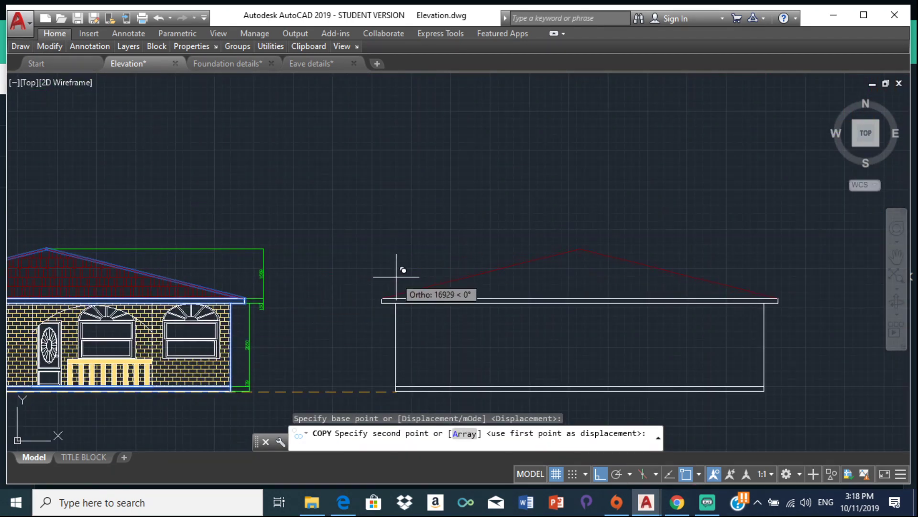
pyautogui.scroll(-2, 406, 271)
pyautogui.moveTo(569, 268); pyautogui.dragTo(360, 256, button='middle')
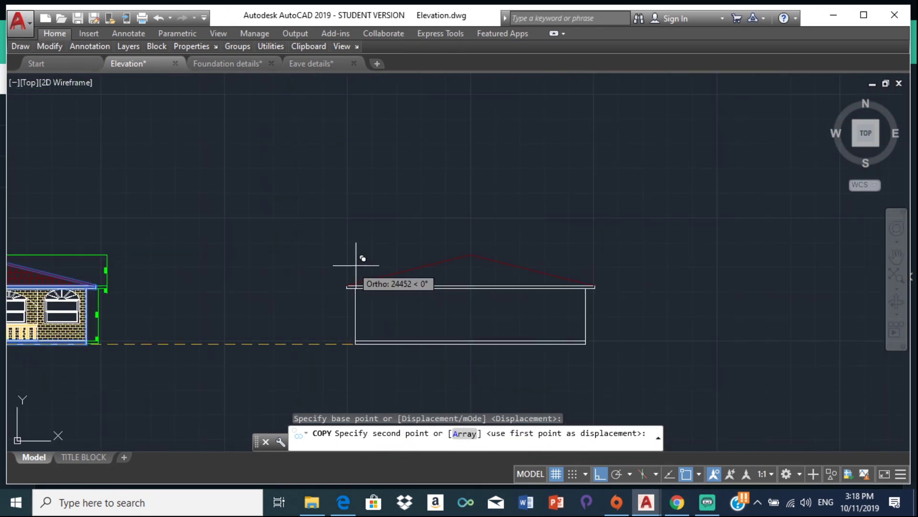
pyautogui.click(424, 260)
pyautogui.scroll(-2, 350, 306)
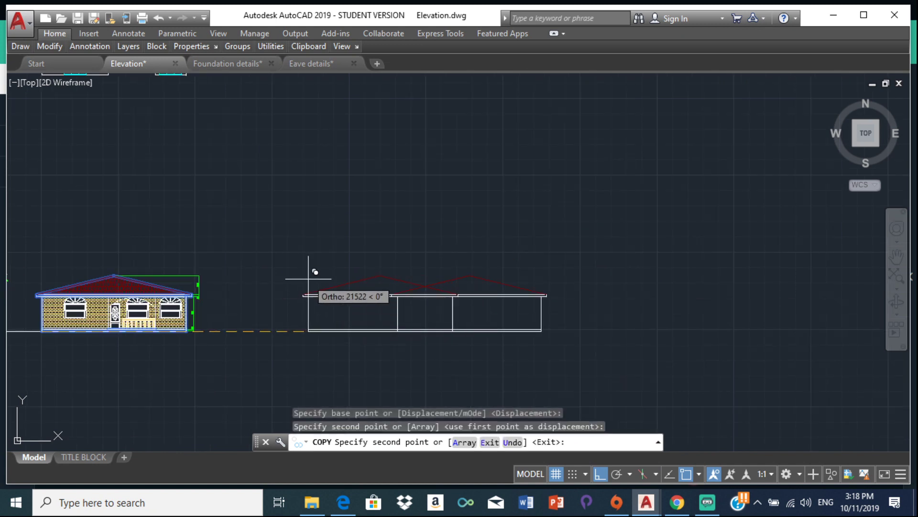
pyautogui.press('Escape')
pyautogui.scroll(-3, 506, 291)
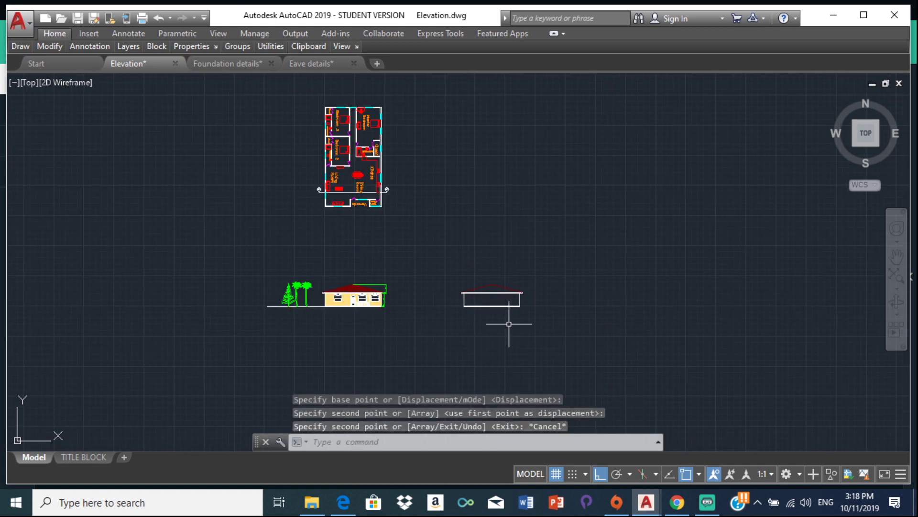
pyautogui.scroll(4, 407, 311)
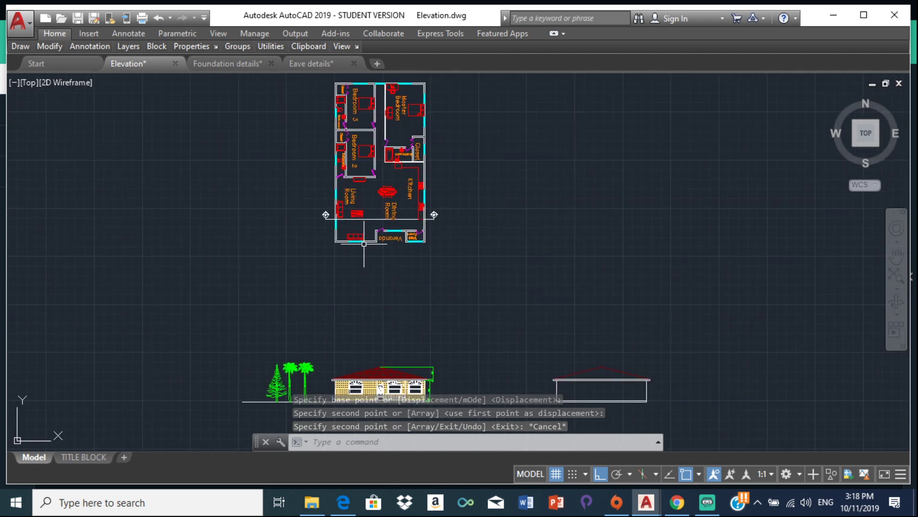
pyautogui.moveTo(403, 258); pyautogui.dragTo(328, 222, button='middle')
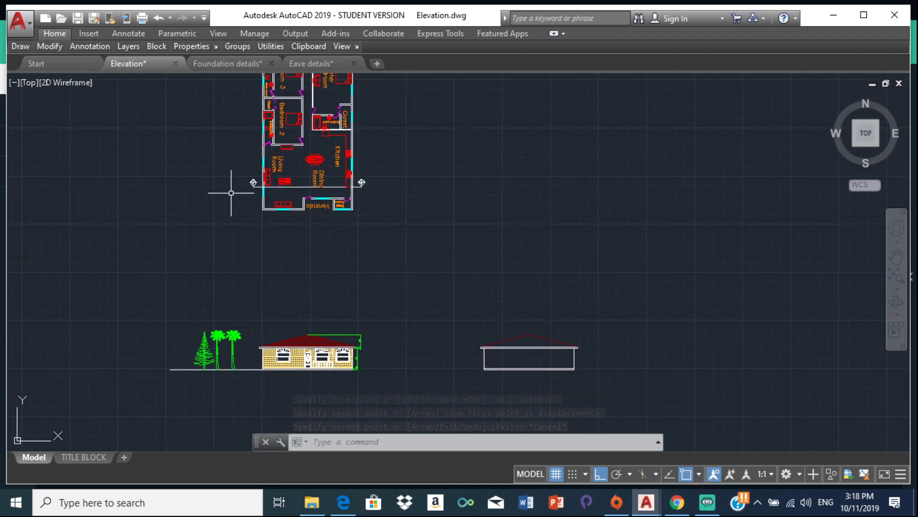
pyautogui.scroll(6, 246, 189)
pyautogui.scroll(4, 273, 172)
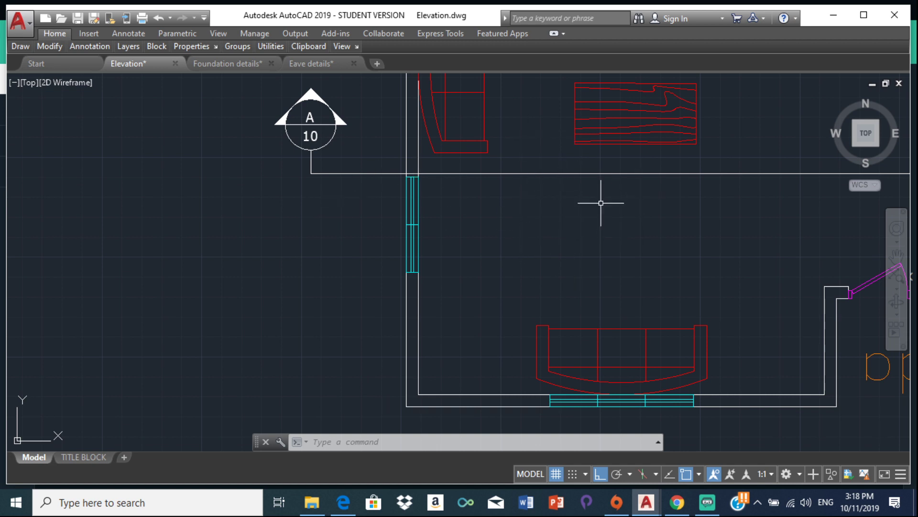
pyautogui.scroll(-3, 601, 203)
pyautogui.moveTo(660, 291); pyautogui.dragTo(416, 249, button='middle')
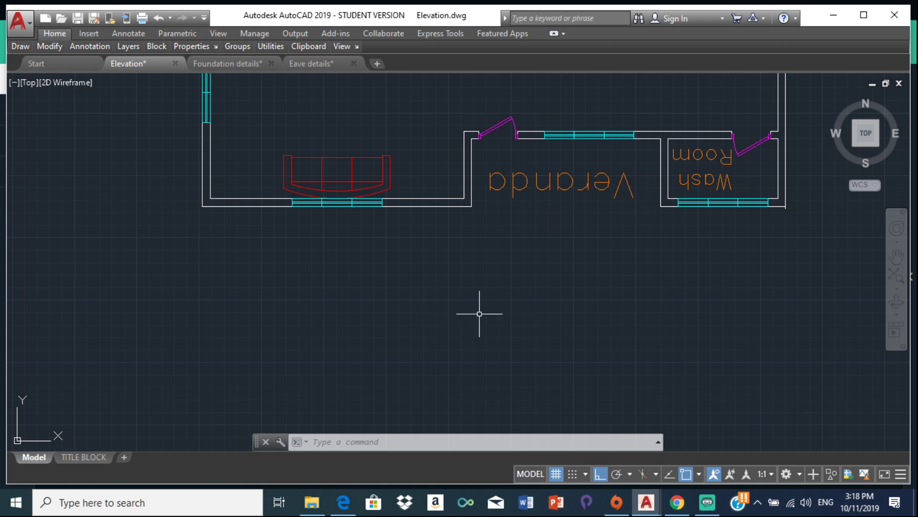
pyautogui.moveTo(422, 212); pyautogui.dragTo(420, 308, button='middle')
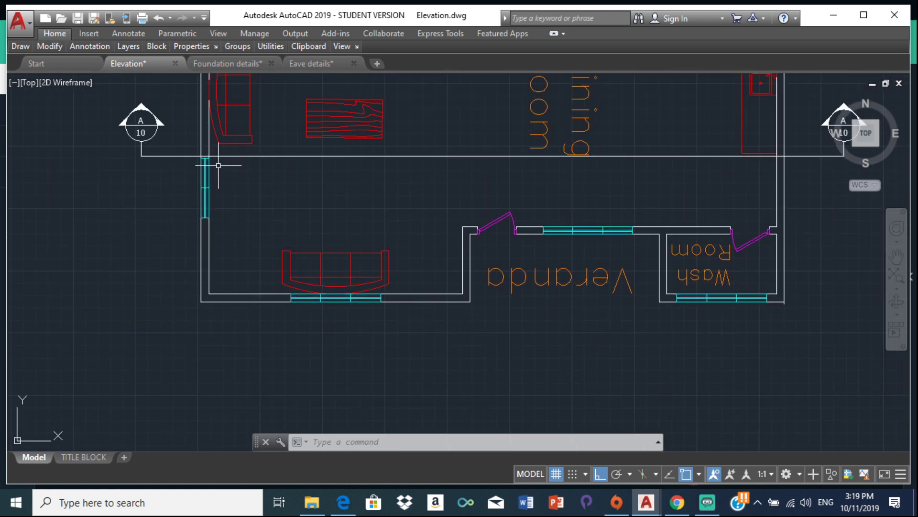
pyautogui.scroll(-2, 424, 191)
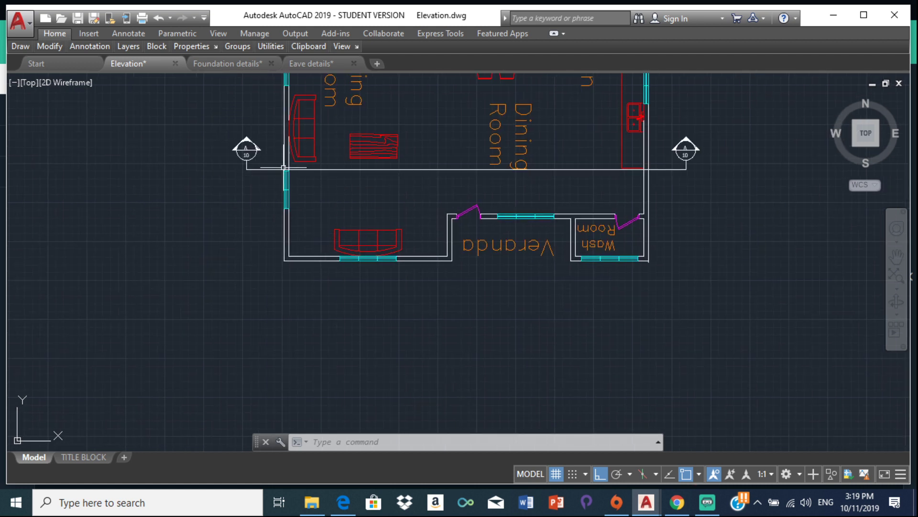
pyautogui.scroll(6, 284, 167)
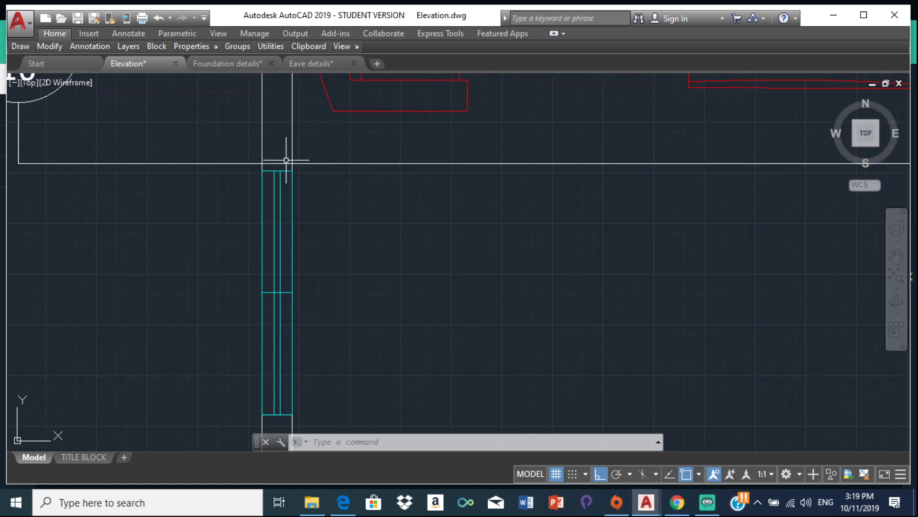
pyautogui.scroll(-3, 481, 221)
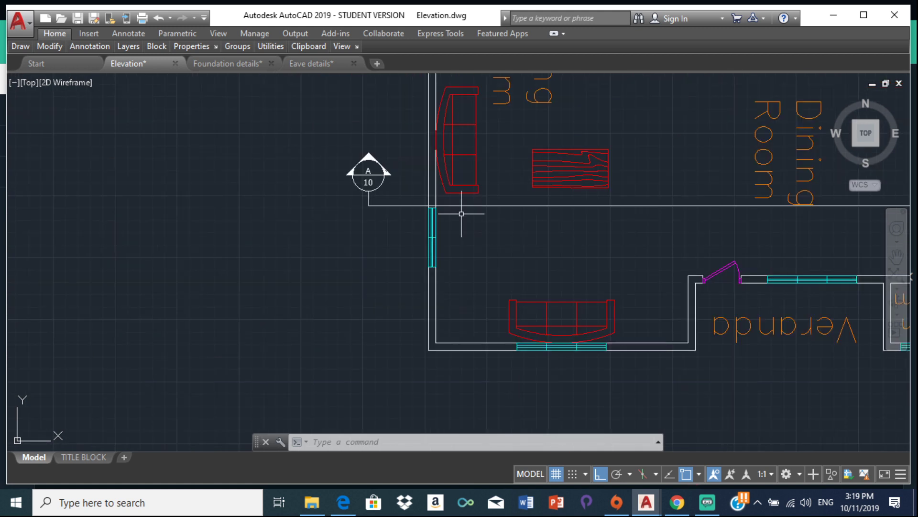
pyautogui.scroll(-3, 462, 214)
pyautogui.scroll(-3, 569, 263)
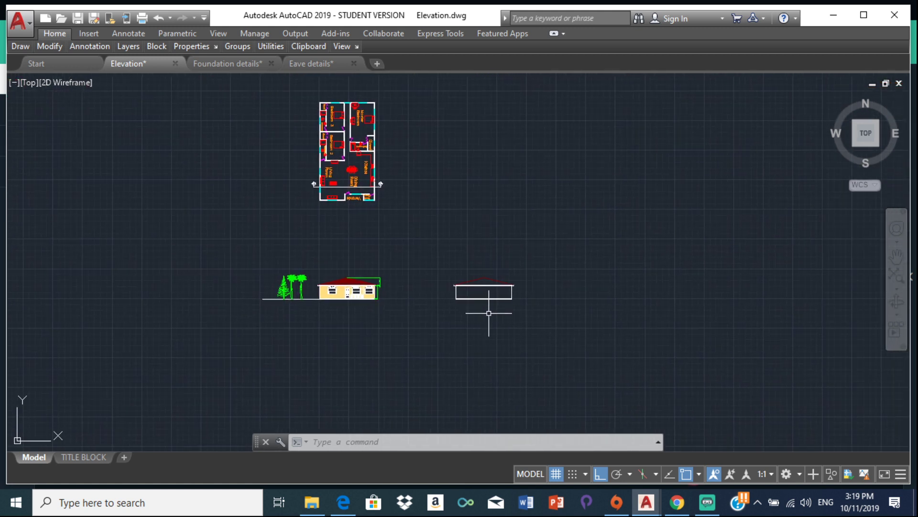
pyautogui.scroll(5, 489, 313)
pyautogui.scroll(4, 352, 214)
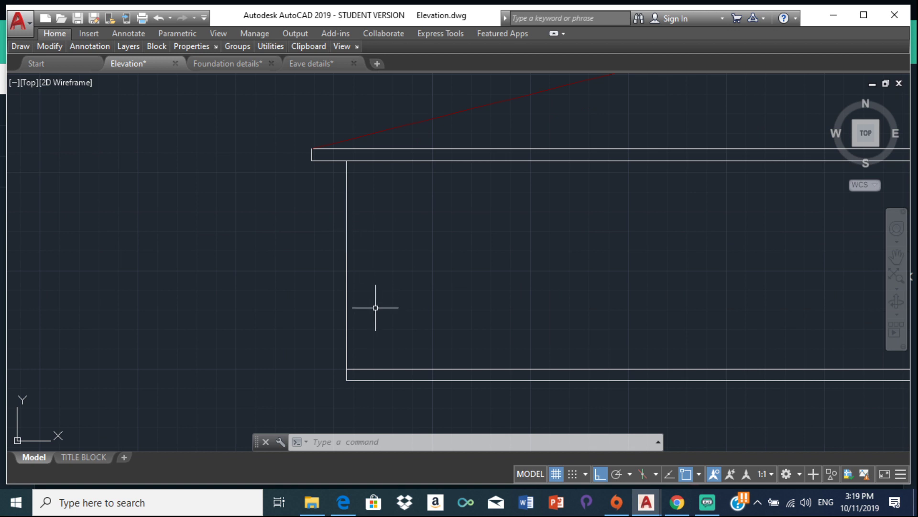
pyautogui.scroll(-2, 385, 311)
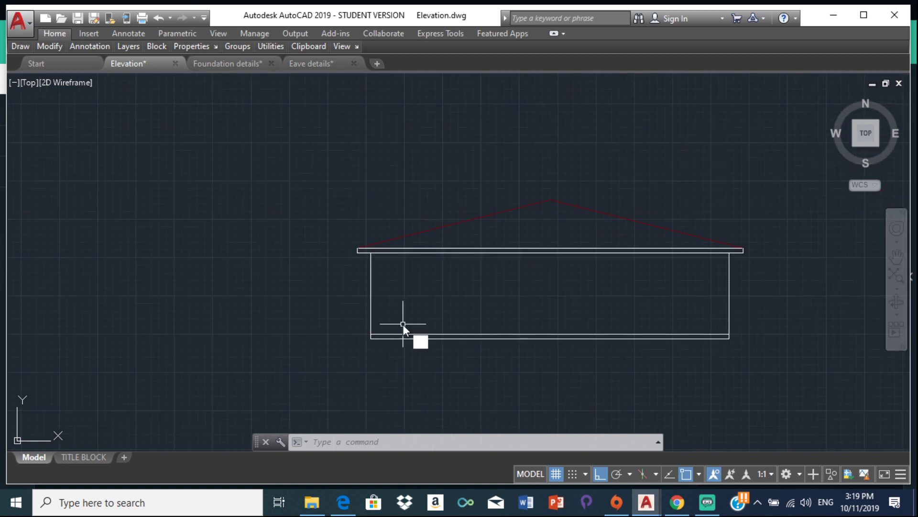
# Step: Offset the copied frame's left and right wall lines 150 inward
pyautogui.write('OFFSET')
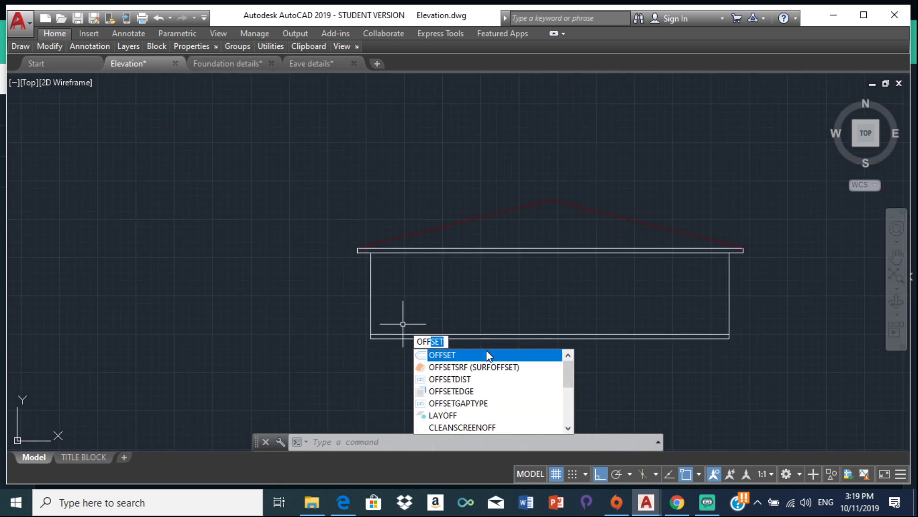
pyautogui.click(487, 354)
pyautogui.write('150')
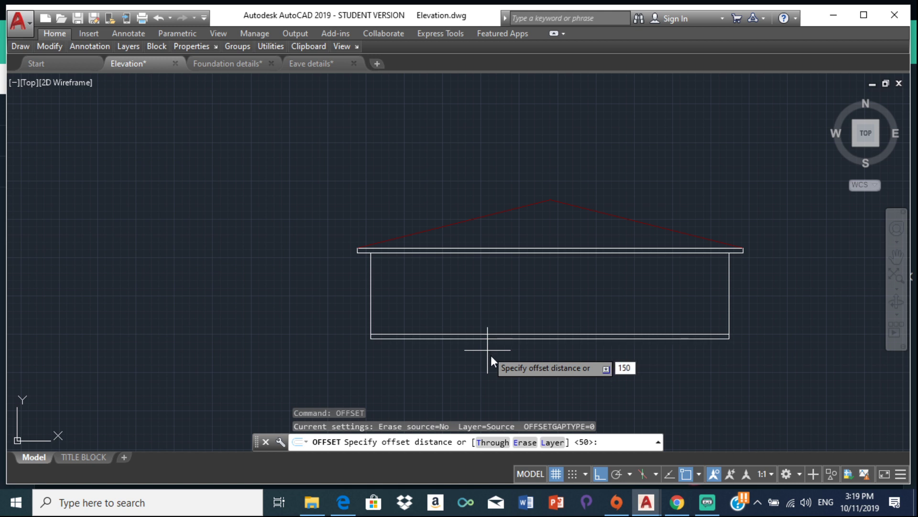
pyautogui.press('Return')
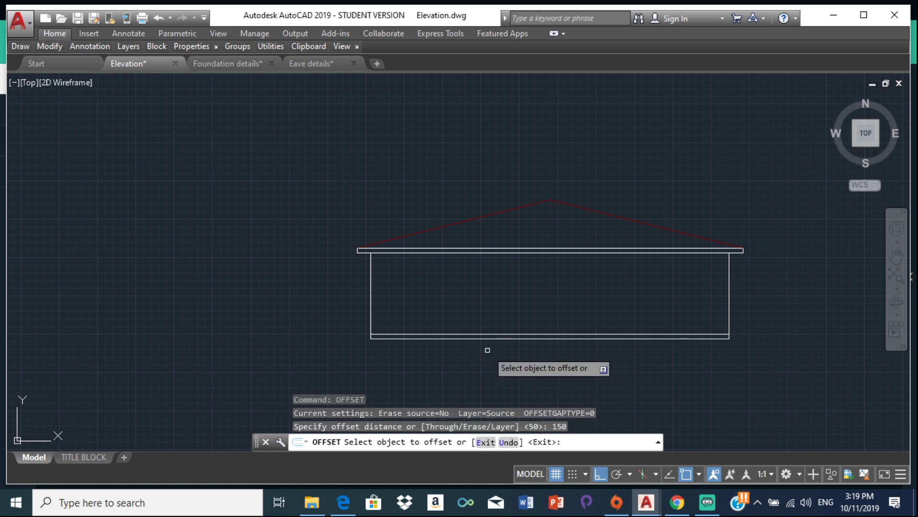
pyautogui.click(367, 281)
pyautogui.click(424, 299)
pyautogui.scroll(5, 65, 189)
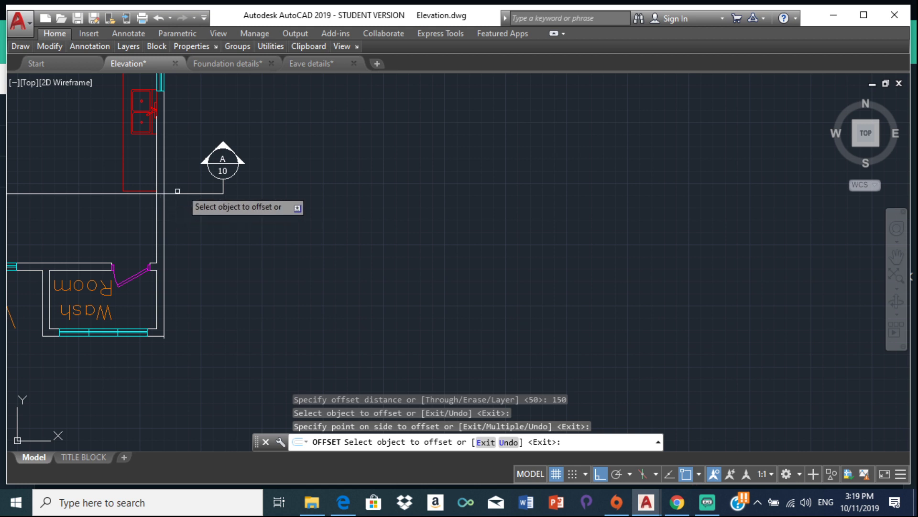
pyautogui.scroll(-6, 166, 194)
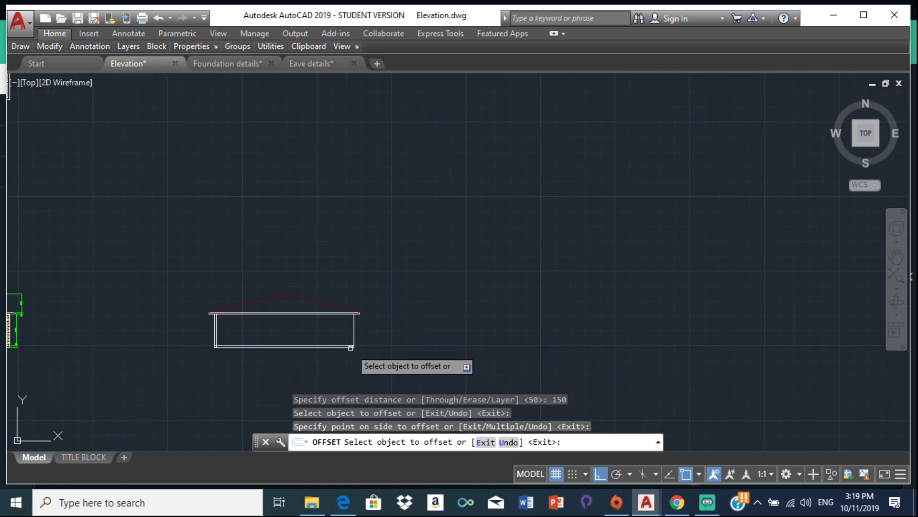
pyautogui.scroll(5, 350, 343)
pyautogui.click(376, 313)
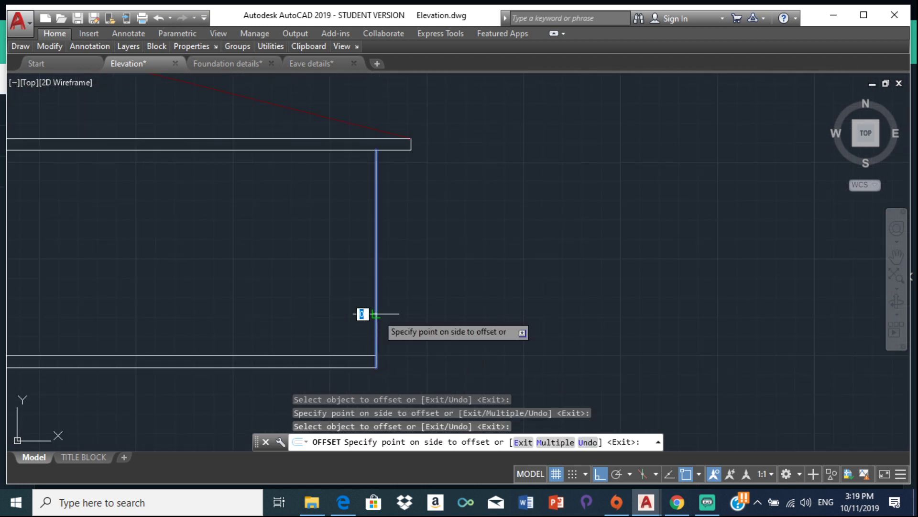
pyautogui.click(321, 322)
pyautogui.press('Escape')
# Step: Review the double-line walls and compare with the Section B-B reference PDF
pyautogui.scroll(-3, 235, 335)
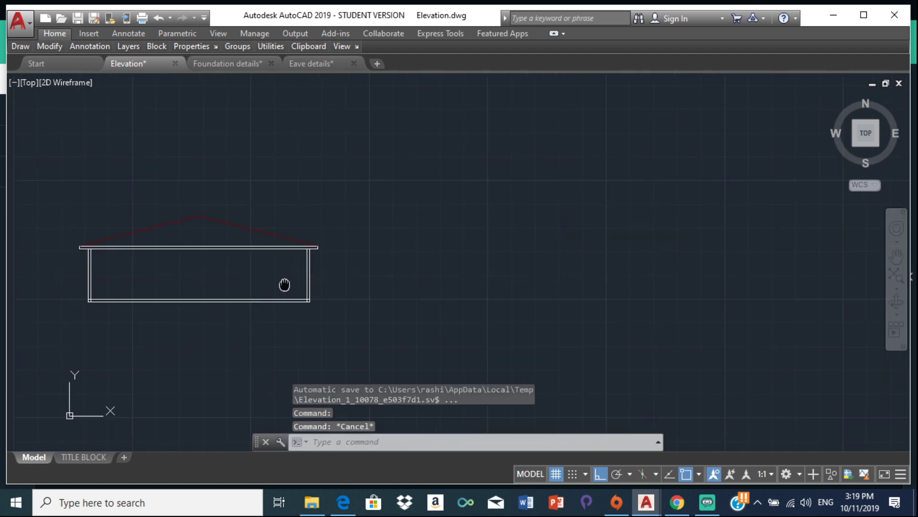
pyautogui.scroll(5, 203, 311)
pyautogui.moveTo(189, 283); pyautogui.dragTo(301, 282, button='middle')
pyautogui.scroll(-7, 287, 260)
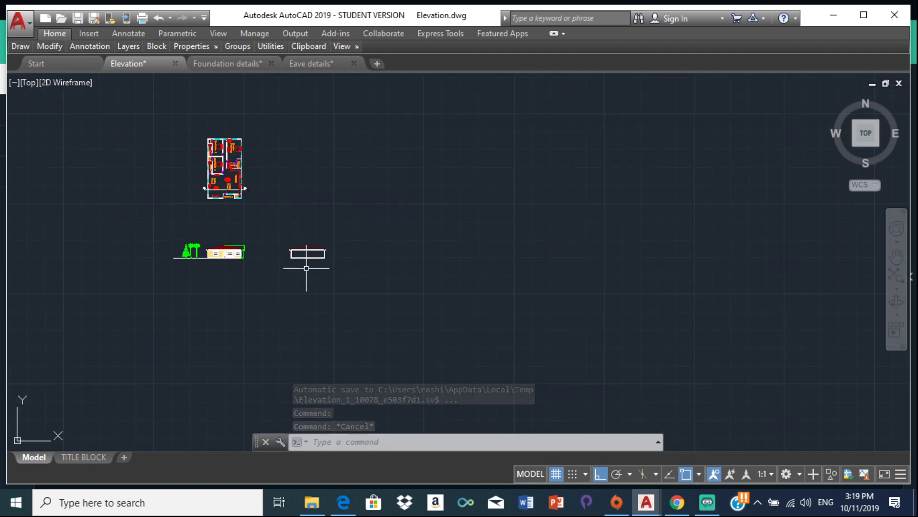
pyautogui.scroll(12, 307, 267)
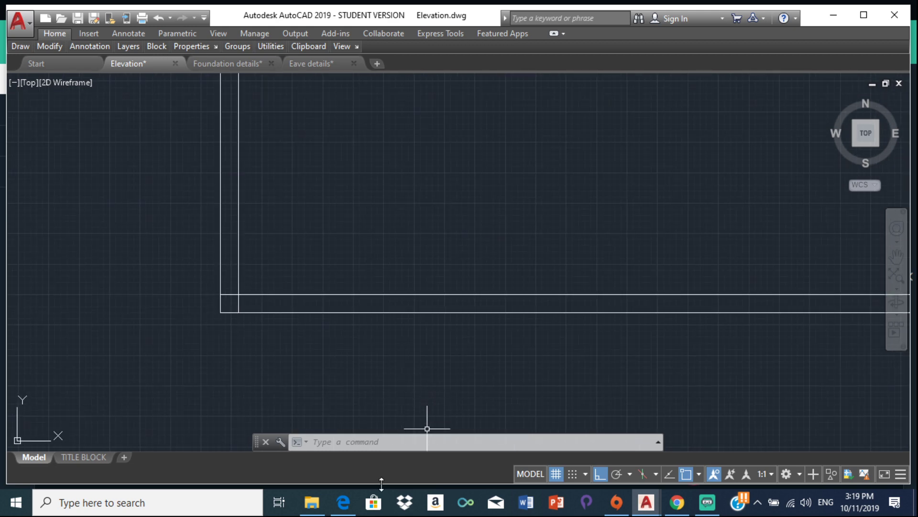
pyautogui.click(343, 502)
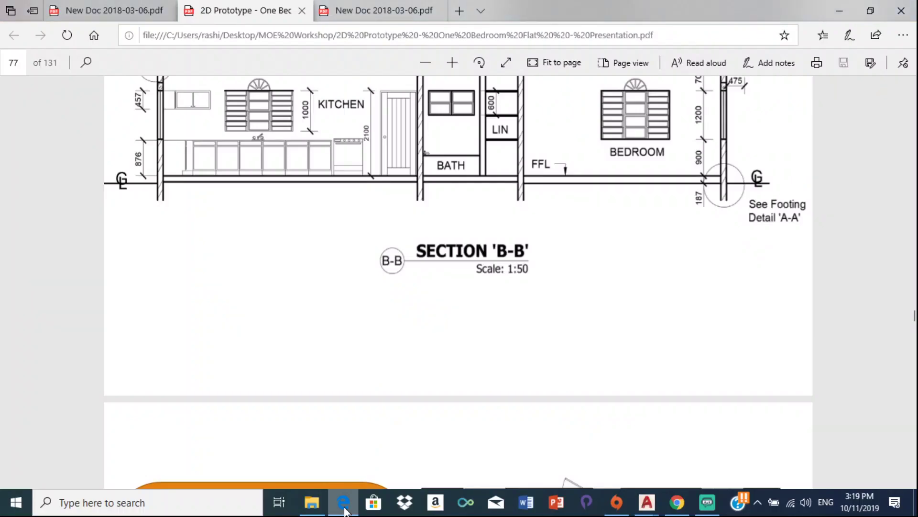
pyautogui.click(344, 508)
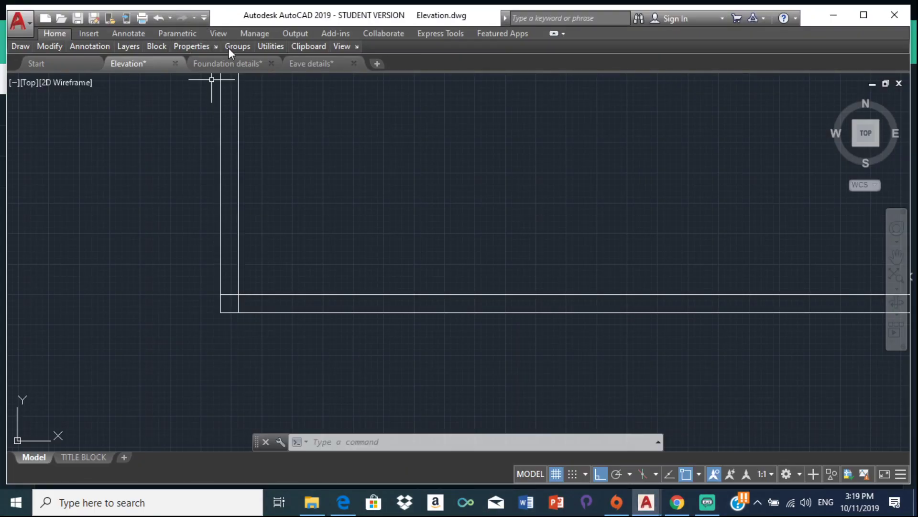
pyautogui.click(225, 62)
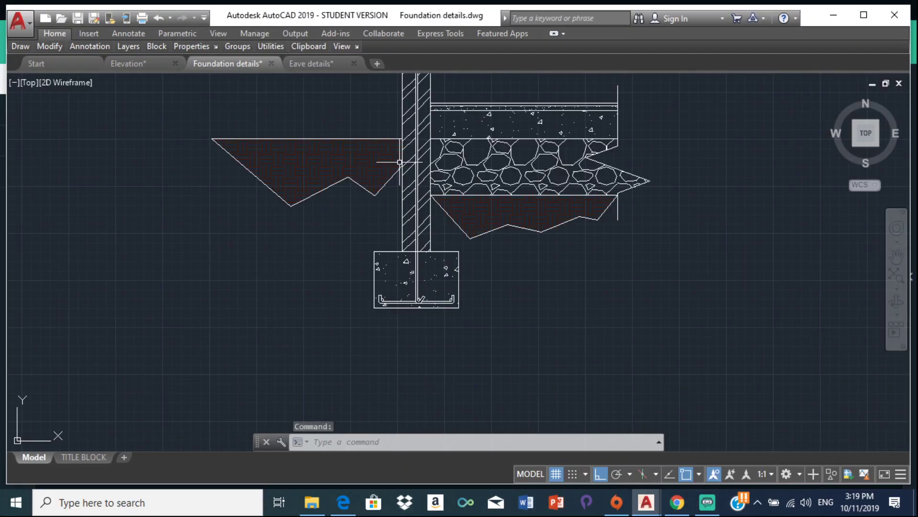
pyautogui.moveTo(271, 45)
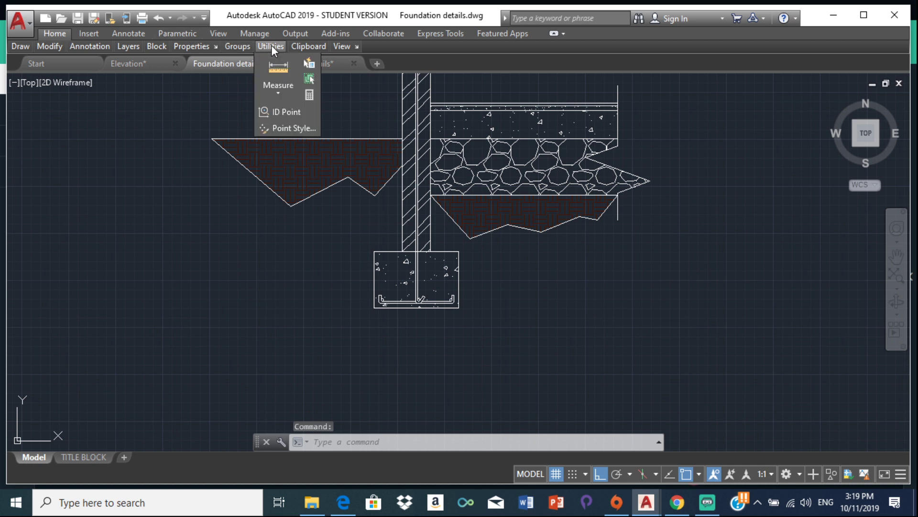
pyautogui.click(280, 85)
pyautogui.click(281, 117)
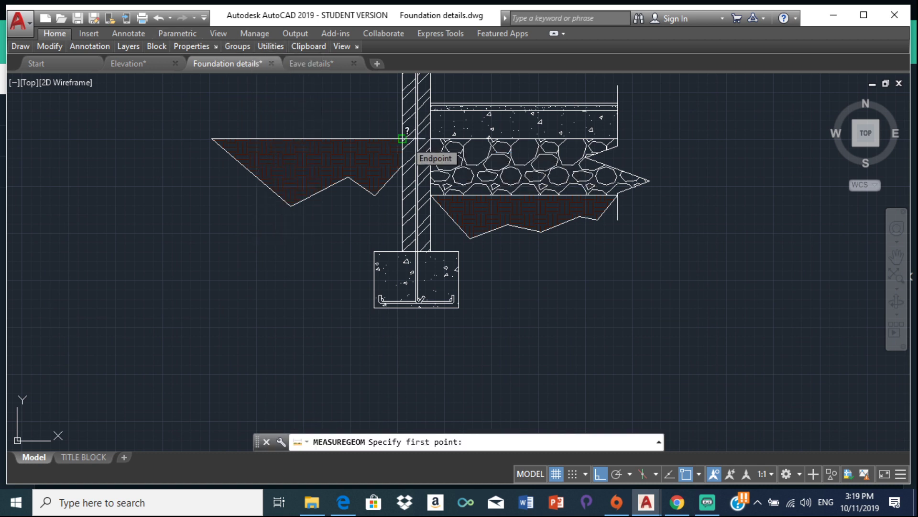
pyautogui.click(403, 139)
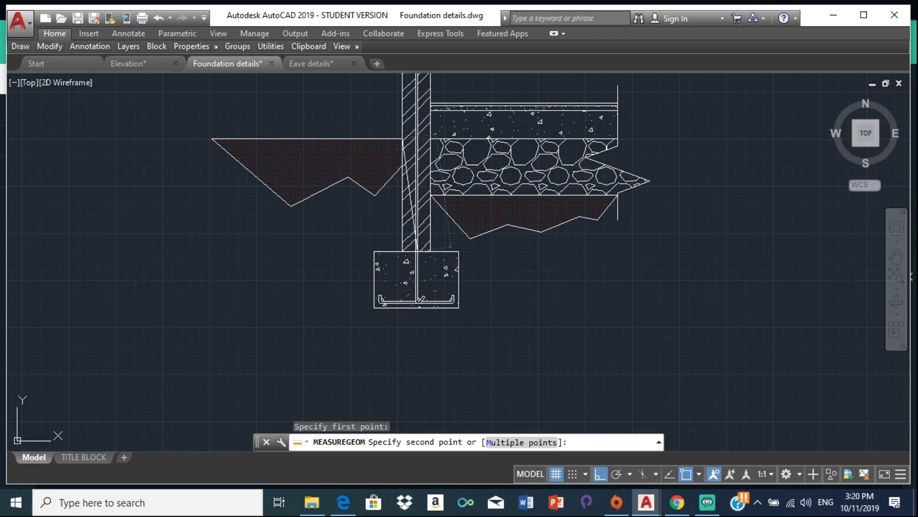
pyautogui.press('Escape')
pyautogui.click(135, 63)
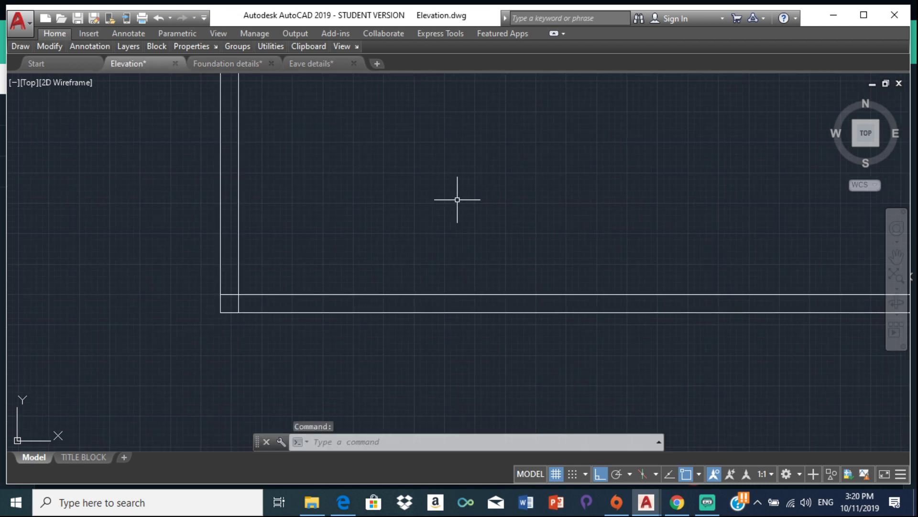
# Step: Grip-stretch the outer and inner left wall lines 600 units further down
pyautogui.click(200, 192)
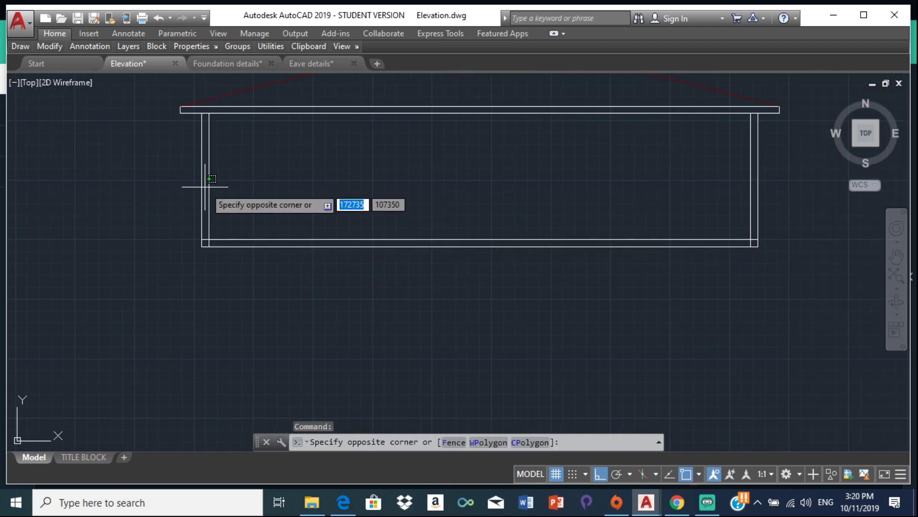
pyautogui.click(201, 181)
pyautogui.scroll(4, 206, 241)
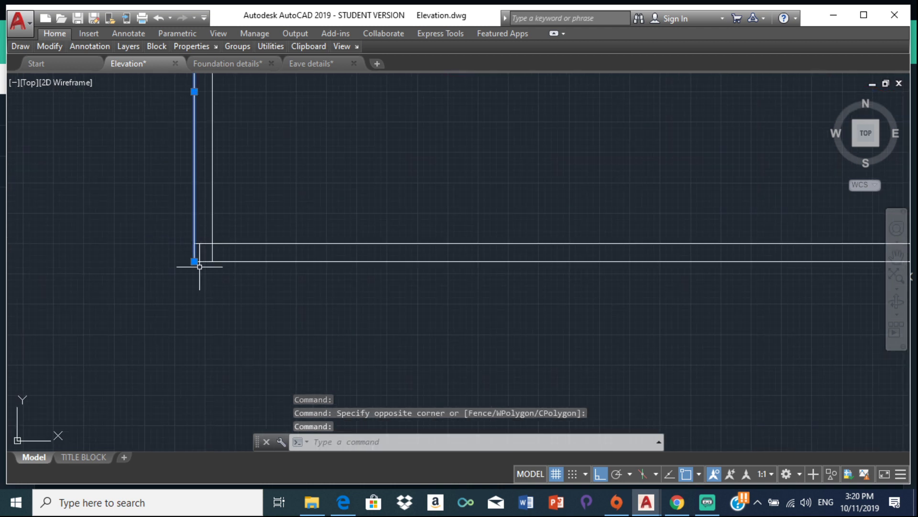
pyautogui.scroll(2, 196, 262)
pyautogui.click(193, 259)
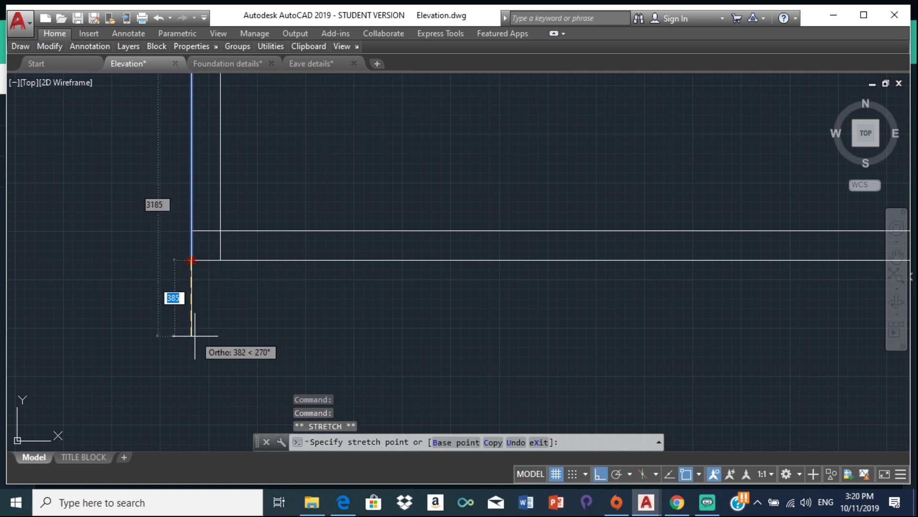
pyautogui.write('600')
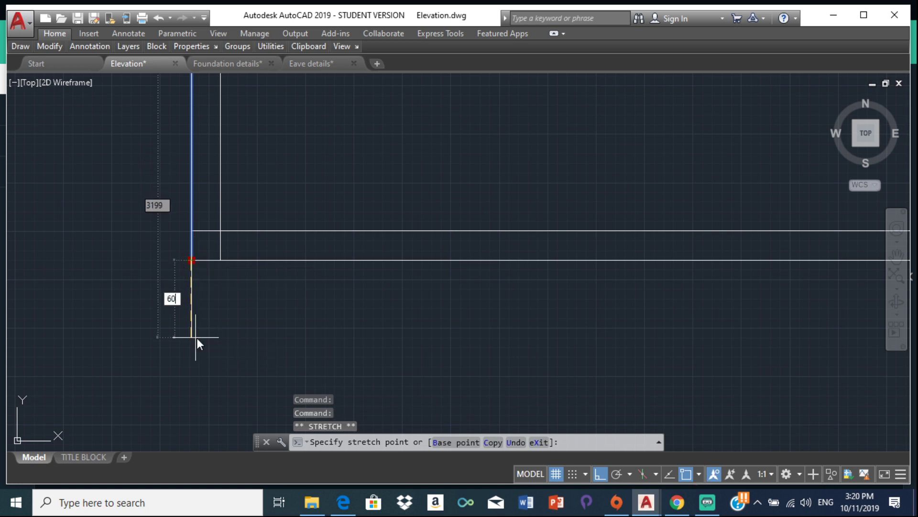
pyautogui.press('Return')
pyautogui.press('Escape')
pyautogui.press('Escape')
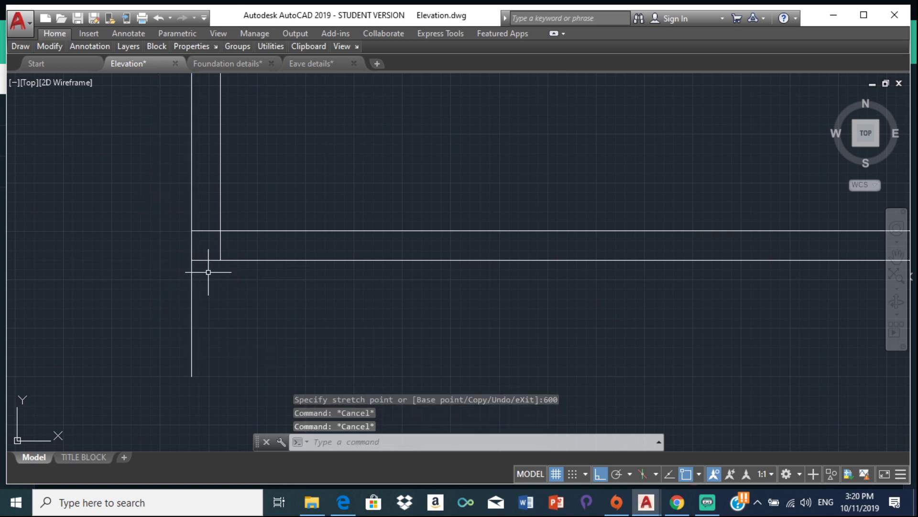
pyautogui.click(220, 226)
pyautogui.click(221, 260)
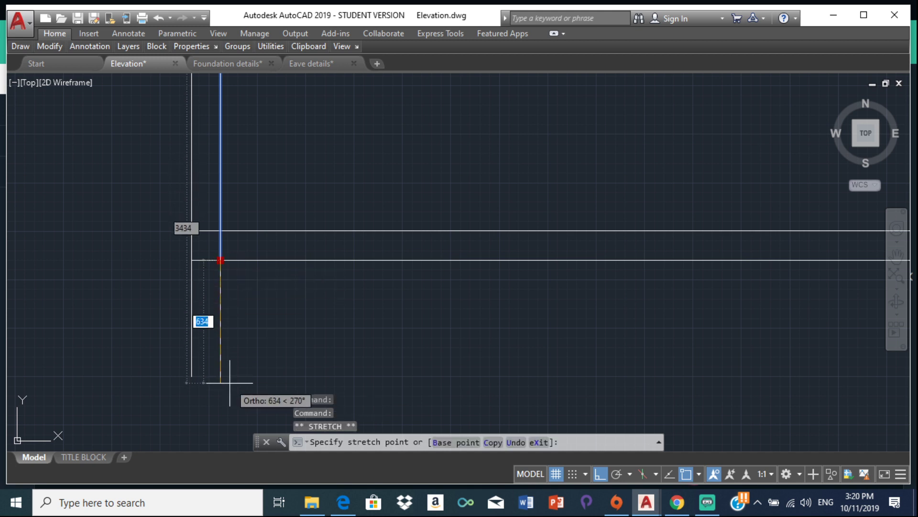
pyautogui.write('600')
pyautogui.press('Return')
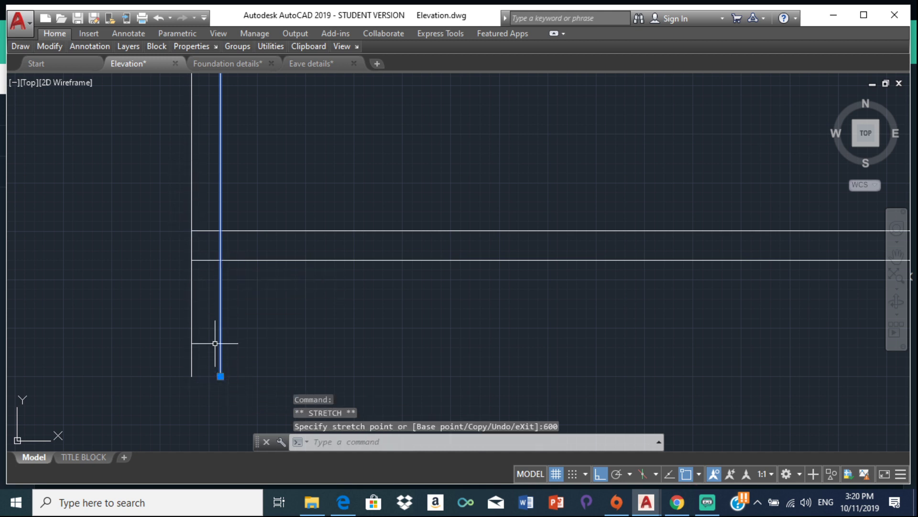
pyautogui.press('Escape')
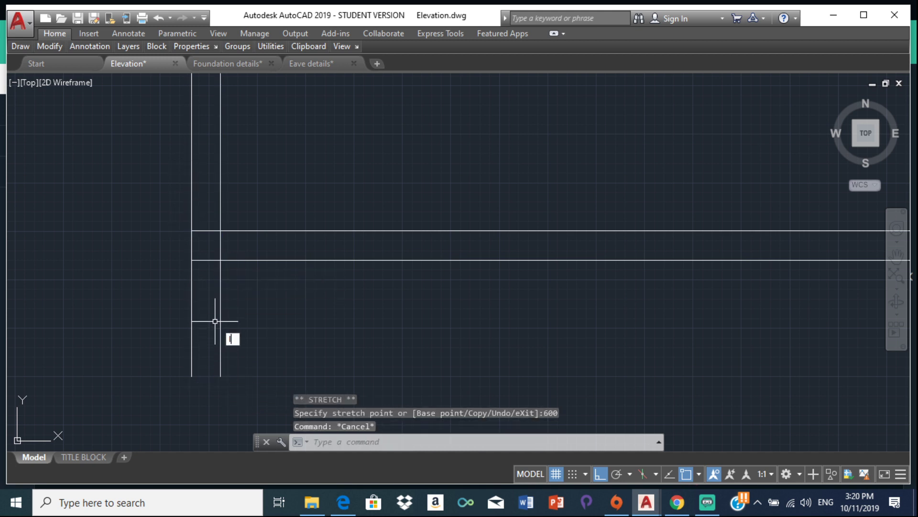
# Step: Draw the footing from the outer wall's bottom: 150, 300, 450, 300, closing to the wall line
pyautogui.write('l')
pyautogui.press('Return')
pyautogui.click(192, 376)
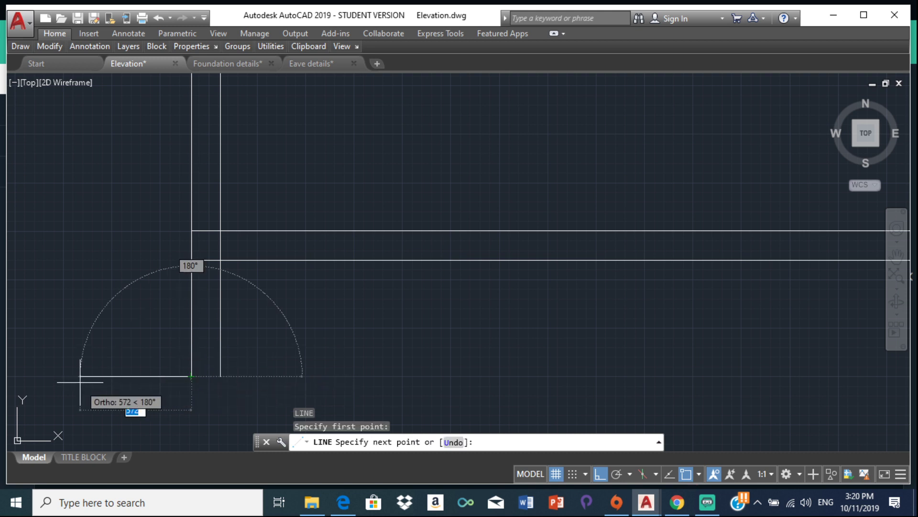
pyautogui.write('1')
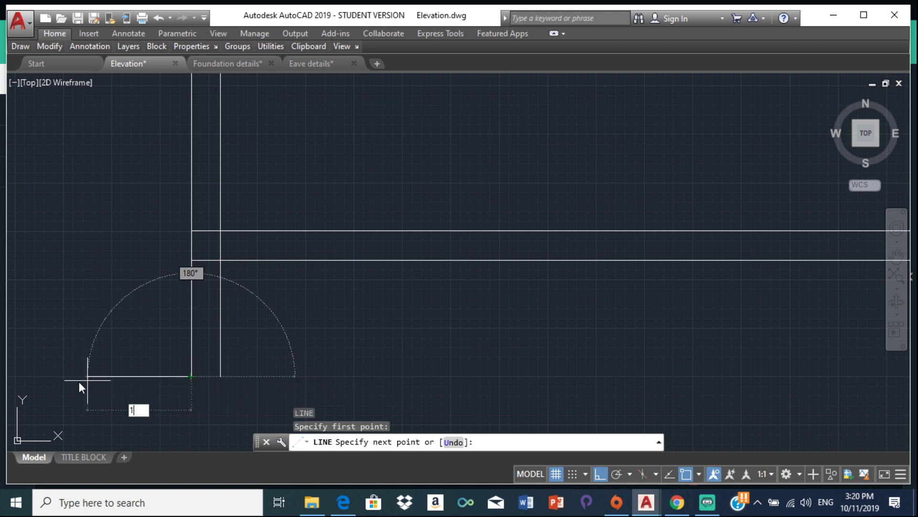
pyautogui.write('50')
pyautogui.press('Return')
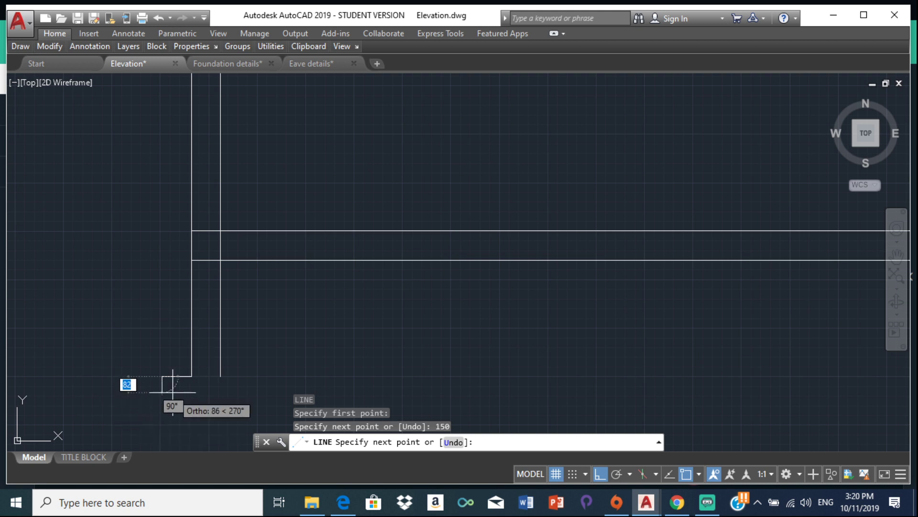
pyautogui.moveTo(172, 392); pyautogui.dragTo(160, 309, button='middle')
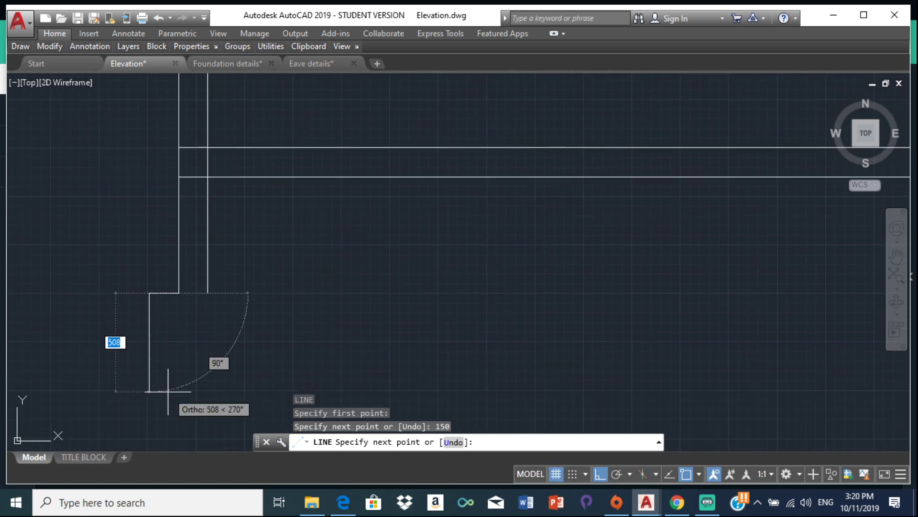
pyautogui.write('300')
pyautogui.press('Return')
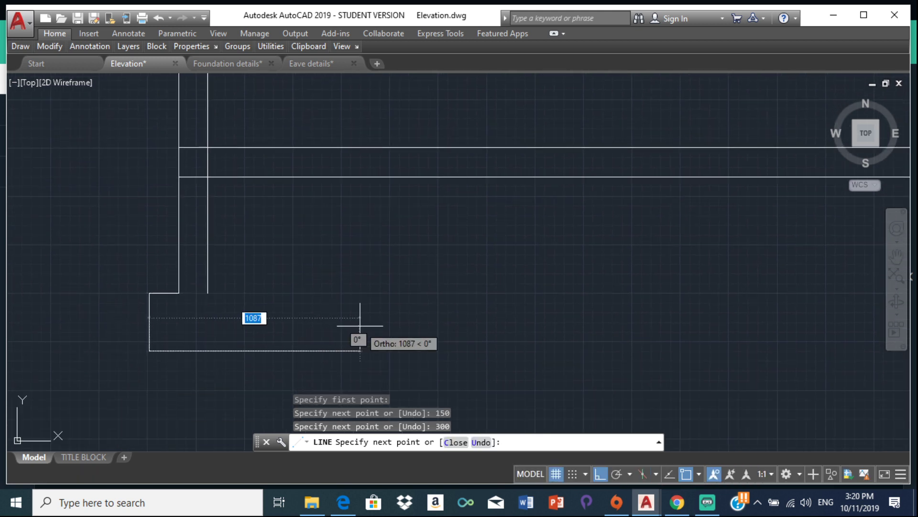
pyautogui.write('4')
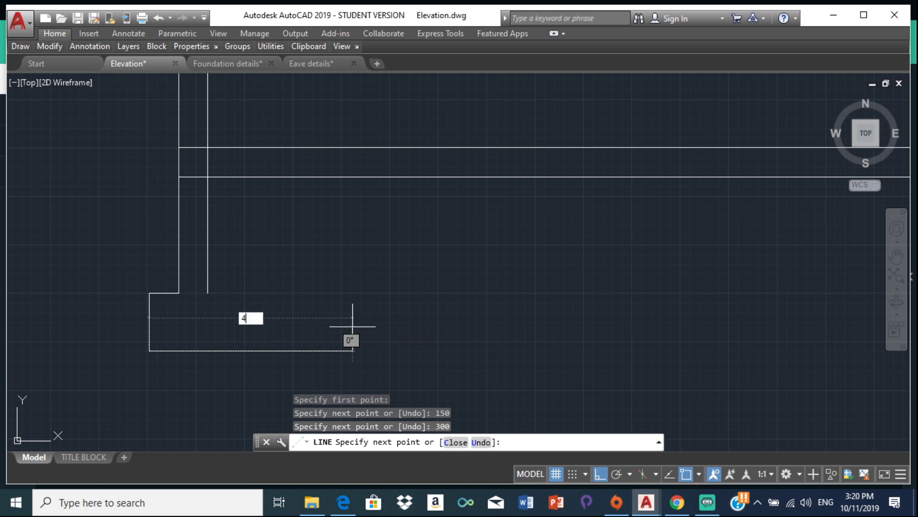
pyautogui.write('50')
pyautogui.press('Return')
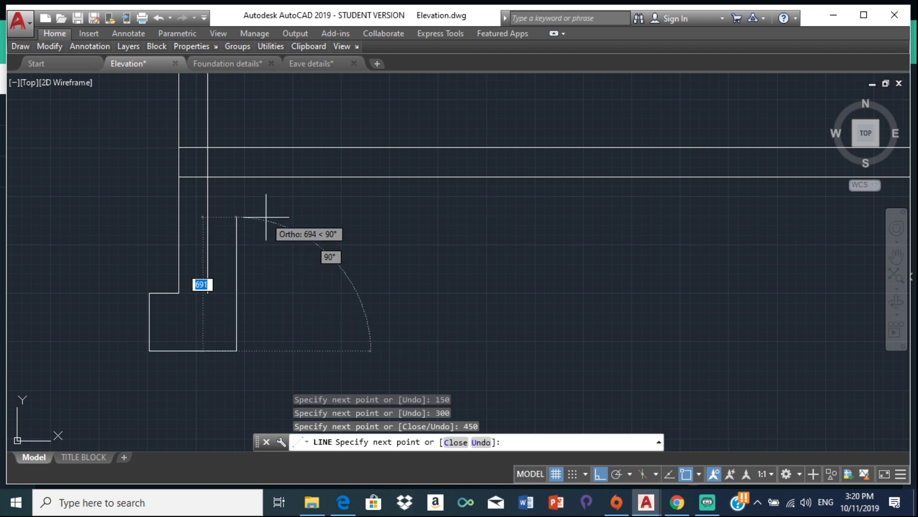
pyautogui.write('300')
pyautogui.press('Return')
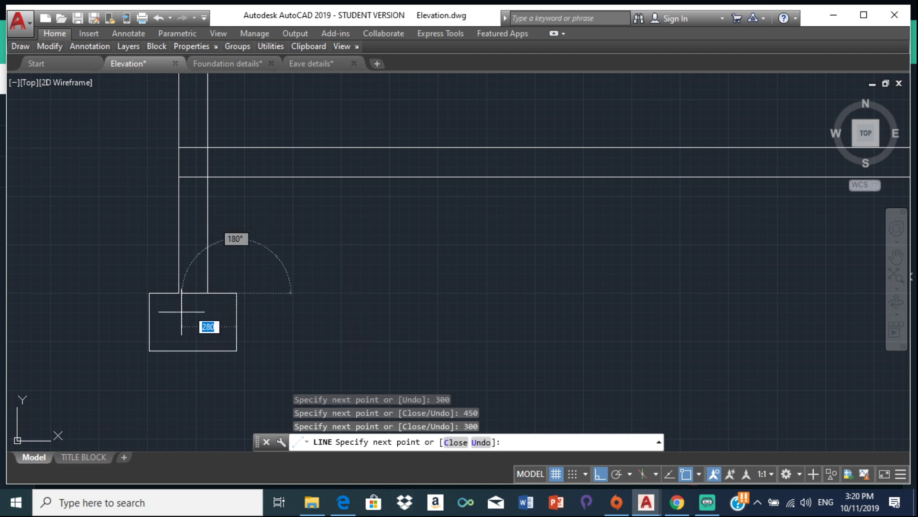
pyautogui.click(210, 294)
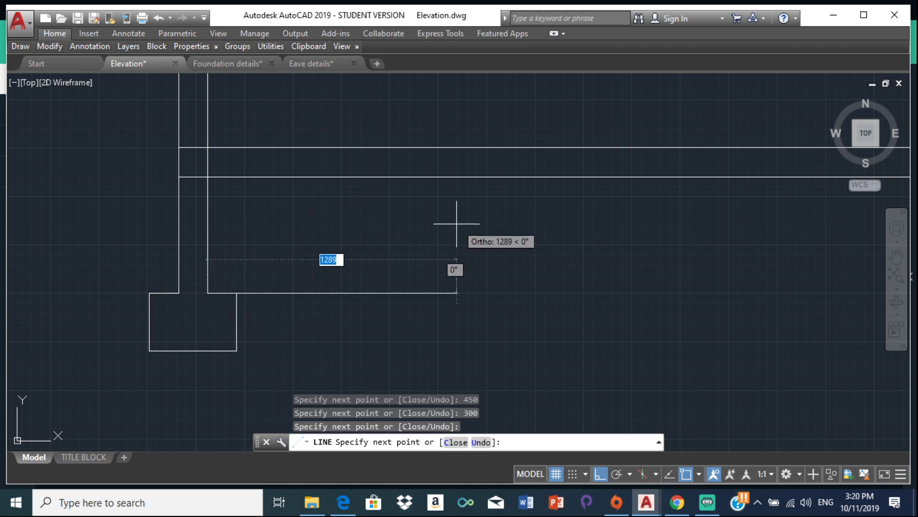
pyautogui.press('Escape')
pyautogui.scroll(-6, 457, 223)
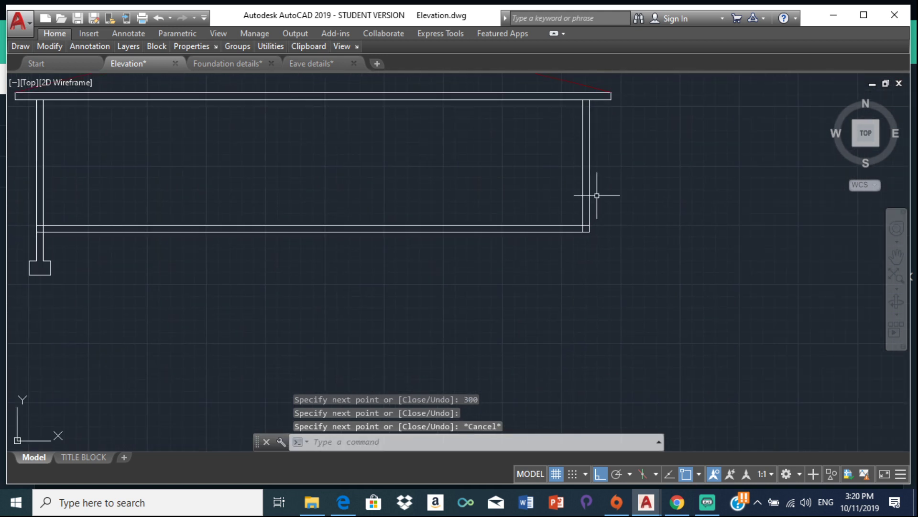
pyautogui.scroll(5, 597, 195)
# Step: Grip-stretch both right wall lines 600 units further down
pyautogui.click(380, 185)
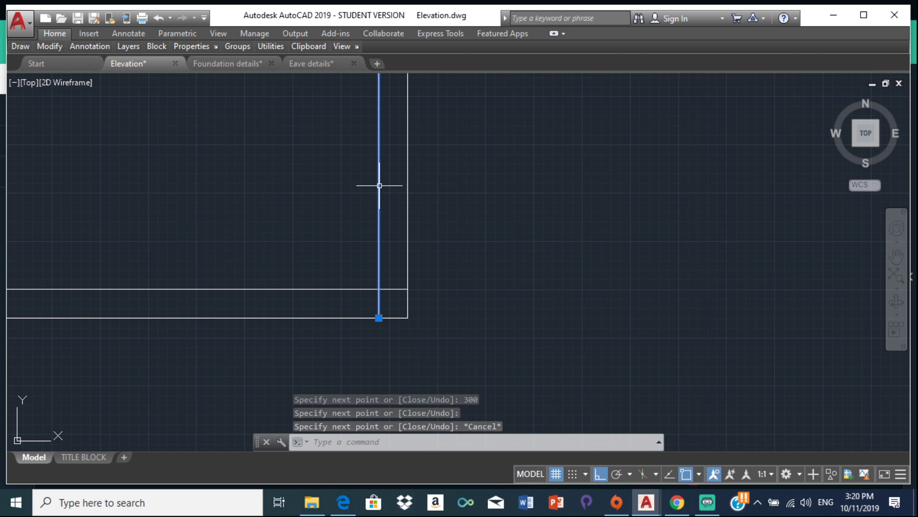
pyautogui.click(379, 317)
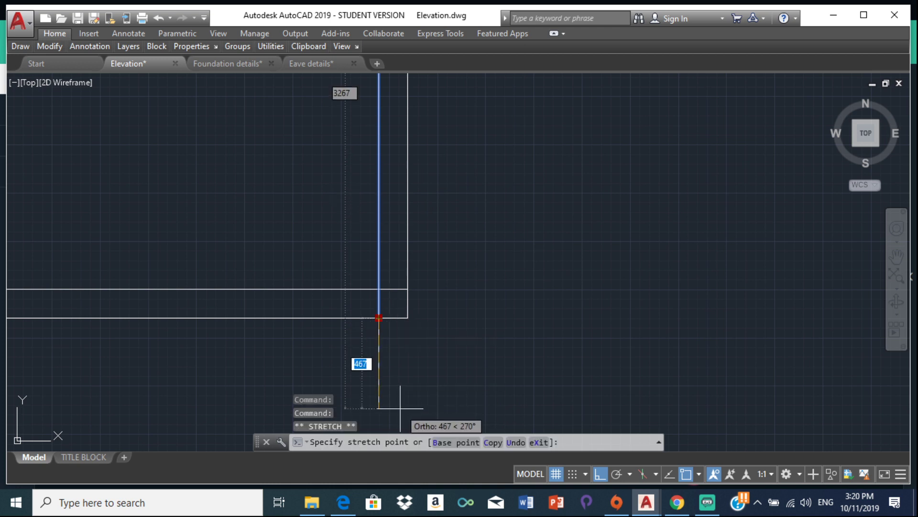
pyautogui.write('600')
pyautogui.press('Return')
pyautogui.moveTo(403, 360); pyautogui.dragTo(281, 173, button='middle')
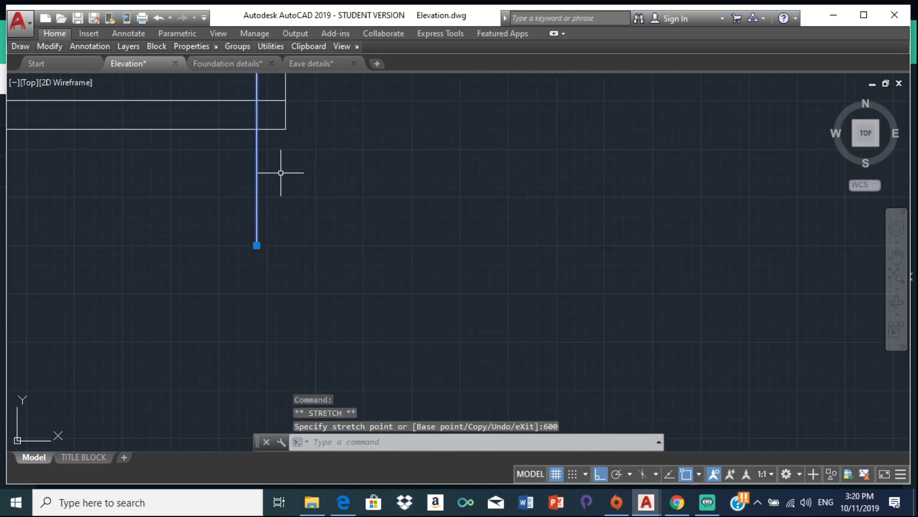
pyautogui.click(285, 116)
pyautogui.click(285, 129)
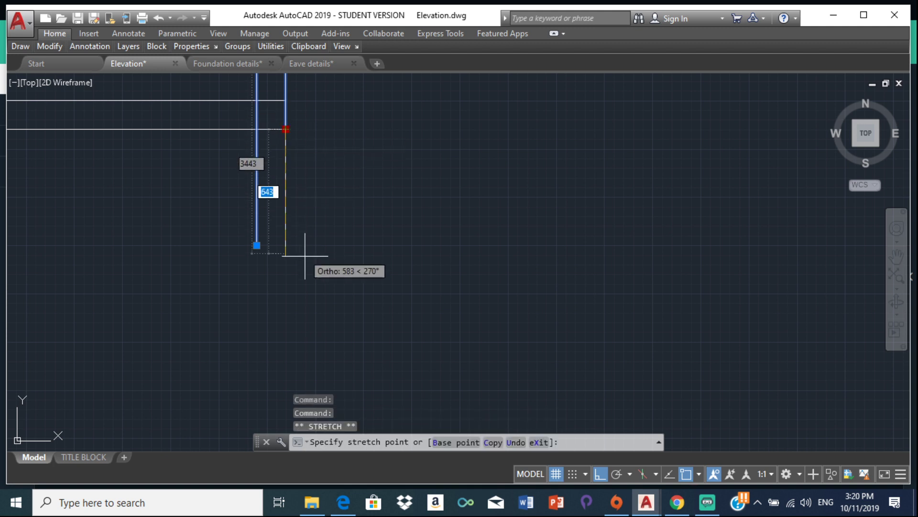
pyautogui.write('00')
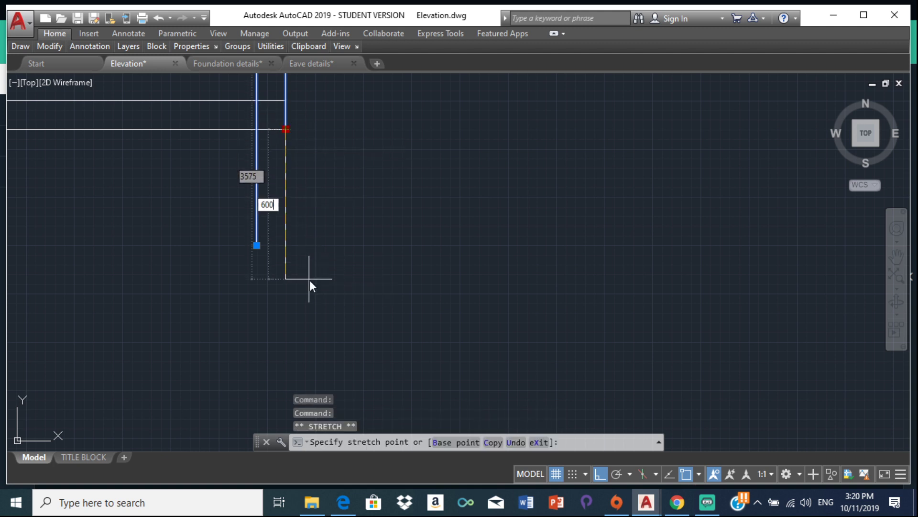
pyautogui.press('Return')
pyautogui.press('Escape')
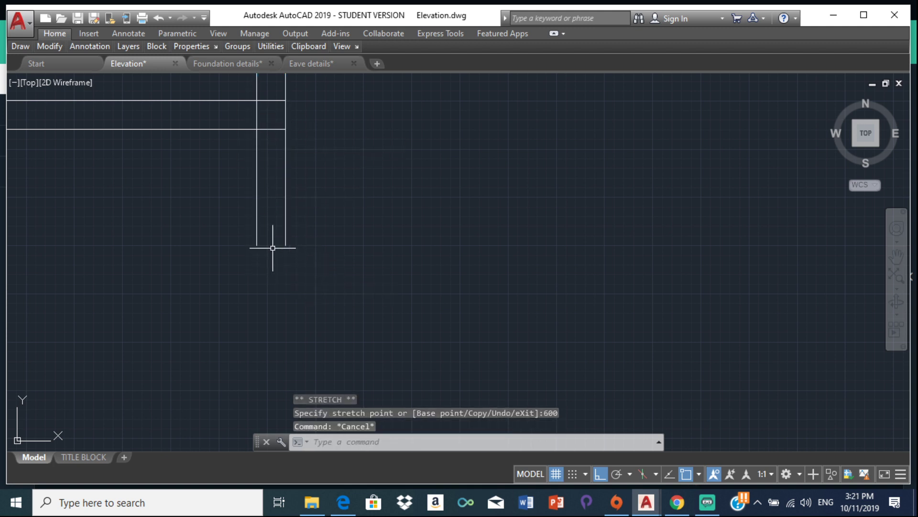
# Step: Draw footing lines of 150, 300, 450 and 150 from the wall's lower corner
pyautogui.write('l')
pyautogui.press('Return')
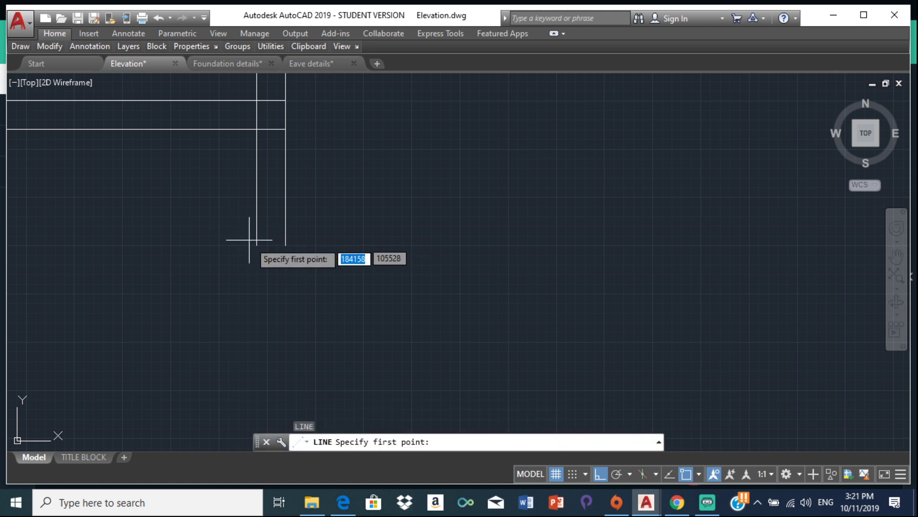
pyautogui.click(257, 244)
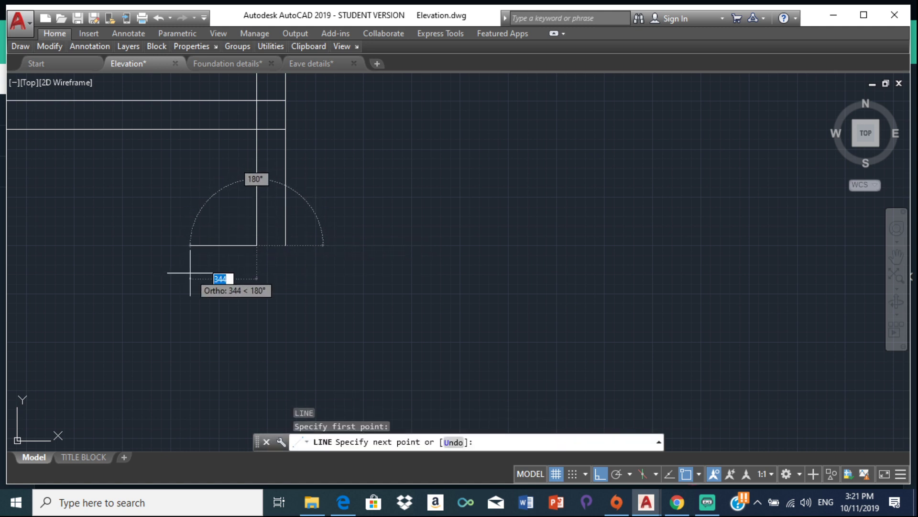
pyautogui.write('150')
pyautogui.press('Return')
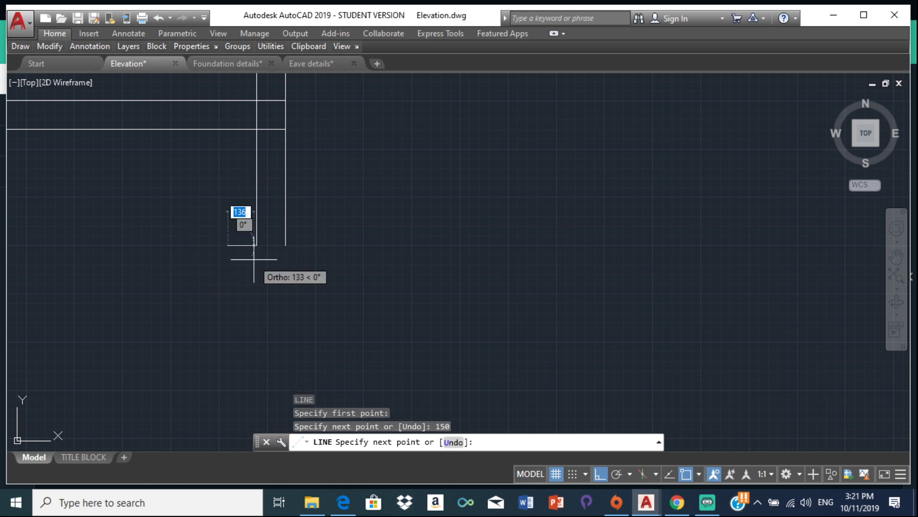
pyautogui.write('300')
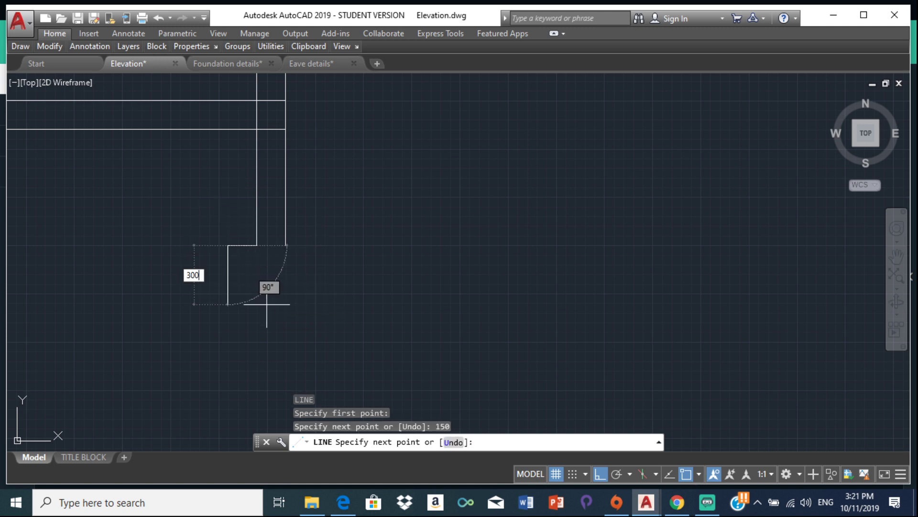
pyautogui.press('Return')
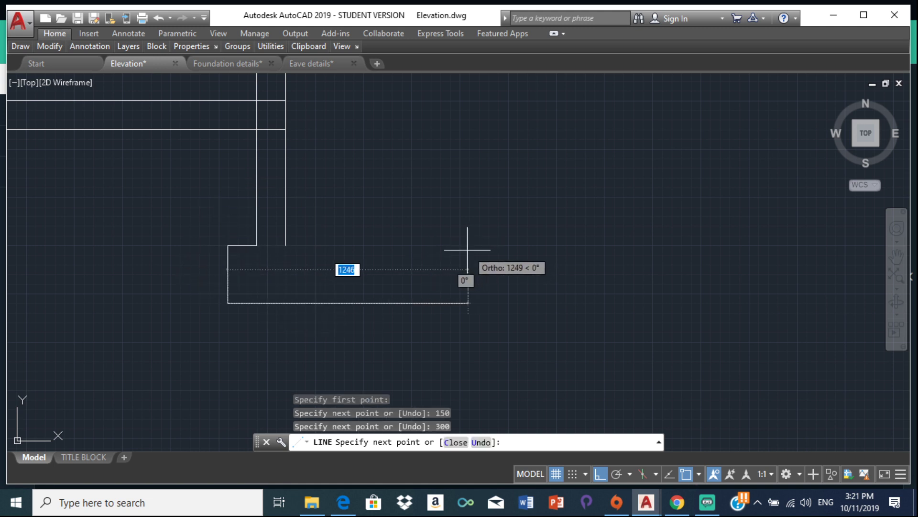
pyautogui.write('450')
pyautogui.press('Return')
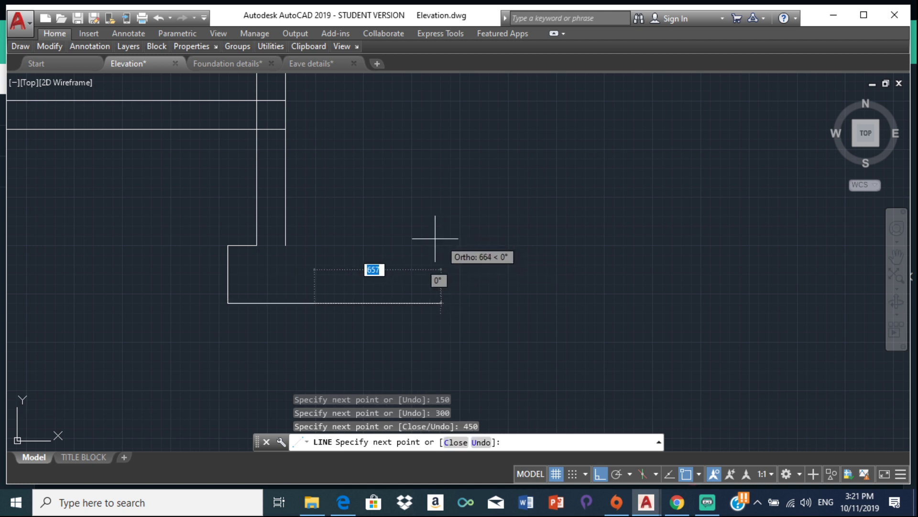
pyautogui.write('150')
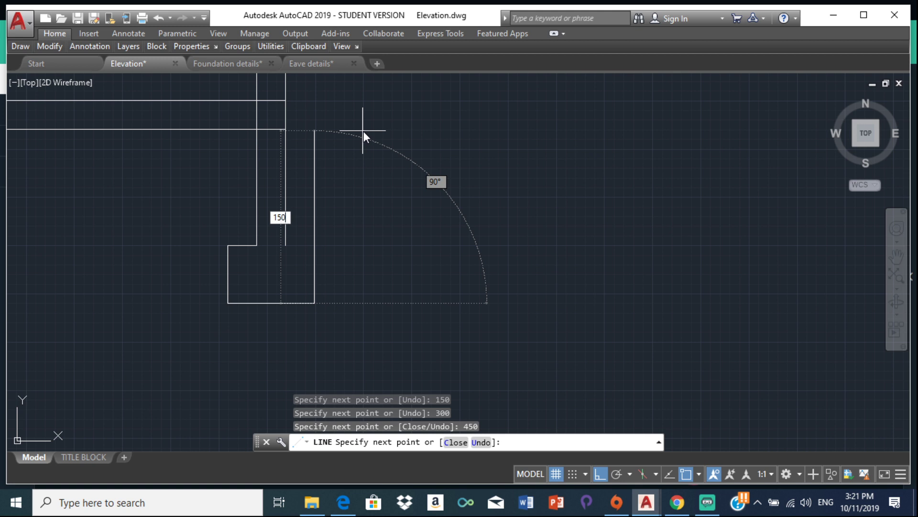
pyautogui.press('Return')
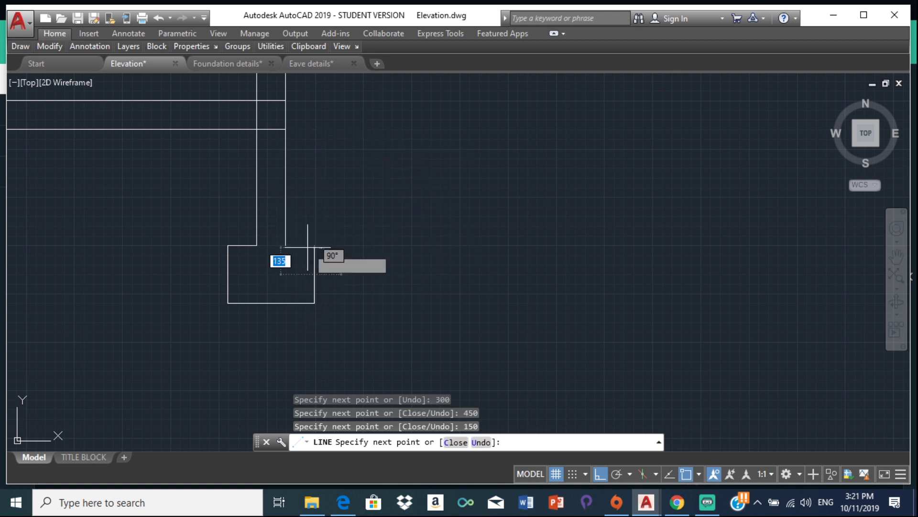
pyautogui.press('Escape')
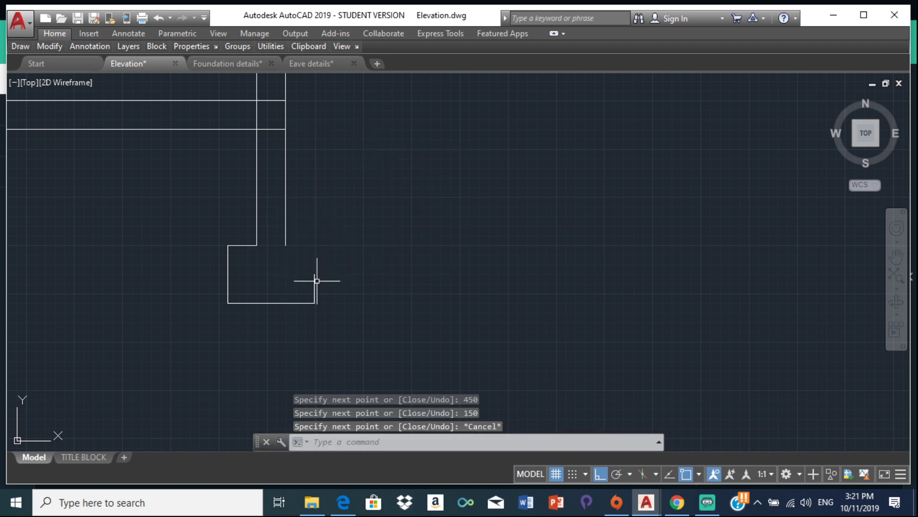
# Step: Lengthen the short vertical footing side upward by 150
pyautogui.click(316, 280)
pyautogui.click(314, 273)
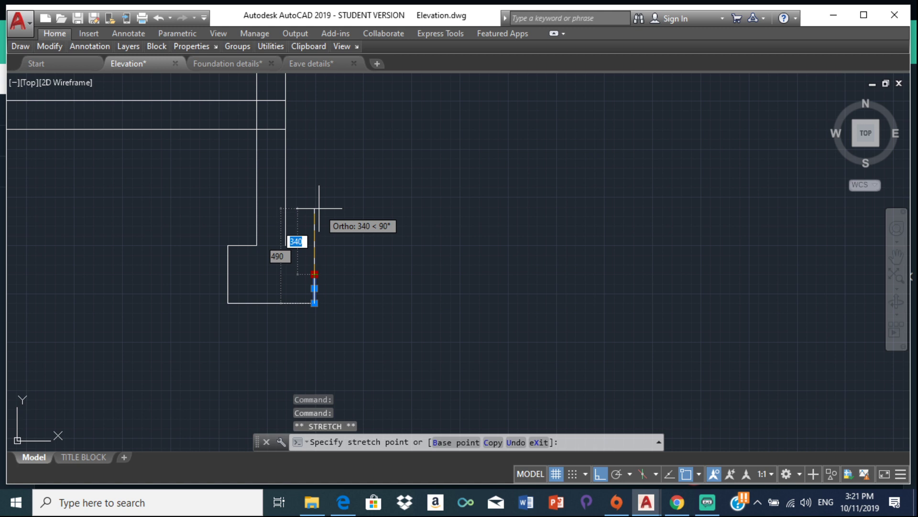
pyautogui.write('150')
pyautogui.press('Return')
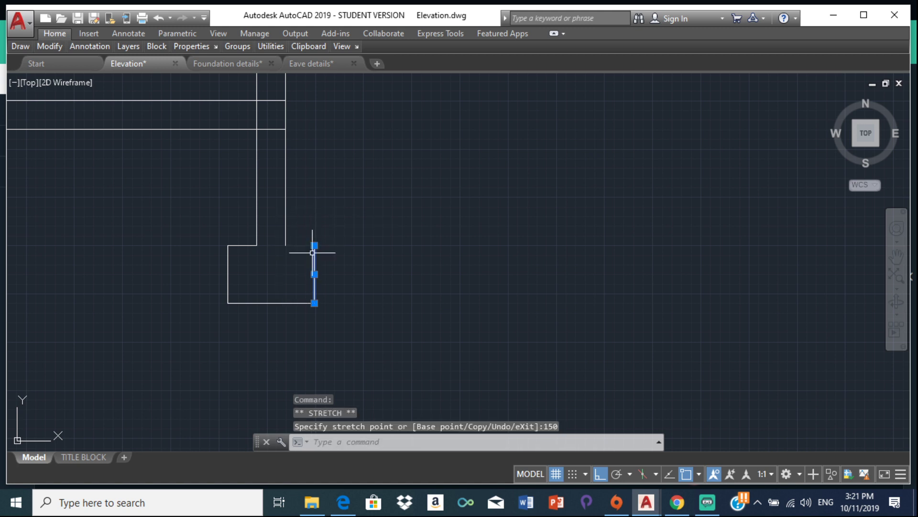
pyautogui.press('Escape')
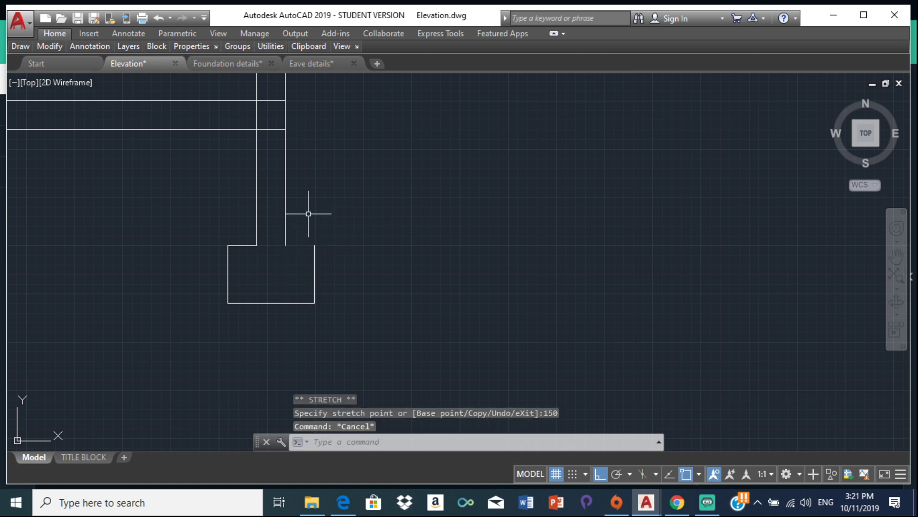
pyautogui.write('l')
pyautogui.press('Return')
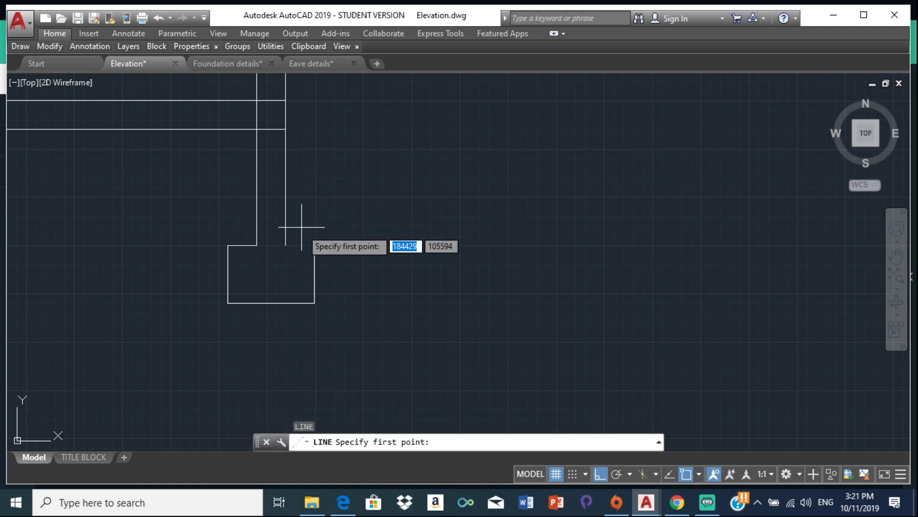
pyautogui.click(286, 245)
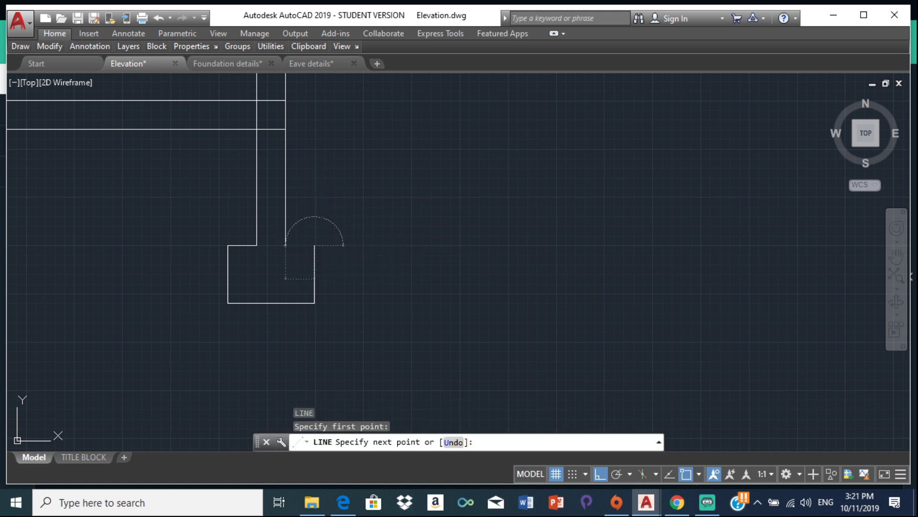
pyautogui.click(287, 211)
pyautogui.press('Escape')
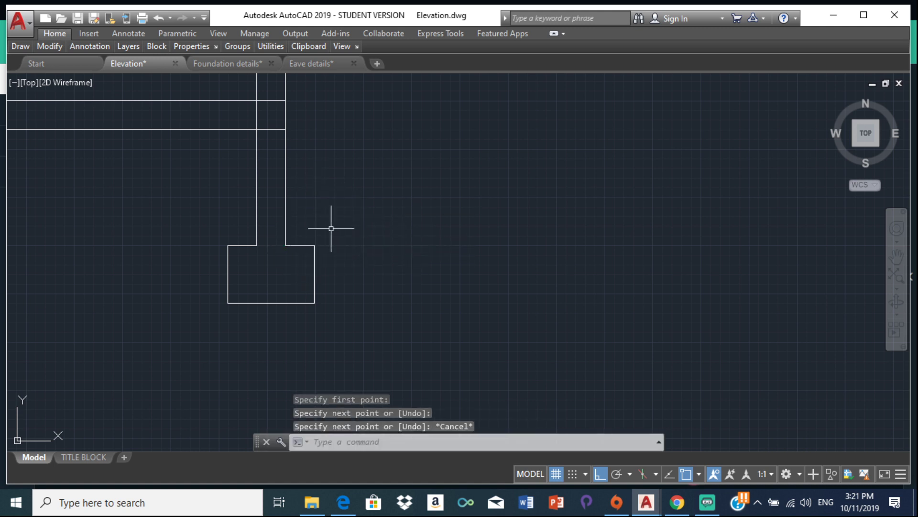
pyautogui.click(305, 247)
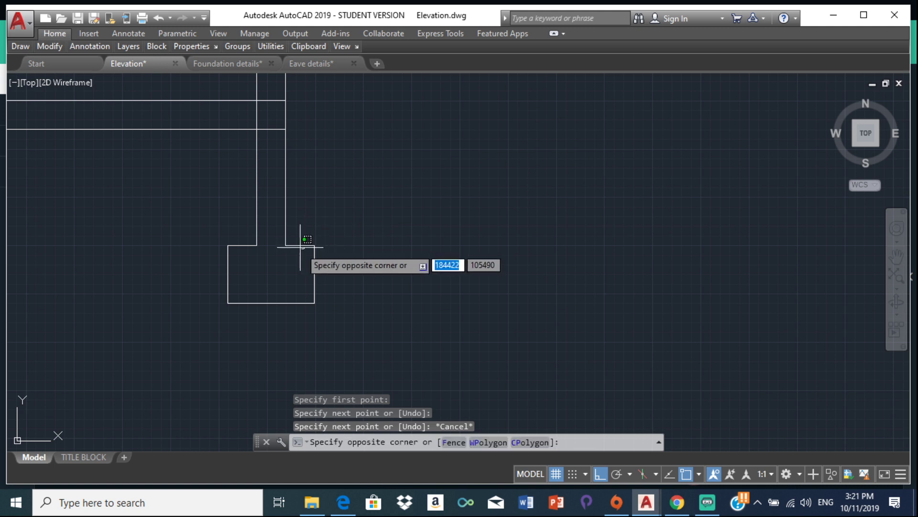
pyautogui.click(301, 245)
pyautogui.click(286, 246)
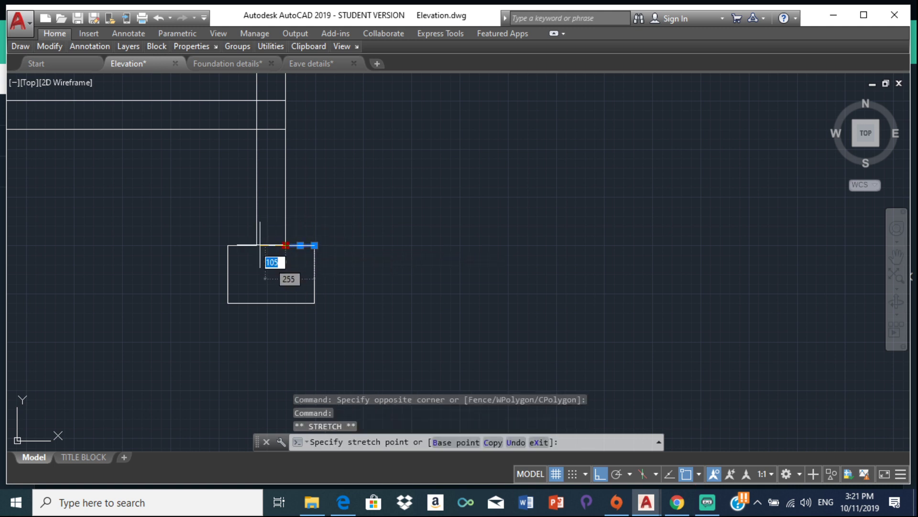
pyautogui.click(257, 245)
pyautogui.press('Escape')
pyautogui.scroll(-2, 287, 254)
pyautogui.moveTo(266, 253)
pyautogui.mouseDown(button='middle')
pyautogui.moveTo(231, 205)
pyautogui.moveTo(300, 230)
pyautogui.moveTo(289, 188)
pyautogui.moveTo(550, 188)
pyautogui.mouseUp(button='middle')
pyautogui.scroll(8, 366, 163)
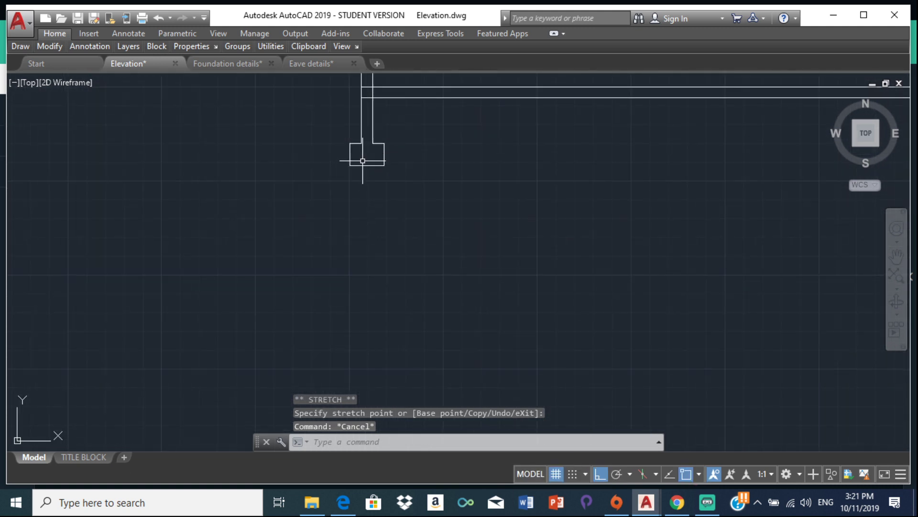
pyautogui.click(352, 131)
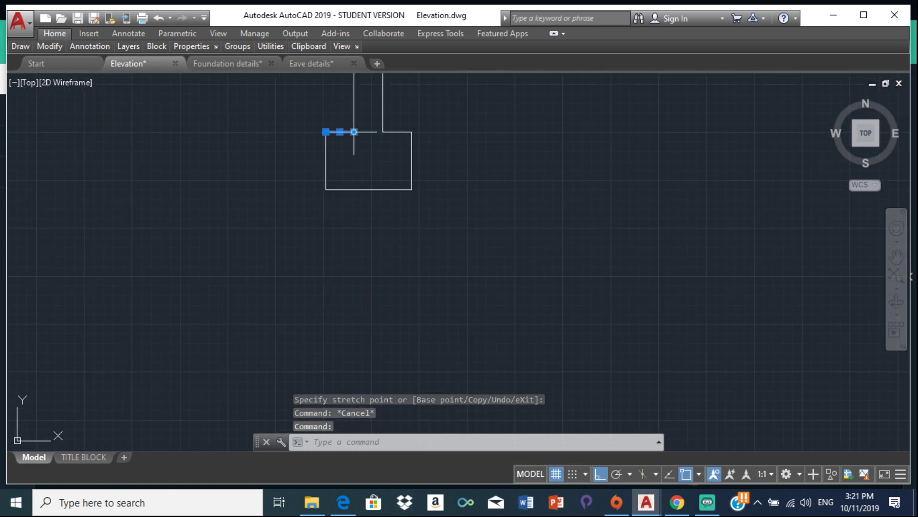
pyautogui.click(354, 131)
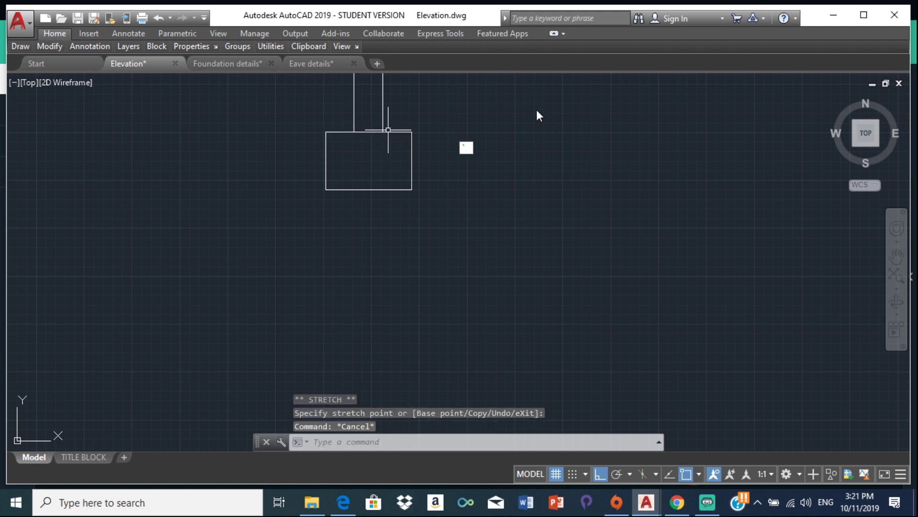
pyautogui.press('Escape')
pyautogui.scroll(-10, 477, 159)
pyautogui.moveTo(478, 160); pyautogui.dragTo(451, 230, button='middle')
pyautogui.scroll(2, 477, 224)
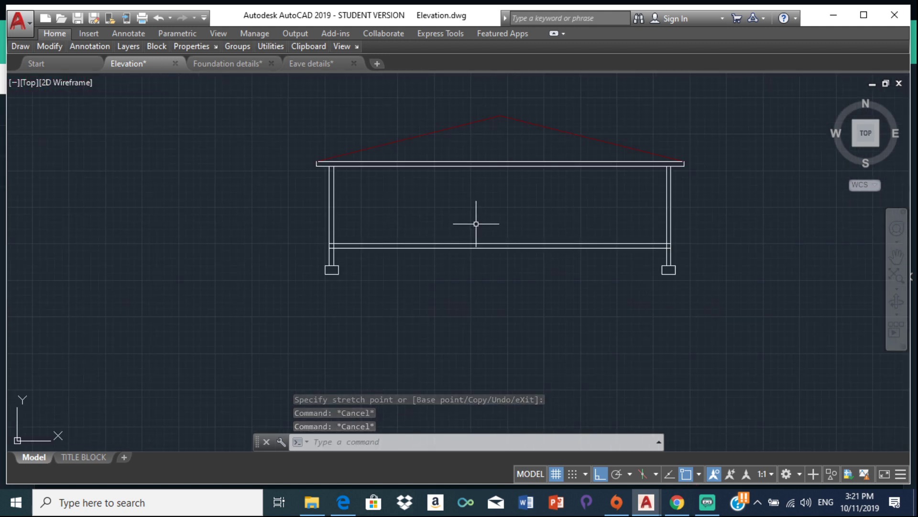
# Step: Trim the double floor-line stubs inside the left and right wall posts, using all objects as edges
pyautogui.write('tr')
pyautogui.press('Return')
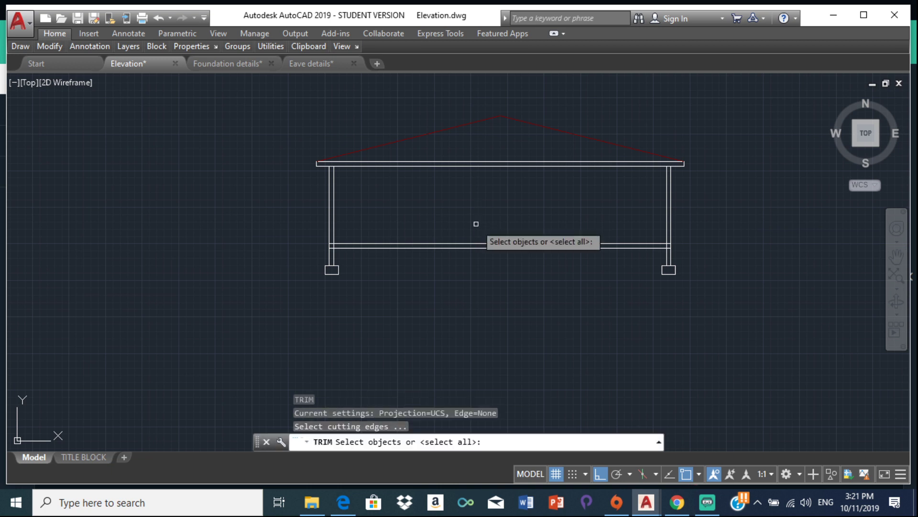
pyautogui.press('Return')
pyautogui.scroll(5, 321, 244)
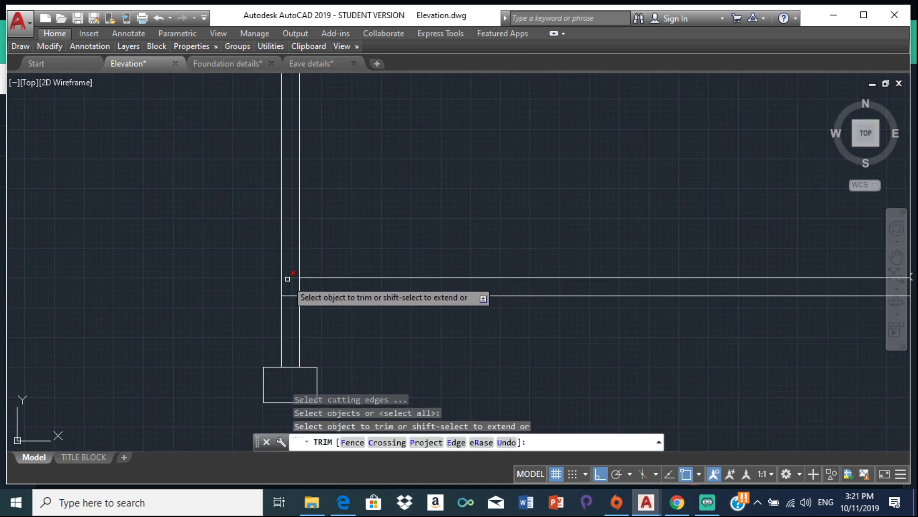
pyautogui.click(331, 244)
pyautogui.click(290, 299)
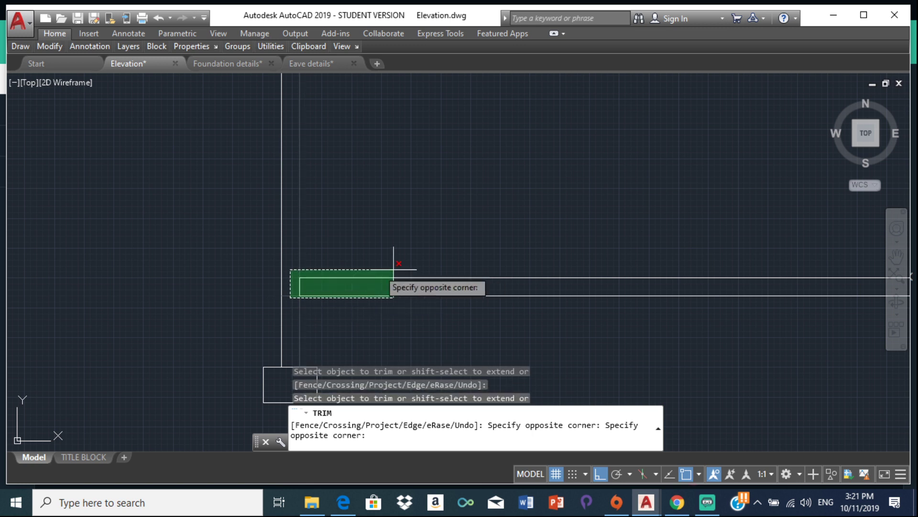
pyautogui.click(289, 297)
pyautogui.scroll(-5, 400, 270)
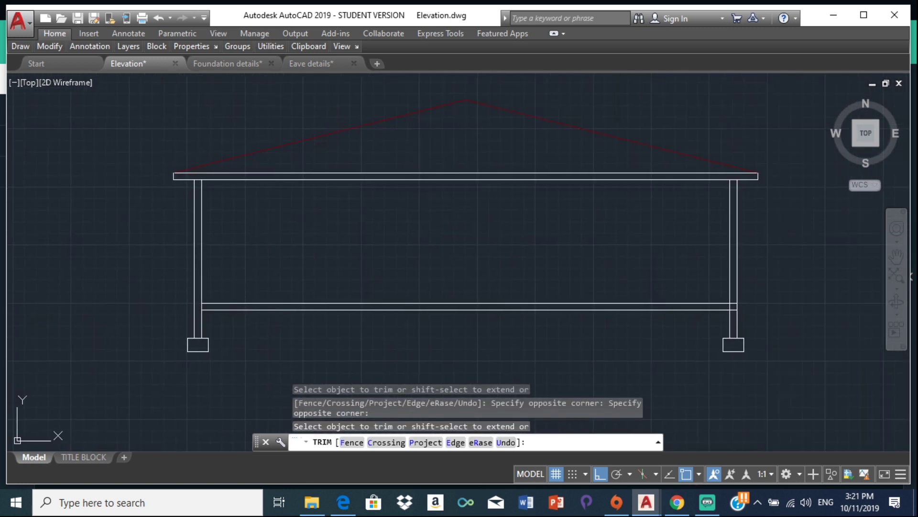
pyautogui.scroll(5, 632, 297)
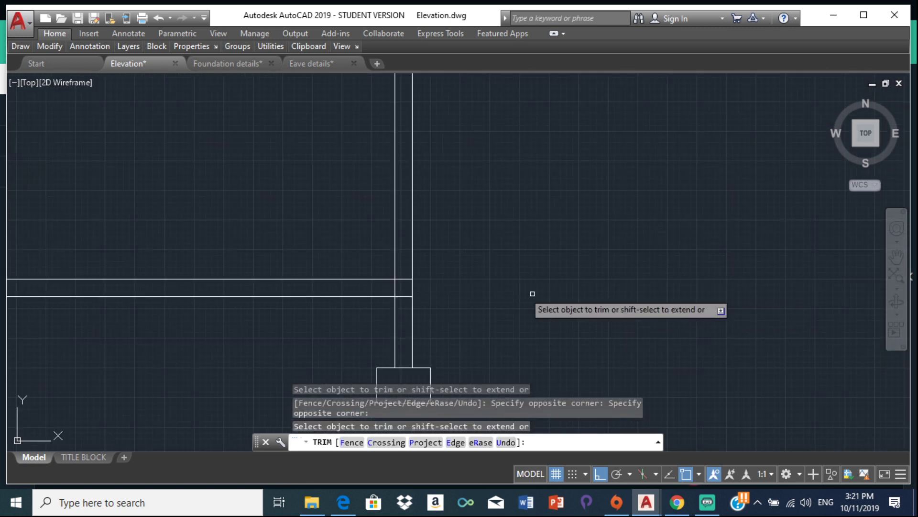
pyautogui.click(404, 279)
pyautogui.click(406, 296)
pyautogui.scroll(-5, 405, 296)
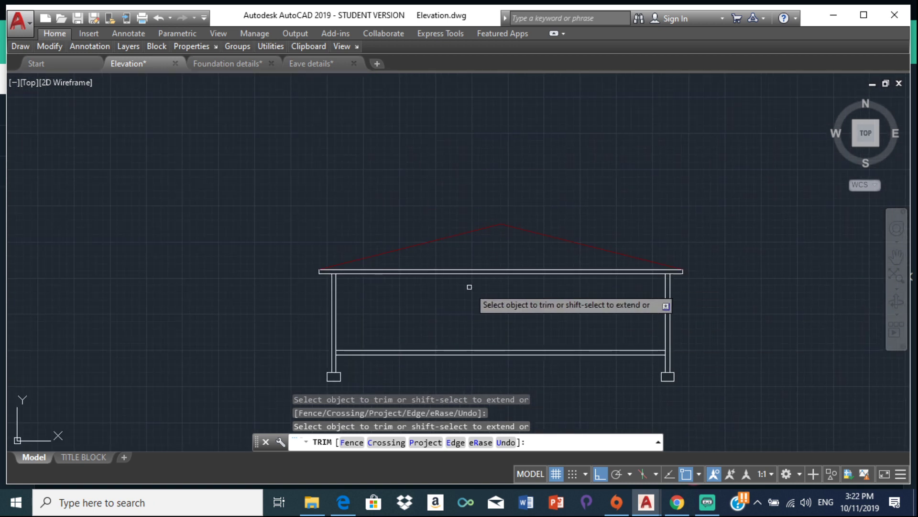
pyautogui.press('Escape')
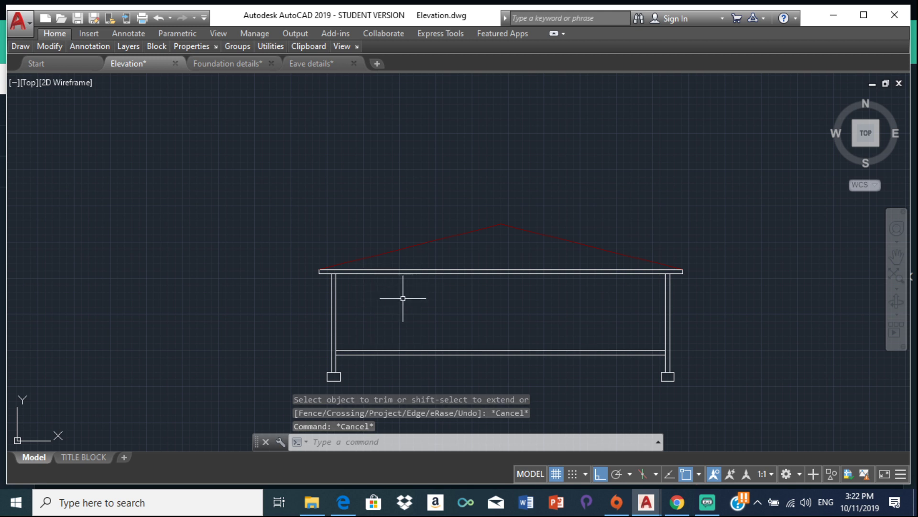
pyautogui.moveTo(330, 324); pyautogui.dragTo(330, 317, button='middle')
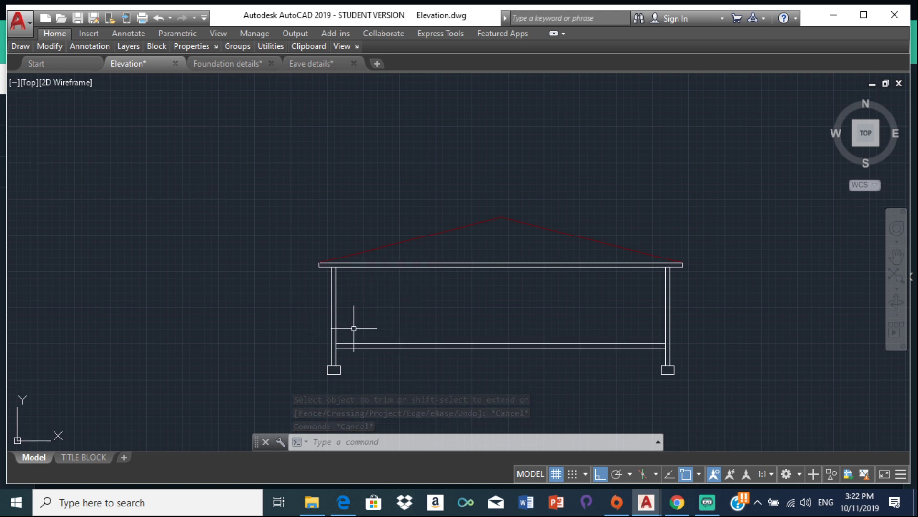
pyautogui.scroll(-8, 443, 293)
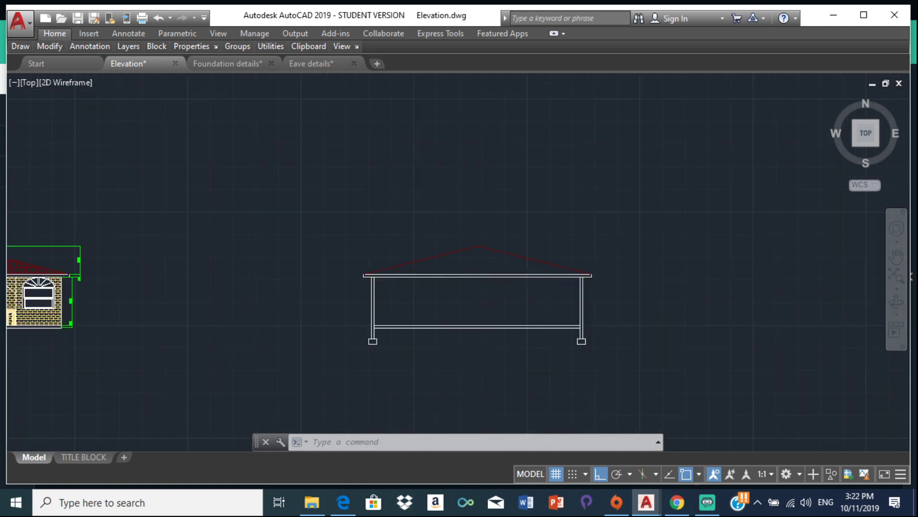
pyautogui.scroll(6, 505, 328)
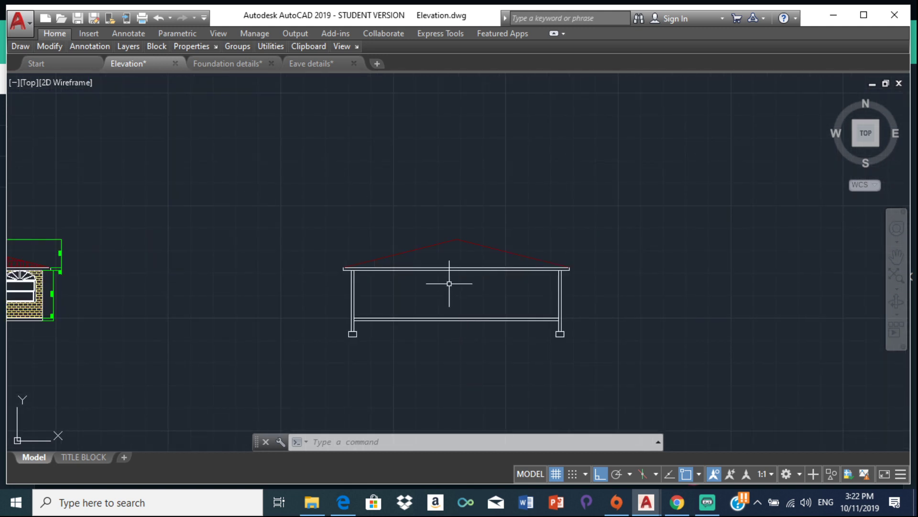
pyautogui.scroll(-2, 449, 323)
pyautogui.scroll(-2, 349, 210)
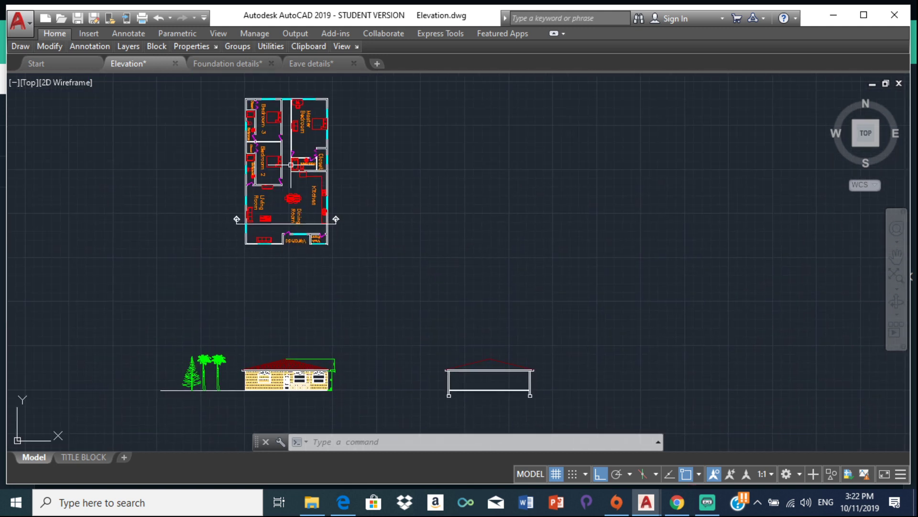
pyautogui.scroll(3, 291, 165)
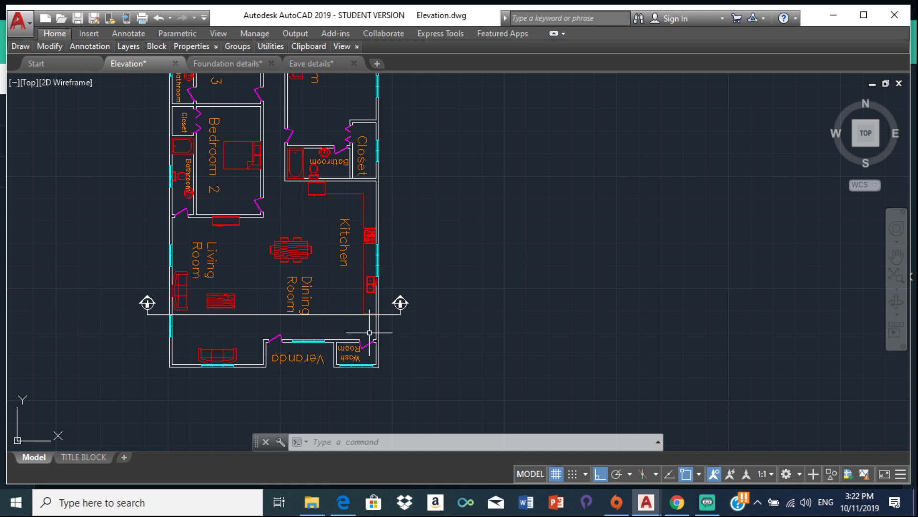
pyautogui.scroll(-4, 402, 287)
pyautogui.moveTo(527, 346); pyautogui.dragTo(502, 179, button='middle')
pyautogui.scroll(-2, 503, 180)
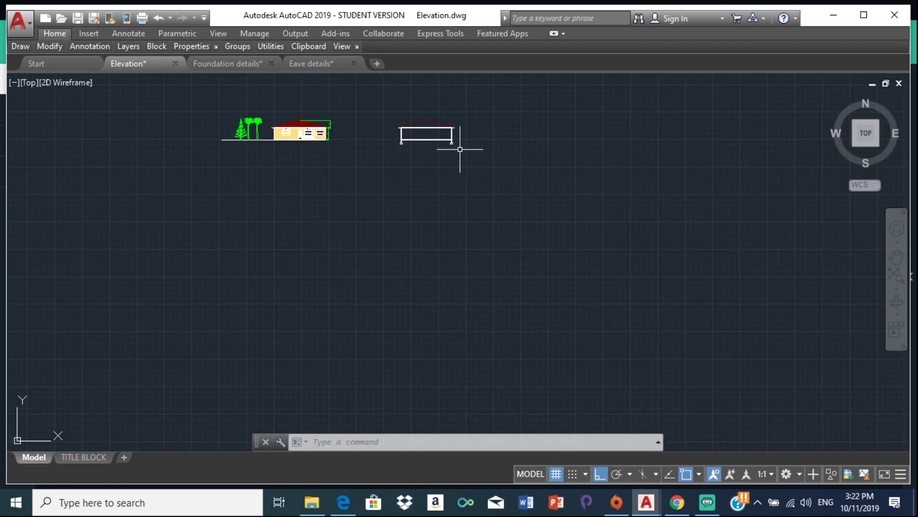
pyautogui.moveTo(460, 149); pyautogui.dragTo(483, 261, button='middle')
pyautogui.scroll(4, 424, 184)
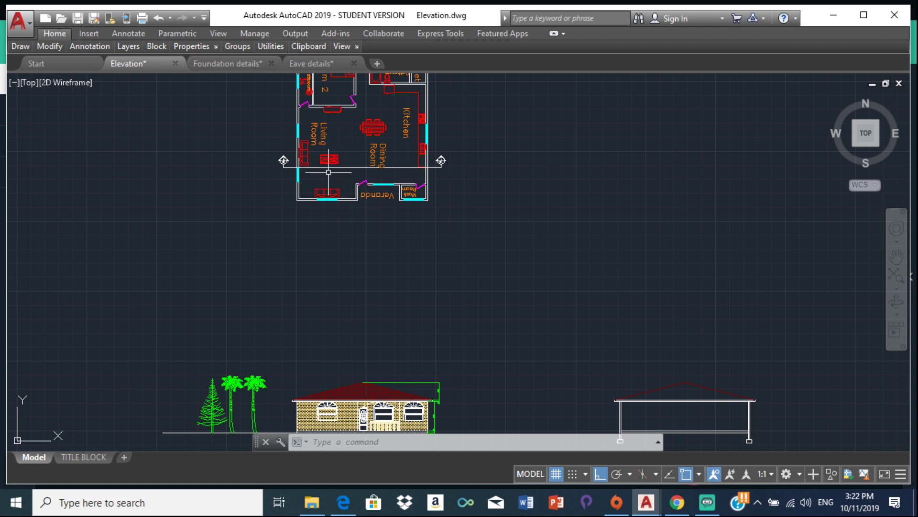
pyautogui.scroll(2, 312, 165)
pyautogui.scroll(-4, 370, 179)
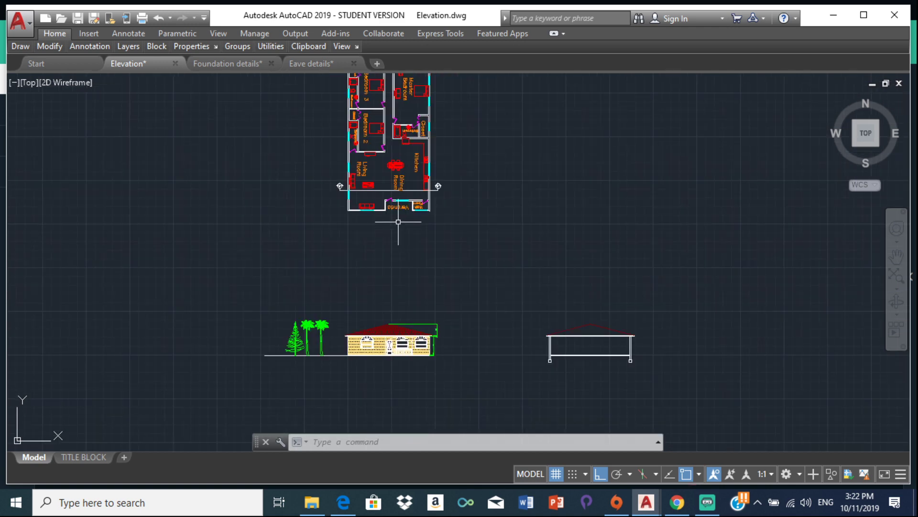
pyautogui.scroll(5, 334, 184)
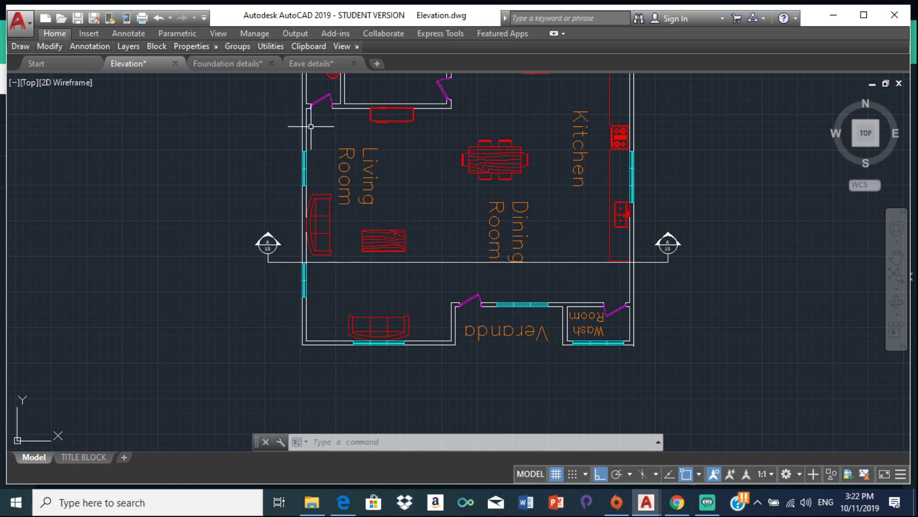
pyautogui.scroll(6, 297, 108)
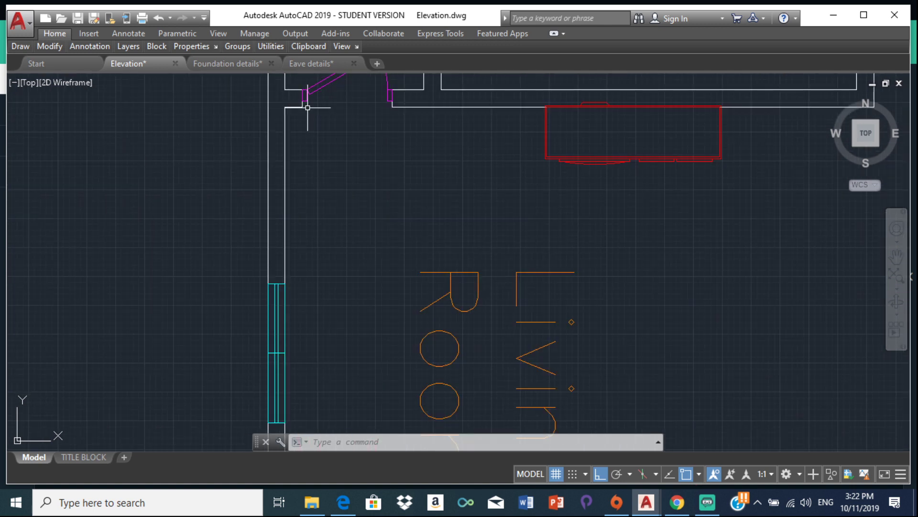
pyautogui.scroll(-5, 404, 222)
pyautogui.scroll(-6, 386, 203)
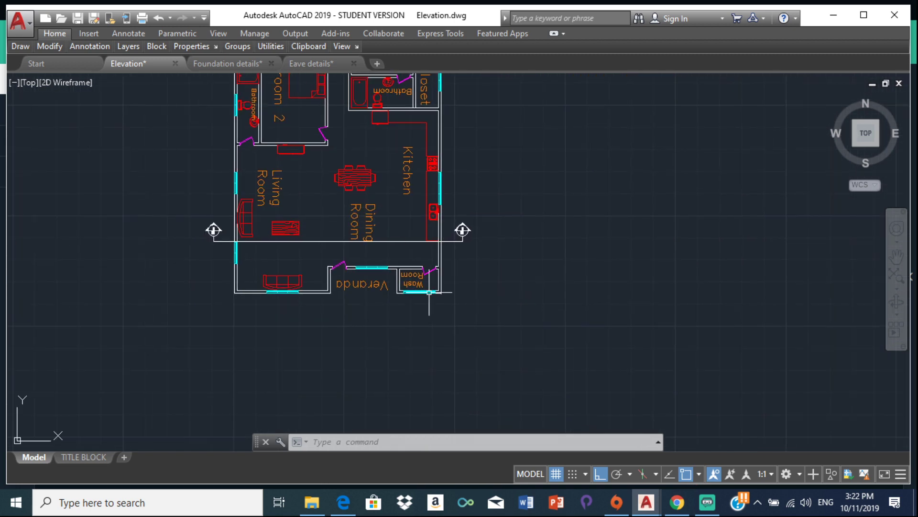
pyautogui.moveTo(322, 271); pyautogui.dragTo(456, 201, button='middle')
pyautogui.scroll(2, 480, 242)
pyautogui.scroll(5, 393, 262)
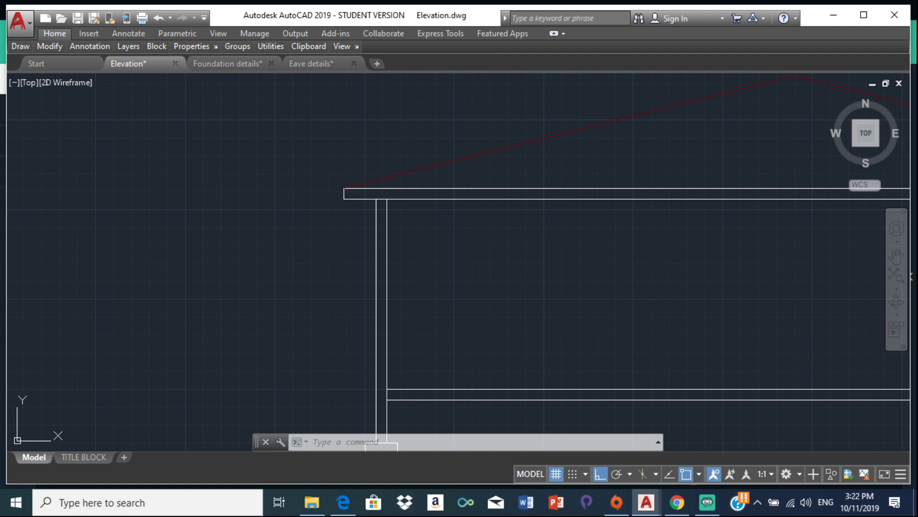
# Step: Draw a line from the top-plate corner 150 to the right, then down to the floor line
pyautogui.write('l')
pyautogui.press('Return')
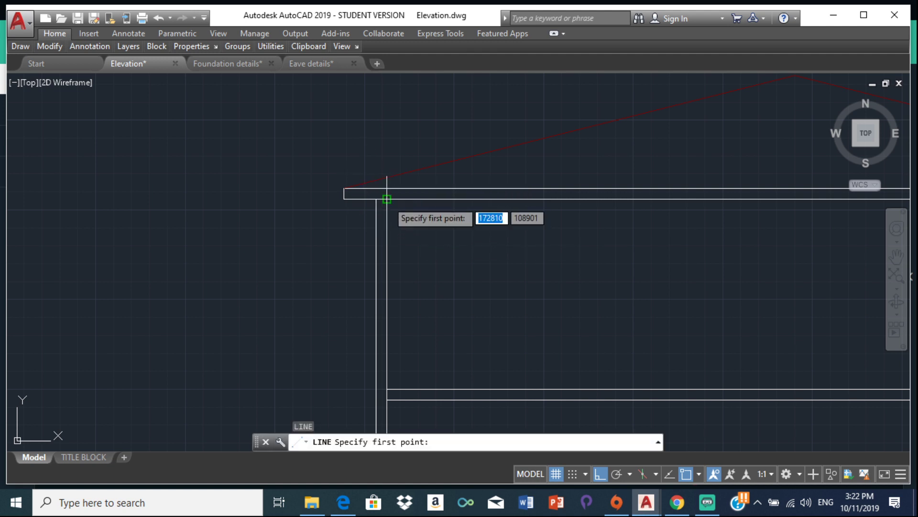
pyautogui.click(387, 198)
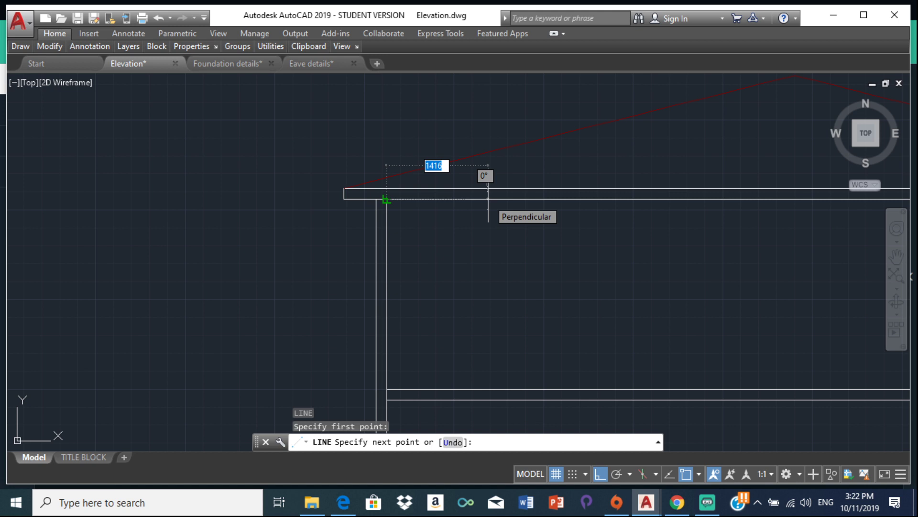
pyautogui.write('150')
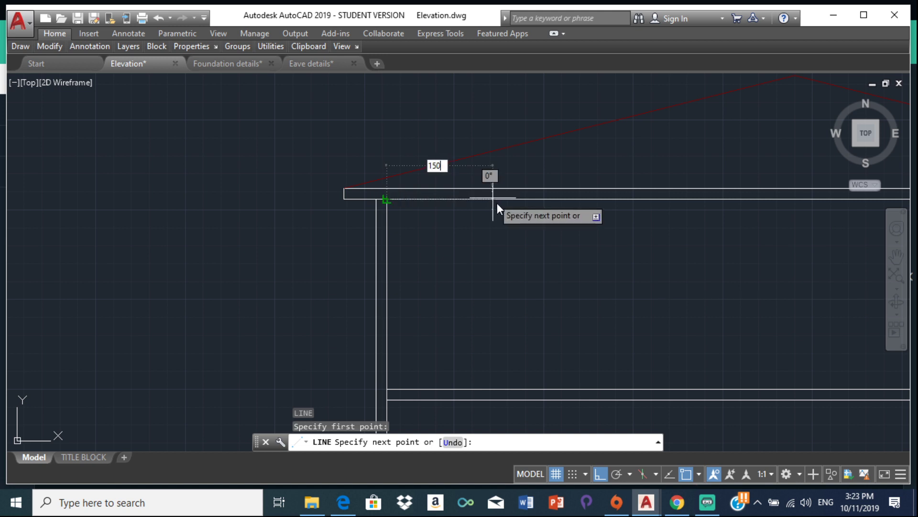
pyautogui.press('Return')
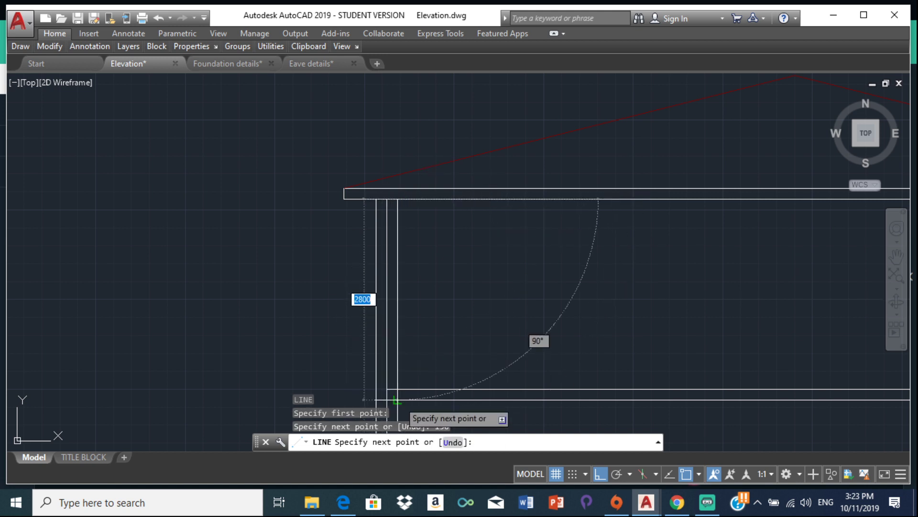
pyautogui.click(398, 389)
pyautogui.press('Escape')
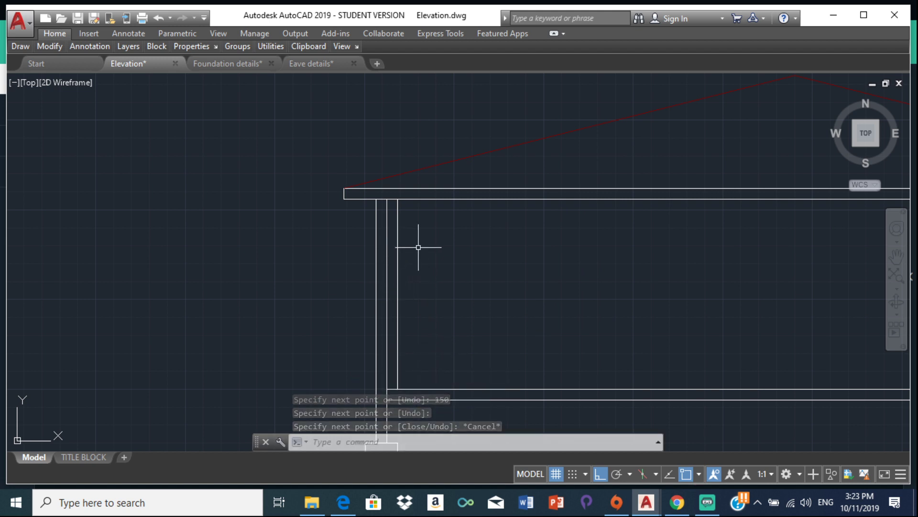
# Step: Zoom out over the plan and elevations, then pan and zoom onto the second frame's left wall
pyautogui.scroll(-4, 362, 219)
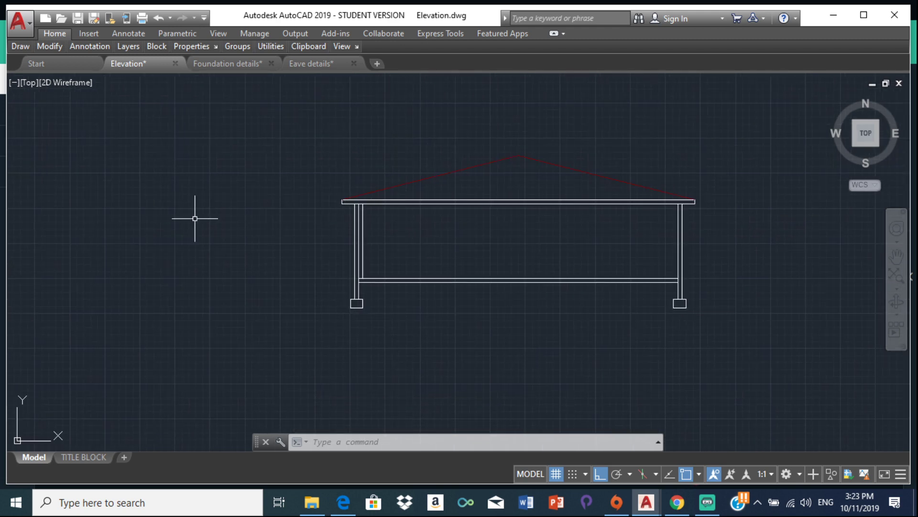
pyautogui.moveTo(165, 81); pyautogui.dragTo(322, 267, button='middle')
pyautogui.scroll(-5, 201, 245)
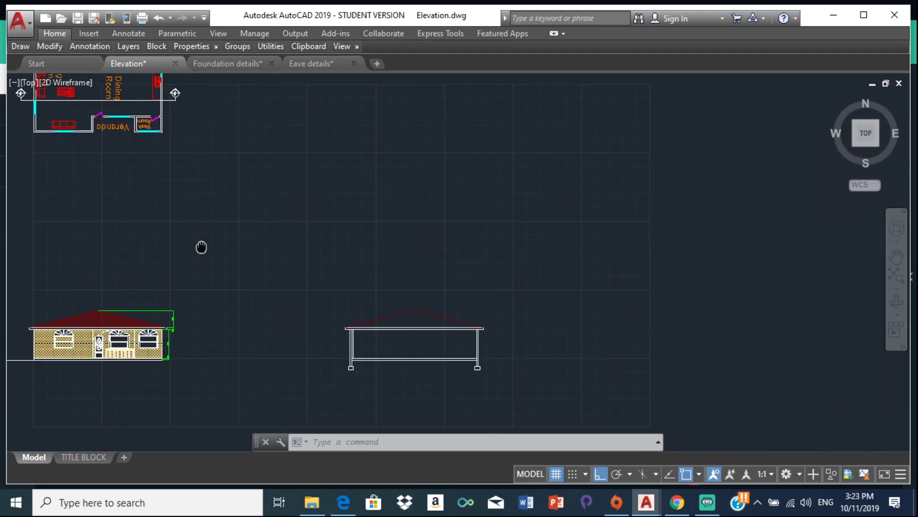
pyautogui.scroll(4, 289, 238)
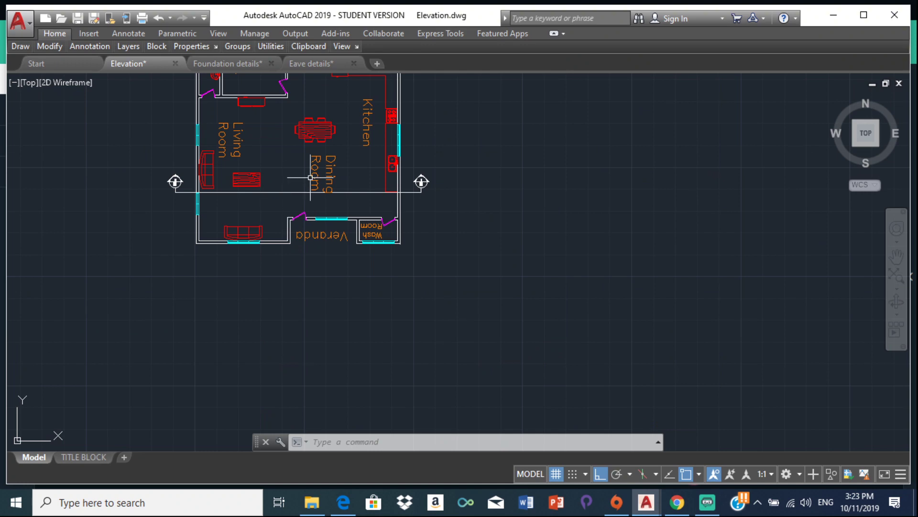
pyautogui.scroll(-2, 266, 204)
pyautogui.scroll(8, 249, 167)
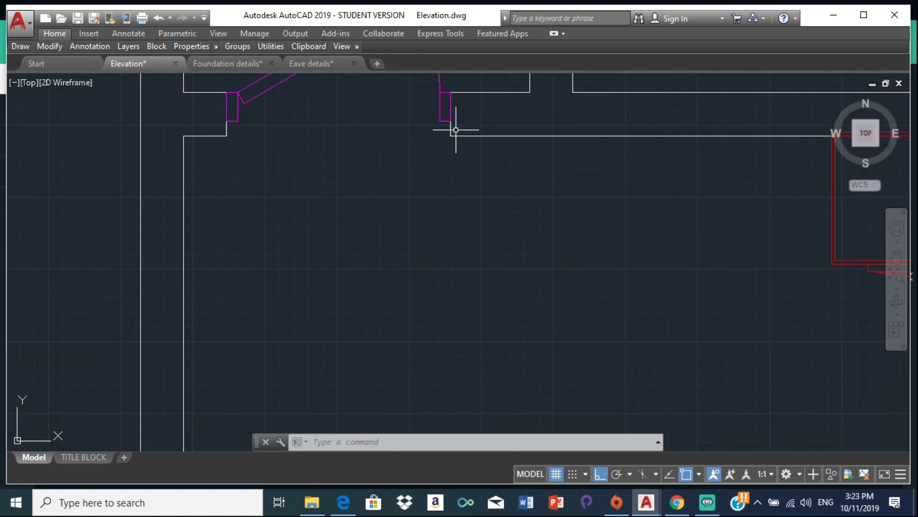
pyautogui.scroll(-10, 432, 129)
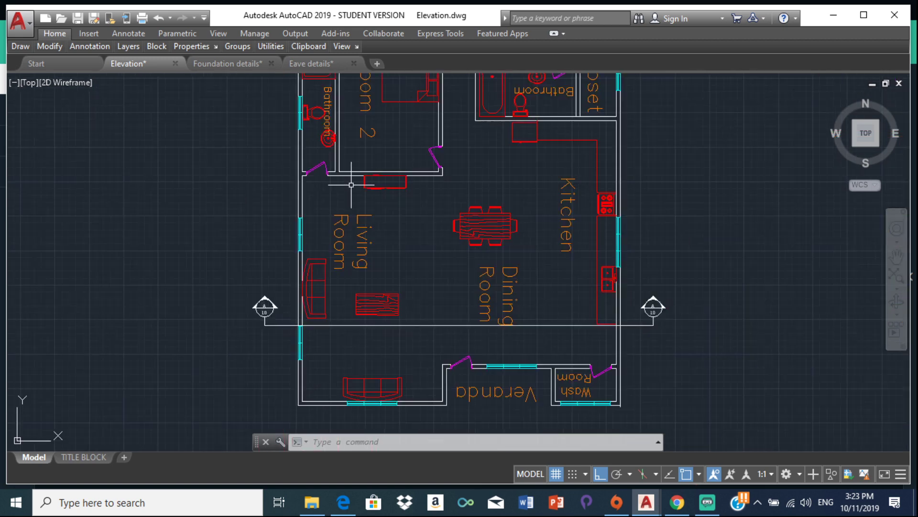
pyautogui.scroll(-5, 496, 222)
pyautogui.moveTo(496, 223); pyautogui.dragTo(334, 166, button='middle')
pyautogui.scroll(7, 359, 229)
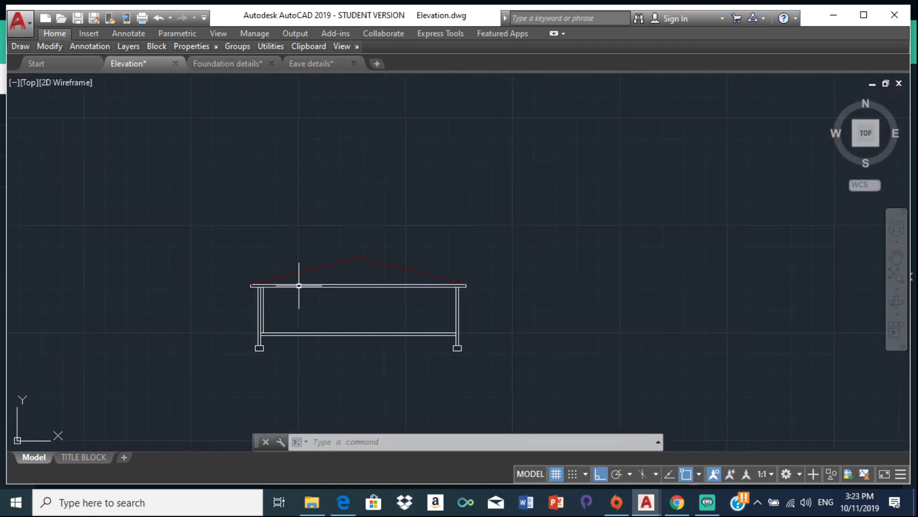
pyautogui.scroll(5, 301, 273)
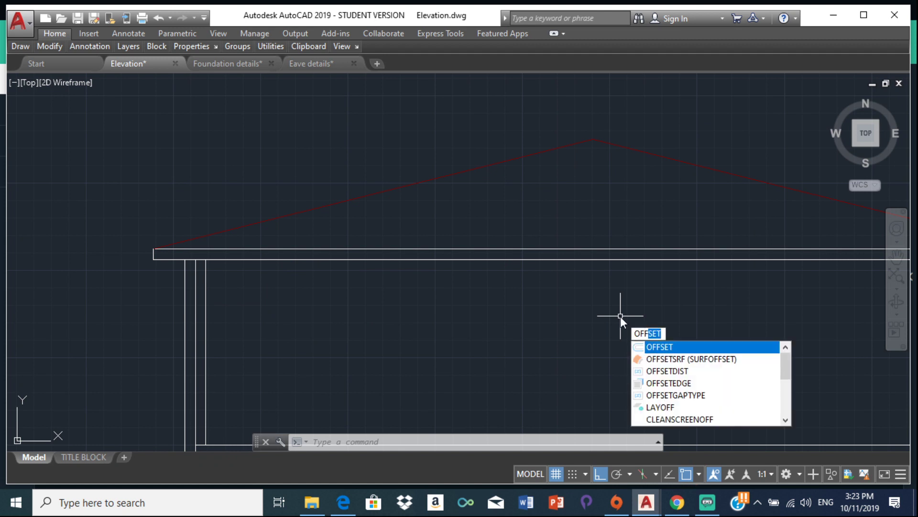
# Step: Offset the left wall line 826 units to the right
pyautogui.press('Return')
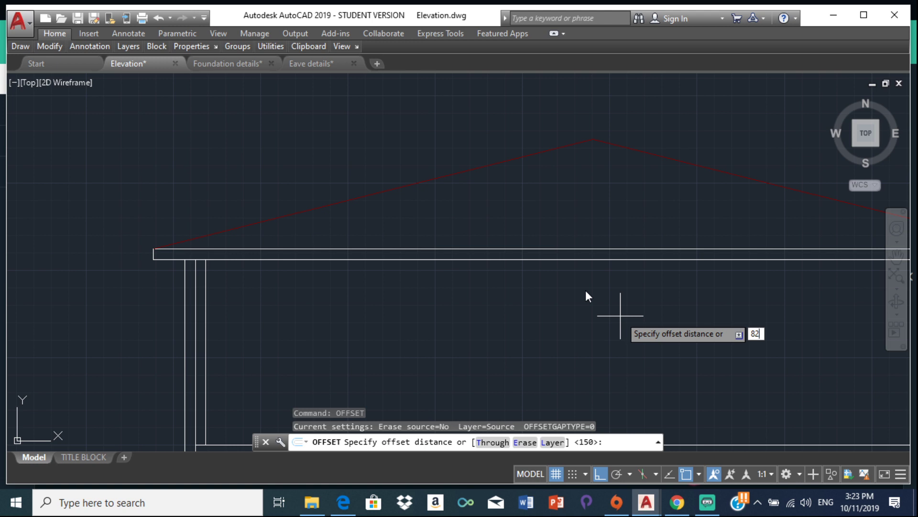
pyautogui.press('Return')
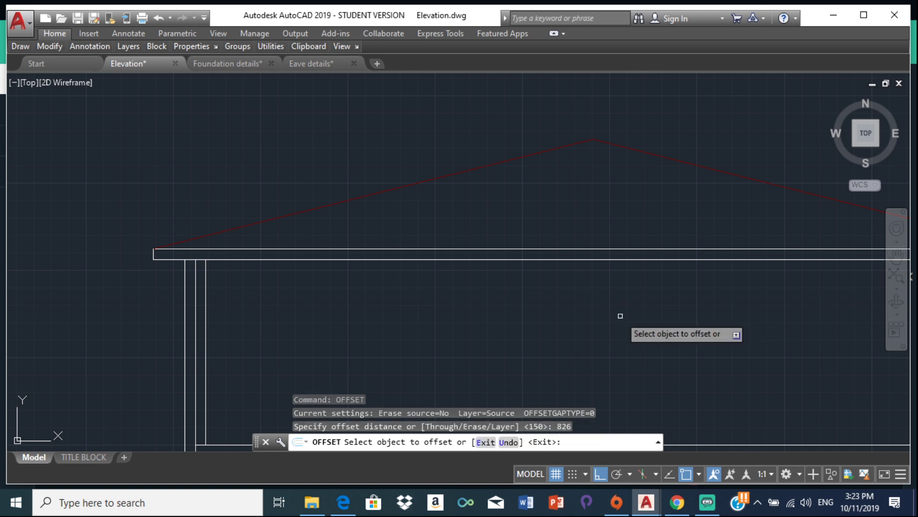
pyautogui.click(206, 310)
pyautogui.click(406, 353)
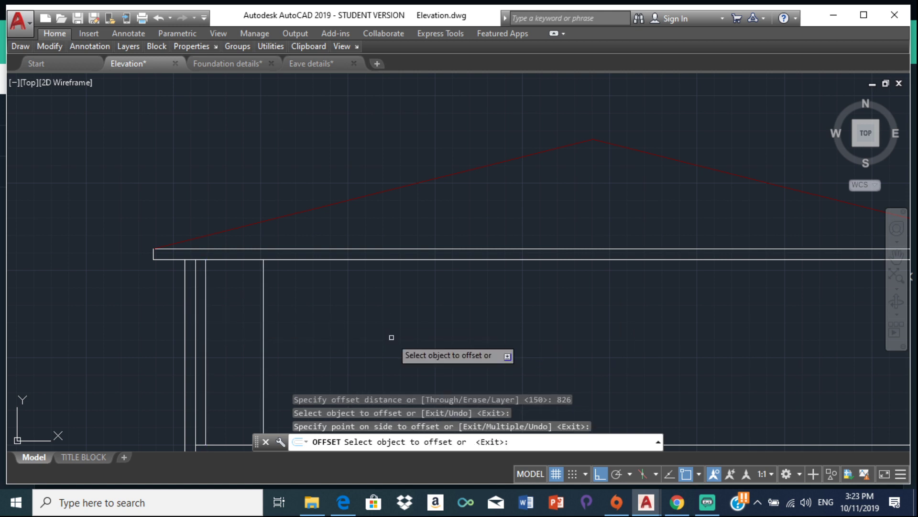
pyautogui.press('Escape')
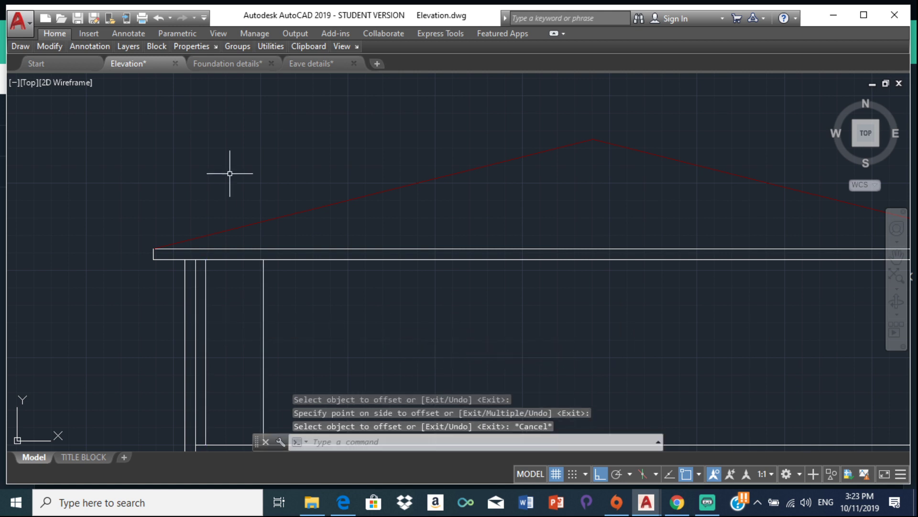
pyautogui.scroll(-5, 229, 173)
pyautogui.moveTo(170, 110); pyautogui.dragTo(213, 169, button='middle')
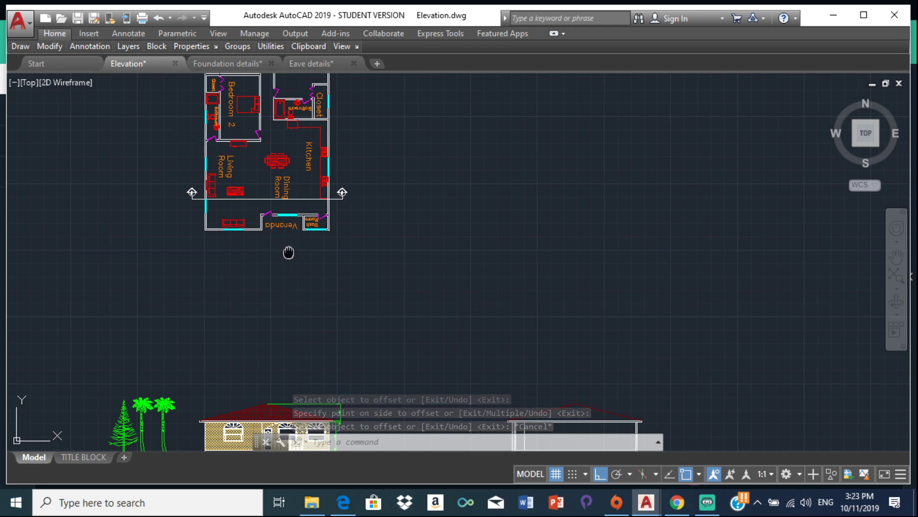
pyautogui.moveTo(289, 252); pyautogui.dragTo(263, 174, button='middle')
pyautogui.scroll(10, 240, 311)
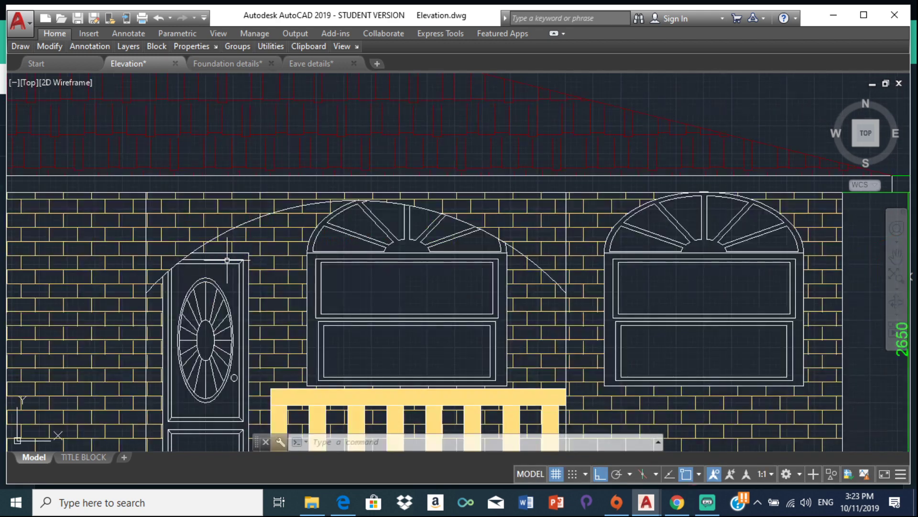
pyautogui.scroll(-8, 283, 258)
pyautogui.moveTo(571, 287); pyautogui.dragTo(418, 282, button='middle')
pyautogui.scroll(8, 419, 278)
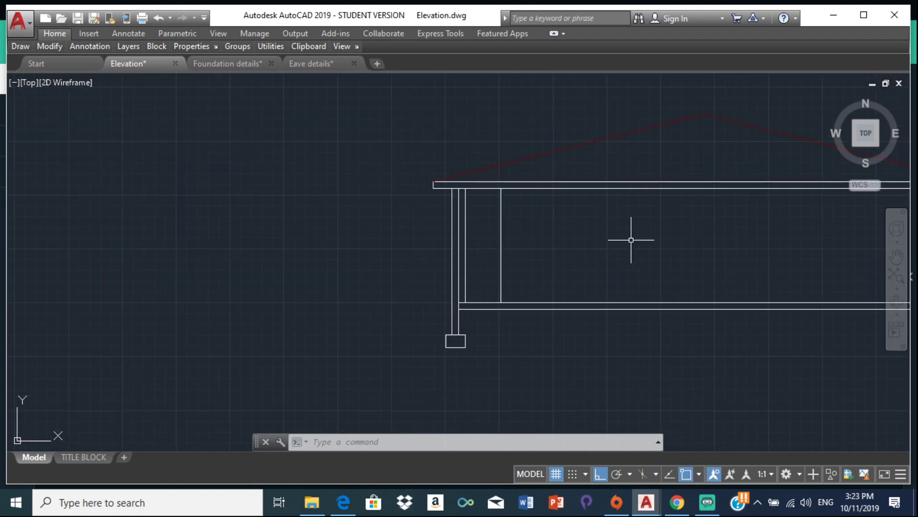
# Step: Insert the Door - Plain block from House Designer.dwg via DesignCenter, left of the frame
pyautogui.write('adc')
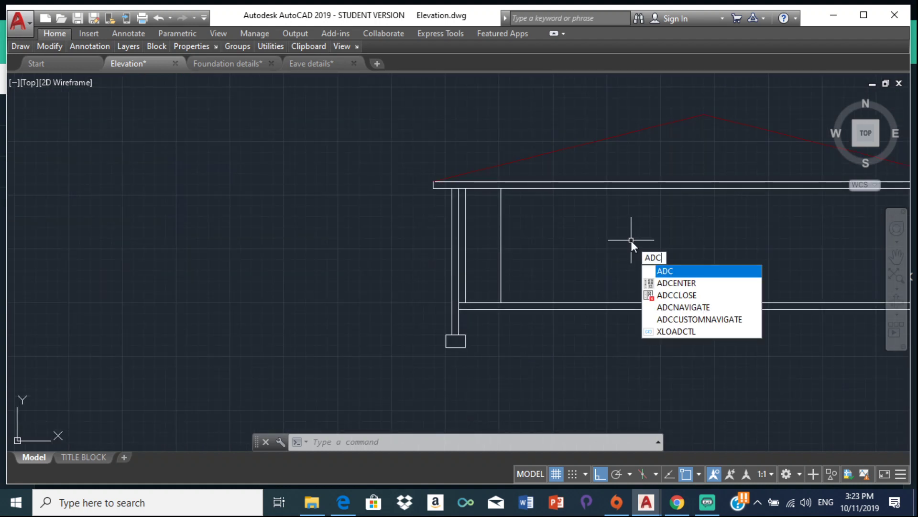
pyautogui.click(672, 283)
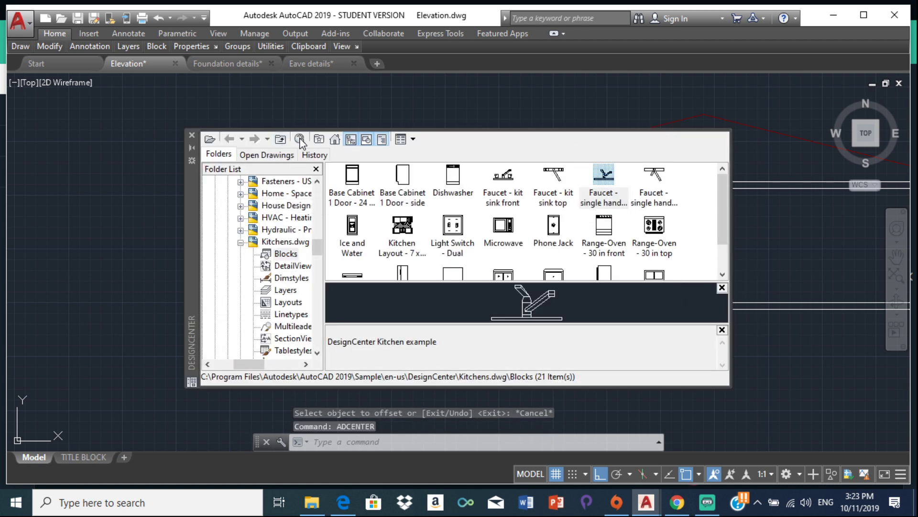
pyautogui.click(334, 139)
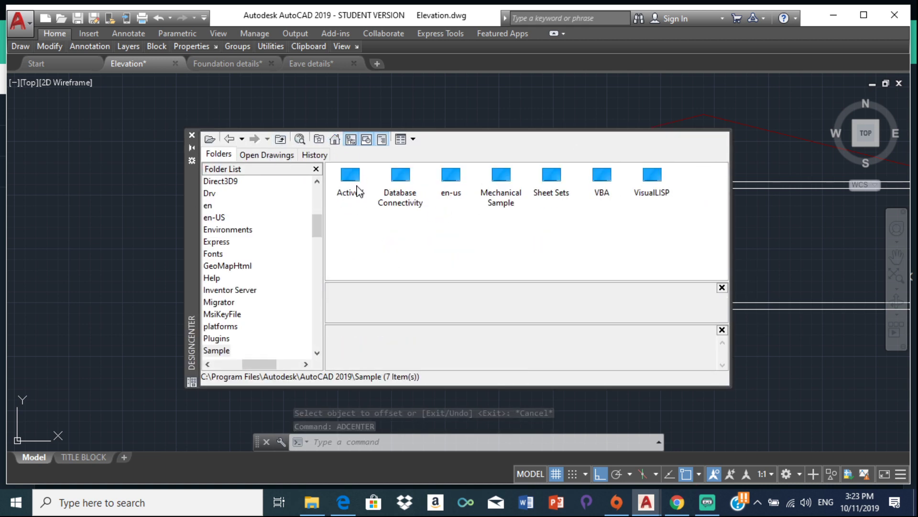
pyautogui.doubleClick(452, 177)
pyautogui.doubleClick(360, 181)
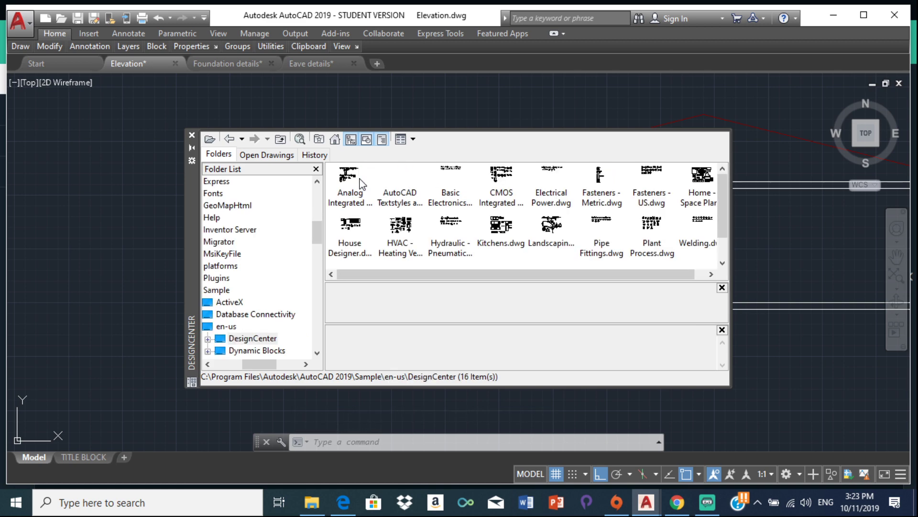
pyautogui.doubleClick(703, 182)
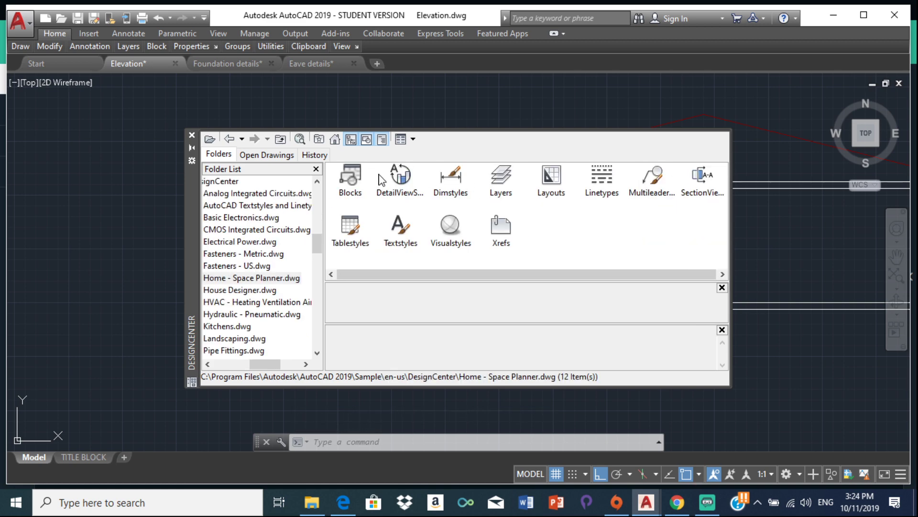
pyautogui.doubleClick(358, 180)
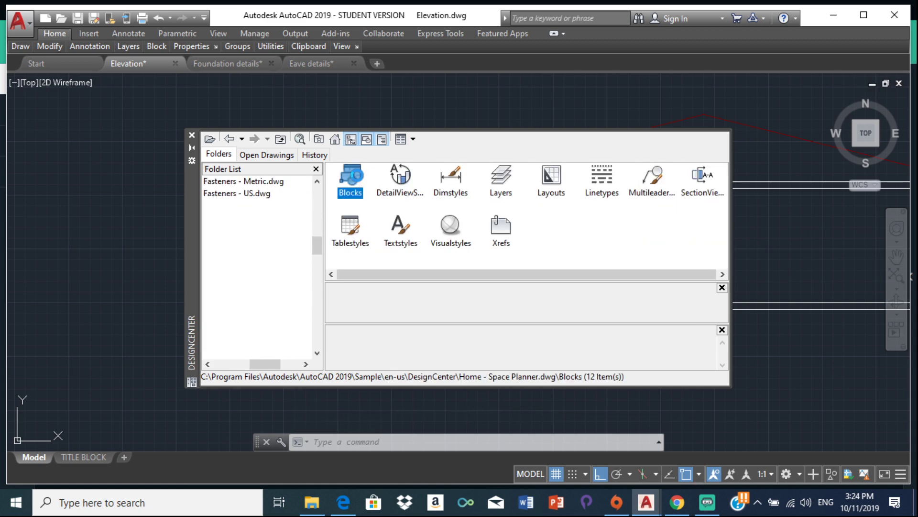
pyautogui.click(230, 139)
pyautogui.click(230, 139)
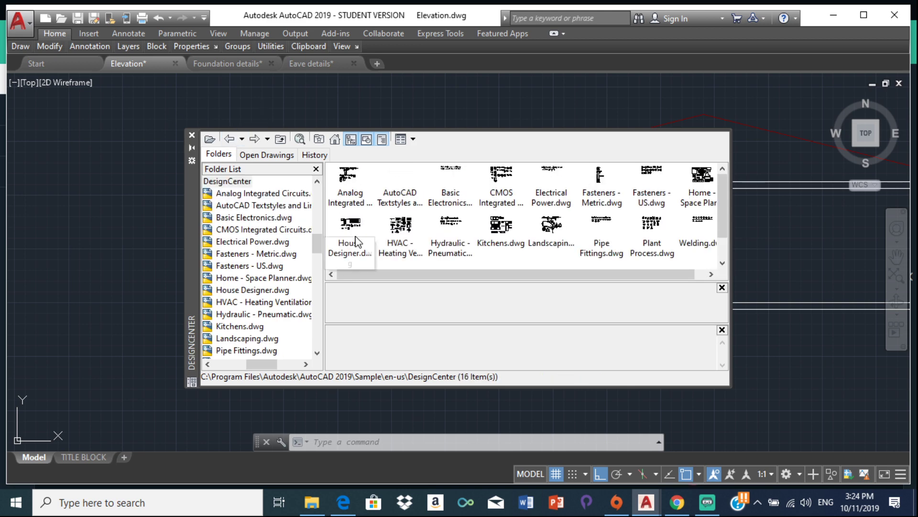
pyautogui.doubleClick(348, 235)
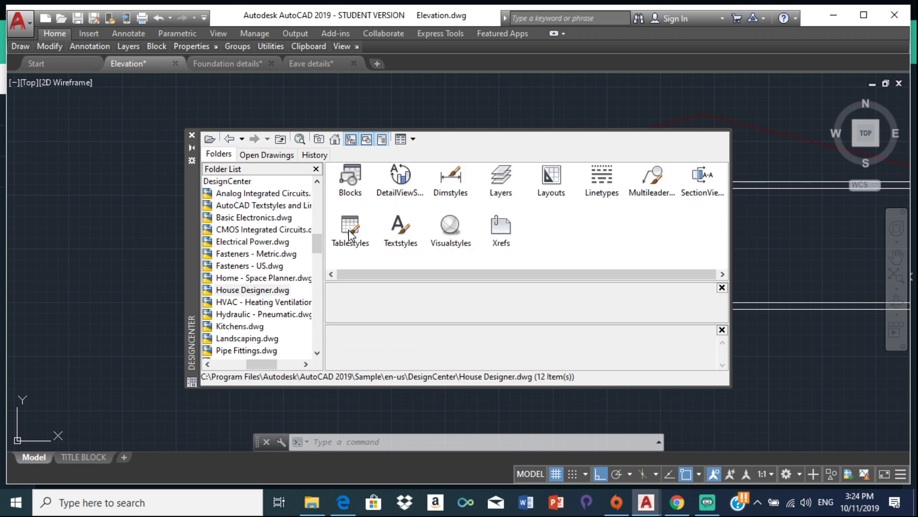
pyautogui.doubleClick(356, 180)
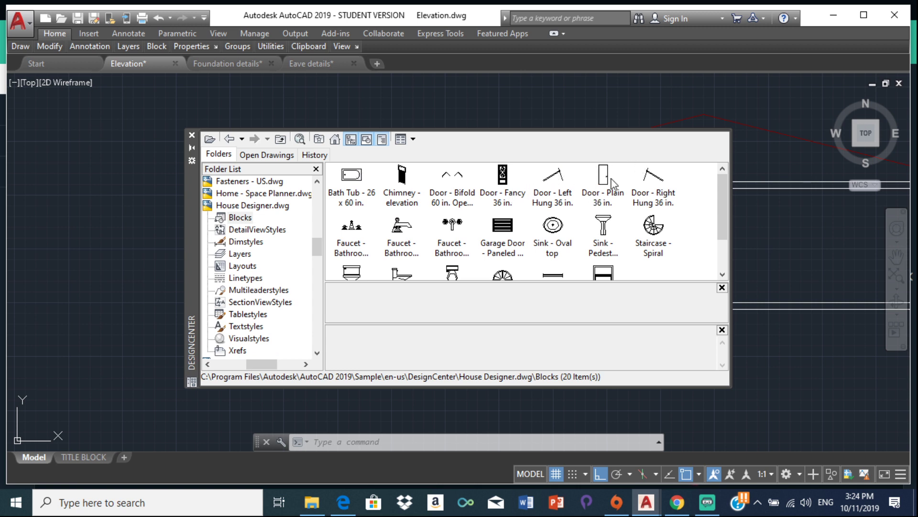
pyautogui.moveTo(604, 175)
pyautogui.mouseDown()
pyautogui.moveTo(150, 230)
pyautogui.moveTo(121, 242)
pyautogui.mouseUp()
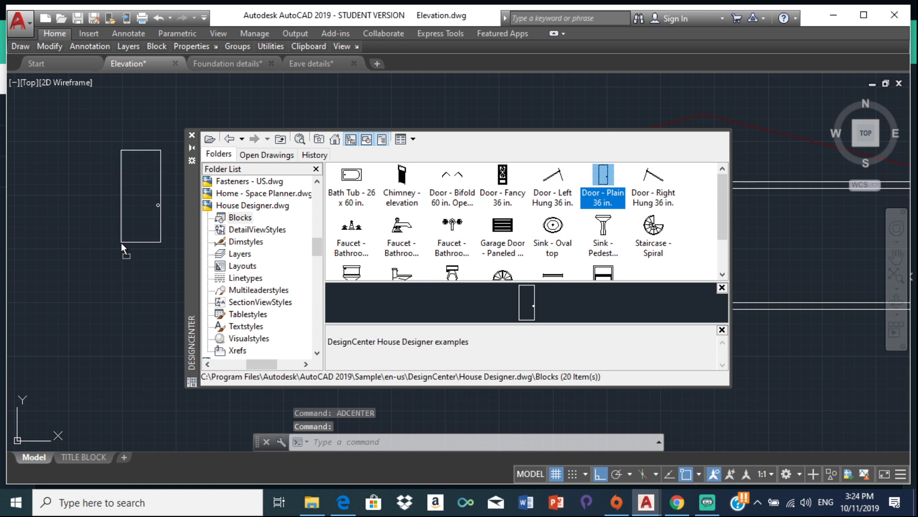
pyautogui.click(192, 135)
pyautogui.scroll(-1, 366, 181)
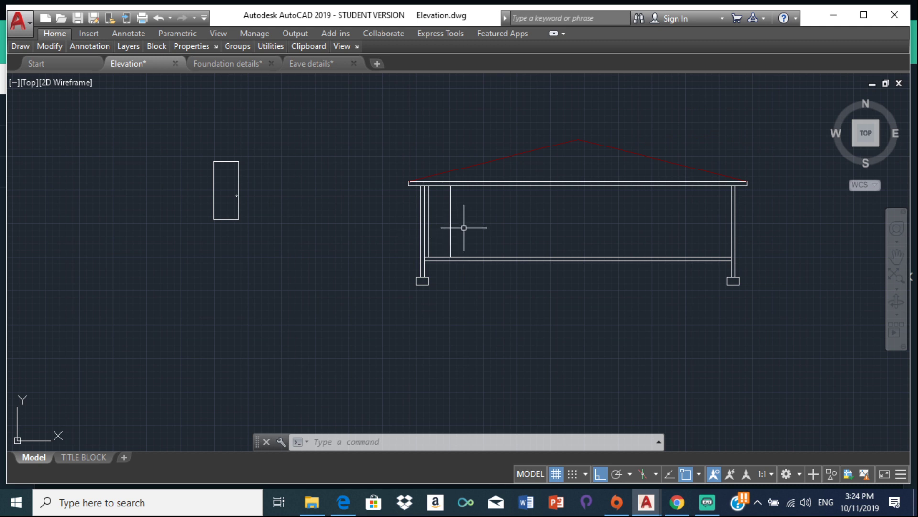
pyautogui.scroll(4, 463, 226)
pyautogui.scroll(-4, 344, 297)
pyautogui.moveTo(179, 237); pyautogui.dragTo(235, 255, button='middle')
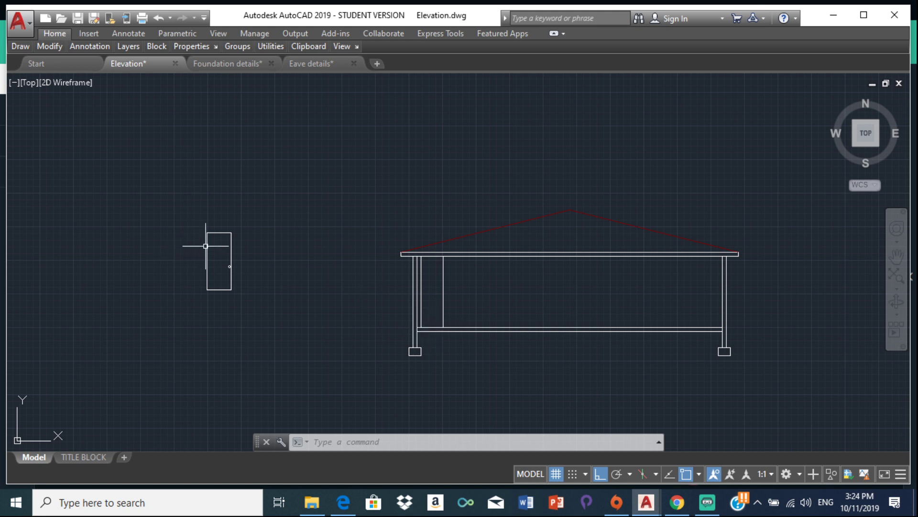
pyautogui.moveTo(260, 45)
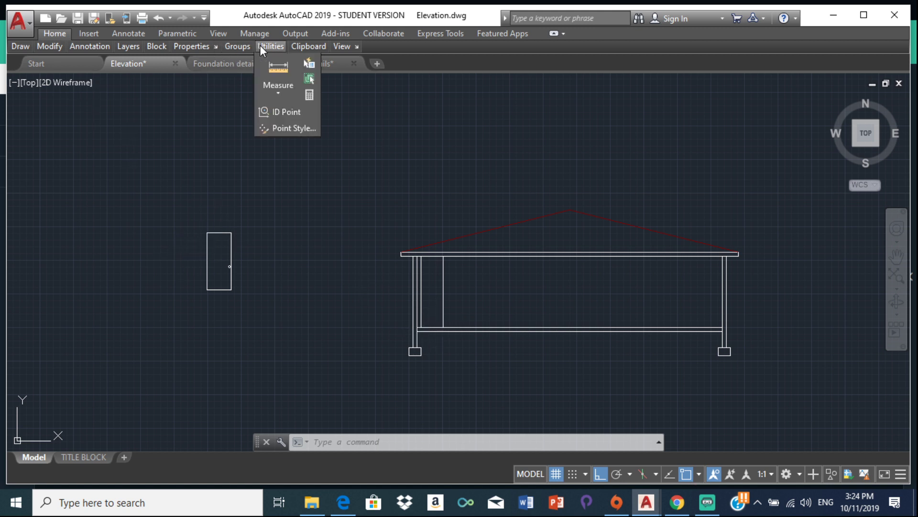
pyautogui.click(278, 90)
pyautogui.click(280, 117)
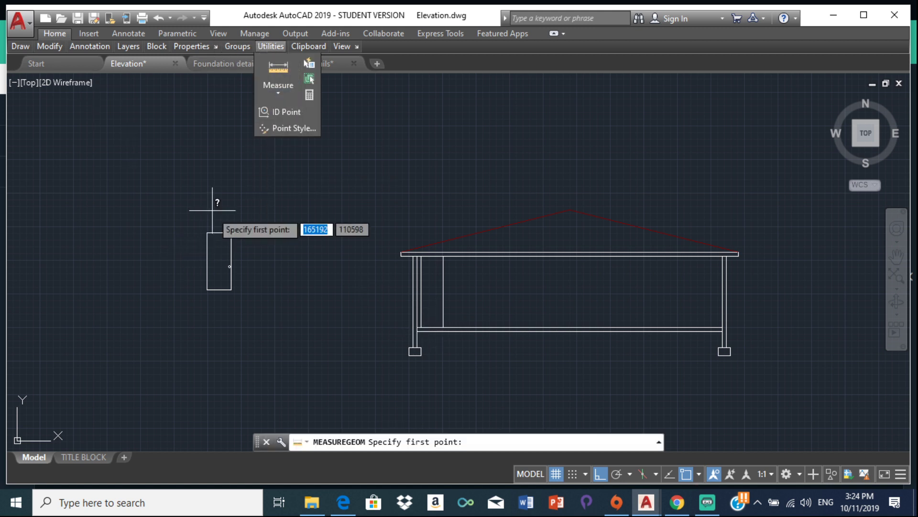
pyautogui.scroll(4, 210, 220)
pyautogui.click(207, 225)
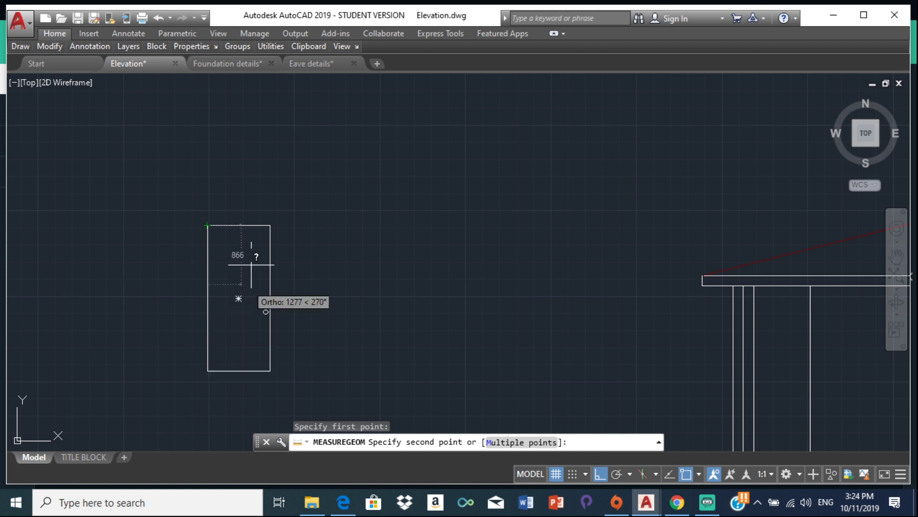
pyautogui.press('Escape')
pyautogui.scroll(-4, 471, 266)
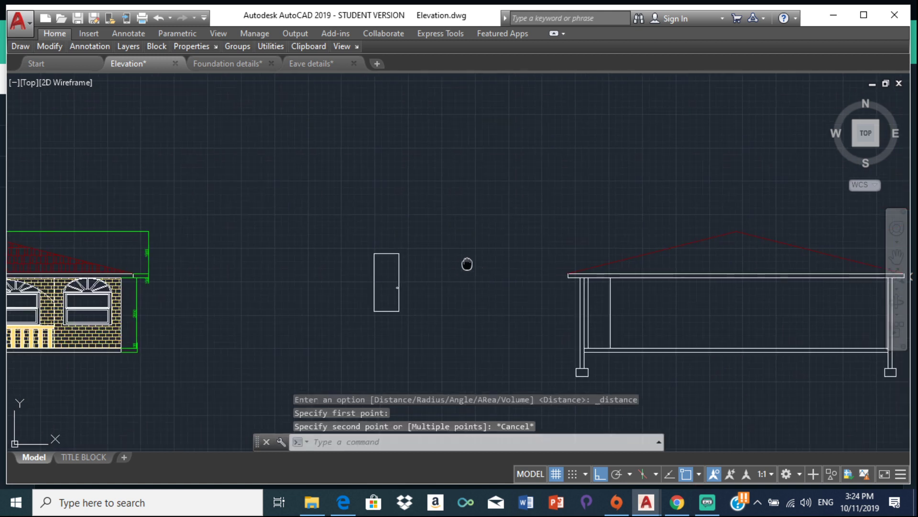
pyautogui.moveTo(479, 299); pyautogui.dragTo(283, 287, button='middle')
pyautogui.scroll(-2, 584, 319)
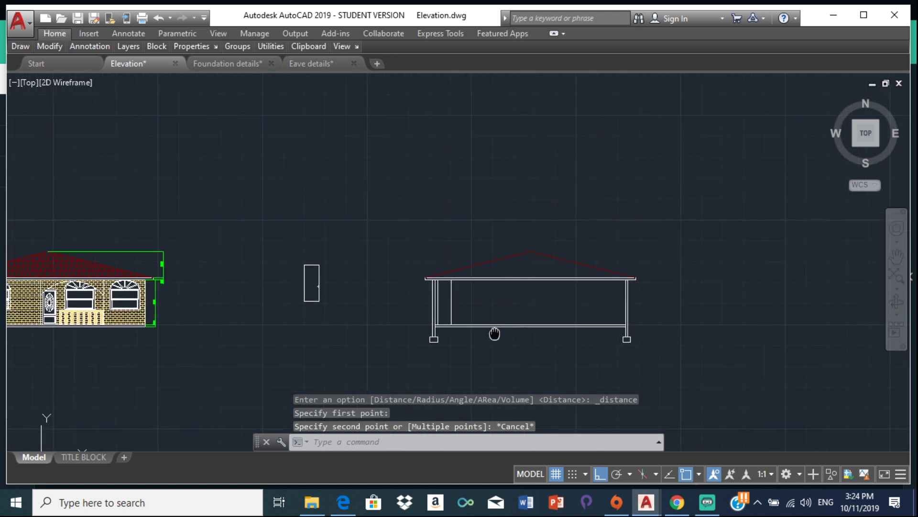
pyautogui.moveTo(492, 328); pyautogui.dragTo(420, 318, button='middle')
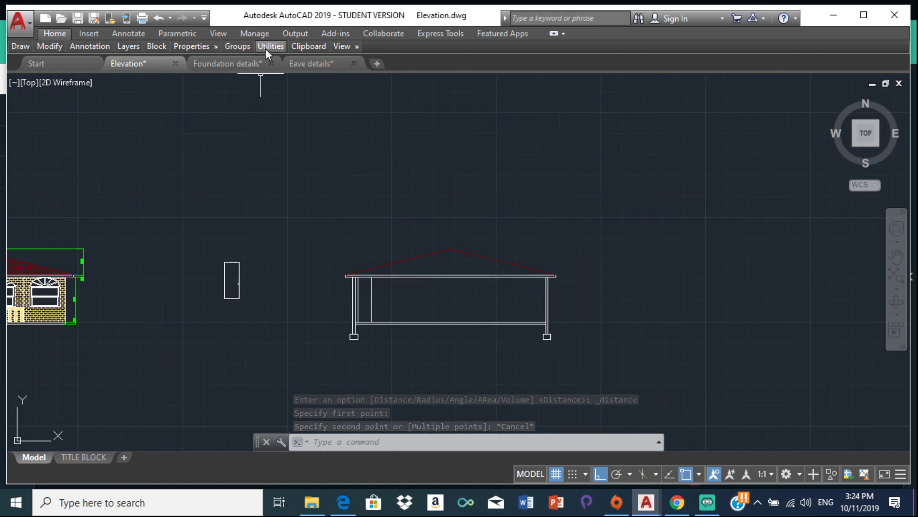
# Step: Launch QuickCalc from the Utilities panel
pyautogui.moveTo(266, 47)
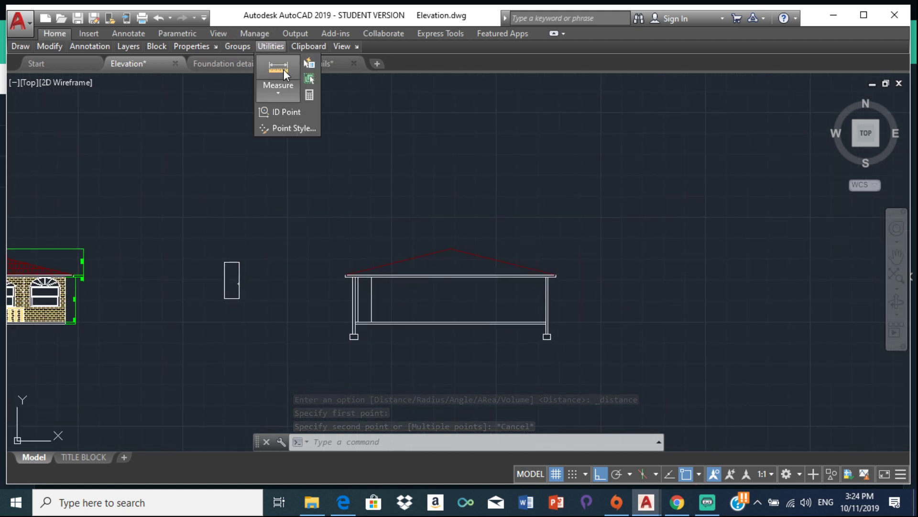
pyautogui.click(310, 95)
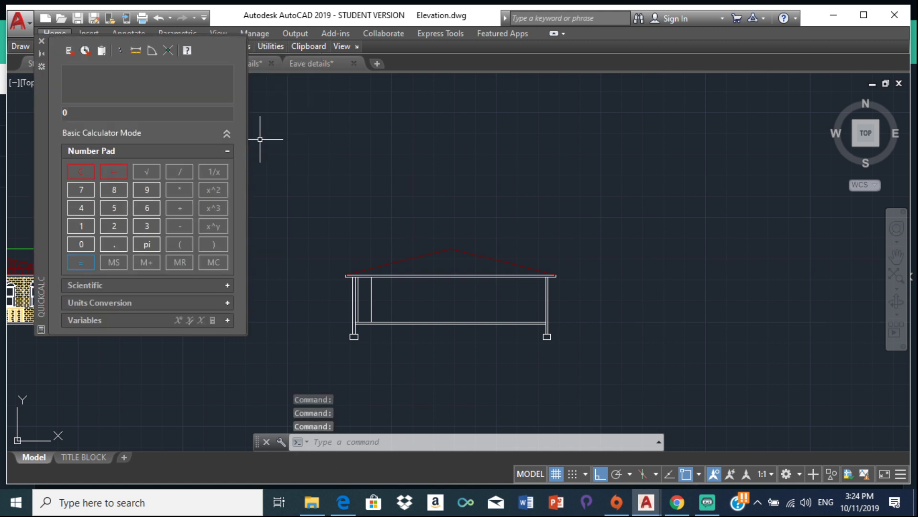
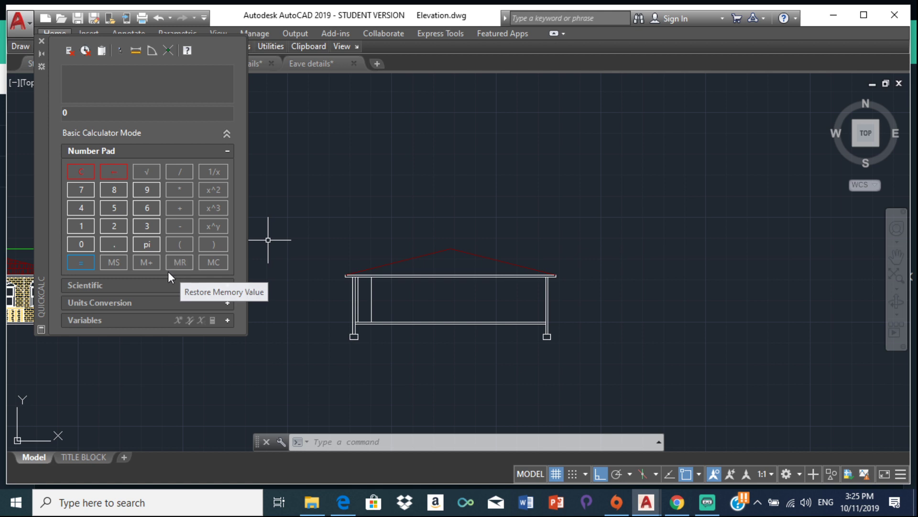
# Step: In QuickCalc, compute 826/914 = 0.903719912 and copy the result
pyautogui.click(115, 189)
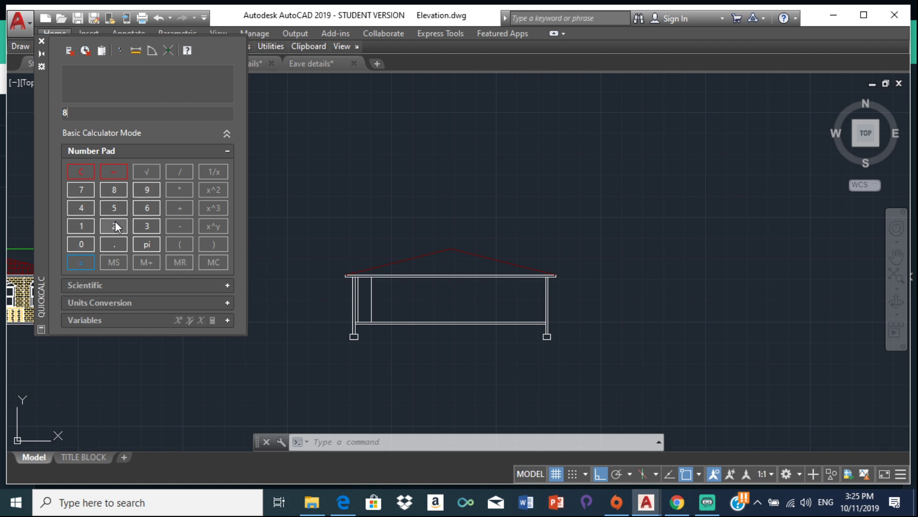
pyautogui.click(116, 225)
pyautogui.click(151, 208)
pyautogui.click(80, 226)
pyautogui.click(81, 209)
pyautogui.click(80, 261)
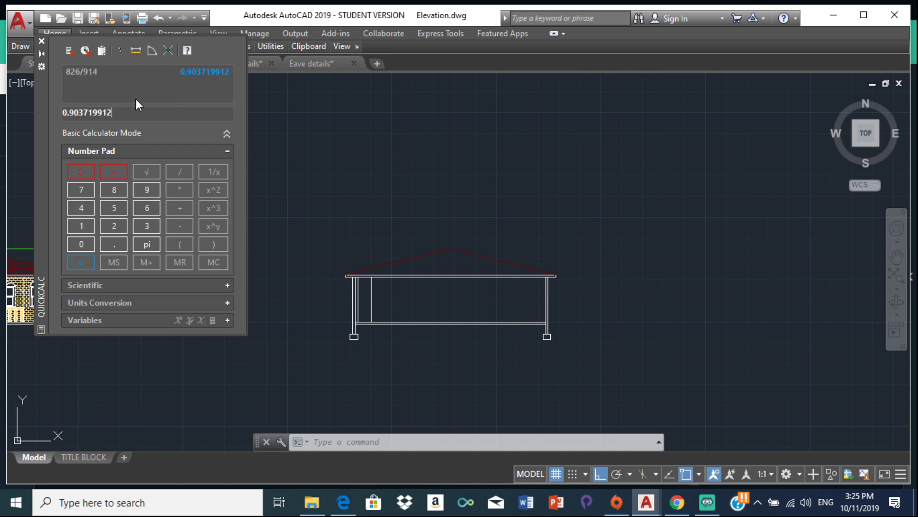
pyautogui.doubleClick(90, 112)
pyautogui.click(91, 111)
pyautogui.moveTo(128, 112); pyautogui.dragTo(51, 119)
pyautogui.rightClick(94, 112)
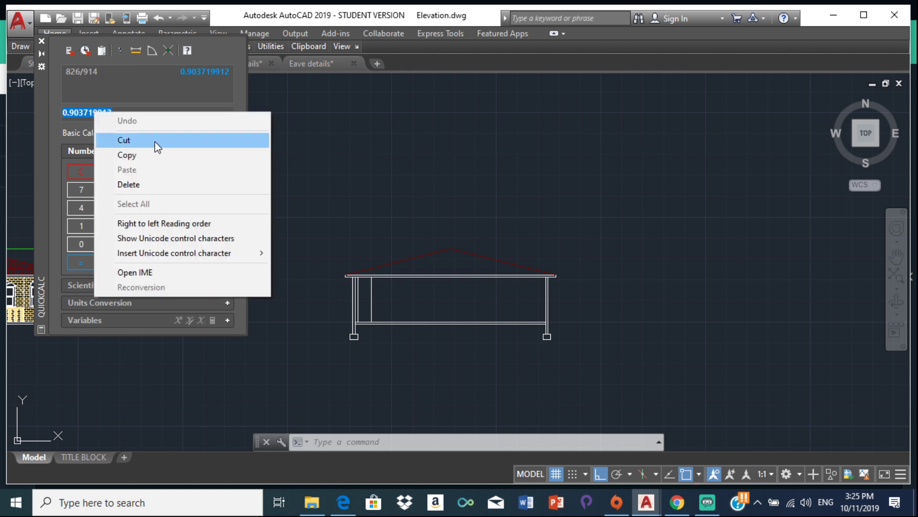
pyautogui.click(150, 155)
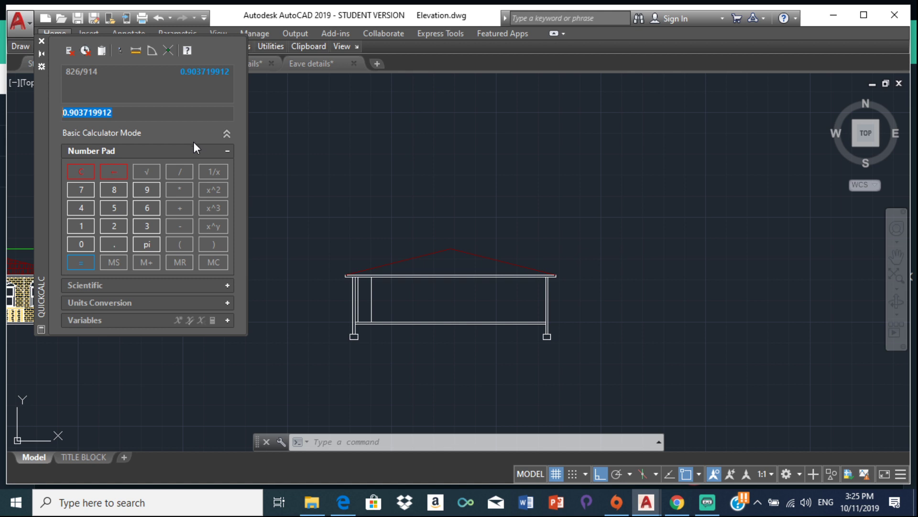
# Step: Clear the calculator, compute 2100/2134 = 0.984067479 and select that result
pyautogui.click(84, 174)
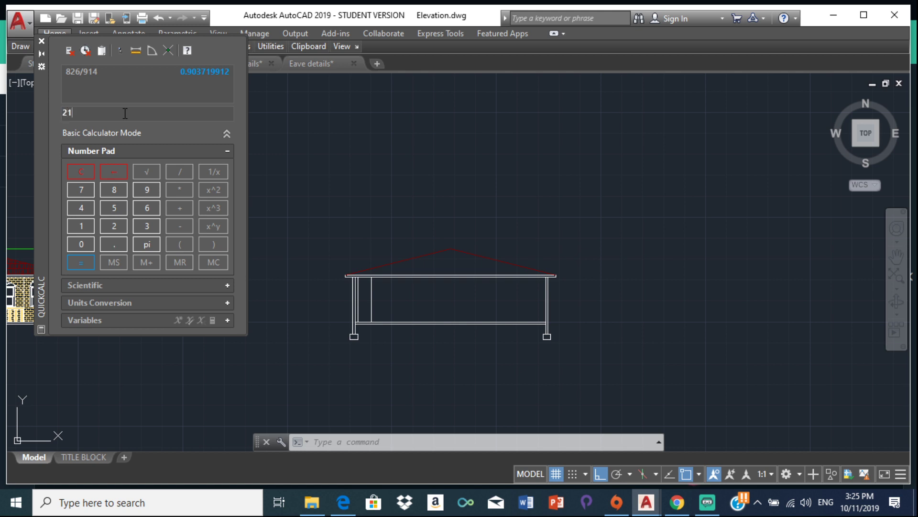
pyautogui.click(175, 170)
pyautogui.click(116, 224)
pyautogui.click(83, 223)
pyautogui.click(84, 209)
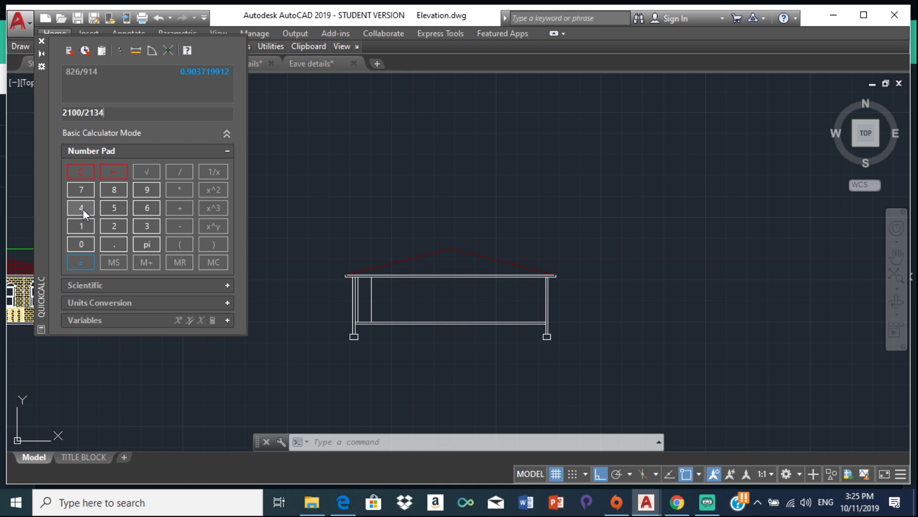
pyautogui.click(76, 262)
pyautogui.doubleClick(138, 114)
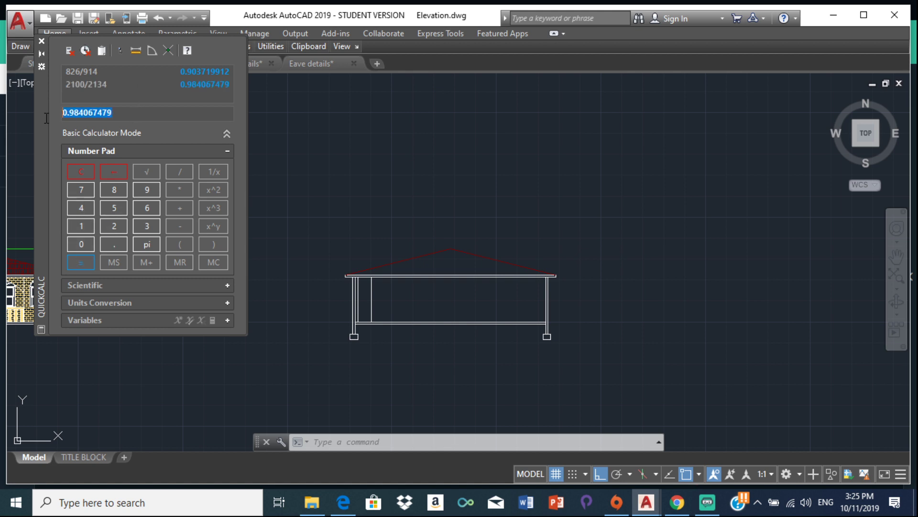
pyautogui.click(140, 112)
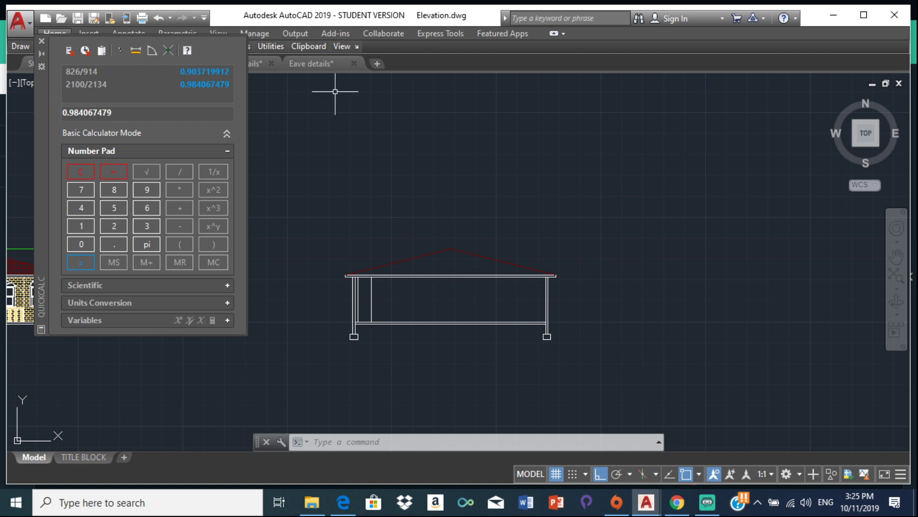
pyautogui.click(390, 125)
pyautogui.press('Escape')
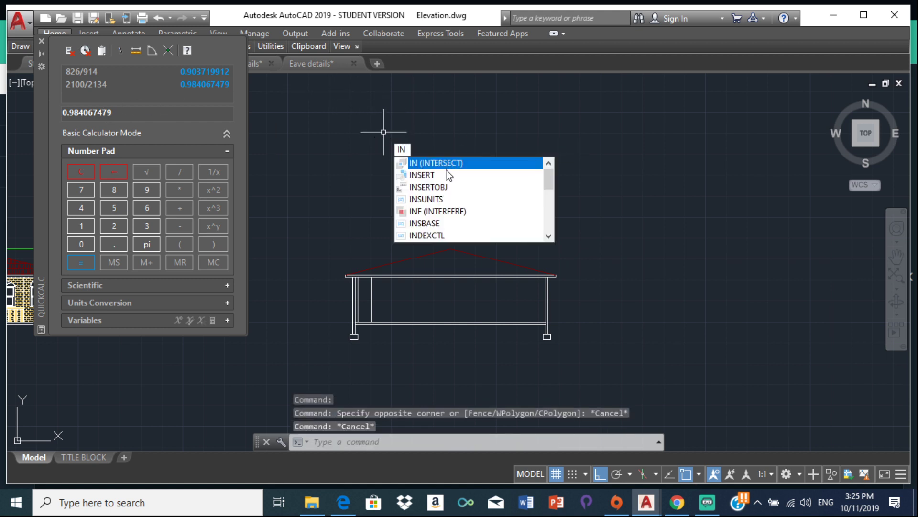
# Step: Insert the Door - Plain 36 in. block at X scale 0.903719912 and Y scale 0.984067479
pyautogui.click(449, 174)
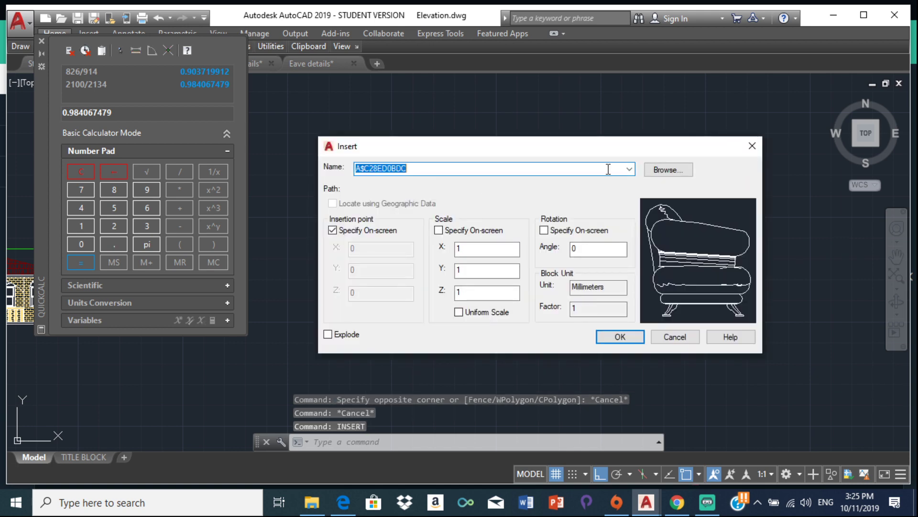
pyautogui.click(630, 169)
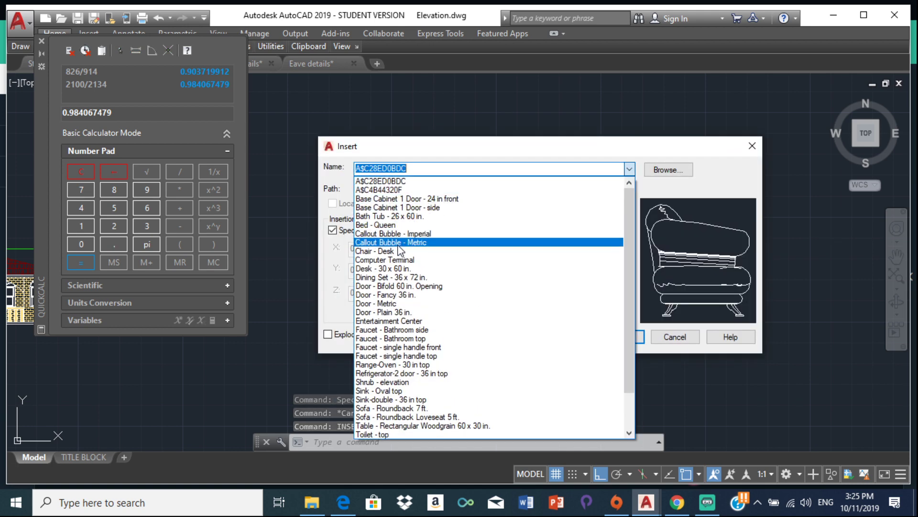
pyautogui.click(407, 312)
pyautogui.click(469, 248)
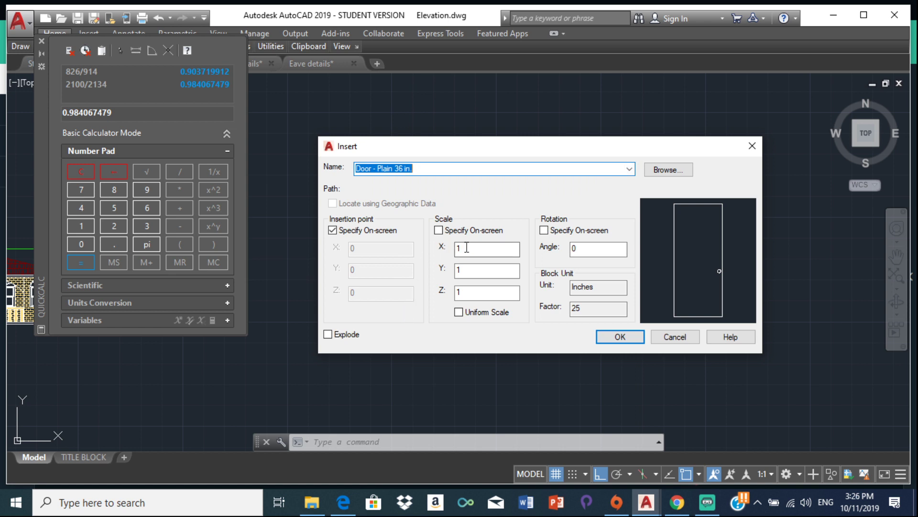
pyautogui.press('BackSpace')
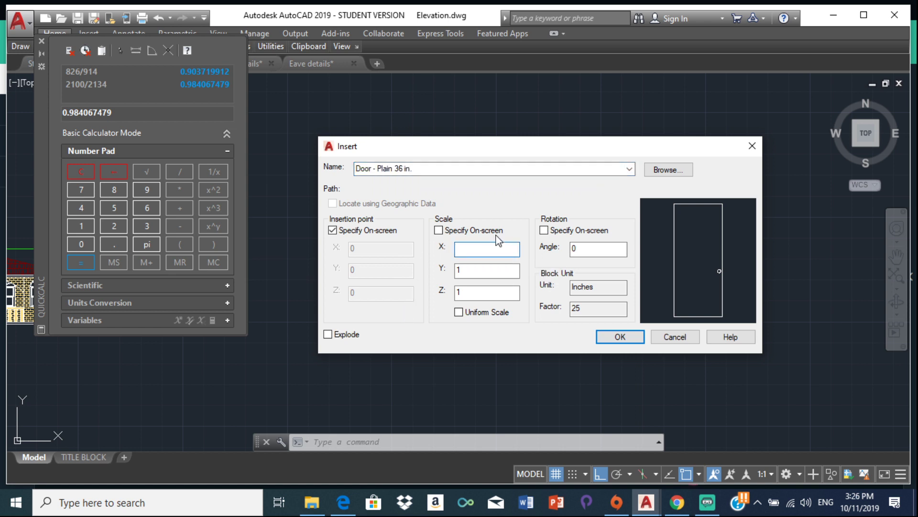
pyautogui.rightClick(497, 248)
pyautogui.click(550, 309)
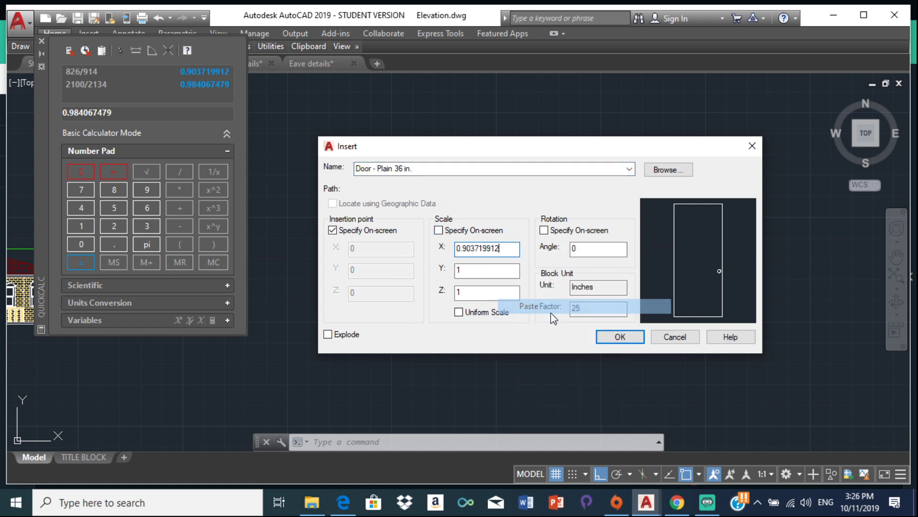
pyautogui.click(487, 272)
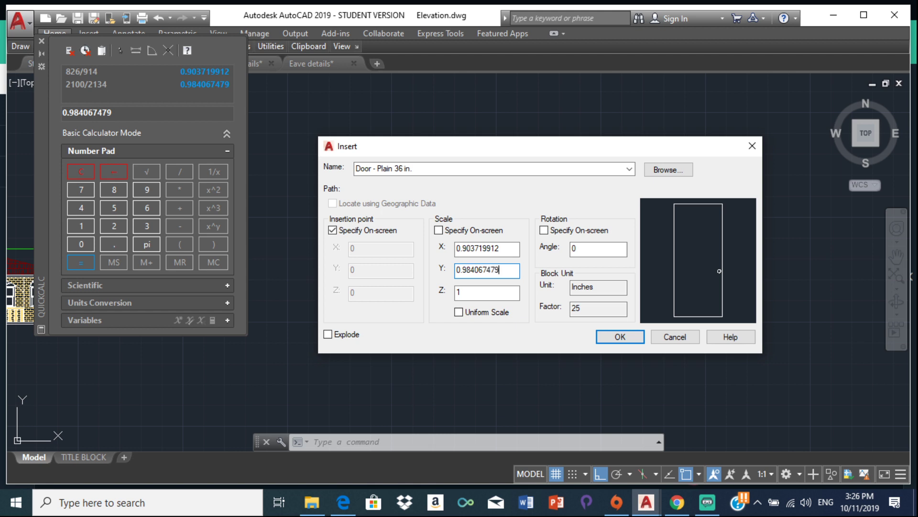
pyautogui.click(619, 337)
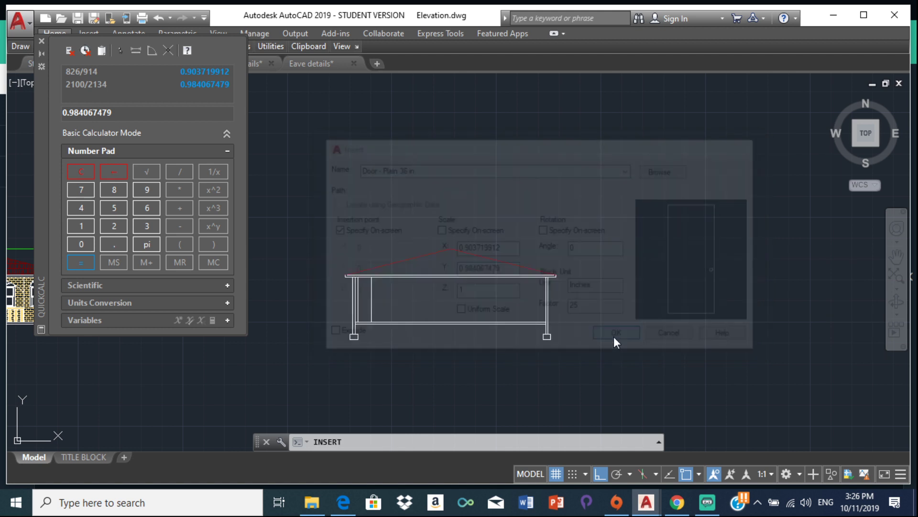
# Step: Cancel the block insertion and try trimming the vertical line beside the door, then cancel
pyautogui.scroll(3, 371, 311)
pyautogui.scroll(-3, 371, 312)
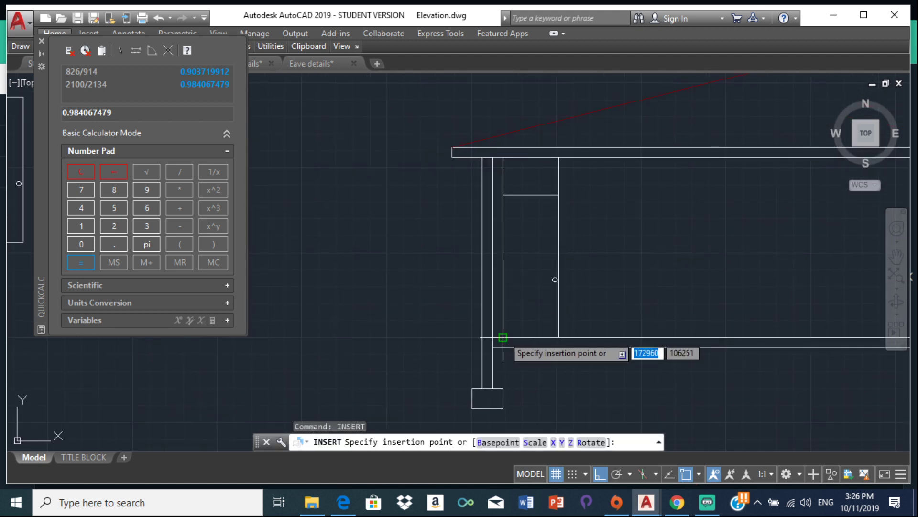
pyautogui.press('Escape')
pyautogui.scroll(-2, 508, 229)
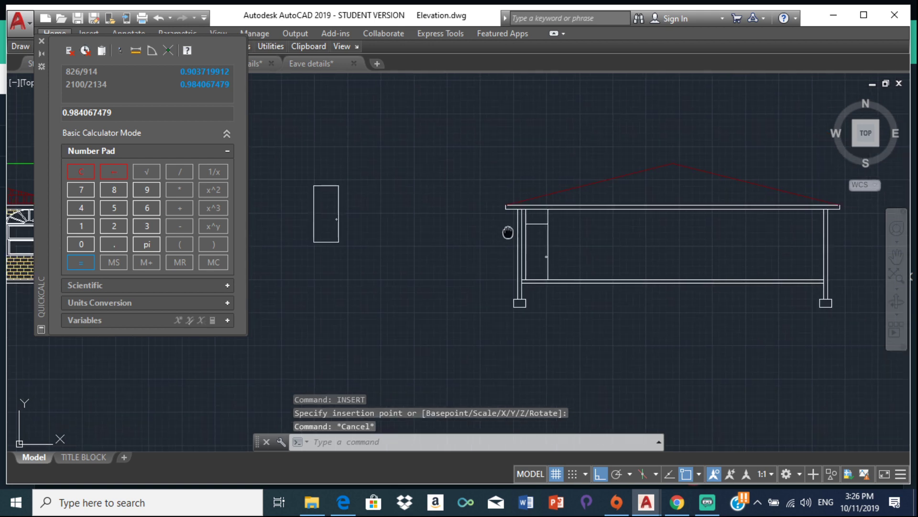
pyautogui.scroll(4, 543, 246)
pyautogui.write('tr')
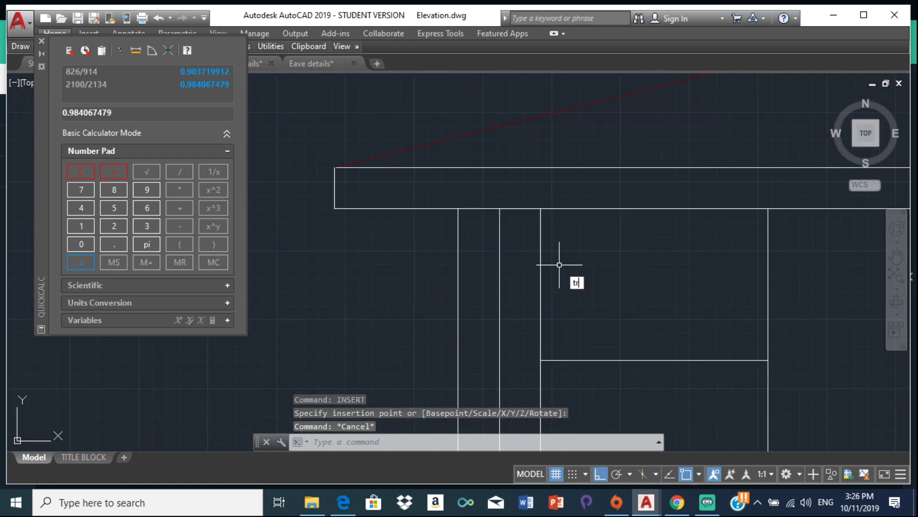
pyautogui.press('Return')
pyautogui.press('Return')
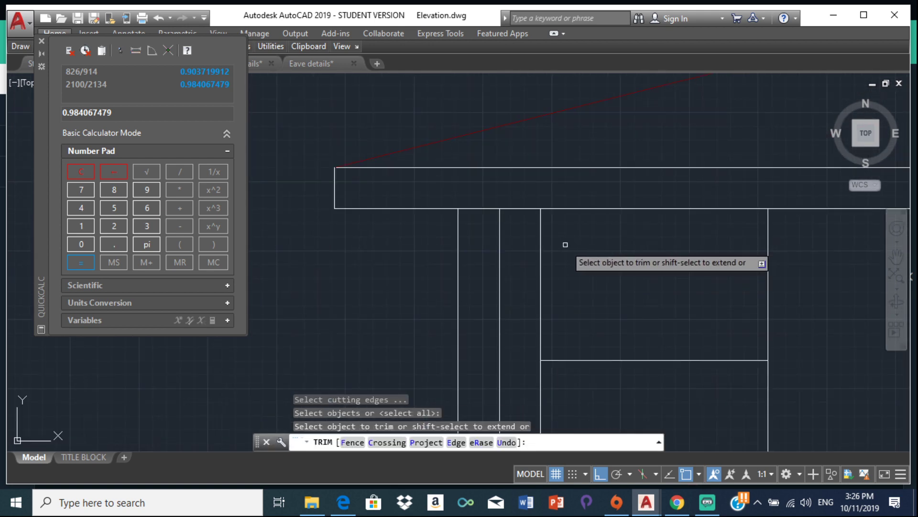
pyautogui.click(541, 243)
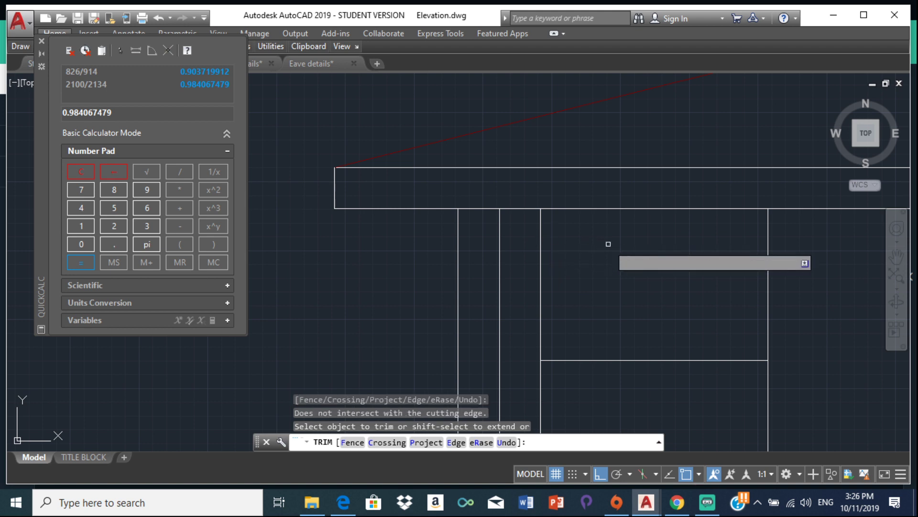
pyautogui.press('Escape')
pyautogui.write('tr')
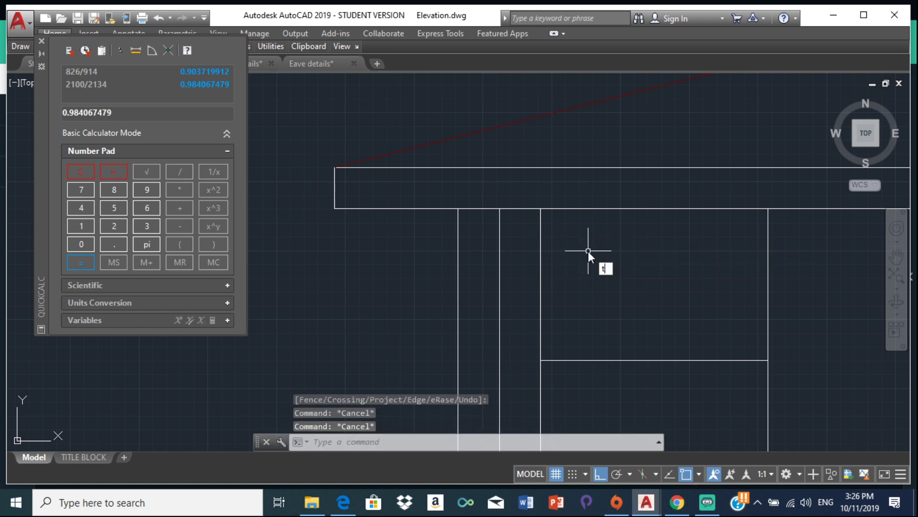
pyautogui.press('Return')
pyautogui.press('Return')
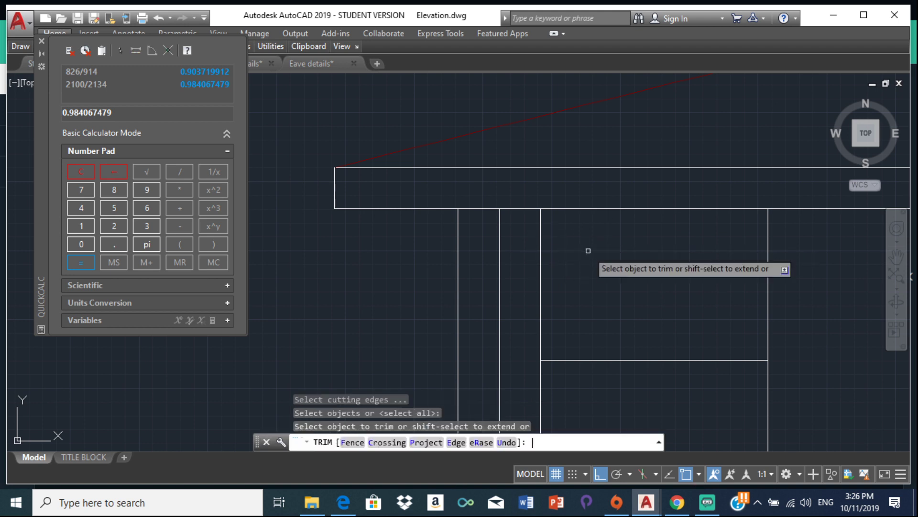
pyautogui.click(541, 261)
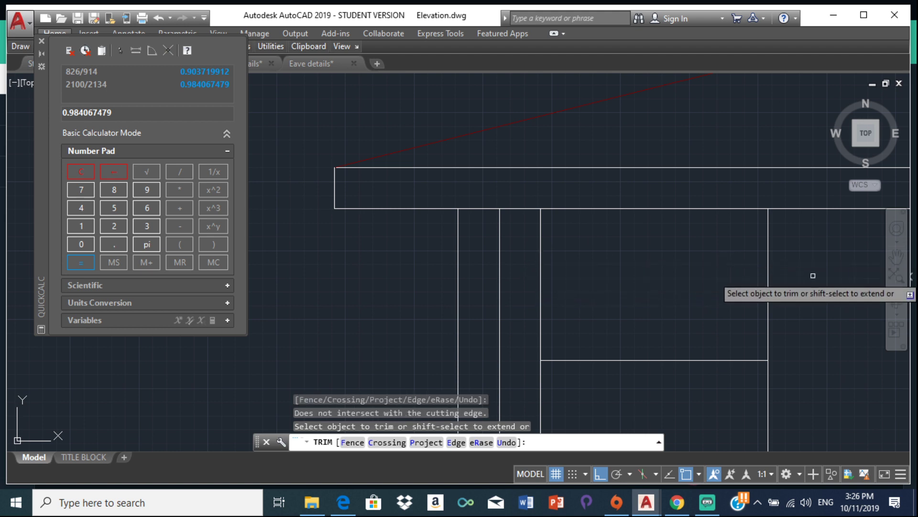
pyautogui.press('Escape')
# Step: Erase the two vertical lines hanging below the eave and pan to the door
pyautogui.click(767, 268)
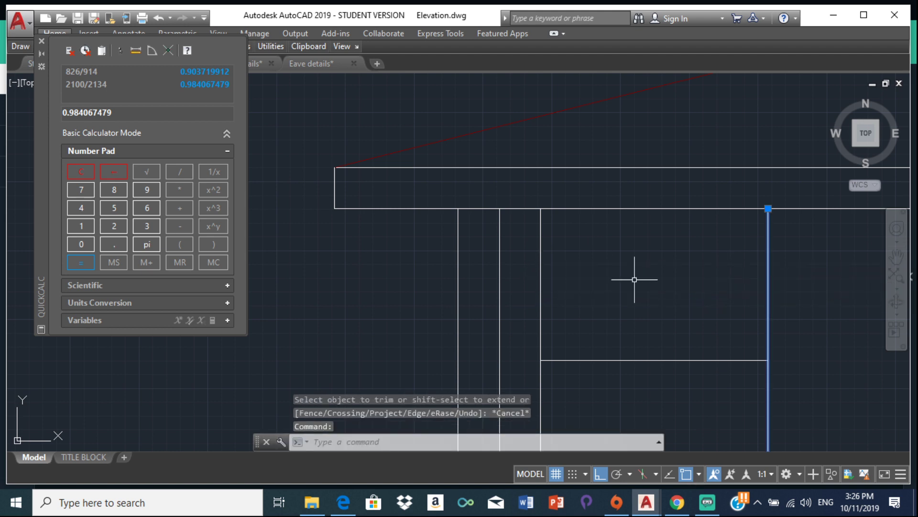
pyautogui.click(541, 261)
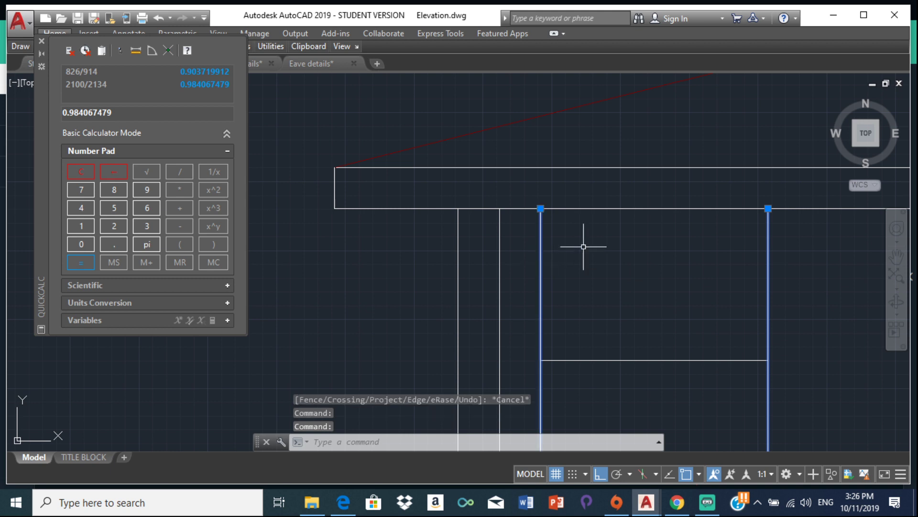
pyautogui.press('Delete')
pyautogui.scroll(-5, 583, 247)
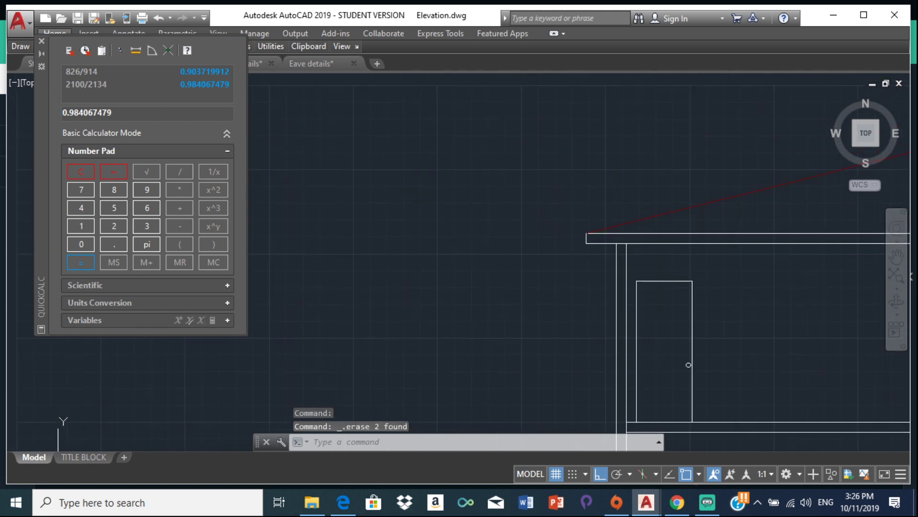
pyautogui.moveTo(728, 324); pyautogui.dragTo(706, 249, button='middle')
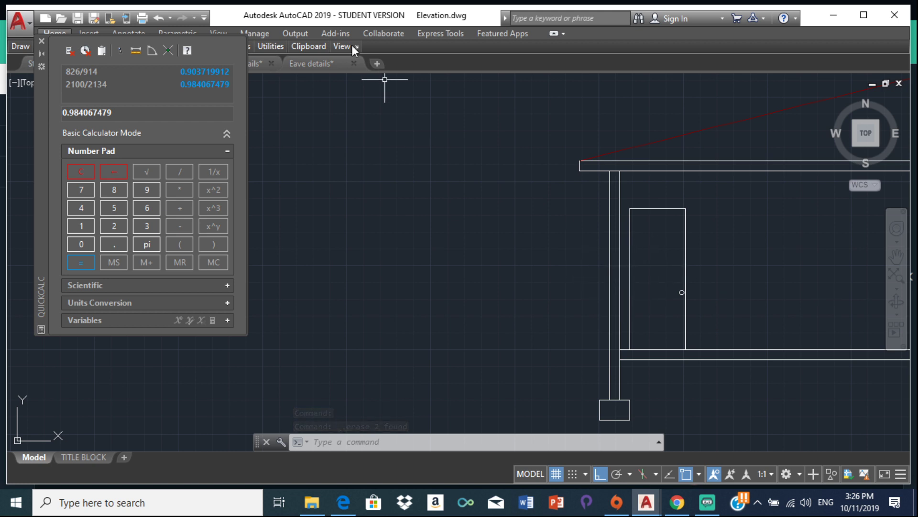
# Step: Close QuickCalc and zoom around the floor plan's living and dining rooms
pyautogui.click(45, 39)
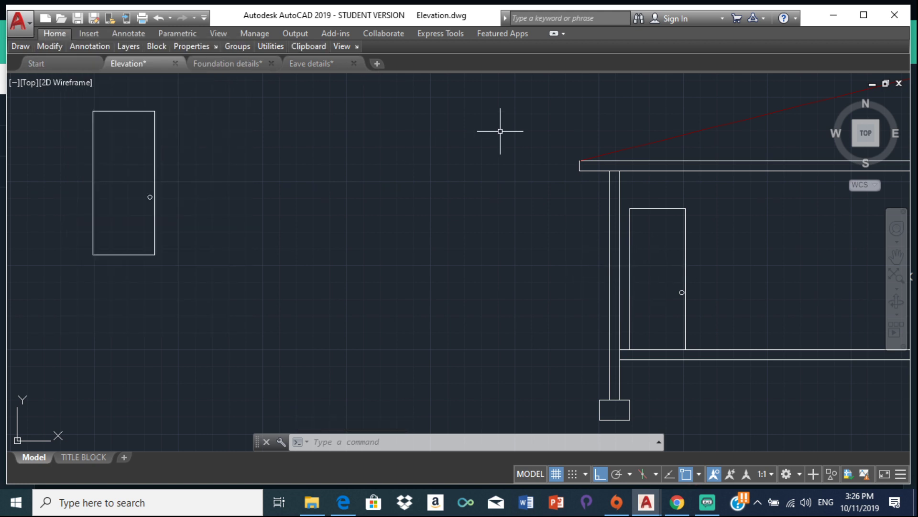
pyautogui.scroll(-3, 454, 249)
pyautogui.scroll(3, 231, 170)
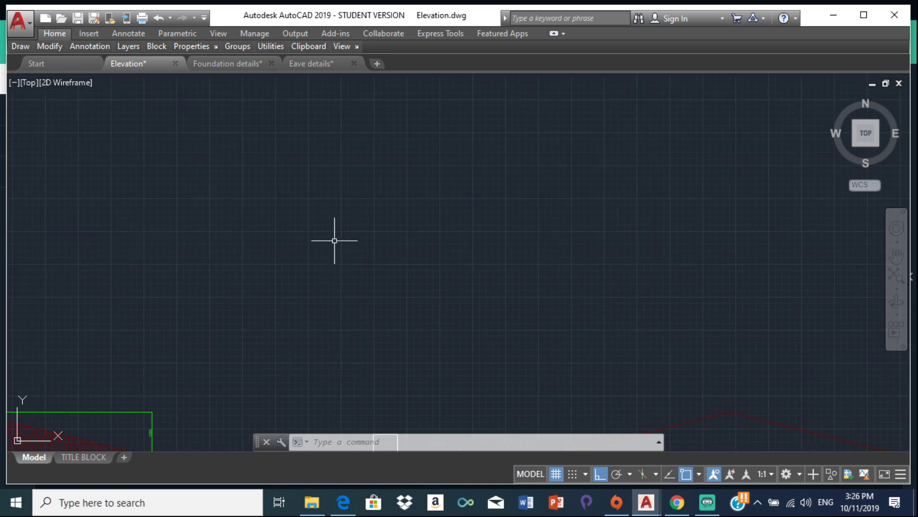
pyautogui.scroll(-3, 334, 240)
pyautogui.scroll(4, 275, 191)
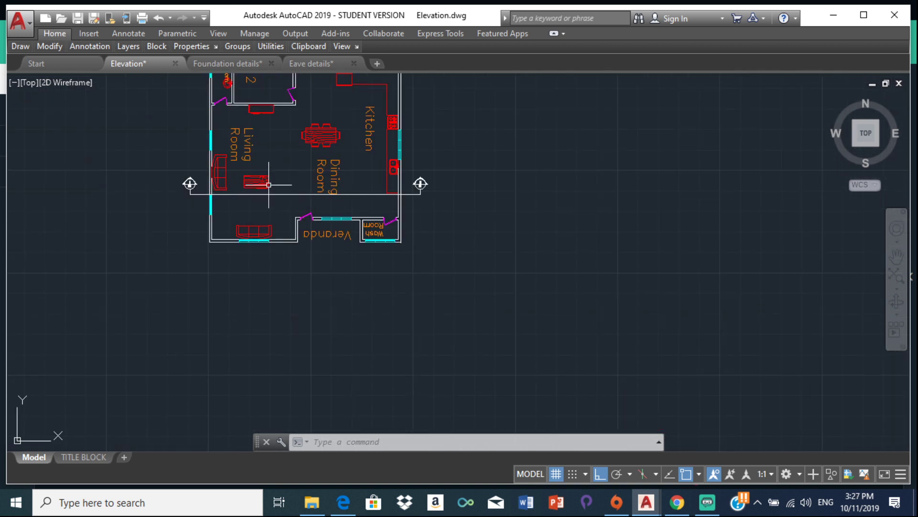
pyautogui.scroll(2, 261, 189)
pyautogui.scroll(-2, 348, 132)
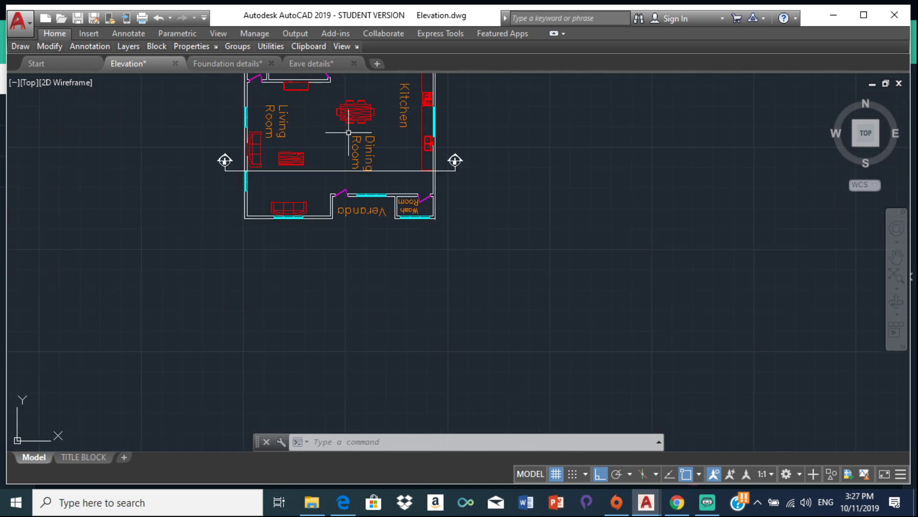
pyautogui.scroll(2, 307, 139)
pyautogui.scroll(-2, 336, 139)
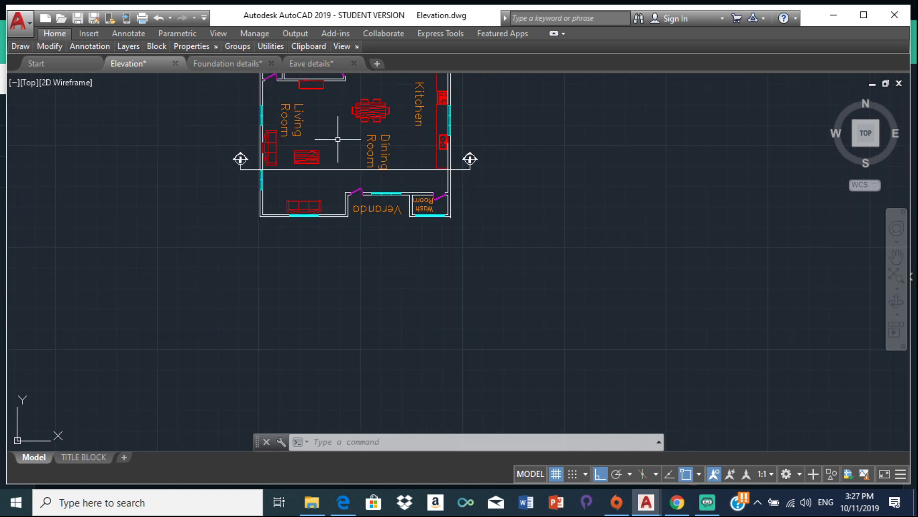
pyautogui.scroll(3, 314, 168)
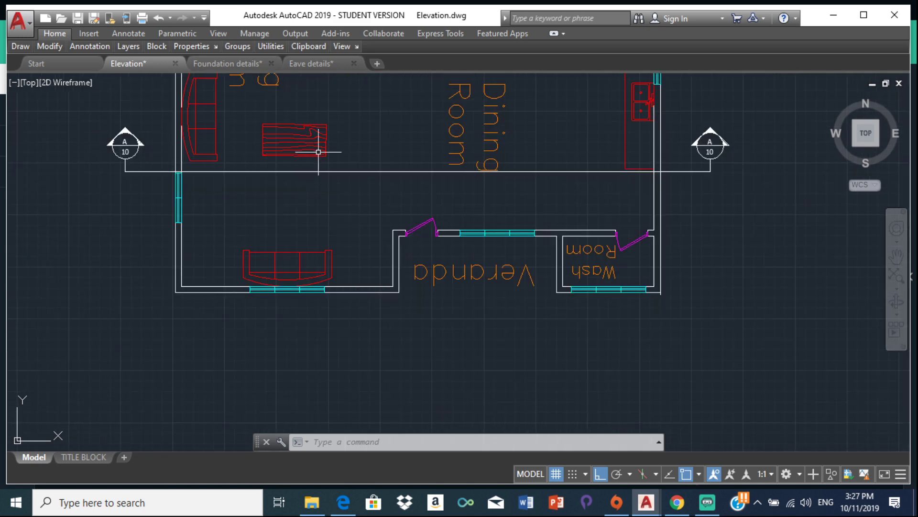
pyautogui.scroll(-3, 323, 202)
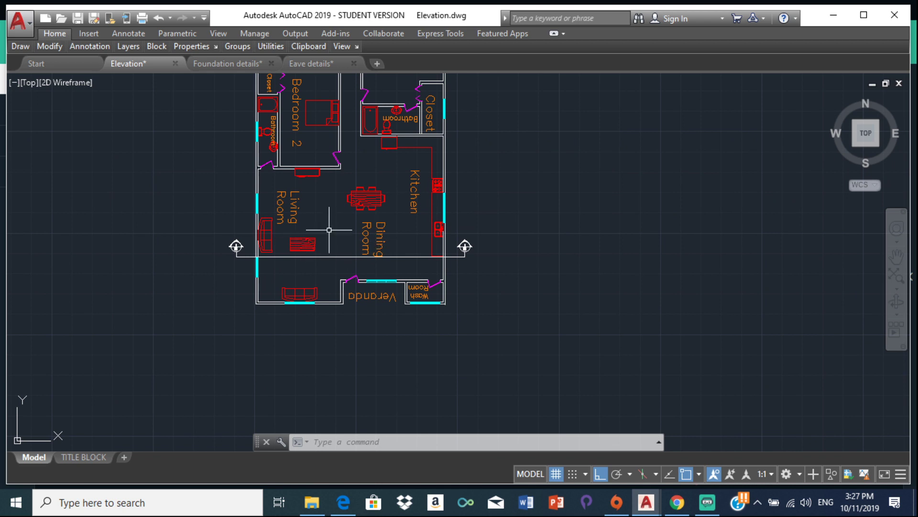
# Step: Switch to the Start page listing recent documents
pyautogui.scroll(2, 311, 251)
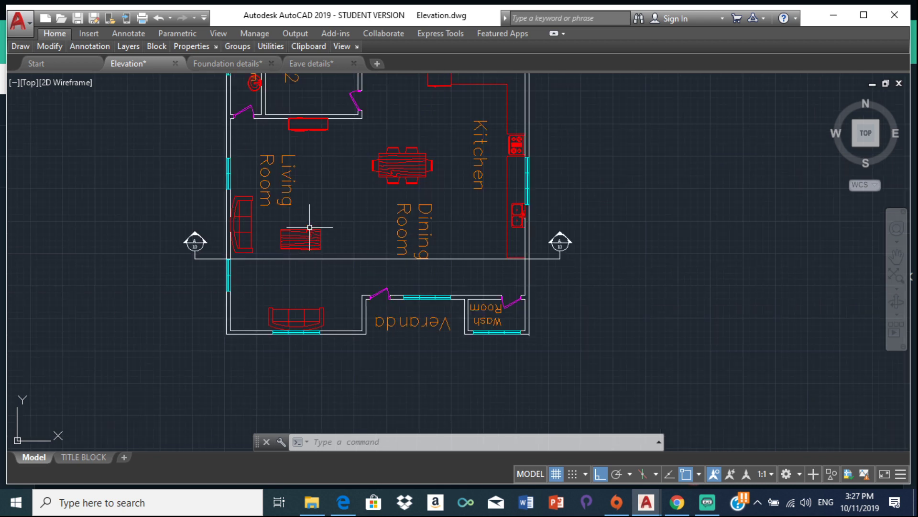
pyautogui.scroll(4, 306, 210)
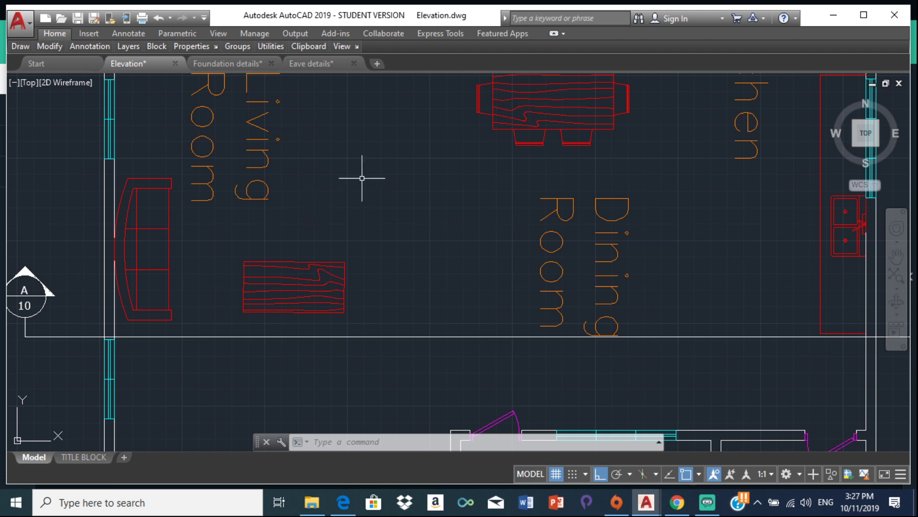
pyautogui.scroll(-4, 362, 178)
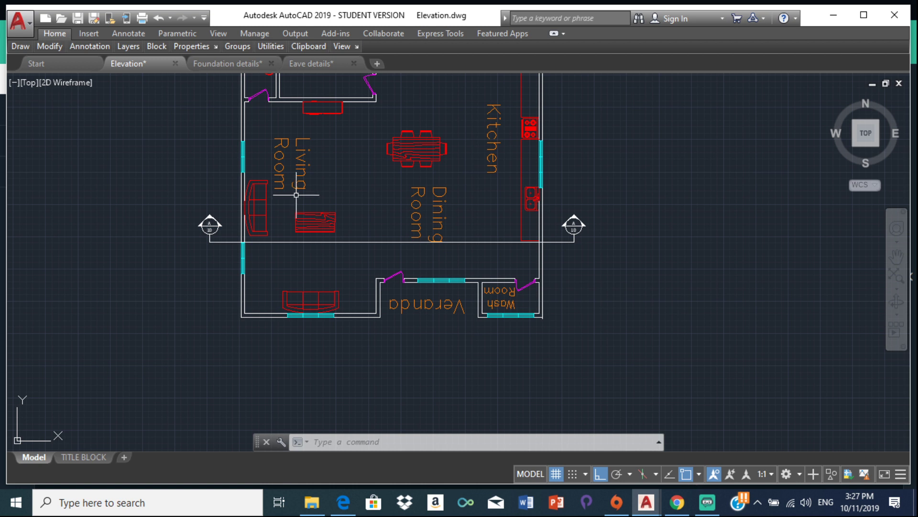
pyautogui.scroll(2, 328, 226)
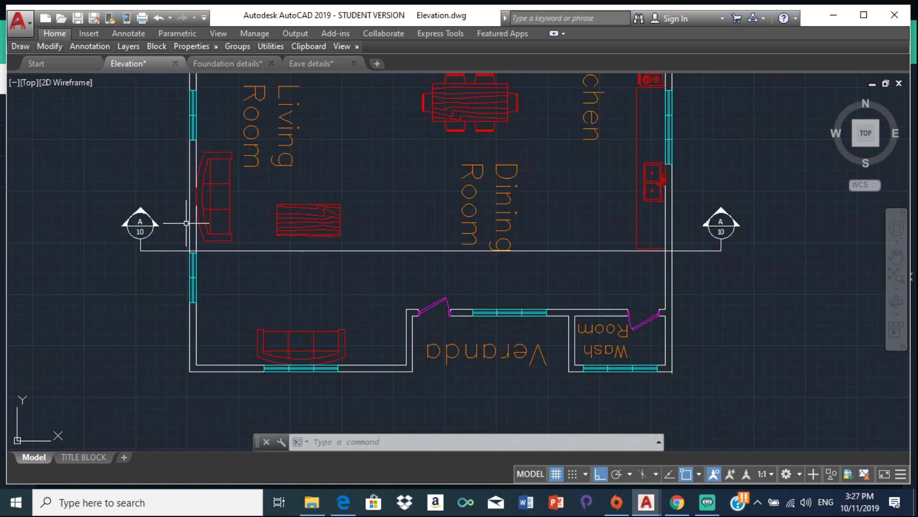
pyautogui.click(78, 75)
pyautogui.click(78, 60)
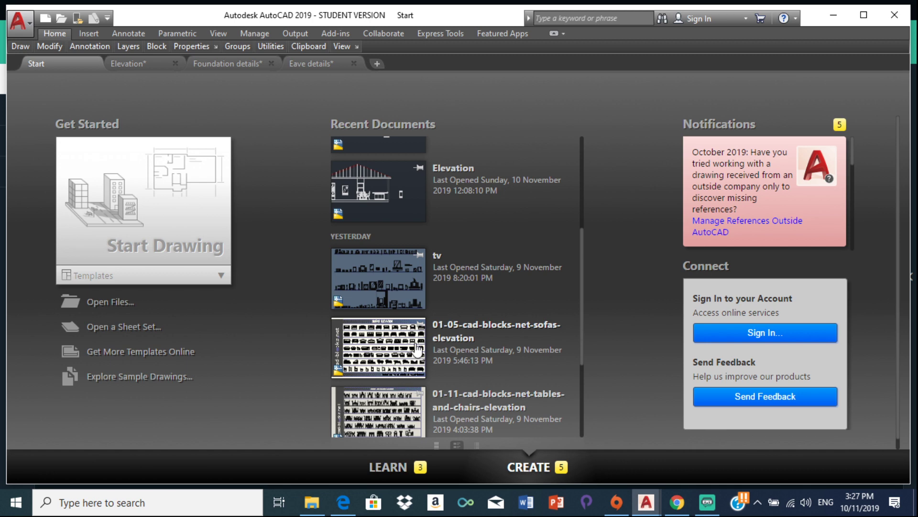
# Step: Open 01-05-cad-blocks-net-sofas-elevation read-only from the recent documents
pyautogui.click(401, 343)
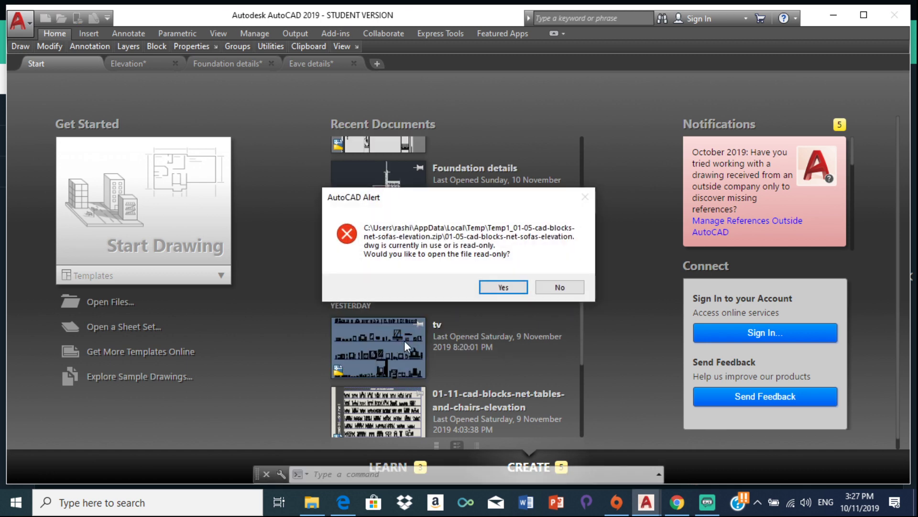
pyautogui.click(498, 287)
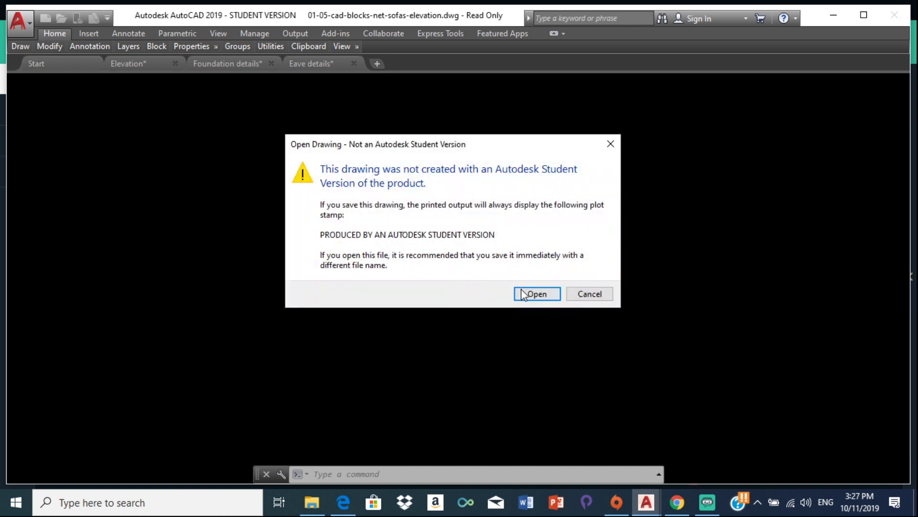
pyautogui.click(535, 292)
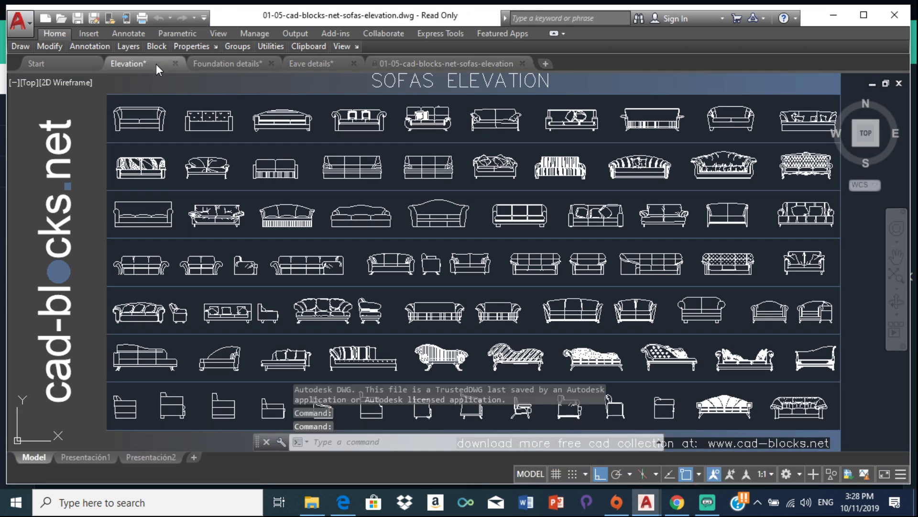
pyautogui.click(156, 64)
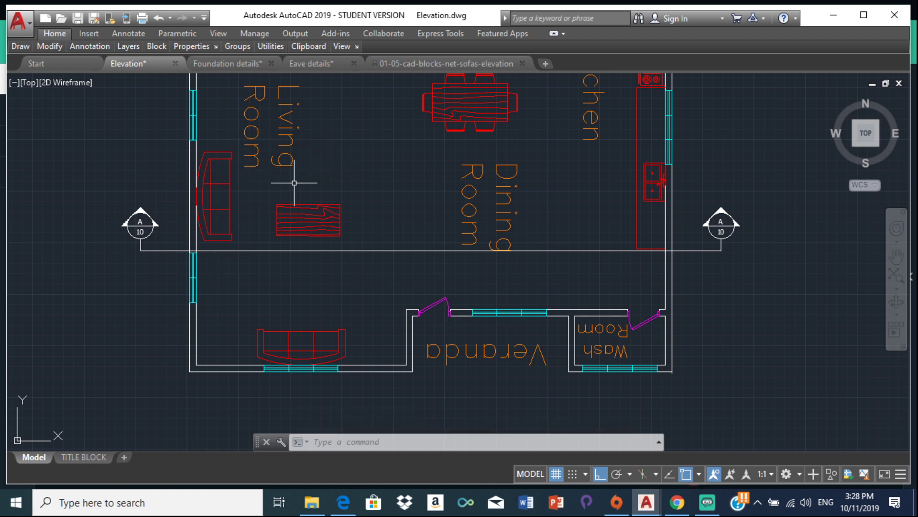
pyautogui.click(396, 62)
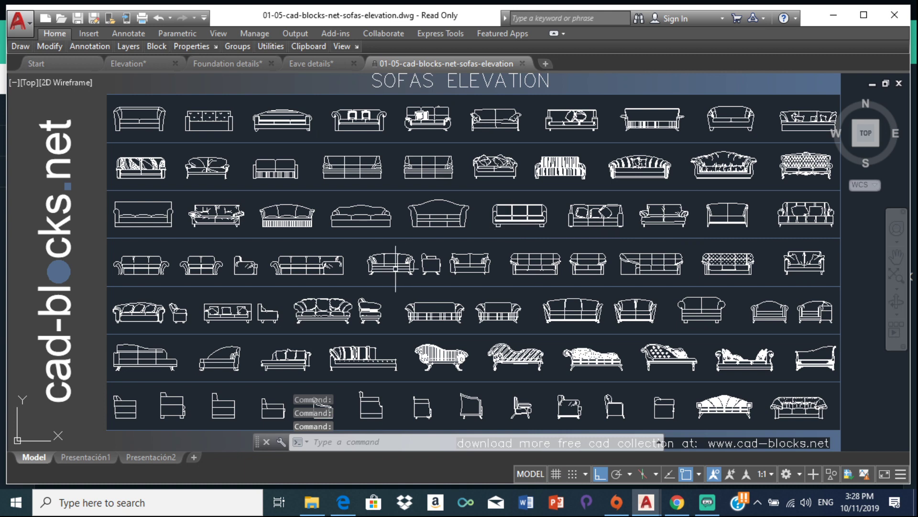
# Step: Window-select the side-view armchair block in the sofas drawing
pyautogui.scroll(-2, 297, 302)
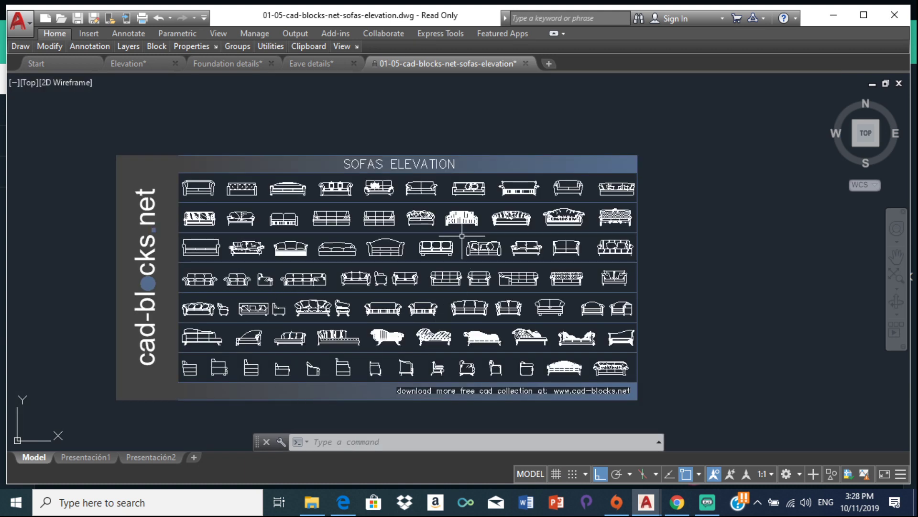
pyautogui.scroll(2, 366, 247)
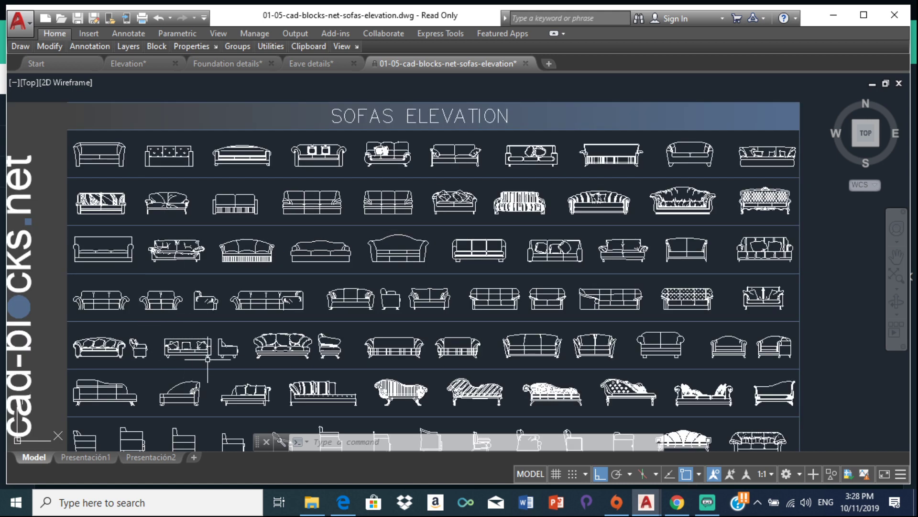
pyautogui.scroll(-2, 445, 321)
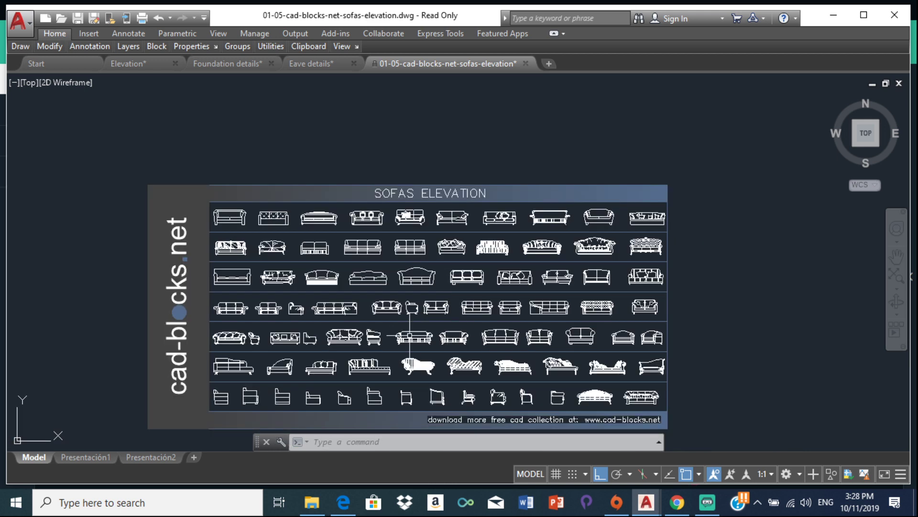
pyautogui.moveTo(451, 354); pyautogui.dragTo(451, 287, button='middle')
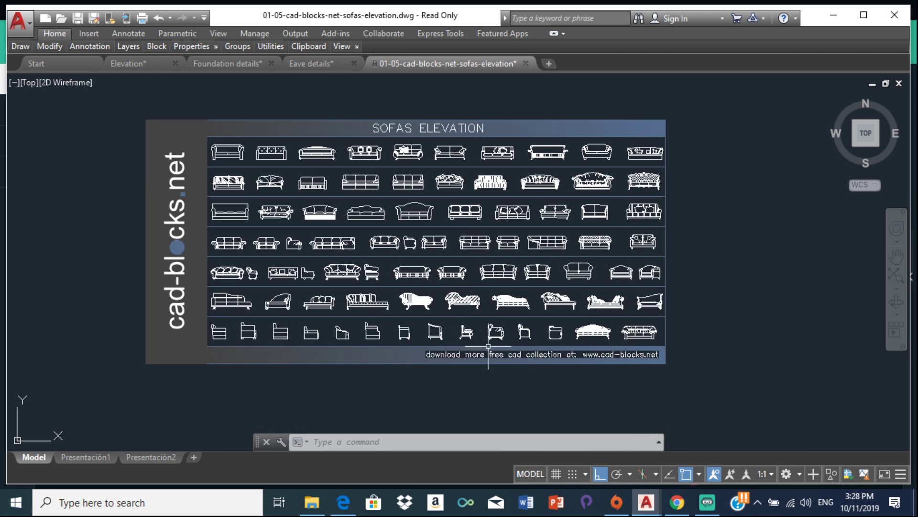
pyautogui.scroll(2, 466, 333)
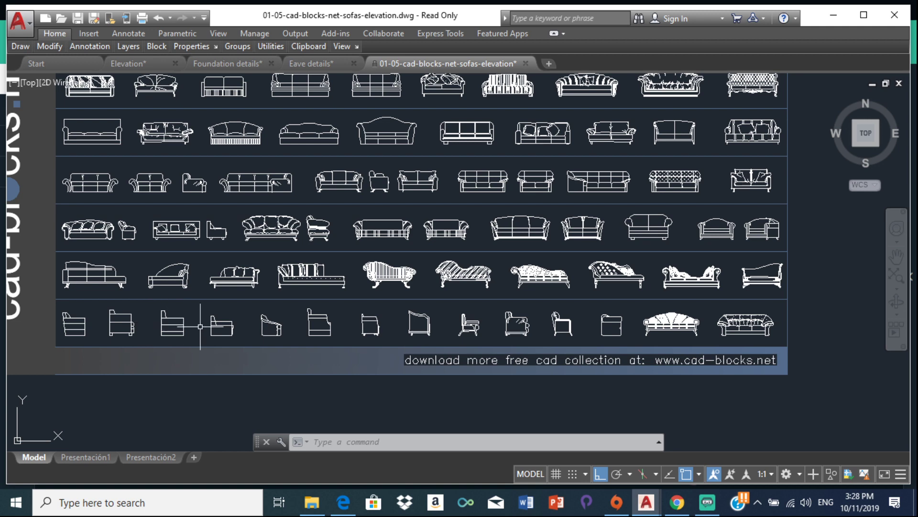
pyautogui.scroll(8, 267, 323)
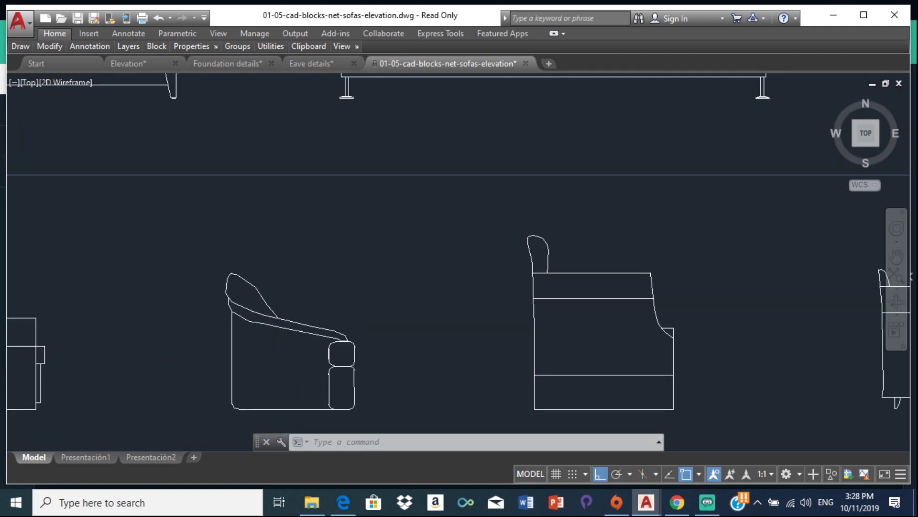
pyautogui.scroll(-6, 398, 306)
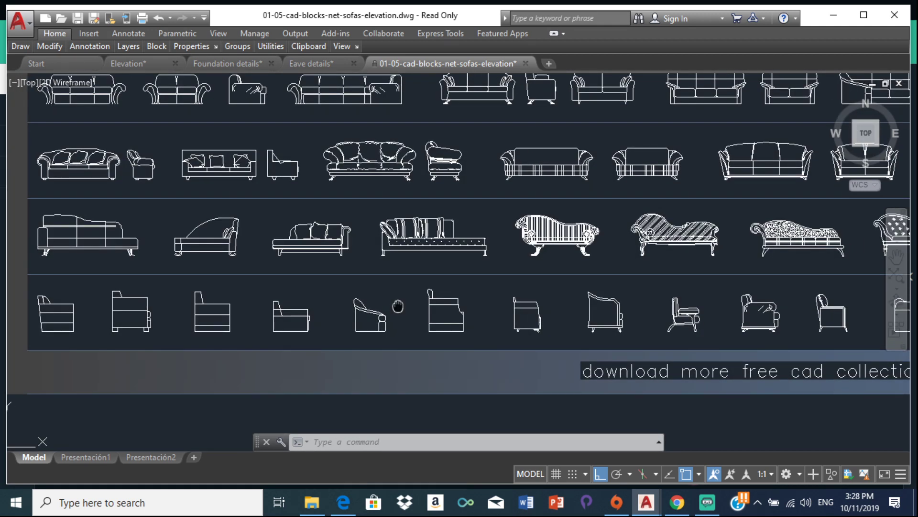
pyautogui.moveTo(398, 306); pyautogui.dragTo(341, 322, button='middle')
pyautogui.click(385, 175)
pyautogui.scroll(6, 384, 165)
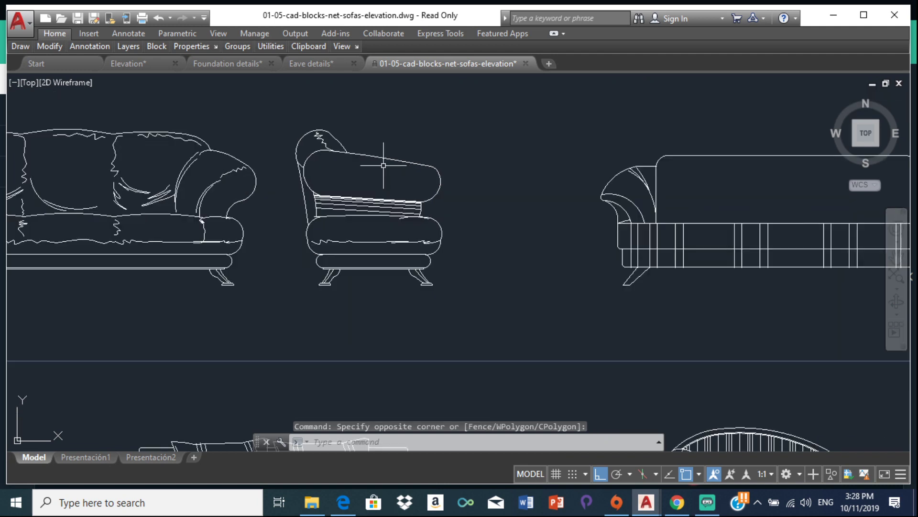
pyautogui.click(329, 145)
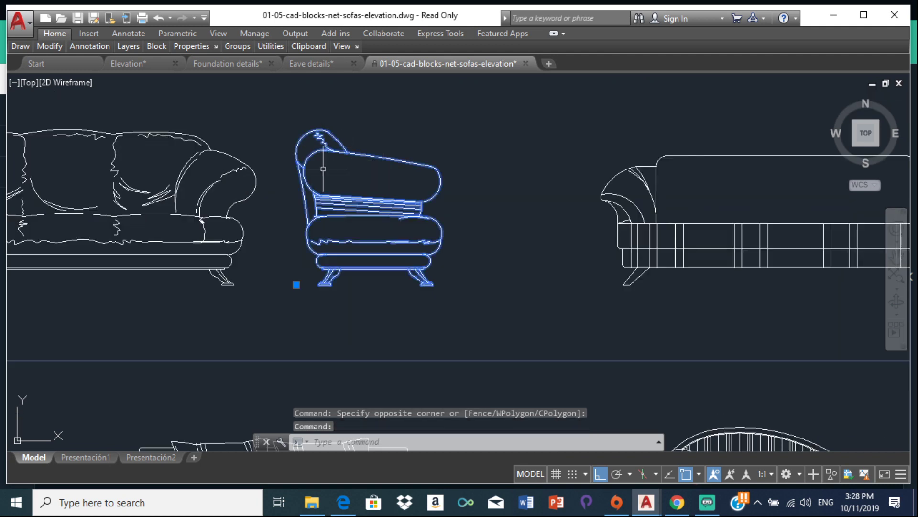
# Step: Copy the armchair to the clipboard and return to the Elevation drawing
pyautogui.rightClick(318, 139)
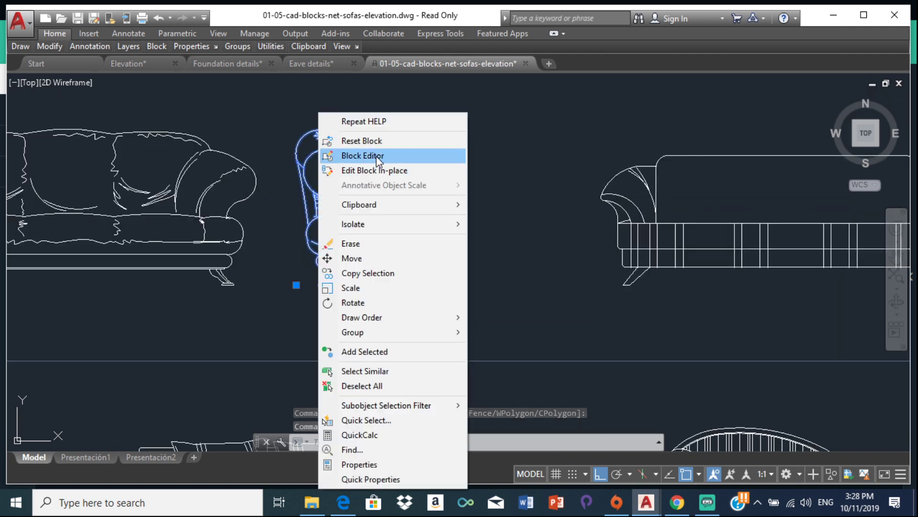
pyautogui.moveTo(375, 204)
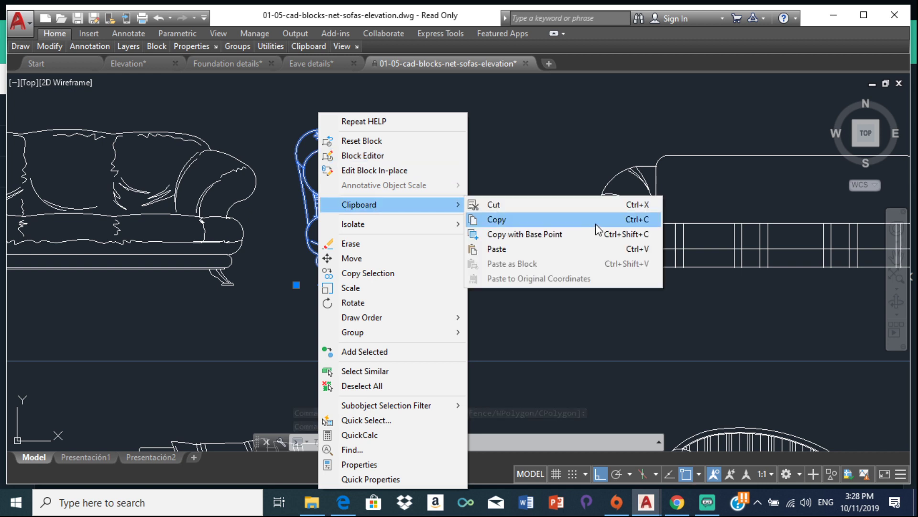
pyautogui.click(523, 223)
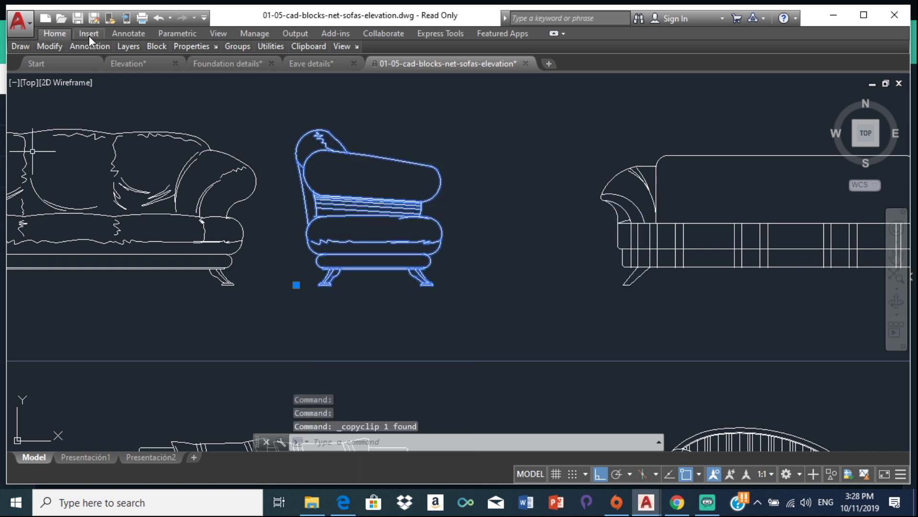
pyautogui.click(121, 62)
# Step: Paste the armchair from the clipboard just below the floor line, right of the left wall
pyautogui.scroll(-5, 224, 248)
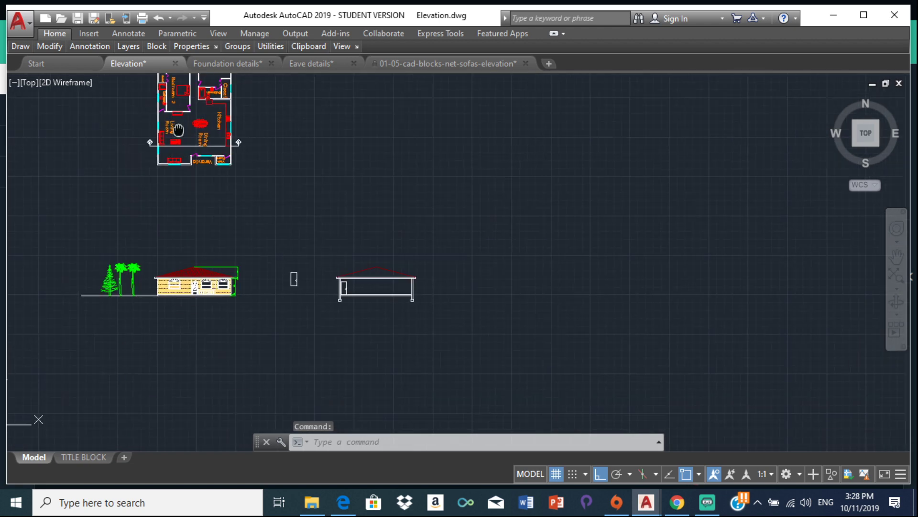
pyautogui.scroll(5, 211, 254)
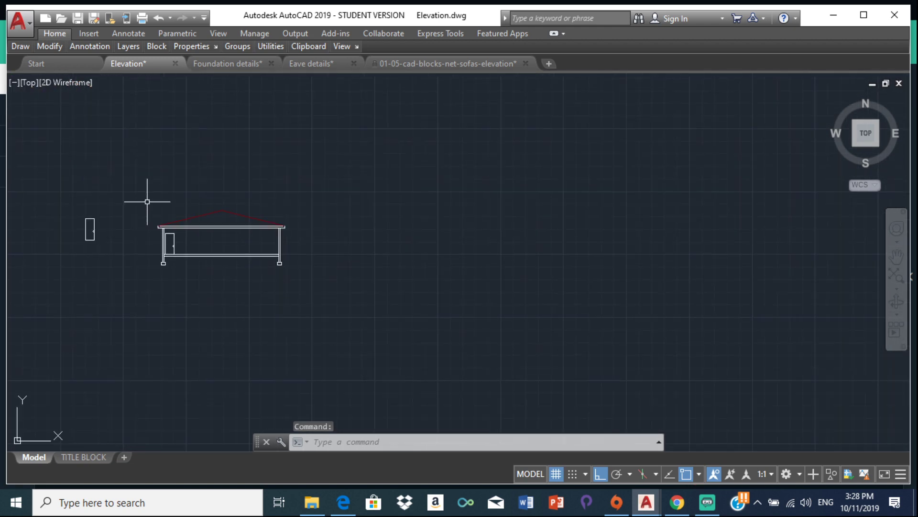
pyautogui.rightClick(156, 267)
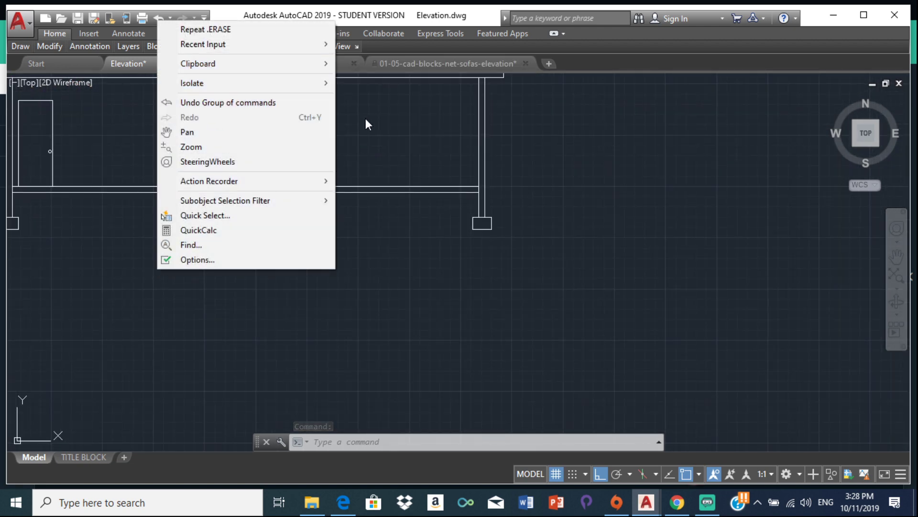
pyautogui.moveTo(259, 67)
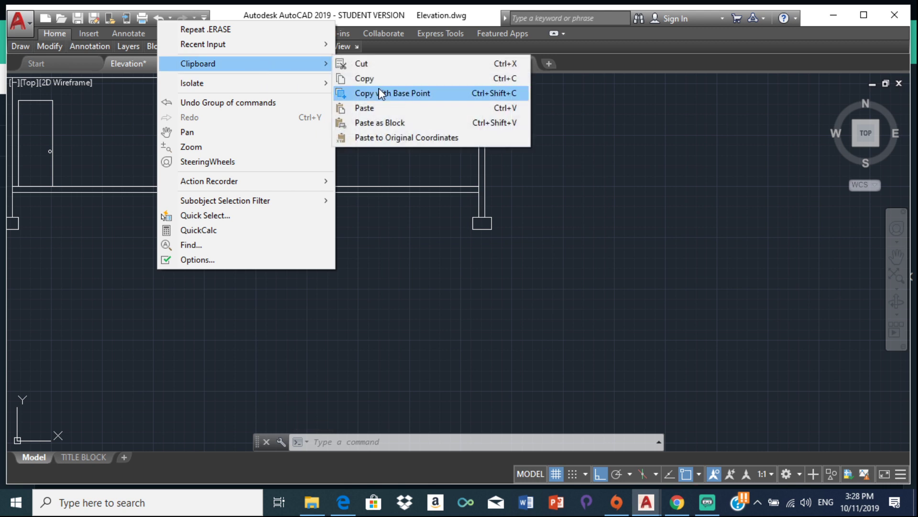
pyautogui.click(372, 109)
pyautogui.moveTo(143, 287); pyautogui.dragTo(268, 314, button='middle')
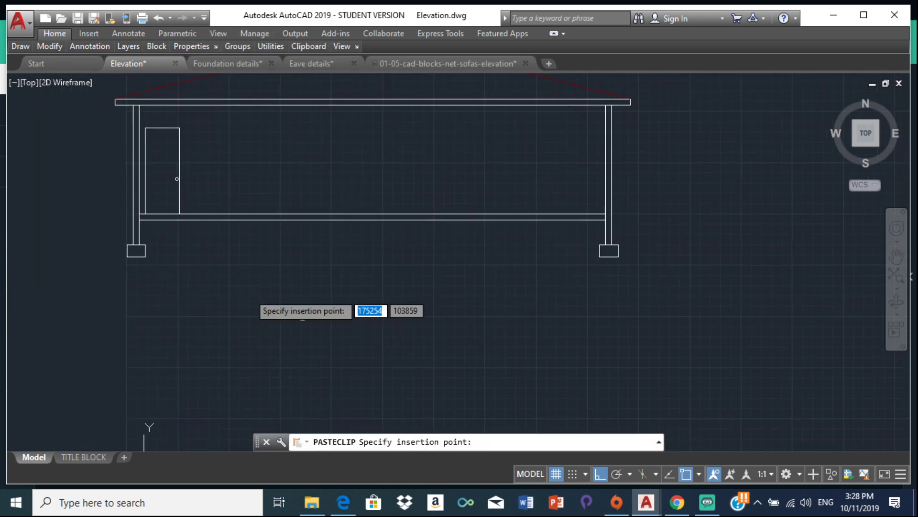
pyautogui.scroll(4, 176, 220)
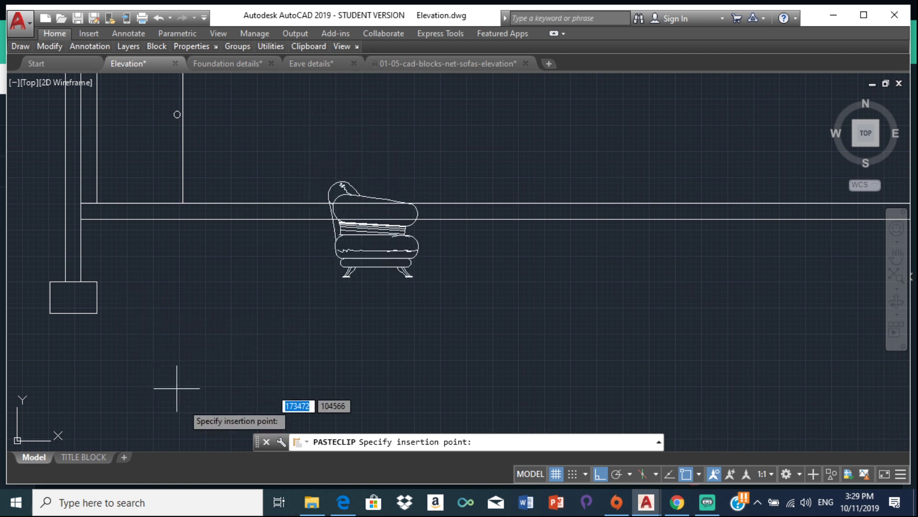
pyautogui.click(308, 250)
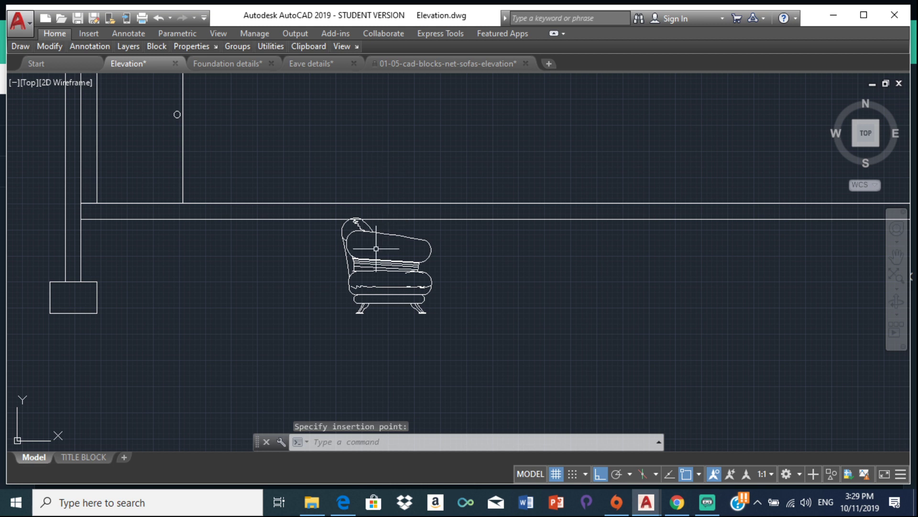
pyautogui.scroll(3, 376, 248)
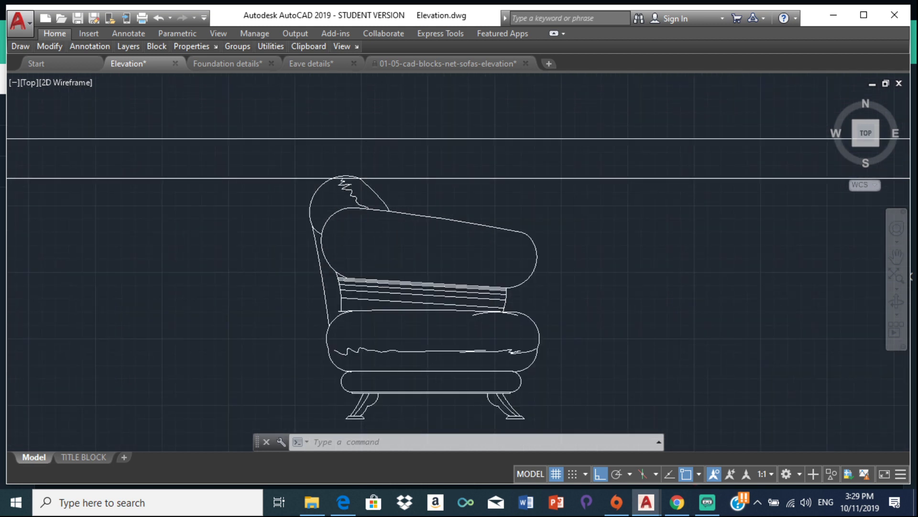
pyautogui.scroll(-4, 334, 263)
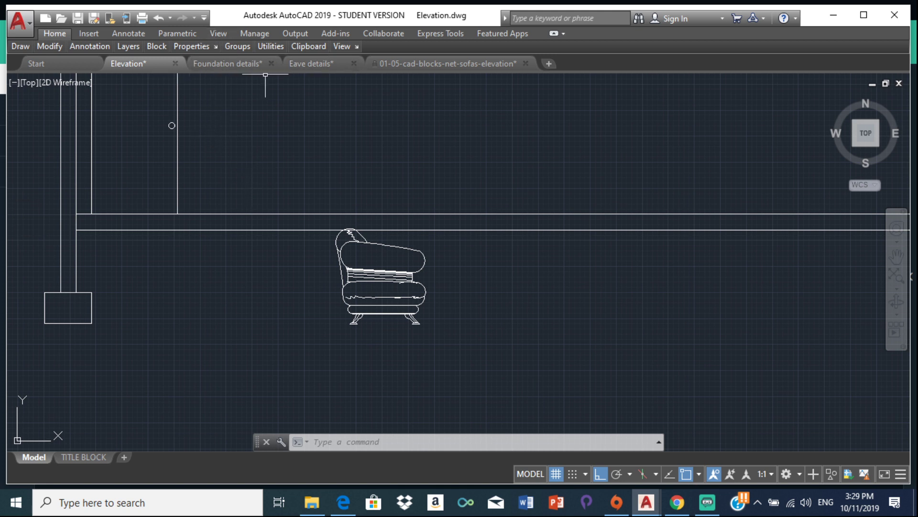
pyautogui.scroll(-6, 172, 125)
pyautogui.moveTo(195, 205); pyautogui.dragTo(379, 326, button='middle')
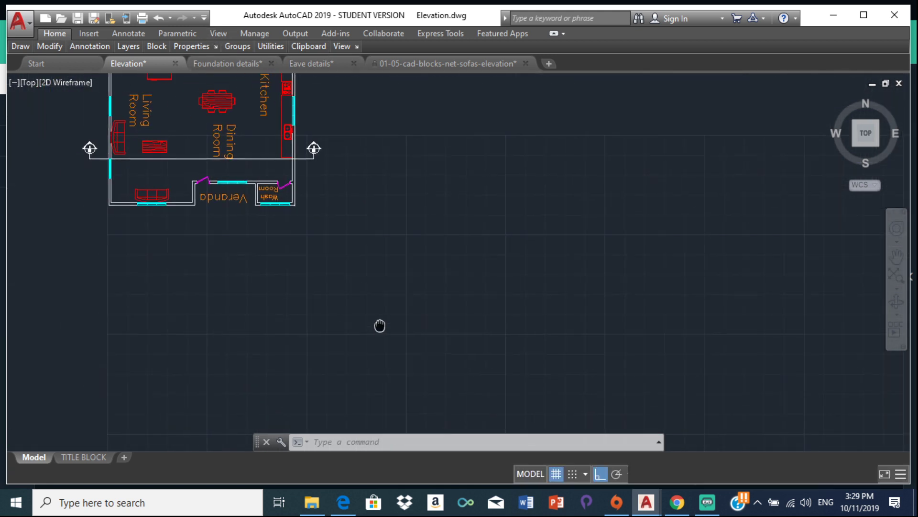
# Step: Switch to the Foundation details drawing and back to Elevation
pyautogui.scroll(2, 143, 184)
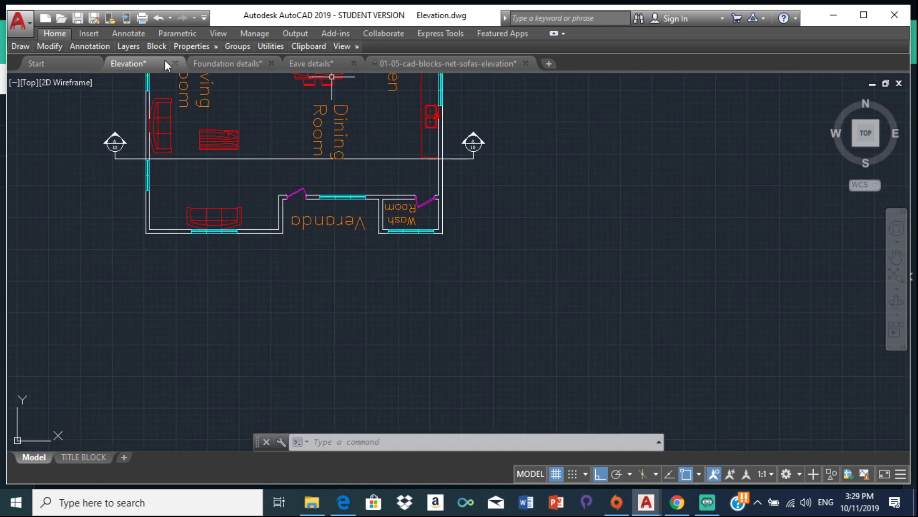
pyautogui.click(228, 61)
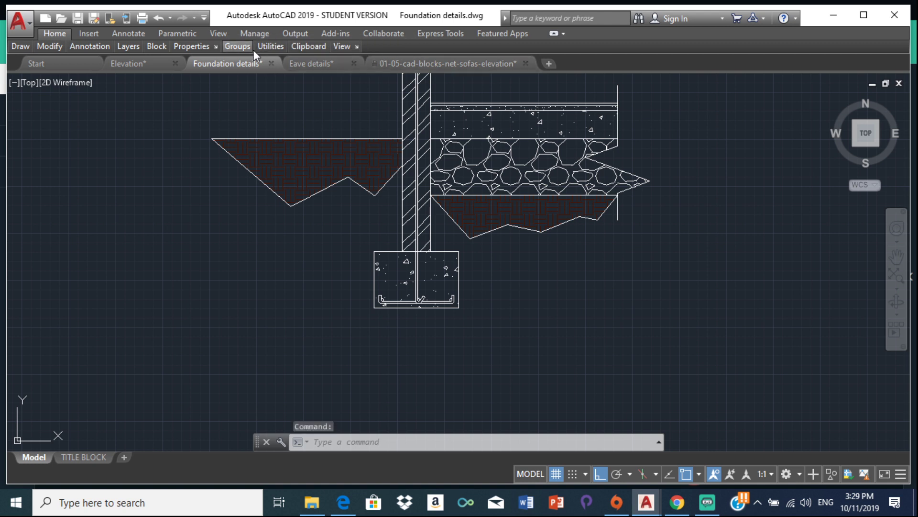
pyautogui.moveTo(237, 46)
pyautogui.click(143, 65)
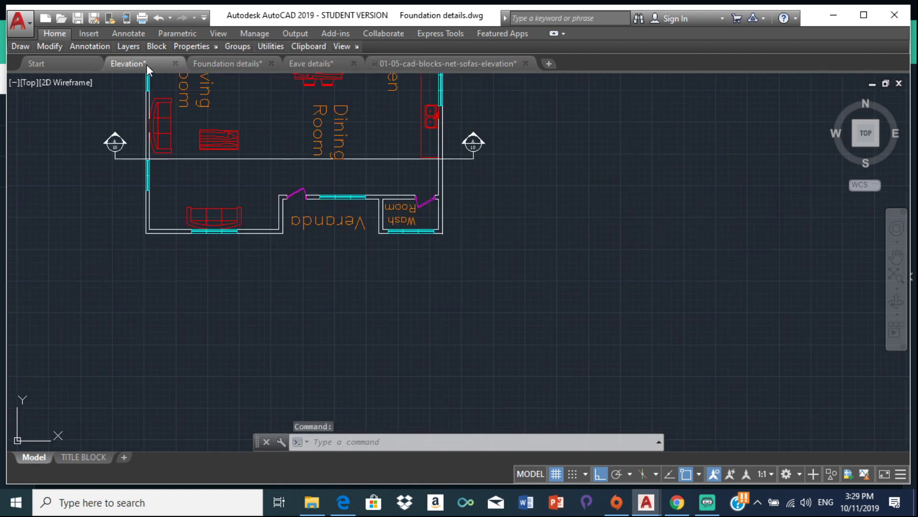
# Step: Measure the living-room sofa with Measure > Distance (about 824), then start a new measurement
pyautogui.moveTo(314, 59)
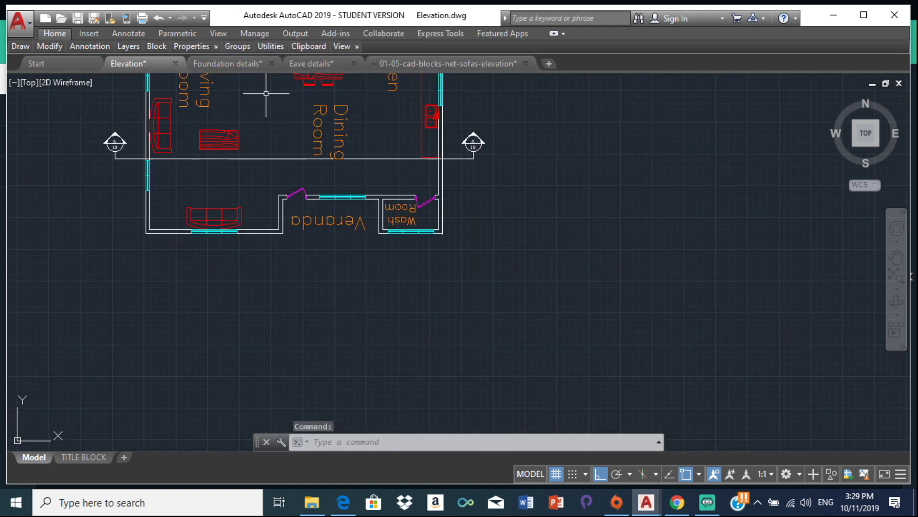
pyautogui.moveTo(266, 44)
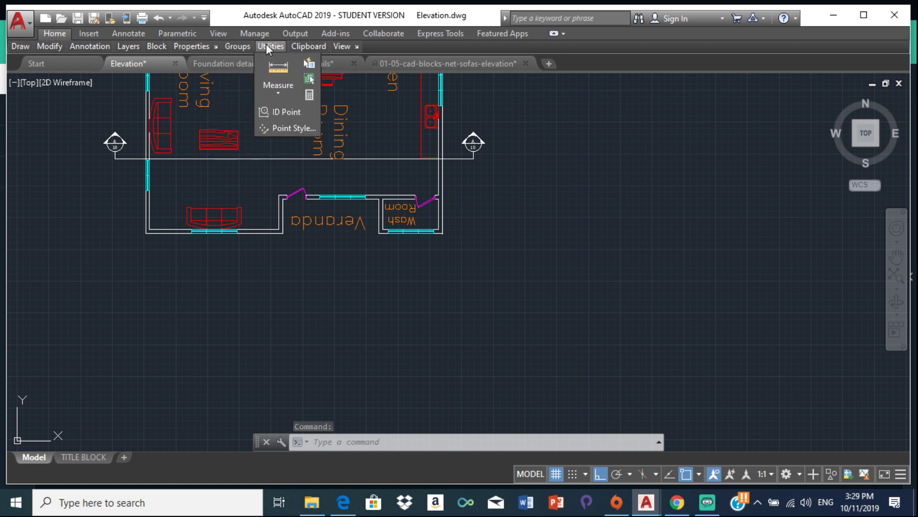
pyautogui.click(281, 86)
pyautogui.click(287, 117)
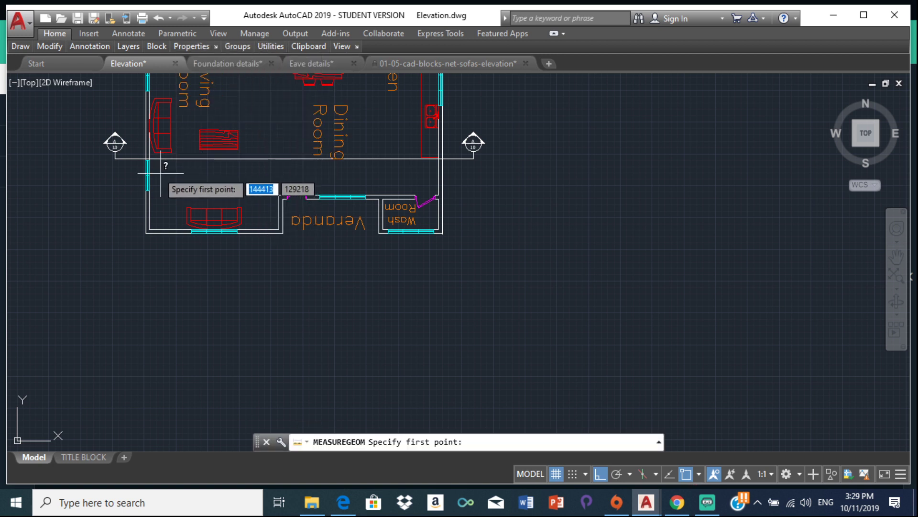
pyautogui.scroll(4, 153, 173)
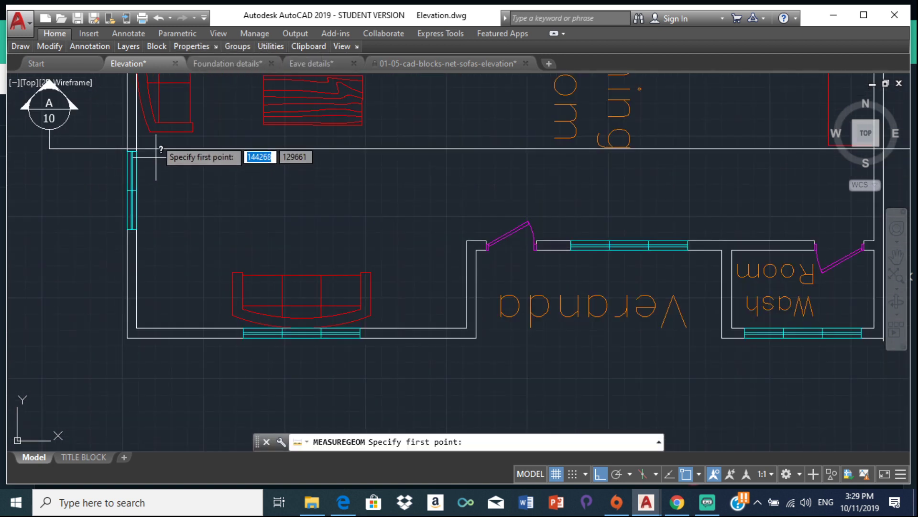
pyautogui.scroll(2, 214, 247)
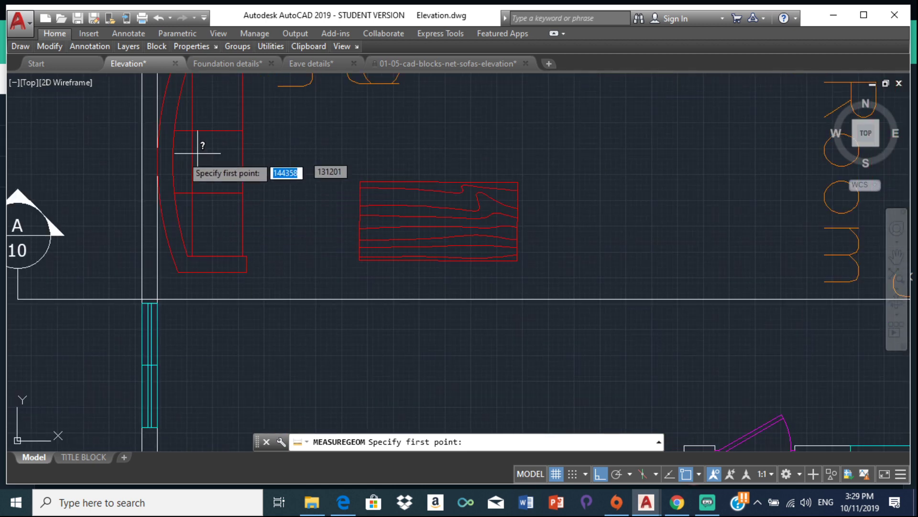
pyautogui.click(158, 161)
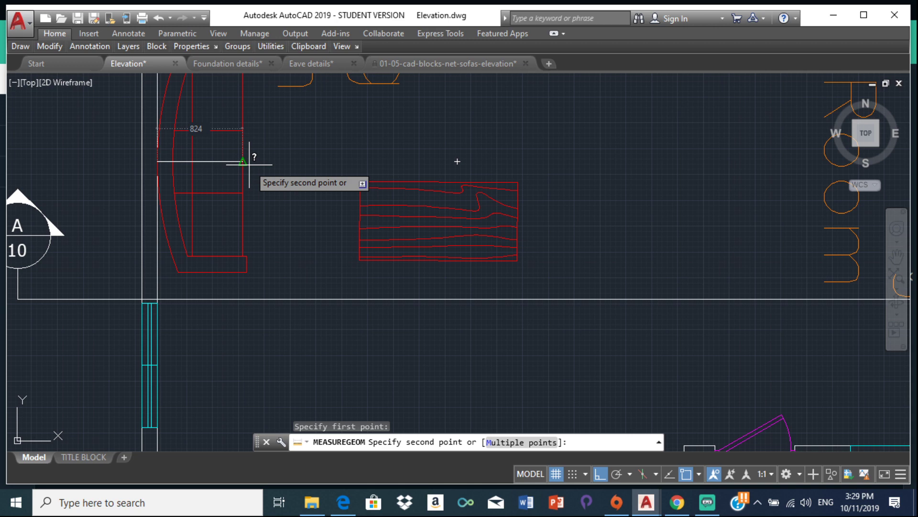
pyautogui.press('Escape')
pyautogui.scroll(-6, 318, 218)
pyautogui.moveTo(288, 232); pyautogui.dragTo(169, 221, button='middle')
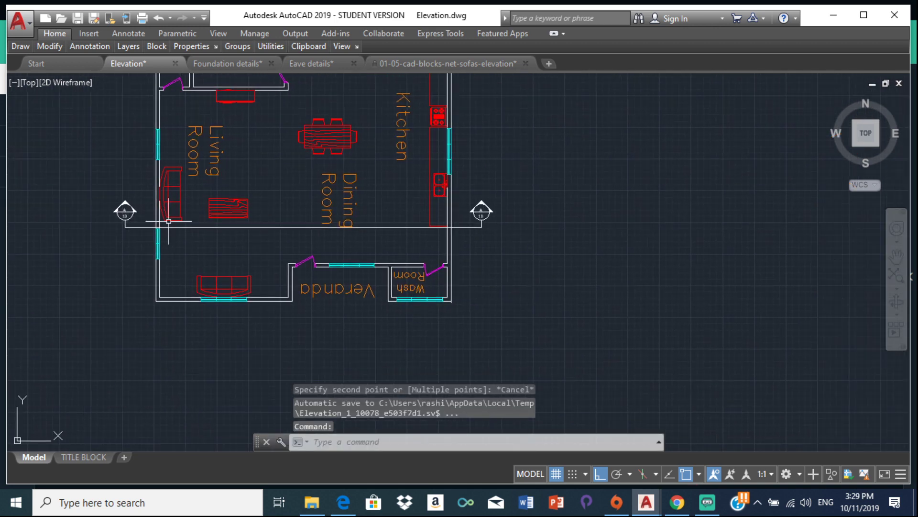
pyautogui.moveTo(271, 46)
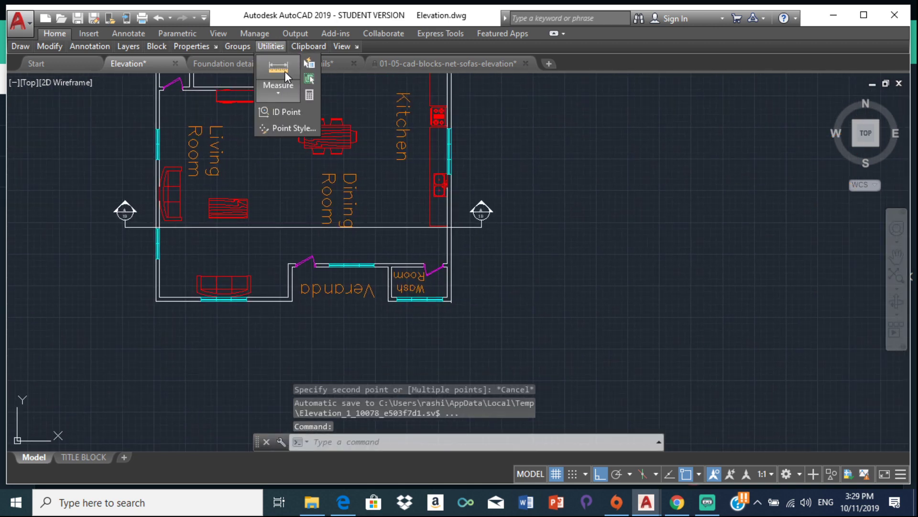
pyautogui.click(281, 70)
# Step: Start a distance measurement on the armchair's left side in the elevation, then cancel it
pyautogui.click(286, 87)
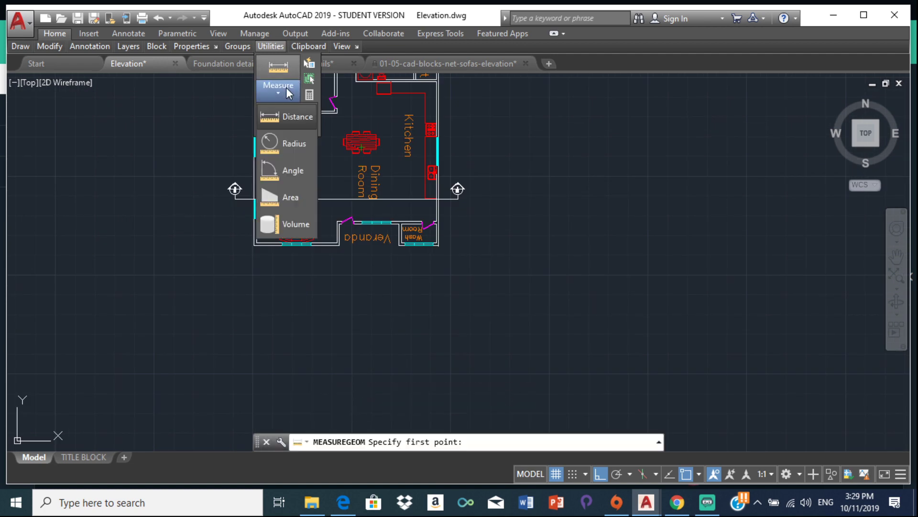
pyautogui.click(292, 117)
pyautogui.moveTo(292, 117); pyautogui.dragTo(268, 168, button='middle')
pyautogui.scroll(3, 340, 105)
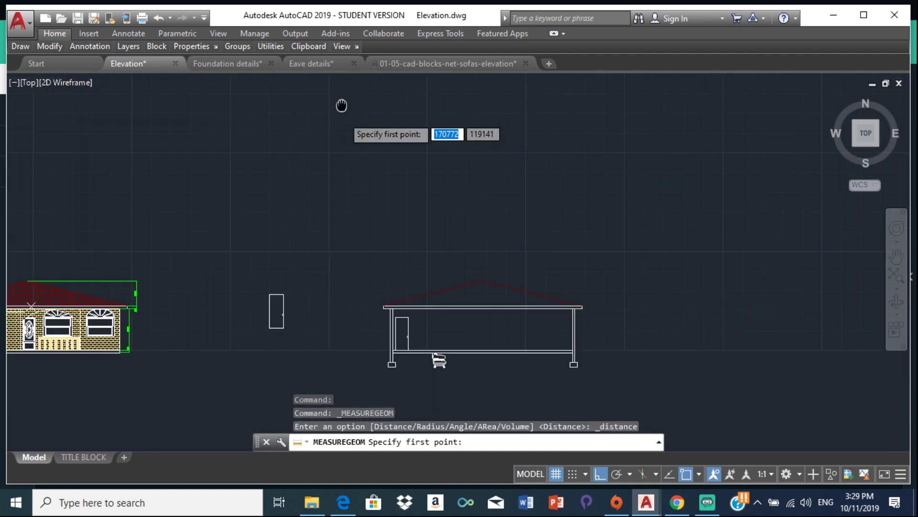
pyautogui.moveTo(341, 105); pyautogui.dragTo(359, 149, button='middle')
pyautogui.scroll(5, 410, 225)
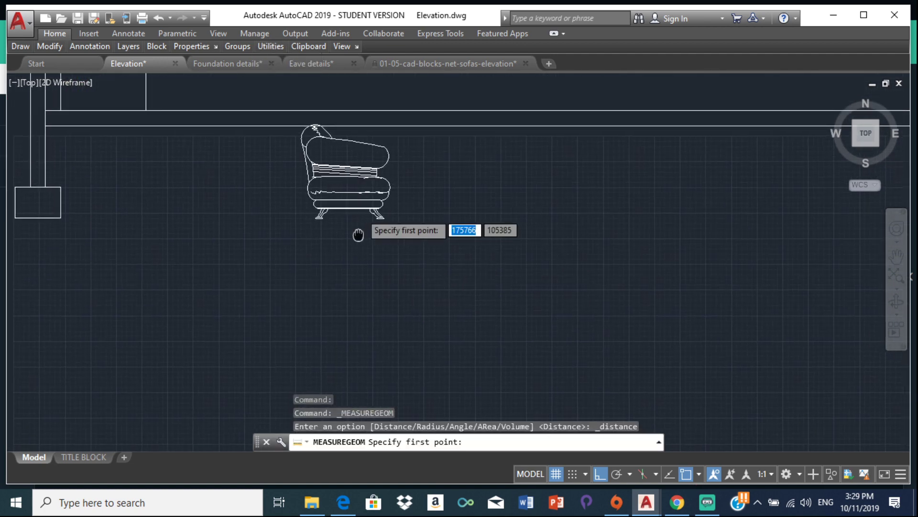
pyautogui.scroll(4, 318, 149)
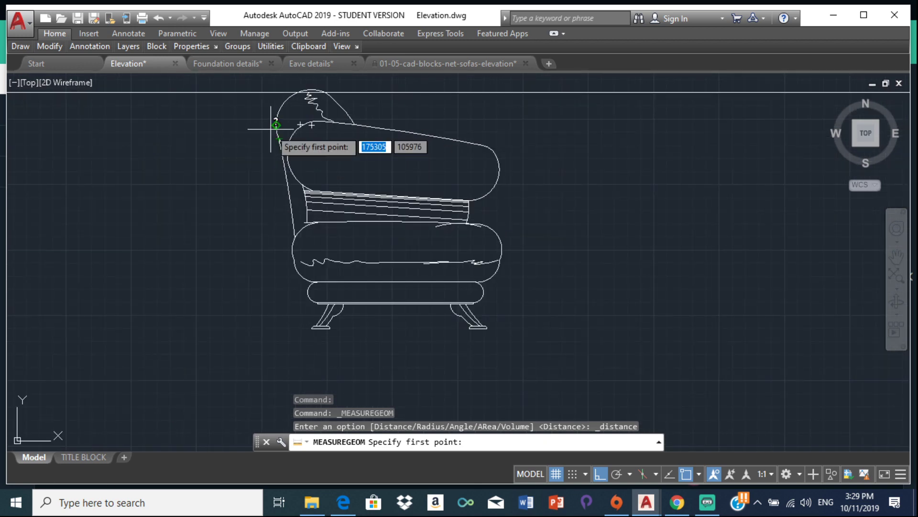
pyautogui.click(277, 125)
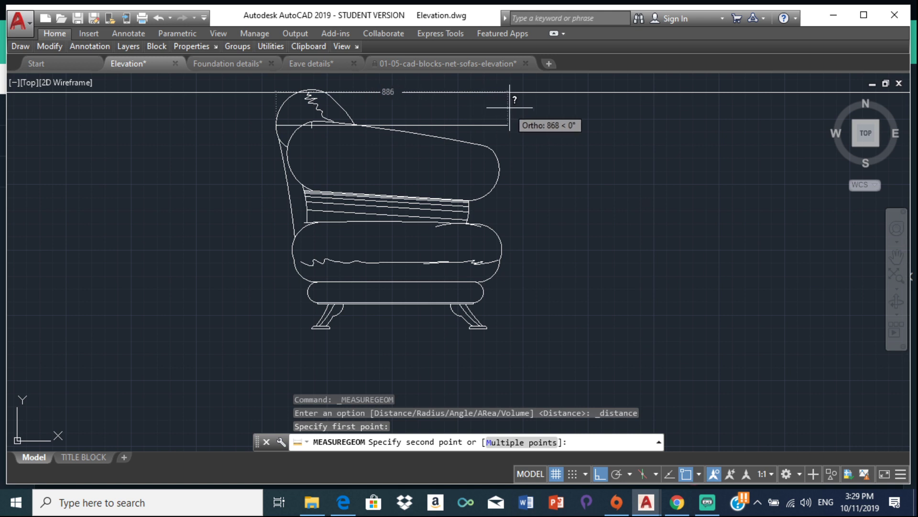
pyautogui.press('Escape')
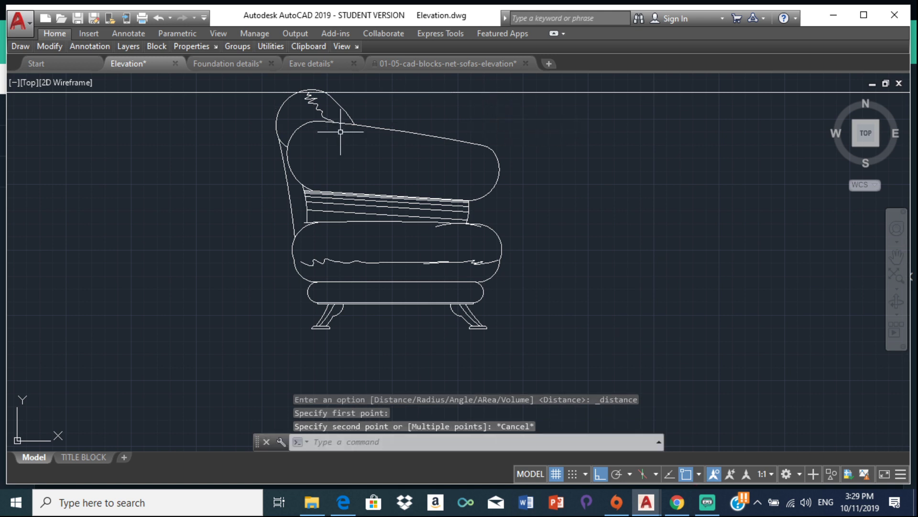
# Step: Draw a short vertical line from the armchair arm's right edge up to the floor line
pyautogui.write('l')
pyautogui.press('Return')
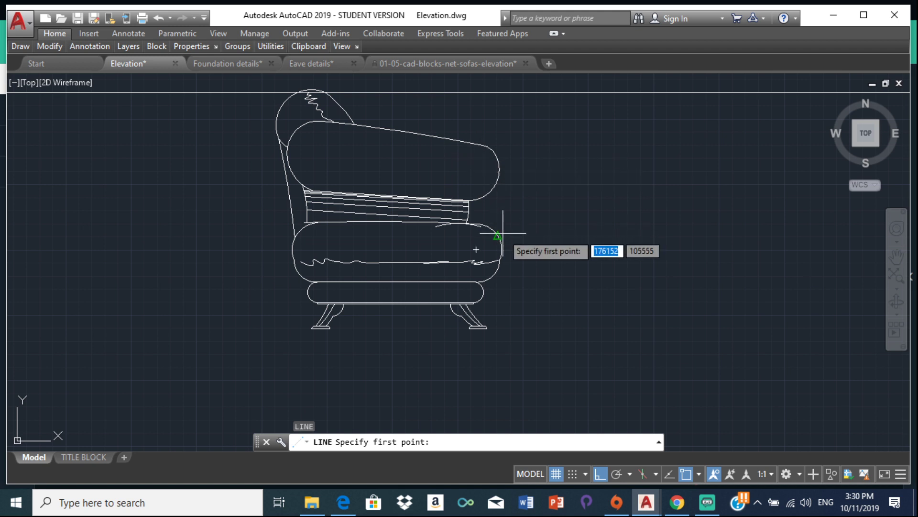
pyautogui.click(498, 169)
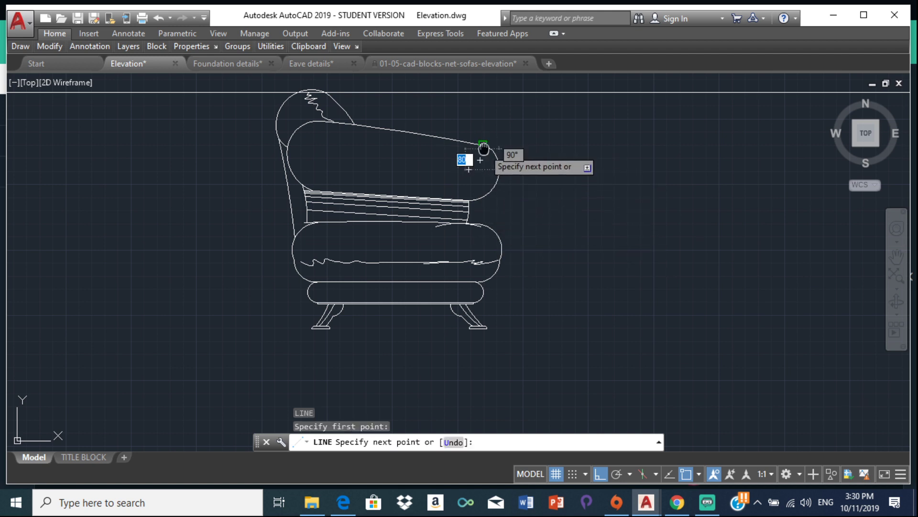
pyautogui.moveTo(488, 156); pyautogui.dragTo(501, 238, button='middle')
pyautogui.click(500, 162)
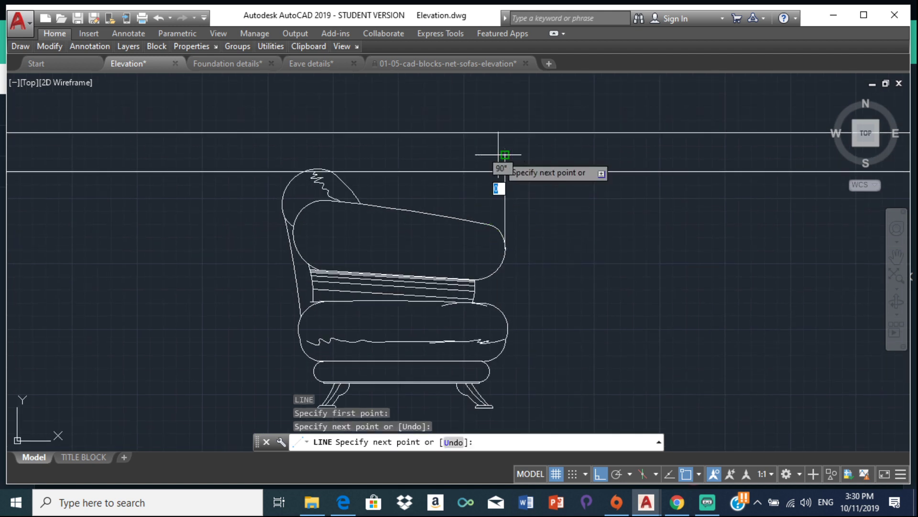
pyautogui.press('Escape')
pyautogui.press('Escape')
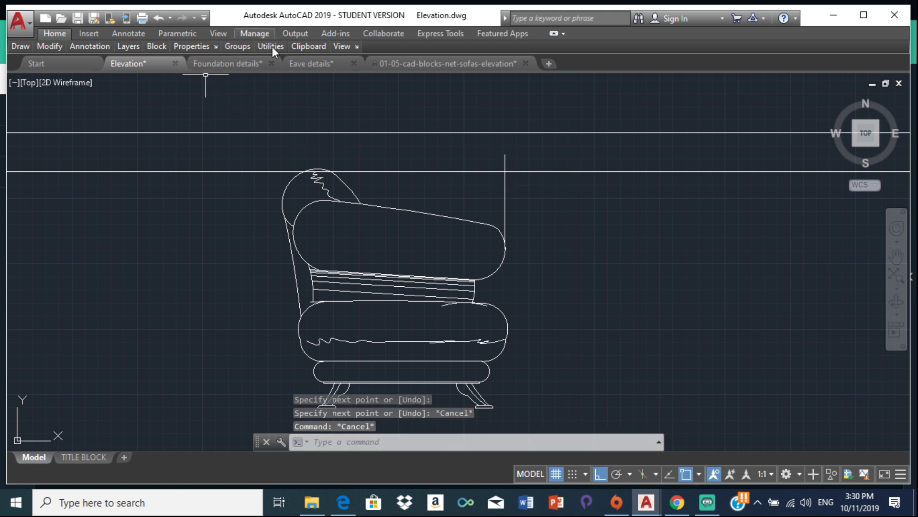
# Step: Restore the ribbon and start another distance measurement from the armchair's left edge, then cancel
pyautogui.click(56, 38)
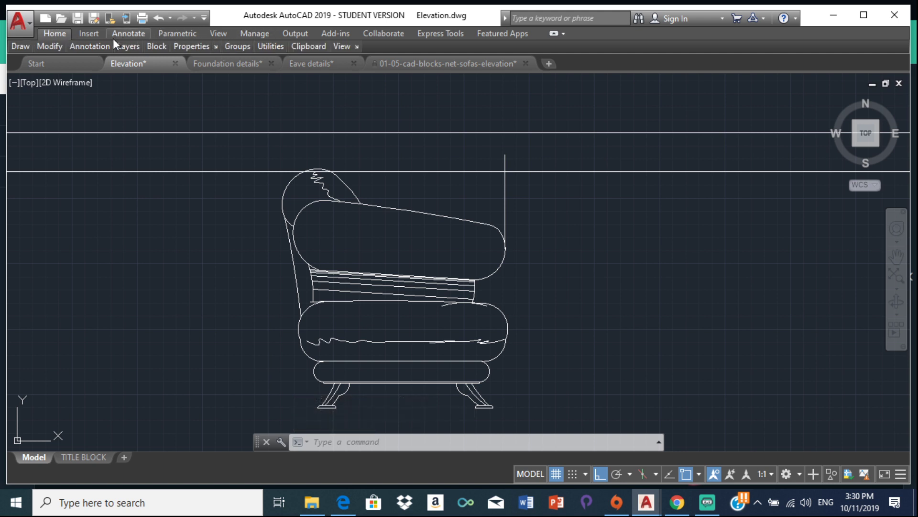
pyautogui.moveTo(268, 46)
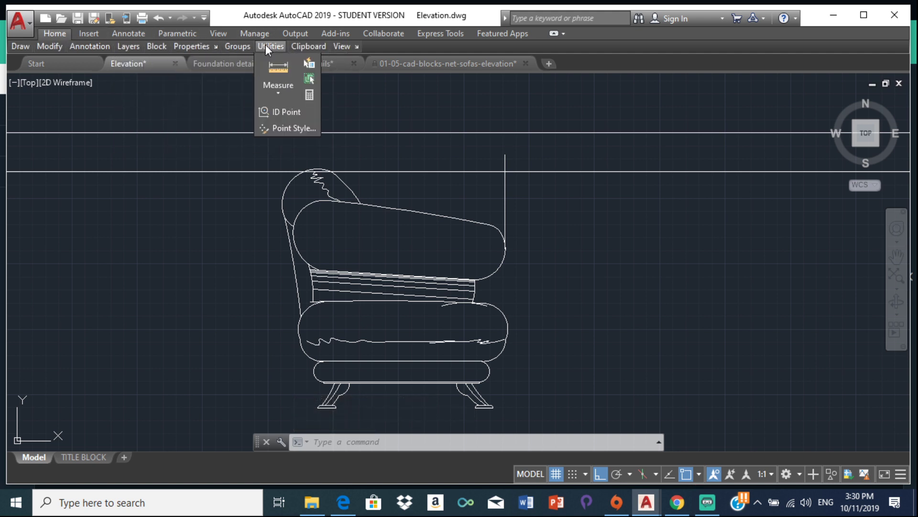
pyautogui.click(284, 87)
pyautogui.click(294, 117)
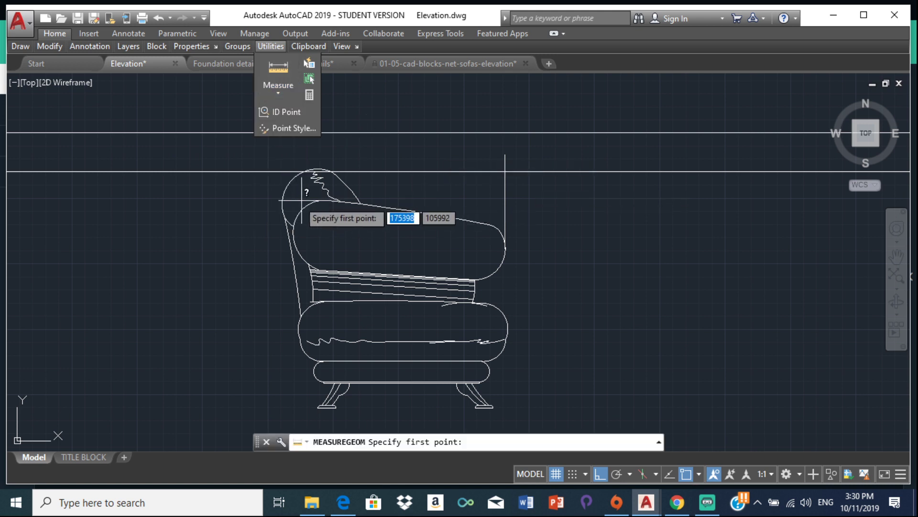
pyautogui.click(282, 203)
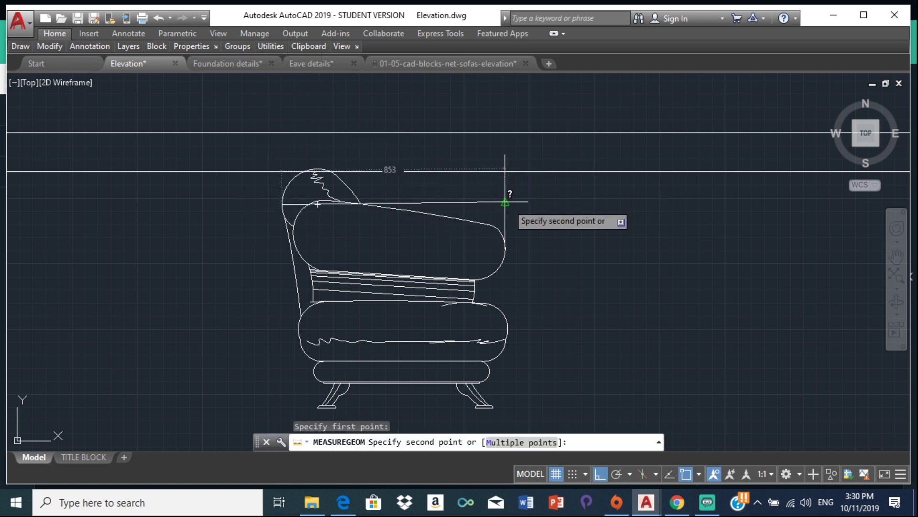
pyautogui.press('Escape')
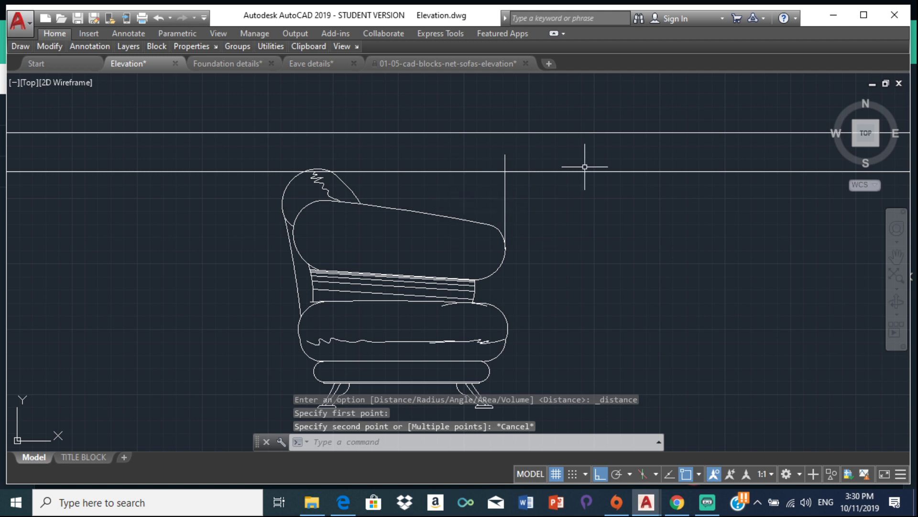
# Step: Erase the vertical line right of the armchair and zoom out
pyautogui.click(505, 190)
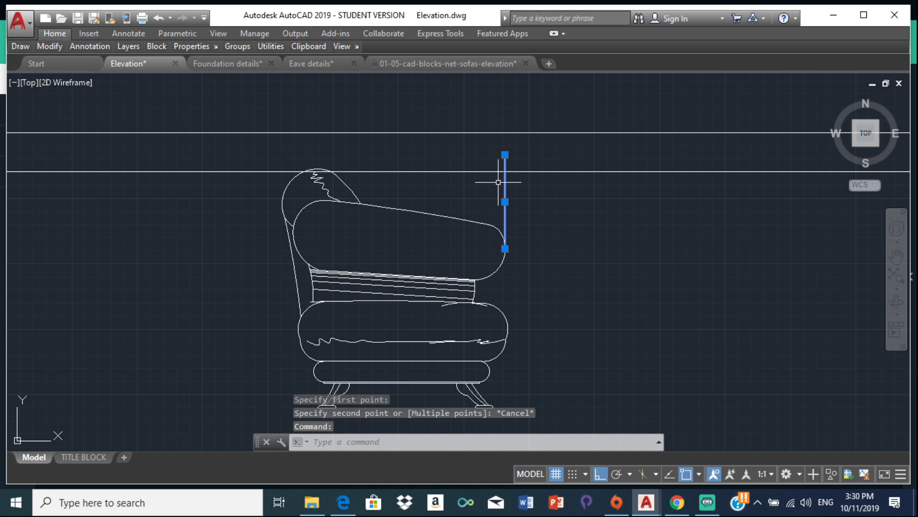
pyautogui.press('Delete')
pyautogui.scroll(-4, 437, 213)
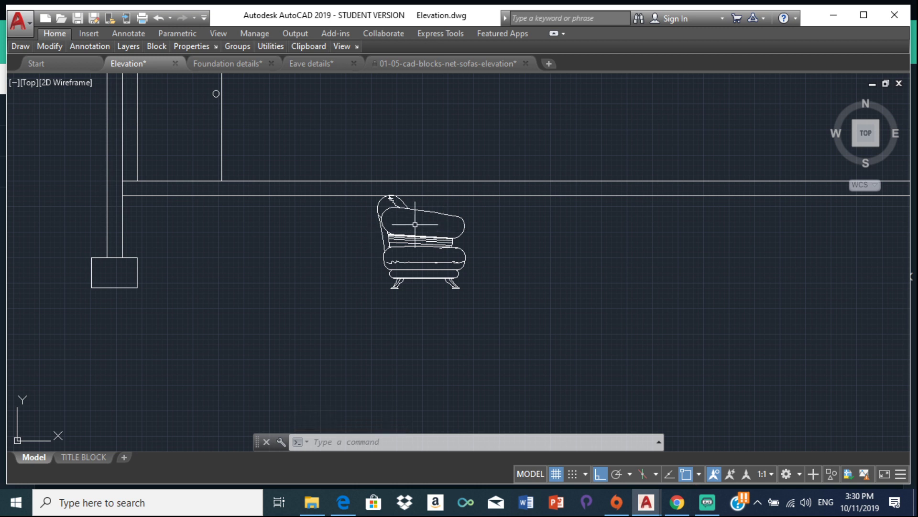
pyautogui.scroll(2, 417, 223)
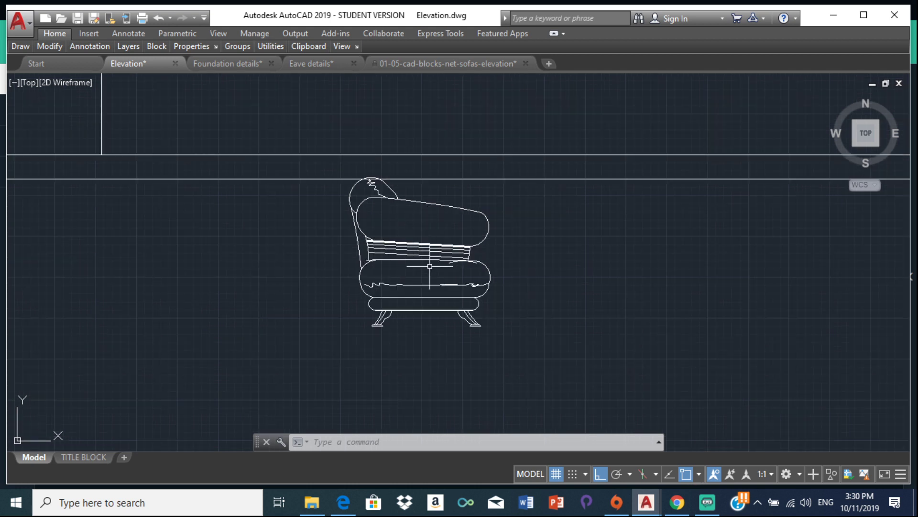
# Step: Calculate 824/853 in QuickCalc, giving 0.966002345
pyautogui.click(191, 46)
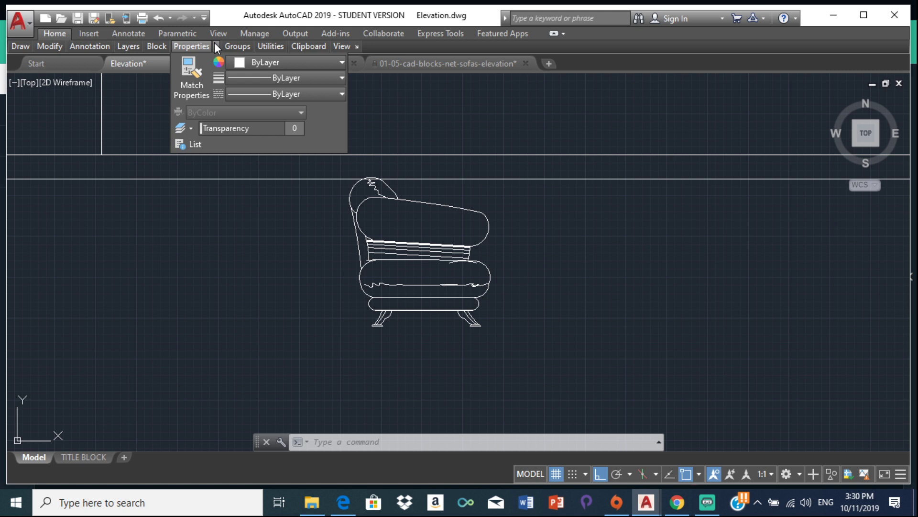
pyautogui.moveTo(271, 46)
pyautogui.click(310, 94)
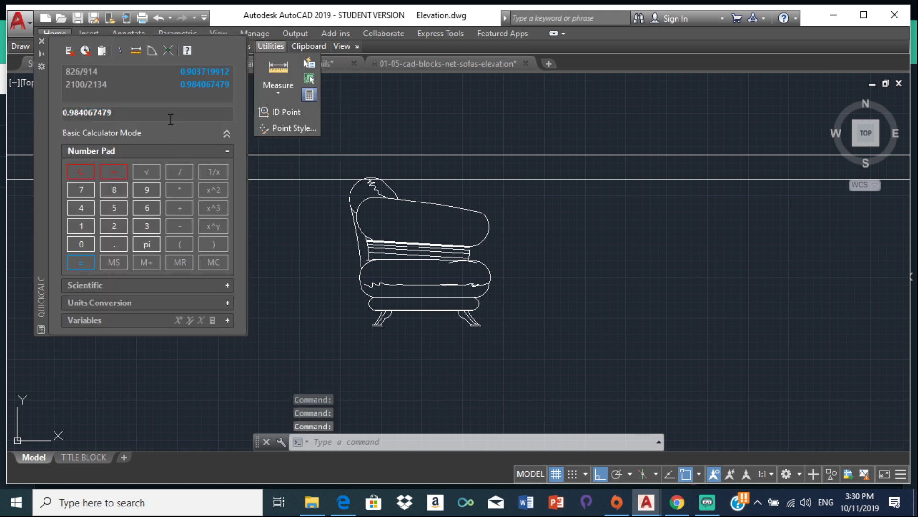
pyautogui.click(171, 119)
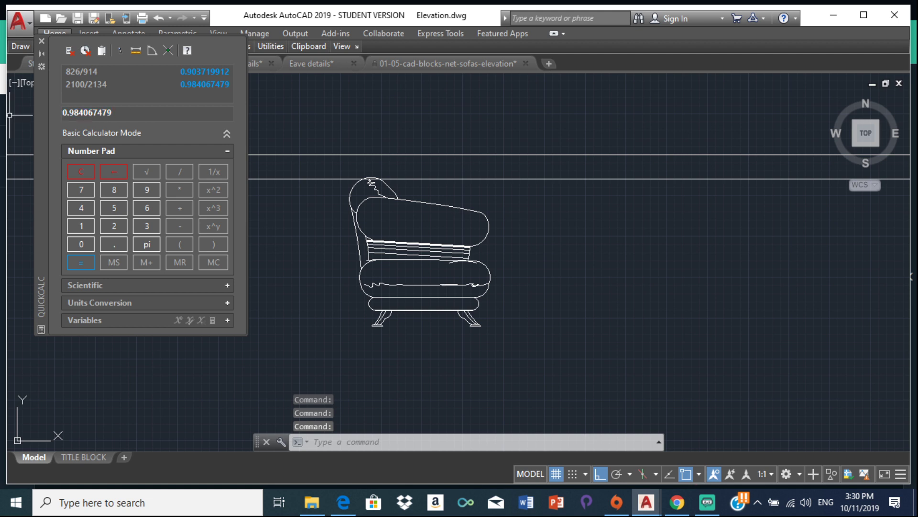
pyautogui.click(80, 170)
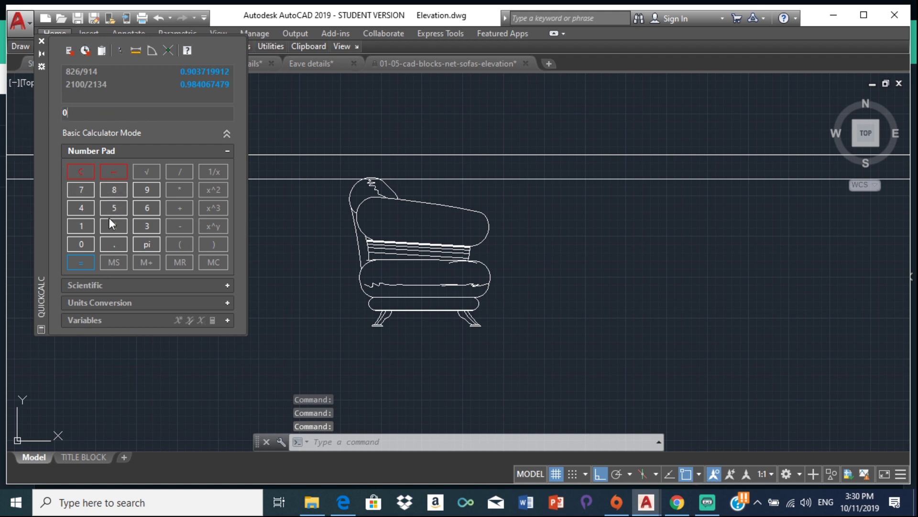
pyautogui.write('824/')
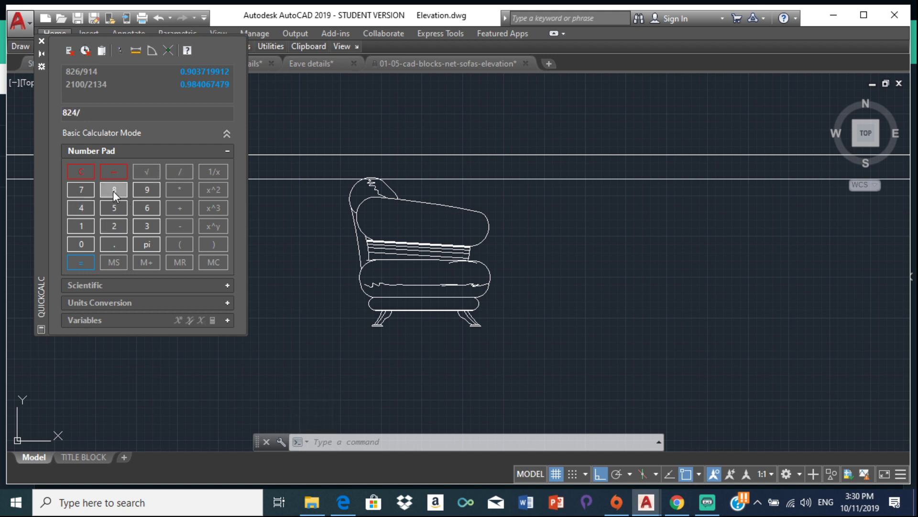
pyautogui.click(113, 191)
pyautogui.click(119, 209)
pyautogui.click(148, 228)
pyautogui.click(89, 261)
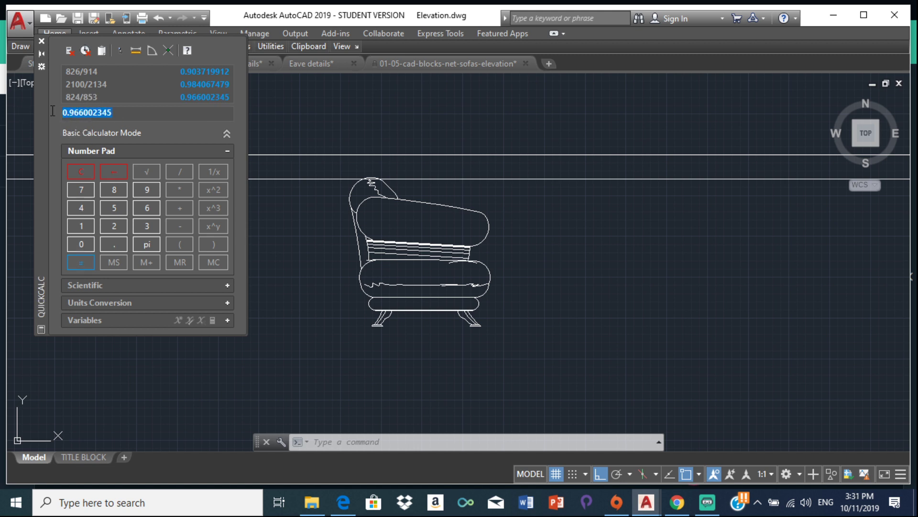
# Step: Copy the result 0.966002345 and close QuickCalc
pyautogui.rightClick(107, 110)
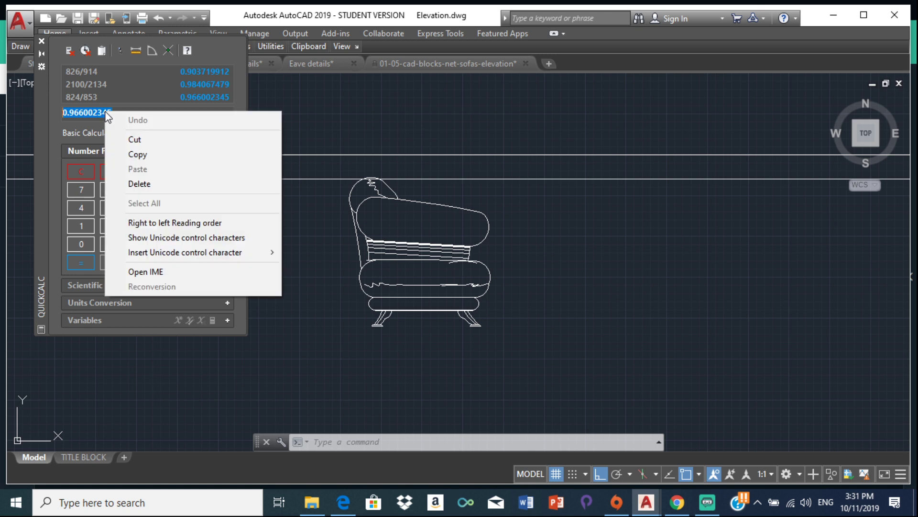
pyautogui.click(142, 153)
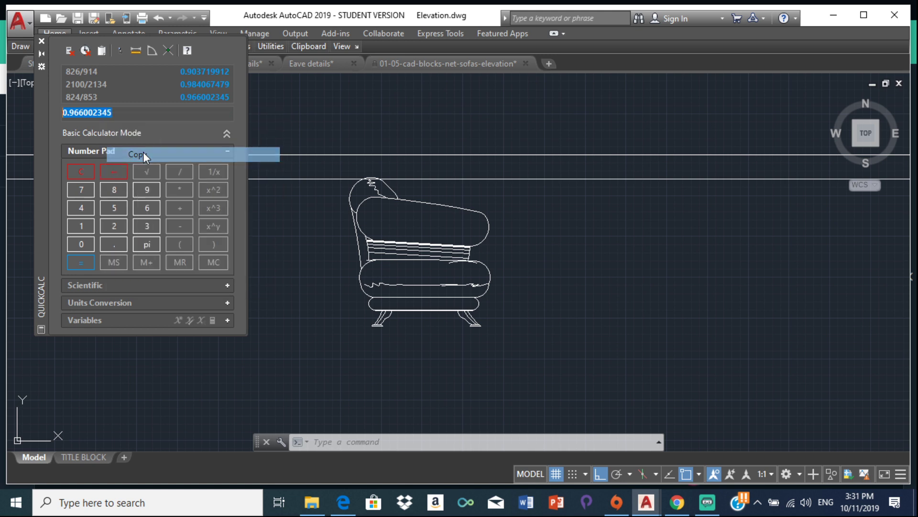
pyautogui.click(41, 40)
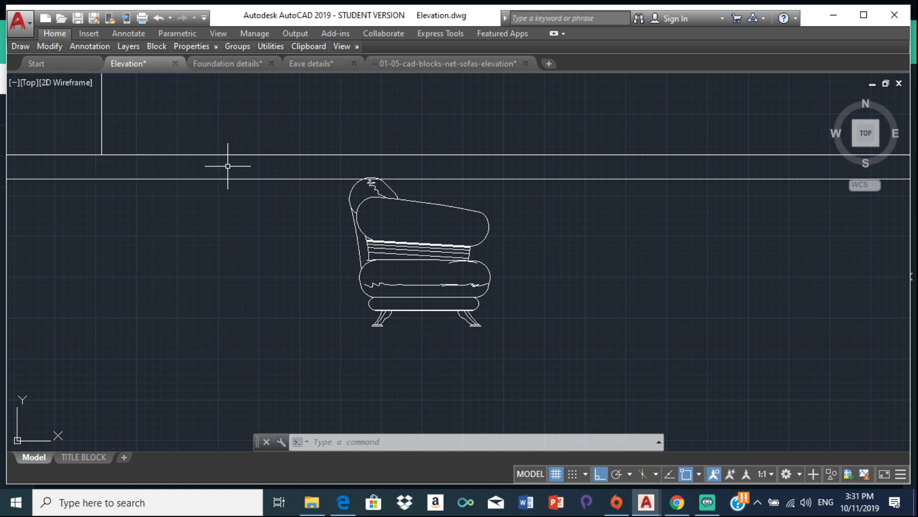
# Step: Insert armchair block A$C28ED0BDC with its X scale pasted as 0.966002345
pyautogui.write('in')
pyautogui.press('Return')
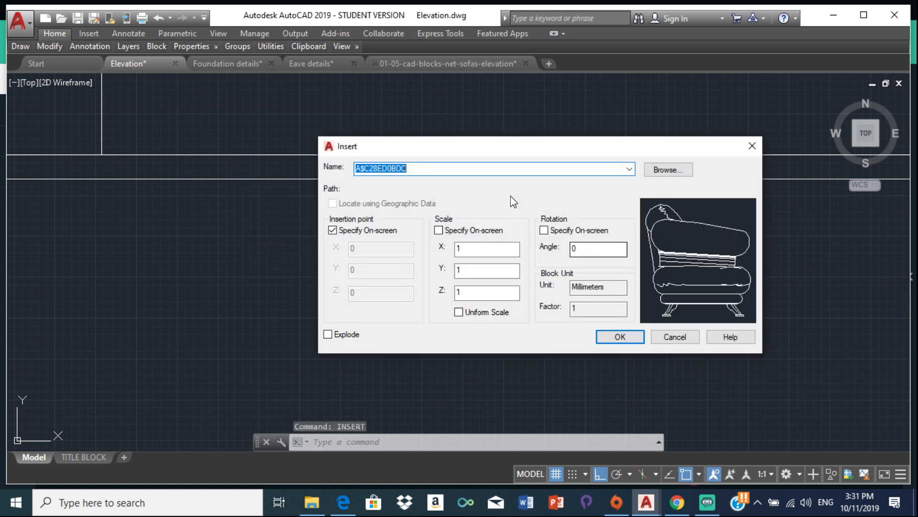
pyautogui.click(630, 170)
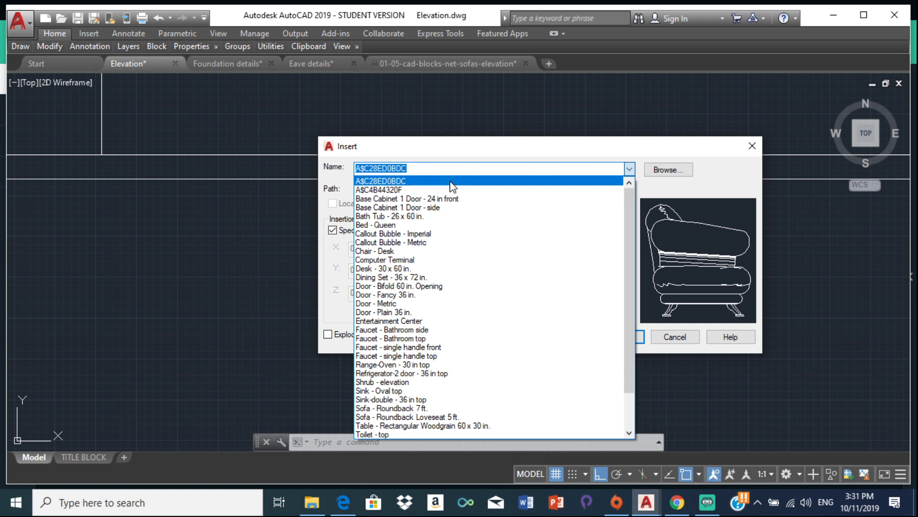
pyautogui.click(621, 154)
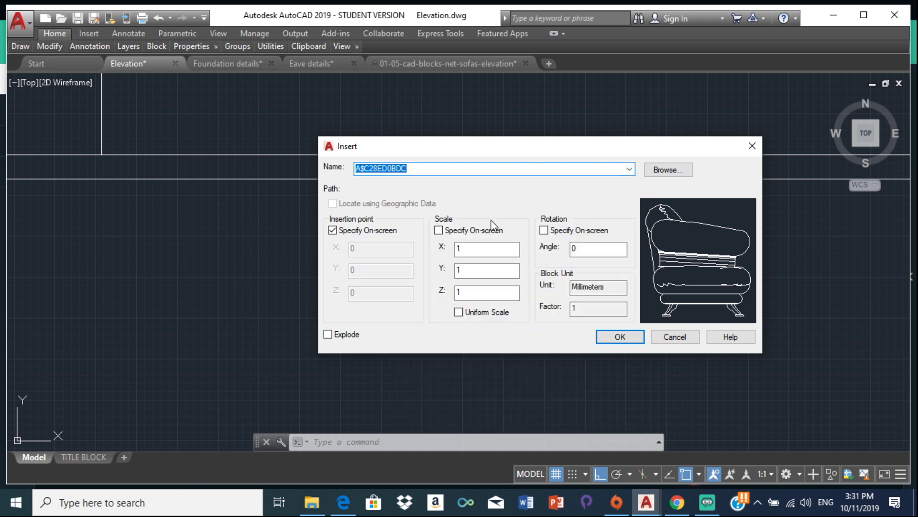
pyautogui.click(461, 247)
pyautogui.press('BackSpace')
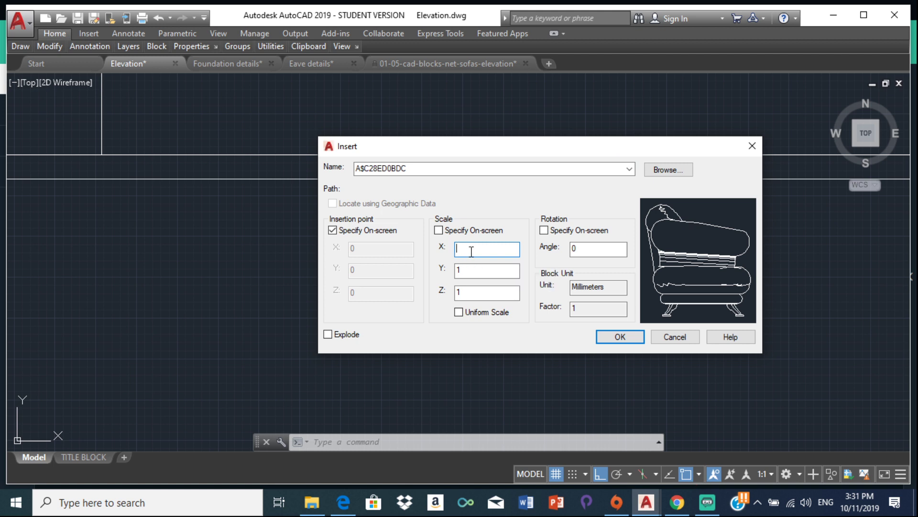
pyautogui.rightClick(472, 251)
pyautogui.click(519, 314)
pyautogui.click(606, 338)
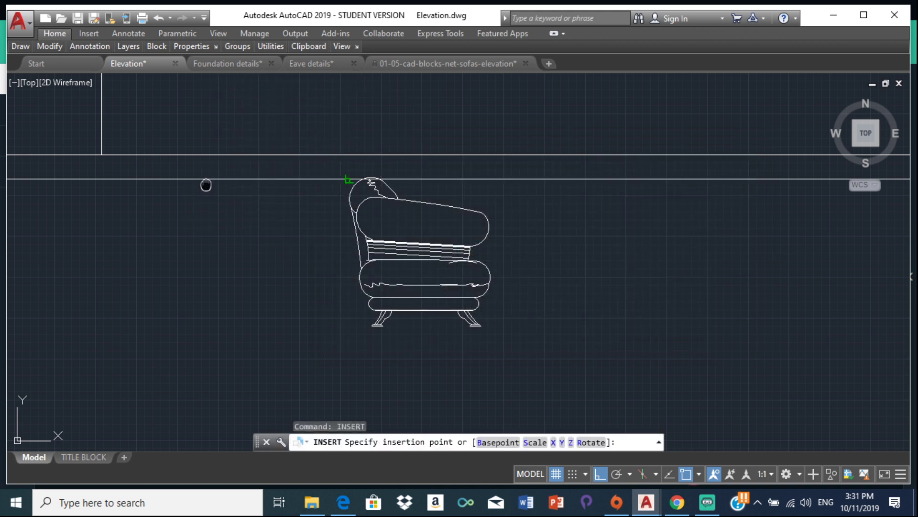
pyautogui.moveTo(205, 184); pyautogui.dragTo(275, 220, button='middle')
# Step: Place the scaled armchair beside the wall, then cancel a first move attempt
pyautogui.click(170, 325)
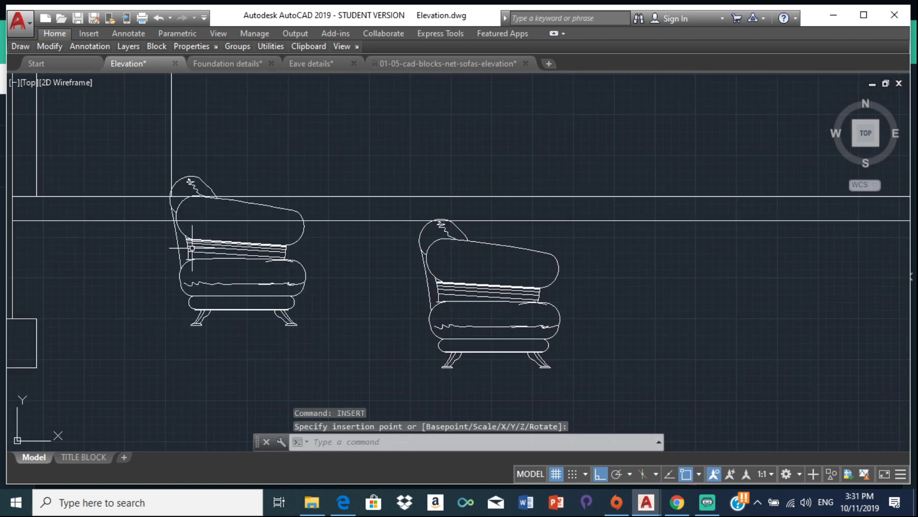
pyautogui.click(203, 217)
pyautogui.click(192, 190)
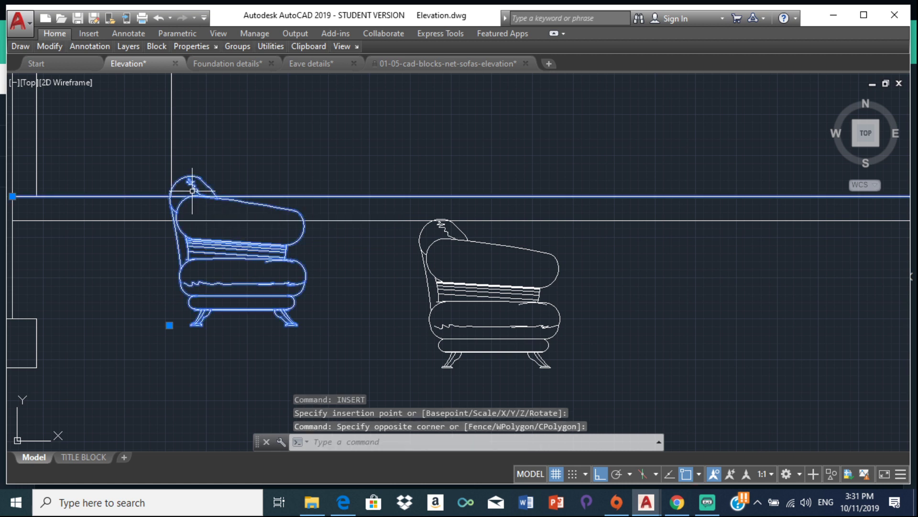
pyautogui.scroll(-4, 148, 182)
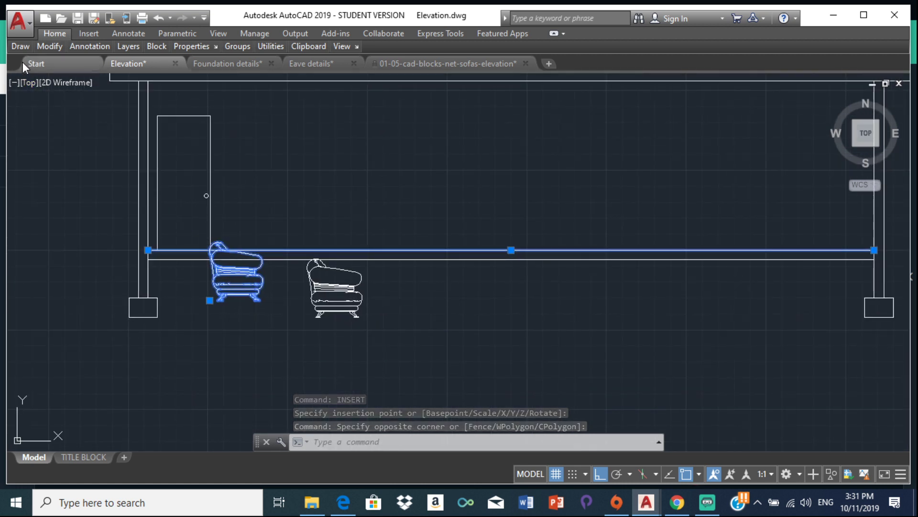
pyautogui.moveTo(67, 48)
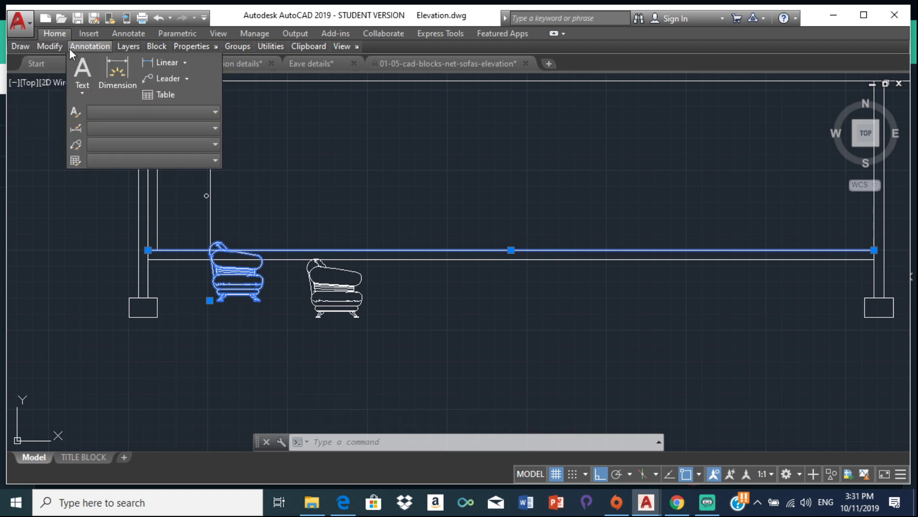
pyautogui.click(57, 62)
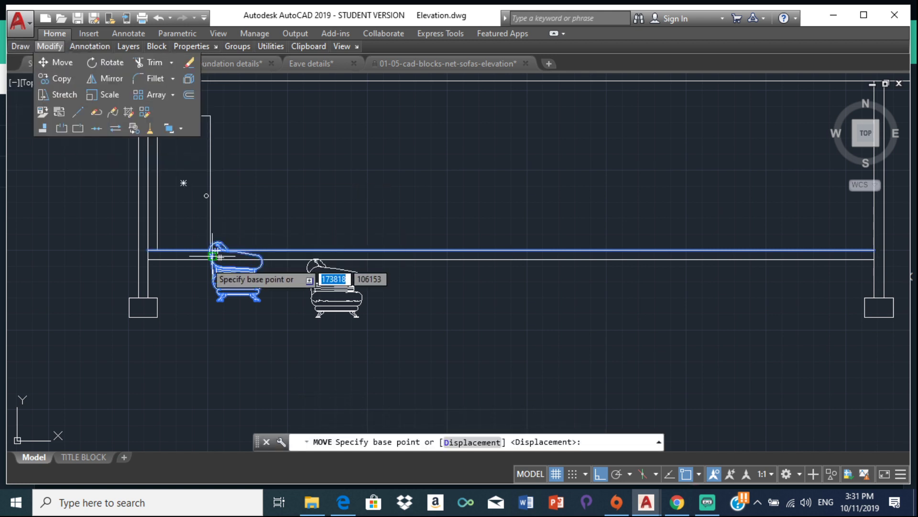
pyautogui.scroll(6, 203, 236)
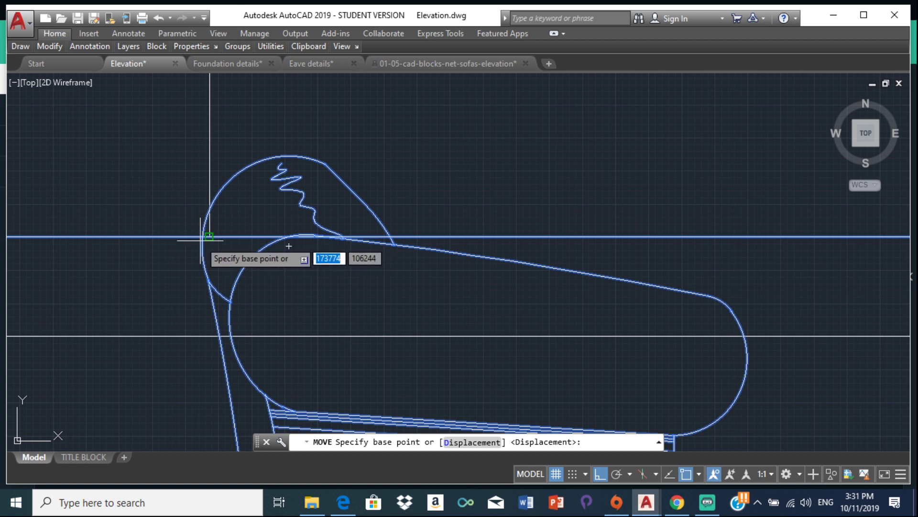
pyautogui.press('Escape')
pyautogui.press('Escape')
# Step: Move the new armchair further down in the drawing
pyautogui.click(277, 157)
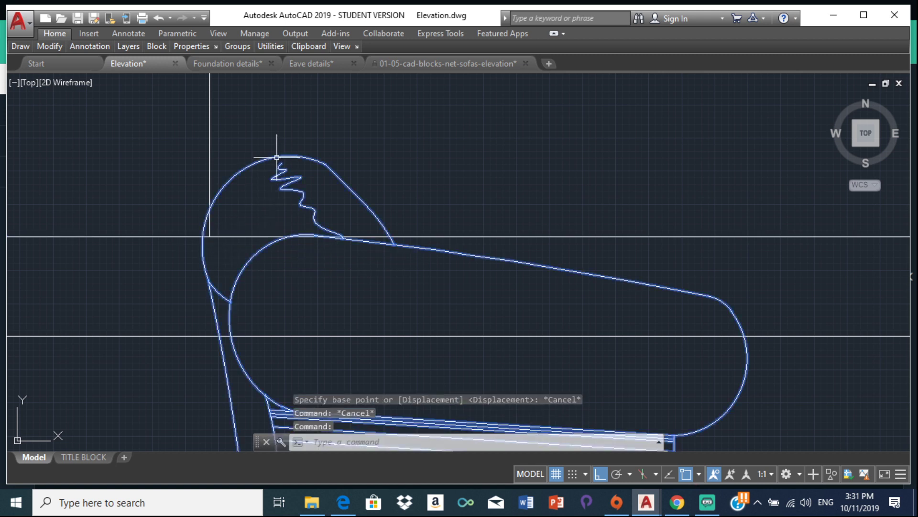
pyautogui.moveTo(51, 46)
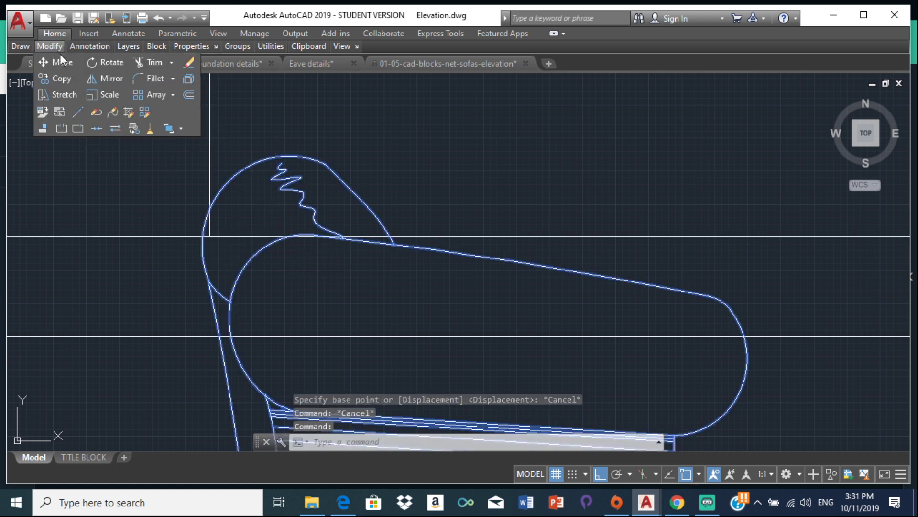
pyautogui.click(57, 62)
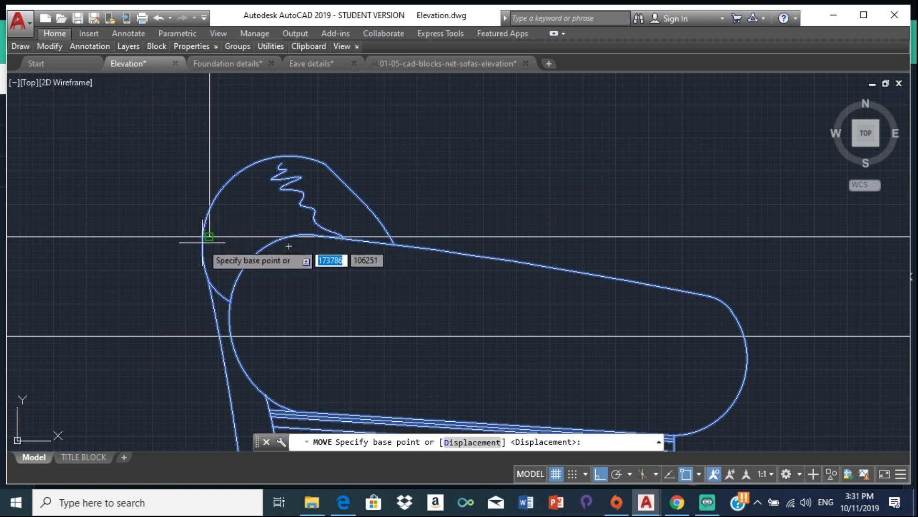
pyautogui.scroll(5, 202, 248)
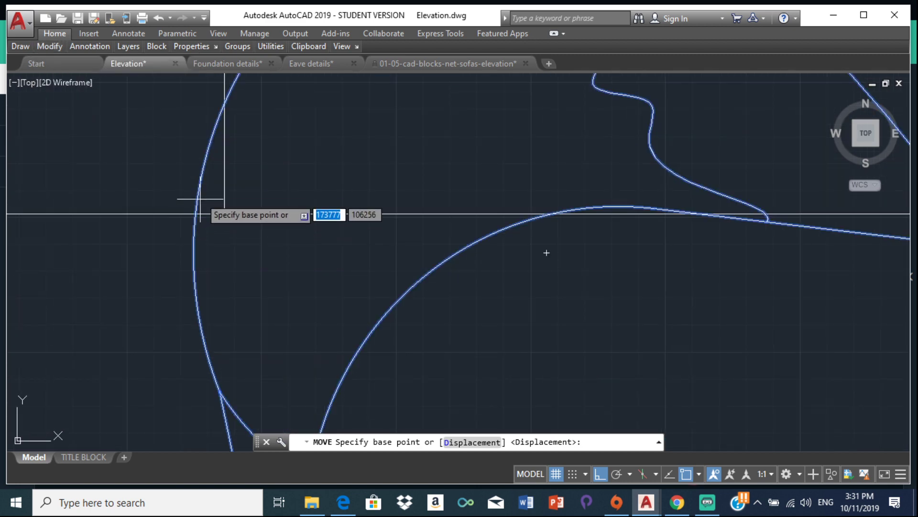
pyautogui.scroll(-5, 201, 214)
pyautogui.scroll(-4, 206, 196)
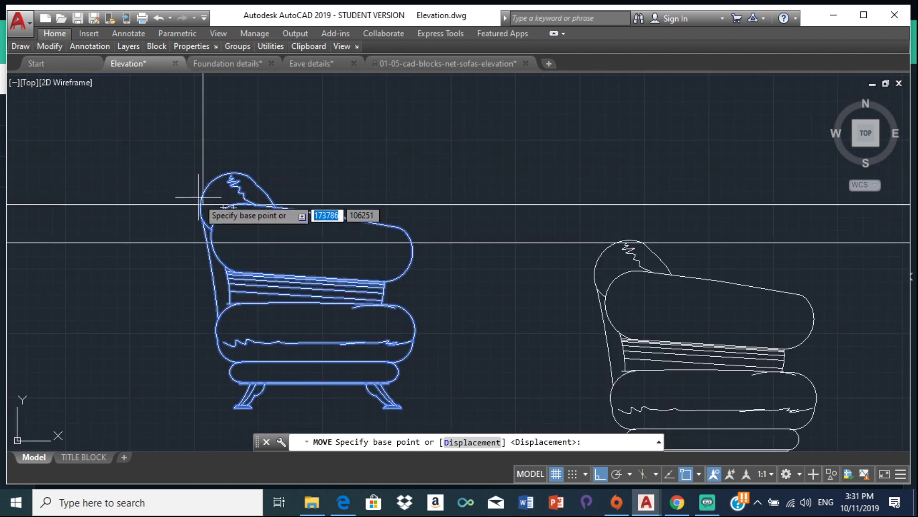
pyautogui.click(248, 178)
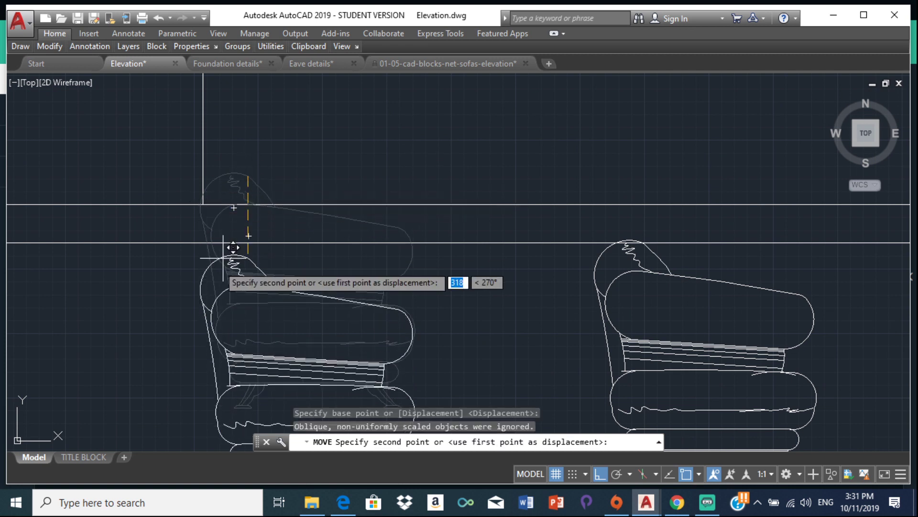
pyautogui.click(198, 295)
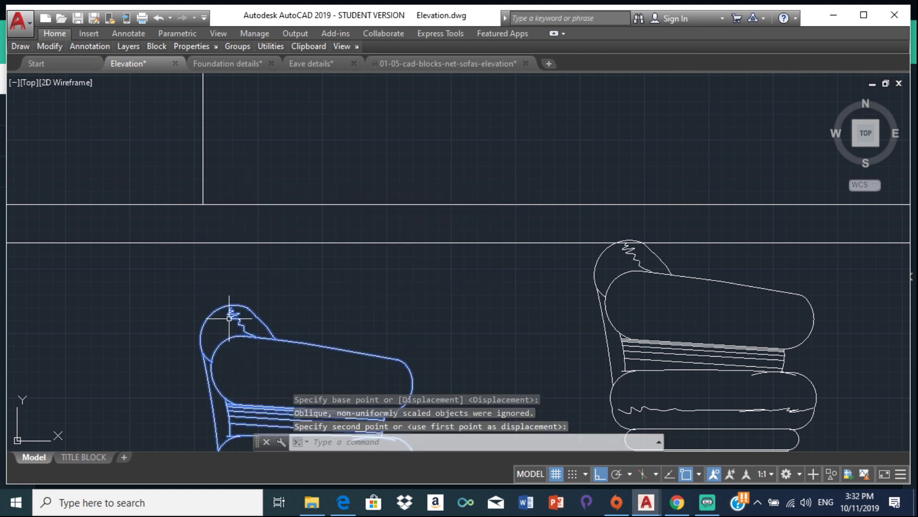
# Step: Move the chair again from its arm to sit beside the wall, then window-select it
pyautogui.moveTo(90, 46)
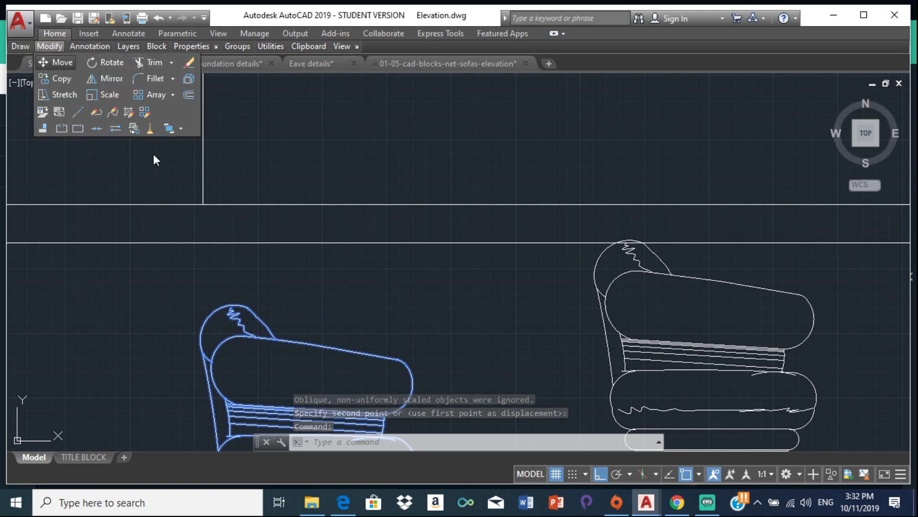
pyautogui.write('m')
pyautogui.press('Return')
pyautogui.scroll(-2, 154, 158)
pyautogui.scroll(3, 172, 188)
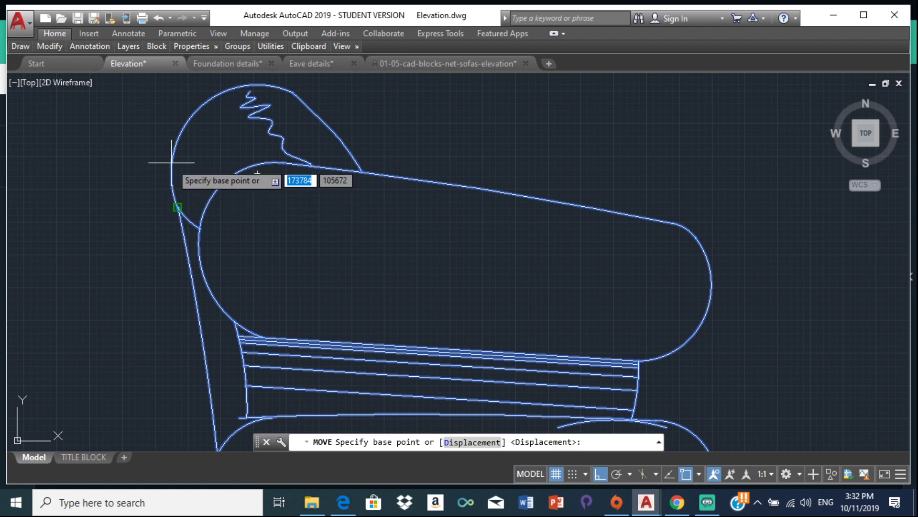
pyautogui.scroll(-2, 187, 182)
pyautogui.moveTo(209, 190); pyautogui.dragTo(263, 211, button='middle')
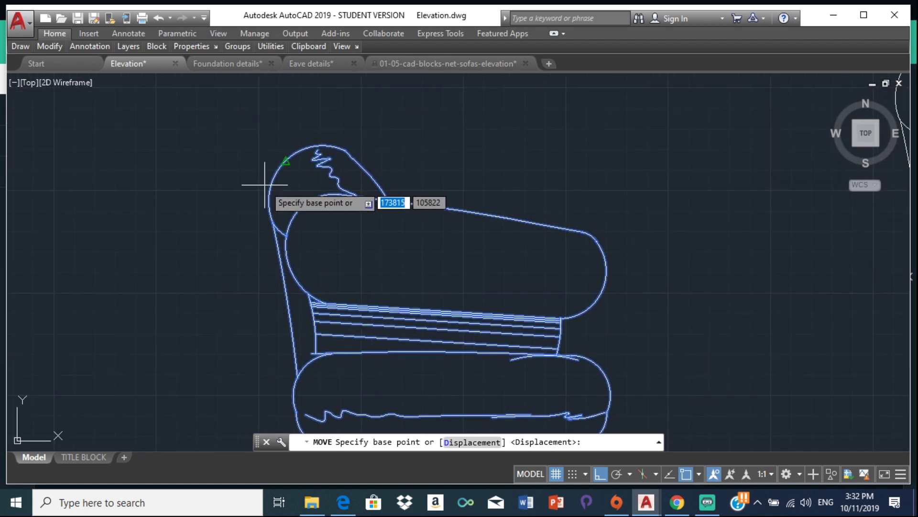
pyautogui.click(258, 183)
pyautogui.scroll(-4, 189, 170)
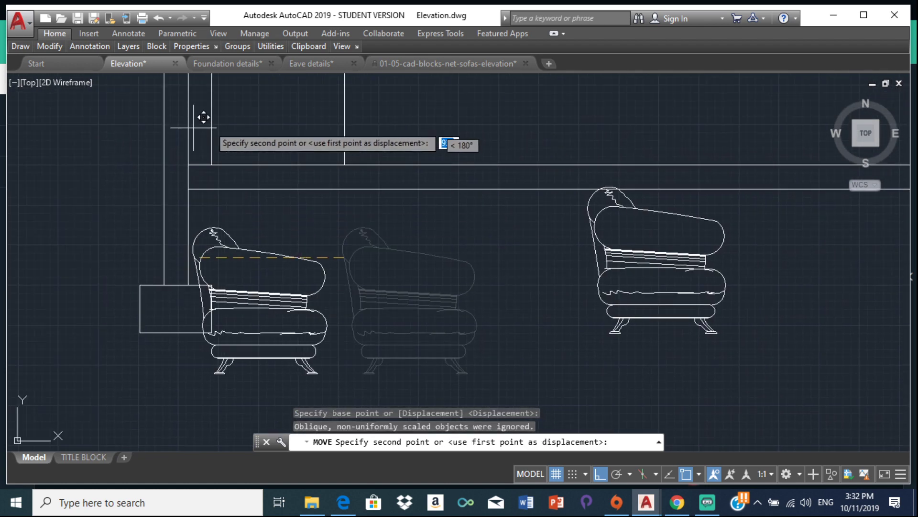
pyautogui.moveTo(201, 116)
pyautogui.mouseDown(button='middle')
pyautogui.moveTo(248, 164)
pyautogui.moveTo(267, 250)
pyautogui.mouseUp(button='middle')
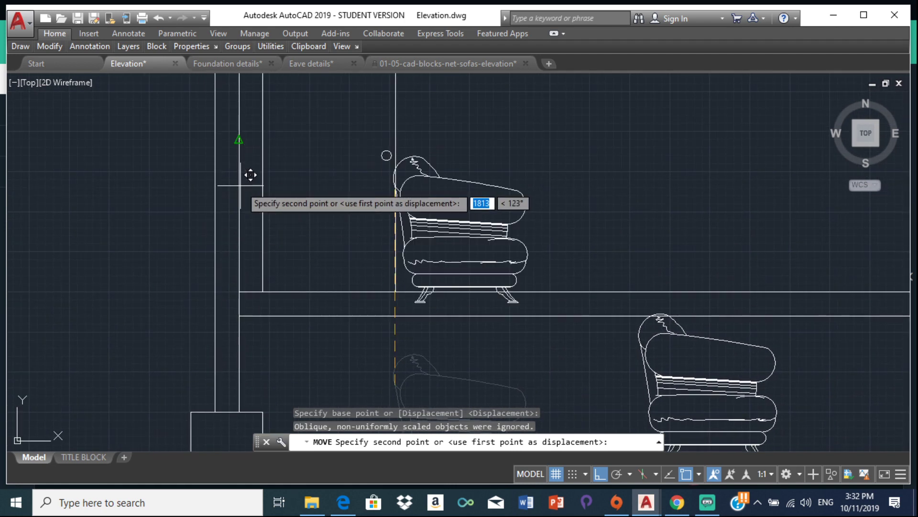
pyautogui.click(240, 195)
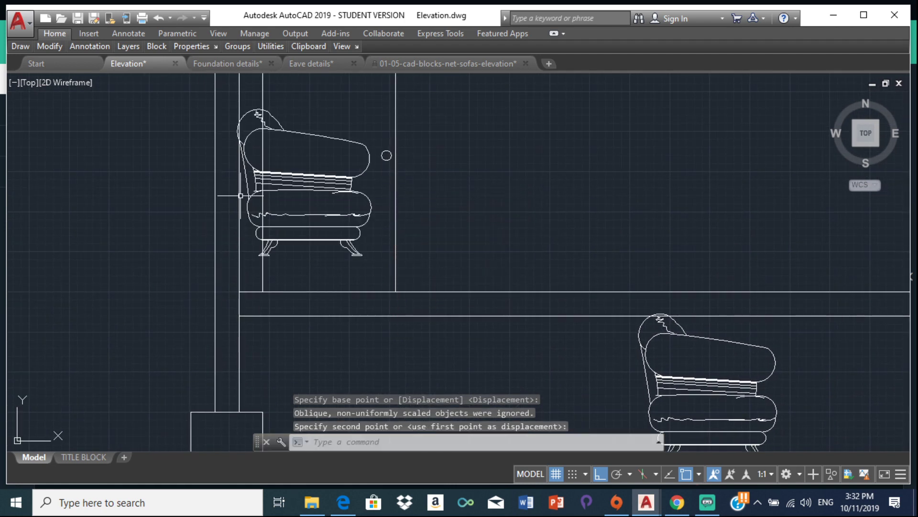
pyautogui.click(278, 168)
pyautogui.click(272, 196)
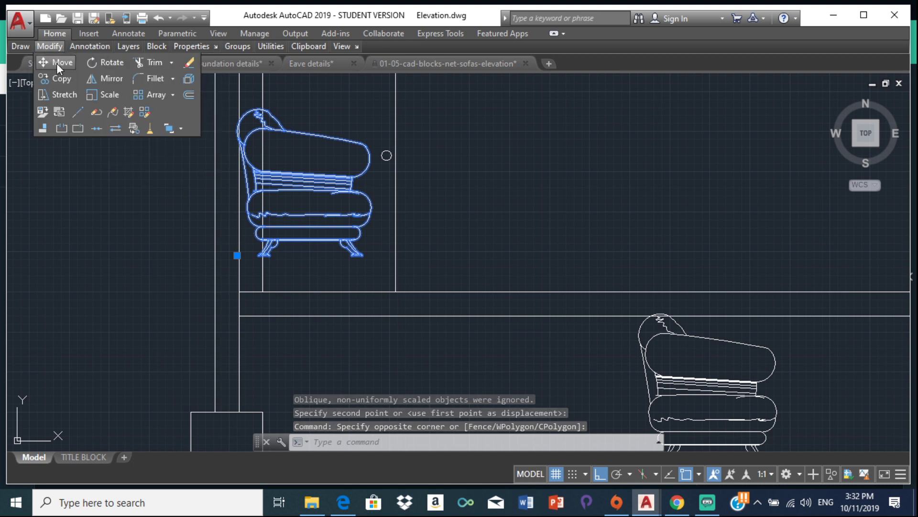
# Step: Move the chair from its leg down onto the floor line
pyautogui.click(56, 63)
pyautogui.scroll(2, 239, 254)
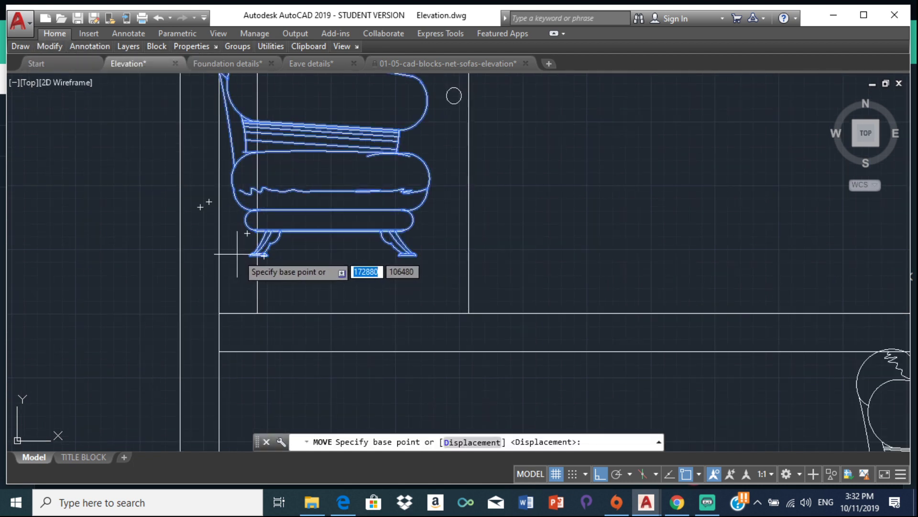
pyautogui.click(258, 255)
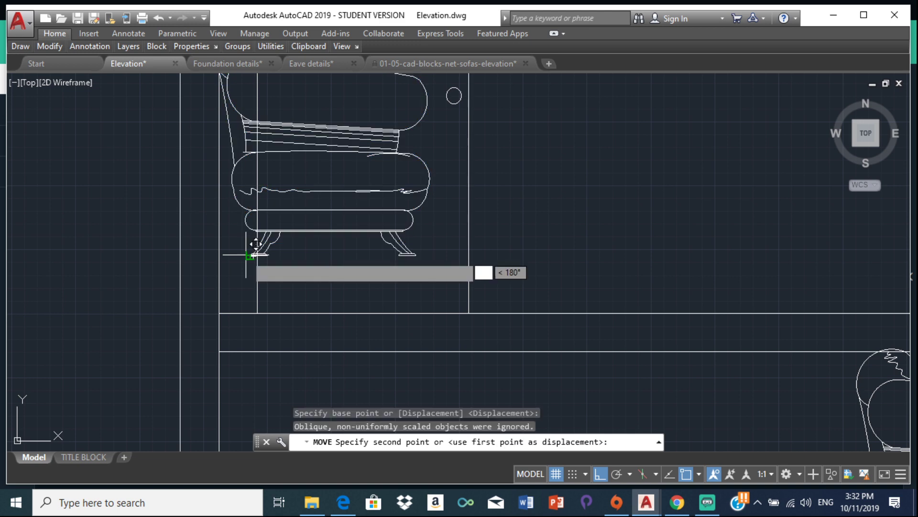
pyautogui.click(249, 308)
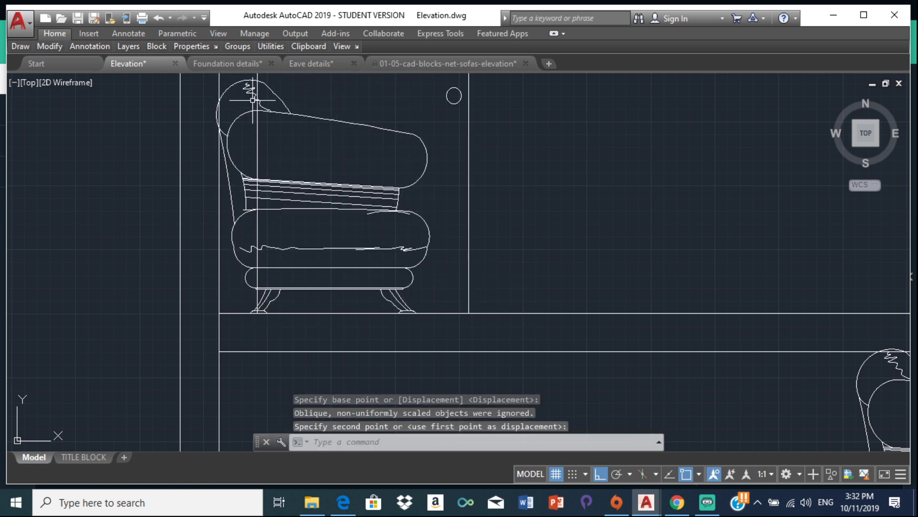
# Step: Select the chair block for another move, then cancel it
pyautogui.click(242, 114)
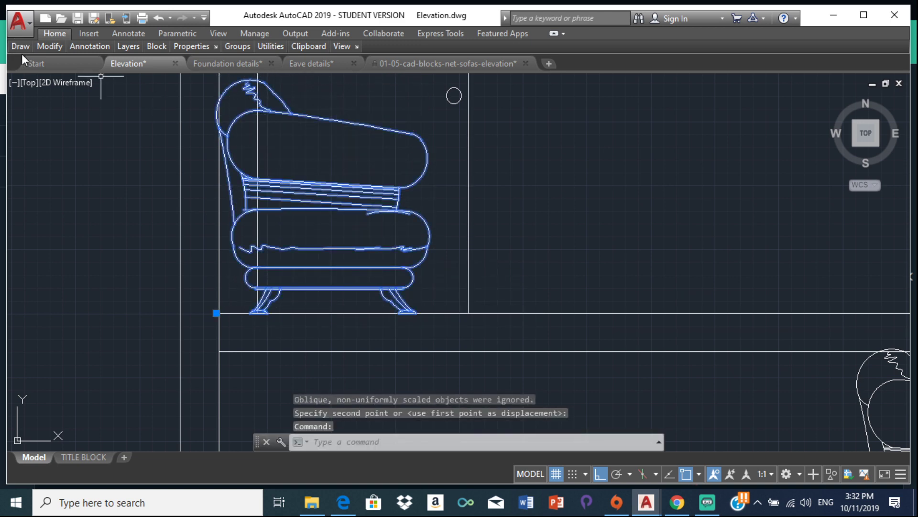
pyautogui.moveTo(48, 43)
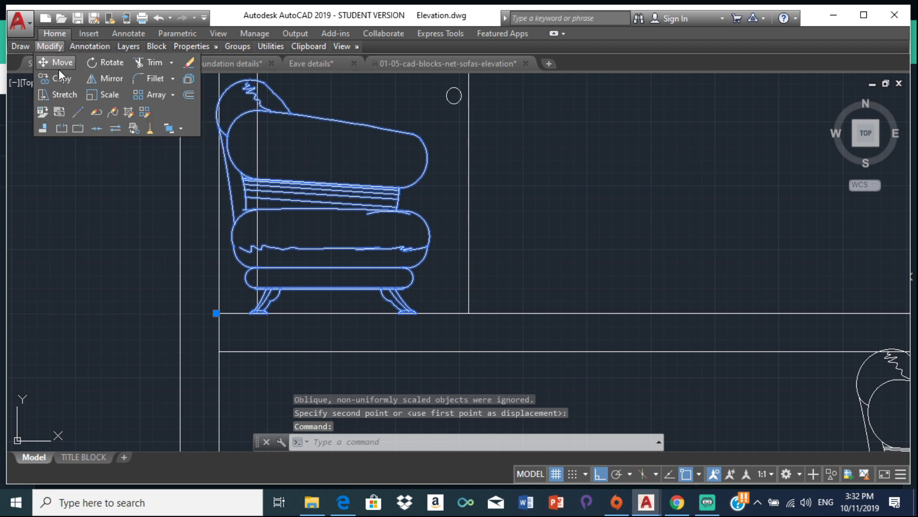
pyautogui.click(56, 64)
pyautogui.click(62, 59)
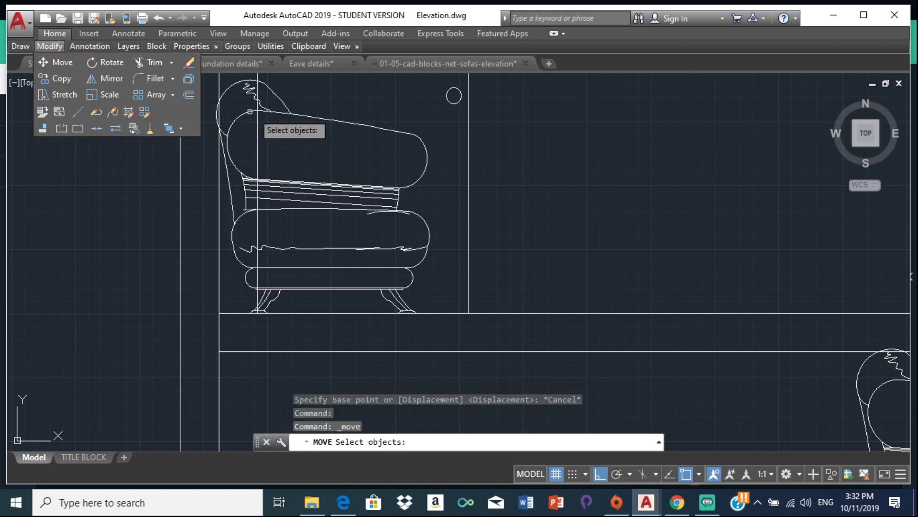
pyautogui.click(248, 84)
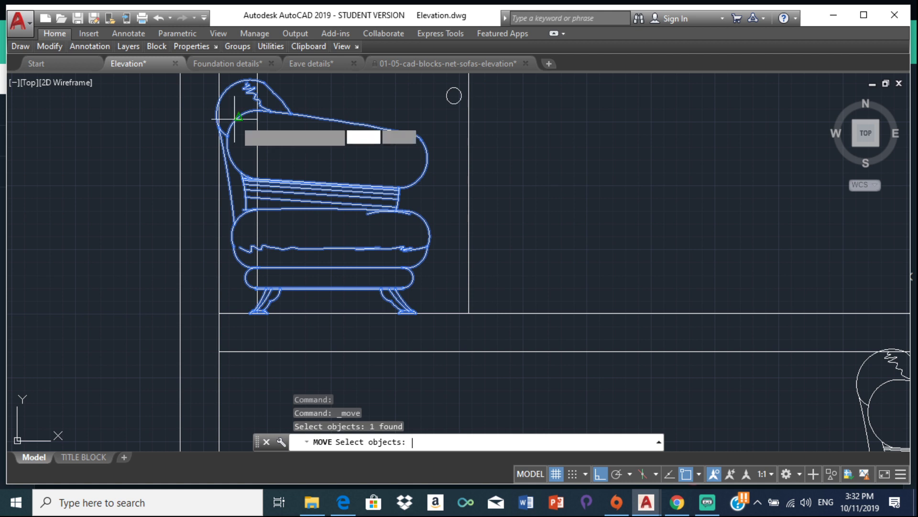
pyautogui.press('Return')
pyautogui.scroll(4, 219, 123)
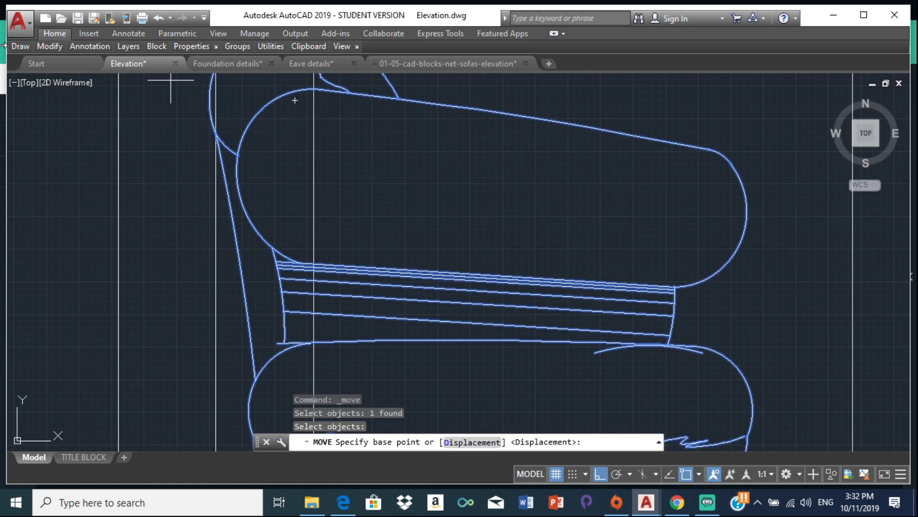
pyautogui.press('Escape')
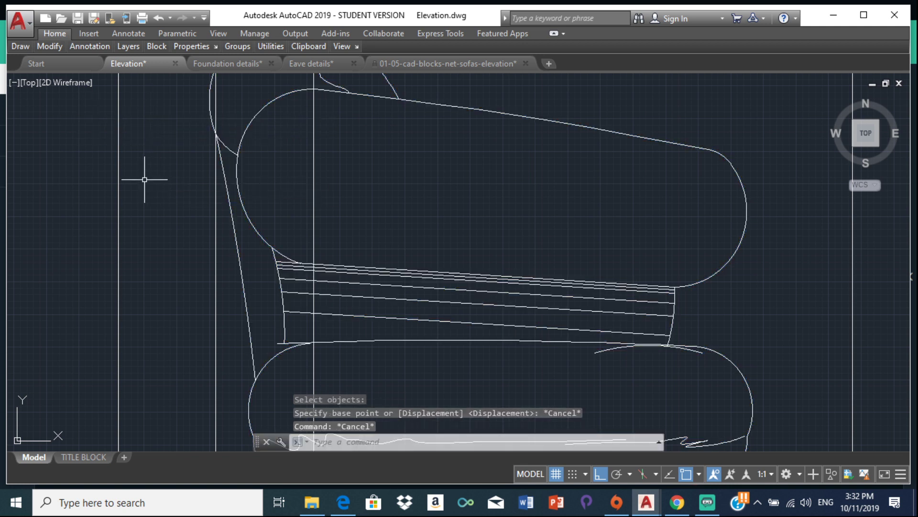
# Step: Move the sofa from its arm edge to a snapped point
pyautogui.click(210, 100)
pyautogui.click(53, 46)
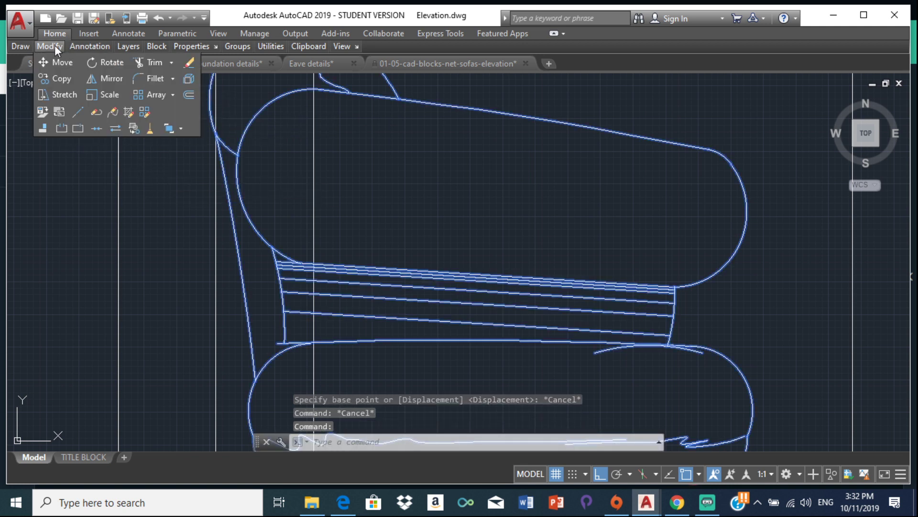
pyautogui.click(65, 60)
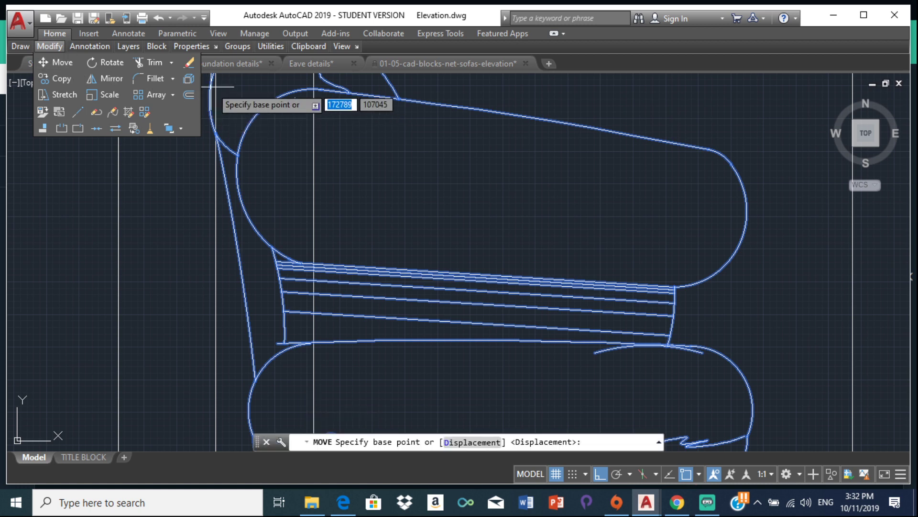
pyautogui.moveTo(211, 93); pyautogui.dragTo(255, 203, button='middle')
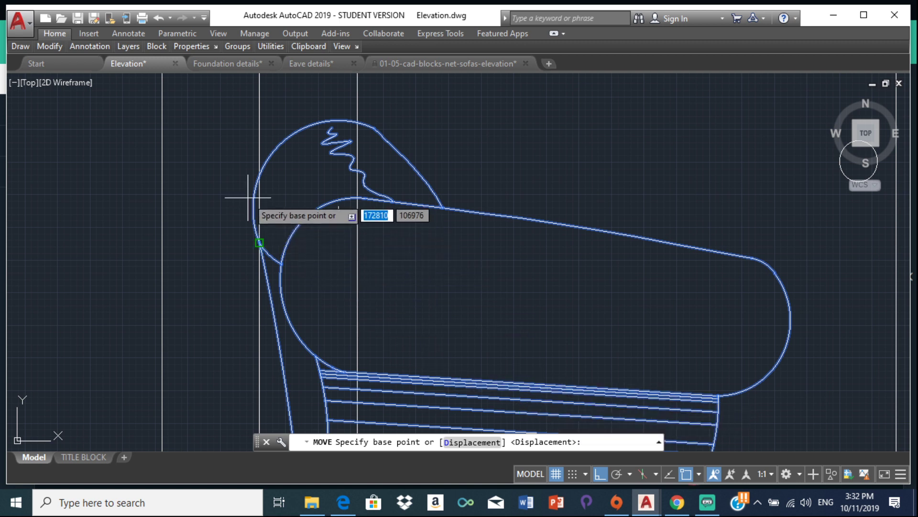
pyautogui.scroll(2, 254, 203)
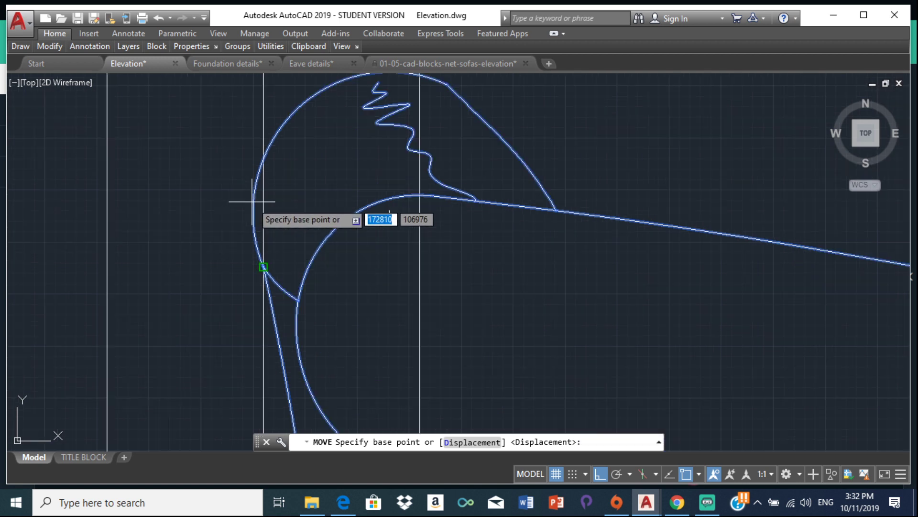
pyautogui.click(258, 205)
pyautogui.scroll(2, 266, 199)
pyautogui.scroll(-3, 271, 208)
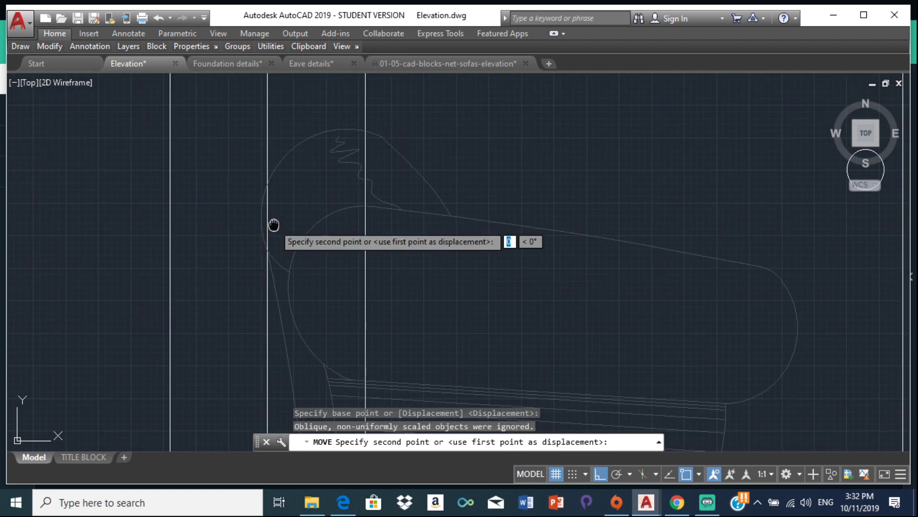
pyautogui.moveTo(273, 225); pyautogui.dragTo(234, 175, button='middle')
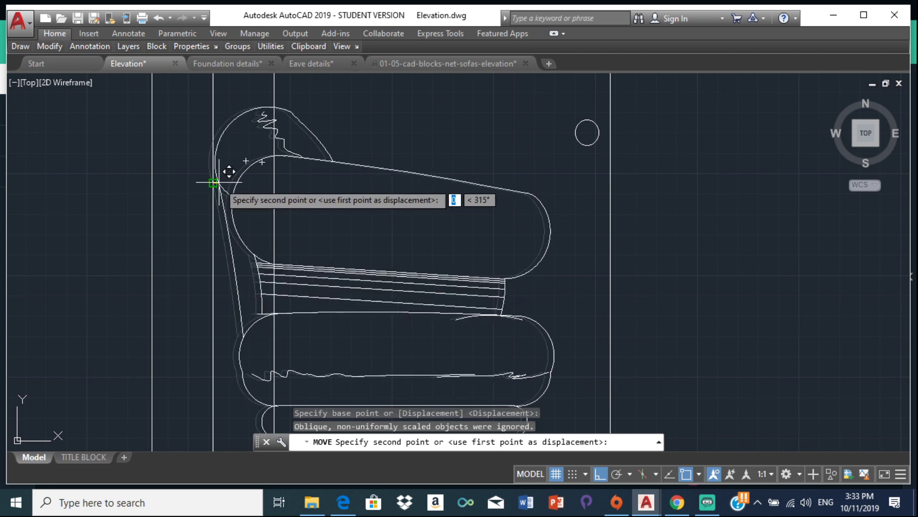
pyautogui.click(214, 182)
# Step: Select the sofa and shift the armchair to a new position
pyautogui.scroll(-4, 225, 190)
pyautogui.scroll(5, 215, 193)
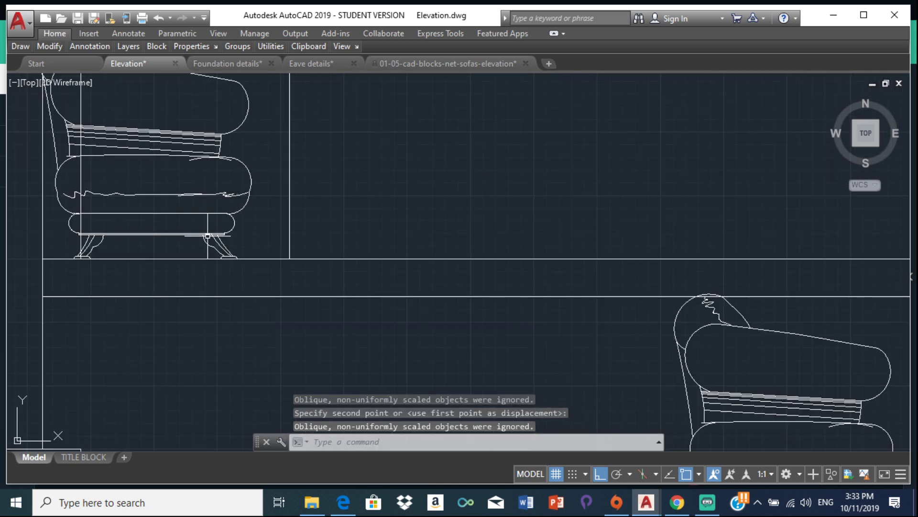
pyautogui.moveTo(129, 173)
pyautogui.mouseDown(button='middle')
pyautogui.moveTo(159, 226)
pyautogui.moveTo(204, 263)
pyautogui.mouseUp(button='middle')
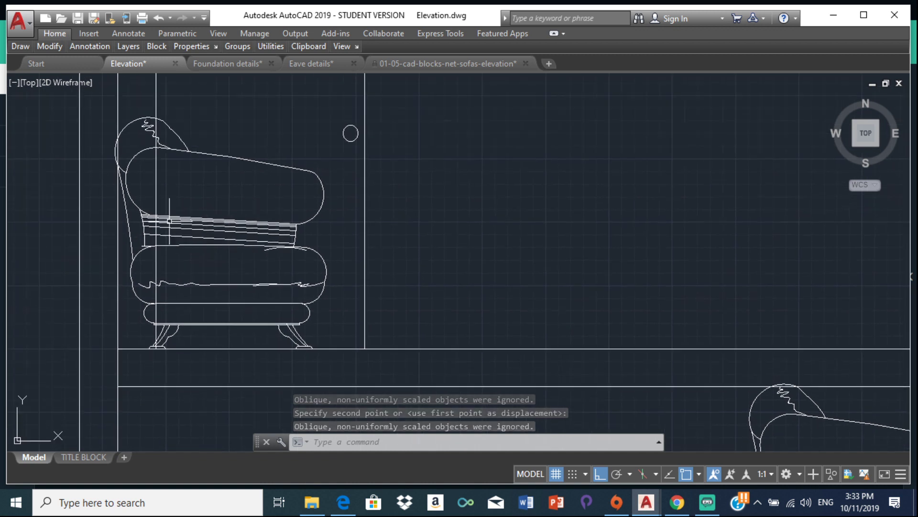
pyautogui.click(172, 151)
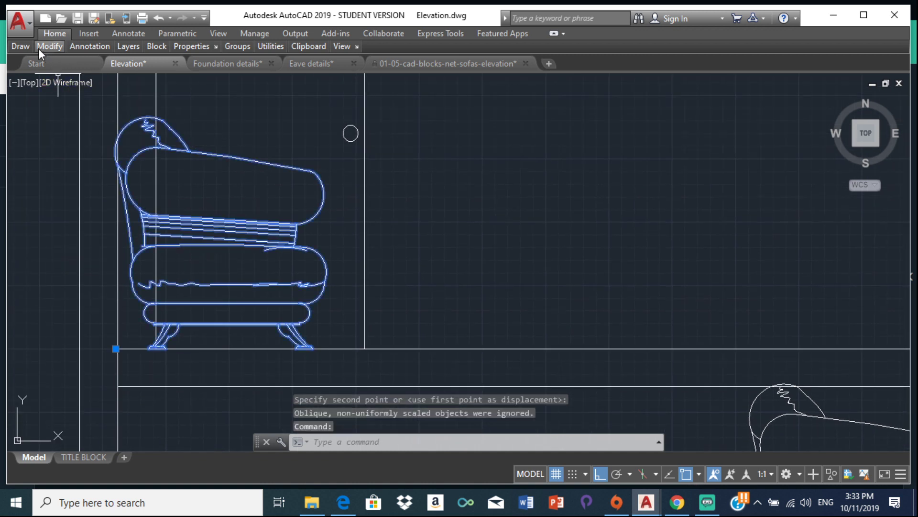
pyautogui.moveTo(52, 47)
pyautogui.click(54, 63)
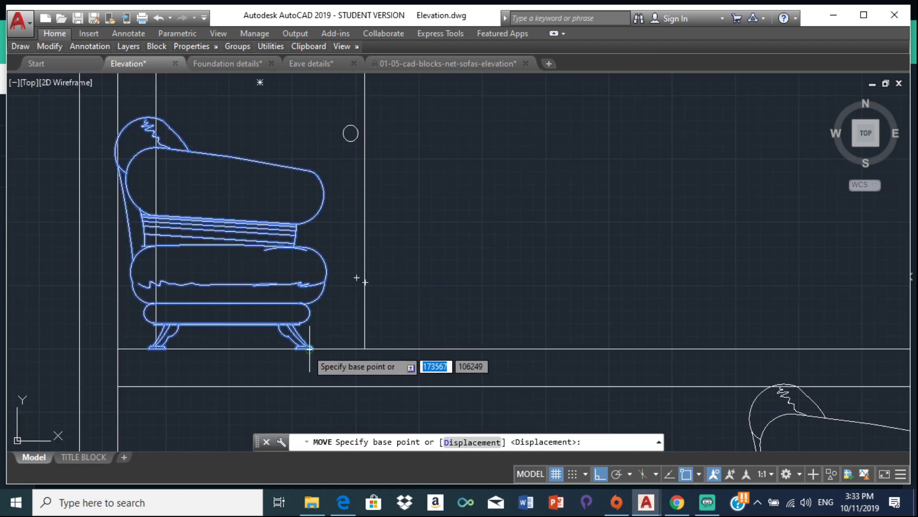
pyautogui.click(311, 347)
pyautogui.click(313, 344)
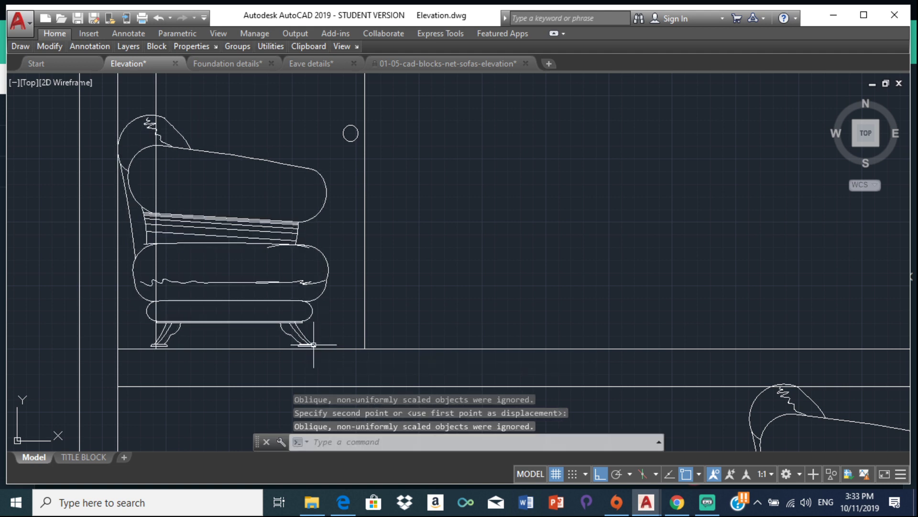
# Step: Move the armchair by its foot onto the floor line, then select its curves
pyautogui.click(184, 228)
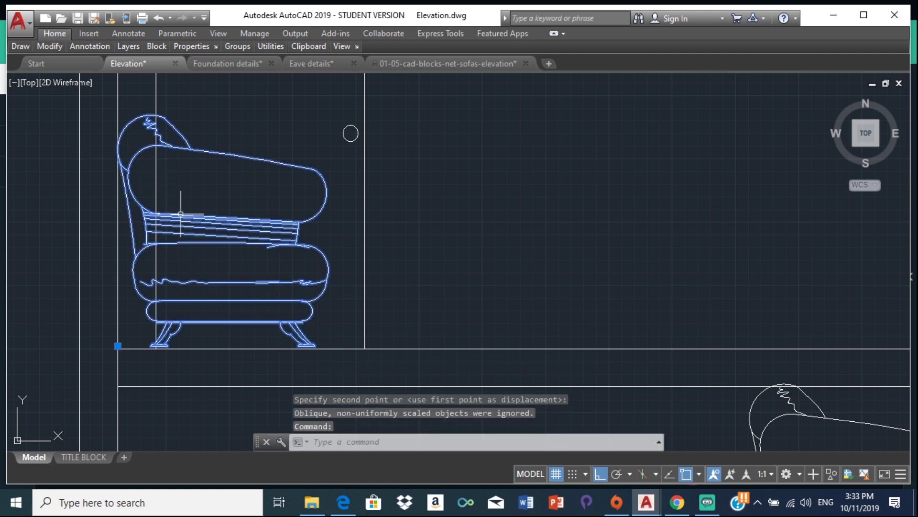
pyautogui.moveTo(90, 47)
pyautogui.moveTo(56, 46)
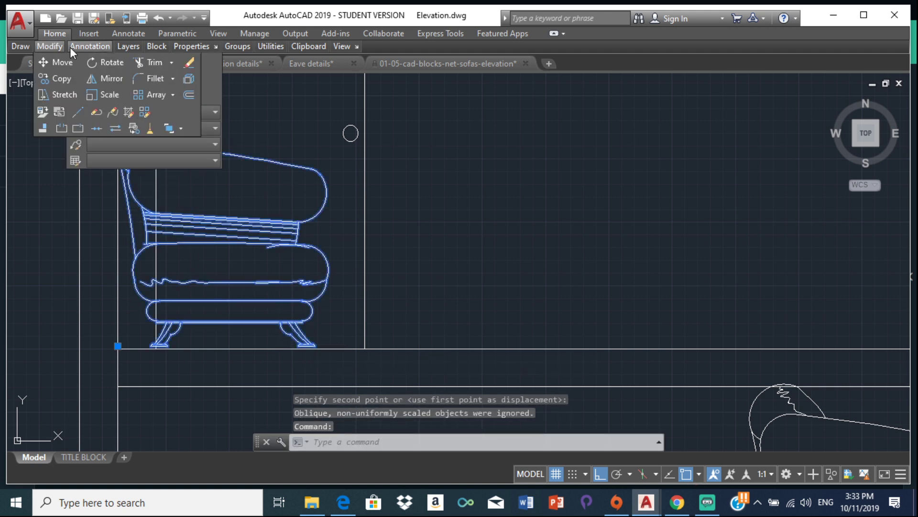
pyautogui.click(60, 63)
pyautogui.scroll(2, 165, 382)
pyautogui.scroll(1, 143, 387)
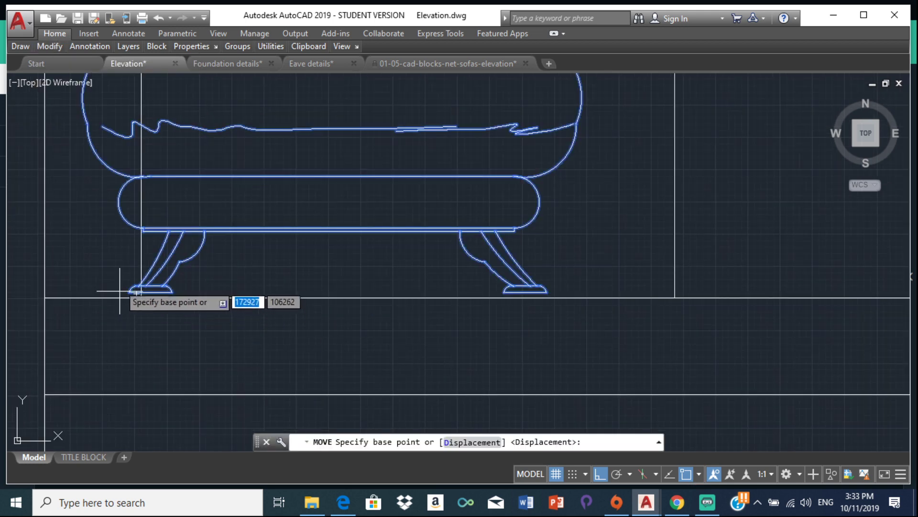
pyautogui.click(130, 295)
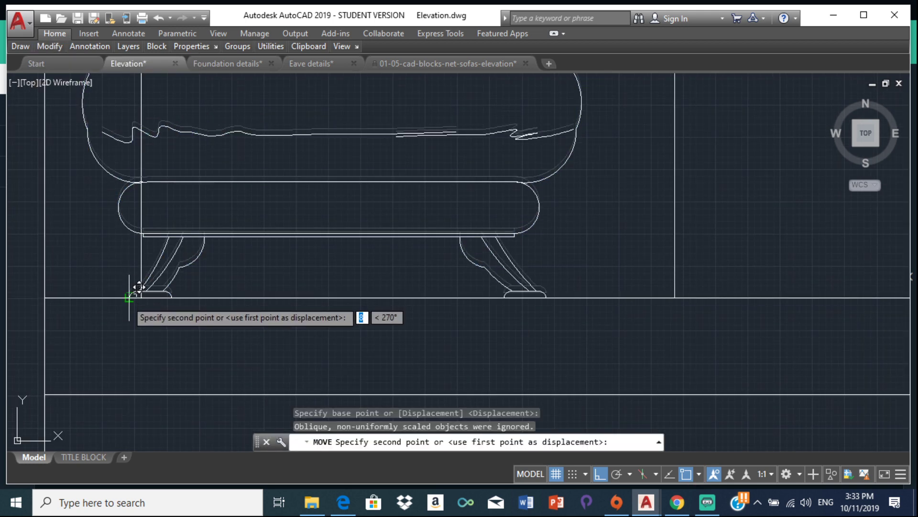
pyautogui.click(136, 287)
pyautogui.scroll(-2, 217, 252)
pyautogui.scroll(6, 200, 133)
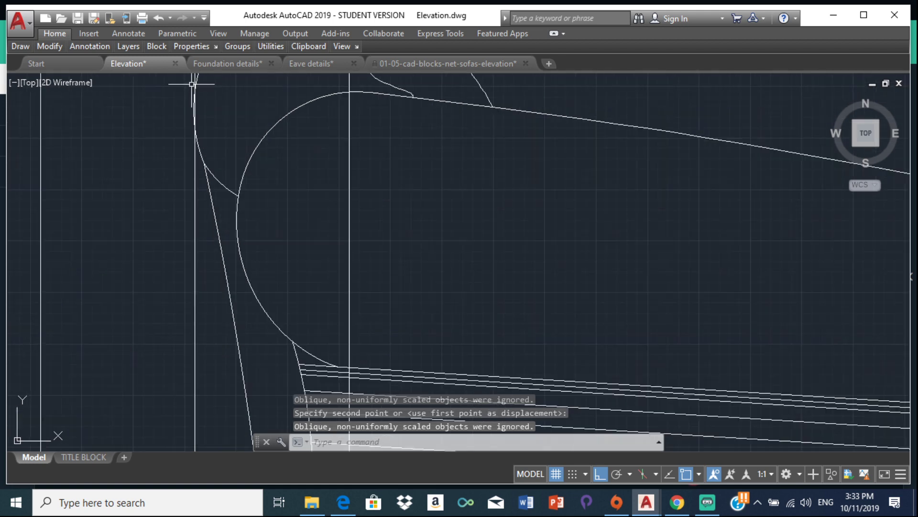
pyautogui.scroll(3, 228, 206)
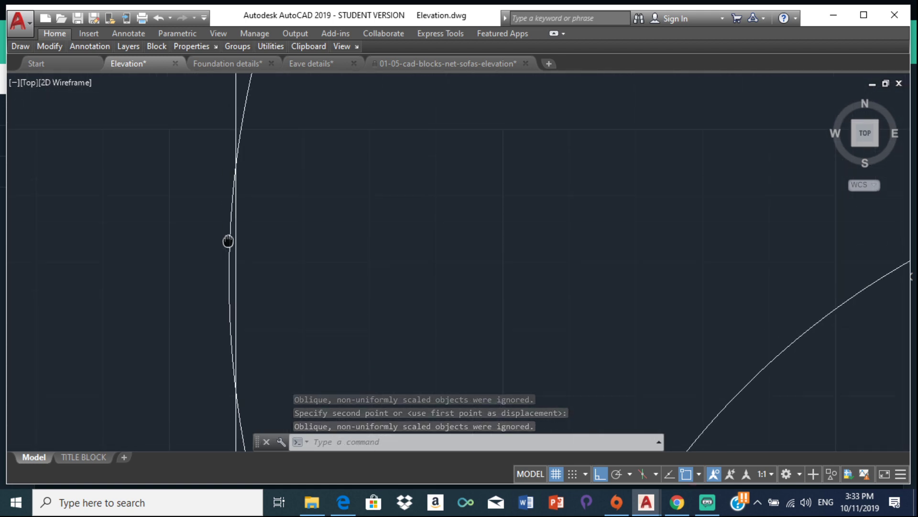
pyautogui.scroll(-2, 237, 136)
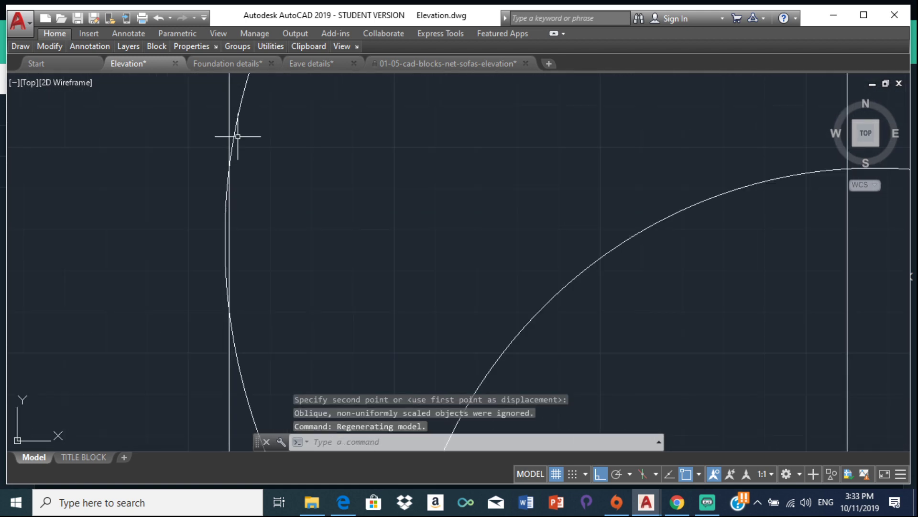
pyautogui.click(238, 112)
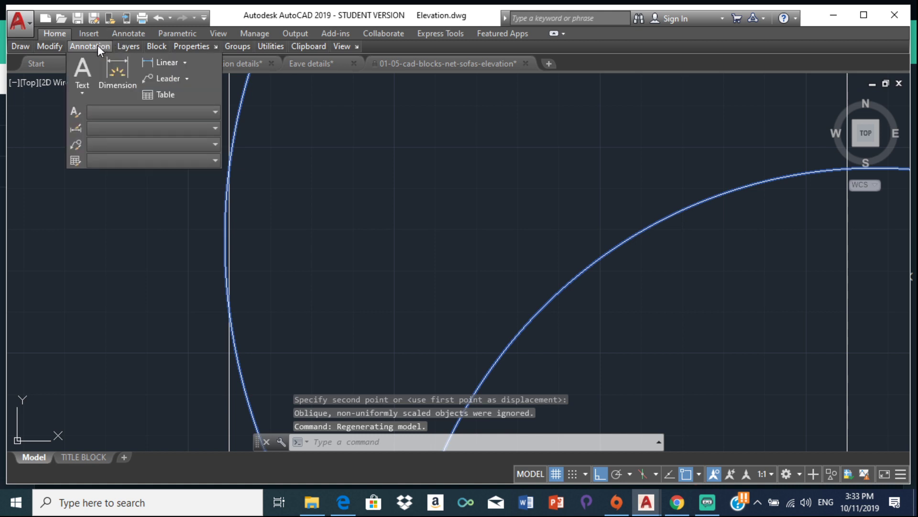
# Step: With object snap off, slide the armchair sideways until its back meets the left wall
pyautogui.click(62, 63)
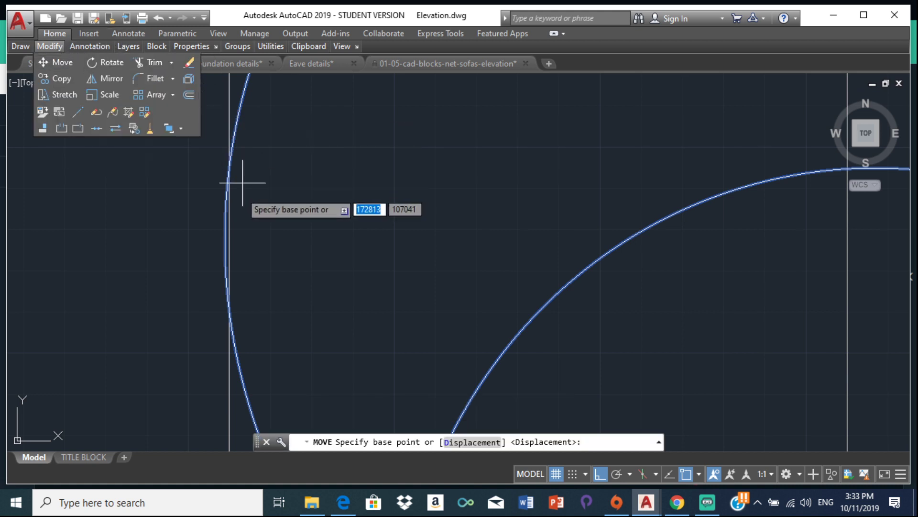
pyautogui.click(231, 127)
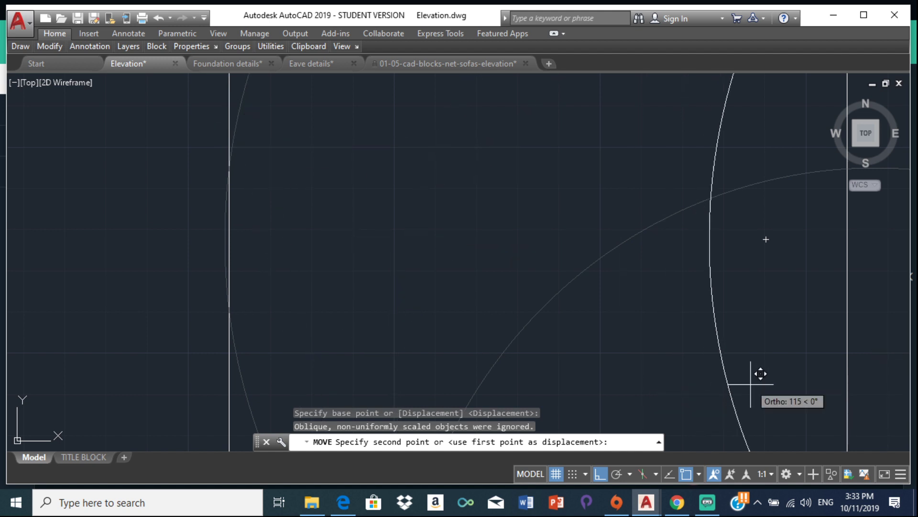
pyautogui.click(688, 468)
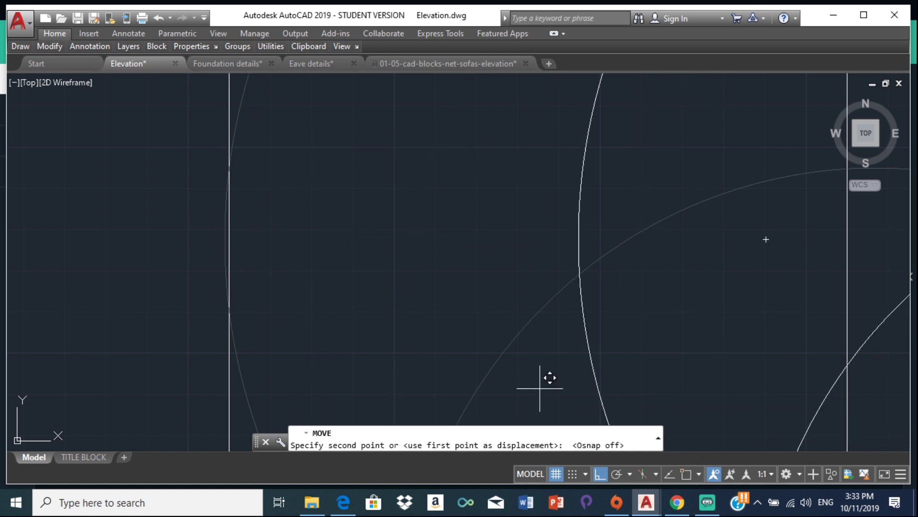
pyautogui.scroll(-3, 335, 287)
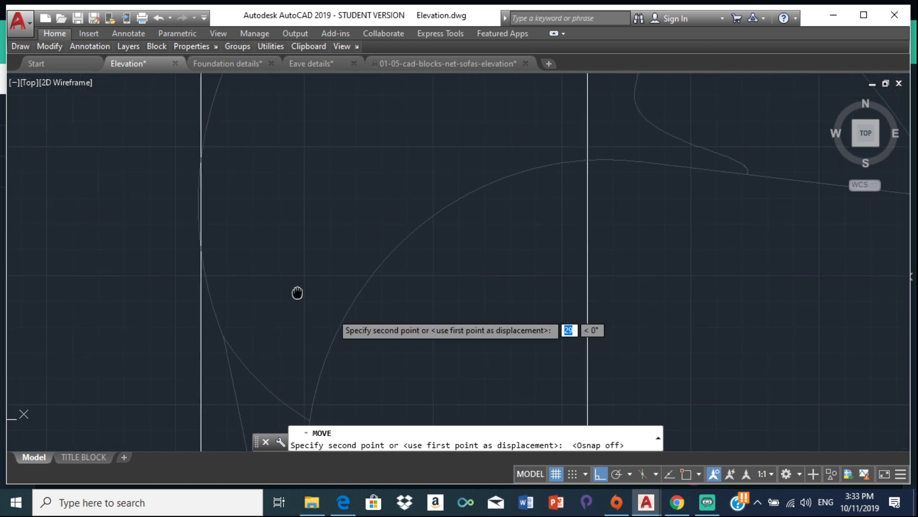
pyautogui.scroll(-3, 307, 281)
pyautogui.moveTo(307, 281); pyautogui.dragTo(305, 300, button='middle')
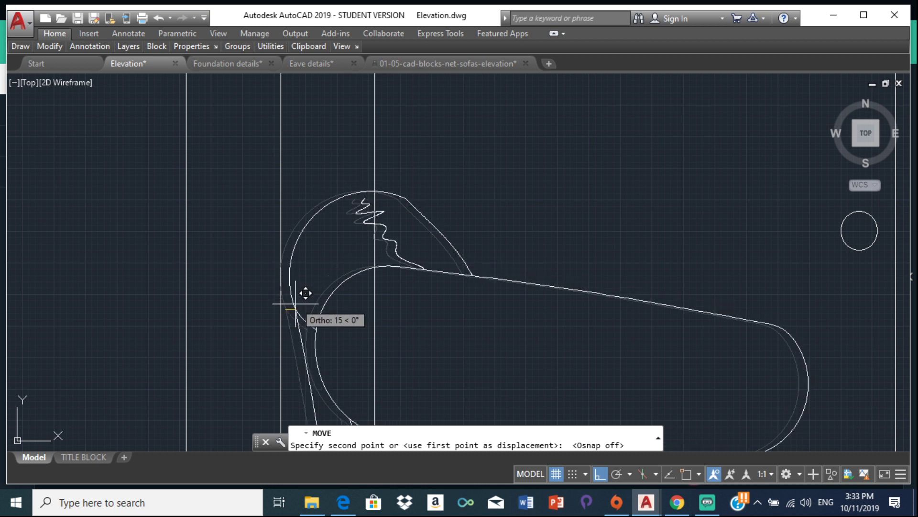
pyautogui.click(294, 303)
pyautogui.scroll(-4, 294, 302)
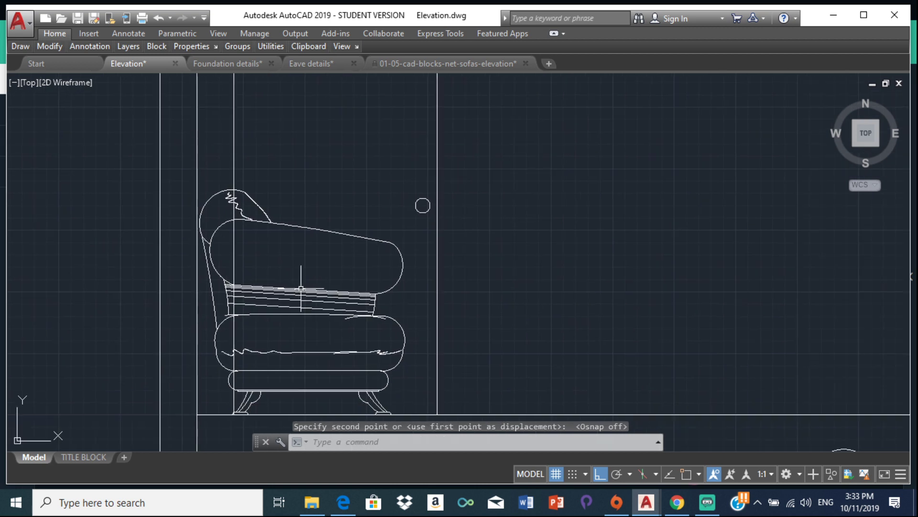
pyautogui.scroll(-2, 355, 276)
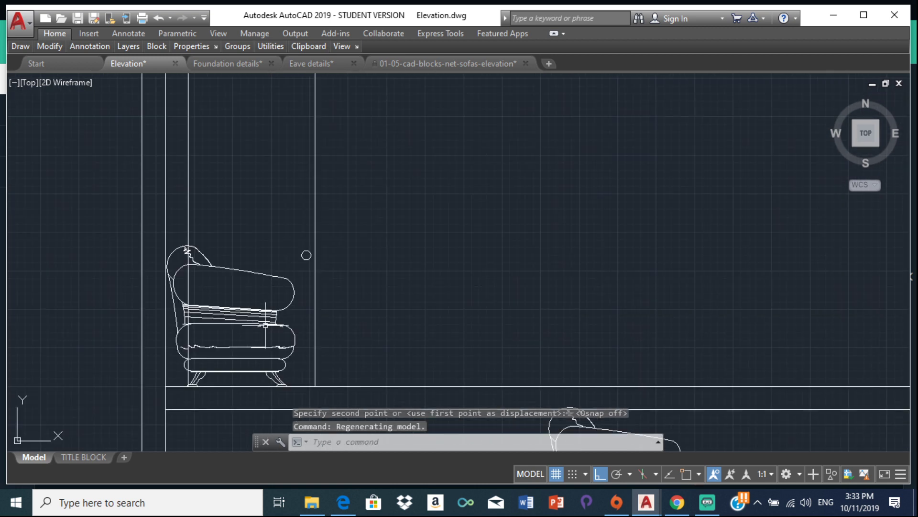
pyautogui.scroll(4, 204, 353)
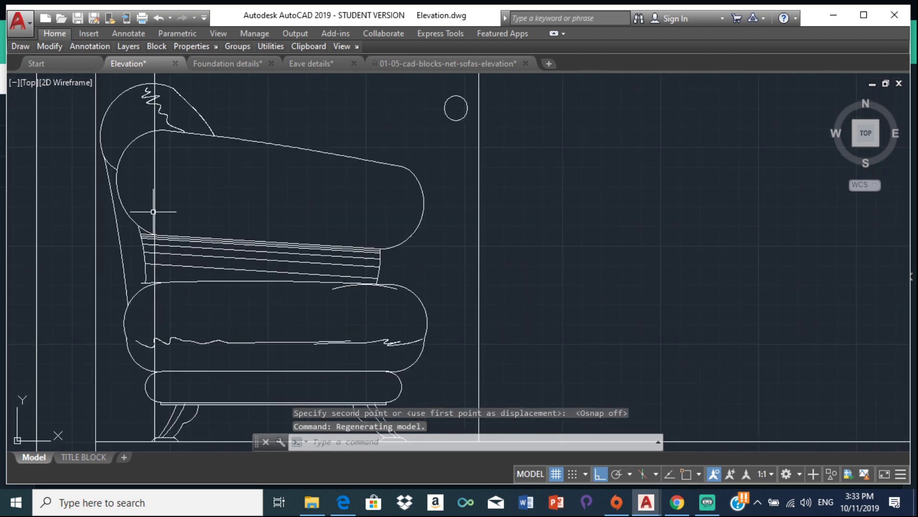
pyautogui.moveTo(165, 136); pyautogui.dragTo(206, 248, button='middle')
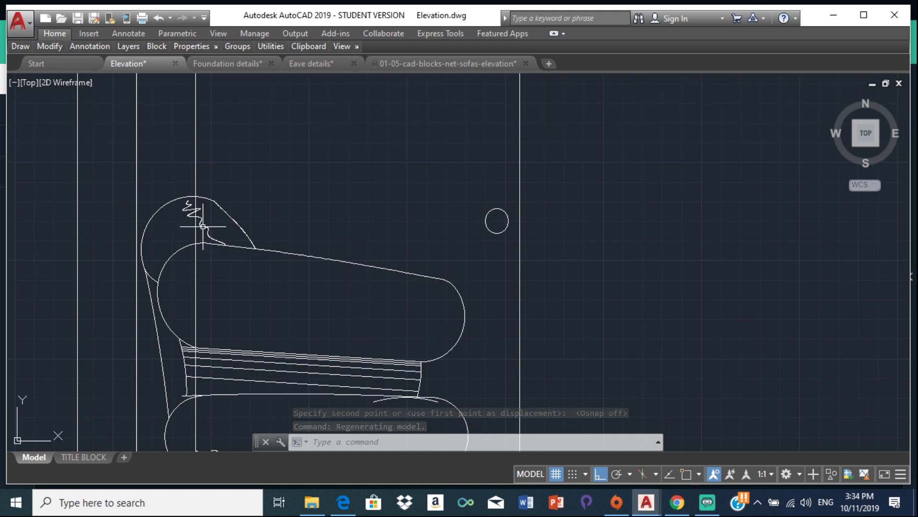
pyautogui.scroll(-5, 202, 226)
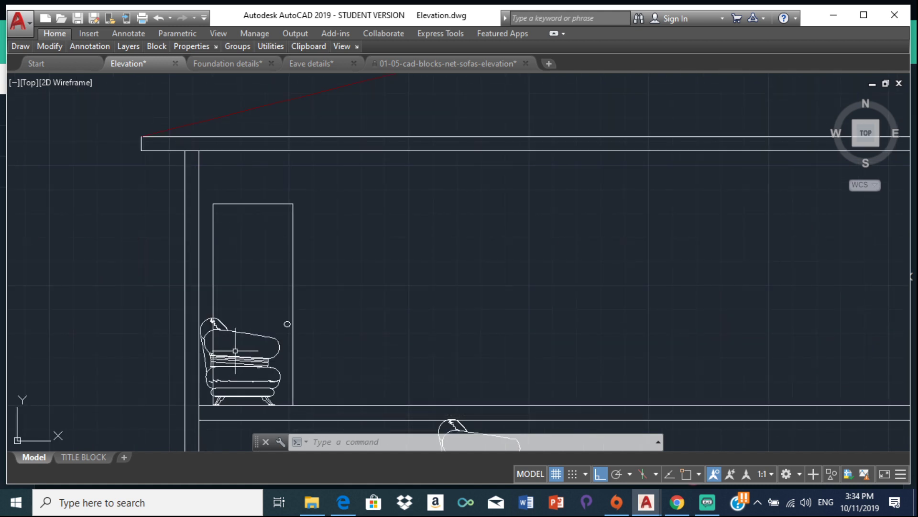
# Step: Attempt a trim using all objects as cutting edges, then cancel it
pyautogui.press('Return')
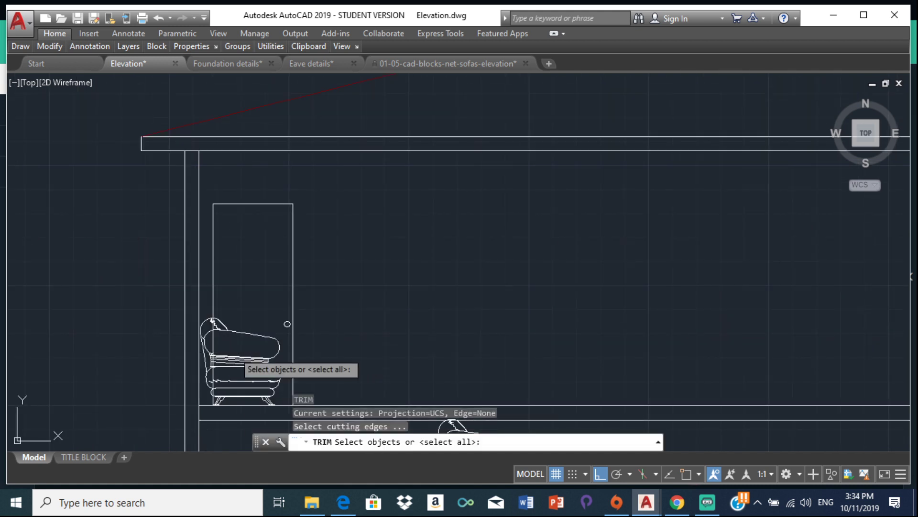
pyautogui.press('Return')
pyautogui.scroll(8, 200, 335)
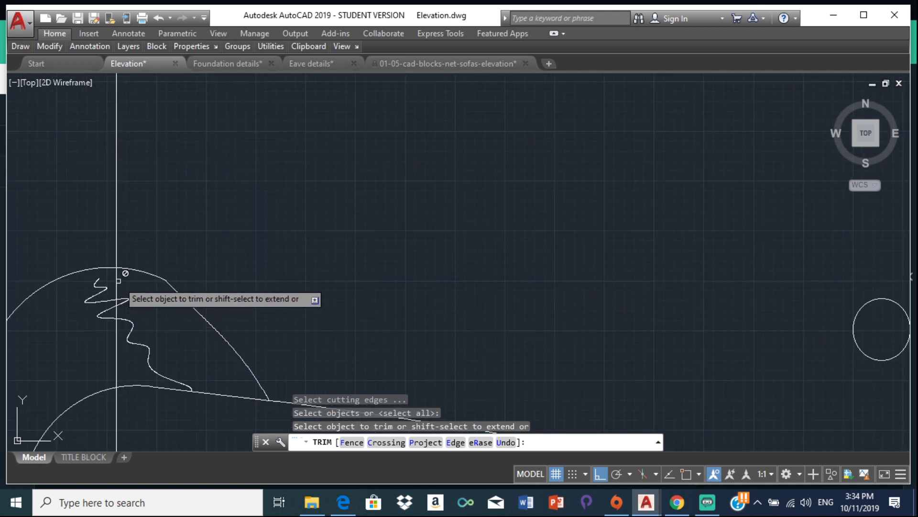
pyautogui.press('Return')
pyautogui.press('Escape')
pyautogui.press('Escape')
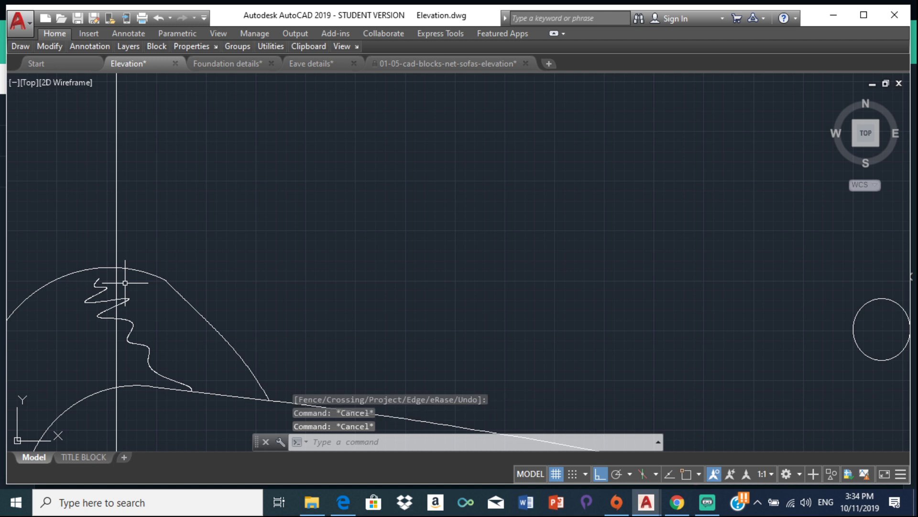
pyautogui.press('Return')
pyautogui.press('Return')
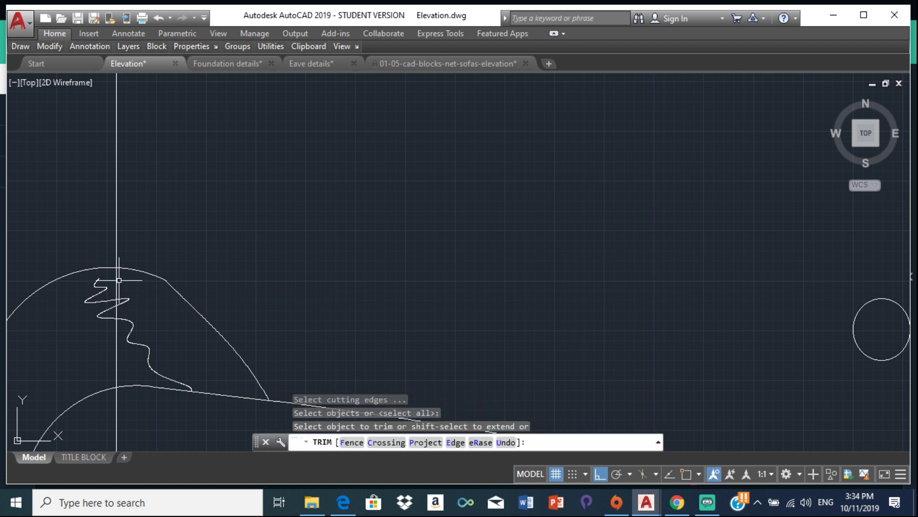
pyautogui.press('Escape')
pyautogui.scroll(-4, 296, 292)
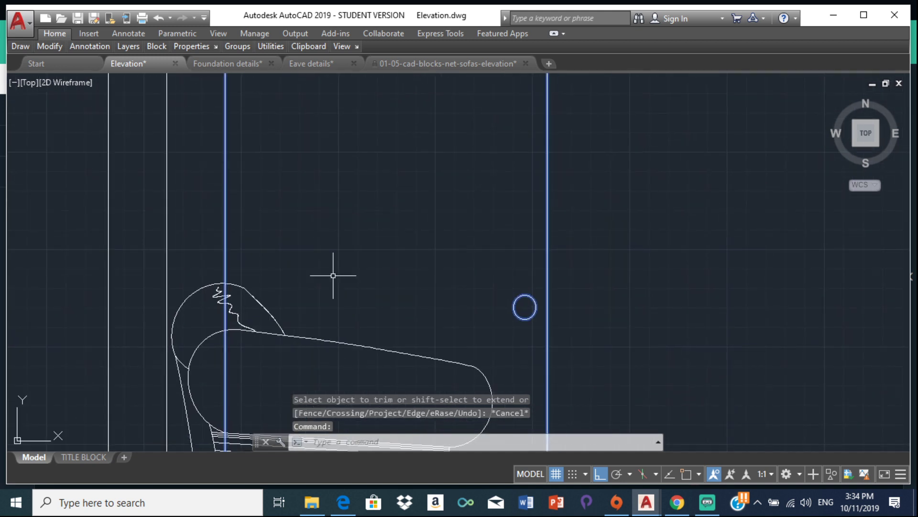
# Step: Explode the armchair and trim the line segment crossing its armrest
pyautogui.write('ex')
pyautogui.click(391, 319)
pyautogui.write('tr')
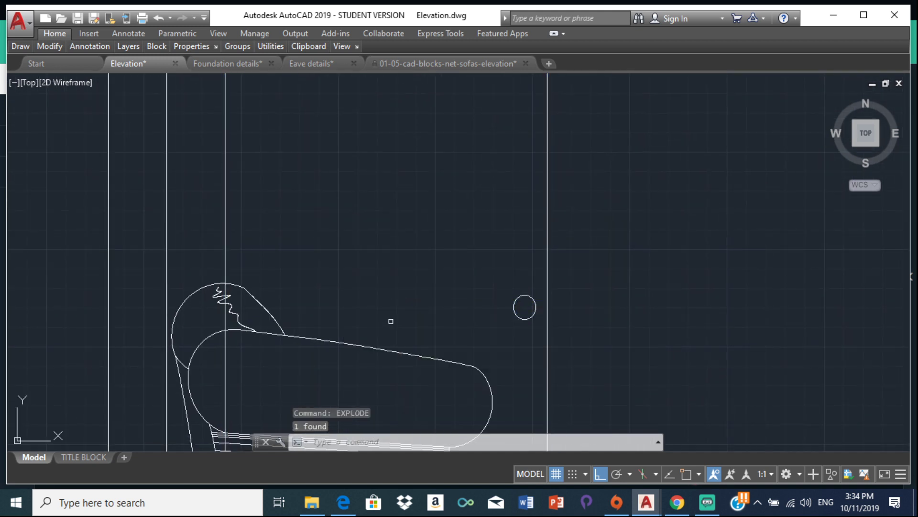
pyautogui.press('Return')
pyautogui.press('Return')
pyautogui.scroll(5, 209, 318)
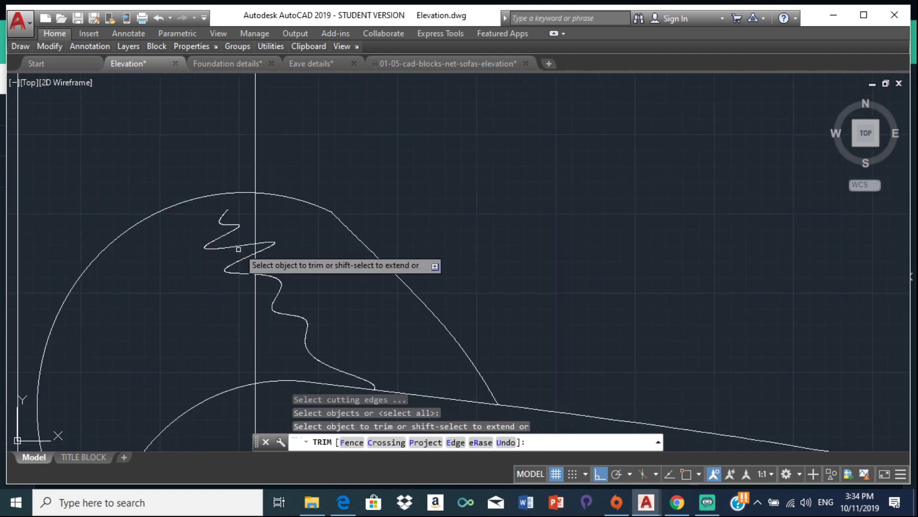
pyautogui.click(256, 209)
pyautogui.press('Escape')
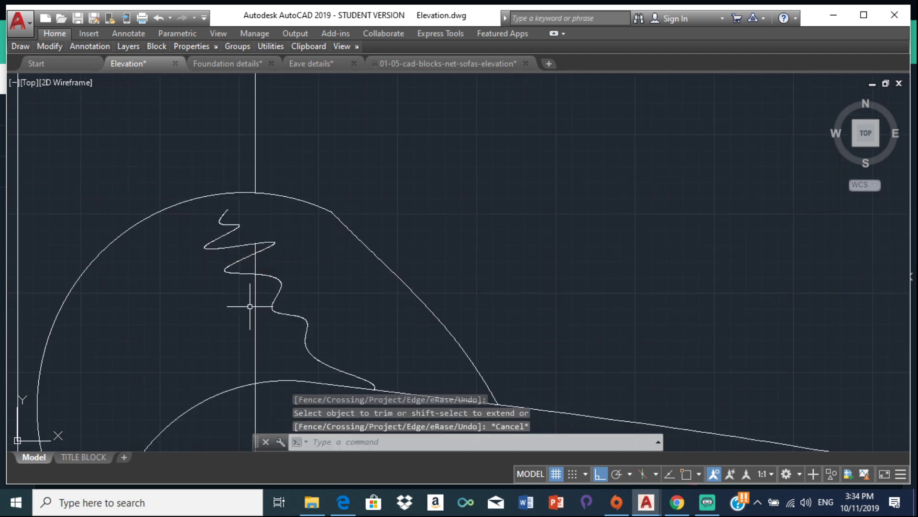
# Step: Erase the leftover vertical wall line
pyautogui.click(256, 313)
pyautogui.press('Delete')
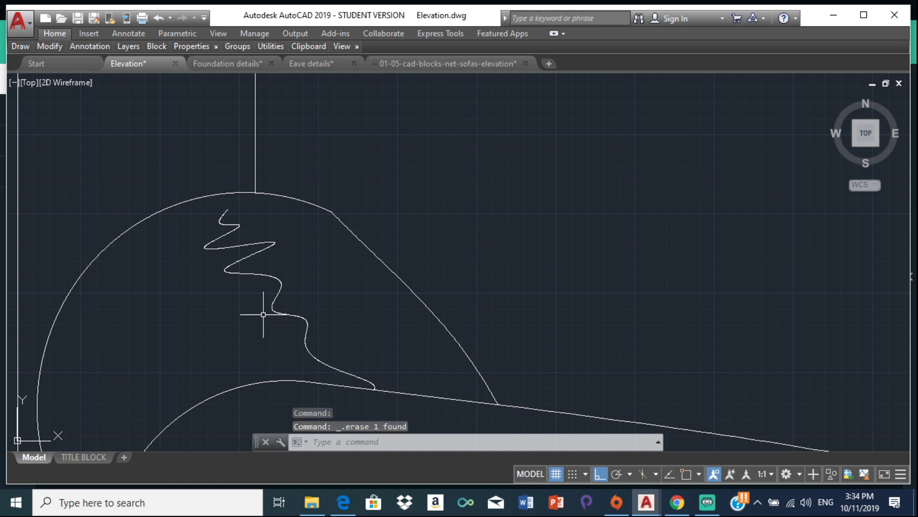
pyautogui.scroll(-6, 256, 315)
pyautogui.moveTo(342, 286); pyautogui.dragTo(329, 171, button='middle')
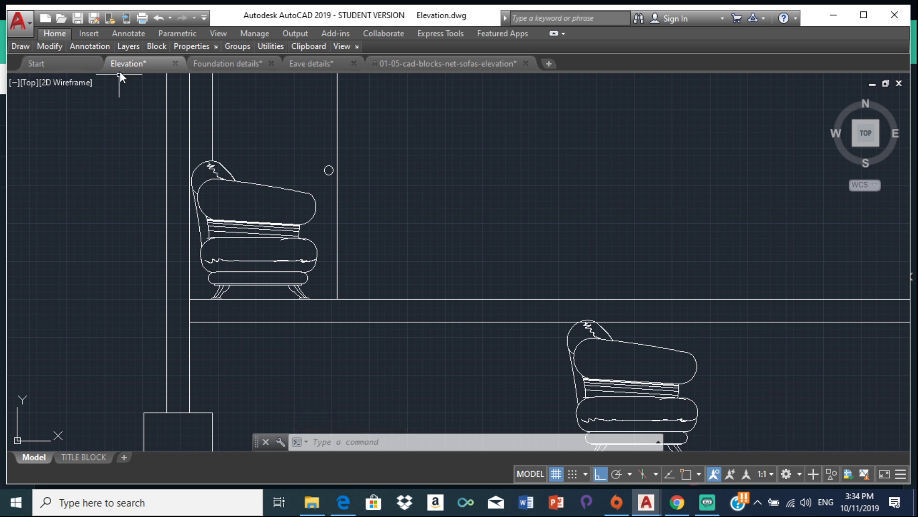
# Step: With object snap on, draw a line from the armchair's top to its bottom-left corner
pyautogui.write('l')
pyautogui.press('Return')
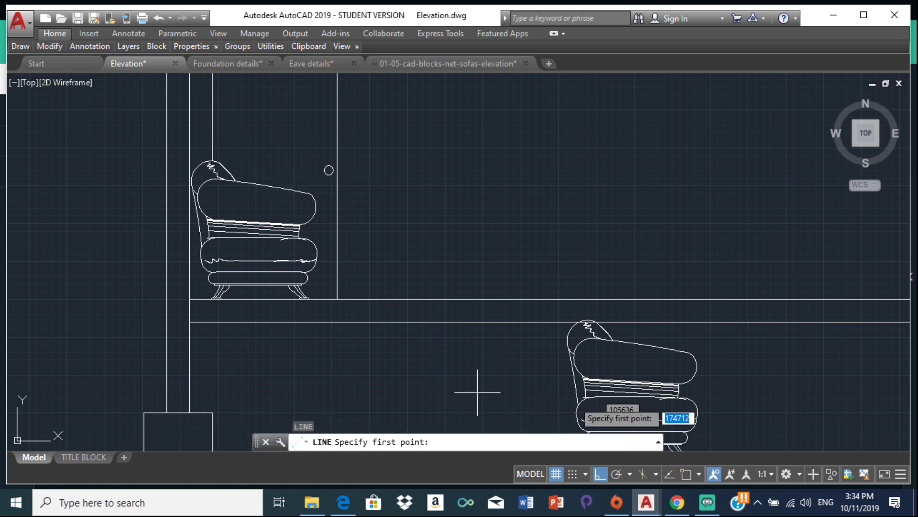
pyautogui.click(688, 472)
pyautogui.scroll(4, 191, 167)
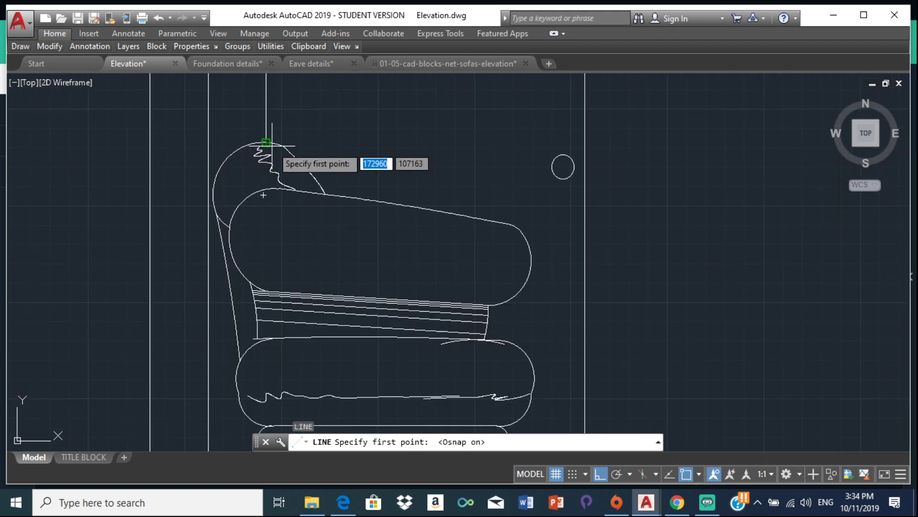
pyautogui.click(267, 143)
pyautogui.scroll(-3, 287, 240)
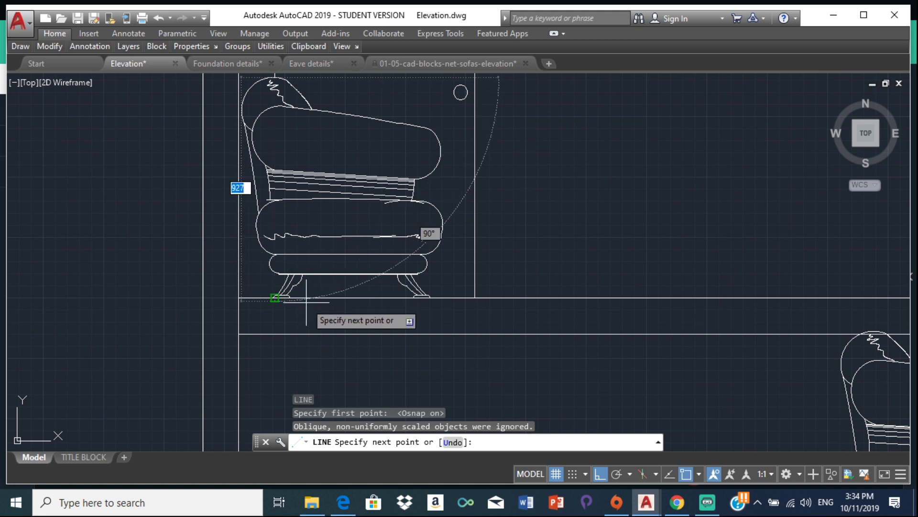
pyautogui.click(276, 298)
pyautogui.press('Escape')
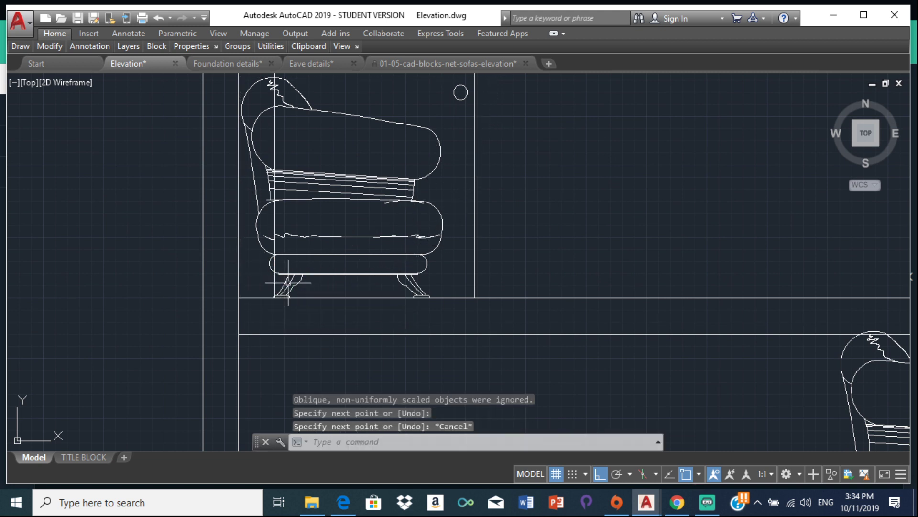
# Step: Run TRIM with all objects as cutting edges and try trimming near the cushion corner, then cancel
pyautogui.write('tr')
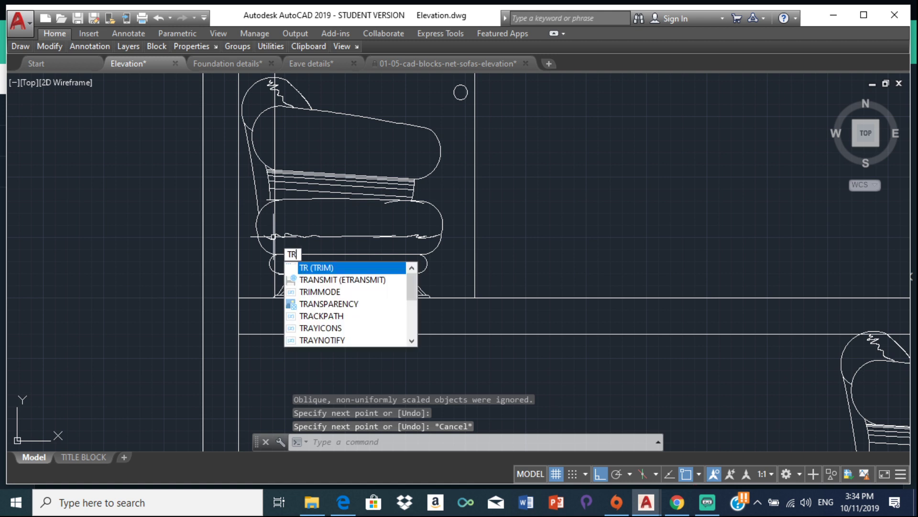
pyautogui.press('Return')
pyautogui.press('Return')
pyautogui.scroll(5, 283, 268)
pyautogui.moveTo(287, 306); pyautogui.dragTo(289, 185, button='middle')
pyautogui.scroll(3, 284, 261)
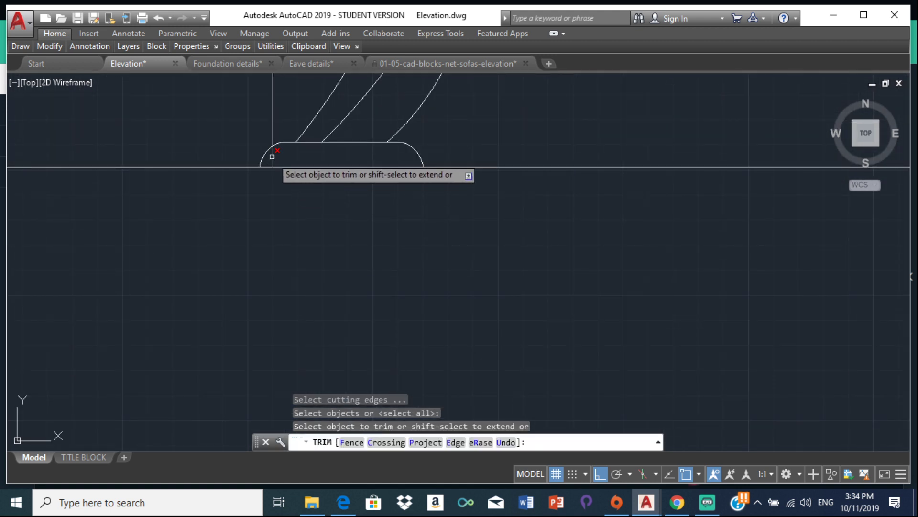
pyautogui.moveTo(269, 157); pyautogui.dragTo(277, 139, button='middle')
pyautogui.scroll(-3, 311, 146)
pyautogui.scroll(1, 339, 153)
pyautogui.moveTo(339, 153)
pyautogui.mouseDown(button='middle')
pyautogui.moveTo(353, 230)
pyautogui.moveTo(347, 282)
pyautogui.mouseUp(button='middle')
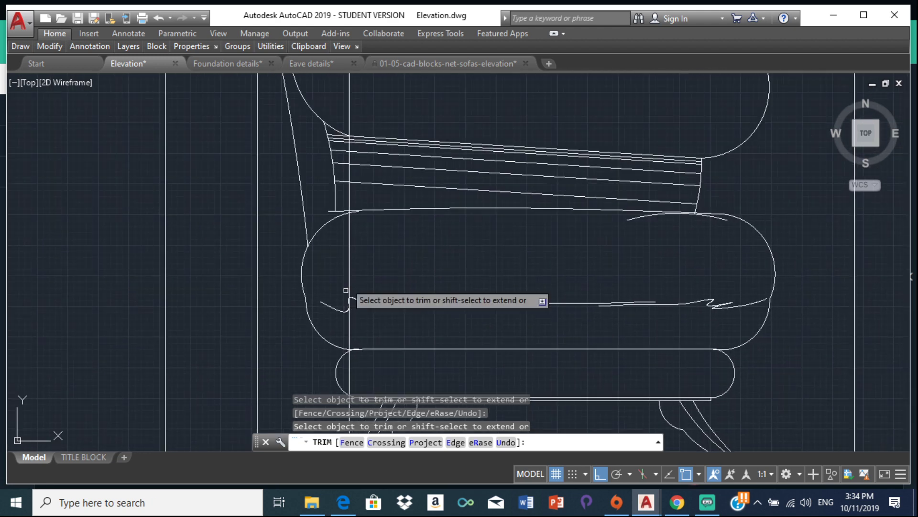
pyautogui.scroll(-3, 347, 282)
pyautogui.scroll(3, 349, 138)
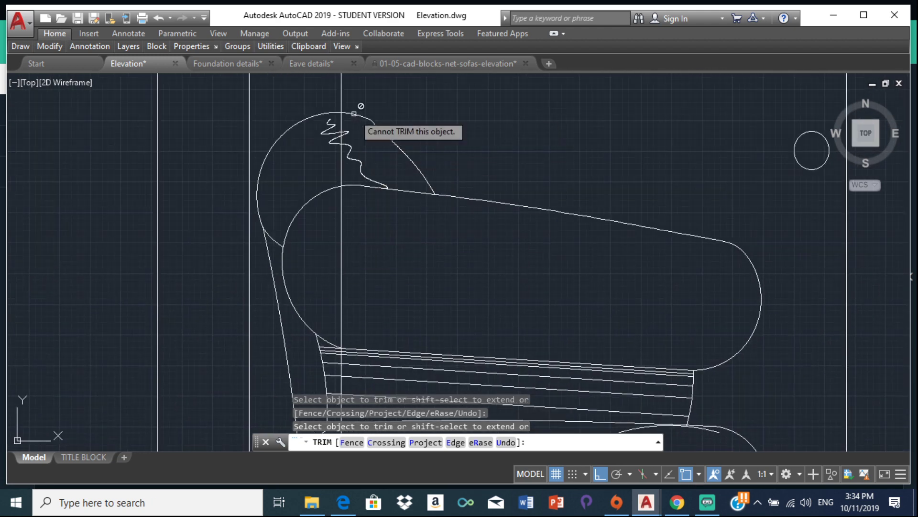
pyautogui.scroll(2, 353, 116)
pyautogui.scroll(-3, 332, 123)
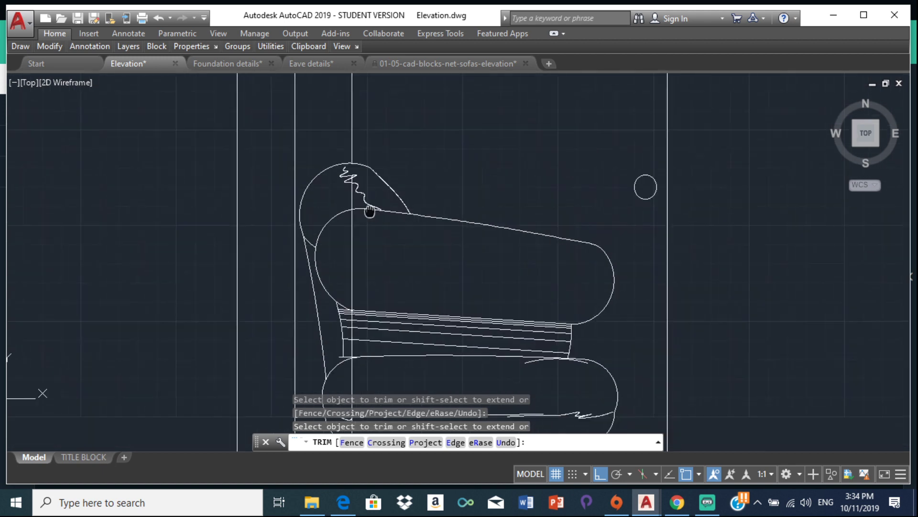
pyautogui.scroll(1, 390, 225)
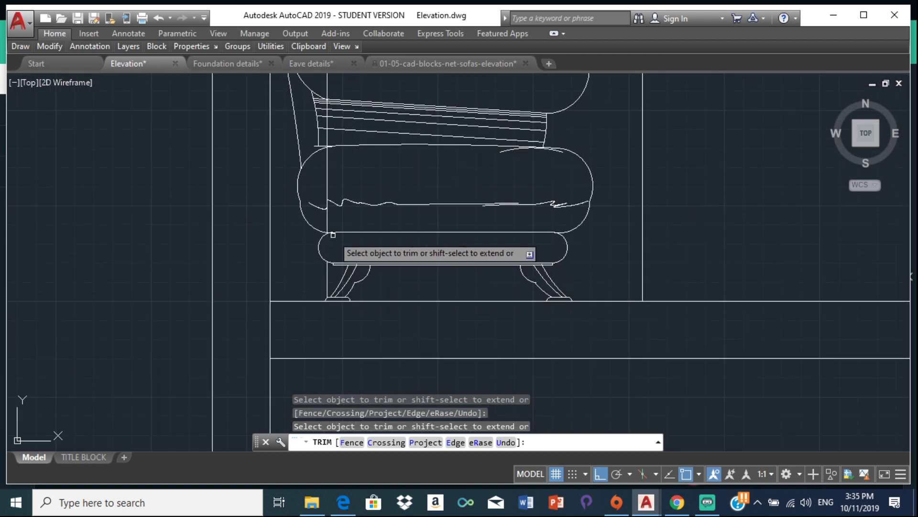
pyautogui.moveTo(335, 233); pyautogui.dragTo(335, 242, button='middle')
pyautogui.scroll(5, 335, 242)
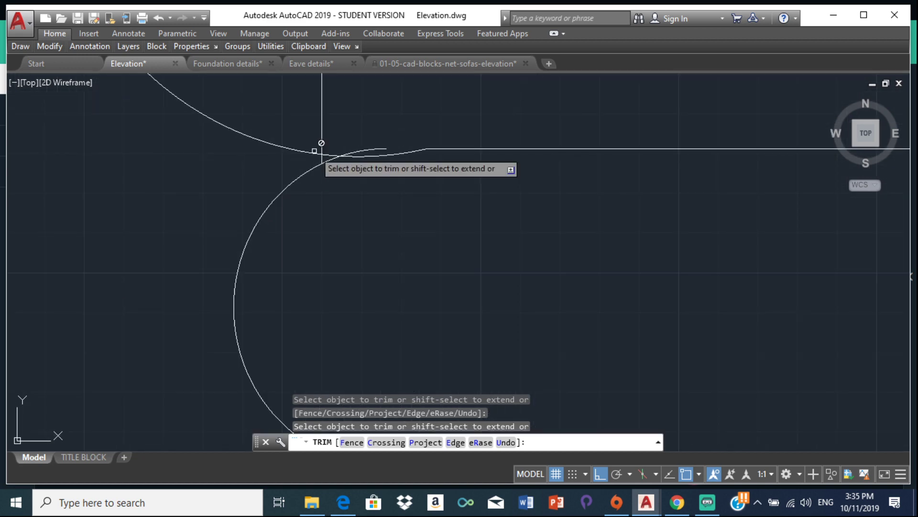
pyautogui.click(325, 124)
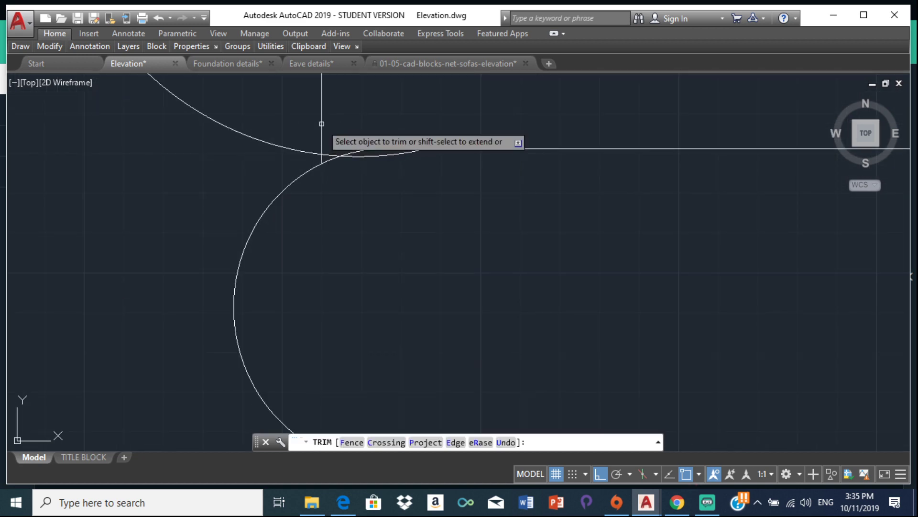
pyautogui.click(322, 121)
pyautogui.scroll(-3, 322, 121)
pyautogui.moveTo(315, 133); pyautogui.dragTo(319, 205, button='middle')
pyautogui.scroll(-4, 319, 204)
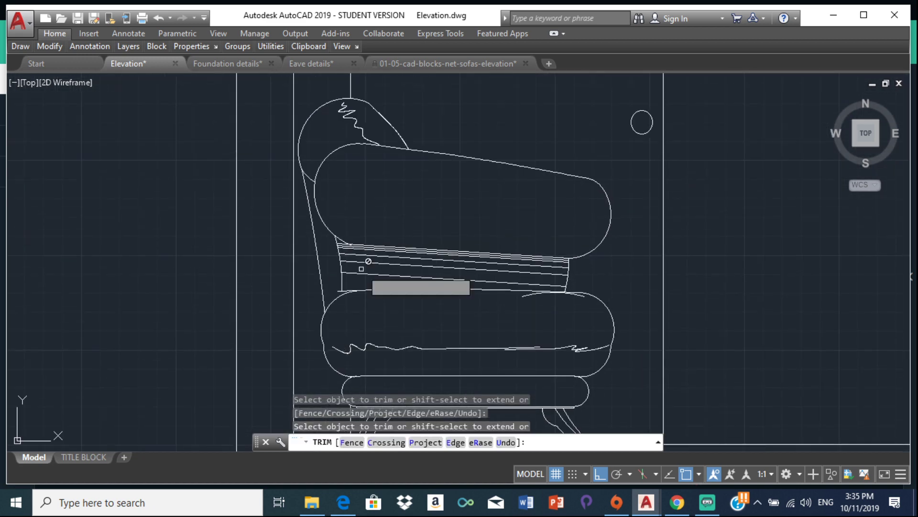
pyautogui.press('Escape')
pyautogui.scroll(-4, 424, 254)
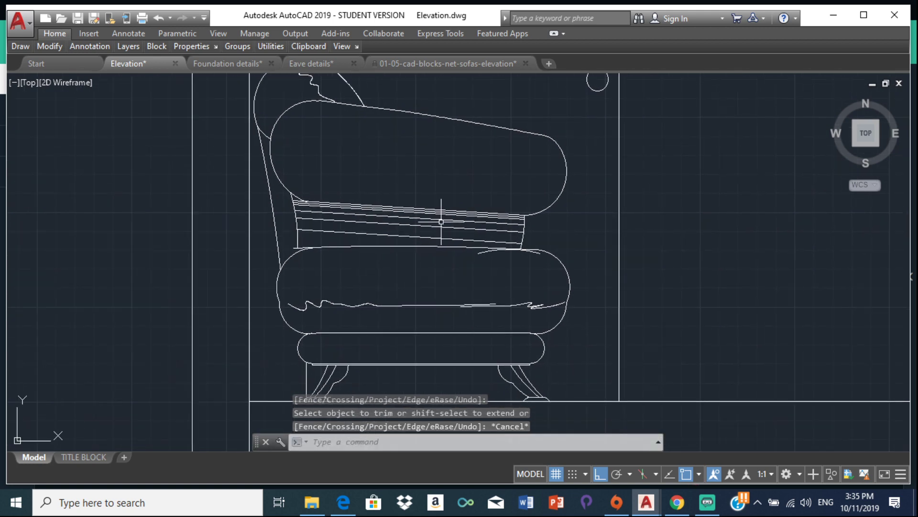
# Step: Window-select the lower armchair below the floor line and delete it
pyautogui.scroll(-4, 460, 210)
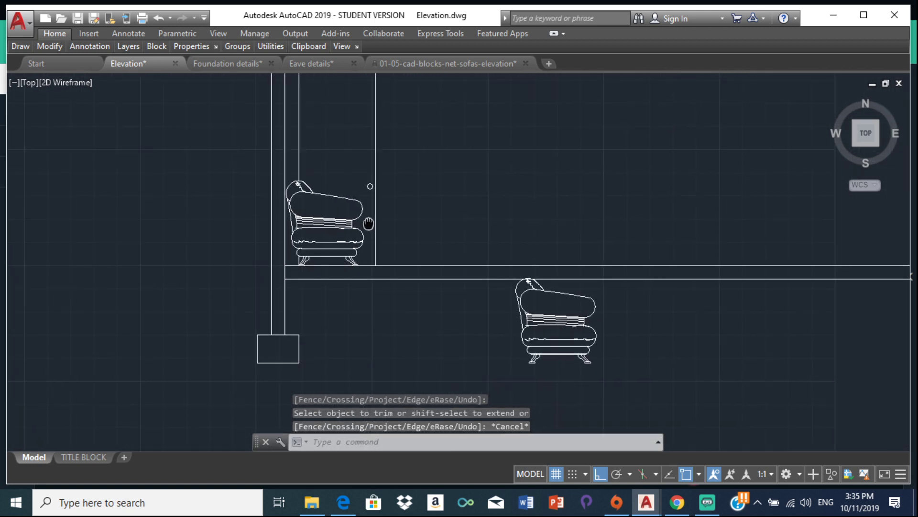
pyautogui.moveTo(467, 185); pyautogui.dragTo(258, 205, button='middle')
pyautogui.scroll(-4, 249, 196)
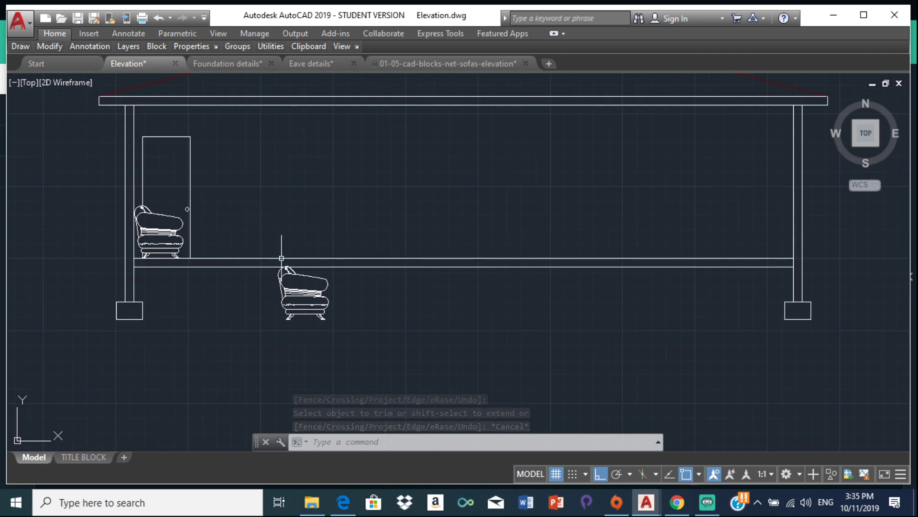
pyautogui.click(306, 279)
pyautogui.click(323, 300)
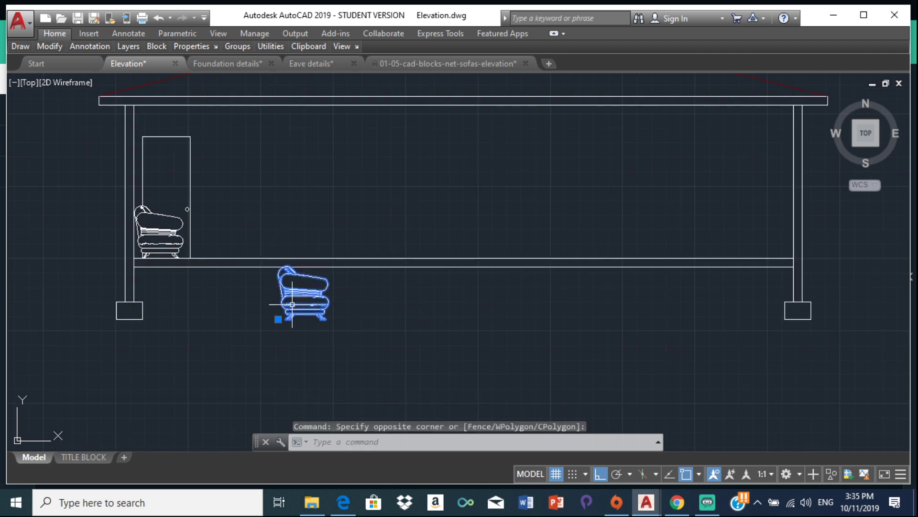
pyautogui.press('Delete')
# Step: Bring the floor plan into view in the upper left, above the elevations
pyautogui.scroll(-4, 301, 289)
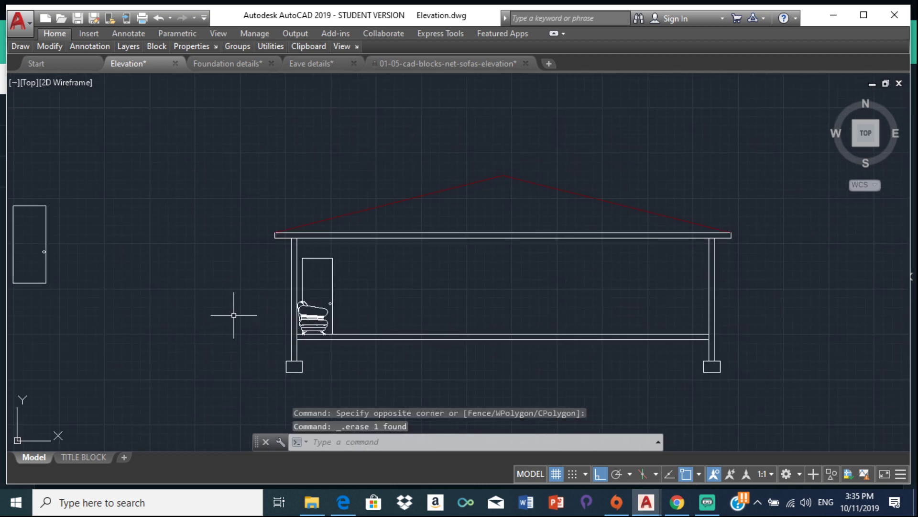
pyautogui.scroll(-4, 232, 278)
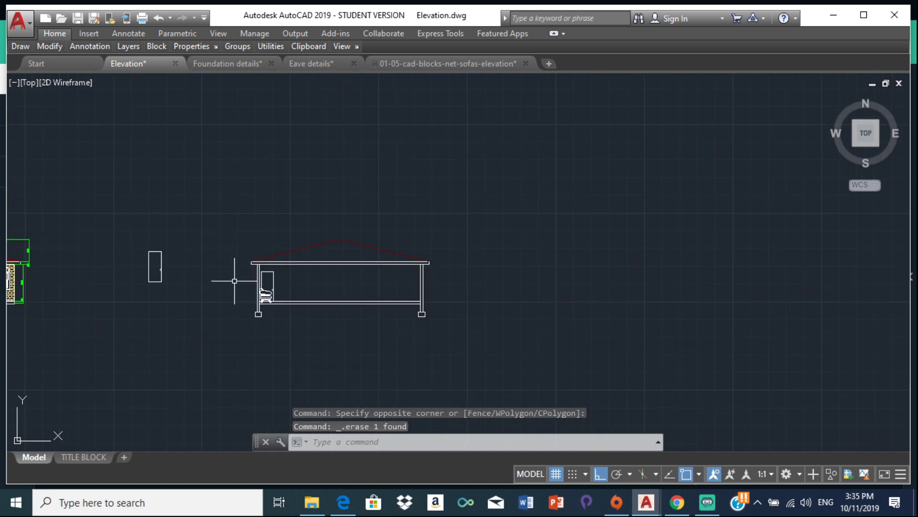
pyautogui.moveTo(252, 209); pyautogui.dragTo(387, 240, button='middle')
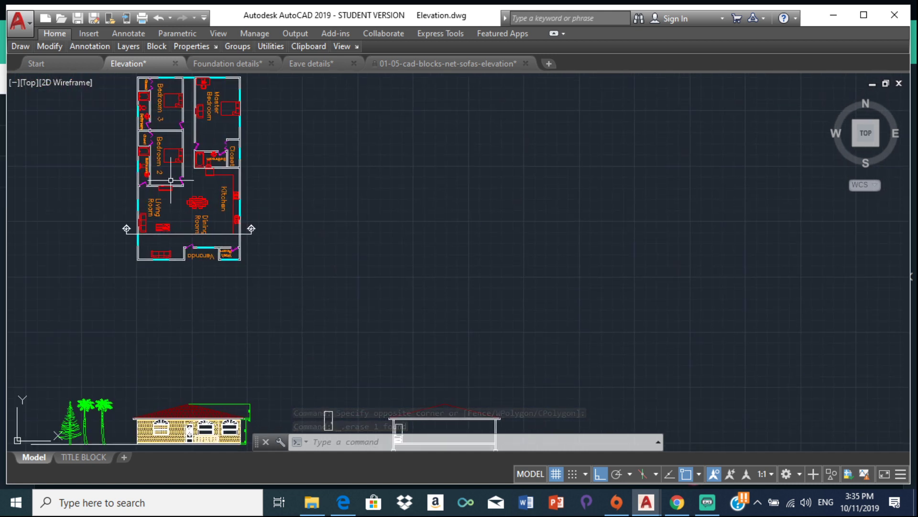
pyautogui.scroll(4, 155, 214)
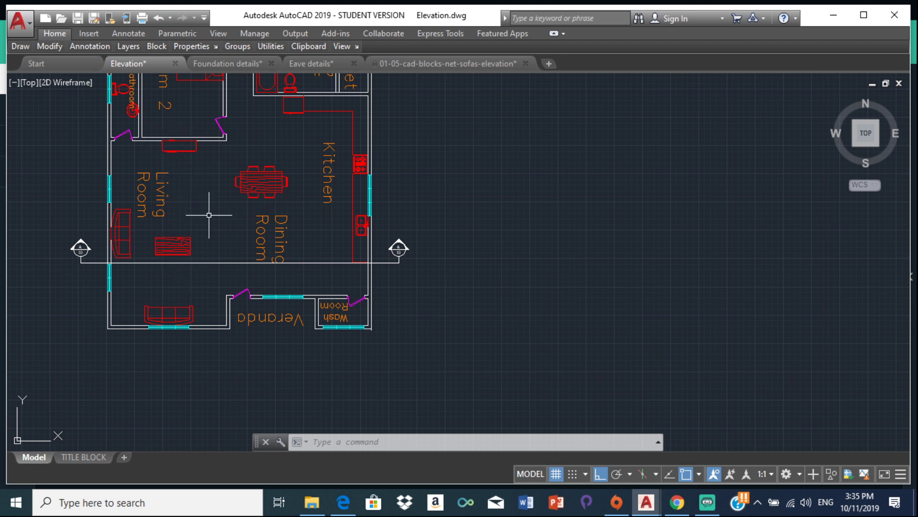
pyautogui.moveTo(181, 258); pyautogui.dragTo(181, 152, button='middle')
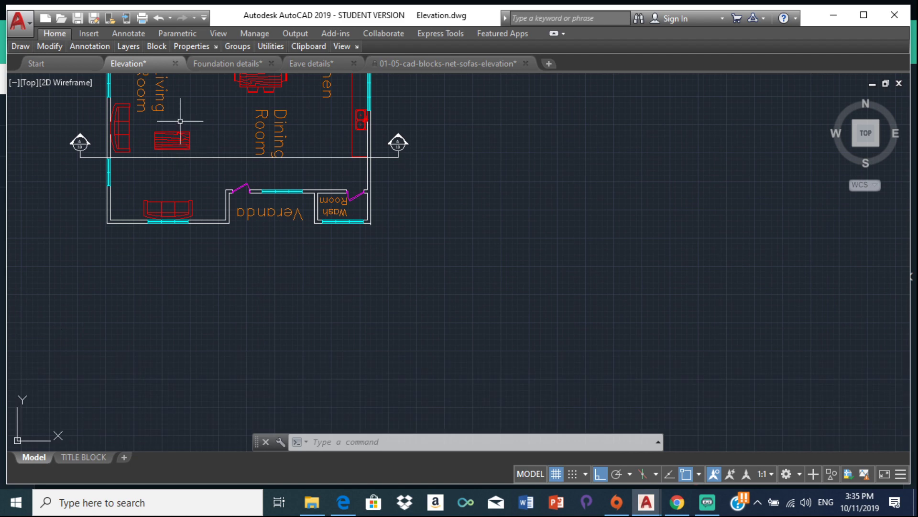
pyautogui.scroll(8, 176, 148)
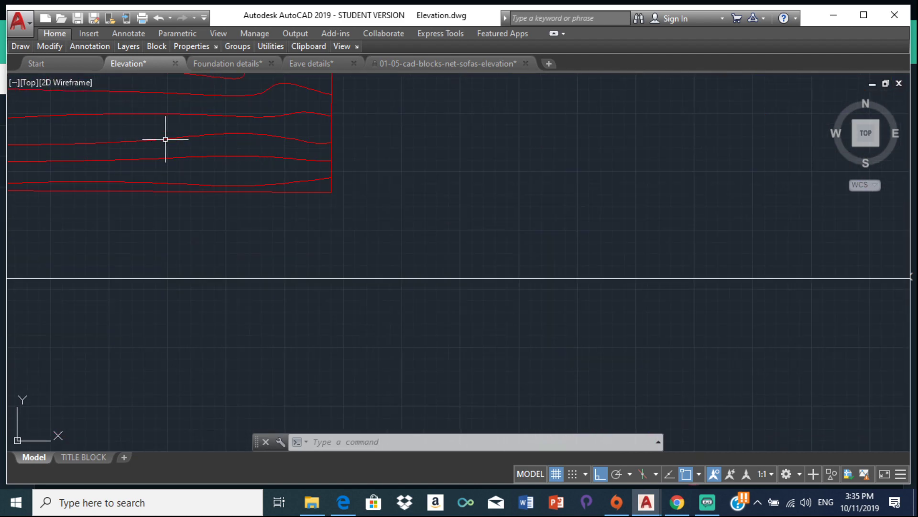
pyautogui.scroll(-8, 179, 149)
pyautogui.scroll(-6, 195, 178)
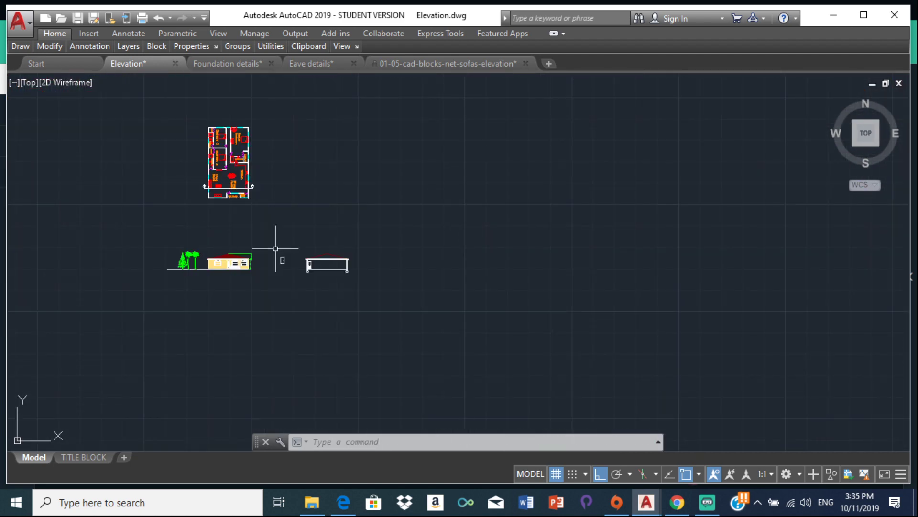
pyautogui.scroll(4, 293, 260)
pyautogui.moveTo(135, 160); pyautogui.dragTo(205, 257, button='middle')
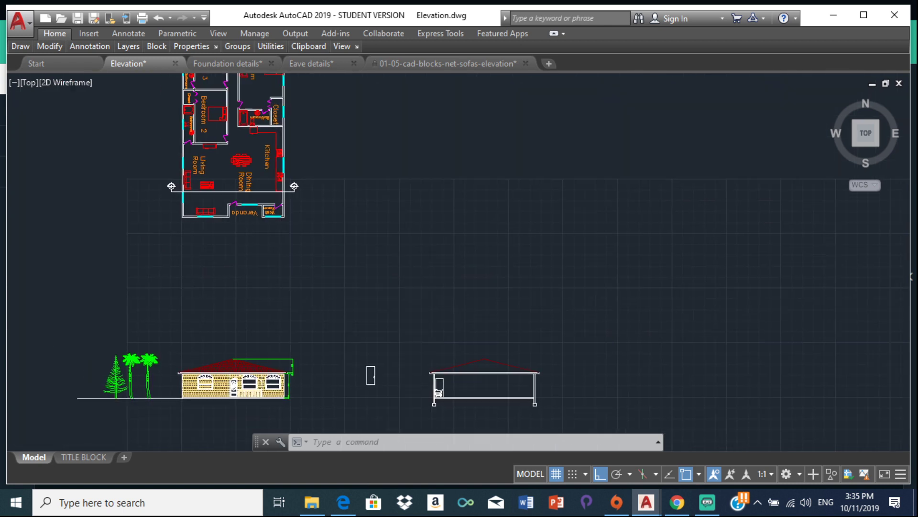
pyautogui.scroll(-2, 177, 91)
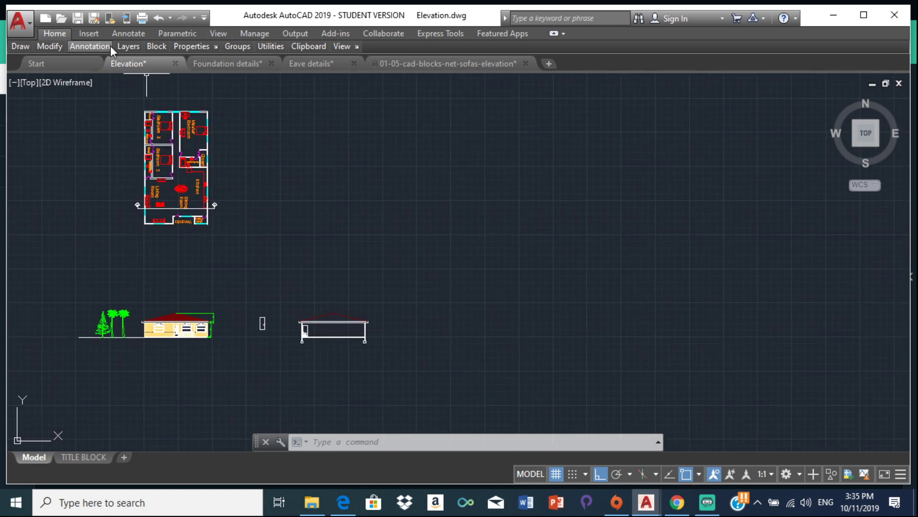
# Step: Expand the annotation tools, visit the start page, and return to the Elevation drawing
pyautogui.click(89, 46)
pyautogui.click(39, 62)
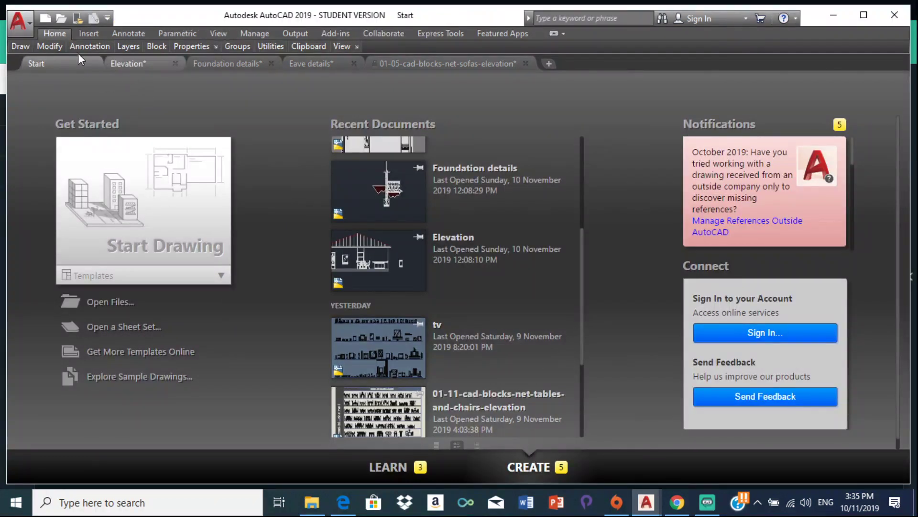
pyautogui.click(137, 62)
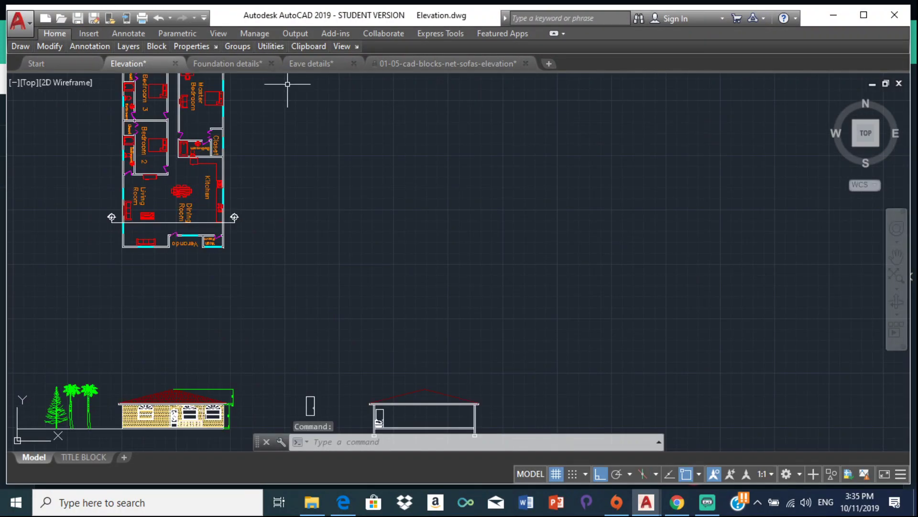
pyautogui.moveTo(271, 45)
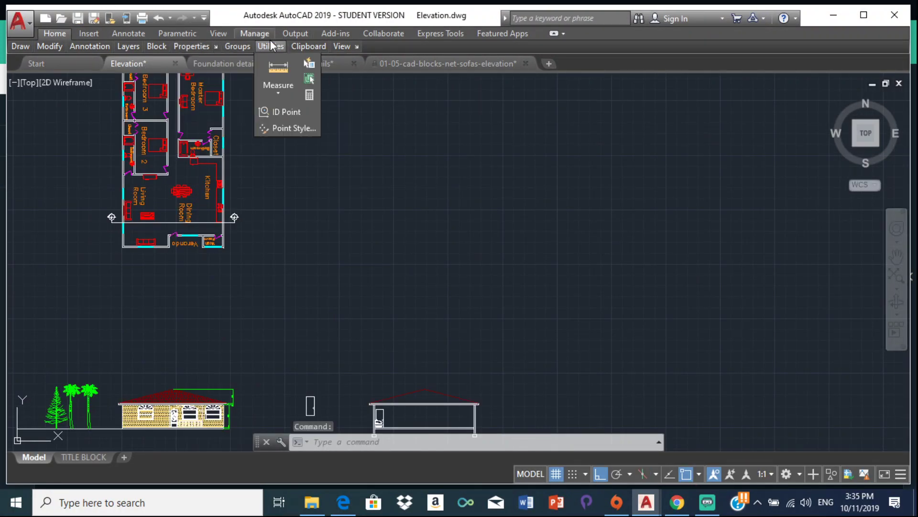
pyautogui.click(285, 84)
pyautogui.click(284, 117)
pyautogui.scroll(6, 115, 216)
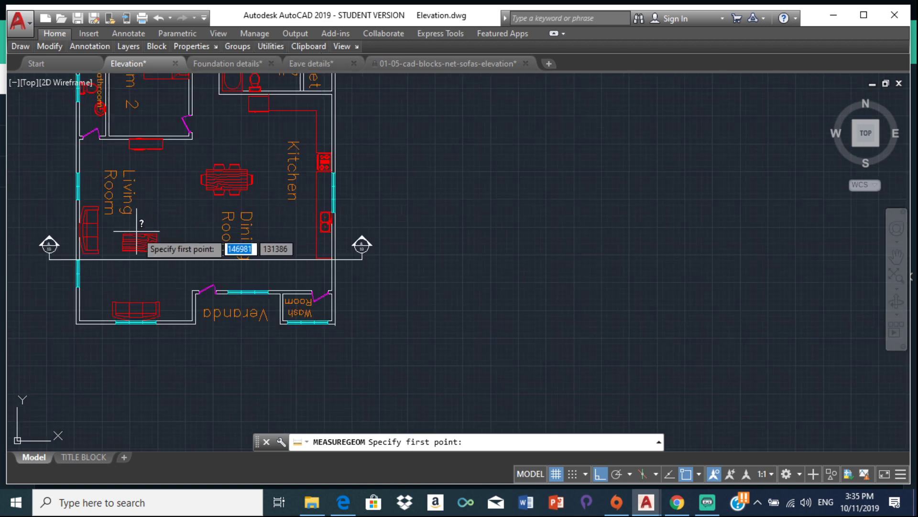
pyautogui.click(124, 246)
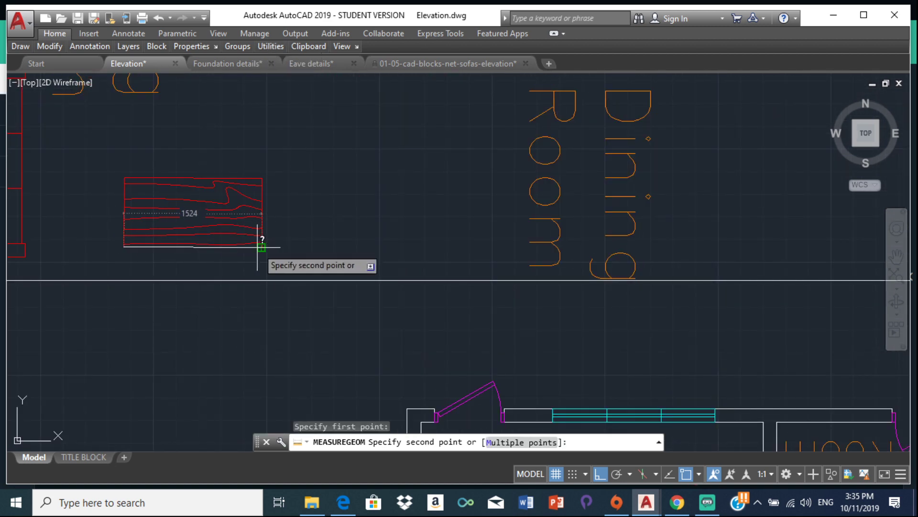
pyautogui.press('Escape')
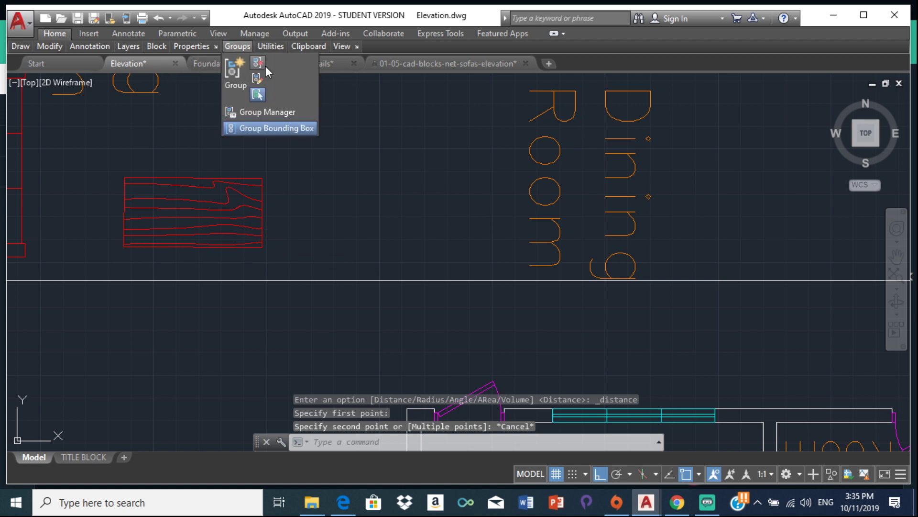
pyautogui.moveTo(192, 46)
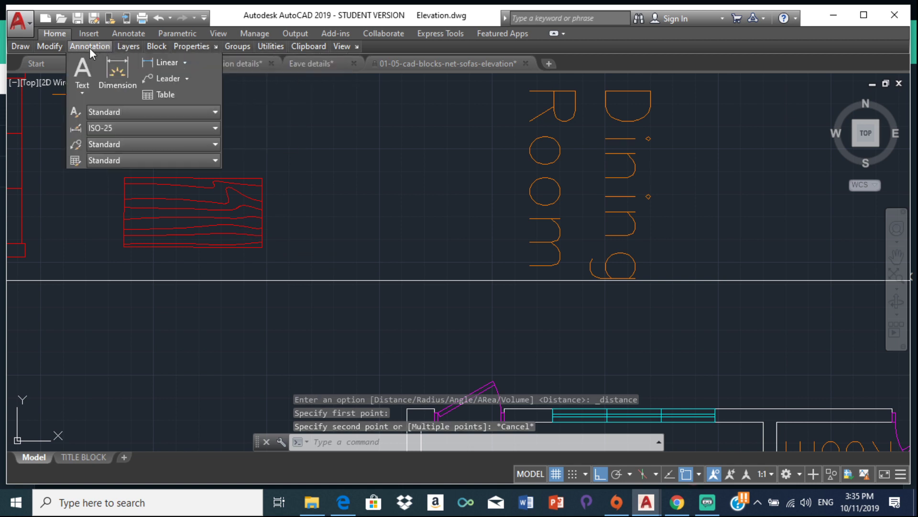
pyautogui.moveTo(273, 44)
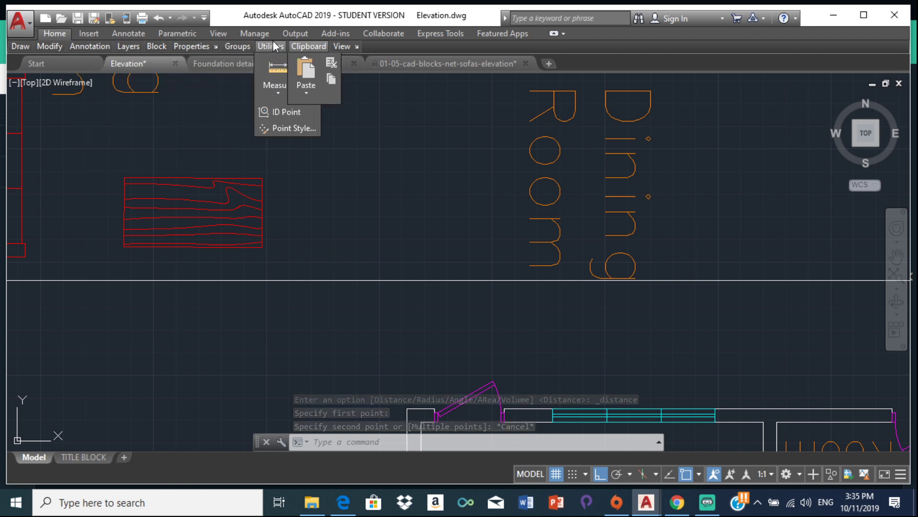
pyautogui.click(281, 77)
pyautogui.click(287, 92)
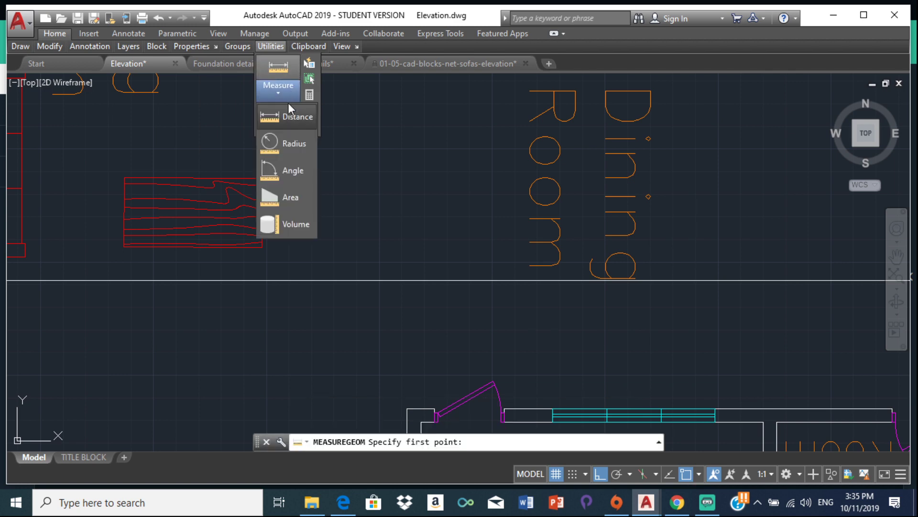
pyautogui.click(287, 117)
pyautogui.scroll(5, 153, 177)
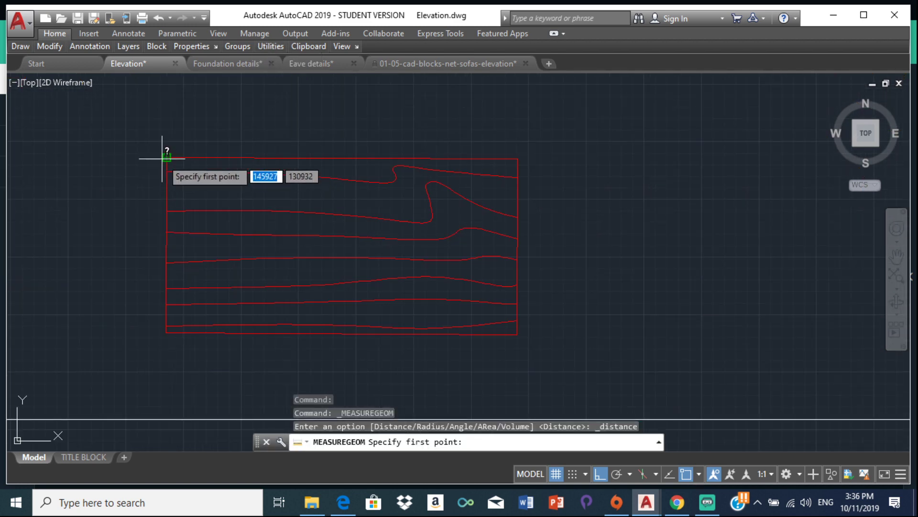
pyautogui.click(167, 158)
pyautogui.scroll(-2, 211, 139)
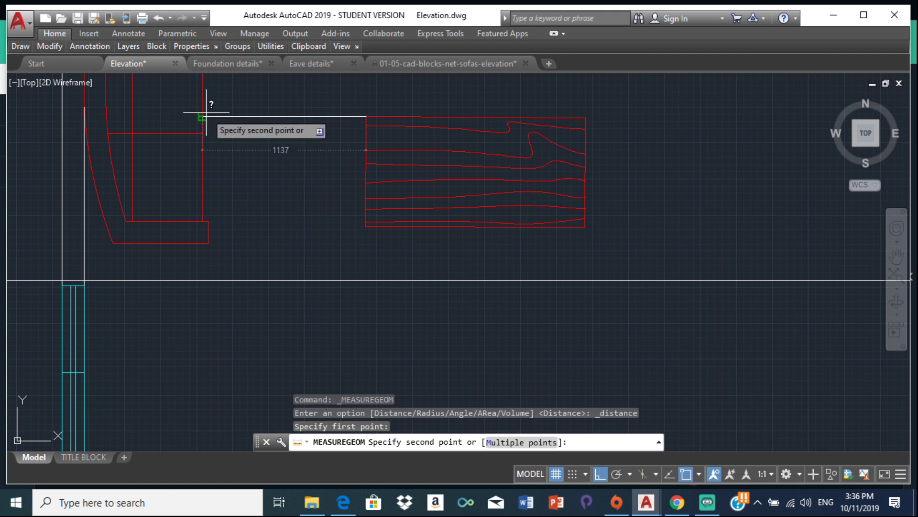
pyautogui.press('Escape')
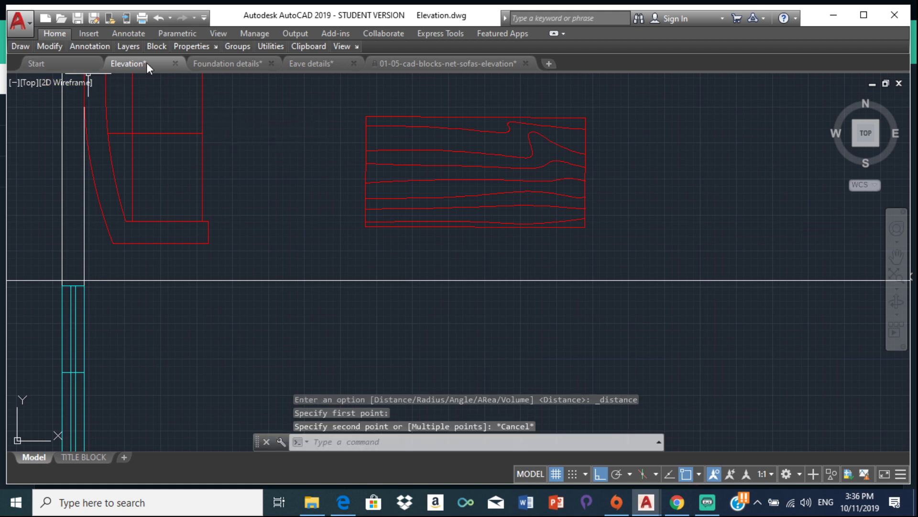
pyautogui.scroll(-4, 266, 185)
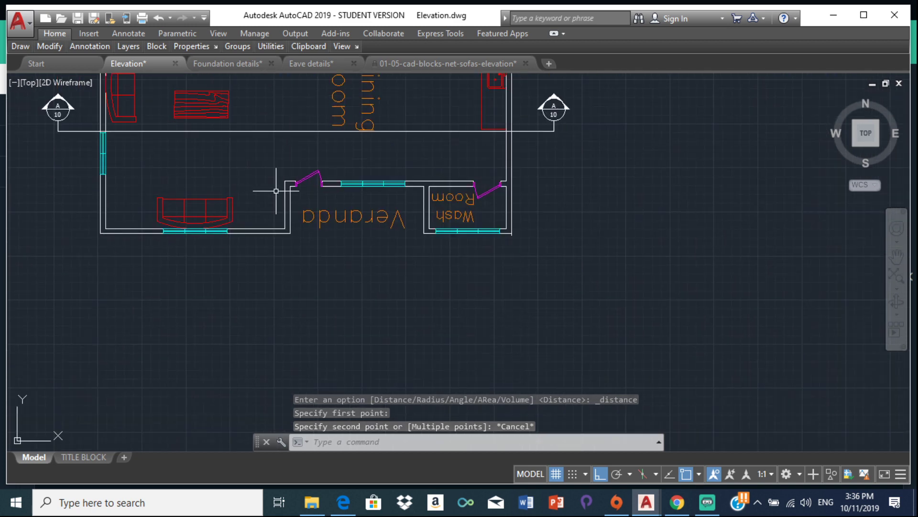
pyautogui.scroll(-5, 276, 191)
# Step: Pan to the elevation and start a line at the floor beside the armchair, then cancel it
pyautogui.moveTo(303, 217)
pyautogui.mouseDown(button='middle')
pyautogui.moveTo(143, 171)
pyautogui.moveTo(272, 178)
pyautogui.mouseUp(button='middle')
pyautogui.scroll(2, 161, 149)
pyautogui.scroll(6, 273, 177)
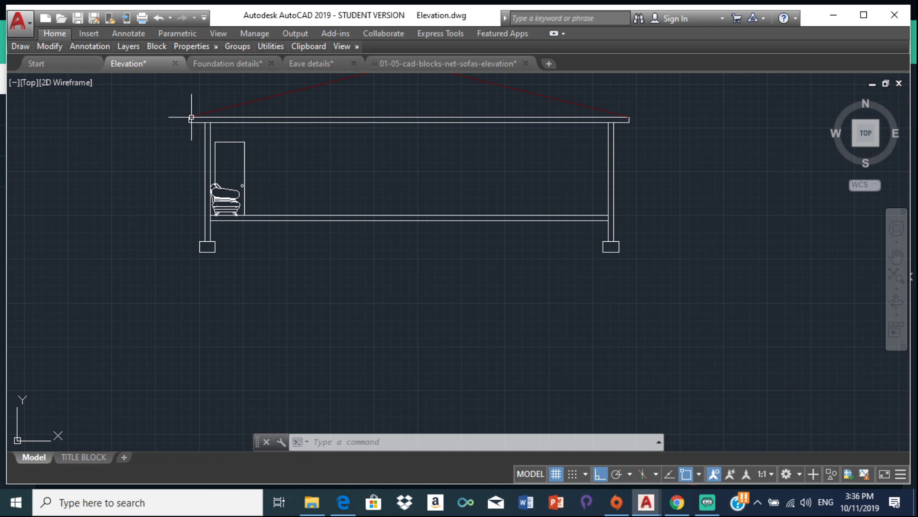
pyautogui.press('Return')
pyautogui.scroll(3, 241, 213)
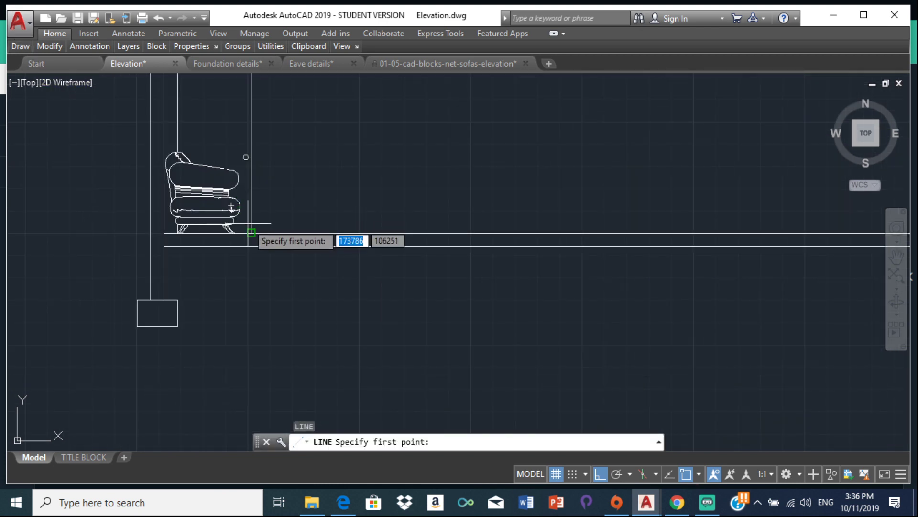
pyautogui.click(251, 232)
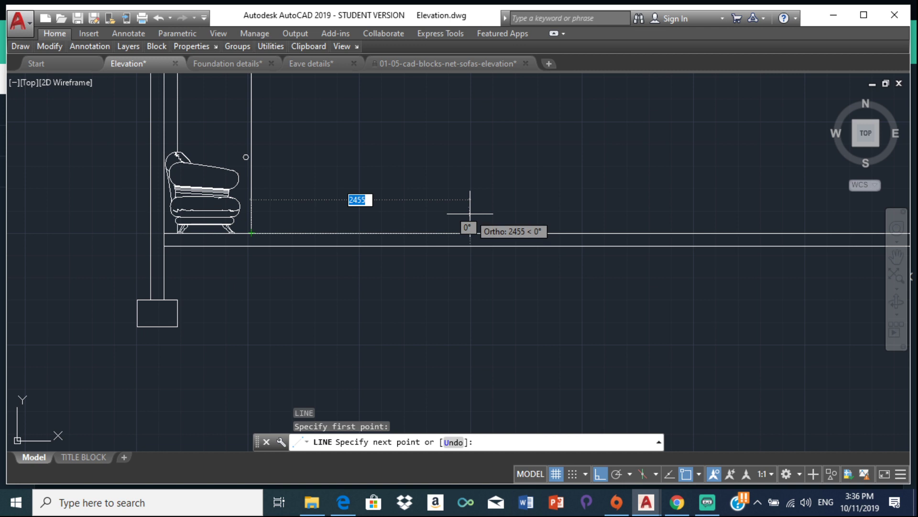
pyautogui.write('11')
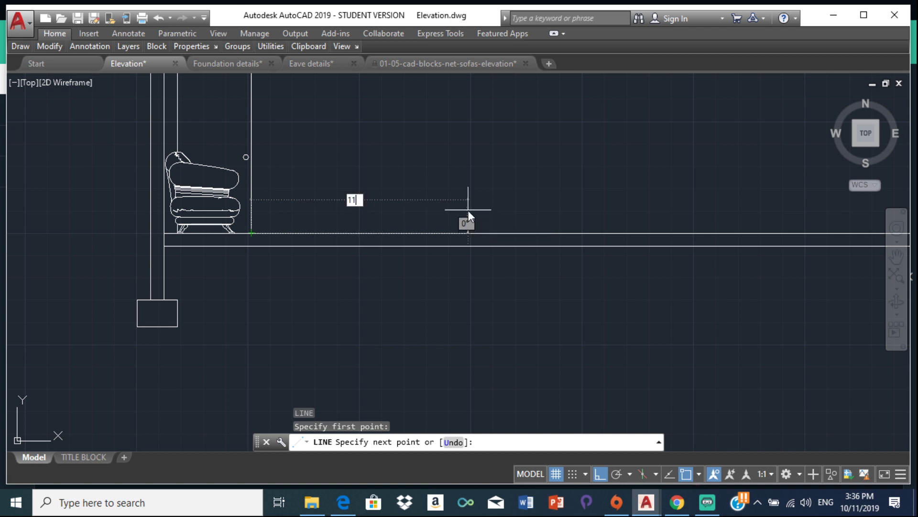
pyautogui.press('Escape')
pyautogui.press('Escape')
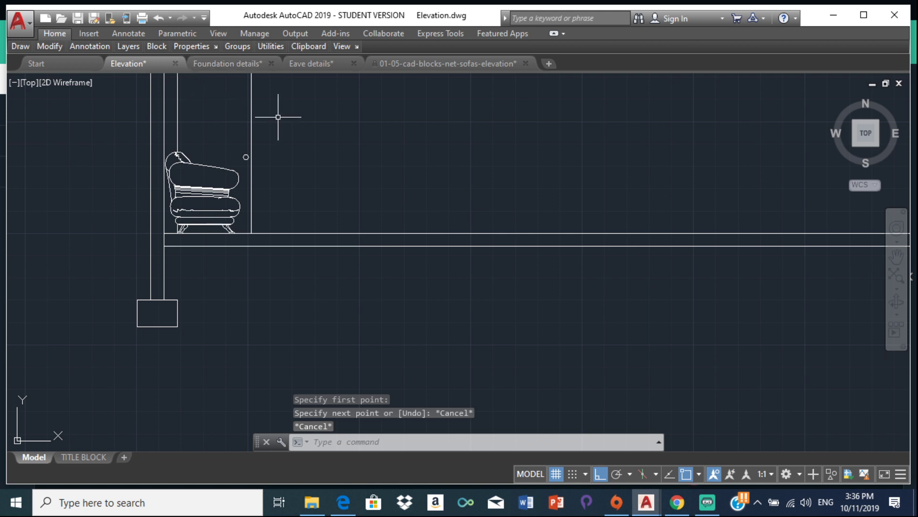
# Step: Draw a 1137 horizontal line from the armchair arm down to the floor, then delete the horizontal segment
pyautogui.write('l')
pyautogui.press('Return')
pyautogui.scroll(2, 233, 185)
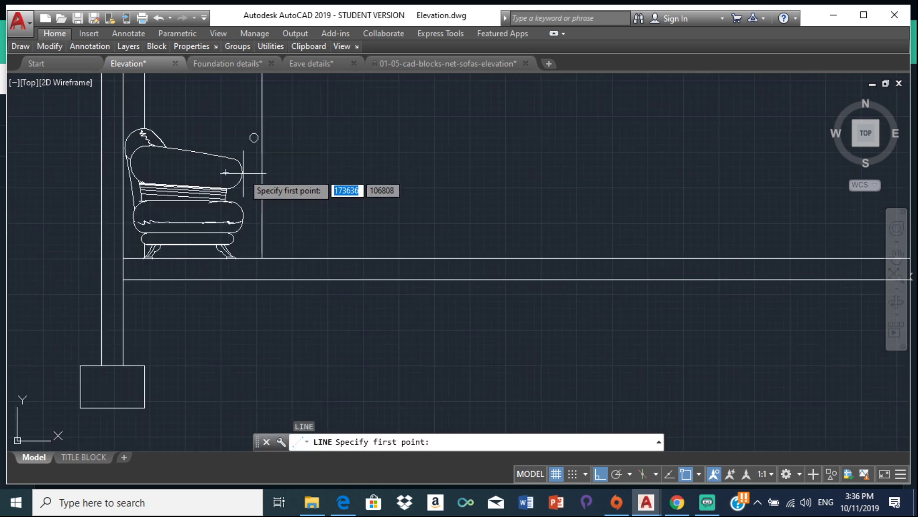
pyautogui.click(240, 178)
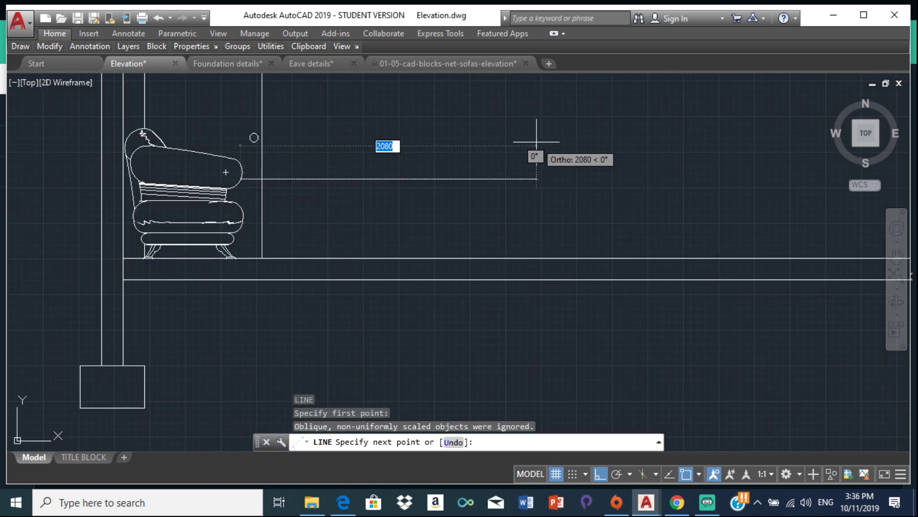
pyautogui.write('11')
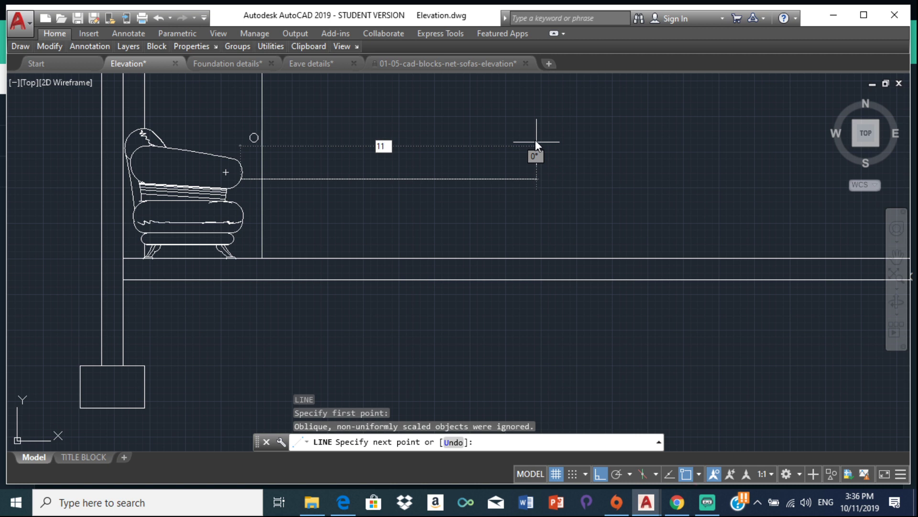
pyautogui.write('37')
pyautogui.press('Return')
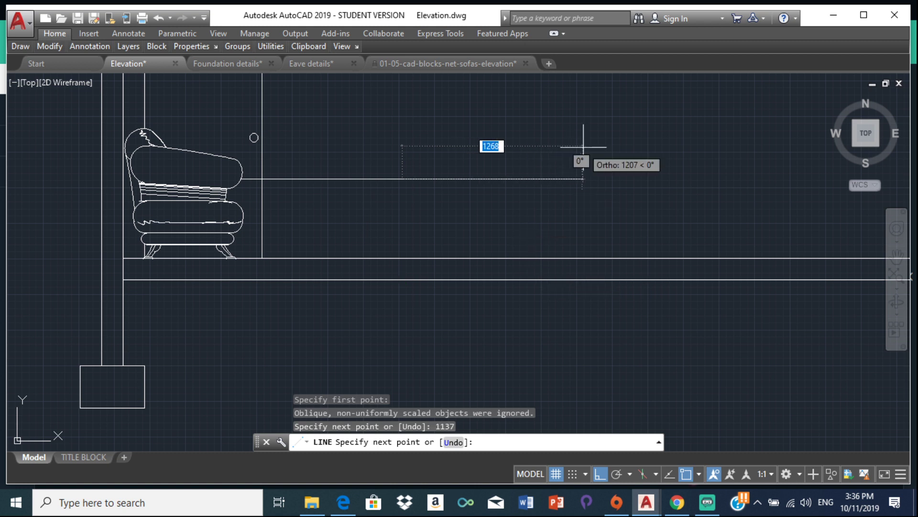
pyautogui.click(401, 259)
pyautogui.press('Escape')
pyautogui.click(340, 179)
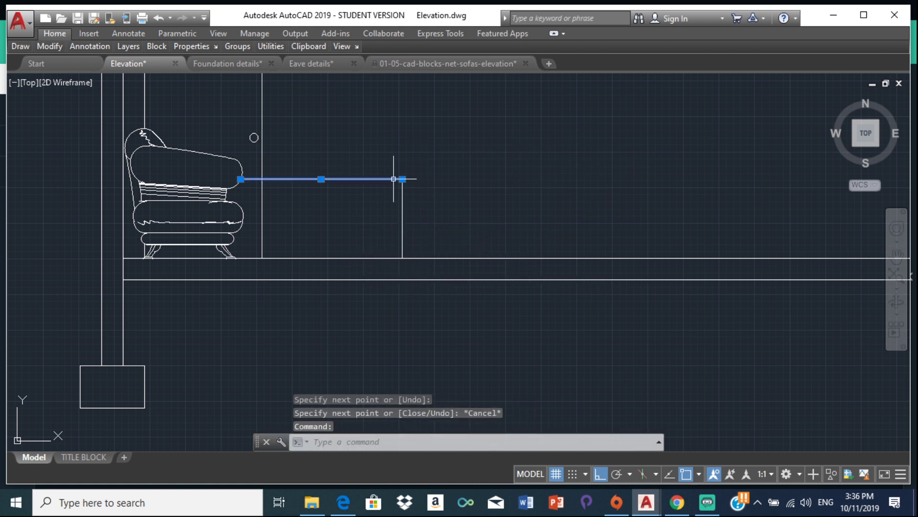
pyautogui.press('Delete')
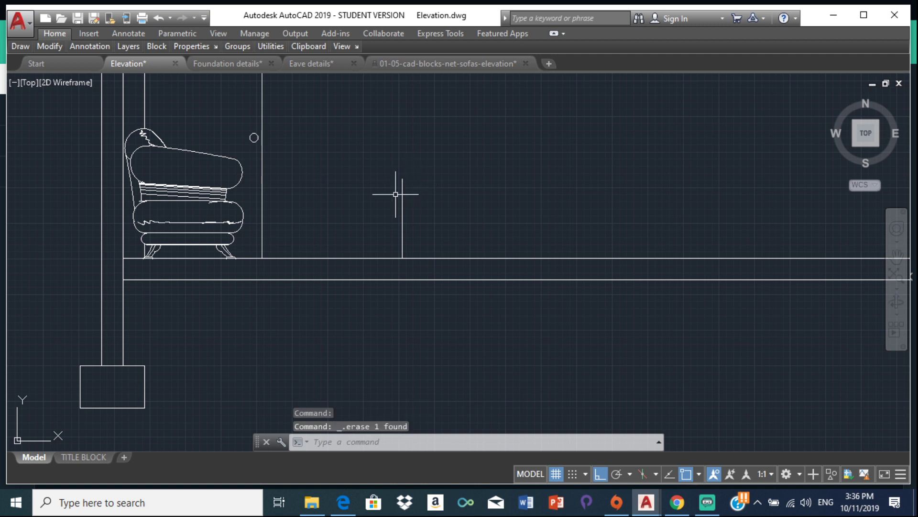
# Step: Erase the vertical line standing on the floor line right of the armchair
pyautogui.click(402, 199)
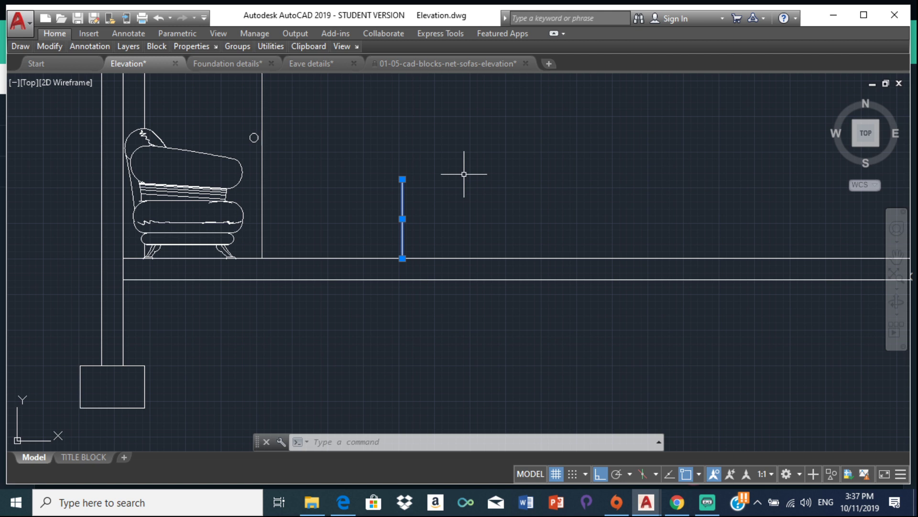
pyautogui.scroll(-3, 384, 201)
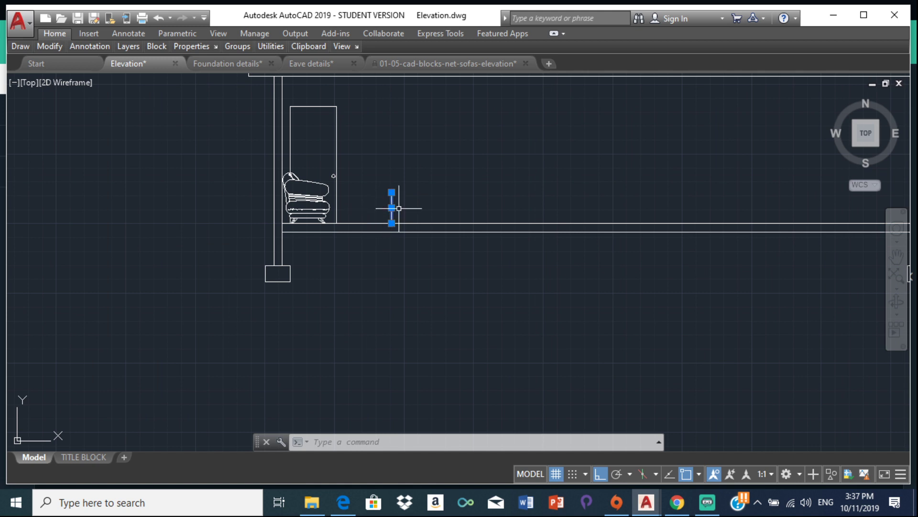
pyautogui.press('Escape')
pyautogui.click(392, 208)
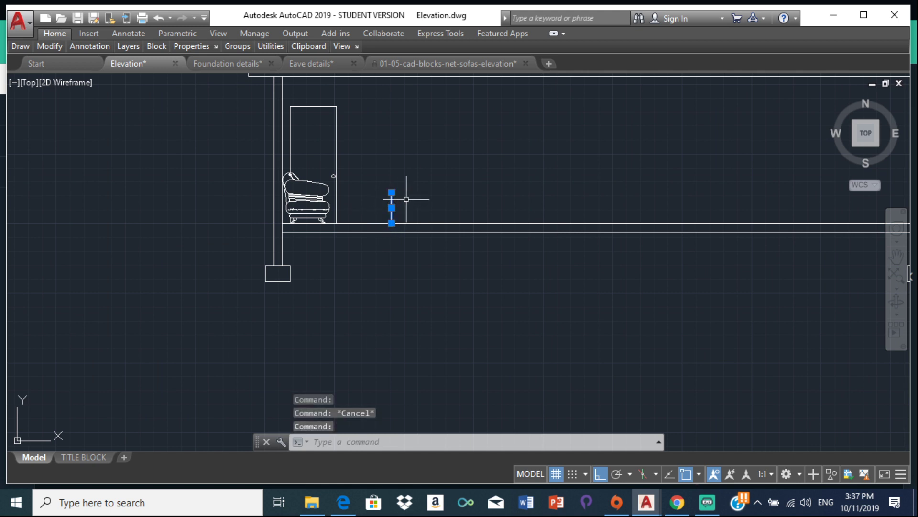
pyautogui.press('Delete')
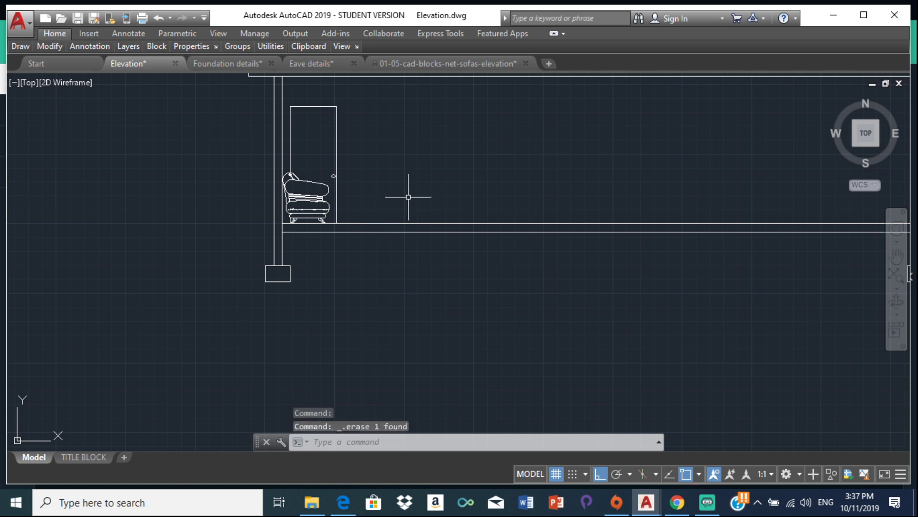
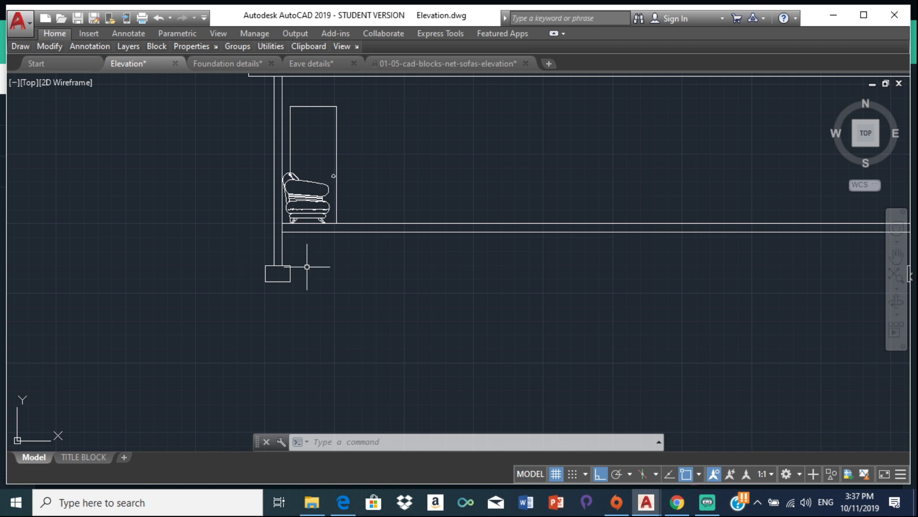
# Step: Draw a line 900 units straight up from the vertical line's foot beside the door
pyautogui.write('l')
pyautogui.press('BackSpace')
pyautogui.press('Delete')
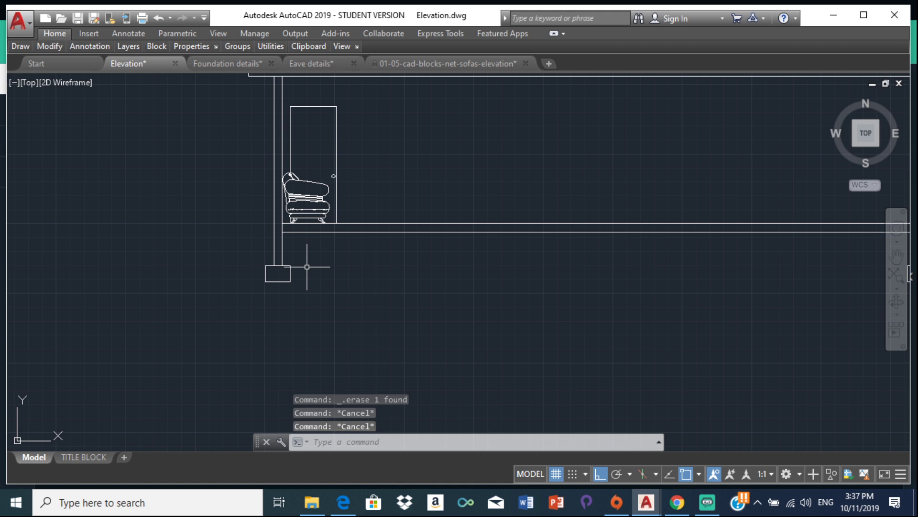
pyautogui.hotkey('ctrl', 'z')
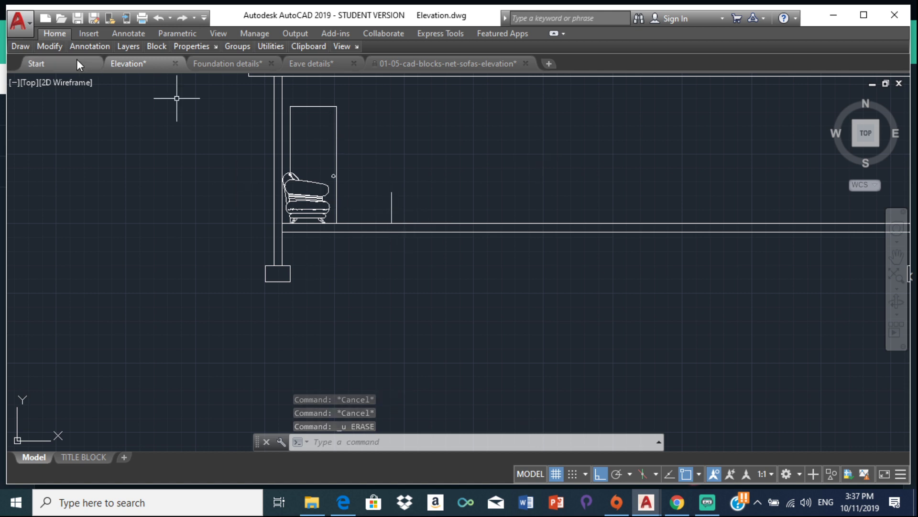
pyautogui.write('l')
pyautogui.press('Return')
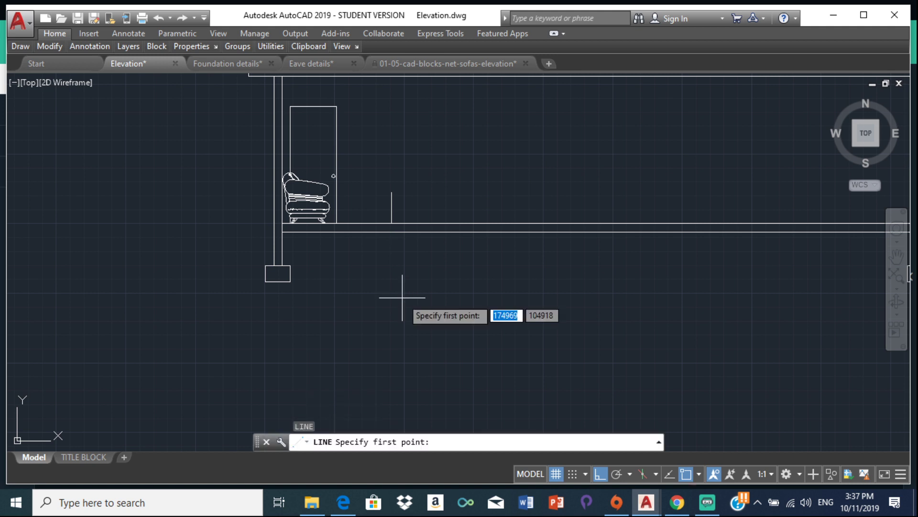
pyautogui.click(390, 221)
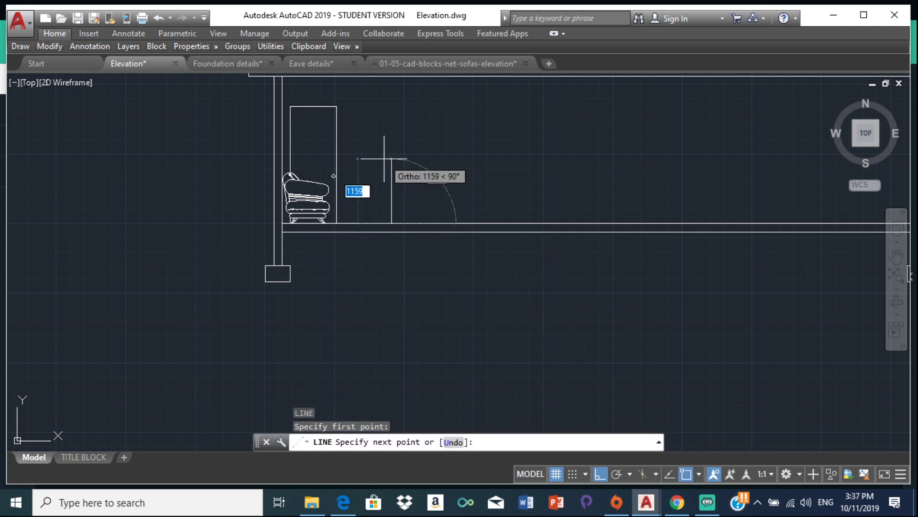
pyautogui.write('900')
pyautogui.press('Return')
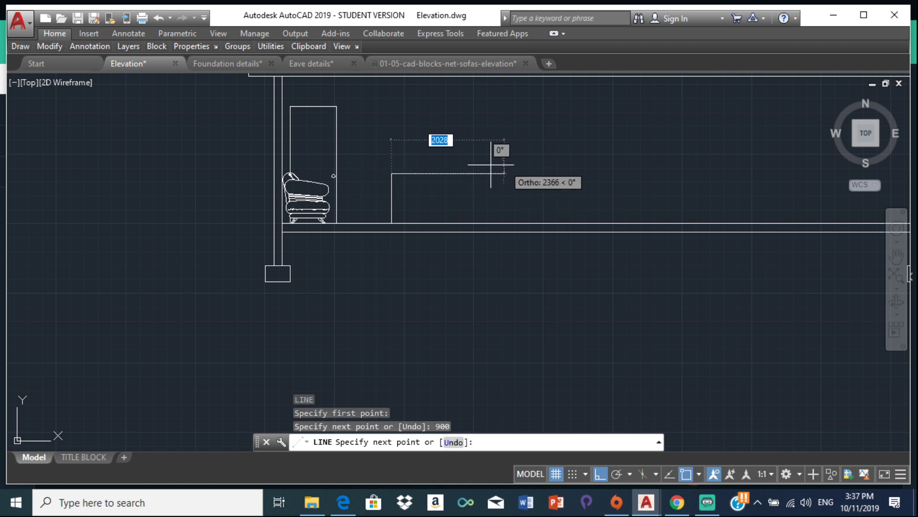
# Step: Continue the box with an 824-unit top edge and a side back down to the floor
pyautogui.scroll(-2, 471, 201)
pyautogui.moveTo(471, 201); pyautogui.dragTo(301, 199, button='middle')
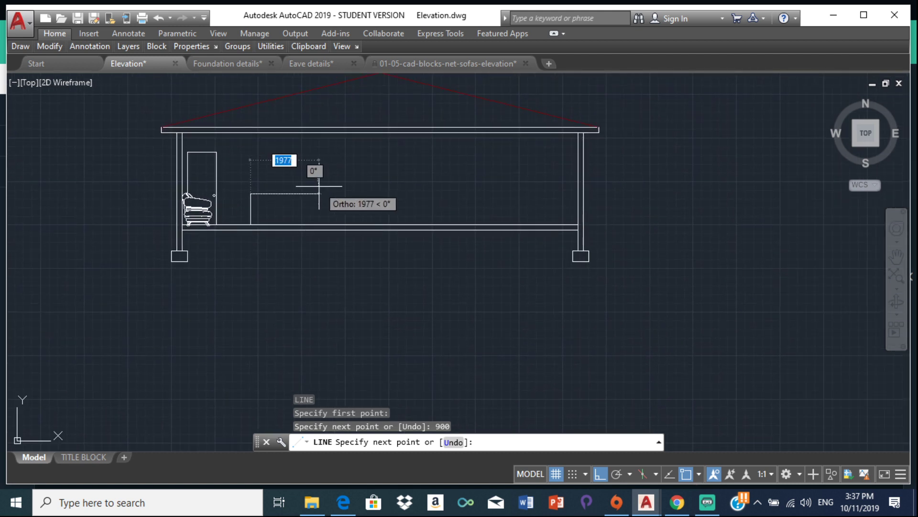
pyautogui.write('824')
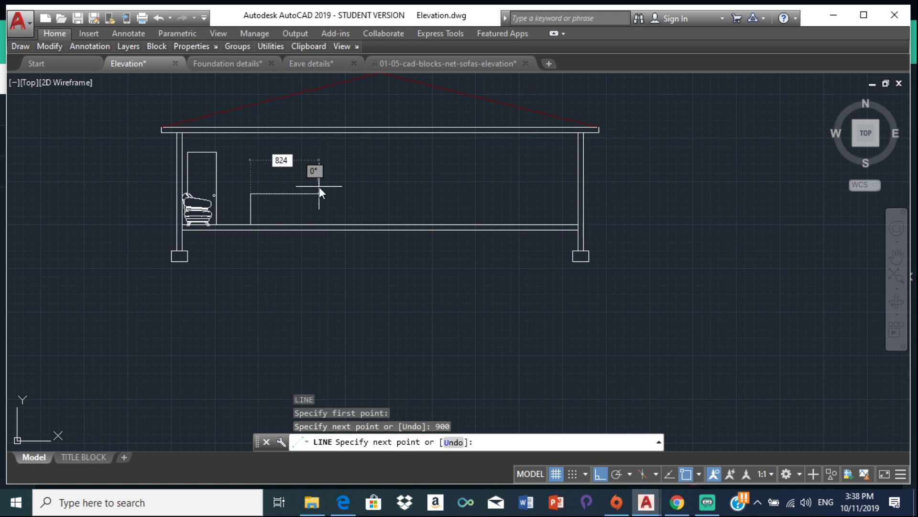
pyautogui.press('Return')
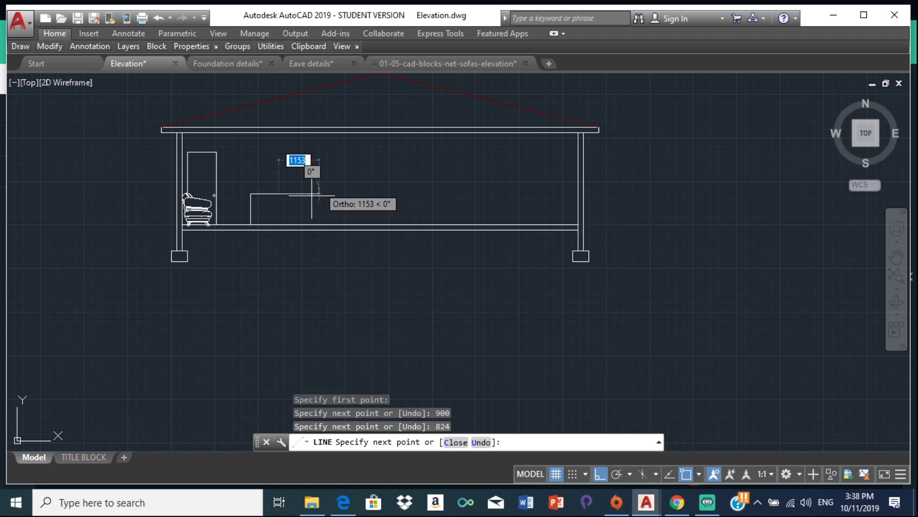
pyautogui.scroll(5, 291, 226)
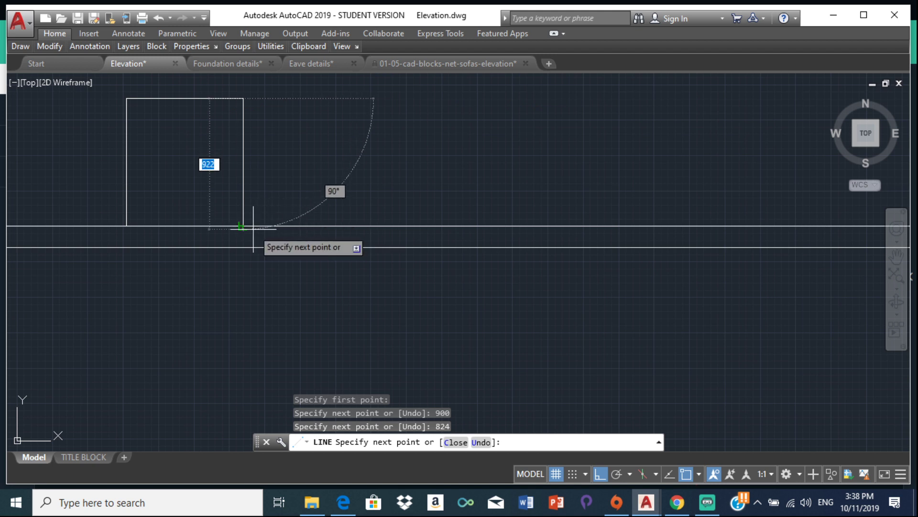
pyautogui.click(254, 193)
pyautogui.press('Escape')
# Step: Erase the box's top line and drag the left line's top grip down to shorten it
pyautogui.scroll(-4, 260, 187)
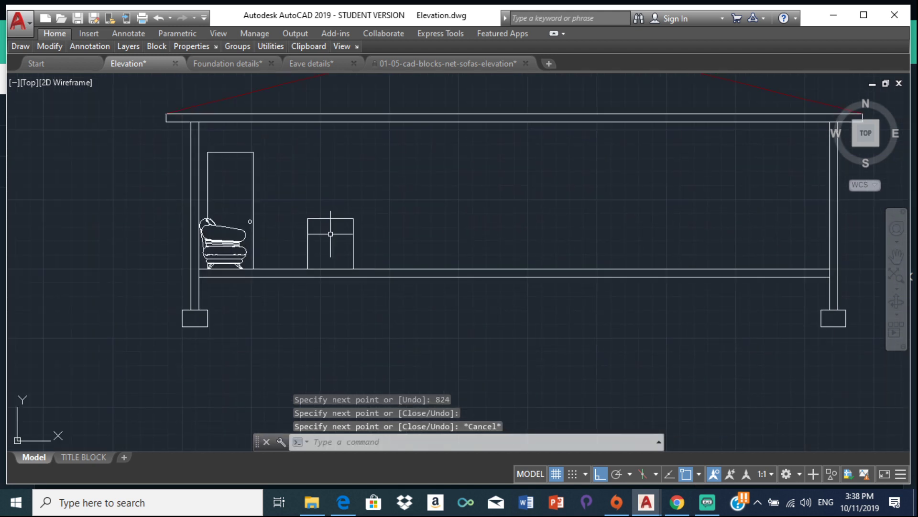
pyautogui.scroll(3, 339, 221)
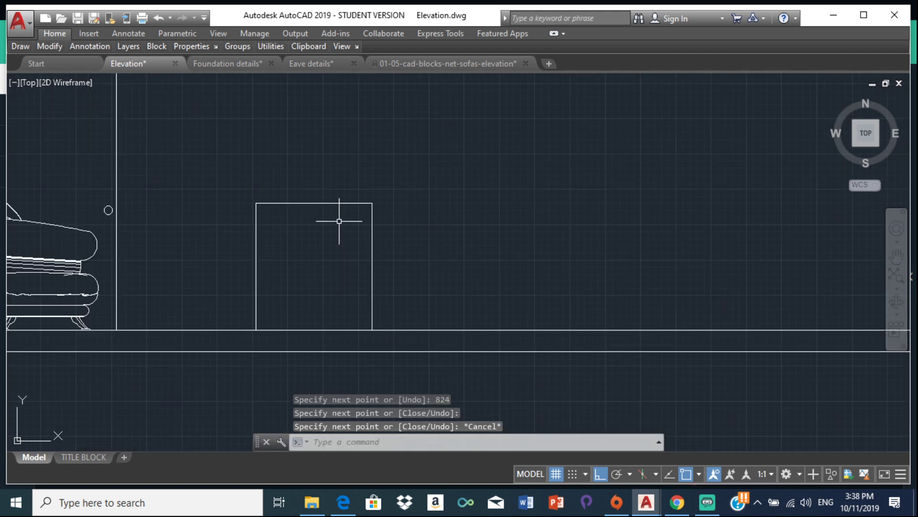
pyautogui.click(314, 202)
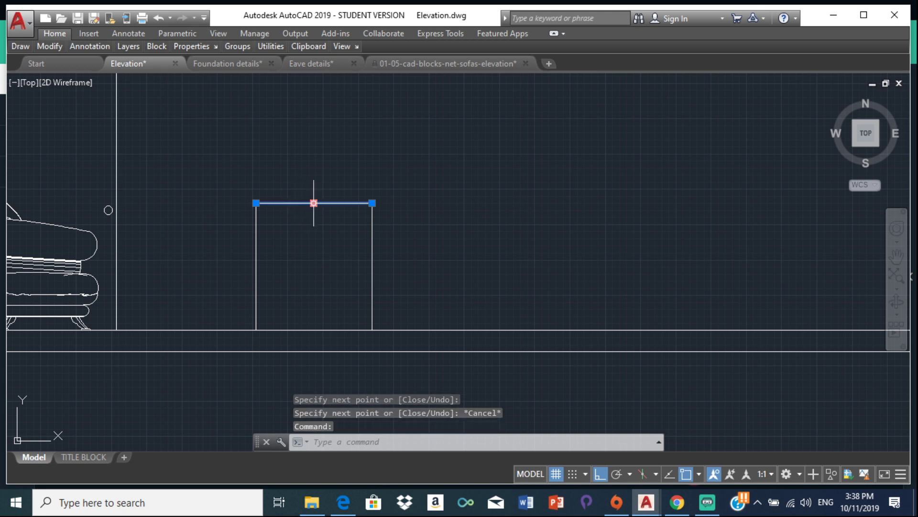
pyautogui.press('Delete')
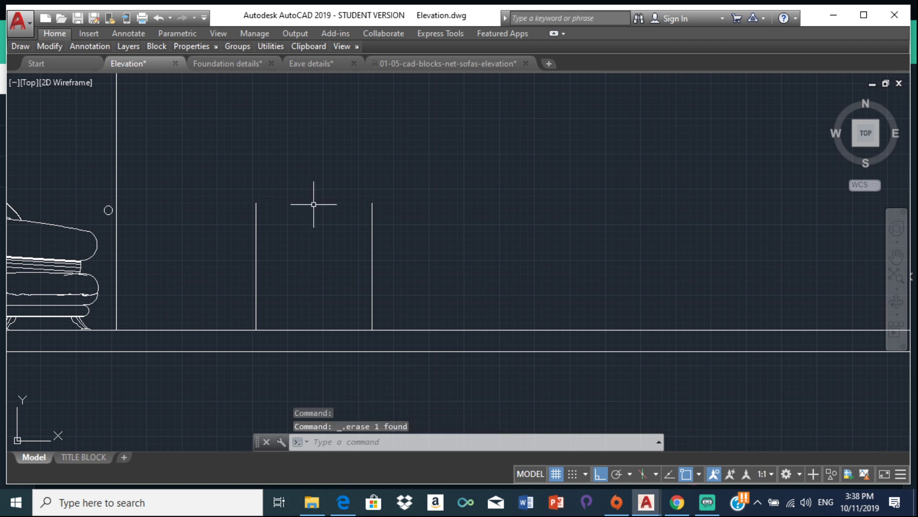
pyautogui.click(257, 211)
pyautogui.moveTo(255, 203); pyautogui.dragTo(256, 251)
# Step: Draw a line 600 up from the left line's base, then across to the right line
pyautogui.write('l')
pyautogui.press('Return')
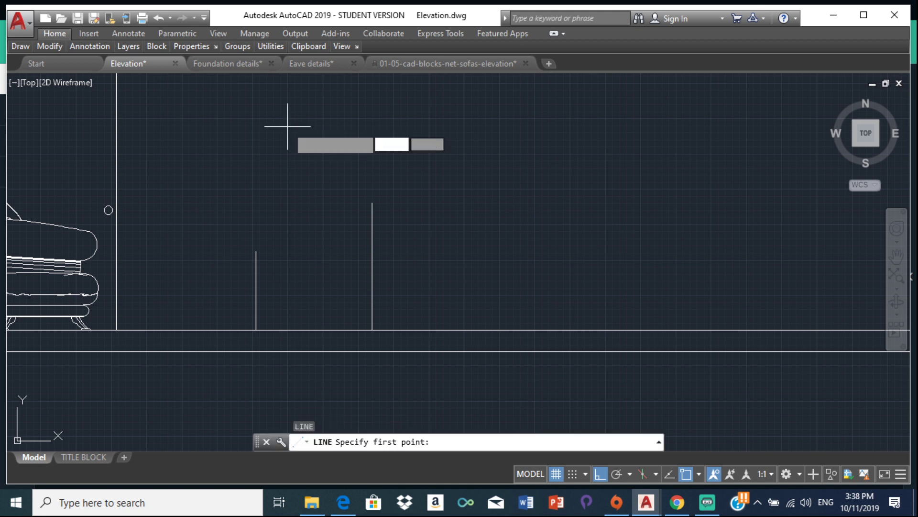
pyautogui.click(256, 330)
pyautogui.write('600')
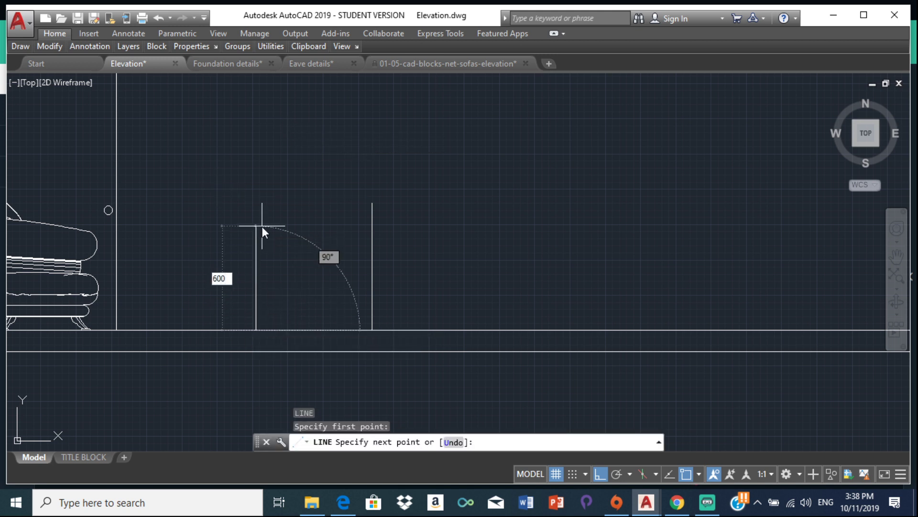
pyautogui.press('Return')
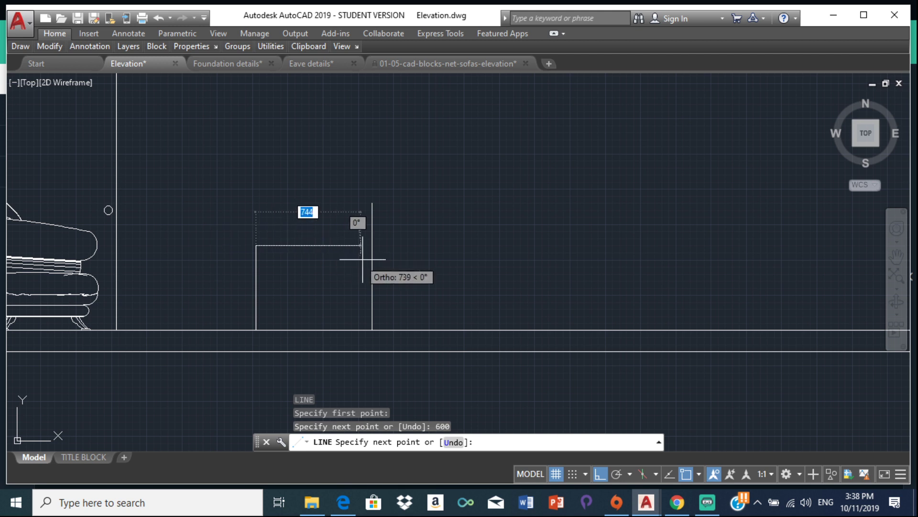
pyautogui.click(372, 245)
pyautogui.press('Escape')
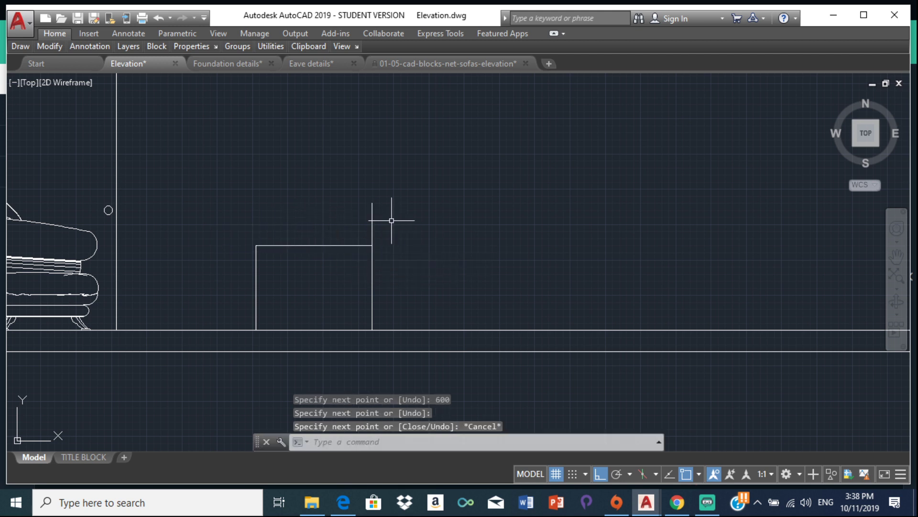
# Step: Trim away the right line's end protruding above the new table top
pyautogui.write('tr')
pyautogui.press('Return')
pyautogui.press('Return')
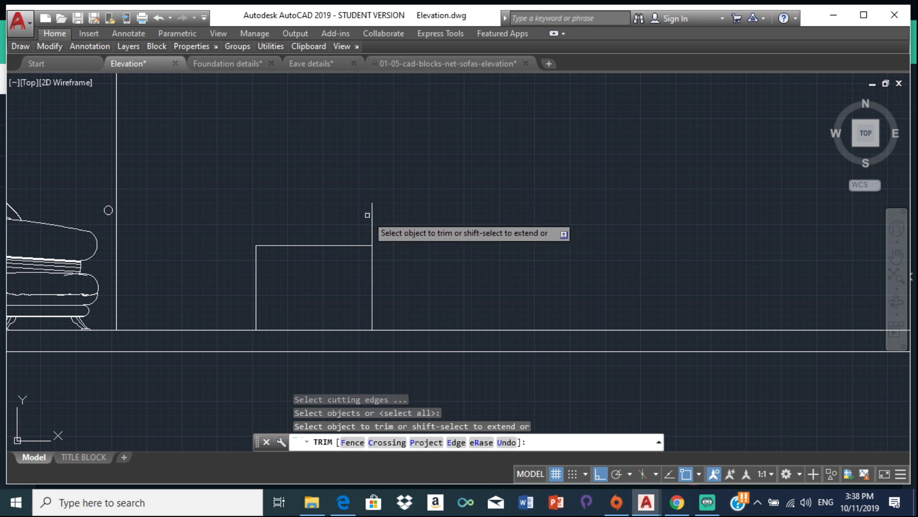
pyautogui.click(372, 217)
pyautogui.press('Escape')
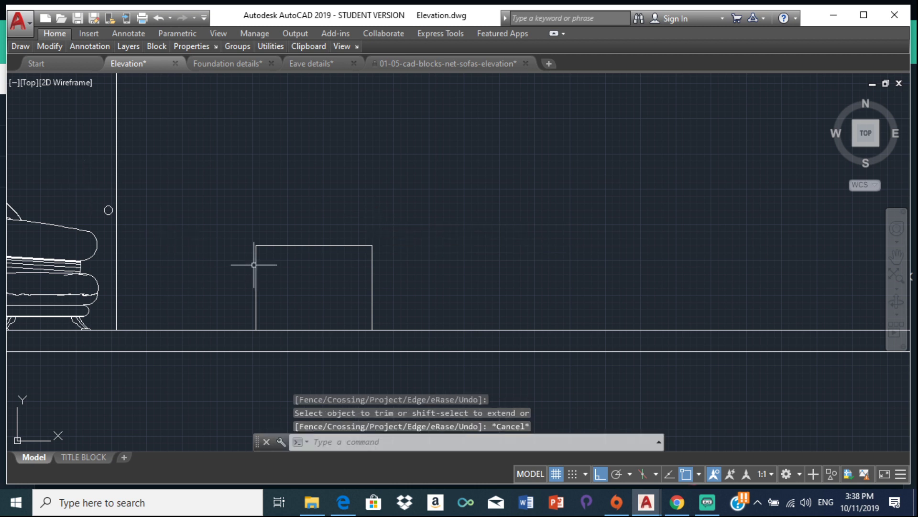
pyautogui.click(281, 245)
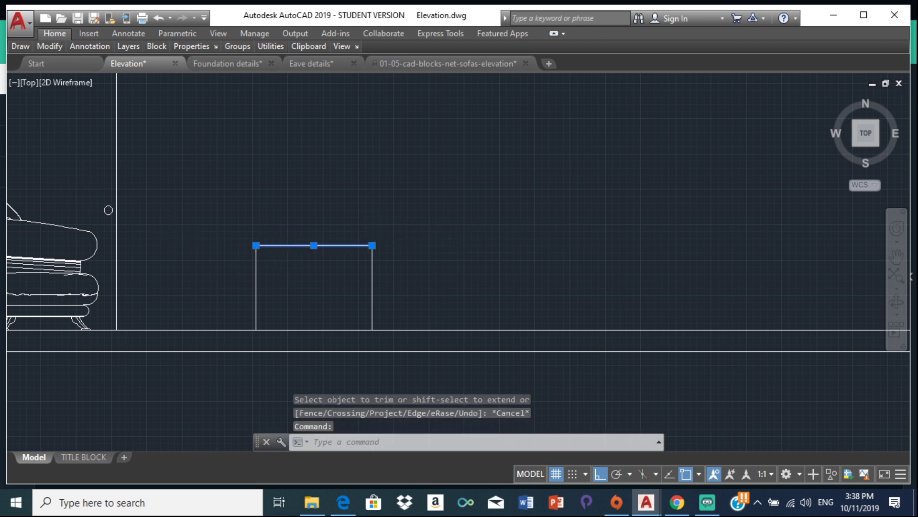
pyautogui.scroll(6, 268, 244)
pyautogui.press('Escape')
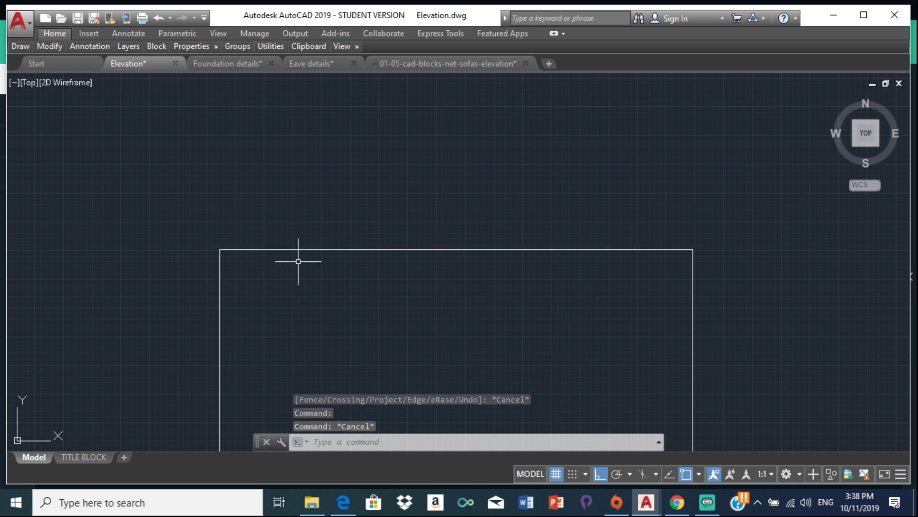
# Step: Offset the rectangle's left and right edges 35 units inward
pyautogui.write('off')
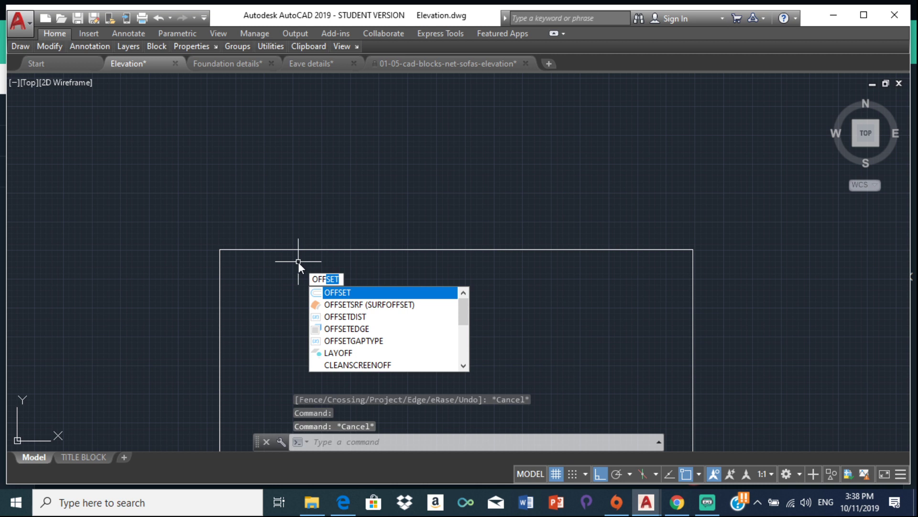
pyautogui.press('Return')
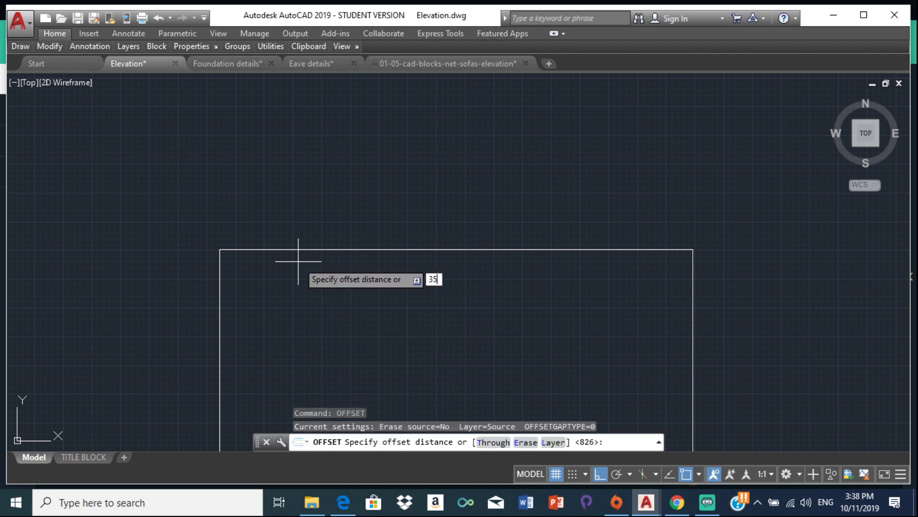
pyautogui.press('Return')
pyautogui.click(220, 264)
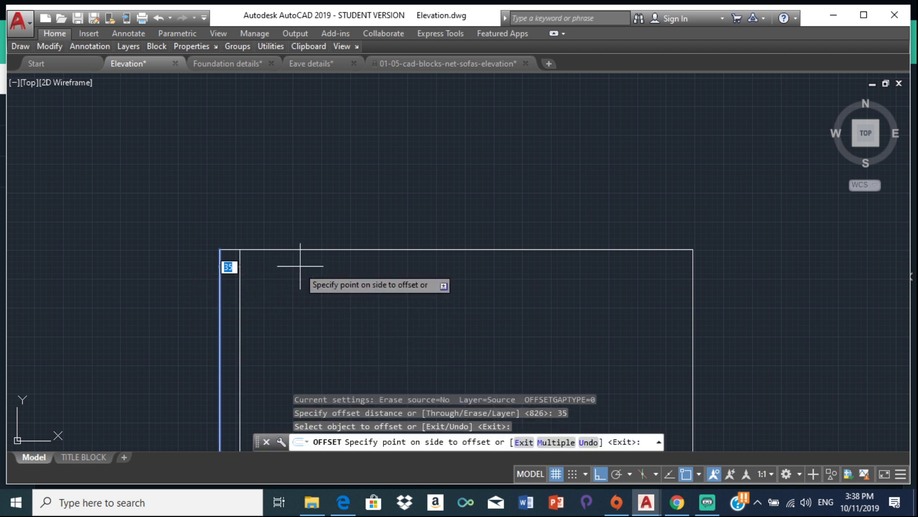
pyautogui.click(300, 266)
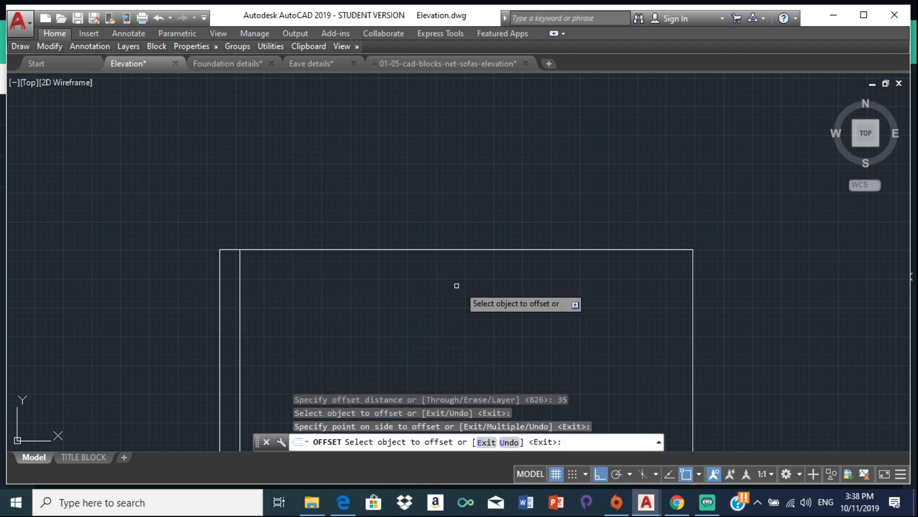
pyautogui.click(694, 294)
pyautogui.click(636, 316)
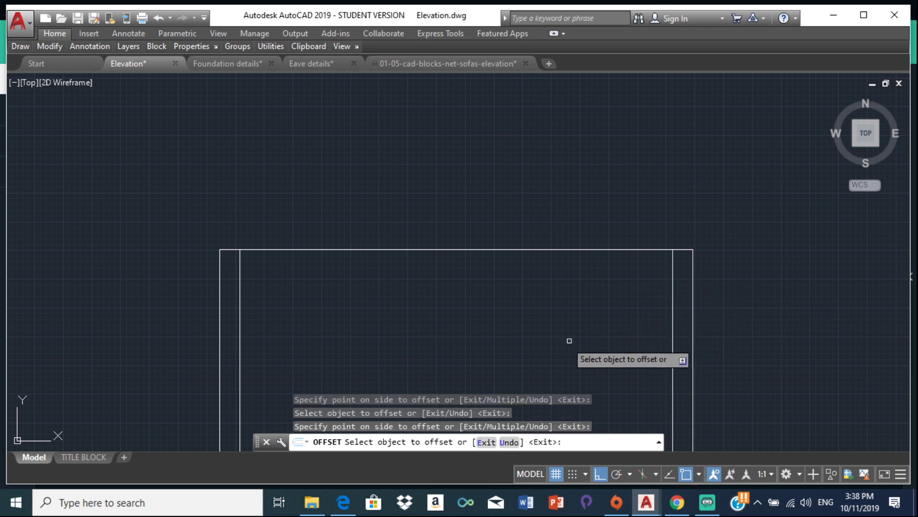
pyautogui.press('Escape')
pyautogui.scroll(-6, 348, 330)
pyautogui.scroll(4, 328, 338)
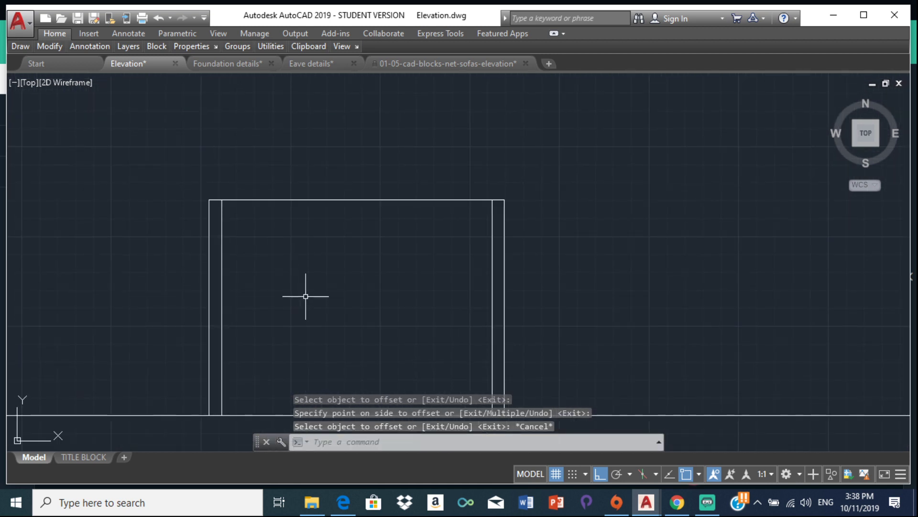
# Step: Offset the inner left line and the right edge 25 units inward to form double-line legs
pyautogui.write('off')
pyautogui.press('Return')
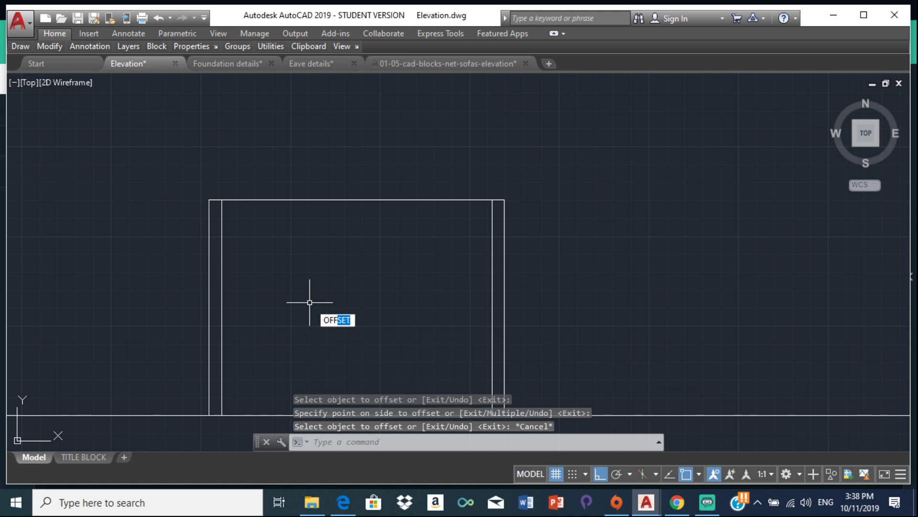
pyautogui.scroll(-5, 309, 302)
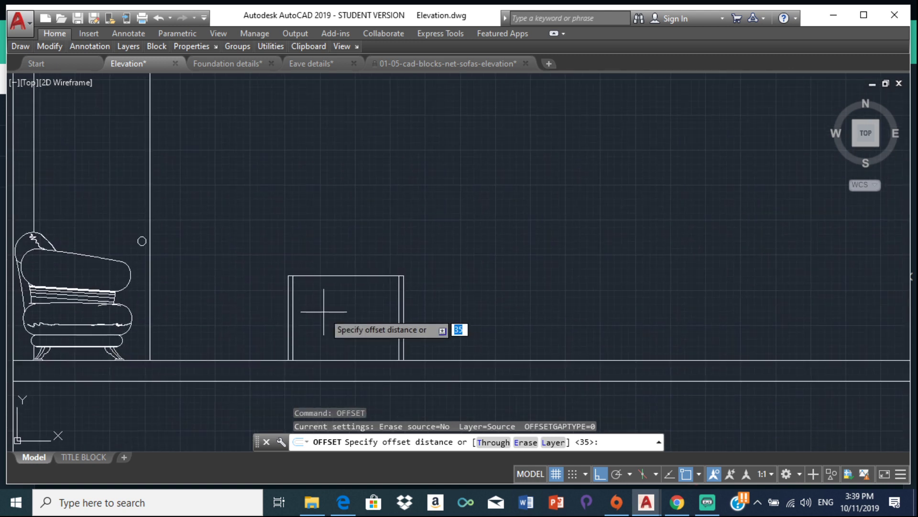
pyautogui.press('Return')
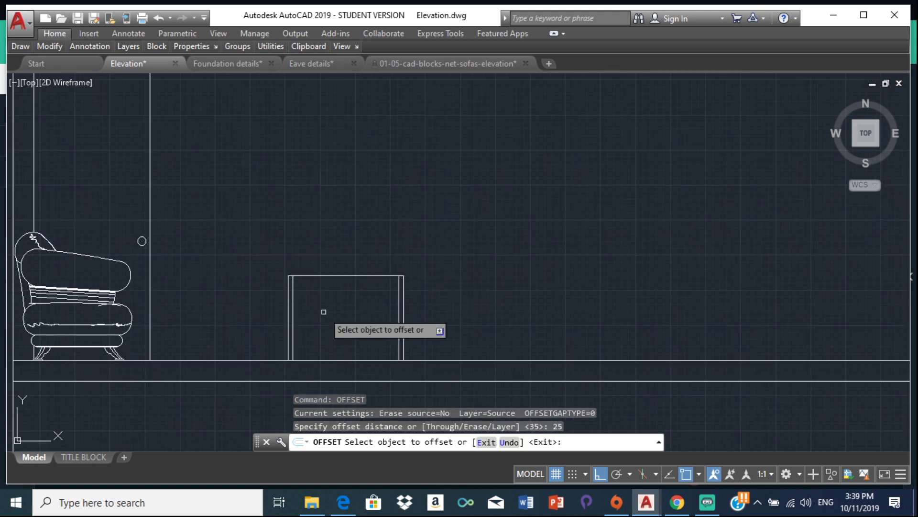
pyautogui.click(293, 292)
pyautogui.click(363, 303)
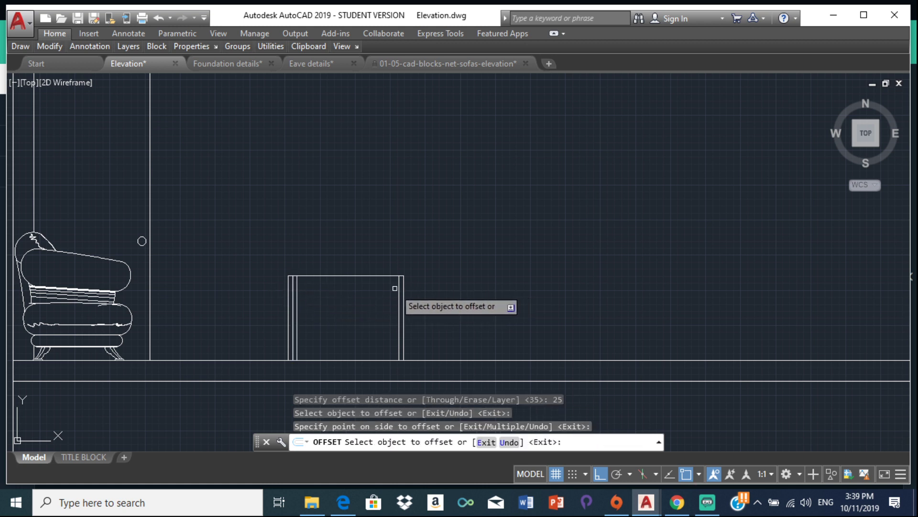
pyautogui.click(400, 294)
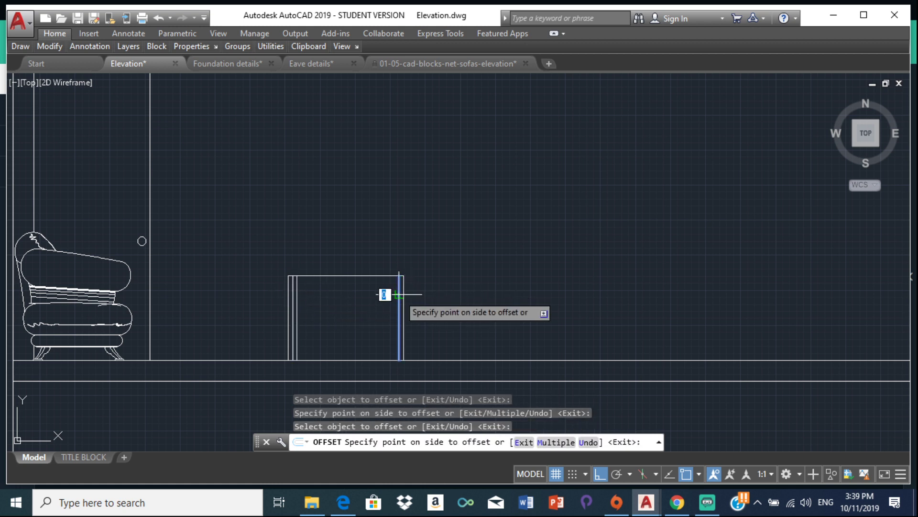
pyautogui.click(380, 302)
pyautogui.press('Escape')
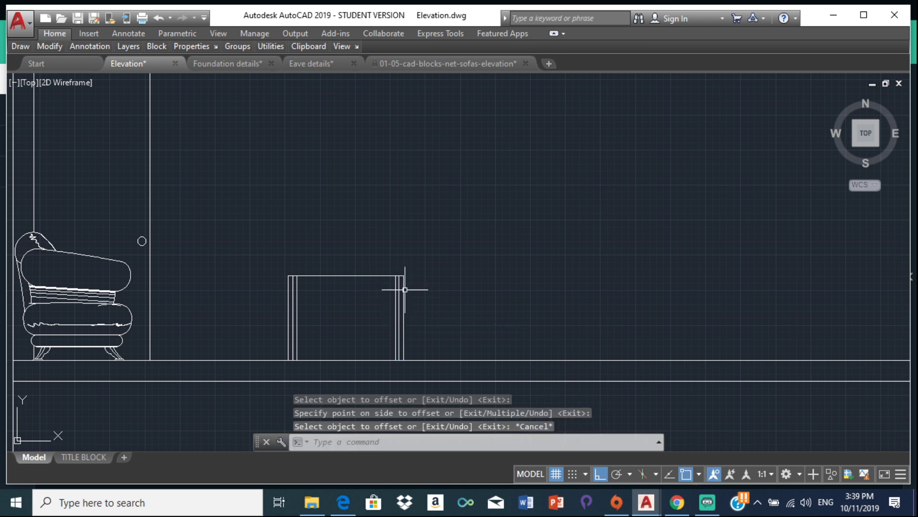
# Step: Delete the table's outer left and right vertical edges
pyautogui.click(404, 289)
pyautogui.scroll(4, 338, 310)
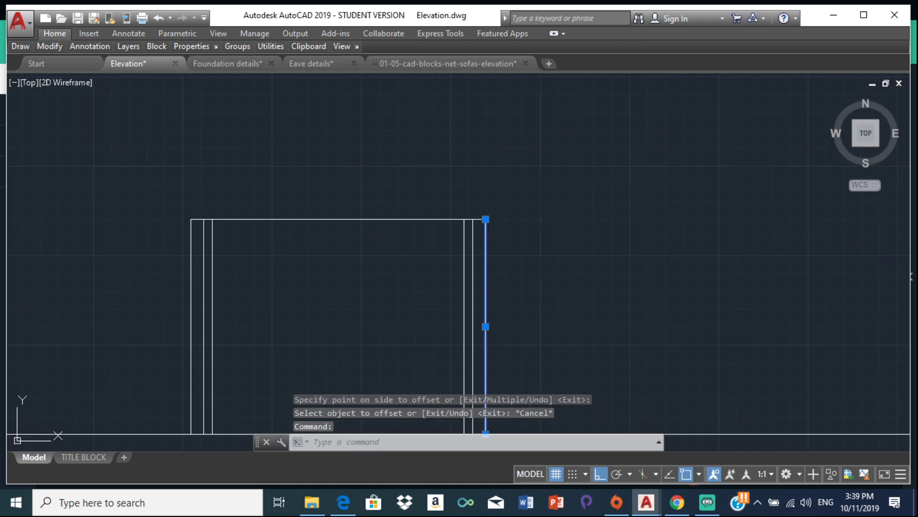
pyautogui.click(191, 269)
pyautogui.press('Delete')
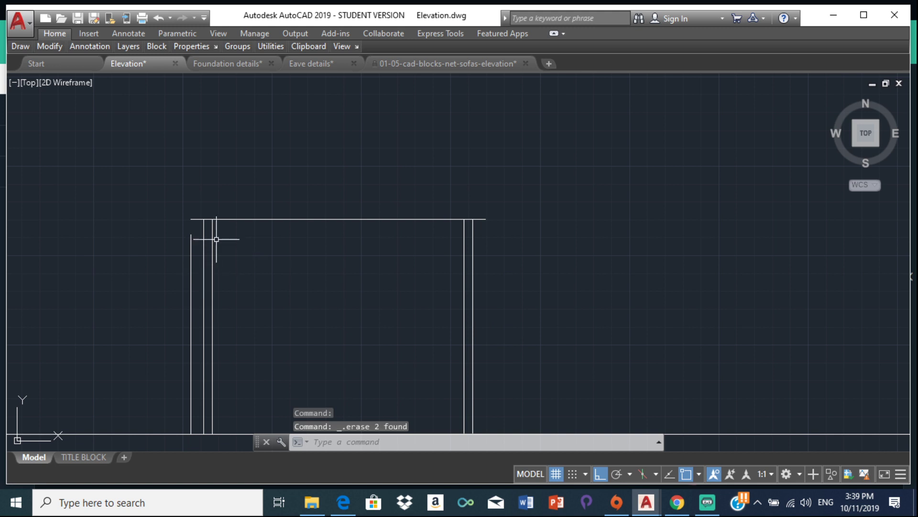
pyautogui.click(190, 265)
pyautogui.press('Delete')
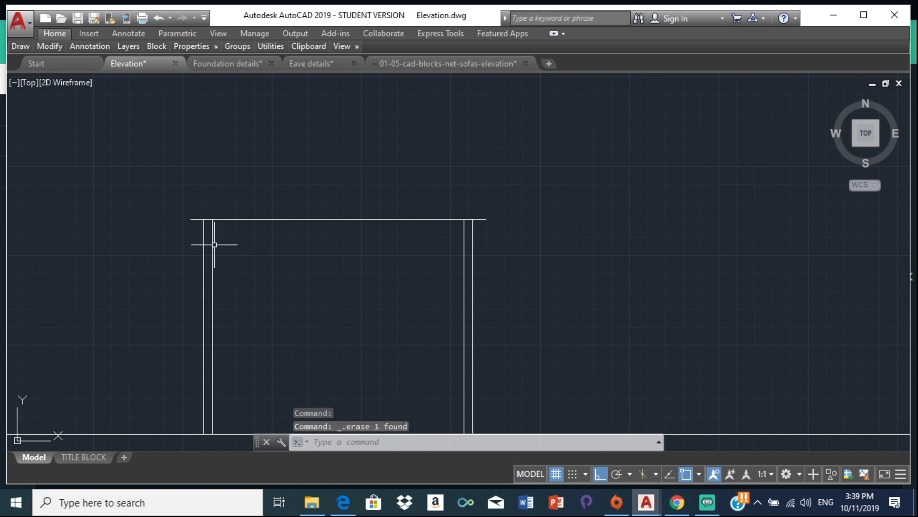
pyautogui.scroll(4, 231, 221)
pyautogui.scroll(-4, 231, 211)
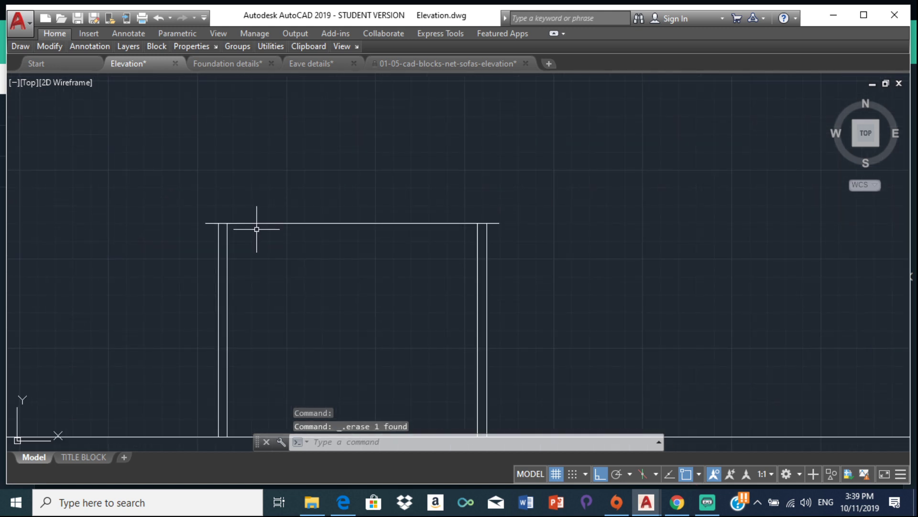
pyautogui.moveTo(230, 233); pyautogui.dragTo(223, 234, button='middle')
pyautogui.scroll(-4, 223, 234)
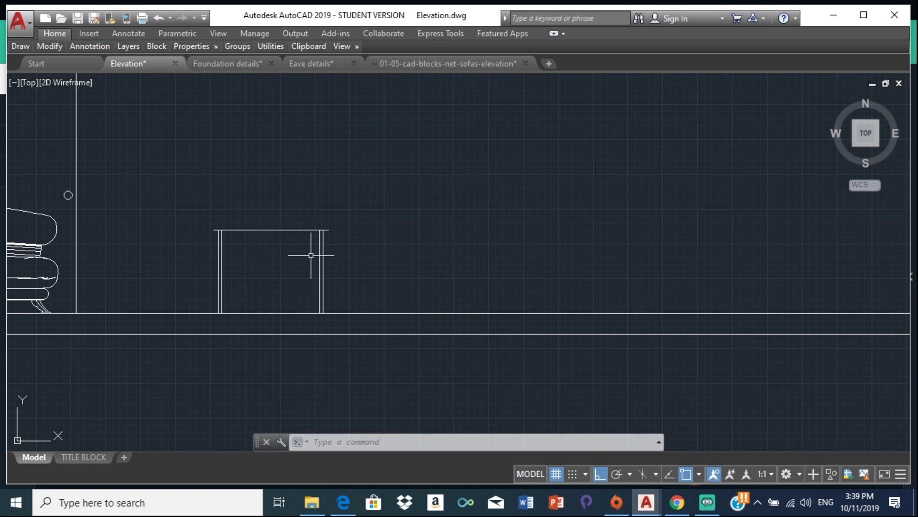
# Step: Offset the tabletop line 25 units downward to thicken the top
pyautogui.write('o')
pyautogui.press('Return')
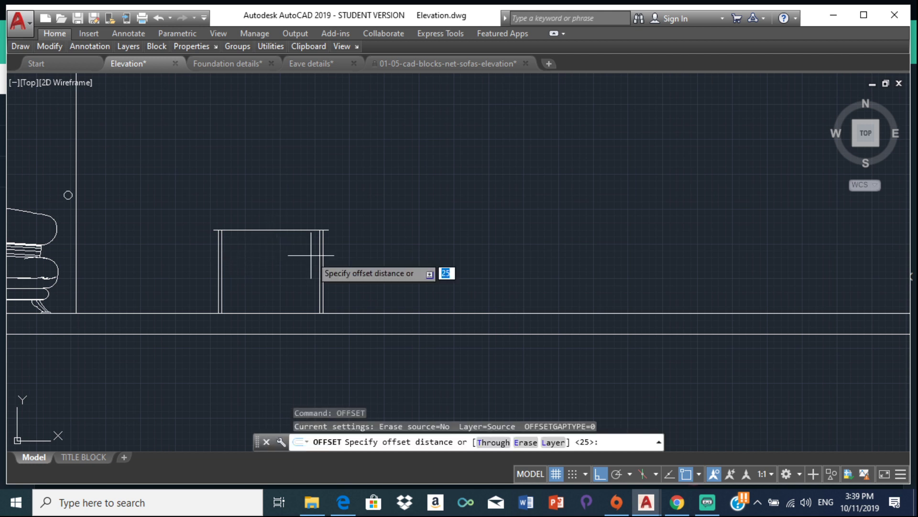
pyautogui.press('Return')
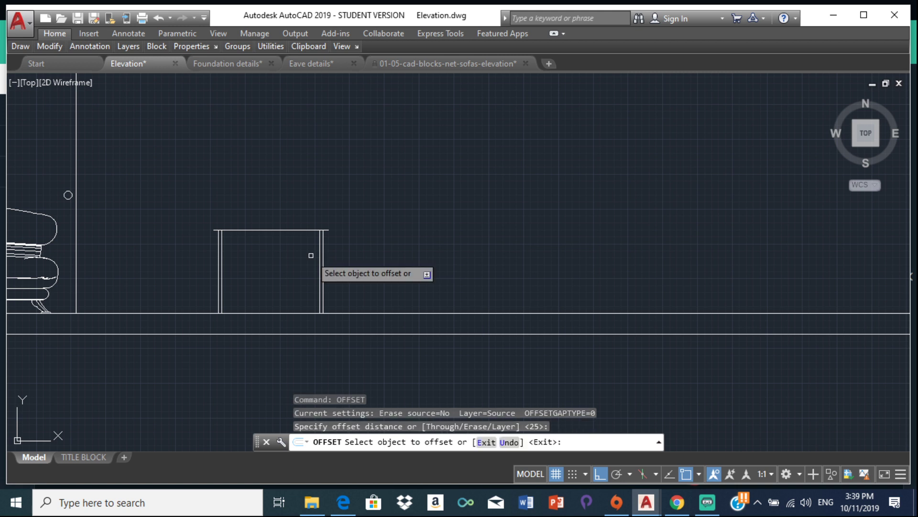
pyautogui.click(282, 227)
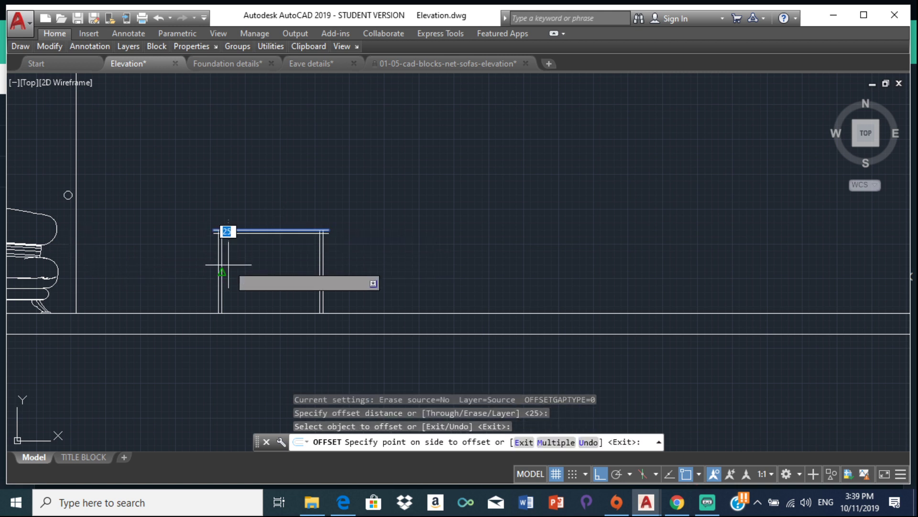
pyautogui.click(227, 282)
pyautogui.press('Escape')
pyautogui.scroll(5, 213, 237)
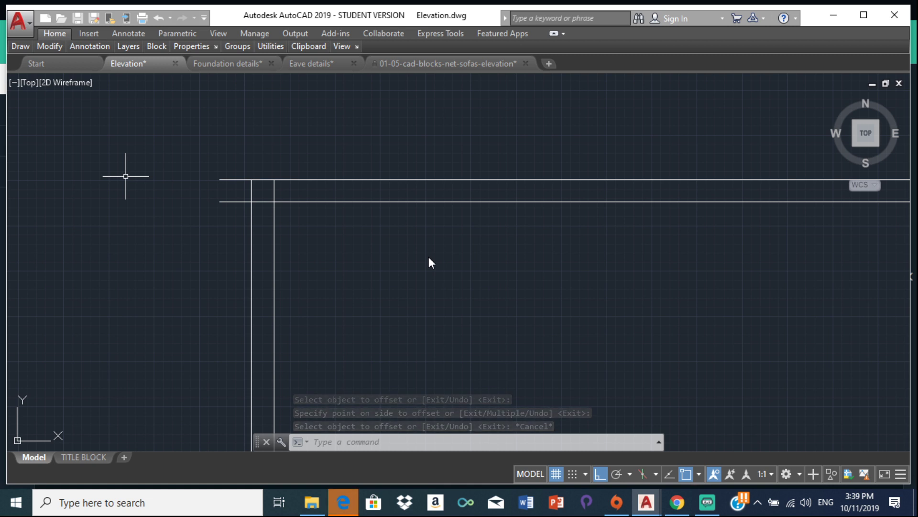
pyautogui.scroll(-4, 320, 363)
pyautogui.scroll(-4, 321, 365)
pyautogui.press('Escape')
pyautogui.press('Escape')
pyautogui.press('Escape')
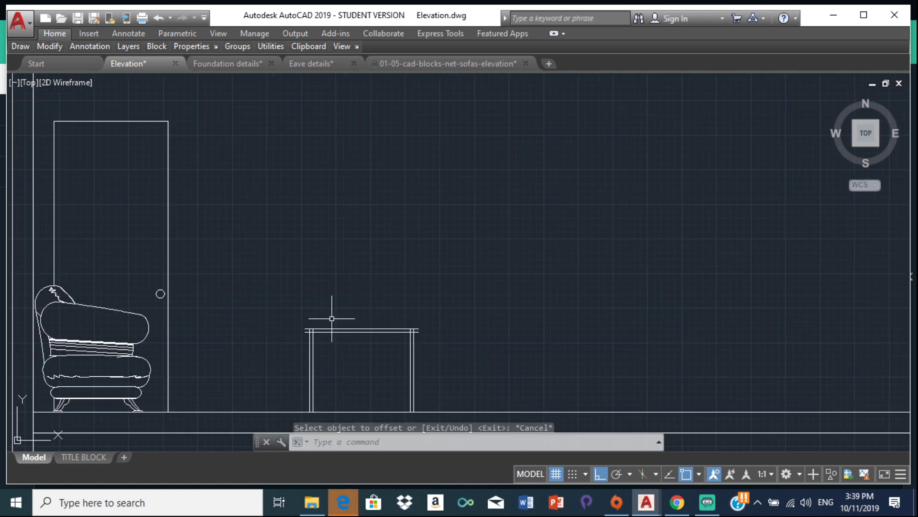
pyautogui.click(341, 340)
pyautogui.press('Escape')
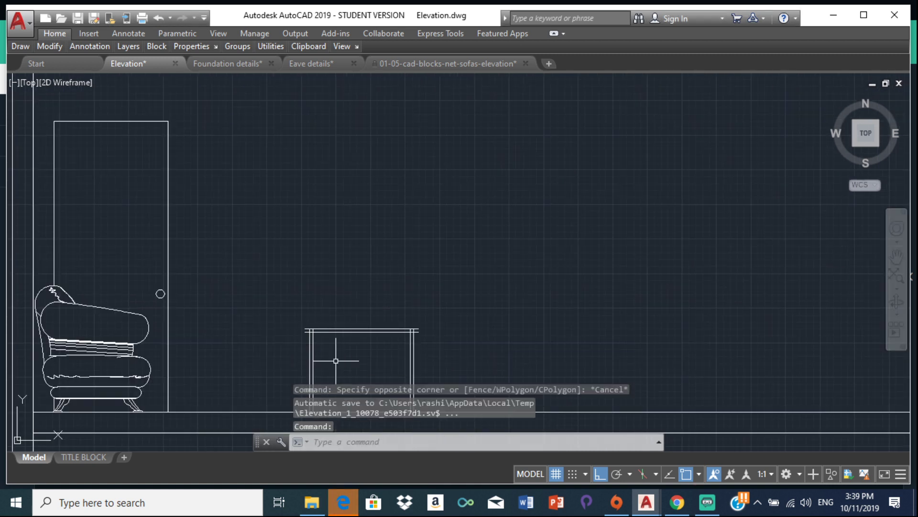
pyautogui.press('Escape')
# Step: Close both ends of the tabletop slab with short vertical lines
pyautogui.write('l')
pyautogui.press('Return')
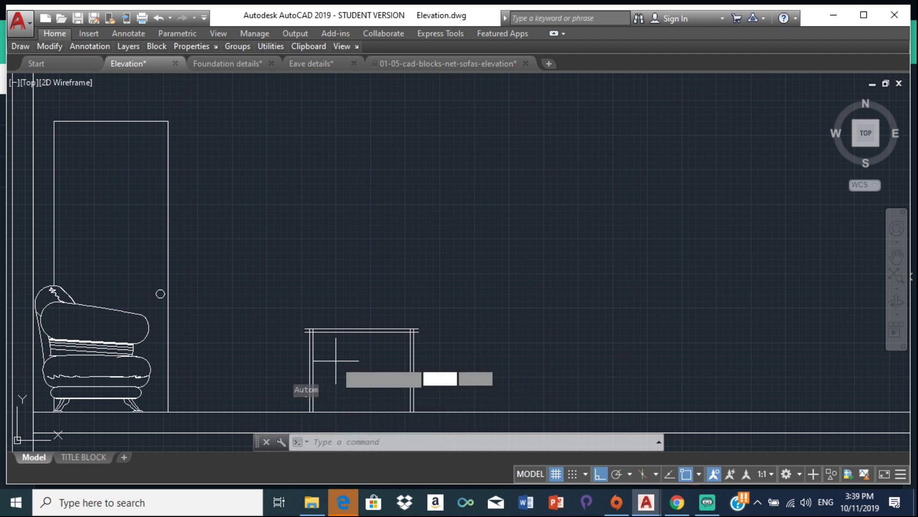
pyautogui.scroll(4, 313, 329)
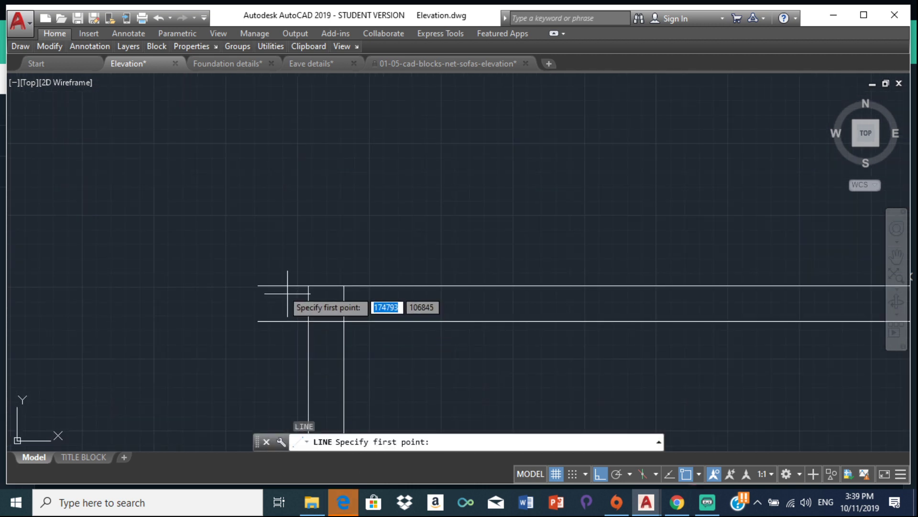
pyautogui.click(258, 286)
pyautogui.click(258, 321)
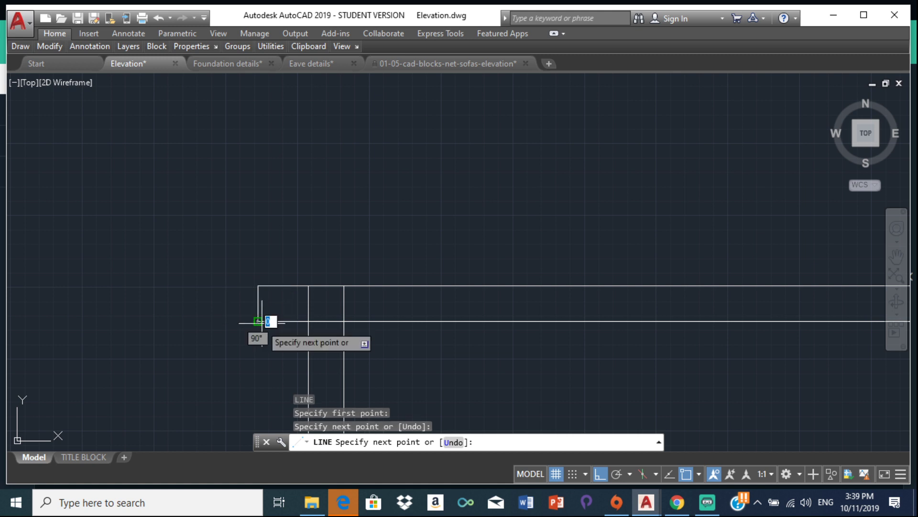
pyautogui.press('Escape')
pyautogui.scroll(-3, 353, 241)
pyautogui.scroll(-2, 352, 241)
pyautogui.moveTo(352, 241); pyautogui.dragTo(269, 271, button='middle')
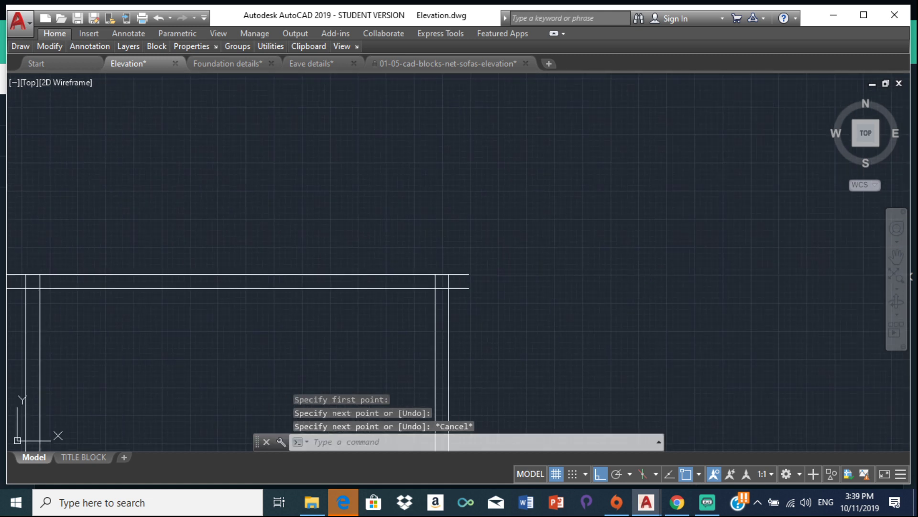
pyautogui.press('space')
pyautogui.click(469, 274)
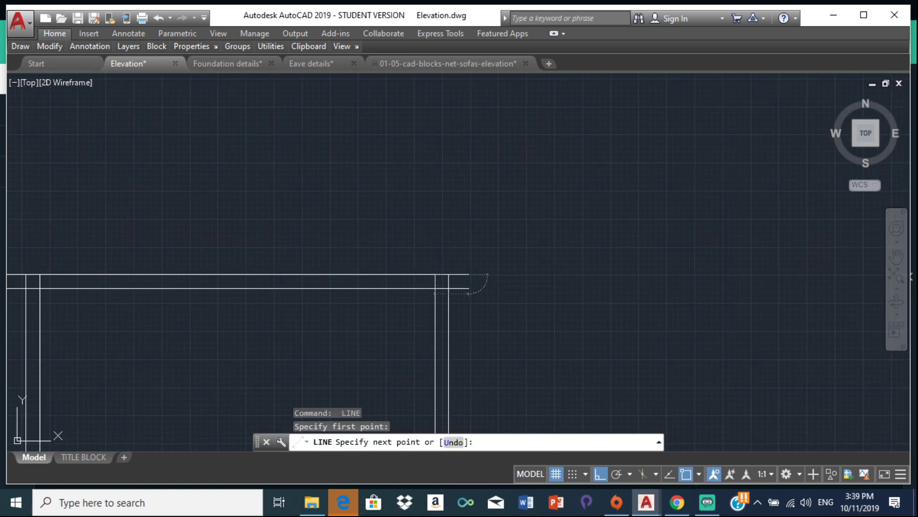
pyautogui.click(468, 288)
pyautogui.press('Escape')
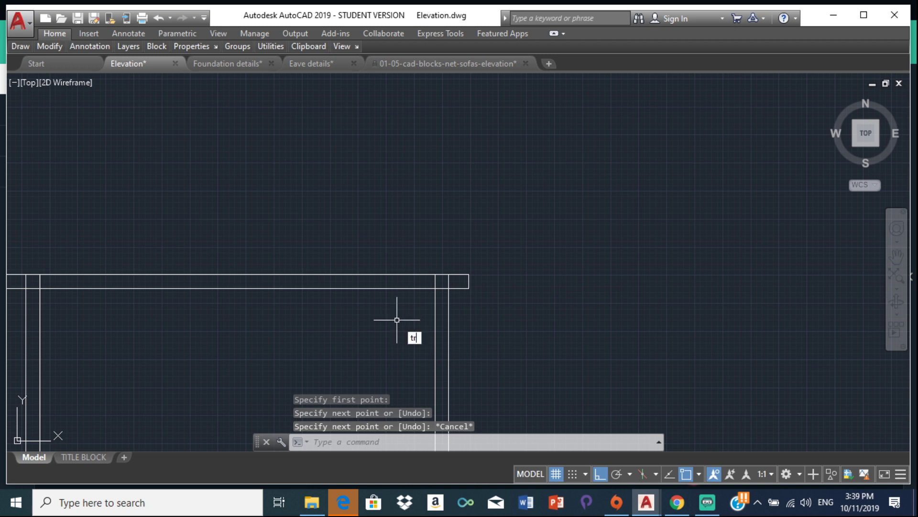
# Step: Trim the leg lines inside the tabletop at both ends
pyautogui.press('Return')
pyautogui.press('Return')
pyautogui.scroll(3, 454, 258)
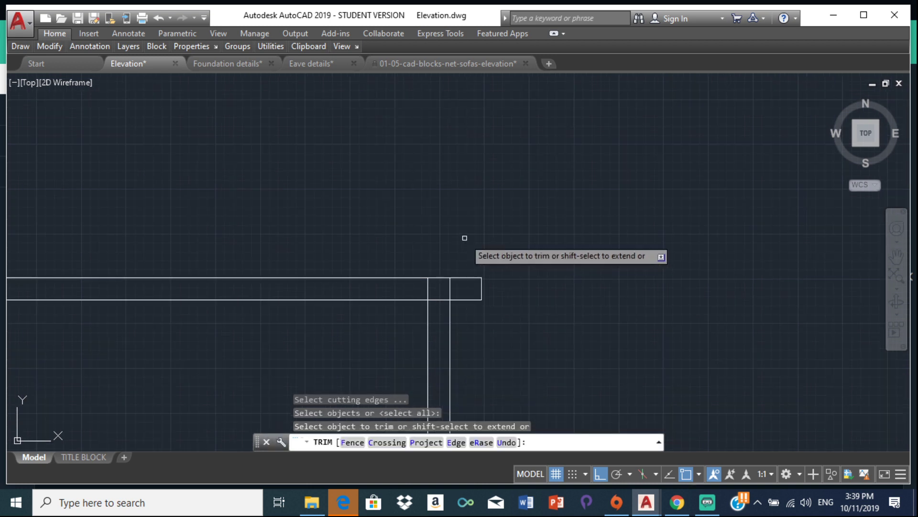
pyautogui.click(443, 288)
pyautogui.click(408, 288)
pyautogui.scroll(-5, 408, 288)
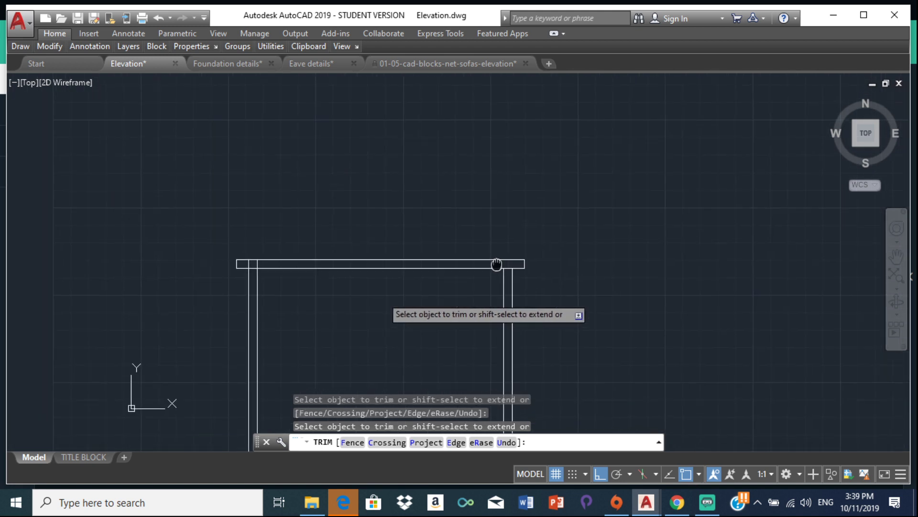
pyautogui.scroll(4, 243, 262)
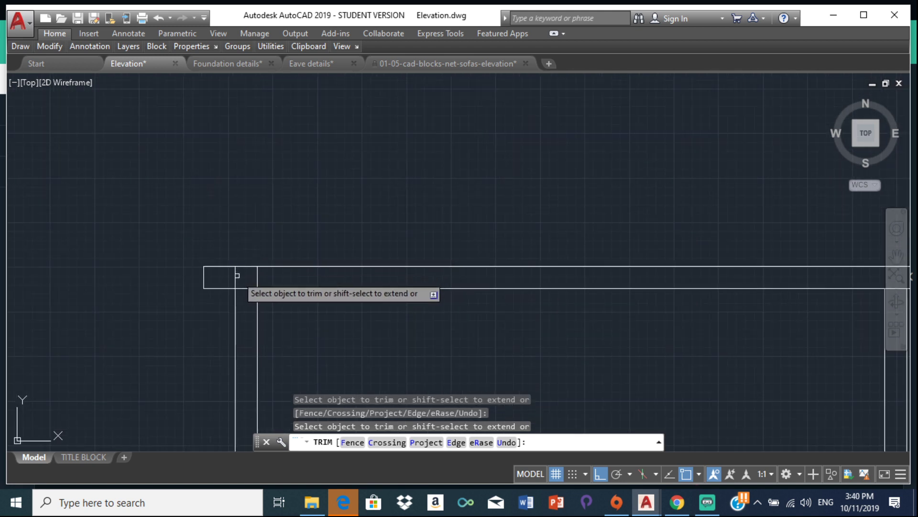
pyautogui.click(234, 276)
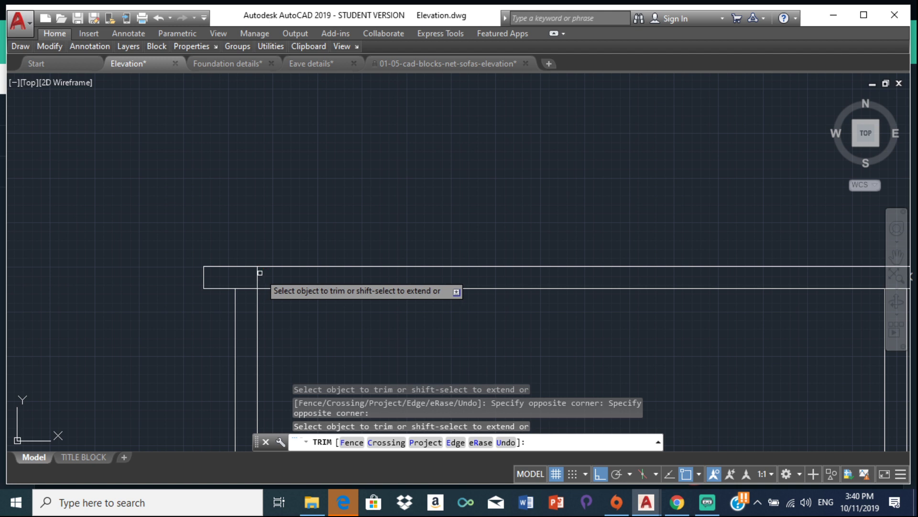
pyautogui.press('Escape')
pyautogui.press('Escape')
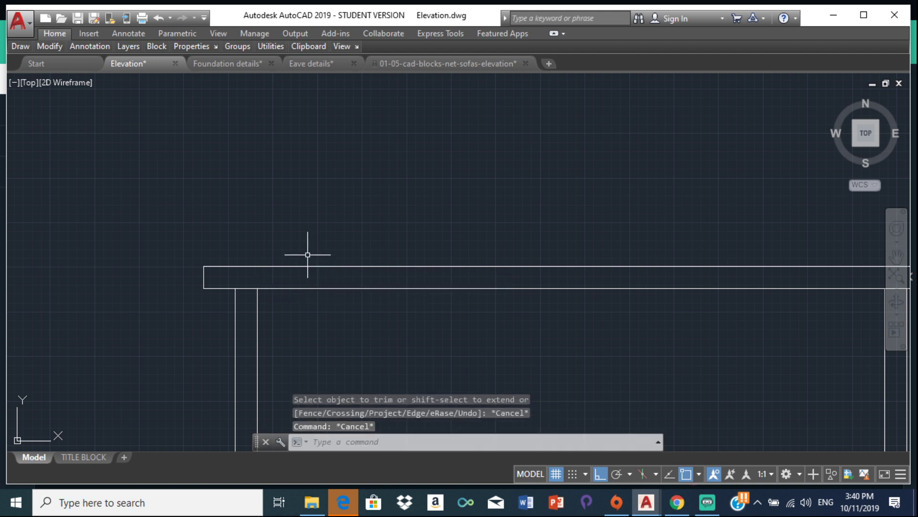
# Step: Draw a line from the left leg's top 50 units down, then across to the right leg
pyautogui.moveTo(365, 283); pyautogui.dragTo(263, 222, button='middle')
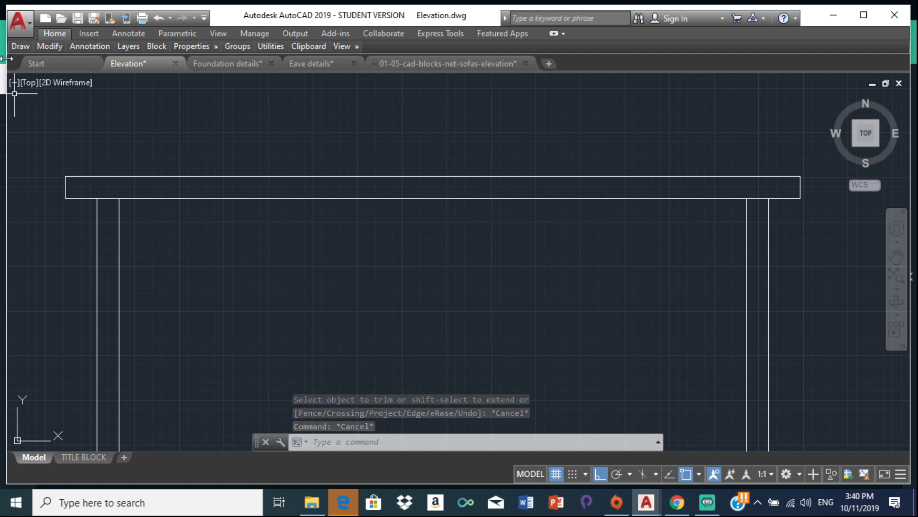
pyautogui.moveTo(25, 48)
pyautogui.click(19, 73)
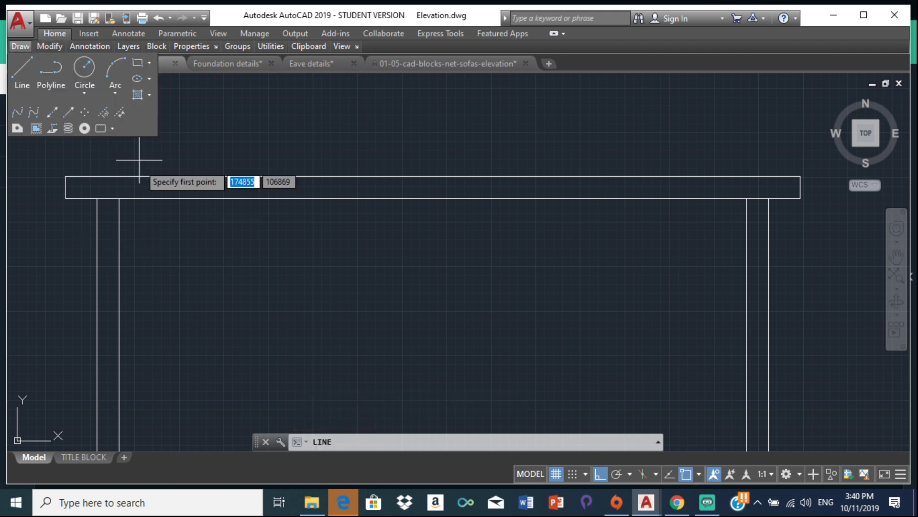
pyautogui.click(117, 198)
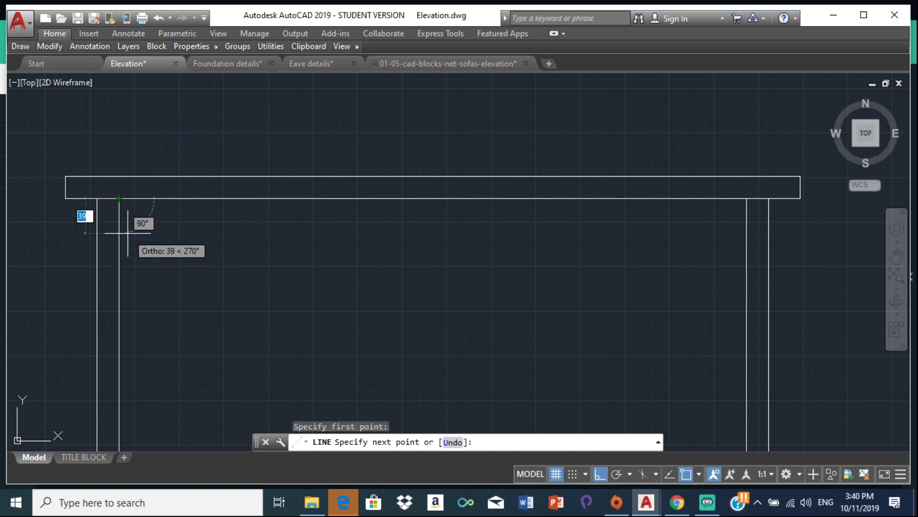
pyautogui.write('50')
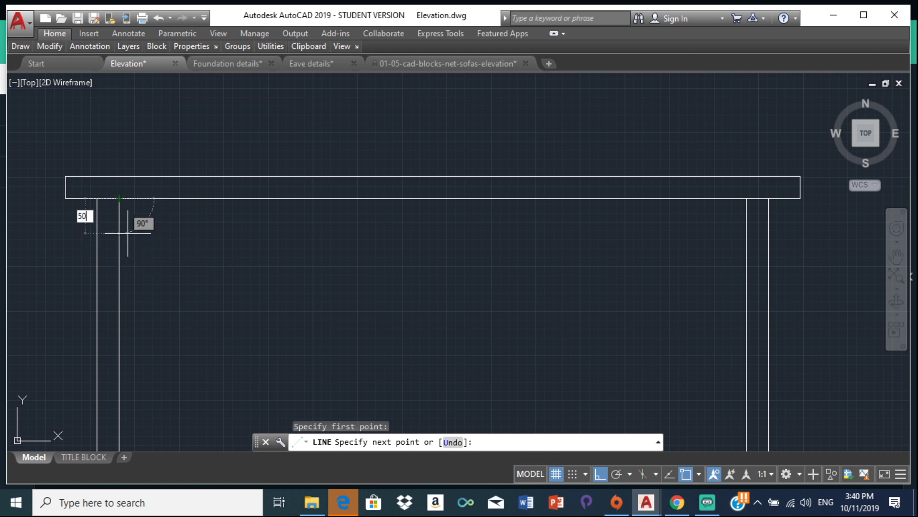
pyautogui.press('Return')
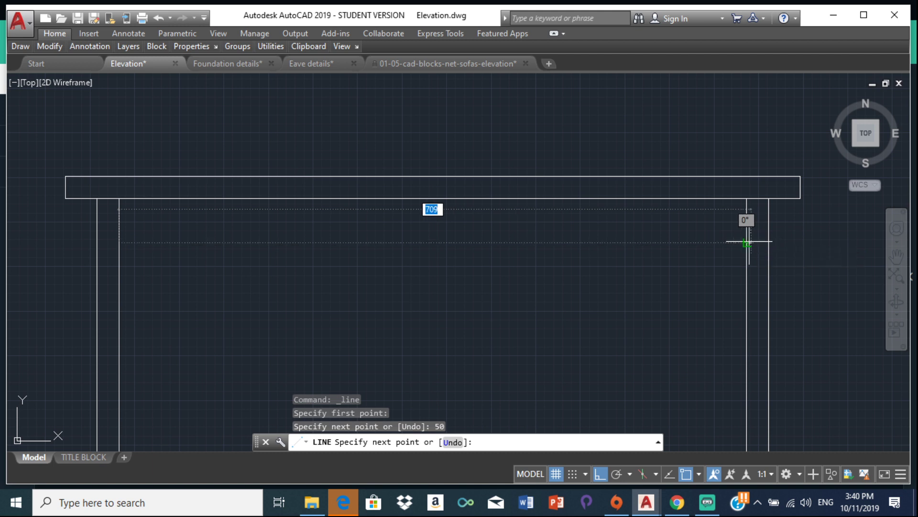
pyautogui.click(747, 243)
pyautogui.press('Escape')
pyautogui.scroll(-4, 567, 261)
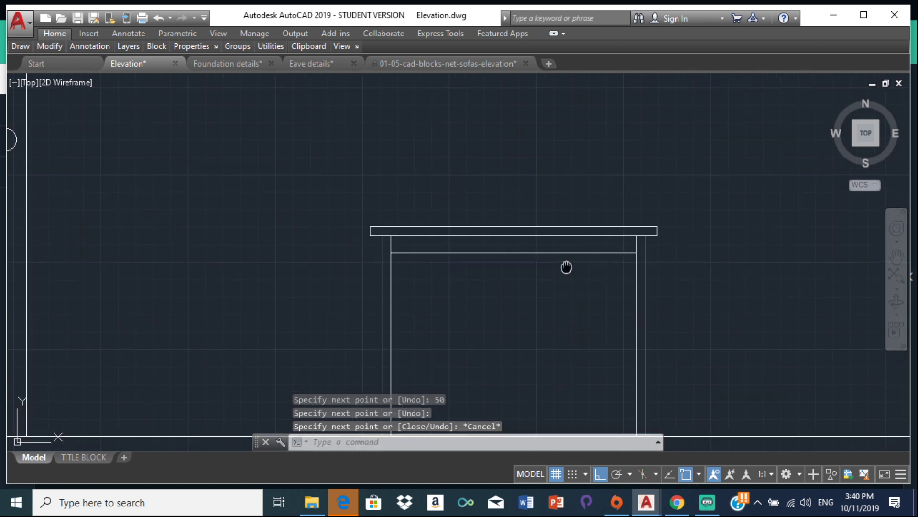
pyautogui.moveTo(566, 266); pyautogui.dragTo(528, 200, button='middle')
pyautogui.moveTo(449, 311); pyautogui.dragTo(432, 311, button='middle')
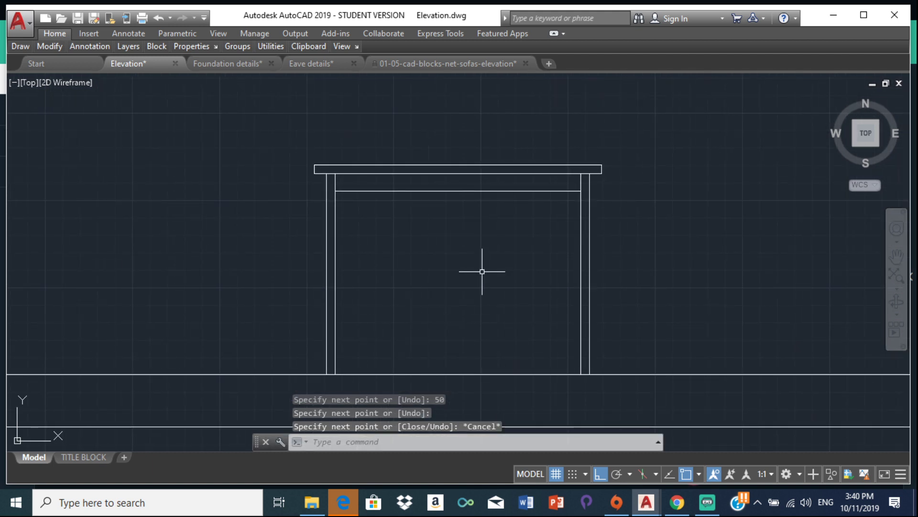
pyautogui.scroll(-4, 482, 271)
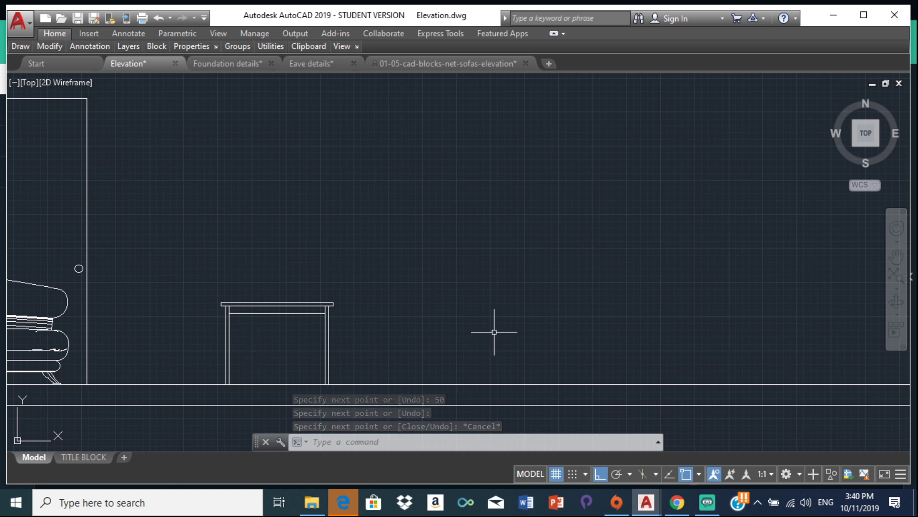
pyautogui.moveTo(381, 263); pyautogui.dragTo(494, 306, button='middle')
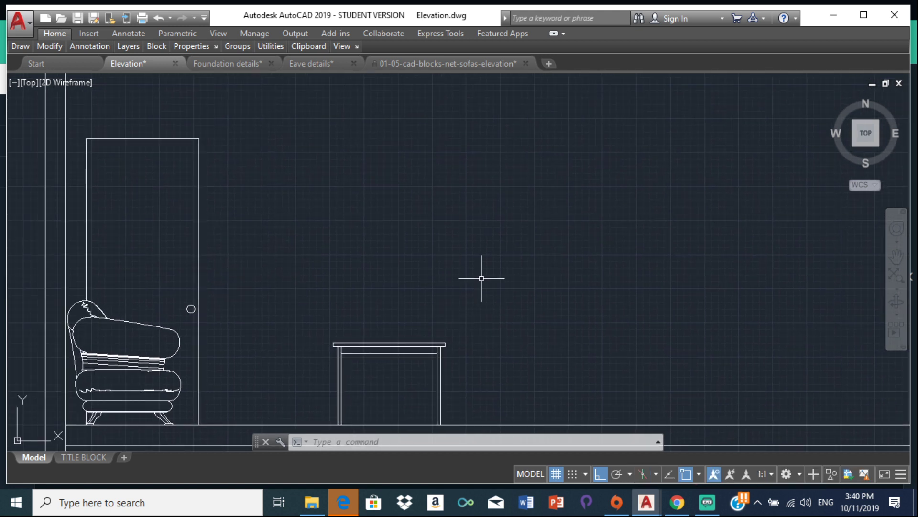
pyautogui.scroll(-3, 306, 215)
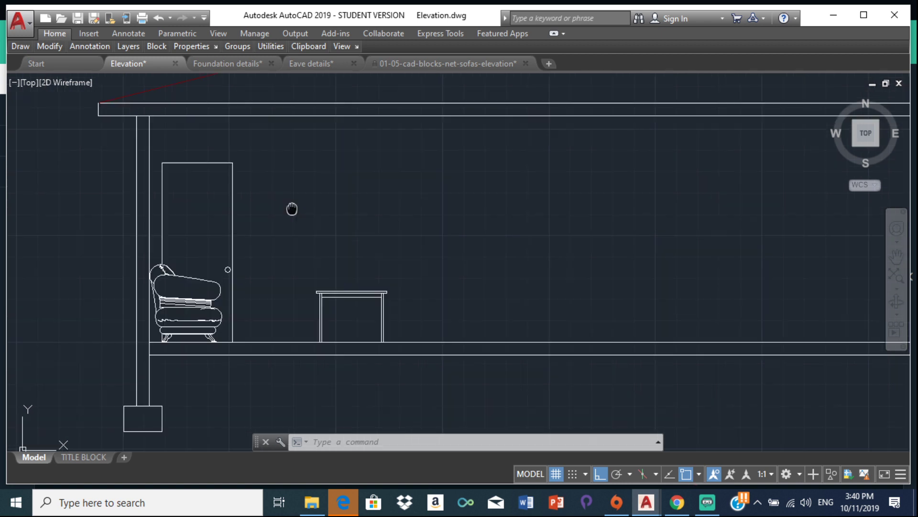
pyautogui.moveTo(305, 216); pyautogui.dragTo(342, 198, button='middle')
pyautogui.scroll(-2, 332, 316)
pyautogui.moveTo(332, 316); pyautogui.dragTo(345, 425, button='middle')
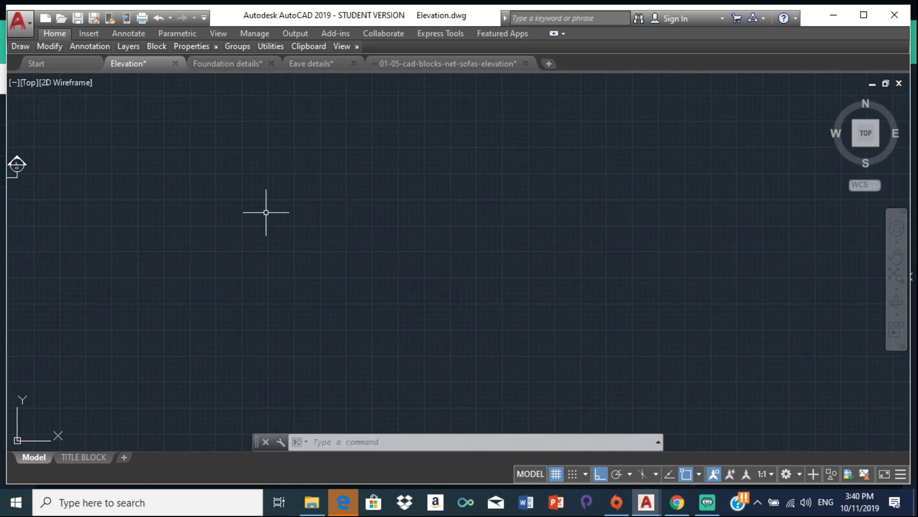
pyautogui.scroll(-2, 365, 294)
pyautogui.scroll(2, 192, 246)
pyautogui.scroll(5, 192, 245)
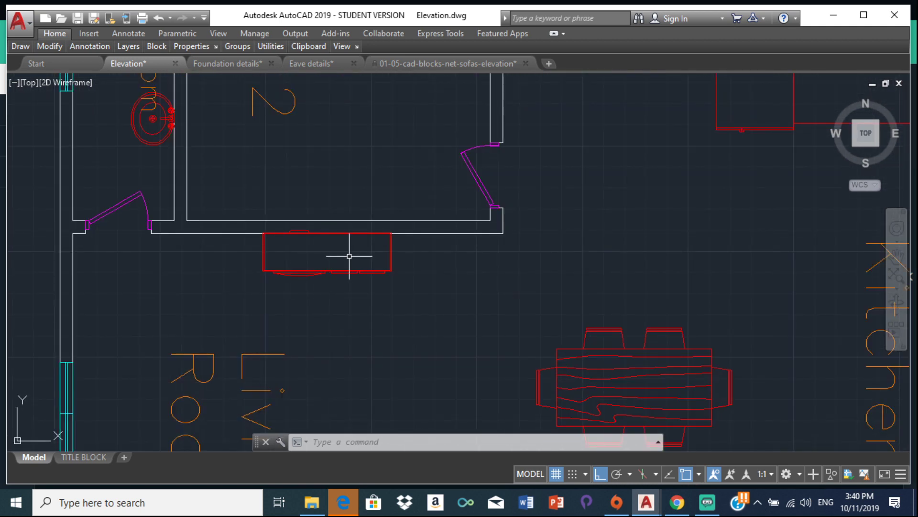
pyautogui.scroll(-4, 339, 278)
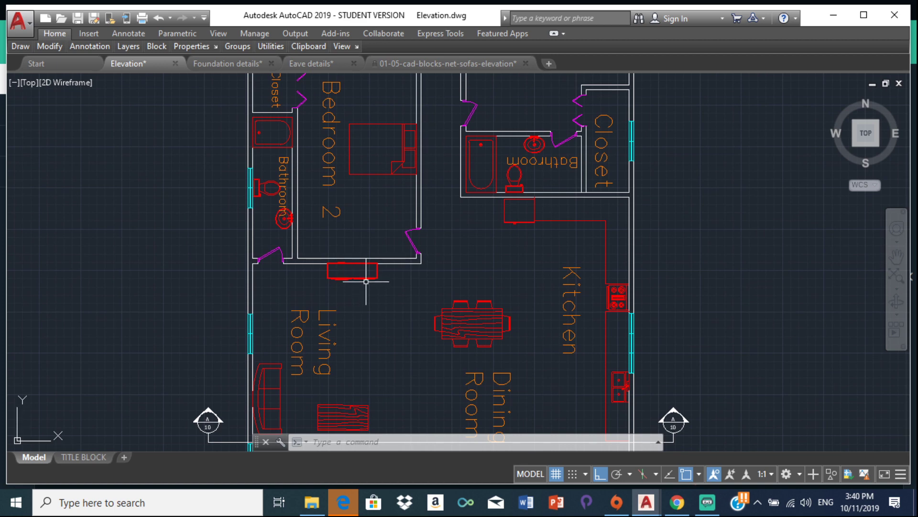
pyautogui.scroll(-2, 366, 282)
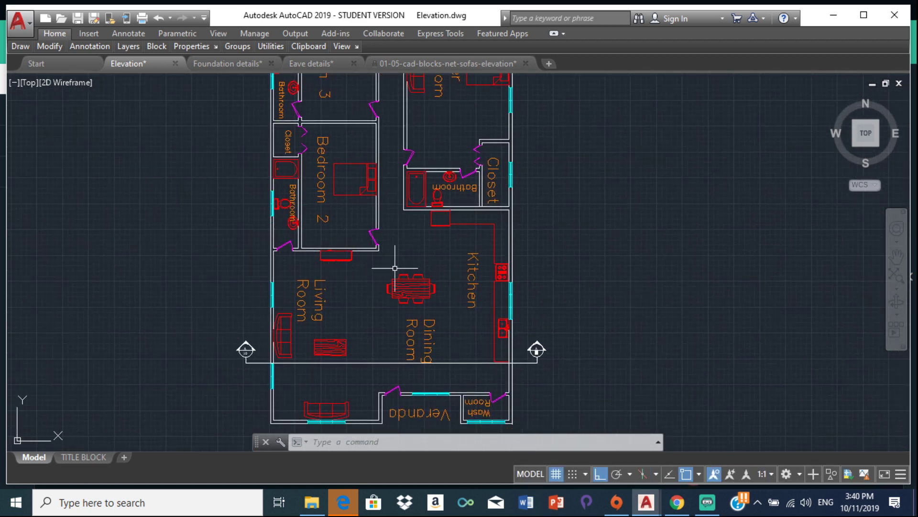
pyautogui.scroll(-8, 360, 270)
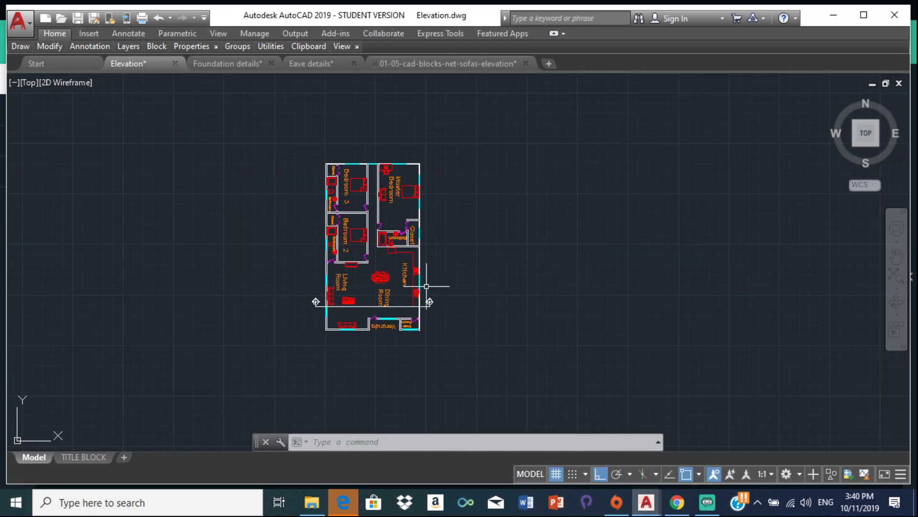
pyautogui.scroll(8, 423, 249)
pyautogui.scroll(4, 415, 275)
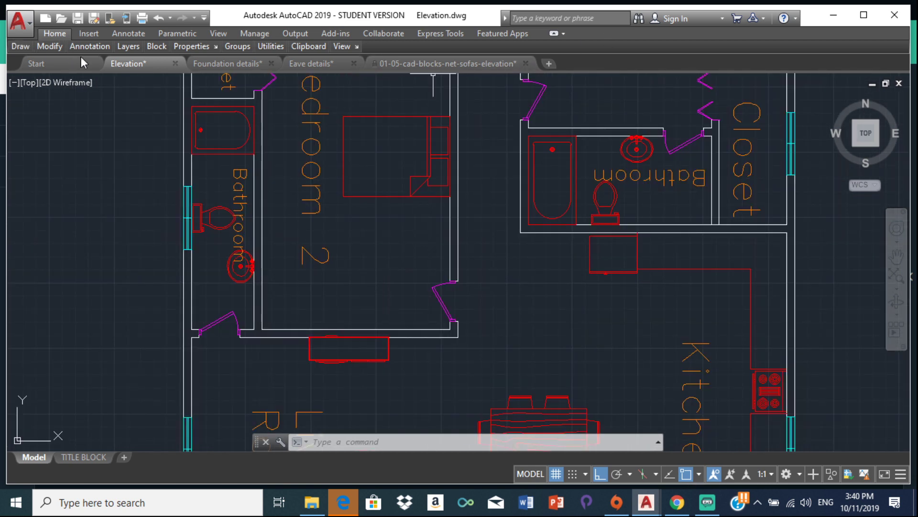
pyautogui.moveTo(271, 45)
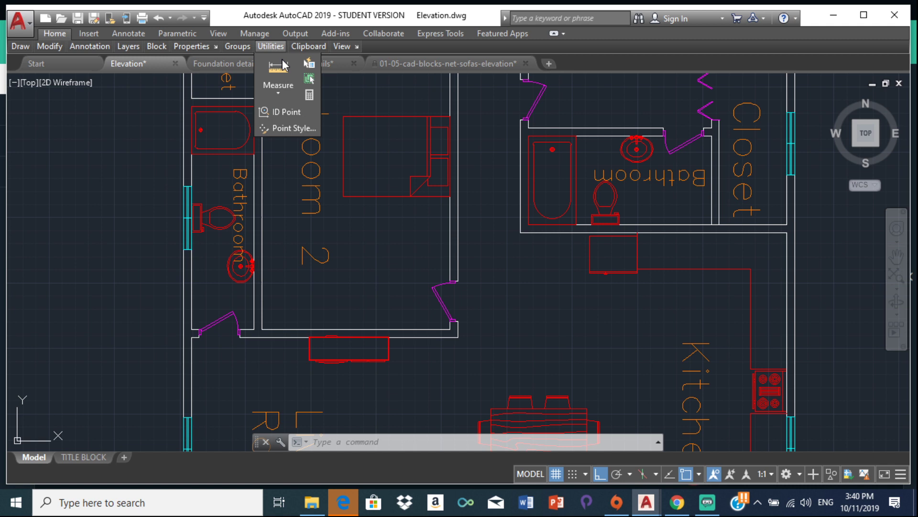
pyautogui.click(285, 91)
pyautogui.click(289, 117)
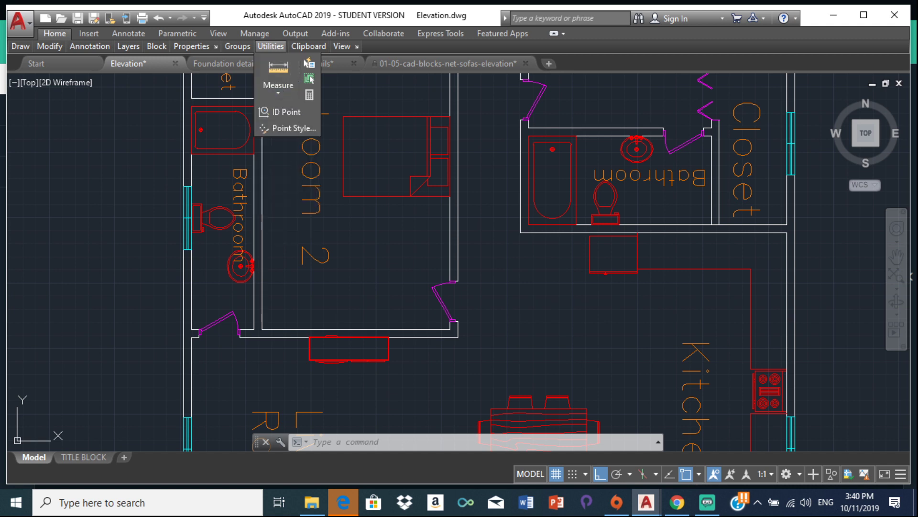
pyautogui.click(190, 337)
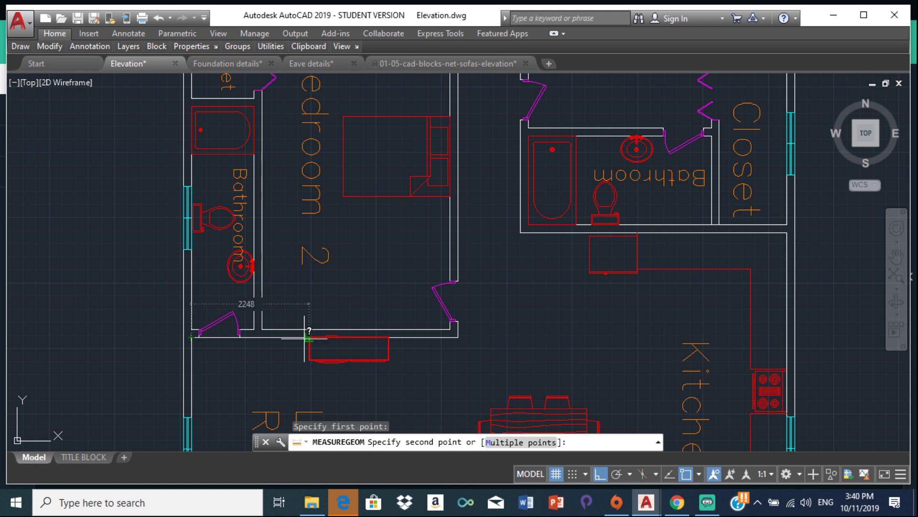
pyautogui.press('Escape')
pyautogui.moveTo(320, 324); pyautogui.dragTo(320, 157, button='middle')
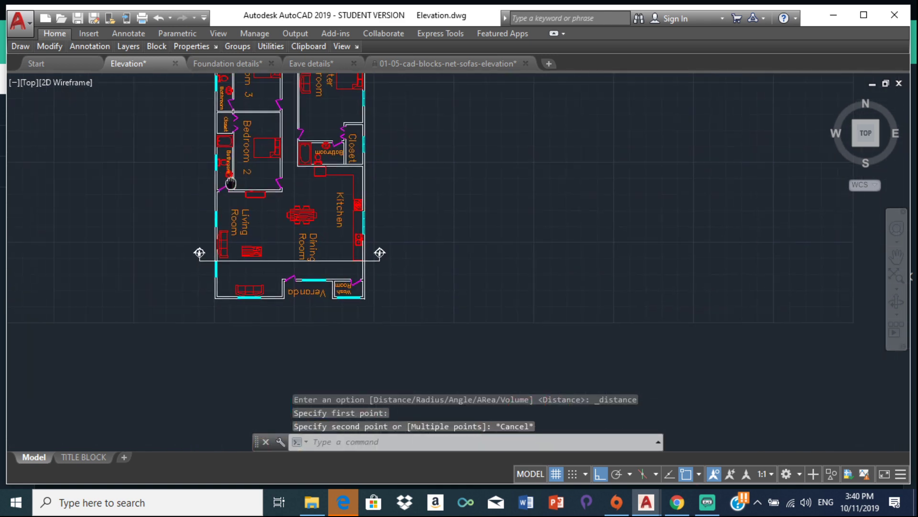
pyautogui.scroll(-5, 315, 206)
pyautogui.moveTo(316, 206); pyautogui.dragTo(273, 205, button='middle')
pyautogui.scroll(6, 335, 272)
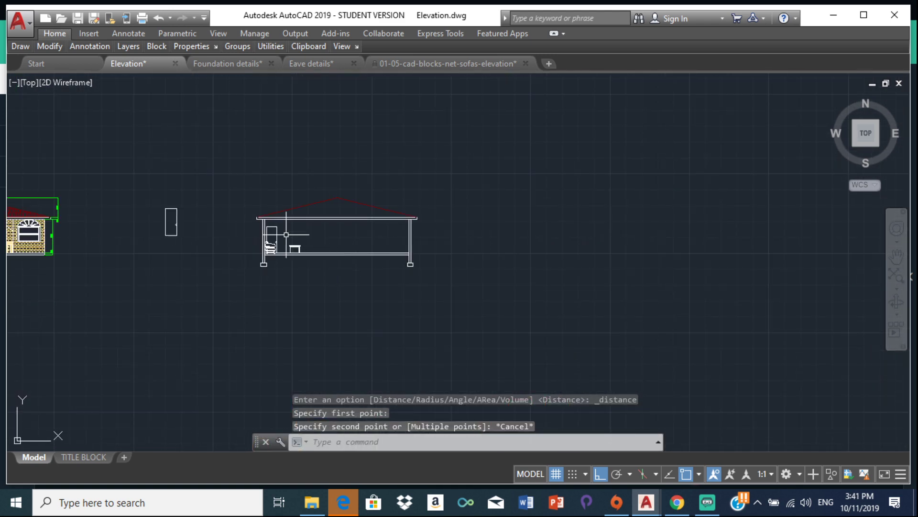
pyautogui.scroll(3, 314, 263)
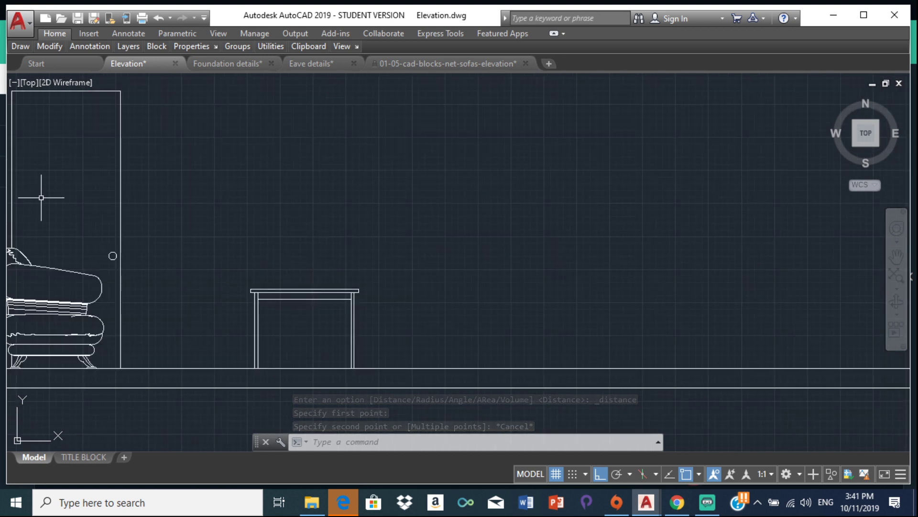
# Step: Draw a ceiling-to-floor vertical line 2248 units right of the left wall's top
pyautogui.scroll(-2, 41, 195)
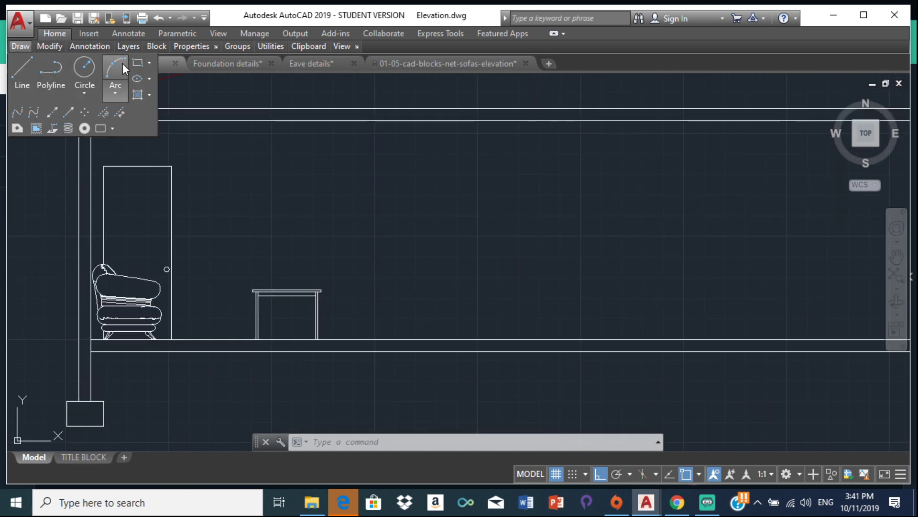
pyautogui.moveTo(238, 46)
pyautogui.press('Escape')
pyautogui.press('Escape')
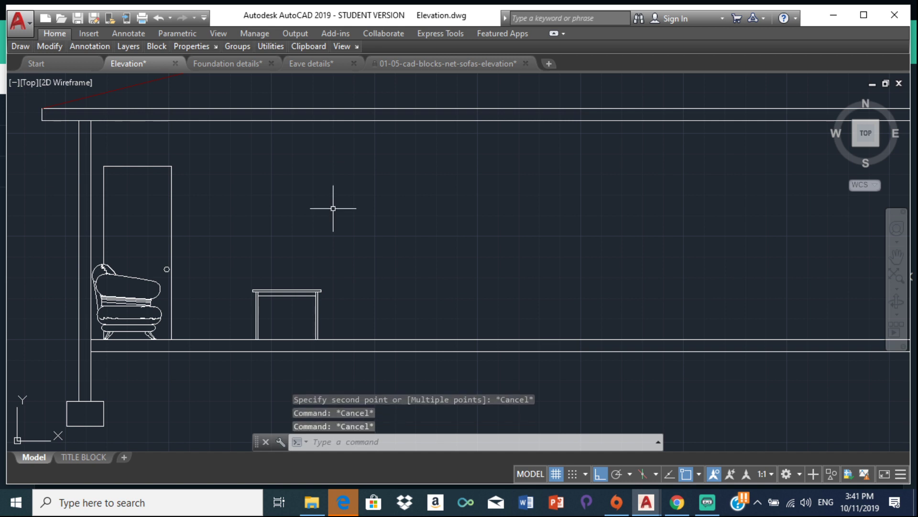
pyautogui.write('l')
pyautogui.press('Return')
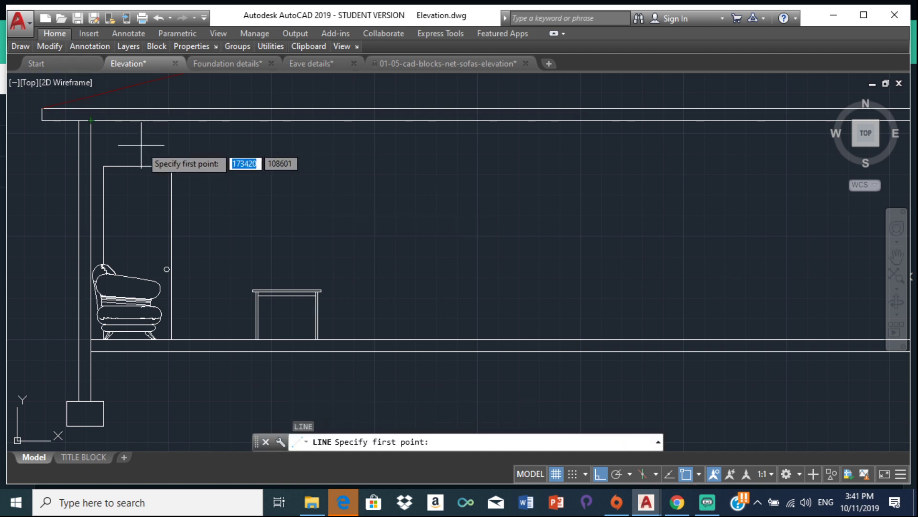
pyautogui.click(79, 120)
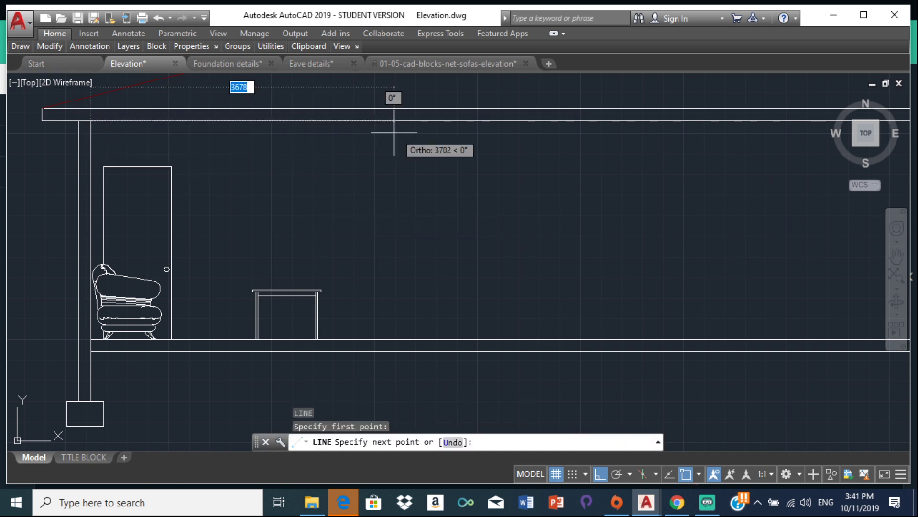
pyautogui.write('2248')
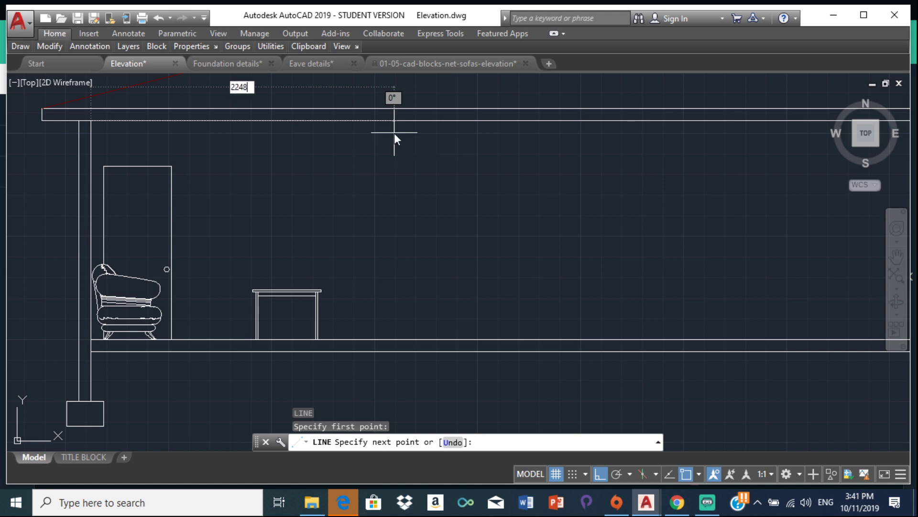
pyautogui.press('Return')
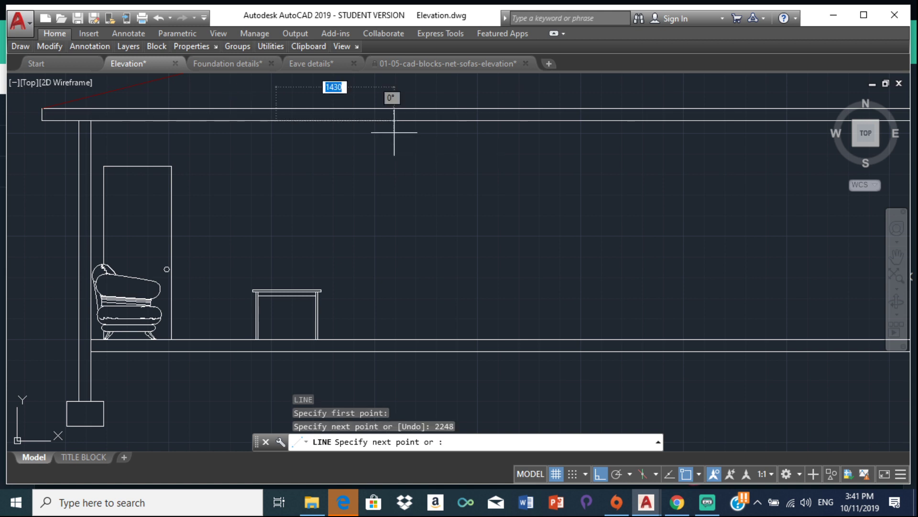
pyautogui.click(280, 340)
pyautogui.press('Escape')
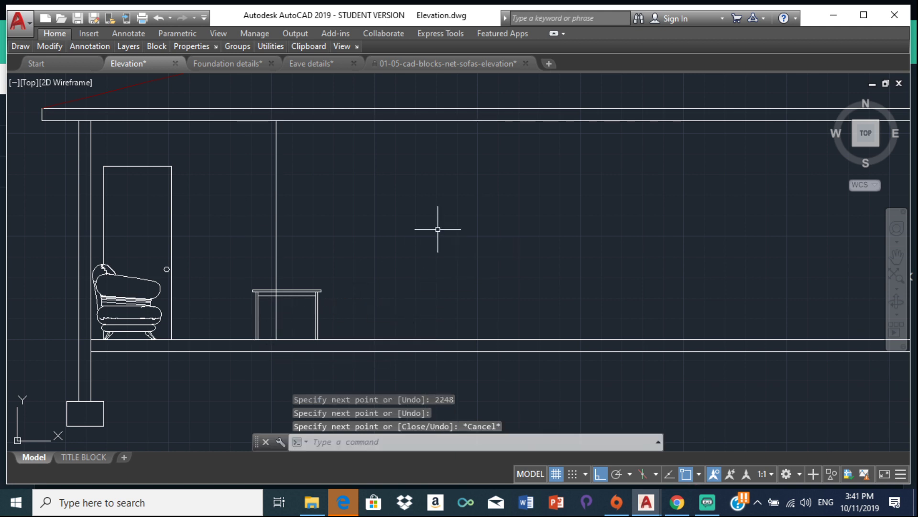
pyautogui.scroll(5, 303, 356)
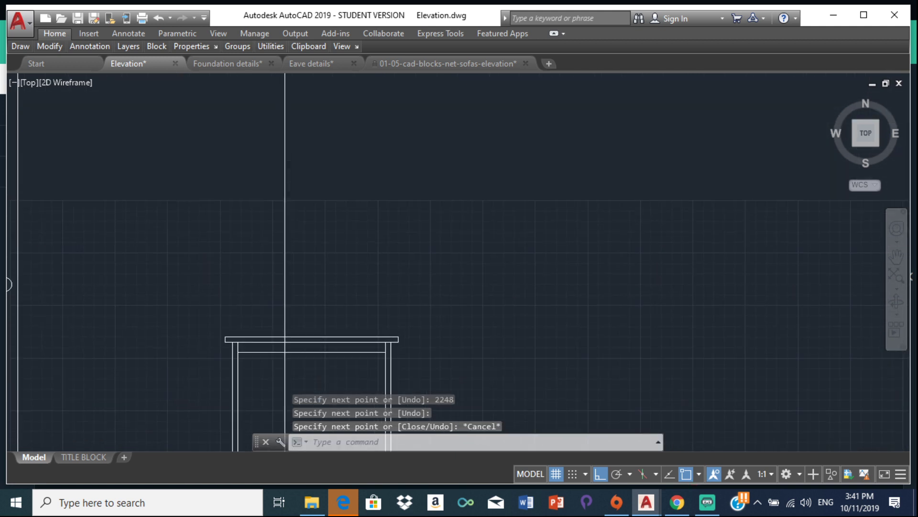
pyautogui.scroll(-2, 304, 282)
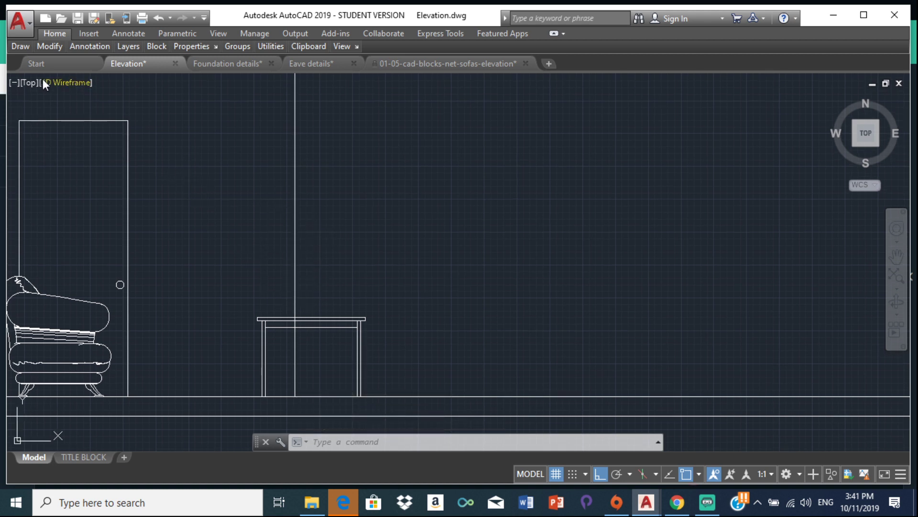
# Step: Open tv.dwg from the recent documents on the start page, accepting the warning
pyautogui.click(48, 65)
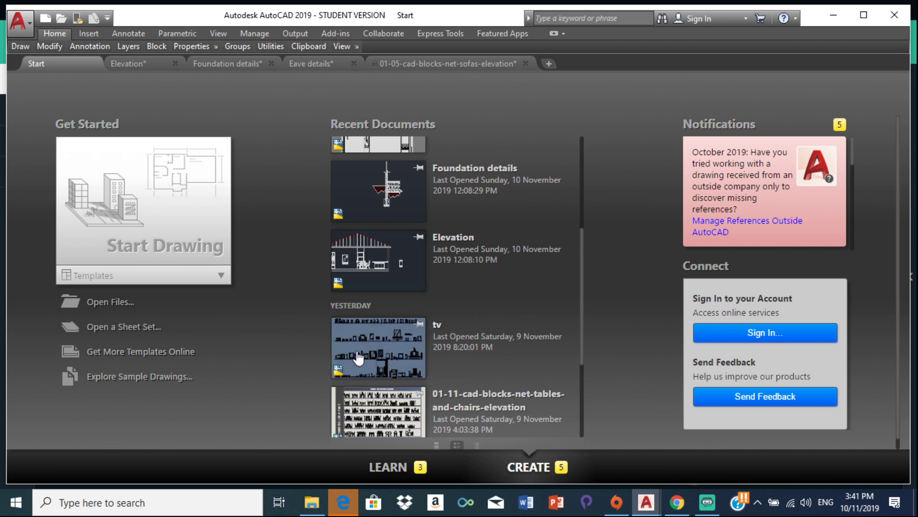
pyautogui.click(383, 357)
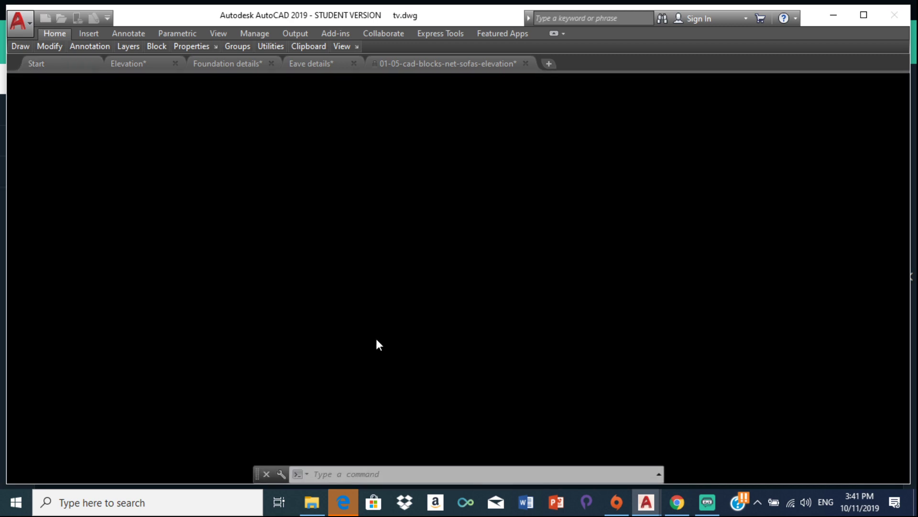
pyautogui.click(537, 294)
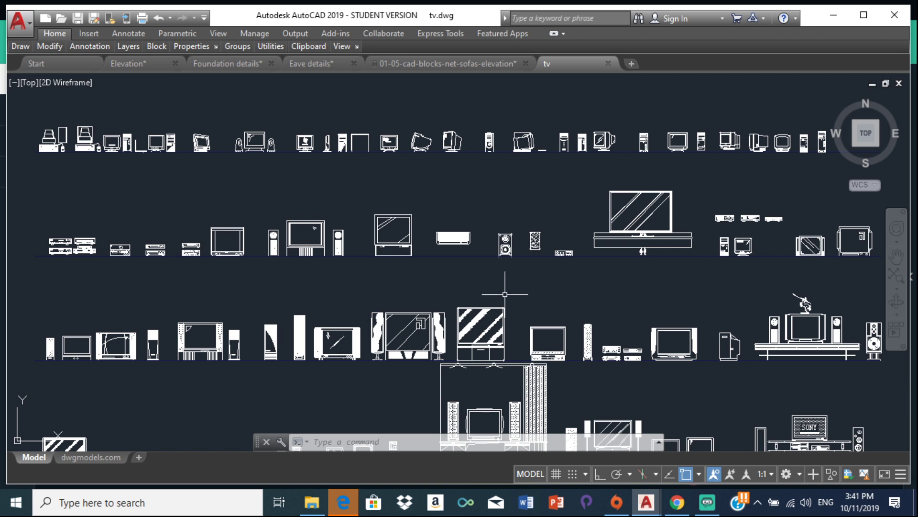
# Step: Pan and zoom across tv.dwg's rows of TV blocks to reach the hatched TV
pyautogui.scroll(3, 469, 282)
pyautogui.moveTo(468, 282); pyautogui.dragTo(325, 244, button='middle')
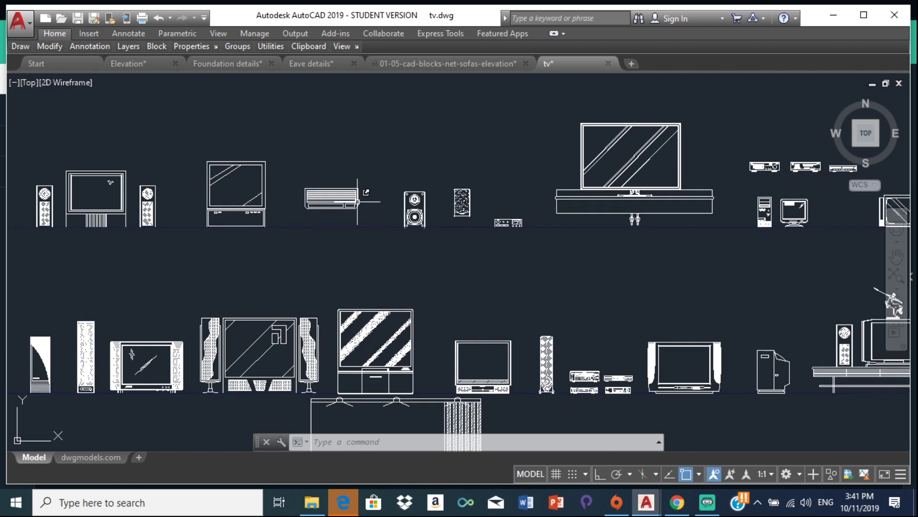
pyautogui.moveTo(656, 208)
pyautogui.mouseDown(button='middle')
pyautogui.moveTo(483, 137)
pyautogui.moveTo(471, 256)
pyautogui.mouseUp(button='middle')
pyautogui.scroll(3, 484, 137)
pyautogui.scroll(2, 470, 256)
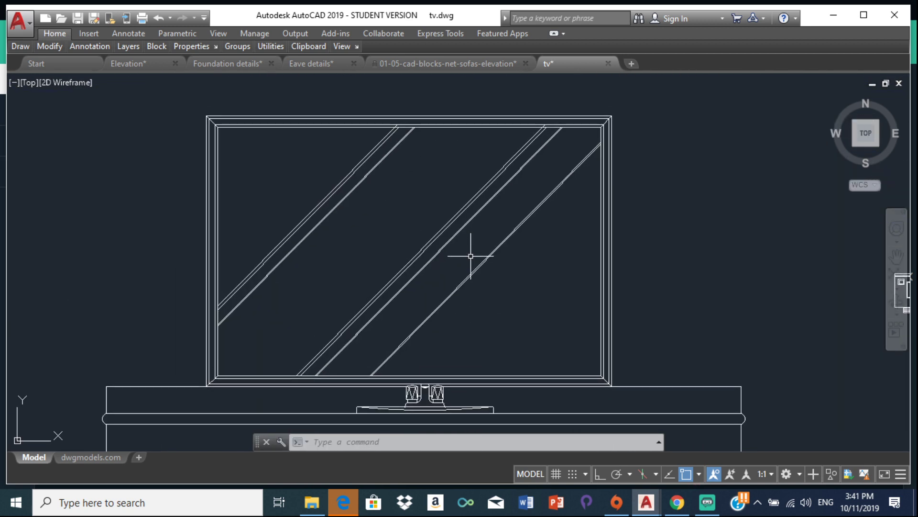
pyautogui.scroll(-3, 459, 212)
pyautogui.scroll(5, 457, 280)
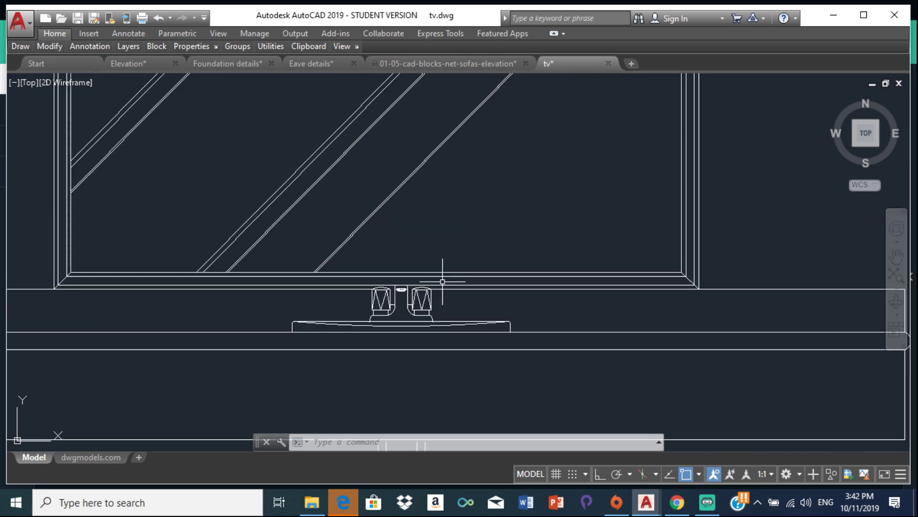
pyautogui.scroll(4, 443, 281)
pyautogui.scroll(-10, 435, 297)
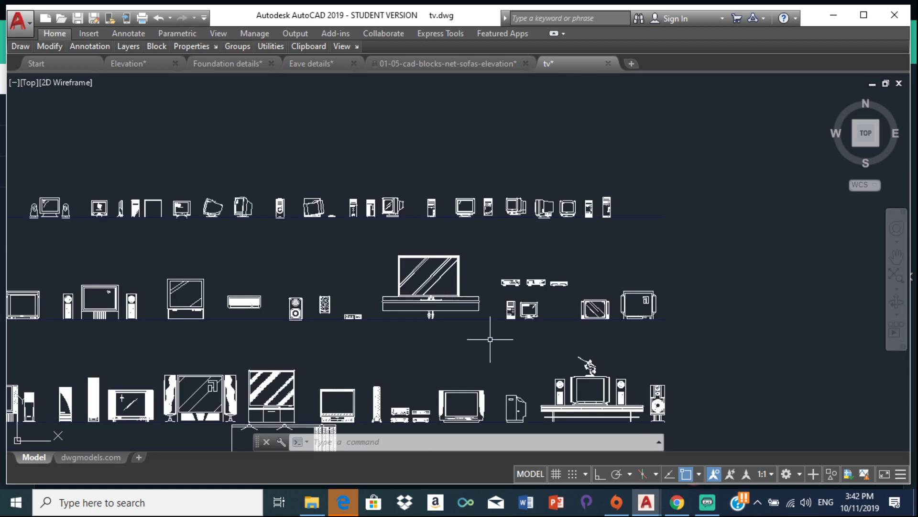
pyautogui.moveTo(84, 412)
pyautogui.mouseDown(button='middle')
pyautogui.moveTo(240, 340)
pyautogui.moveTo(418, 298)
pyautogui.mouseUp(button='middle')
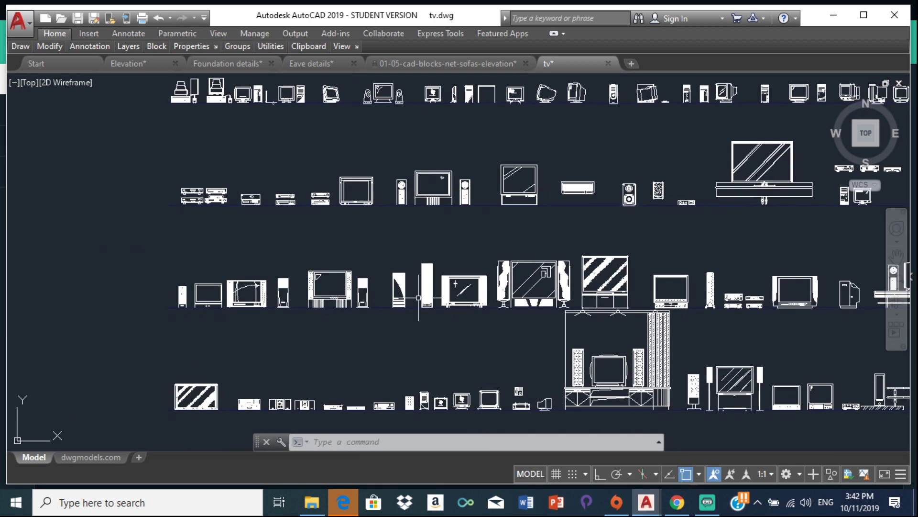
pyautogui.scroll(6, 302, 306)
pyautogui.scroll(-4, 212, 320)
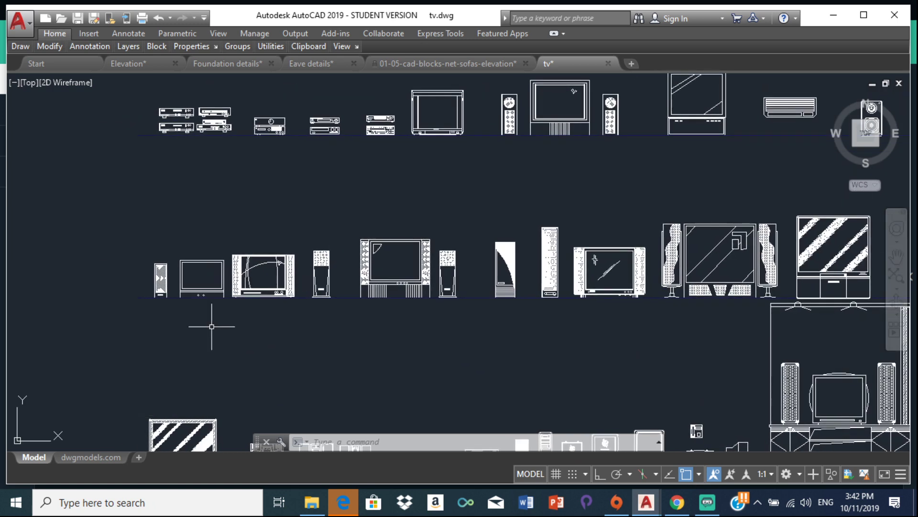
pyautogui.moveTo(211, 326)
pyautogui.mouseDown(button='middle')
pyautogui.moveTo(248, 188)
pyautogui.moveTo(212, 183)
pyautogui.mouseUp(button='middle')
pyautogui.scroll(4, 254, 179)
pyautogui.scroll(-8, 260, 172)
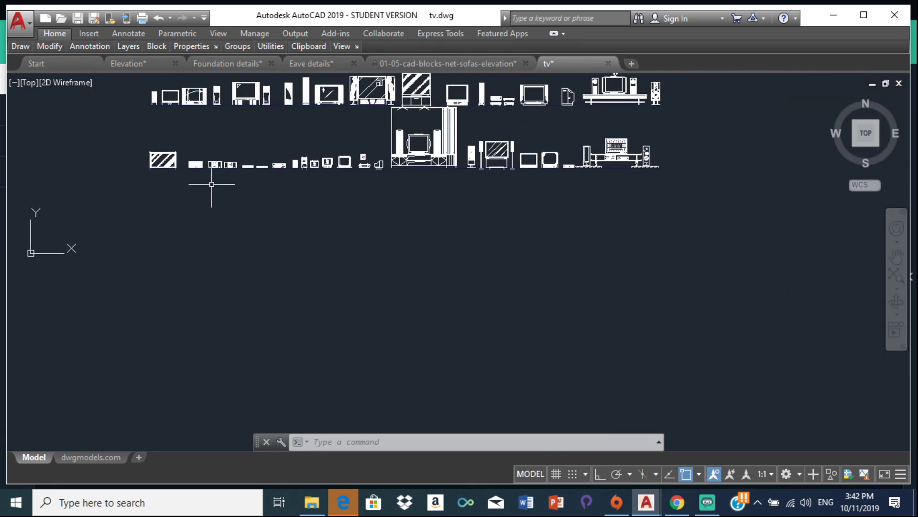
pyautogui.scroll(10, 211, 184)
pyautogui.scroll(-4, 154, 154)
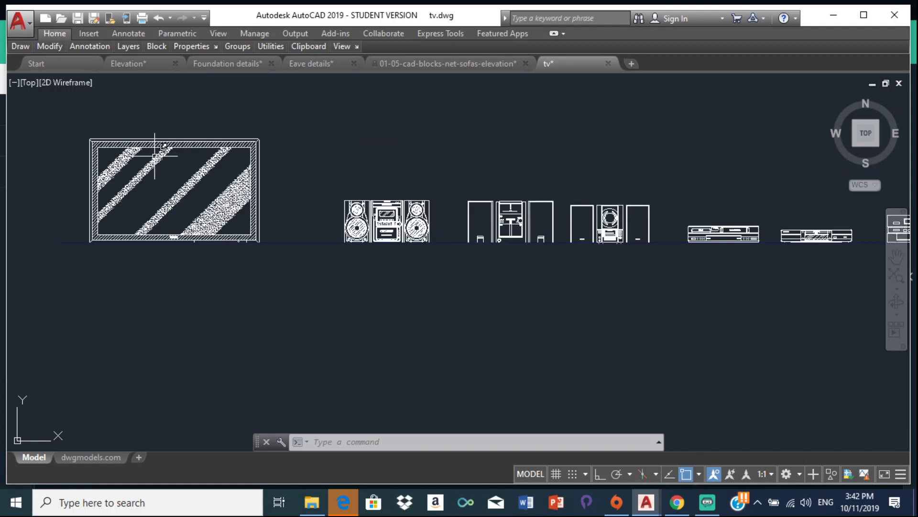
pyautogui.moveTo(154, 154); pyautogui.dragTo(215, 173, button='middle')
pyautogui.scroll(4, 216, 225)
pyautogui.scroll(-4, 335, 287)
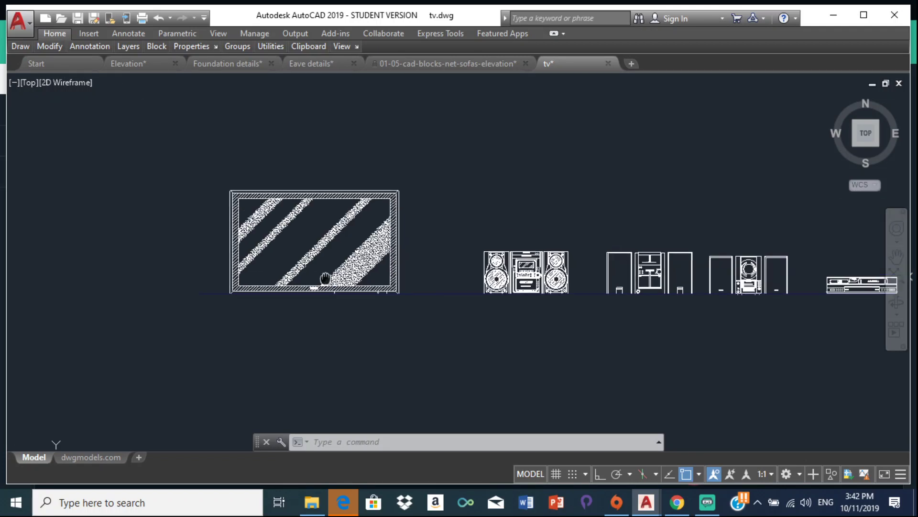
# Step: Window-select the hatched TV with its baseline, then clear that selection
pyautogui.moveTo(197, 191)
pyautogui.mouseDown()
pyautogui.moveTo(252, 361)
pyautogui.moveTo(415, 402)
pyautogui.moveTo(478, 318)
pyautogui.moveTo(390, 181)
pyautogui.mouseUp()
pyautogui.scroll(2, 429, 211)
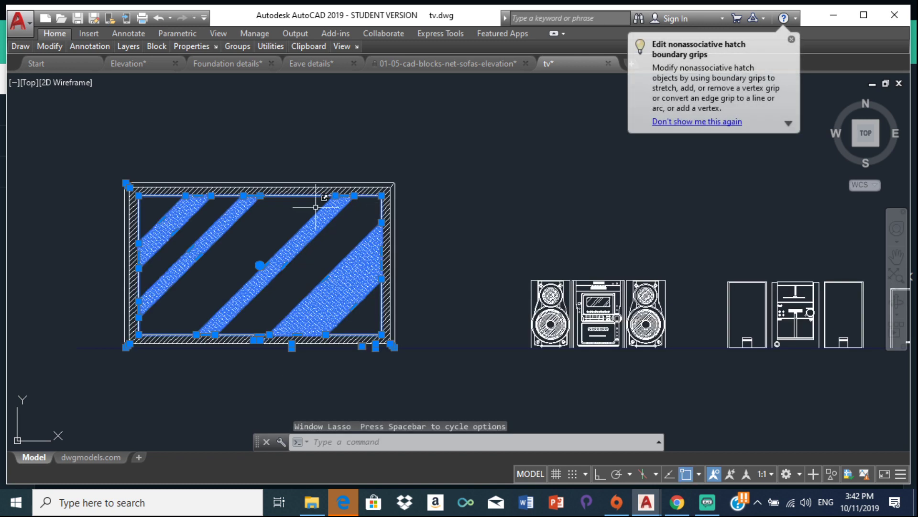
pyautogui.moveTo(135, 183)
pyautogui.mouseDown()
pyautogui.moveTo(156, 436)
pyautogui.moveTo(443, 393)
pyautogui.moveTo(390, 320)
pyautogui.moveTo(414, 276)
pyautogui.moveTo(411, 211)
pyautogui.moveTo(383, 165)
pyautogui.mouseUp()
pyautogui.scroll(-1, 433, 220)
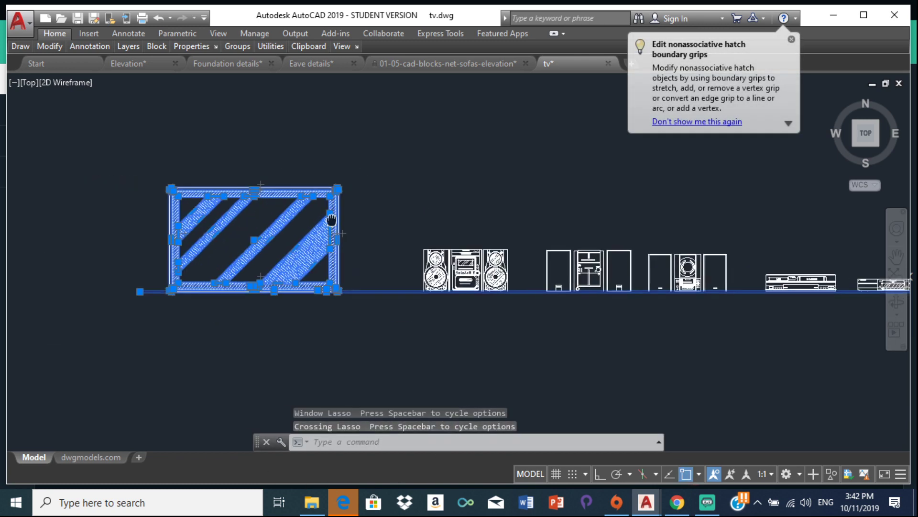
pyautogui.moveTo(425, 321); pyautogui.dragTo(341, 291, button='middle')
pyautogui.scroll(-3, 335, 264)
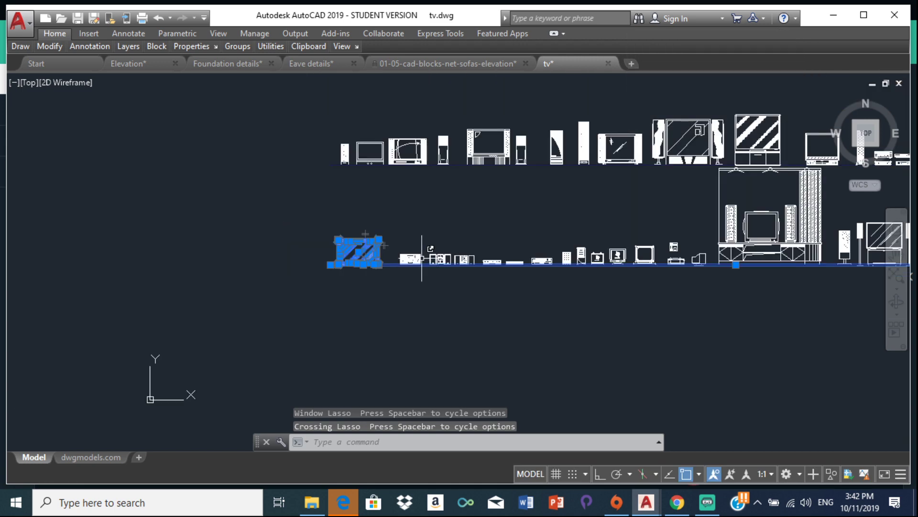
pyautogui.press('Escape')
pyautogui.press('Escape')
# Step: Window-select the hatched flat-screen TV block on its own
pyautogui.scroll(5, 390, 265)
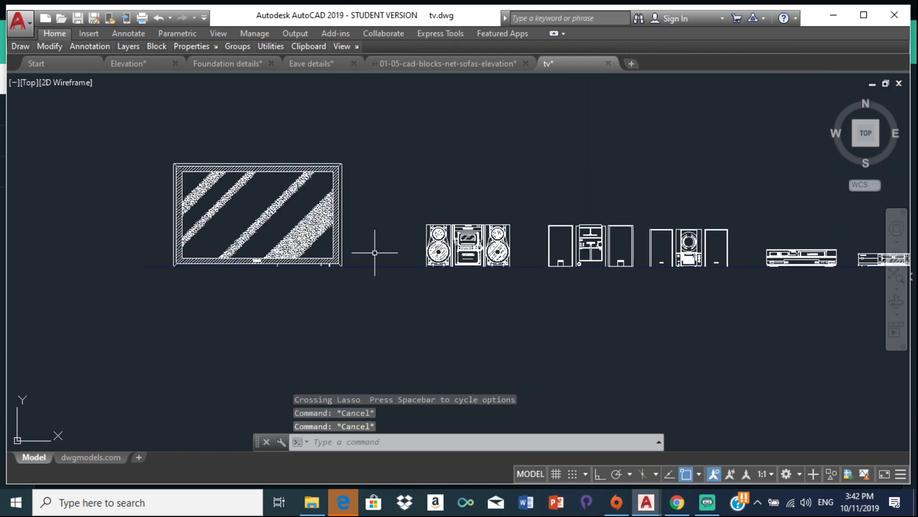
pyautogui.scroll(-6, 392, 200)
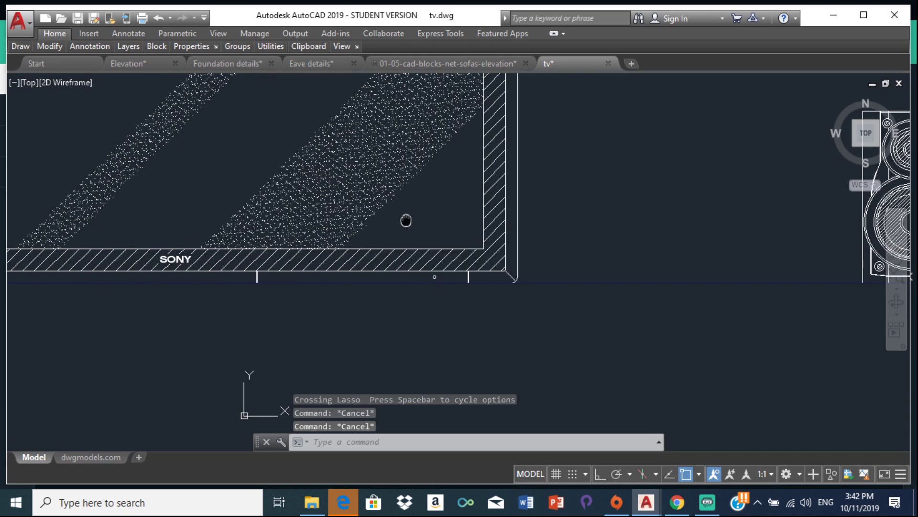
pyautogui.moveTo(392, 199); pyautogui.dragTo(332, 338, button='middle')
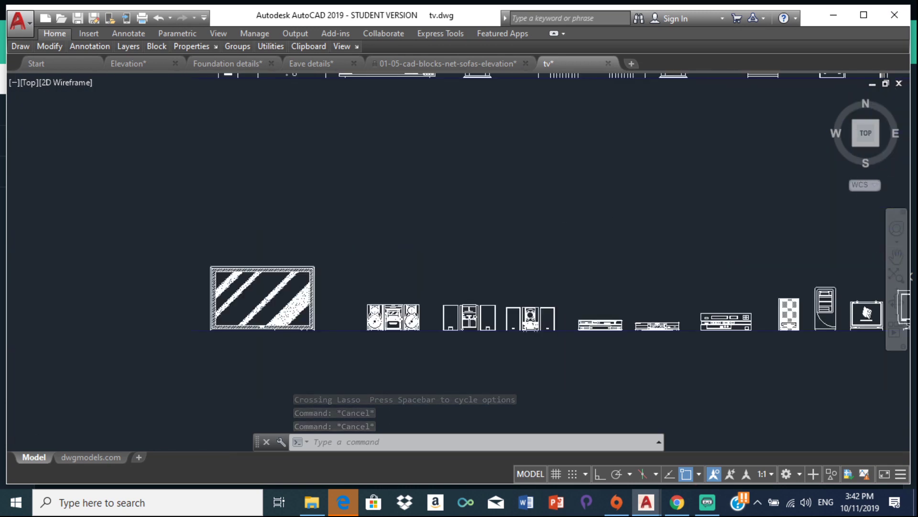
pyautogui.scroll(-3, 564, 220)
pyautogui.moveTo(565, 220)
pyautogui.mouseDown(button='middle')
pyautogui.moveTo(227, 222)
pyautogui.moveTo(379, 239)
pyautogui.mouseUp(button='middle')
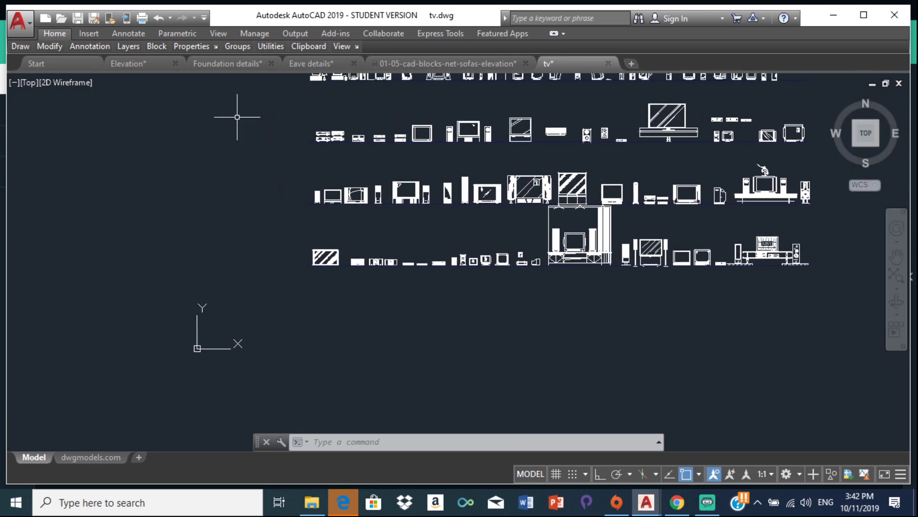
pyautogui.scroll(4, 262, 197)
pyautogui.scroll(2, 387, 188)
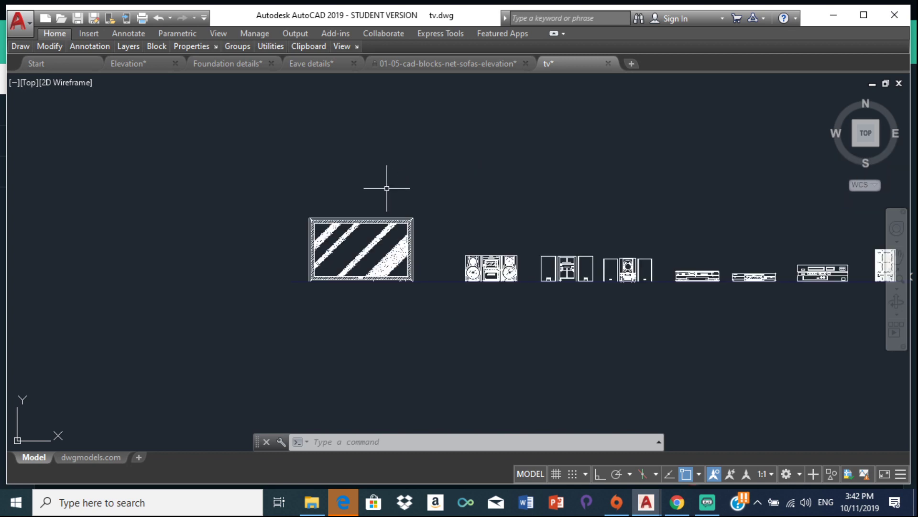
pyautogui.moveTo(392, 187)
pyautogui.mouseDown()
pyautogui.moveTo(424, 211)
pyautogui.moveTo(410, 310)
pyautogui.moveTo(214, 164)
pyautogui.moveTo(244, 211)
pyautogui.mouseUp()
pyautogui.scroll(6, 350, 261)
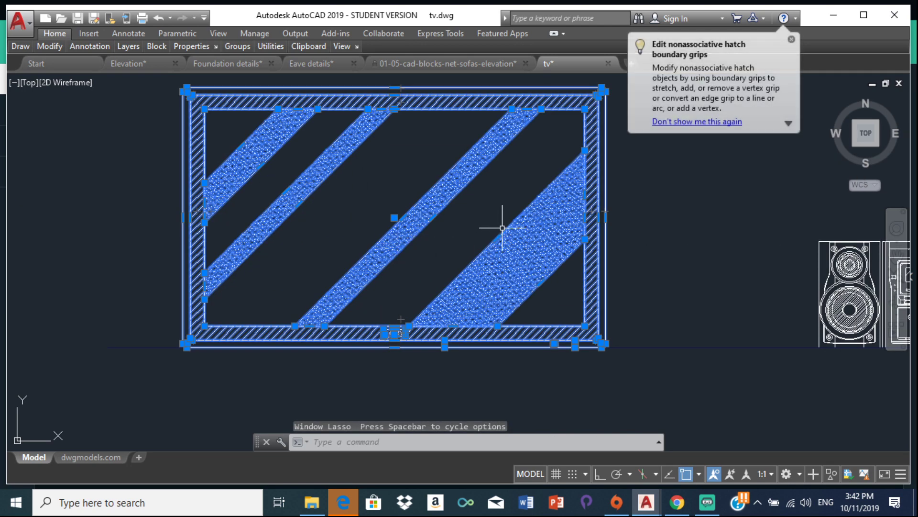
# Step: Copy the selected TV to the clipboard
pyautogui.rightClick(513, 124)
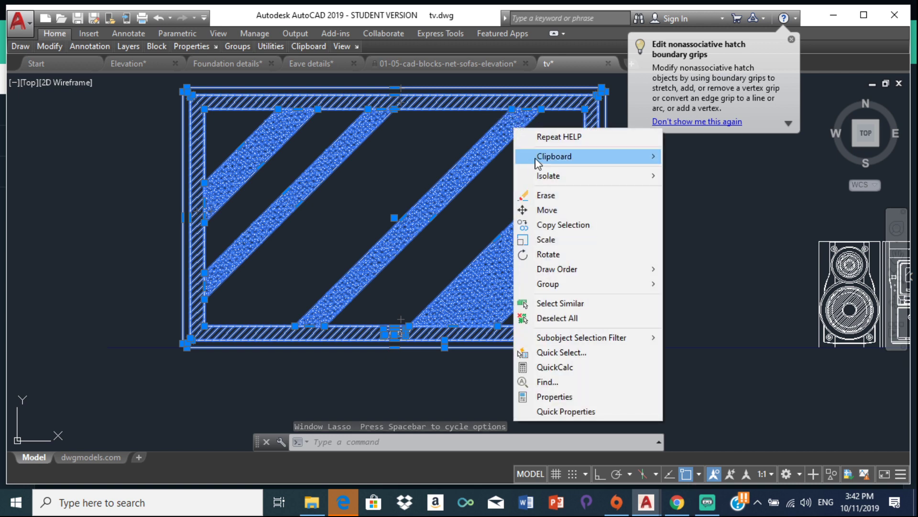
pyautogui.moveTo(541, 158)
pyautogui.click(692, 171)
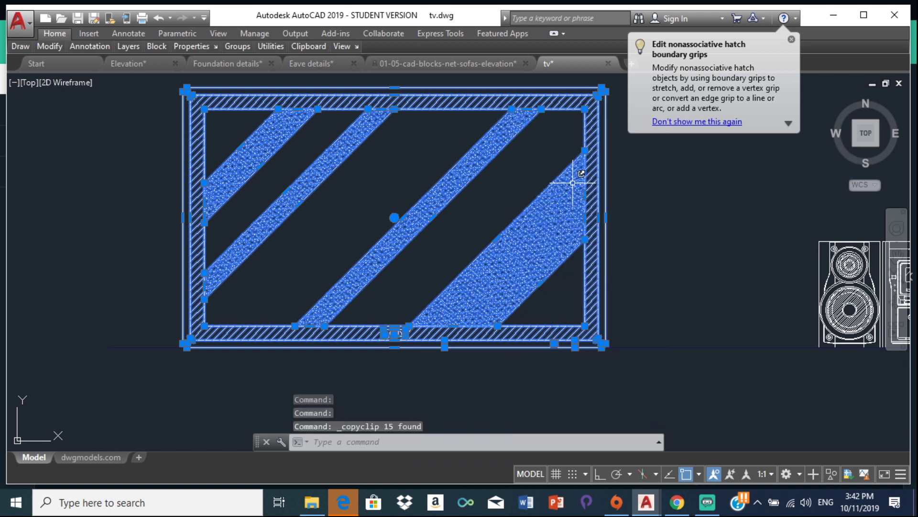
# Step: Paste the TV into Elevation.dwg, placing it on the wall above the side table
pyautogui.click(137, 62)
pyautogui.rightClick(380, 208)
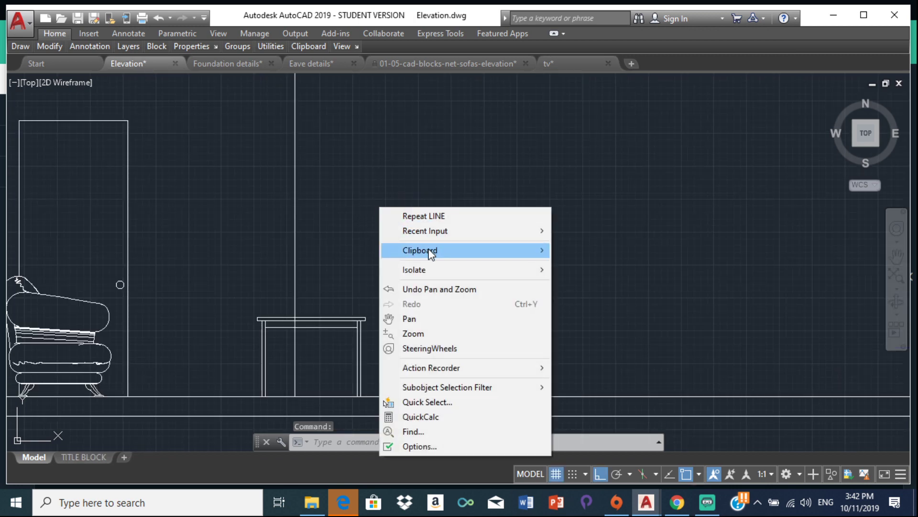
pyautogui.moveTo(432, 250)
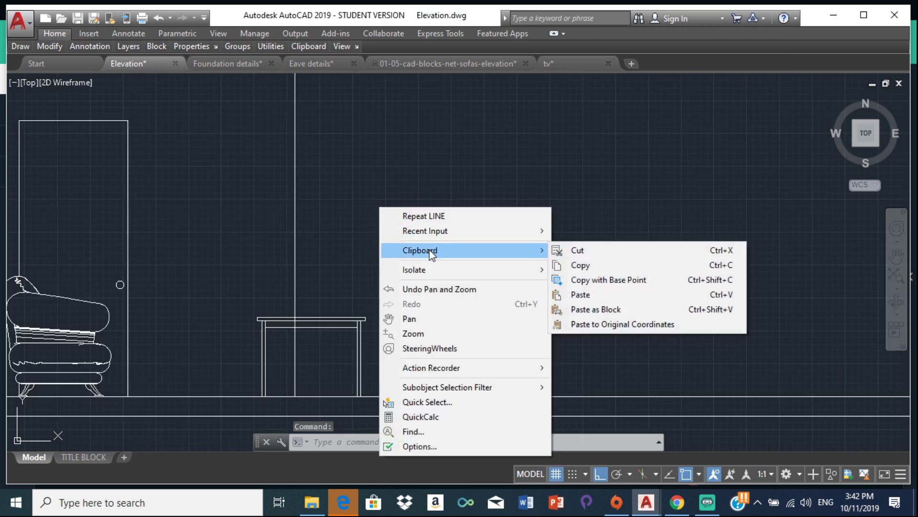
pyautogui.click(580, 295)
pyautogui.click(321, 260)
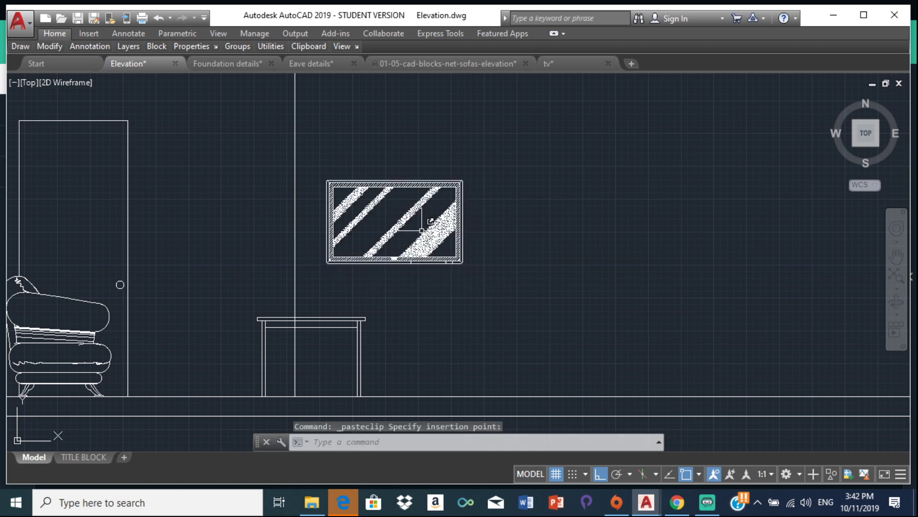
pyautogui.scroll(2, 331, 315)
pyautogui.scroll(-4, 342, 260)
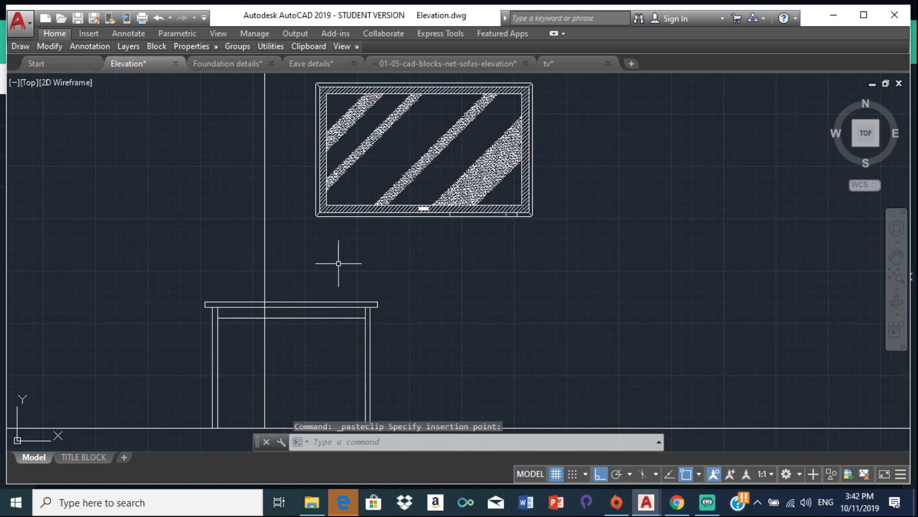
pyautogui.scroll(2, 443, 320)
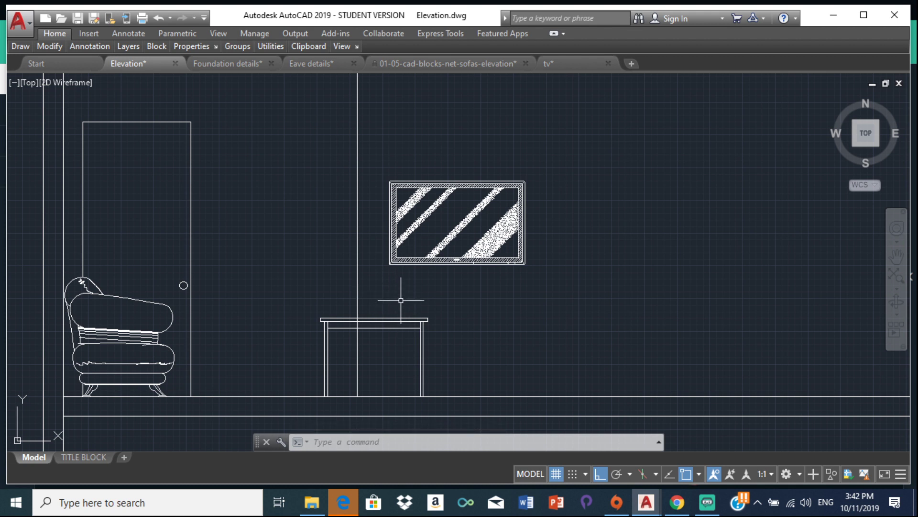
pyautogui.scroll(-3, 397, 293)
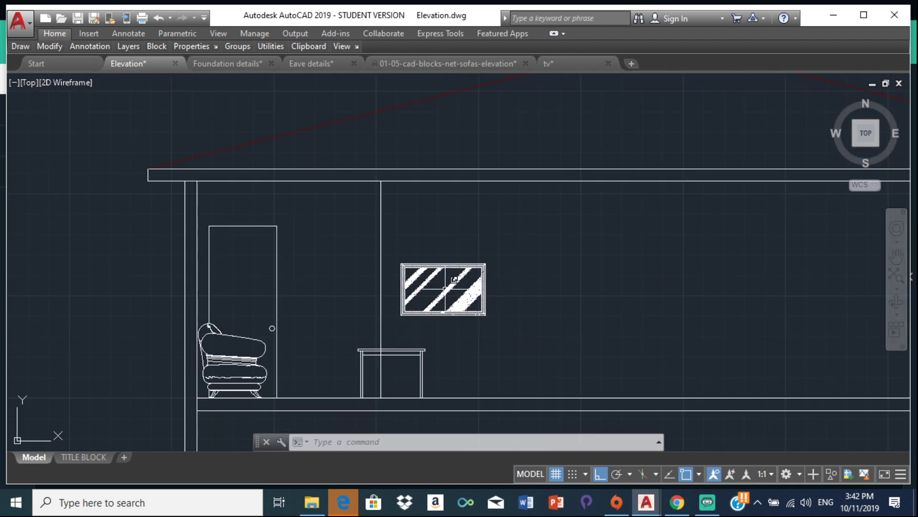
pyautogui.scroll(2, 394, 339)
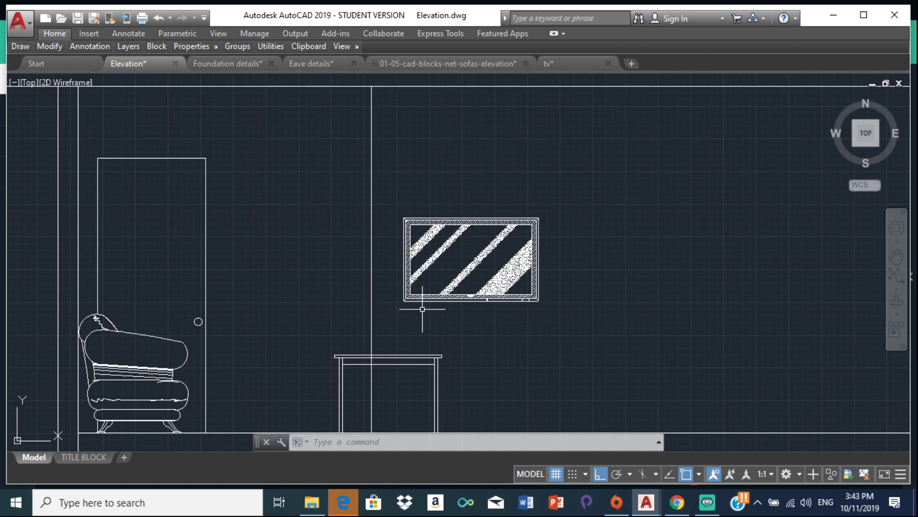
pyautogui.scroll(2, 416, 325)
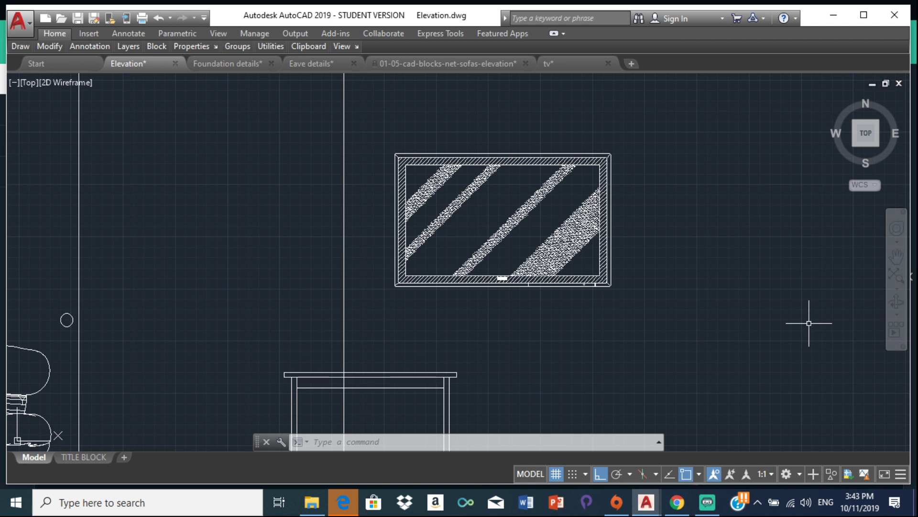
# Step: Offset the side table's top line 50 units upward with OFFSET
pyautogui.write('ff')
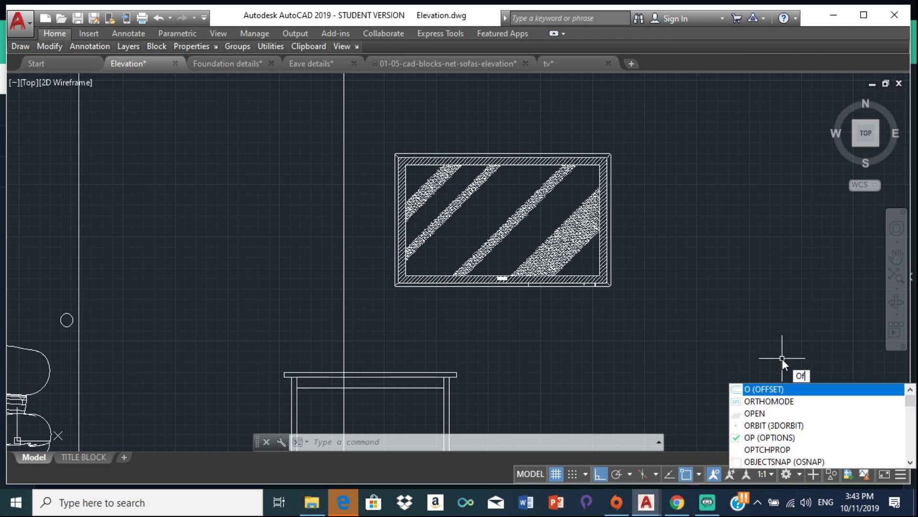
pyautogui.press('Return')
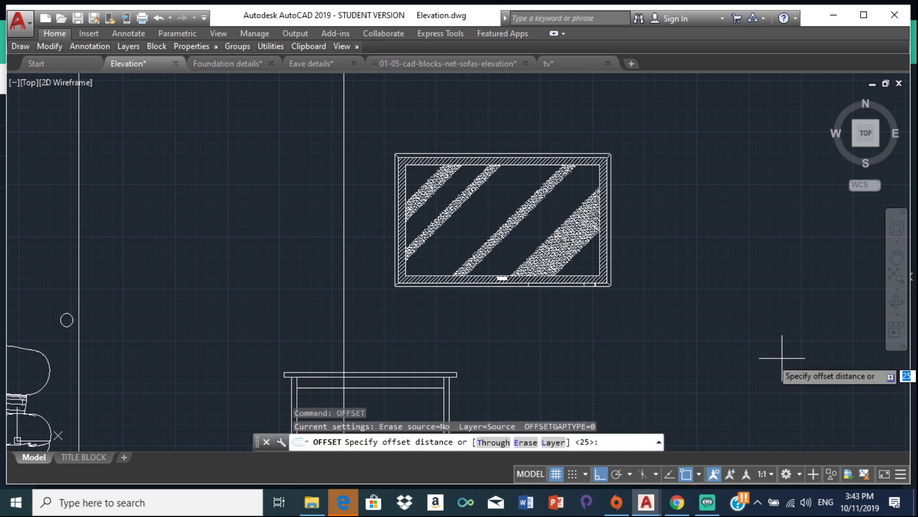
pyautogui.write('50')
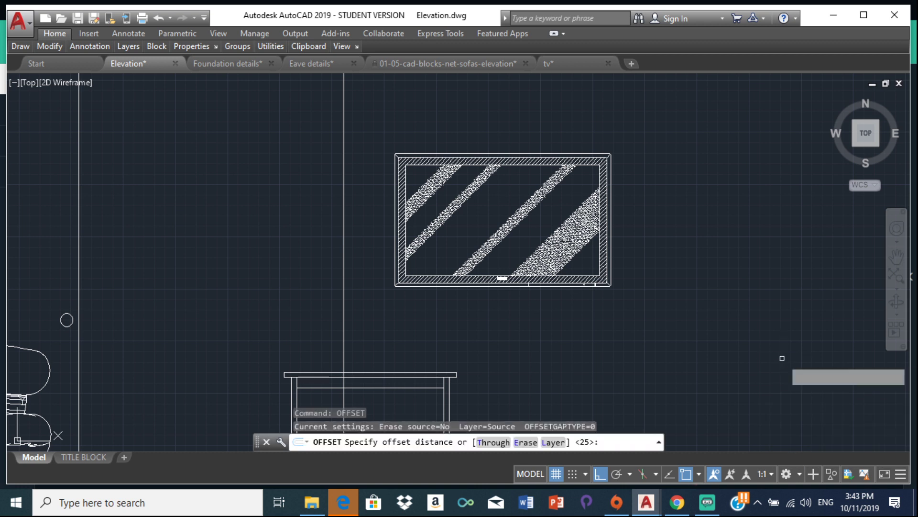
pyautogui.press('Return')
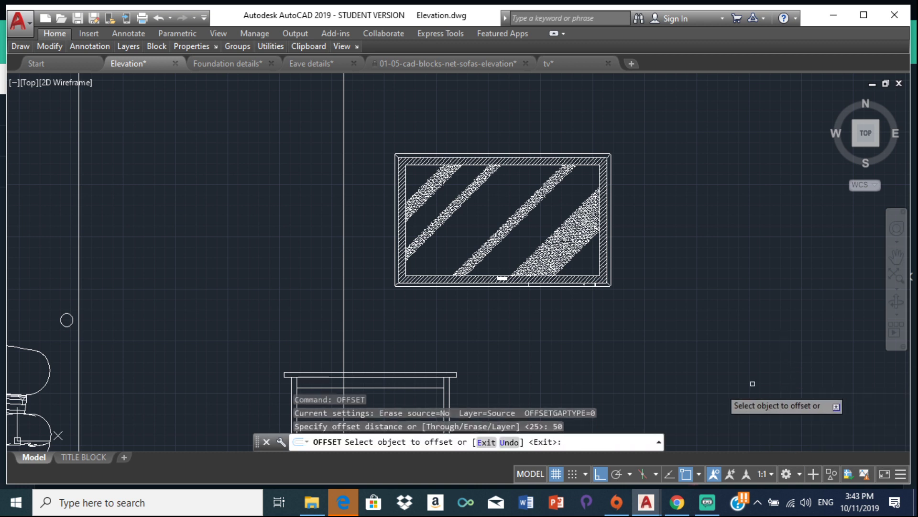
pyautogui.click(376, 375)
pyautogui.click(371, 349)
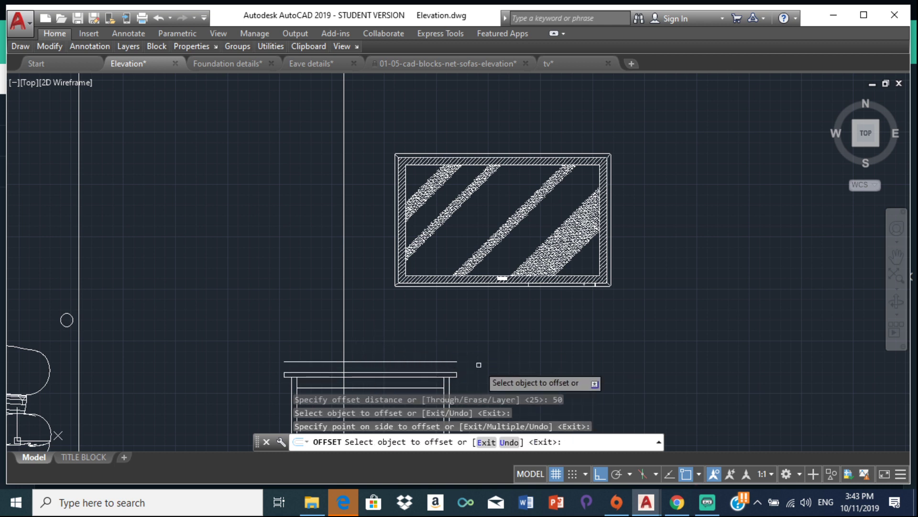
pyautogui.press('Escape')
pyautogui.press('Escape')
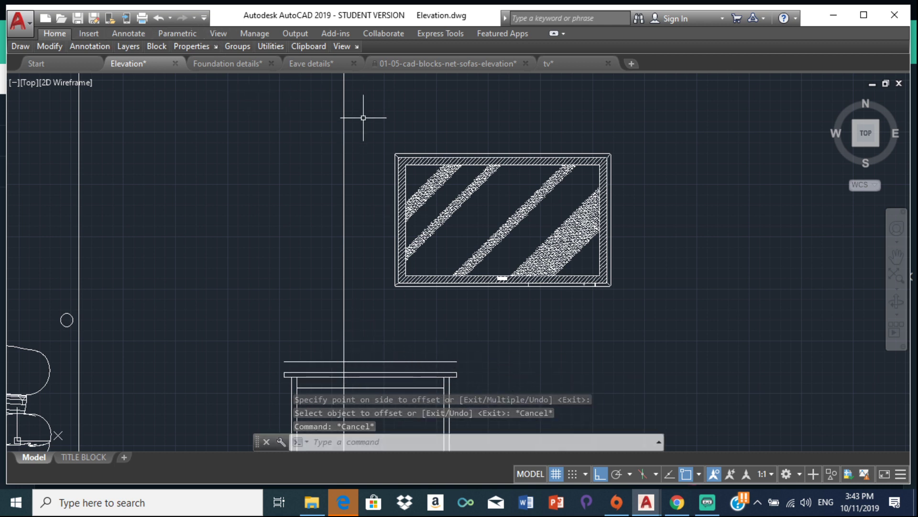
pyautogui.scroll(-2, 364, 117)
pyautogui.moveTo(365, 117); pyautogui.dragTo(369, 287, button='middle')
pyautogui.scroll(-10, 369, 287)
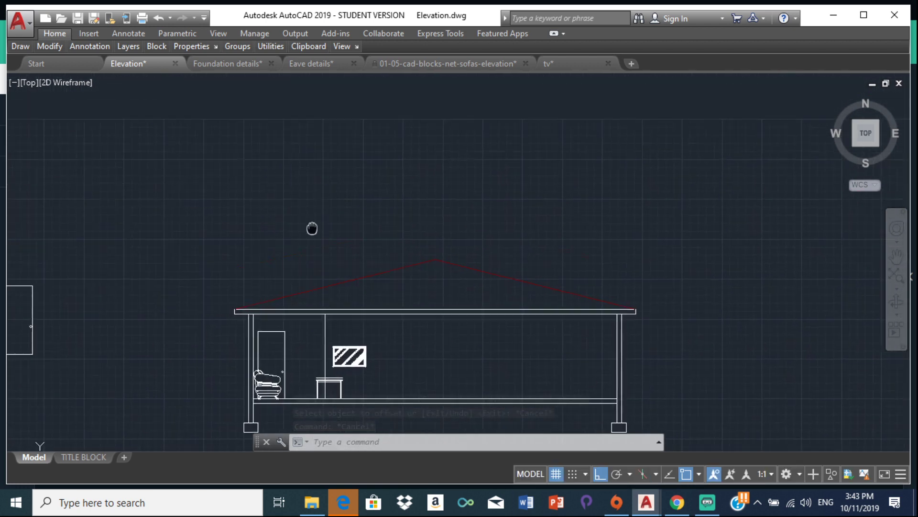
# Step: Measure the red unit against the plan's bedroom wall, about 1511 long
pyautogui.scroll(-4, 254, 212)
pyautogui.scroll(8, 218, 148)
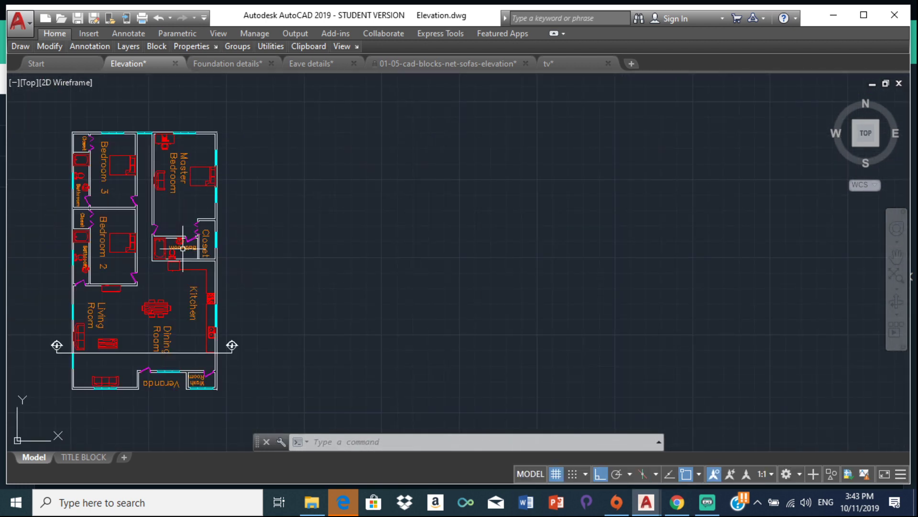
pyautogui.scroll(-2, 32, 163)
pyautogui.moveTo(32, 163); pyautogui.dragTo(151, 182, button='middle')
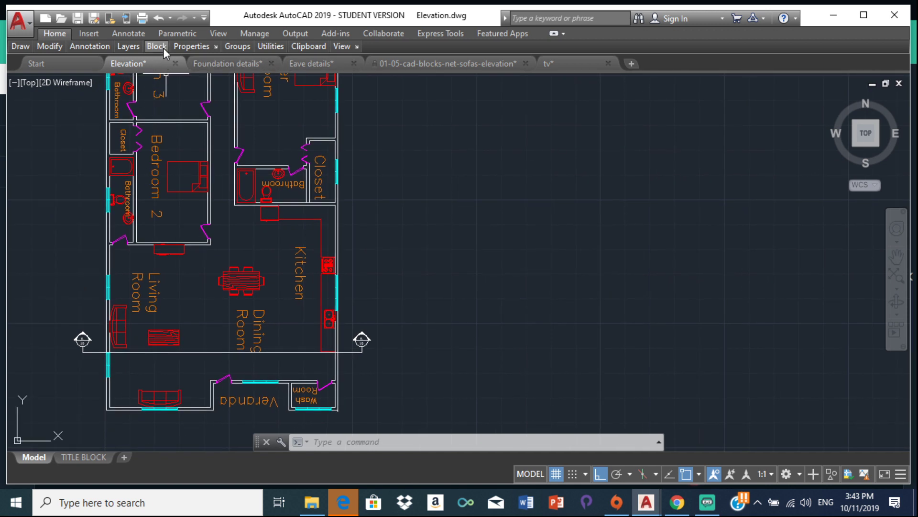
pyautogui.moveTo(268, 48)
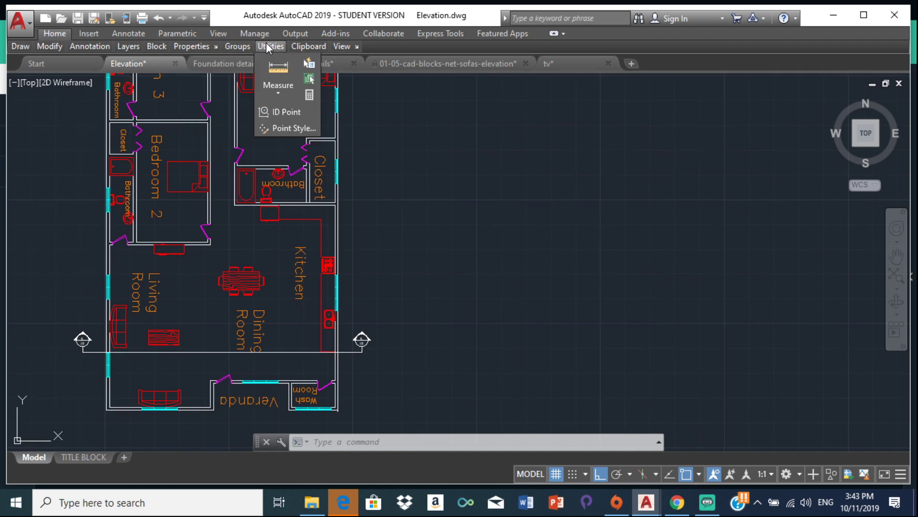
pyautogui.click(278, 84)
pyautogui.click(294, 119)
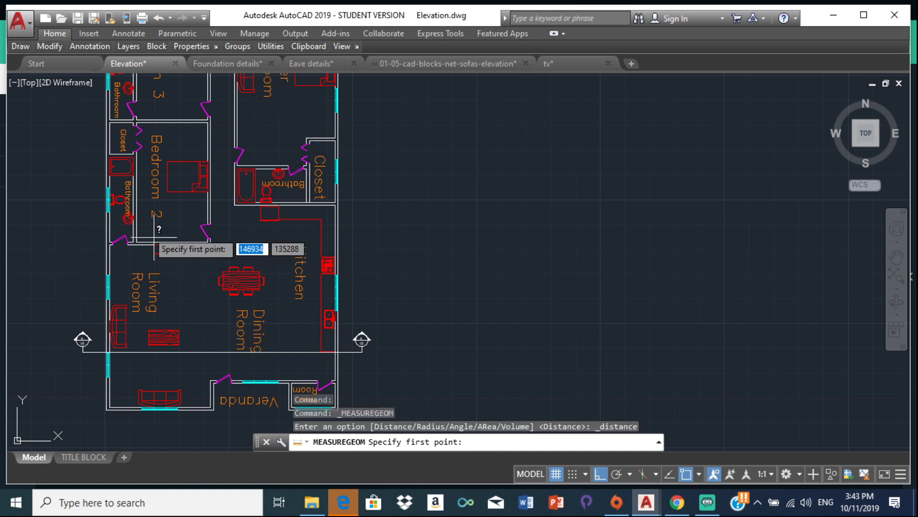
pyautogui.scroll(8, 155, 242)
pyautogui.scroll(2, 209, 222)
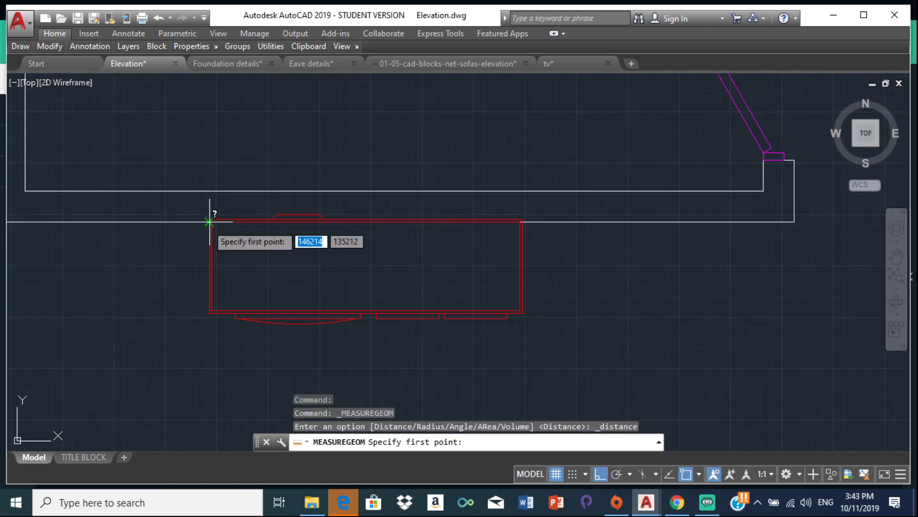
pyautogui.click(210, 220)
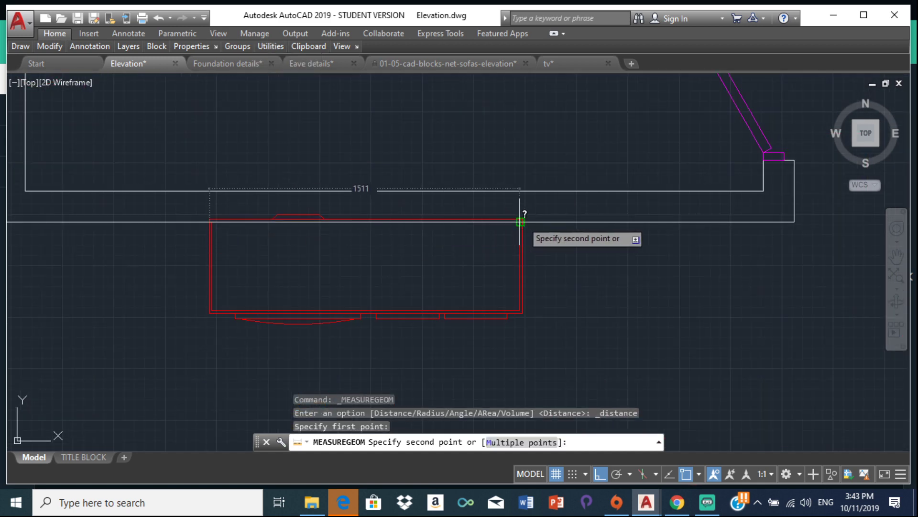
pyautogui.scroll(3, 534, 209)
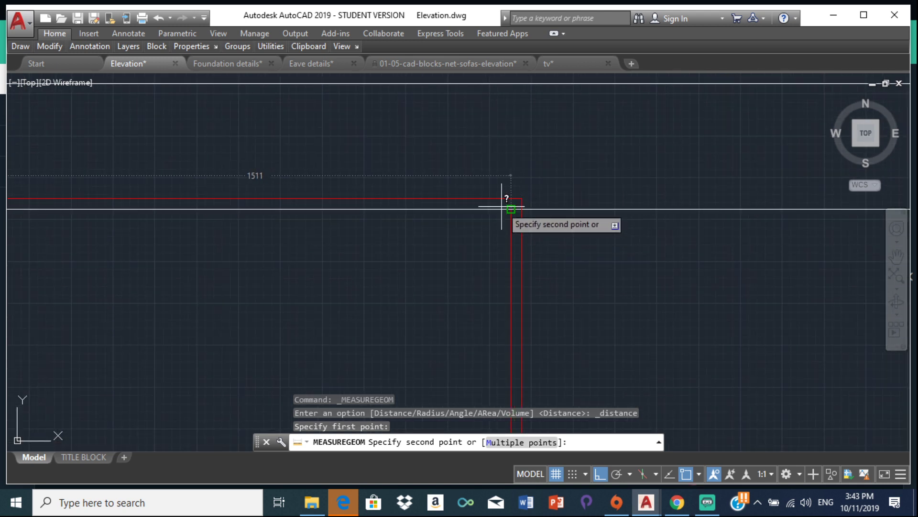
pyautogui.press('Escape')
pyautogui.scroll(-10, 502, 206)
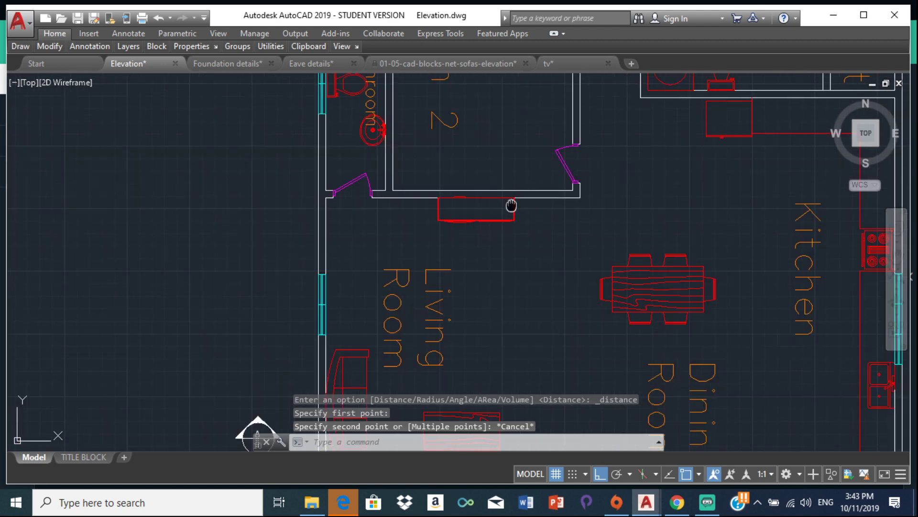
# Step: Restart MEASUREGEOM with the Distance option for a new measurement
pyautogui.press('Return')
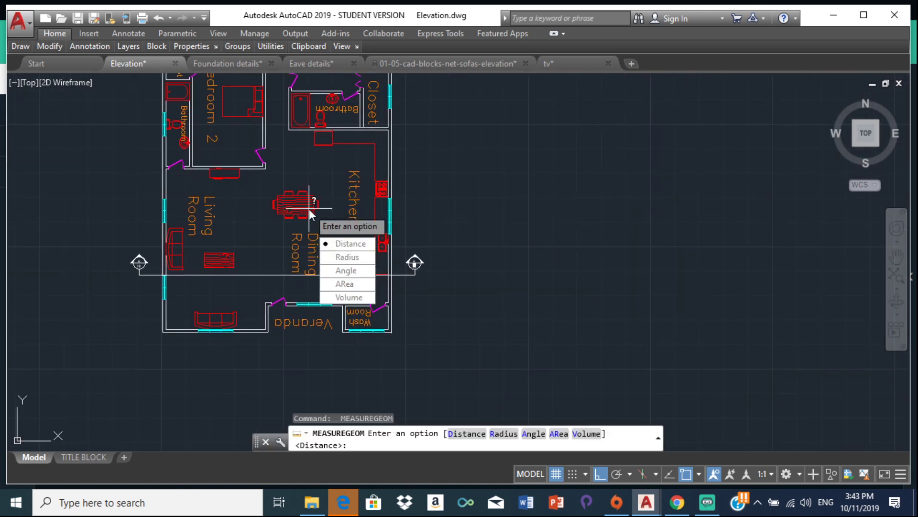
pyautogui.click(342, 244)
pyautogui.scroll(-3, 488, 225)
pyautogui.scroll(5, 342, 224)
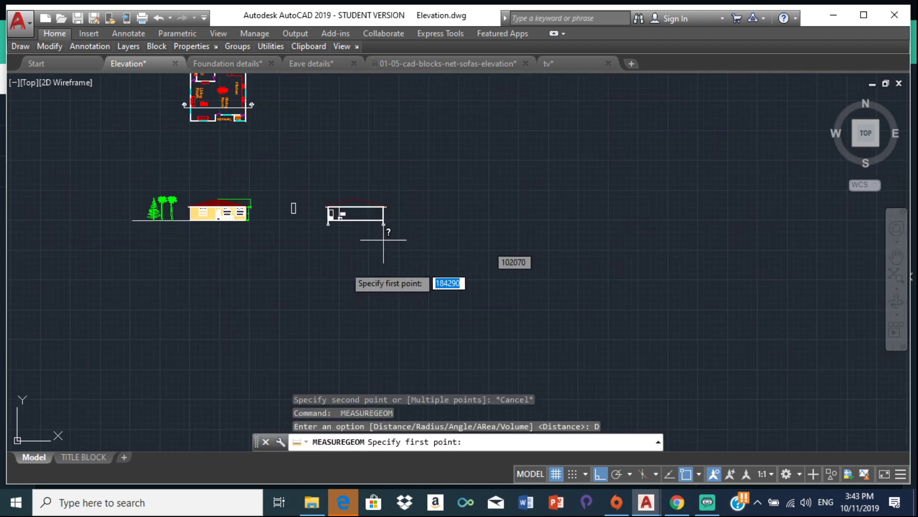
pyautogui.scroll(8, 336, 144)
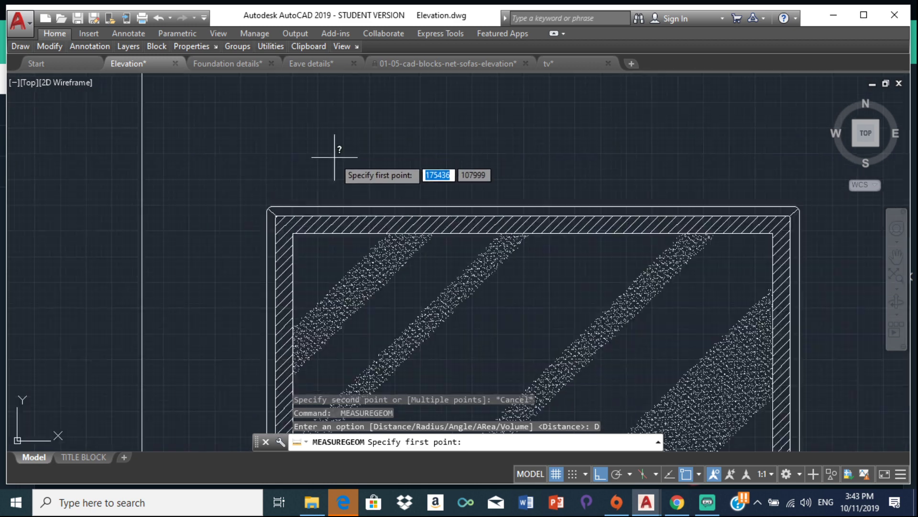
# Step: Measure the TV's top edge from corner to corner, about 1013 wide
pyautogui.click(268, 210)
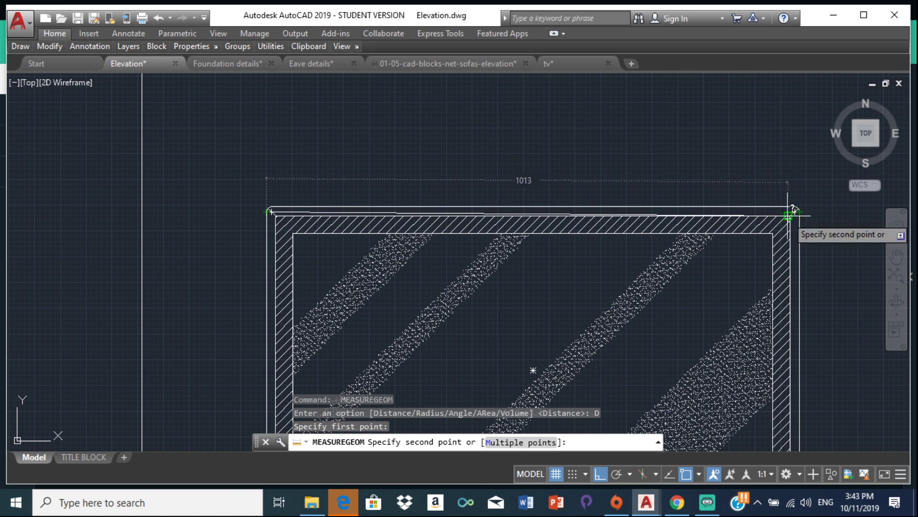
pyautogui.scroll(-4, 789, 211)
pyautogui.moveTo(785, 217); pyautogui.dragTo(686, 213, button='middle')
pyautogui.scroll(6, 672, 198)
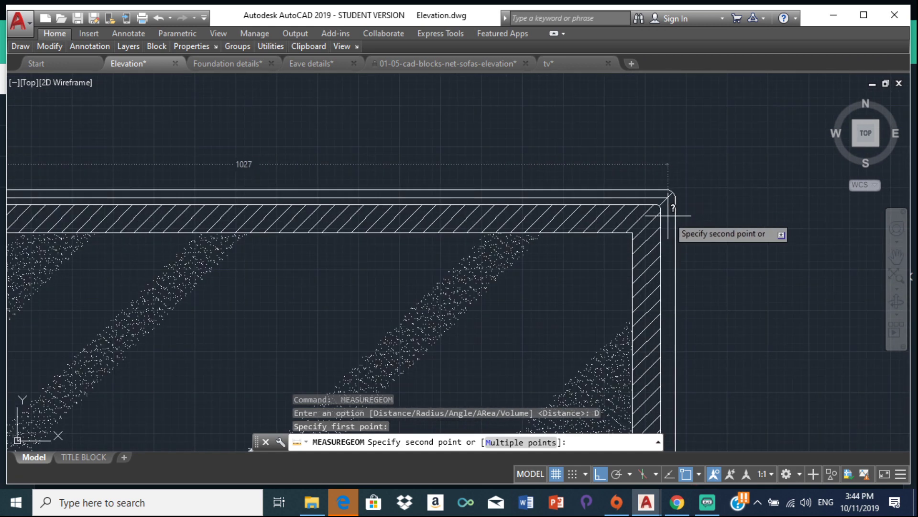
pyautogui.scroll(-2, 567, 251)
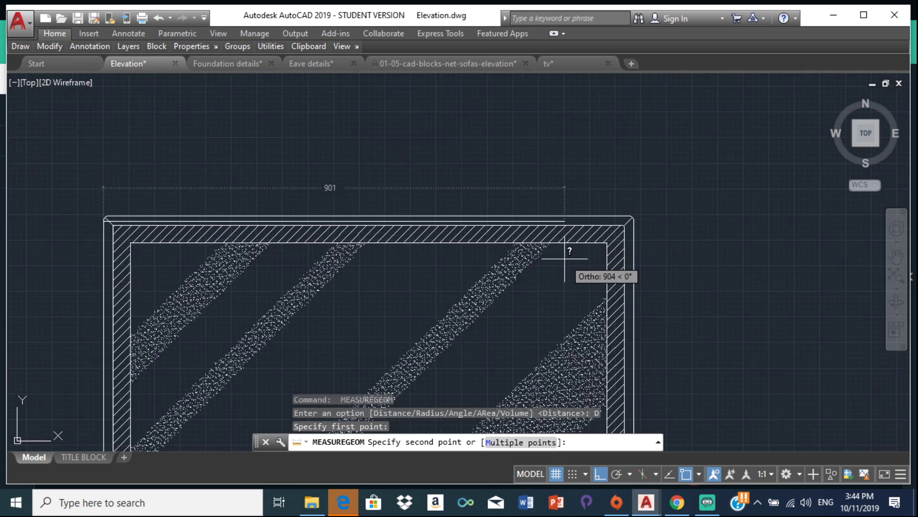
pyautogui.scroll(-4, 570, 201)
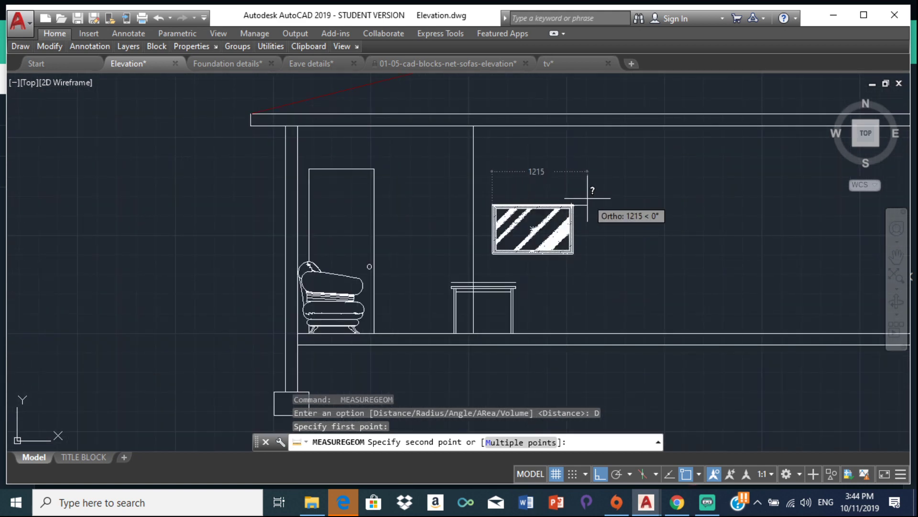
pyautogui.press('Escape')
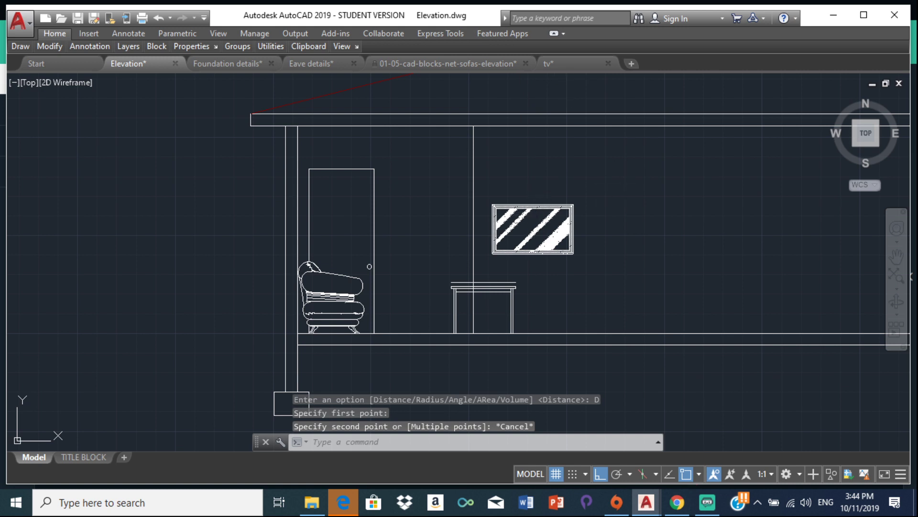
# Step: Select the TV's hatch, then deselect it
pyautogui.click(540, 206)
pyautogui.scroll(-2, 540, 205)
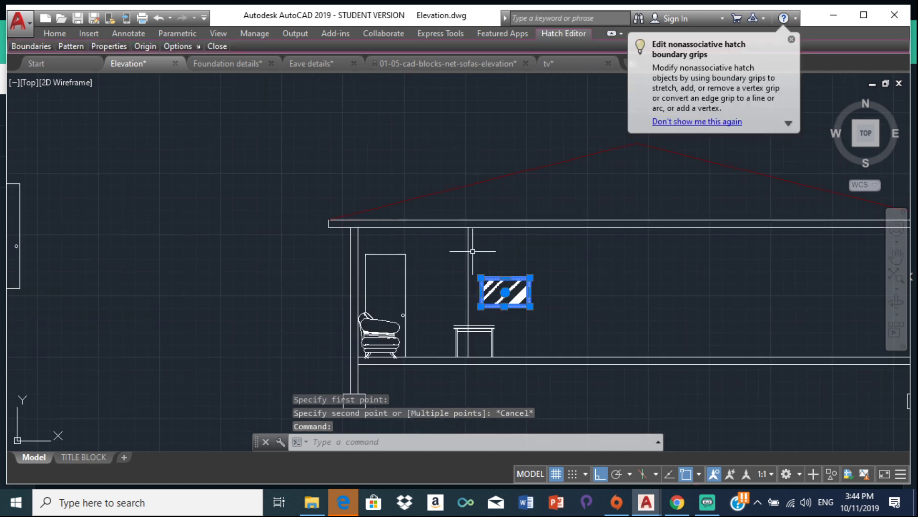
pyautogui.press('Escape')
pyautogui.press('Escape')
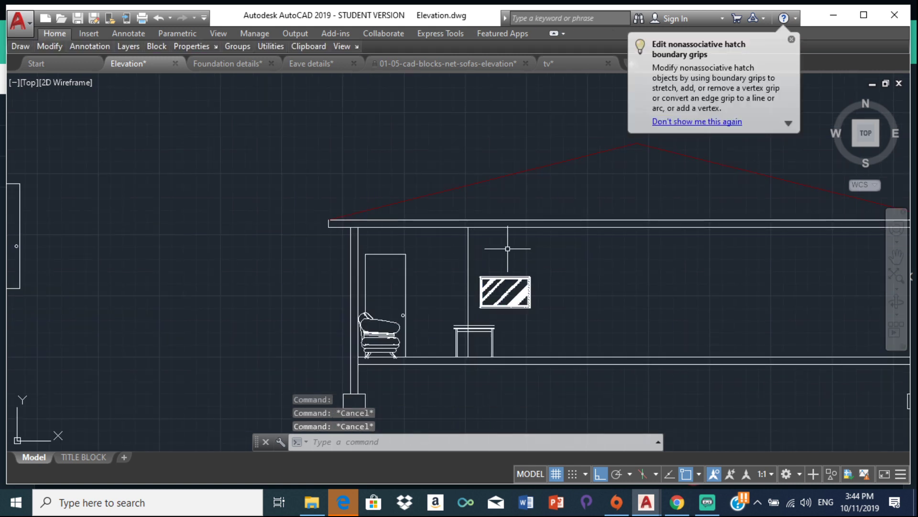
pyautogui.scroll(8, 479, 289)
# Step: Move the whole TV from its lower-left corner down onto the side table top
pyautogui.click(460, 192)
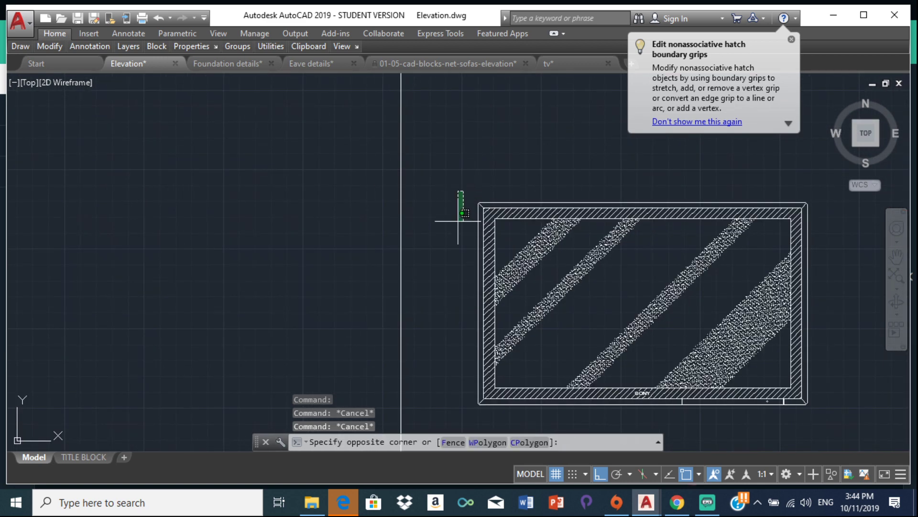
pyautogui.moveTo(462, 213)
pyautogui.mouseDown()
pyautogui.moveTo(461, 431)
pyautogui.moveTo(624, 398)
pyautogui.moveTo(715, 441)
pyautogui.moveTo(792, 436)
pyautogui.moveTo(845, 407)
pyautogui.moveTo(831, 334)
pyautogui.mouseUp()
pyautogui.moveTo(828, 248)
pyautogui.mouseDown()
pyautogui.moveTo(819, 199)
pyautogui.moveTo(476, 196)
pyautogui.mouseUp()
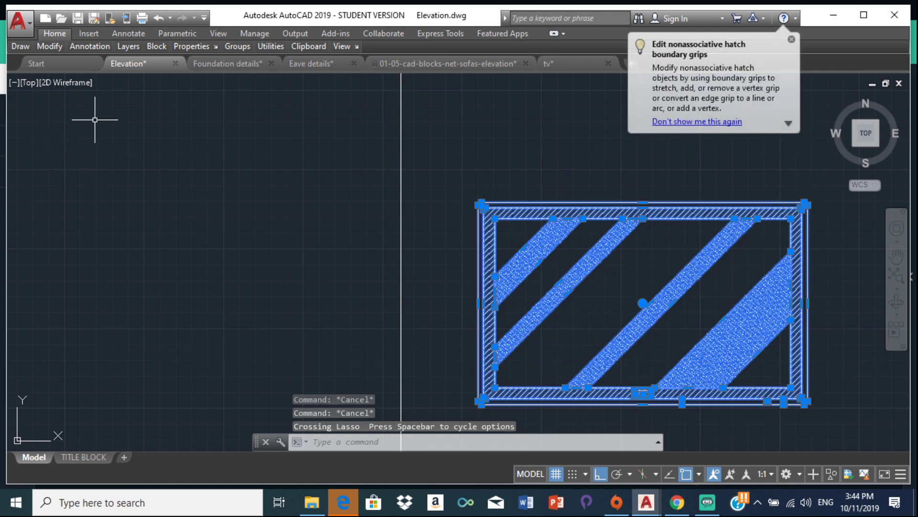
pyautogui.scroll(-5, 305, 150)
pyautogui.scroll(1, 430, 205)
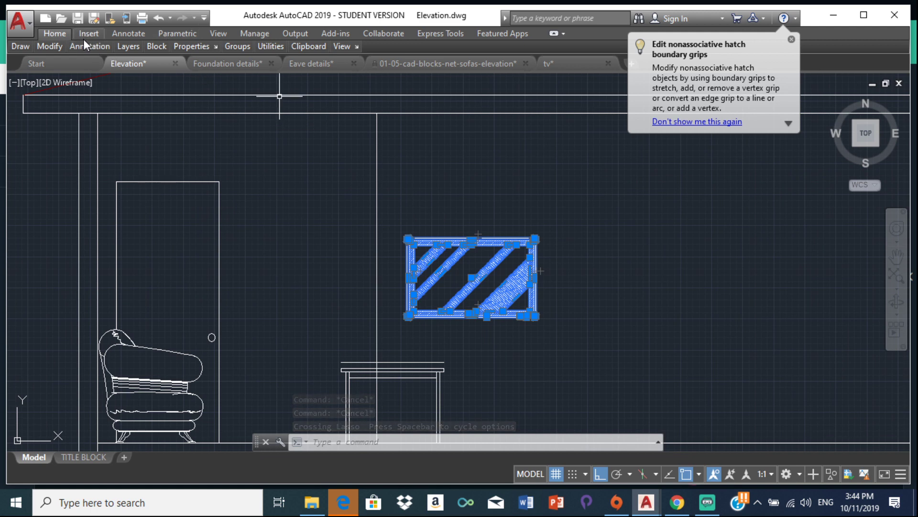
pyautogui.click(57, 62)
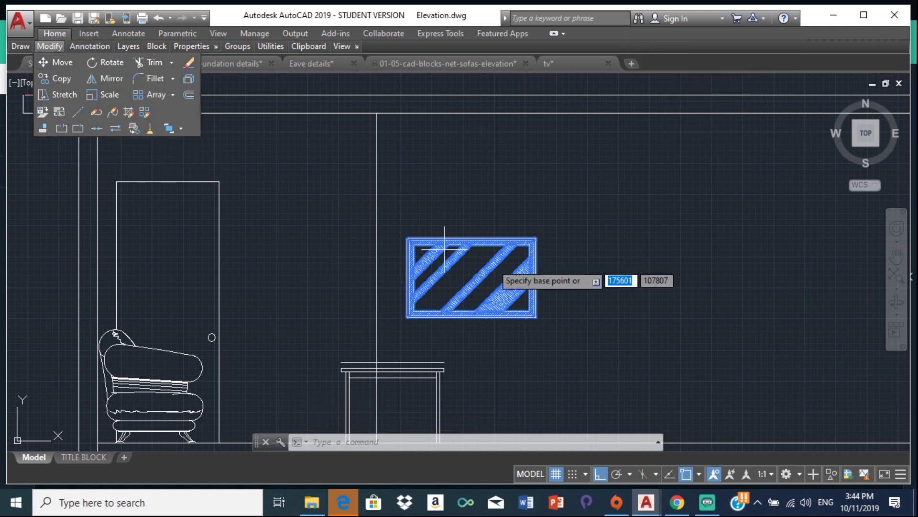
pyautogui.scroll(6, 390, 310)
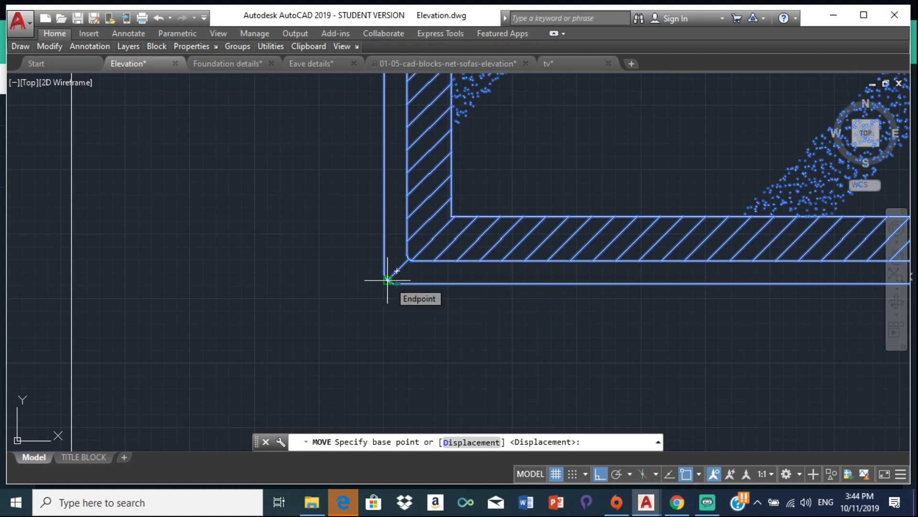
pyautogui.click(388, 280)
pyautogui.scroll(-3, 409, 256)
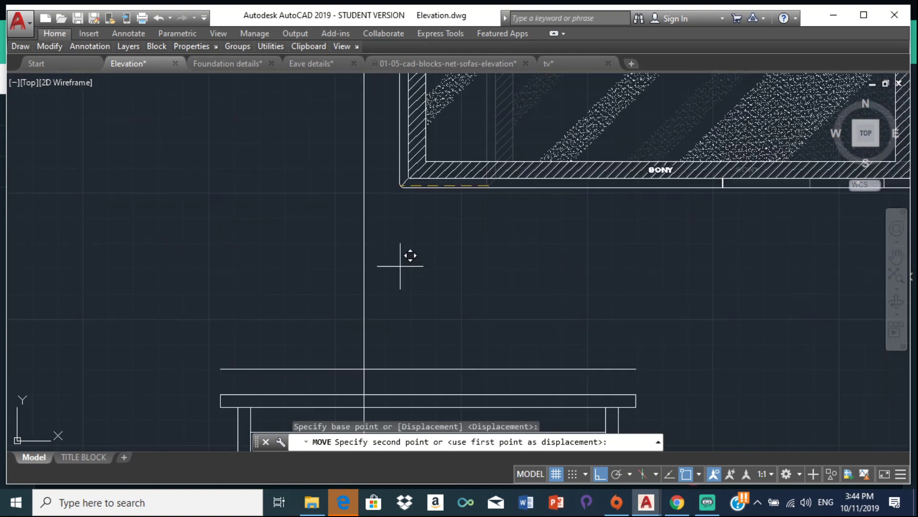
pyautogui.click(366, 361)
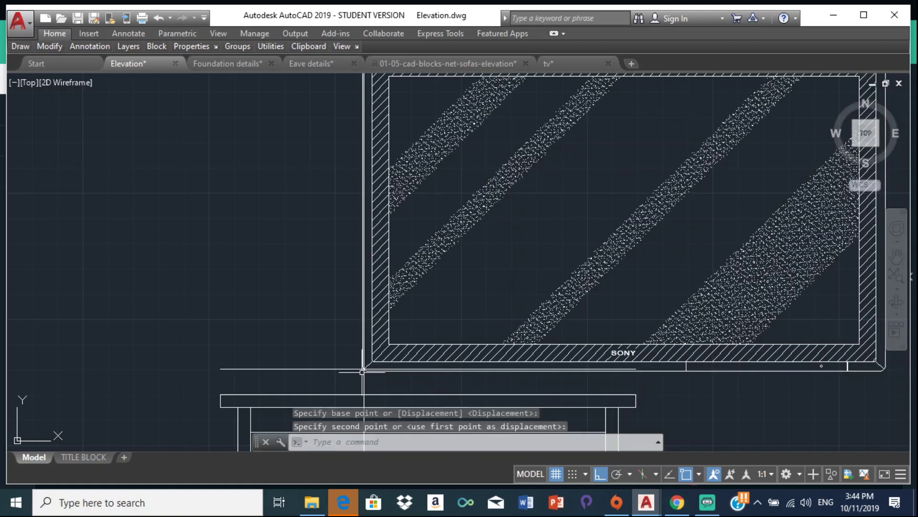
pyautogui.scroll(4, 382, 353)
pyautogui.scroll(2, 292, 340)
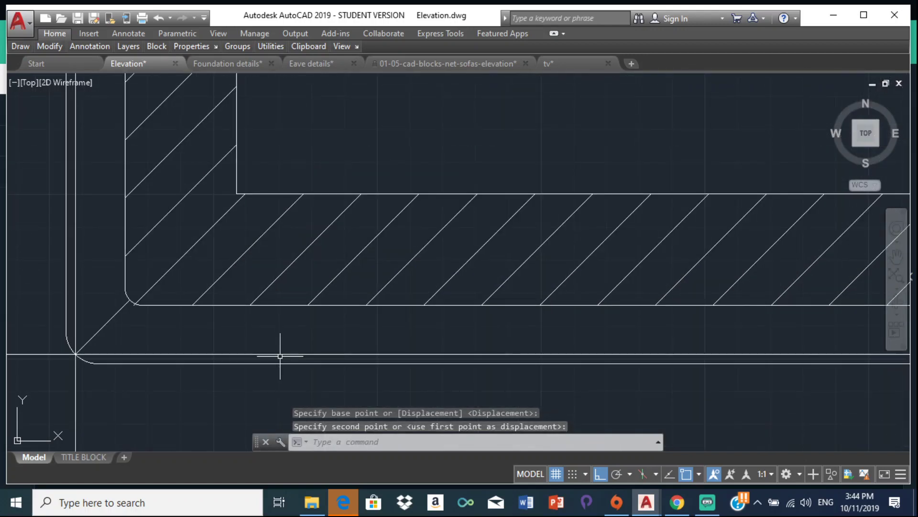
# Step: Erase the horizontal and vertical helper lines crossing at the TV's corner
pyautogui.click(280, 355)
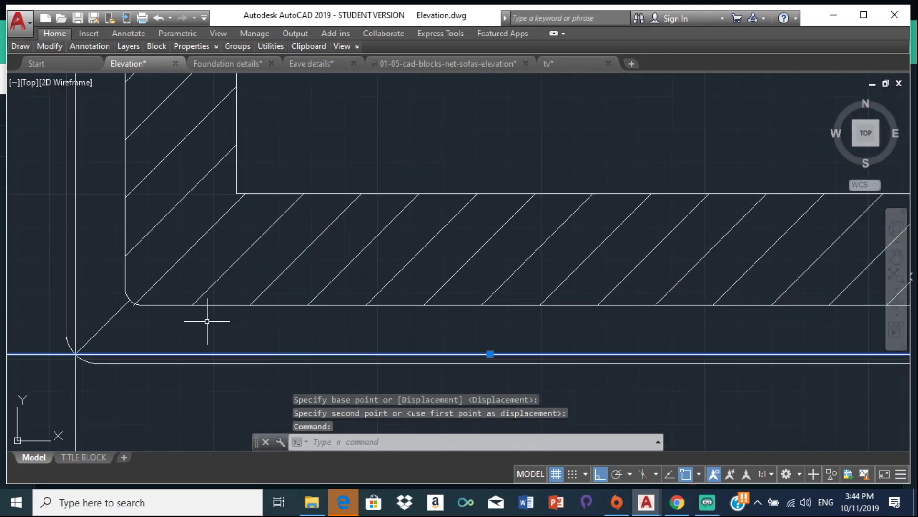
pyautogui.click(76, 296)
pyautogui.click(74, 297)
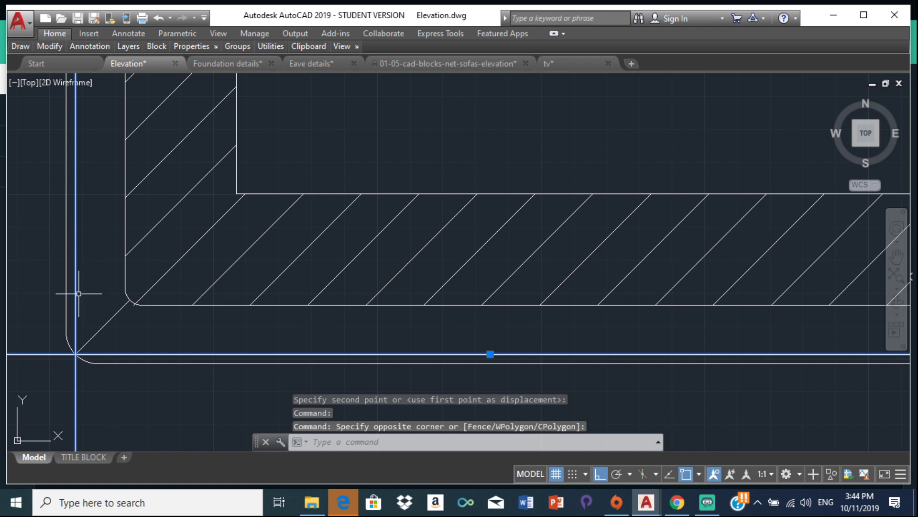
pyautogui.press('Delete')
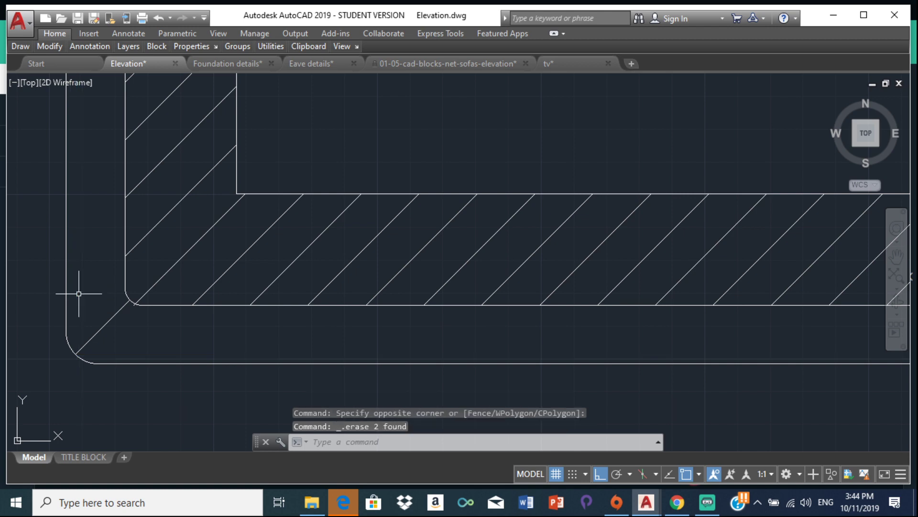
pyautogui.scroll(-5, 230, 261)
pyautogui.moveTo(427, 236); pyautogui.dragTo(406, 228, button='middle')
# Step: Zoom out and pan so the floor plan, front elevation and room section all show together
pyautogui.scroll(-1, 293, 248)
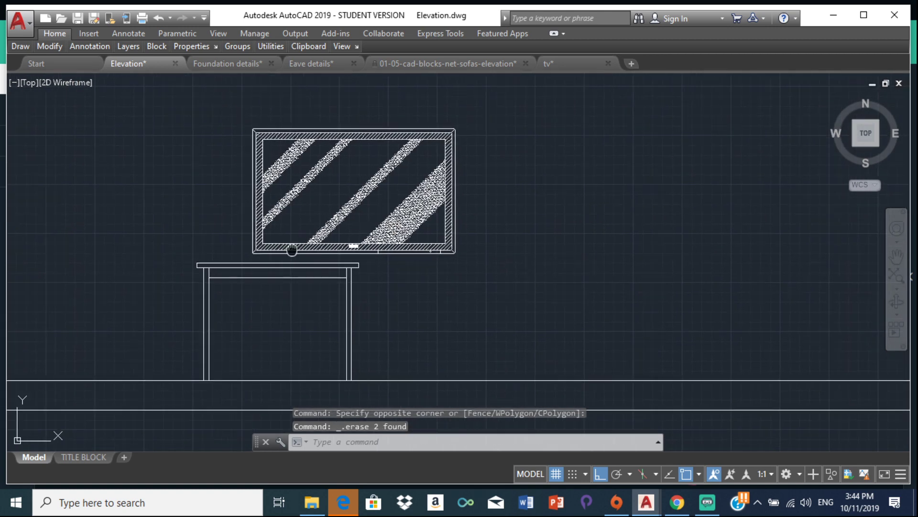
pyautogui.moveTo(293, 248)
pyautogui.mouseDown(button='middle')
pyautogui.moveTo(298, 384)
pyautogui.moveTo(277, 181)
pyautogui.mouseUp(button='middle')
pyautogui.scroll(-4, 92, 232)
pyautogui.moveTo(92, 232); pyautogui.dragTo(402, 343, button='middle')
pyautogui.scroll(2, 449, 333)
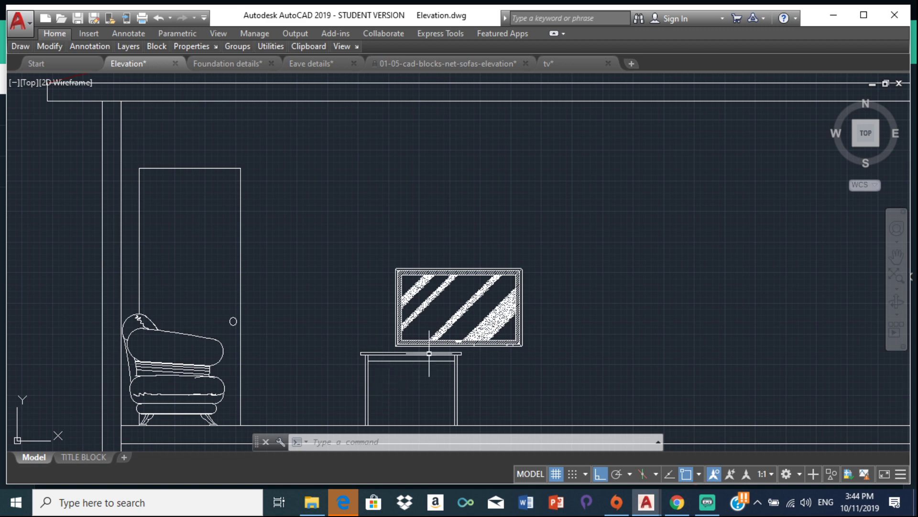
pyautogui.scroll(2, 429, 340)
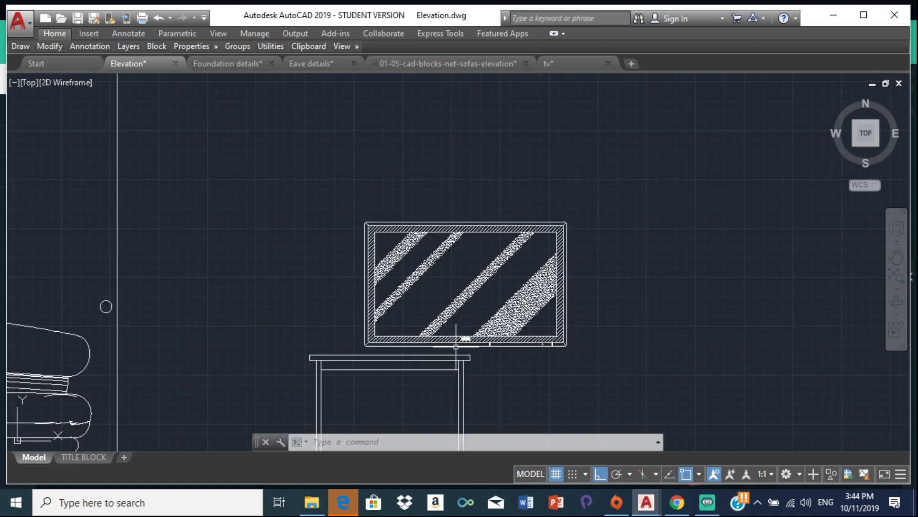
pyautogui.scroll(-4, 480, 340)
pyautogui.moveTo(480, 339); pyautogui.dragTo(287, 327, button='middle')
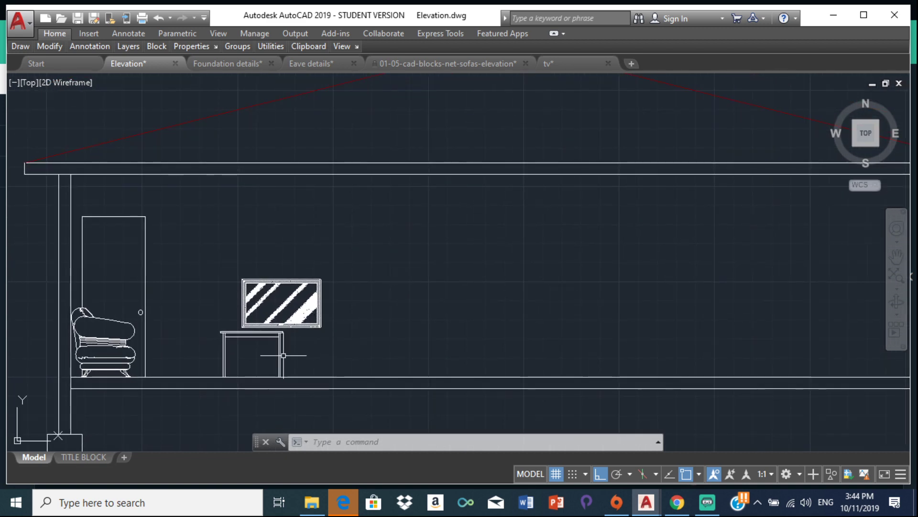
pyautogui.moveTo(212, 226); pyautogui.dragTo(307, 419, button='middle')
pyautogui.scroll(-6, 314, 257)
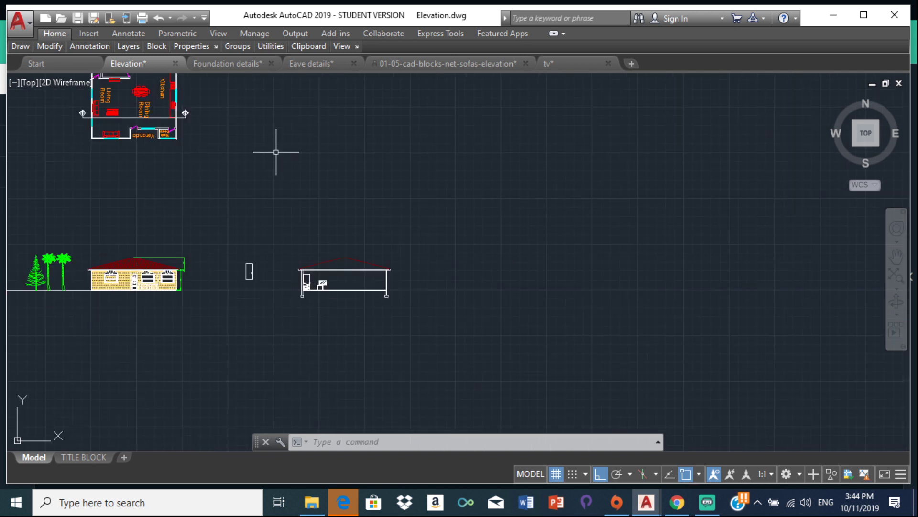
pyautogui.scroll(6, 359, 296)
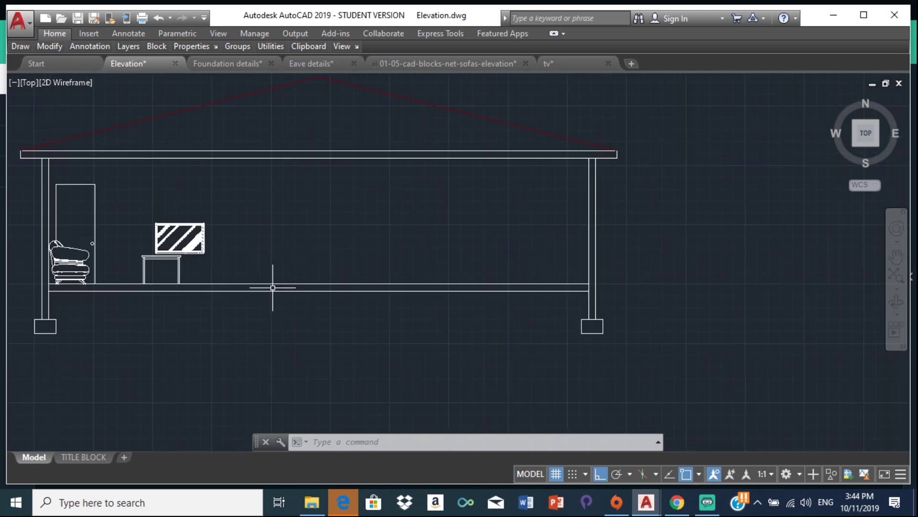
pyautogui.moveTo(208, 245); pyautogui.dragTo(343, 256, button='middle')
pyautogui.scroll(-2, 343, 256)
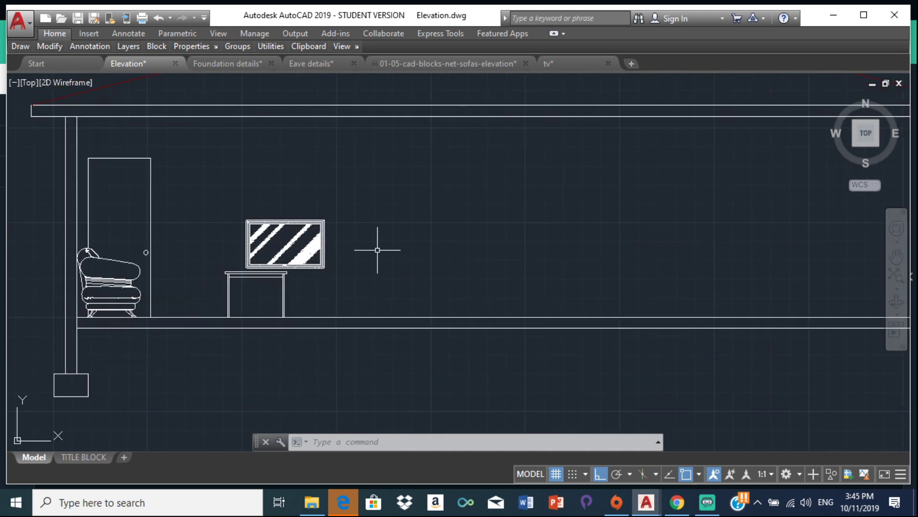
pyautogui.moveTo(535, 278); pyautogui.dragTo(476, 277, button='middle')
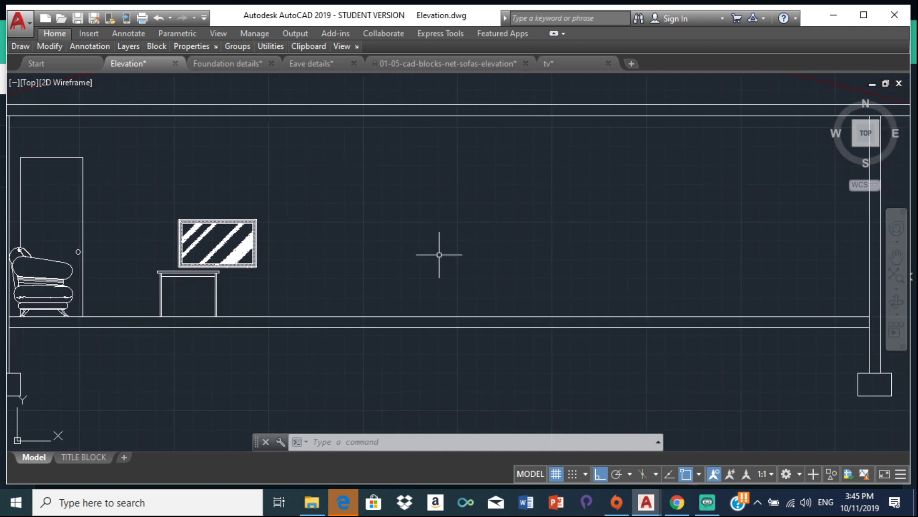
pyautogui.scroll(-4, 307, 184)
pyautogui.moveTo(308, 185); pyautogui.dragTo(301, 314, button='middle')
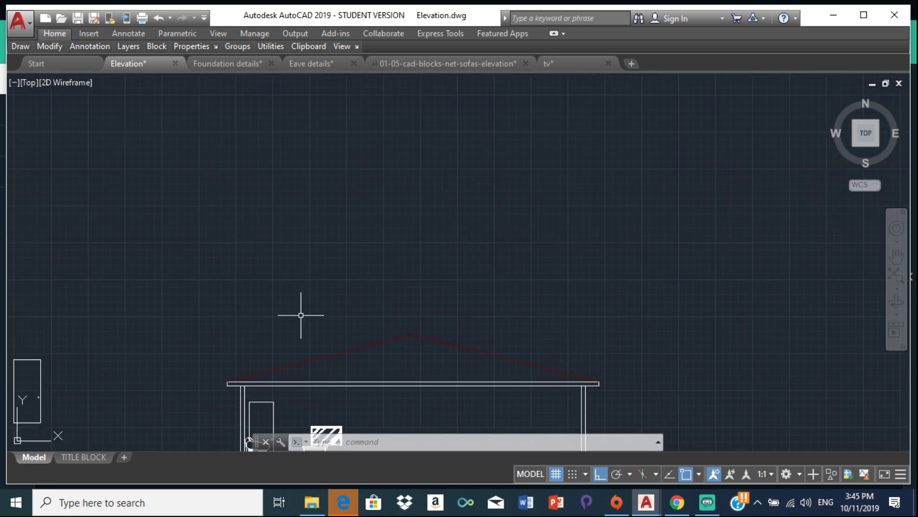
pyautogui.scroll(-6, 276, 196)
pyautogui.moveTo(199, 156); pyautogui.dragTo(384, 264, button='middle')
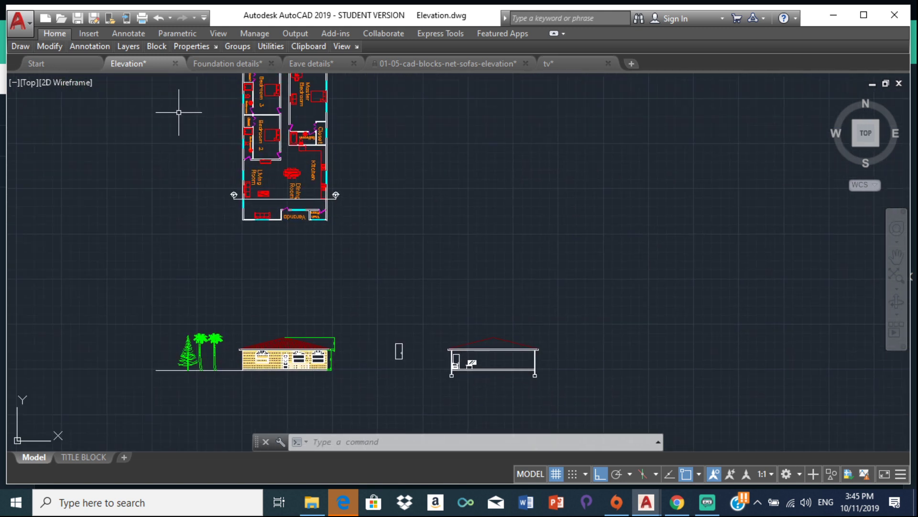
# Step: Measure the plan distance from the living-room wall to the dining table, reading 5488
pyautogui.moveTo(237, 46)
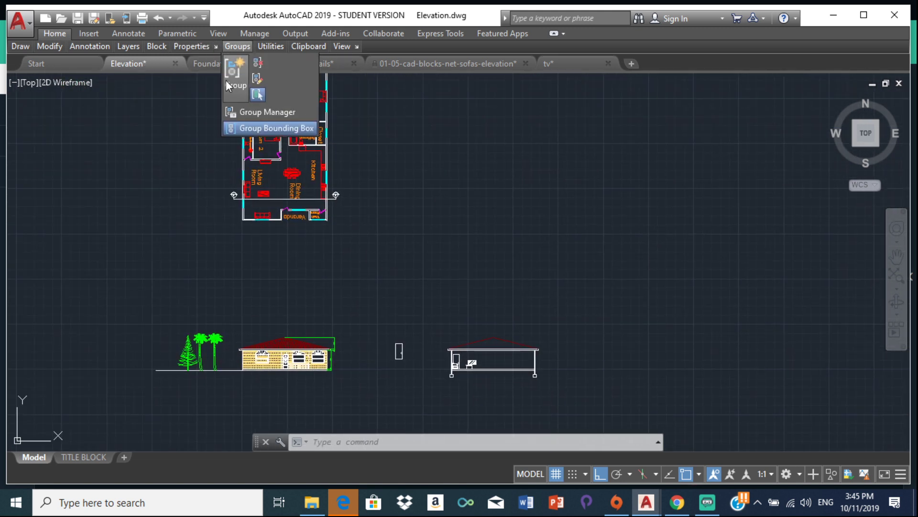
pyautogui.moveTo(266, 48)
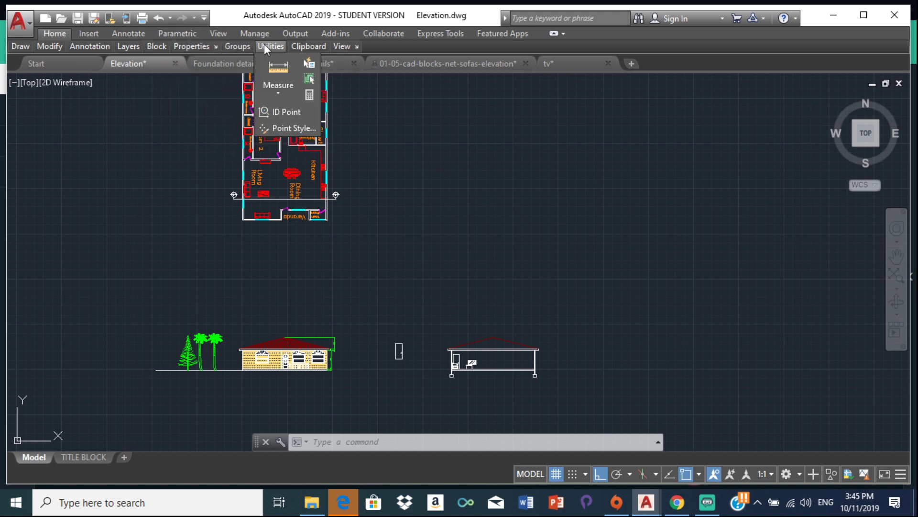
pyautogui.click(278, 80)
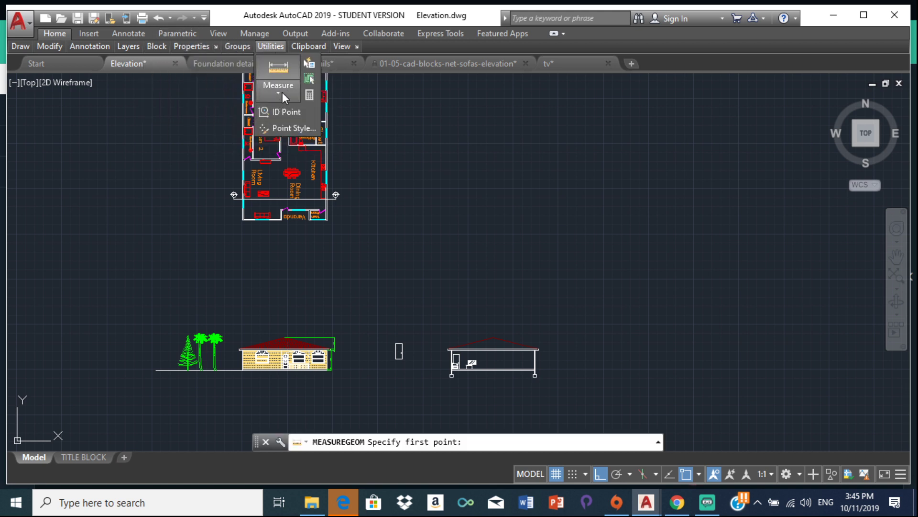
pyautogui.click(282, 92)
pyautogui.click(291, 115)
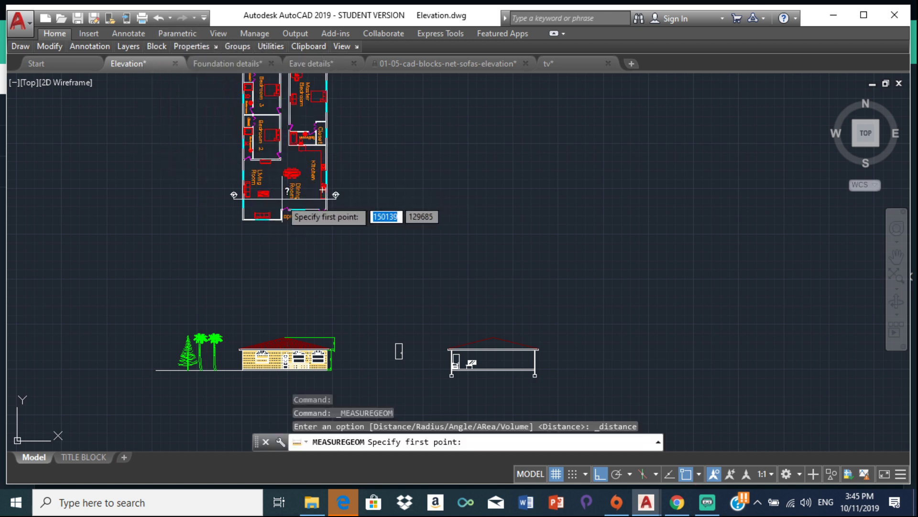
pyautogui.scroll(6, 262, 194)
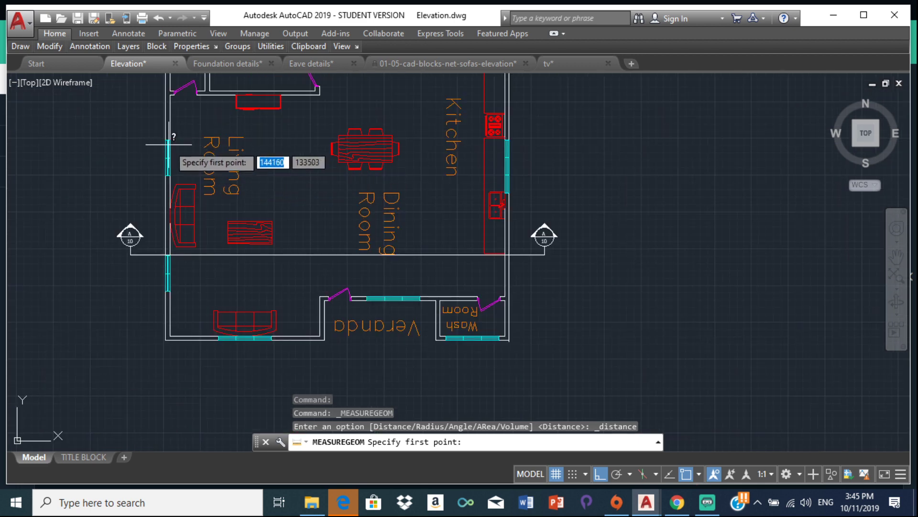
pyautogui.scroll(5, 169, 140)
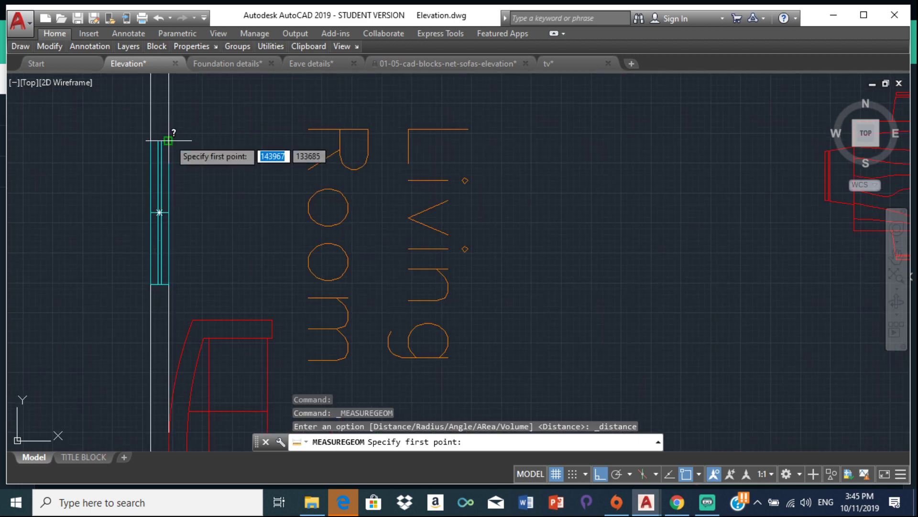
pyautogui.click(169, 140)
pyautogui.scroll(-2, 277, 143)
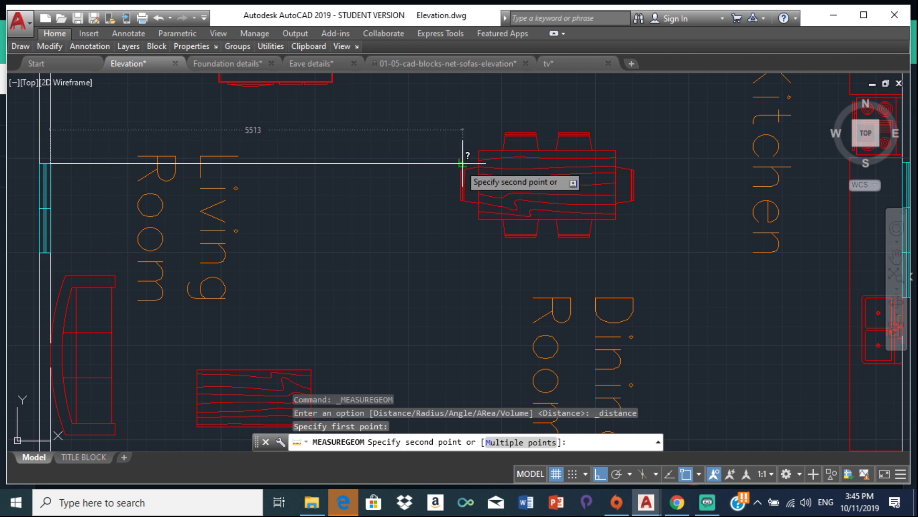
pyautogui.scroll(4, 457, 158)
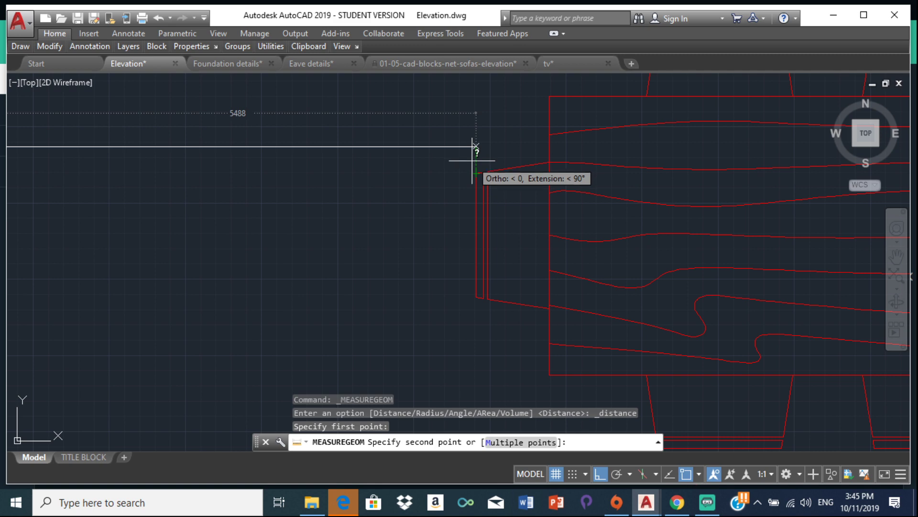
pyautogui.press('Escape')
# Step: Bring the room elevation with the TV and table back into view
pyautogui.scroll(-3, 471, 163)
pyautogui.scroll(-8, 303, 168)
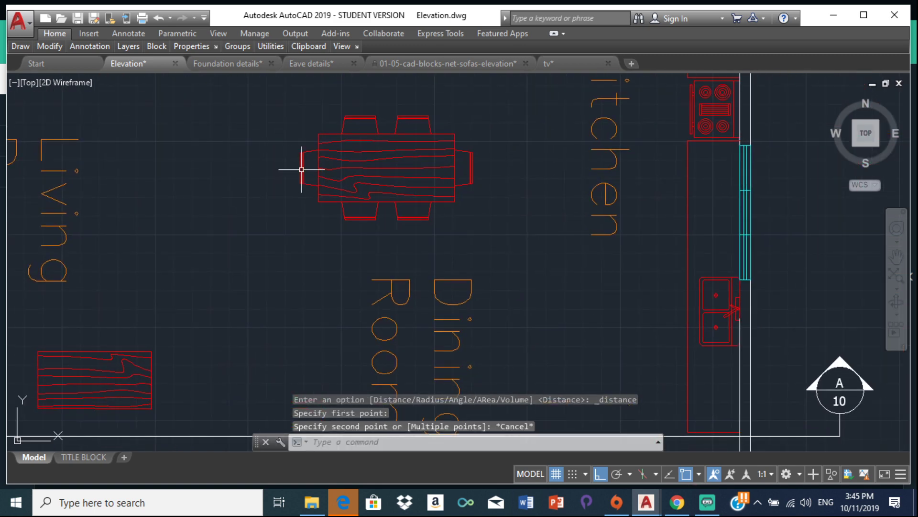
pyautogui.moveTo(375, 229)
pyautogui.mouseDown(button='middle')
pyautogui.moveTo(346, 149)
pyautogui.moveTo(339, 3)
pyautogui.mouseUp(button='middle')
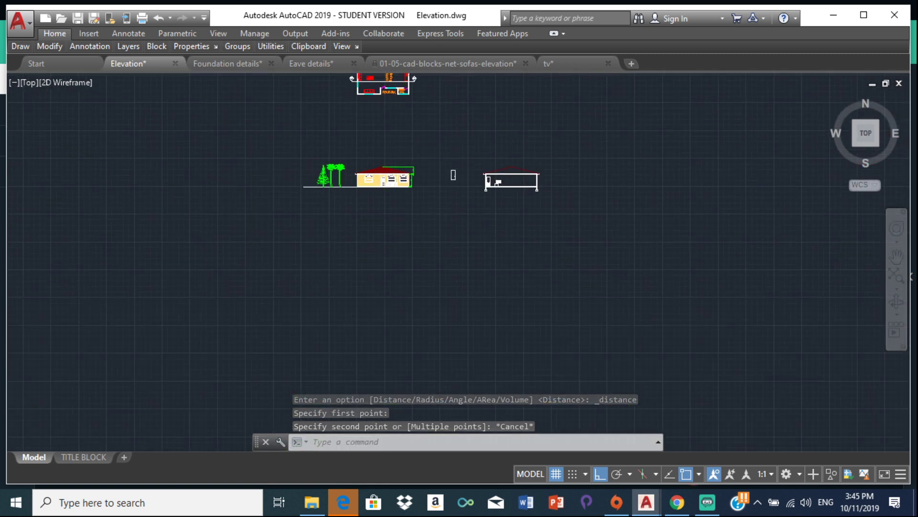
pyautogui.scroll(10, 572, 181)
# Step: Offset the left wall line 5488 into the room to mark the dining table position
pyautogui.scroll(2, 346, 294)
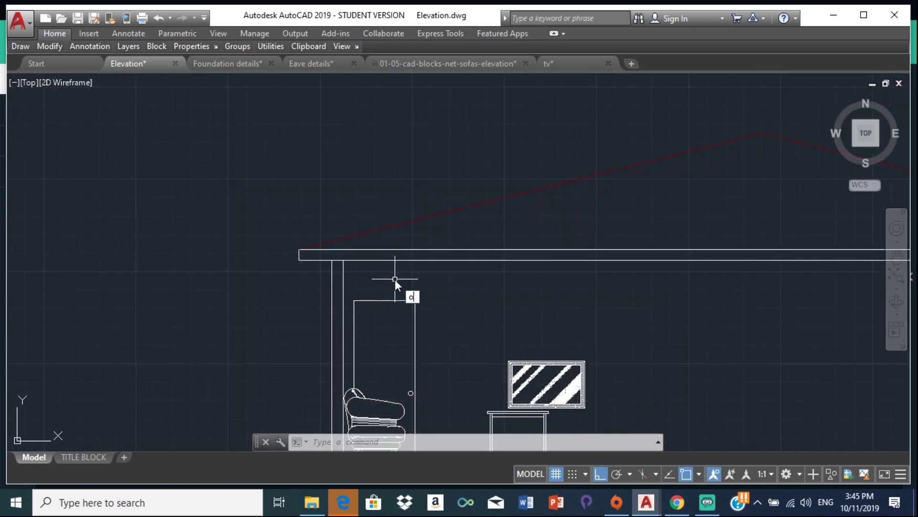
pyautogui.press('Return')
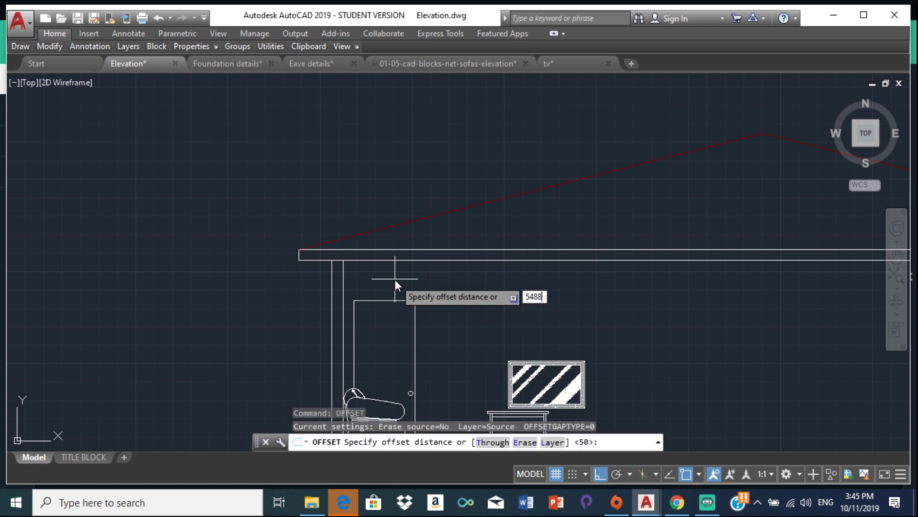
pyautogui.press('Return')
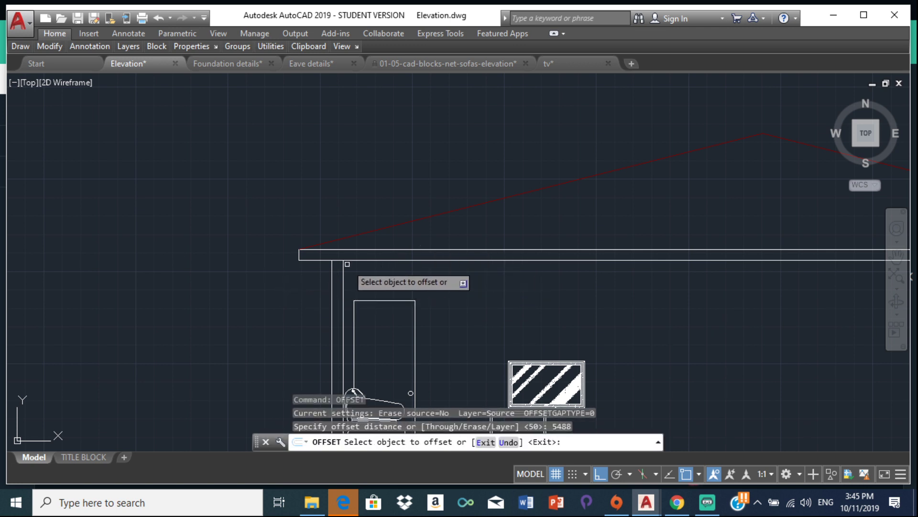
pyautogui.click(344, 267)
pyautogui.moveTo(785, 349); pyautogui.dragTo(473, 297, button='middle')
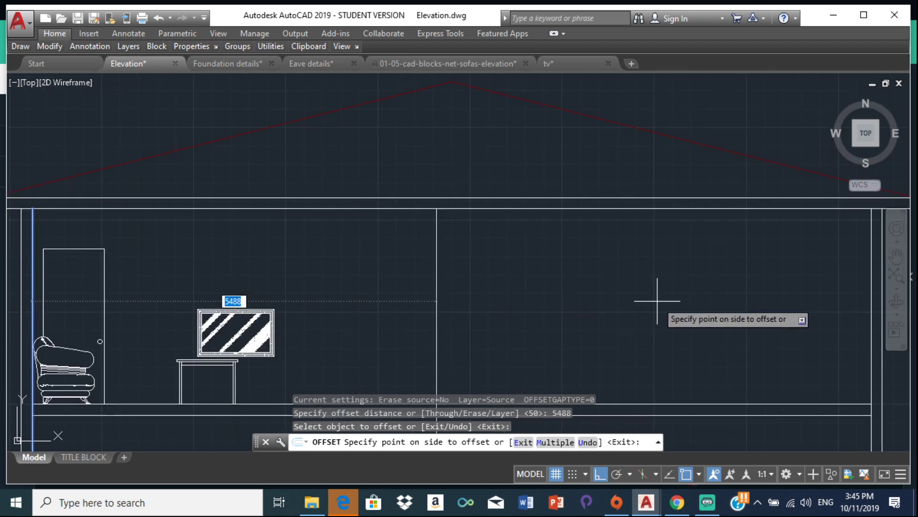
pyautogui.click(657, 301)
pyautogui.press('Escape')
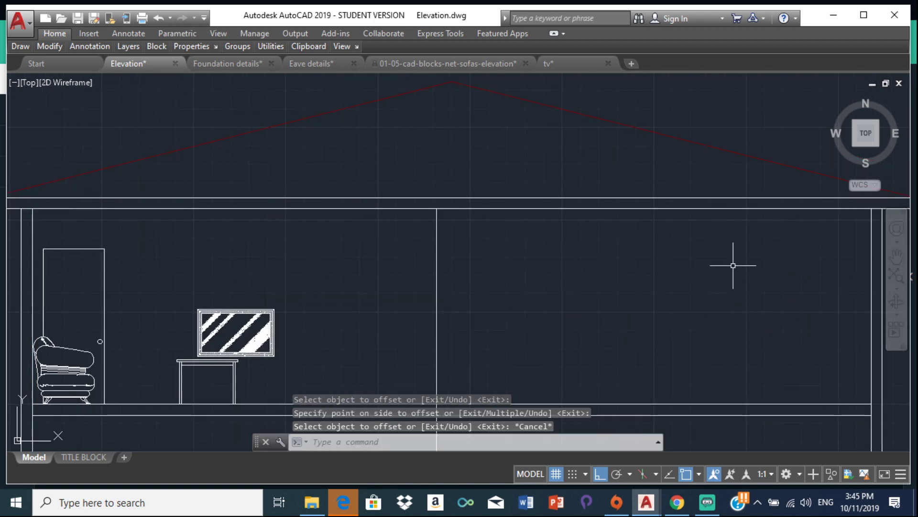
pyautogui.scroll(-4, 622, 296)
pyautogui.moveTo(555, 325); pyautogui.dragTo(480, 325, button='middle')
pyautogui.scroll(2, 504, 340)
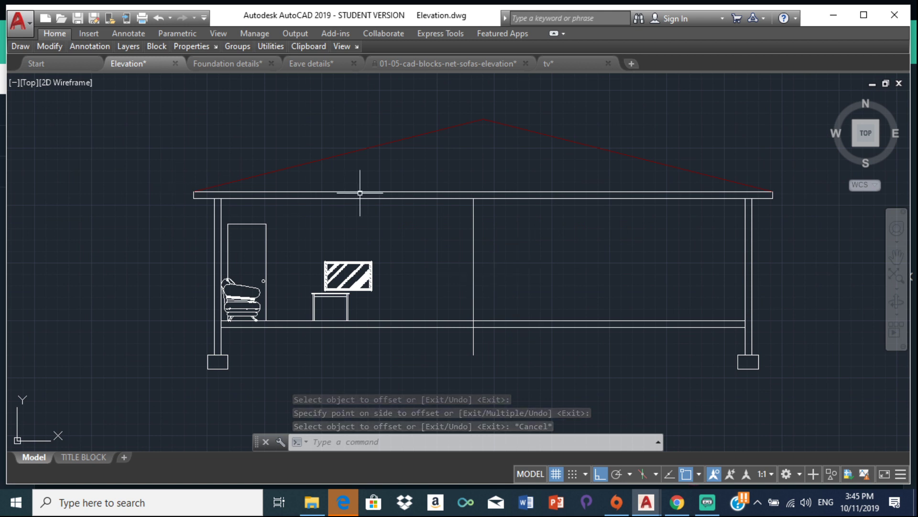
pyautogui.scroll(-2, 281, 99)
# Step: Open 01-11-cad-blocks-net-tables-and-chairs-elevation.dwg read-only from the Start page's recent documents
pyautogui.scroll(-2, 318, 120)
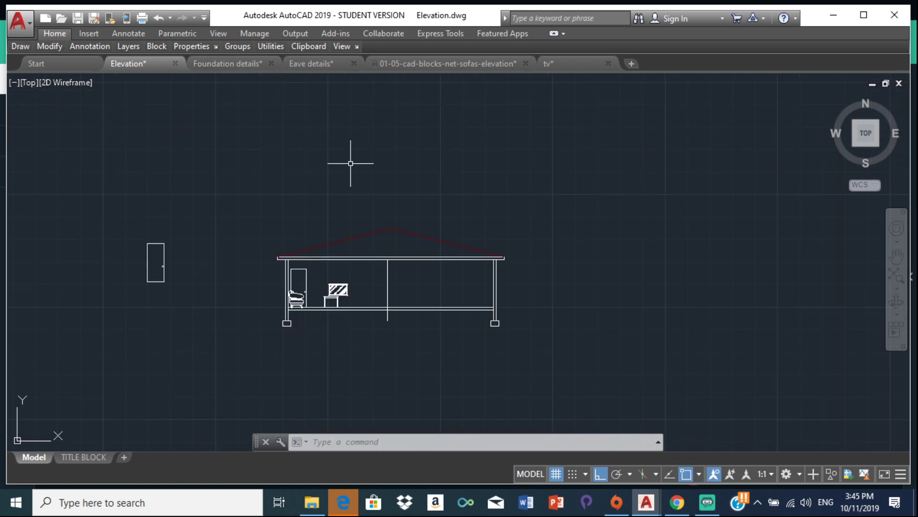
pyautogui.click(66, 58)
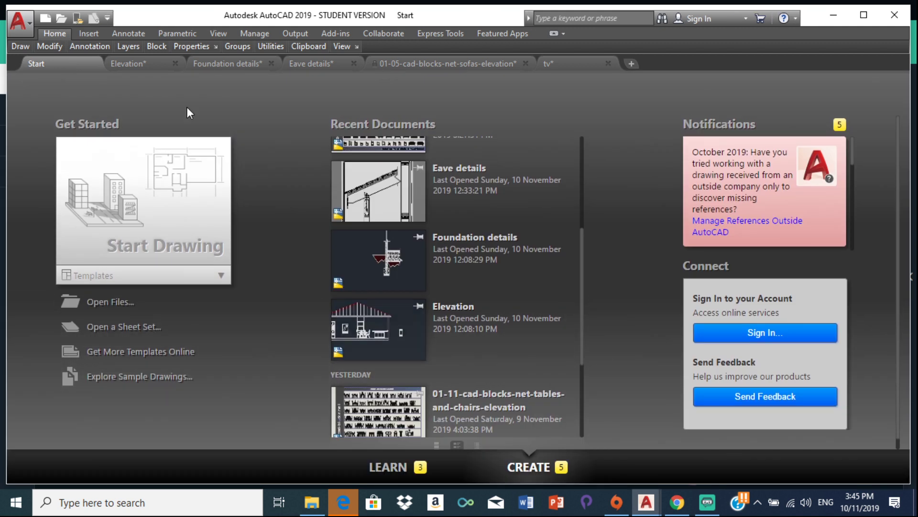
pyautogui.scroll(-1, 414, 335)
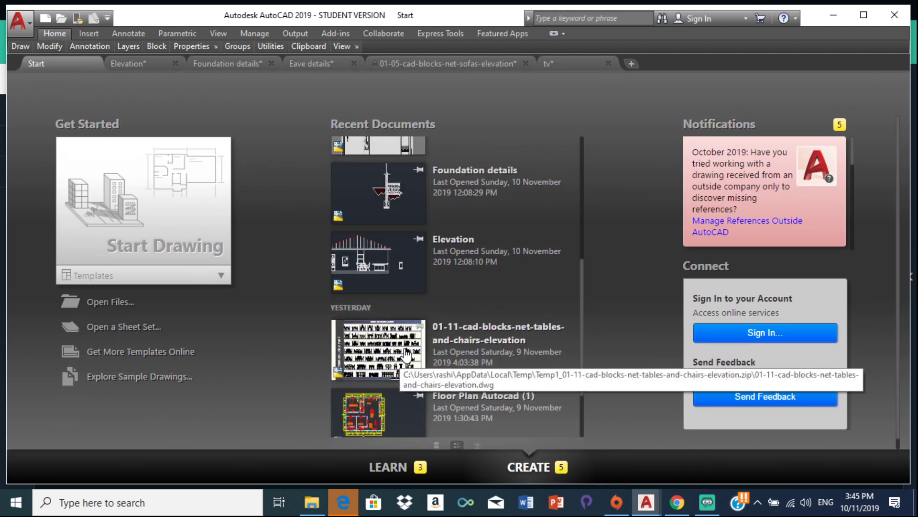
pyautogui.click(414, 353)
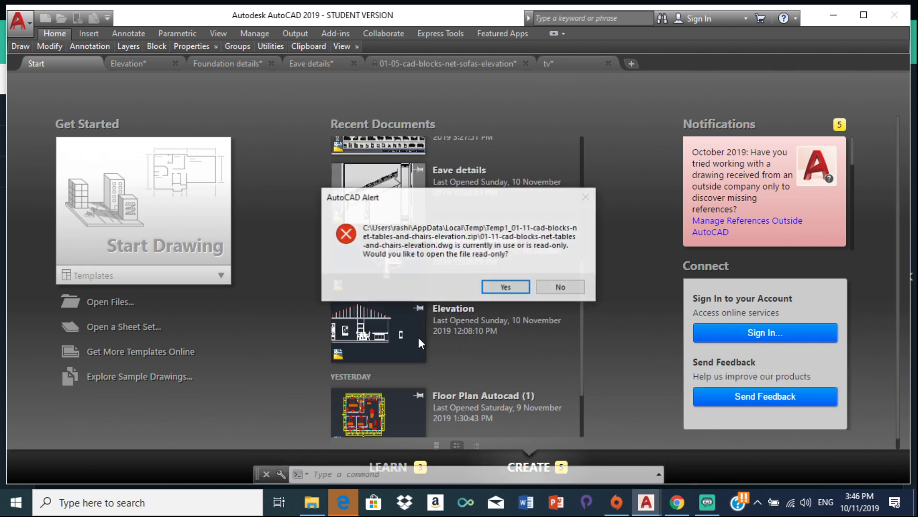
pyautogui.click(507, 287)
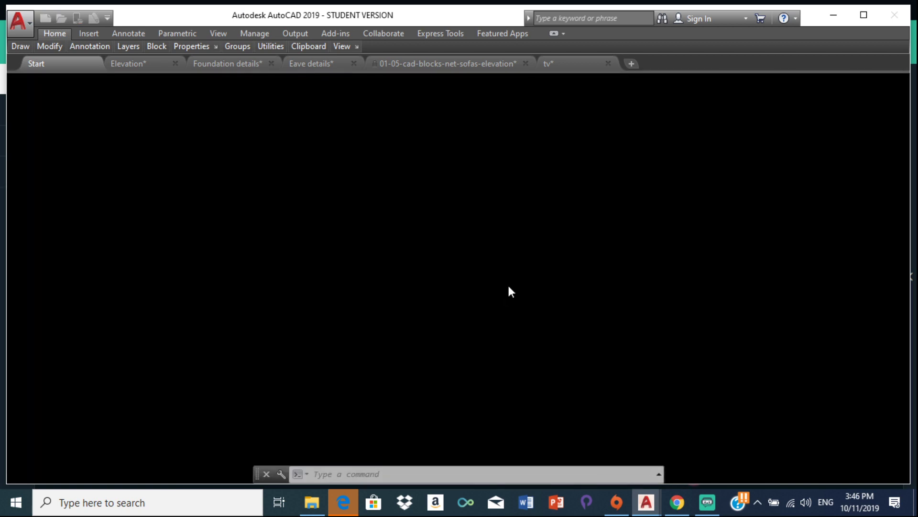
pyautogui.click(532, 293)
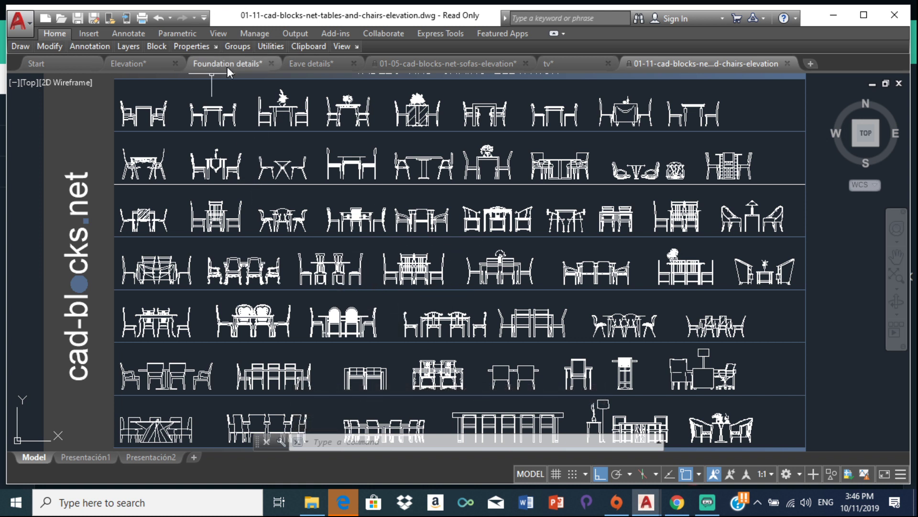
# Step: Zoom in on the dining table in the Elevation plan, then return to the Start page
pyautogui.click(145, 63)
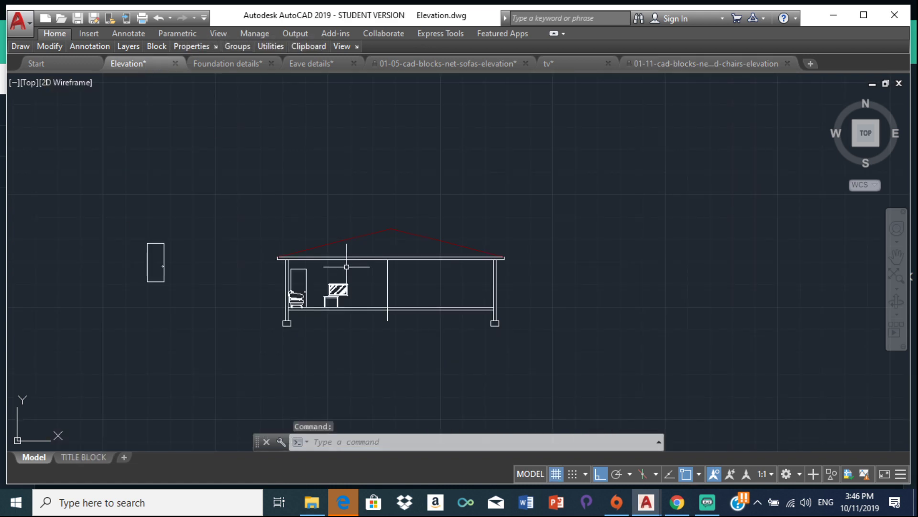
pyautogui.moveTo(256, 189); pyautogui.dragTo(432, 369, button='middle')
pyautogui.moveTo(86, 127); pyautogui.dragTo(464, 256, button='middle')
pyautogui.scroll(-5, 464, 256)
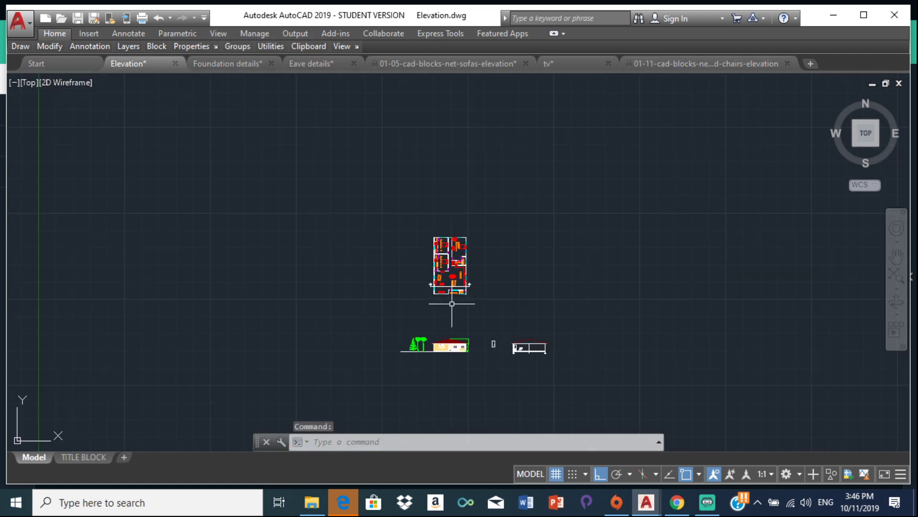
pyautogui.scroll(2, 411, 293)
pyautogui.scroll(4, 397, 143)
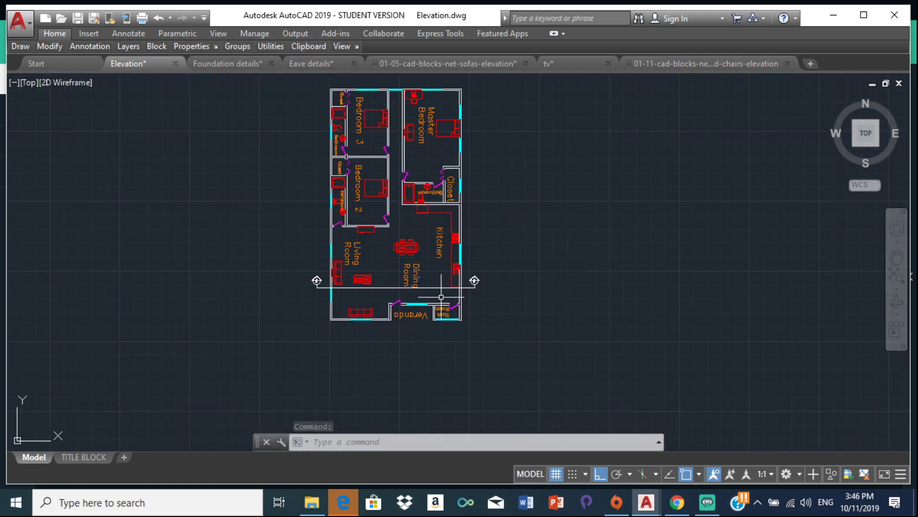
pyautogui.scroll(6, 407, 259)
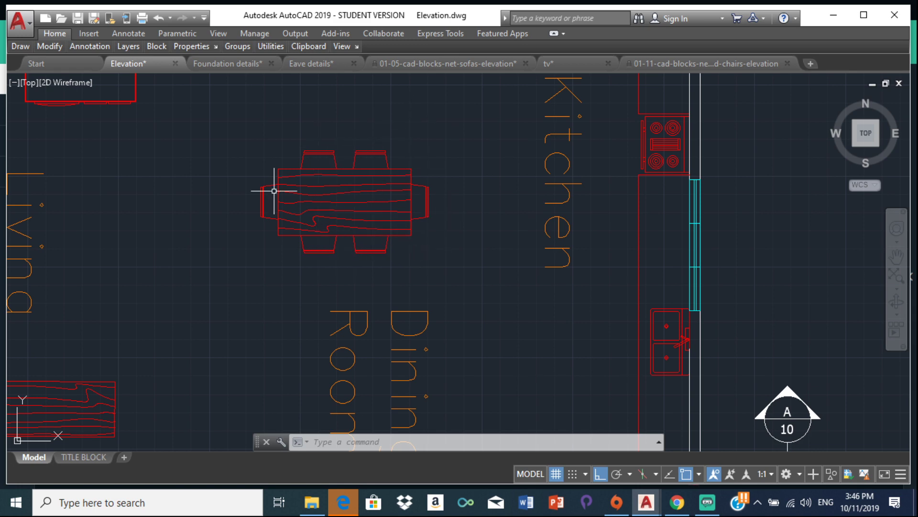
pyautogui.scroll(-5, 419, 198)
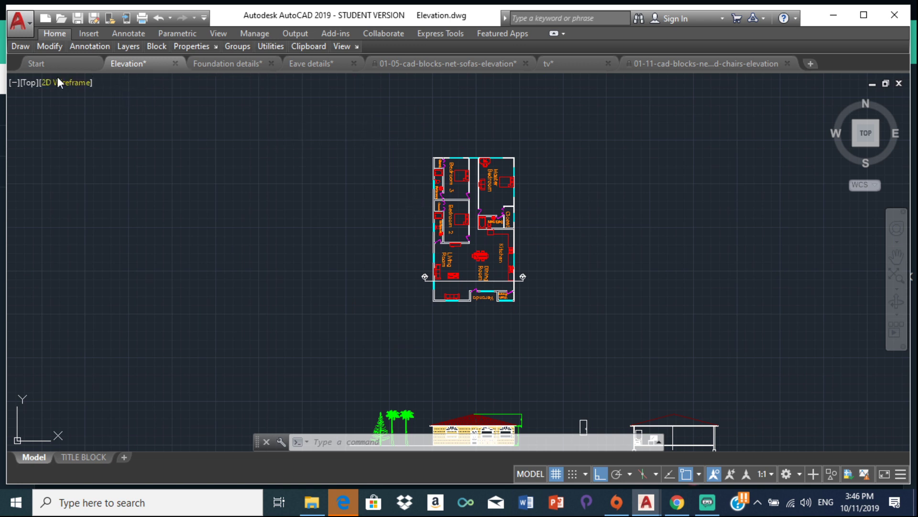
pyautogui.click(74, 64)
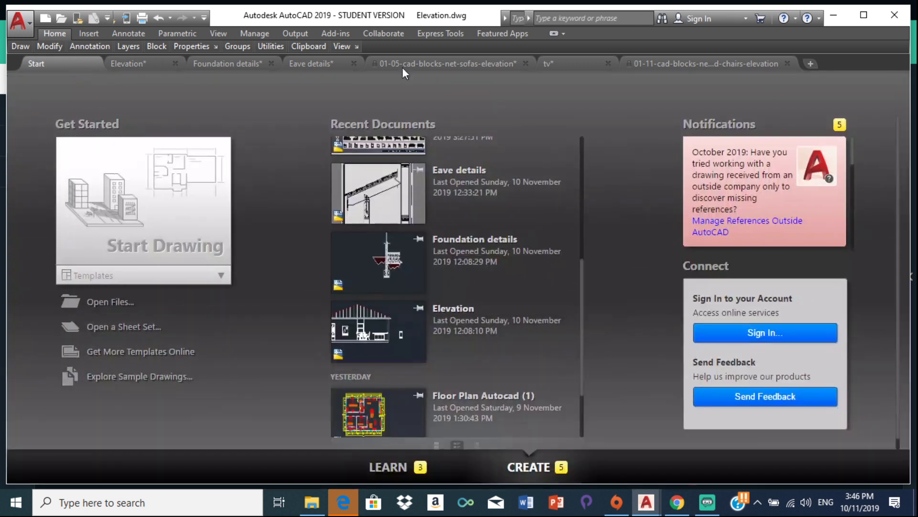
# Step: Switch to the tables-and-chairs drawing and zoom to the arched-chair dining set
pyautogui.click(674, 62)
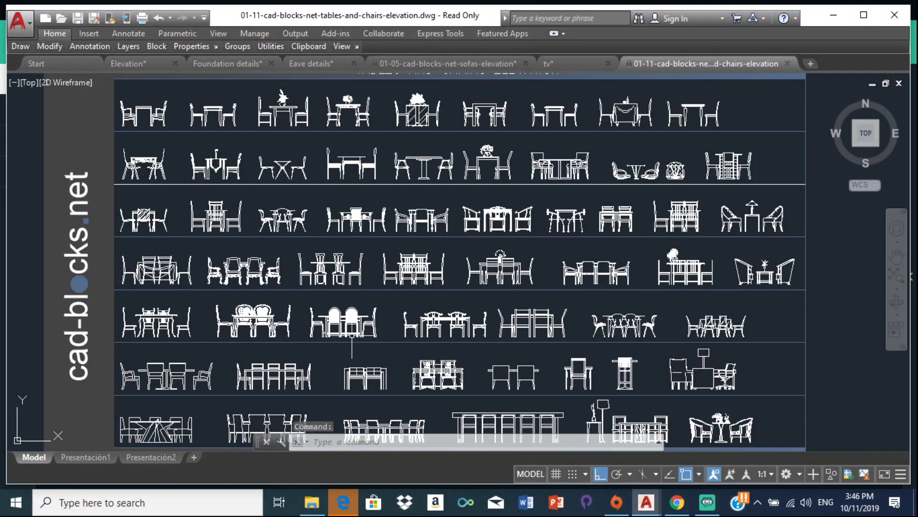
pyautogui.scroll(6, 352, 335)
pyautogui.scroll(4, 333, 317)
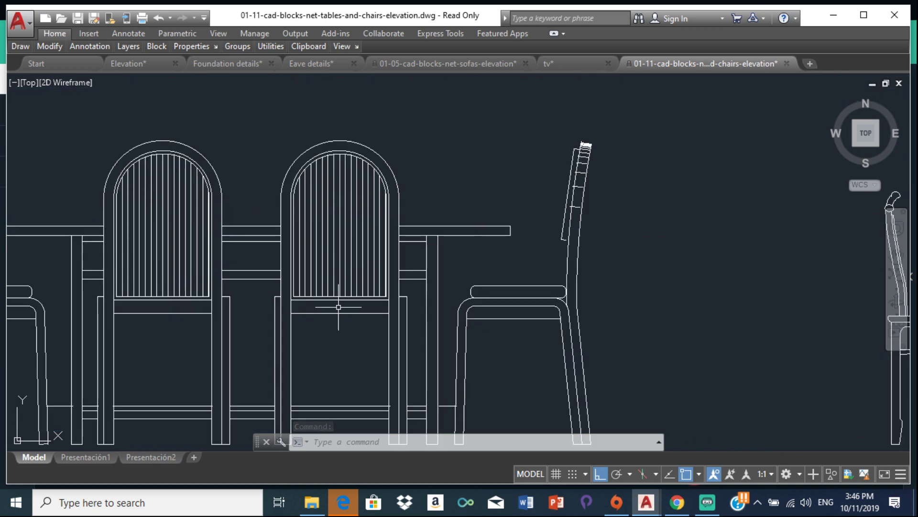
pyautogui.scroll(-9, 337, 308)
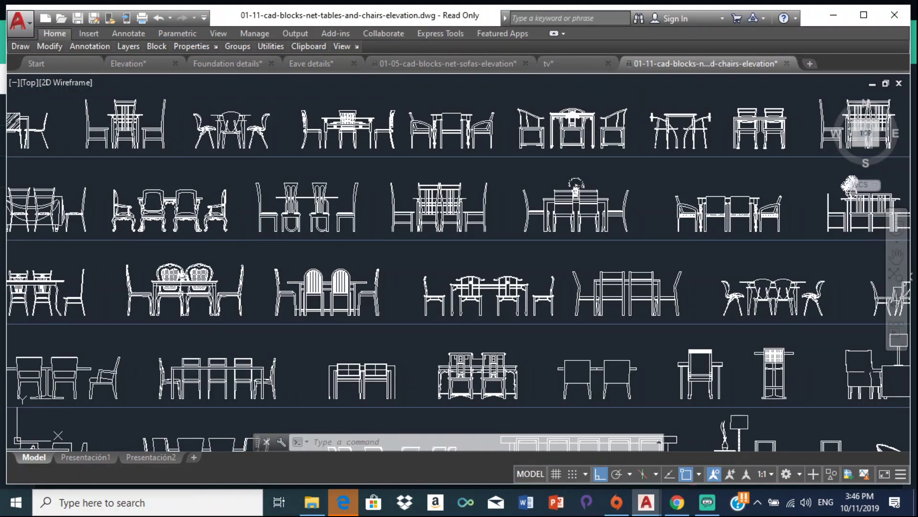
pyautogui.scroll(5, 186, 294)
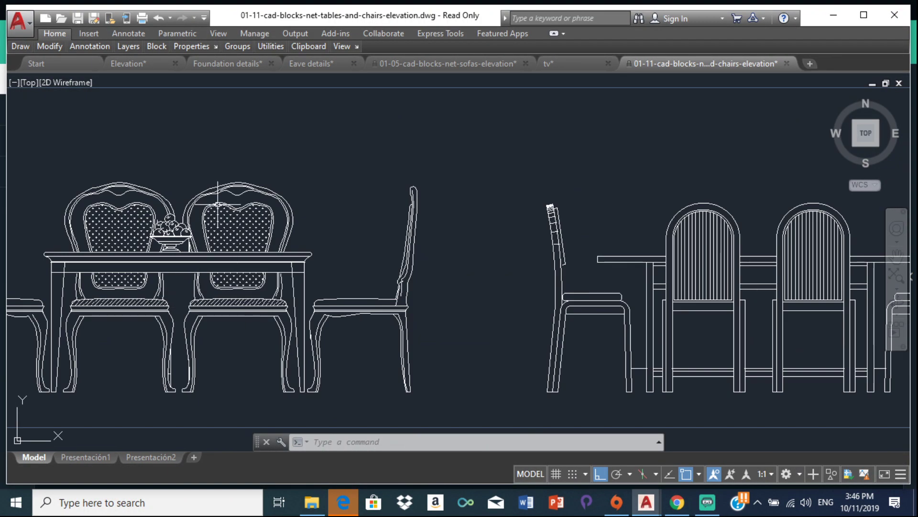
pyautogui.scroll(-10, 190, 319)
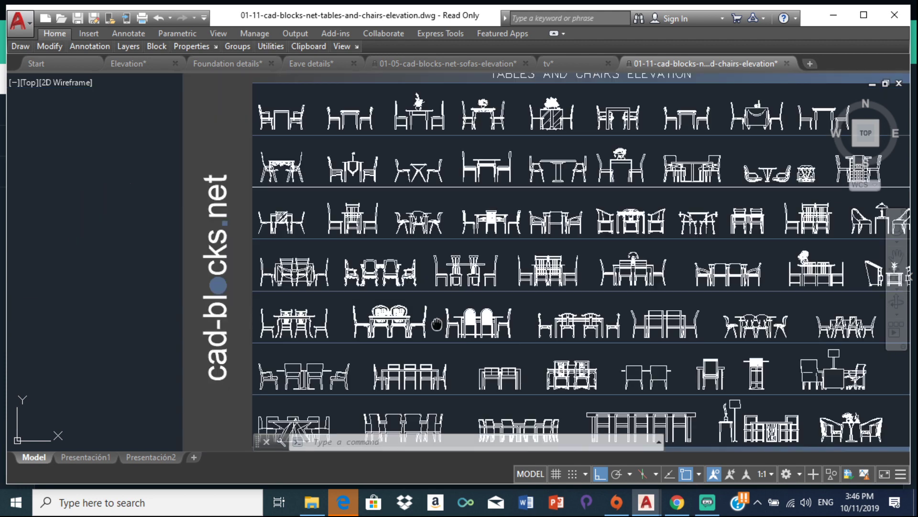
pyautogui.scroll(2, 381, 305)
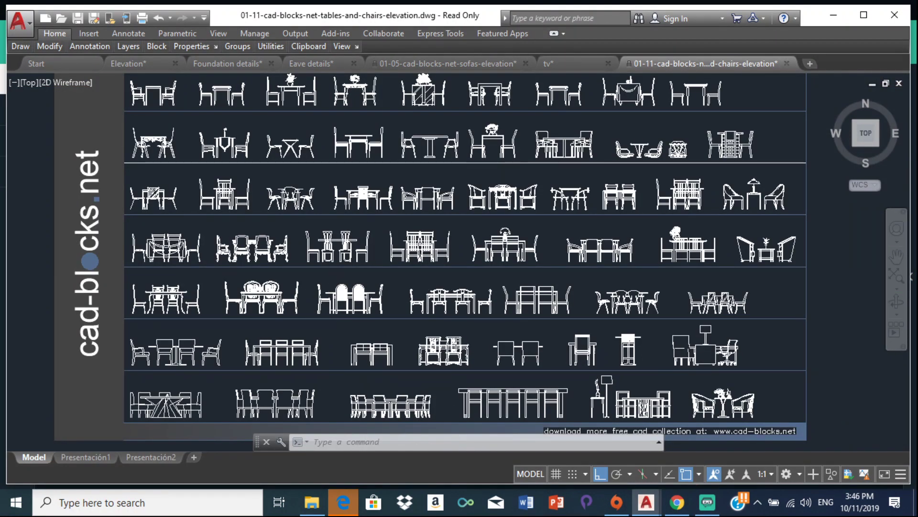
pyautogui.scroll(6, 327, 299)
# Step: Copy the arched-chair table and chairs with base point at the left chair leg's corner
pyautogui.moveTo(253, 247)
pyautogui.mouseDown()
pyautogui.moveTo(250, 318)
pyautogui.moveTo(285, 380)
pyautogui.moveTo(311, 400)
pyautogui.moveTo(420, 392)
pyautogui.moveTo(511, 411)
pyautogui.moveTo(583, 386)
pyautogui.moveTo(583, 307)
pyautogui.moveTo(557, 265)
pyautogui.mouseUp()
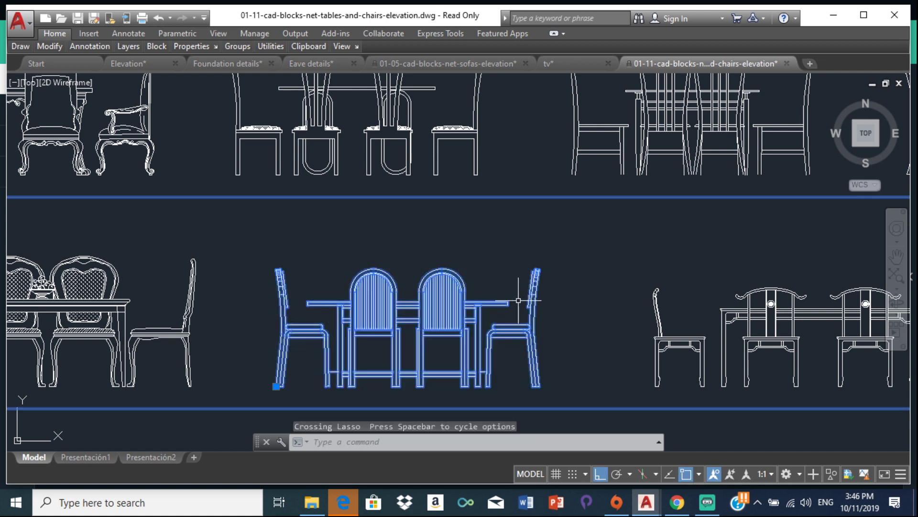
pyautogui.press('Escape')
pyautogui.press('Escape')
pyautogui.moveTo(248, 264)
pyautogui.mouseDown()
pyautogui.moveTo(247, 357)
pyautogui.moveTo(267, 383)
pyautogui.moveTo(323, 391)
pyautogui.moveTo(487, 380)
pyautogui.moveTo(563, 391)
pyautogui.moveTo(572, 330)
pyautogui.moveTo(543, 254)
pyautogui.mouseUp()
pyautogui.rightClick(434, 304)
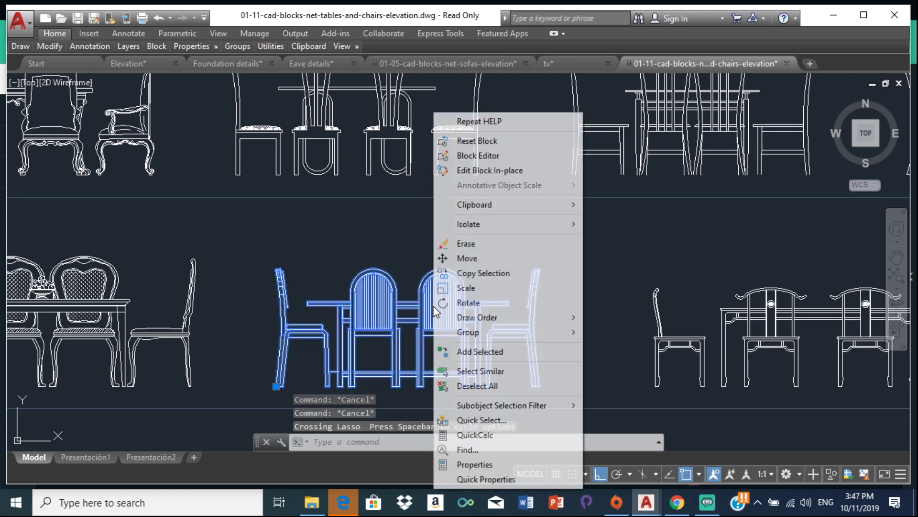
pyautogui.moveTo(497, 214)
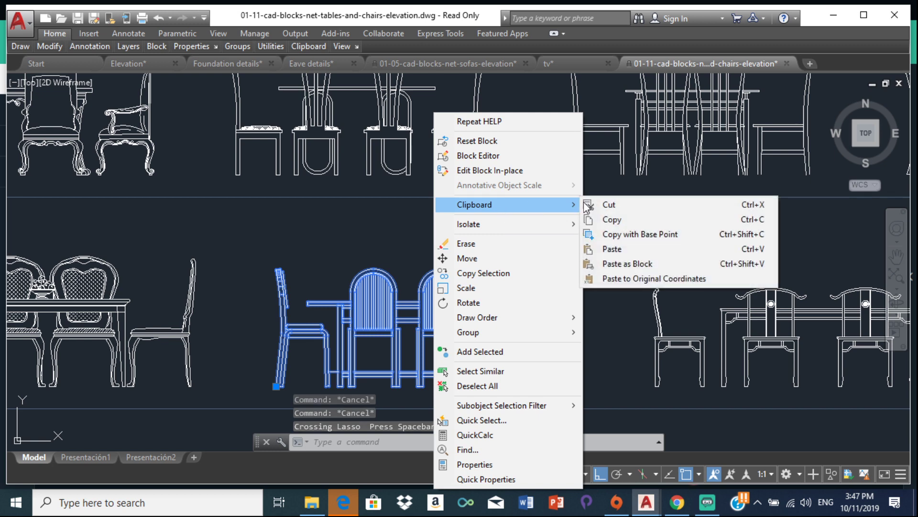
pyautogui.click(638, 236)
pyautogui.scroll(6, 356, 374)
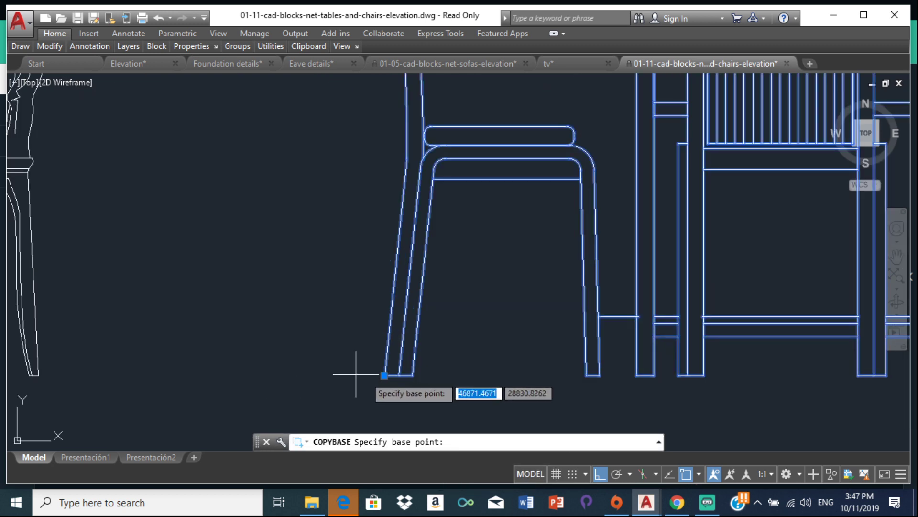
pyautogui.click(384, 375)
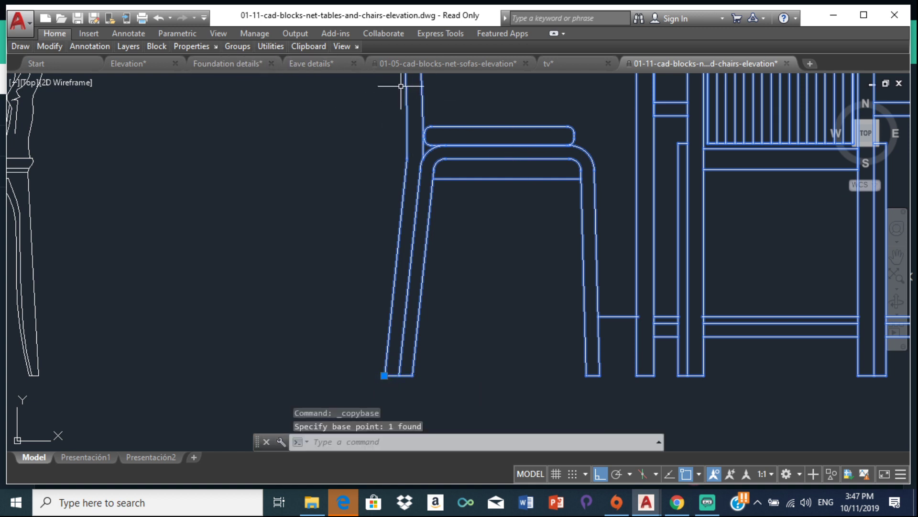
# Step: Paste the dining set into Elevation.dwg on the floor line right of the TV
pyautogui.click(226, 65)
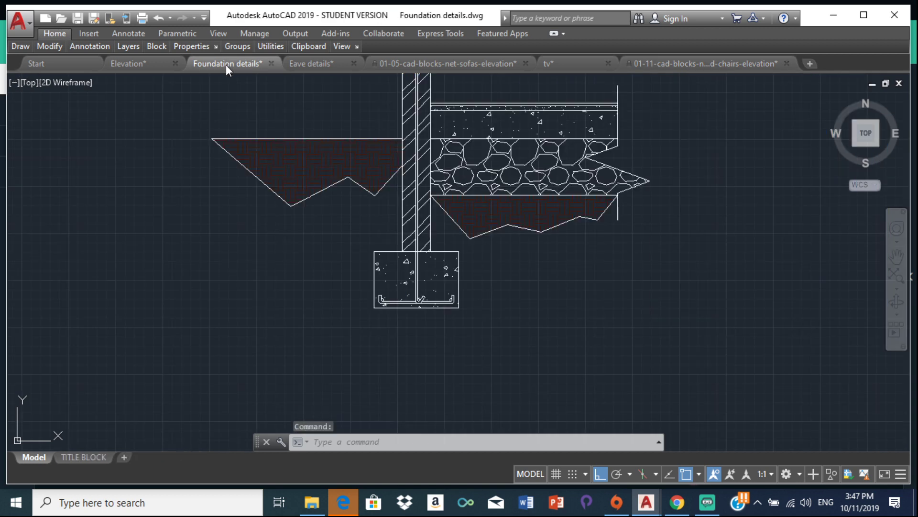
pyautogui.click(143, 63)
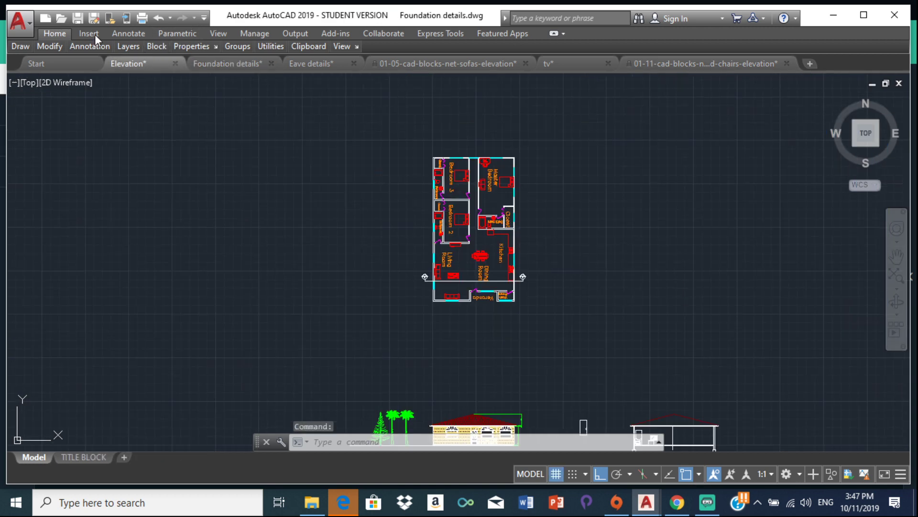
pyautogui.scroll(7, 309, 256)
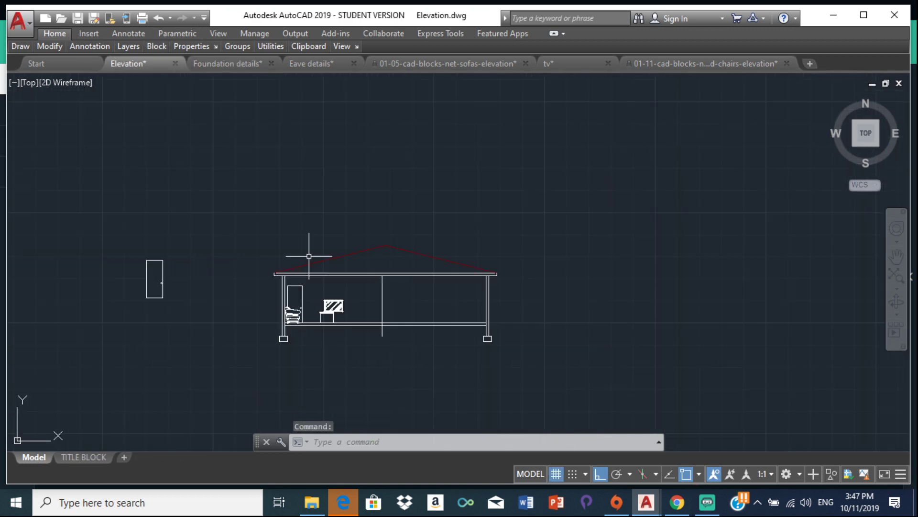
pyautogui.rightClick(410, 294)
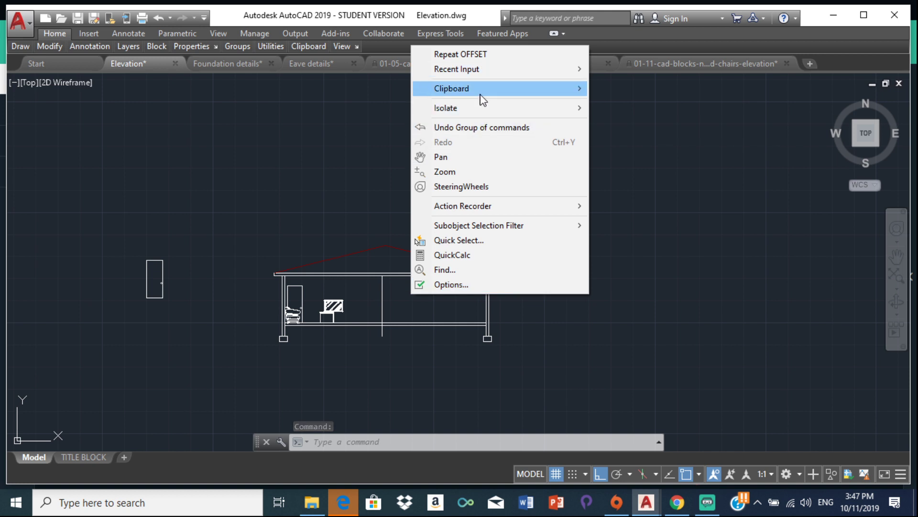
pyautogui.moveTo(479, 89)
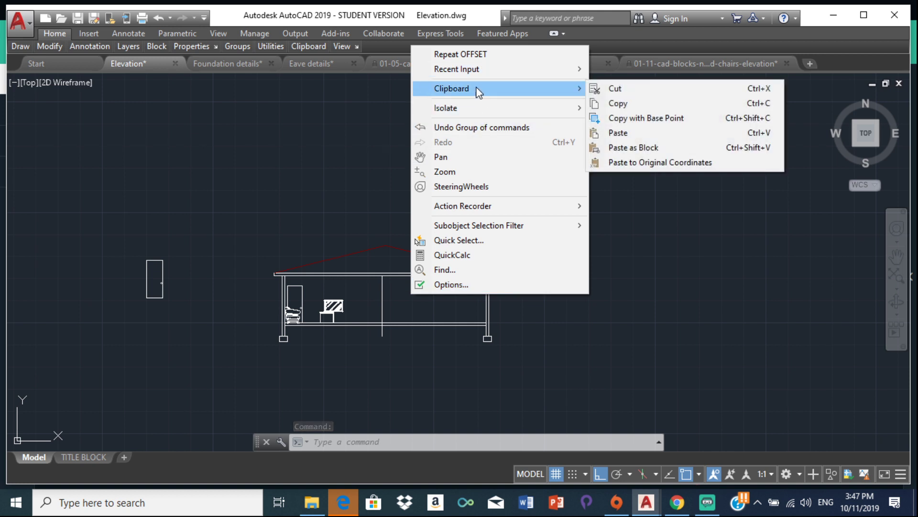
pyautogui.click(622, 133)
pyautogui.scroll(6, 402, 330)
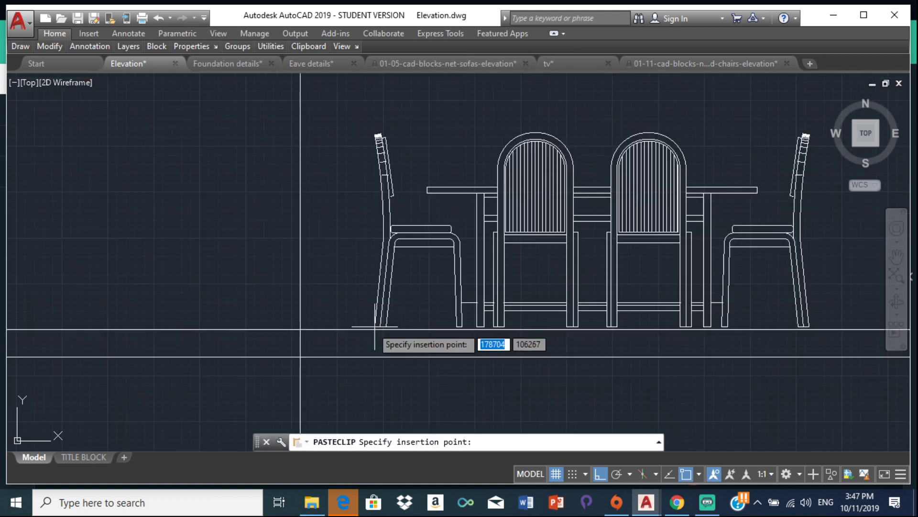
pyautogui.click(302, 330)
# Step: Pan across the section and bring the floor plan back into view
pyautogui.scroll(-5, 397, 259)
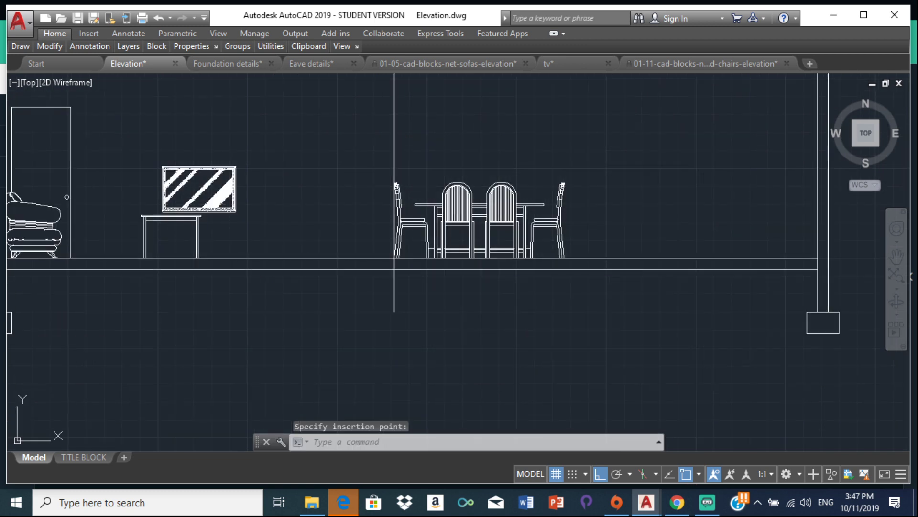
pyautogui.moveTo(426, 168)
pyautogui.mouseDown(button='middle')
pyautogui.moveTo(408, 175)
pyautogui.moveTo(367, 228)
pyautogui.mouseUp(button='middle')
pyautogui.scroll(-6, 394, 191)
pyautogui.moveTo(393, 191); pyautogui.dragTo(415, 319, button='middle')
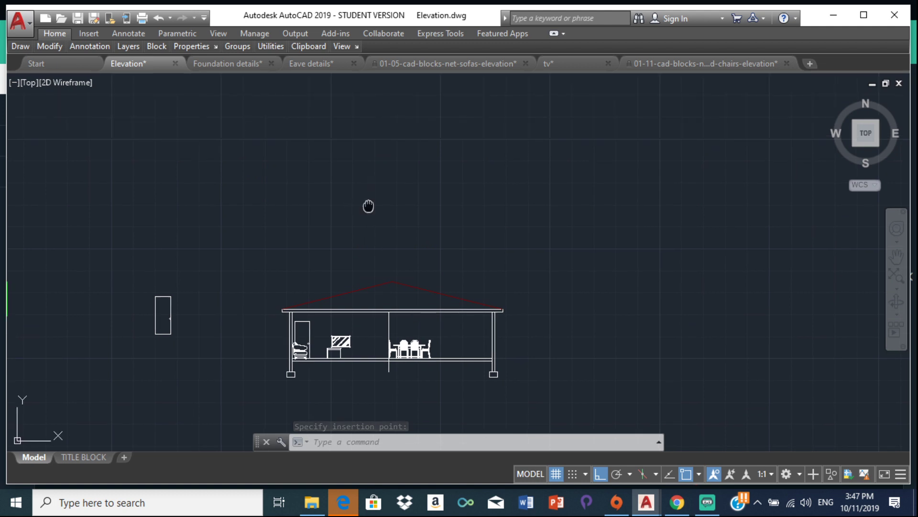
pyautogui.moveTo(368, 204); pyautogui.dragTo(369, 252, button='middle')
pyautogui.scroll(-3, 335, 220)
pyautogui.moveTo(300, 185); pyautogui.dragTo(369, 242, button='middle')
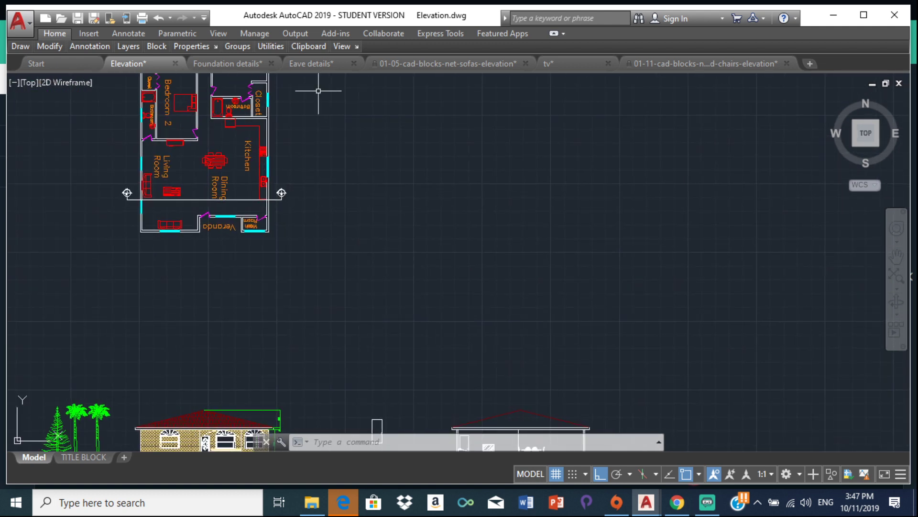
# Step: Measure the plan dining table from its left end to its right end
pyautogui.moveTo(271, 46)
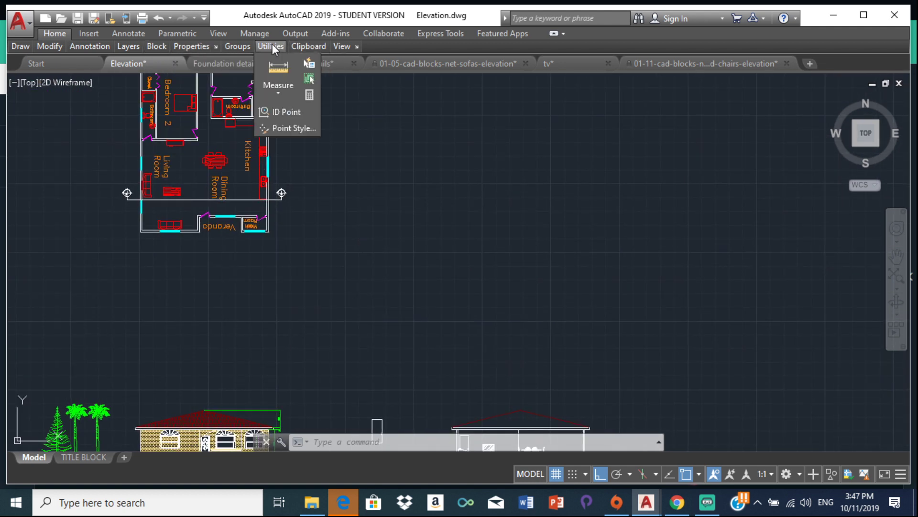
pyautogui.click(281, 86)
pyautogui.click(294, 115)
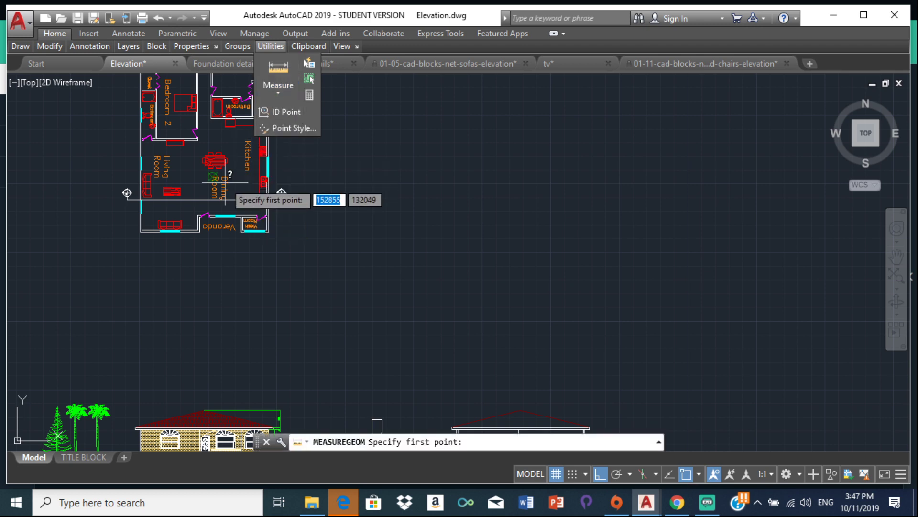
pyautogui.scroll(6, 197, 168)
pyautogui.scroll(4, 198, 163)
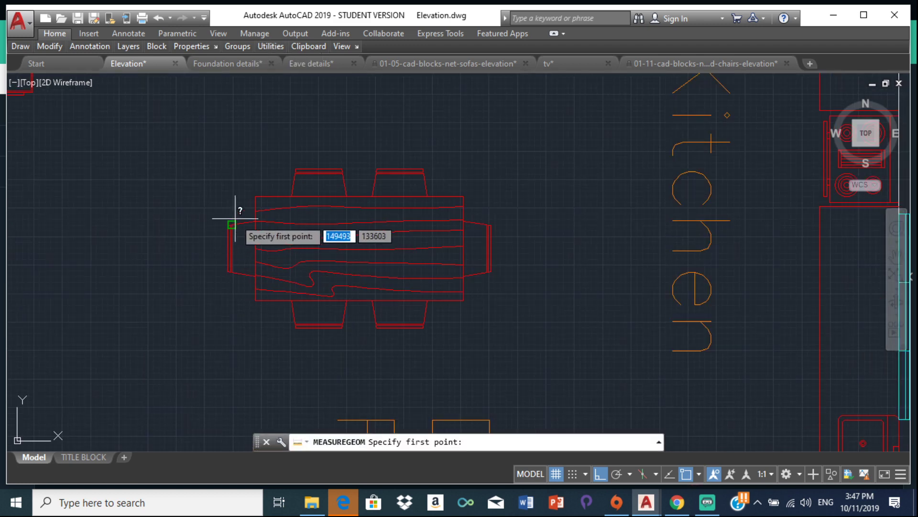
pyautogui.scroll(4, 229, 213)
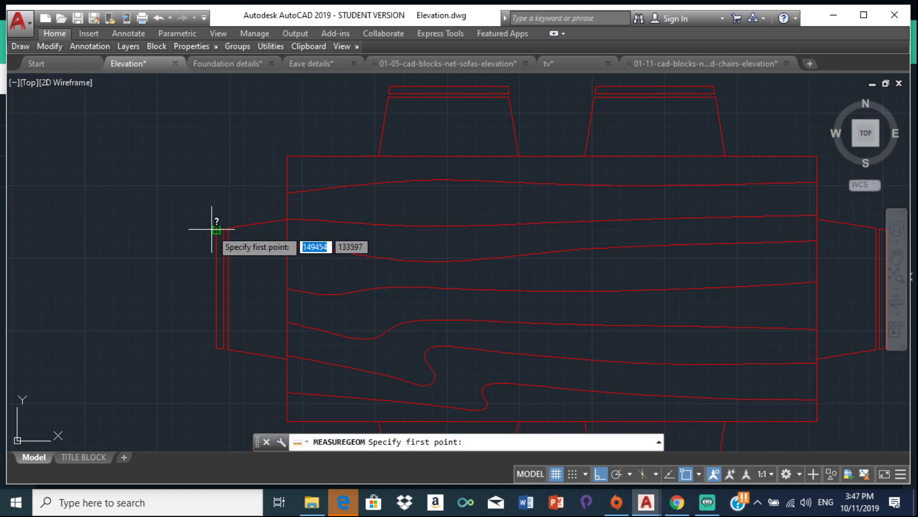
pyautogui.click(216, 229)
pyautogui.moveTo(476, 201); pyautogui.dragTo(96, 232, button='middle')
pyautogui.scroll(4, 502, 282)
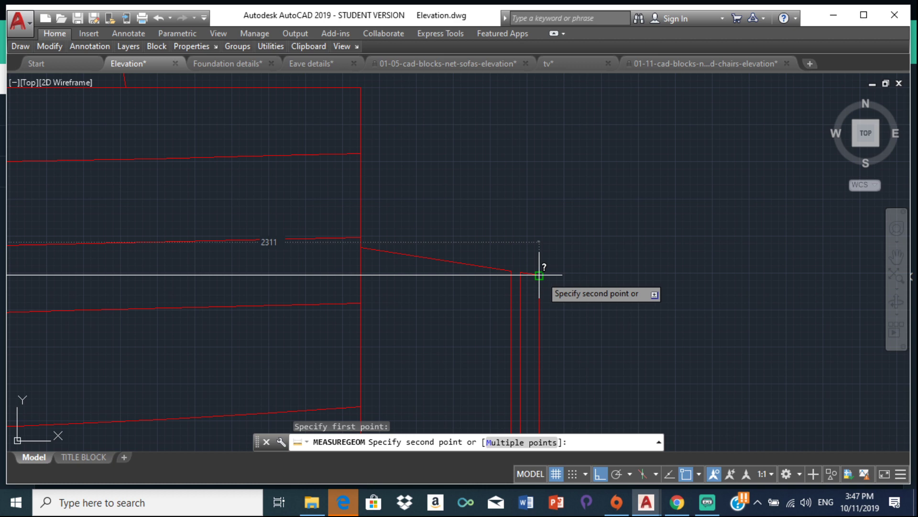
pyautogui.press('Escape')
# Step: Start measuring the pasted set from the left chair's foot, reading about 2366
pyautogui.scroll(-4, 587, 263)
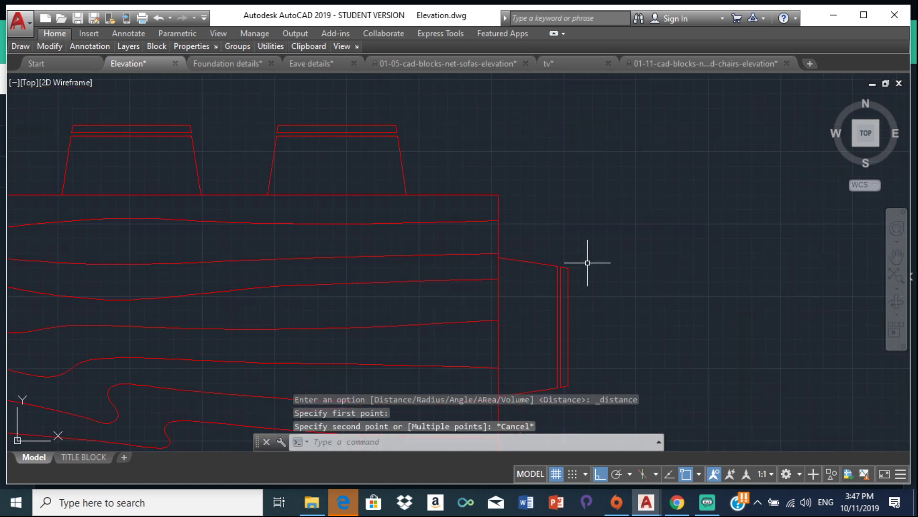
pyautogui.scroll(-10, 587, 263)
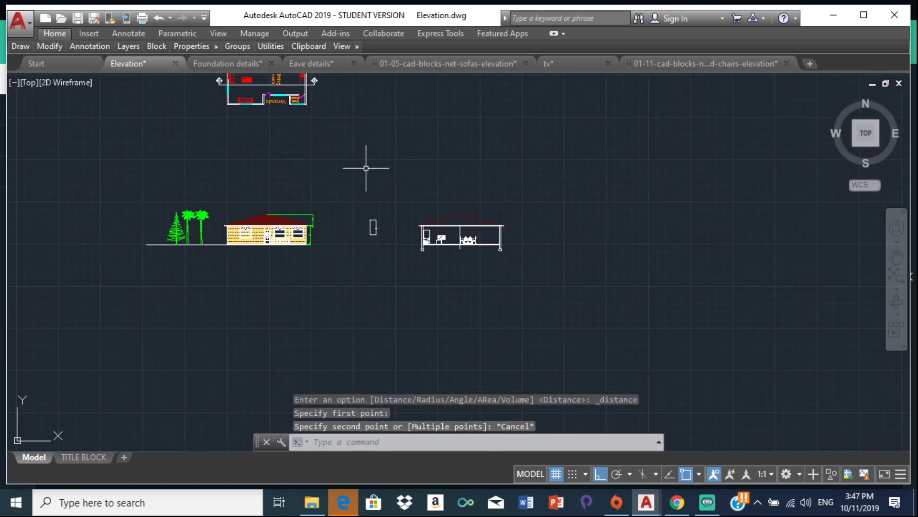
pyautogui.scroll(6, 365, 168)
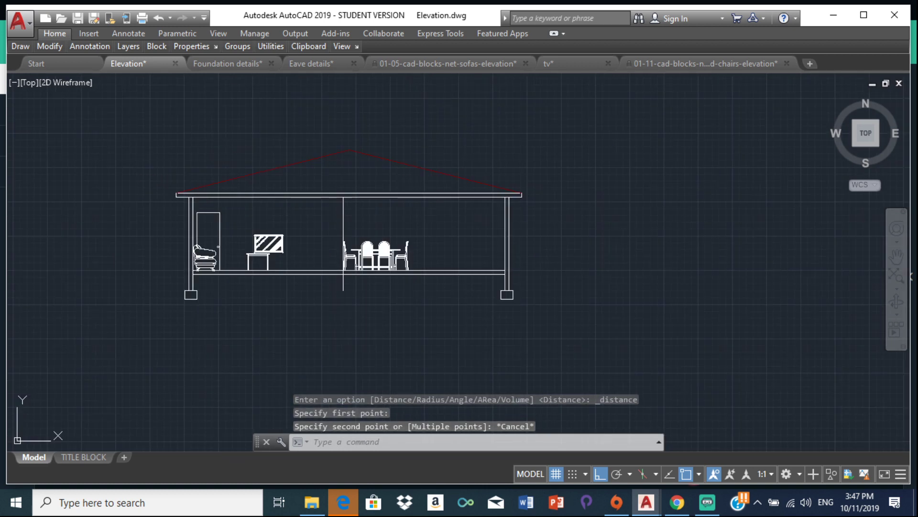
pyautogui.press('Return')
pyautogui.press('Return')
pyautogui.scroll(6, 349, 279)
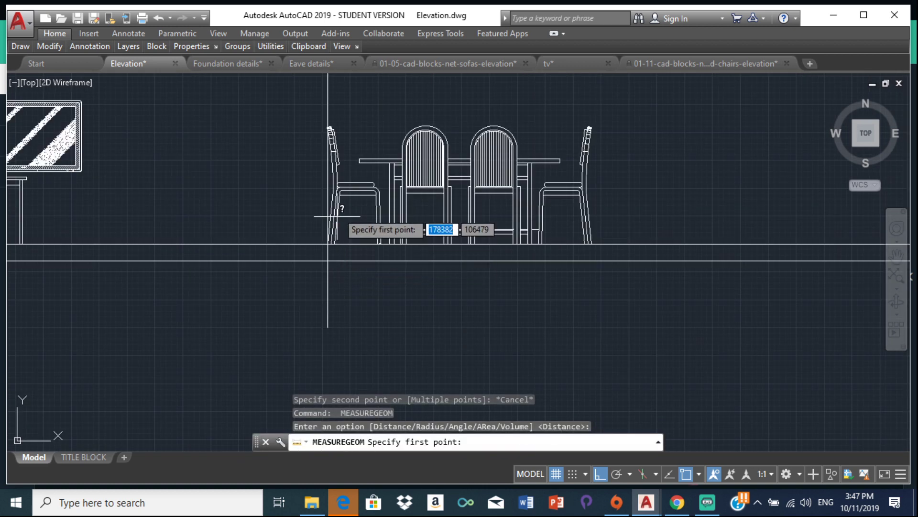
pyautogui.scroll(4, 328, 306)
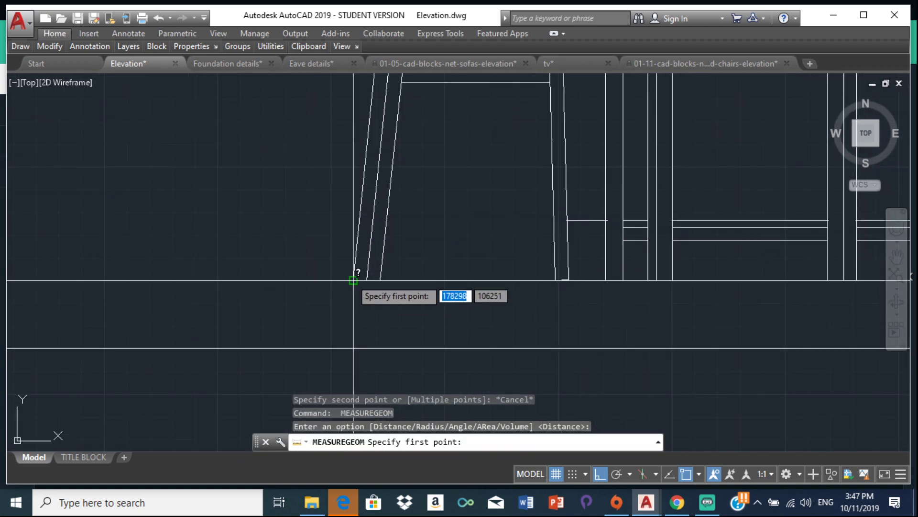
pyautogui.click(353, 279)
pyautogui.scroll(-4, 91, 250)
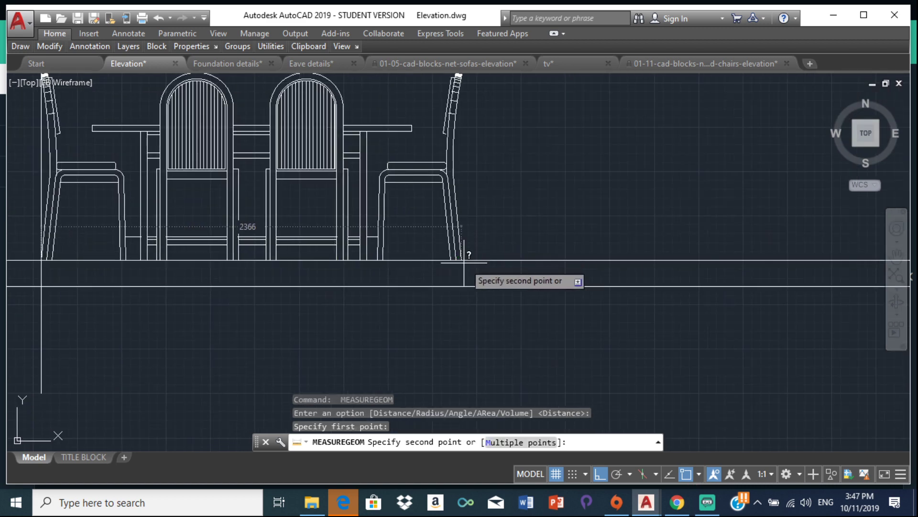
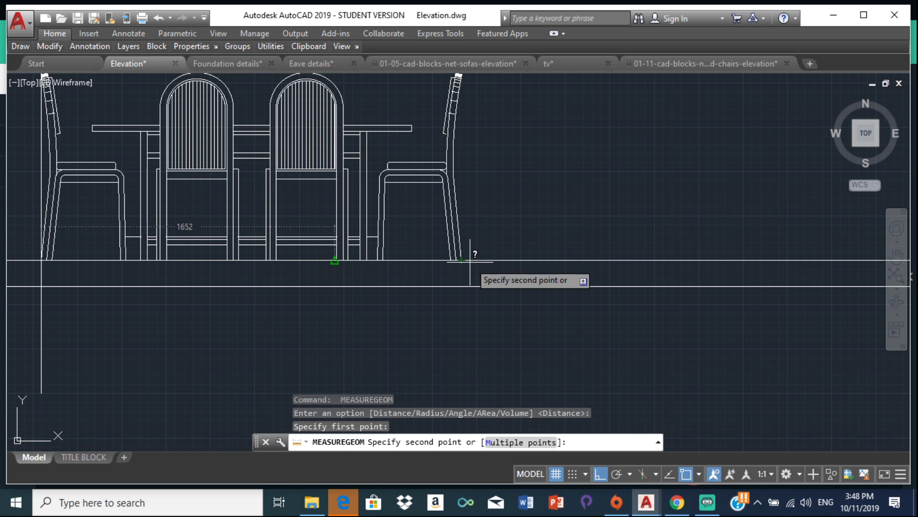
# Step: Cancel the distance measurement, zoom to the full elevation, and expand the Utilities panel
pyautogui.press('Escape')
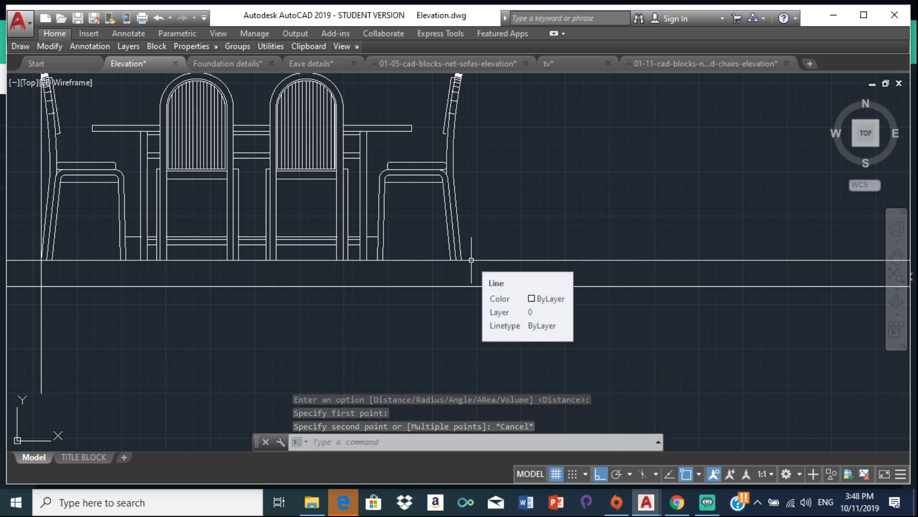
pyautogui.scroll(-5, 472, 260)
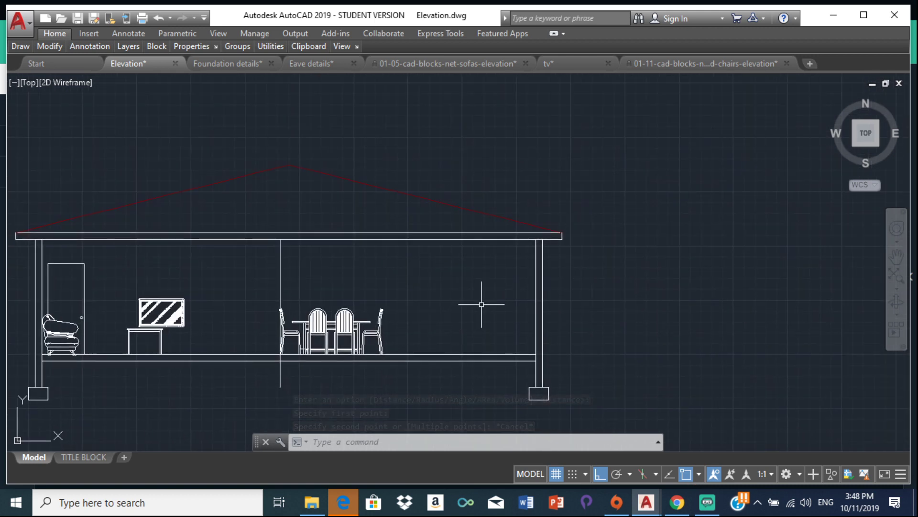
pyautogui.scroll(2, 483, 306)
pyautogui.scroll(-4, 472, 309)
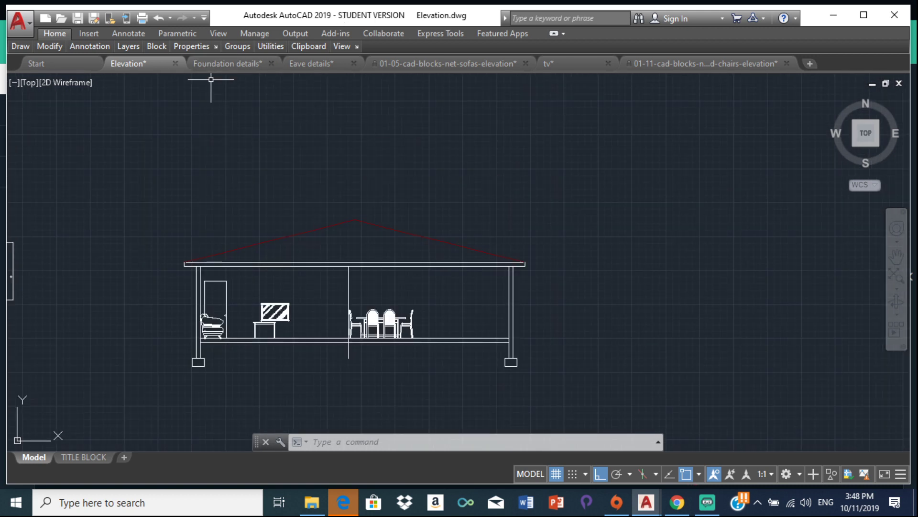
pyautogui.click(274, 47)
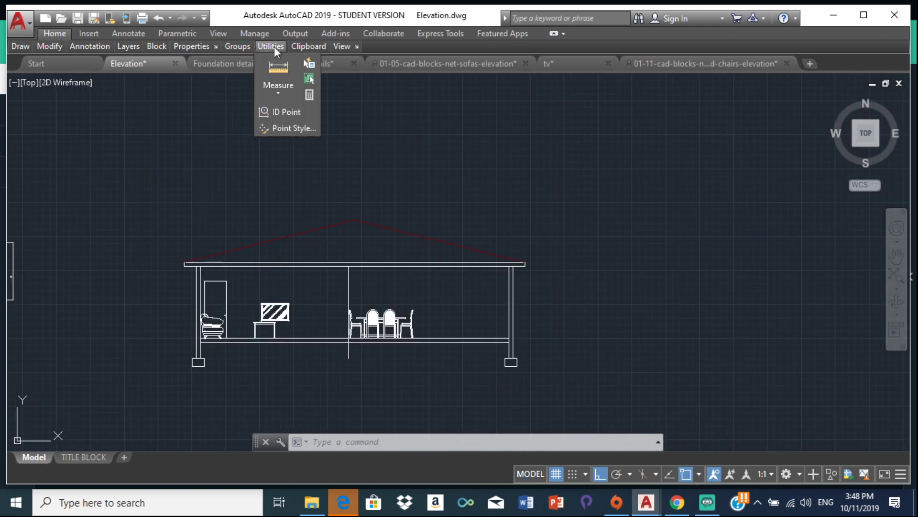
# Step: Compute 2311/2366 in QuickCalc, giving 0.976754015
pyautogui.click(310, 95)
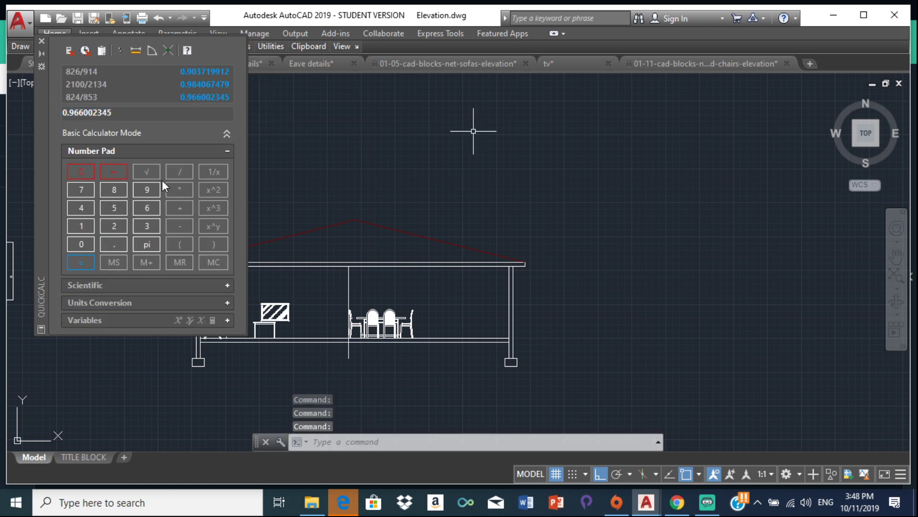
pyautogui.click(80, 171)
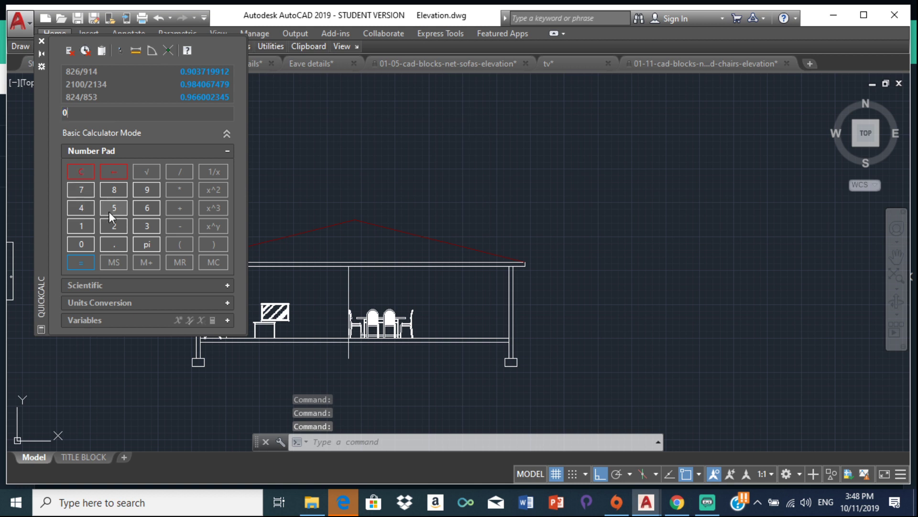
pyautogui.click(115, 227)
pyautogui.click(151, 227)
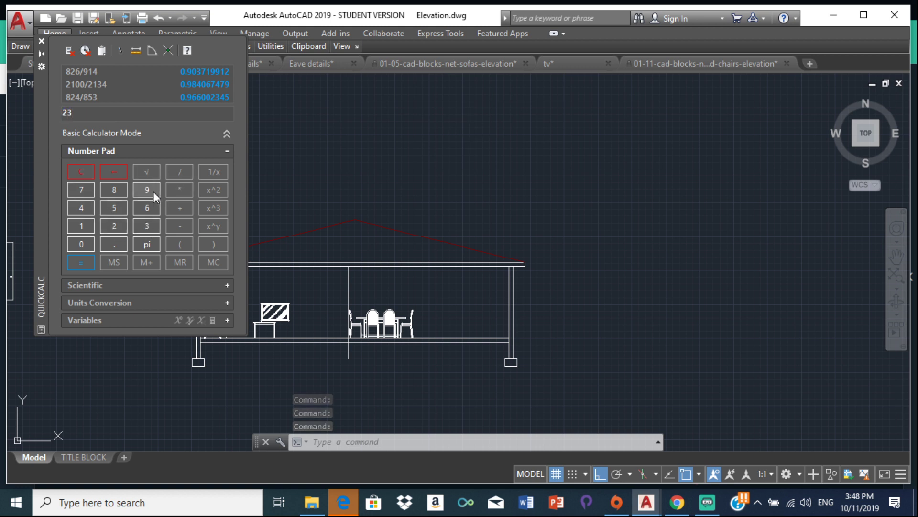
pyautogui.click(85, 230)
pyautogui.click(85, 230)
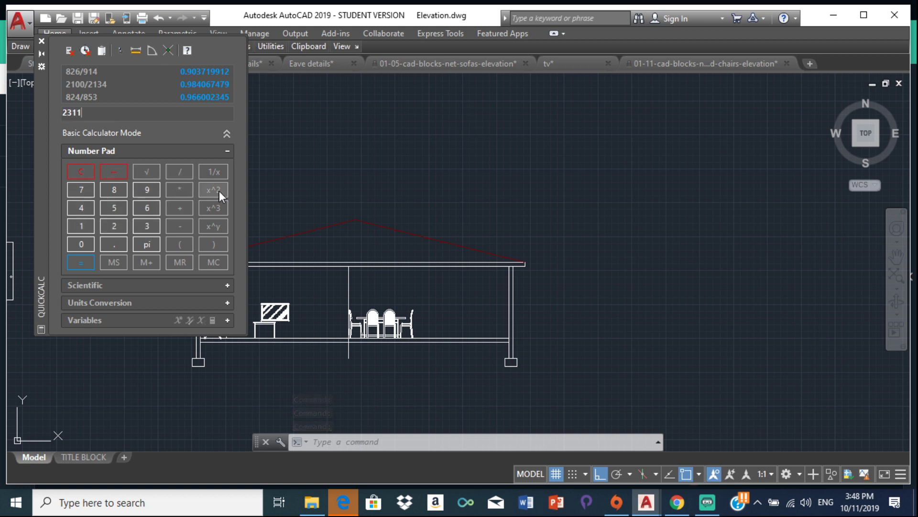
pyautogui.click(180, 171)
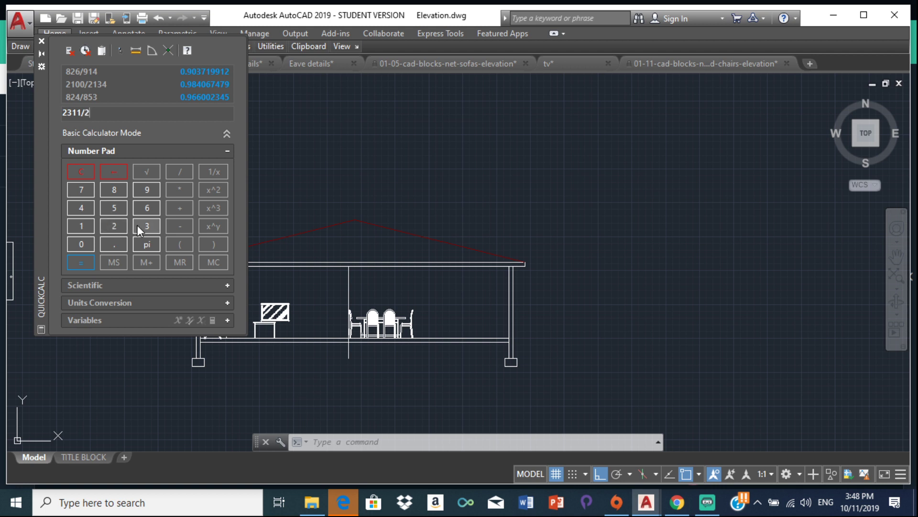
pyautogui.click(146, 208)
pyautogui.click(146, 208)
pyautogui.click(80, 262)
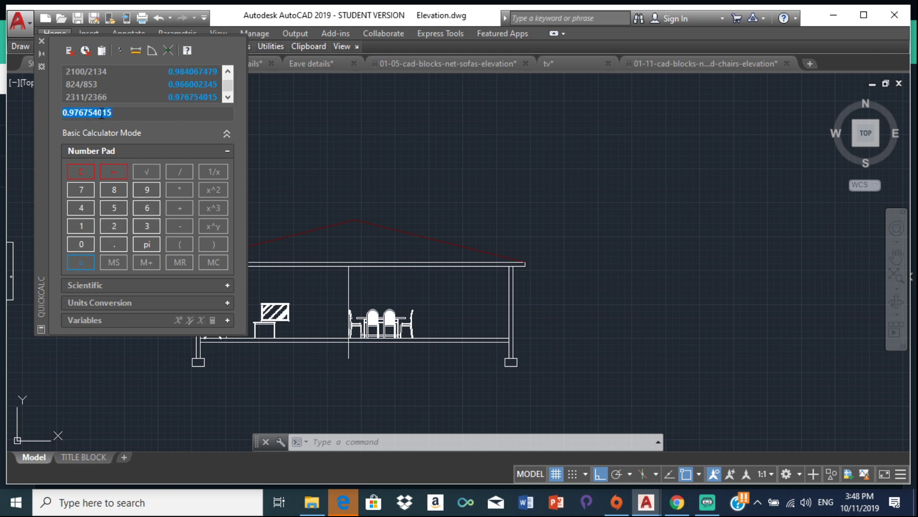
# Step: Copy the 0.976754015 result and close QuickCalc
pyautogui.rightClick(82, 116)
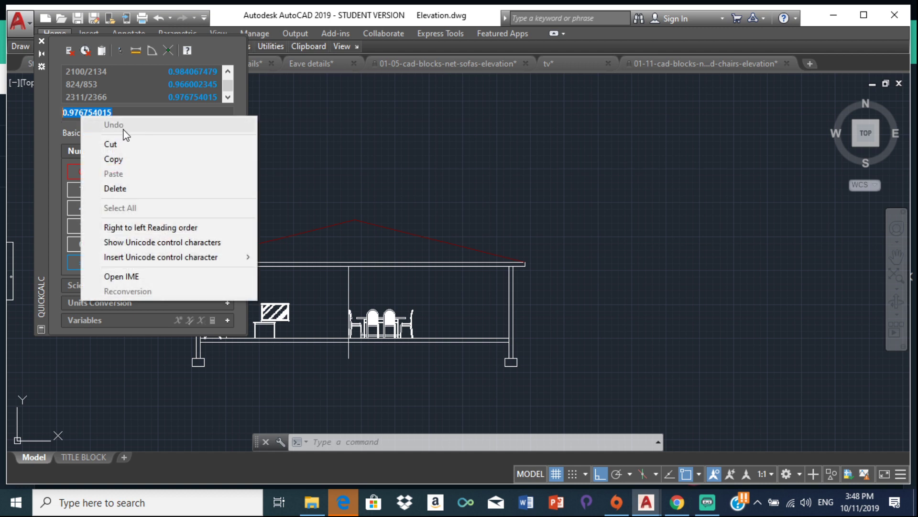
pyautogui.click(115, 160)
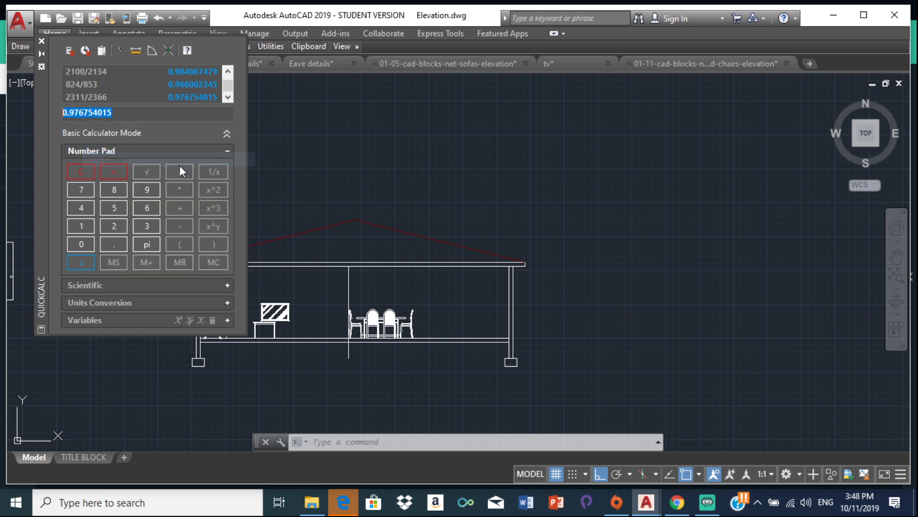
pyautogui.click(41, 41)
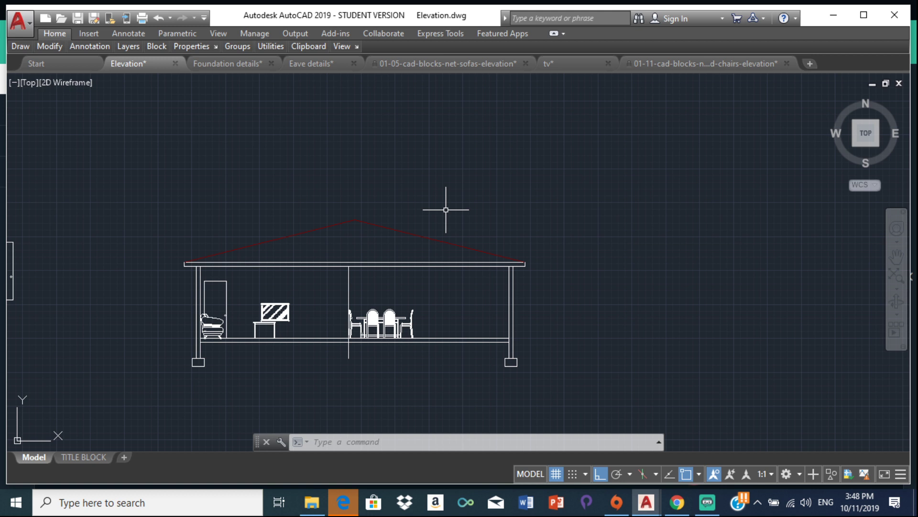
# Step: Insert block A$C4B44320F with X scale 0.976754015 below the house section
pyautogui.write('in')
pyautogui.click(517, 252)
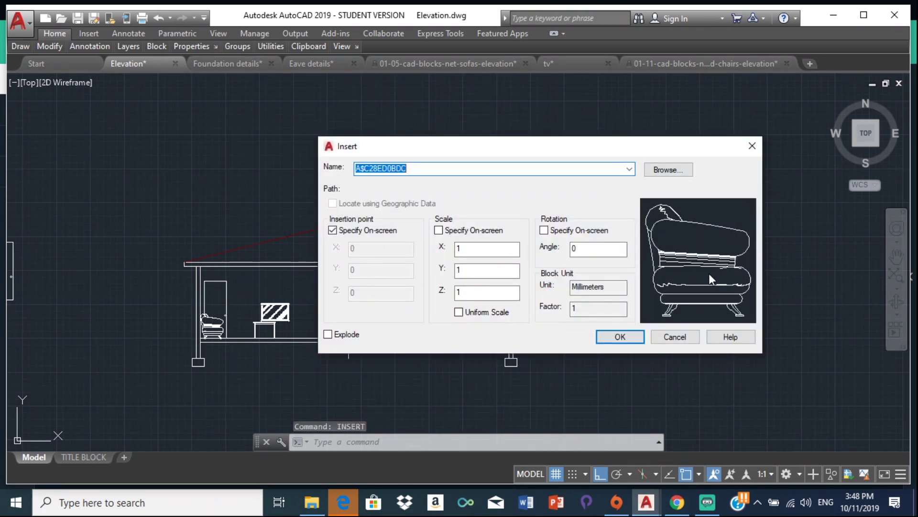
pyautogui.click(629, 168)
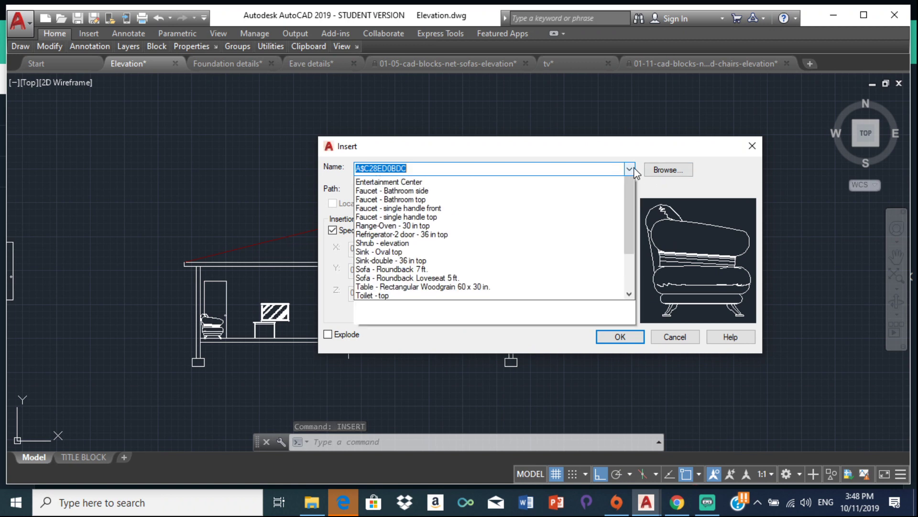
pyautogui.click(436, 191)
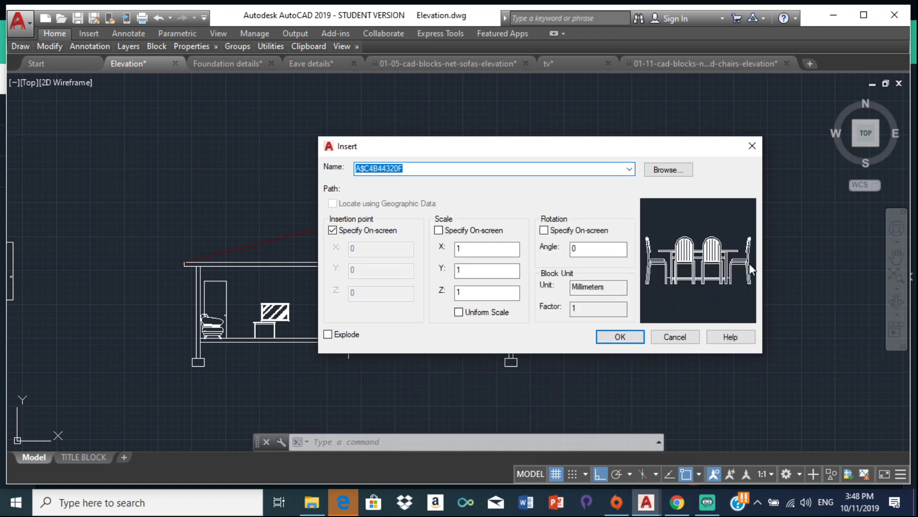
pyautogui.click(474, 250)
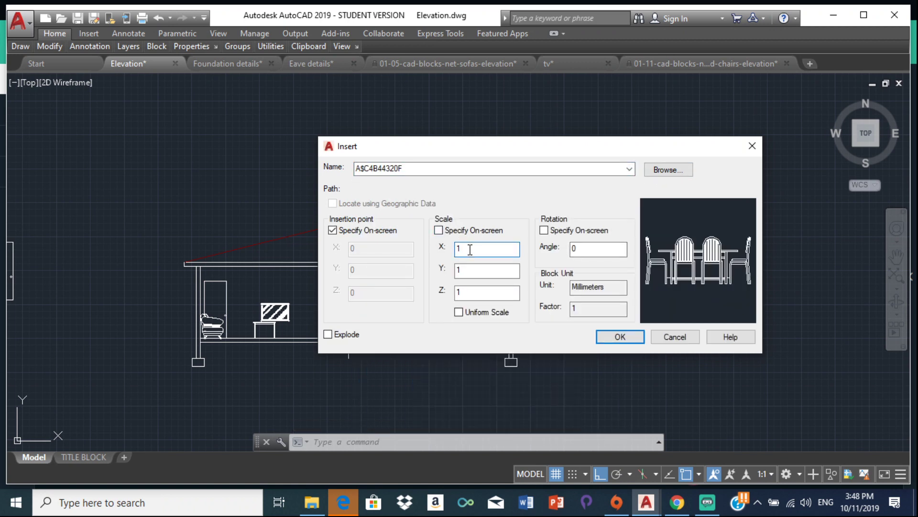
pyautogui.rightClick(470, 249)
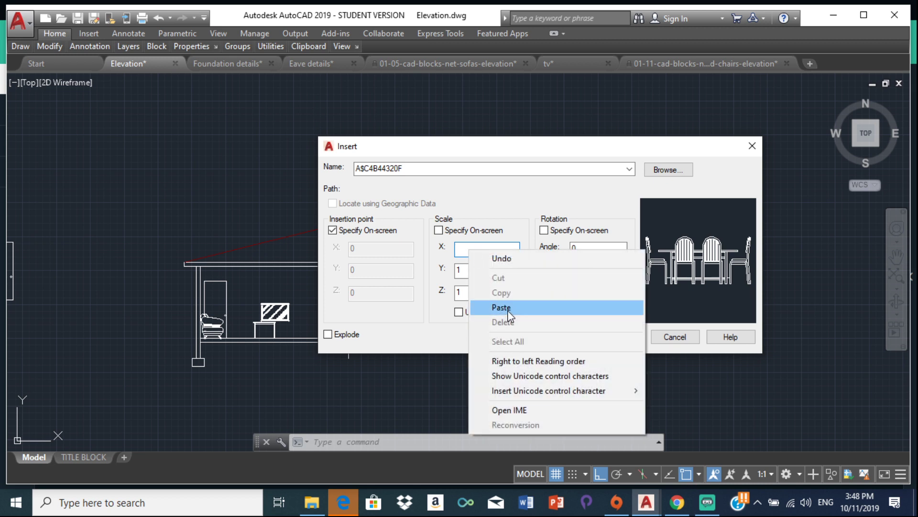
pyautogui.click(500, 304)
pyautogui.click(621, 337)
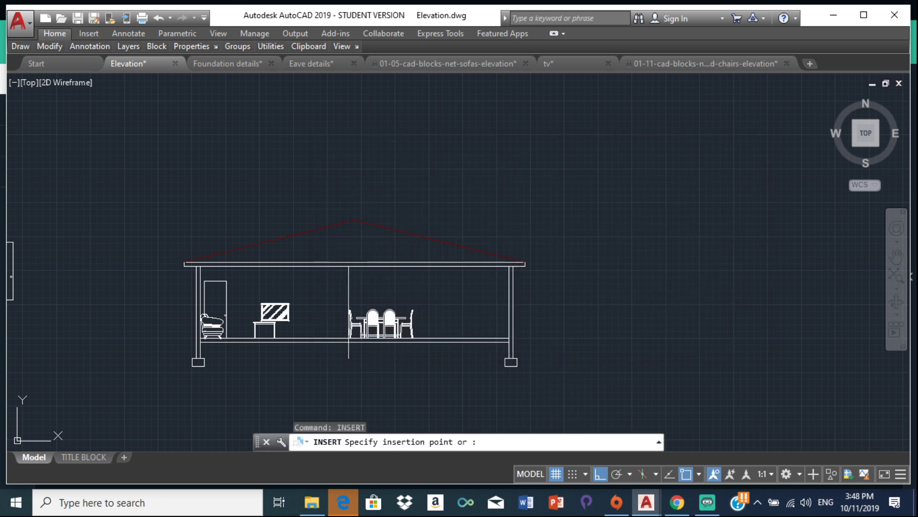
pyautogui.moveTo(451, 280); pyautogui.dragTo(531, 88, button='middle')
pyautogui.moveTo(453, 176); pyautogui.dragTo(444, 203, button='middle')
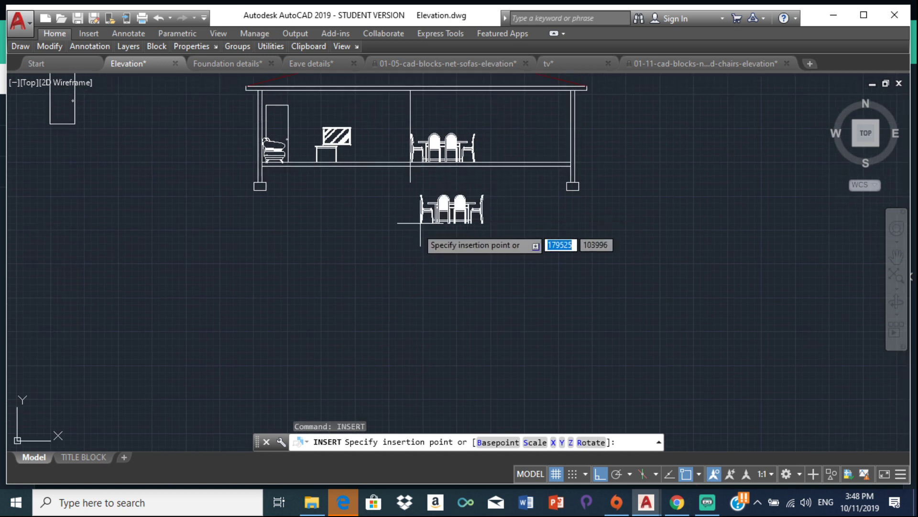
pyautogui.click(413, 235)
# Step: Erase the original dining chairs block from the elevation and select the new one
pyautogui.click(462, 139)
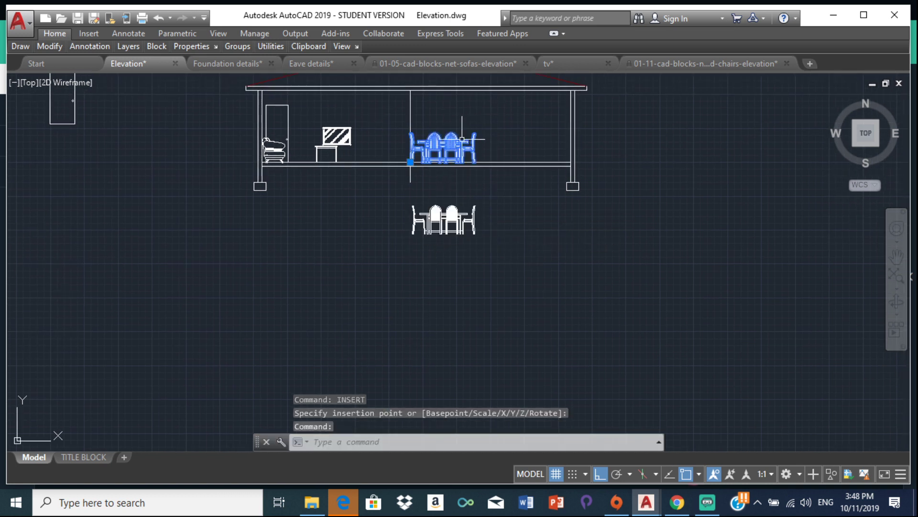
pyautogui.press('Delete')
pyautogui.click(439, 223)
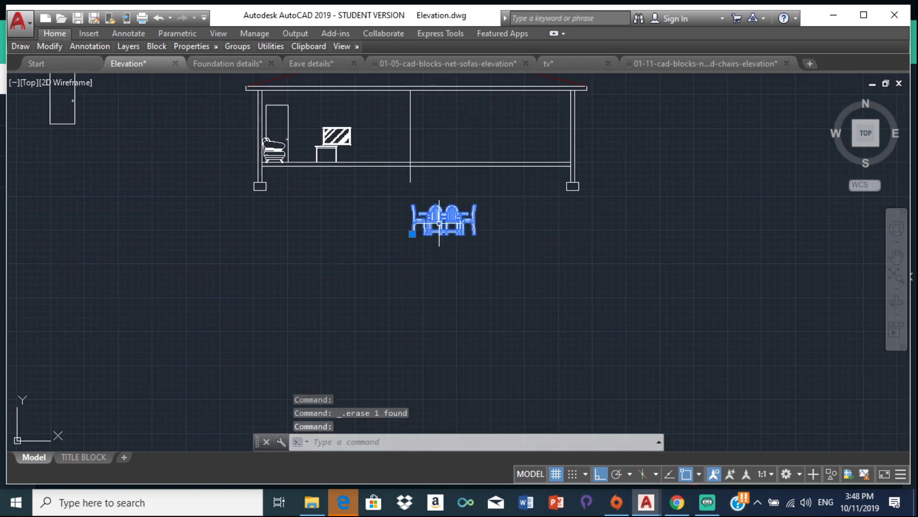
# Step: Copy the scaled chairs block from a chair leg onto the dining floor line
pyautogui.write('co')
pyautogui.press('Return')
pyautogui.scroll(3, 426, 241)
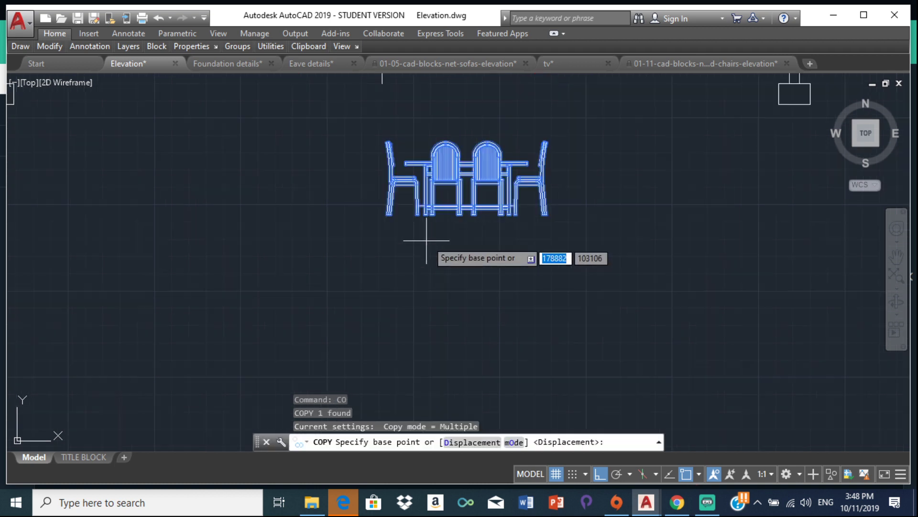
pyautogui.scroll(5, 359, 194)
pyautogui.click(392, 170)
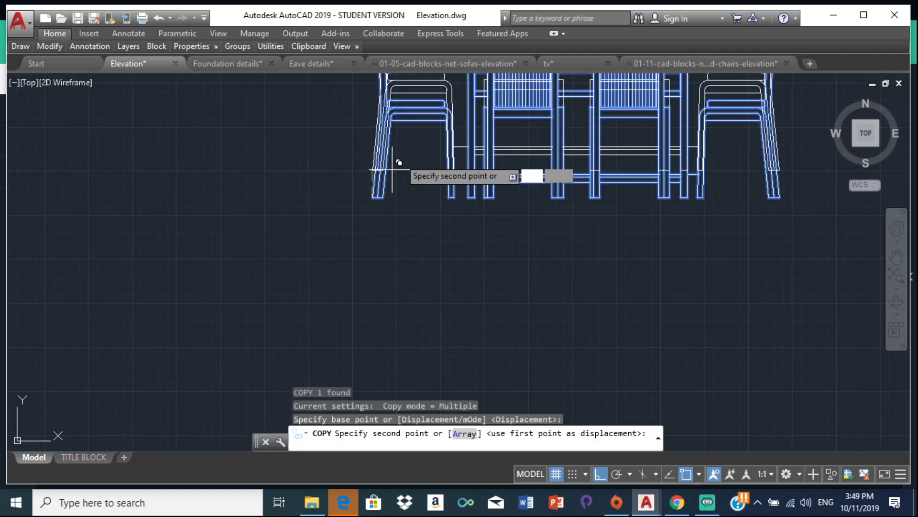
pyautogui.scroll(-6, 371, 315)
pyautogui.scroll(7, 378, 168)
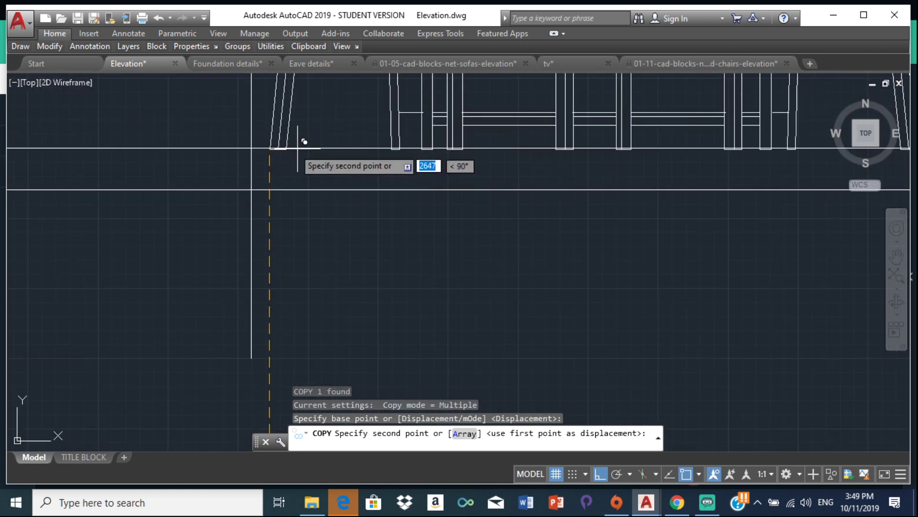
pyautogui.click(261, 141)
pyautogui.scroll(-3, 403, 163)
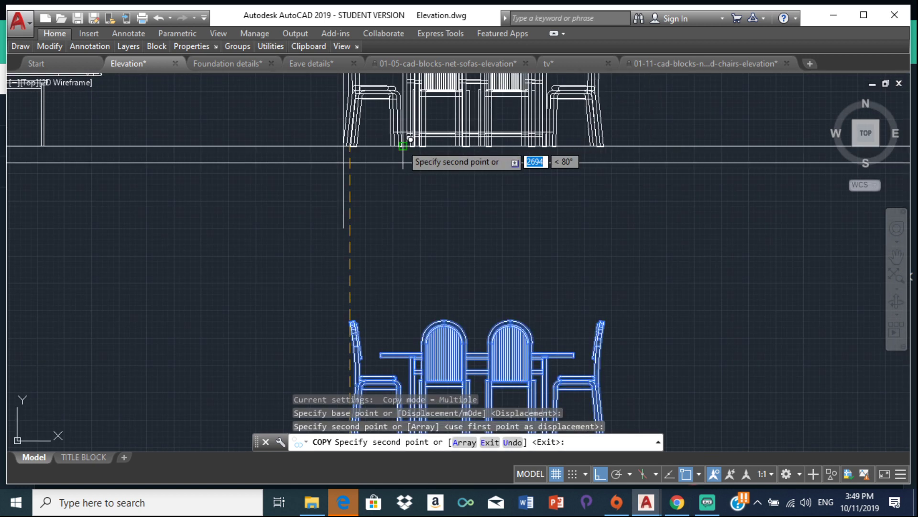
pyautogui.press('Escape')
# Step: Erase the vertical line through the house centre, then view the floor plan's kitchen
pyautogui.scroll(-6, 410, 195)
pyautogui.moveTo(410, 194); pyautogui.dragTo(290, 344, button='middle')
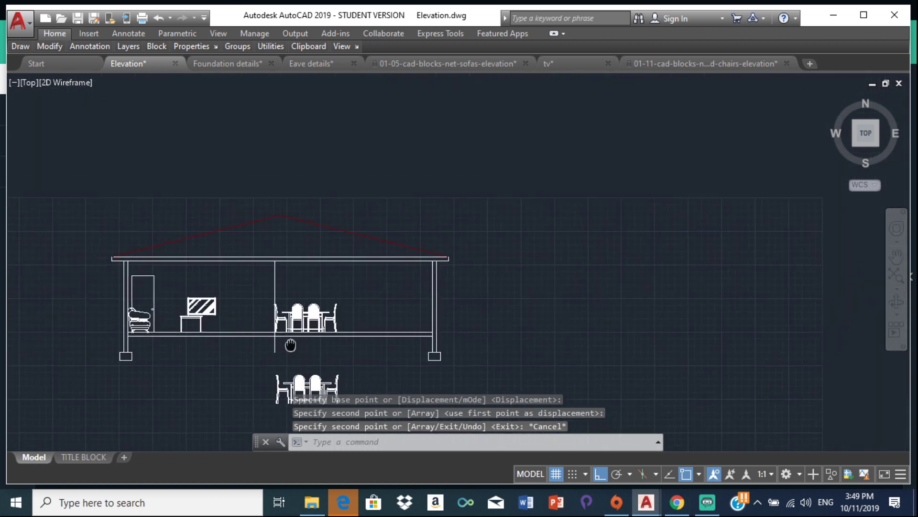
pyautogui.scroll(4, 292, 269)
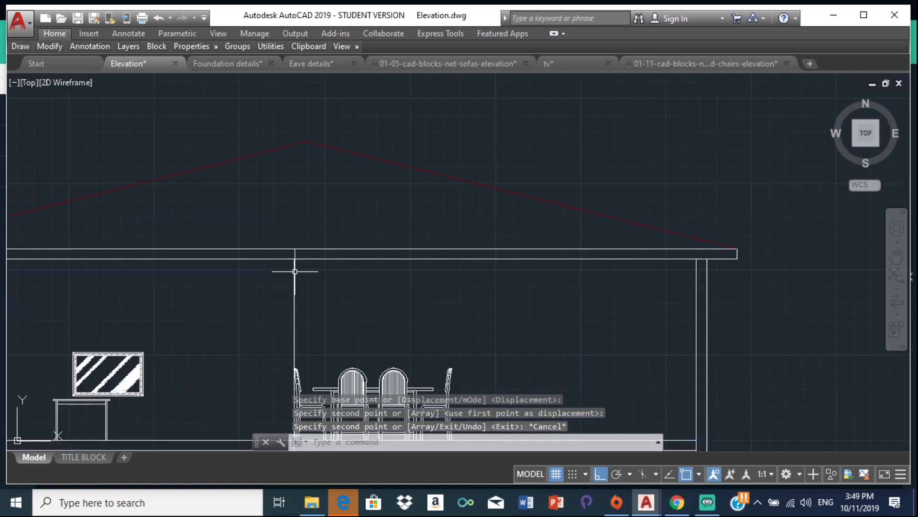
pyautogui.click(294, 271)
pyautogui.press('Delete')
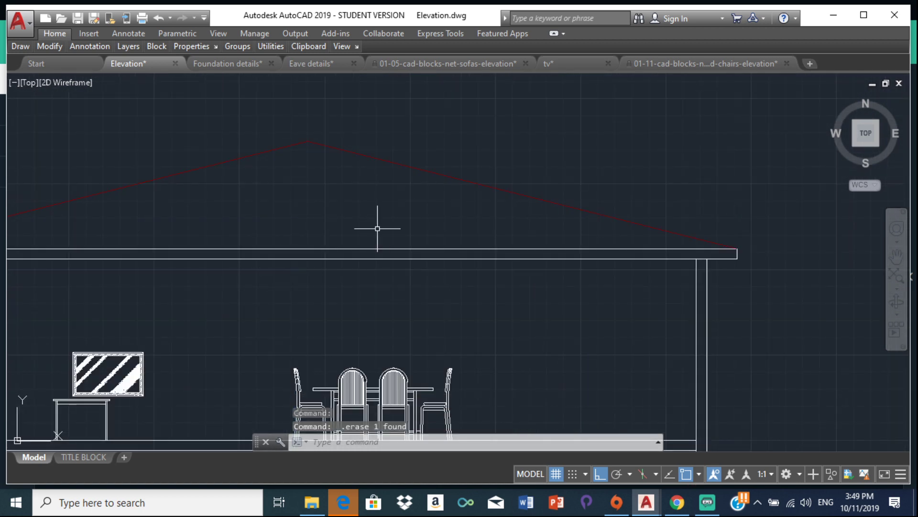
pyautogui.scroll(-4, 377, 229)
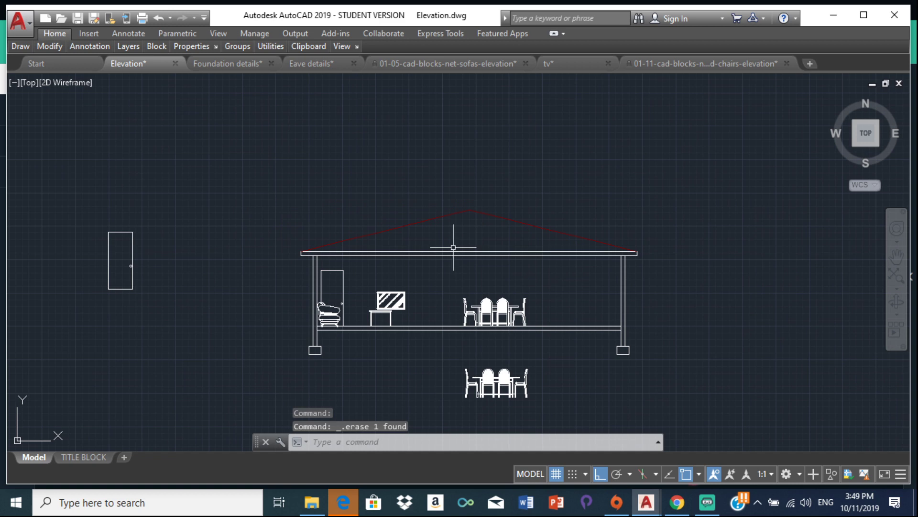
pyautogui.scroll(-4, 279, 144)
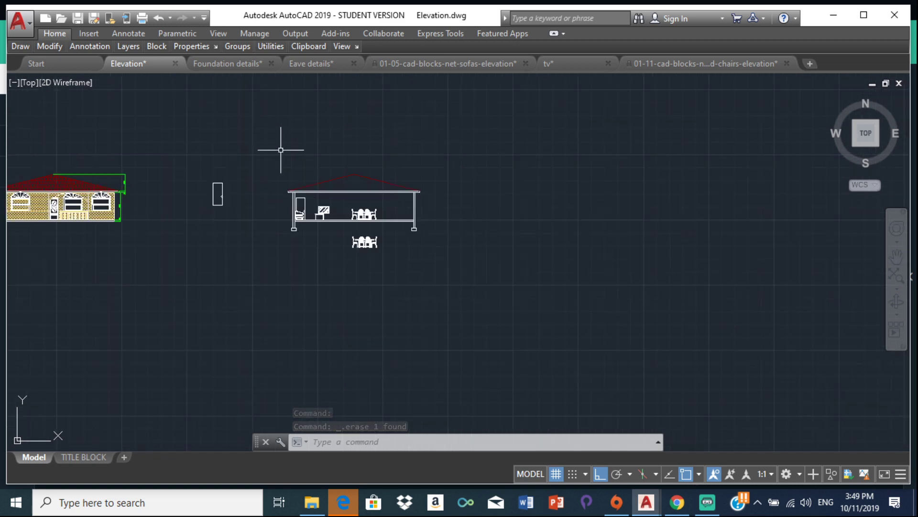
pyautogui.moveTo(279, 143); pyautogui.dragTo(387, 472, button='middle')
pyautogui.scroll(-2, 256, 279)
pyautogui.moveTo(256, 280); pyautogui.dragTo(354, 282, button='middle')
pyautogui.scroll(7, 309, 292)
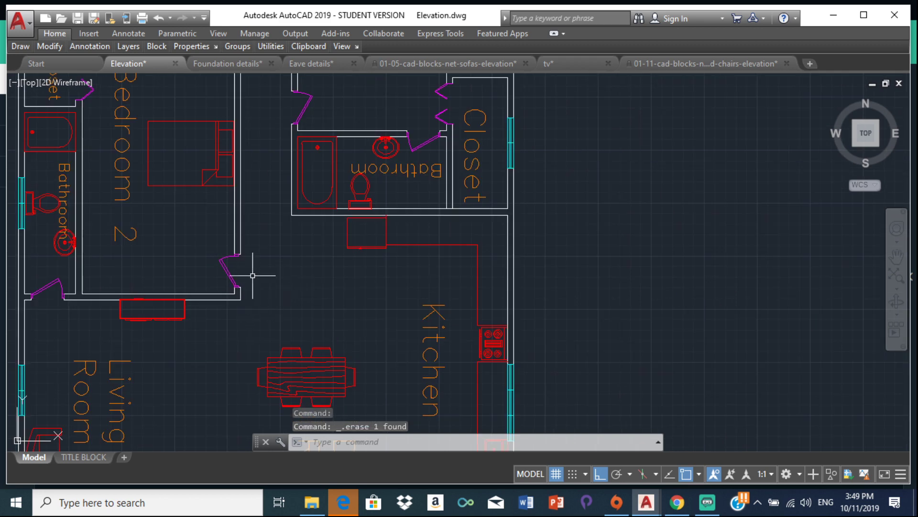
# Step: Measure the wall span below Bedroom 2 between its corners: 5093 units at 180°
pyautogui.click(265, 46)
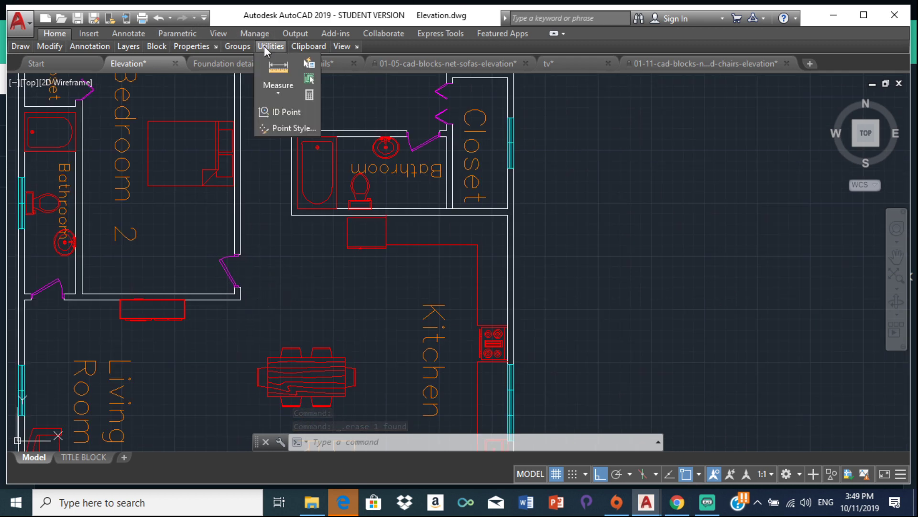
pyautogui.click(283, 96)
pyautogui.click(290, 116)
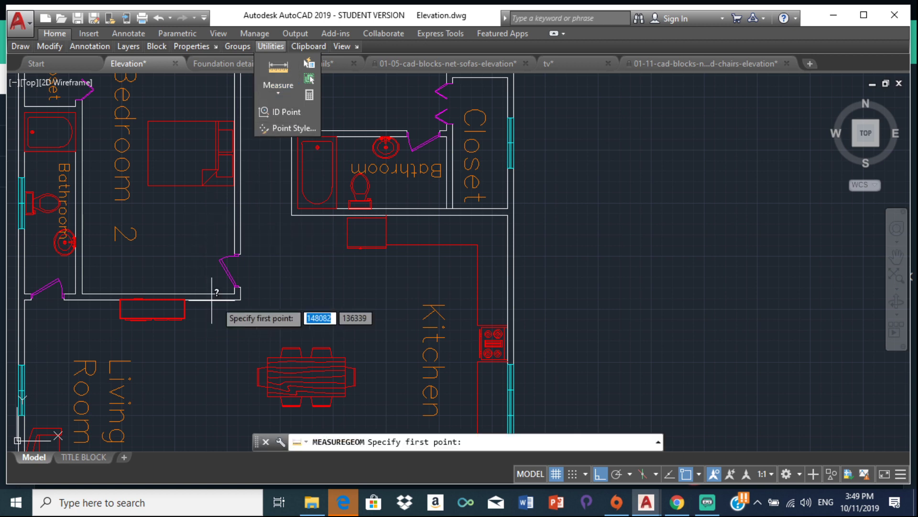
pyautogui.click(240, 299)
pyautogui.scroll(-4, 254, 300)
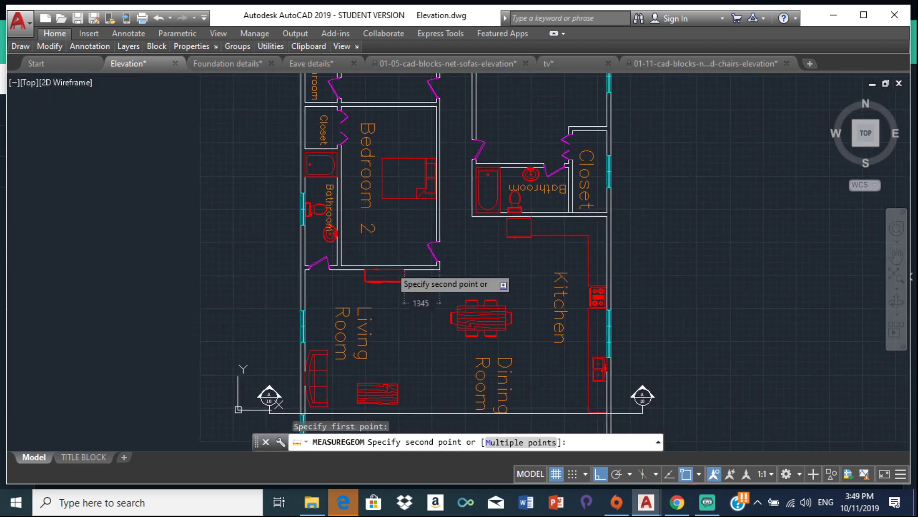
pyautogui.scroll(7, 306, 261)
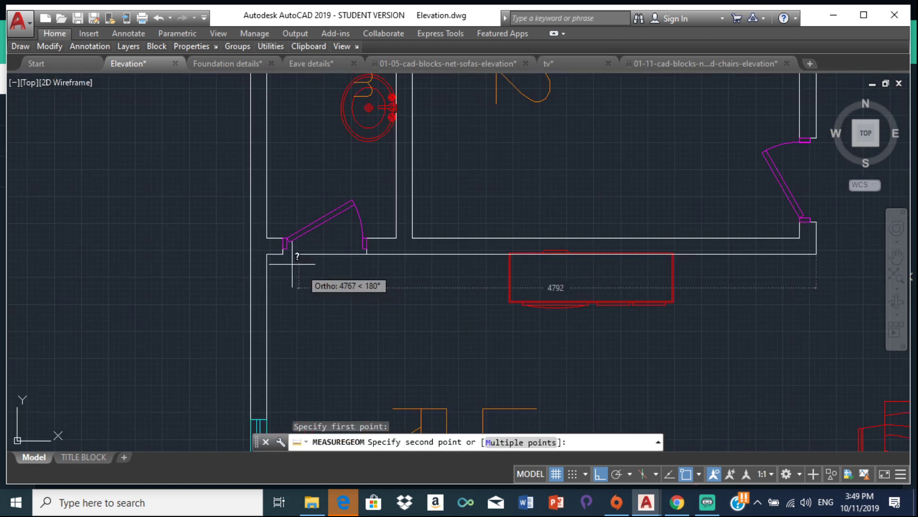
pyautogui.click(266, 253)
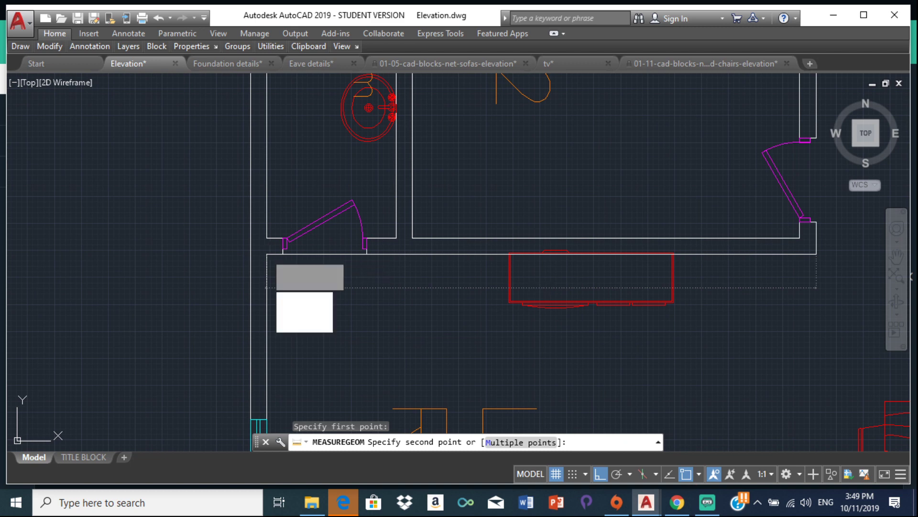
pyautogui.press('Escape')
pyautogui.scroll(-10, 484, 312)
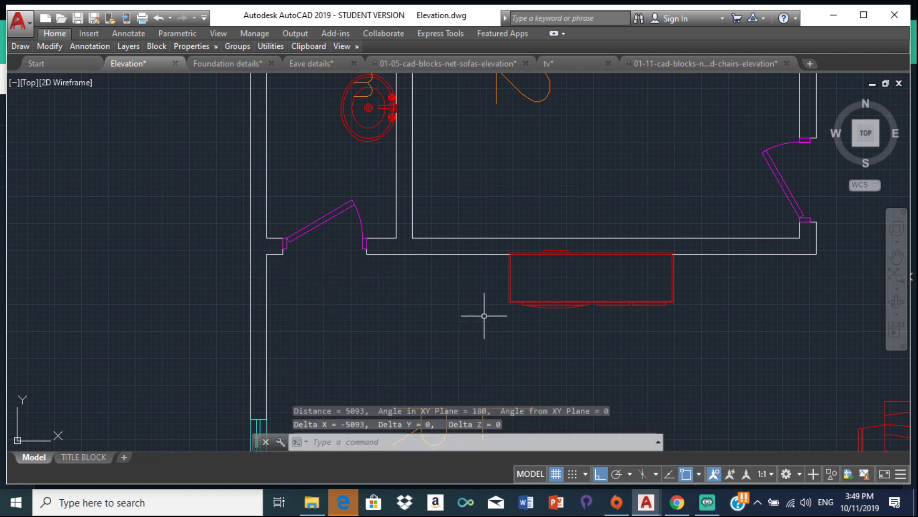
# Step: Offset the elevation's left wall line 5093 units to the right
pyautogui.moveTo(349, 214); pyautogui.dragTo(334, 165, button='middle')
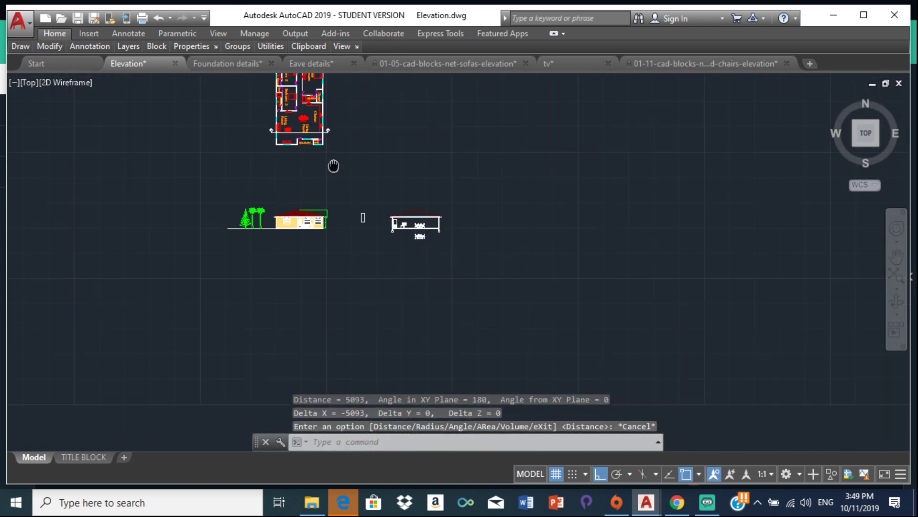
pyautogui.write('off')
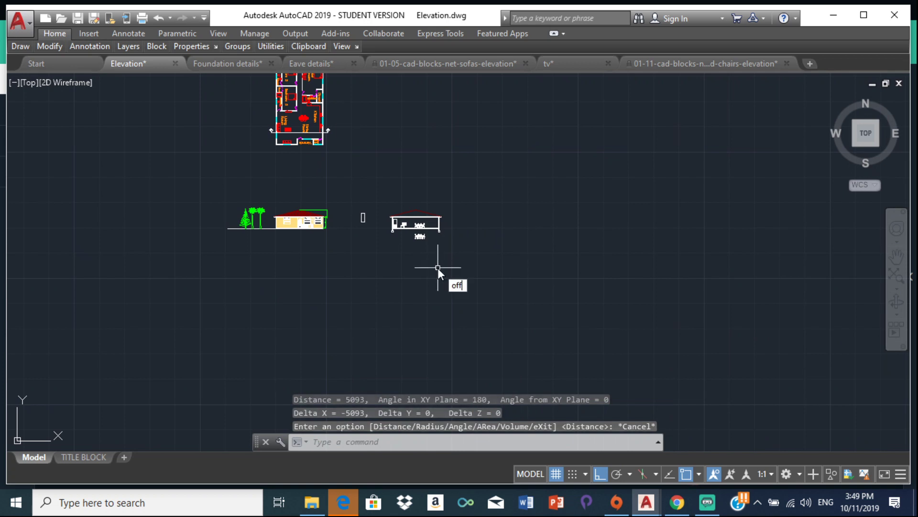
pyautogui.press('Return')
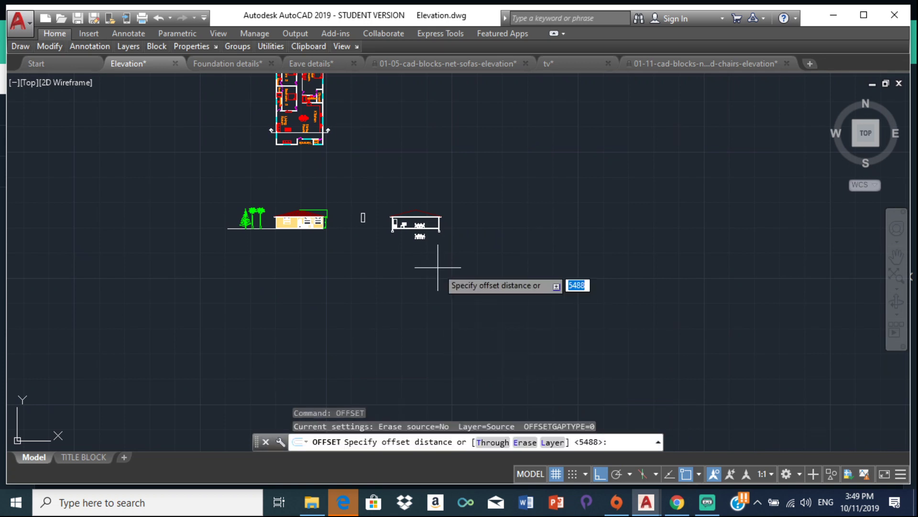
pyautogui.write('5093')
pyautogui.press('Return')
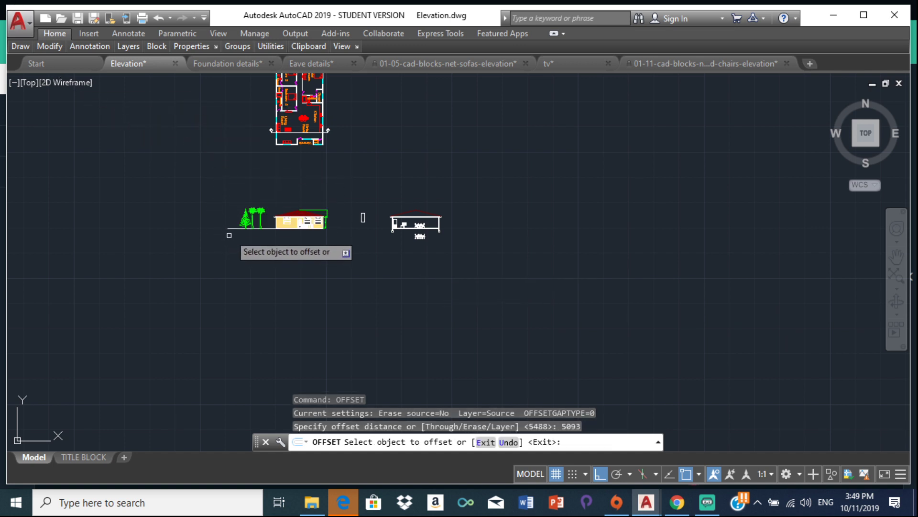
pyautogui.scroll(10, 278, 236)
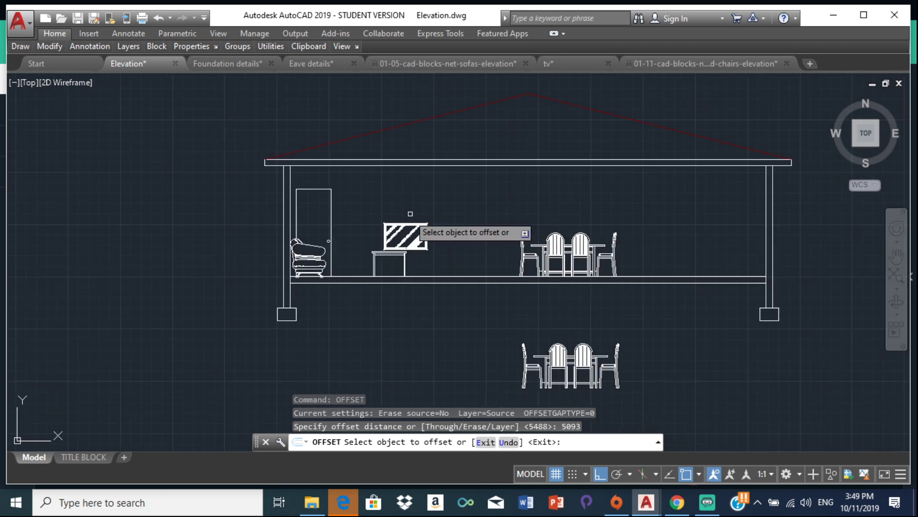
pyautogui.scroll(2, 308, 213)
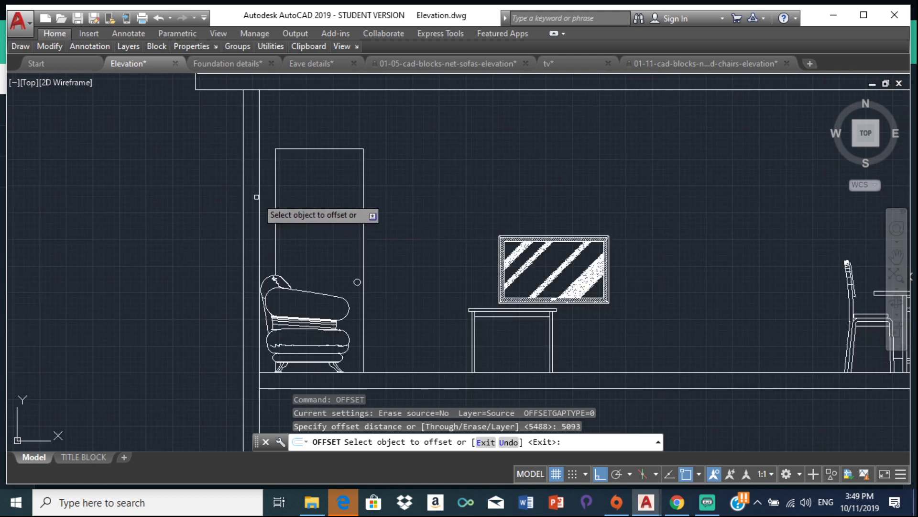
pyautogui.click(263, 206)
pyautogui.click(609, 192)
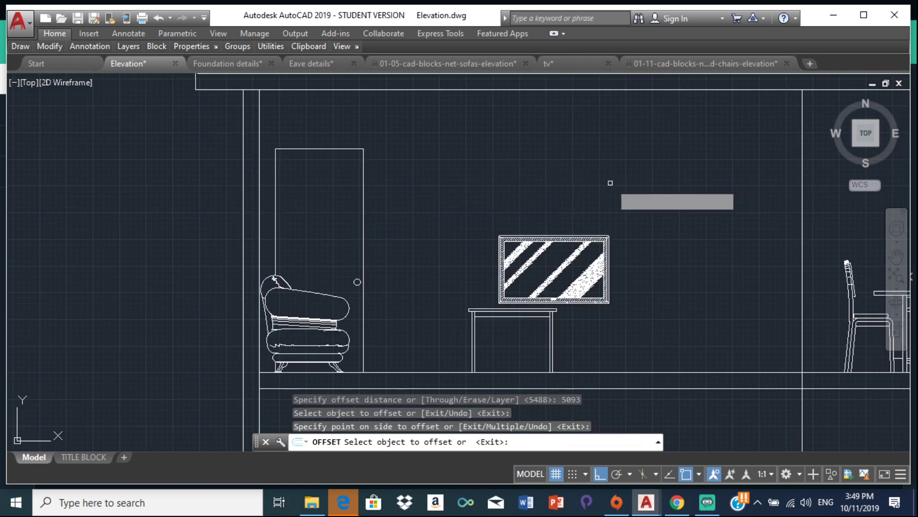
pyautogui.scroll(-2, 609, 191)
pyautogui.moveTo(511, 193); pyautogui.dragTo(354, 237, button='middle')
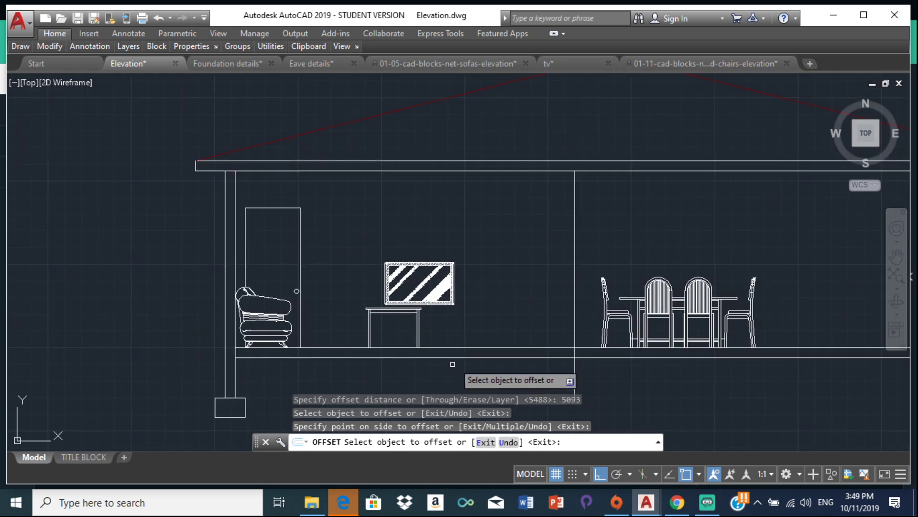
pyautogui.press('Escape')
# Step: Begin a distance measurement from a wall corner near the bathroom, then cancel it
pyautogui.scroll(-5, 490, 263)
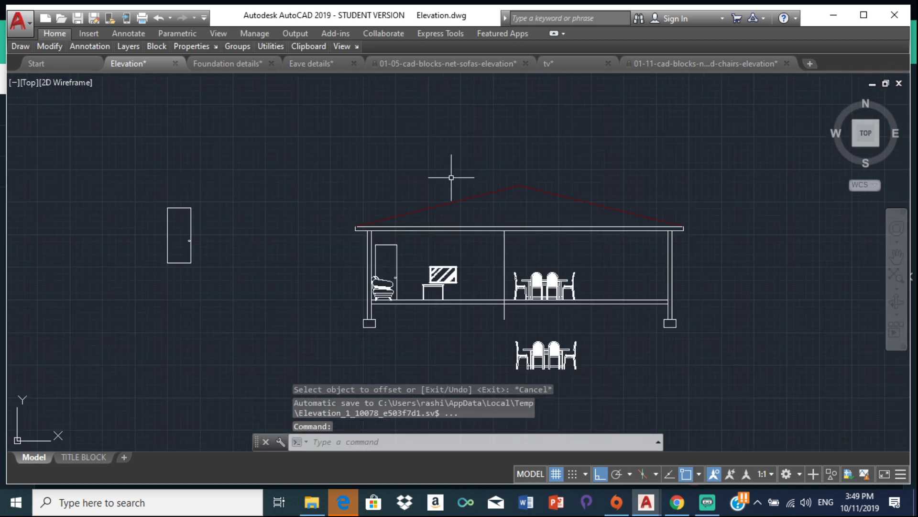
pyautogui.scroll(-5, 428, 185)
pyautogui.scroll(4, 410, 180)
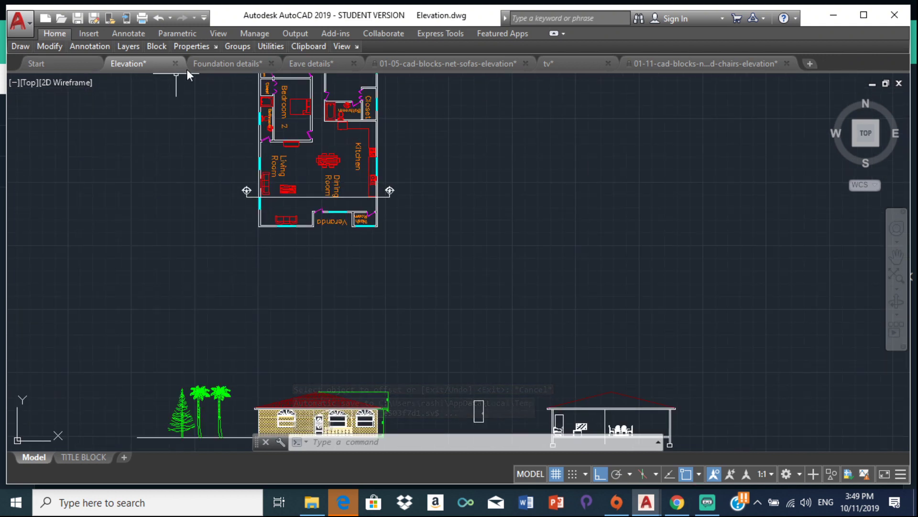
pyautogui.moveTo(268, 44)
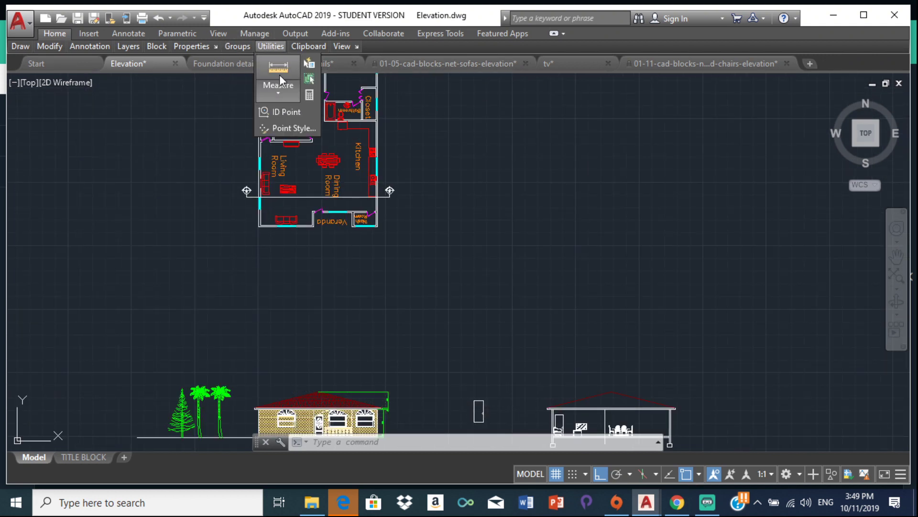
pyautogui.click(278, 89)
pyautogui.click(289, 117)
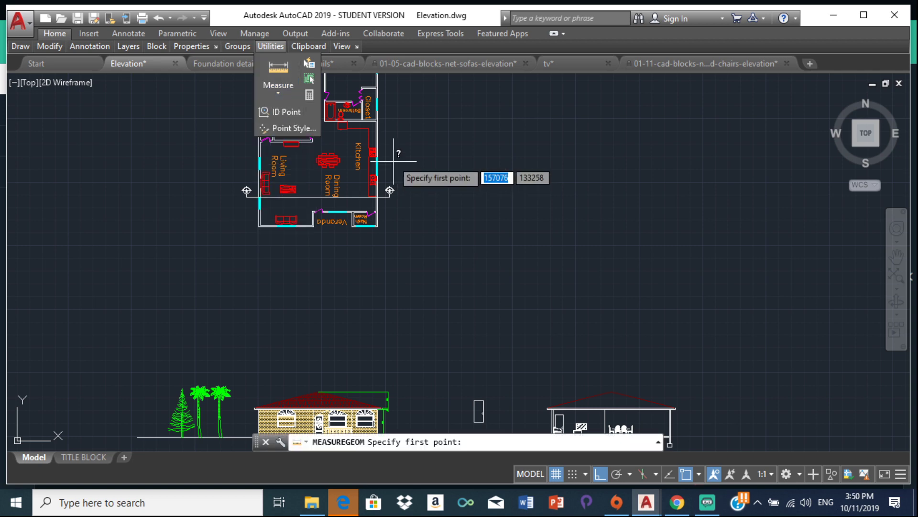
pyautogui.scroll(5, 388, 158)
pyautogui.scroll(5, 364, 317)
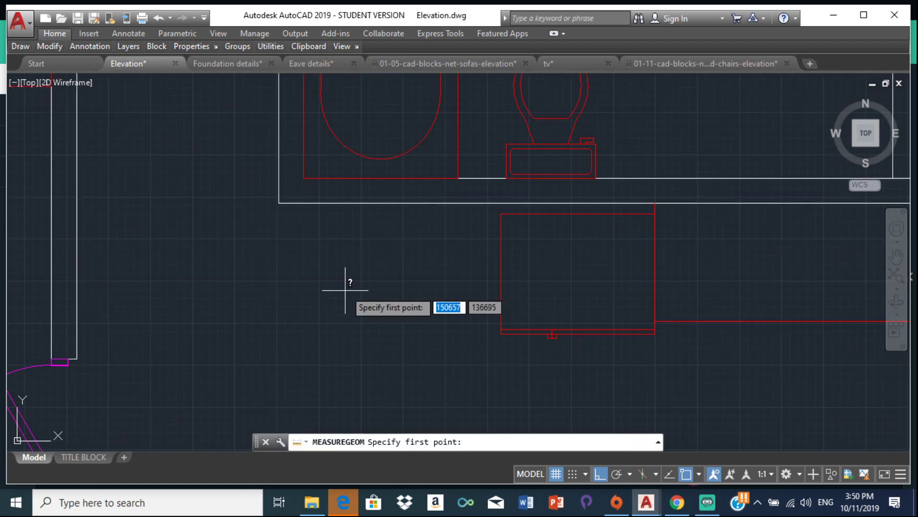
pyautogui.click(278, 203)
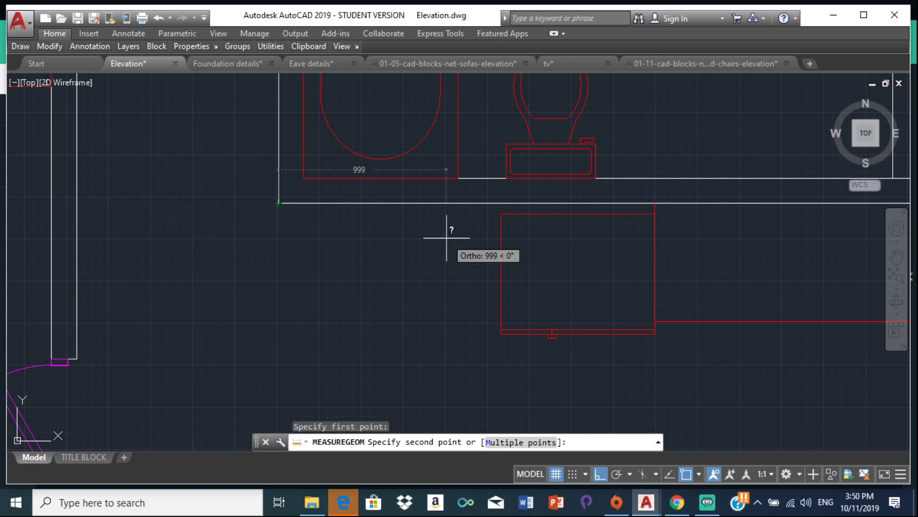
pyautogui.press('Escape')
# Step: Bring the floor plan and elevations into view, restarting and cancelling the measure command
pyautogui.scroll(-5, 448, 229)
pyautogui.moveTo(457, 419); pyautogui.dragTo(164, 244, button='middle')
pyautogui.scroll(-3, 345, 234)
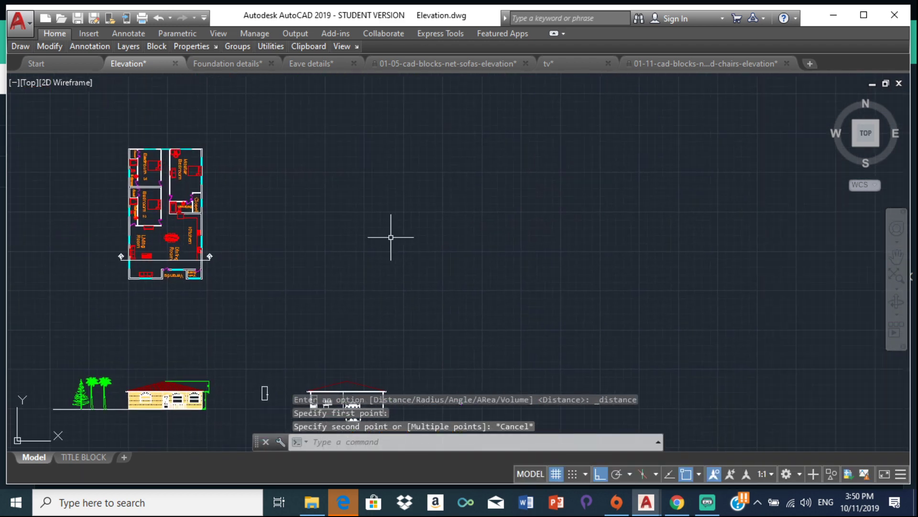
pyautogui.press('Return')
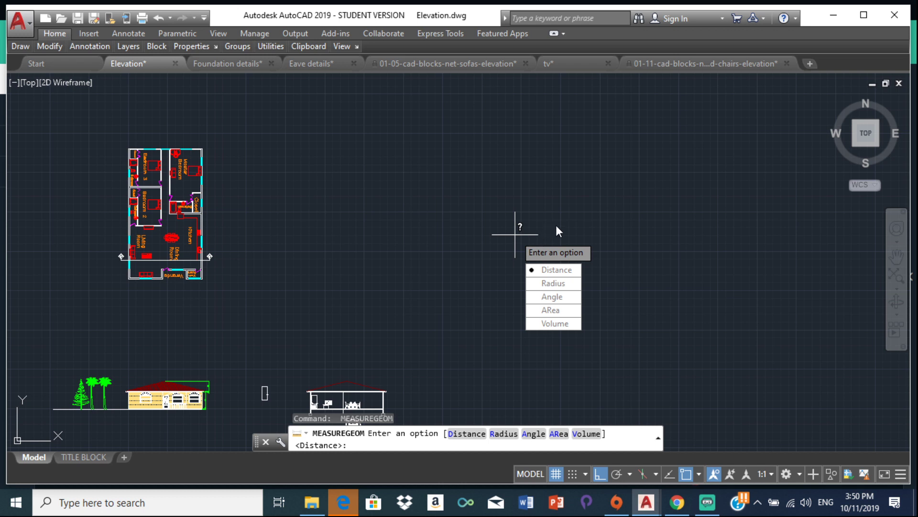
pyautogui.press('Escape')
pyautogui.scroll(-3, 488, 209)
pyautogui.scroll(6, 352, 268)
pyautogui.scroll(-2, 352, 269)
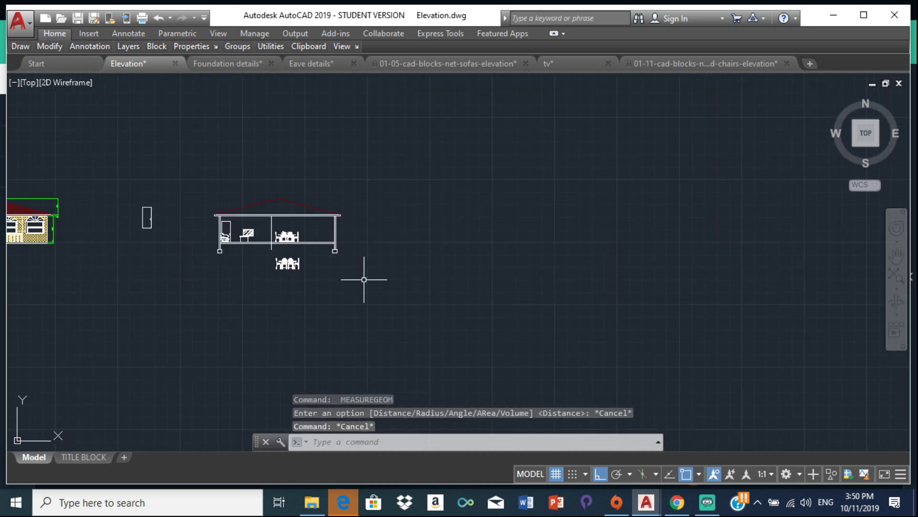
# Step: Offset the new 5093 line 1200 units to the right, across the dining chairs
pyautogui.write('OFf')
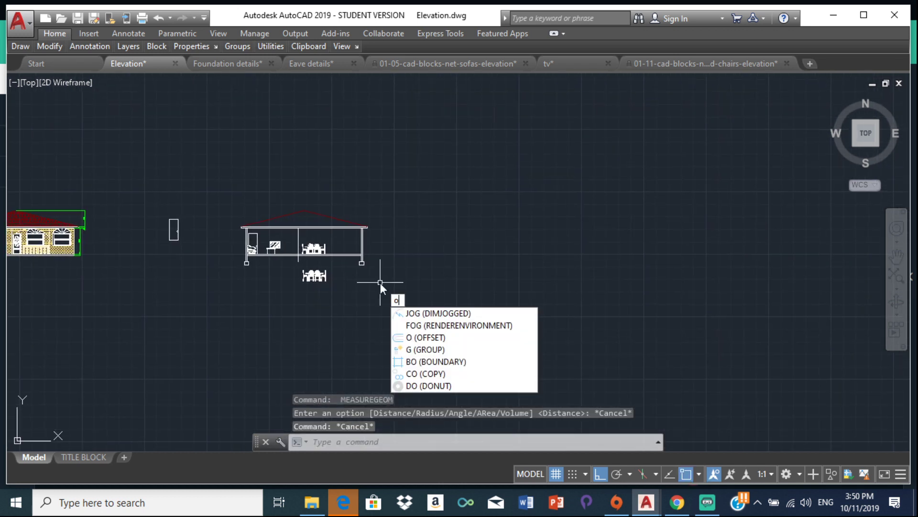
pyautogui.press('Return')
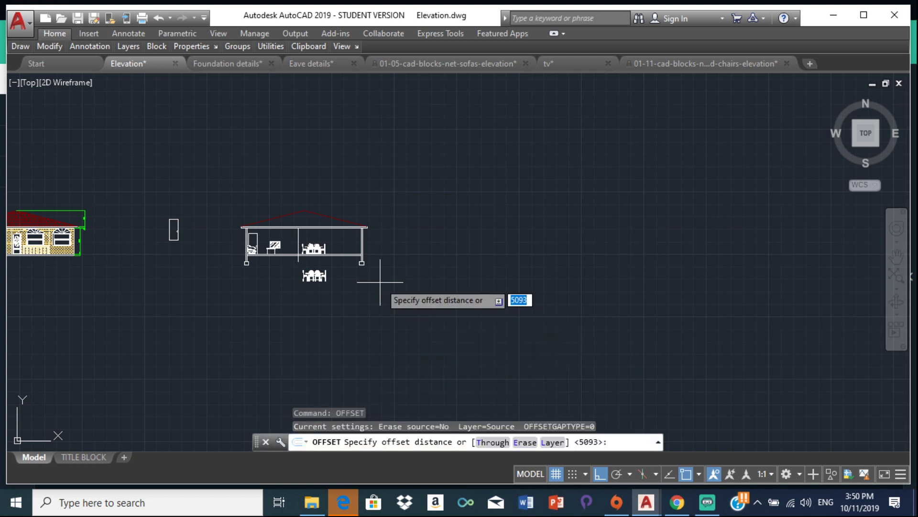
pyautogui.write('100')
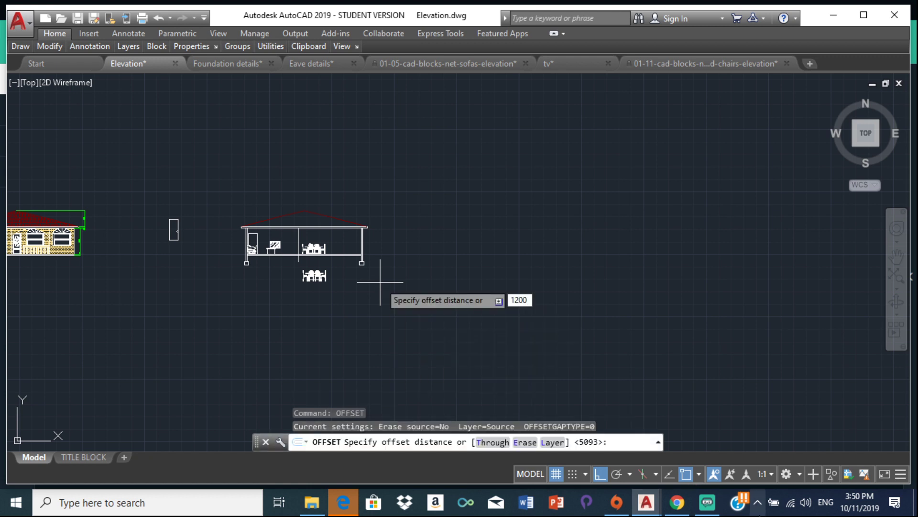
pyautogui.press('Return')
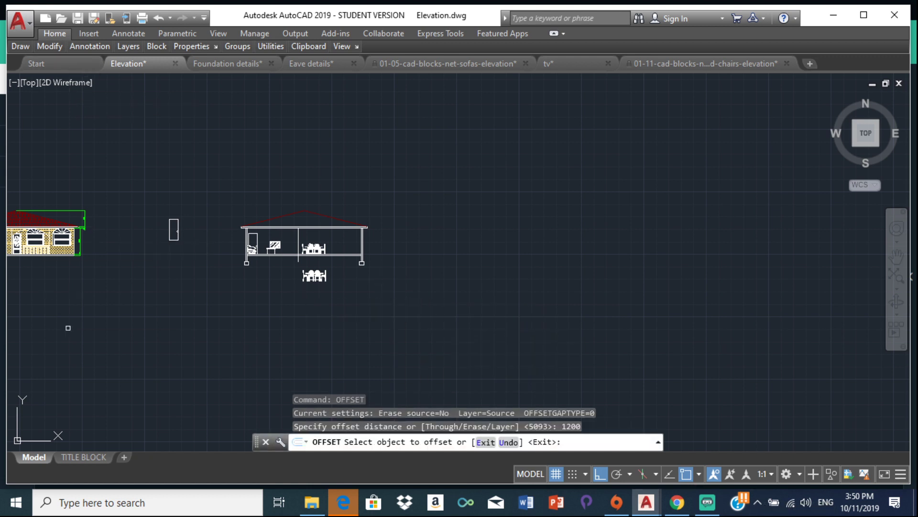
pyautogui.scroll(6, 306, 244)
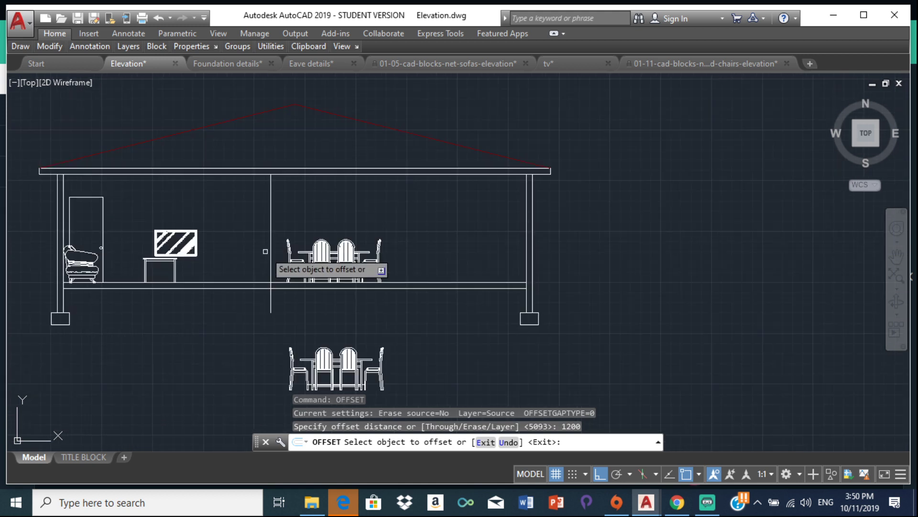
pyautogui.scroll(4, 276, 240)
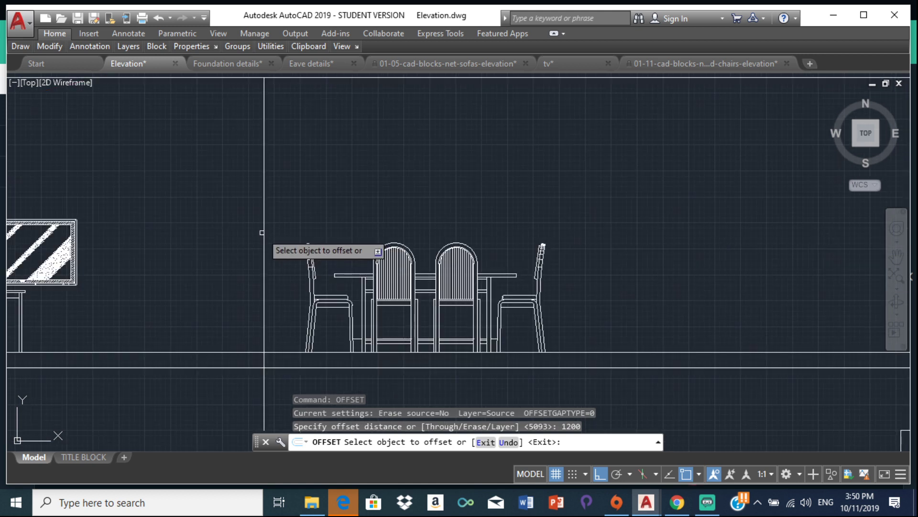
pyautogui.click(264, 233)
pyautogui.click(521, 213)
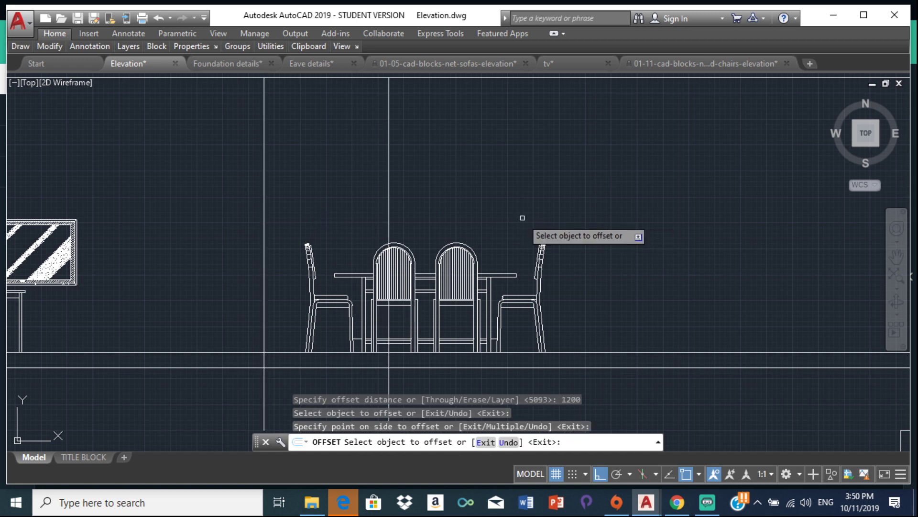
pyautogui.click(398, 259)
pyautogui.press('Escape')
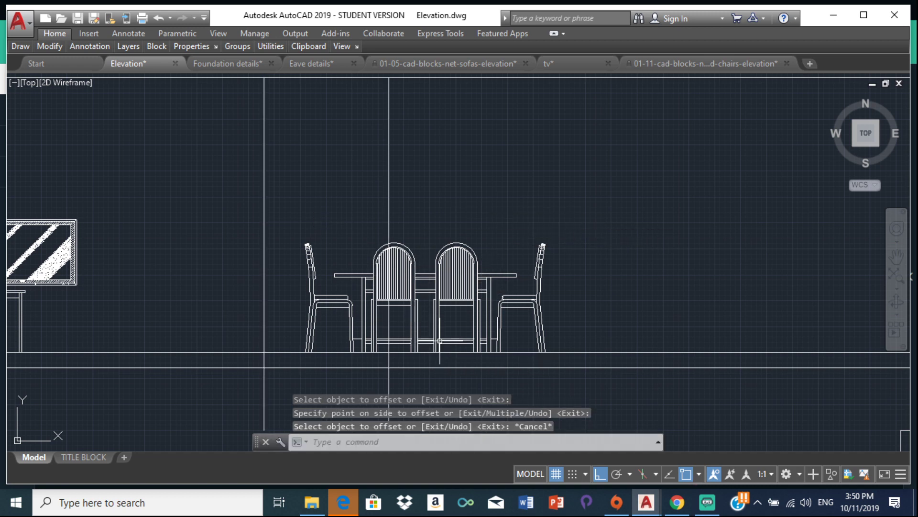
# Step: Trim the vertical line between the floor lines
pyautogui.write('tr')
pyautogui.press('Return')
pyautogui.press('Return')
pyautogui.scroll(4, 250, 368)
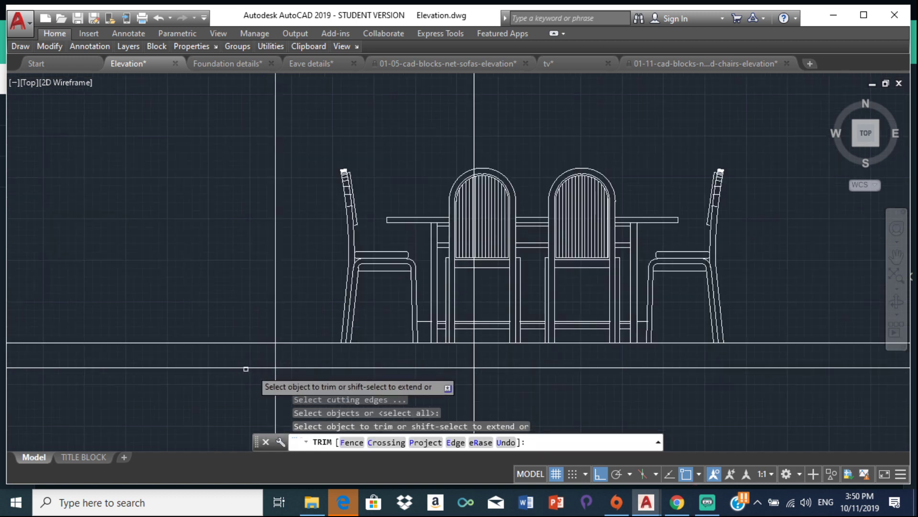
pyautogui.click(284, 336)
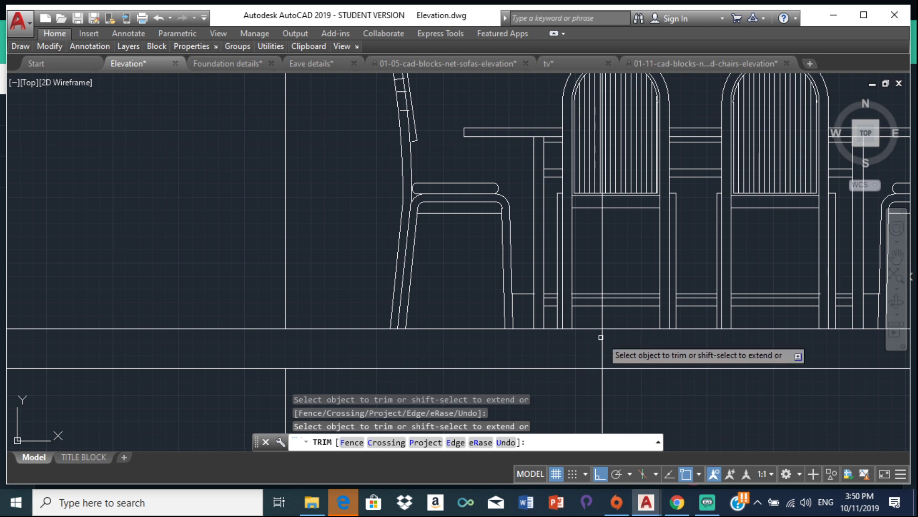
pyautogui.press('Escape')
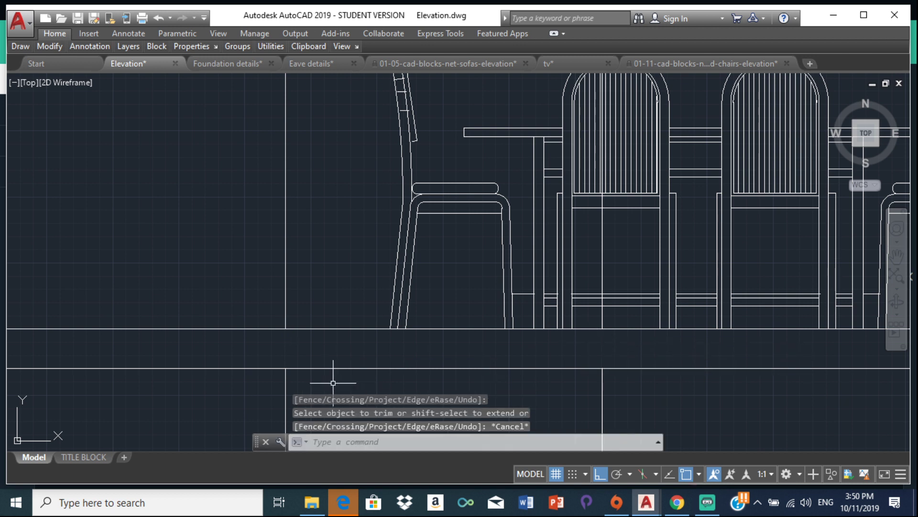
# Step: Erase the two leftover vertical lines below the floor under the chairs
pyautogui.click(286, 390)
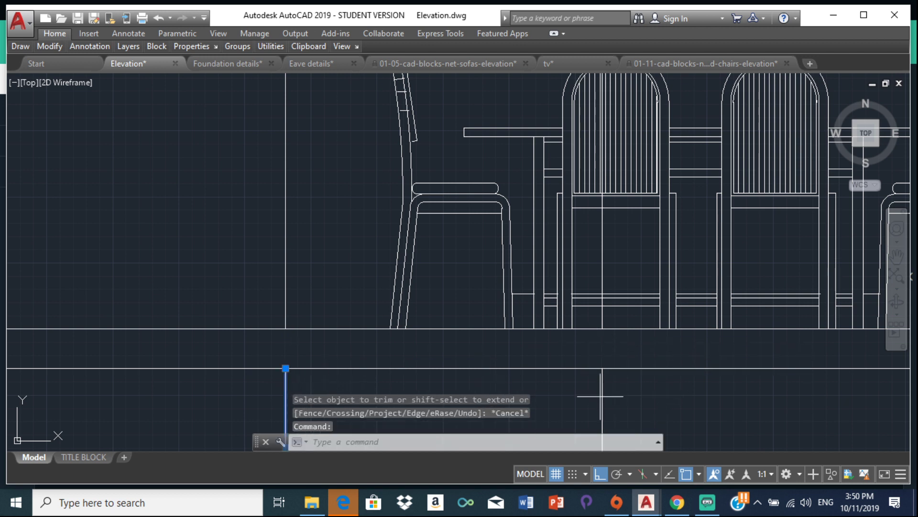
pyautogui.click(601, 396)
pyautogui.click(602, 396)
pyautogui.press('Delete')
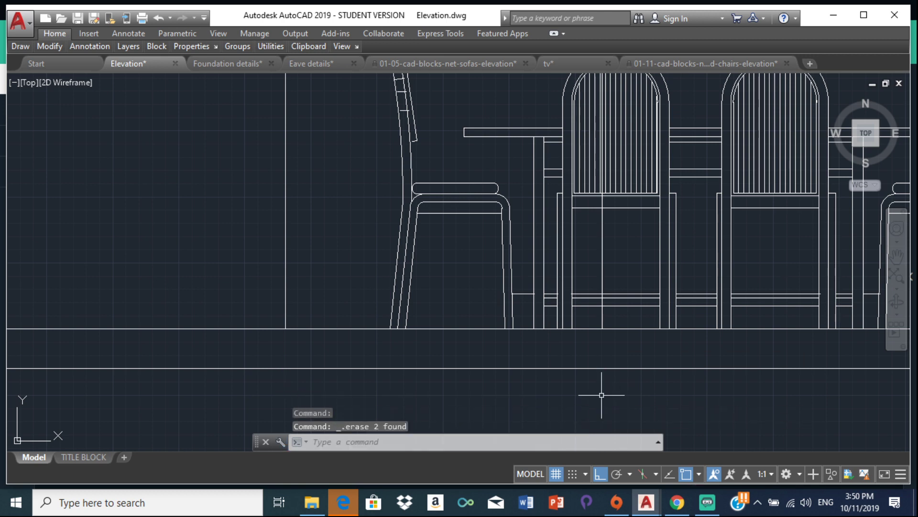
pyautogui.scroll(-10, 593, 373)
pyautogui.scroll(5, 528, 332)
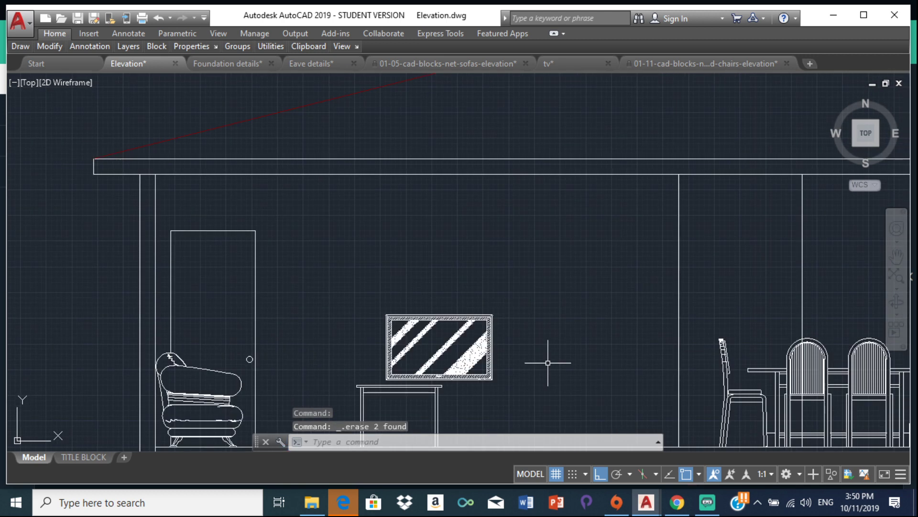
pyautogui.scroll(-2, 527, 334)
pyautogui.scroll(1, 612, 263)
pyautogui.scroll(-1, 612, 263)
pyautogui.scroll(1, 596, 295)
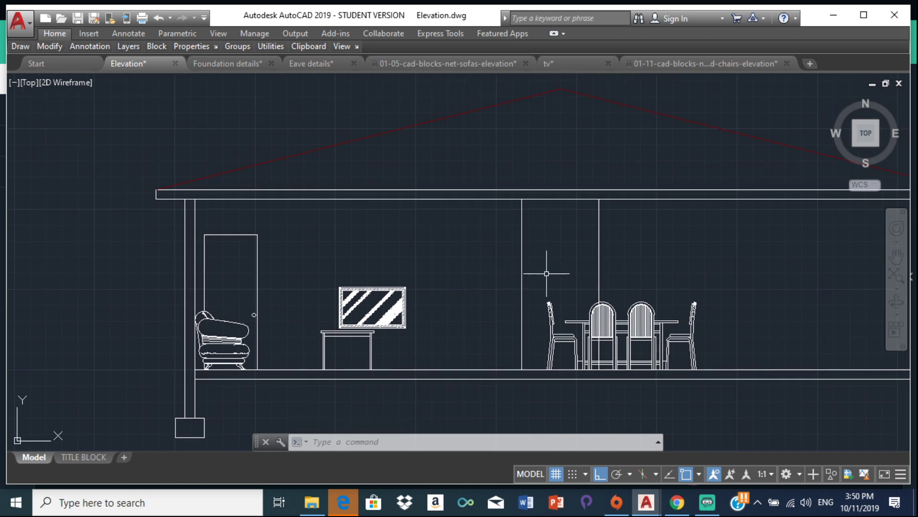
pyautogui.moveTo(547, 274); pyautogui.dragTo(427, 287, button='middle')
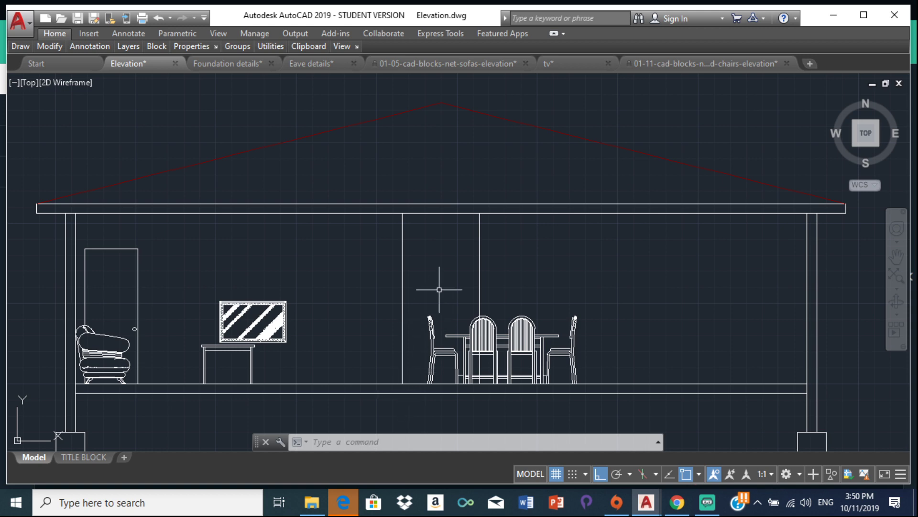
pyautogui.scroll(4, 504, 345)
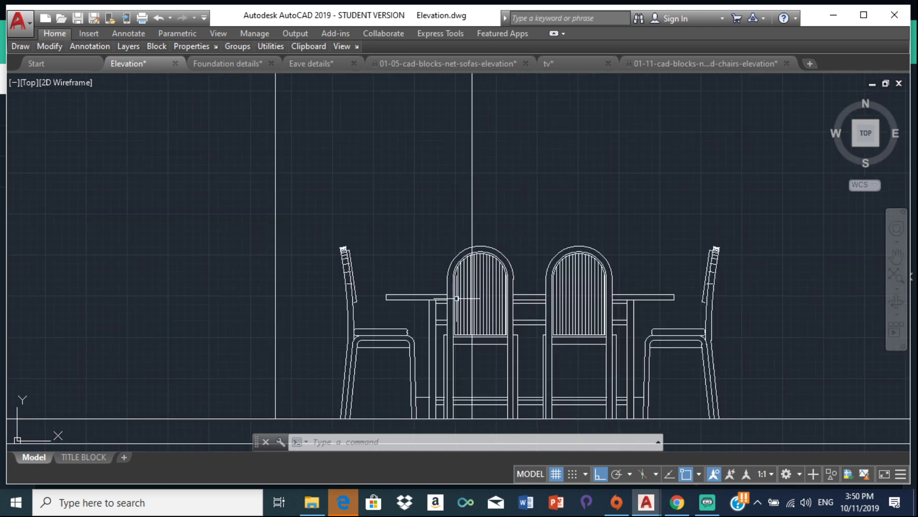
pyautogui.scroll(2, 457, 298)
pyautogui.scroll(-5, 459, 268)
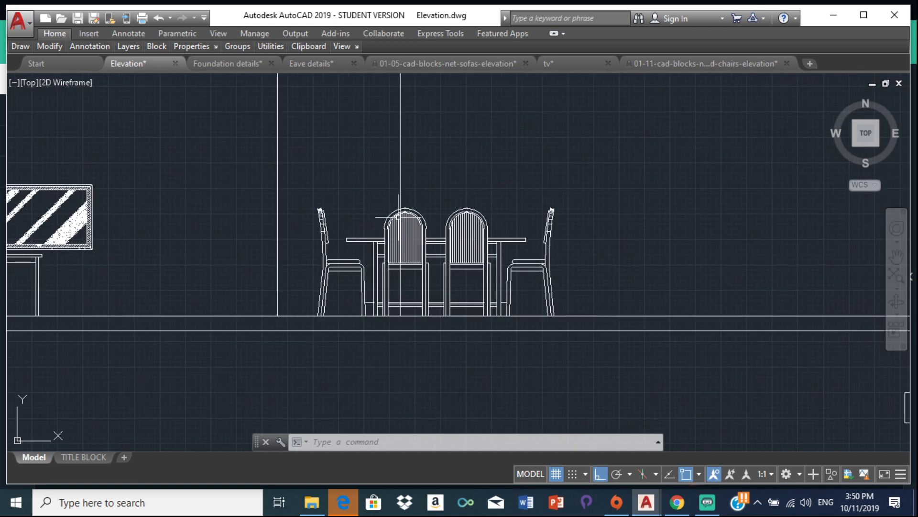
pyautogui.scroll(10, 407, 131)
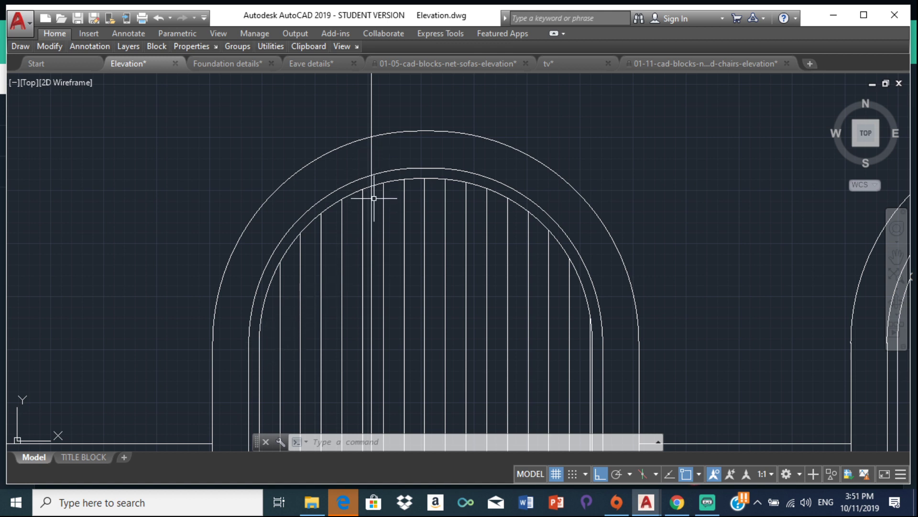
# Step: Trim the vertical line segment between the dining chair's back arcs
pyautogui.press('Return')
pyautogui.press('Return')
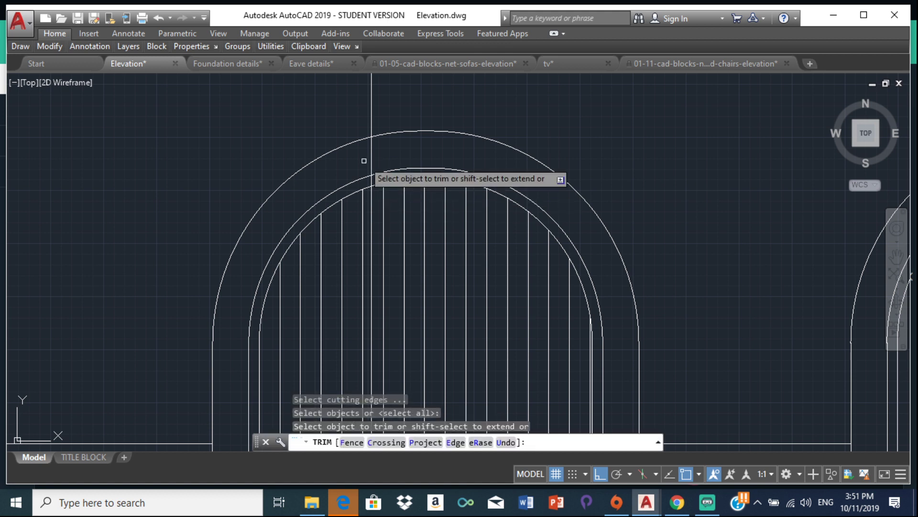
pyautogui.click(372, 152)
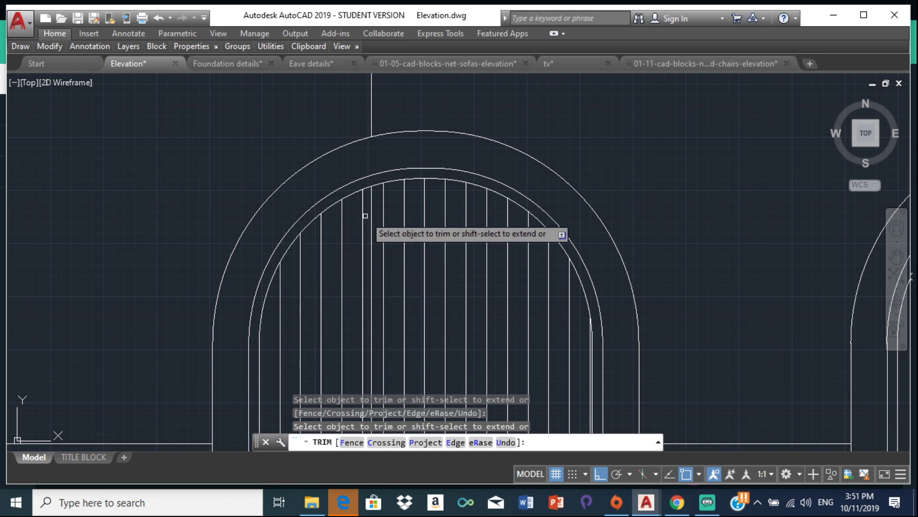
pyautogui.scroll(-3, 373, 216)
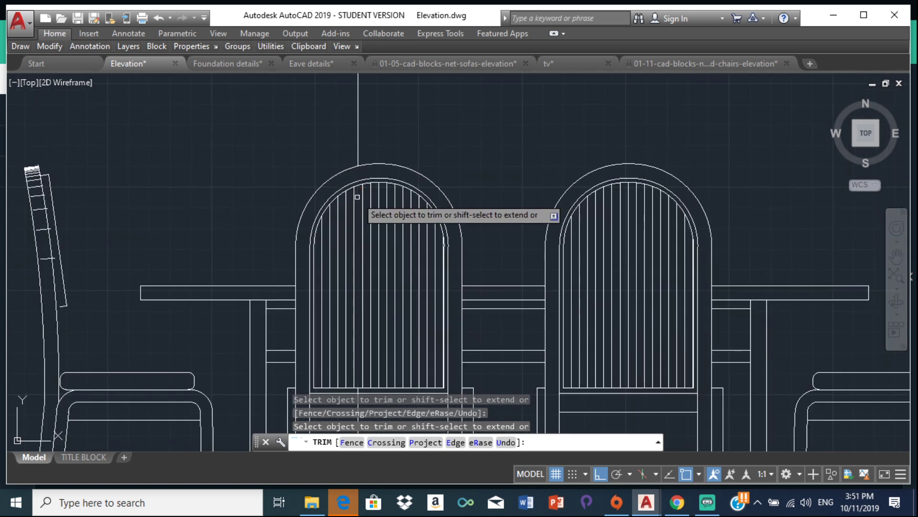
pyautogui.scroll(5, 344, 306)
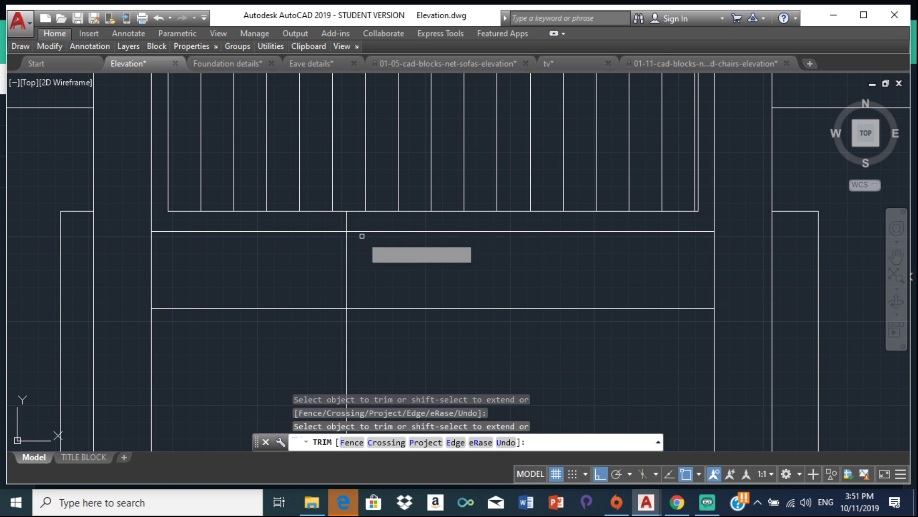
pyautogui.scroll(-4, 357, 258)
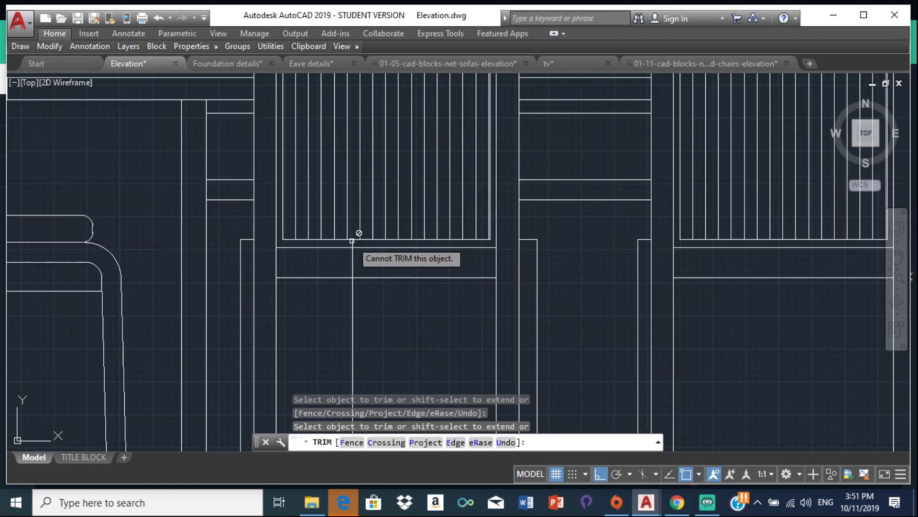
pyautogui.scroll(4, 342, 240)
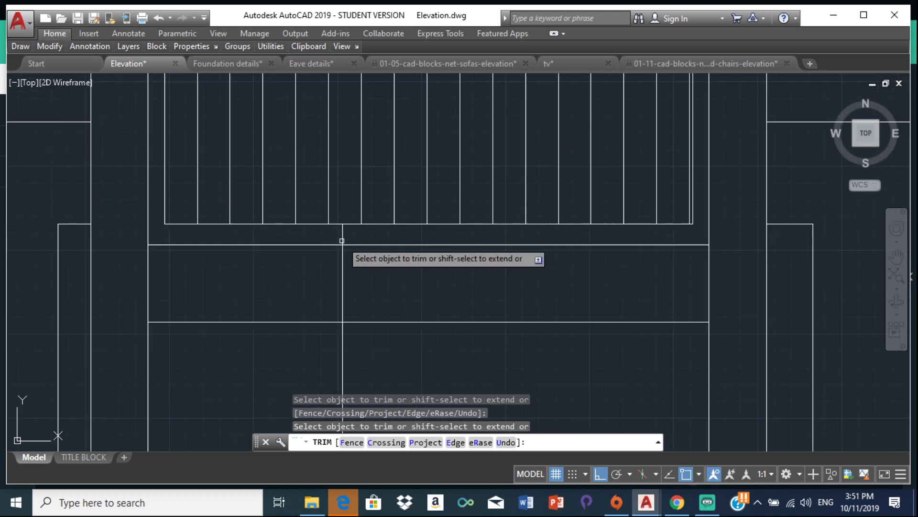
pyautogui.scroll(-4, 366, 291)
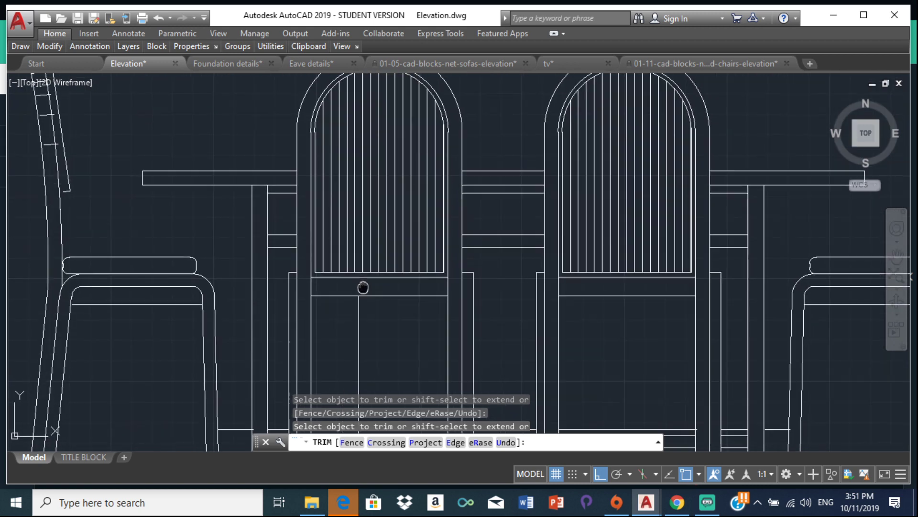
# Step: Trim the remaining line pieces over the table area with a crossing pick, then end TRIM
pyautogui.moveTo(363, 287); pyautogui.dragTo(351, 197, button='middle')
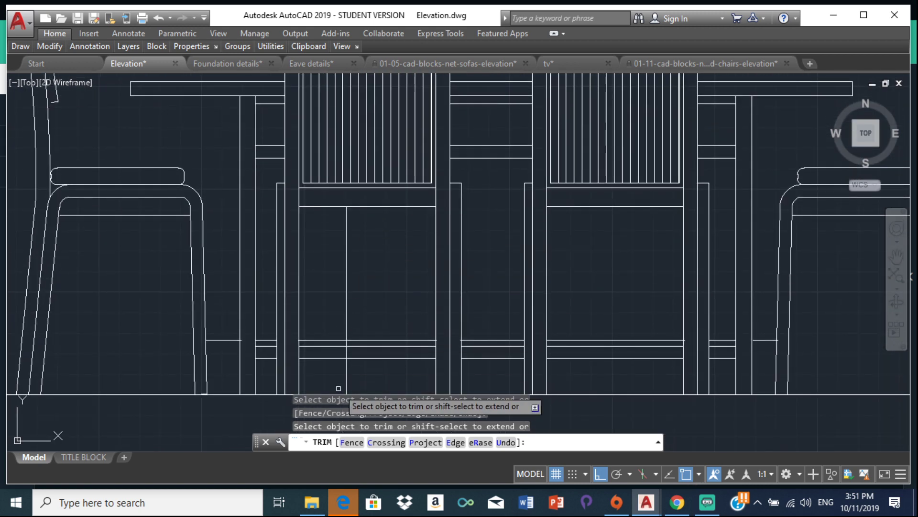
pyautogui.scroll(4, 349, 364)
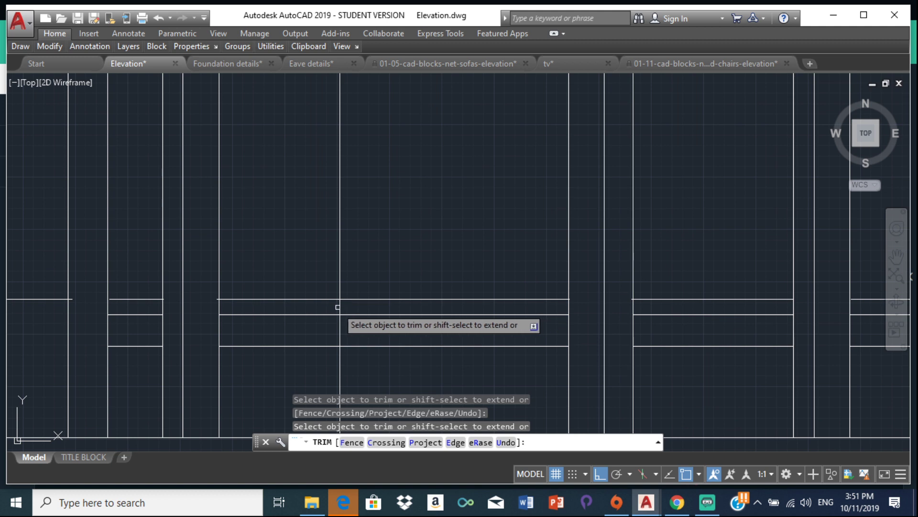
pyautogui.click(337, 306)
pyautogui.click(338, 308)
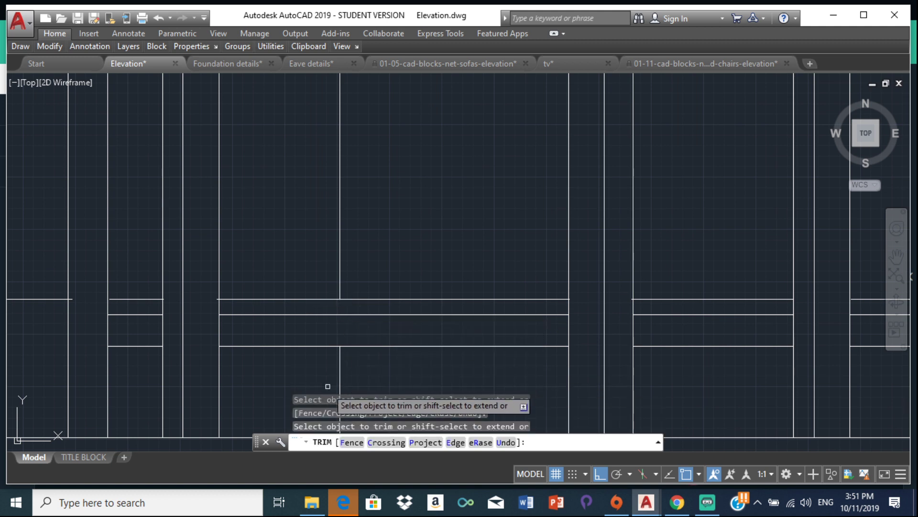
pyautogui.scroll(-3, 506, 263)
pyautogui.scroll(1, 381, 343)
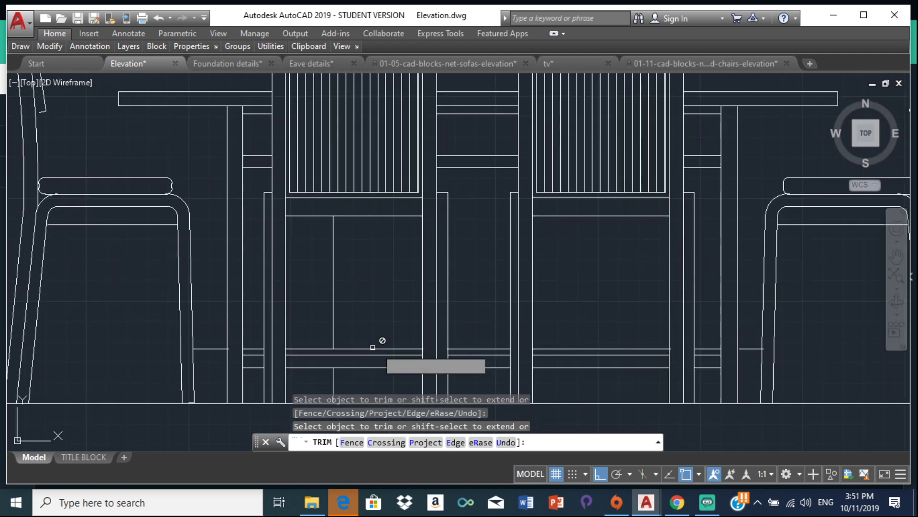
pyautogui.press('Escape')
pyautogui.scroll(-5, 610, 326)
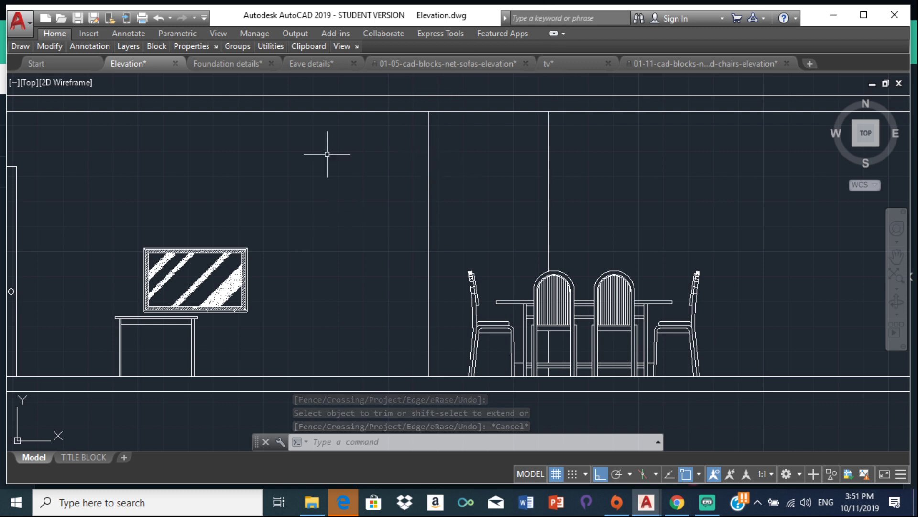
pyautogui.scroll(-3, 227, 158)
pyautogui.scroll(3, 225, 143)
pyautogui.moveTo(240, 222); pyautogui.dragTo(502, 388, button='middle')
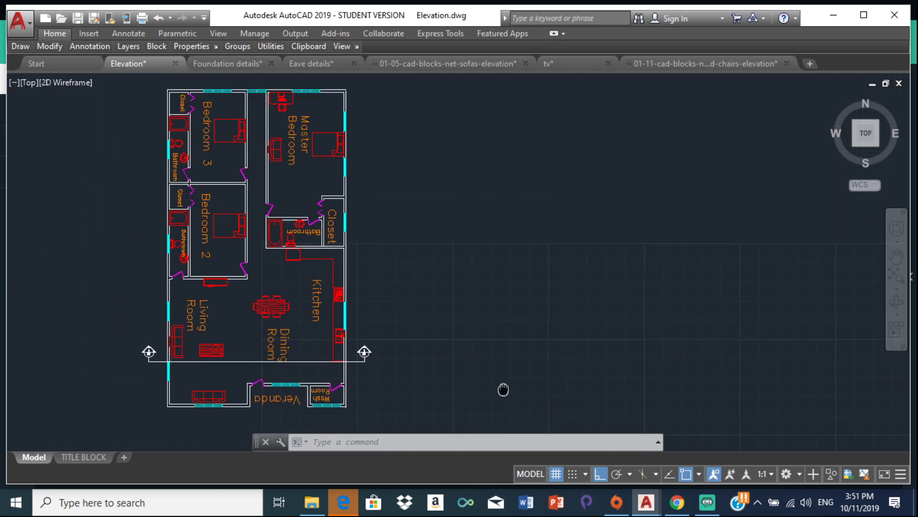
pyautogui.scroll(-1, 502, 388)
pyautogui.scroll(4, 414, 286)
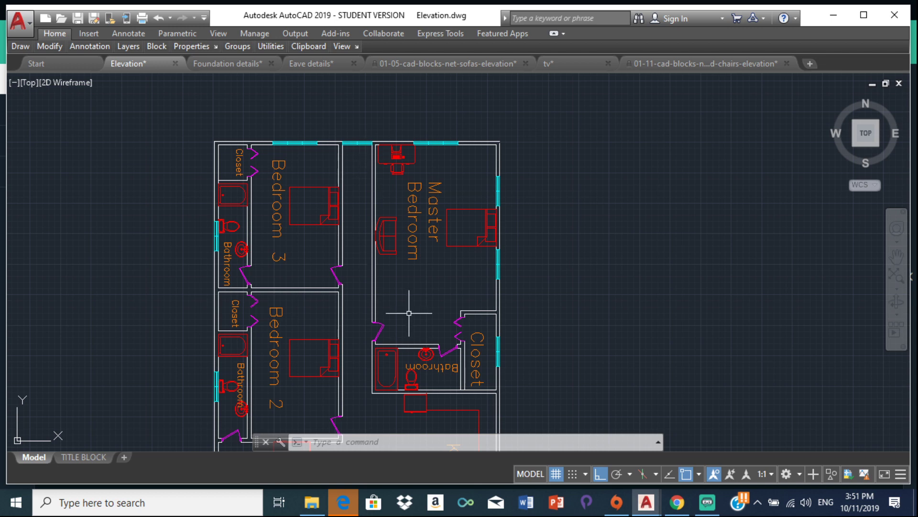
pyautogui.scroll(-4, 409, 313)
pyautogui.moveTo(409, 313); pyautogui.dragTo(361, 153, button='middle')
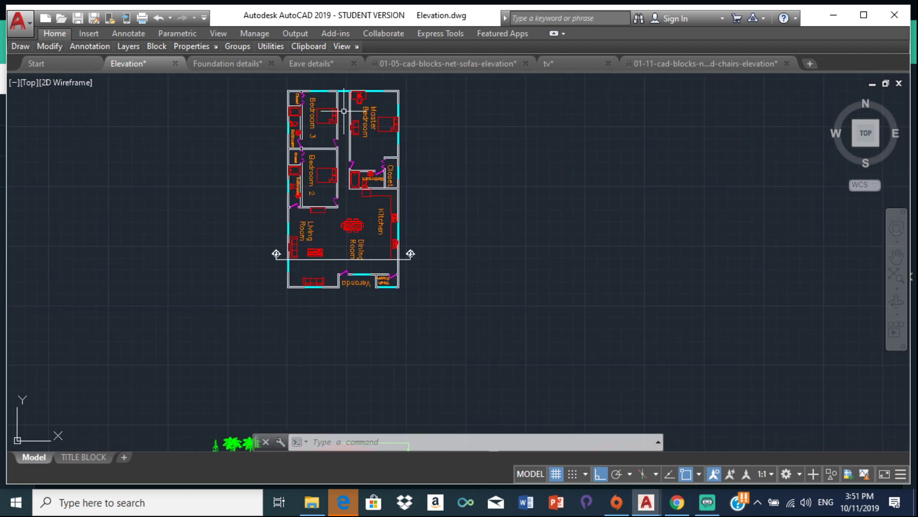
pyautogui.scroll(-2, 351, 277)
pyautogui.moveTo(351, 180); pyautogui.dragTo(359, 287, button='middle')
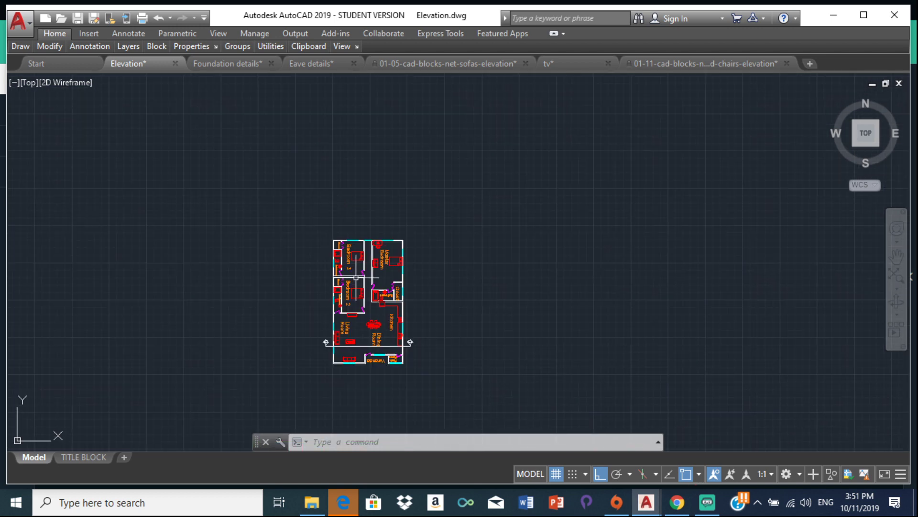
pyautogui.scroll(4, 380, 238)
pyautogui.scroll(6, 386, 193)
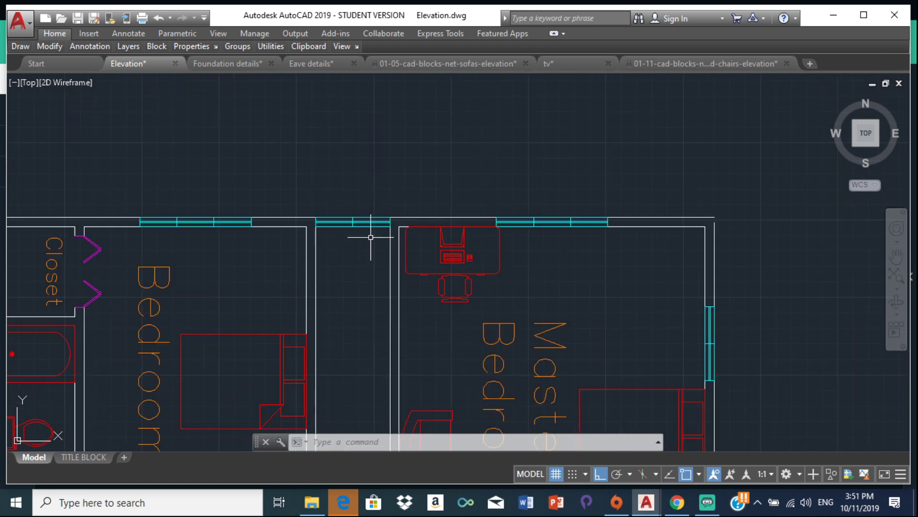
pyautogui.scroll(-4, 364, 238)
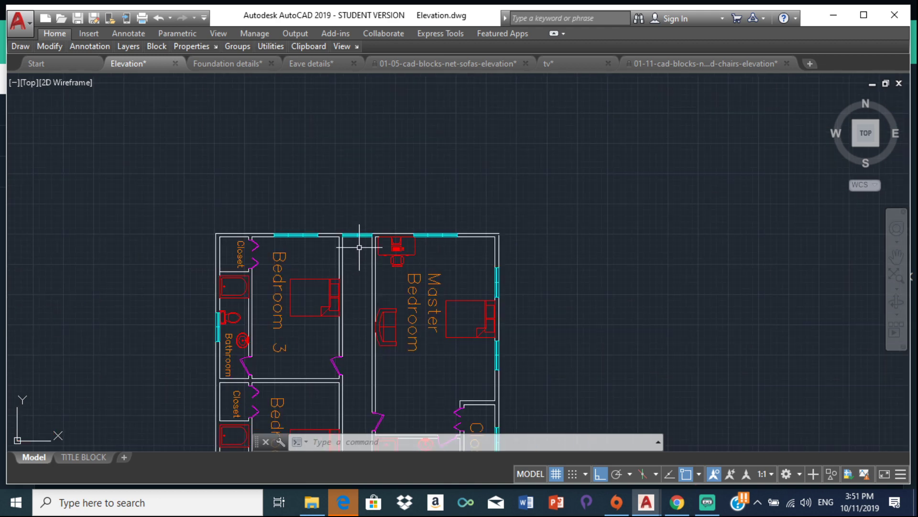
pyautogui.scroll(-6, 359, 247)
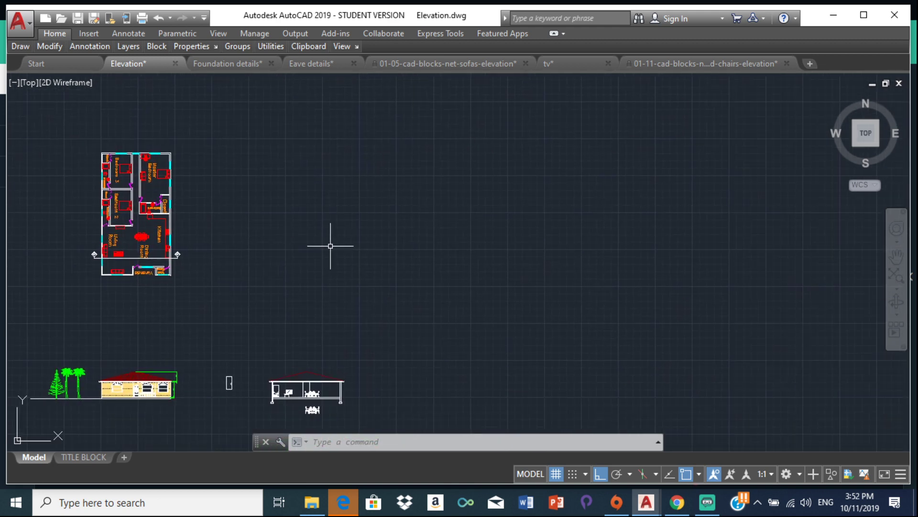
pyautogui.scroll(-2, 353, 272)
pyautogui.moveTo(353, 272); pyautogui.dragTo(247, 262, button='middle')
pyautogui.scroll(5, 247, 263)
pyautogui.scroll(5, 170, 235)
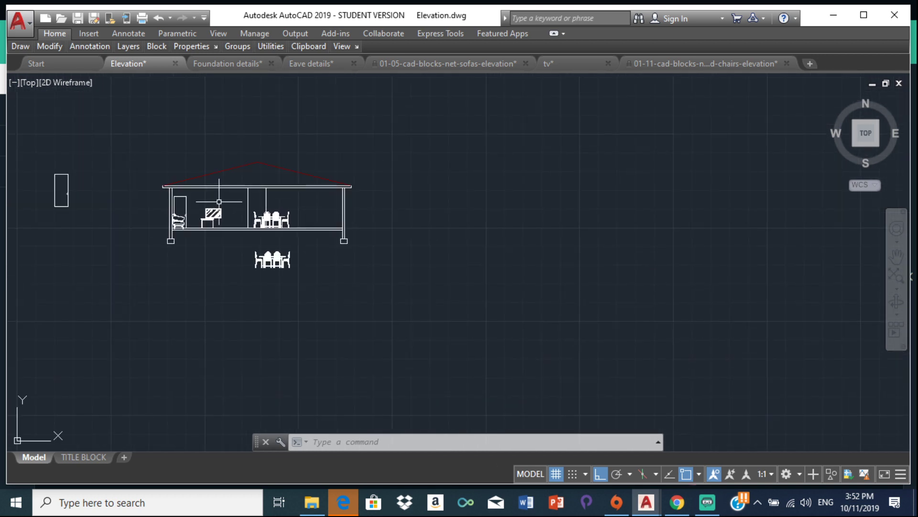
pyautogui.scroll(-4, 317, 211)
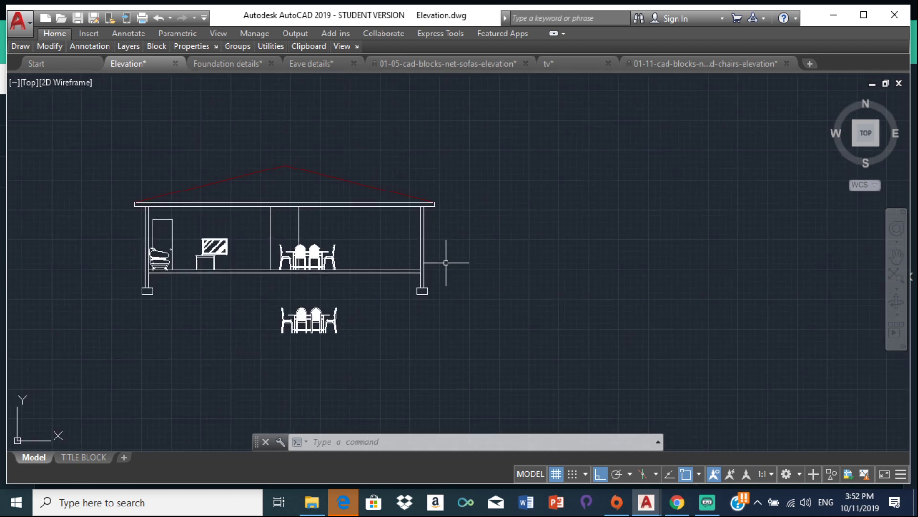
# Step: Insert the Window - Wood Frame 36 x 36 in. block from DesignCenter's House Designer samples
pyautogui.write('ADC')
pyautogui.press('Return')
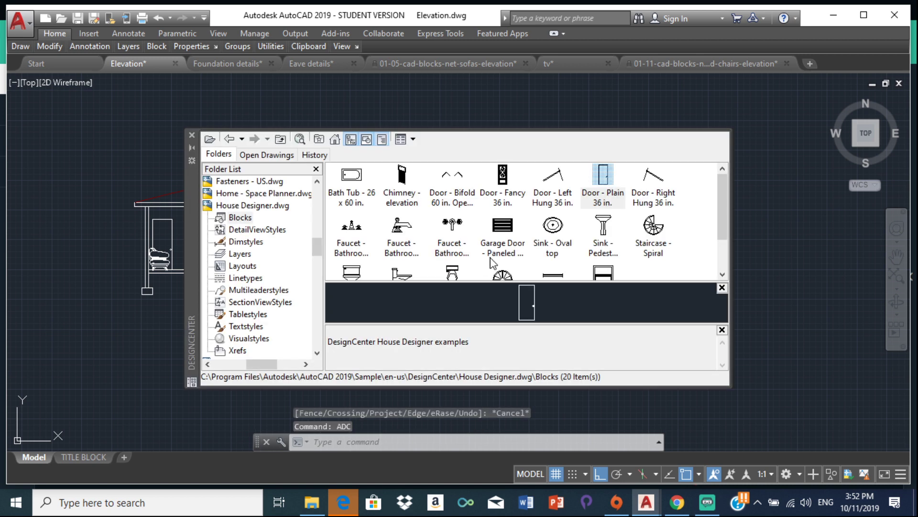
pyautogui.scroll(-1, 524, 250)
pyautogui.moveTo(614, 230)
pyautogui.mouseDown()
pyautogui.moveTo(748, 140)
pyautogui.moveTo(759, 198)
pyautogui.mouseUp()
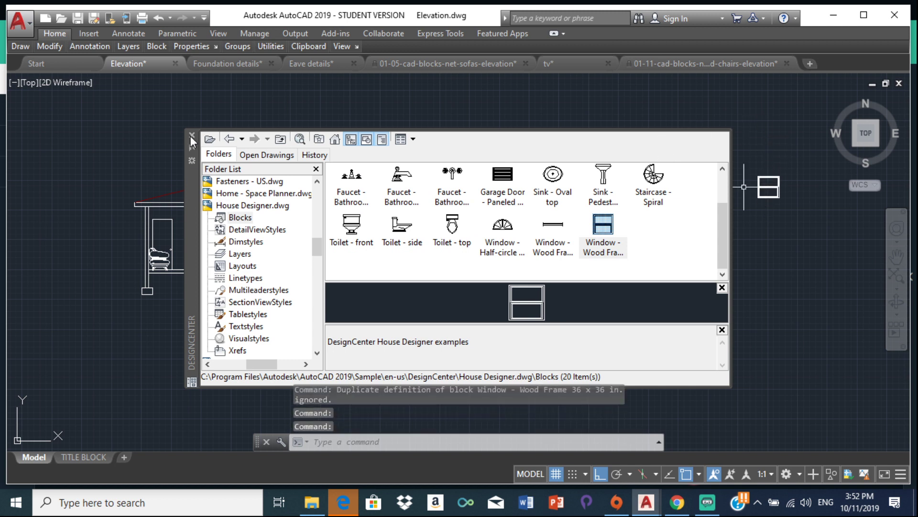
# Step: Close DesignCenter, then window-select the inserted window block and deselect it
pyautogui.click(192, 135)
pyautogui.click(770, 182)
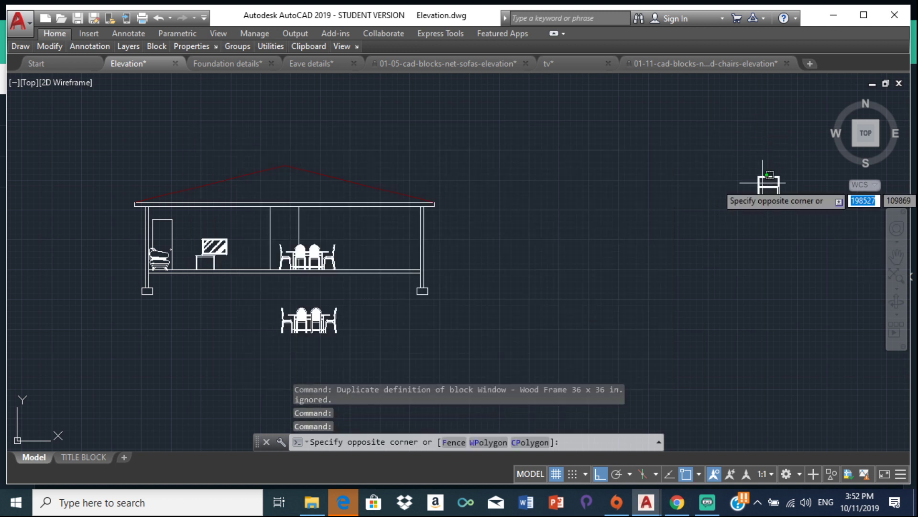
pyautogui.click(747, 189)
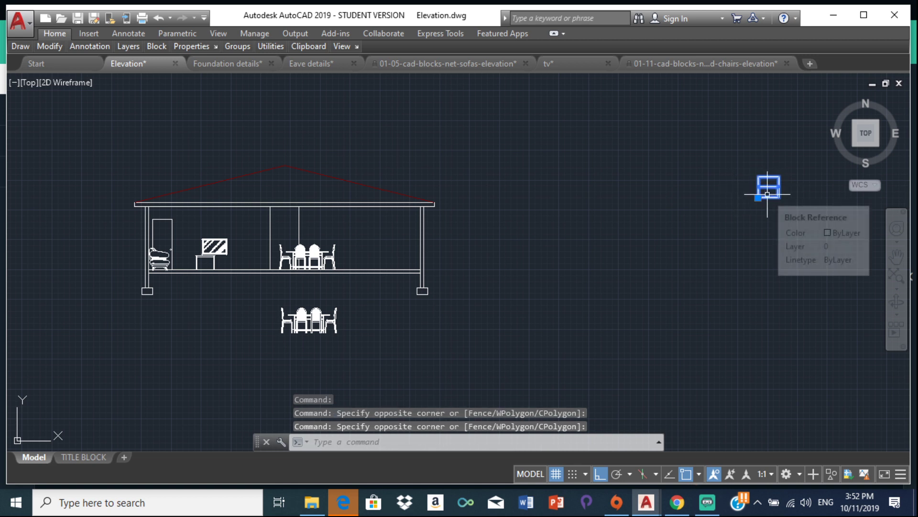
pyautogui.press('Escape')
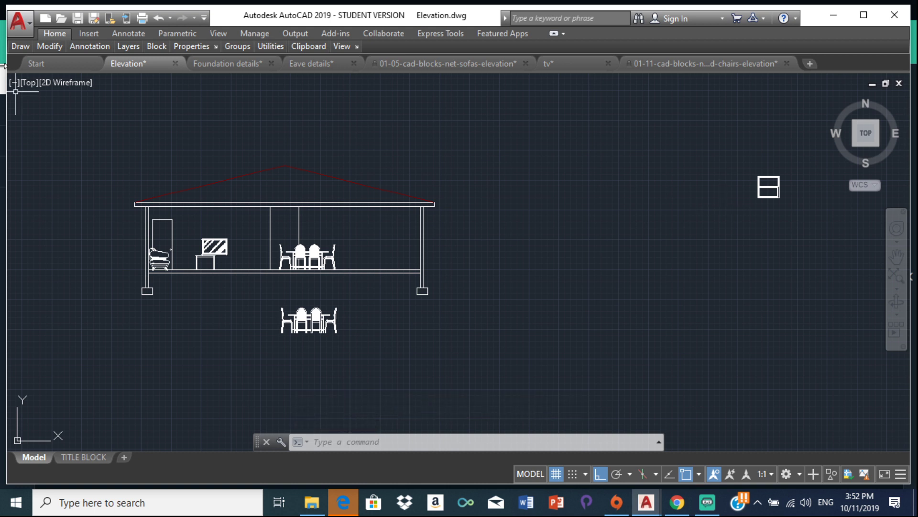
# Step: Open QuickCalc from Utilities and clear the old result from its input field
pyautogui.moveTo(276, 44)
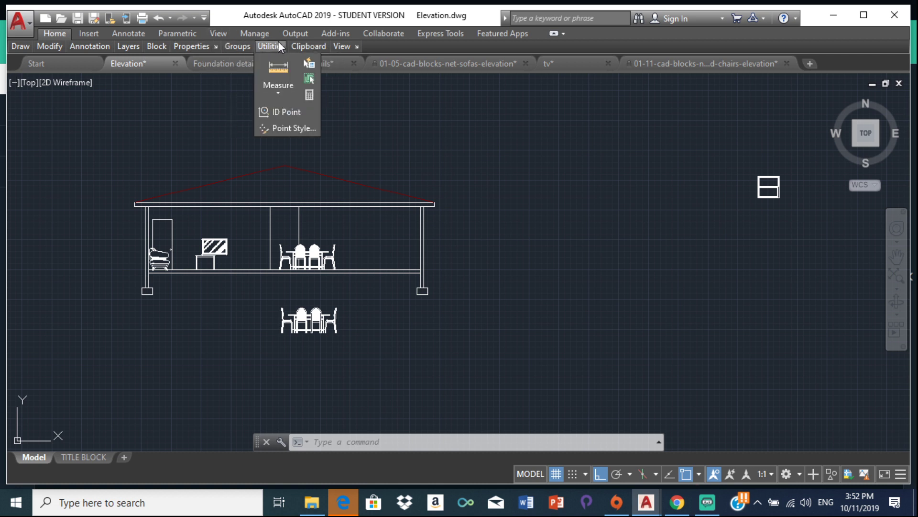
pyautogui.click(309, 95)
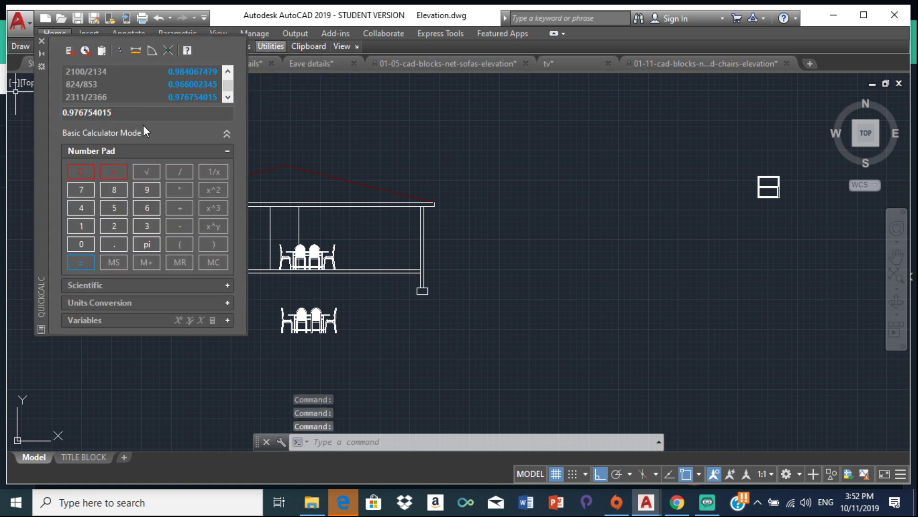
pyautogui.moveTo(125, 113); pyautogui.dragTo(38, 103)
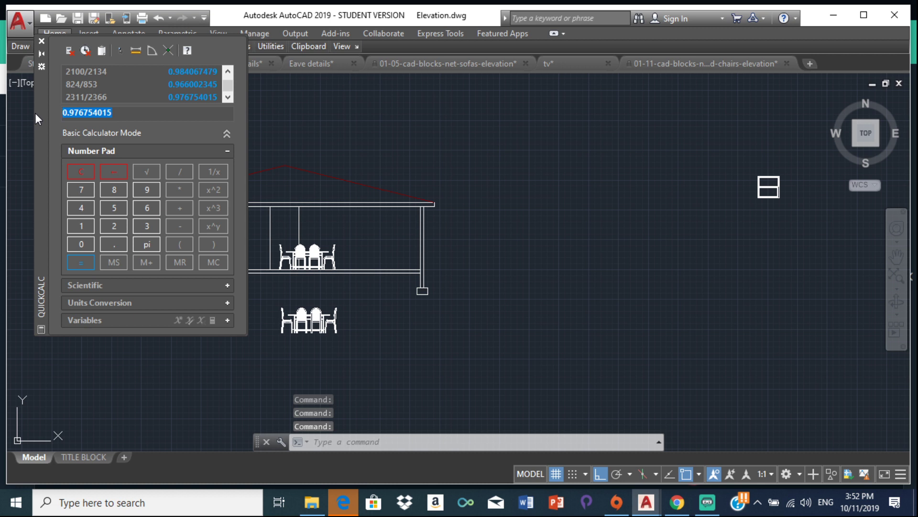
pyautogui.press('BackSpace')
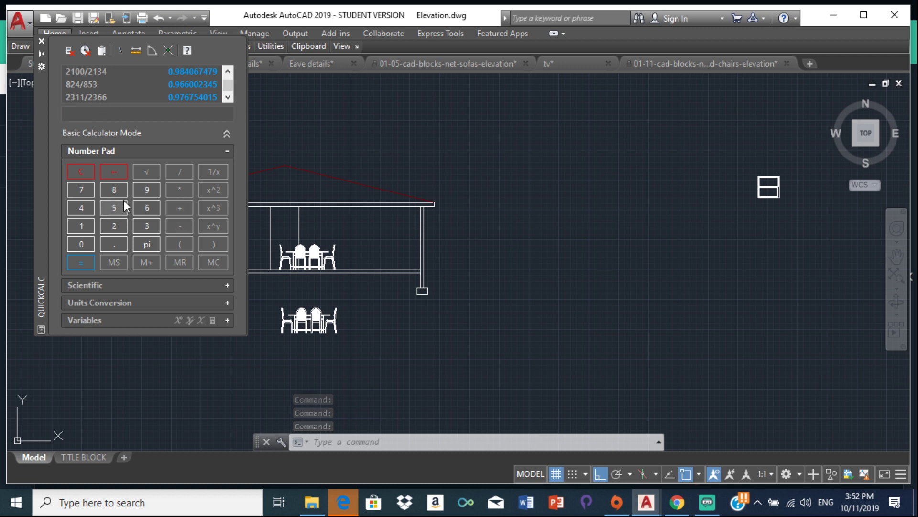
# Step: Evaluate 1200/914 to get the scale factor 1.31291028 and copy it
pyautogui.click(89, 225)
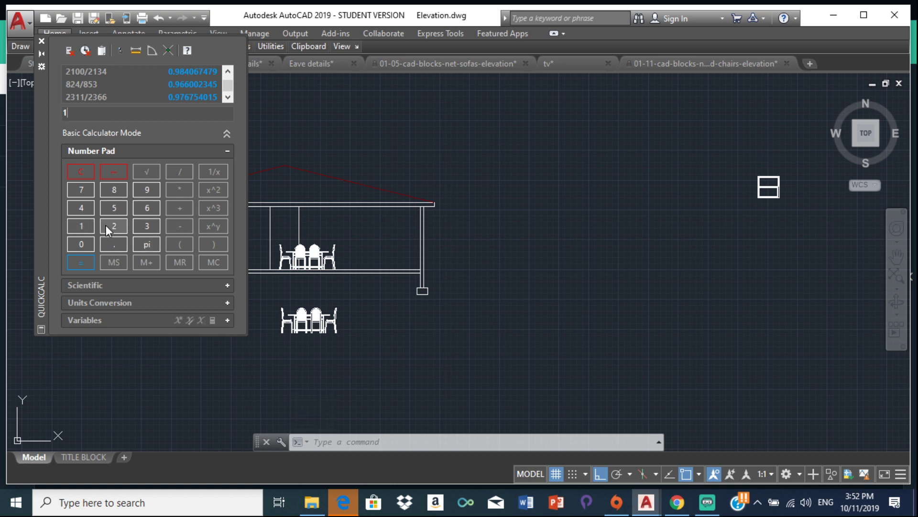
pyautogui.click(105, 225)
pyautogui.doubleClick(84, 244)
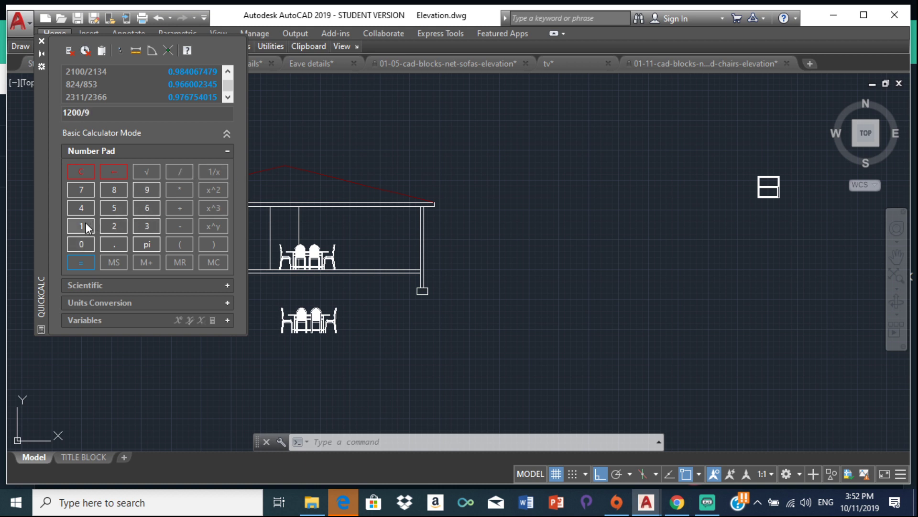
pyautogui.click(82, 262)
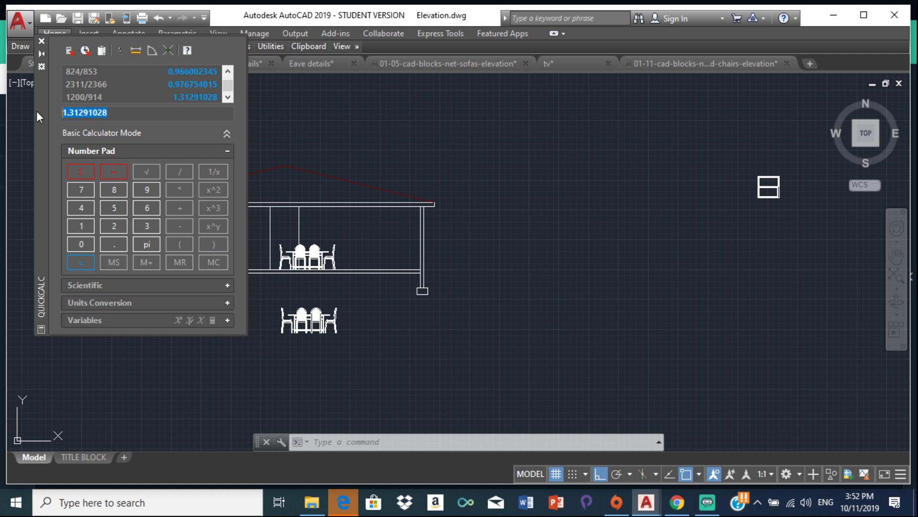
pyautogui.rightClick(88, 108)
pyautogui.click(144, 152)
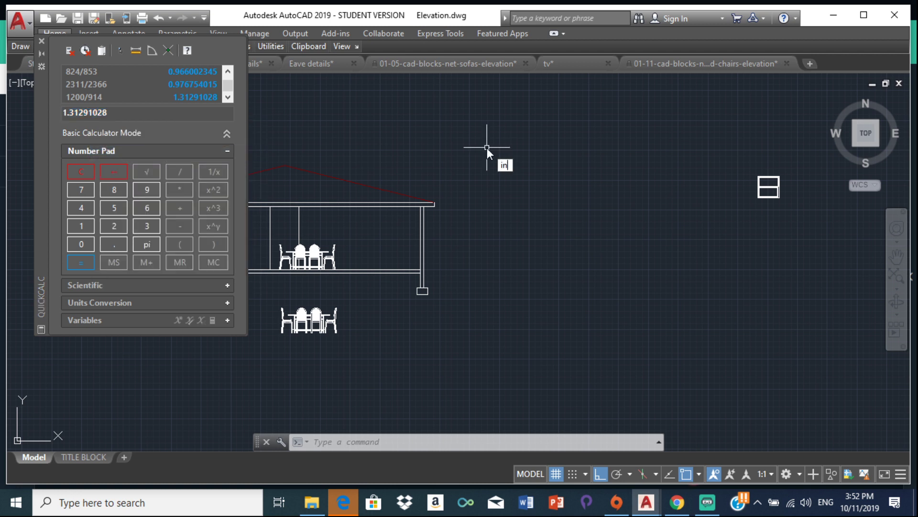
pyautogui.press('Down')
# Step: Insert the Window - Wood Frame 36 x 36 in. block with X and Y scale 1.31291028
pyautogui.press('Return')
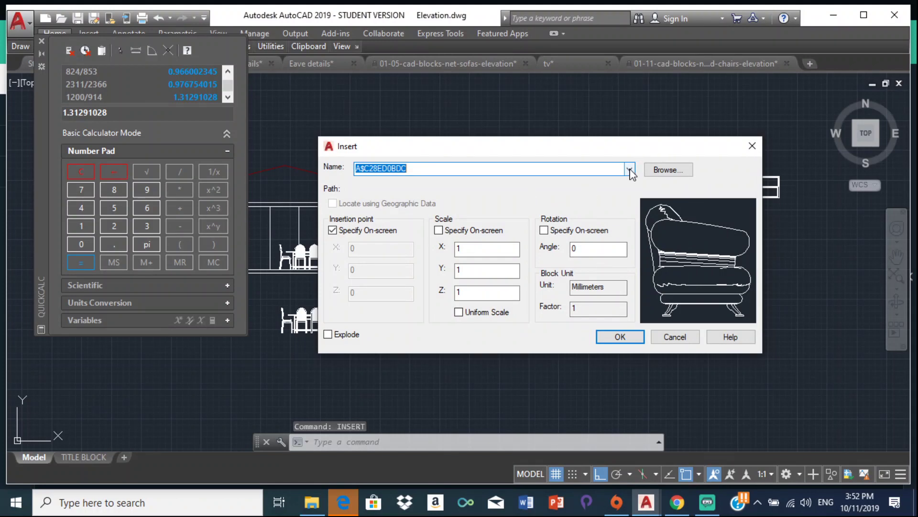
pyautogui.click(630, 169)
pyautogui.scroll(-1, 484, 303)
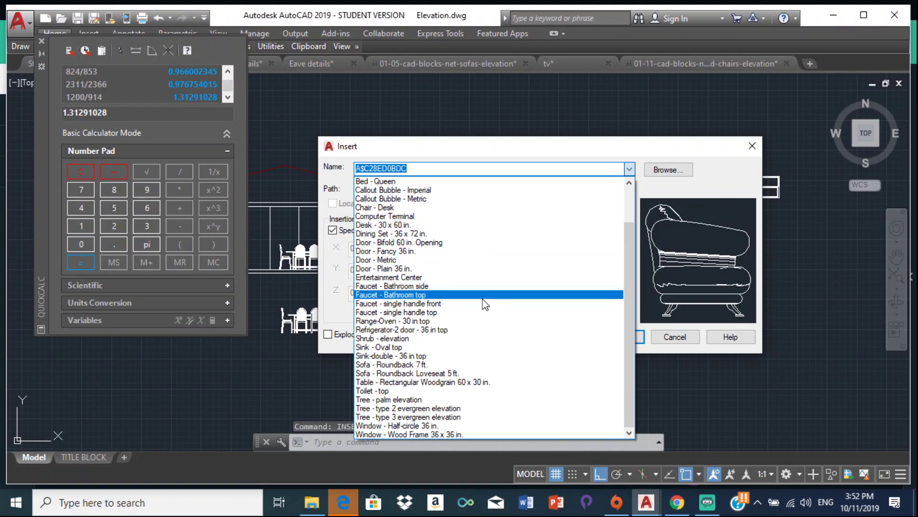
pyautogui.click(428, 434)
pyautogui.click(468, 249)
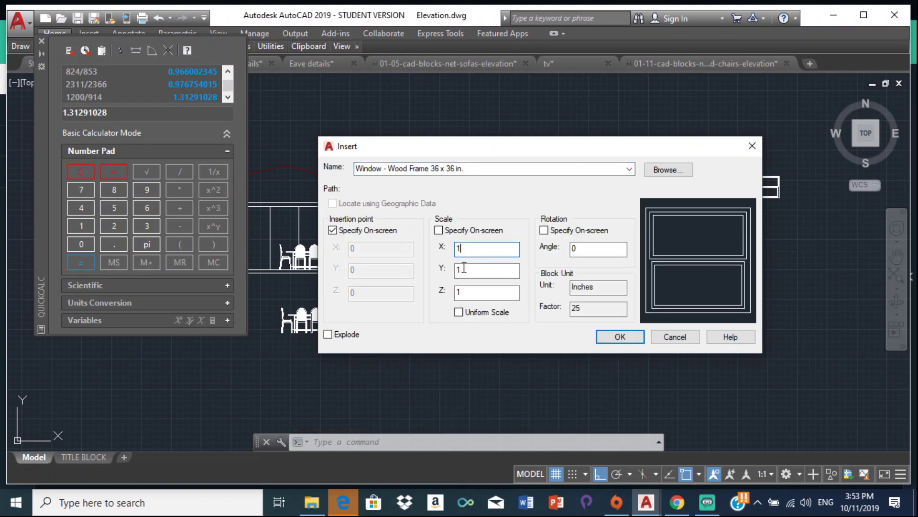
pyautogui.click(463, 271)
pyautogui.rightClick(463, 250)
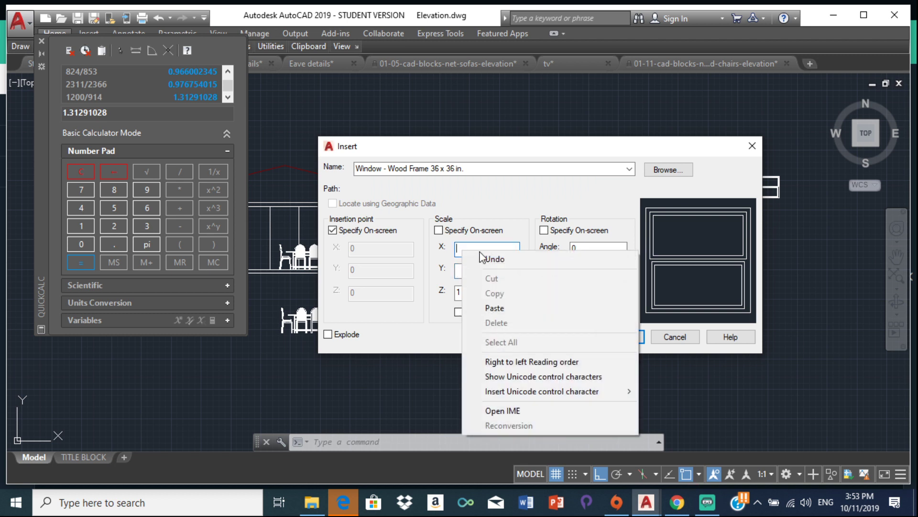
pyautogui.click(497, 308)
pyautogui.rightClick(475, 270)
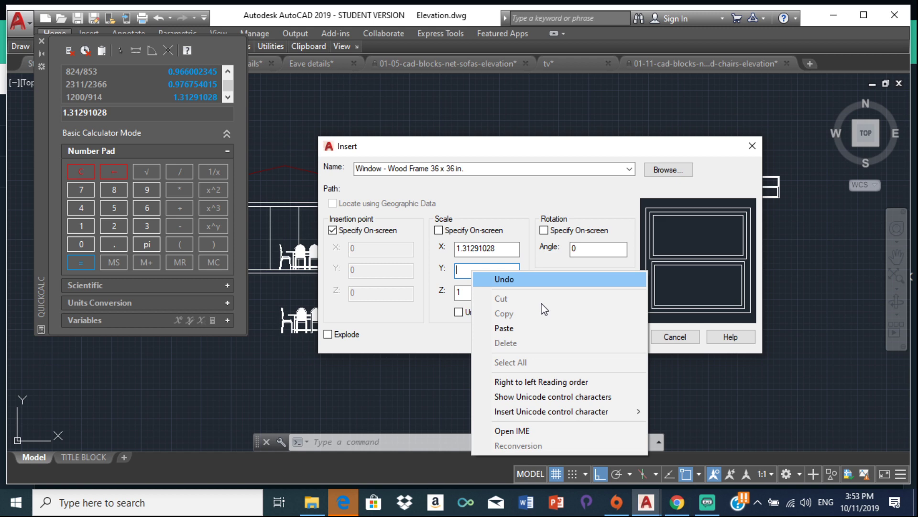
pyautogui.click(517, 333)
pyautogui.click(615, 337)
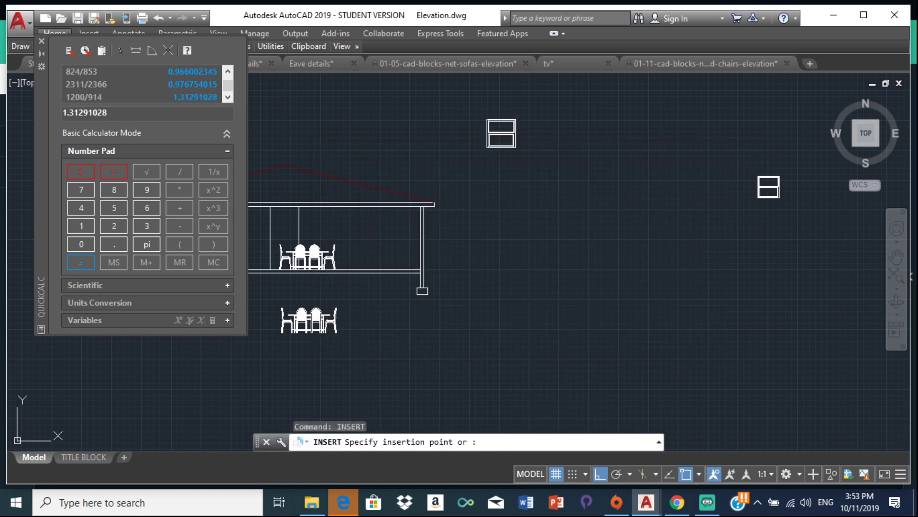
# Step: Place the scaled window below the first one beside the house, then close QuickCalc
pyautogui.moveTo(573, 270)
pyautogui.mouseDown()
pyautogui.moveTo(667, 373)
pyautogui.moveTo(707, 335)
pyautogui.moveTo(670, 307)
pyautogui.mouseUp()
pyautogui.press('Escape')
pyautogui.scroll(-2, 506, 287)
pyautogui.moveTo(461, 256); pyautogui.dragTo(554, 264, button='middle')
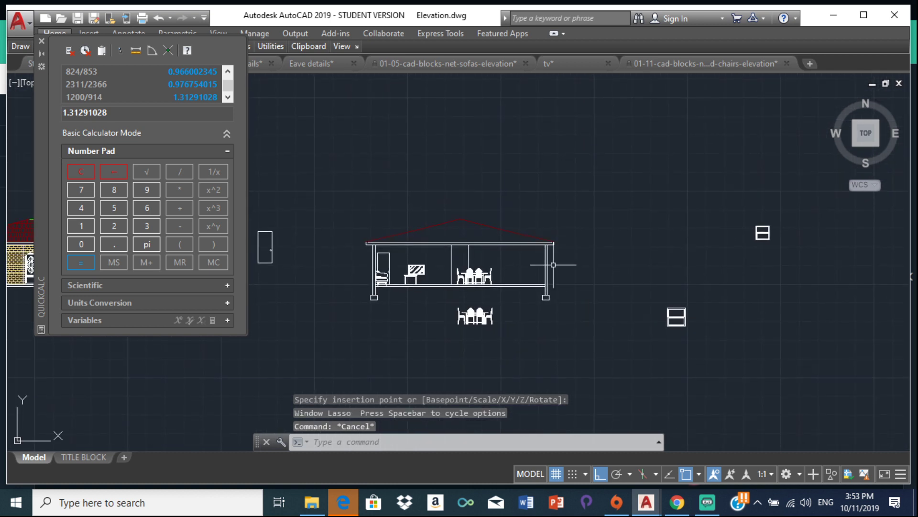
pyautogui.click(41, 41)
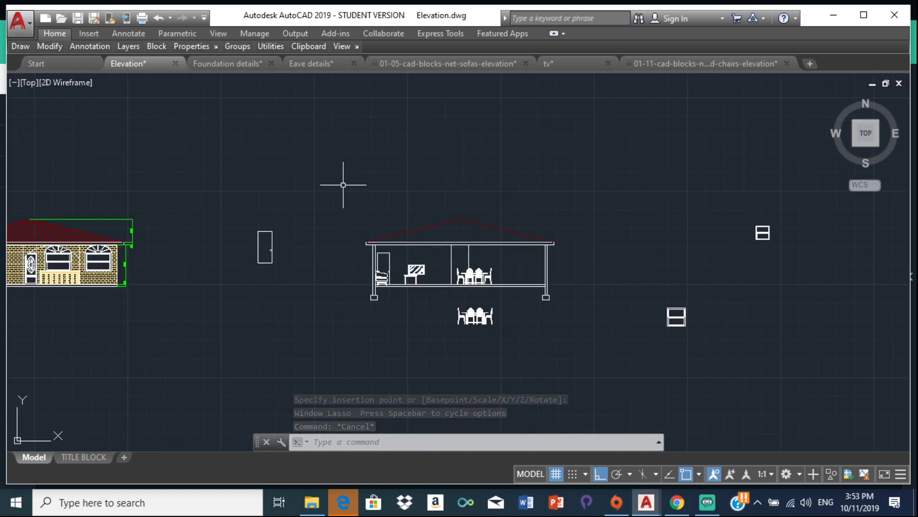
# Step: Draw a horizontal guide line from the door's top corner across the room
pyautogui.write('l')
pyautogui.press('Return')
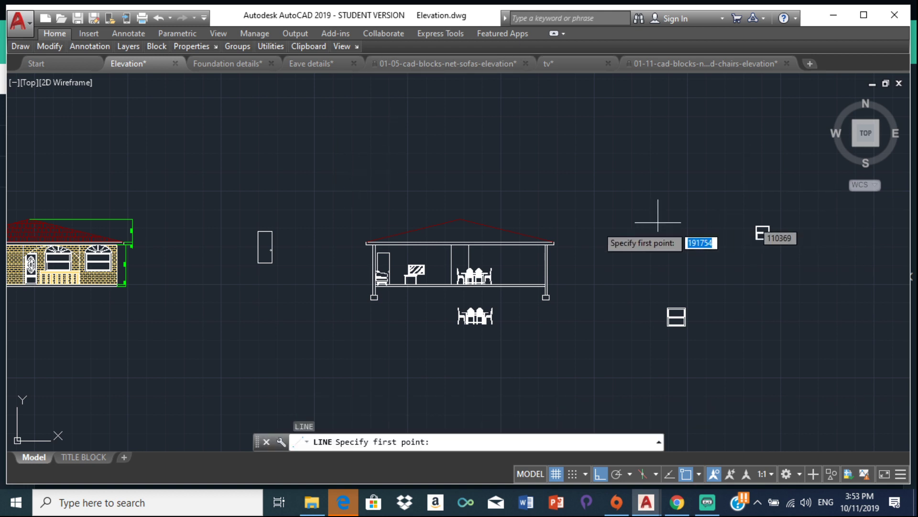
pyautogui.scroll(2, 449, 240)
pyautogui.scroll(2, 403, 248)
pyautogui.click(326, 267)
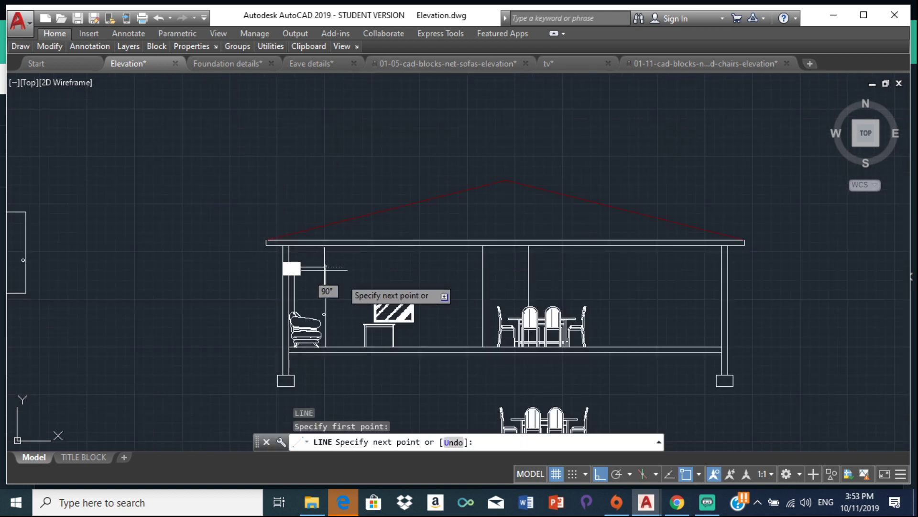
pyautogui.click(596, 269)
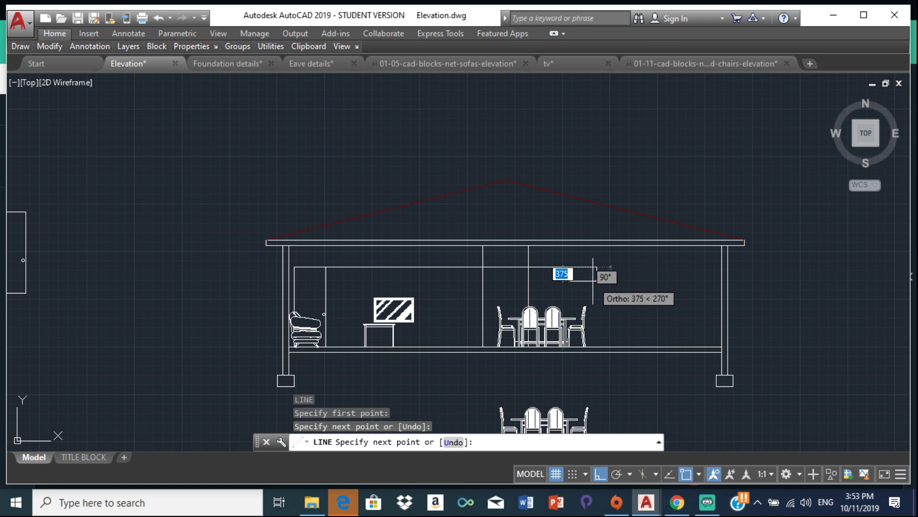
pyautogui.press('Escape')
# Step: Move the scaled window so its top-left corner sits on the guide line at the wall
pyautogui.moveTo(595, 280); pyautogui.dragTo(367, 248, button='middle')
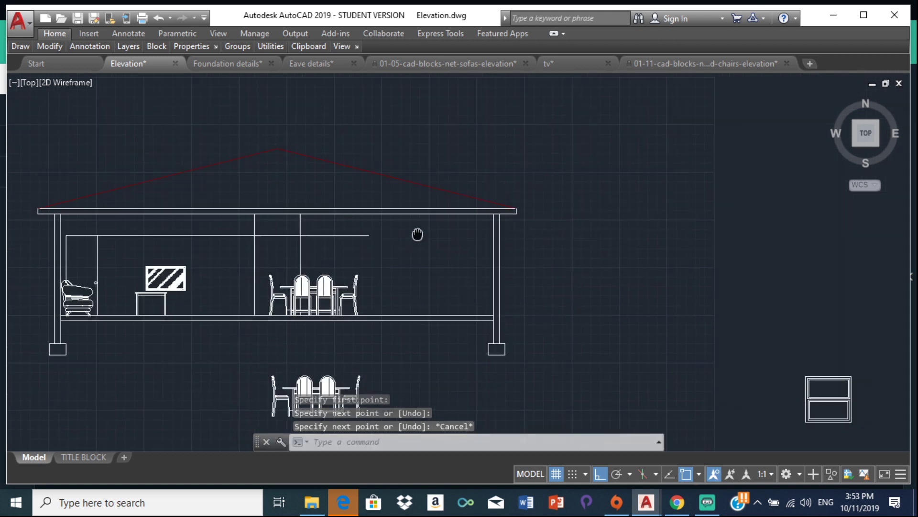
pyautogui.click(822, 373)
pyautogui.click(794, 421)
pyautogui.scroll(-2, 580, 287)
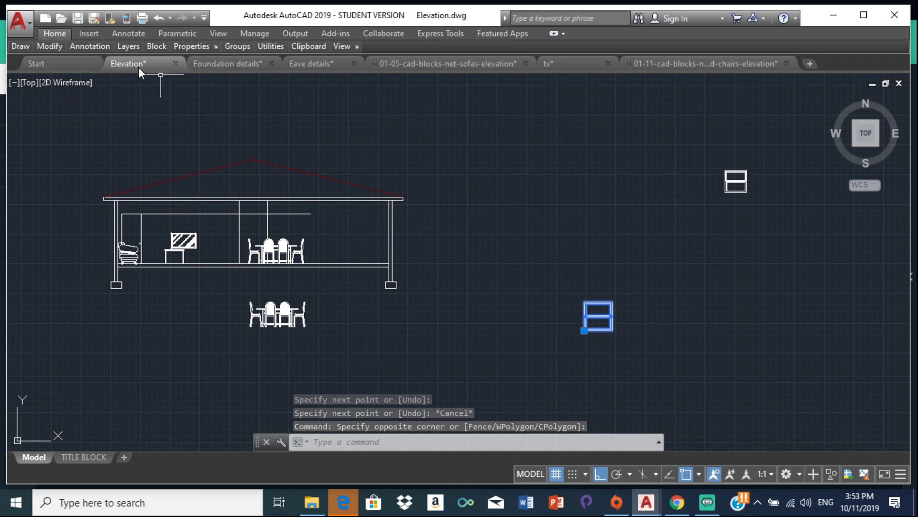
pyautogui.write('m')
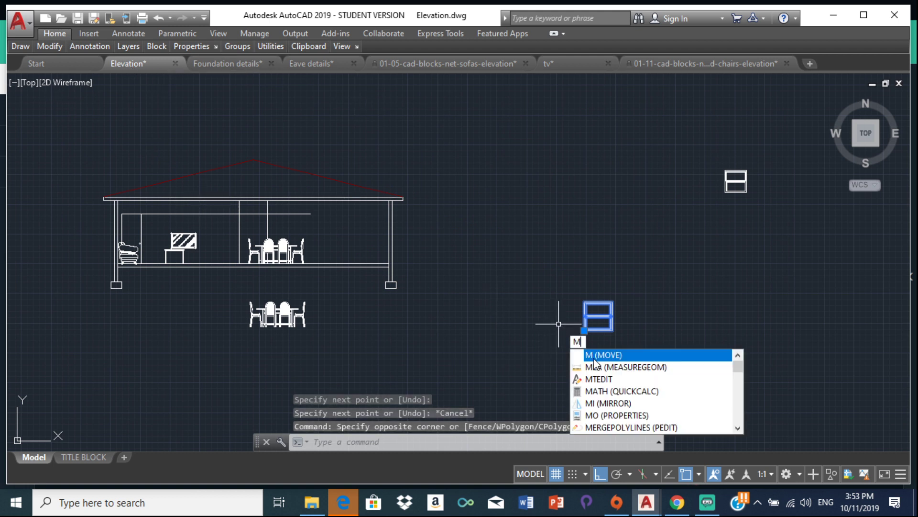
pyautogui.press('Return')
pyautogui.scroll(4, 592, 314)
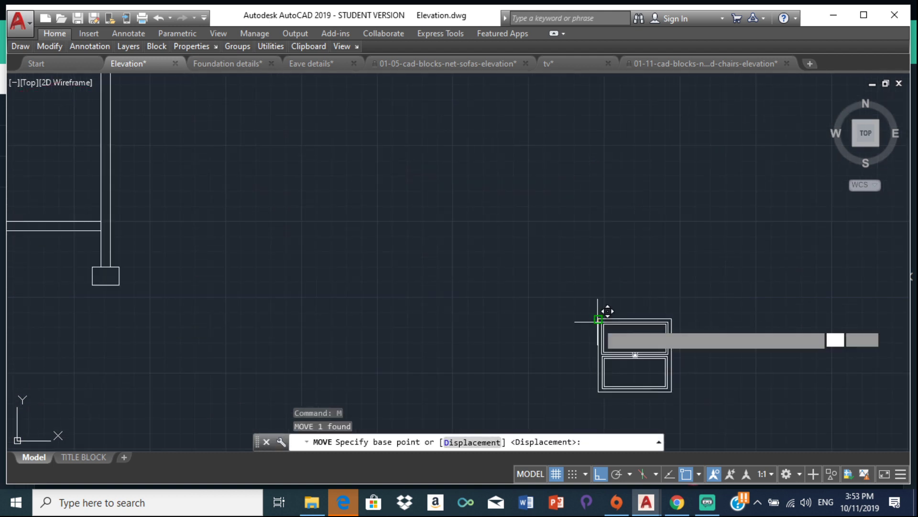
pyautogui.click(598, 319)
pyautogui.scroll(-3, 600, 313)
pyautogui.scroll(3, 106, 194)
pyautogui.scroll(2, 163, 249)
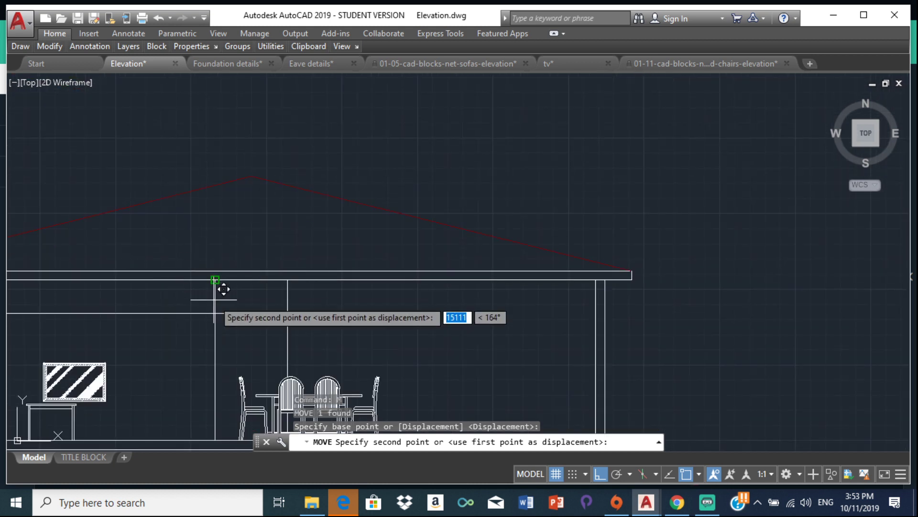
pyautogui.click(218, 315)
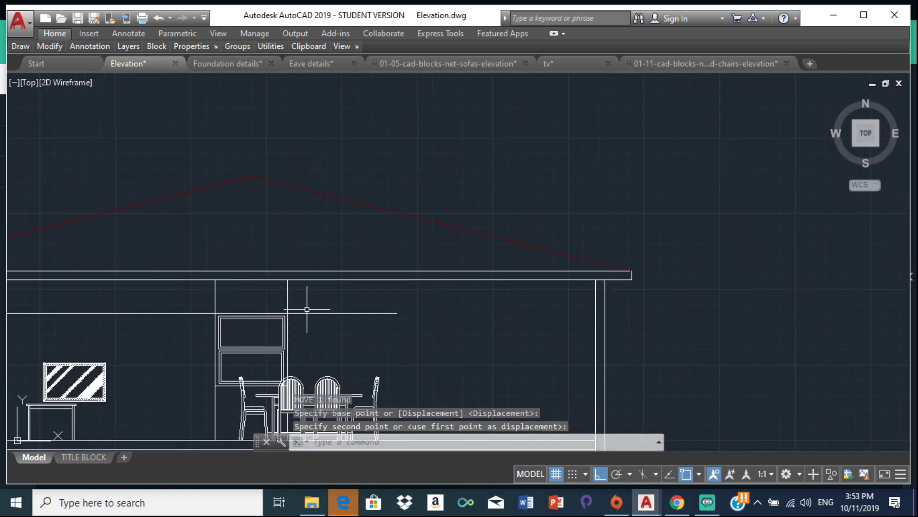
# Step: Erase the temporary guide line
pyautogui.click(336, 314)
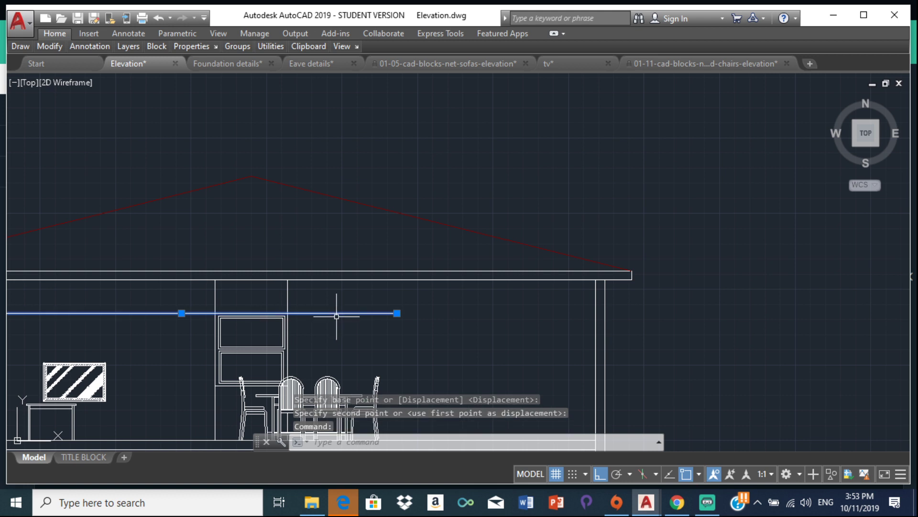
pyautogui.press('Delete')
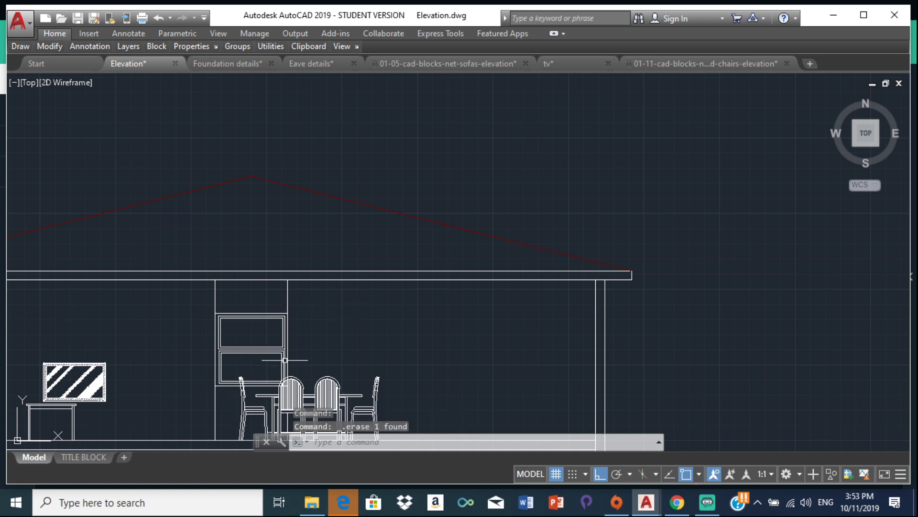
pyautogui.scroll(-2, 245, 277)
# Step: After two cancelled trim attempts, explode the rectangle into separate lines
pyautogui.scroll(6, 306, 325)
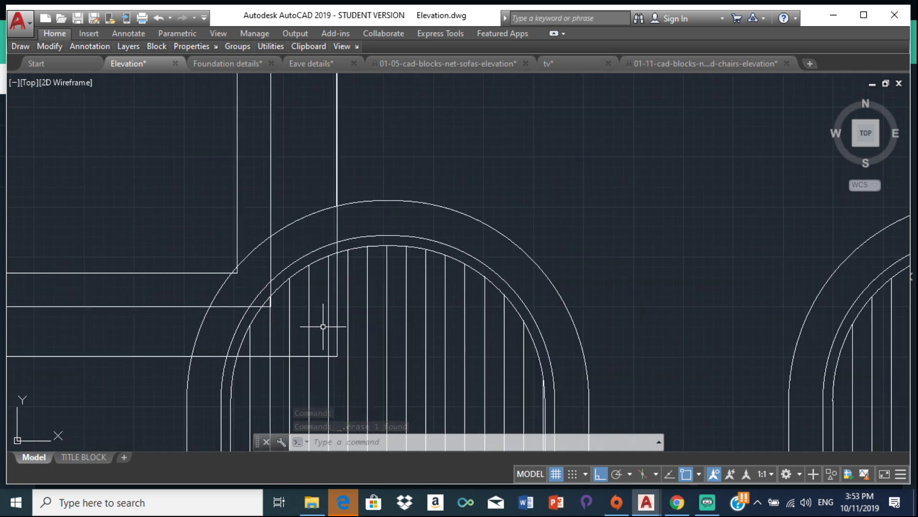
pyautogui.write('tr')
pyautogui.press('Return')
pyautogui.press('Return')
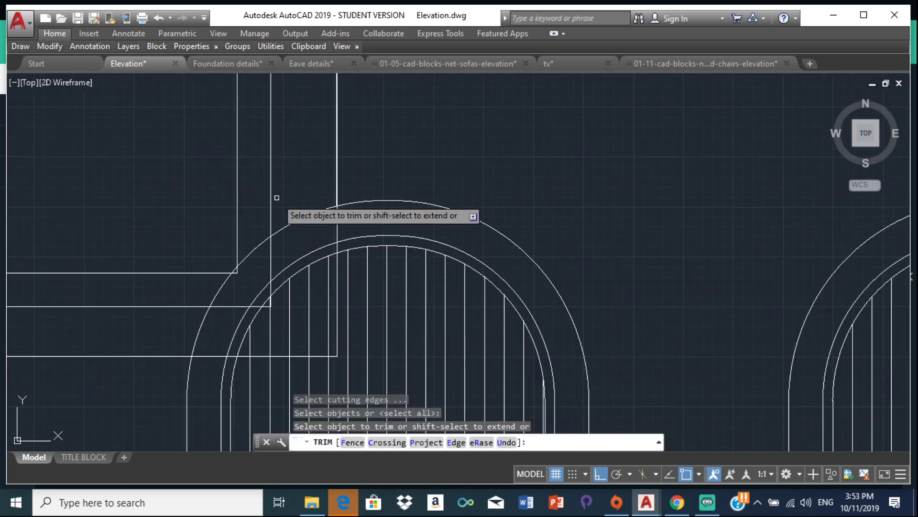
pyautogui.scroll(3, 209, 291)
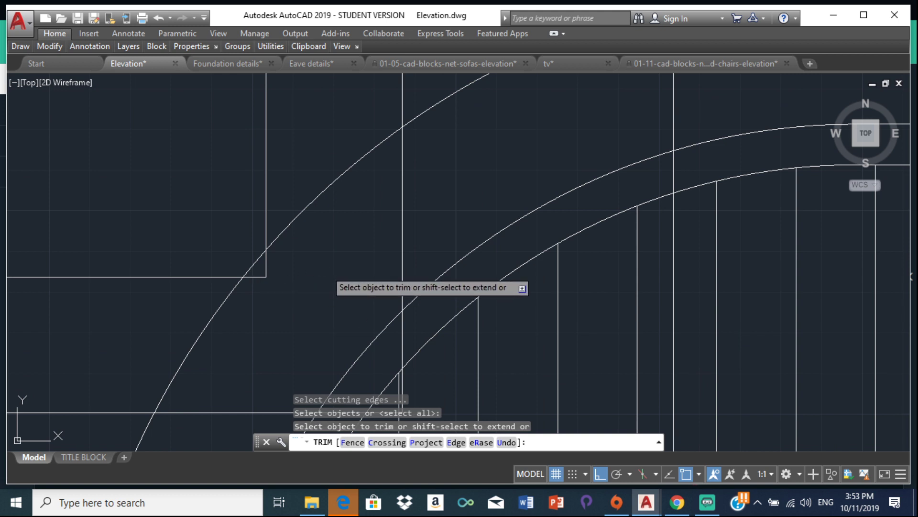
pyautogui.press('Escape')
pyautogui.press('Escape')
pyautogui.write('tr')
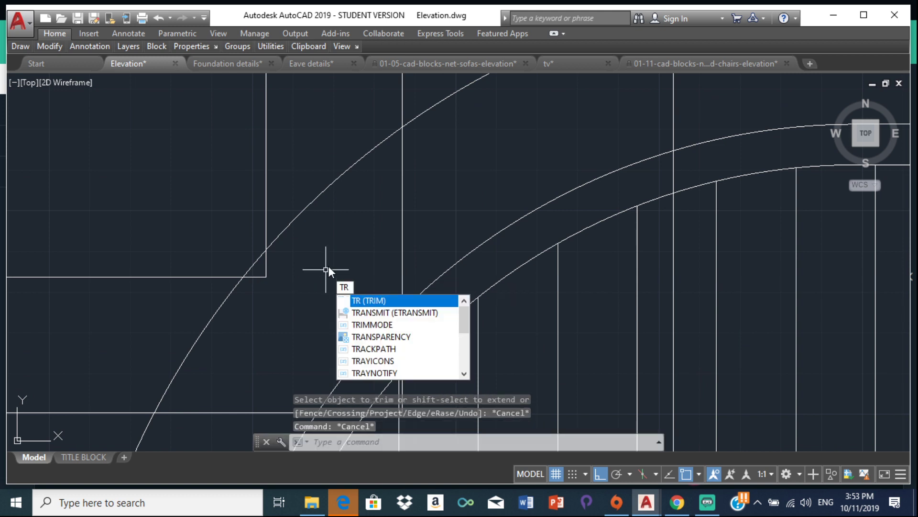
pyautogui.press('Return')
pyautogui.press('Return')
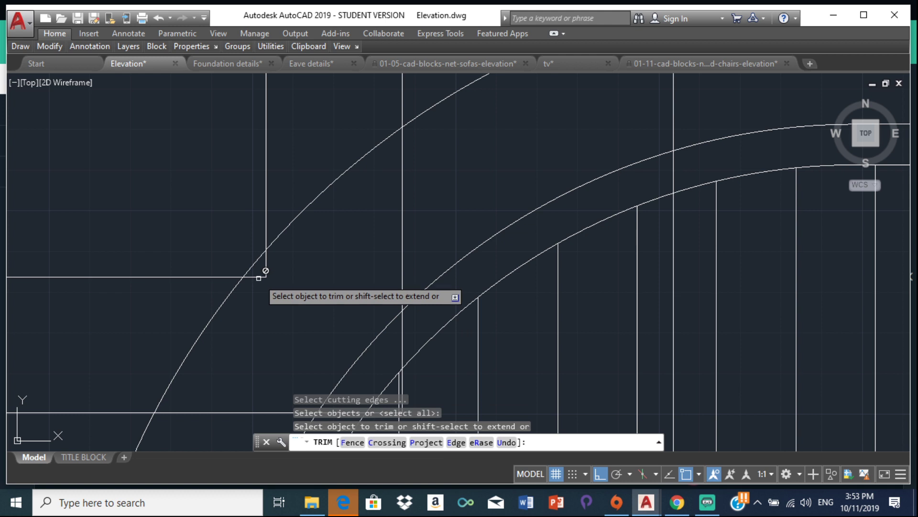
pyautogui.scroll(2, 262, 273)
pyautogui.press('Escape')
pyautogui.press('Escape')
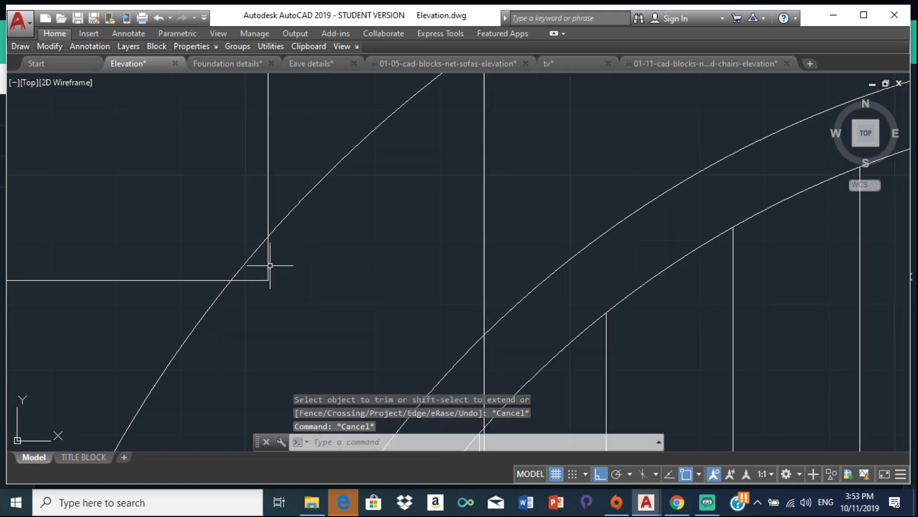
pyautogui.write('e')
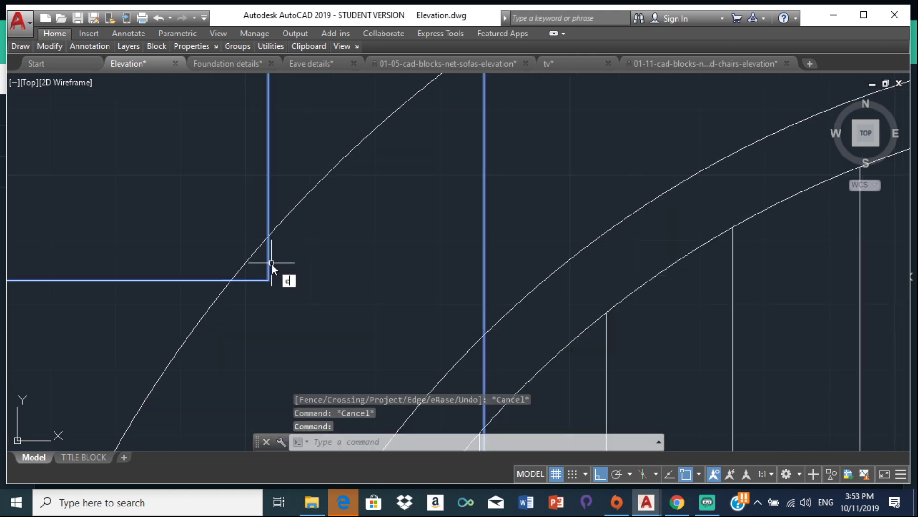
pyautogui.write('x')
pyautogui.press('Return')
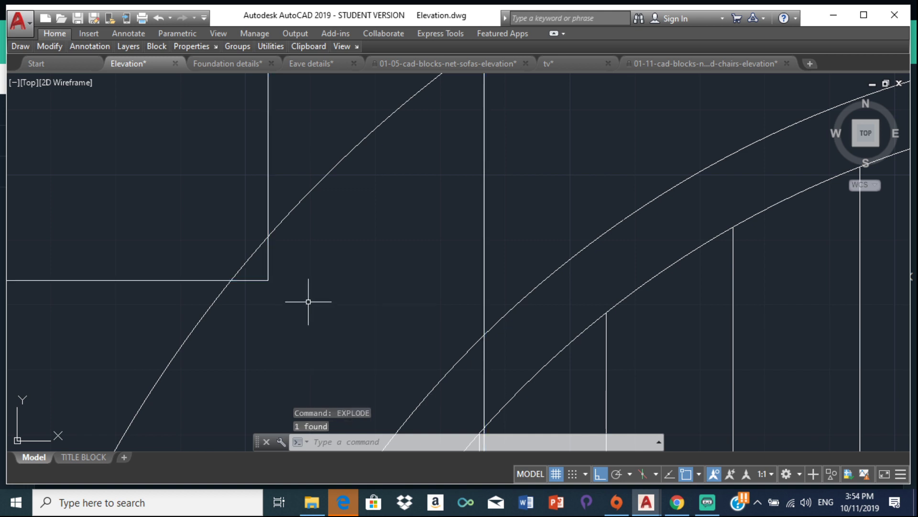
# Step: Trim the rectangle corner pieces and the vertical line inside the chair arch, using all edges
pyautogui.write('tr')
pyautogui.press('Return')
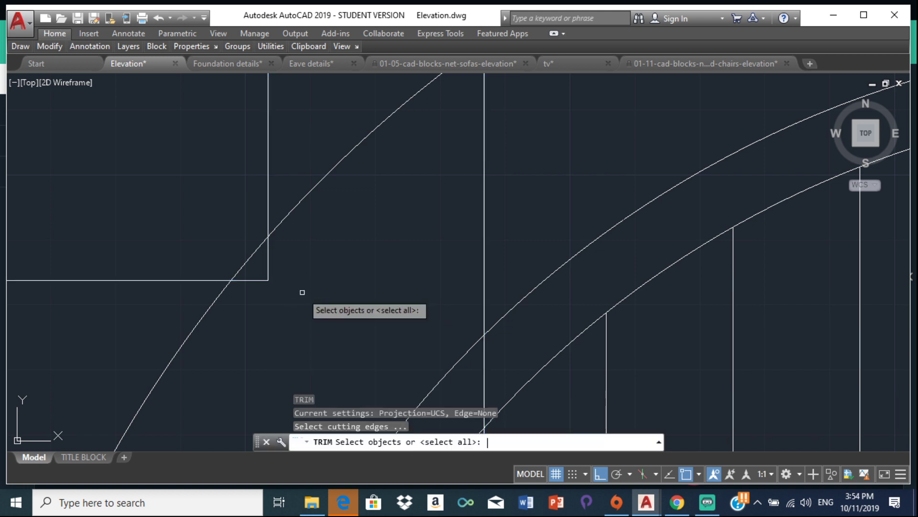
pyautogui.press('Return')
pyautogui.click(254, 281)
pyautogui.click(267, 264)
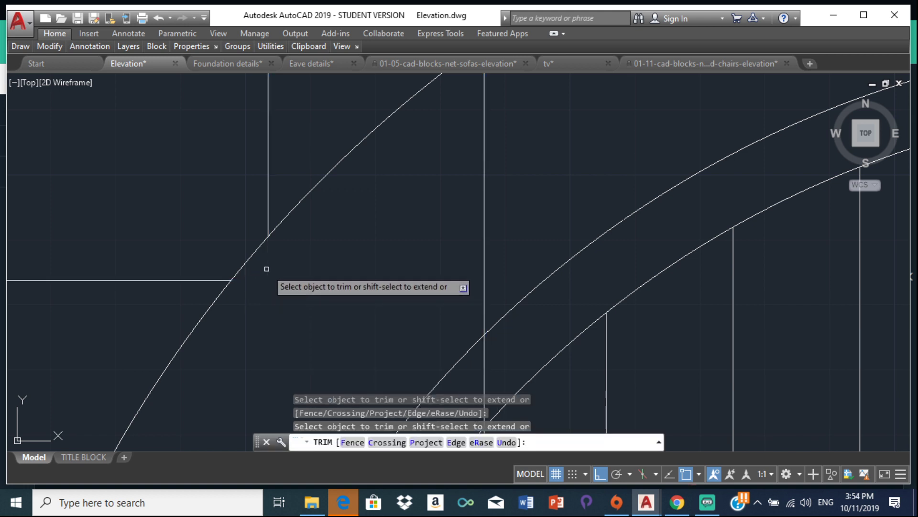
pyautogui.scroll(-4, 303, 275)
pyautogui.click(339, 210)
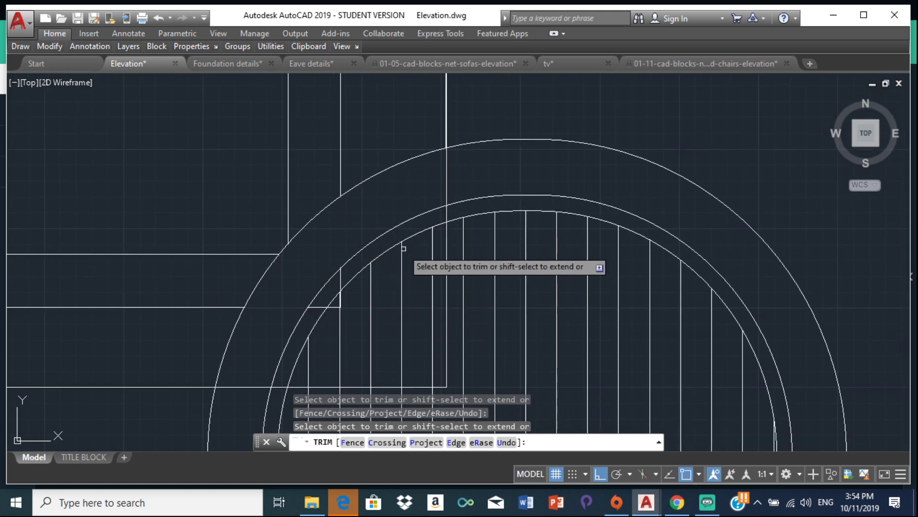
pyautogui.scroll(4, 343, 312)
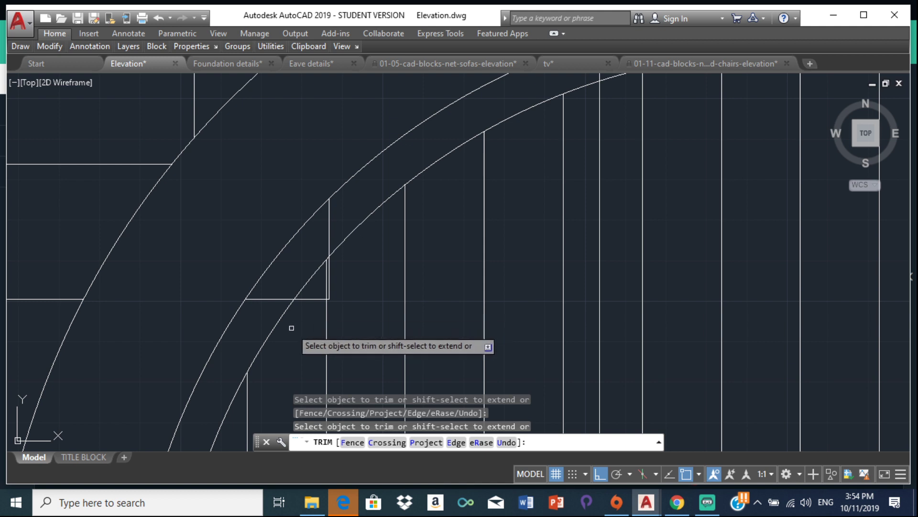
pyautogui.moveTo(292, 325); pyautogui.dragTo(327, 186, button='middle')
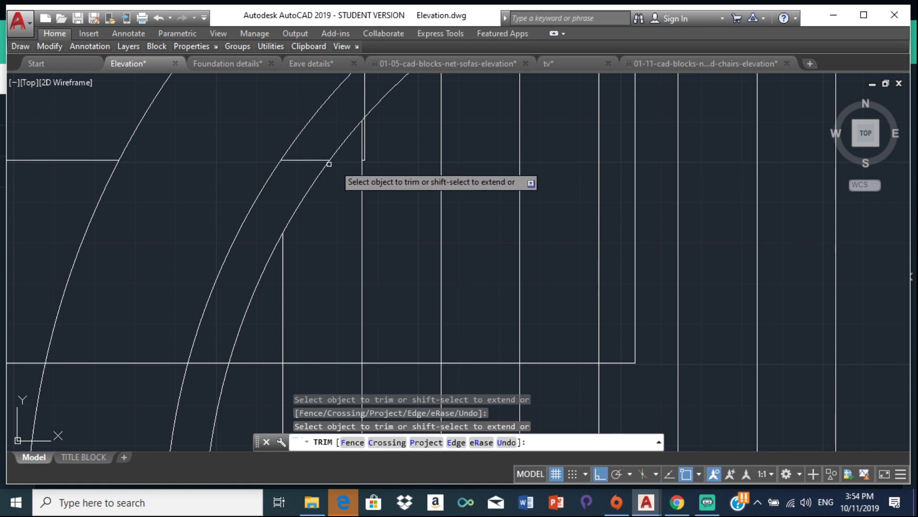
# Step: Trim the remaining horizontal and vertical line pieces inside and above the arch
pyautogui.scroll(-2, 338, 165)
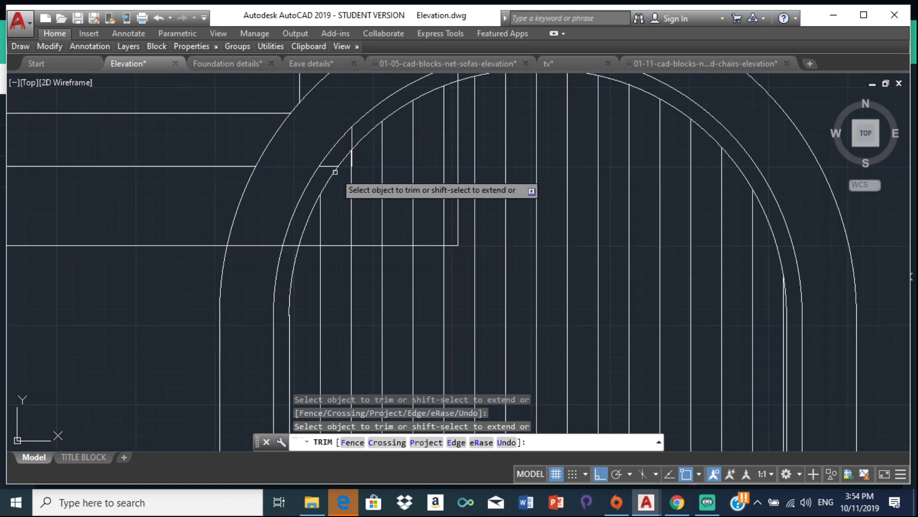
pyautogui.click(292, 244)
pyautogui.click(292, 243)
pyautogui.click(295, 246)
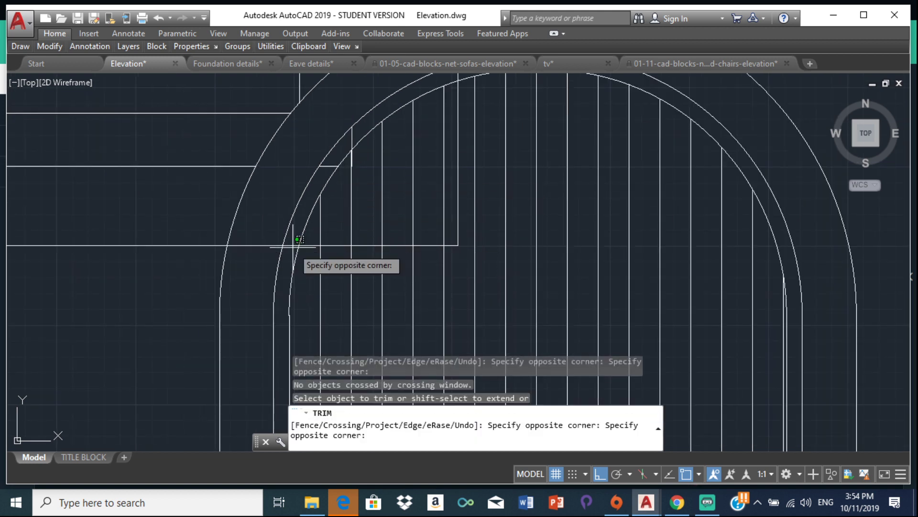
pyautogui.click(293, 245)
pyautogui.click(293, 244)
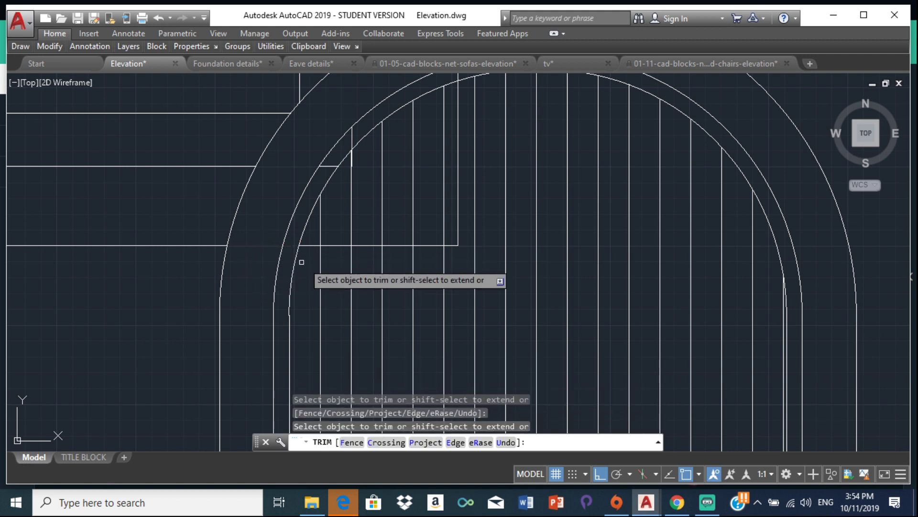
pyautogui.click(328, 245)
pyautogui.click(396, 245)
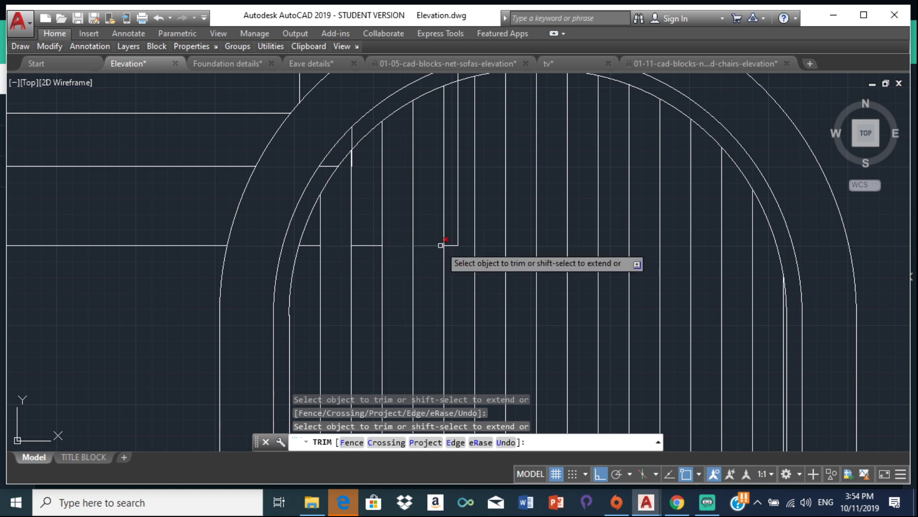
pyautogui.click(458, 232)
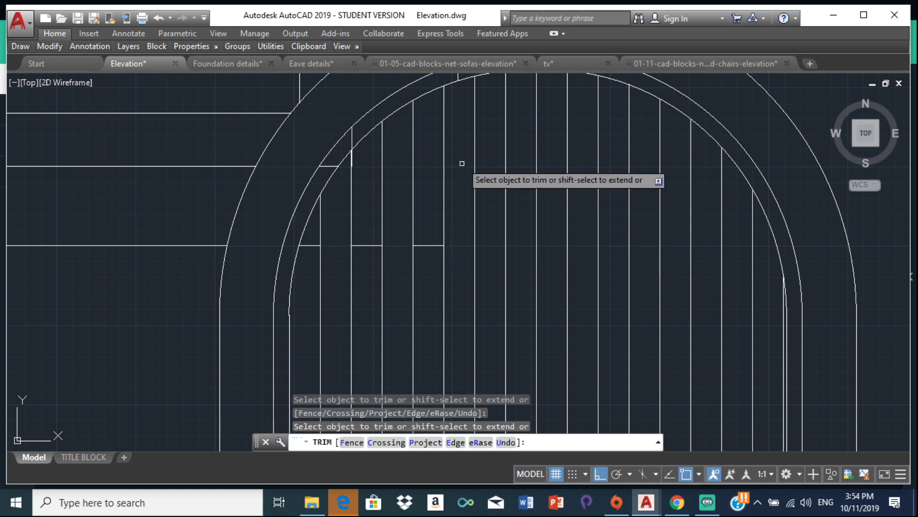
pyautogui.scroll(4, 462, 163)
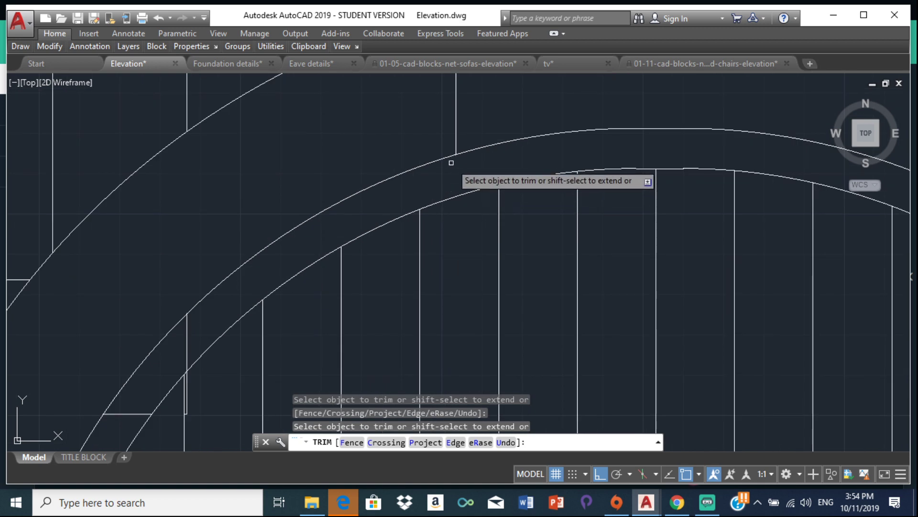
pyautogui.click(456, 144)
pyautogui.scroll(-5, 457, 153)
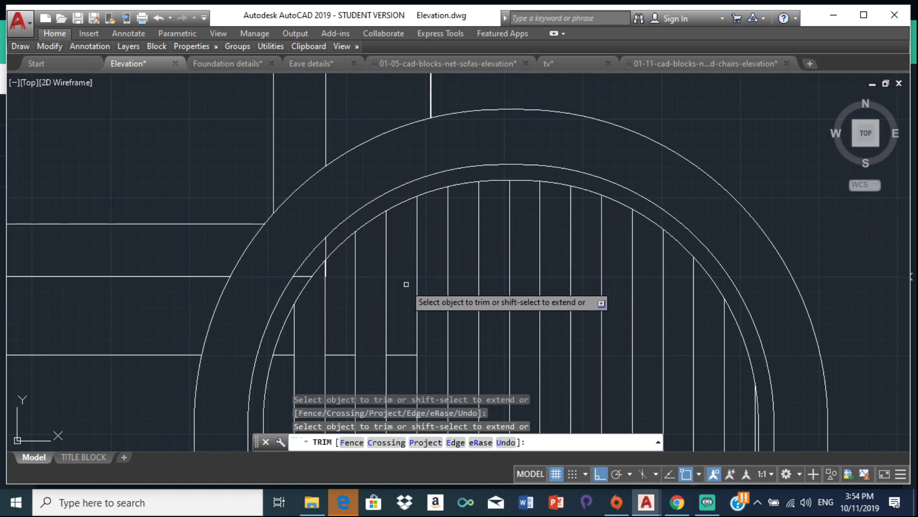
pyautogui.scroll(3, 308, 266)
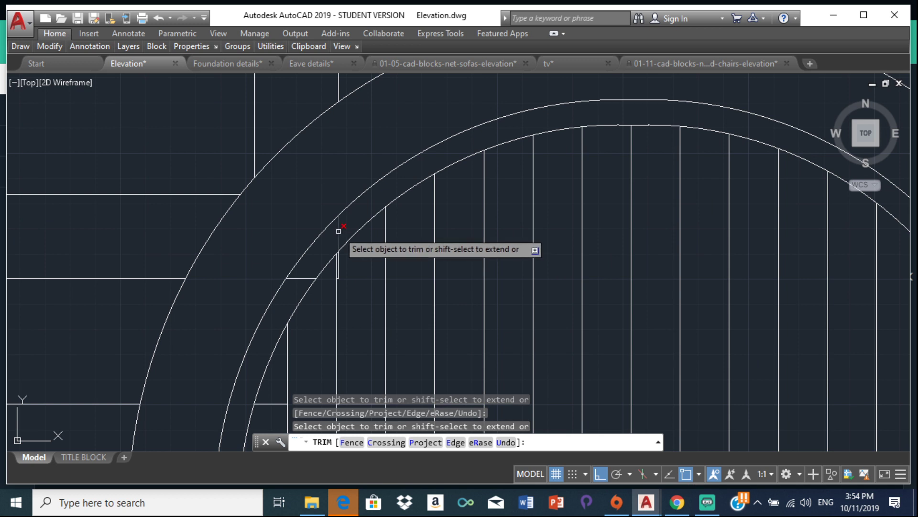
pyautogui.scroll(-2, 339, 278)
pyautogui.scroll(1, 322, 301)
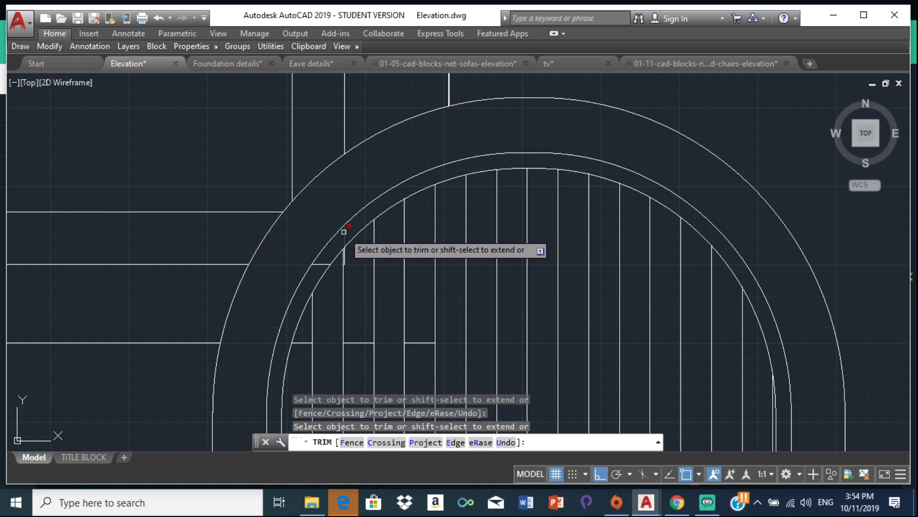
pyautogui.press('Escape')
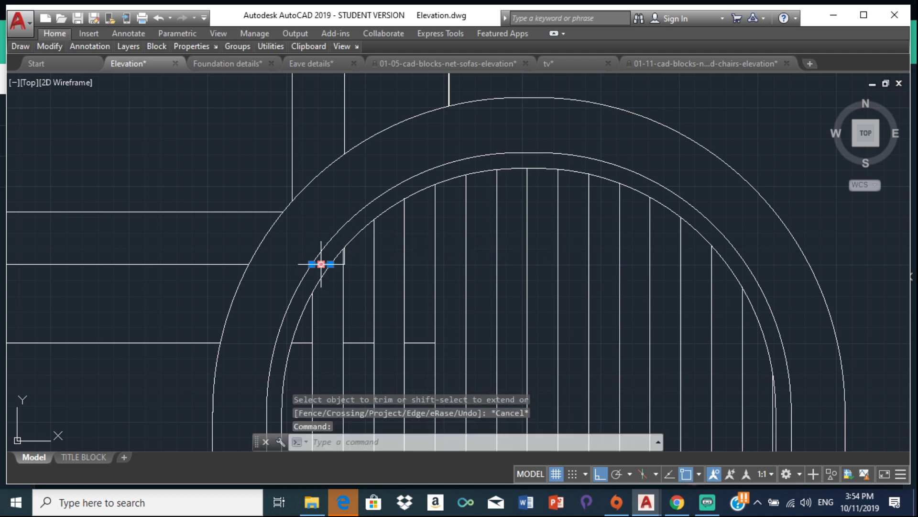
# Step: Delete the leftover short line inside the chair back
pyautogui.press('Delete')
pyautogui.scroll(-4, 322, 260)
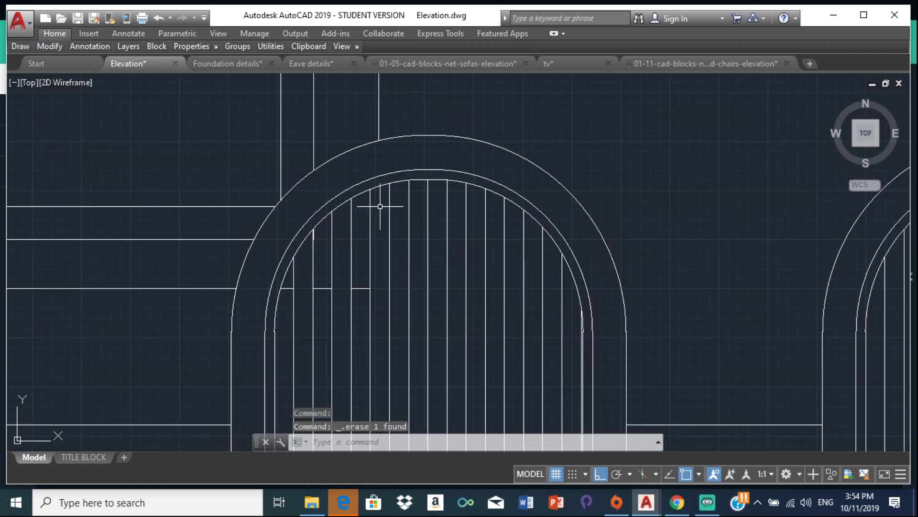
pyautogui.moveTo(388, 237); pyautogui.dragTo(389, 267, button='middle')
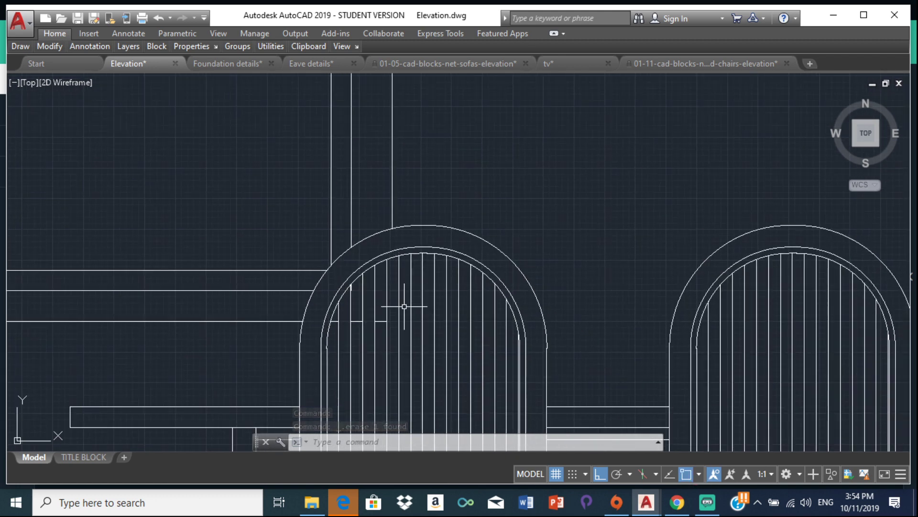
# Step: Zoom out and pan until the floor plan appears alongside the elevation
pyautogui.scroll(-2, 328, 312)
pyautogui.scroll(-8, 318, 250)
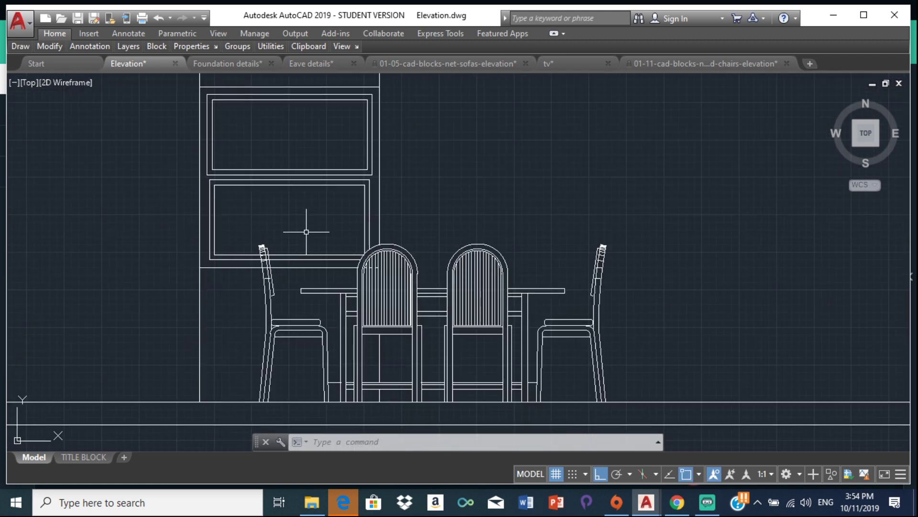
pyautogui.moveTo(539, 358); pyautogui.dragTo(520, 311, button='middle')
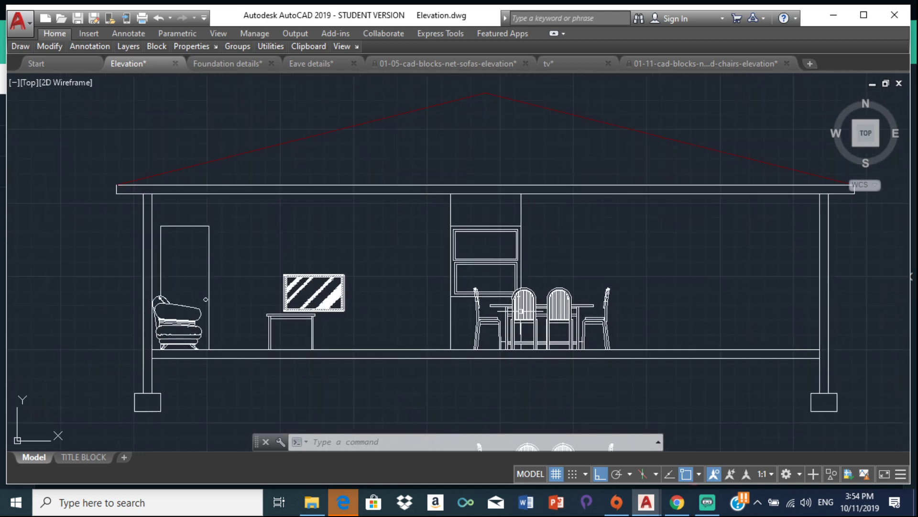
pyautogui.moveTo(580, 350)
pyautogui.mouseDown(button='middle')
pyautogui.moveTo(369, 297)
pyautogui.moveTo(419, 337)
pyautogui.moveTo(486, 268)
pyautogui.mouseUp(button='middle')
pyautogui.scroll(-2, 369, 297)
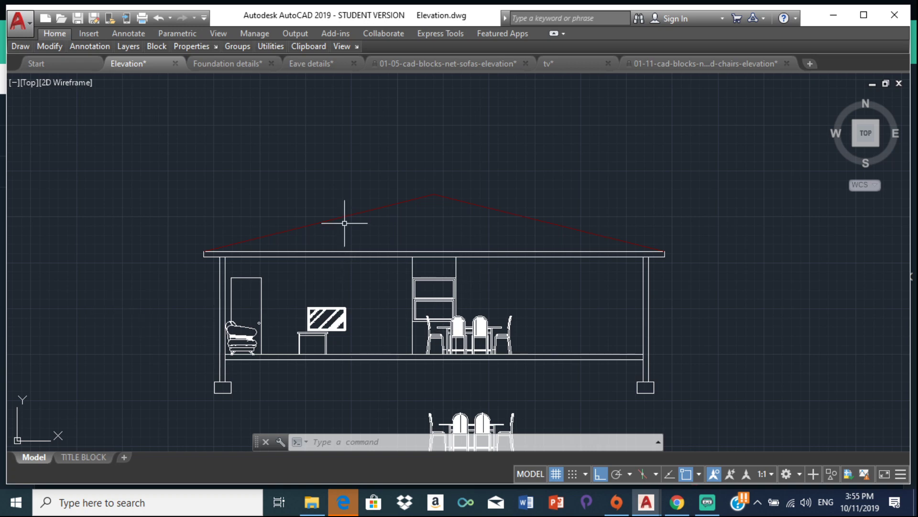
pyautogui.moveTo(345, 223); pyautogui.dragTo(361, 269, button='middle')
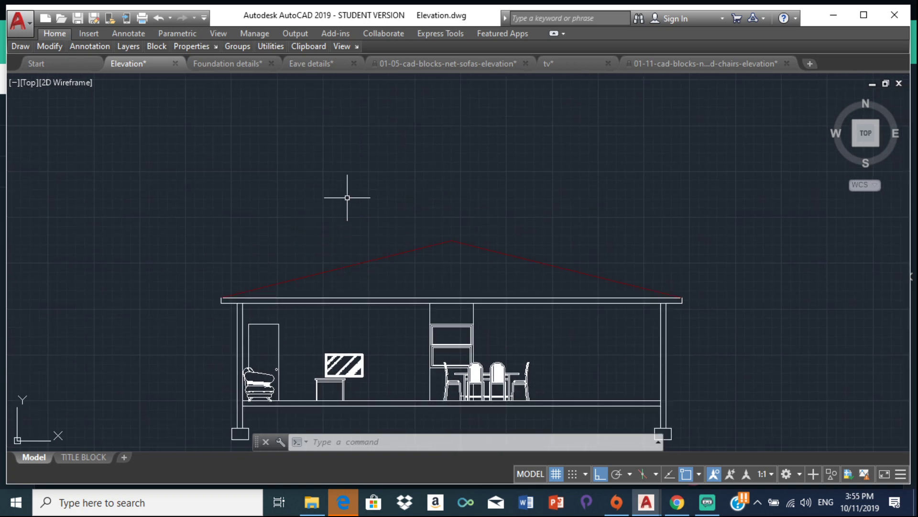
pyautogui.scroll(-4, 480, 268)
pyautogui.scroll(-3, 350, 207)
pyautogui.moveTo(350, 207); pyautogui.dragTo(281, 391, button='middle')
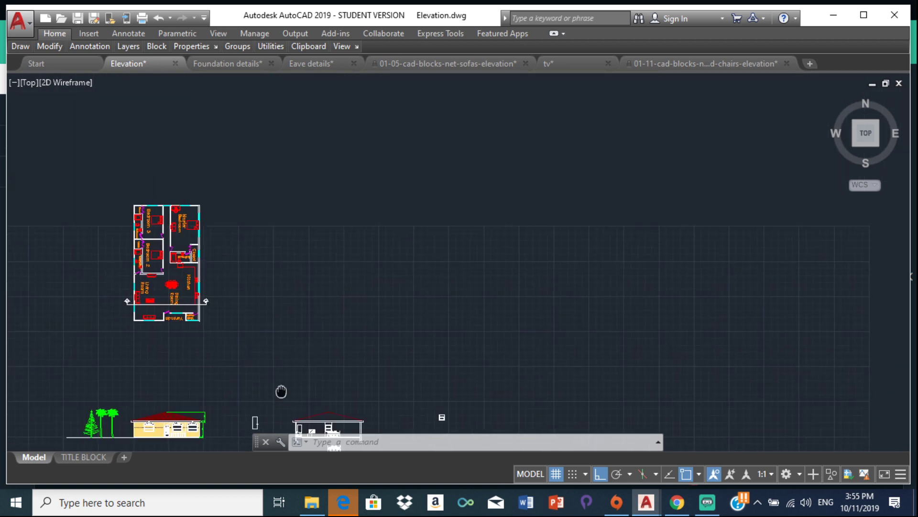
pyautogui.scroll(6, 205, 287)
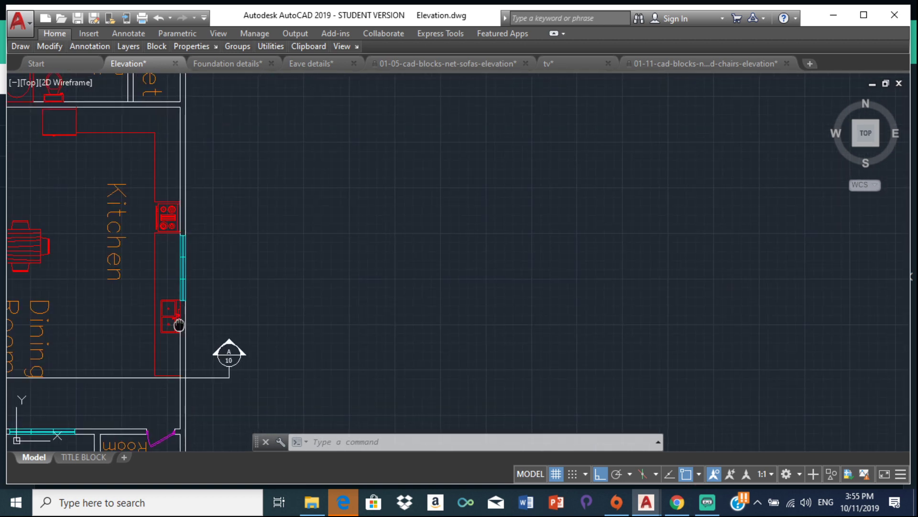
pyautogui.moveTo(179, 325); pyautogui.dragTo(206, 289, button='middle')
pyautogui.scroll(4, 205, 288)
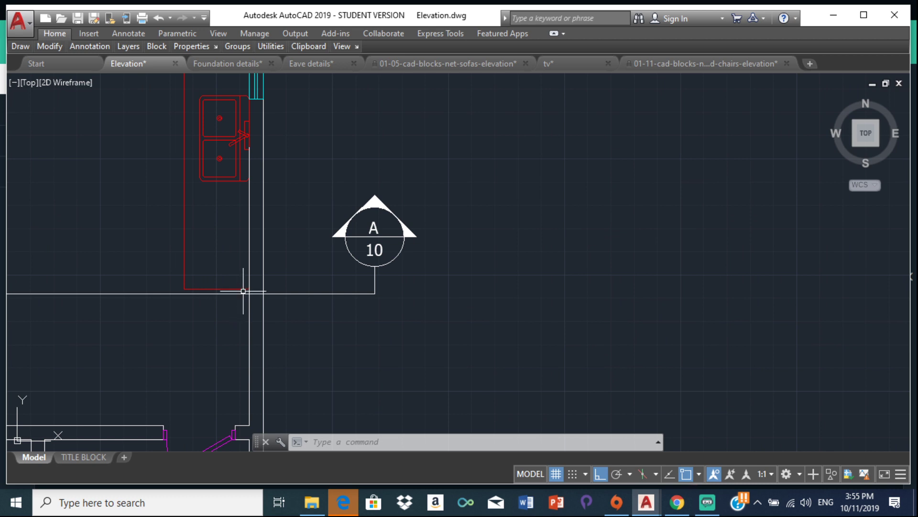
pyautogui.scroll(2, 243, 291)
pyautogui.scroll(-5, 255, 216)
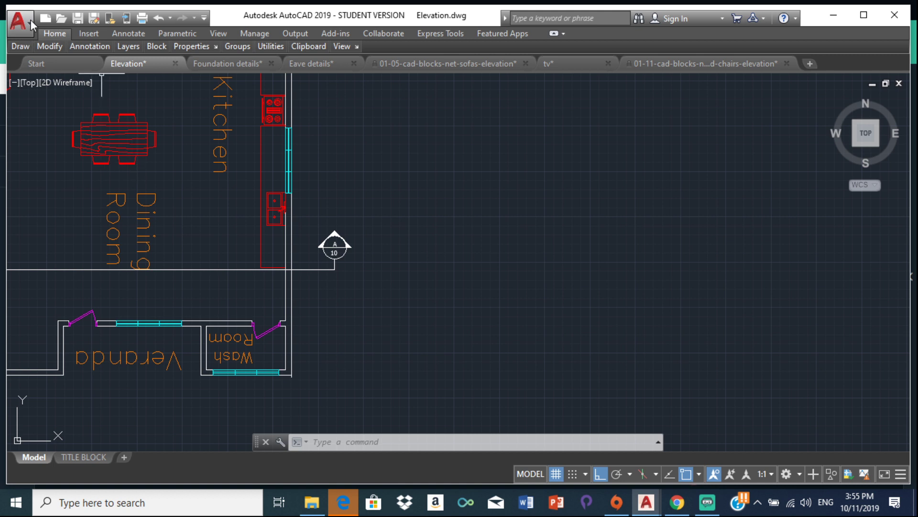
pyautogui.scroll(-4, 165, 182)
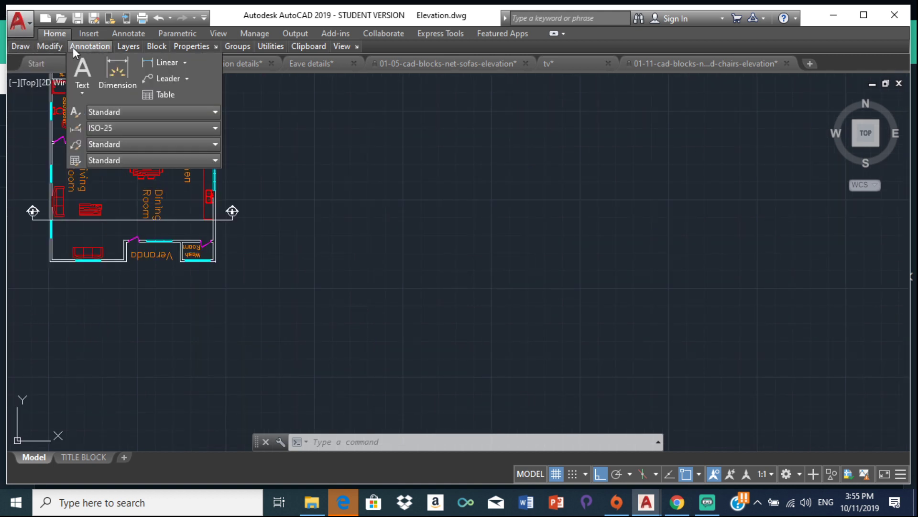
pyautogui.moveTo(51, 44)
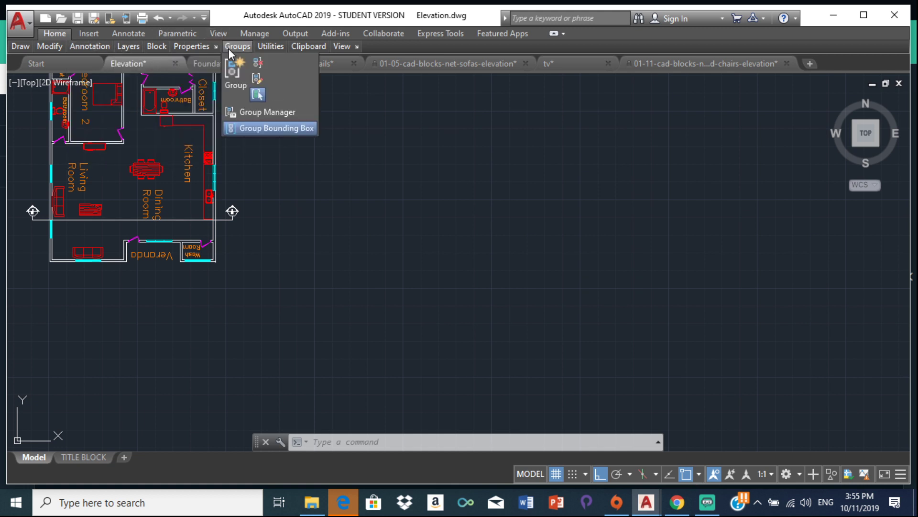
pyautogui.moveTo(271, 53)
pyautogui.click(294, 80)
pyautogui.click(298, 113)
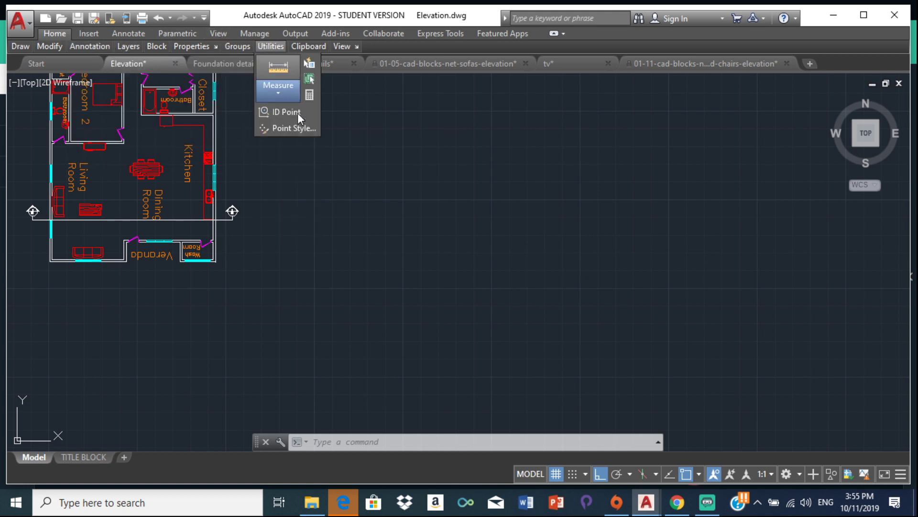
pyautogui.scroll(6, 208, 213)
pyautogui.scroll(2, 162, 206)
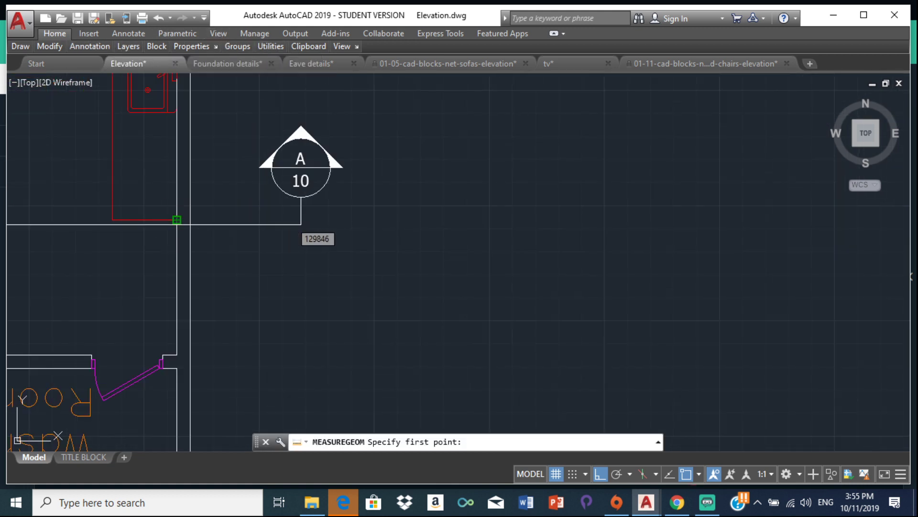
pyautogui.click(177, 220)
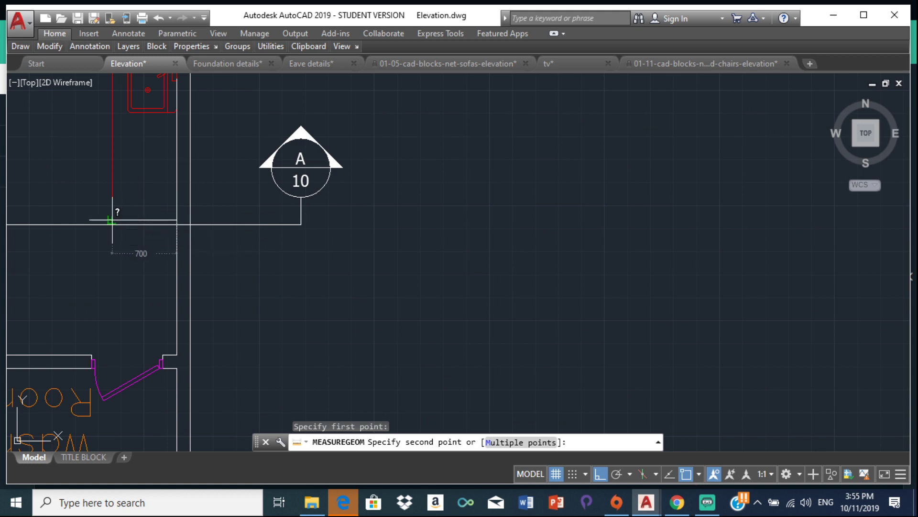
pyautogui.press('Escape')
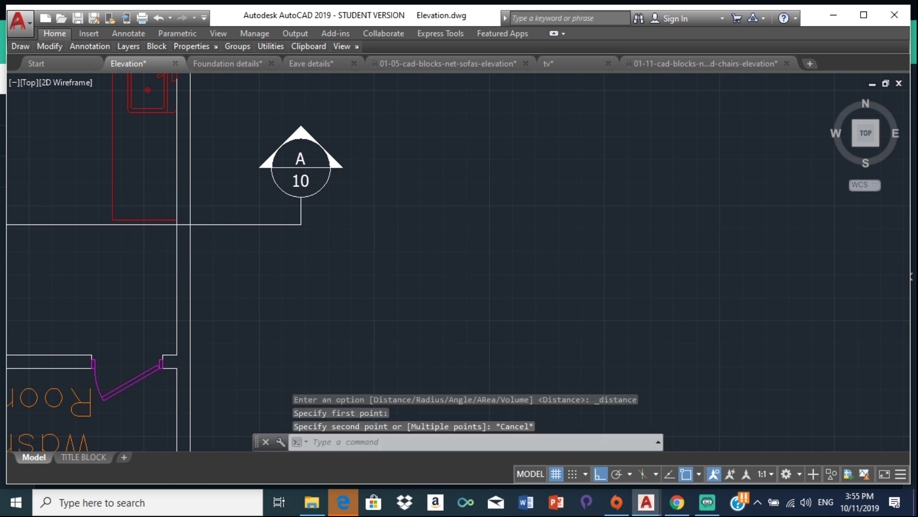
pyautogui.scroll(-2, 184, 215)
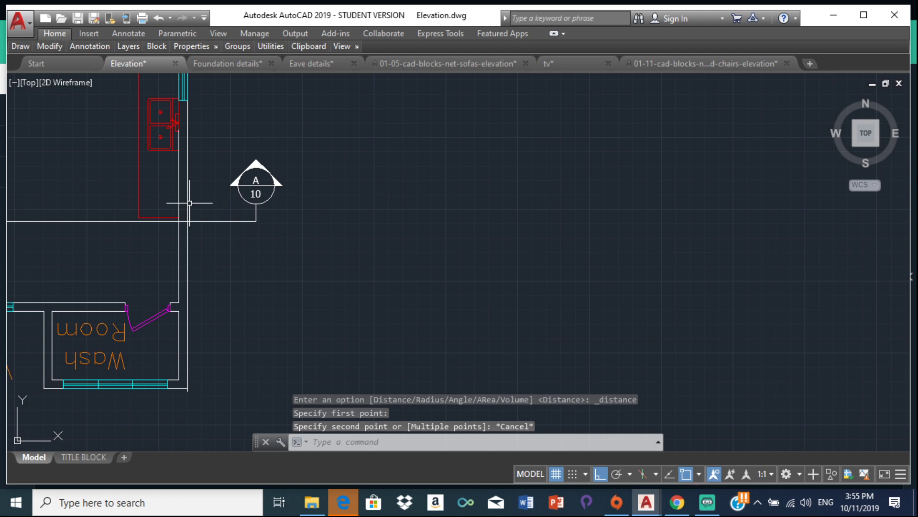
pyautogui.scroll(-2, 285, 194)
pyautogui.scroll(-3, 418, 222)
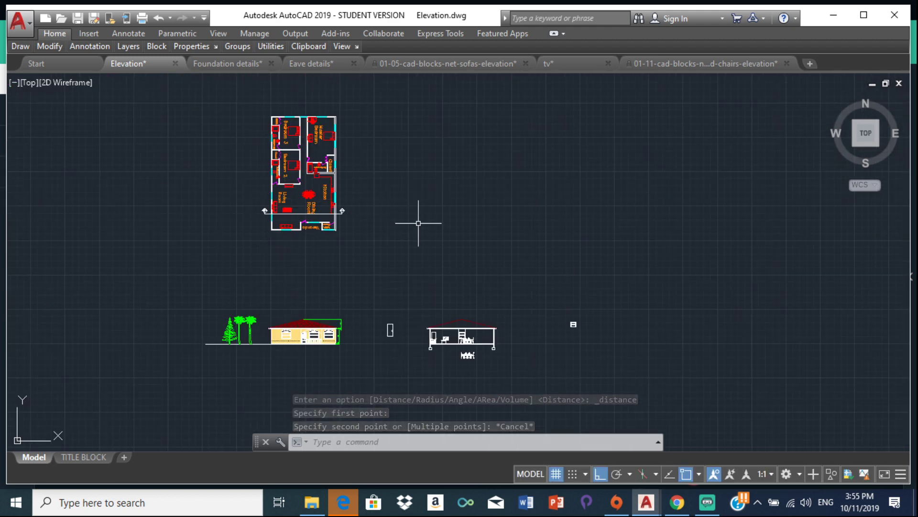
pyautogui.moveTo(419, 223); pyautogui.dragTo(219, 195, button='middle')
pyautogui.scroll(4, 412, 245)
pyautogui.write('a')
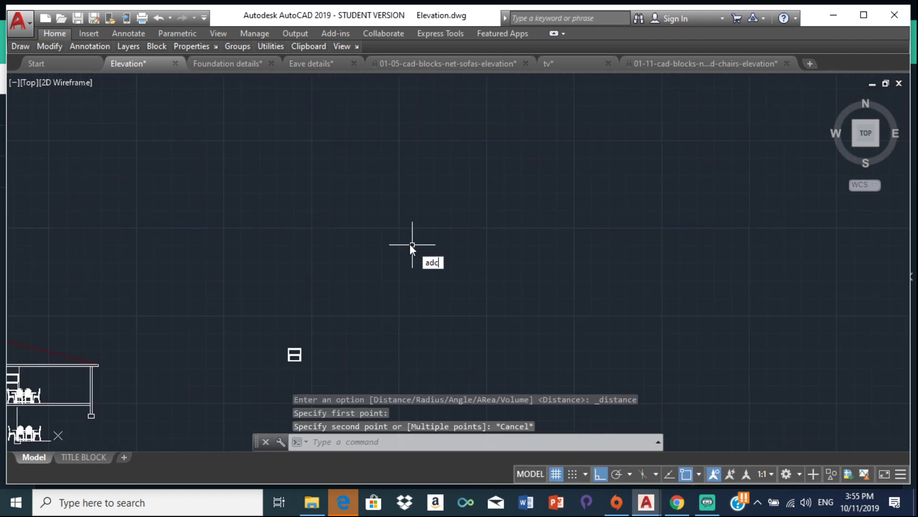
pyautogui.write('dc')
# Step: Open the Kitchens.dwg sample's Blocks category in DesignCenter
pyautogui.click(458, 284)
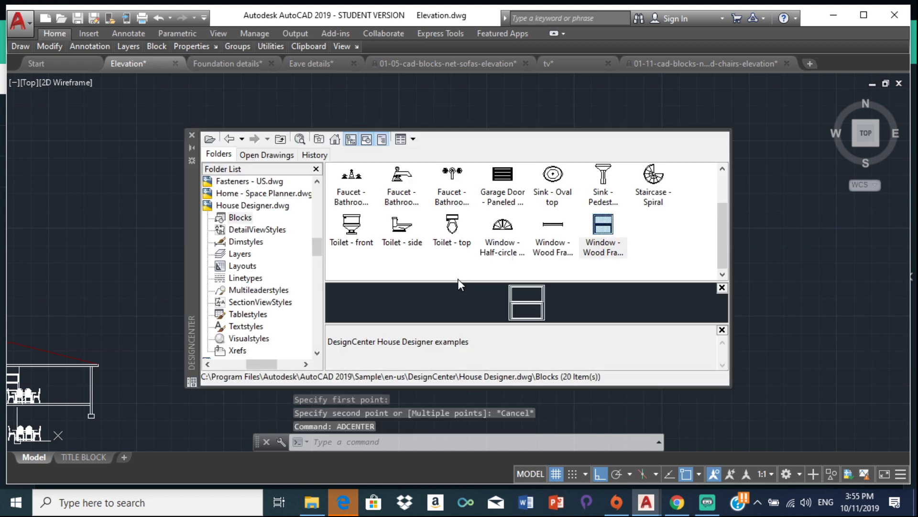
pyautogui.scroll(1, 441, 218)
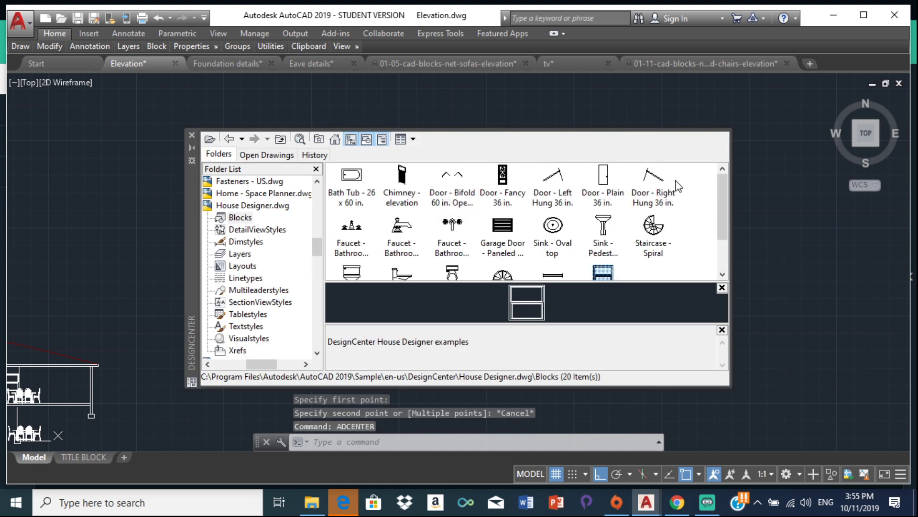
pyautogui.click(231, 140)
pyautogui.click(231, 140)
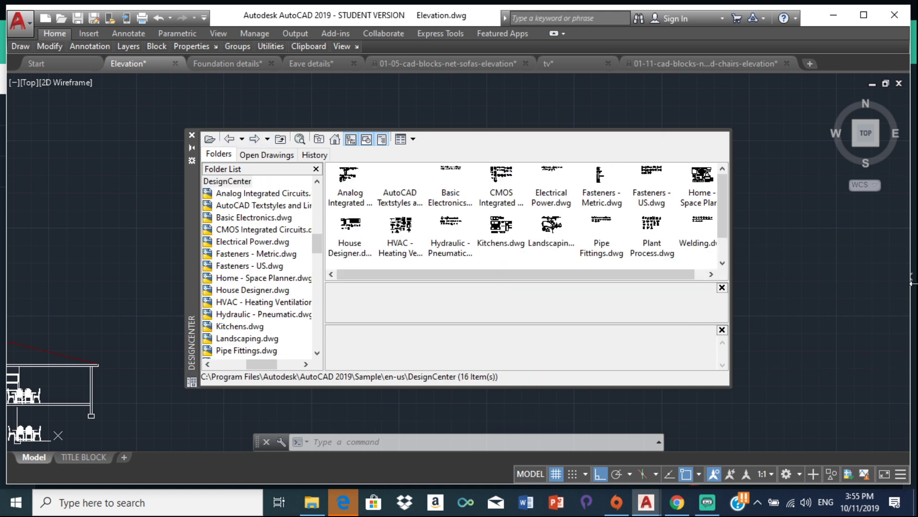
pyautogui.doubleClick(502, 244)
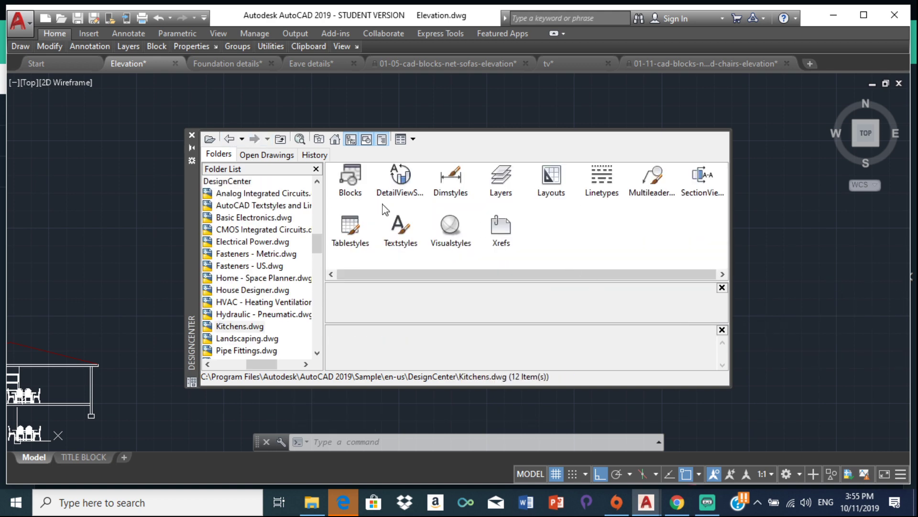
pyautogui.doubleClick(351, 186)
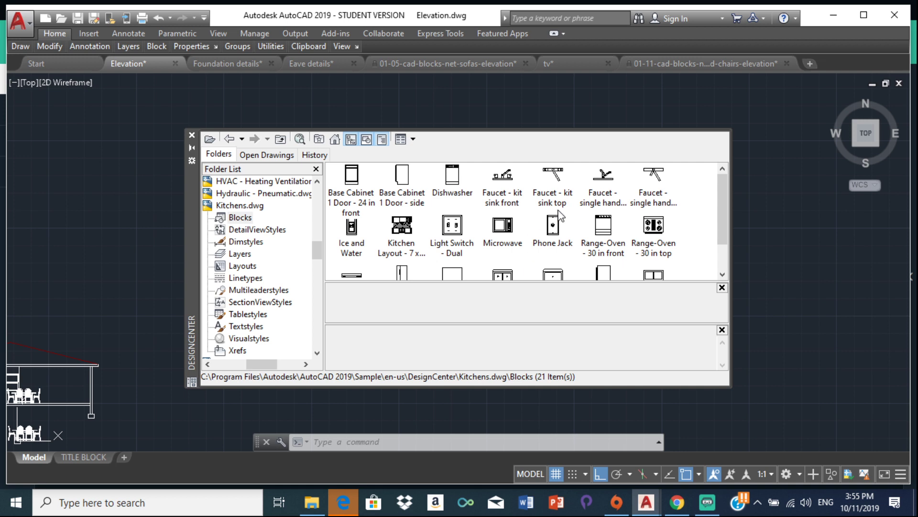
# Step: Drag in the single-handle faucet, Base Cabinet 1 Door - side and 24 in front blocks
pyautogui.scroll(-1, 560, 215)
pyautogui.scroll(1, 598, 203)
pyautogui.moveTo(603, 177); pyautogui.dragTo(778, 218)
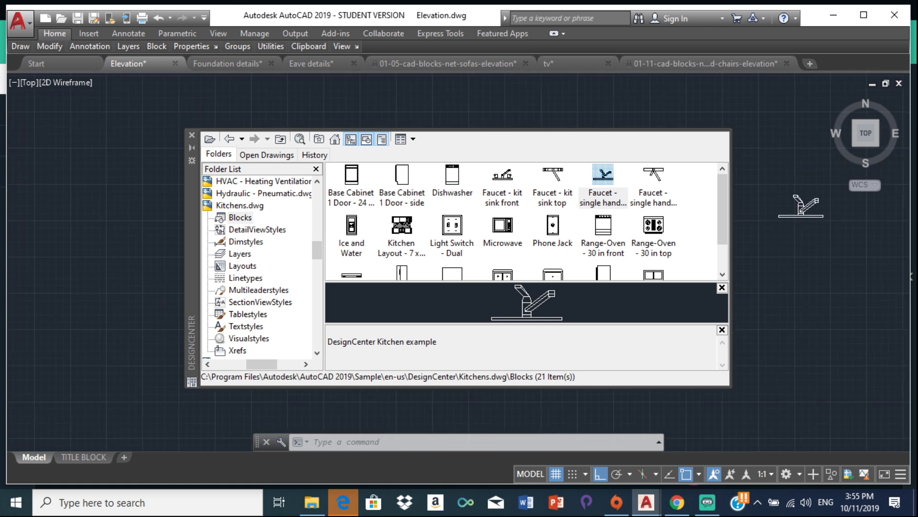
pyautogui.scroll(-4, 807, 218)
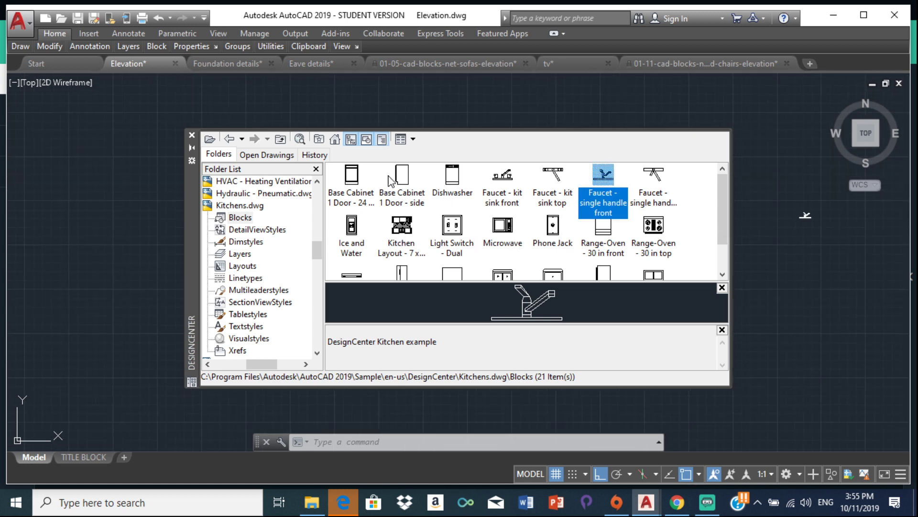
pyautogui.click(406, 180)
pyautogui.moveTo(726, 263)
pyautogui.mouseDown()
pyautogui.moveTo(774, 264)
pyautogui.moveTo(750, 262)
pyautogui.mouseUp()
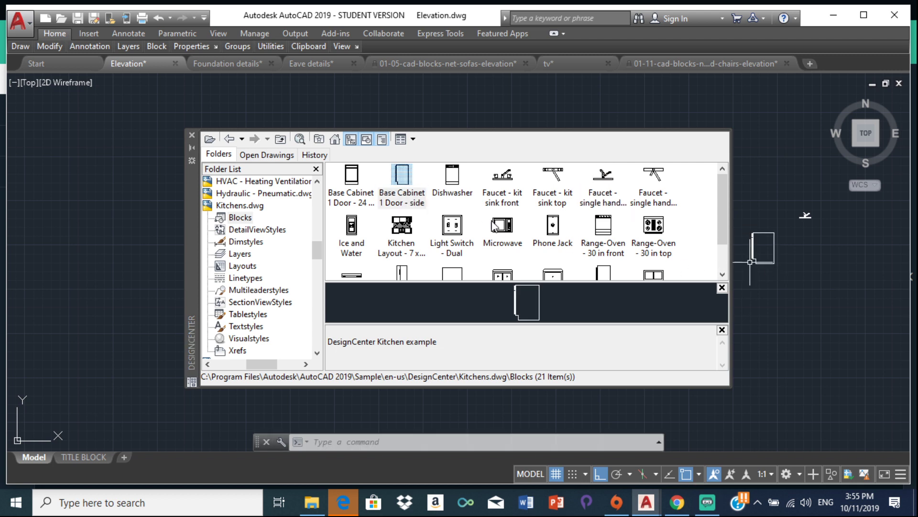
pyautogui.click(354, 184)
pyautogui.moveTo(787, 289); pyautogui.dragTo(810, 306)
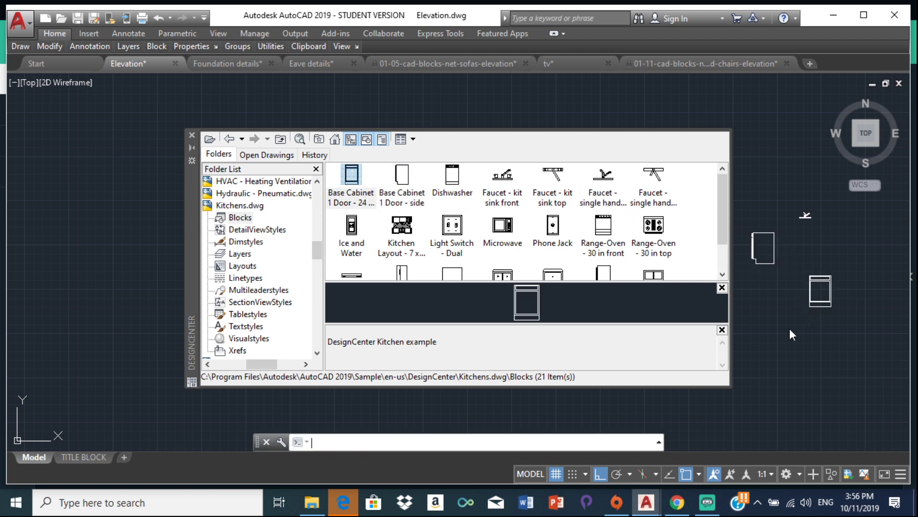
# Step: Close DesignCenter and zoom to view the newly placed blocks
pyautogui.click(192, 136)
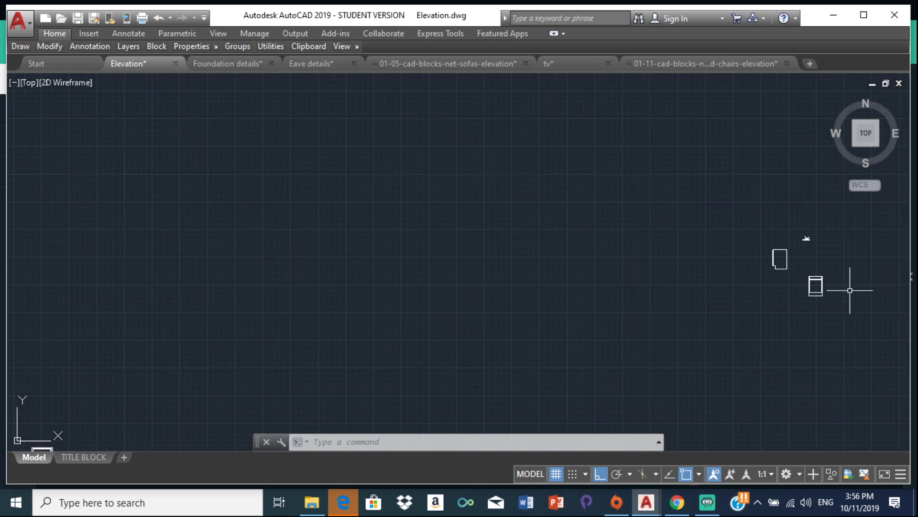
pyautogui.scroll(4, 710, 182)
pyautogui.scroll(-5, 727, 201)
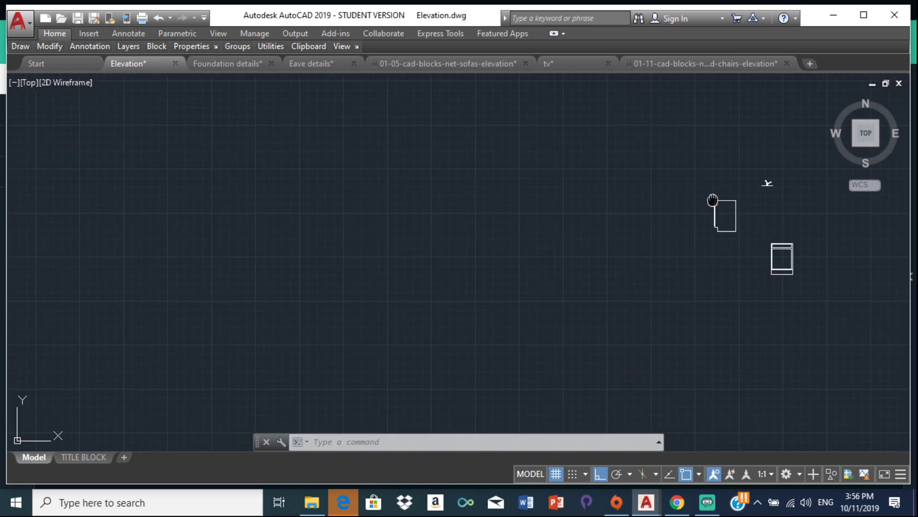
pyautogui.scroll(-5, 525, 227)
pyautogui.scroll(-2, 472, 265)
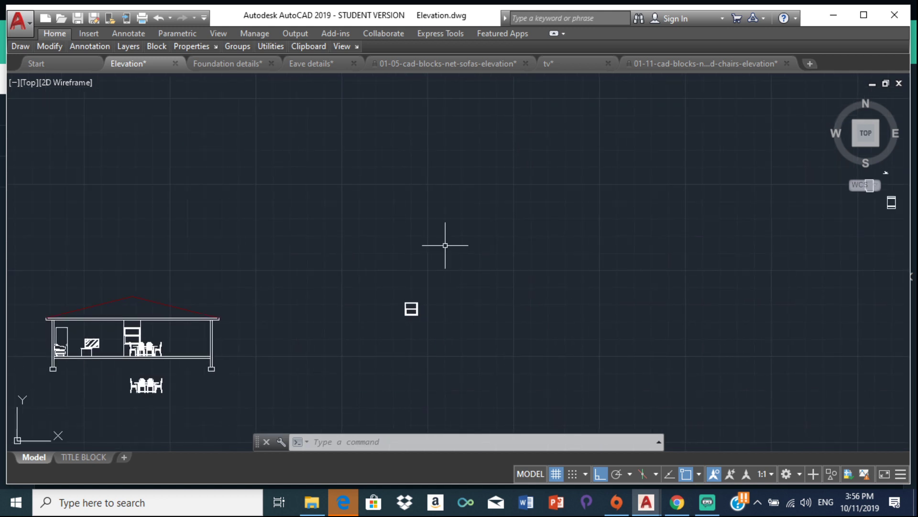
# Step: Move the faucet and both cabinets beside the house elevation with Ortho off, then restore Ortho
pyautogui.scroll(-2, 446, 244)
pyautogui.scroll(3, 497, 271)
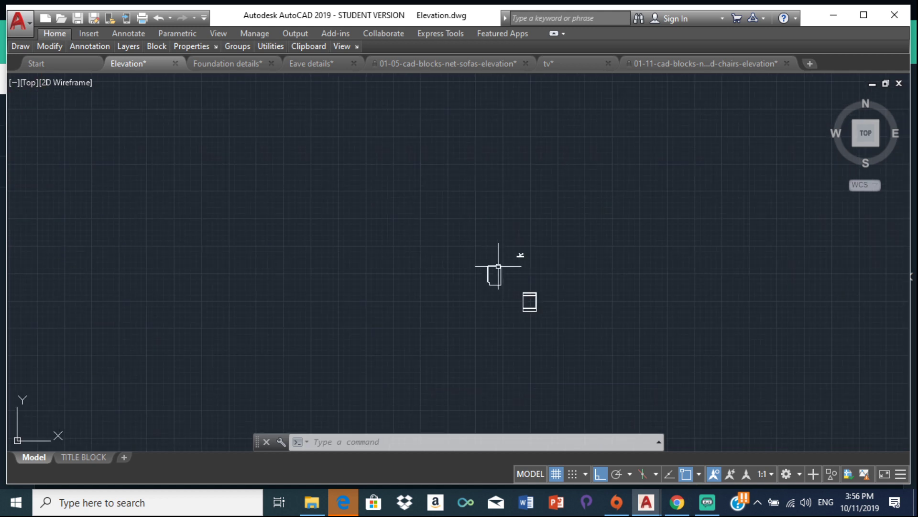
pyautogui.moveTo(482, 226); pyautogui.dragTo(550, 318)
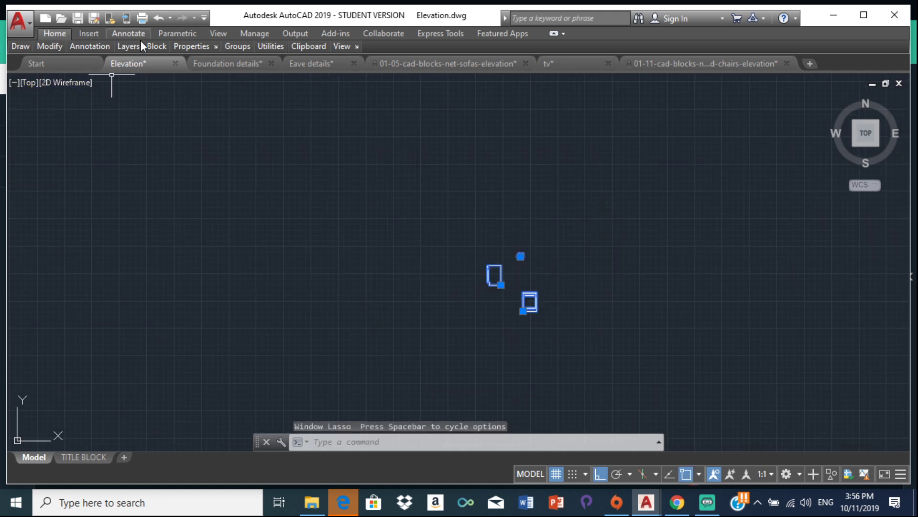
pyautogui.moveTo(55, 44)
pyautogui.click(57, 62)
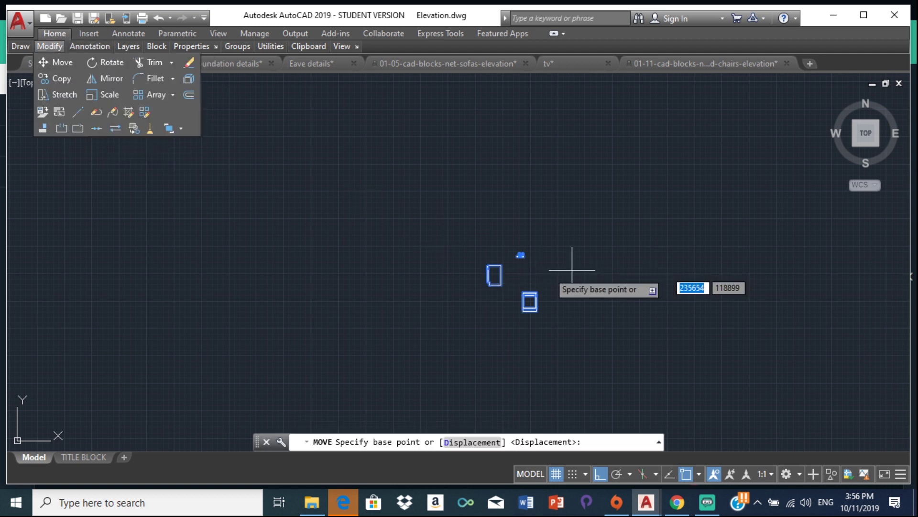
pyautogui.click(488, 266)
pyautogui.scroll(-4, 718, 162)
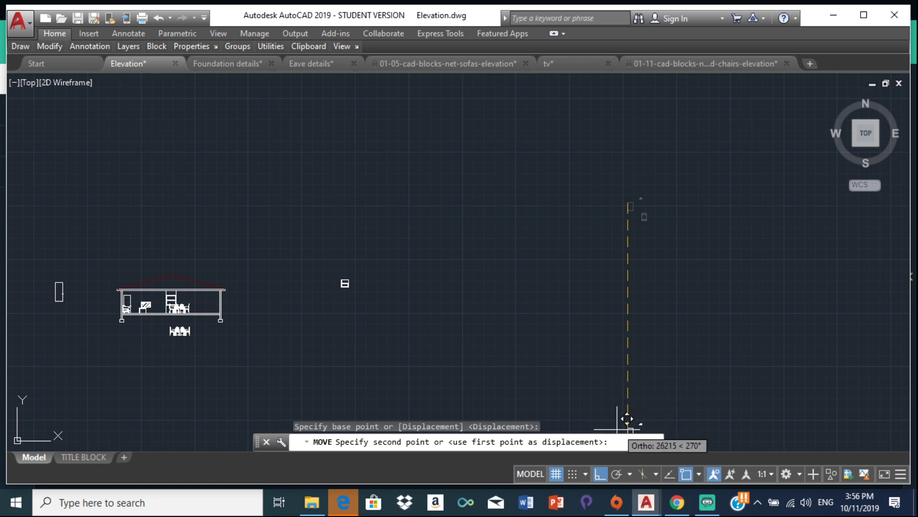
pyautogui.press('F8')
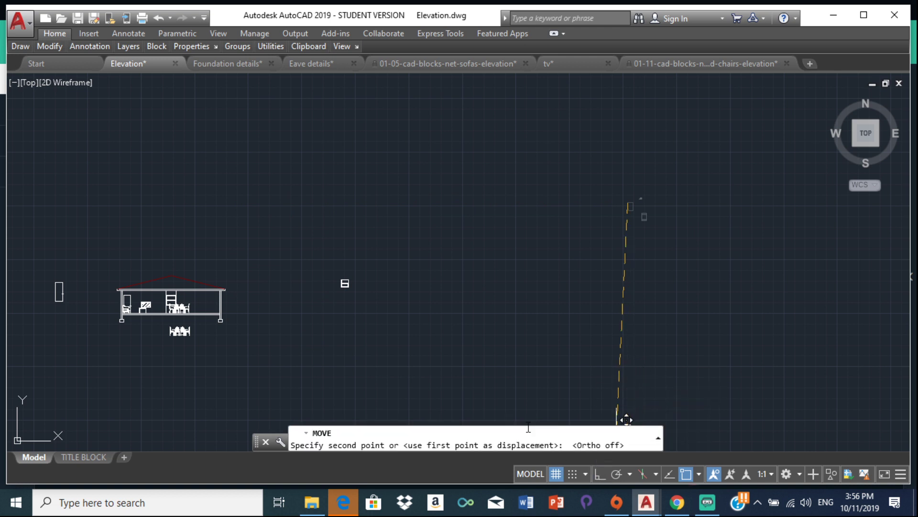
pyautogui.click(259, 312)
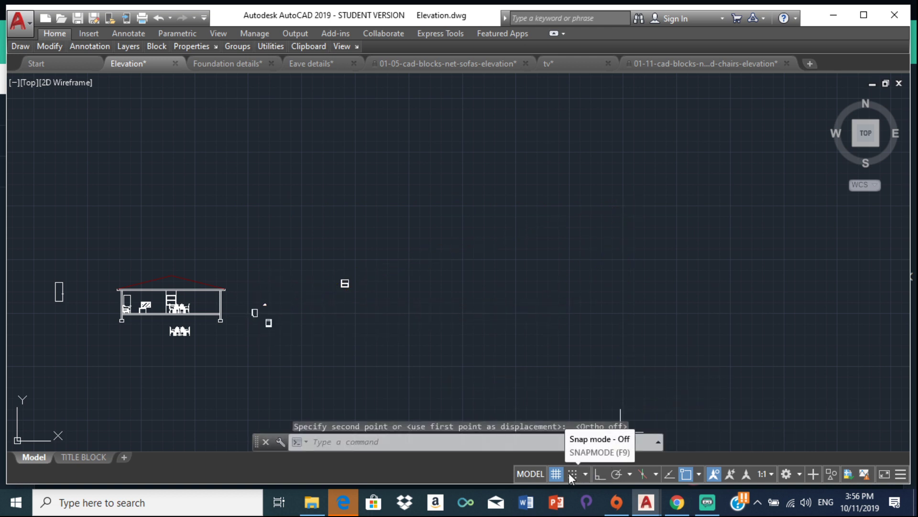
pyautogui.click(599, 475)
# Step: Window-select the side-view cabinet block, then clear the selection
pyautogui.scroll(10, 248, 313)
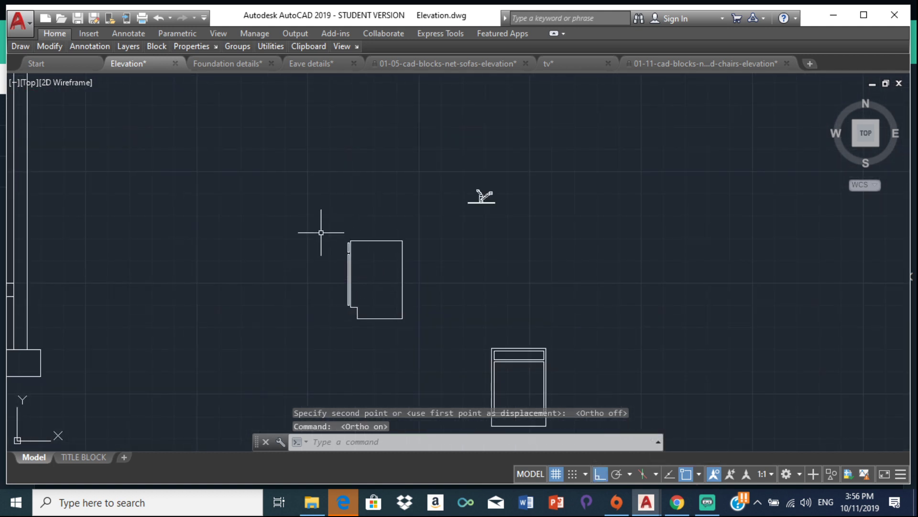
pyautogui.scroll(-5, 354, 249)
pyautogui.moveTo(407, 254)
pyautogui.mouseDown()
pyautogui.moveTo(427, 315)
pyautogui.moveTo(448, 305)
pyautogui.moveTo(455, 256)
pyautogui.mouseUp()
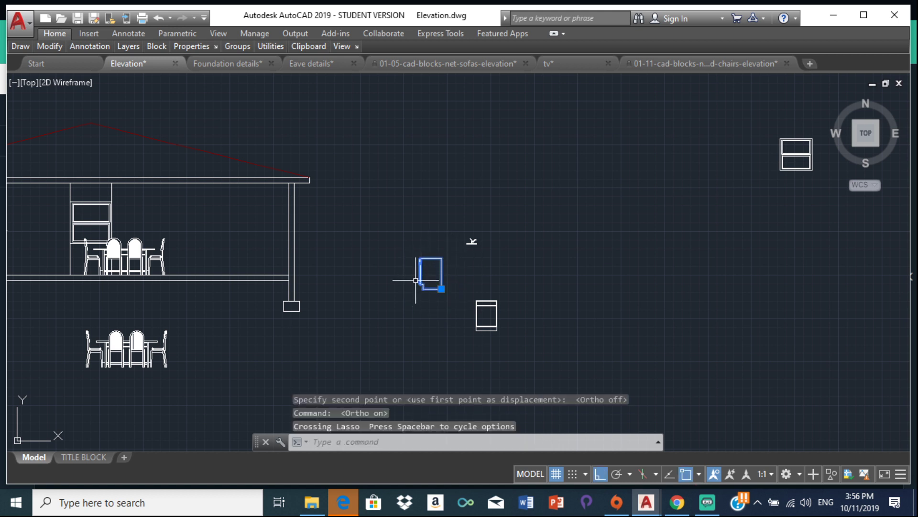
pyautogui.press('Escape')
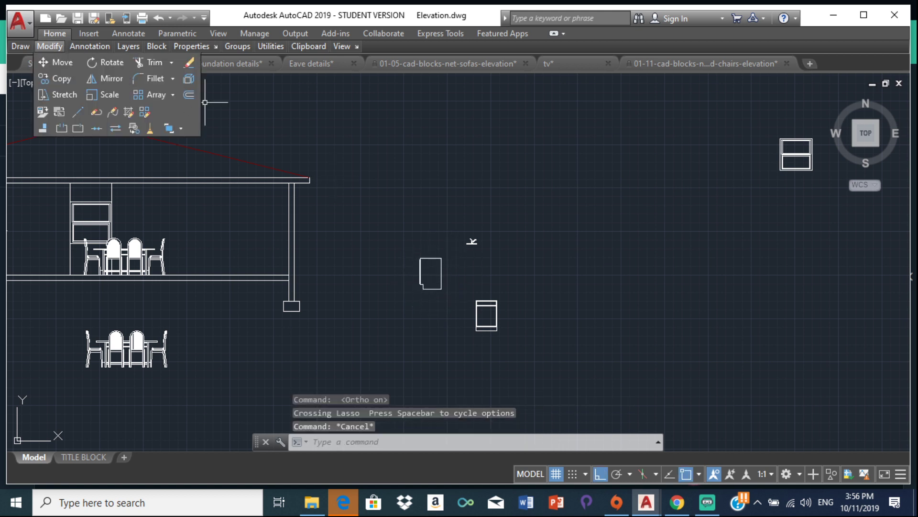
# Step: Measure the side-view cabinet's depth across its top (610) with the distance tool
pyautogui.moveTo(268, 48)
pyautogui.click(283, 87)
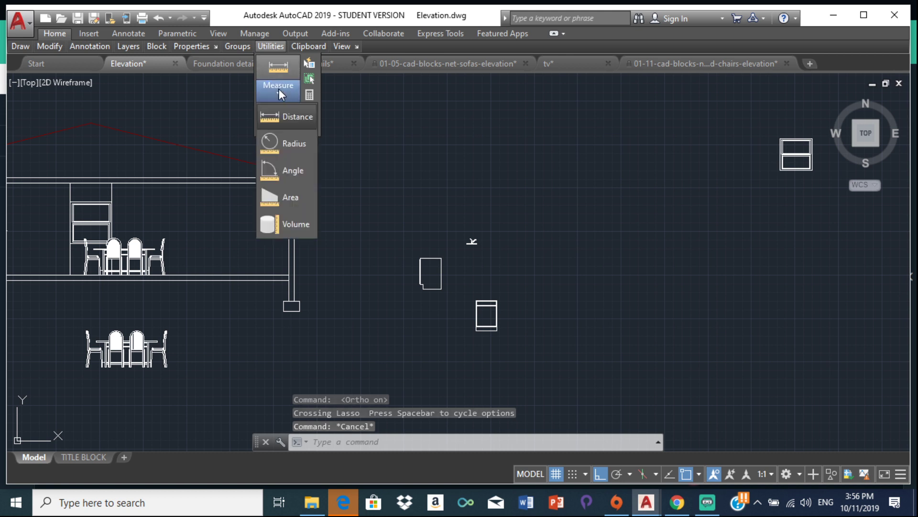
pyautogui.click(287, 118)
pyautogui.scroll(4, 434, 262)
pyautogui.scroll(3, 434, 261)
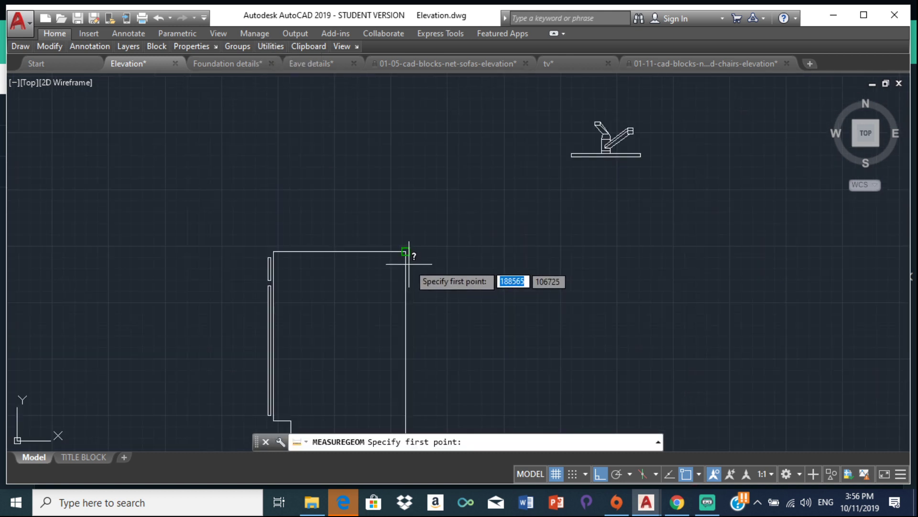
pyautogui.click(405, 250)
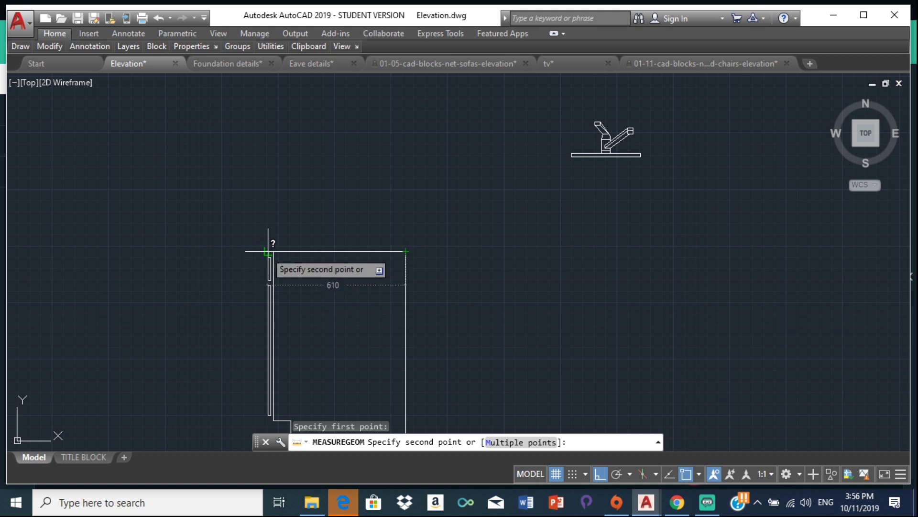
pyautogui.press('Escape')
# Step: Bring the elevation furniture back into view and expand the Utilities panel on the Home ribbon
pyautogui.scroll(-6, 313, 309)
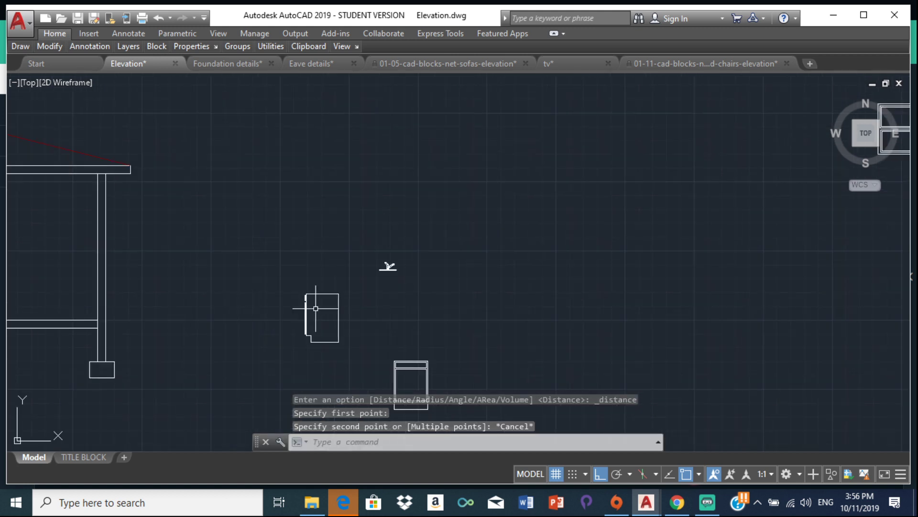
pyautogui.moveTo(317, 306); pyautogui.dragTo(338, 317, button='middle')
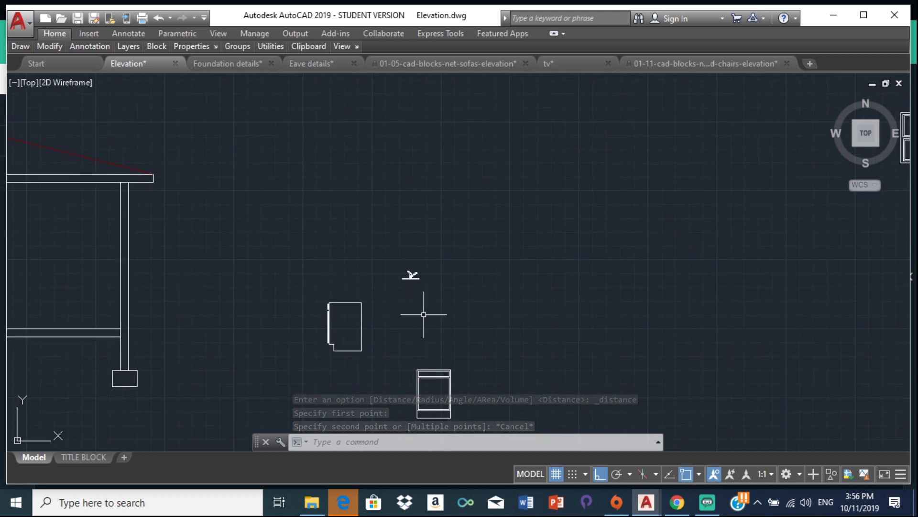
pyautogui.write('I')
pyautogui.press('Escape')
pyautogui.press('Escape')
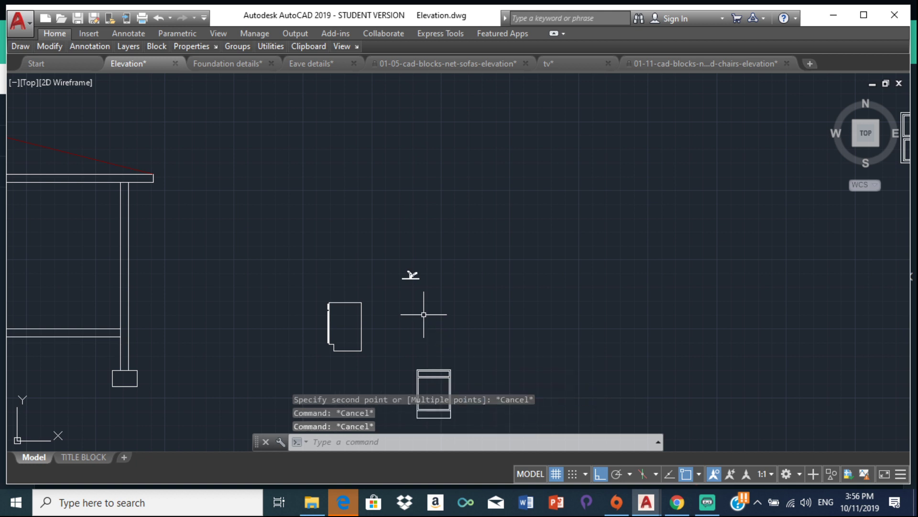
pyautogui.click(280, 46)
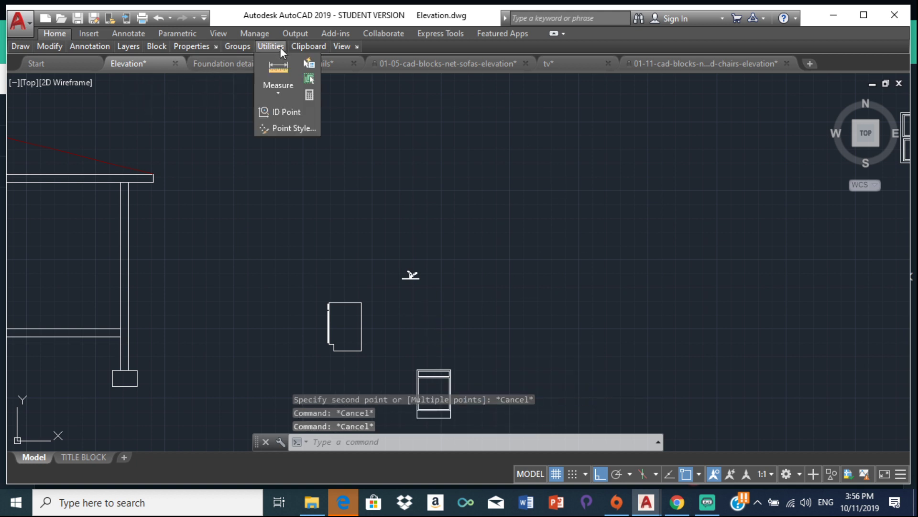
# Step: Calculate 700/610 = 1.14754098 in QuickCalc, copy the result, and close the calculator
pyautogui.click(309, 95)
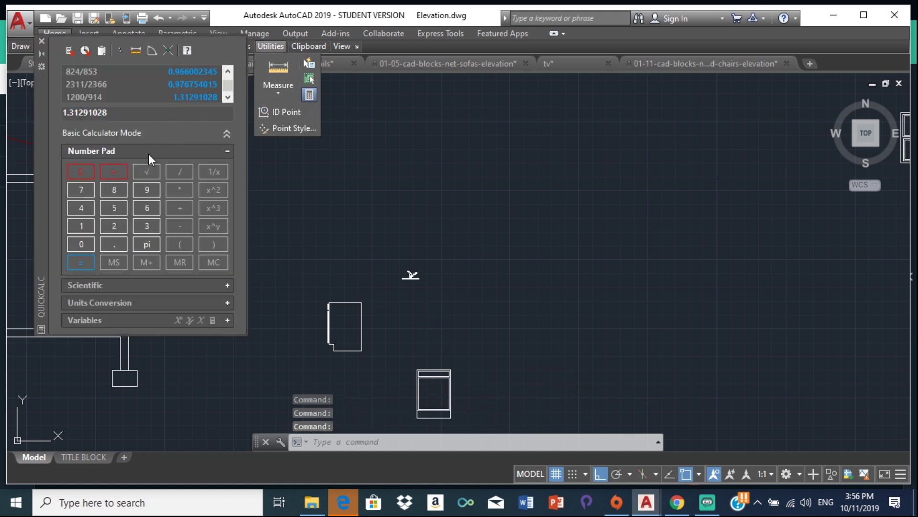
pyautogui.click(90, 170)
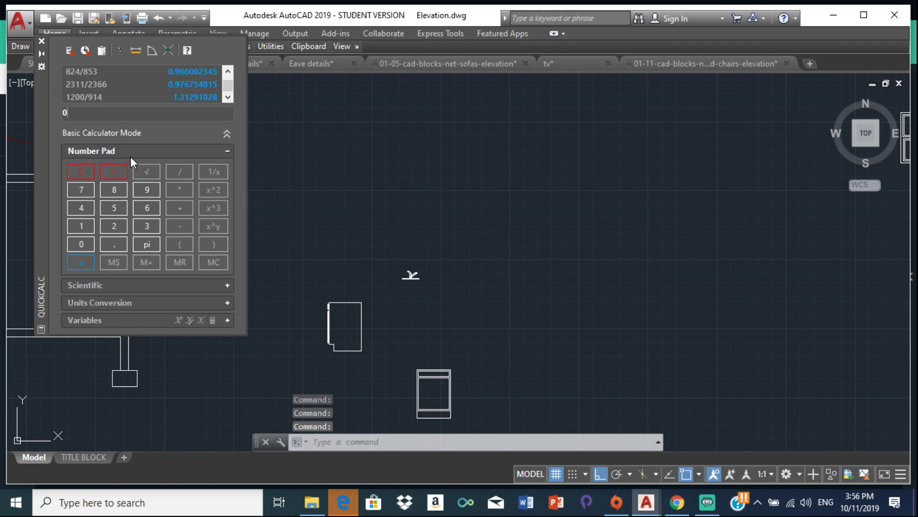
pyautogui.click(84, 191)
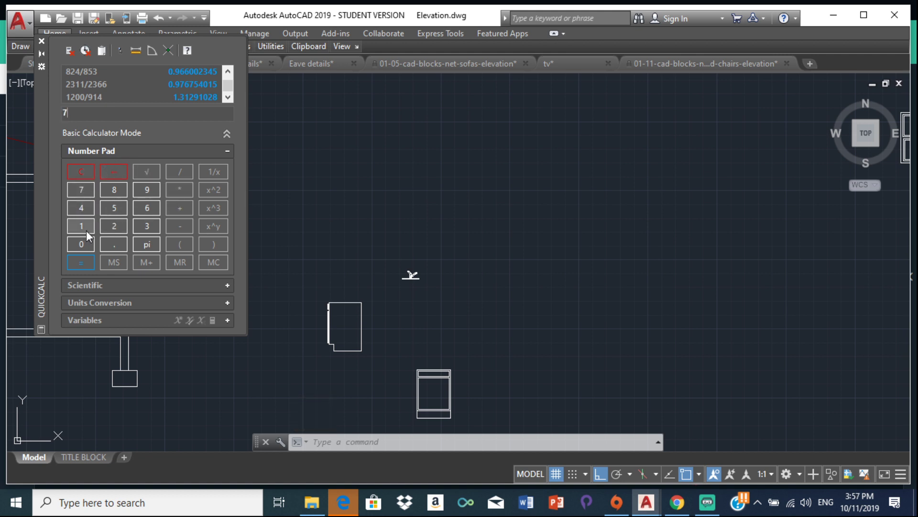
pyautogui.doubleClick(80, 243)
pyautogui.click(174, 175)
pyautogui.click(145, 209)
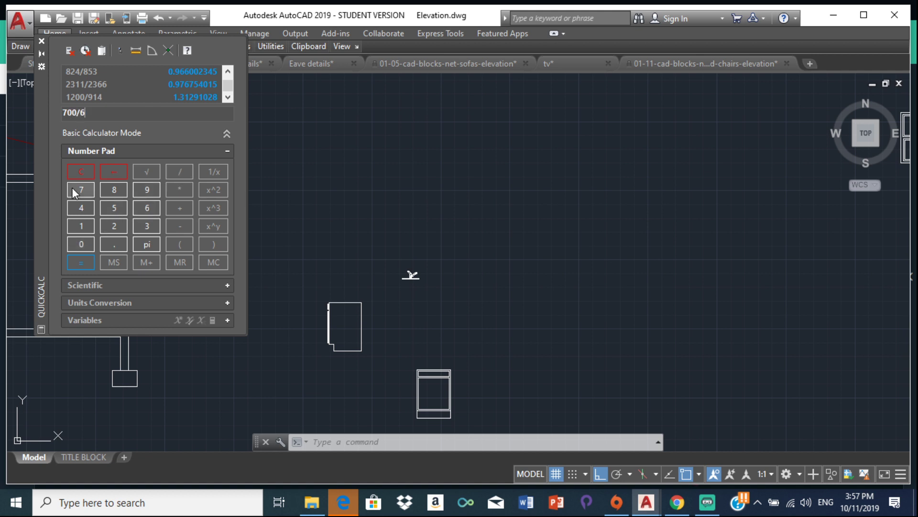
pyautogui.click(81, 261)
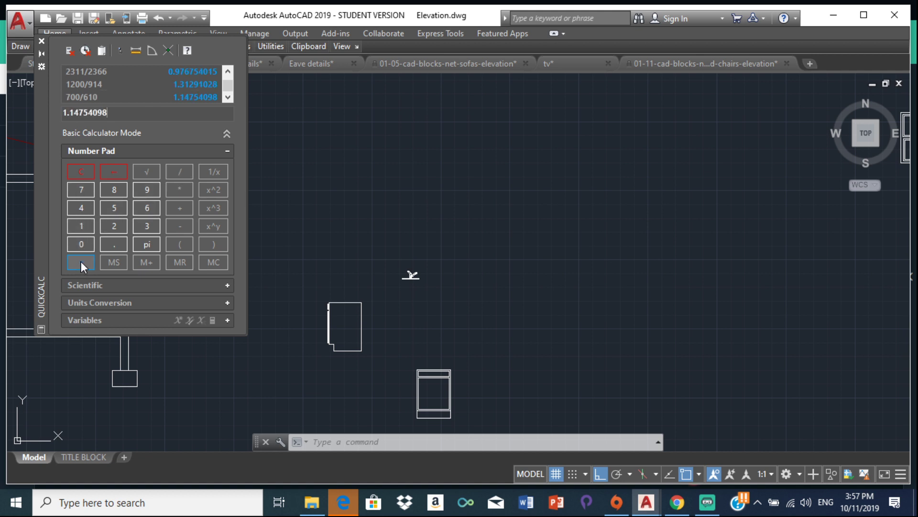
pyautogui.rightClick(92, 116)
pyautogui.click(126, 158)
pyautogui.click(42, 41)
# Step: Paste 1.14754098 as the X scale in Insert, then cancel the wrong block's placement
pyautogui.write('i')
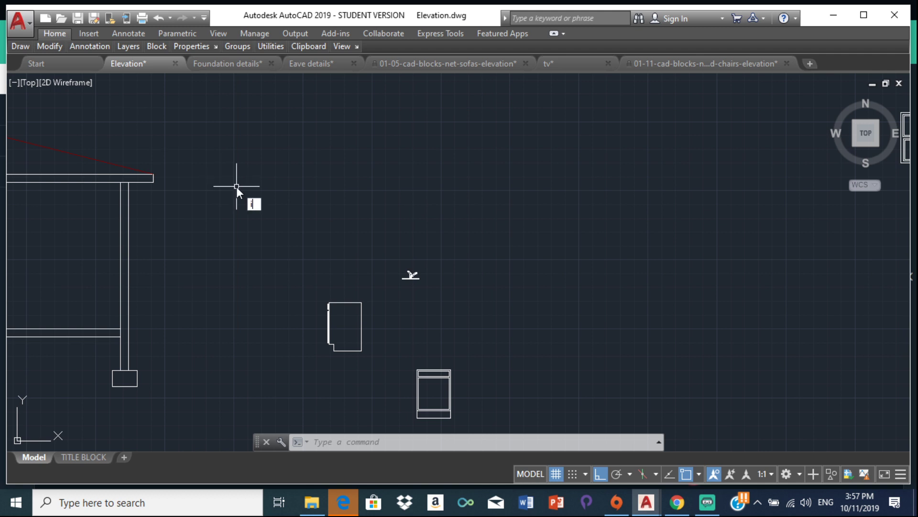
pyautogui.write('n')
pyautogui.press('Down')
pyautogui.press('Return')
pyautogui.click(471, 253)
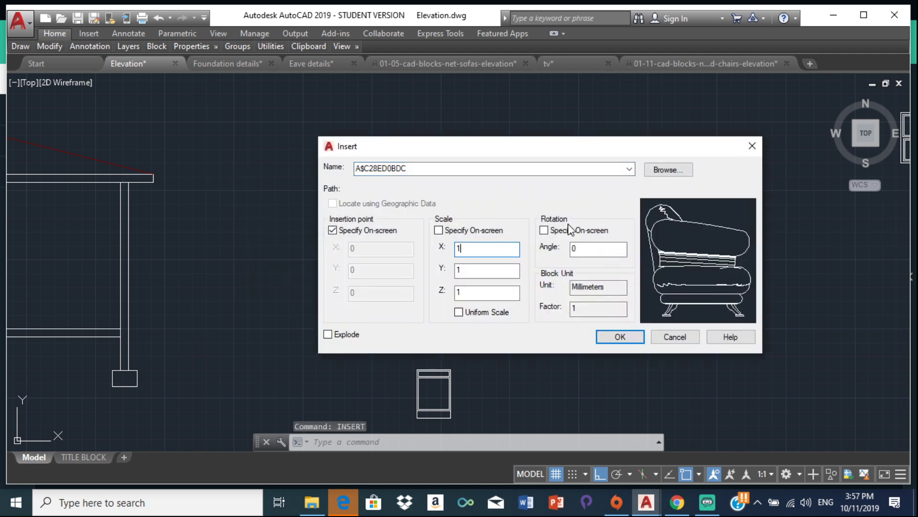
pyautogui.rightClick(499, 254)
pyautogui.click(531, 312)
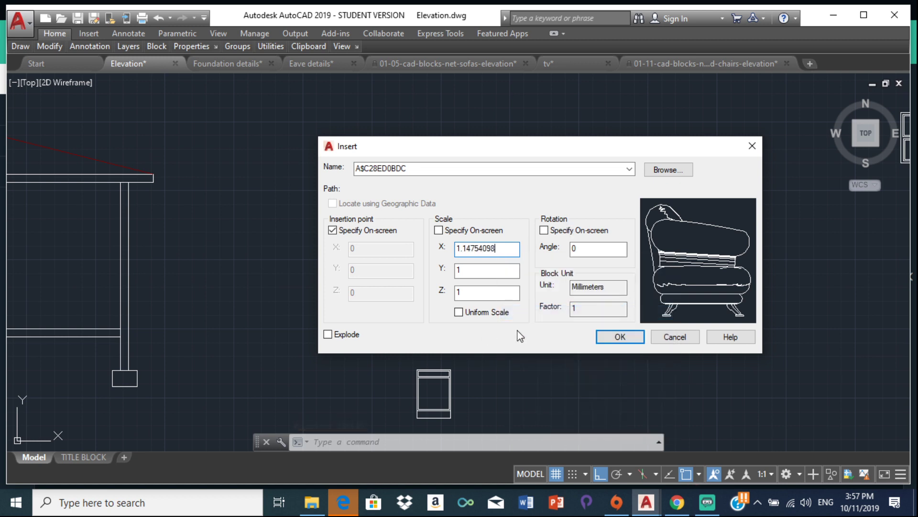
pyautogui.click(599, 338)
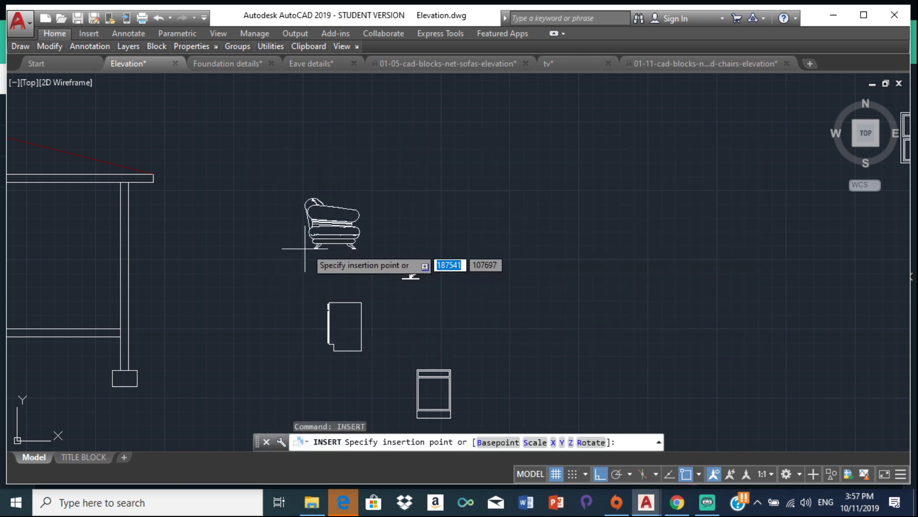
pyautogui.press('Escape')
# Step: Insert Base Cabinet 1 Door - side with X scale 1.14754098
pyautogui.write('IN')
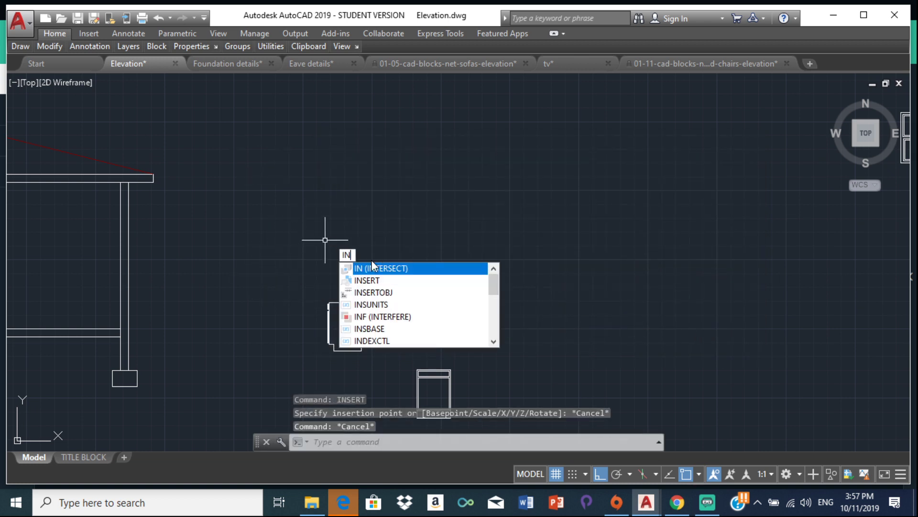
pyautogui.click(377, 281)
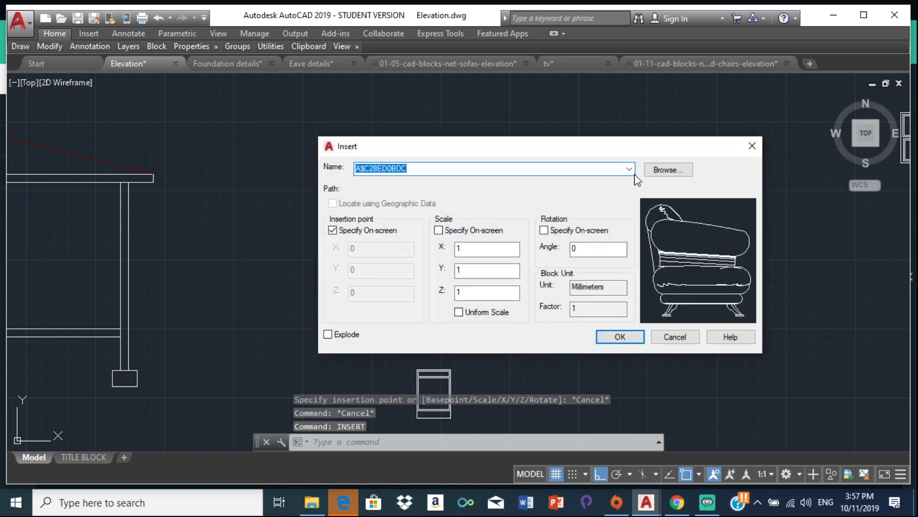
pyautogui.click(629, 169)
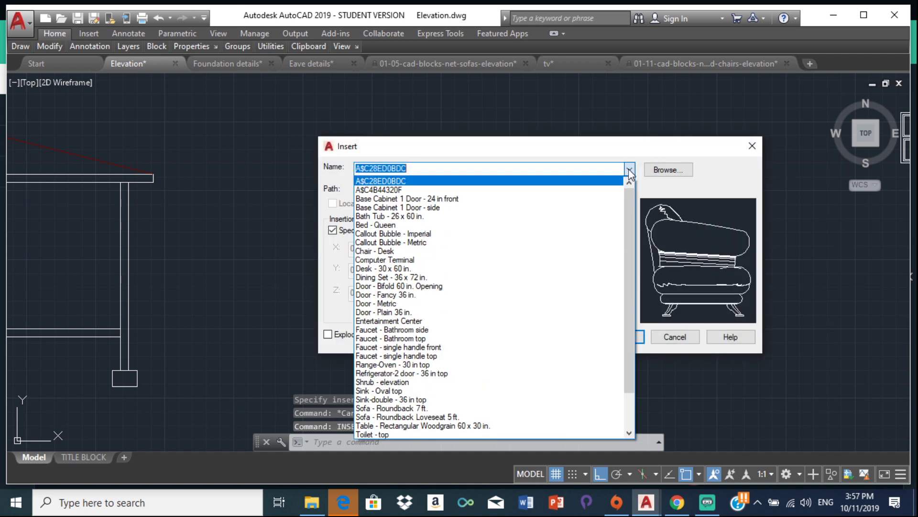
pyautogui.click(500, 199)
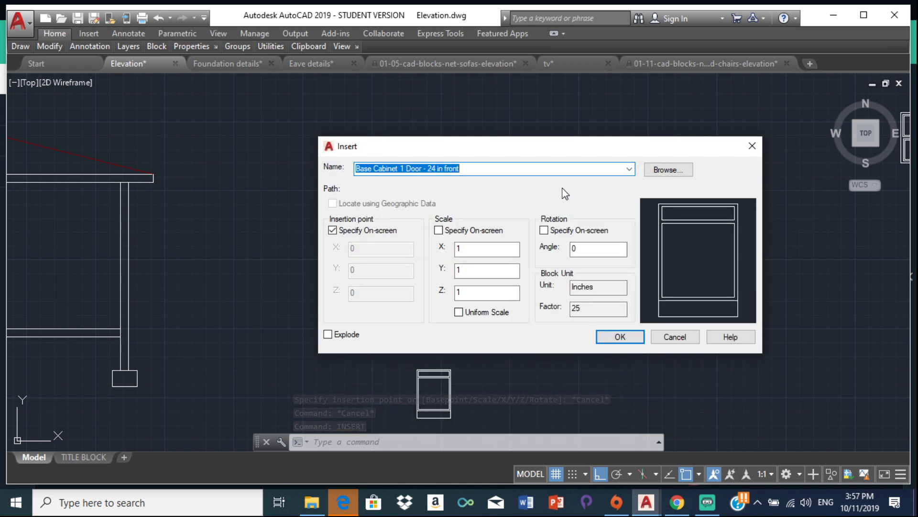
pyautogui.click(630, 169)
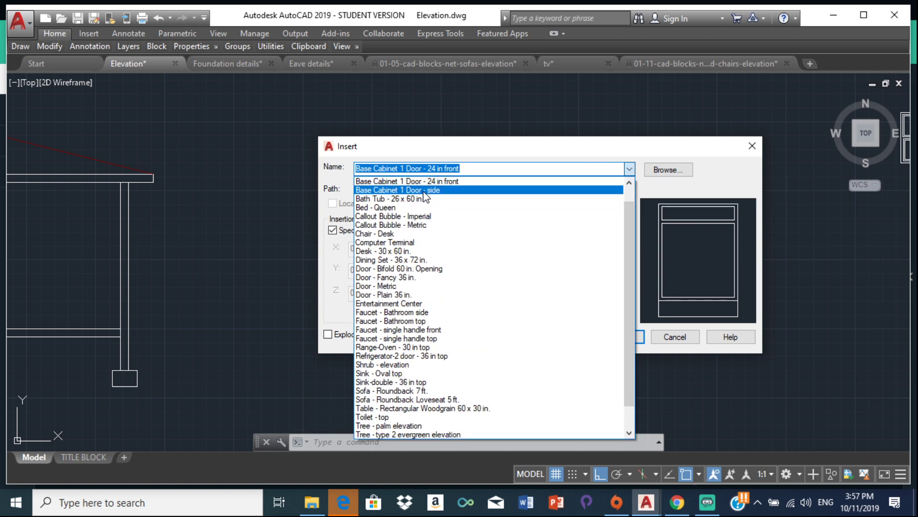
pyautogui.click(424, 190)
pyautogui.click(473, 249)
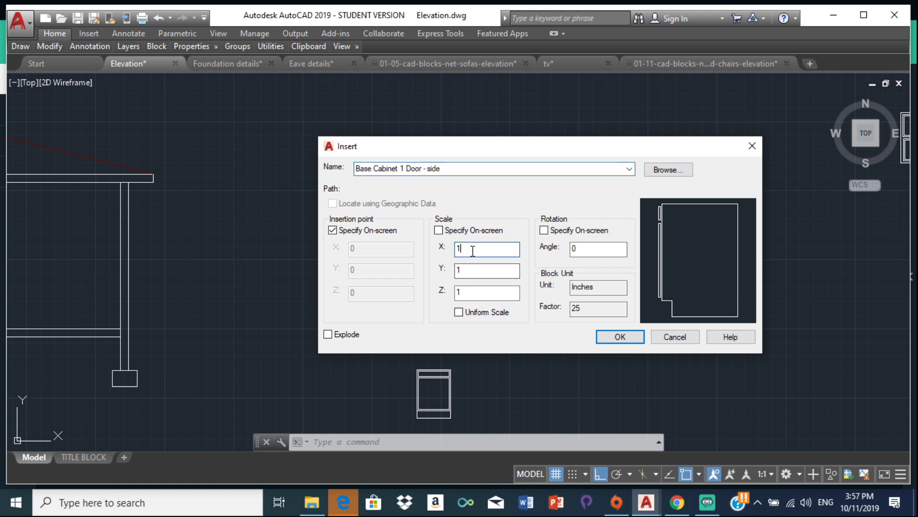
pyautogui.rightClick(473, 250)
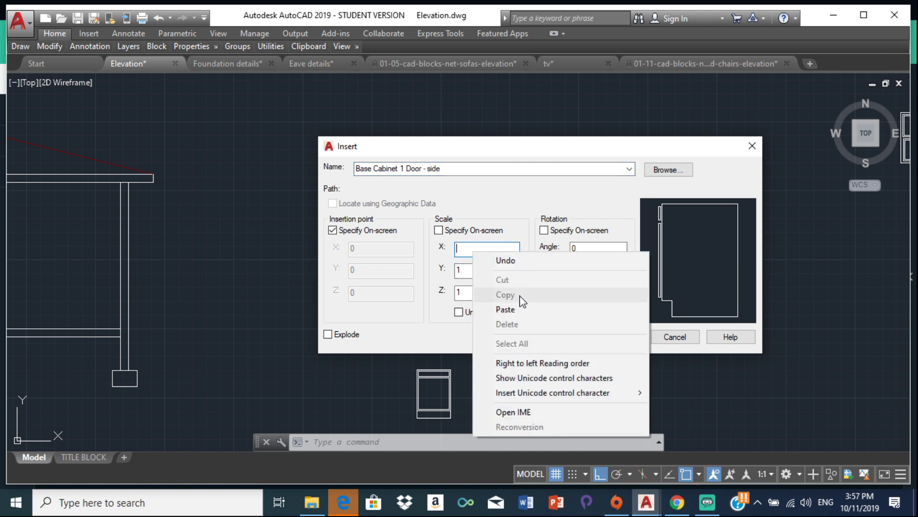
pyautogui.click(536, 311)
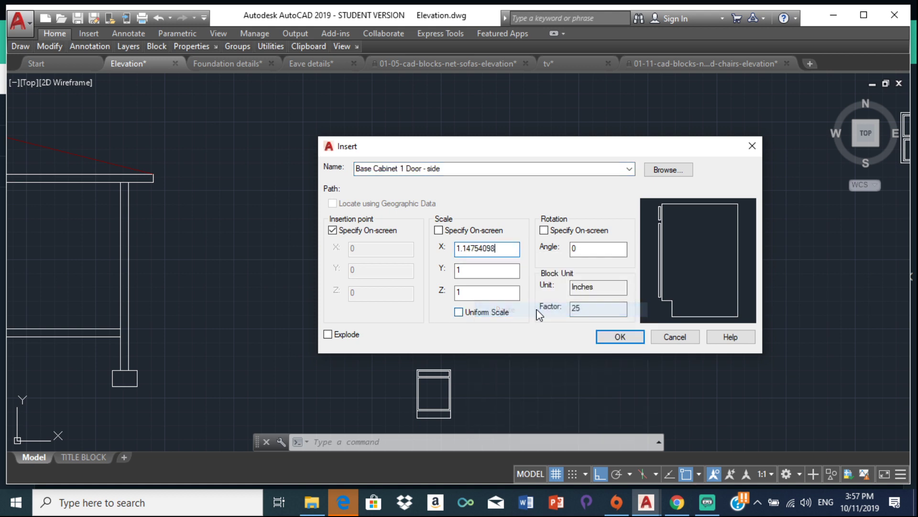
pyautogui.click(619, 337)
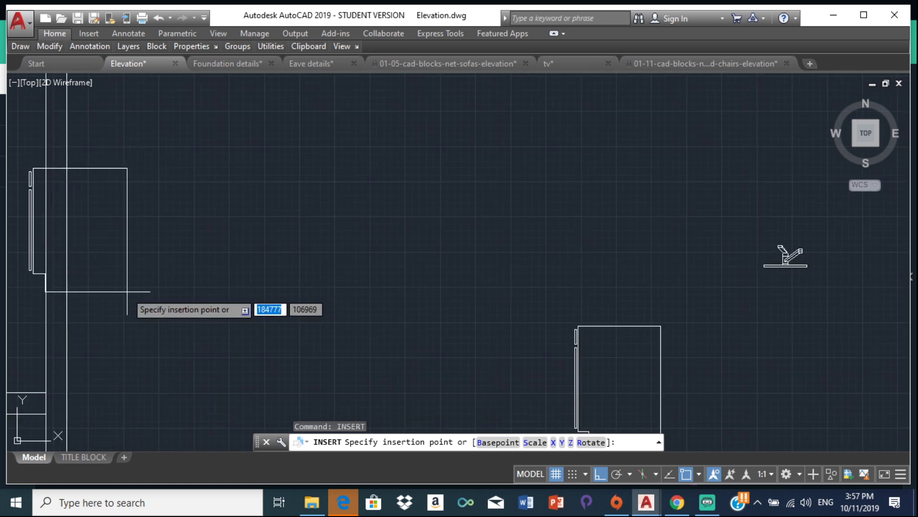
# Step: Place the scaled cabinet against the kitchen wall and zoom out to the whole elevation
pyautogui.scroll(-2, 617, 86)
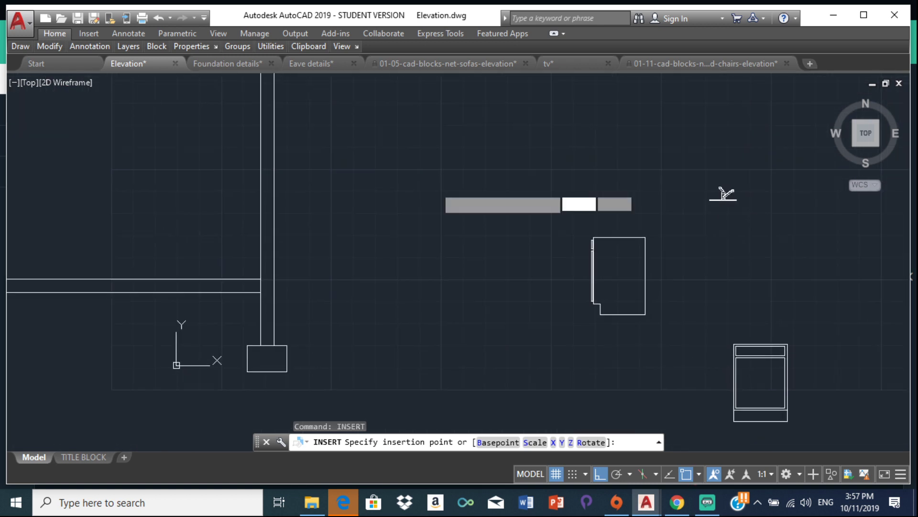
pyautogui.click(261, 278)
pyautogui.scroll(-5, 261, 279)
pyautogui.moveTo(328, 242); pyautogui.dragTo(368, 303, button='middle')
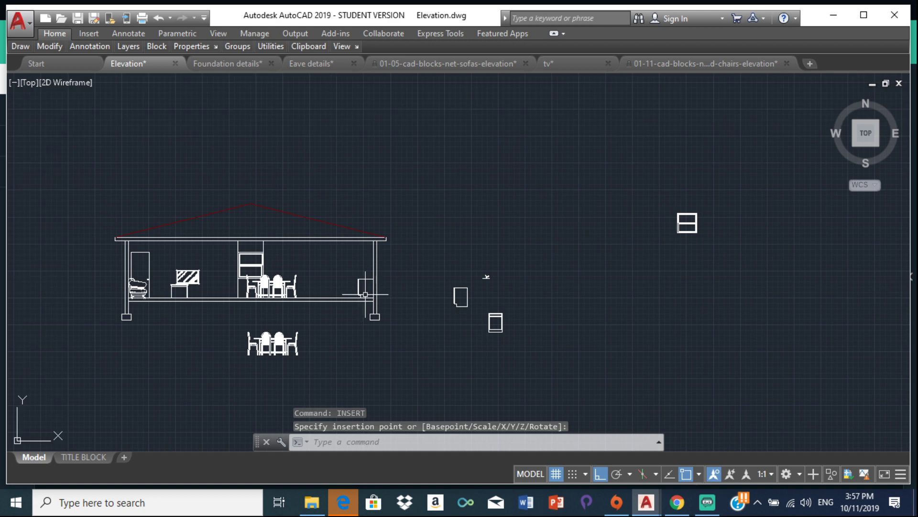
# Step: Zoom and pan over to the floor plan, checking the kitchen area
pyautogui.scroll(-4, 434, 242)
pyautogui.scroll(7, 343, 204)
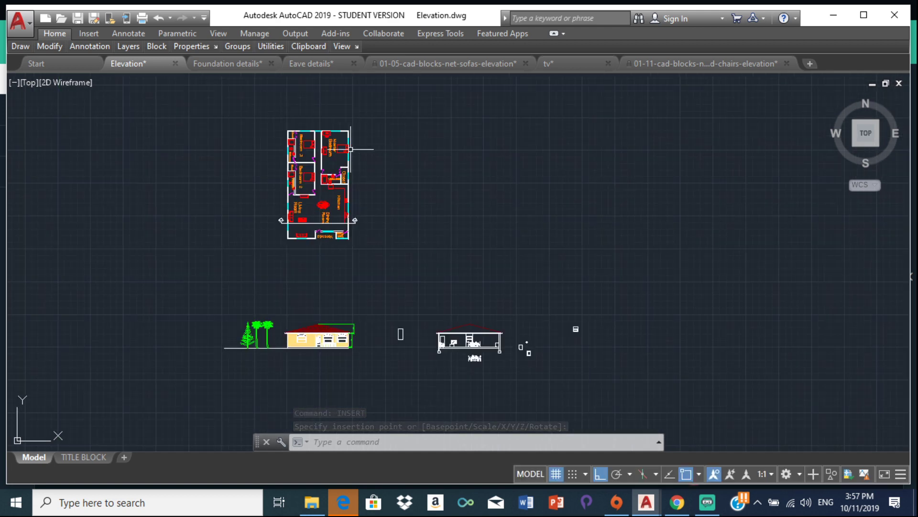
pyautogui.moveTo(617, 178); pyautogui.dragTo(346, 186, button='middle')
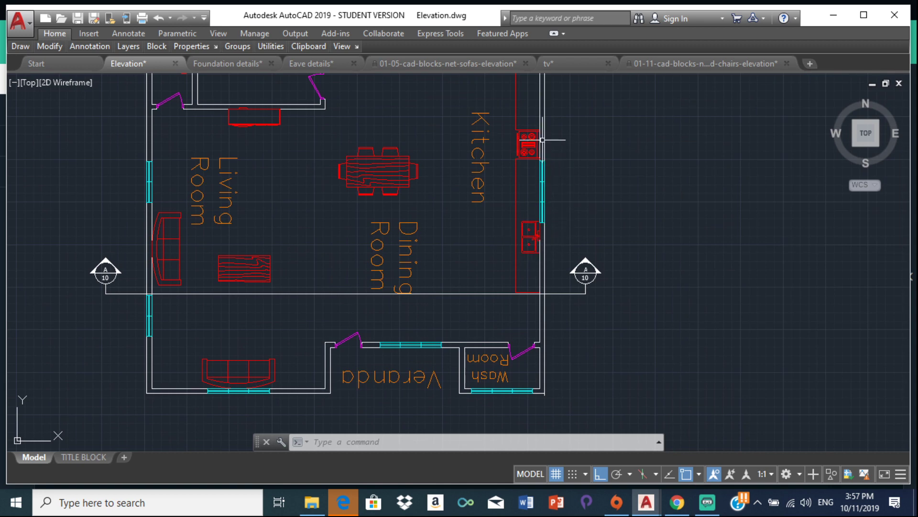
pyautogui.scroll(4, 552, 246)
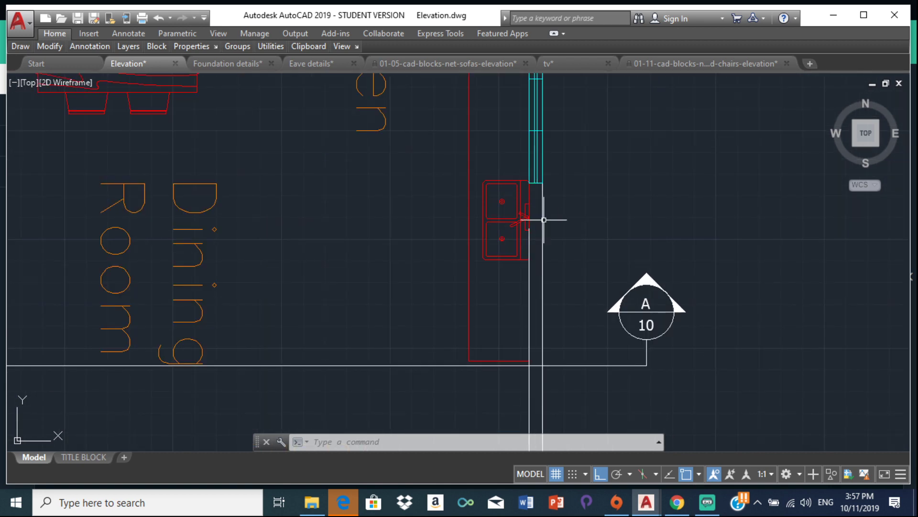
pyautogui.scroll(-4, 526, 205)
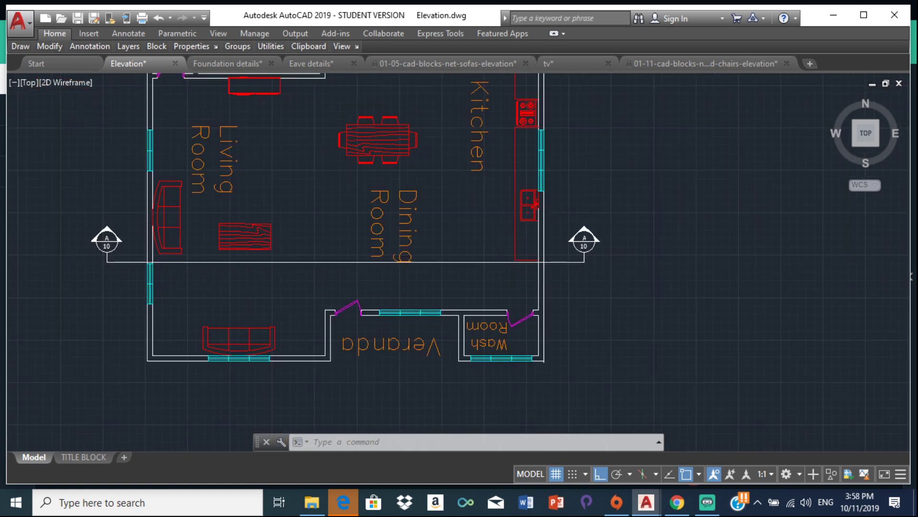
pyautogui.moveTo(534, 203); pyautogui.dragTo(679, 222, button='middle')
pyautogui.scroll(-4, 574, 239)
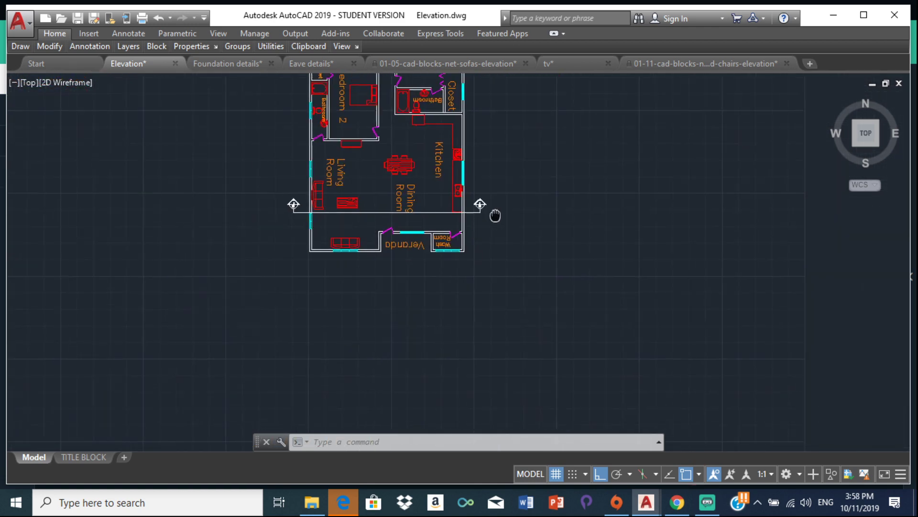
pyautogui.moveTo(495, 216); pyautogui.dragTo(357, 222, button='middle')
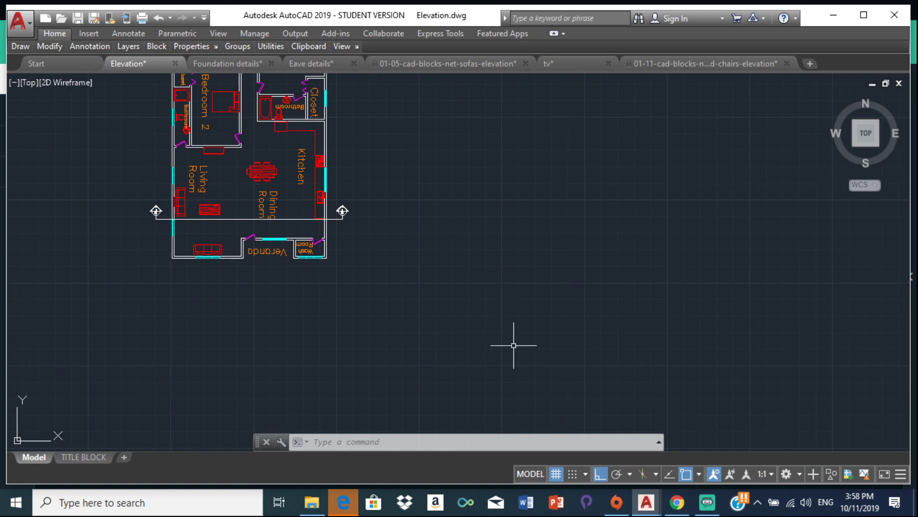
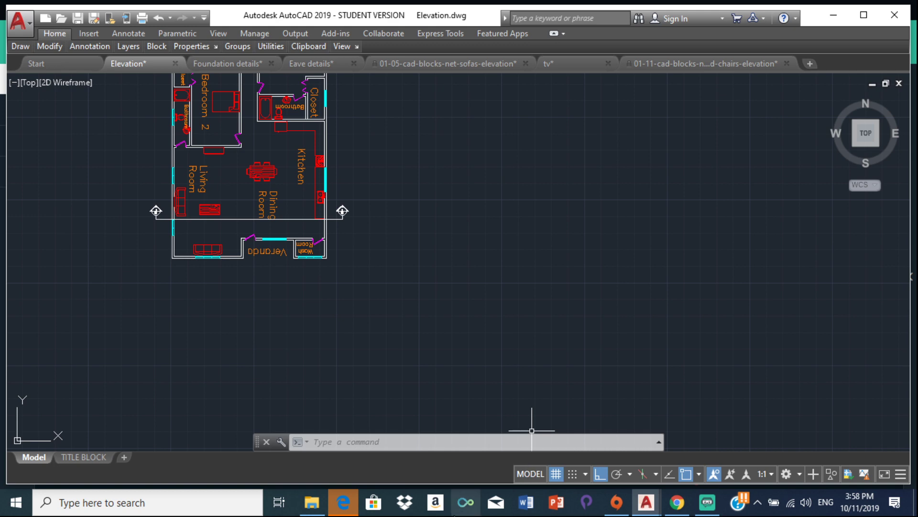
# Step: Pan from the floor plan over to the house elevation and zoom in
pyautogui.moveTo(785, 280); pyautogui.dragTo(564, 193, button='middle')
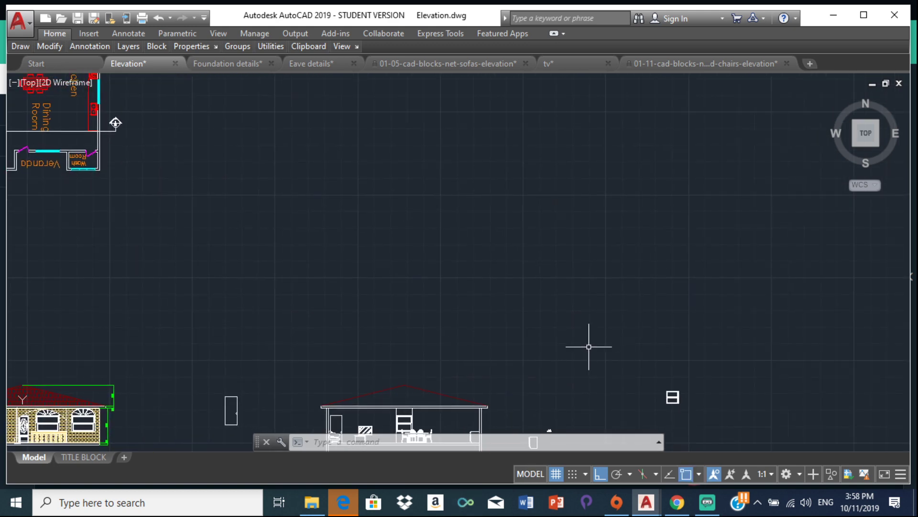
pyautogui.moveTo(589, 346); pyautogui.dragTo(646, 199, button='middle')
pyautogui.scroll(3, 570, 308)
pyautogui.scroll(6, 467, 221)
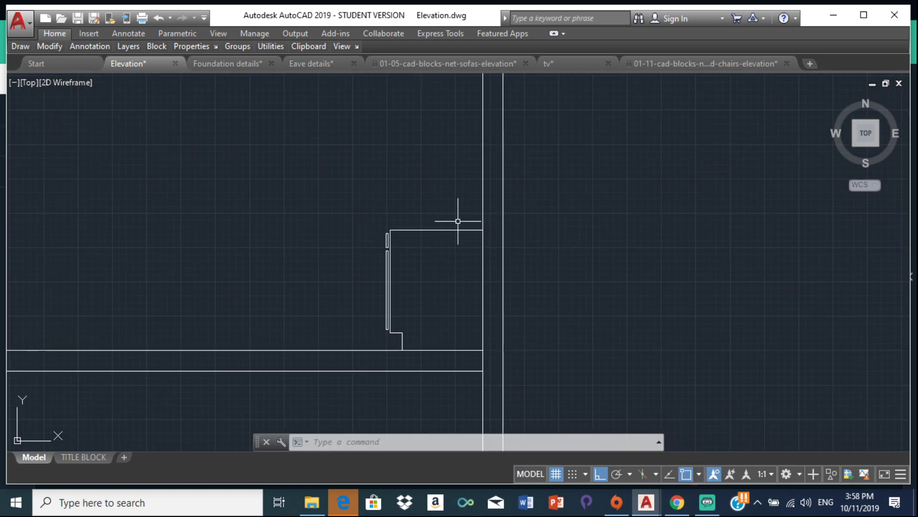
pyautogui.scroll(2, 407, 246)
pyautogui.scroll(4, 418, 208)
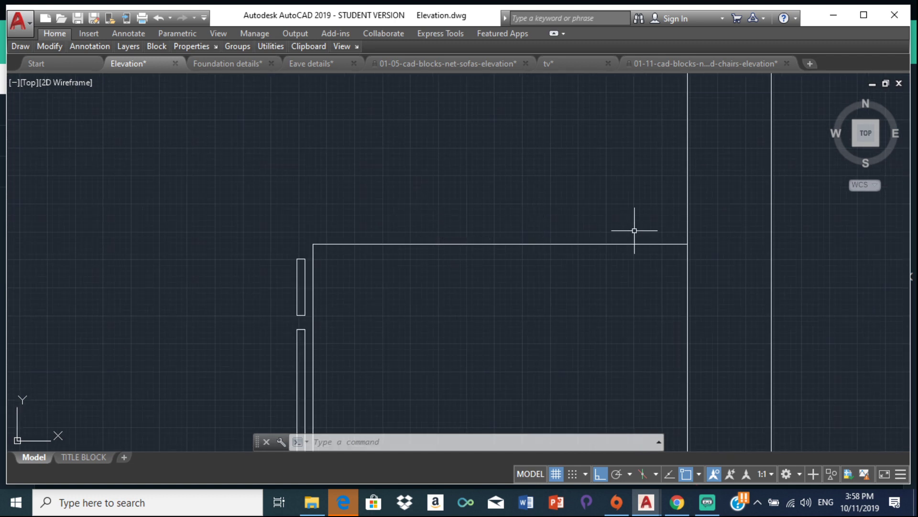
pyautogui.scroll(-4, 324, 230)
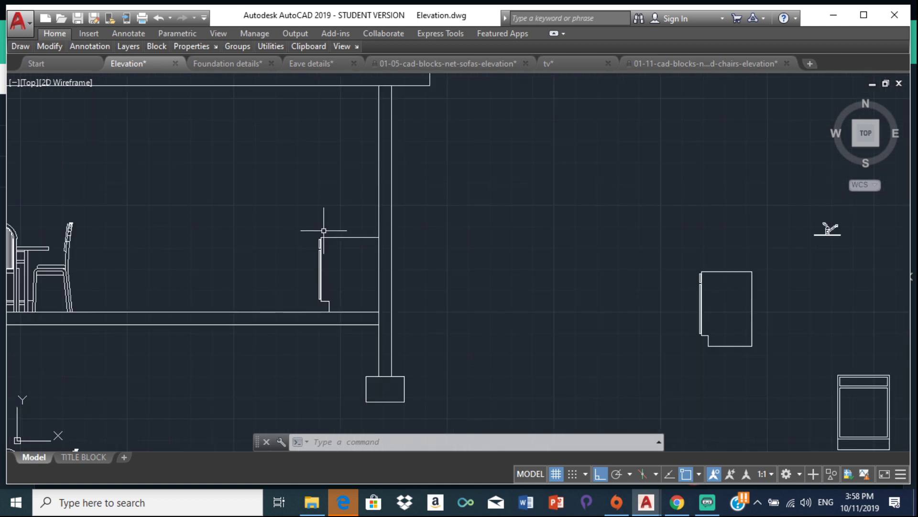
# Step: Survey the whole roofed elevation, then zoom into the right wall and column footing
pyautogui.moveTo(242, 208); pyautogui.dragTo(318, 246, button='middle')
pyautogui.scroll(-1, 293, 181)
pyautogui.moveTo(293, 180)
pyautogui.mouseDown(button='middle')
pyautogui.moveTo(383, 232)
pyautogui.moveTo(299, 212)
pyautogui.moveTo(338, 288)
pyautogui.mouseUp(button='middle')
pyautogui.scroll(-3, 383, 232)
pyautogui.scroll(-4, 344, 174)
pyautogui.scroll(3, 354, 153)
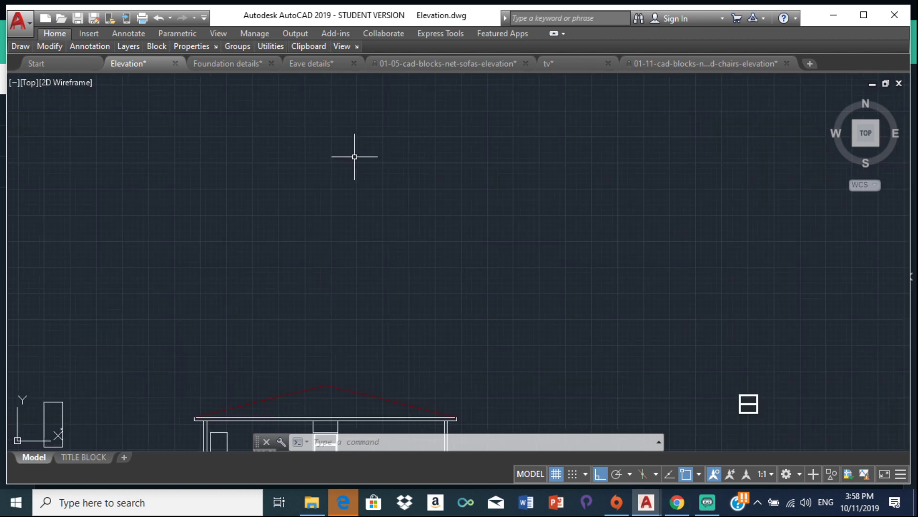
pyautogui.scroll(-8, 355, 153)
pyautogui.scroll(10, 273, 126)
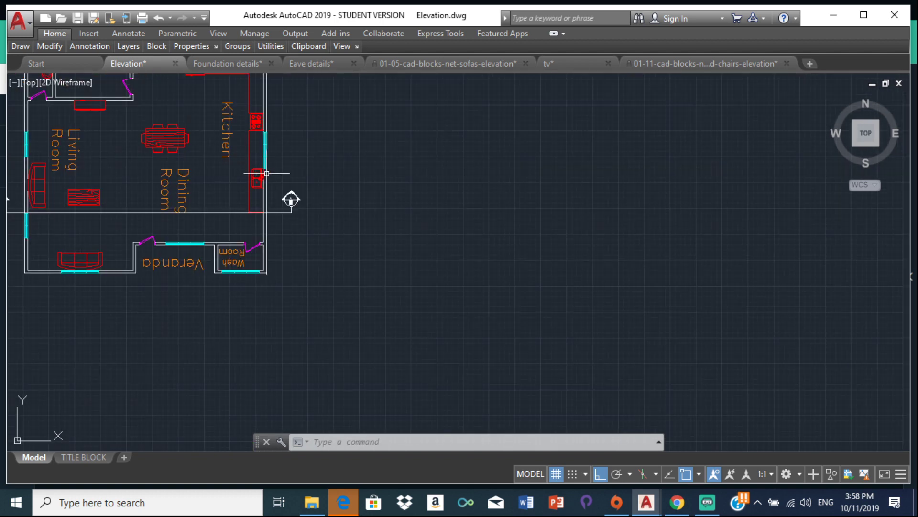
pyautogui.scroll(-3, 260, 176)
pyautogui.scroll(-2, 537, 261)
pyautogui.moveTo(537, 260); pyautogui.dragTo(526, 81, button='middle')
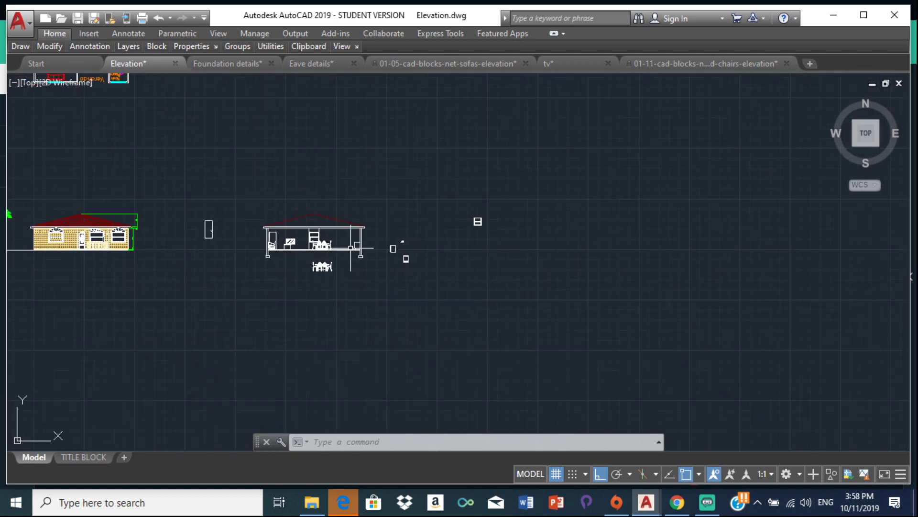
pyautogui.scroll(4, 343, 174)
pyautogui.scroll(8, 343, 174)
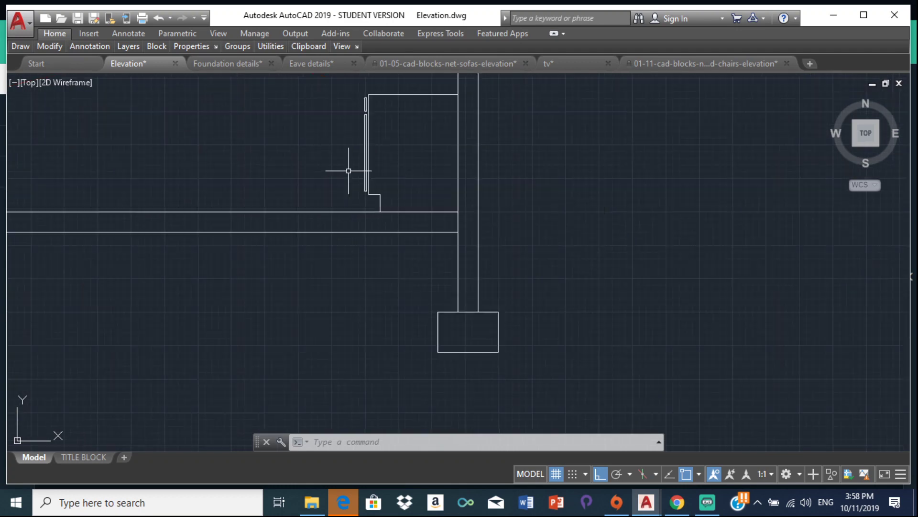
# Step: Erase the old polyline outline beside the column
pyautogui.click(371, 109)
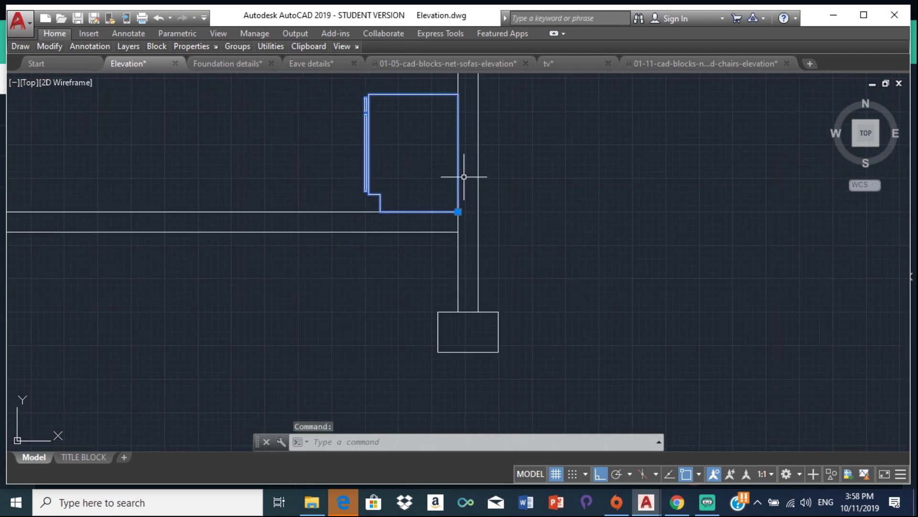
pyautogui.press('Delete')
pyautogui.scroll(-6, 481, 154)
pyautogui.moveTo(606, 136); pyautogui.dragTo(410, 148, button='middle')
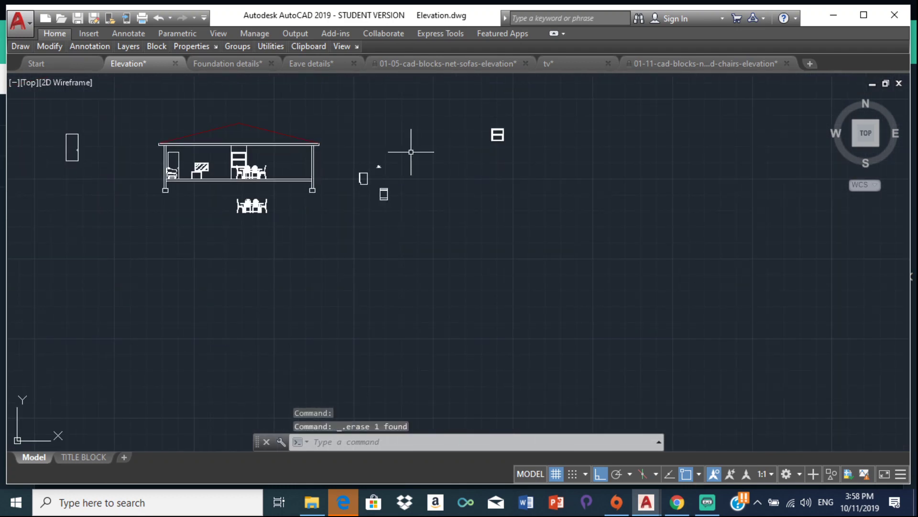
pyautogui.scroll(7, 410, 148)
# Step: Move the small outline onto the floor so it stands against the column
pyautogui.click(242, 235)
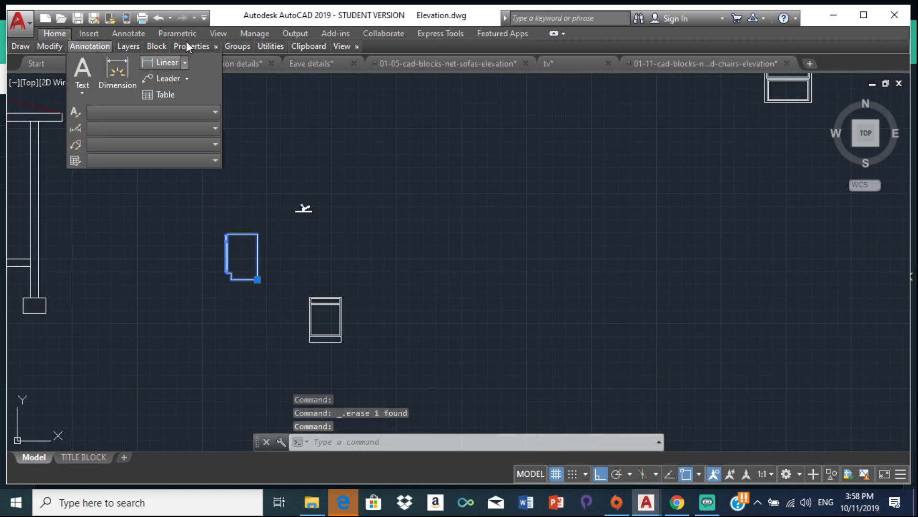
pyautogui.moveTo(94, 44)
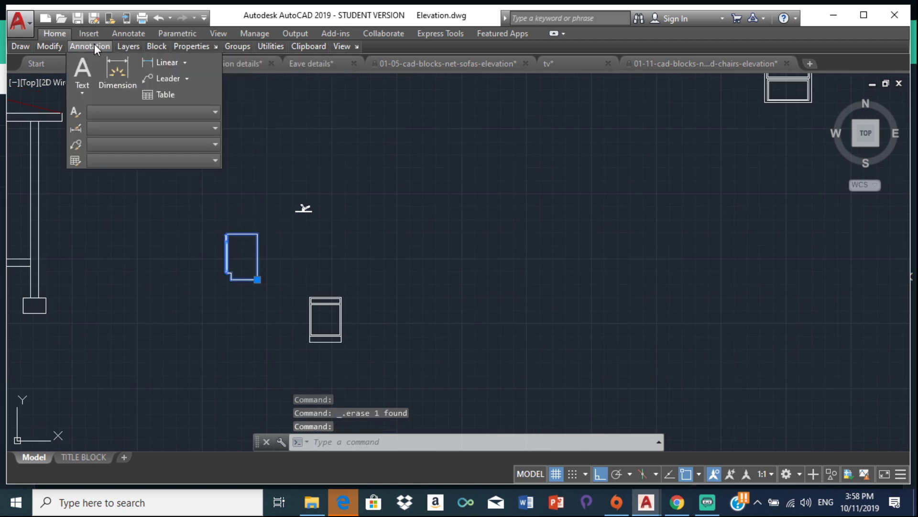
pyautogui.moveTo(50, 46)
pyautogui.click(62, 62)
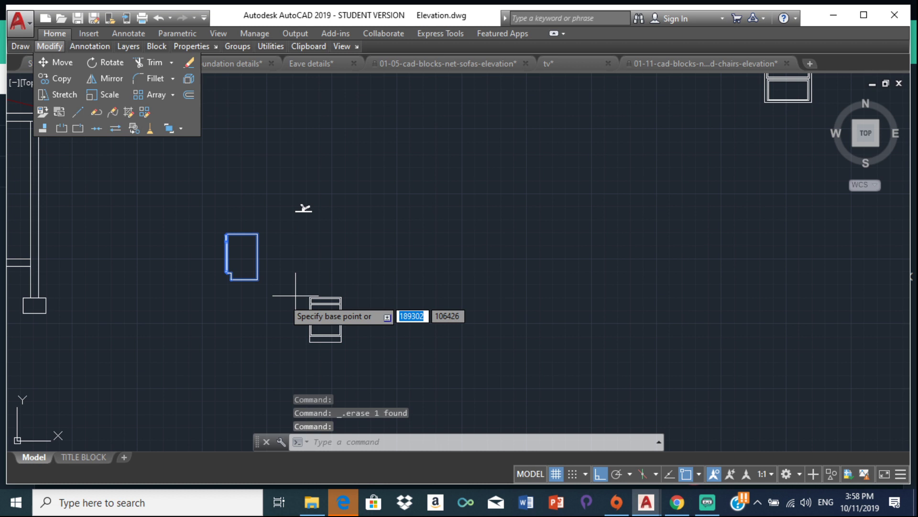
pyautogui.hotkey('alt', 'Tab')
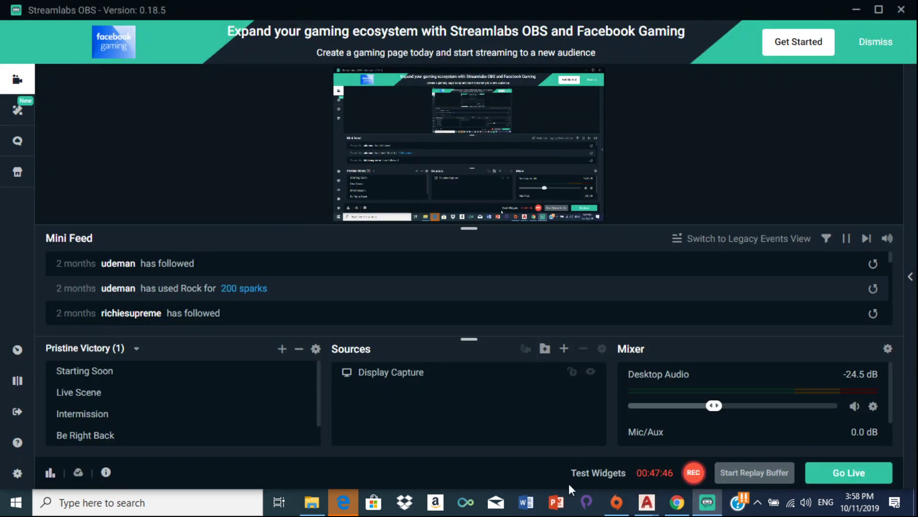
pyautogui.moveTo(650, 510)
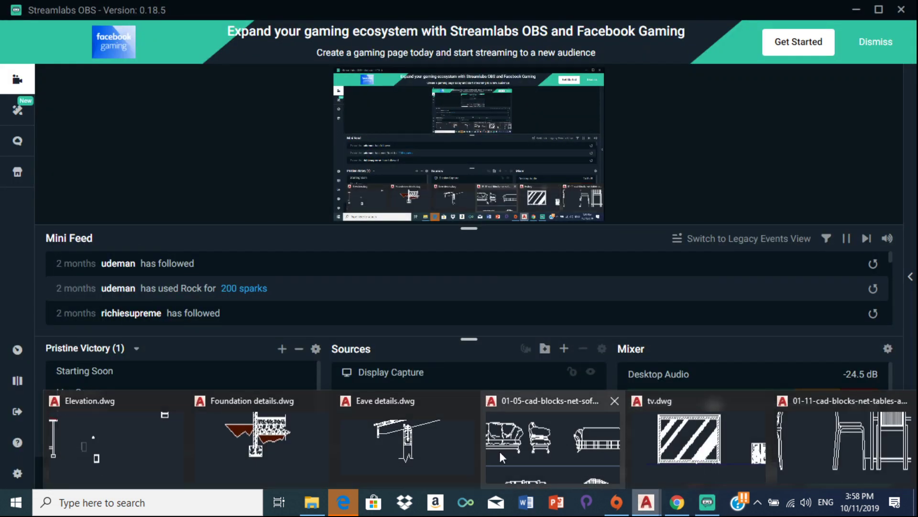
pyautogui.click(139, 463)
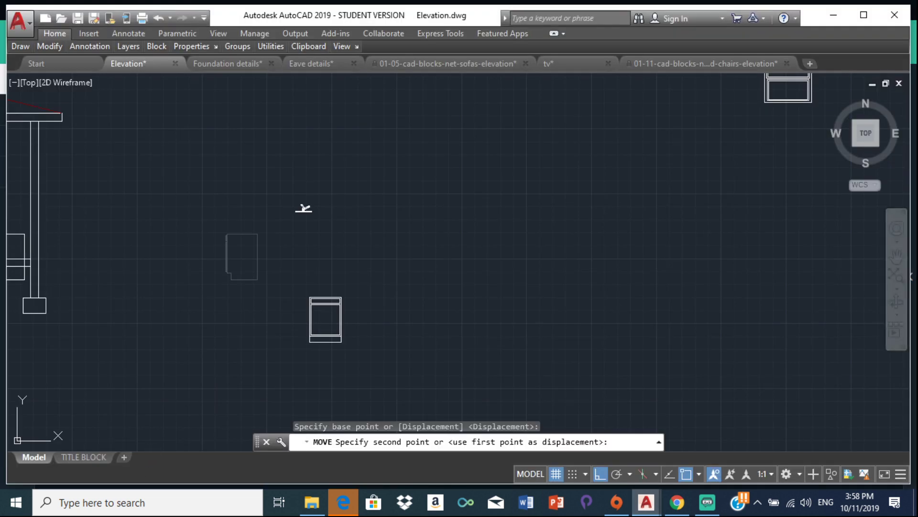
pyautogui.moveTo(147, 311); pyautogui.dragTo(455, 269, button='middle')
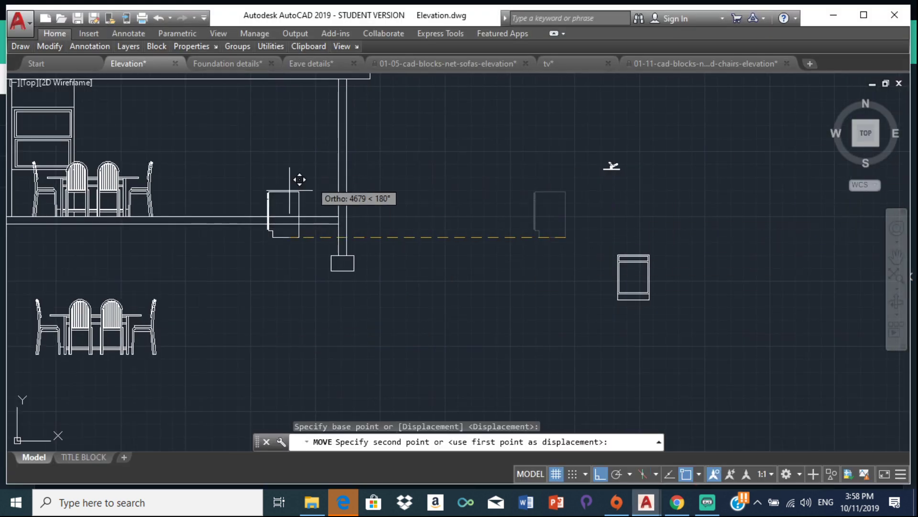
pyautogui.scroll(6, 345, 207)
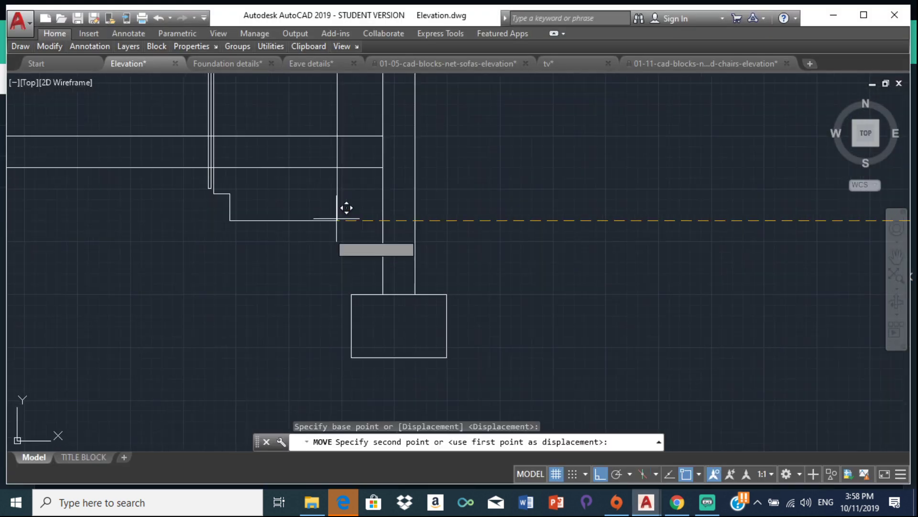
pyautogui.click(382, 138)
pyautogui.scroll(-5, 381, 139)
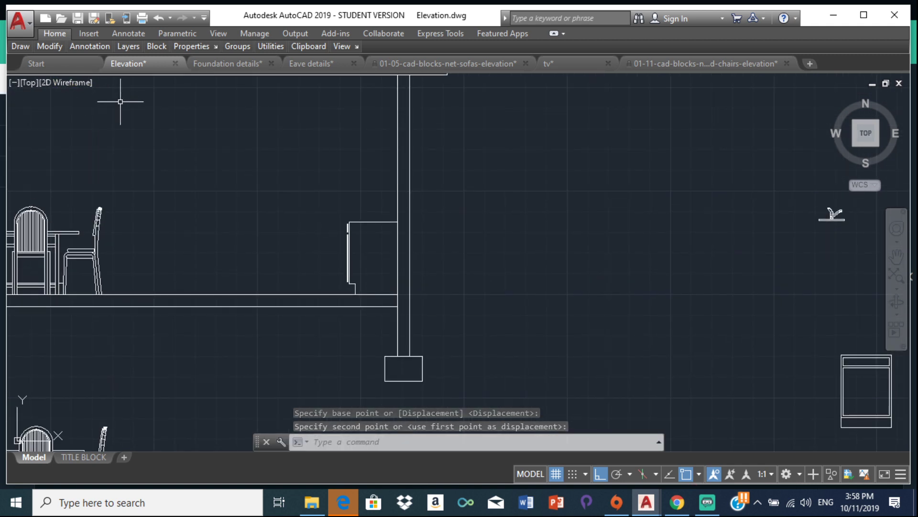
# Step: Draw a top piece from the outline's corner: 700 left, 20 up, back to the column face
pyautogui.moveTo(12, 45)
pyautogui.click(28, 71)
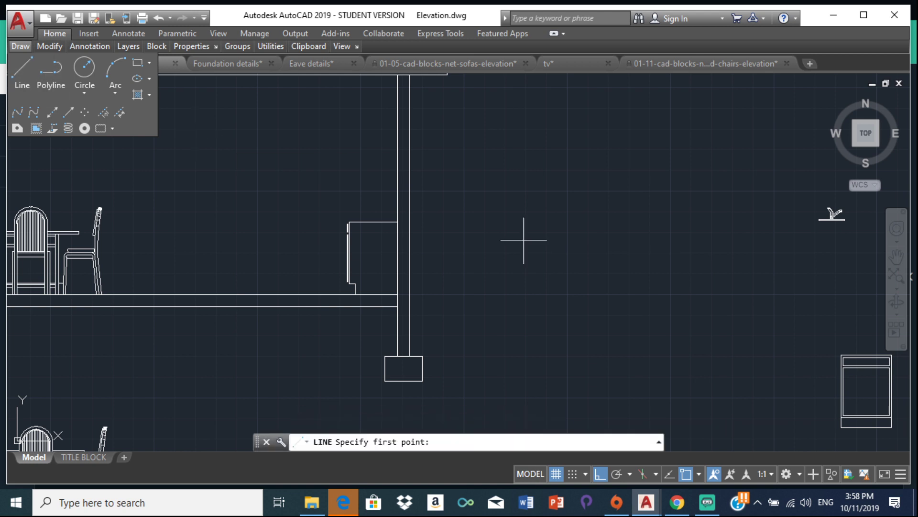
pyautogui.click(398, 222)
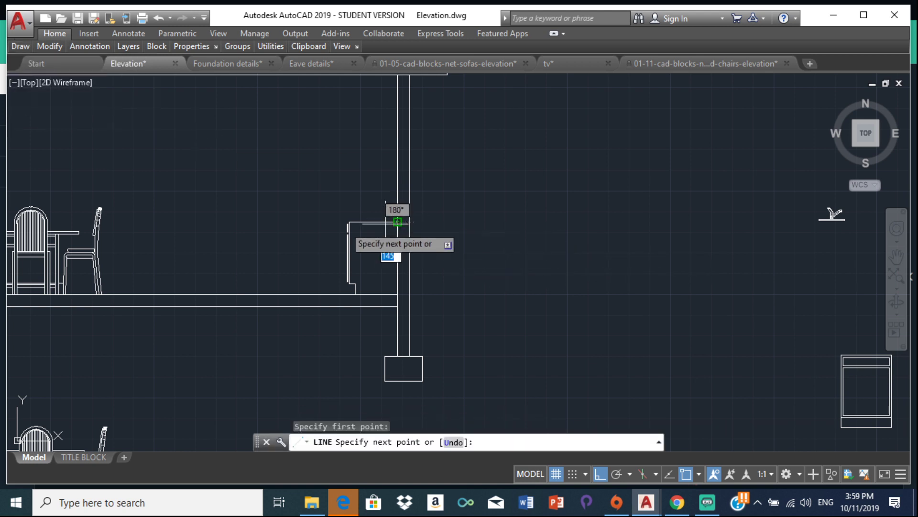
pyautogui.write('7')
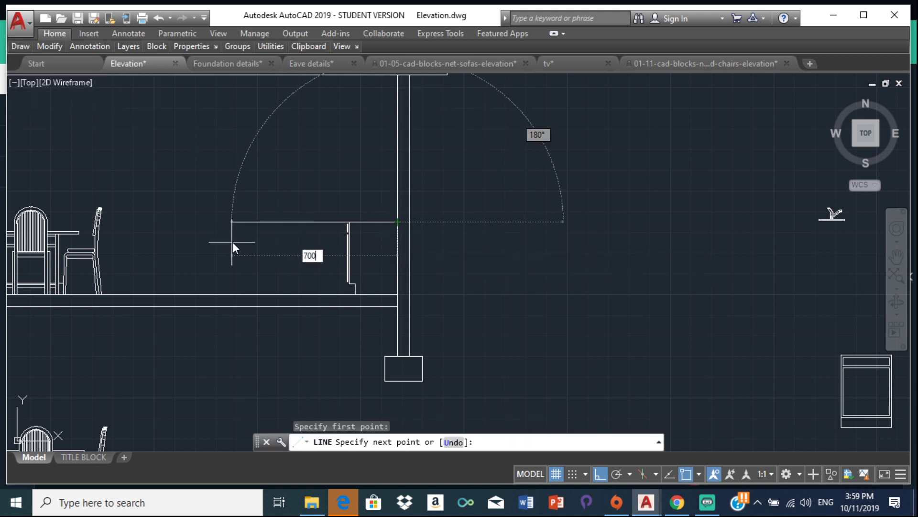
pyautogui.write('00')
pyautogui.press('Return')
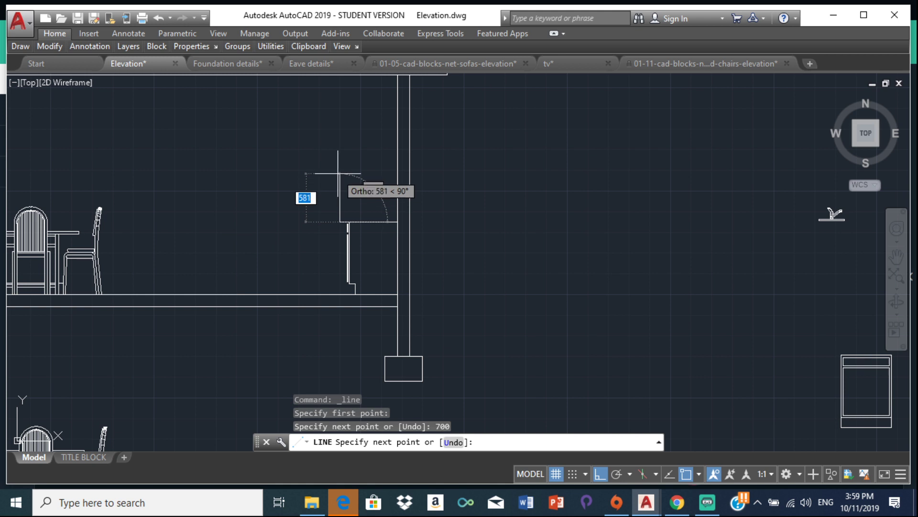
pyautogui.scroll(4, 343, 181)
pyautogui.write('20')
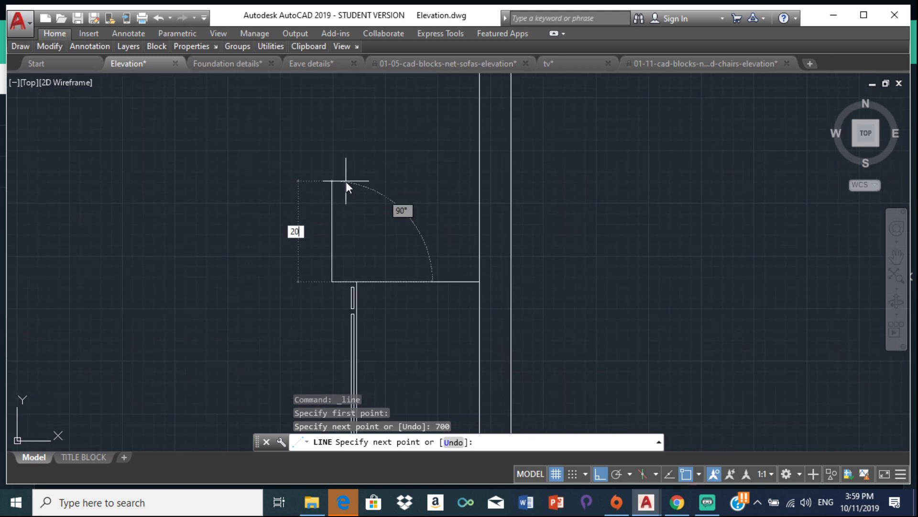
pyautogui.press('Return')
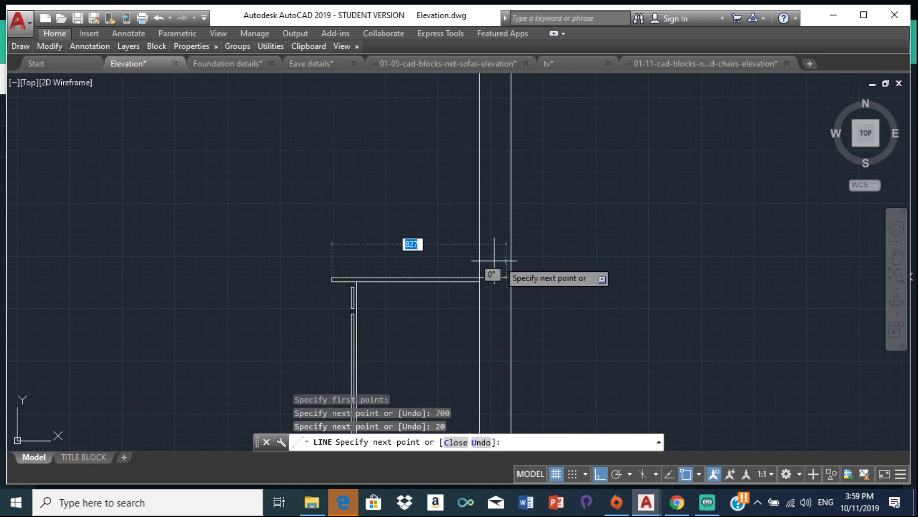
pyautogui.scroll(5, 492, 266)
pyautogui.click(453, 330)
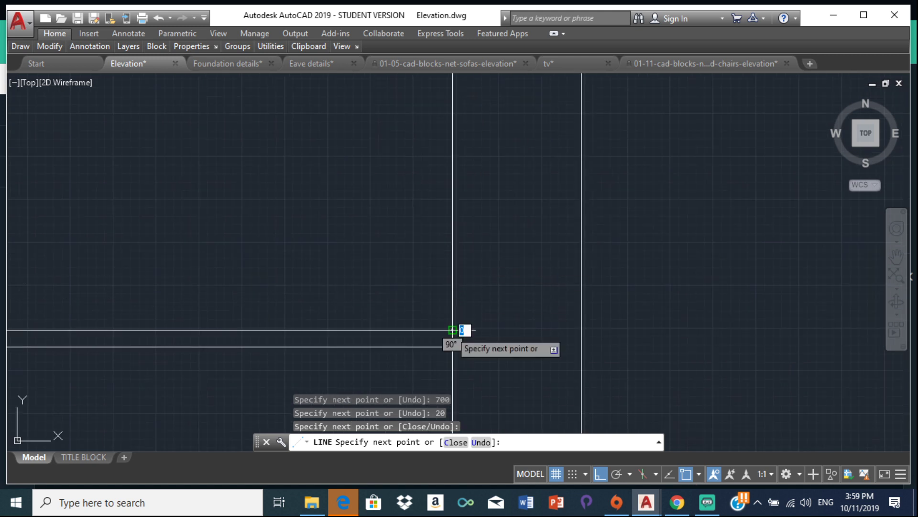
pyautogui.press('Escape')
# Step: Check the new top piece and window-select the small tap symbol
pyautogui.moveTo(426, 300)
pyautogui.mouseDown(button='middle')
pyautogui.moveTo(417, 243)
pyautogui.moveTo(453, 247)
pyautogui.mouseUp(button='middle')
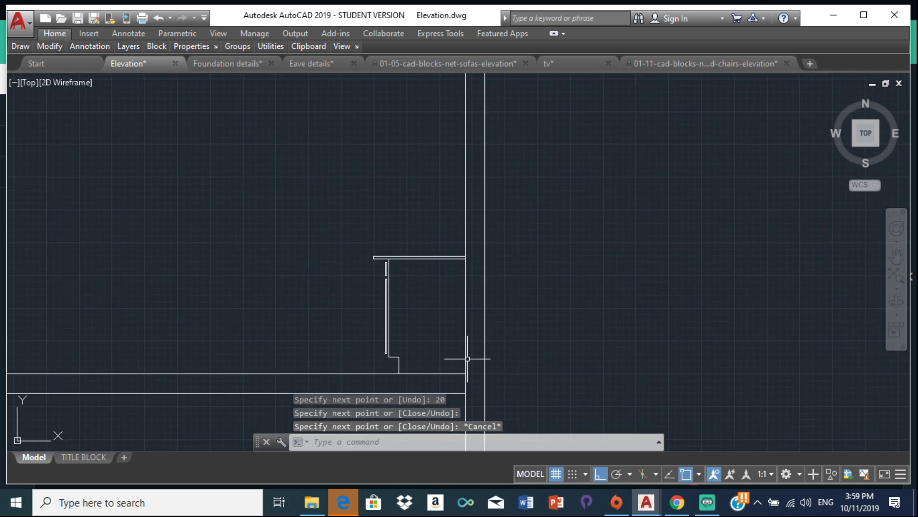
pyautogui.scroll(-3, 474, 338)
pyautogui.scroll(3, 352, 254)
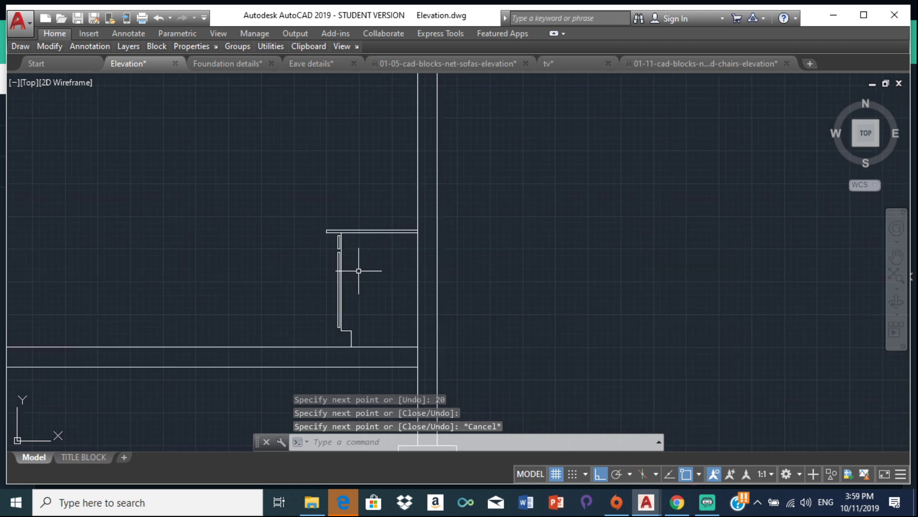
pyautogui.moveTo(419, 251); pyautogui.dragTo(316, 179, button='middle')
pyautogui.scroll(-2, 348, 206)
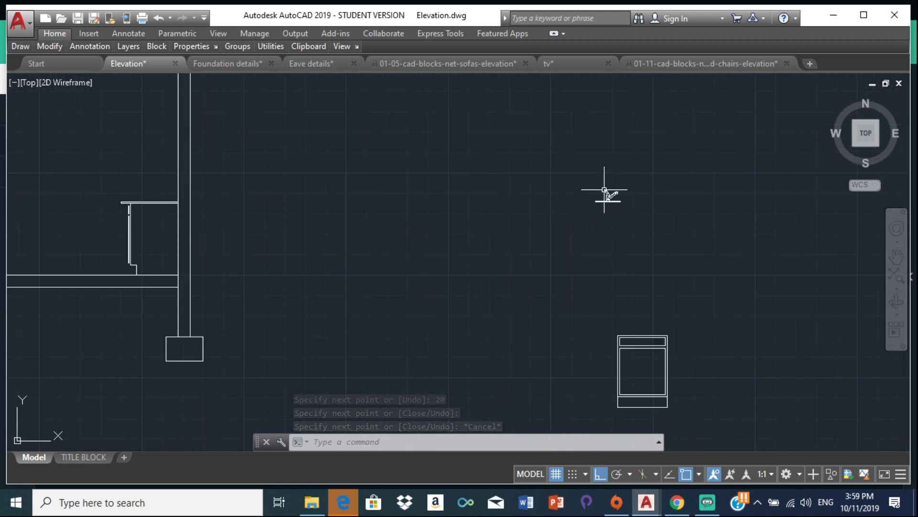
pyautogui.moveTo(605, 183)
pyautogui.mouseDown()
pyautogui.moveTo(641, 197)
pyautogui.moveTo(619, 196)
pyautogui.mouseUp()
# Step: With ortho on, mirror the tap about a vertical line and erase the original
pyautogui.press('F8')
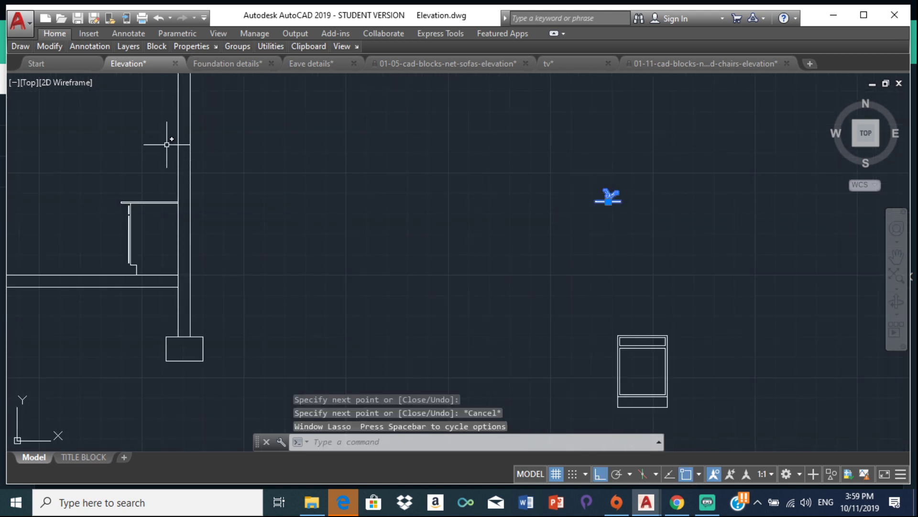
pyautogui.moveTo(76, 46)
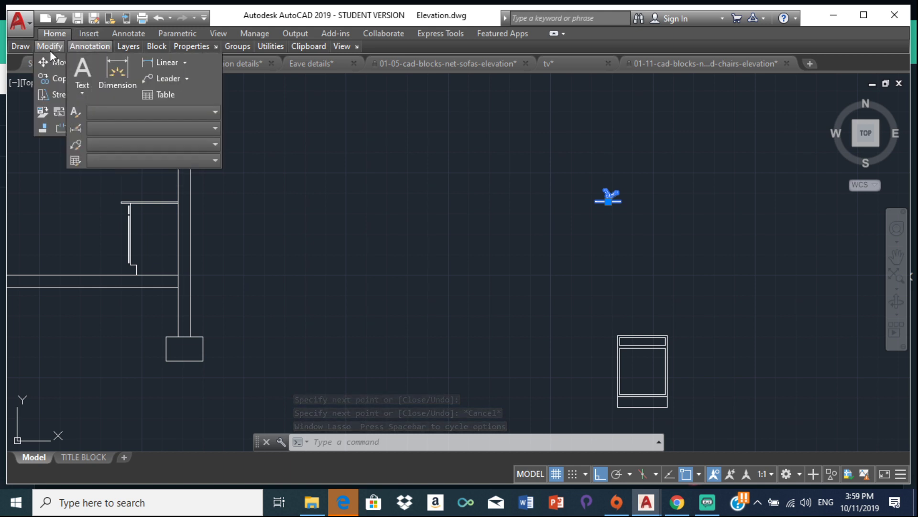
pyautogui.click(105, 78)
pyautogui.moveTo(416, 241); pyautogui.dragTo(362, 199, button='middle')
pyautogui.scroll(5, 381, 201)
pyautogui.click(381, 226)
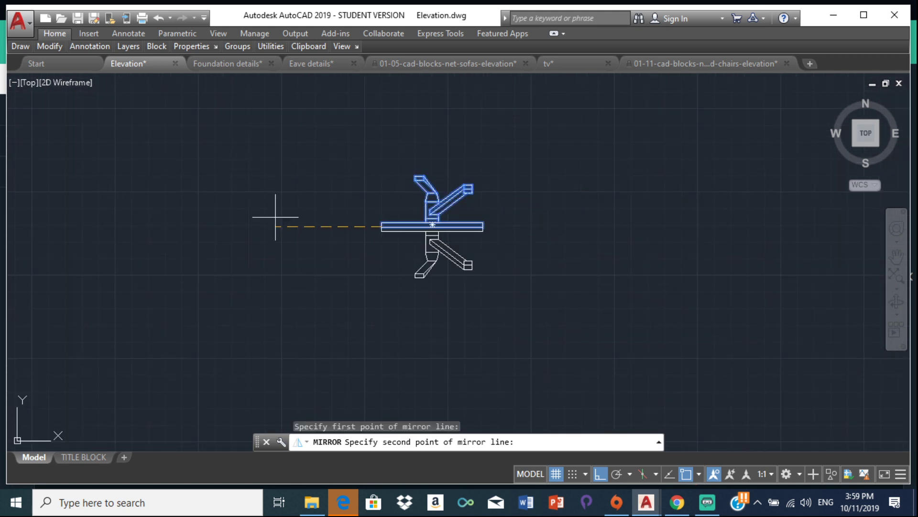
pyautogui.click(383, 148)
pyautogui.click(416, 183)
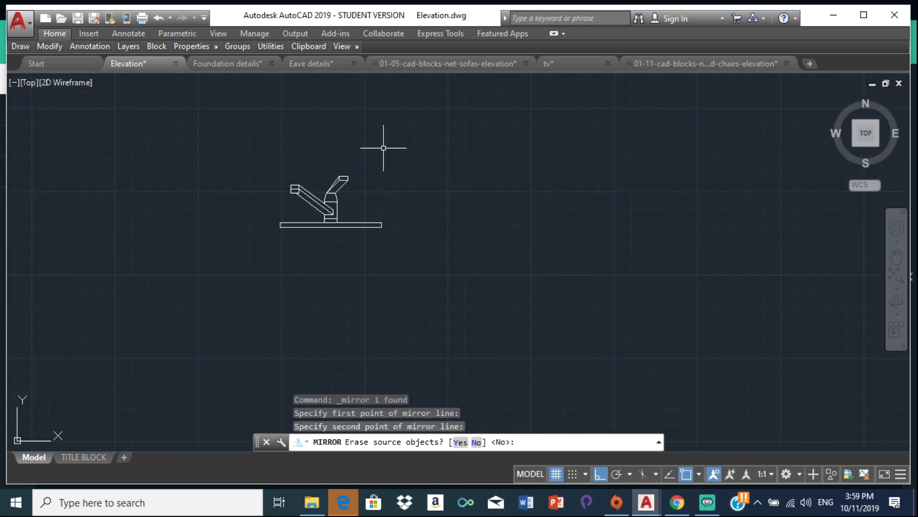
# Step: Move the mirrored tap right until its base's right end meets the wall line
pyautogui.click(308, 195)
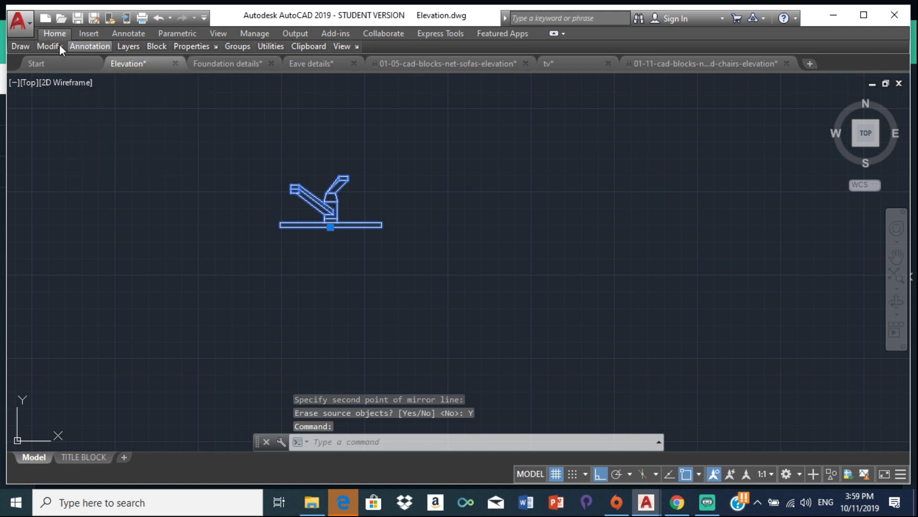
pyautogui.moveTo(57, 46)
pyautogui.click(60, 67)
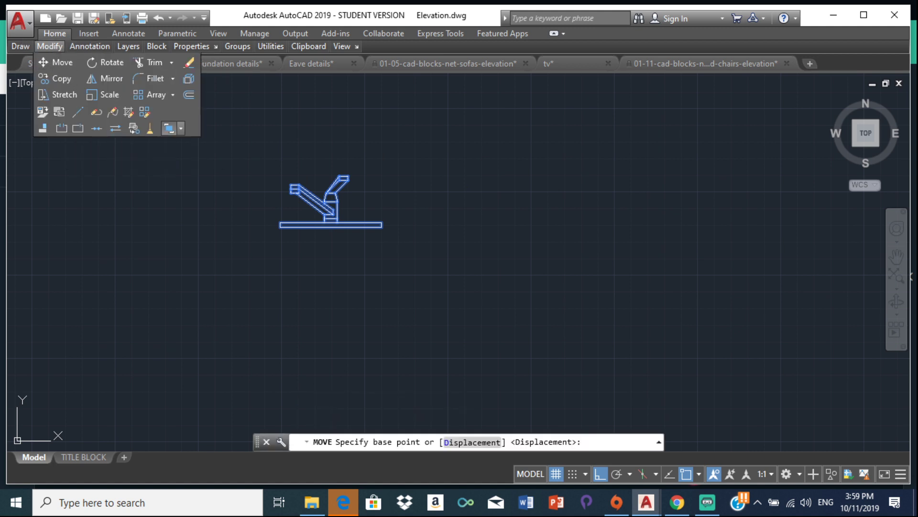
pyautogui.click(61, 65)
pyautogui.click(335, 203)
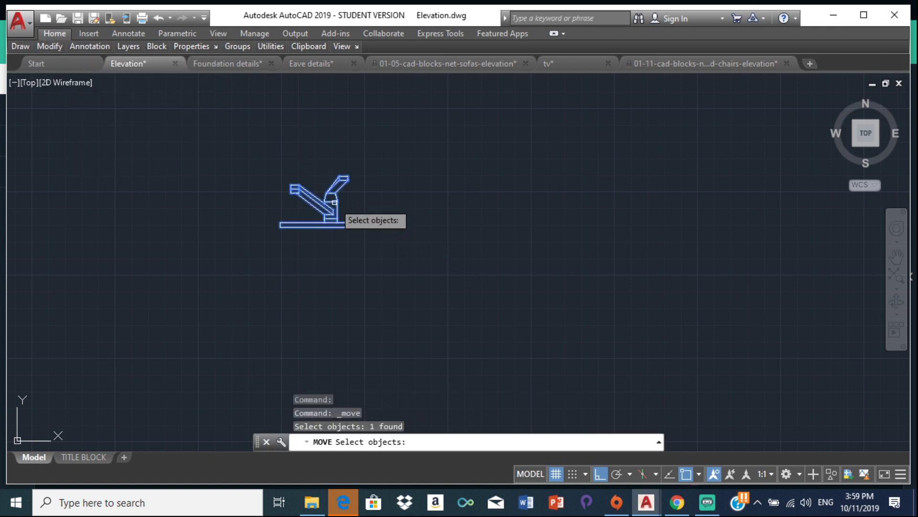
pyautogui.press('Return')
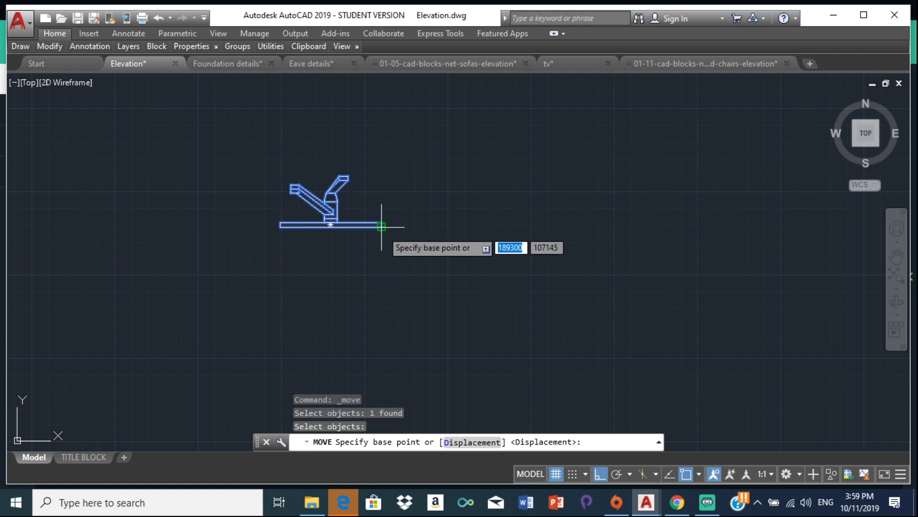
pyautogui.click(381, 226)
pyautogui.scroll(-4, 246, 211)
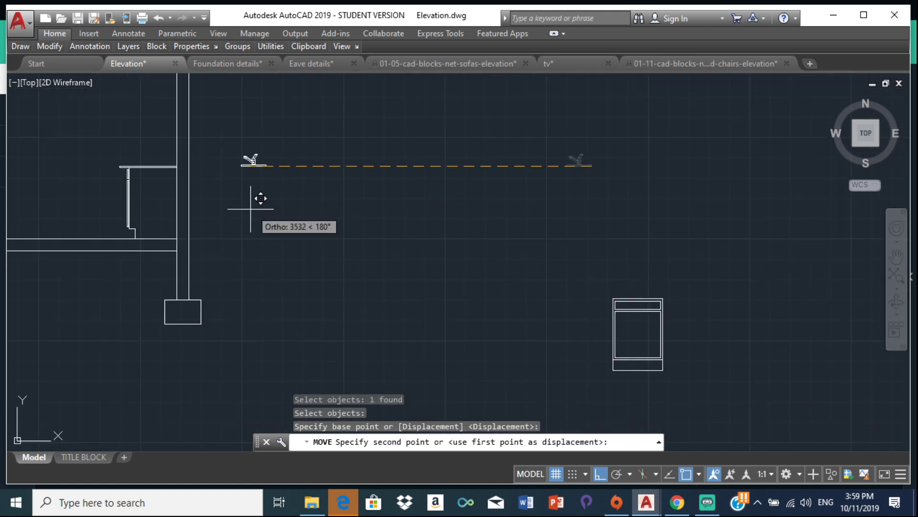
pyautogui.scroll(5, 164, 154)
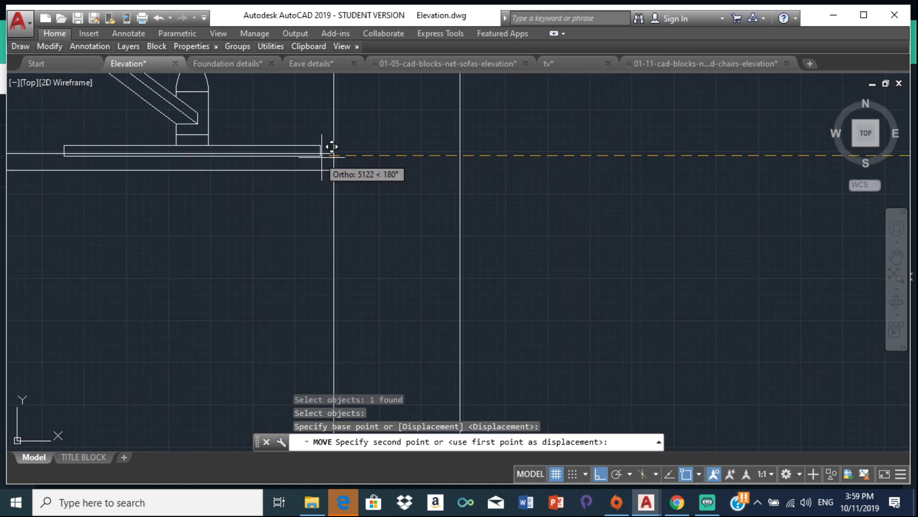
pyautogui.click(334, 156)
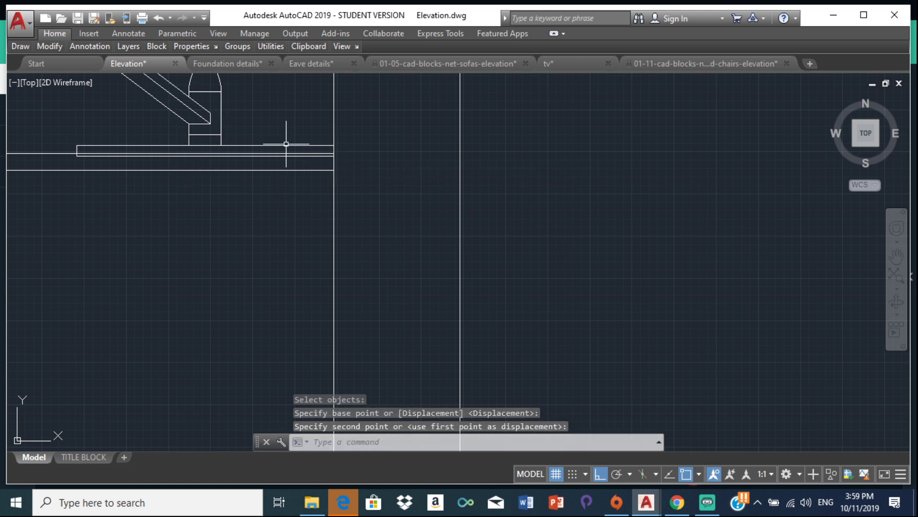
pyautogui.scroll(5, 265, 154)
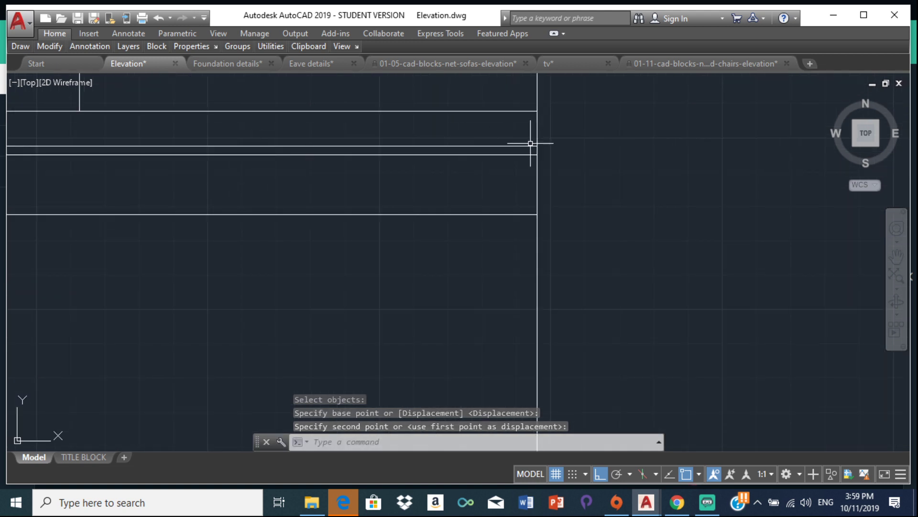
# Step: Move the tap straight down so it sits on the countertop
pyautogui.click(480, 121)
pyautogui.click(474, 109)
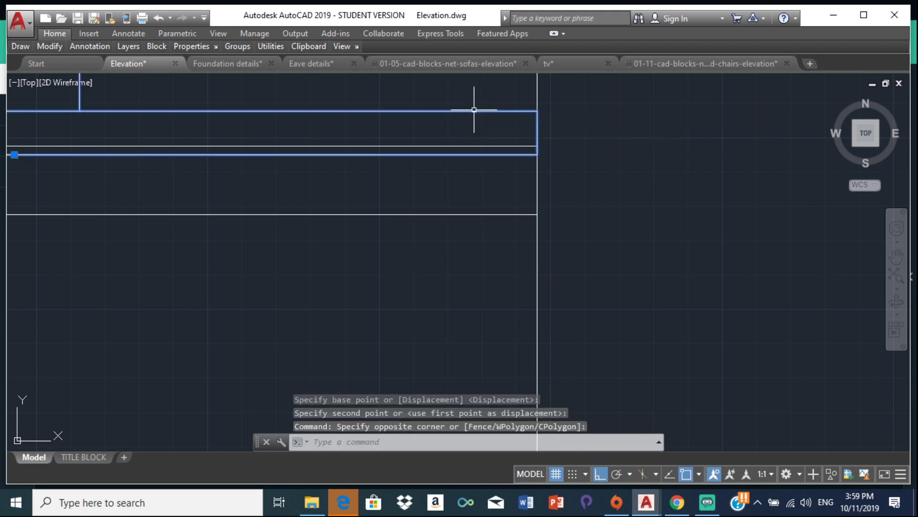
pyautogui.scroll(-2, 318, 196)
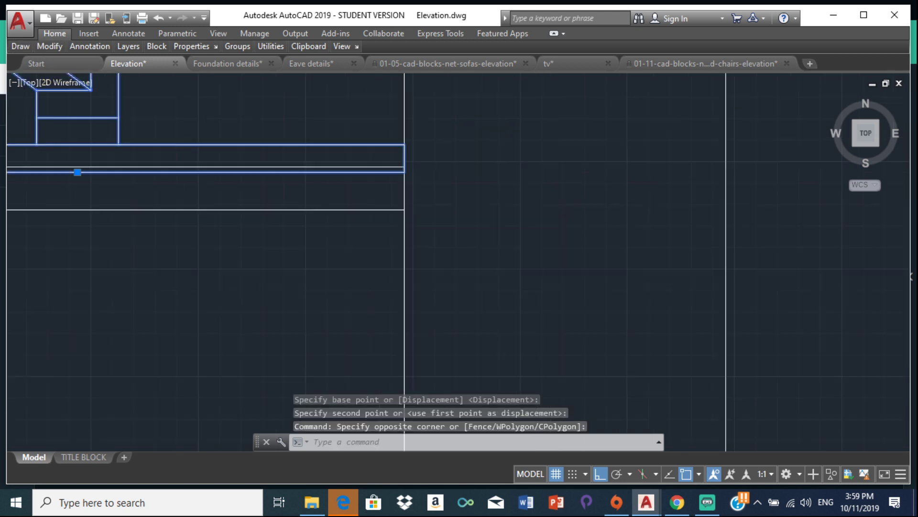
pyautogui.click(50, 45)
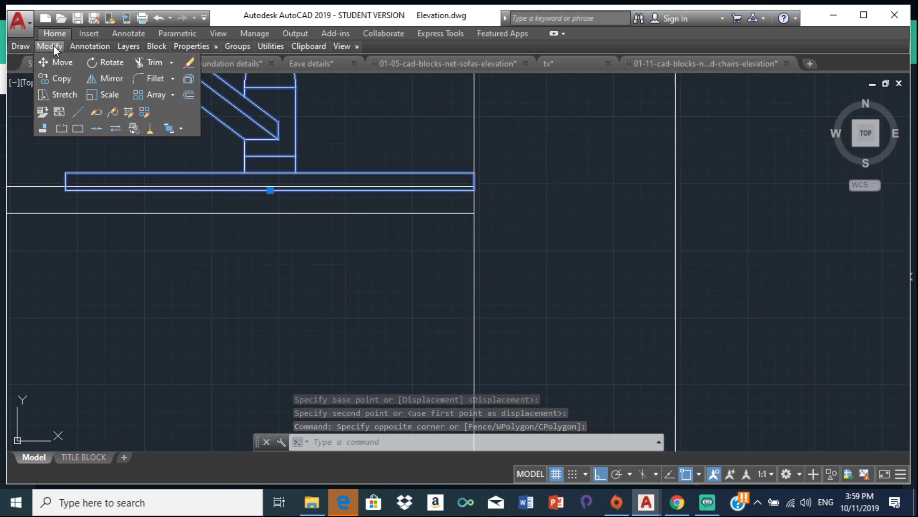
pyautogui.click(57, 61)
pyautogui.scroll(1, 613, 260)
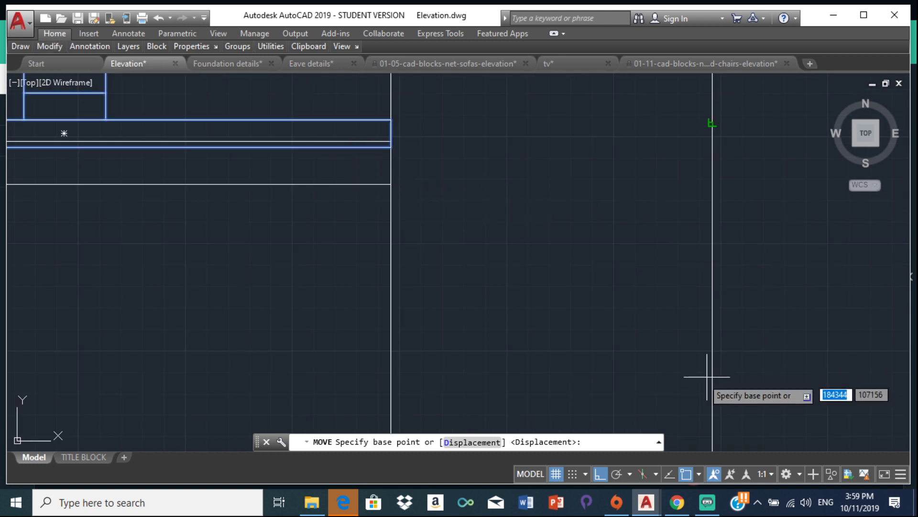
pyautogui.click(390, 145)
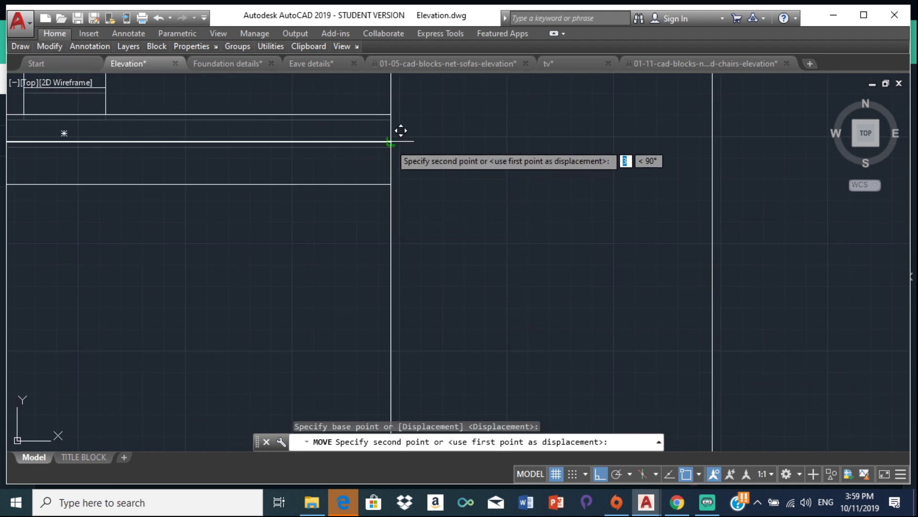
pyautogui.click(399, 139)
pyautogui.scroll(-2, 426, 195)
pyautogui.scroll(-4, 426, 196)
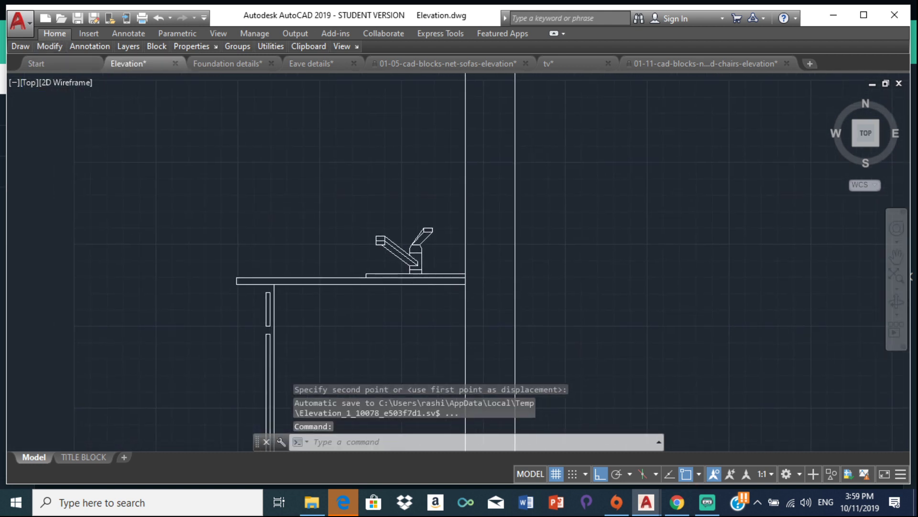
# Step: Zoom and pan around the drawing to review the counter and sink detail
pyautogui.scroll(1, 371, 223)
pyautogui.scroll(2, 373, 220)
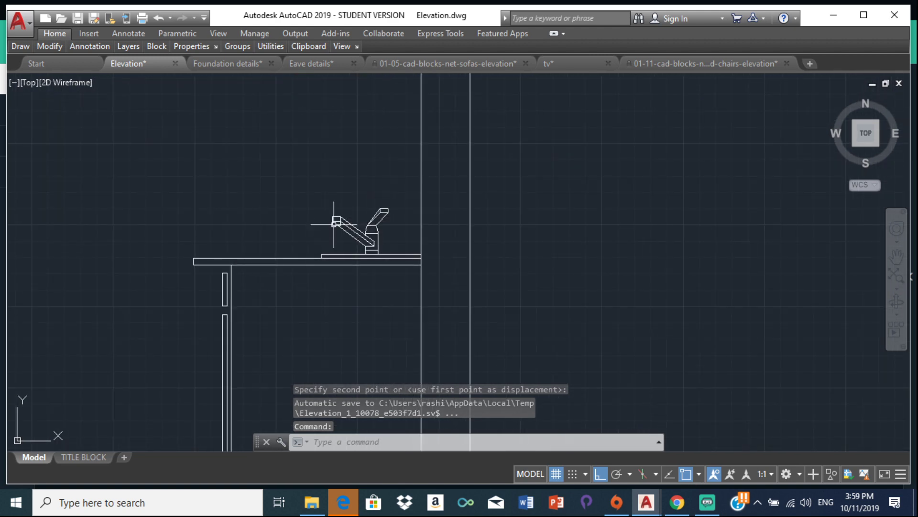
pyautogui.scroll(-3, 334, 223)
pyautogui.scroll(2, 328, 254)
pyautogui.moveTo(328, 254); pyautogui.dragTo(382, 362, button='middle')
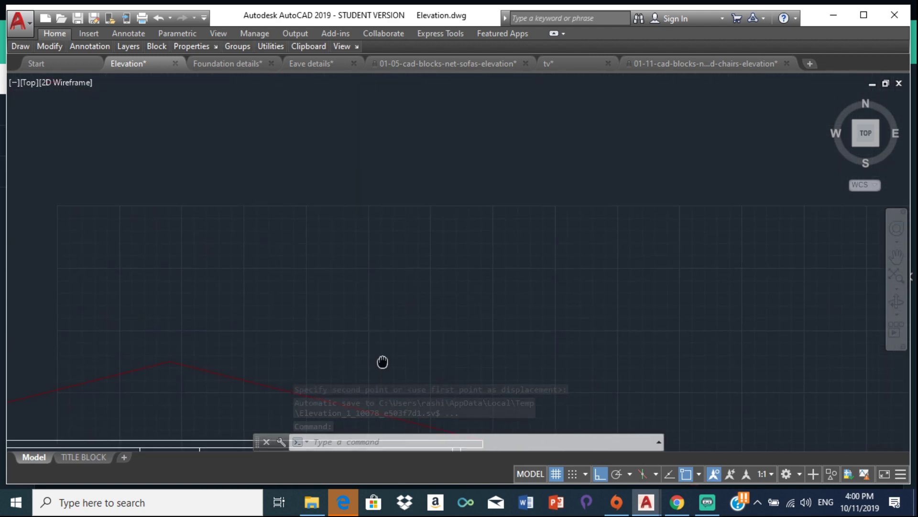
pyautogui.scroll(2, 349, 315)
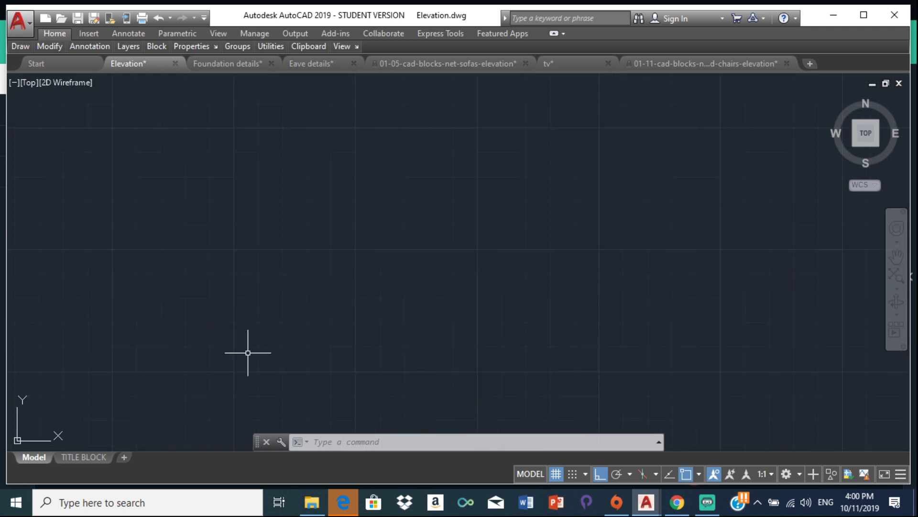
pyautogui.scroll(-3, 287, 268)
pyautogui.scroll(3, 154, 199)
pyautogui.scroll(1, 120, 257)
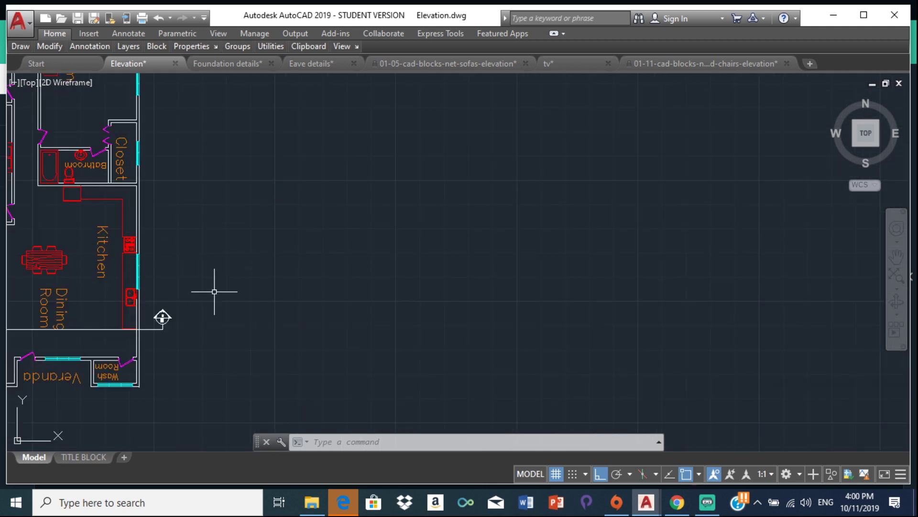
pyautogui.moveTo(162, 318); pyautogui.dragTo(234, 276, button='middle')
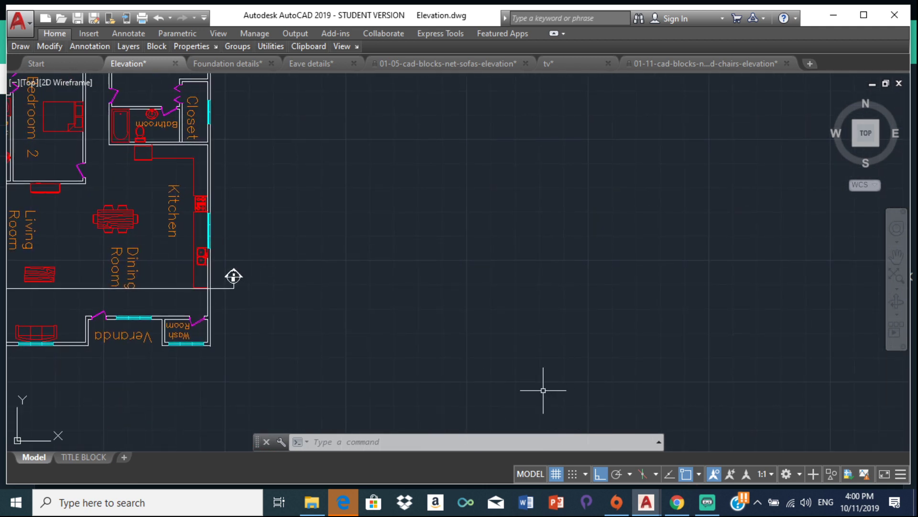
pyautogui.scroll(2, 254, 325)
pyautogui.scroll(-6, 334, 262)
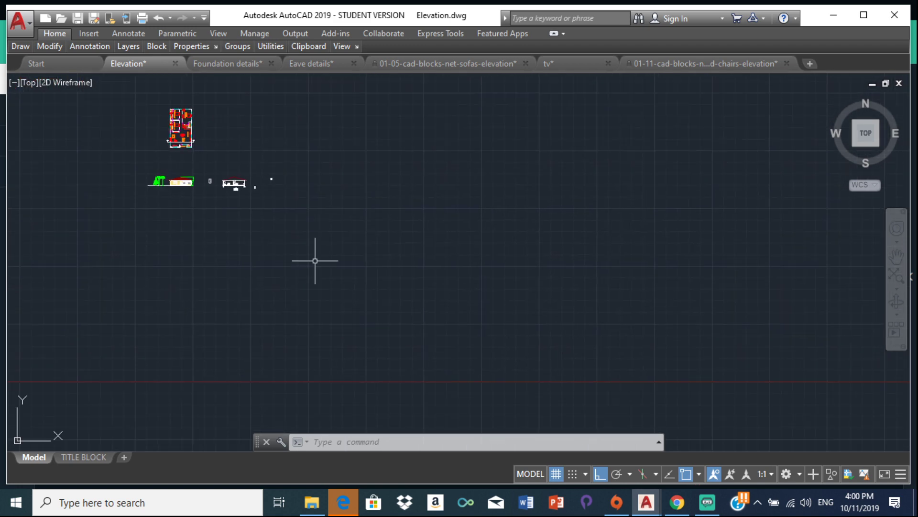
pyautogui.scroll(2, 231, 177)
pyautogui.scroll(5, 287, 210)
pyautogui.scroll(3, 522, 199)
pyautogui.scroll(-1, 437, 200)
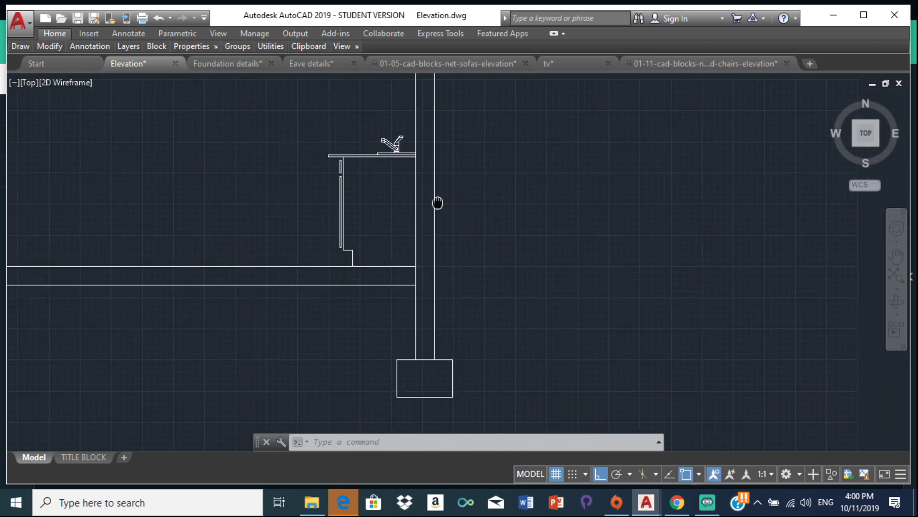
pyautogui.moveTo(436, 201); pyautogui.dragTo(396, 201, button='middle')
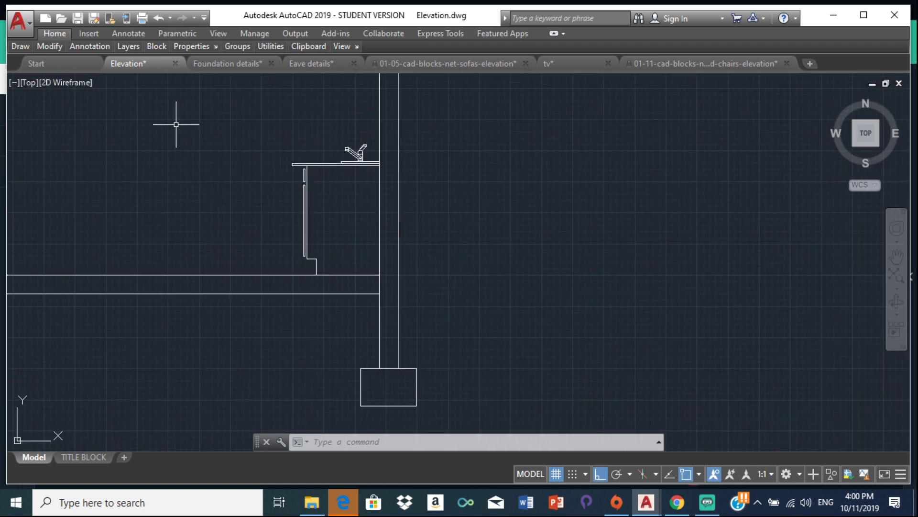
pyautogui.scroll(-6, 318, 257)
# Step: Pan over to the floor plan's bedroom, bathroom and kitchen area
pyautogui.moveTo(196, 181); pyautogui.dragTo(344, 351, button='middle')
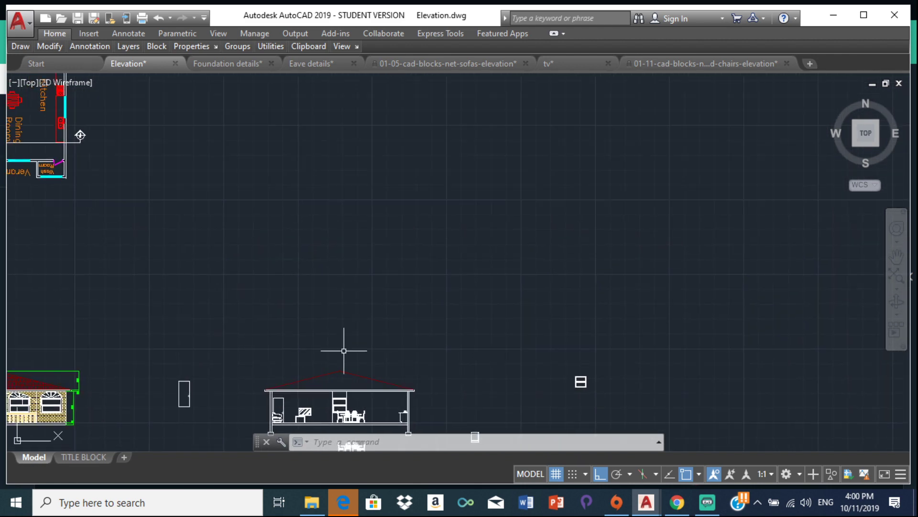
pyautogui.moveTo(61, 189); pyautogui.dragTo(488, 262, button='middle')
pyautogui.scroll(3, 396, 271)
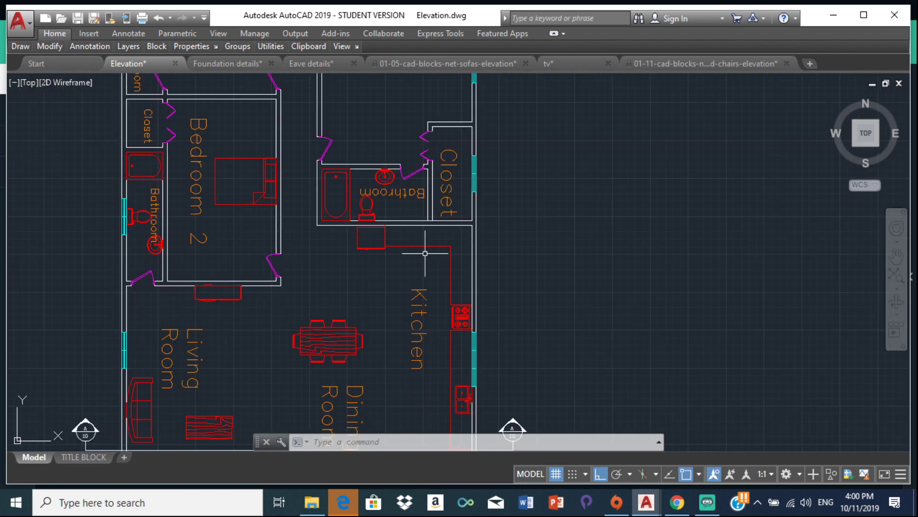
pyautogui.scroll(4, 354, 228)
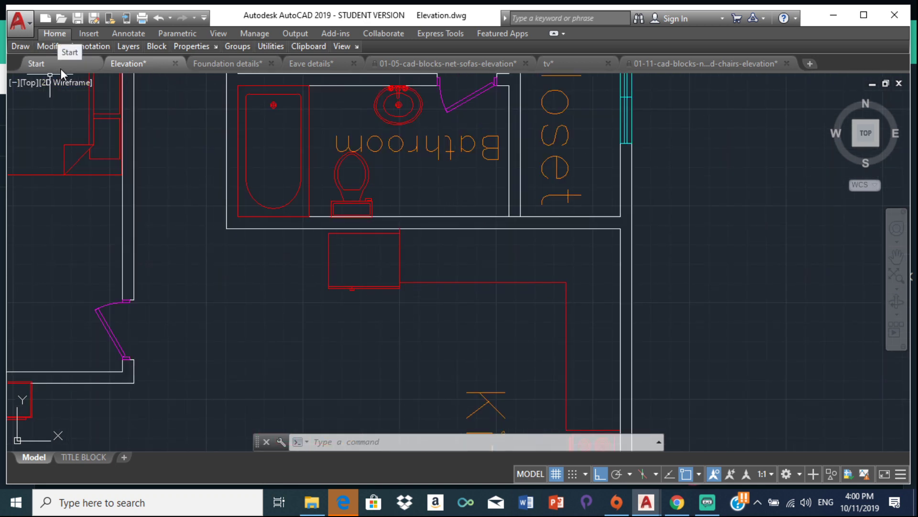
pyautogui.scroll(-5, 275, 210)
pyautogui.scroll(2, 204, 163)
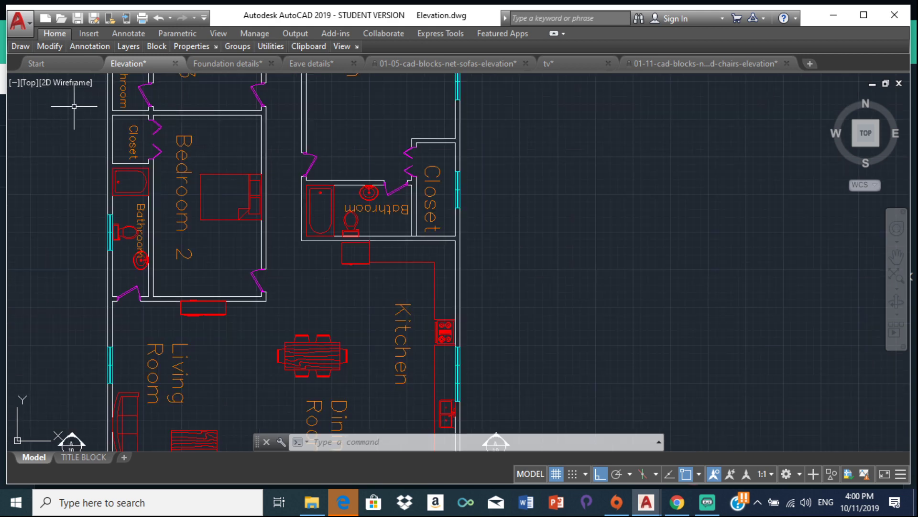
# Step: Measure the plan desk at 2157 long, then zoom back out to the house section
pyautogui.click(265, 47)
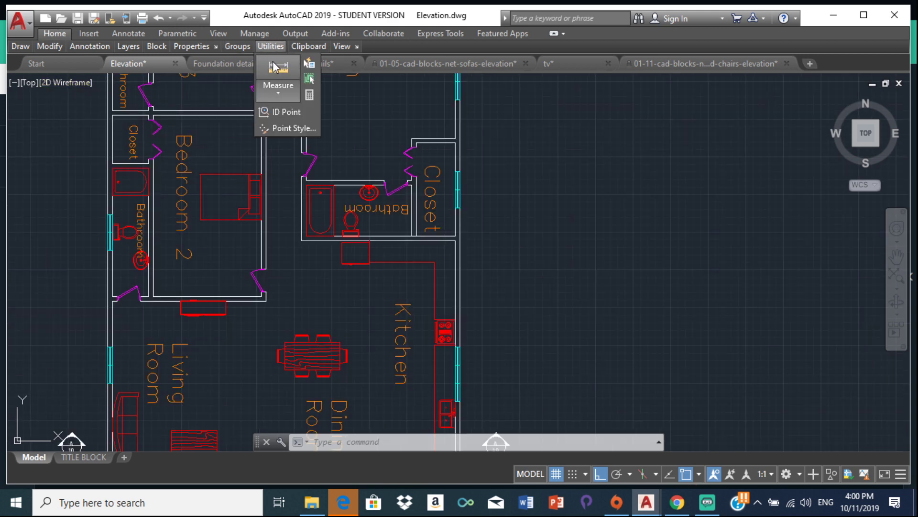
pyautogui.click(279, 90)
pyautogui.scroll(4, 436, 280)
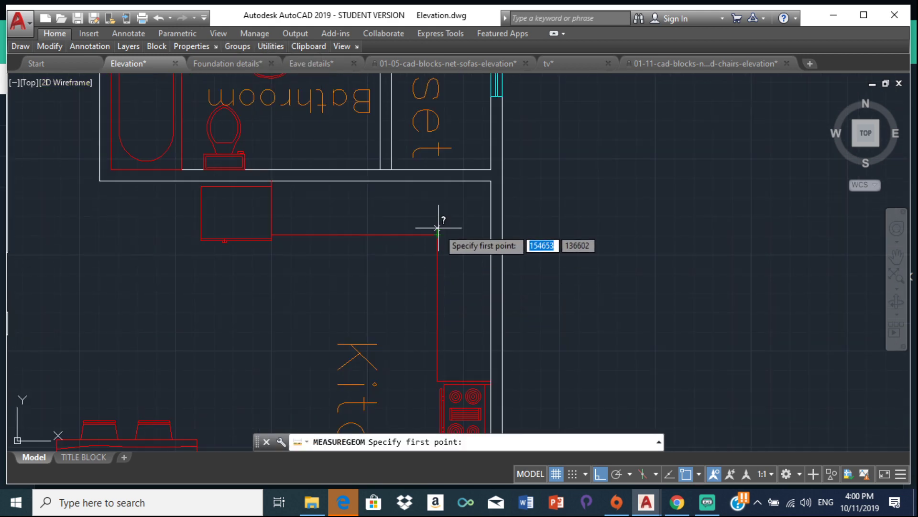
pyautogui.click(435, 263)
pyautogui.scroll(6, 254, 224)
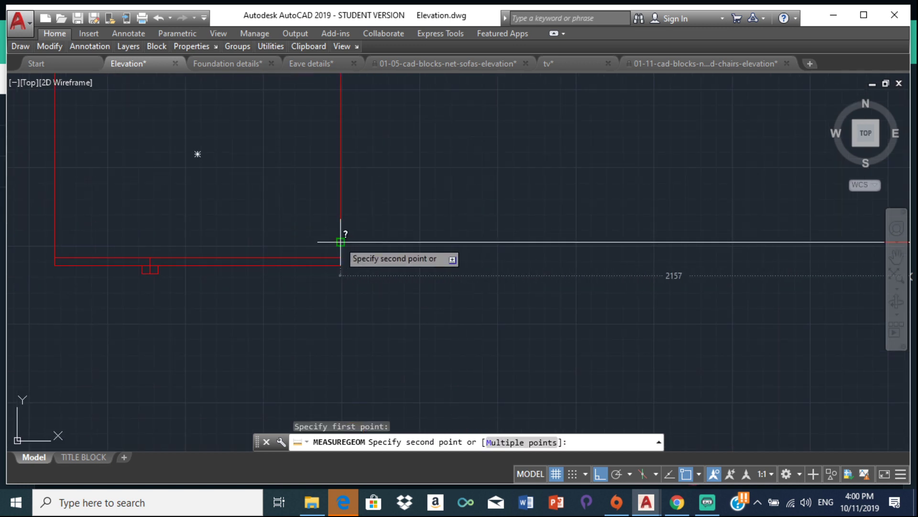
pyautogui.press('Escape')
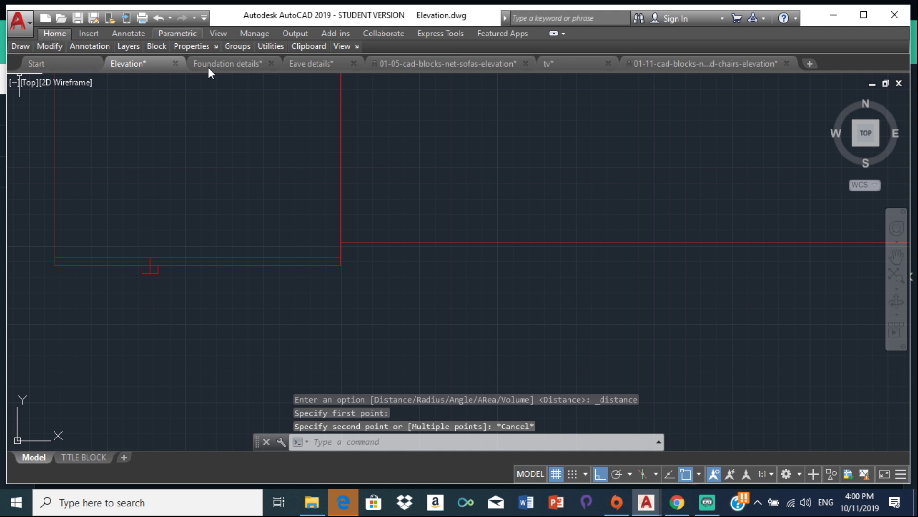
pyautogui.click(89, 33)
pyautogui.scroll(-8, 498, 131)
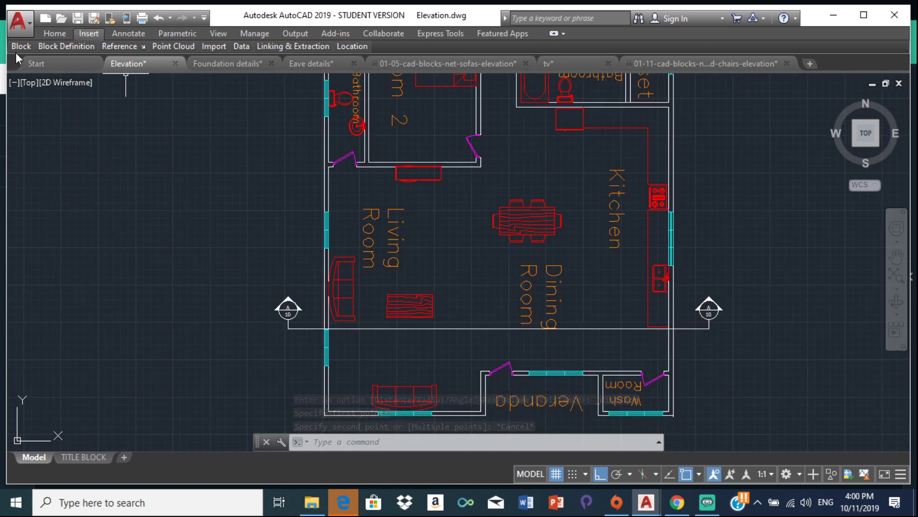
pyautogui.scroll(-10, 581, 246)
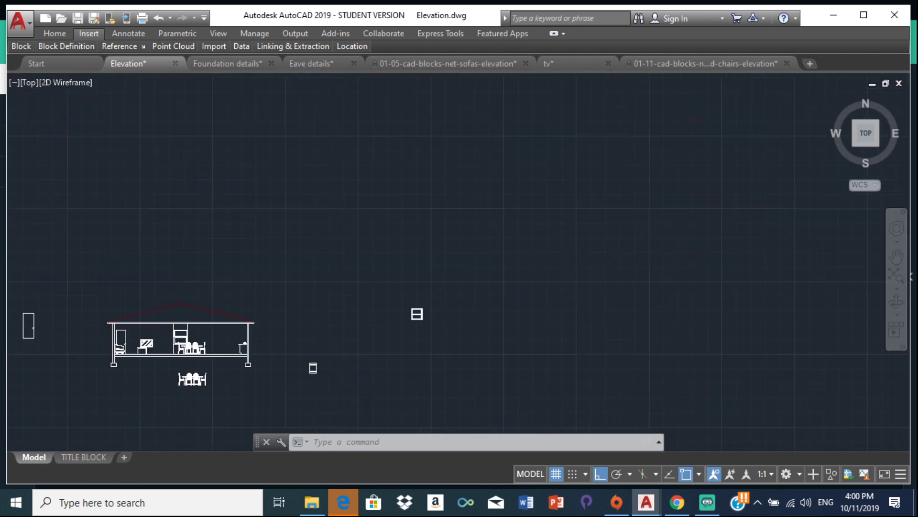
pyautogui.scroll(2, 320, 179)
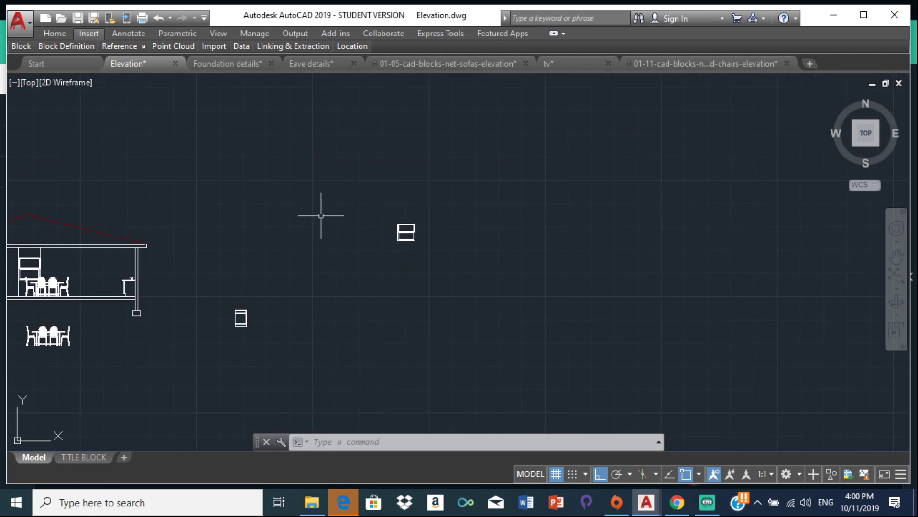
# Step: Draw a 2157 line from the countertop's left end, then erase it as wrong
pyautogui.press('Return')
pyautogui.scroll(8, 119, 296)
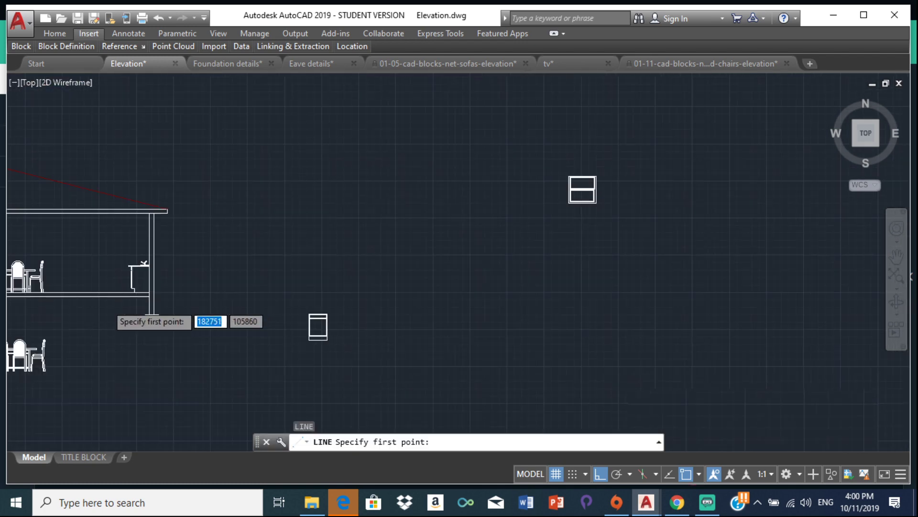
pyautogui.moveTo(148, 240); pyautogui.dragTo(378, 248, button='middle')
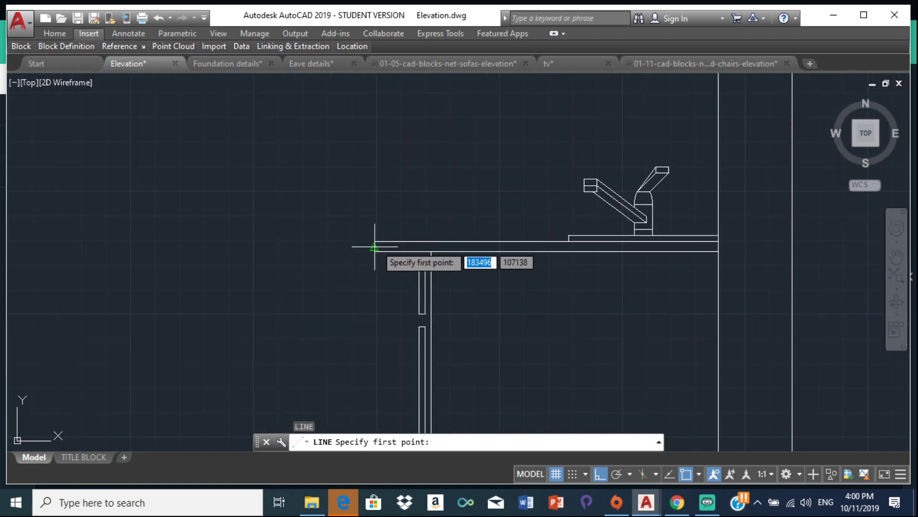
pyautogui.click(372, 240)
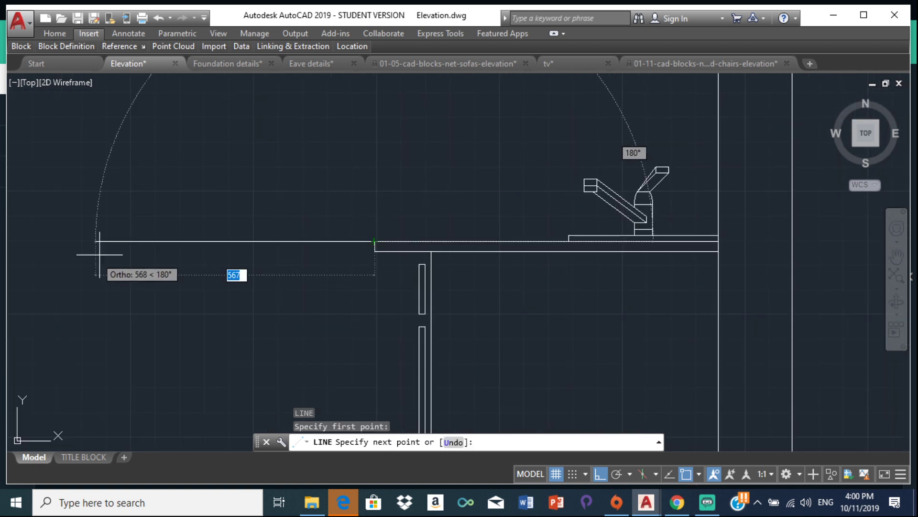
pyautogui.write('2157')
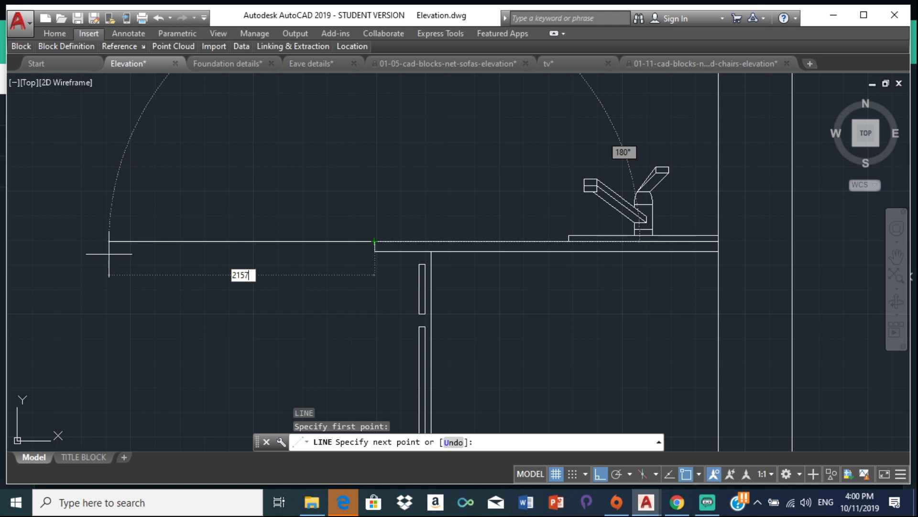
pyautogui.press('Return')
pyautogui.scroll(-3, 128, 283)
pyautogui.moveTo(129, 283)
pyautogui.mouseDown(button='middle')
pyautogui.moveTo(203, 340)
pyautogui.moveTo(467, 270)
pyautogui.mouseUp(button='middle')
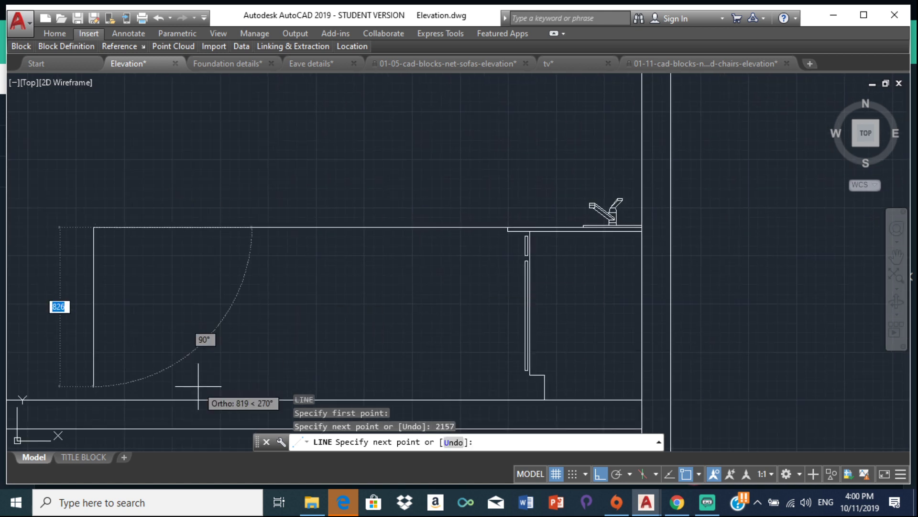
pyautogui.write('0')
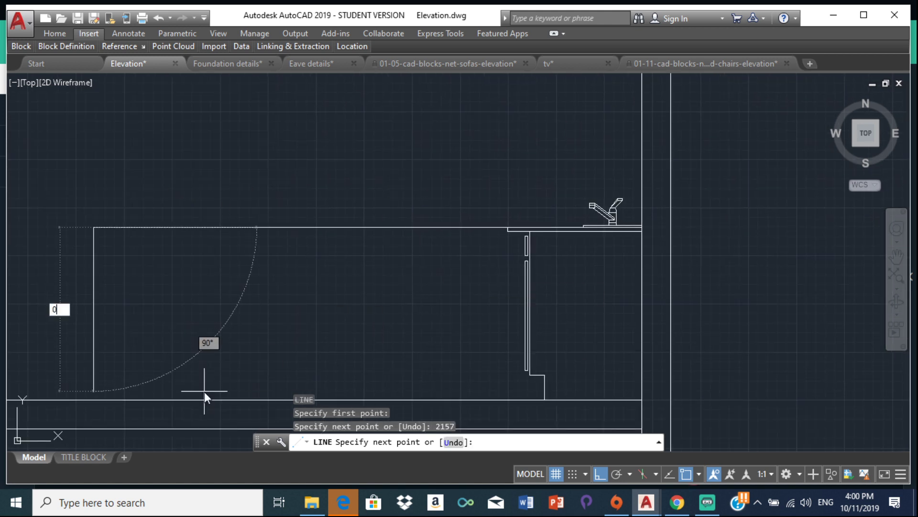
pyautogui.press('Return')
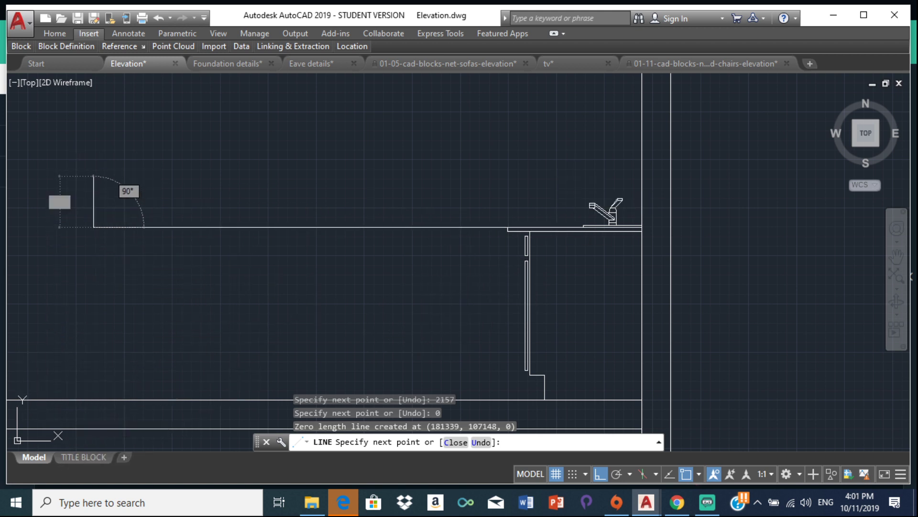
pyautogui.press('Escape')
pyautogui.click(126, 227)
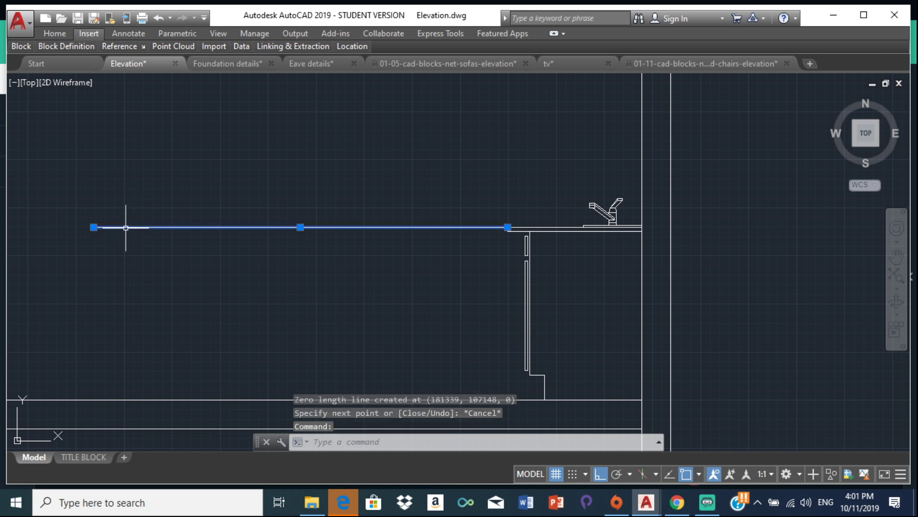
pyautogui.press('Delete')
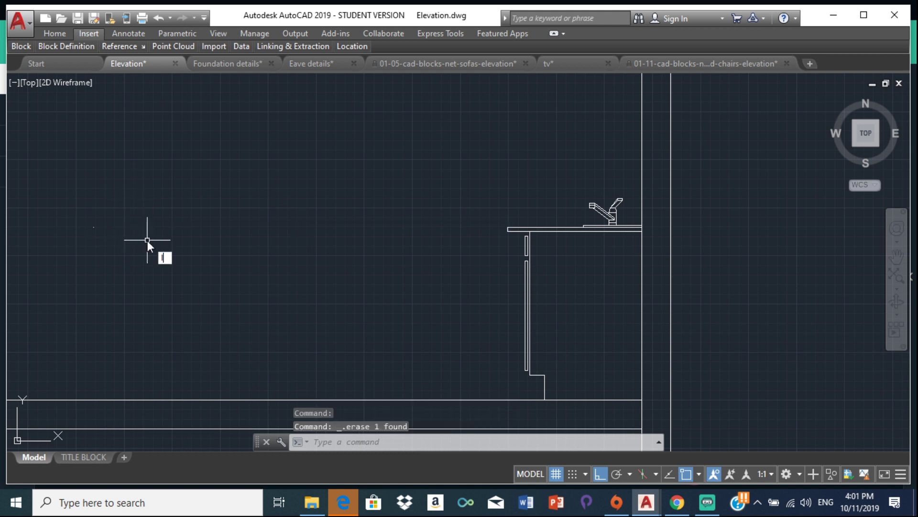
# Step: Draw a 157 segment from the counter's end and erase it as a stray
pyautogui.write('l')
pyautogui.press('Return')
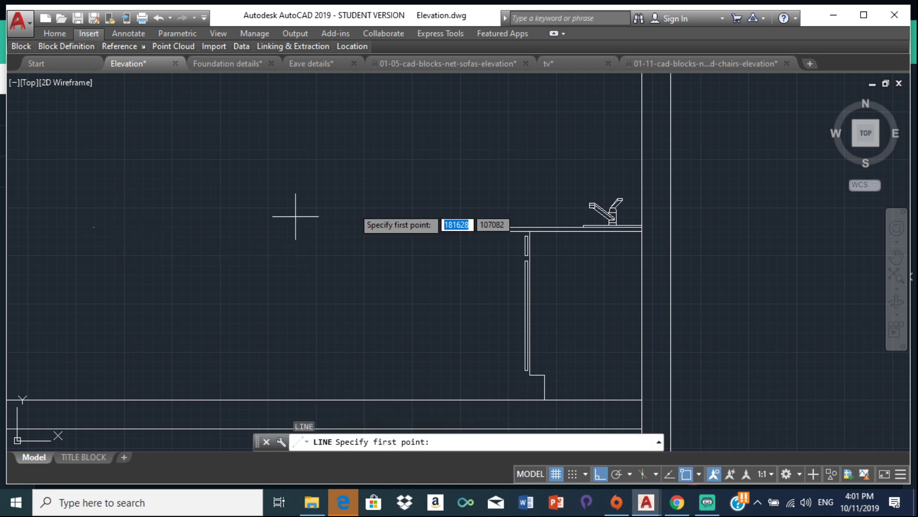
pyautogui.click(508, 227)
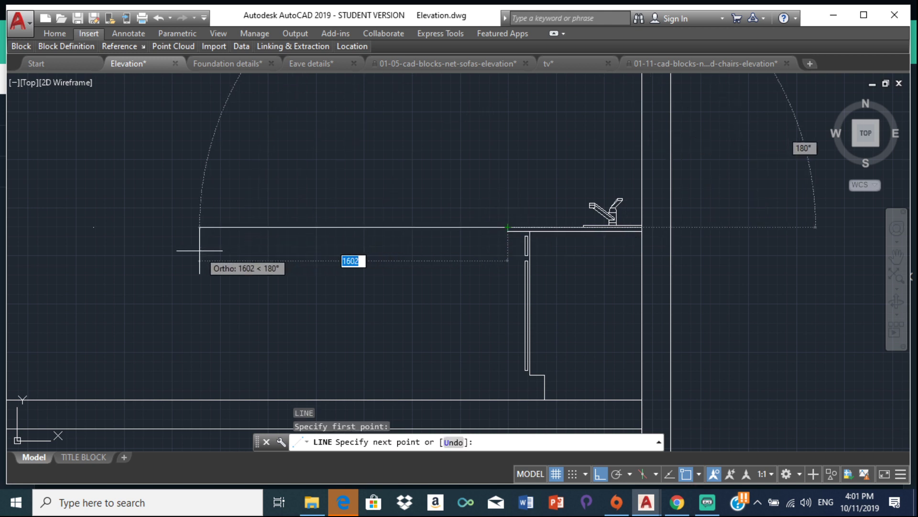
pyautogui.write('157')
pyautogui.press('Return')
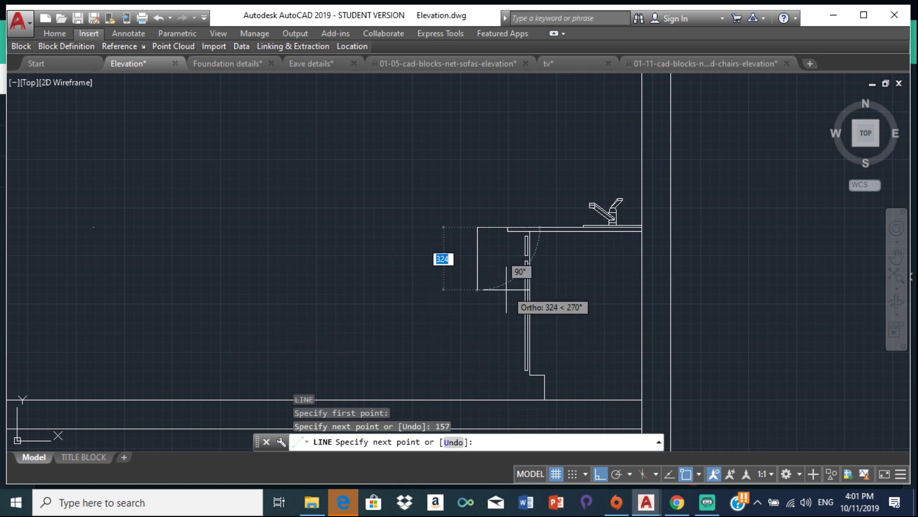
pyautogui.press('Escape')
pyautogui.click(492, 227)
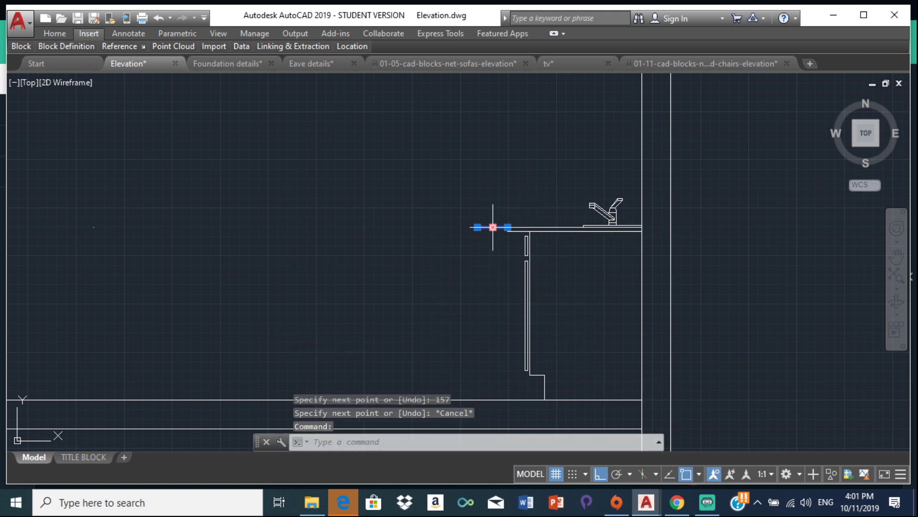
pyautogui.press('Delete')
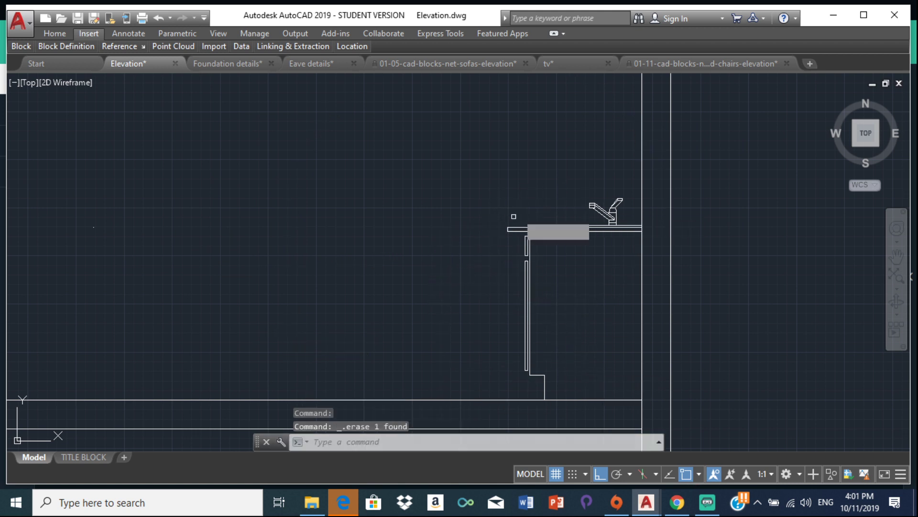
pyautogui.scroll(-2, 514, 216)
pyautogui.press('Return')
pyautogui.press('Escape')
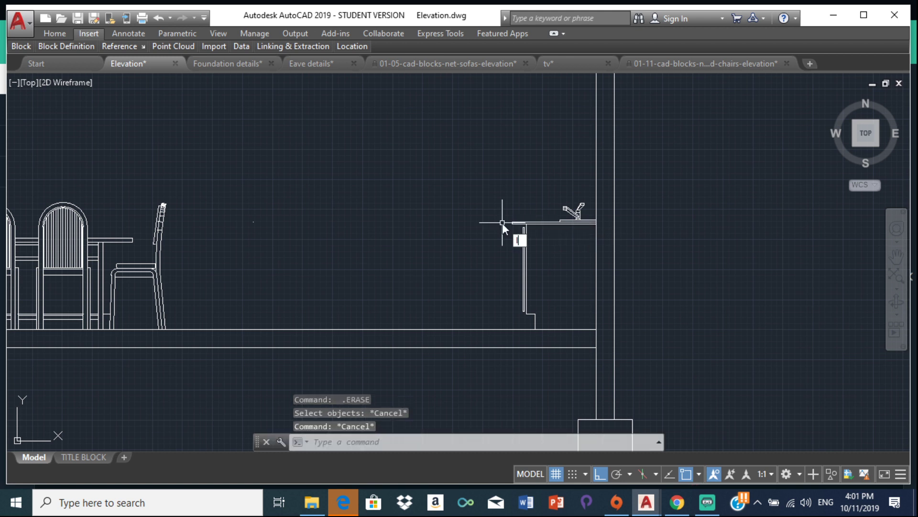
# Step: Redraw the desk top from the counter's left endpoint, 2157 long and 20 thick
pyautogui.write('l')
pyautogui.press('Return')
pyautogui.scroll(4, 501, 224)
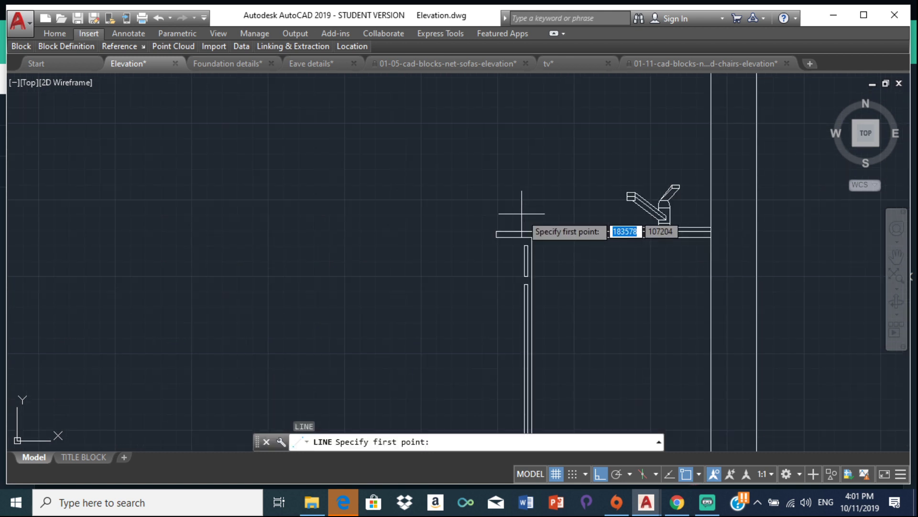
pyautogui.click(498, 235)
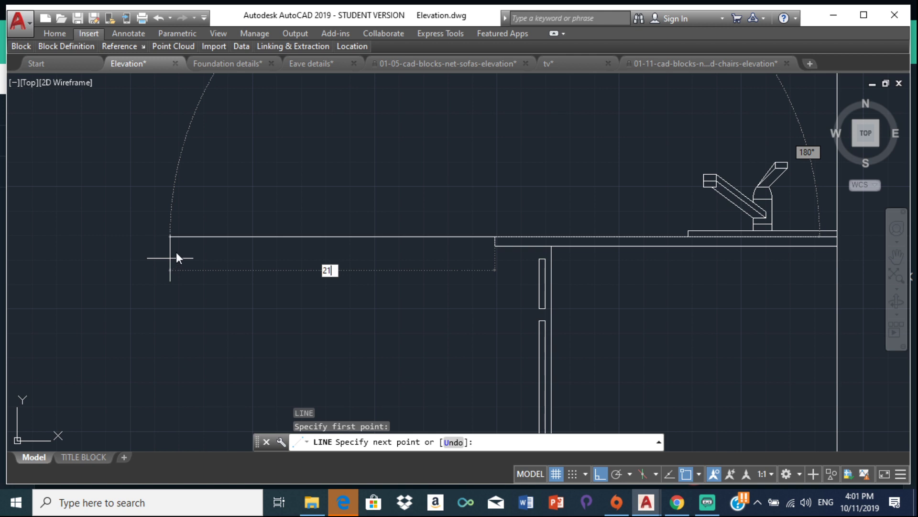
pyautogui.press('Return')
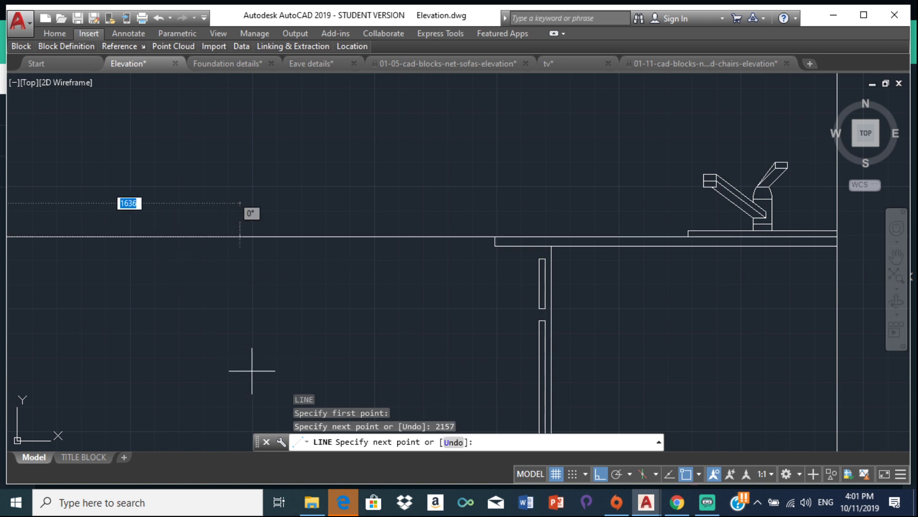
pyautogui.scroll(-4, 396, 219)
pyautogui.scroll(2, 230, 306)
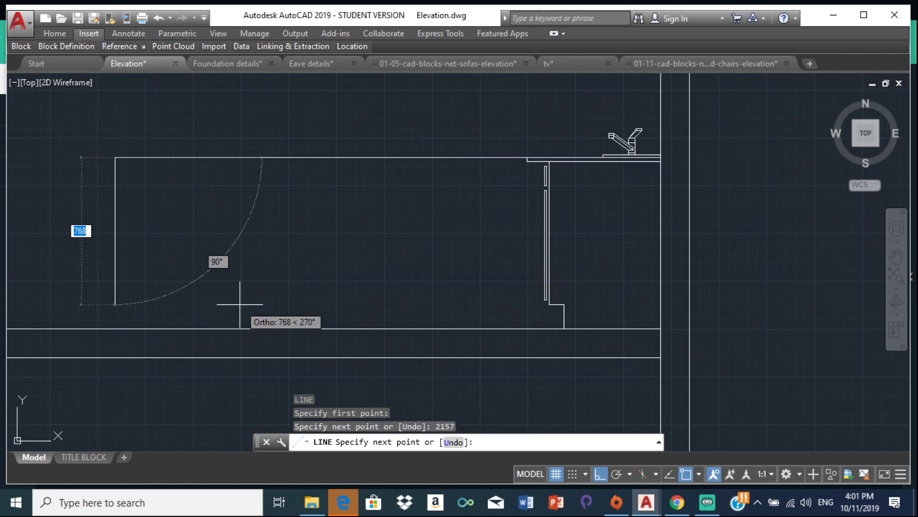
pyautogui.press('Return')
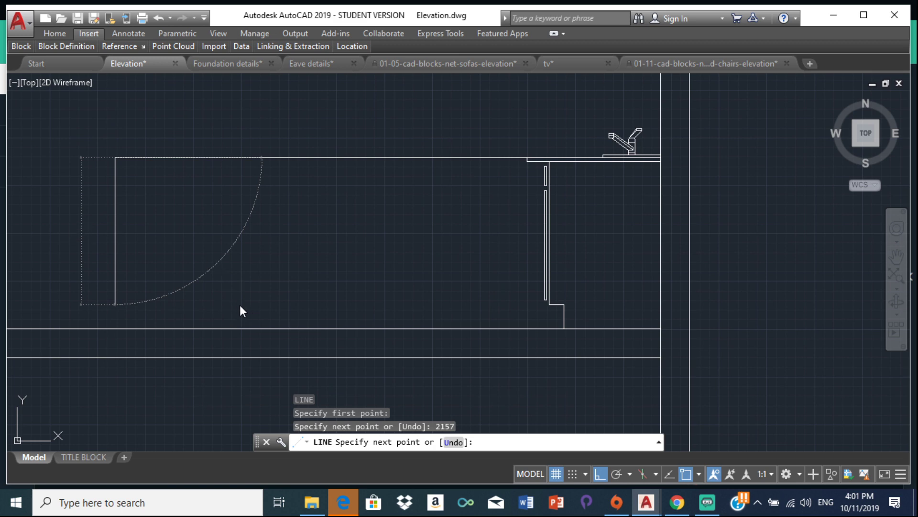
pyautogui.scroll(3, 526, 165)
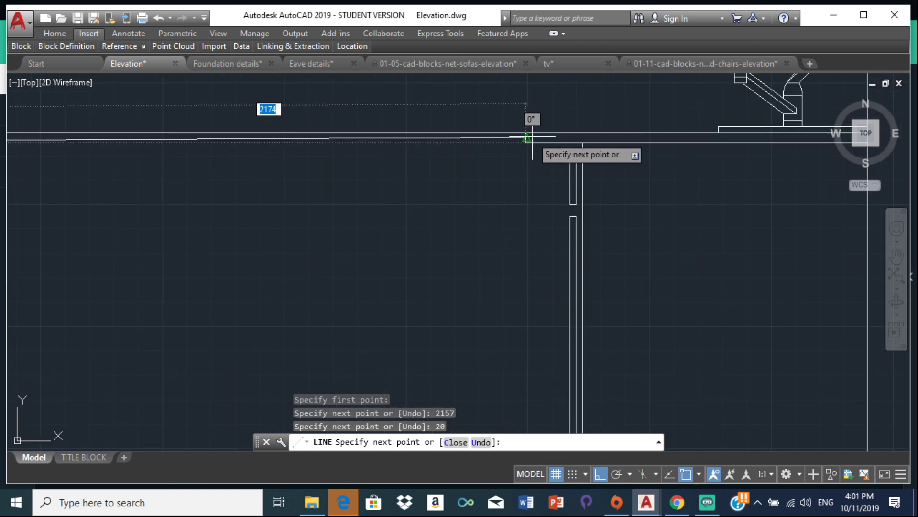
pyautogui.click(525, 126)
pyautogui.press('Escape')
pyautogui.scroll(2, 353, 239)
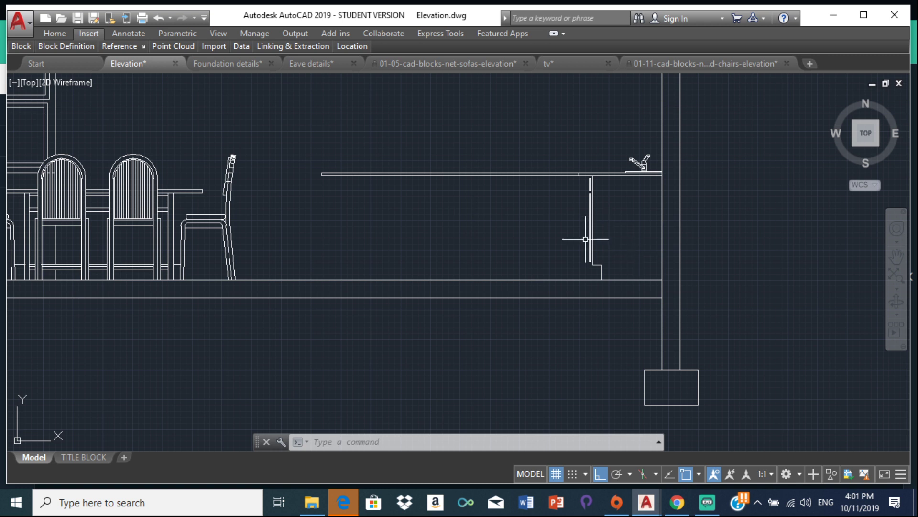
pyautogui.scroll(-3, 570, 196)
pyautogui.scroll(-3, 439, 229)
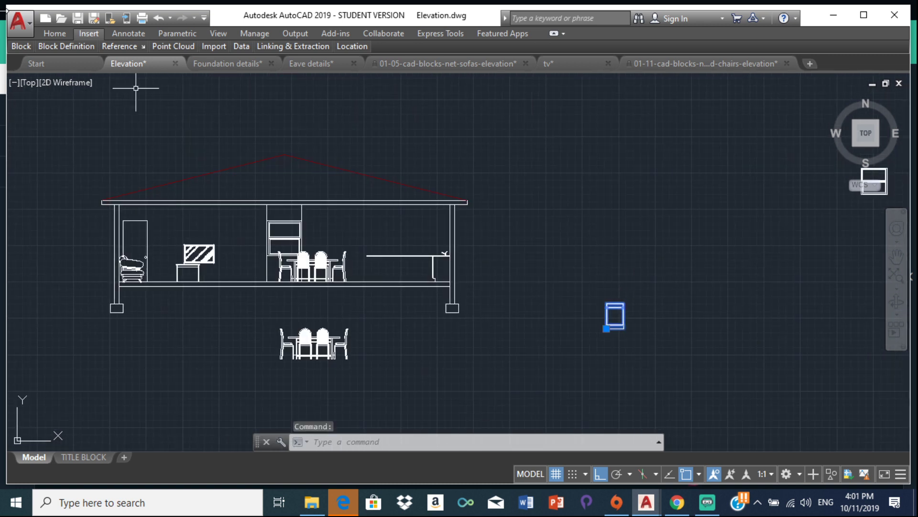
# Step: Copy the appliance block using its corner as the base point
pyautogui.moveTo(90, 56)
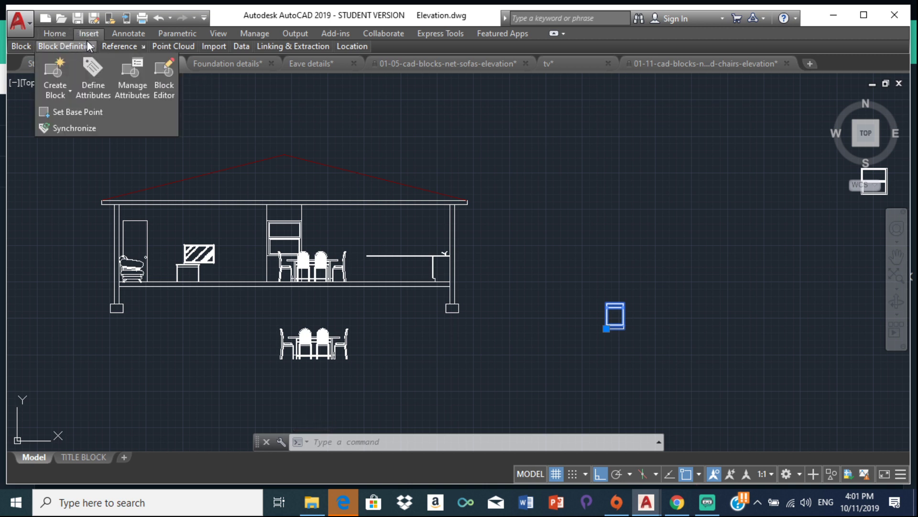
pyautogui.click(52, 33)
pyautogui.moveTo(55, 46)
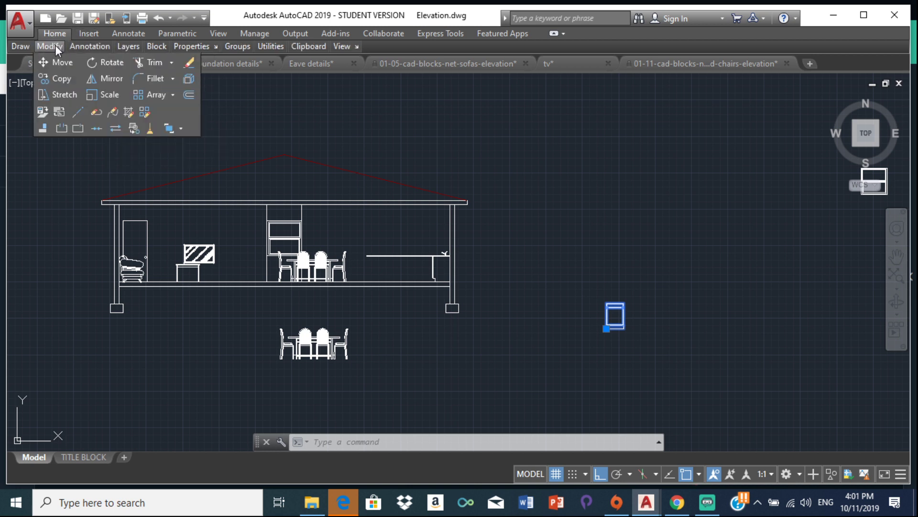
pyautogui.click(54, 79)
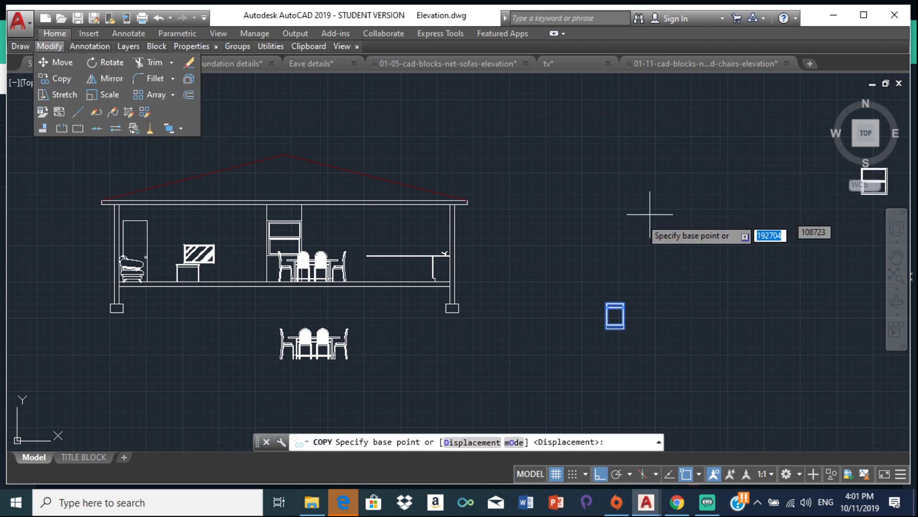
pyautogui.scroll(3, 622, 223)
pyautogui.moveTo(589, 239); pyautogui.dragTo(459, 199, button='middle')
pyautogui.scroll(3, 512, 309)
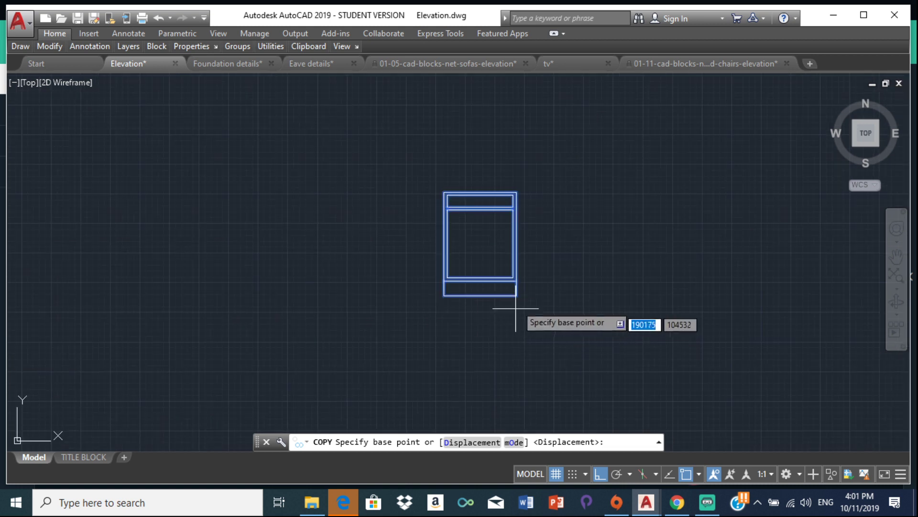
pyautogui.click(512, 293)
# Step: Place the block copy against the kitchen wall, then select the new copy
pyautogui.scroll(-2, 311, 230)
pyautogui.moveTo(311, 229); pyautogui.dragTo(597, 263, button='middle')
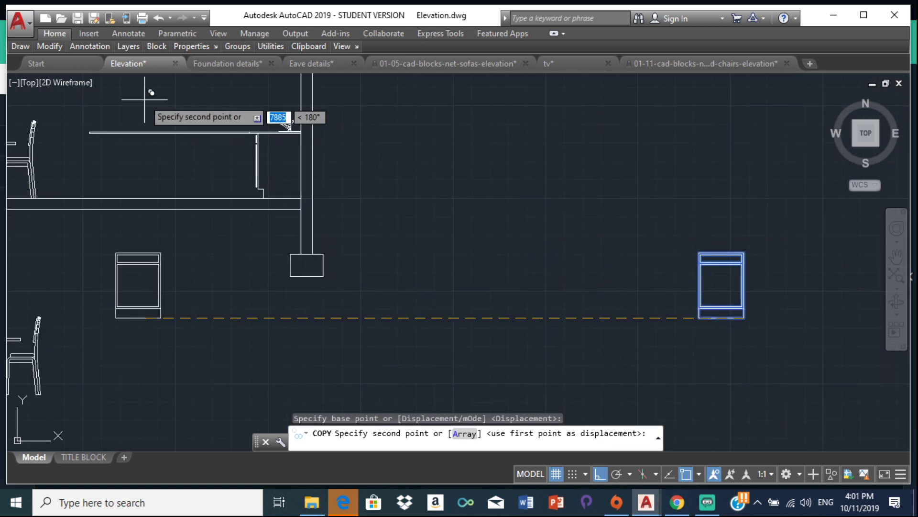
pyautogui.scroll(5, 266, 139)
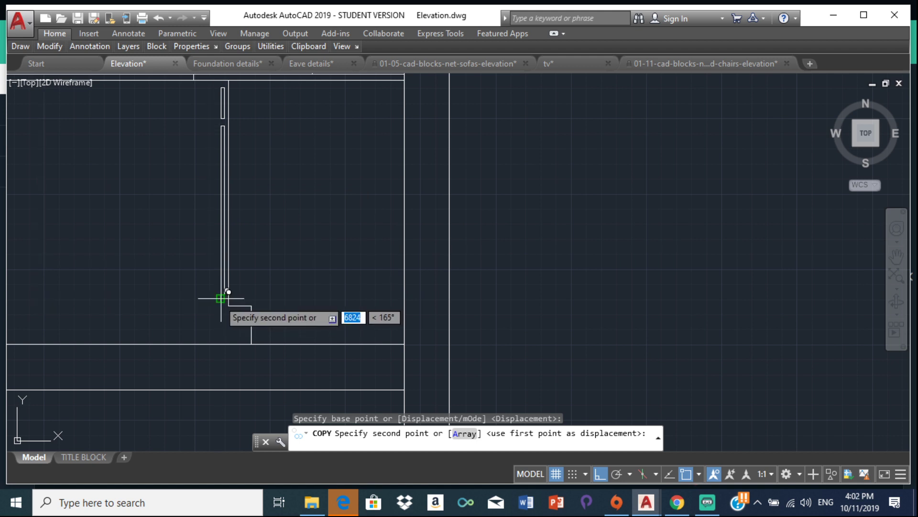
pyautogui.click(226, 337)
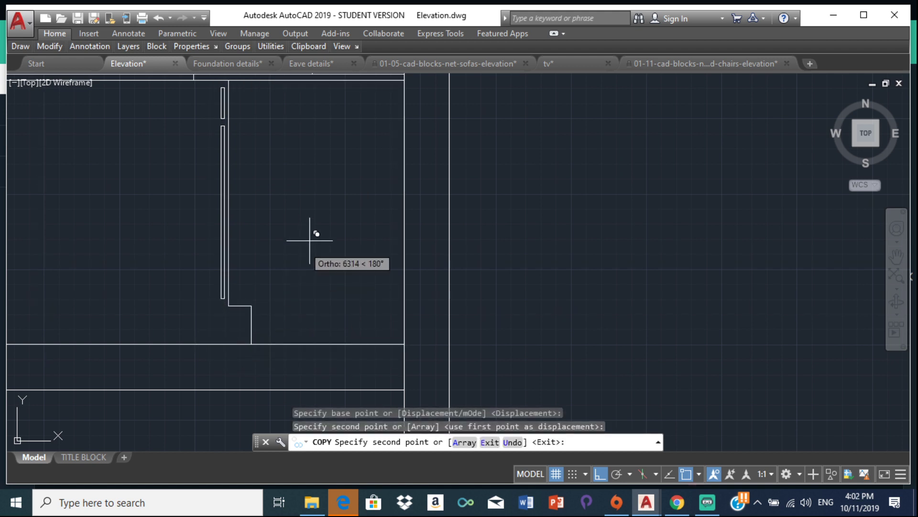
pyautogui.moveTo(298, 236); pyautogui.dragTo(287, 218, button='middle')
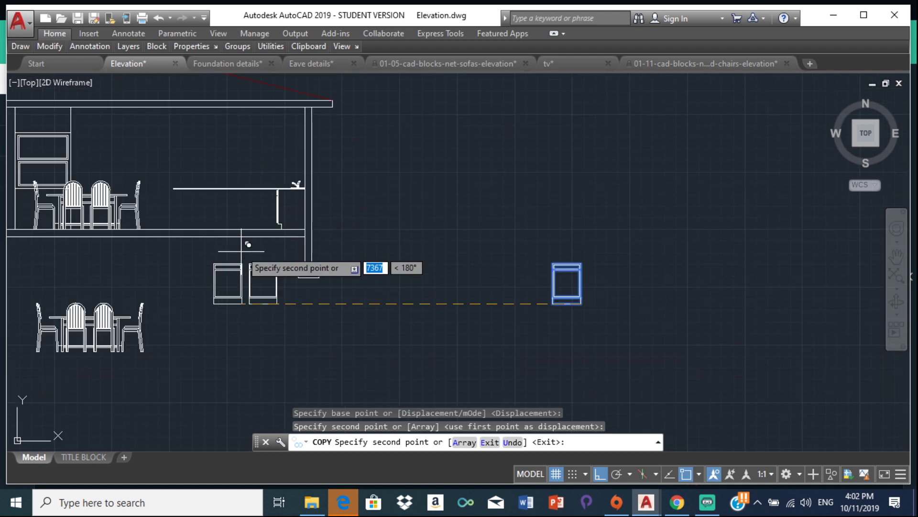
pyautogui.scroll(5, 276, 207)
pyautogui.scroll(4, 279, 201)
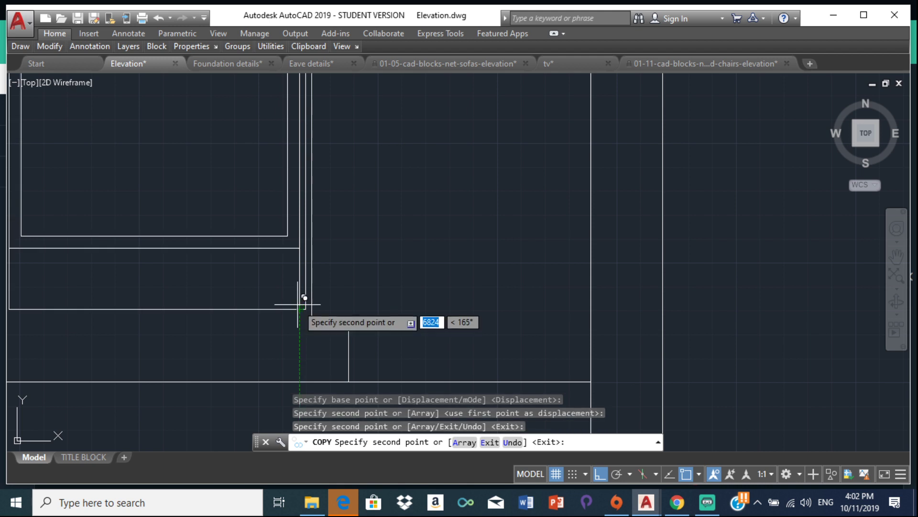
pyautogui.press('Escape')
pyautogui.click(237, 237)
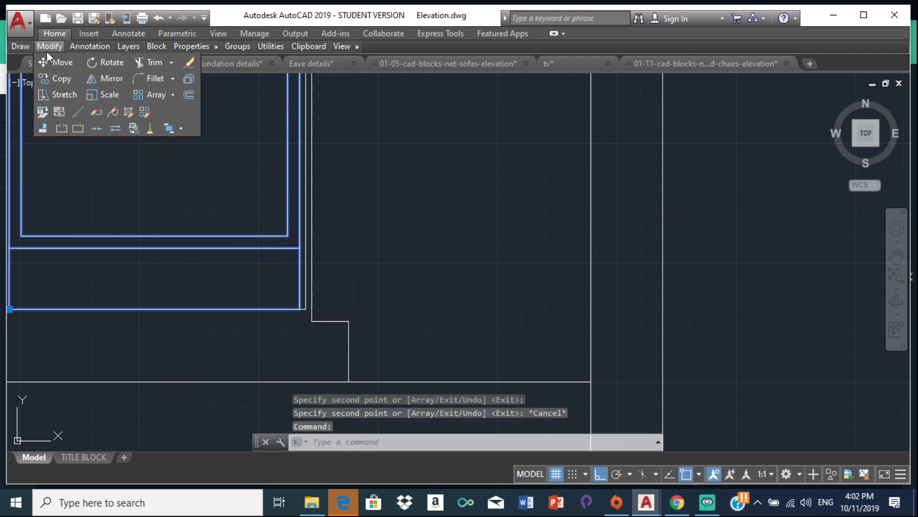
# Step: Move the placed cabinet block slightly lower into position
pyautogui.click(56, 62)
pyautogui.click(306, 300)
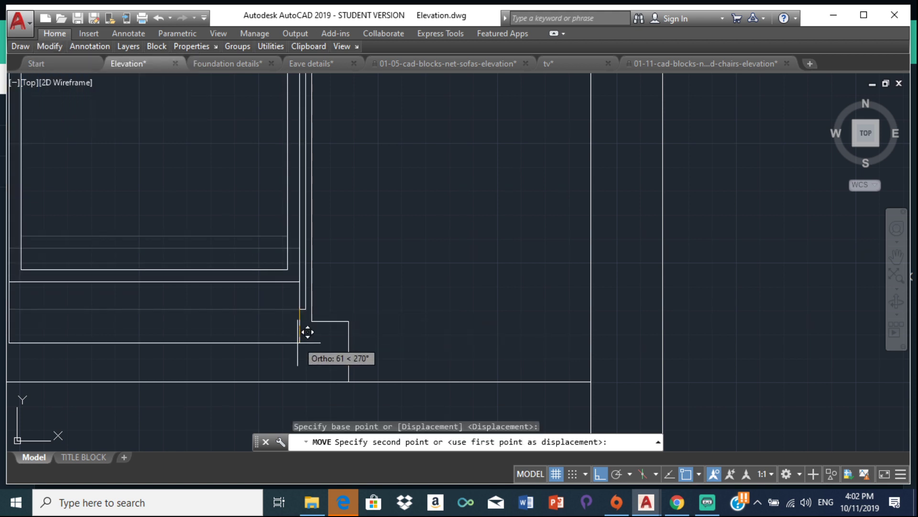
pyautogui.click(303, 367)
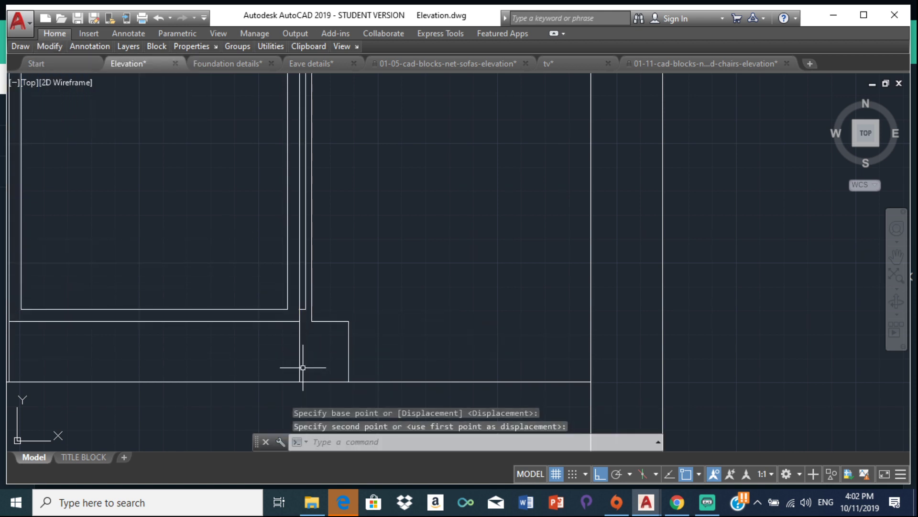
# Step: Window-select the cabinet and copy it from its corner base point
pyautogui.click(281, 317)
pyautogui.press('Escape')
pyautogui.click(270, 313)
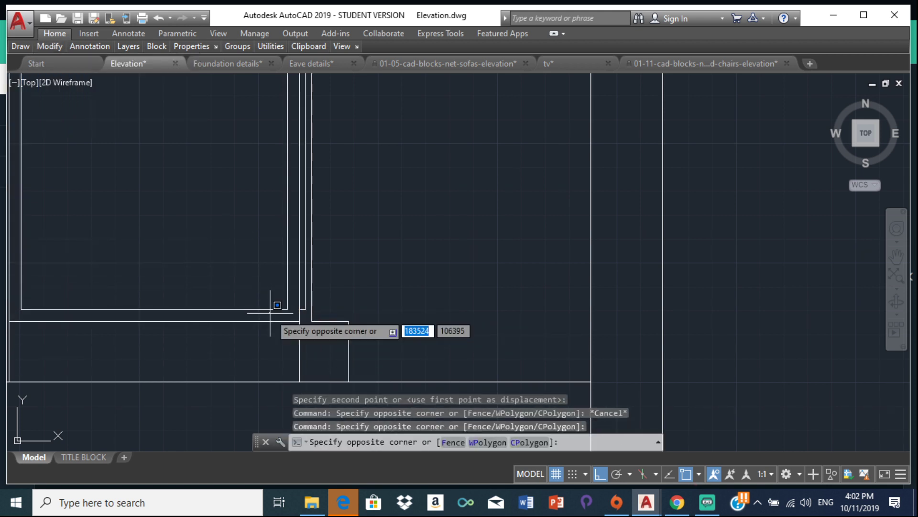
pyautogui.press('Escape')
pyautogui.click(266, 305)
pyautogui.click(266, 306)
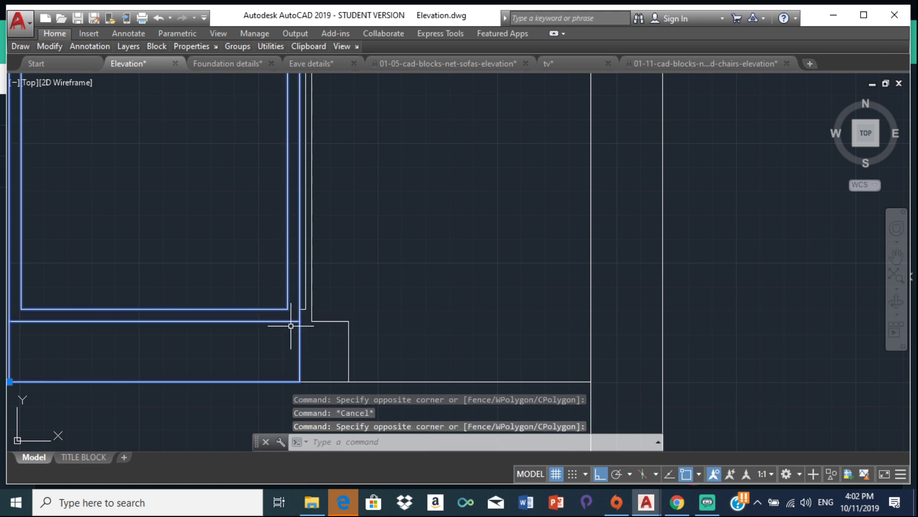
pyautogui.moveTo(58, 44)
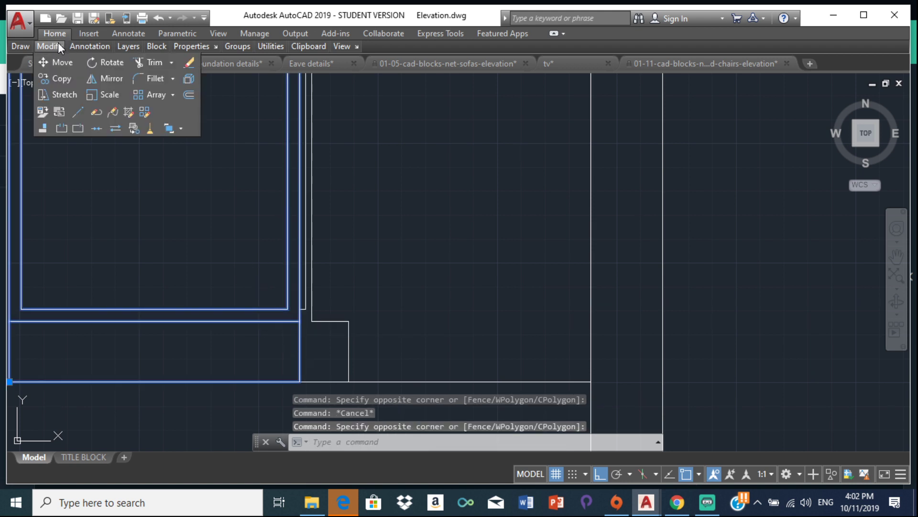
pyautogui.click(62, 79)
pyautogui.scroll(-3, 371, 137)
pyautogui.scroll(2, 368, 194)
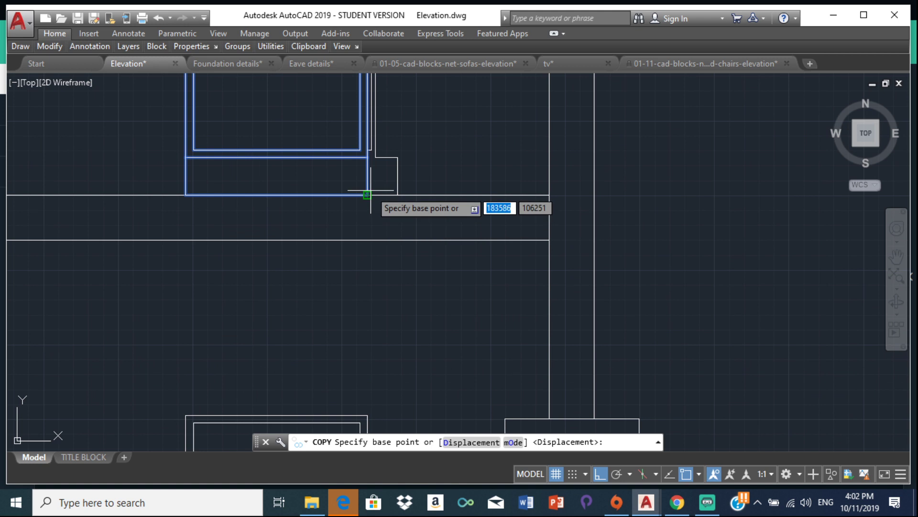
pyautogui.click(367, 194)
# Step: Place two cabinet copies under the counter, making three units
pyautogui.scroll(-4, 340, 180)
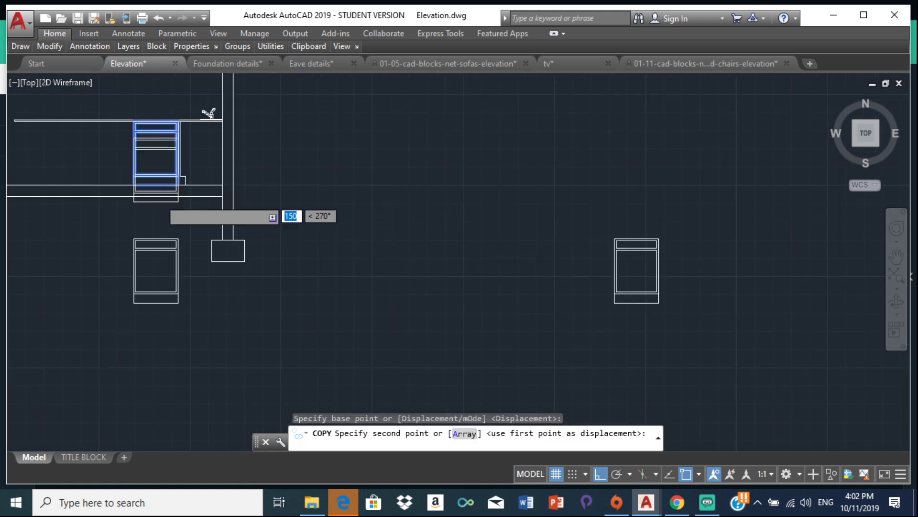
pyautogui.scroll(5, 160, 196)
pyautogui.click(59, 148)
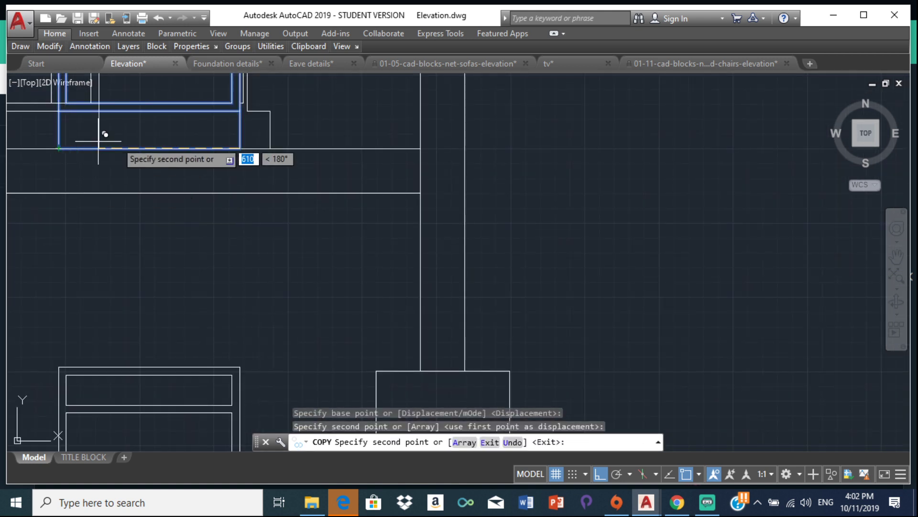
pyautogui.scroll(-2, 99, 141)
pyautogui.click(313, 153)
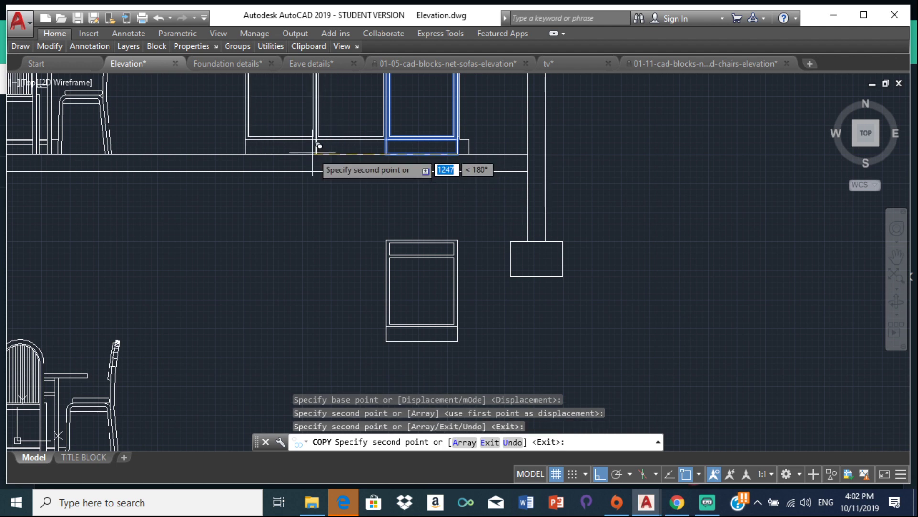
pyautogui.scroll(-3, 317, 145)
pyautogui.scroll(2, 390, 211)
pyautogui.press('Escape')
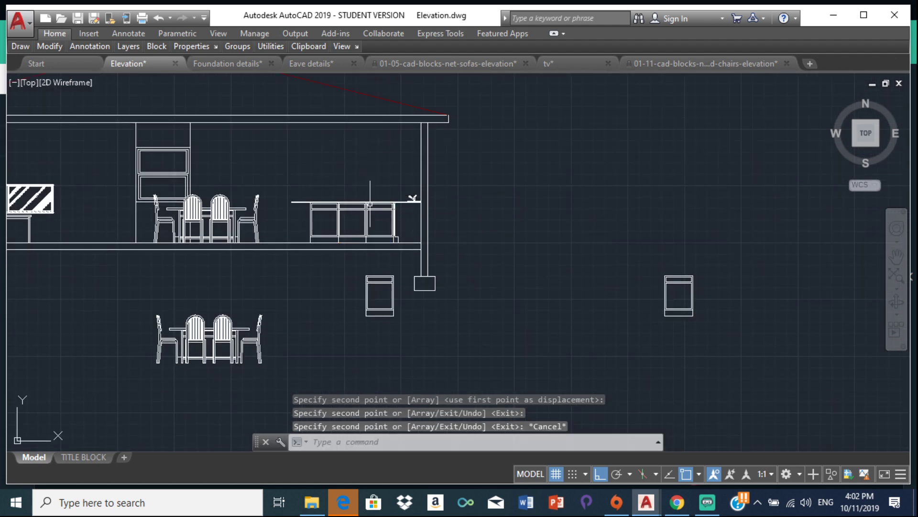
pyautogui.scroll(4, 378, 191)
pyautogui.scroll(-3, 411, 172)
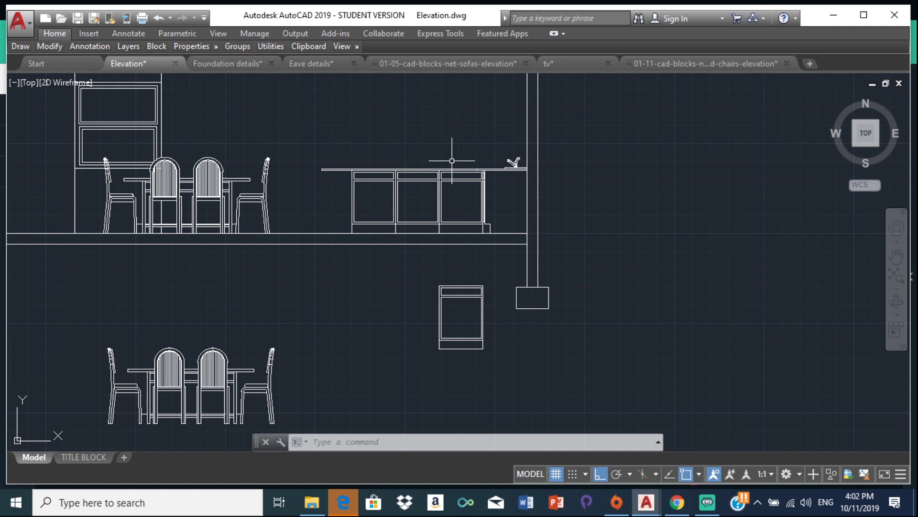
pyautogui.scroll(-6, 452, 161)
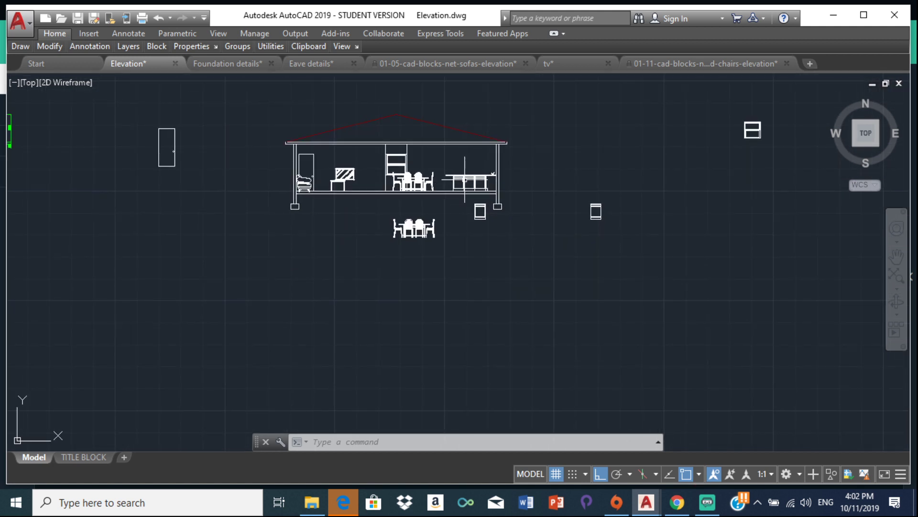
pyautogui.scroll(4, 465, 178)
pyautogui.scroll(4, 476, 184)
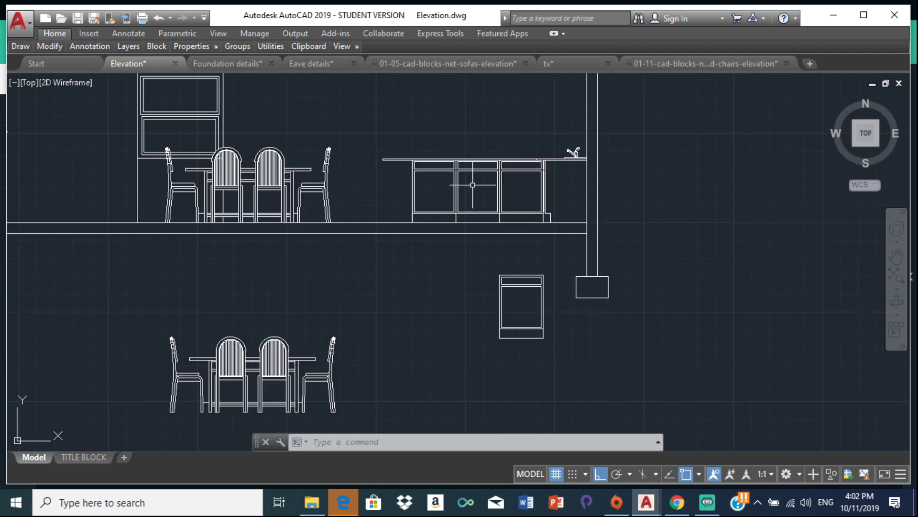
pyautogui.scroll(-3, 504, 149)
pyautogui.moveTo(504, 150); pyautogui.dragTo(441, 173, button='middle')
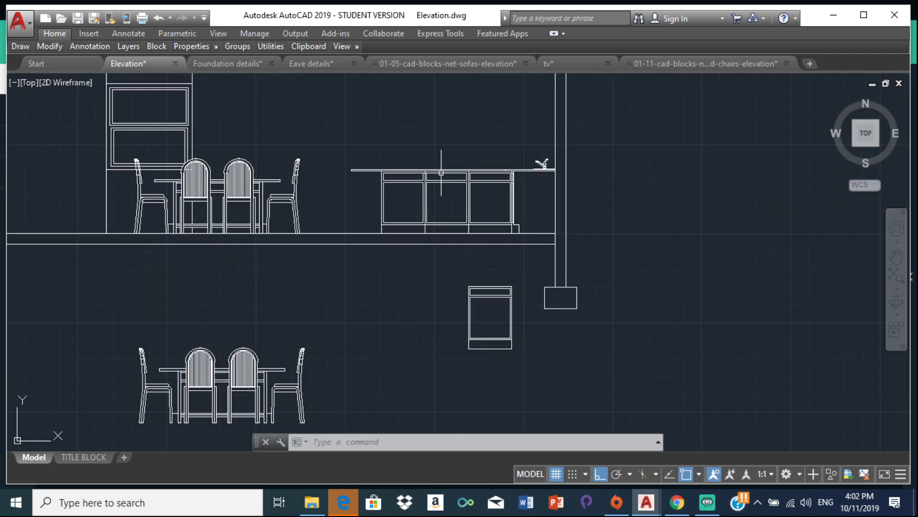
pyautogui.scroll(-6, 296, 193)
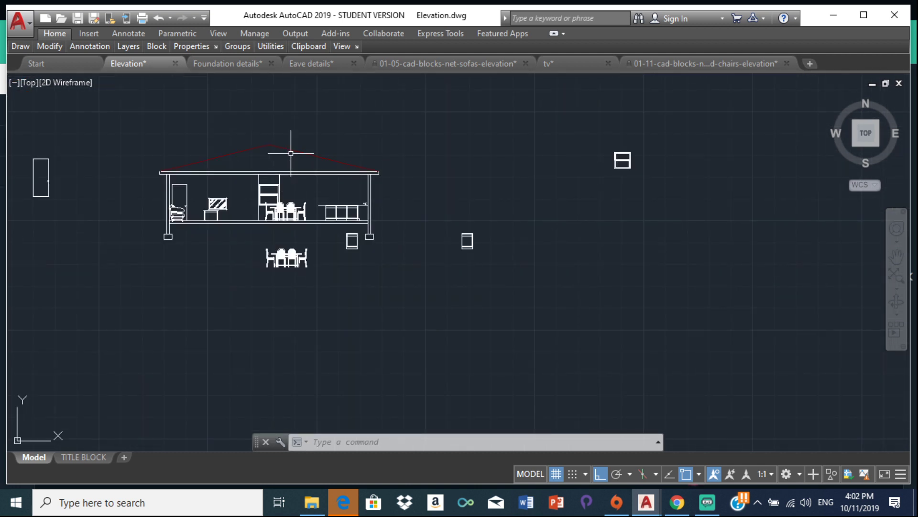
pyautogui.scroll(-3, 291, 153)
pyautogui.moveTo(318, 250)
pyautogui.mouseDown(button='middle')
pyautogui.moveTo(180, 230)
pyautogui.moveTo(200, 166)
pyautogui.mouseUp(button='middle')
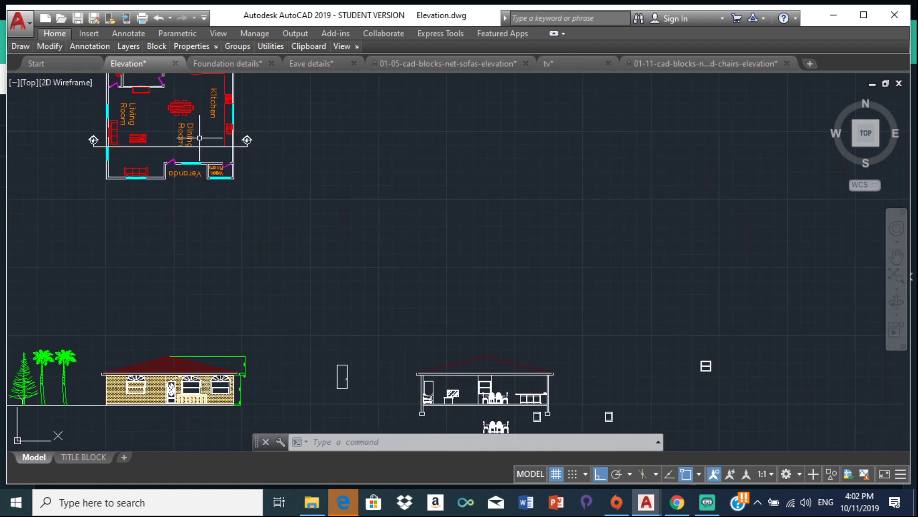
pyautogui.moveTo(217, 131); pyautogui.dragTo(216, 120, button='middle')
pyautogui.scroll(3, 211, 123)
pyautogui.scroll(-8, 372, 242)
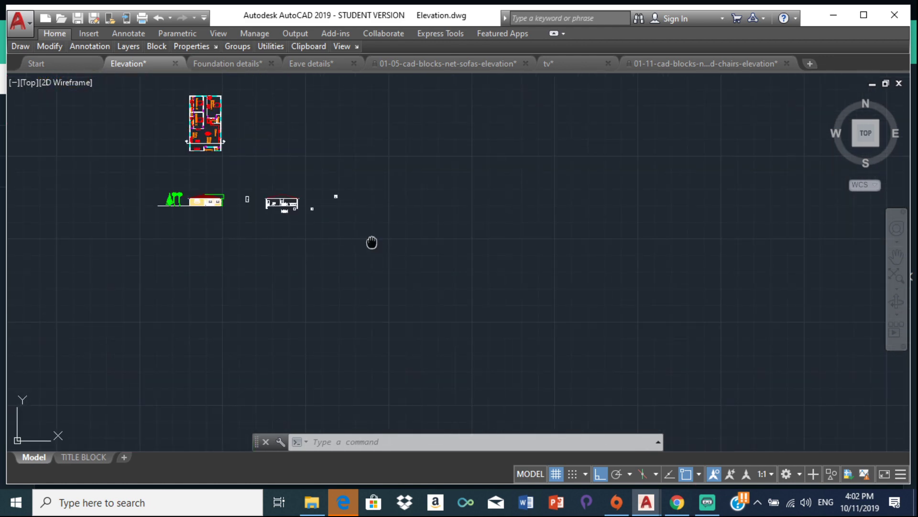
pyautogui.scroll(-2, 341, 271)
pyautogui.moveTo(55, 146); pyautogui.dragTo(236, 244, button='middle')
pyautogui.scroll(4, 236, 244)
pyautogui.scroll(2, 313, 256)
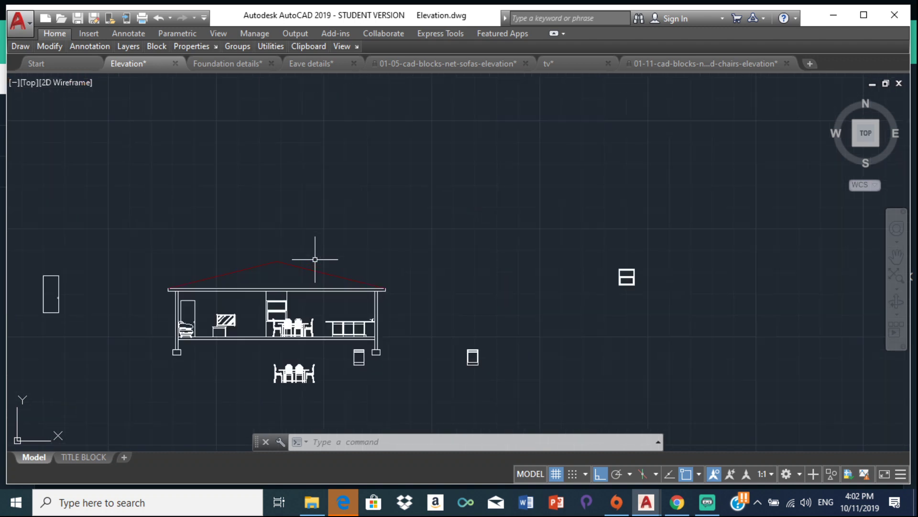
pyautogui.moveTo(313, 256)
pyautogui.mouseDown(button='middle')
pyautogui.moveTo(270, 244)
pyautogui.moveTo(277, 214)
pyautogui.mouseUp(button='middle')
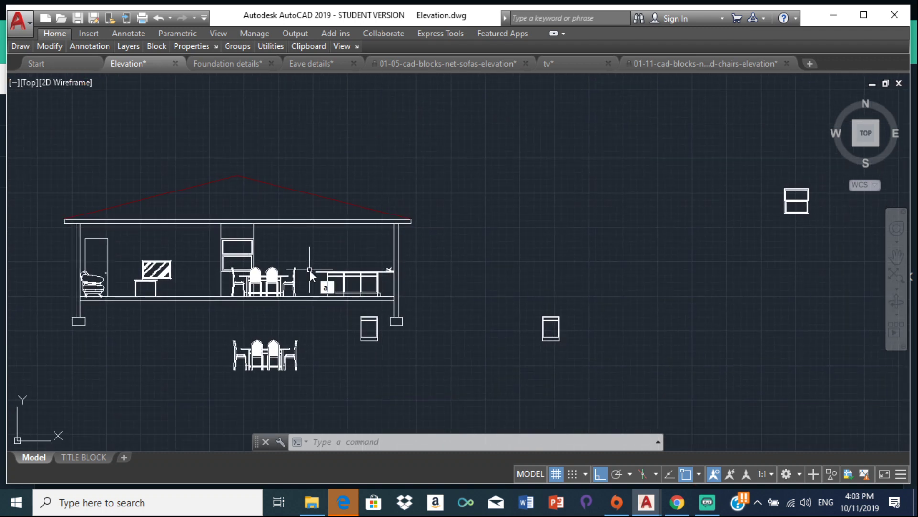
# Step: Open the DesignCenter block library with the ADCENTER command
pyautogui.press('Down')
pyautogui.press('Down')
pyautogui.press('Up')
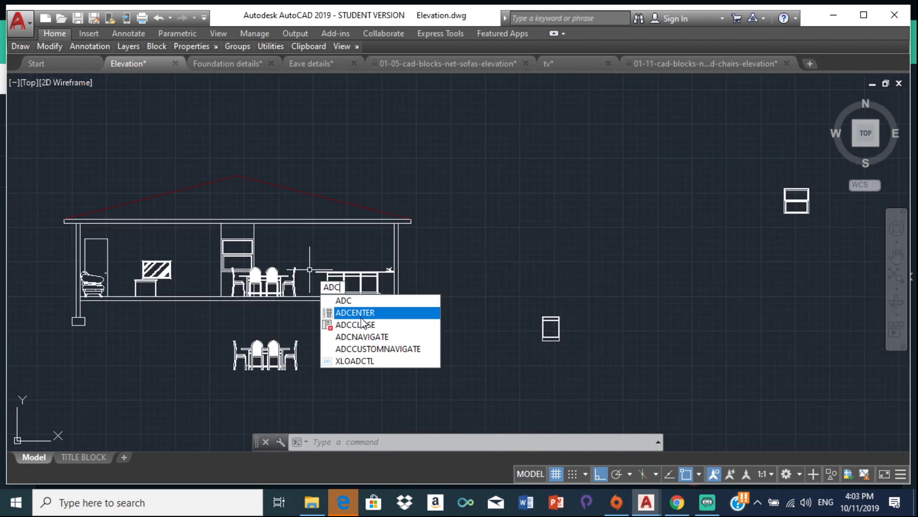
pyautogui.press('Return')
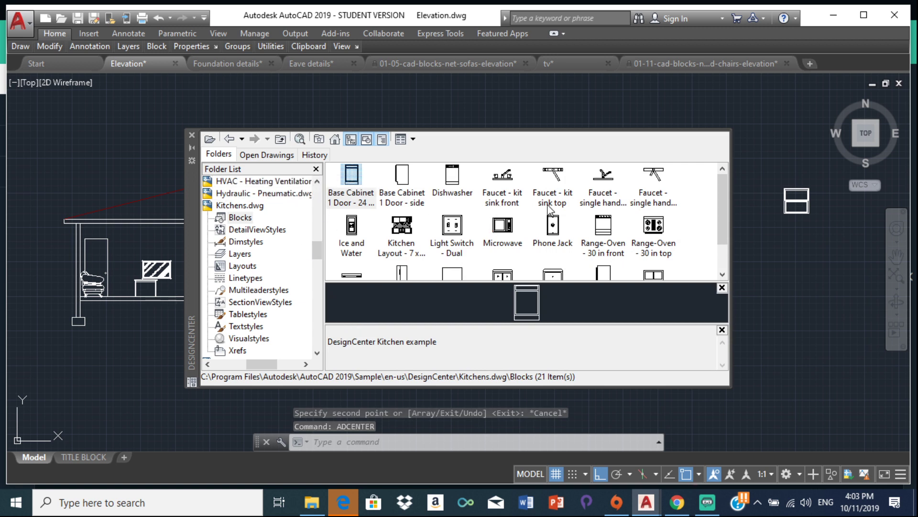
# Step: Insert the two-door refrigerator block into the drawing and close DesignCenter
pyautogui.scroll(-1, 555, 212)
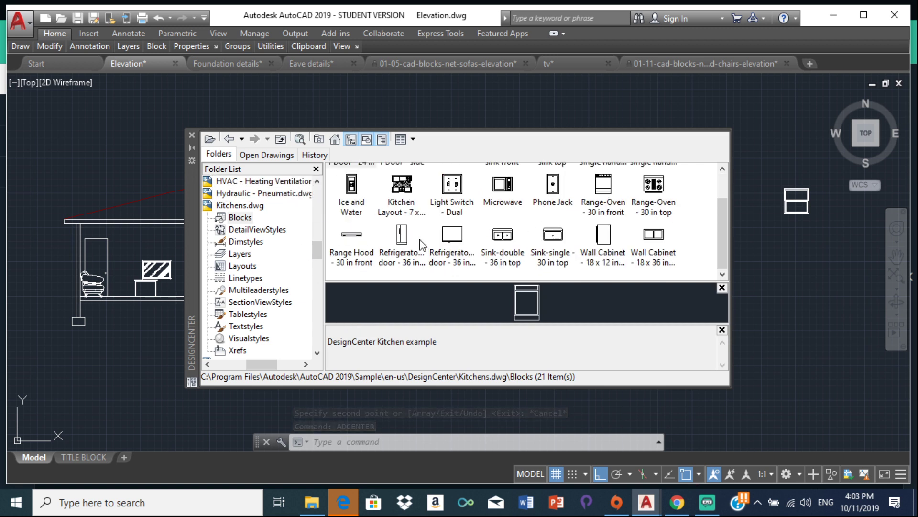
pyautogui.click(405, 235)
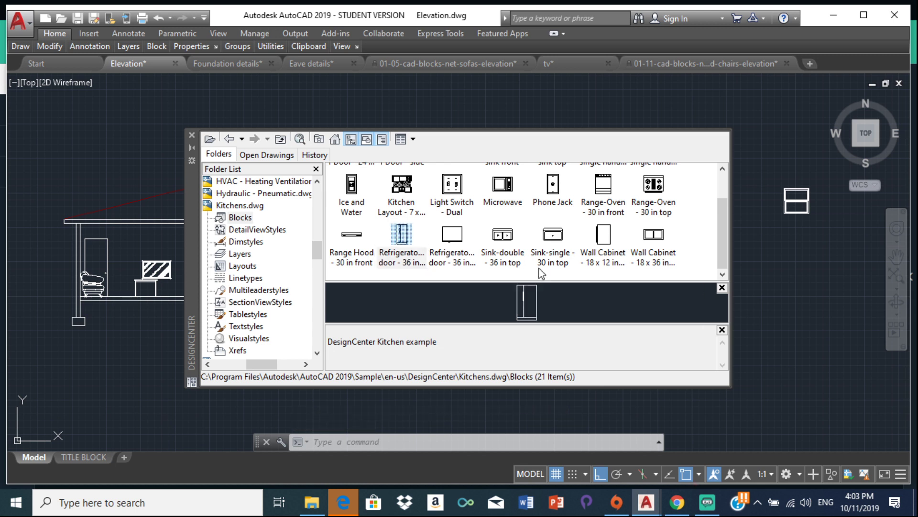
pyautogui.moveTo(762, 276); pyautogui.dragTo(758, 312)
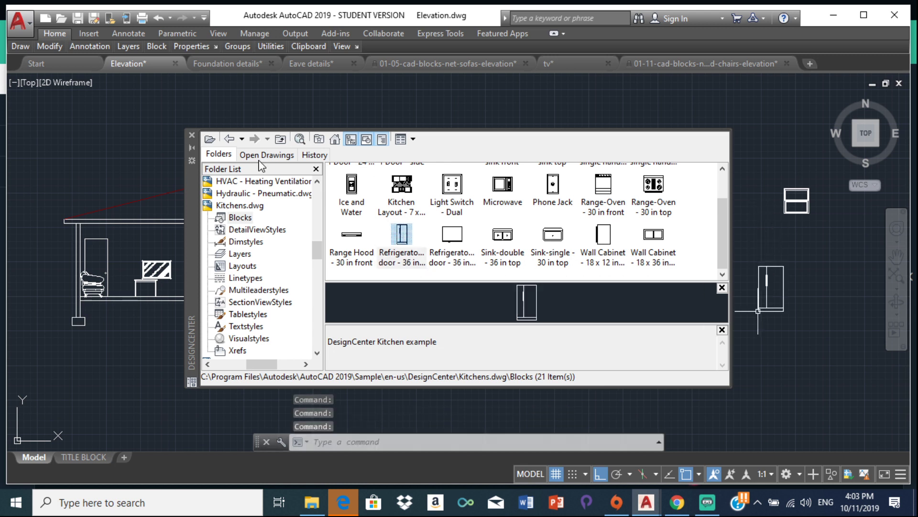
pyautogui.click(192, 135)
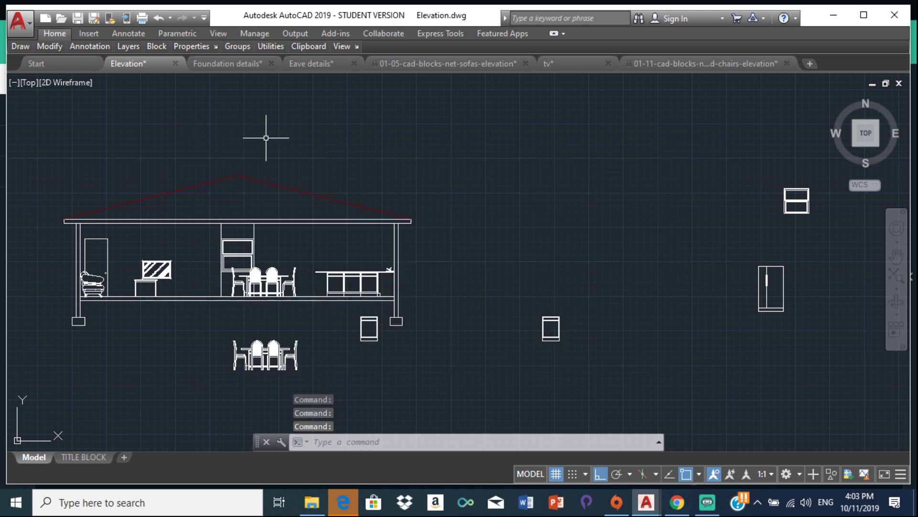
pyautogui.scroll(-3, 414, 153)
# Step: Measure the floor-plan fridge's width with the Distance tool
pyautogui.moveTo(414, 153)
pyautogui.mouseDown(button='middle')
pyautogui.moveTo(203, 135)
pyautogui.moveTo(265, 223)
pyautogui.mouseUp(button='middle')
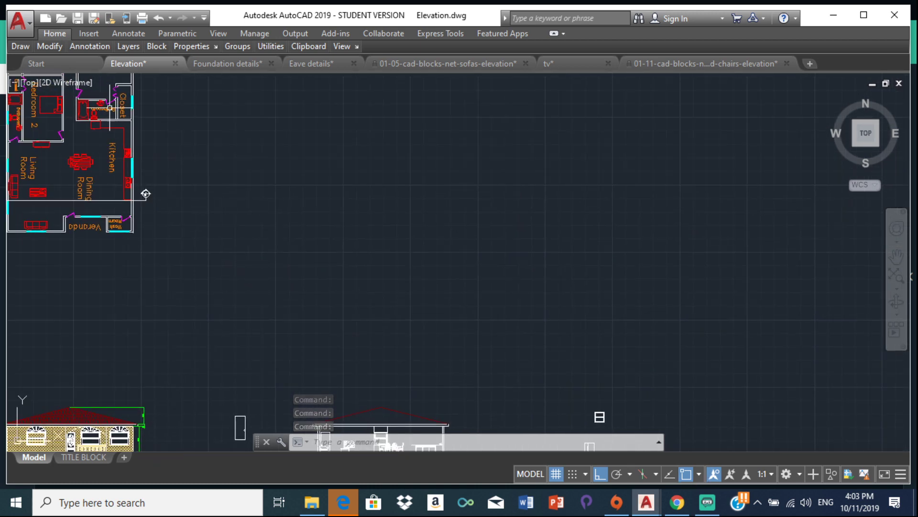
pyautogui.moveTo(159, 108); pyautogui.dragTo(271, 163, button='middle')
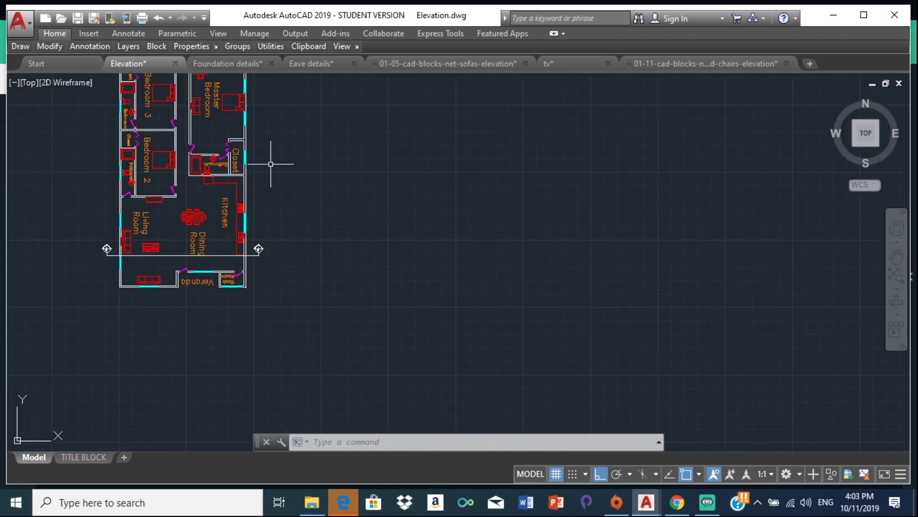
pyautogui.scroll(4, 270, 164)
pyautogui.click(255, 37)
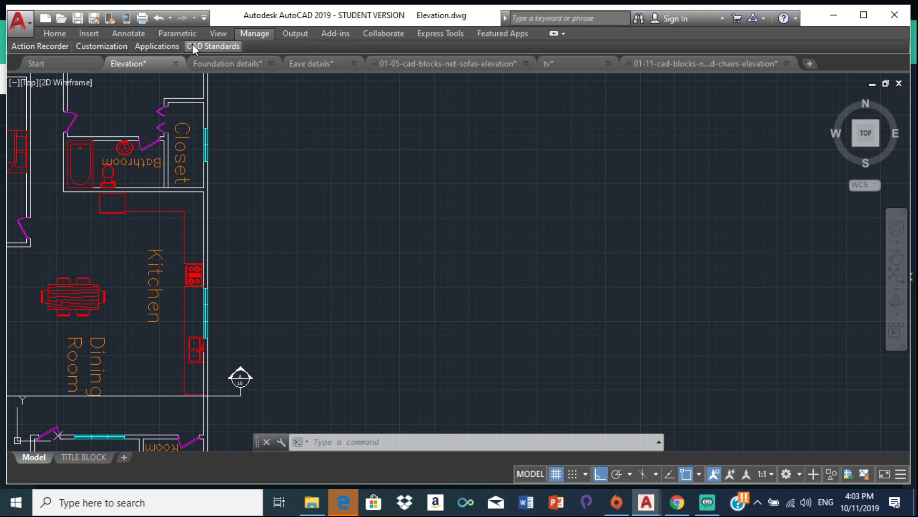
pyautogui.click(53, 33)
pyautogui.moveTo(277, 46)
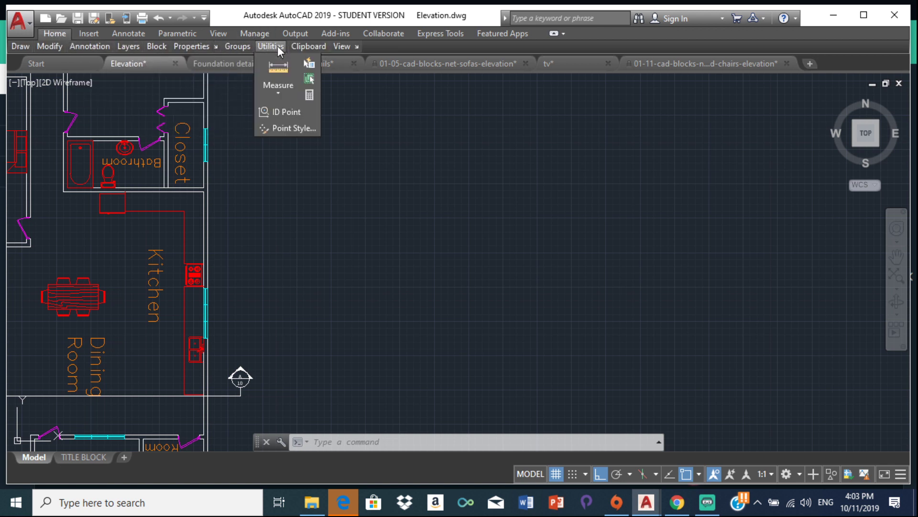
pyautogui.click(287, 93)
pyautogui.click(286, 114)
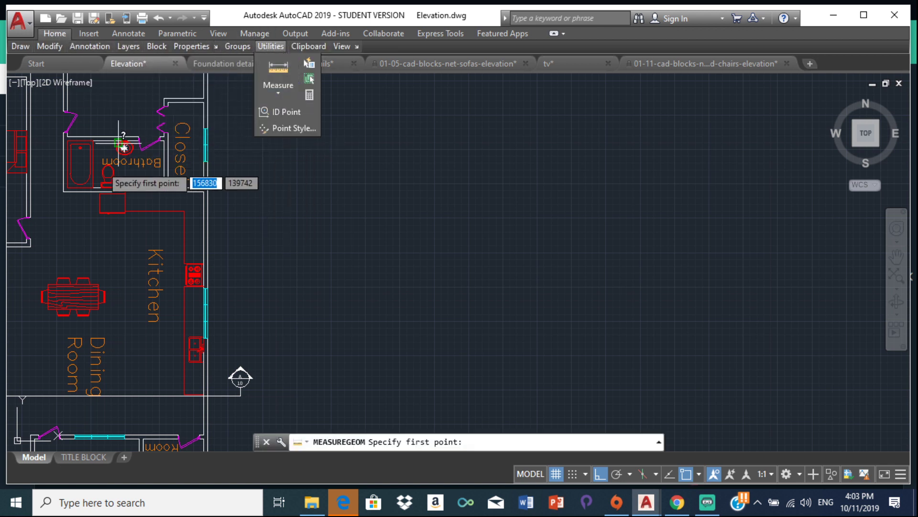
pyautogui.scroll(2, 56, 212)
pyautogui.scroll(3, 117, 203)
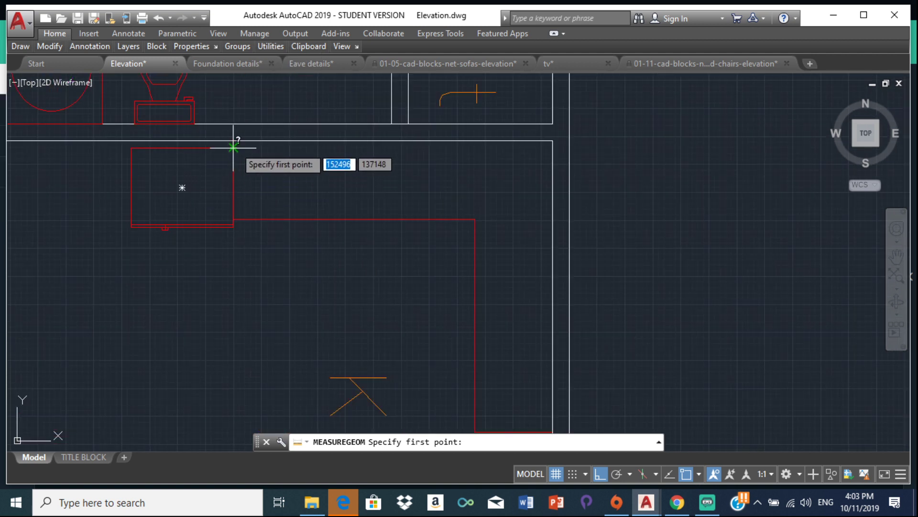
pyautogui.click(234, 148)
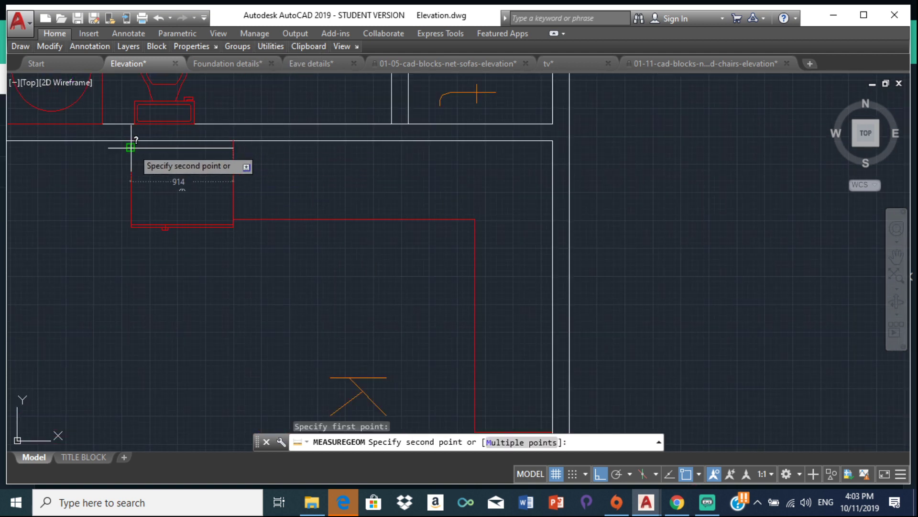
pyautogui.press('Escape')
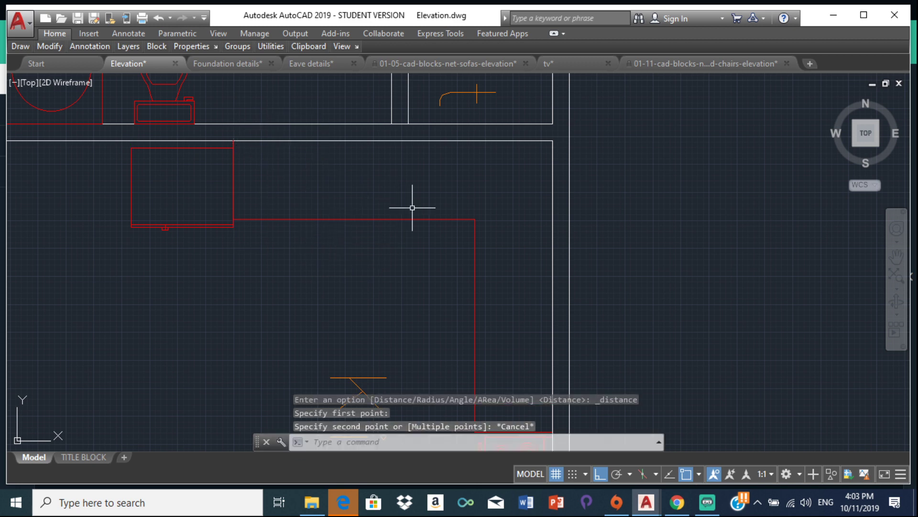
# Step: Measure the elevation fridge from its top-left corner, confirming 914, then select it
pyautogui.scroll(-6, 412, 208)
pyautogui.moveTo(498, 194); pyautogui.dragTo(275, 228, button='middle')
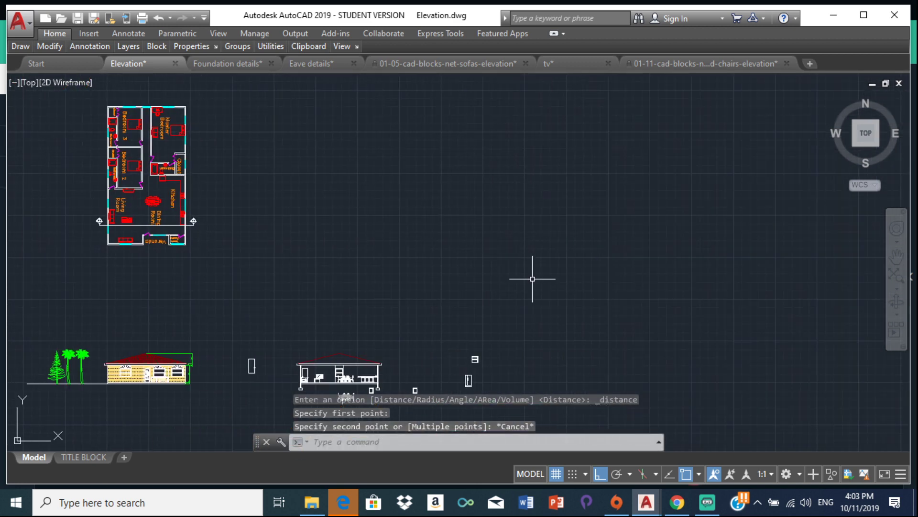
pyautogui.press('Return')
pyautogui.press('Down')
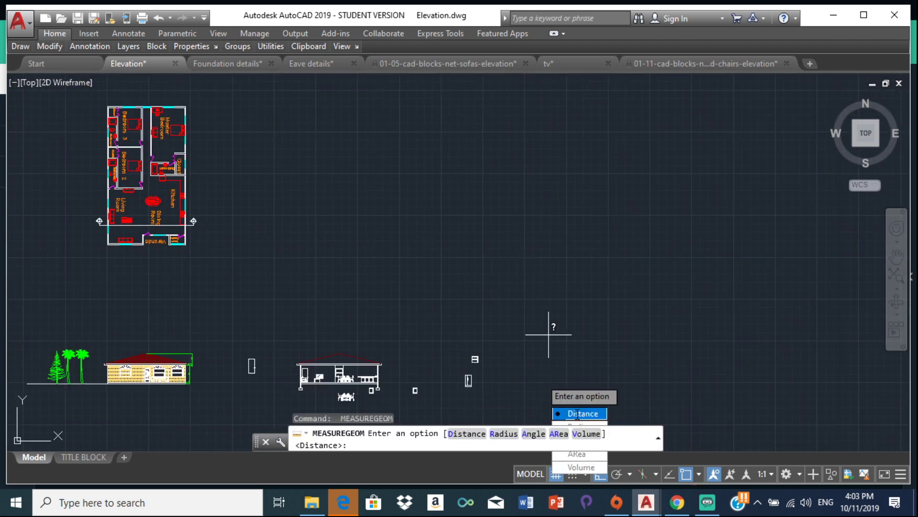
pyautogui.click(577, 413)
pyautogui.scroll(8, 421, 307)
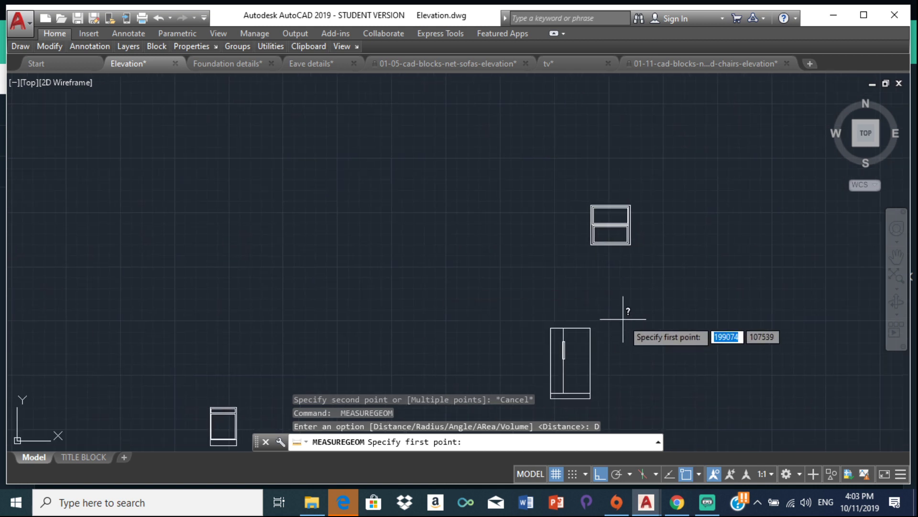
pyautogui.click(551, 328)
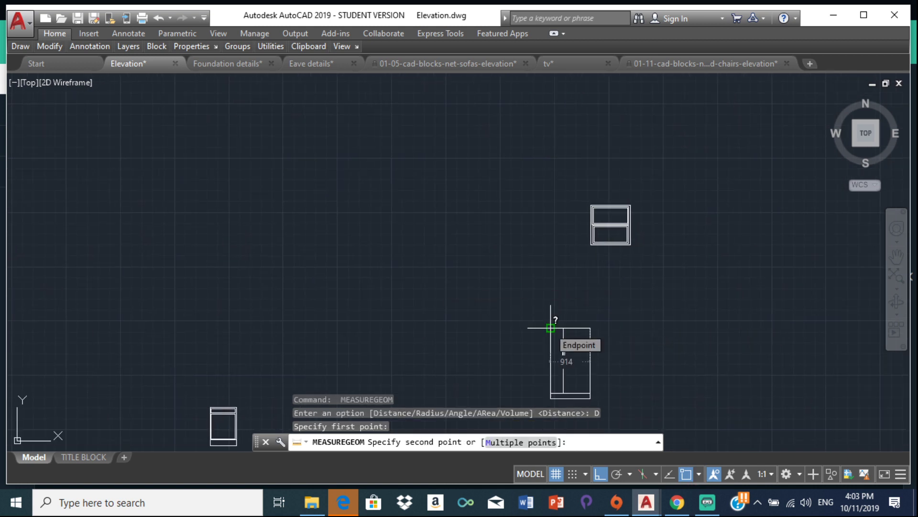
pyautogui.press('Escape')
pyautogui.click(566, 328)
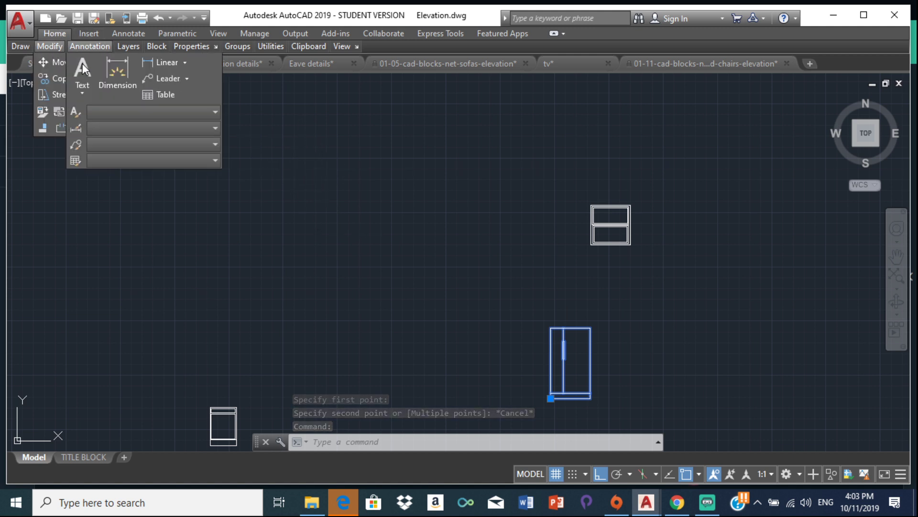
# Step: Move the fridge by its bottom-right corner to sit beside the kitchen counter
pyautogui.moveTo(49, 46)
pyautogui.click(50, 64)
pyautogui.scroll(2, 560, 387)
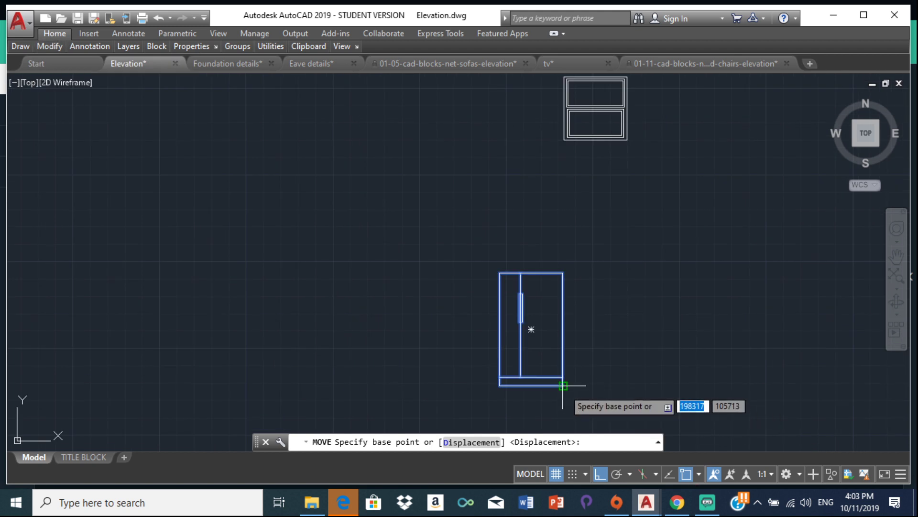
pyautogui.click(563, 385)
pyautogui.scroll(-4, 203, 232)
pyautogui.scroll(4, 176, 278)
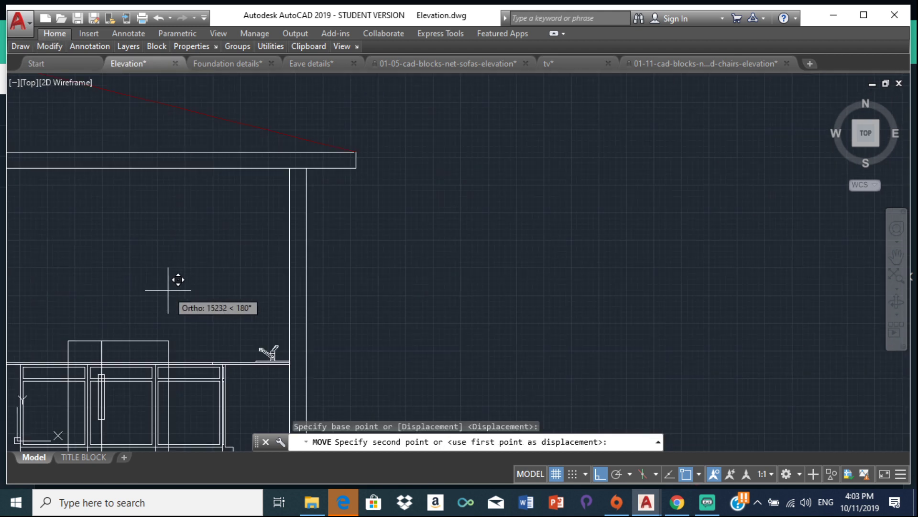
pyautogui.scroll(-4, 342, 284)
pyautogui.moveTo(342, 283); pyautogui.dragTo(433, 248, button='middle')
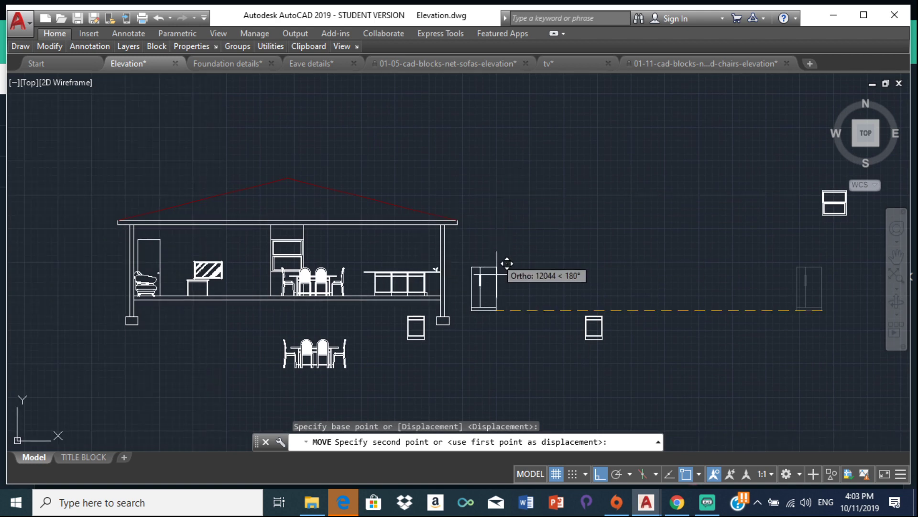
pyautogui.scroll(5, 354, 235)
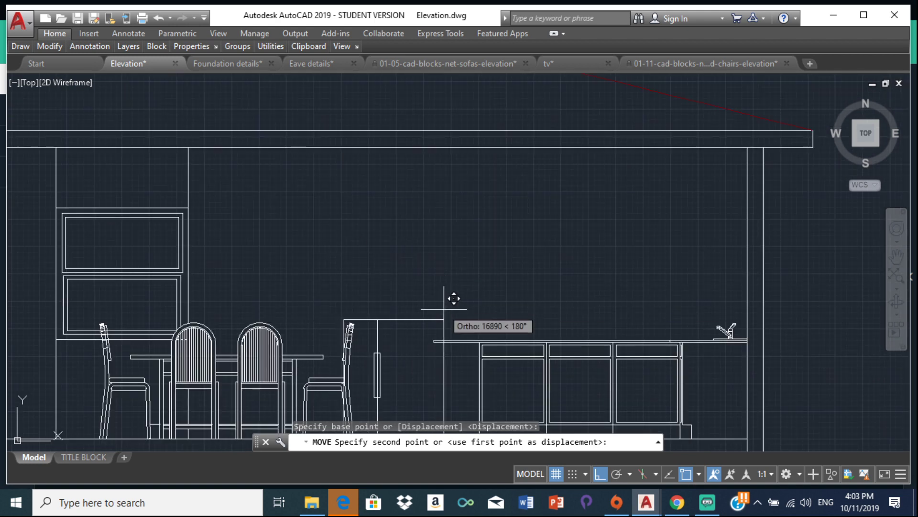
pyautogui.moveTo(447, 262); pyautogui.dragTo(451, 127, button='middle')
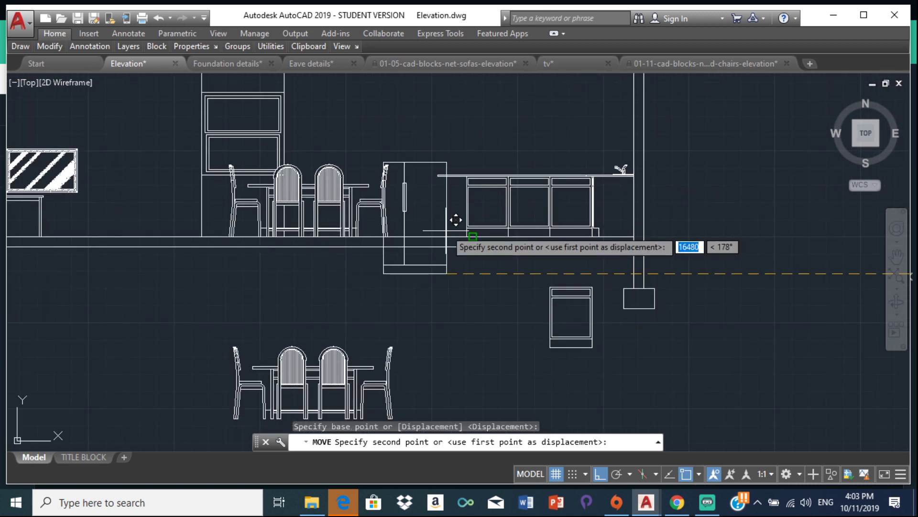
pyautogui.click(441, 304)
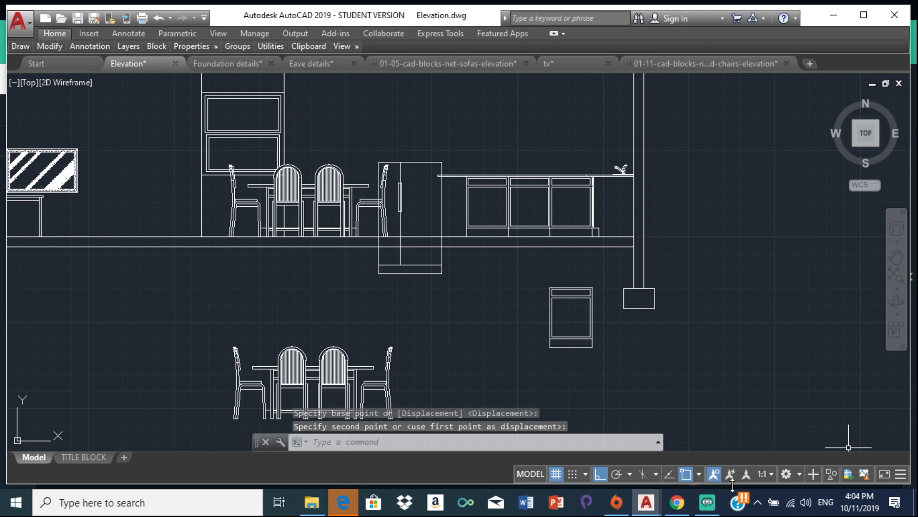
# Step: Draw a vertical line from the counter's top-left corner down to the floor line
pyautogui.write('l')
pyautogui.press('Return')
pyautogui.scroll(4, 568, 328)
pyautogui.moveTo(447, 181); pyautogui.dragTo(499, 429, button='middle')
pyautogui.click(276, 241)
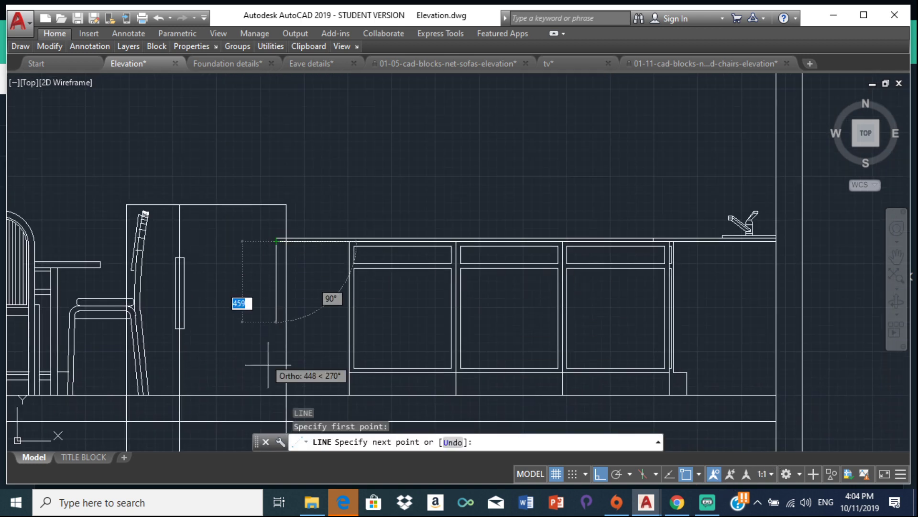
pyautogui.click(277, 395)
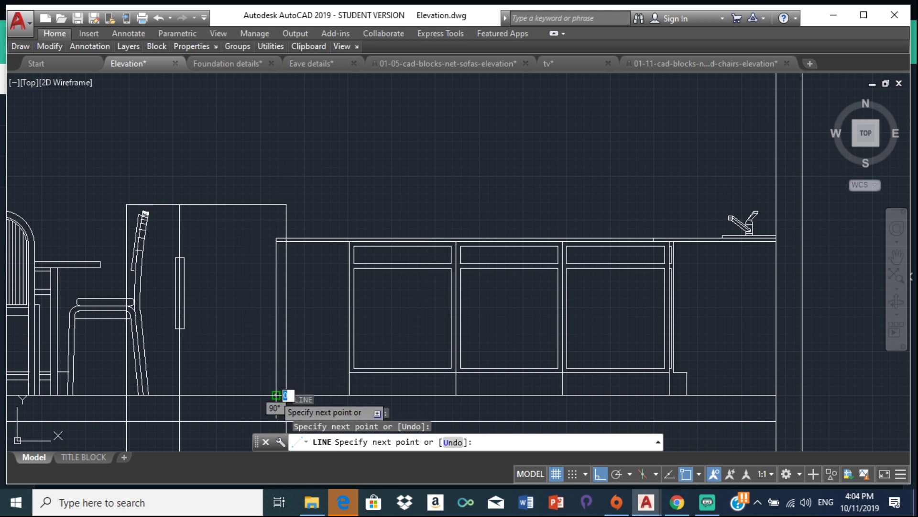
pyautogui.press('Escape')
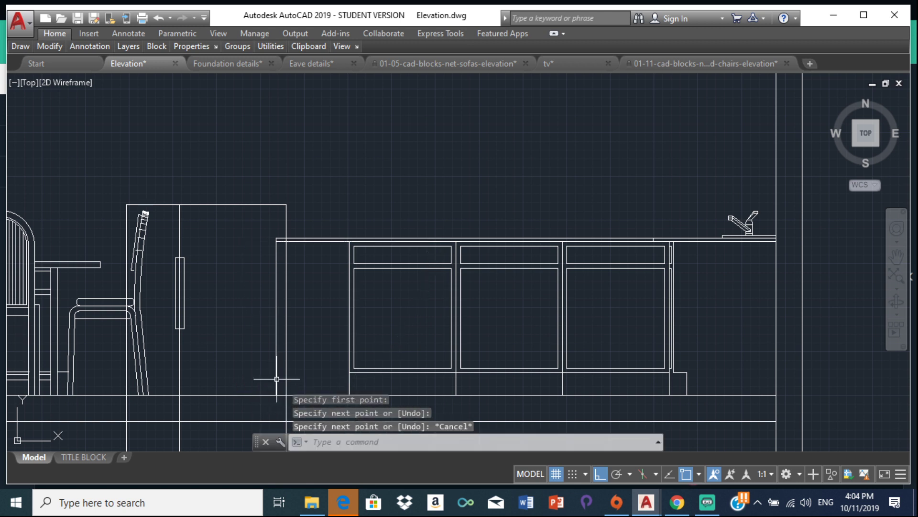
# Step: Select the fridge again and lift it so it rests on the floor line
pyautogui.click(209, 205)
pyautogui.click(195, 207)
pyautogui.click(189, 209)
pyautogui.click(179, 211)
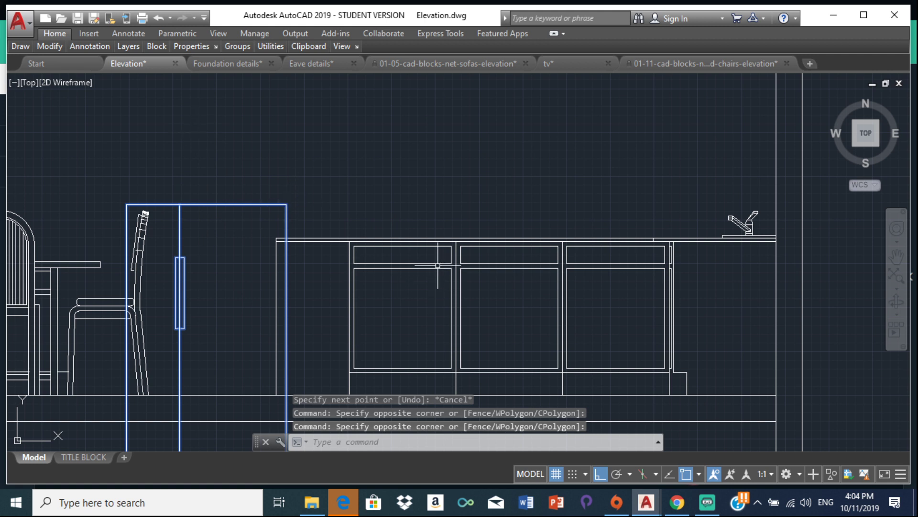
pyautogui.press('Return')
pyautogui.moveTo(497, 292); pyautogui.dragTo(486, 102, button='middle')
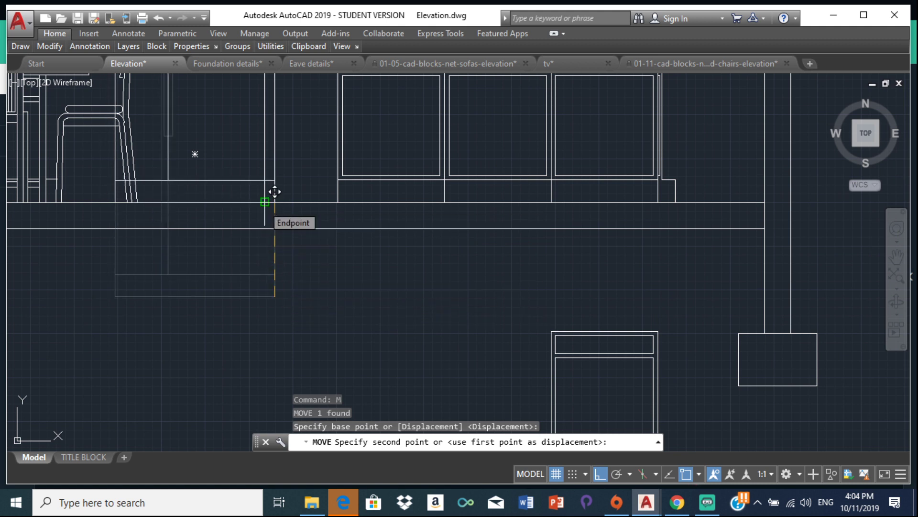
pyautogui.scroll(-3, 275, 195)
pyautogui.scroll(3, 275, 195)
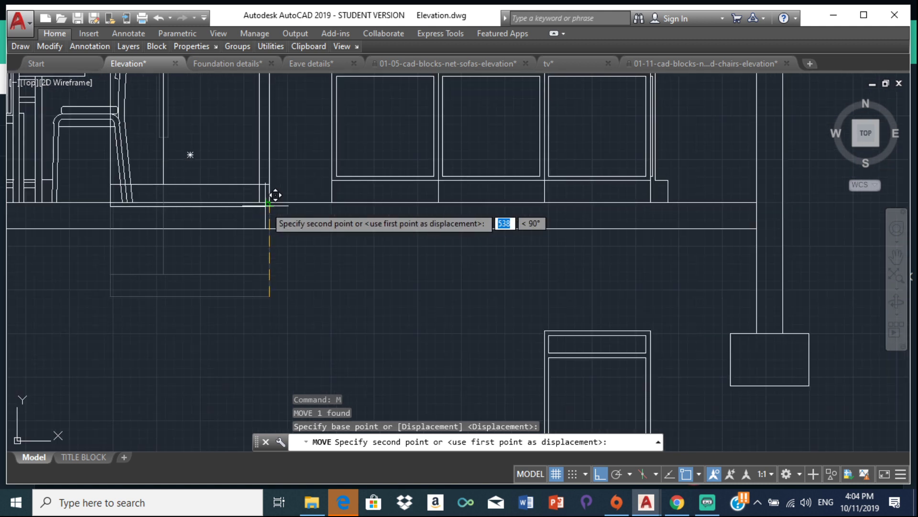
pyautogui.click(280, 192)
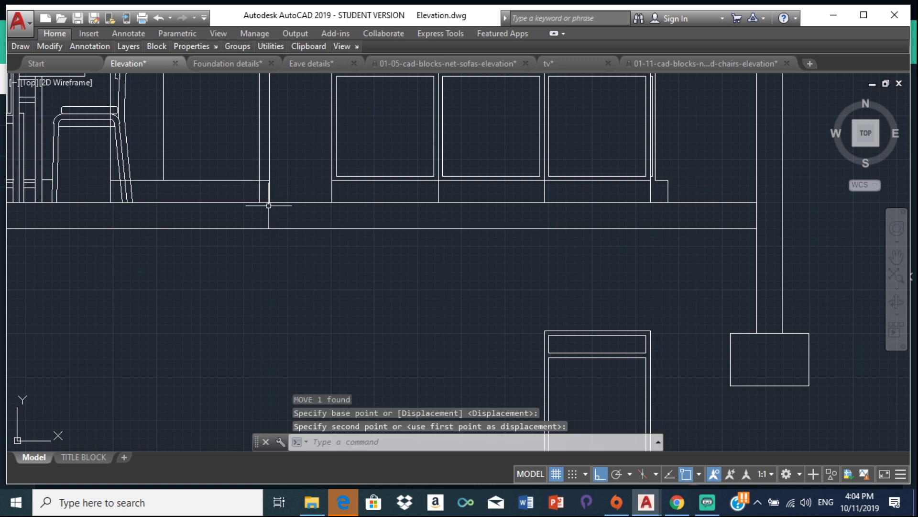
# Step: Shift the fridge slightly left from its bottom corner into final position
pyautogui.moveTo(303, 180); pyautogui.dragTo(313, 199, button='middle')
pyautogui.scroll(-2, 312, 200)
pyautogui.click(304, 183)
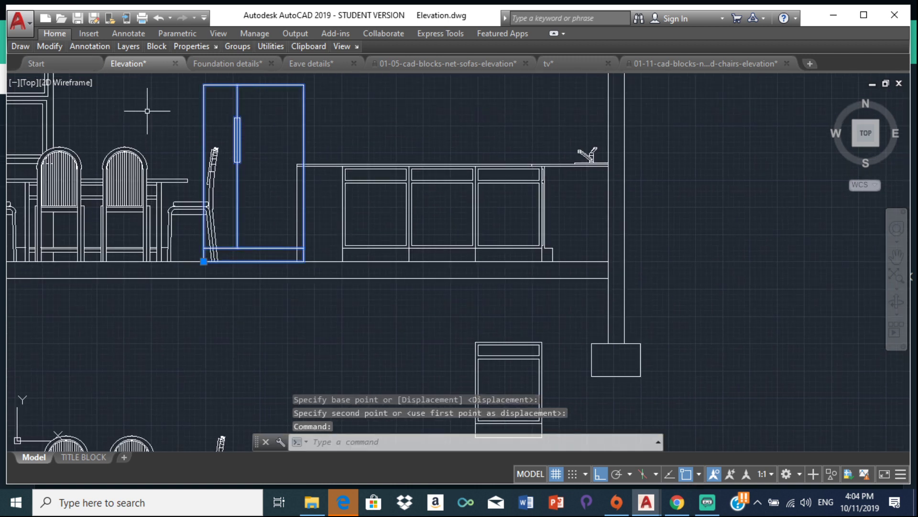
pyautogui.press('Return')
pyautogui.scroll(2, 316, 260)
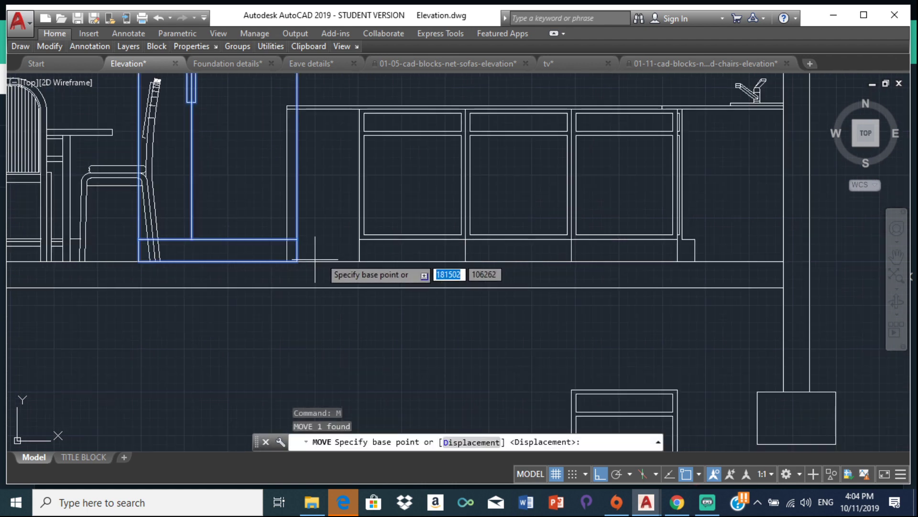
pyautogui.click(295, 261)
pyautogui.scroll(4, 297, 261)
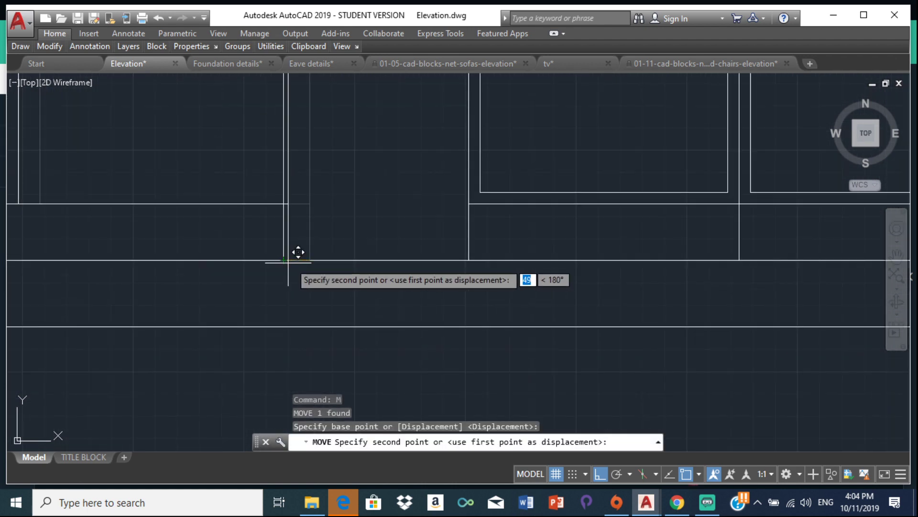
pyautogui.click(290, 260)
pyautogui.scroll(-4, 314, 258)
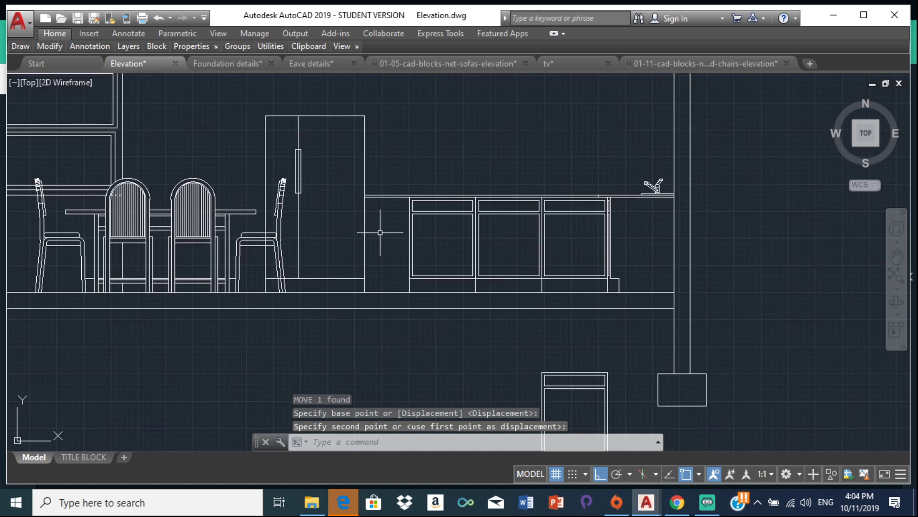
# Step: Try trimming the slanted chair leg line with TR, then cancel
pyautogui.write('TR')
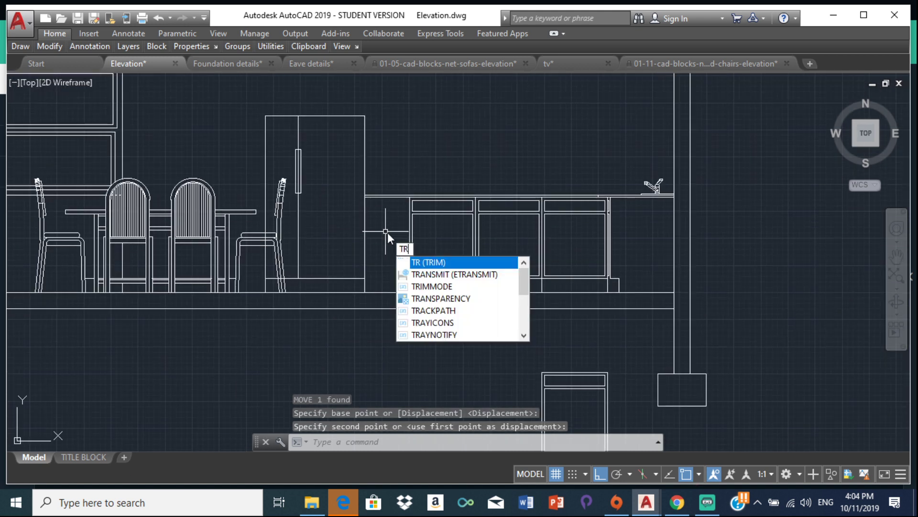
pyautogui.press('Return')
pyautogui.press('Return')
pyautogui.scroll(4, 282, 257)
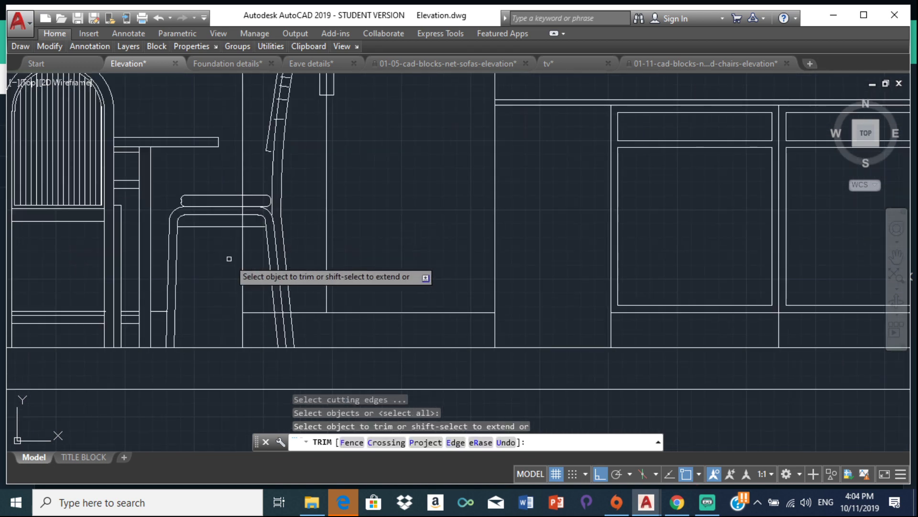
pyautogui.scroll(4, 284, 318)
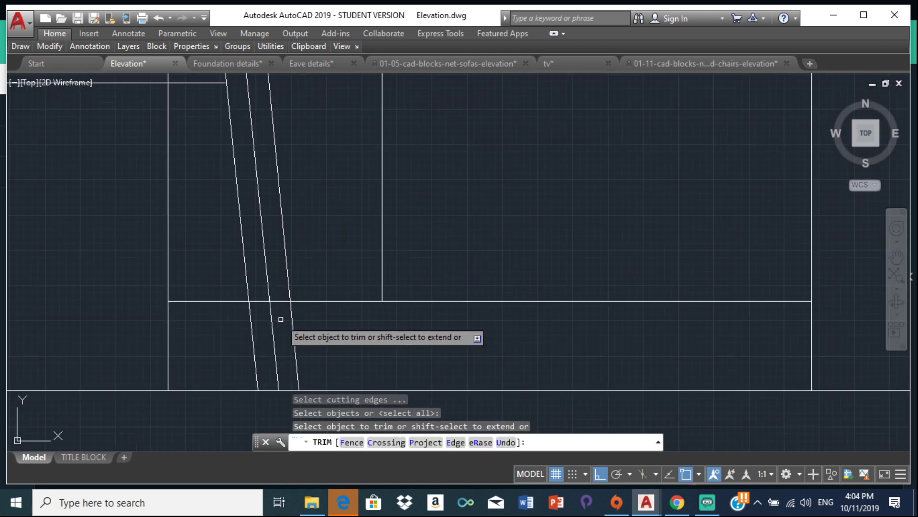
pyautogui.click(261, 301)
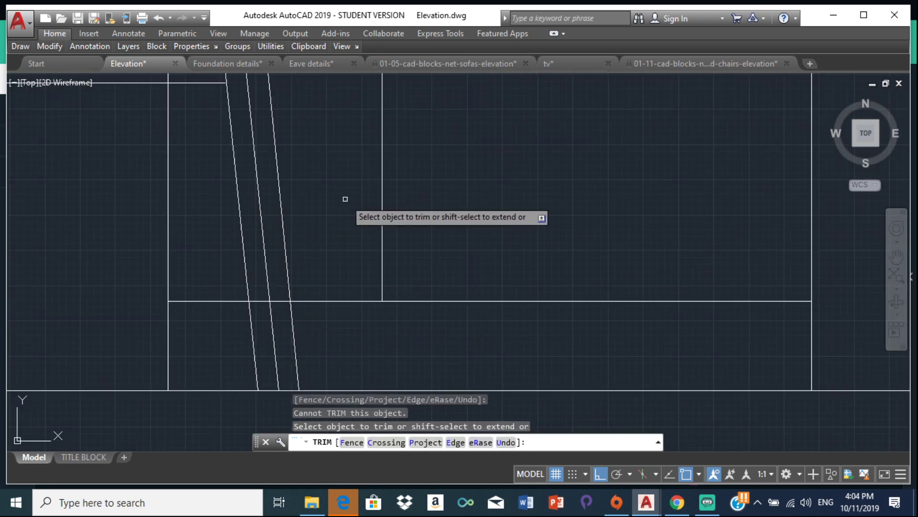
pyautogui.press('Escape')
# Step: Explode the block beside the chair into plain lines, then restart and exit Trim
pyautogui.click(381, 193)
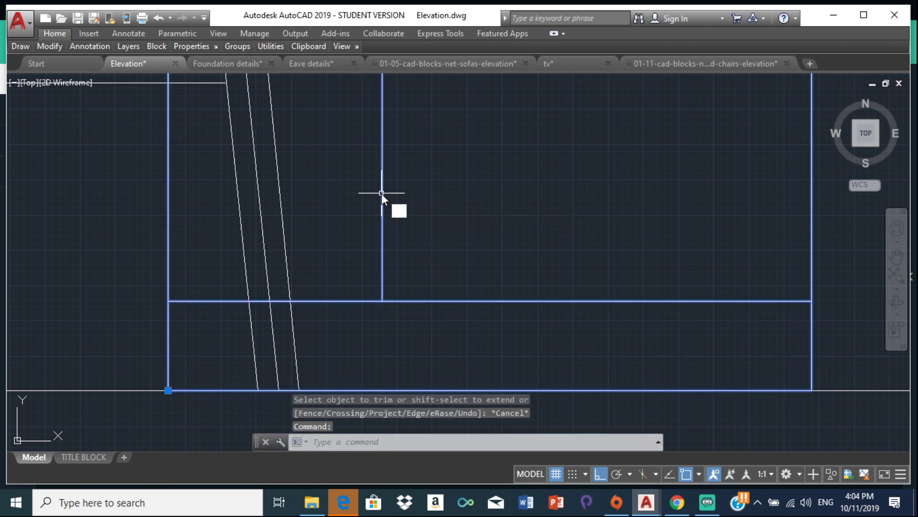
pyautogui.write('ex')
pyautogui.press('Return')
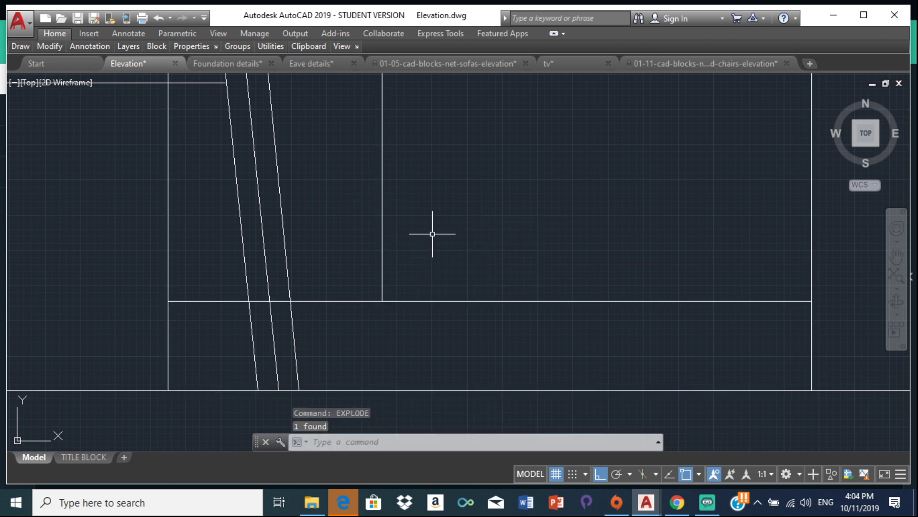
pyautogui.press('Return')
pyautogui.press('Return')
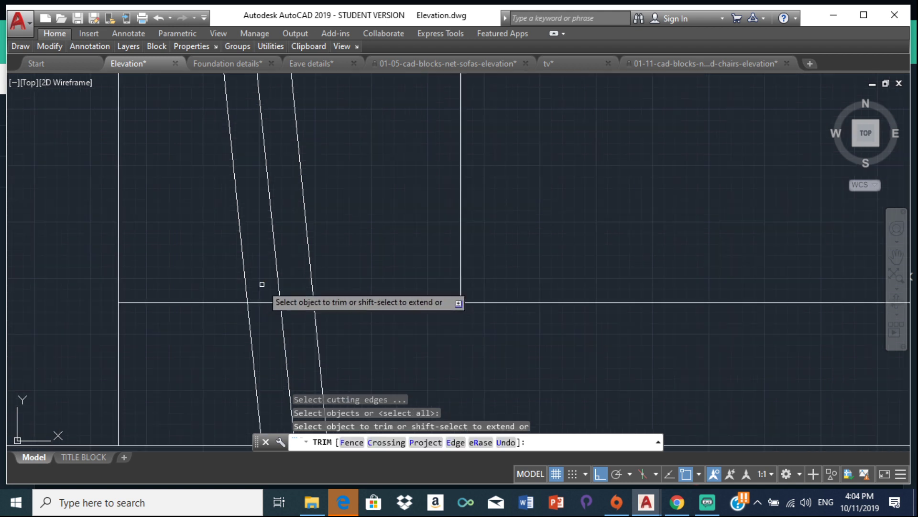
pyautogui.scroll(3, 263, 297)
pyautogui.scroll(-3, 287, 239)
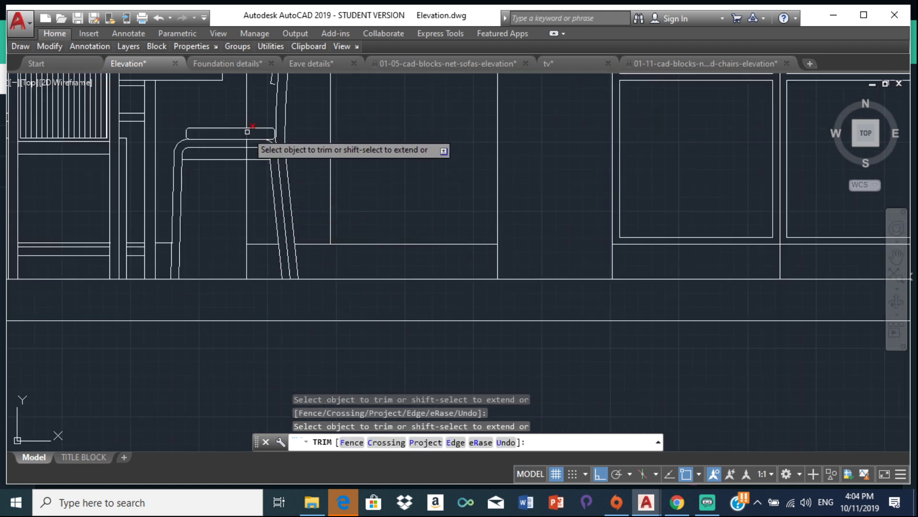
pyautogui.scroll(2, 246, 139)
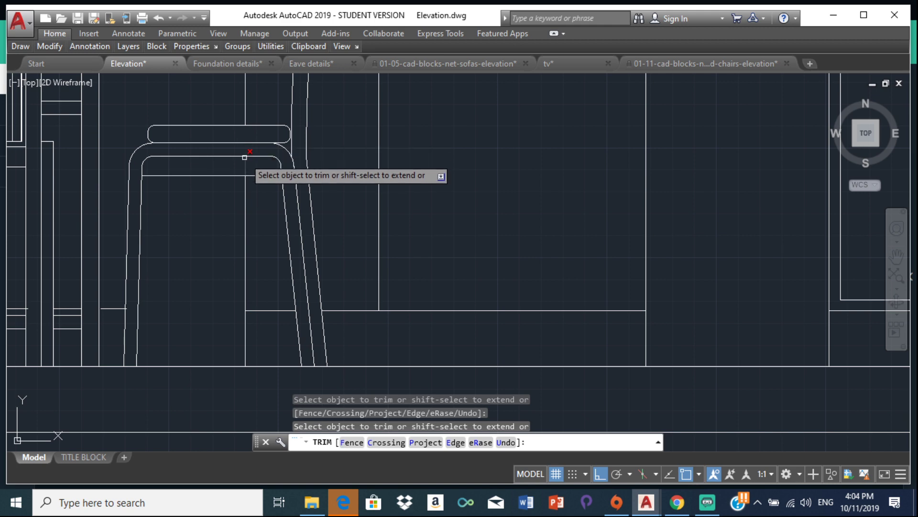
pyautogui.scroll(-2, 272, 136)
pyautogui.scroll(-3, 272, 137)
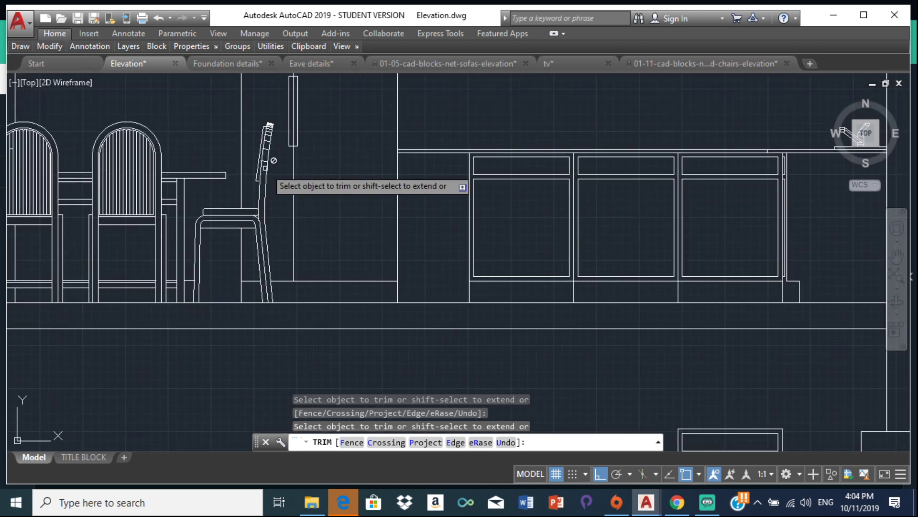
pyautogui.scroll(-4, 270, 127)
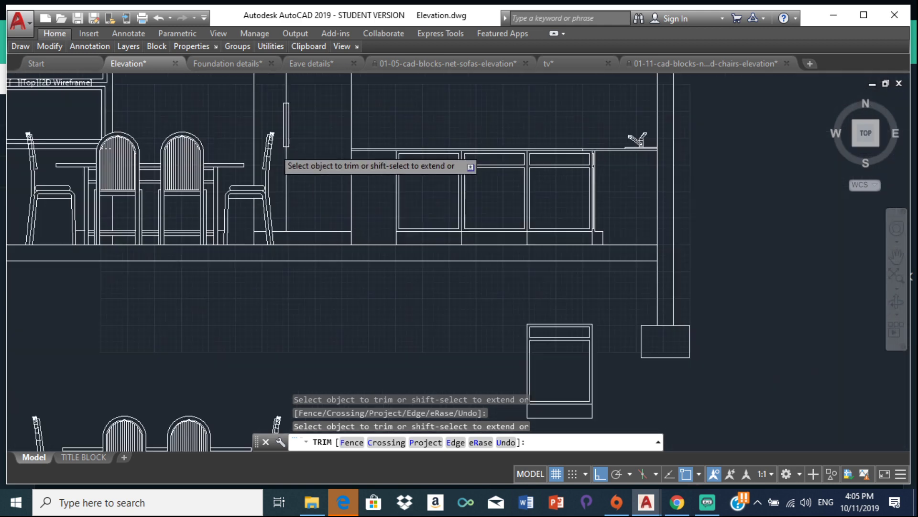
pyautogui.press('Escape')
pyautogui.press('Escape')
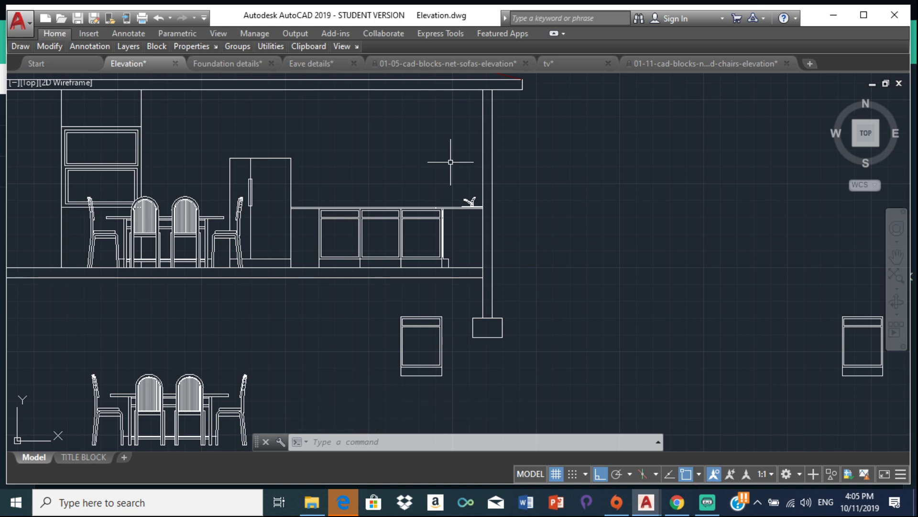
pyautogui.scroll(-4, 622, 359)
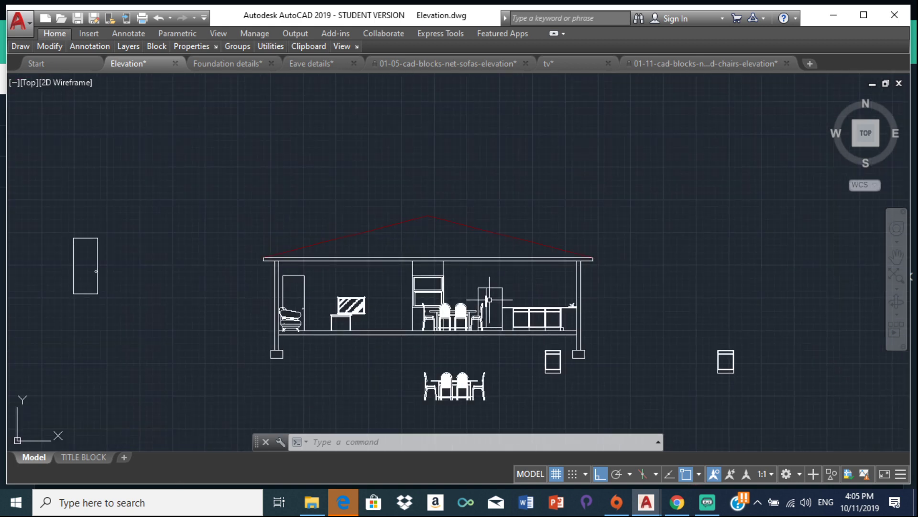
pyautogui.scroll(-4, 329, 223)
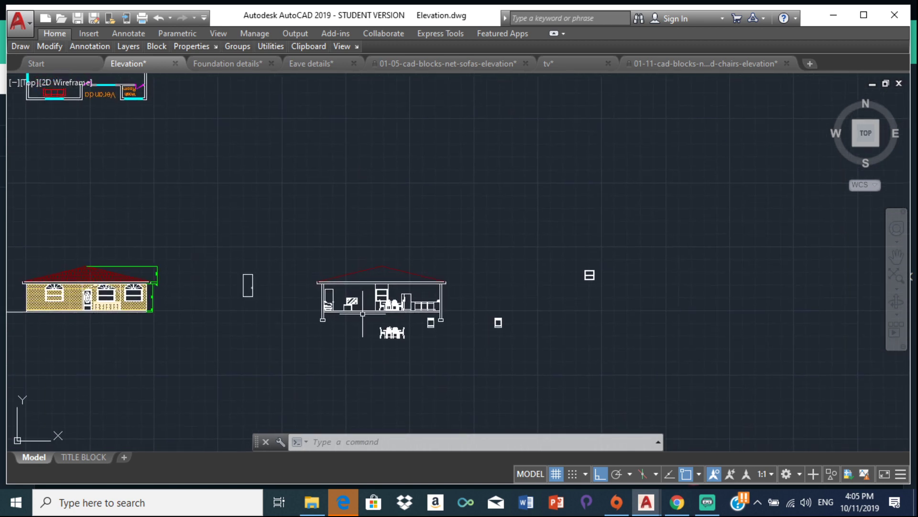
pyautogui.scroll(-2, 273, 211)
pyautogui.moveTo(273, 211); pyautogui.dragTo(349, 360, button='middle')
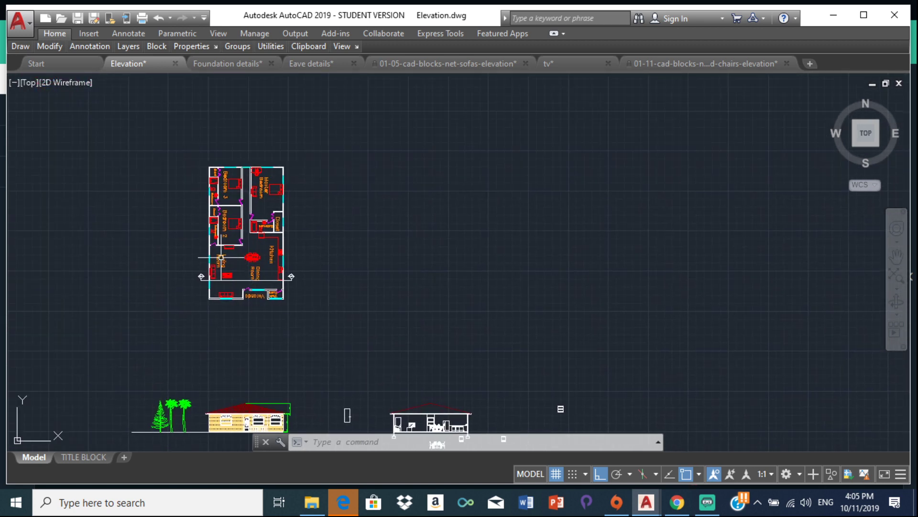
pyautogui.scroll(4, 305, 281)
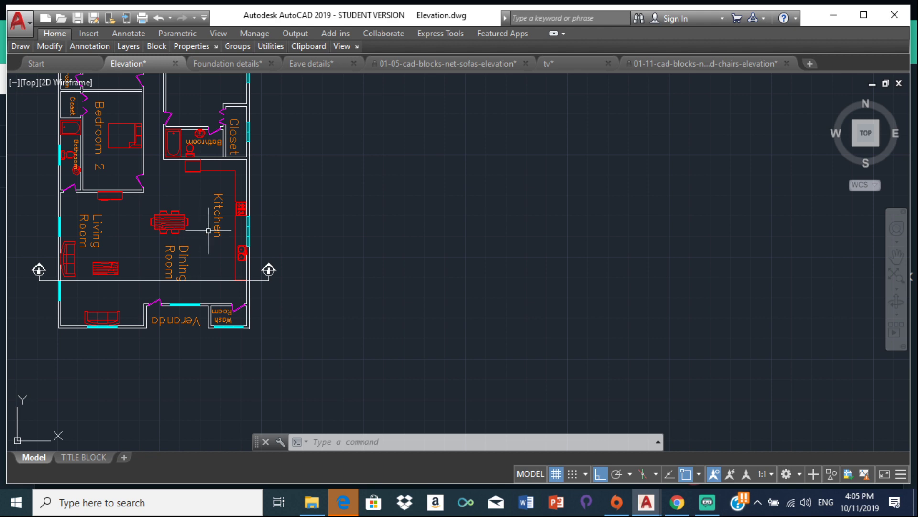
pyautogui.scroll(-5, 221, 287)
pyautogui.scroll(5, 303, 369)
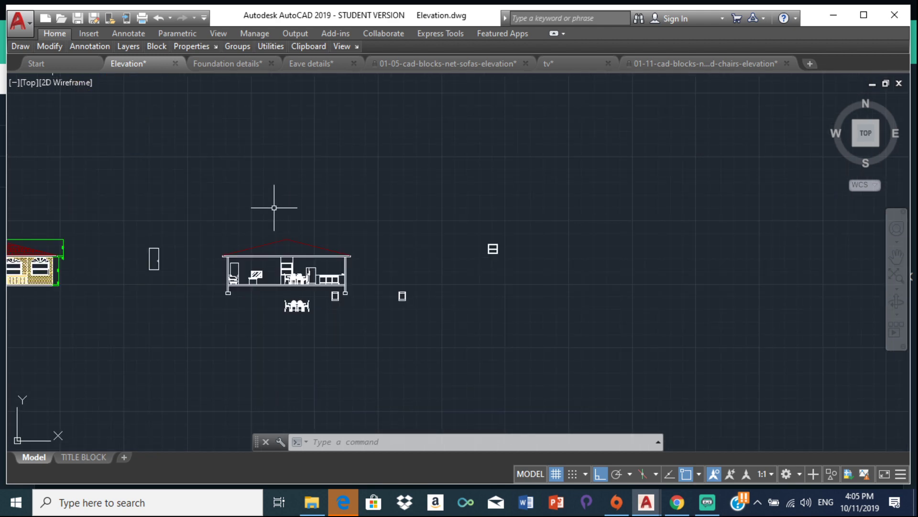
pyautogui.moveTo(93, 223); pyautogui.dragTo(365, 343, button='middle')
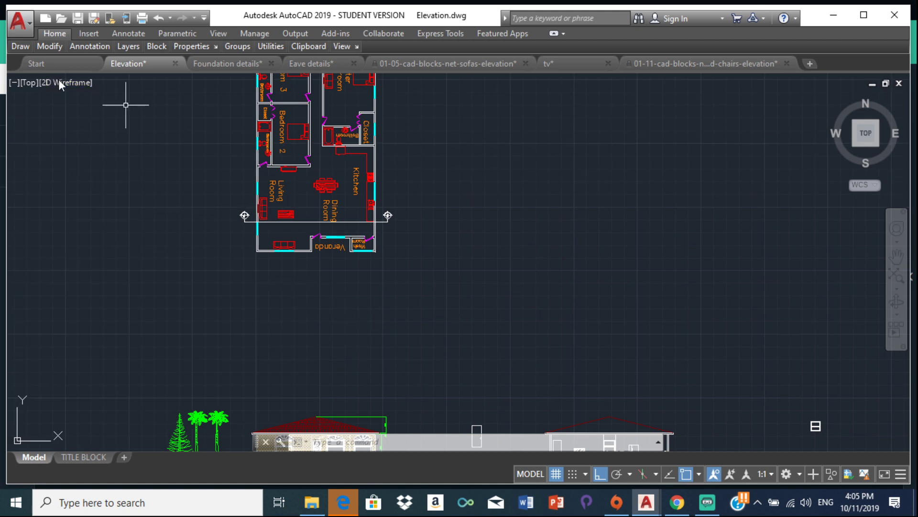
pyautogui.scroll(-3, 442, 255)
pyautogui.scroll(-2, 442, 255)
pyautogui.moveTo(486, 262); pyautogui.dragTo(303, 282, button='middle')
pyautogui.scroll(5, 182, 287)
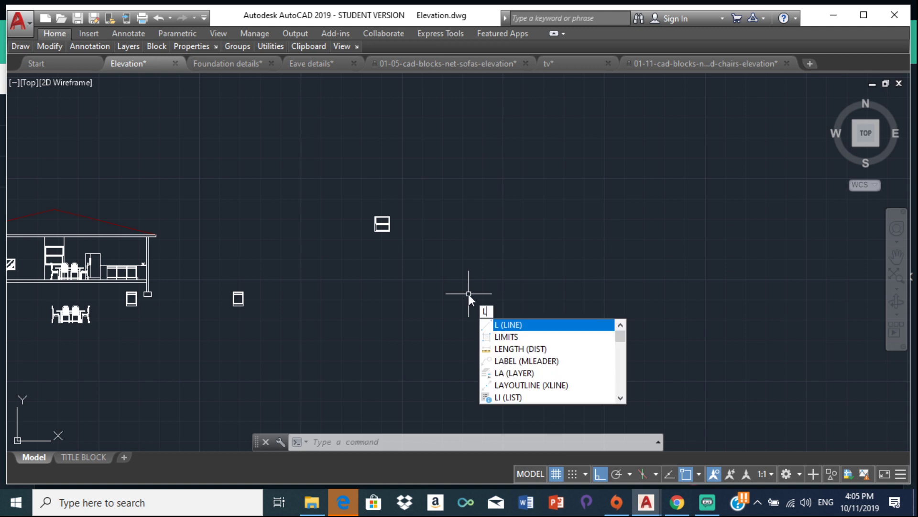
# Step: Start a line at the roof apex, then cancel it
pyautogui.press('Return')
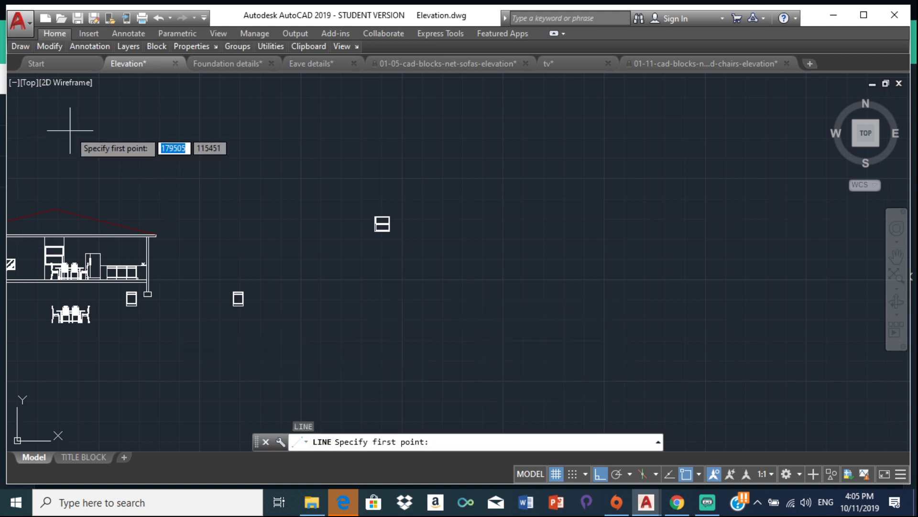
pyautogui.moveTo(69, 130); pyautogui.dragTo(190, 136, button='middle')
pyautogui.scroll(3, 149, 199)
pyautogui.scroll(2, 190, 216)
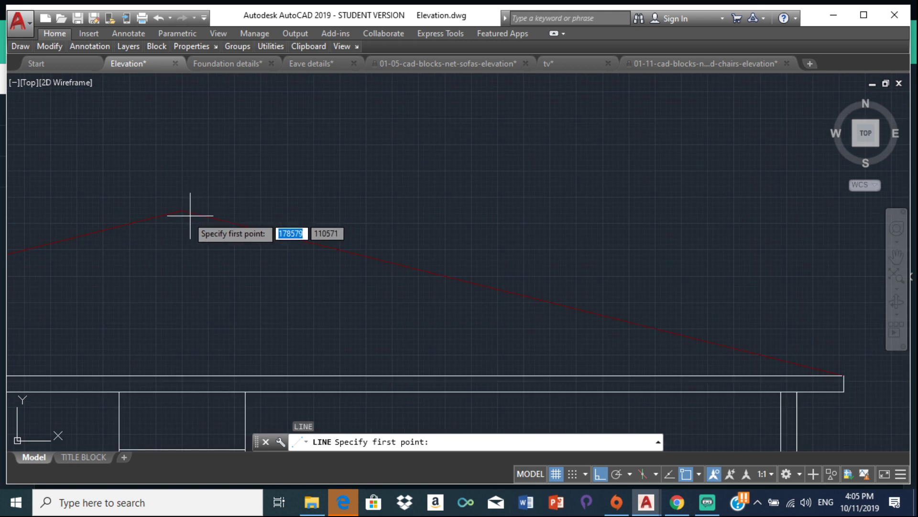
pyautogui.click(182, 210)
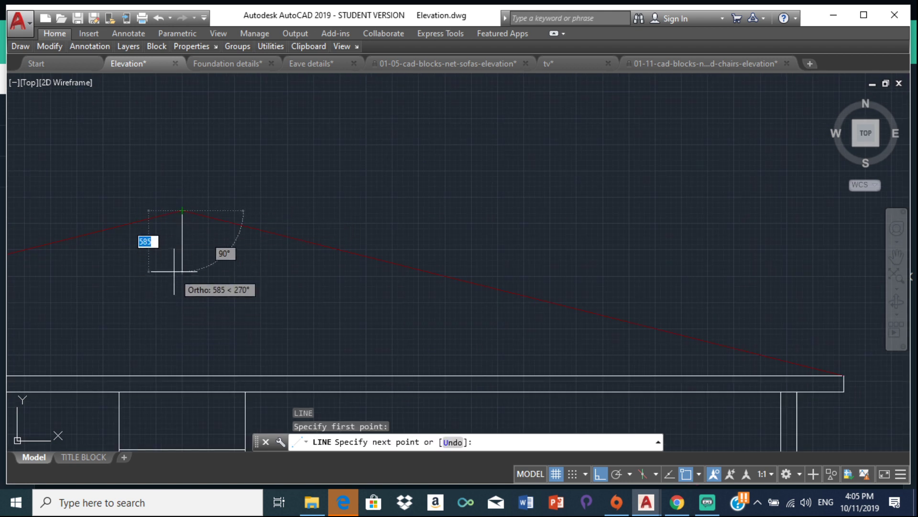
pyautogui.press('Escape')
pyautogui.press('Escape')
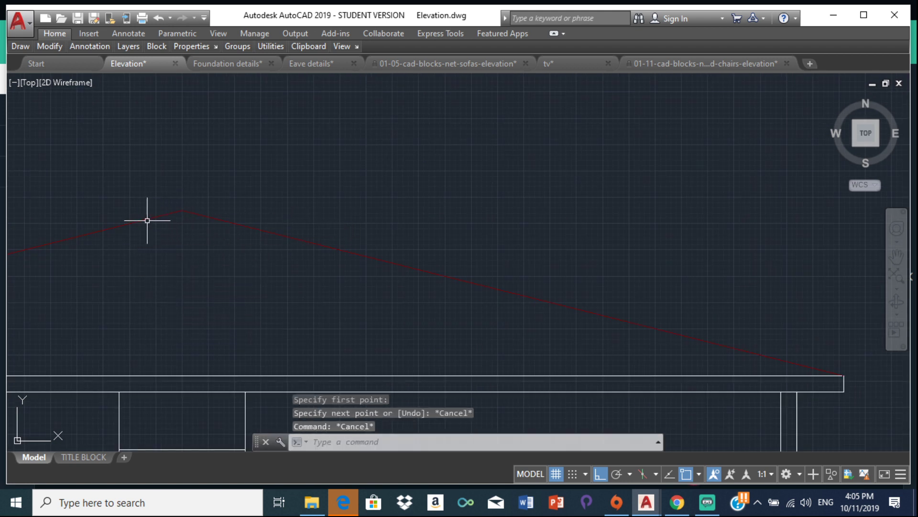
# Step: Move both roof lines to layer 0 using the Layers dropdown
pyautogui.click(147, 220)
pyautogui.click(226, 221)
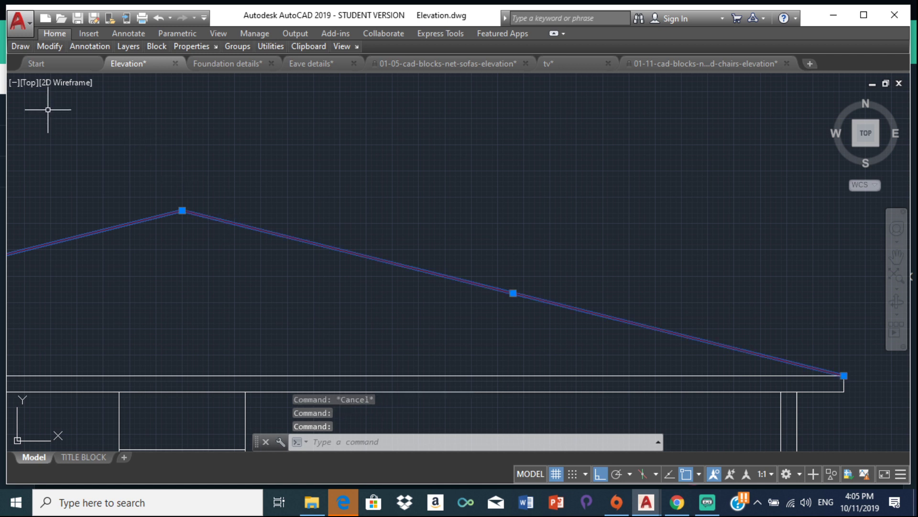
pyautogui.moveTo(237, 46)
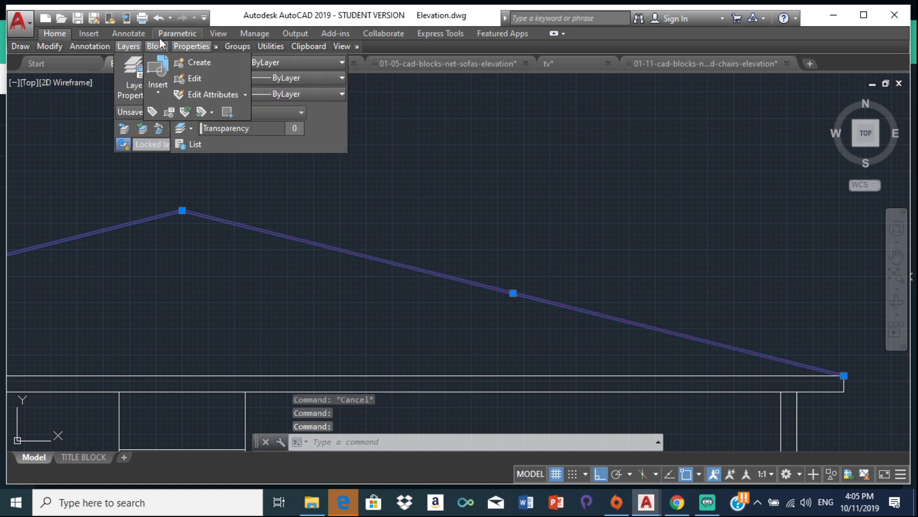
pyautogui.moveTo(136, 45)
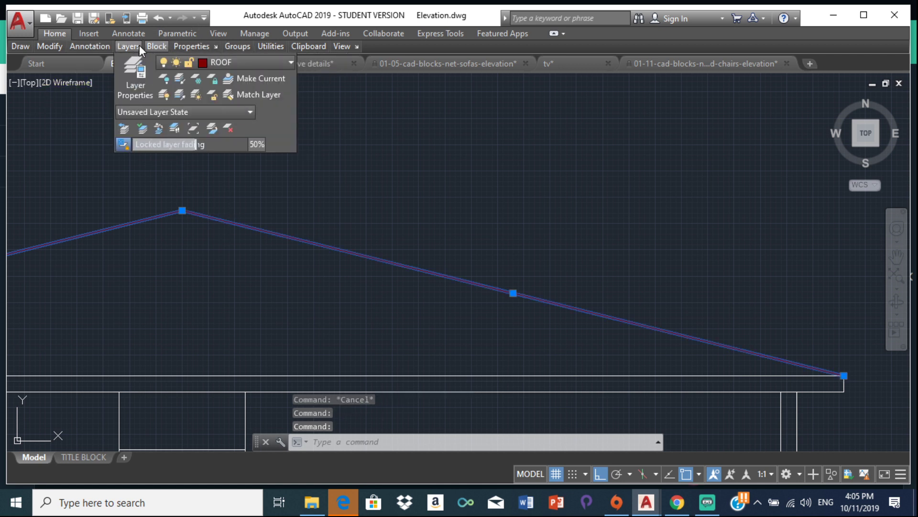
pyautogui.click(278, 61)
pyautogui.click(275, 77)
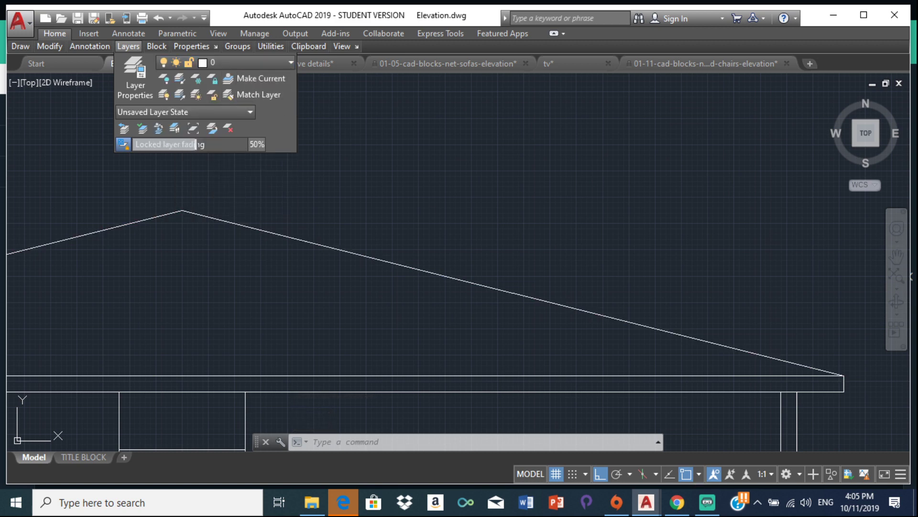
pyautogui.press('Escape')
pyautogui.press('Escape')
pyautogui.scroll(-5, 426, 217)
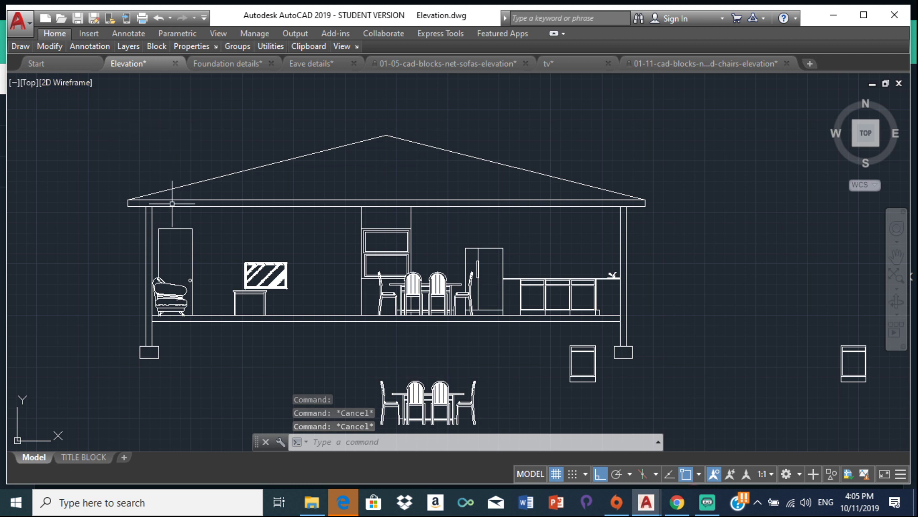
# Step: Copy the left roof line from its eave end to sit parallel just below it
pyautogui.click(231, 170)
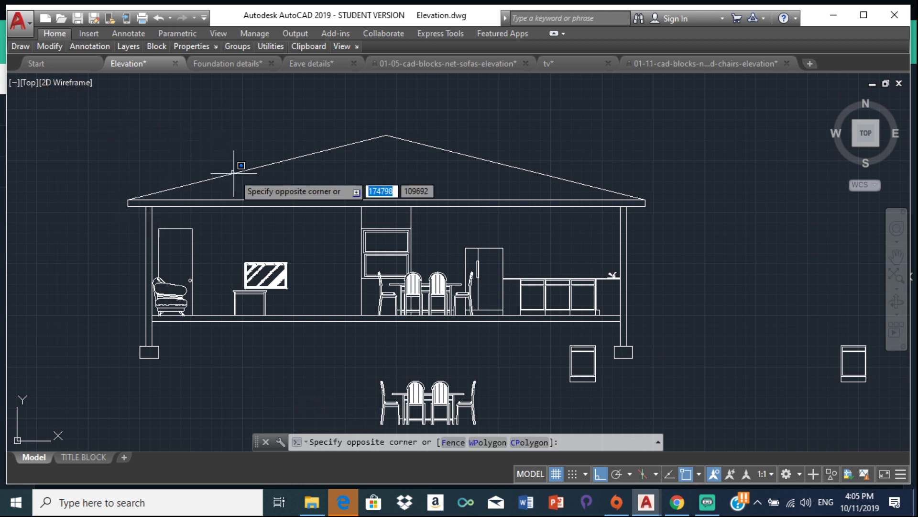
pyautogui.click(240, 168)
pyautogui.click(240, 172)
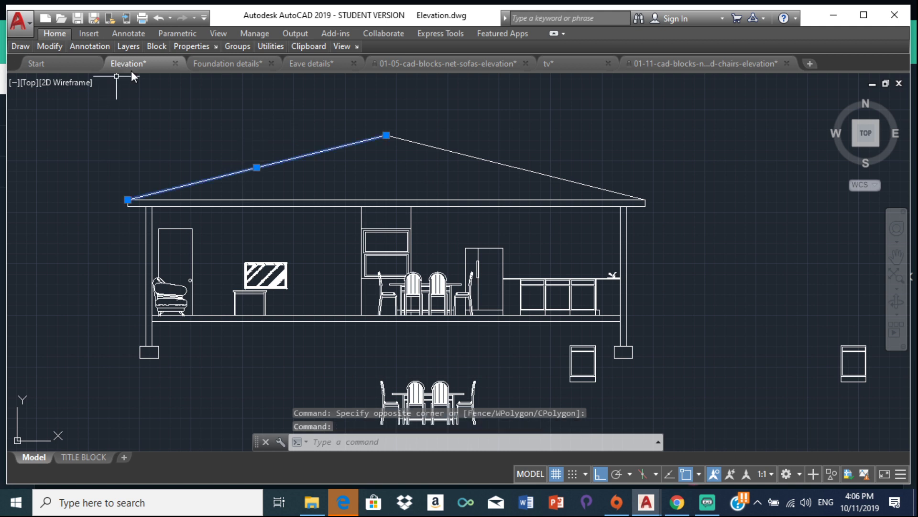
pyautogui.write('co')
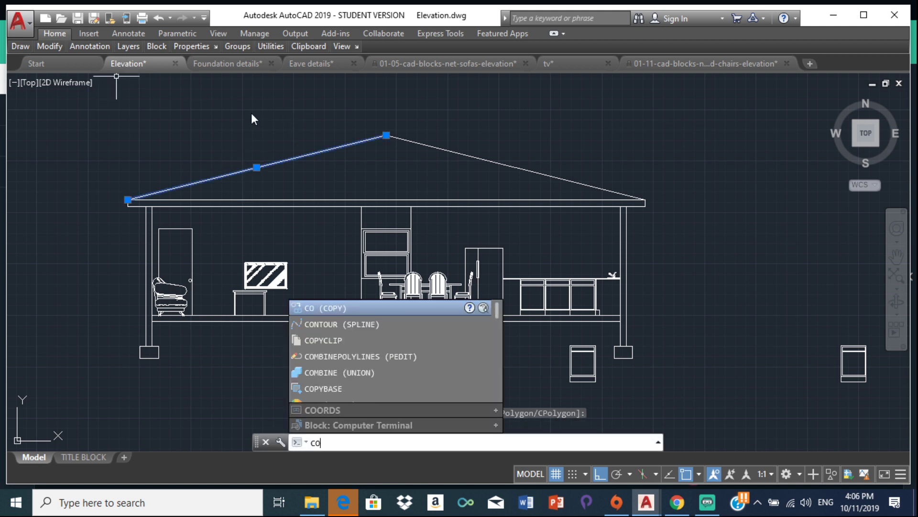
pyautogui.click(343, 307)
pyautogui.scroll(2, 111, 202)
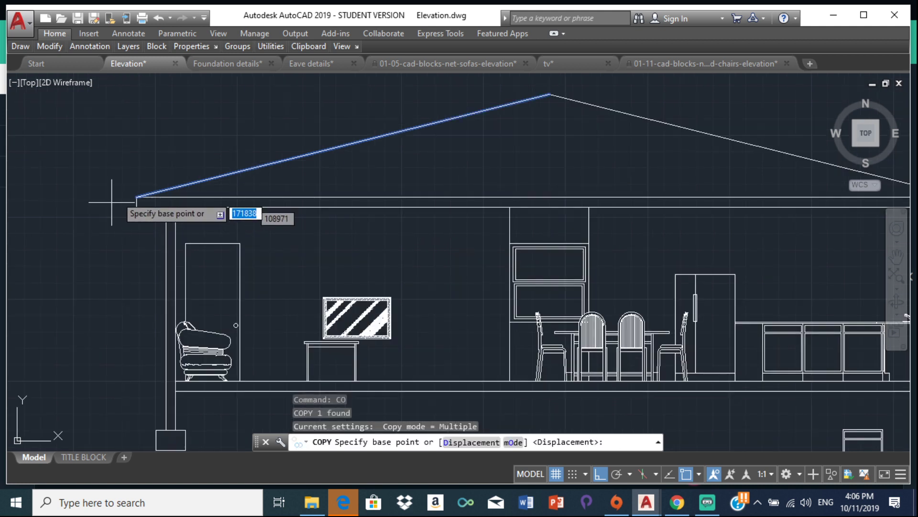
pyautogui.click(137, 197)
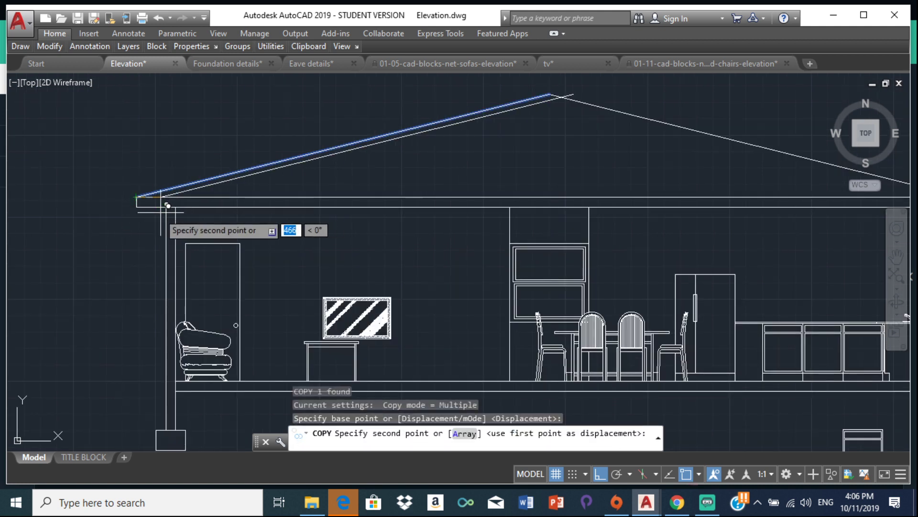
pyautogui.click(138, 206)
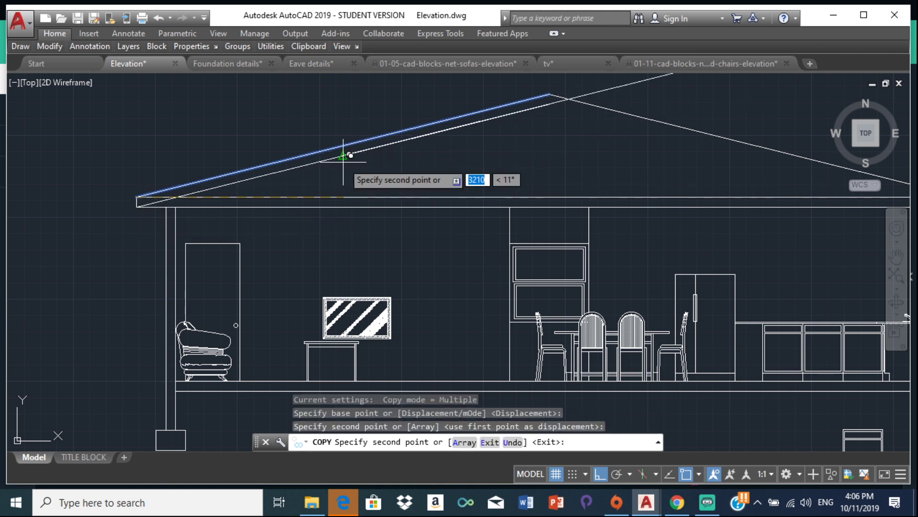
pyautogui.press('Escape')
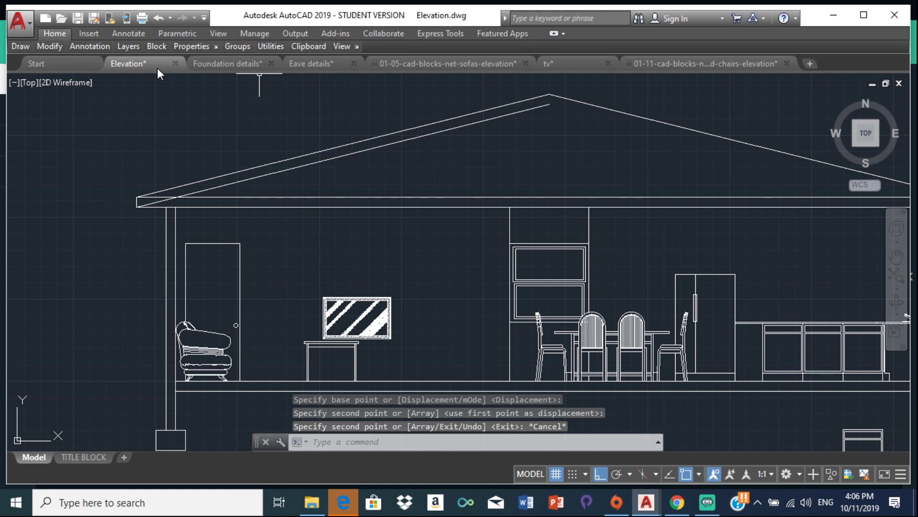
pyautogui.write('l')
pyautogui.press('Return')
# Step: Draw the ridge post line from the apex straight down to the ceiling line
pyautogui.scroll(4, 546, 93)
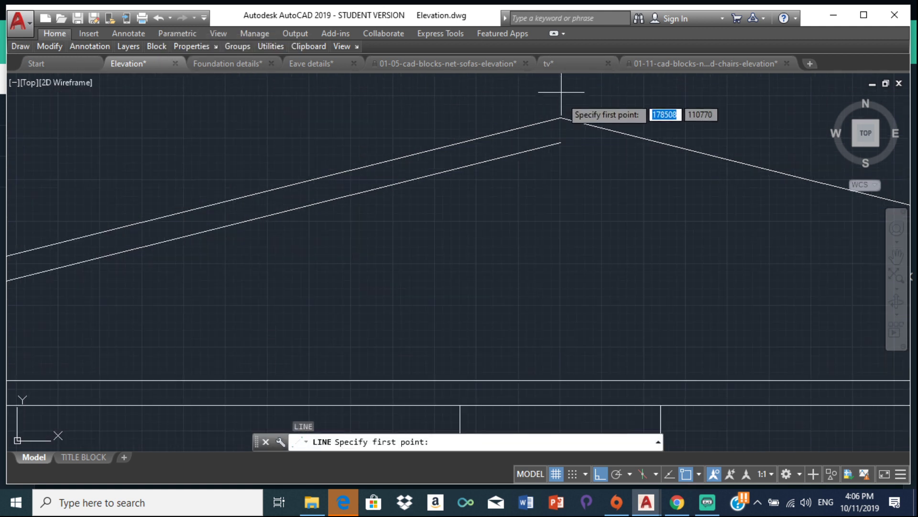
pyautogui.click(556, 118)
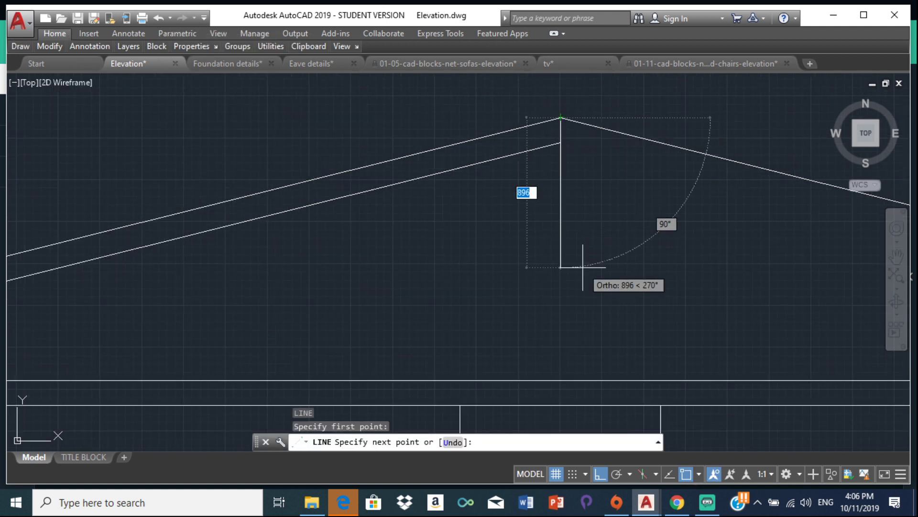
pyautogui.click(562, 380)
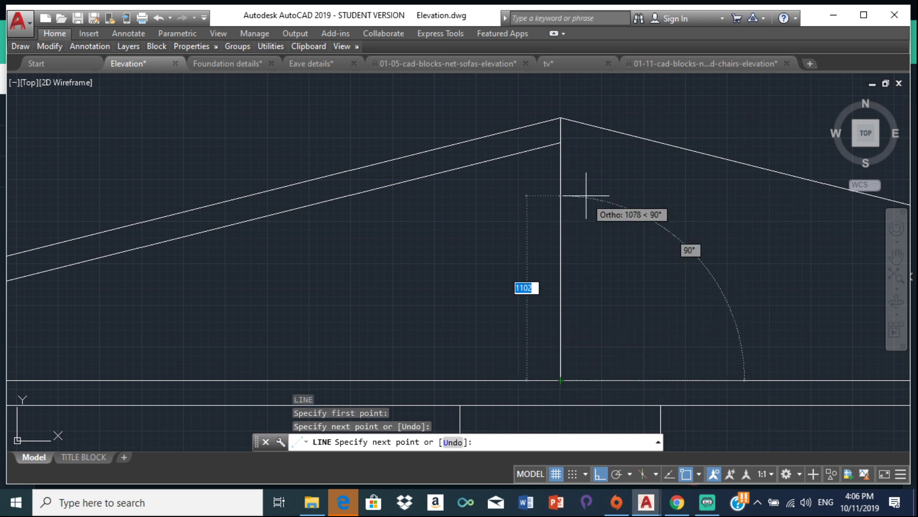
pyautogui.press('Escape')
pyautogui.scroll(-2, 539, 187)
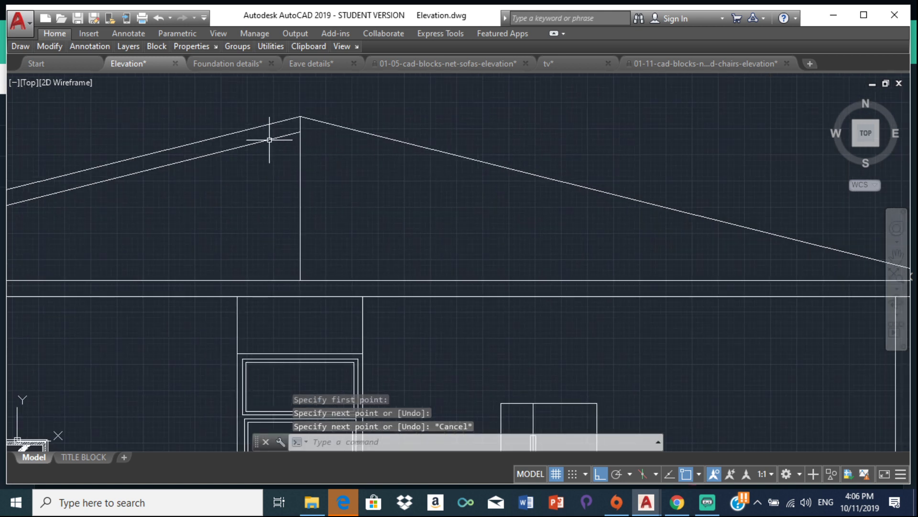
# Step: Mirror the lower left roof line about a vertical axis through the apex, keeping the original
pyautogui.click(269, 140)
pyautogui.moveTo(47, 47)
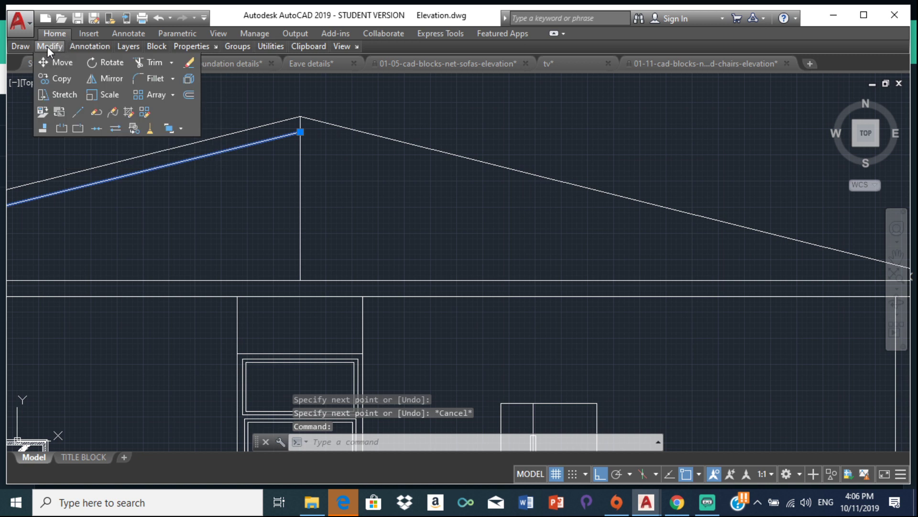
pyautogui.click(98, 81)
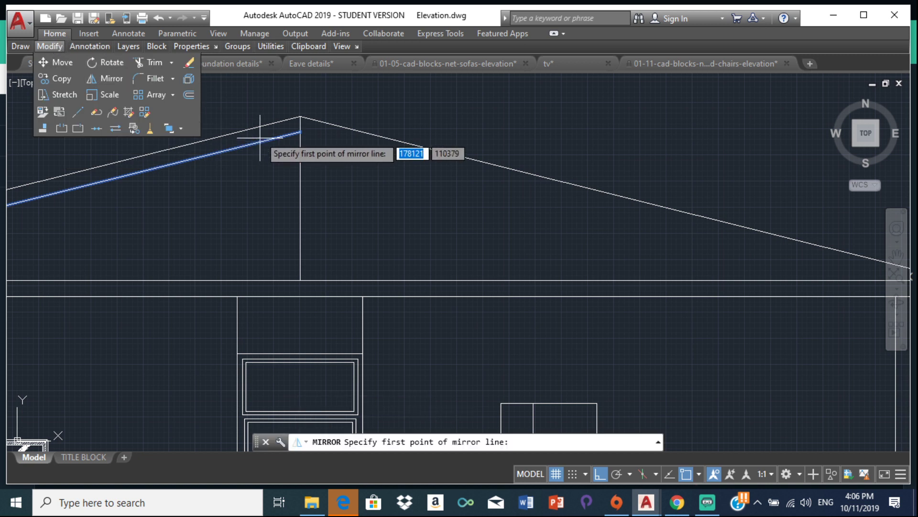
pyautogui.click(300, 132)
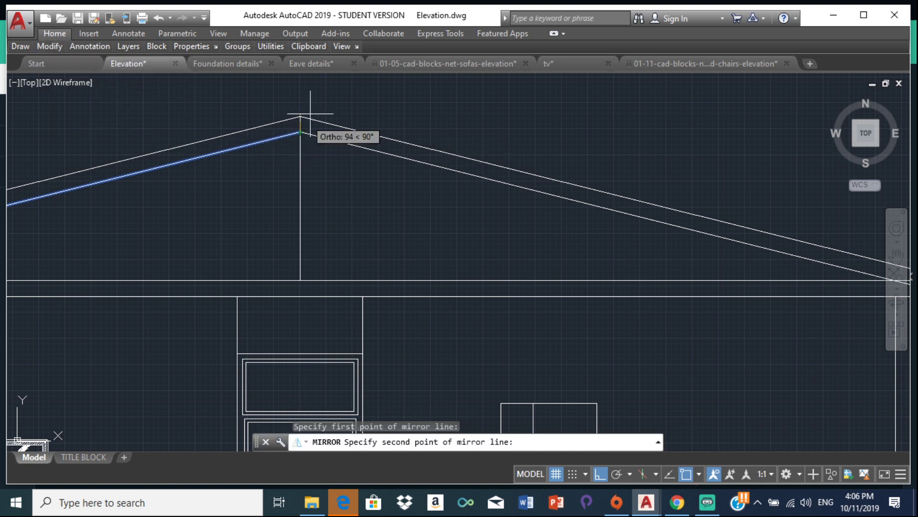
pyautogui.click(327, 192)
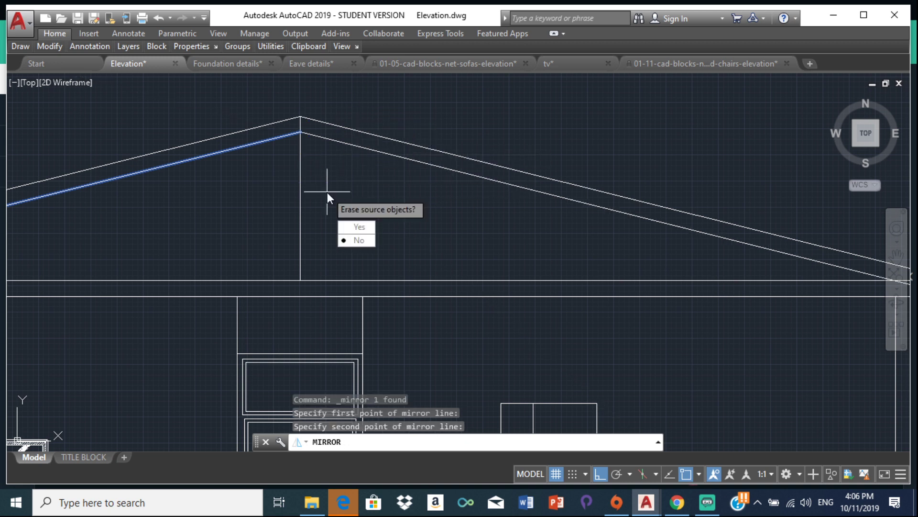
pyautogui.click(360, 246)
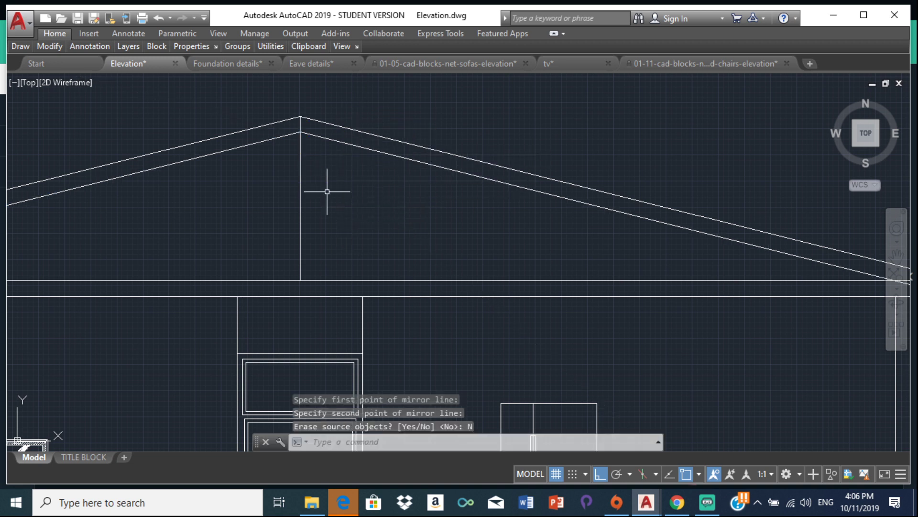
pyautogui.scroll(-4, 232, 189)
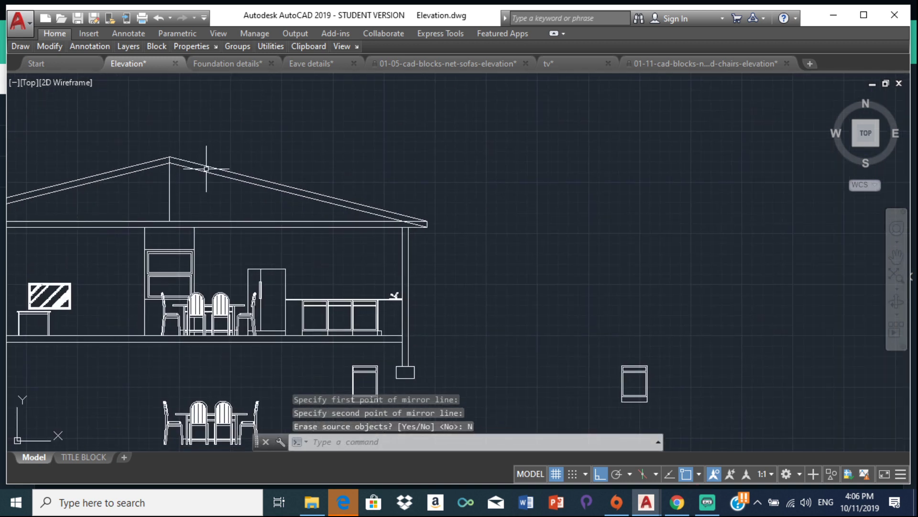
pyautogui.scroll(-1, 201, 173)
pyautogui.scroll(4, 90, 176)
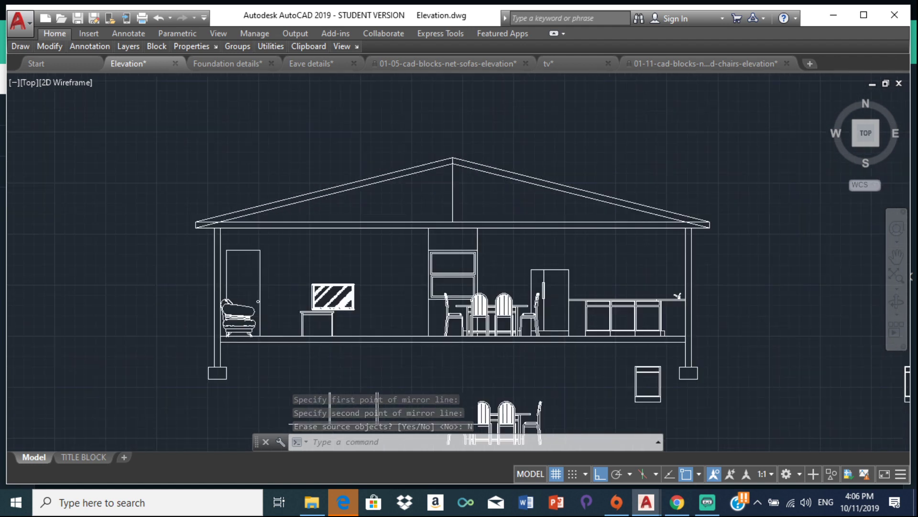
pyautogui.scroll(2, 193, 232)
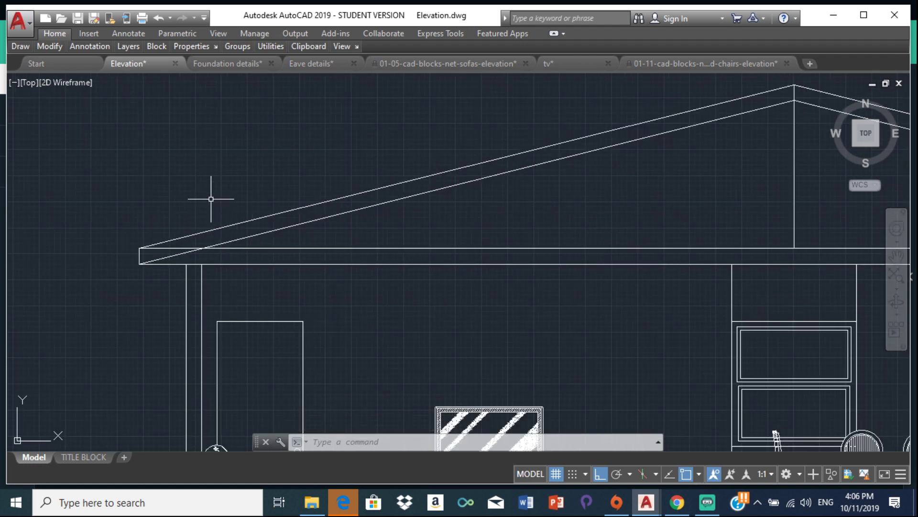
pyautogui.click(345, 492)
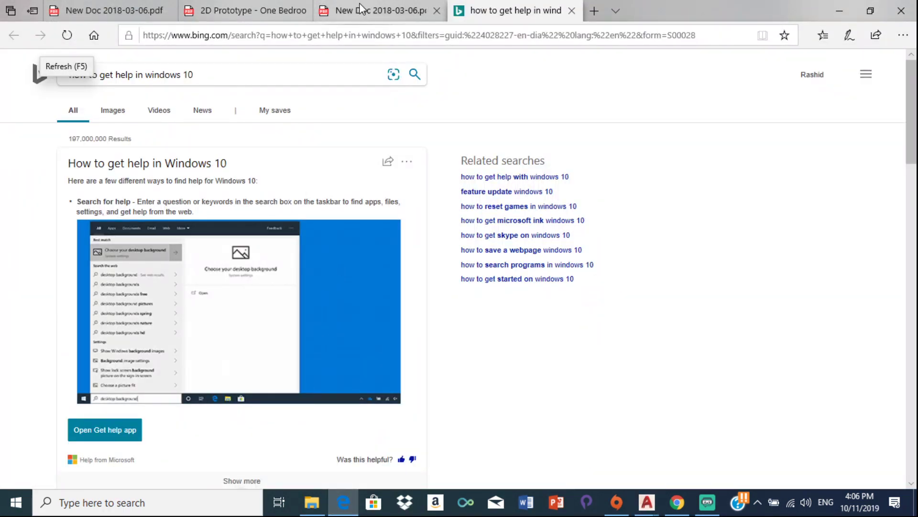
# Step: Review the Section 'B-B' roof on page 77 of the One Bedroom Flat PDF
pyautogui.click(359, 8)
pyautogui.click(250, 10)
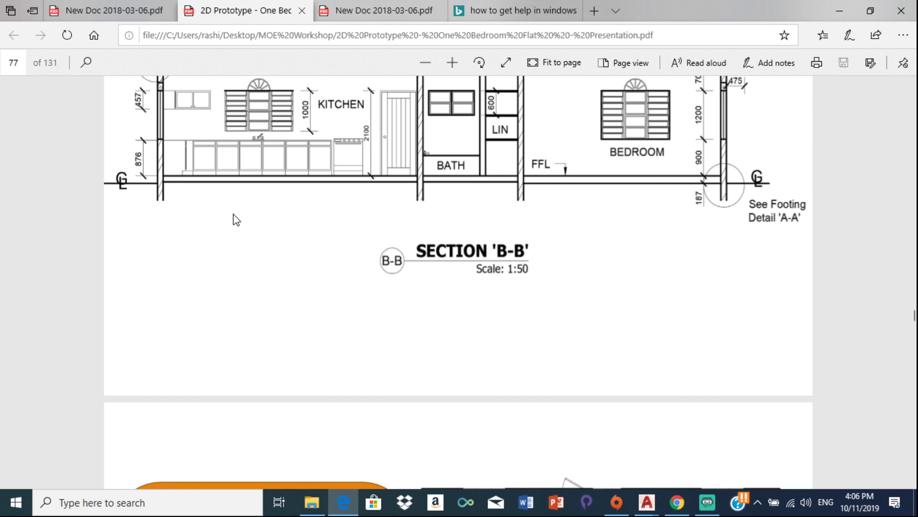
pyautogui.scroll(-1, 232, 227)
pyautogui.scroll(5, 230, 235)
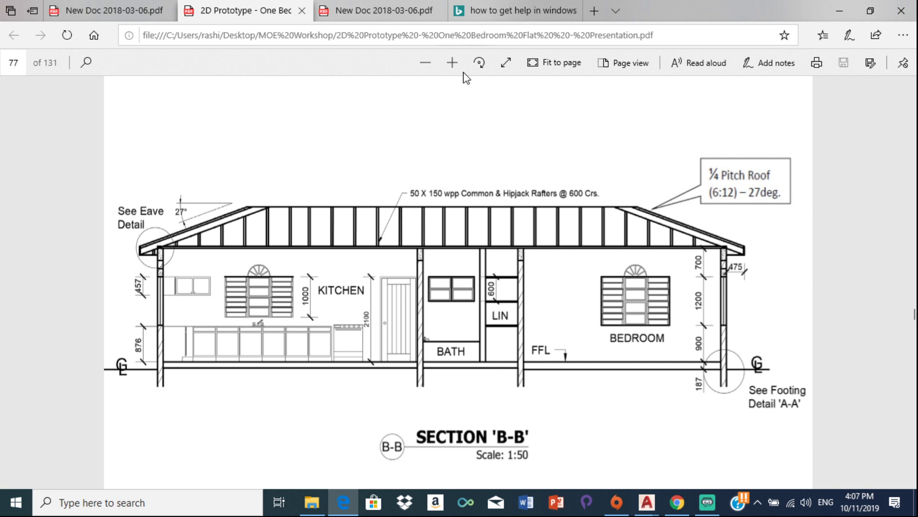
pyautogui.click(647, 502)
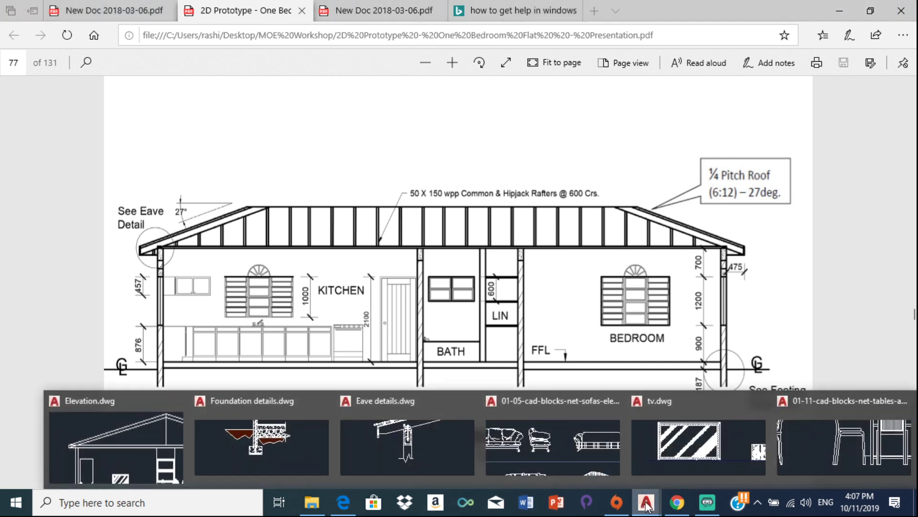
# Step: Return to the Elevation drawing, briefly rechecking the Section B-B reference
pyautogui.click(134, 435)
pyautogui.scroll(2, 160, 236)
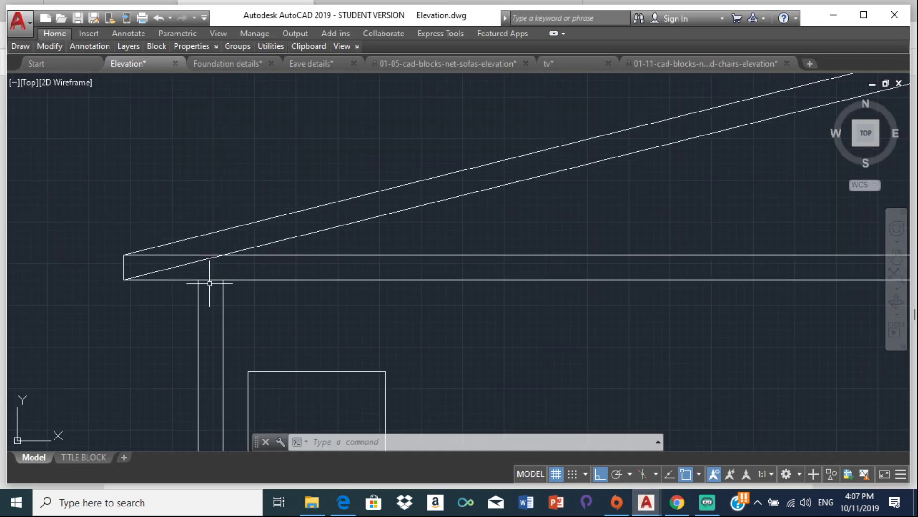
pyautogui.scroll(-3, 253, 258)
pyautogui.scroll(1, 410, 211)
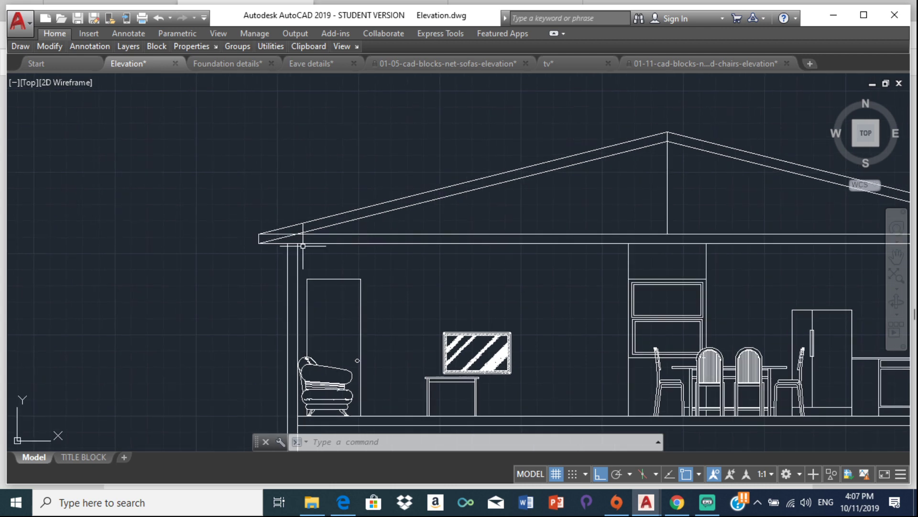
pyautogui.click(342, 500)
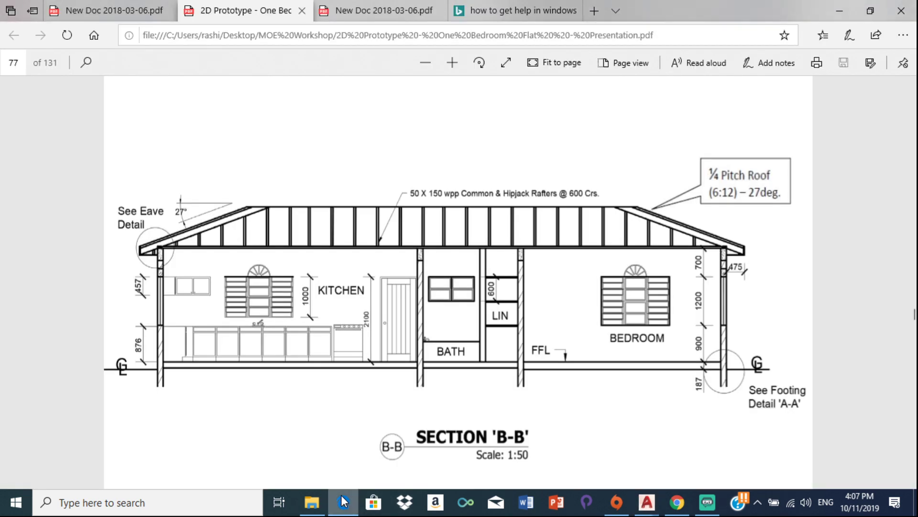
pyautogui.click(342, 501)
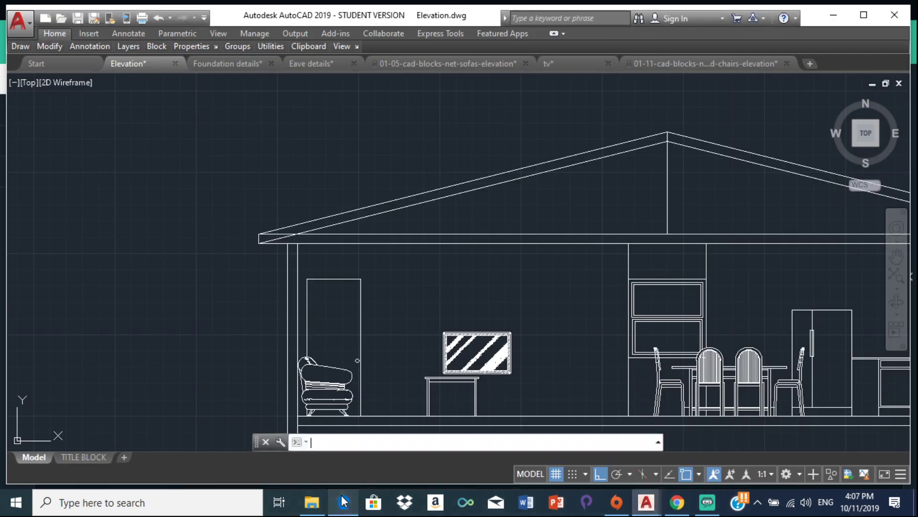
pyautogui.scroll(3, 282, 235)
# Step: Stretch the outer and inner left post lines up to the eave's top edge
pyautogui.click(281, 234)
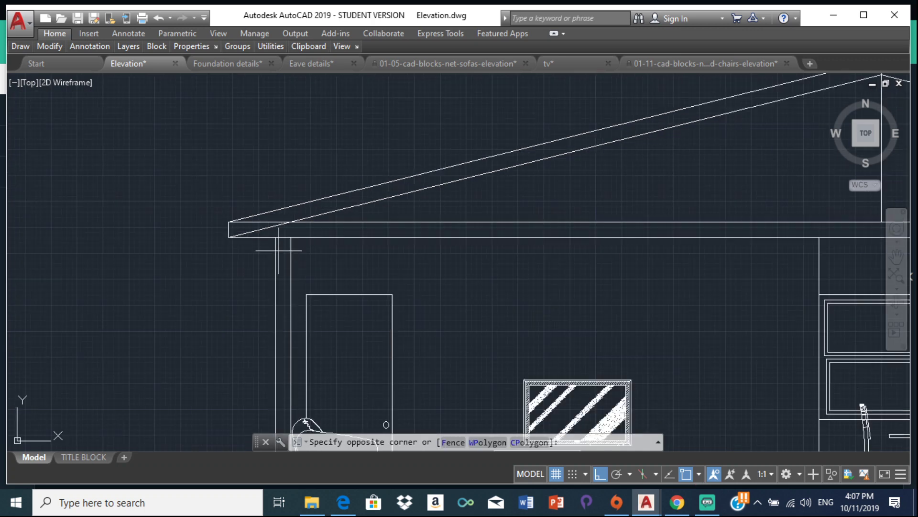
pyautogui.click(274, 254)
pyautogui.click(276, 239)
pyautogui.scroll(8, 276, 241)
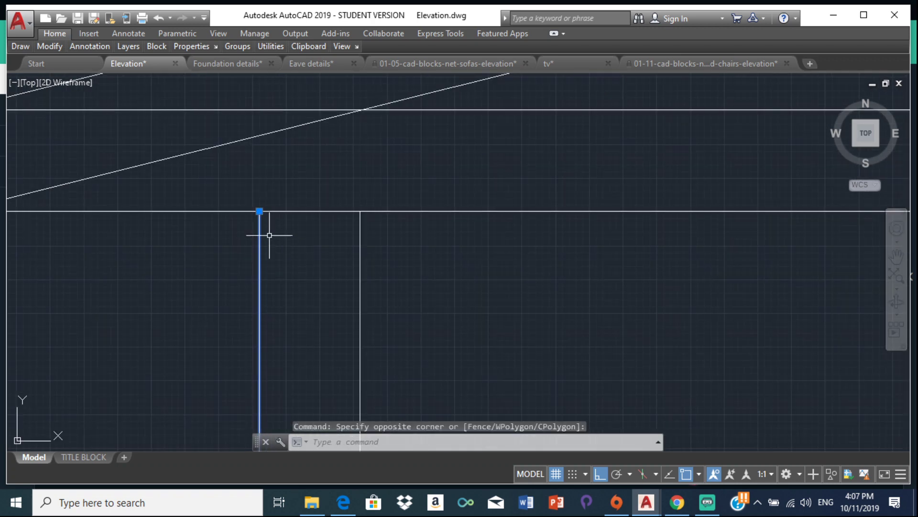
pyautogui.click(259, 211)
pyautogui.click(259, 110)
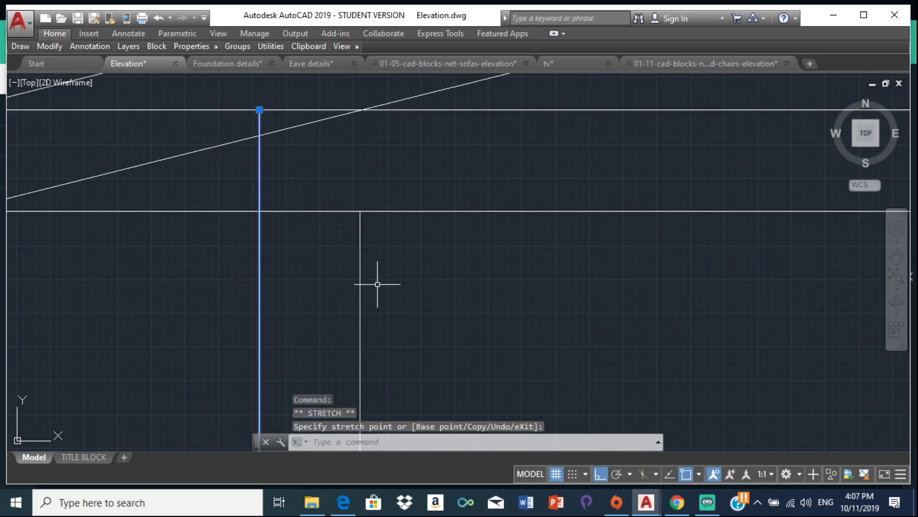
pyautogui.click(359, 242)
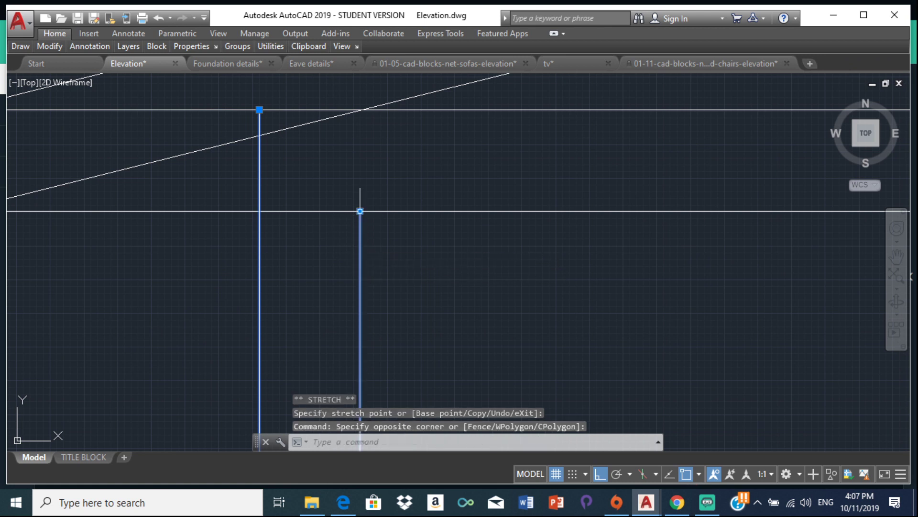
pyautogui.click(361, 211)
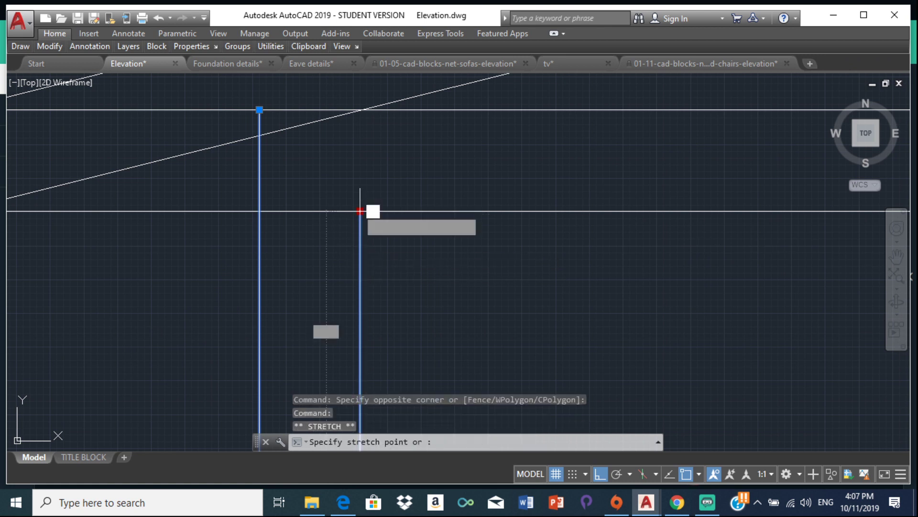
pyautogui.click(356, 109)
pyautogui.press('Escape')
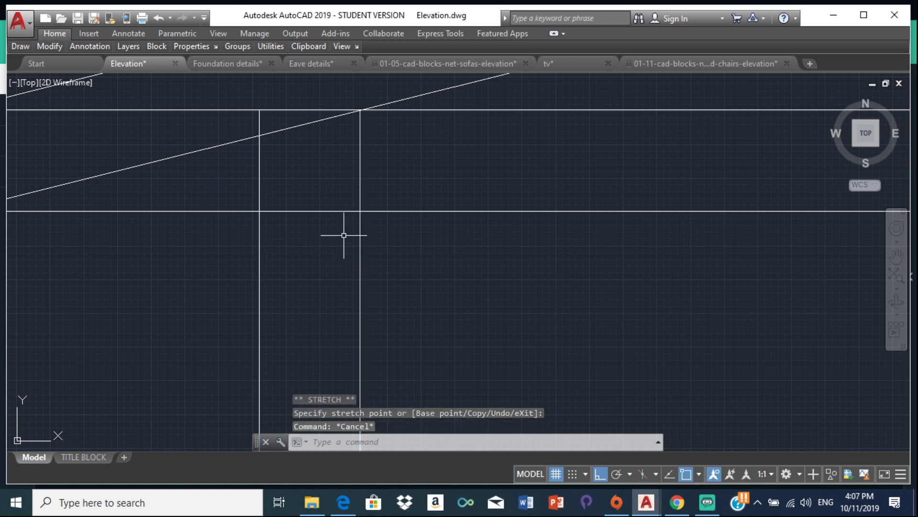
pyautogui.scroll(-4, 330, 239)
# Step: Trim the eave's sloped line at the wall lines, then undo that trim
pyautogui.write('t')
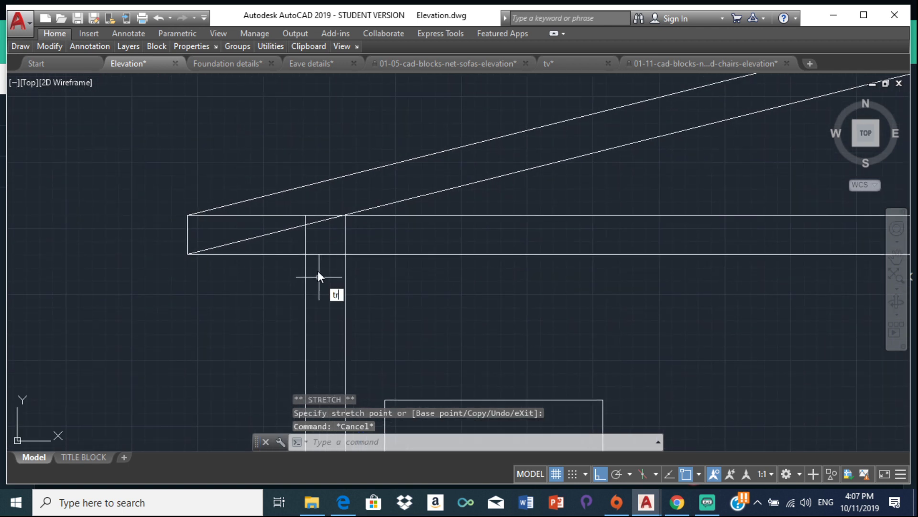
pyautogui.write('r')
pyautogui.press('Return')
pyautogui.press('Return')
pyautogui.click(260, 236)
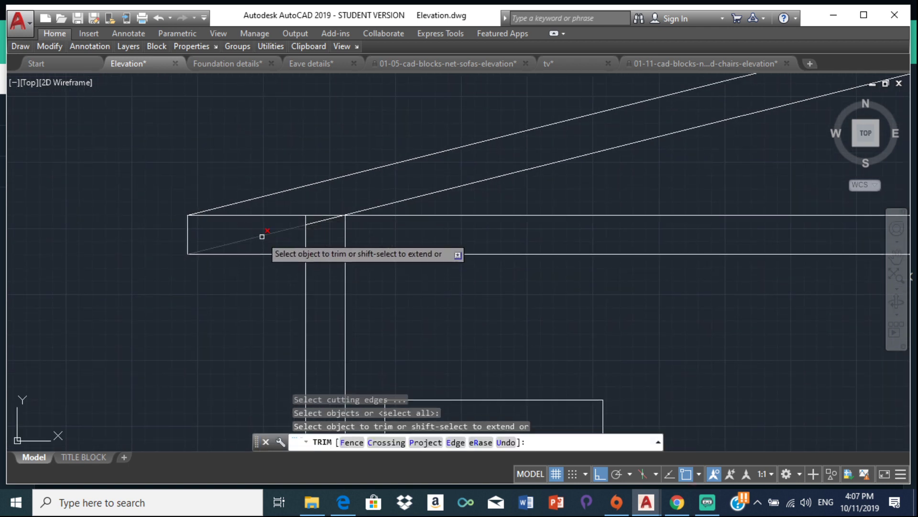
pyautogui.click(319, 221)
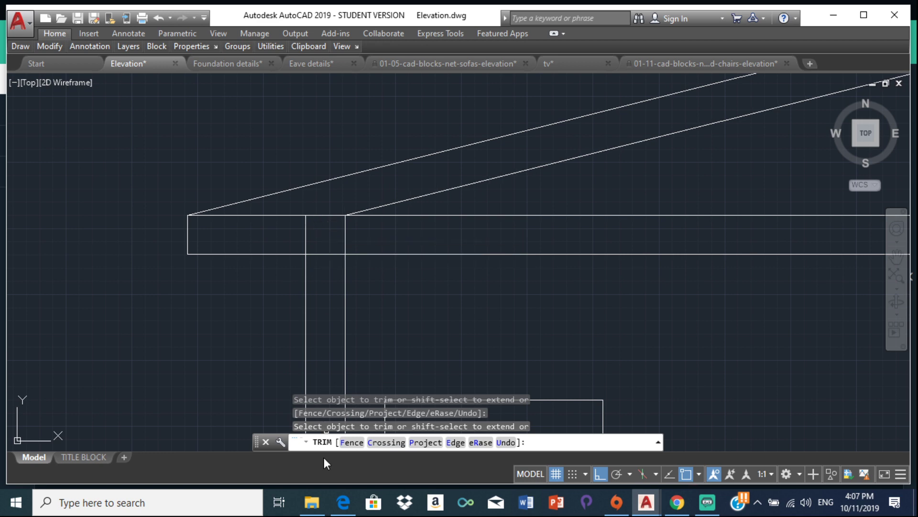
pyautogui.click(344, 511)
pyautogui.click(343, 515)
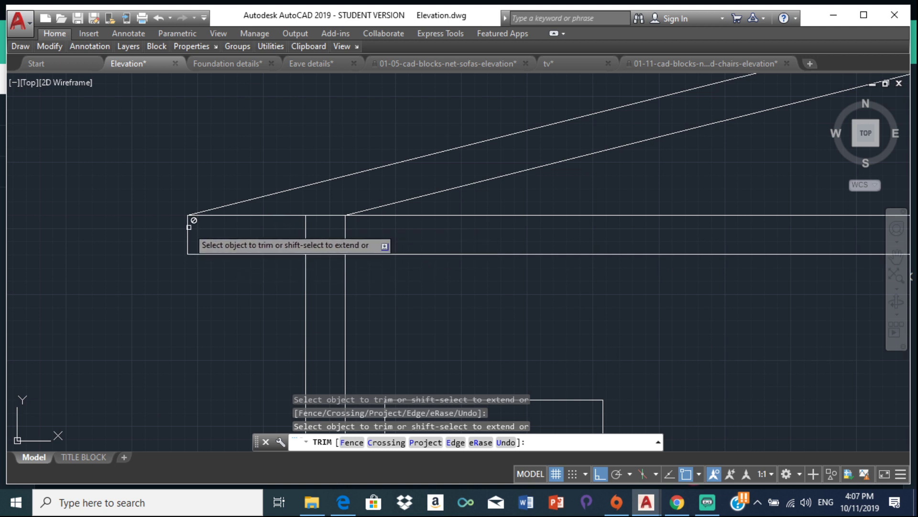
pyautogui.press('Escape')
pyautogui.press('Escape')
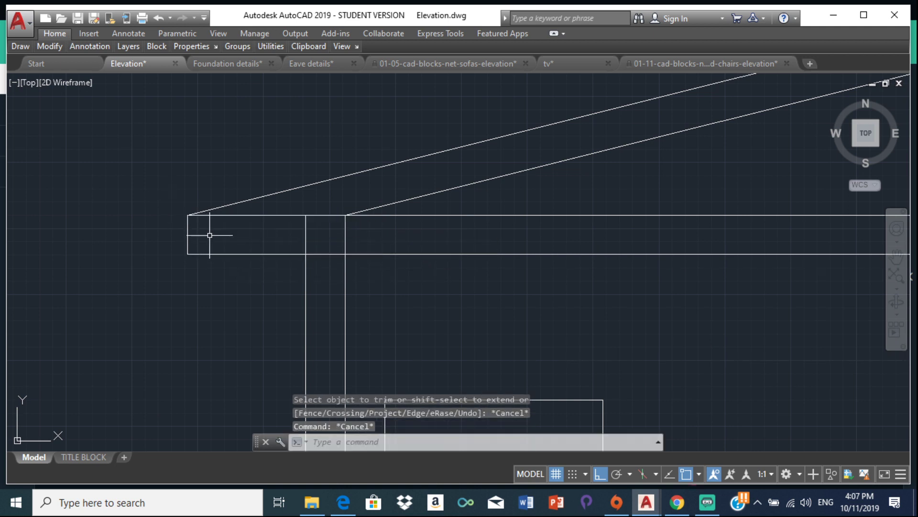
pyautogui.hotkey('ctrl', 'z')
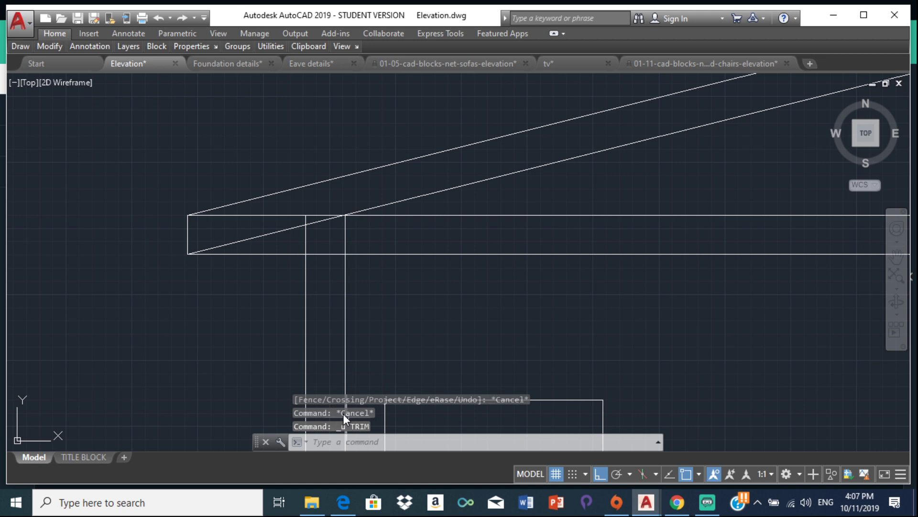
# Step: Retrim the sloped line between the wall lines and remove the eave top edge beyond the wall
pyautogui.write('tr')
pyautogui.press('Return')
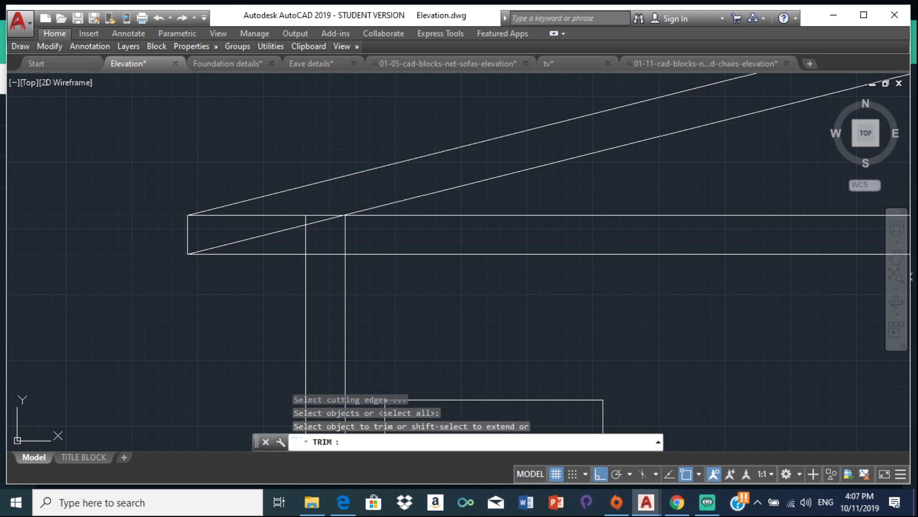
pyautogui.press('Return')
pyautogui.click(318, 220)
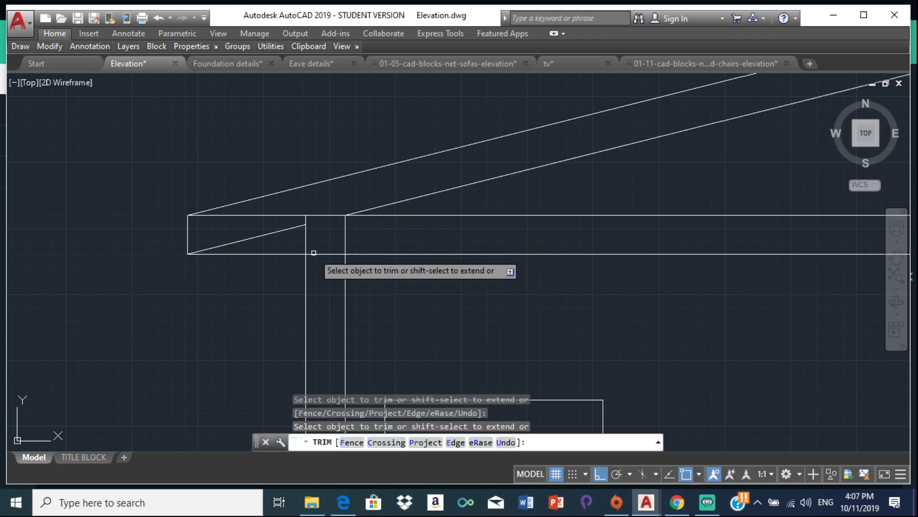
pyautogui.click(344, 502)
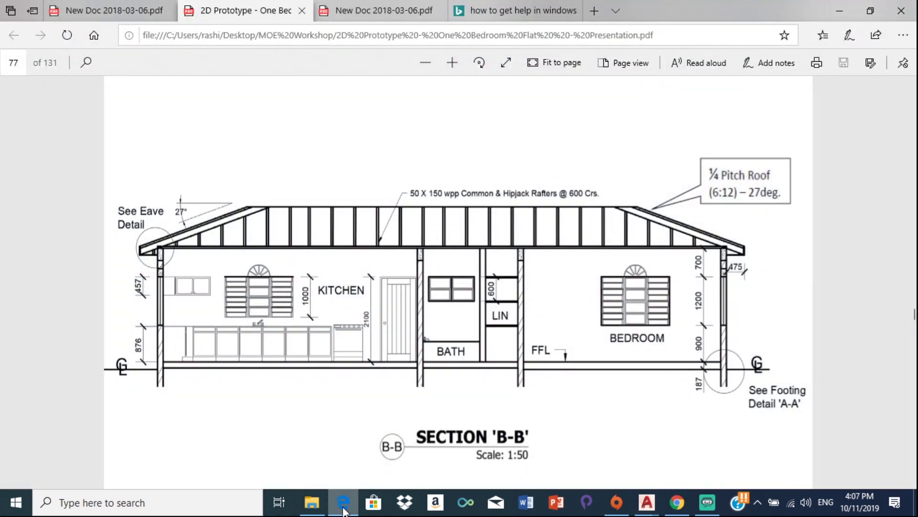
pyautogui.click(344, 508)
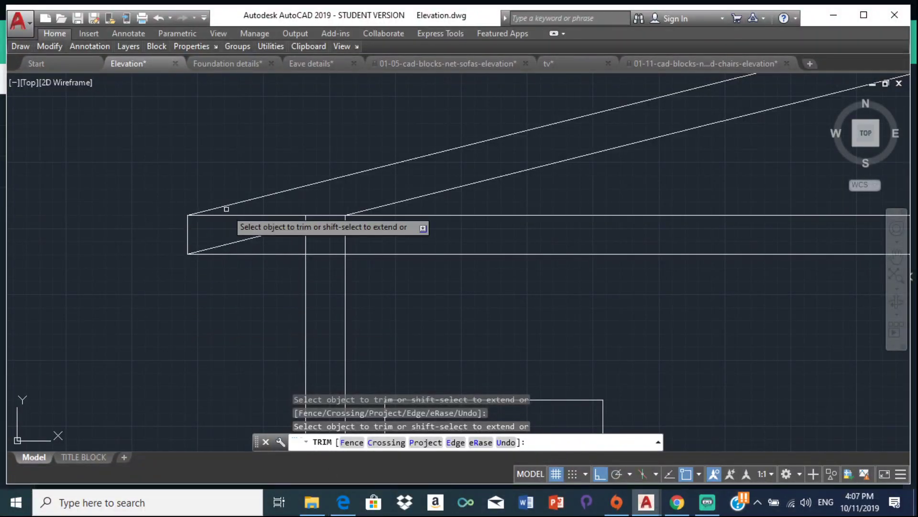
pyautogui.click(227, 215)
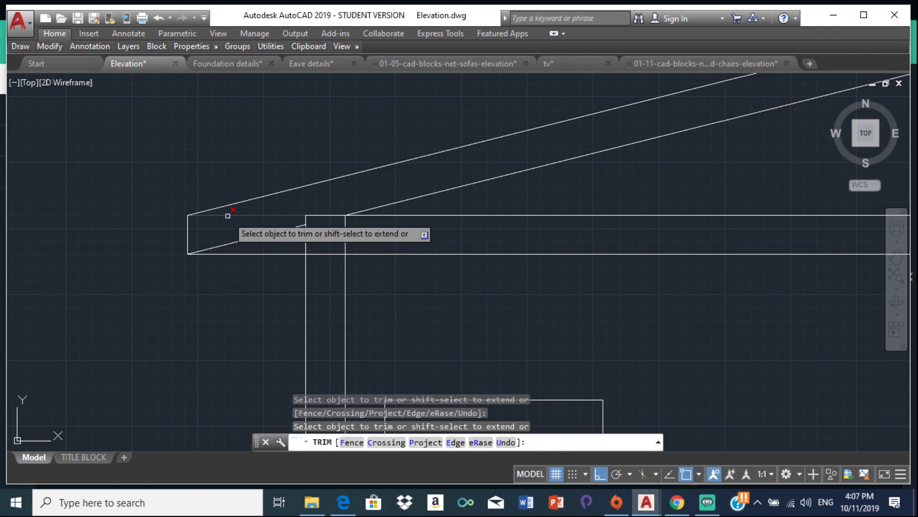
pyautogui.click(343, 503)
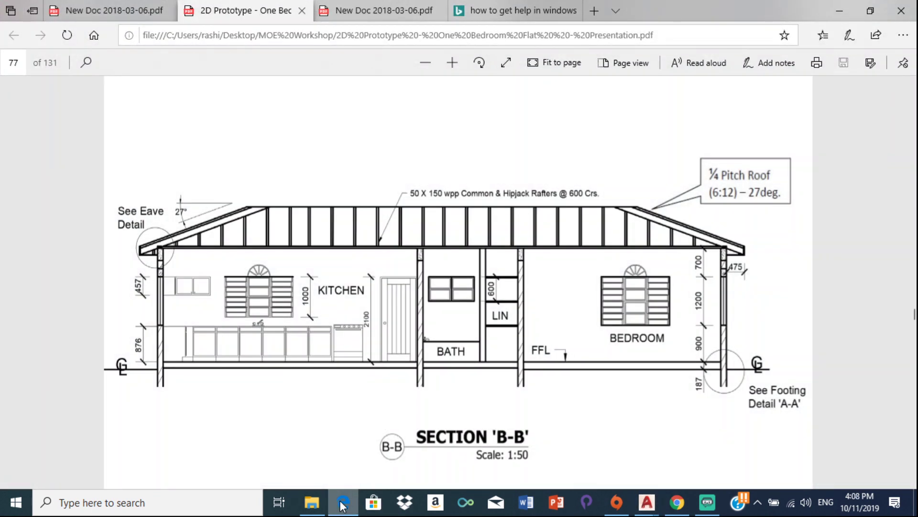
pyautogui.click(343, 503)
pyautogui.moveTo(424, 258); pyautogui.dragTo(259, 226, button='middle')
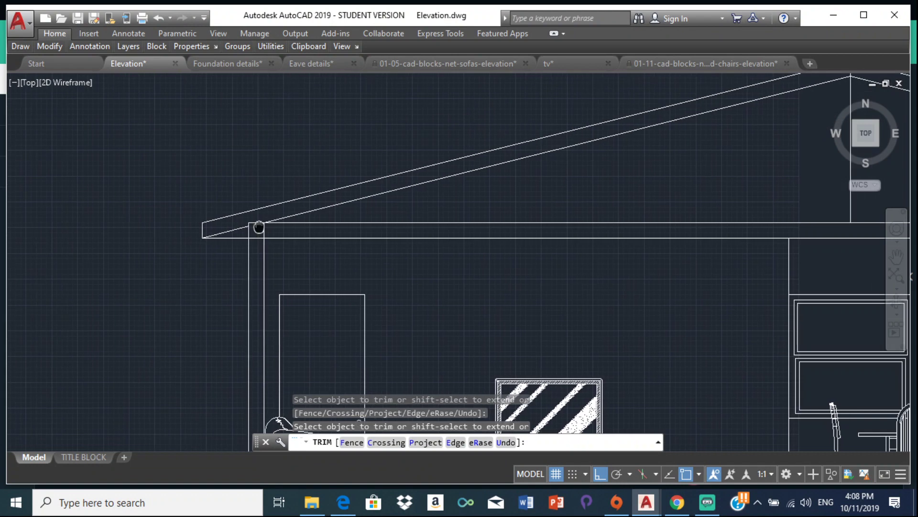
pyautogui.press('Escape')
pyautogui.scroll(-2, 405, 176)
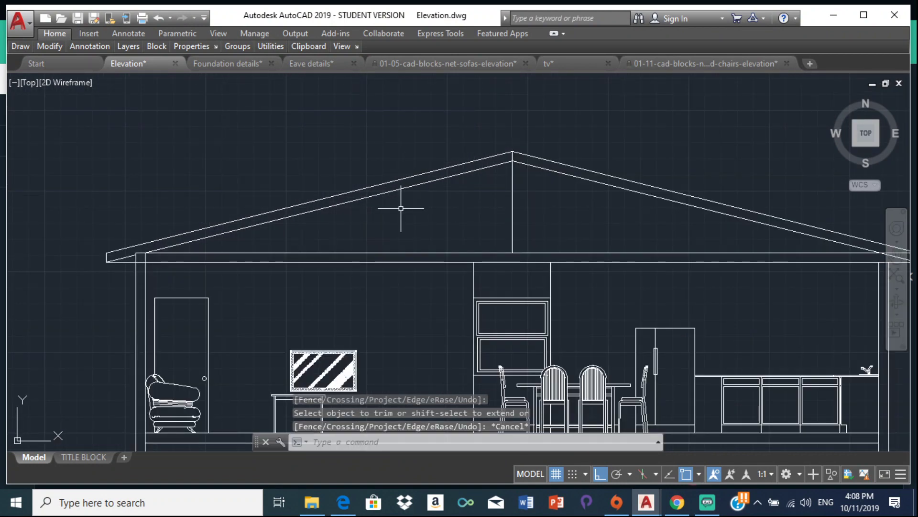
# Step: Offset the left and right top roof lines by 25 units
pyautogui.write('o')
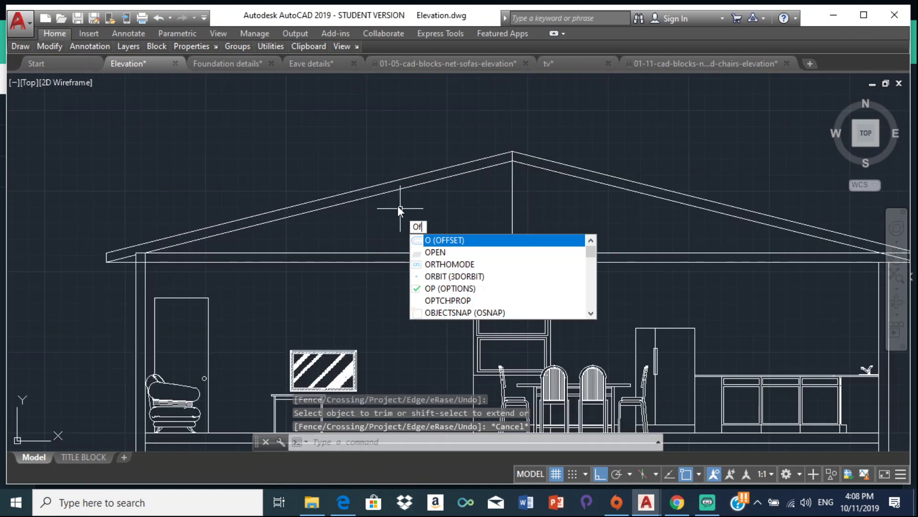
pyautogui.write('ff')
pyautogui.press('Return')
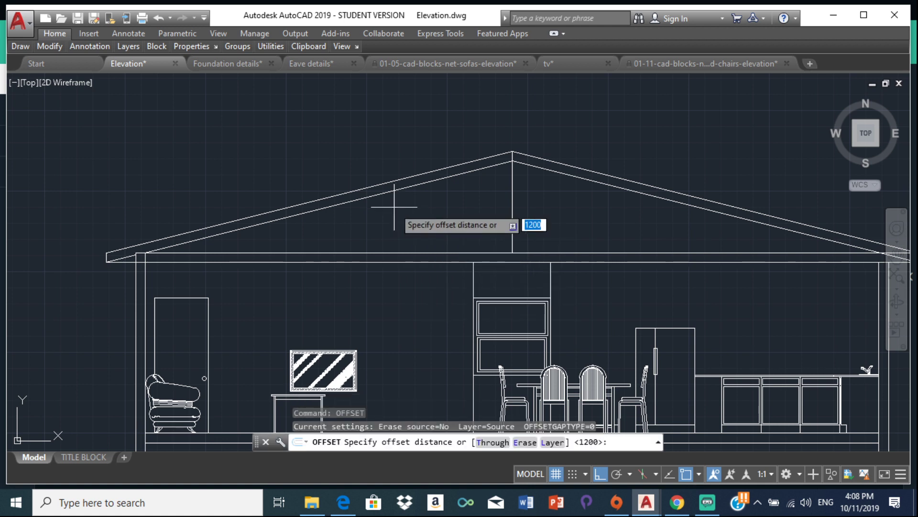
pyautogui.write('25')
pyautogui.press('Return')
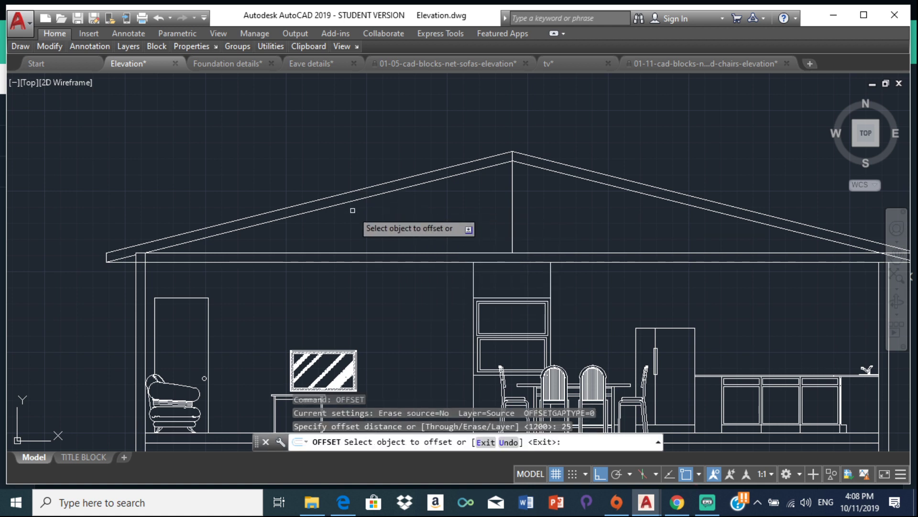
pyautogui.click(235, 219)
pyautogui.click(239, 210)
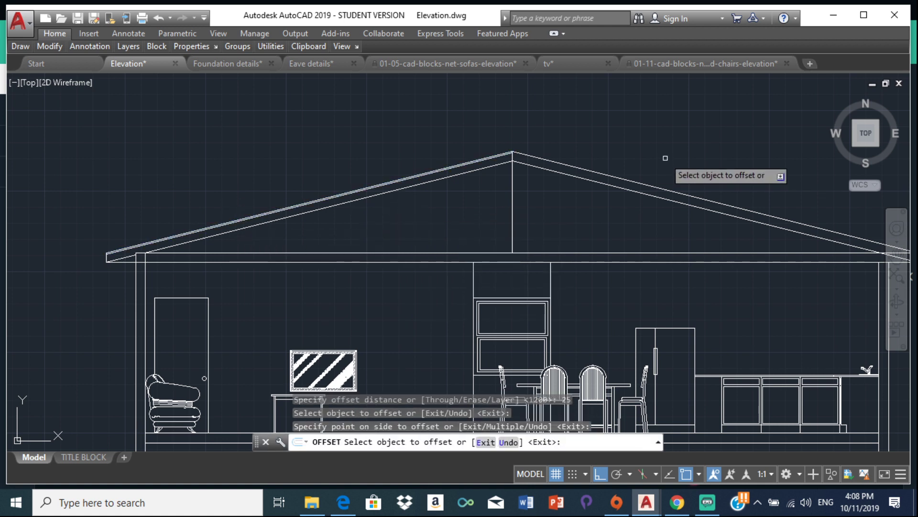
pyautogui.click(629, 179)
pyautogui.click(633, 201)
# Step: At the right eave, offset the middle roof line, then start TRIM with all edges
pyautogui.moveTo(519, 206); pyautogui.dragTo(351, 184, button='middle')
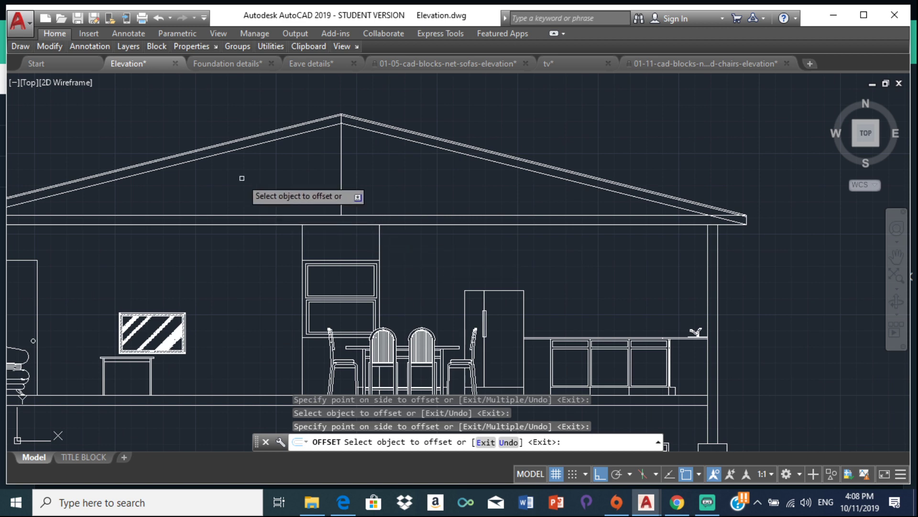
pyautogui.moveTo(242, 178); pyautogui.dragTo(503, 165, button='middle')
pyautogui.scroll(-2, 503, 165)
pyautogui.scroll(4, 153, 197)
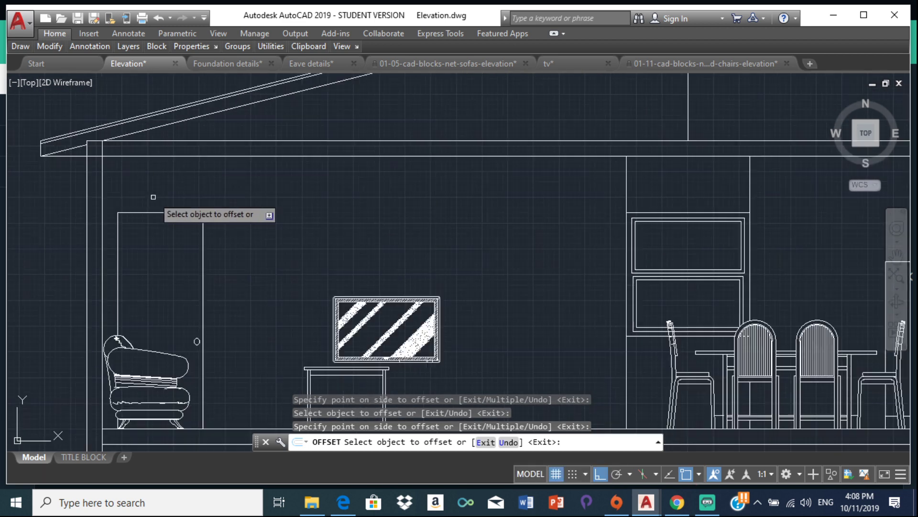
pyautogui.scroll(-4, 755, 225)
pyautogui.moveTo(740, 212)
pyautogui.mouseDown(button='middle')
pyautogui.moveTo(605, 188)
pyautogui.moveTo(574, 157)
pyautogui.mouseUp(button='middle')
pyautogui.scroll(8, 537, 193)
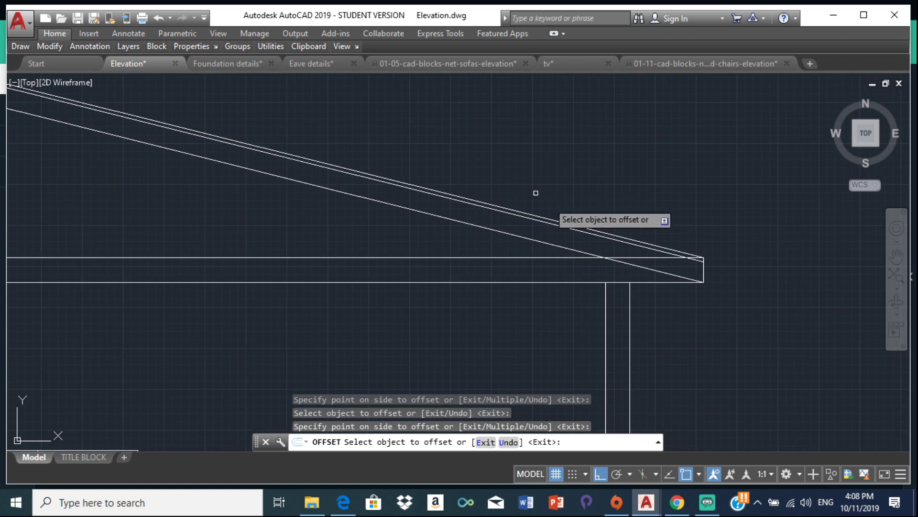
pyautogui.click(702, 262)
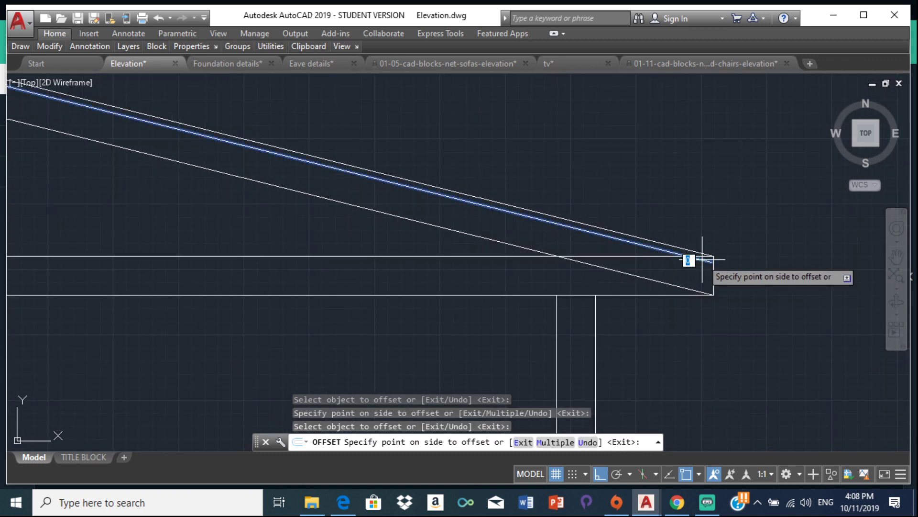
pyautogui.press('Escape')
pyautogui.press('Escape')
pyautogui.press('Escape')
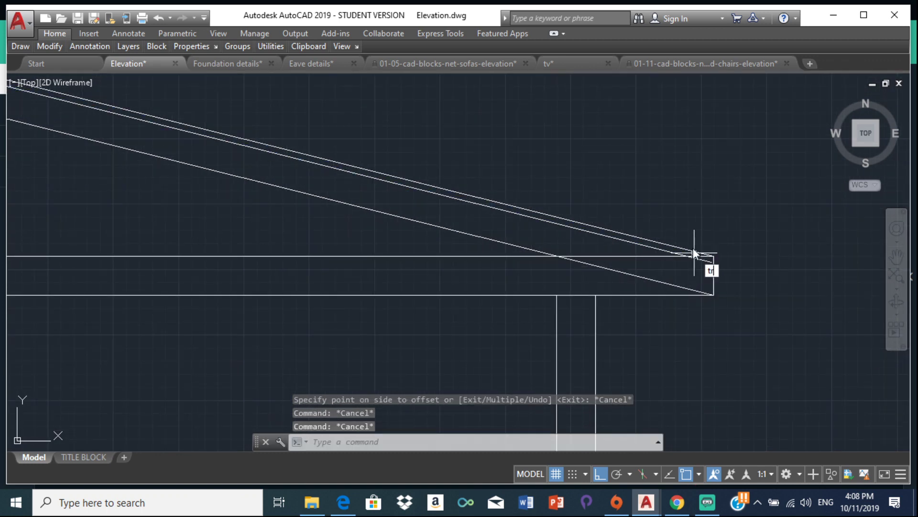
pyautogui.write('TR')
pyautogui.press('Return')
pyautogui.press('Return')
pyautogui.scroll(4, 691, 231)
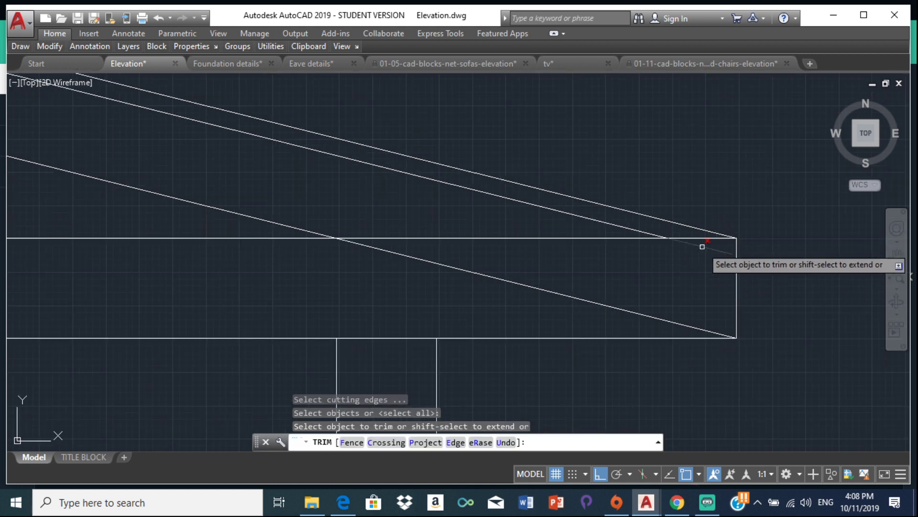
# Step: Trim the eave box's top edge and stretch the inner roof line to the eave box
pyautogui.click(474, 238)
pyautogui.press('Escape')
pyautogui.click(533, 204)
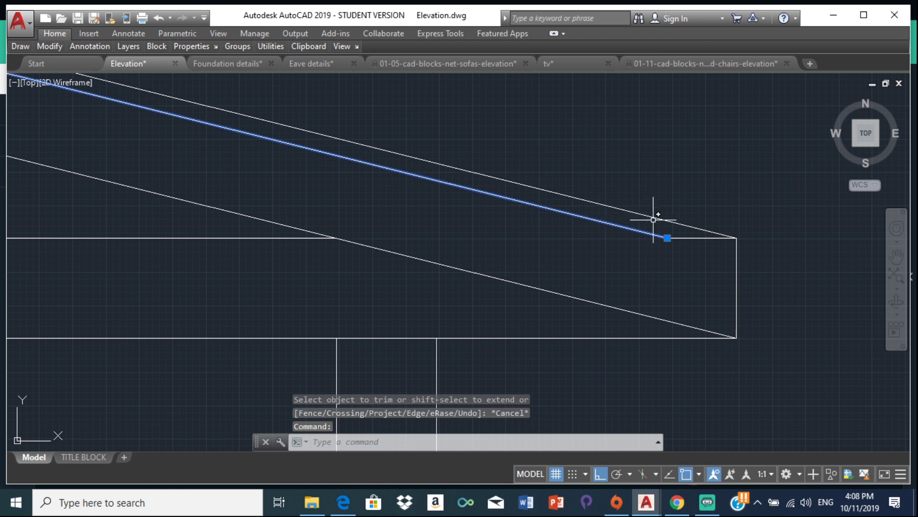
pyautogui.click(668, 237)
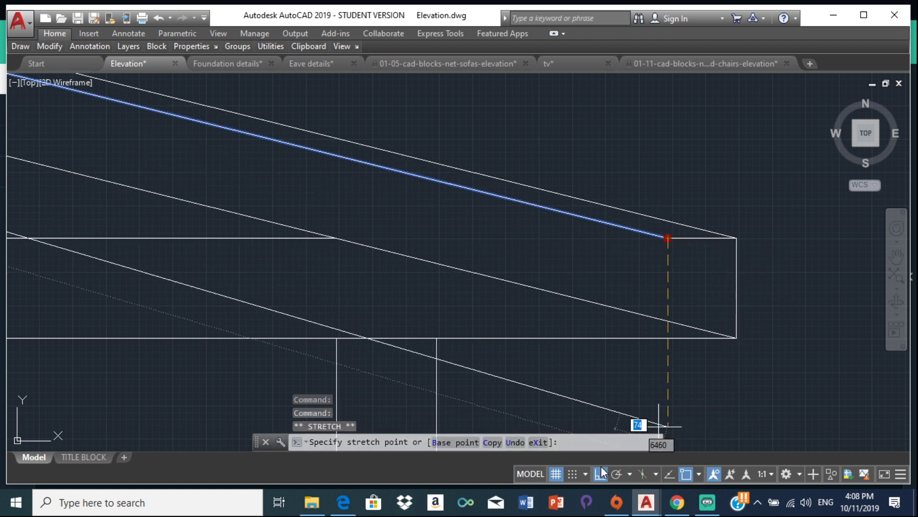
pyautogui.press('F8')
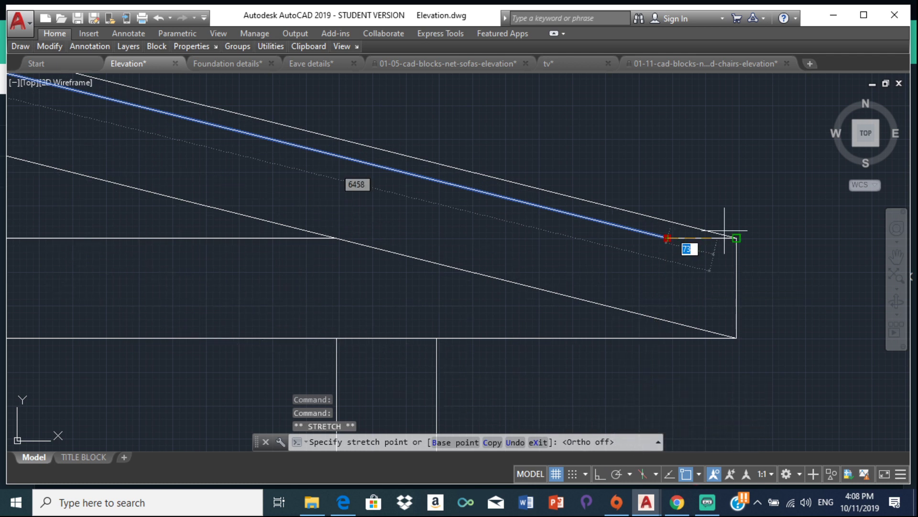
pyautogui.click(736, 255)
pyautogui.press('Escape')
# Step: Erase the short leftover horizontal line at the right eave
pyautogui.write('tr')
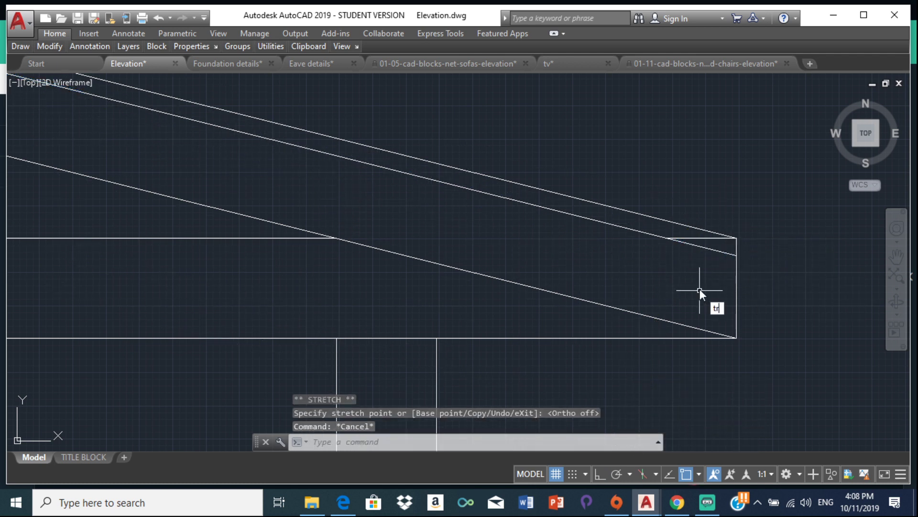
pyautogui.press('Return')
pyautogui.press('Return')
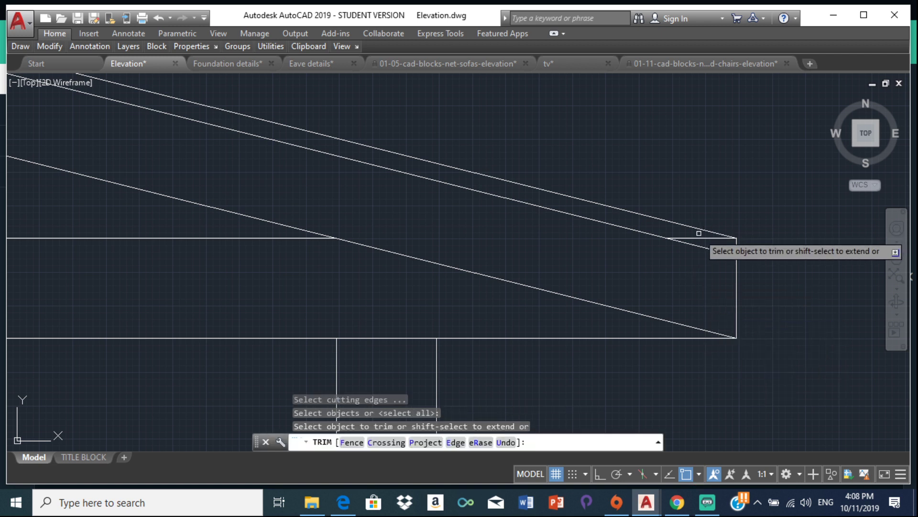
pyautogui.press('Escape')
pyautogui.click(700, 239)
pyautogui.click(700, 240)
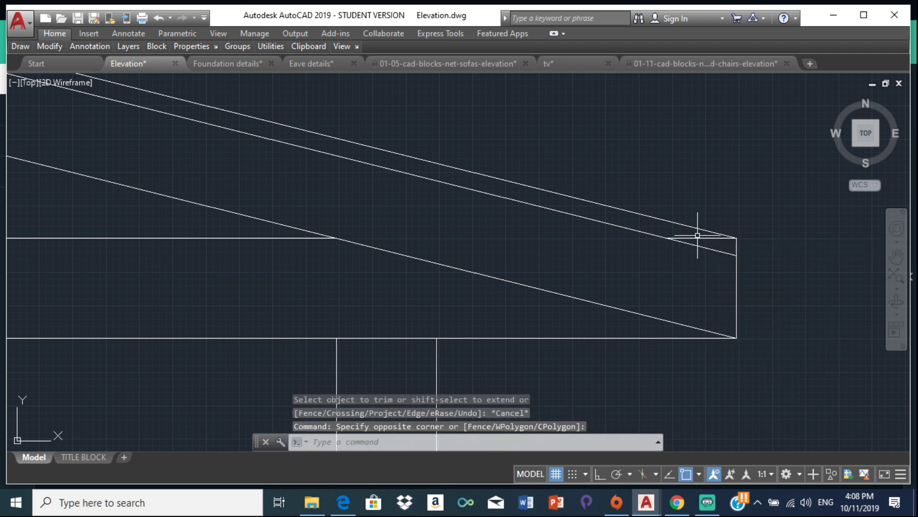
pyautogui.click(698, 237)
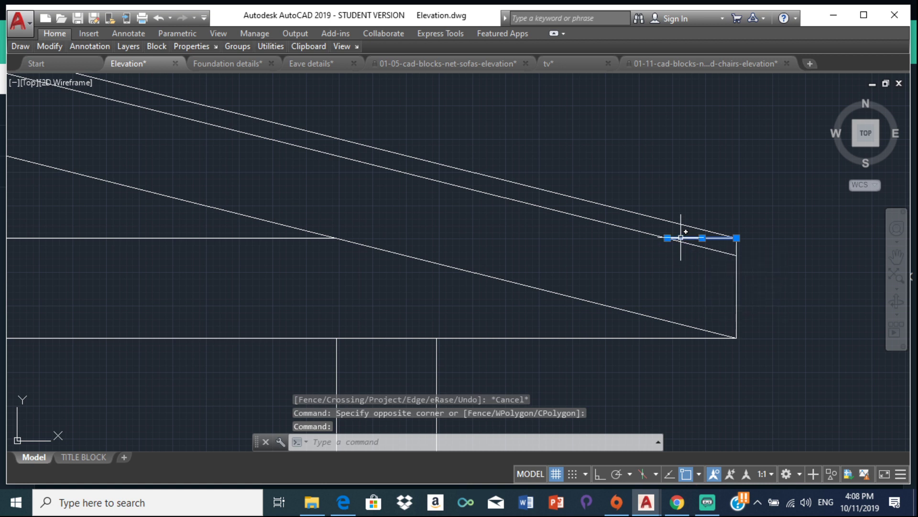
pyautogui.press('Delete')
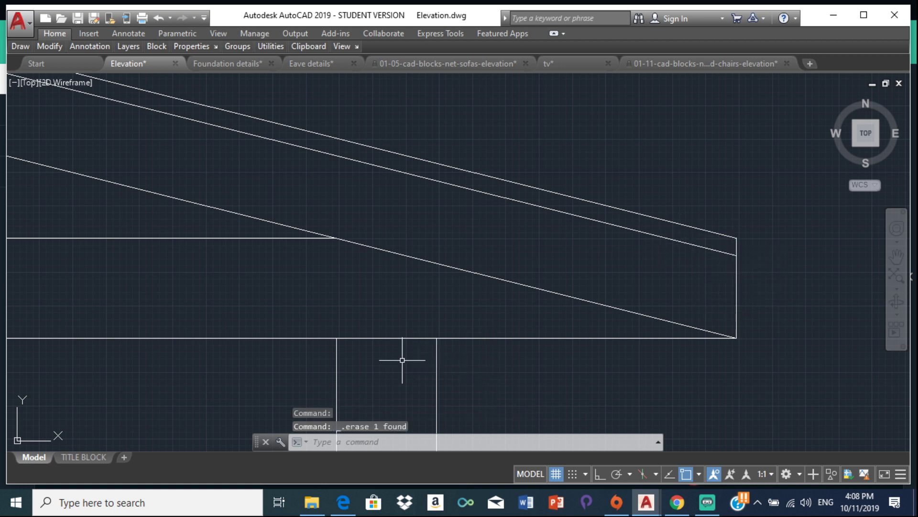
# Step: Stretch the left vertical post straight up to the ceiling and roof-slope intersection
pyautogui.click(335, 347)
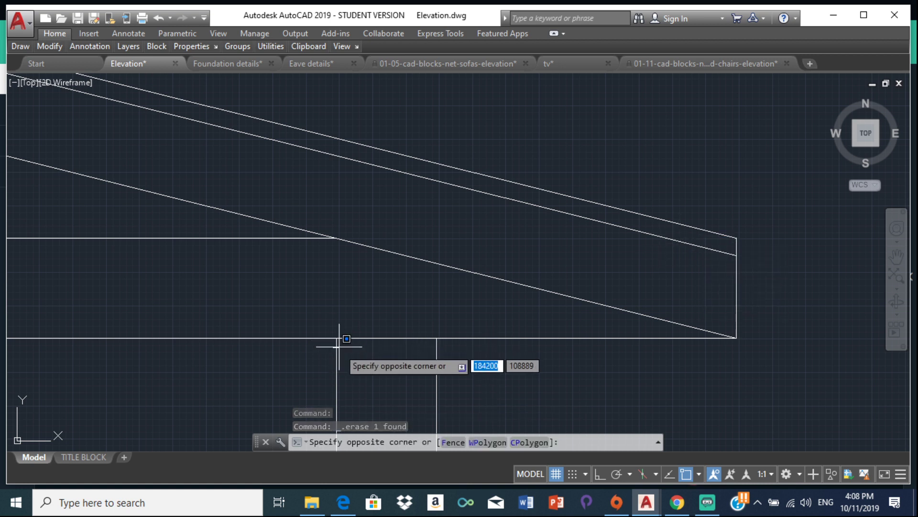
pyautogui.press('Escape')
pyautogui.click(336, 352)
pyautogui.click(336, 338)
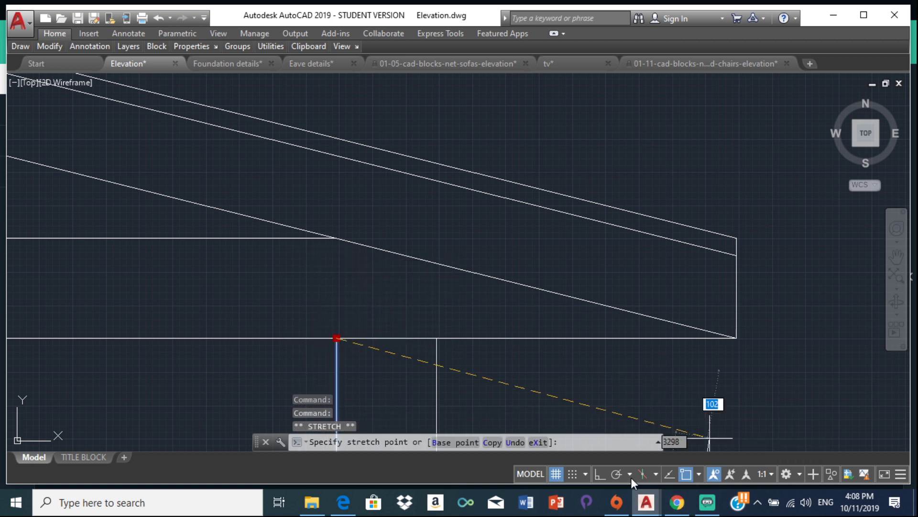
pyautogui.click(600, 473)
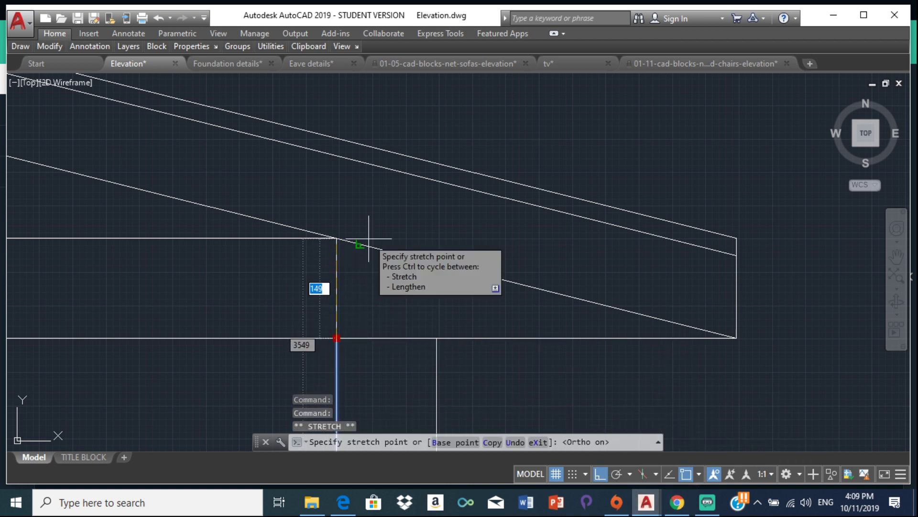
pyautogui.click(336, 237)
pyautogui.press('Escape')
pyautogui.press('Escape')
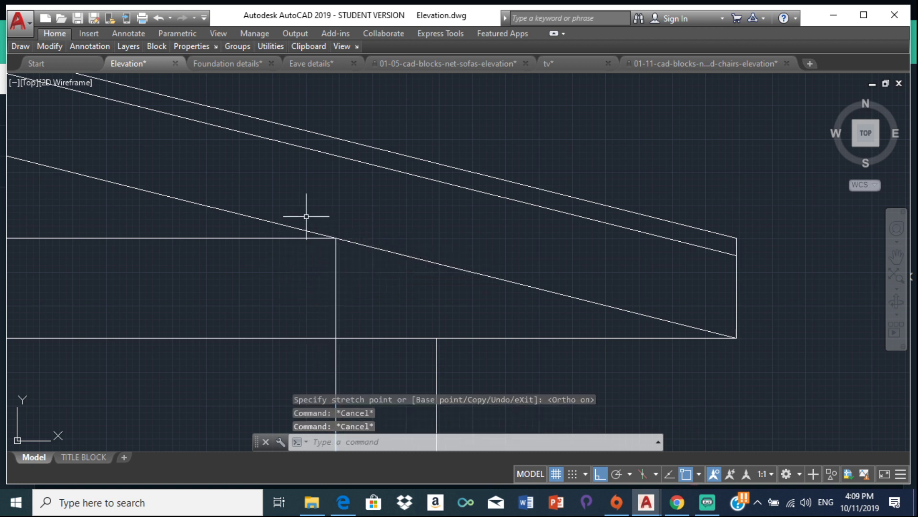
pyautogui.write('l')
pyautogui.press('Return')
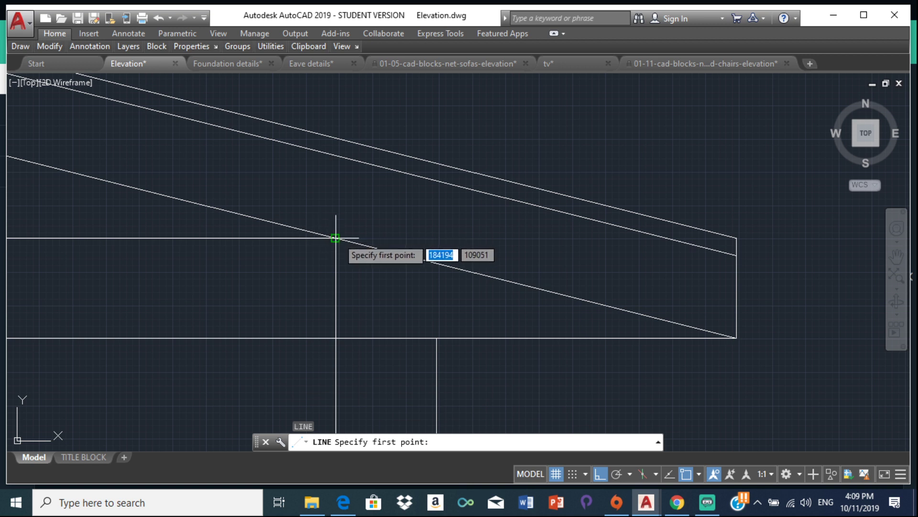
# Step: Draw a 150-long horizontal line from the post top and erase the extra vertical segment
pyautogui.click(337, 238)
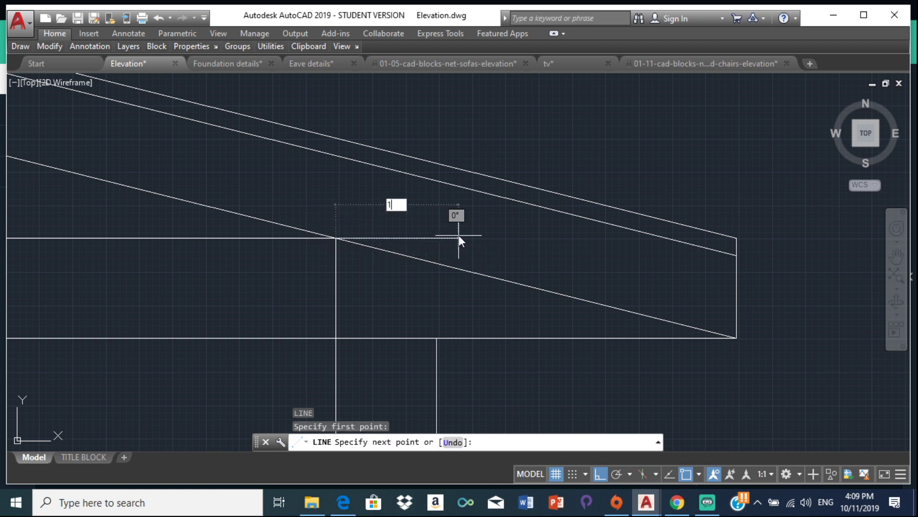
pyautogui.write('150')
pyautogui.press('Return')
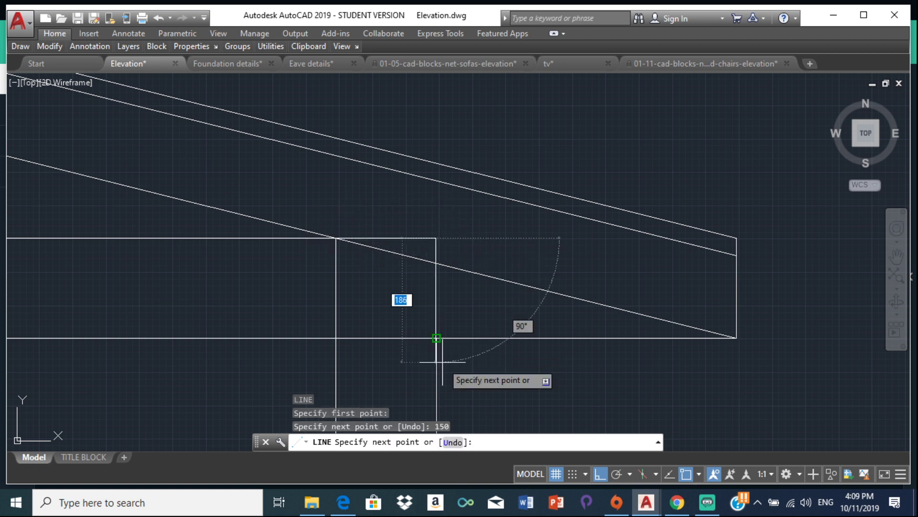
pyautogui.click(437, 338)
pyautogui.press('Escape')
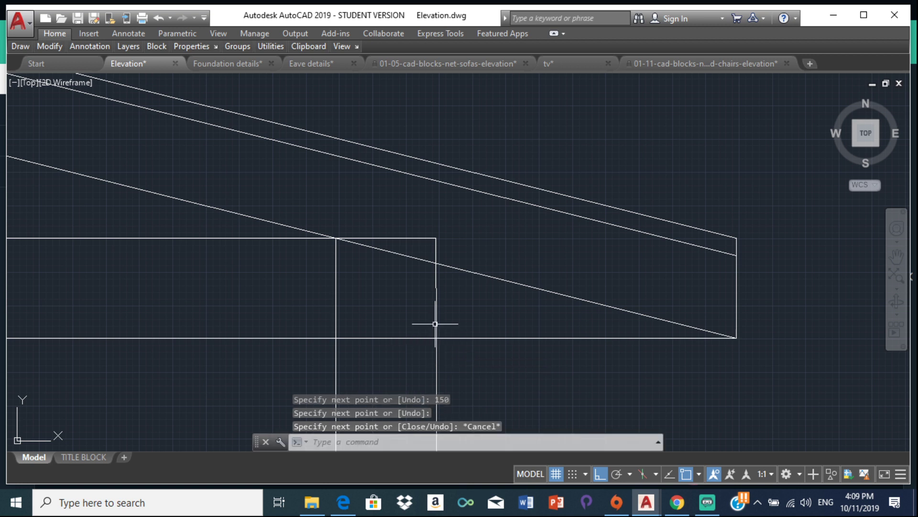
pyautogui.click(435, 298)
pyautogui.click(435, 292)
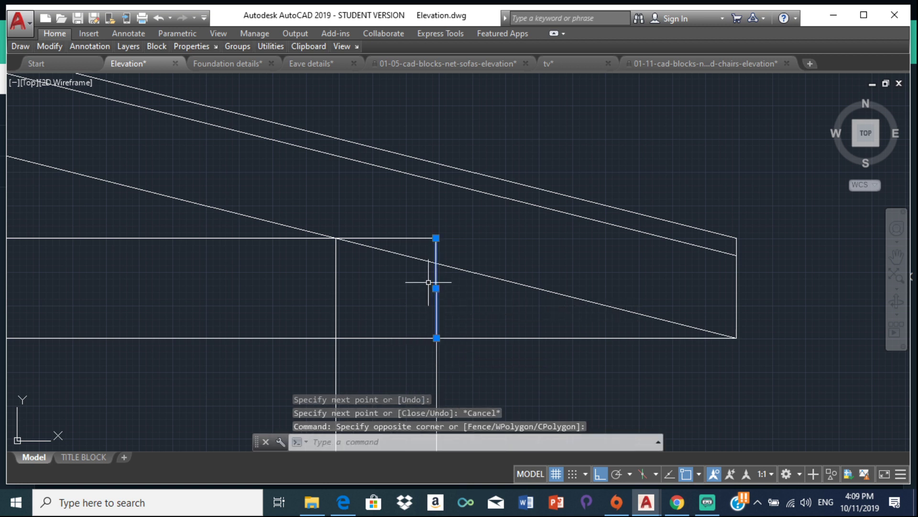
pyautogui.press('Delete')
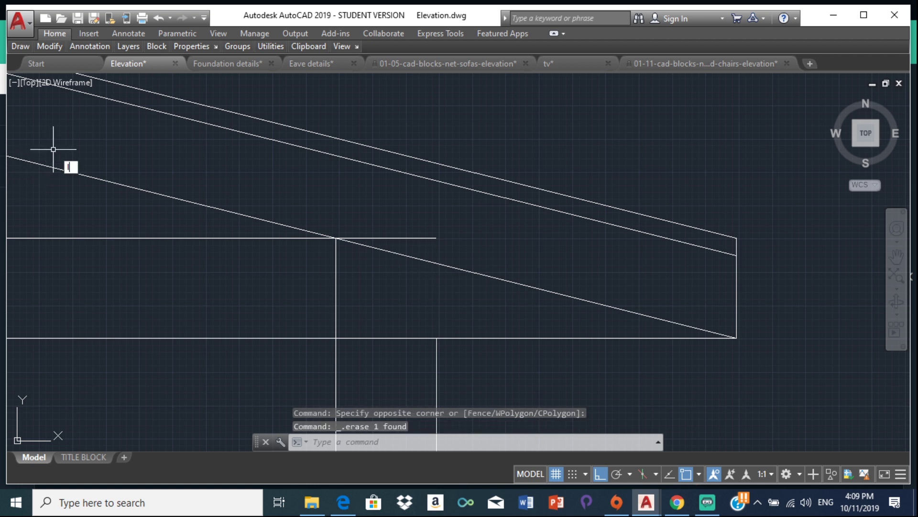
# Step: Draw a vertical line down from the 150 line's end, then erase it
pyautogui.press('Return')
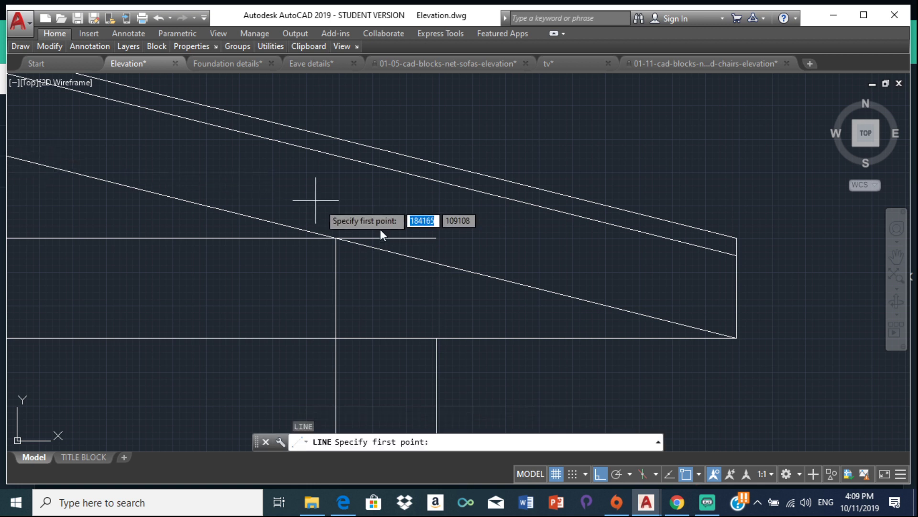
pyautogui.click(440, 237)
pyautogui.click(447, 355)
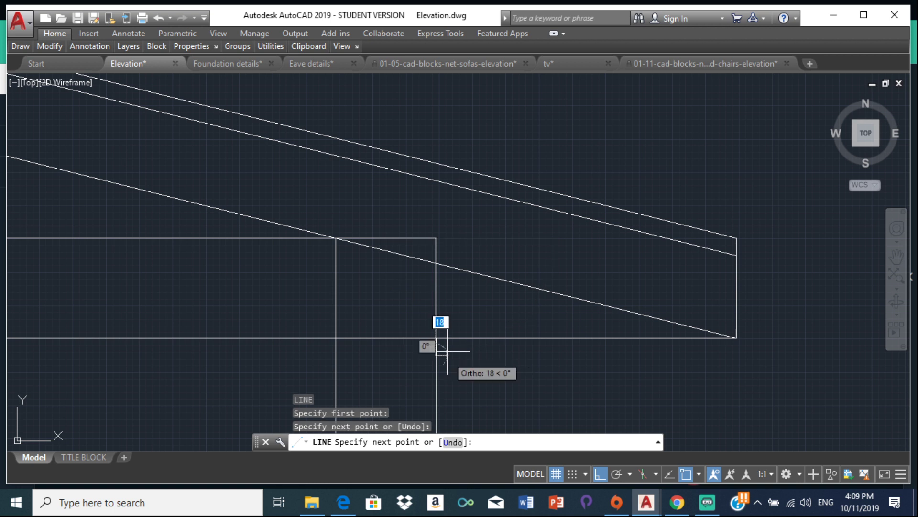
pyautogui.press('Escape')
pyautogui.scroll(4, 443, 342)
pyautogui.scroll(2, 440, 341)
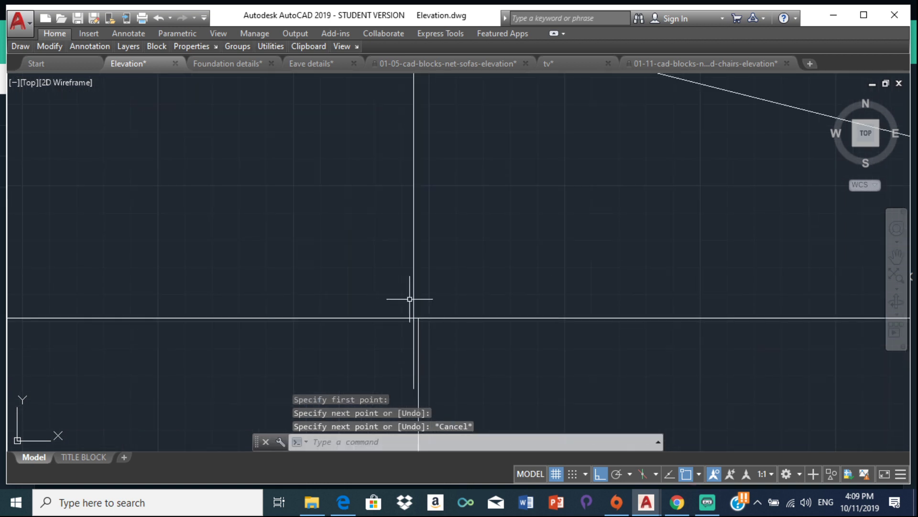
pyautogui.click(414, 279)
pyautogui.press('Delete')
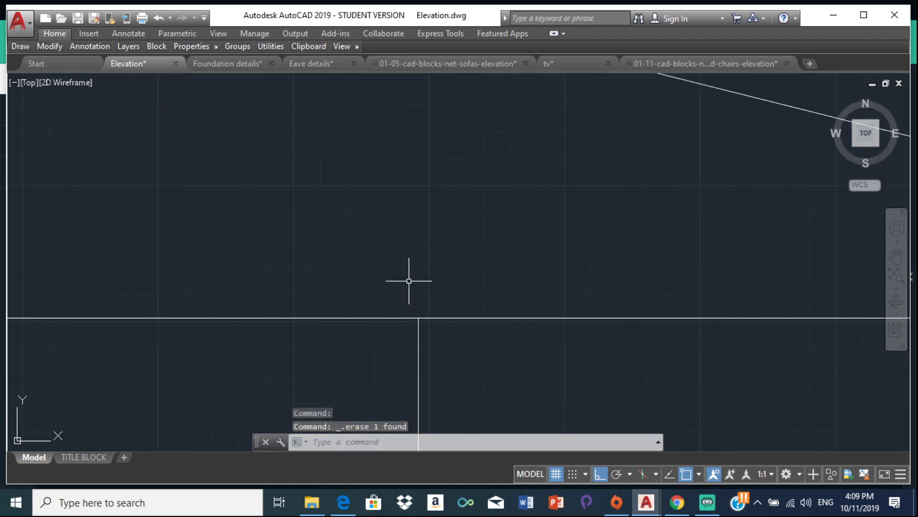
pyautogui.scroll(-2, 411, 311)
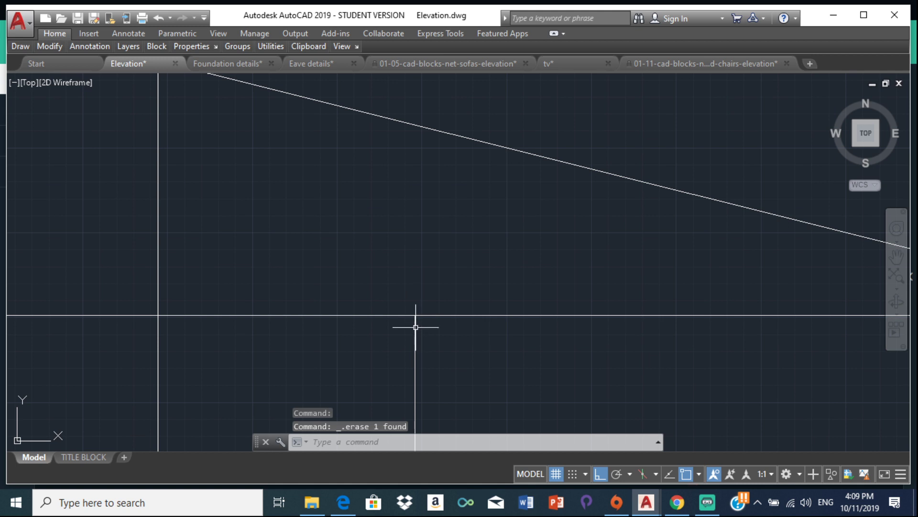
# Step: Grip-stretch the vertical line below the eave up through the 150-long eave line
pyautogui.click(413, 314)
pyautogui.click(415, 315)
pyautogui.scroll(-2, 526, 311)
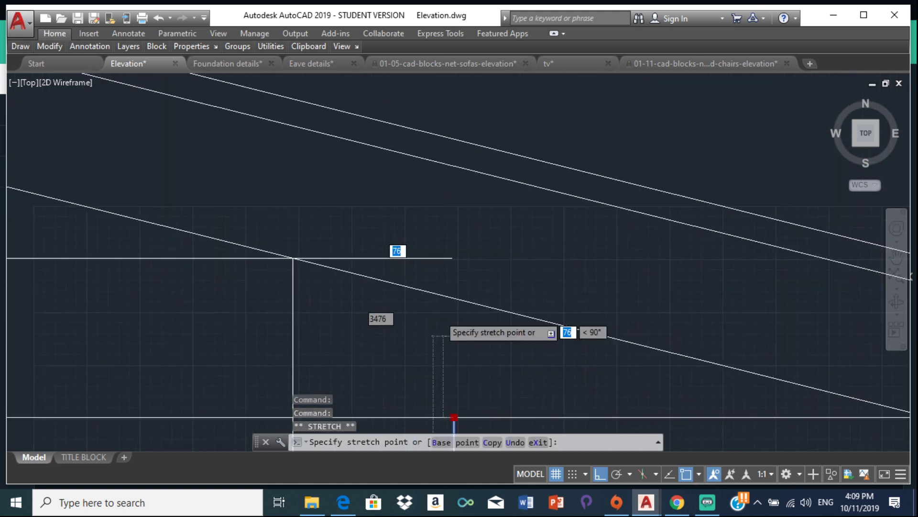
pyautogui.scroll(3, 451, 256)
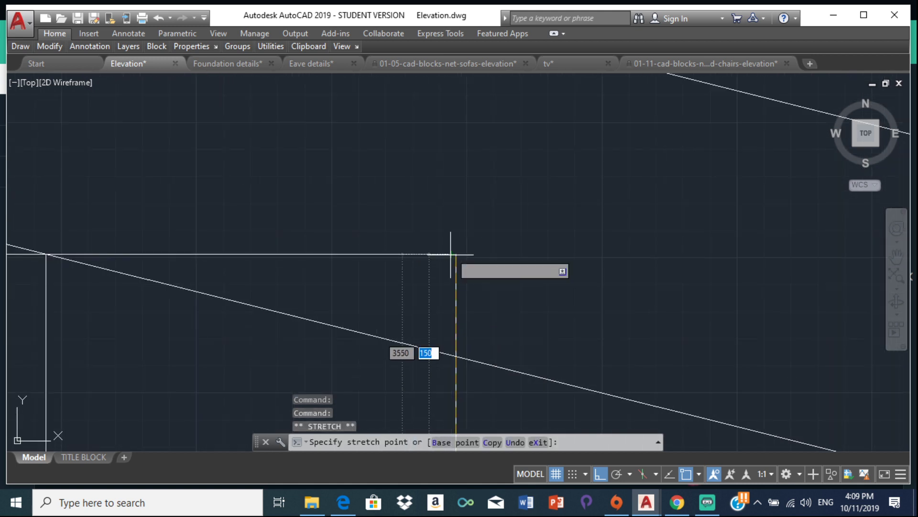
pyautogui.click(455, 224)
pyautogui.press('Escape')
pyautogui.click(443, 255)
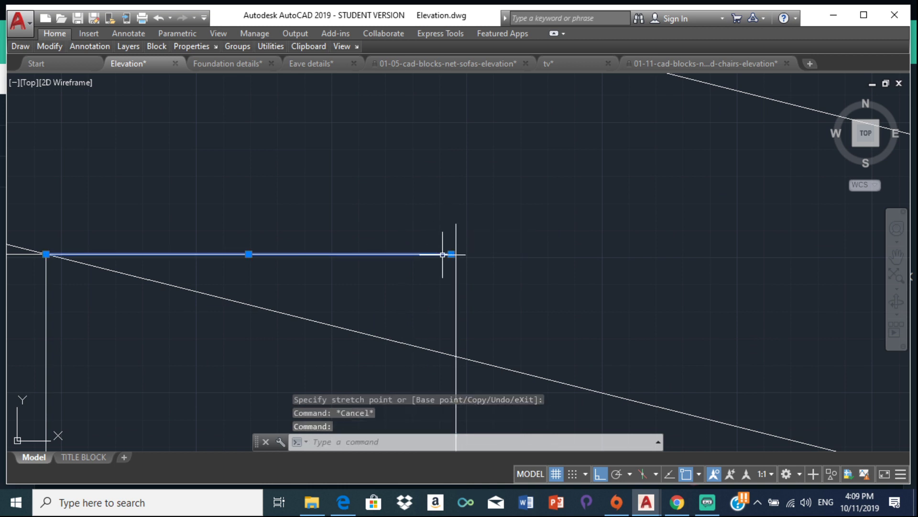
pyautogui.click(452, 254)
pyautogui.press('Escape')
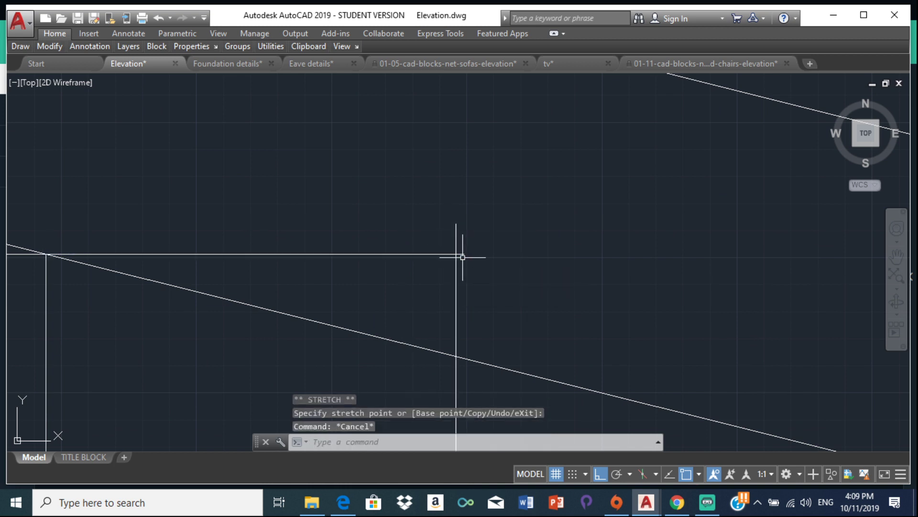
# Step: Trim the vertical line's stub above the 150-long horizontal line
pyautogui.write('tr')
pyautogui.press('Return')
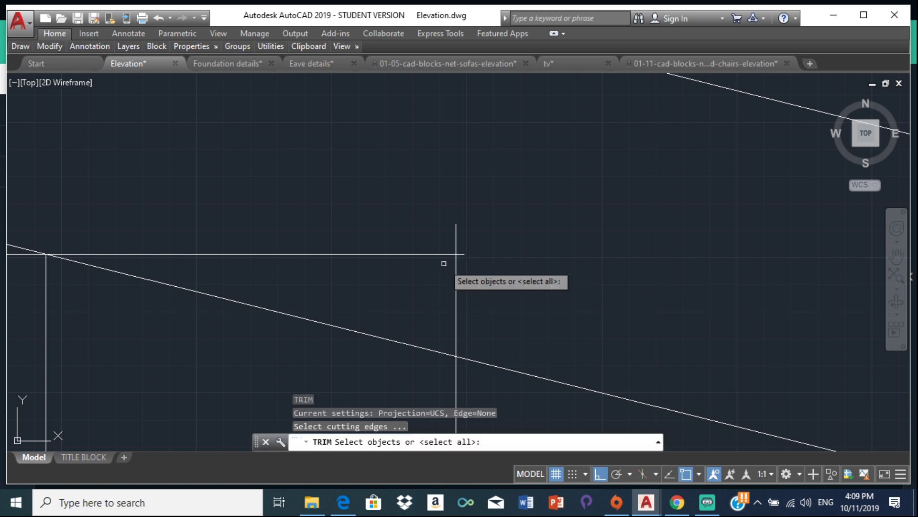
pyautogui.press('Return')
pyautogui.click(456, 237)
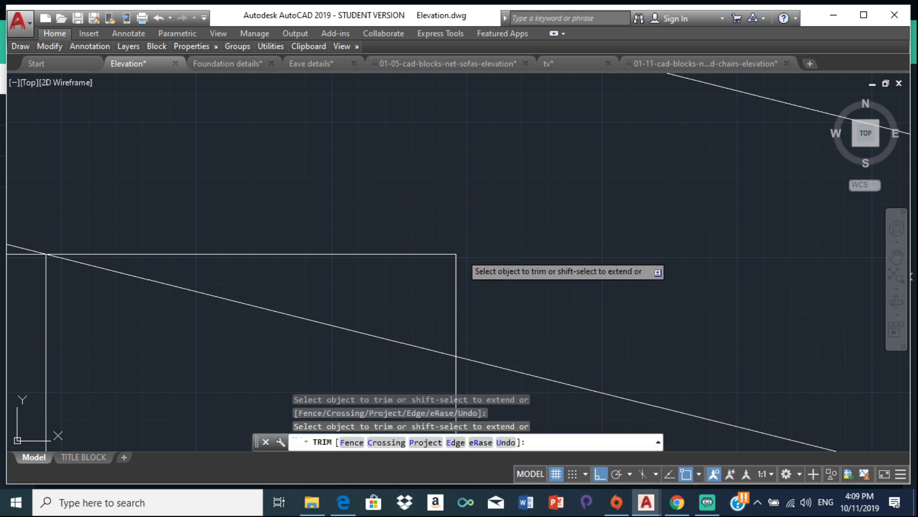
pyautogui.press('Escape')
pyautogui.press('Escape')
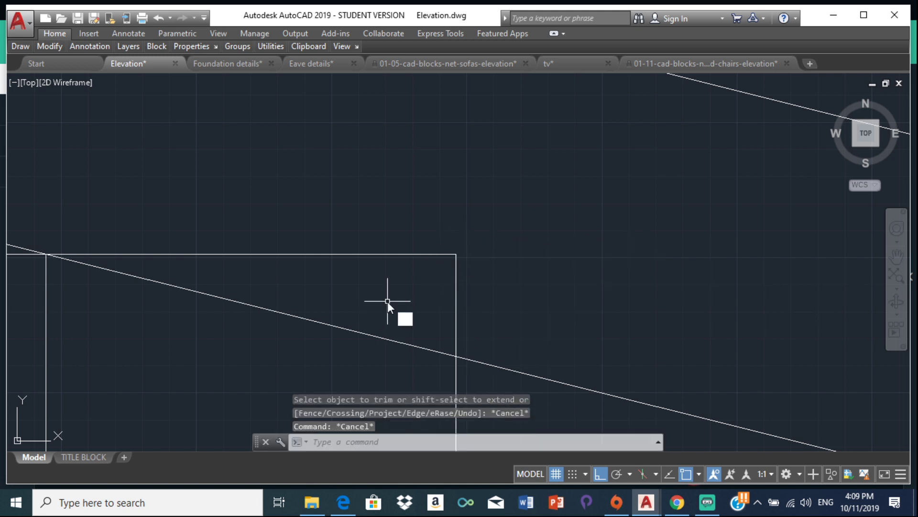
# Step: Trim away the roof slope piece inside the small eave box
pyautogui.write('tr')
pyautogui.press('Return')
pyautogui.press('Return')
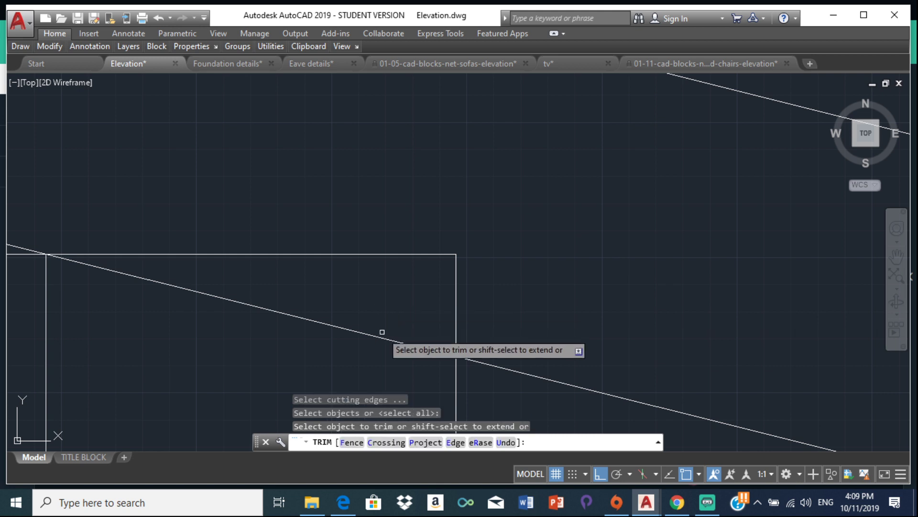
pyautogui.click(383, 332)
pyautogui.scroll(4, 482, 292)
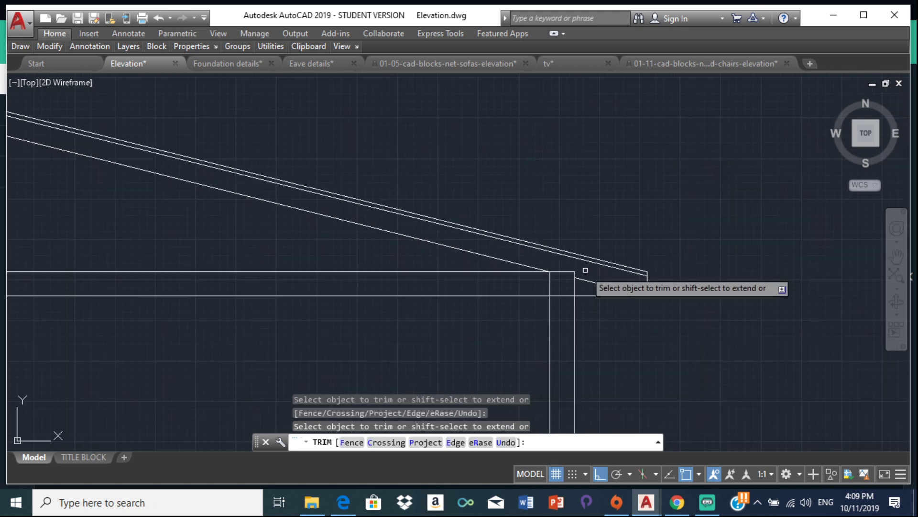
pyautogui.scroll(-1, 585, 270)
pyautogui.scroll(-2, 206, 100)
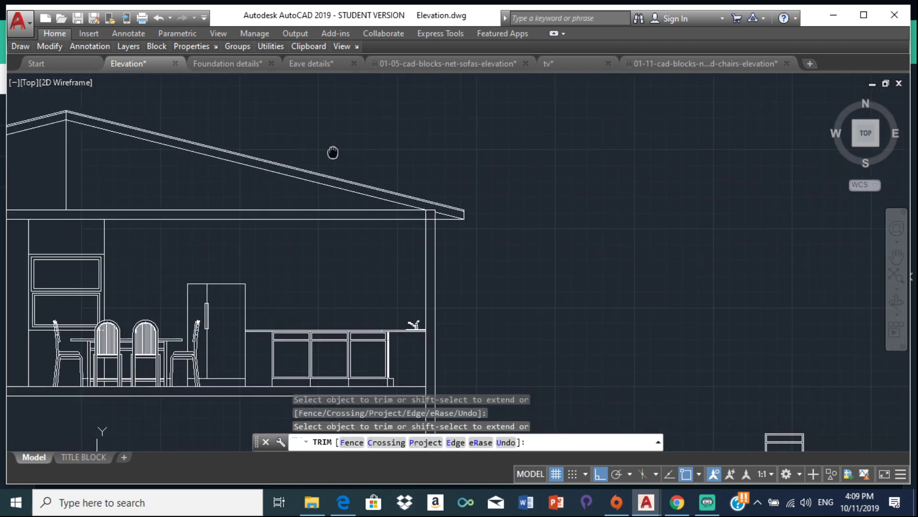
pyautogui.moveTo(333, 152); pyautogui.dragTo(482, 168, button='middle')
pyautogui.moveTo(295, 222); pyautogui.dragTo(378, 266, button='middle')
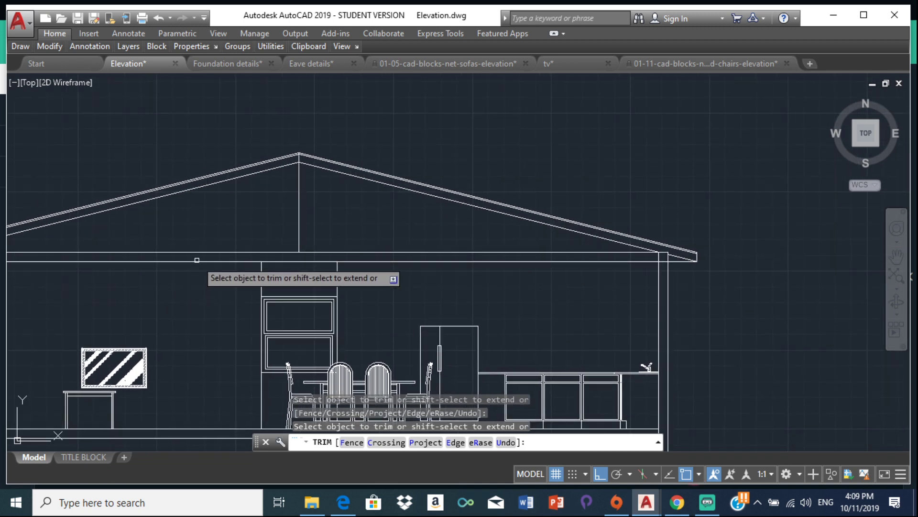
pyautogui.moveTo(194, 266); pyautogui.dragTo(392, 286, button='middle')
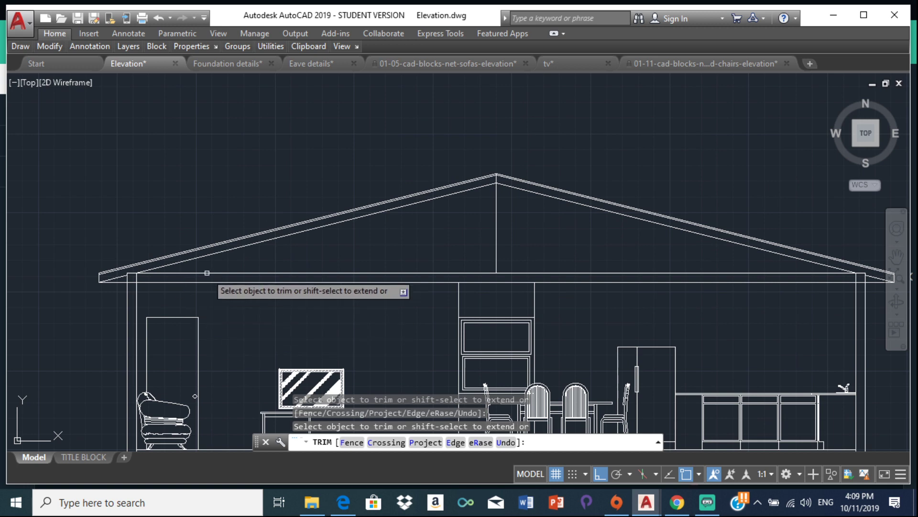
pyautogui.scroll(4, 239, 314)
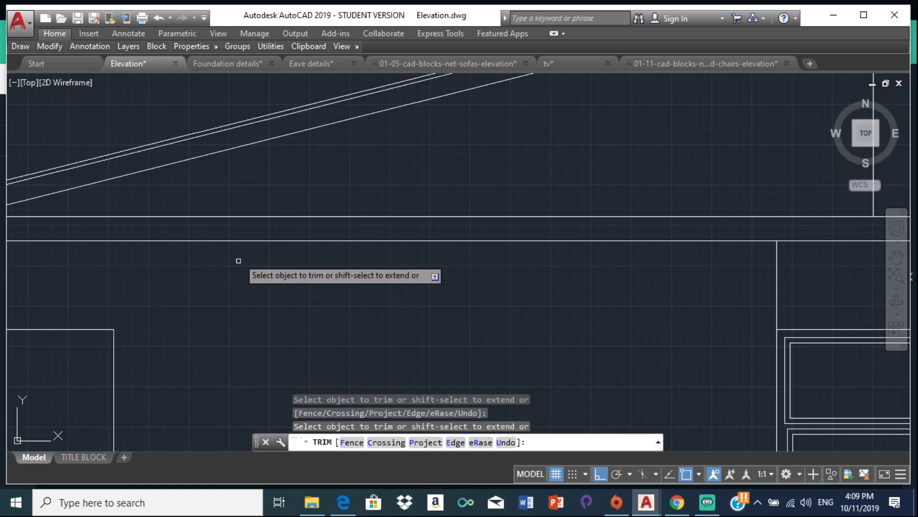
pyautogui.scroll(-5, 238, 261)
pyautogui.scroll(-2, 157, 248)
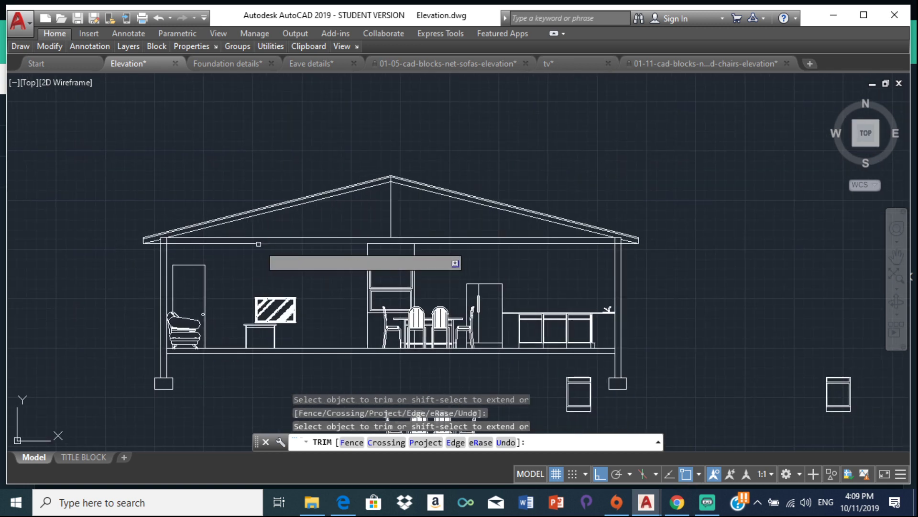
pyautogui.moveTo(258, 244); pyautogui.dragTo(304, 253, button='middle')
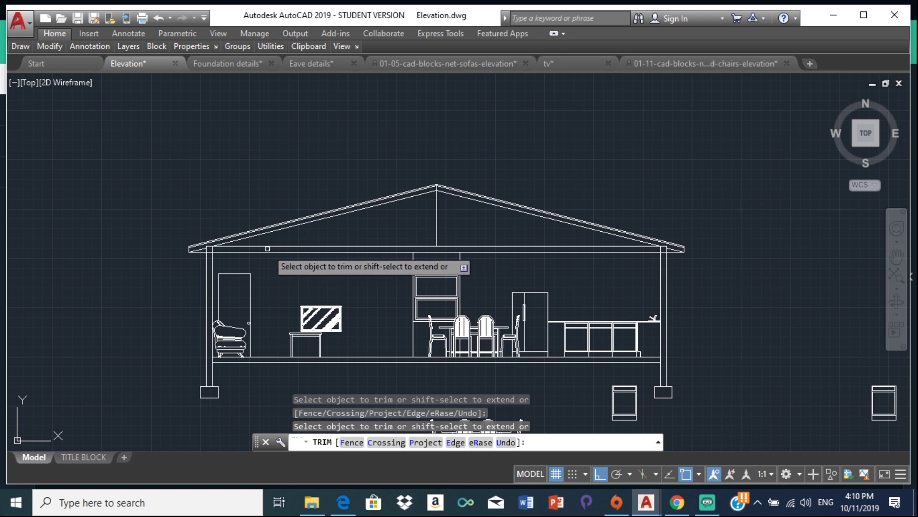
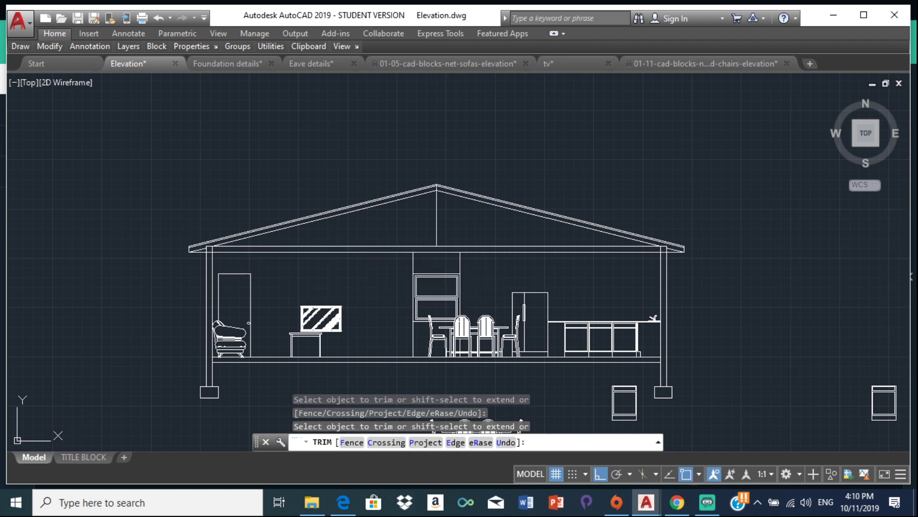
# Step: Offset the eave line 50 downward to make a parallel copy beneath it
pyautogui.press('Escape')
pyautogui.scroll(6, 268, 248)
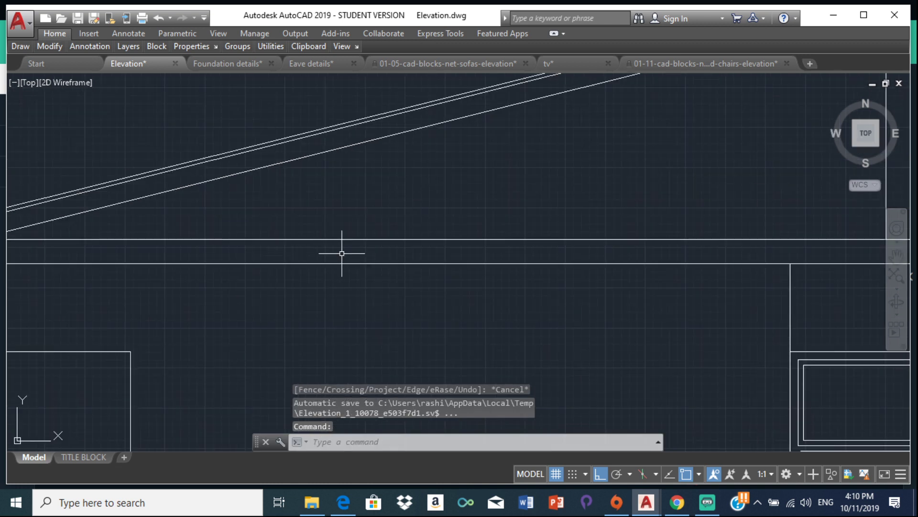
pyautogui.write('off')
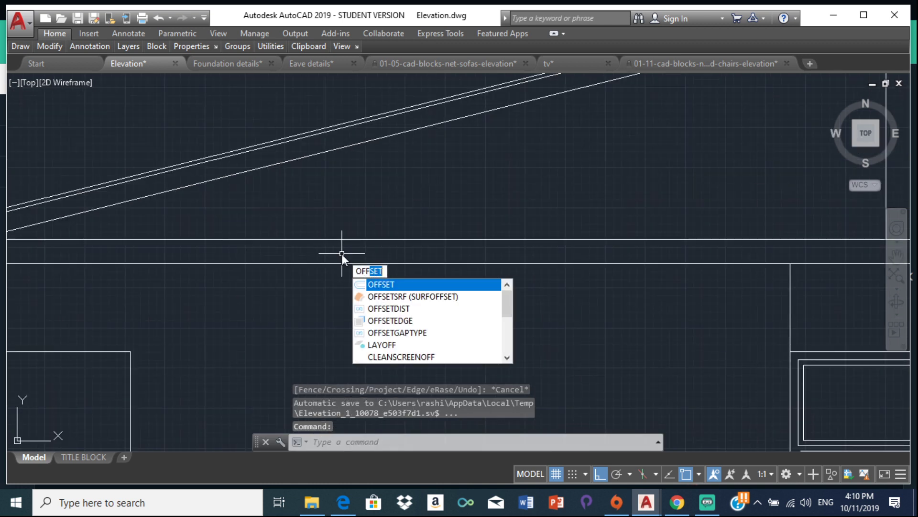
pyautogui.press('Return')
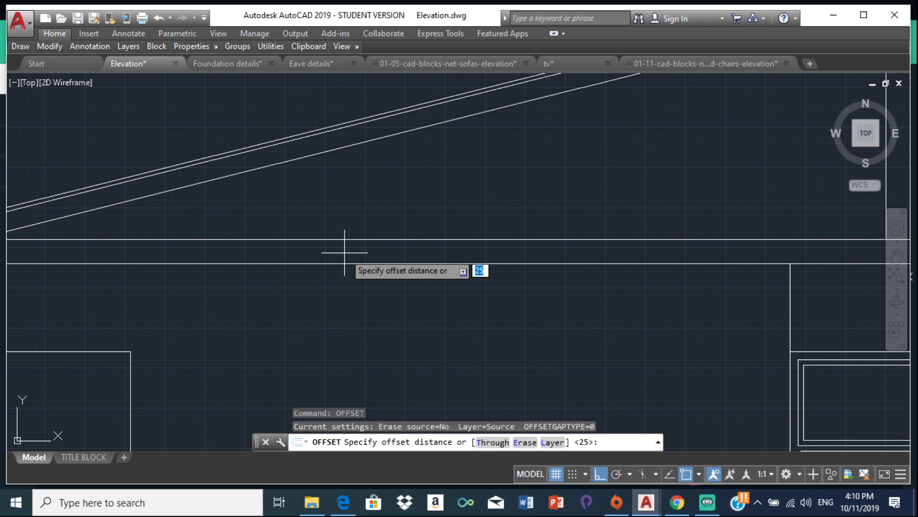
pyautogui.write('50')
pyautogui.press('Return')
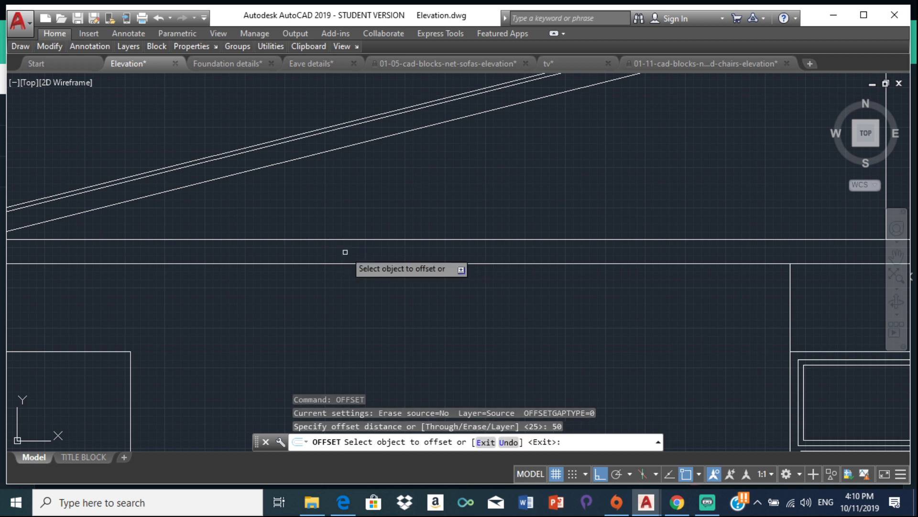
pyautogui.click(416, 239)
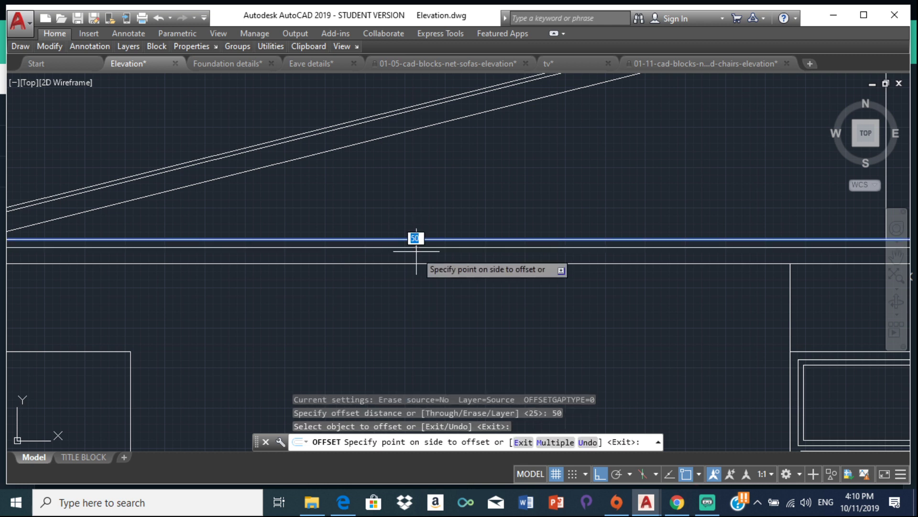
pyautogui.click(421, 245)
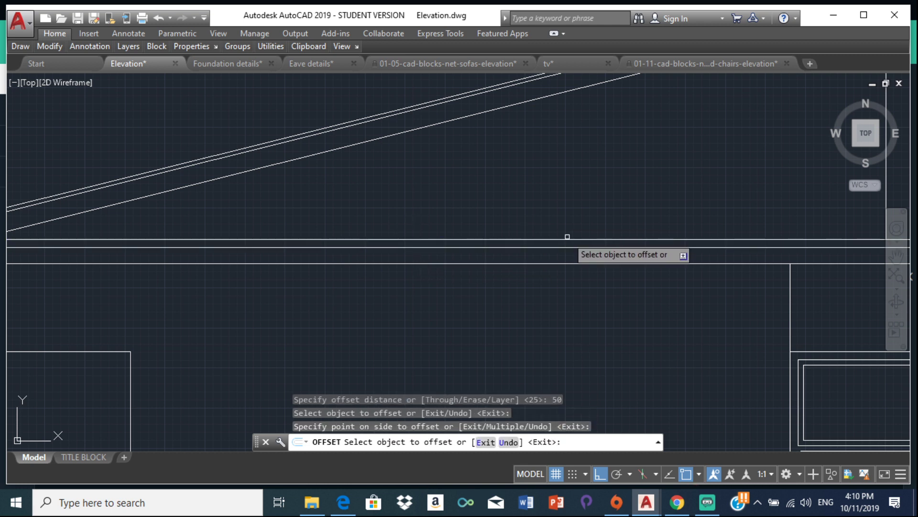
pyautogui.scroll(-3, 568, 236)
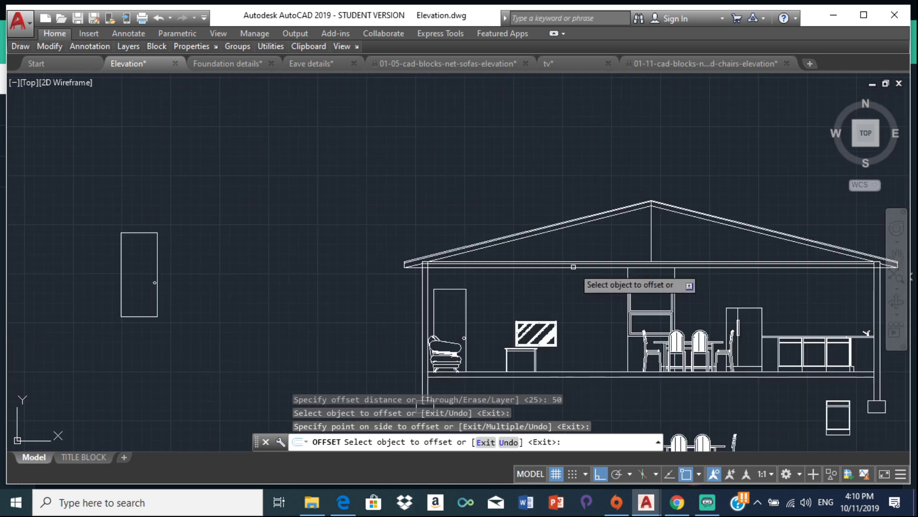
pyautogui.scroll(1, 564, 273)
pyautogui.scroll(4, 377, 244)
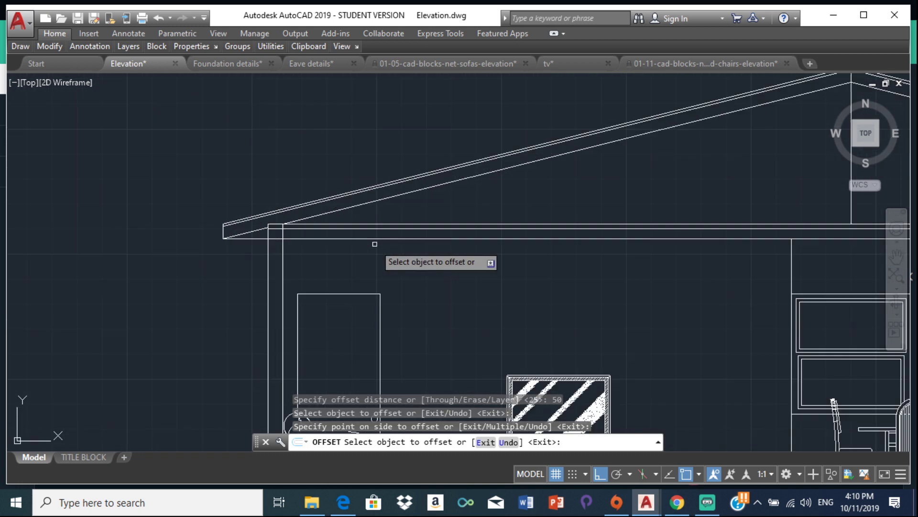
pyautogui.press('Escape')
pyautogui.press('Escape')
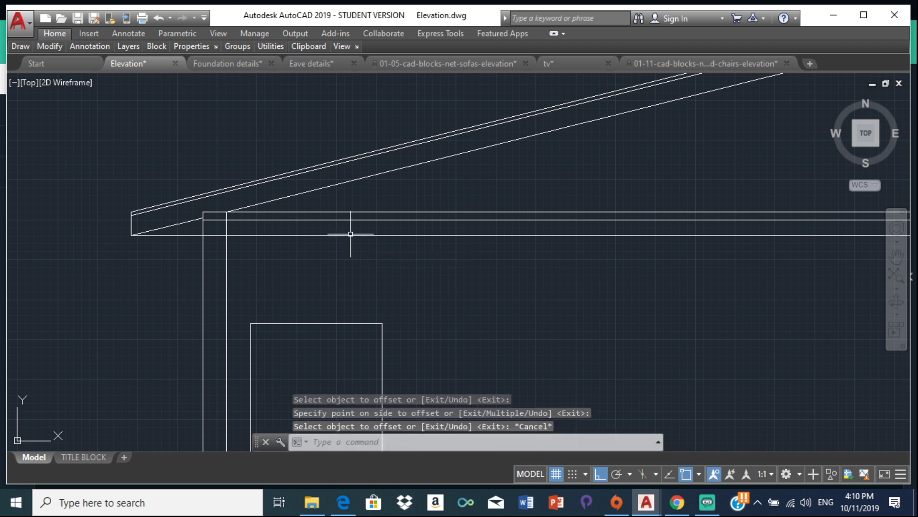
# Step: Trim the excess ends off the eave line, using all lines as cutting edges
pyautogui.write('TR')
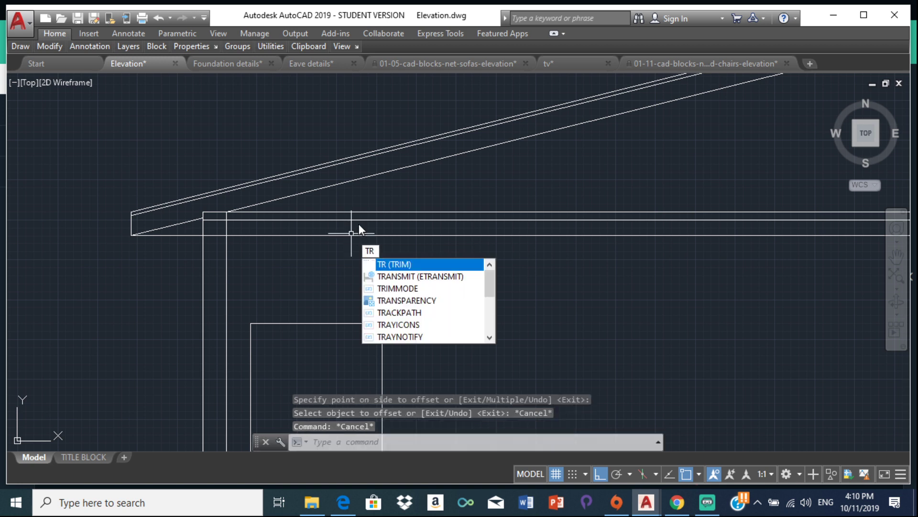
pyautogui.press('Return')
pyautogui.press('Return')
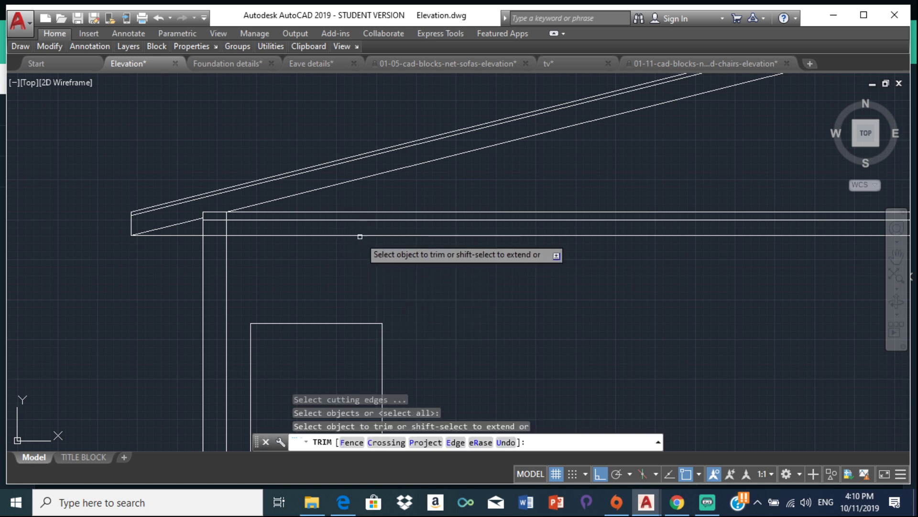
pyautogui.click(361, 239)
pyautogui.click(360, 225)
pyautogui.click(358, 231)
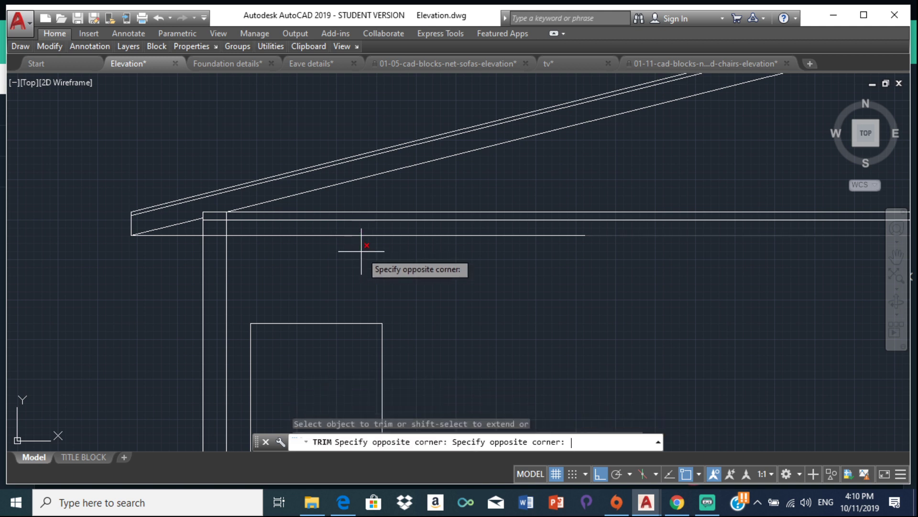
pyautogui.click(361, 244)
pyautogui.click(359, 230)
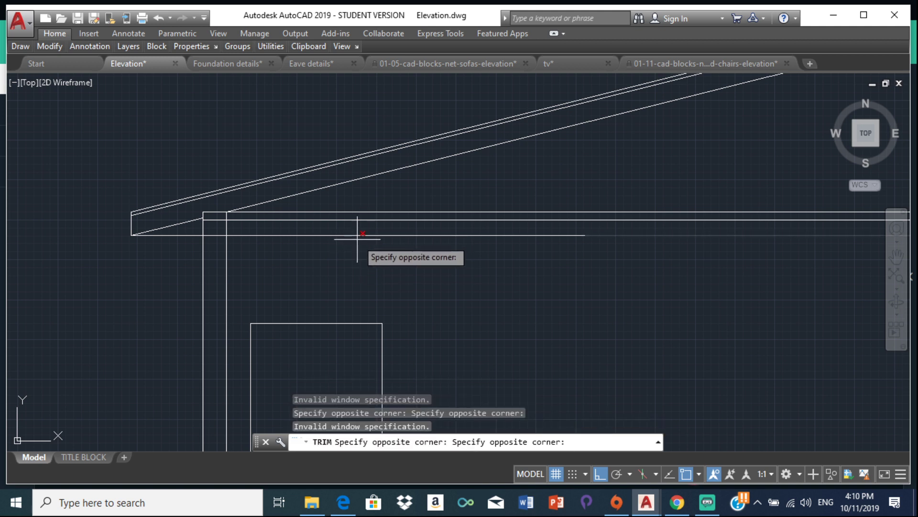
pyautogui.click(357, 238)
pyautogui.press('Escape')
pyautogui.press('Escape')
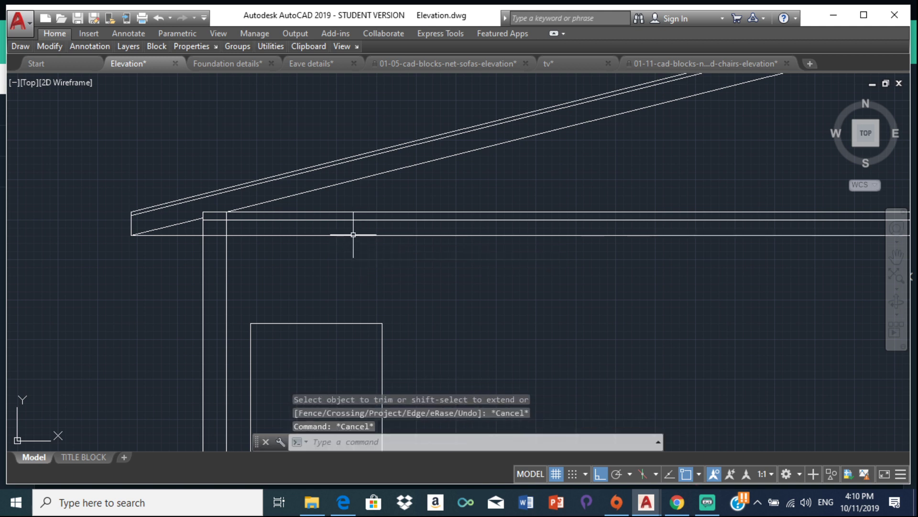
# Step: Trim another short line segment below the eave, then cancel the trim
pyautogui.press('Return')
pyautogui.press('Return')
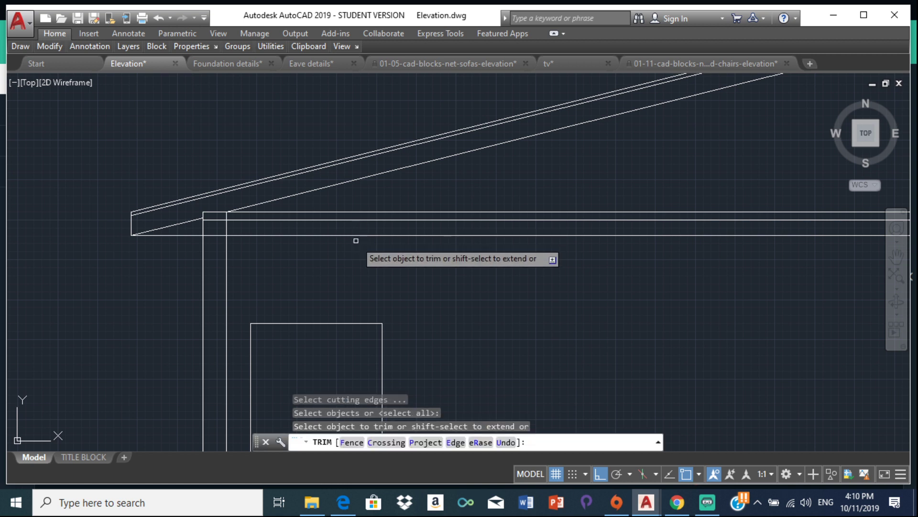
pyautogui.click(354, 234)
pyautogui.scroll(-2, 407, 238)
pyautogui.moveTo(407, 239); pyautogui.dragTo(374, 269, button='middle')
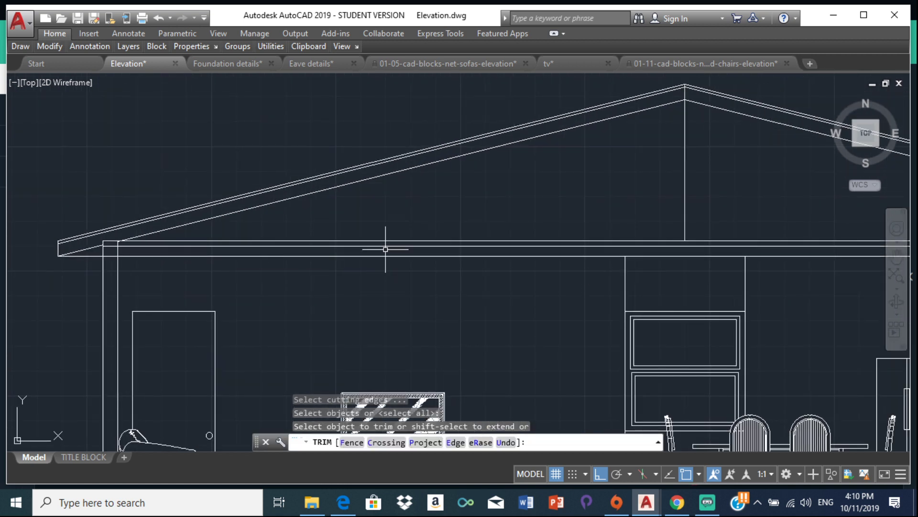
pyautogui.press('Escape')
# Step: Erase the long horizontal line under the eave and two short leftover lines by the wall
pyautogui.click(368, 257)
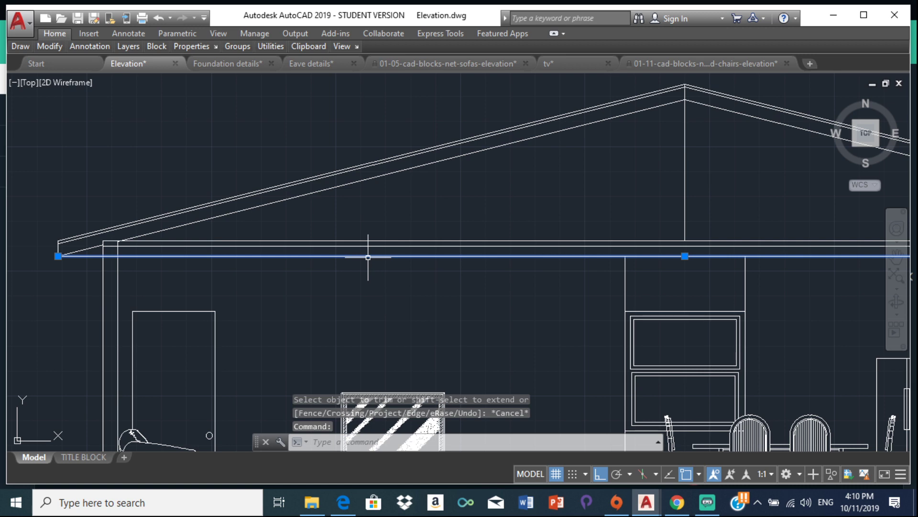
pyautogui.press('Delete')
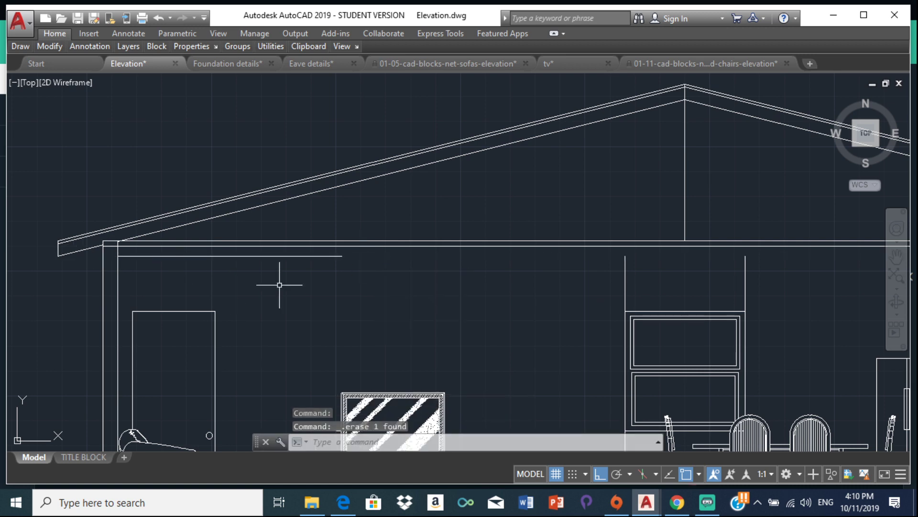
pyautogui.click(281, 255)
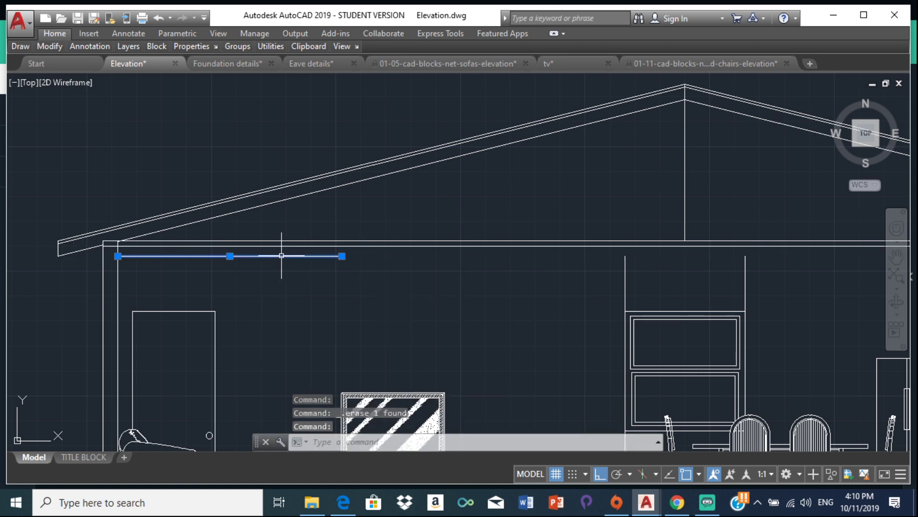
pyautogui.press('Delete')
pyautogui.scroll(-5, 281, 255)
pyautogui.scroll(8, 287, 265)
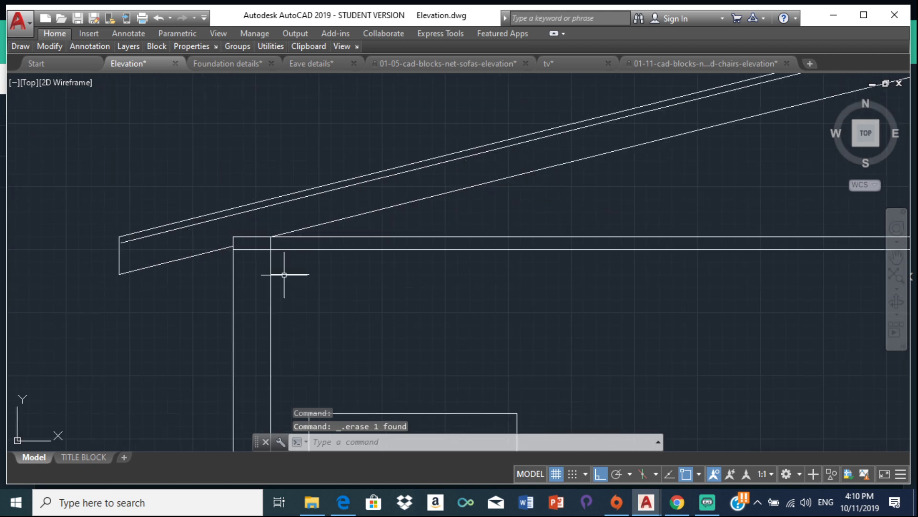
pyautogui.click(284, 275)
pyautogui.press('Delete')
pyautogui.scroll(-5, 293, 269)
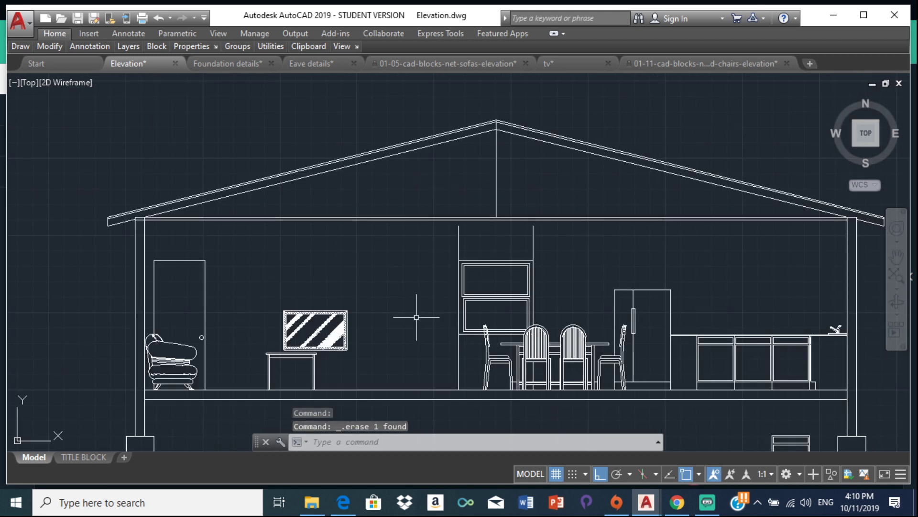
pyautogui.write('l')
pyautogui.press('Return')
pyautogui.scroll(5, 31, 177)
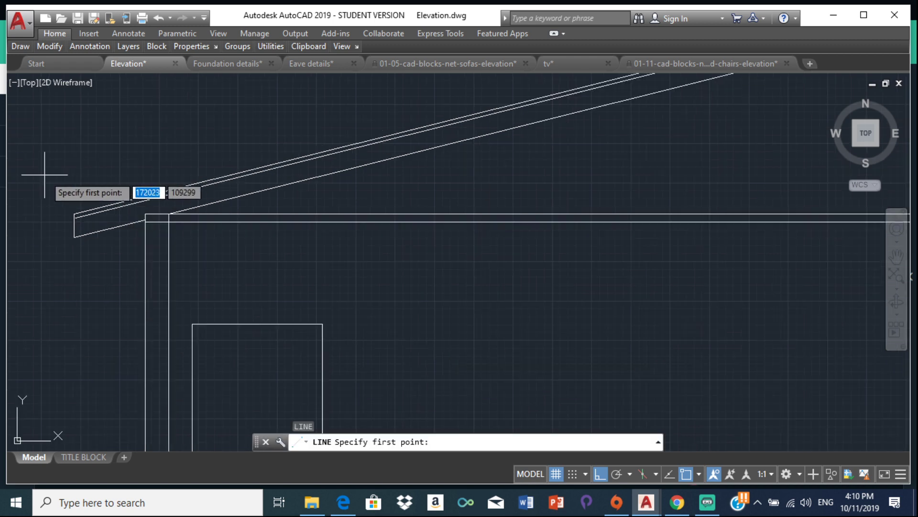
pyautogui.scroll(-1, 213, 221)
pyautogui.moveTo(213, 221); pyautogui.dragTo(453, 200, button='middle')
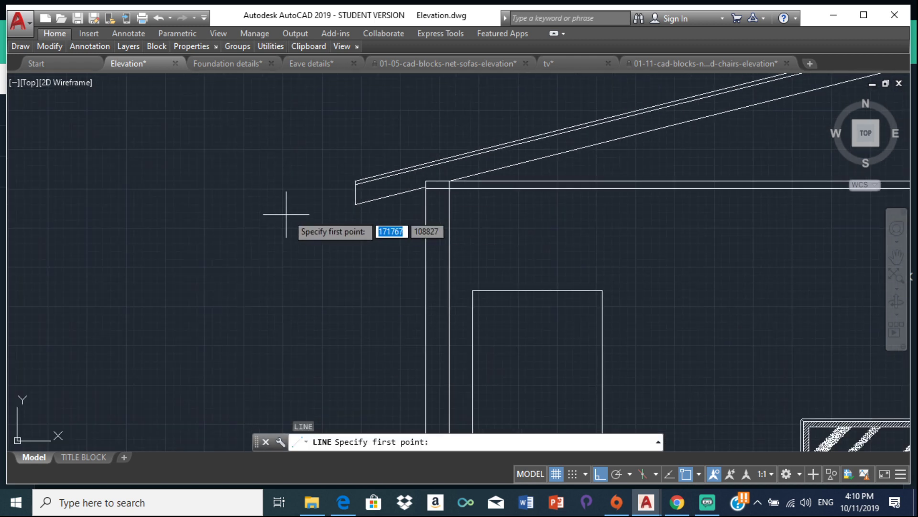
pyautogui.click(355, 205)
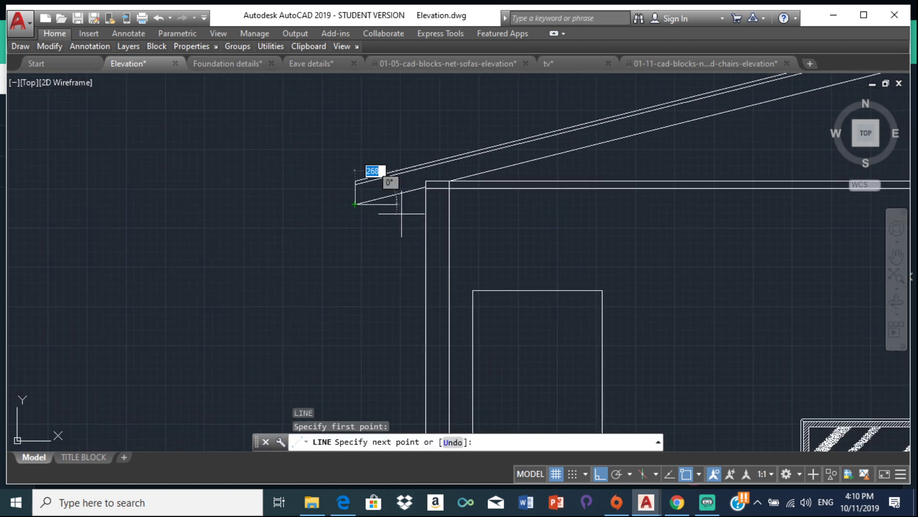
pyautogui.click(425, 204)
pyautogui.press('Escape')
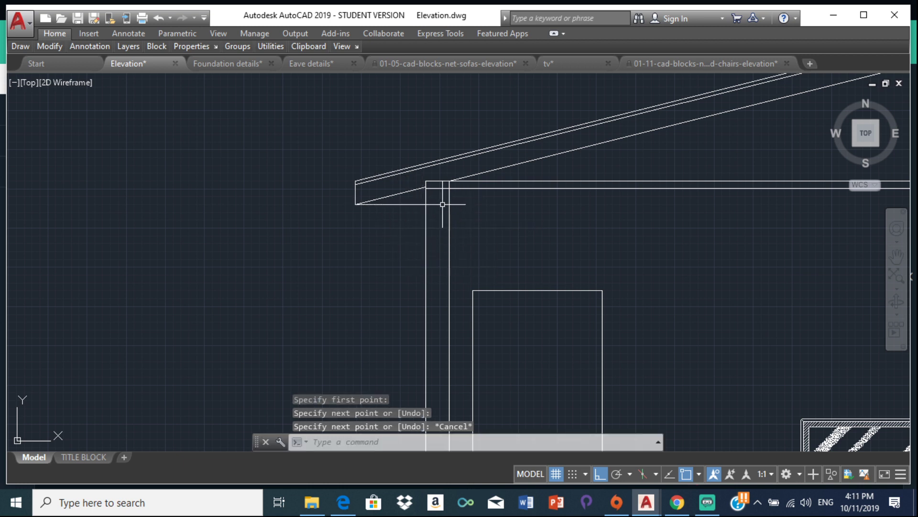
pyautogui.press('Return')
pyautogui.scroll(-5, 440, 204)
pyautogui.scroll(6, 247, 206)
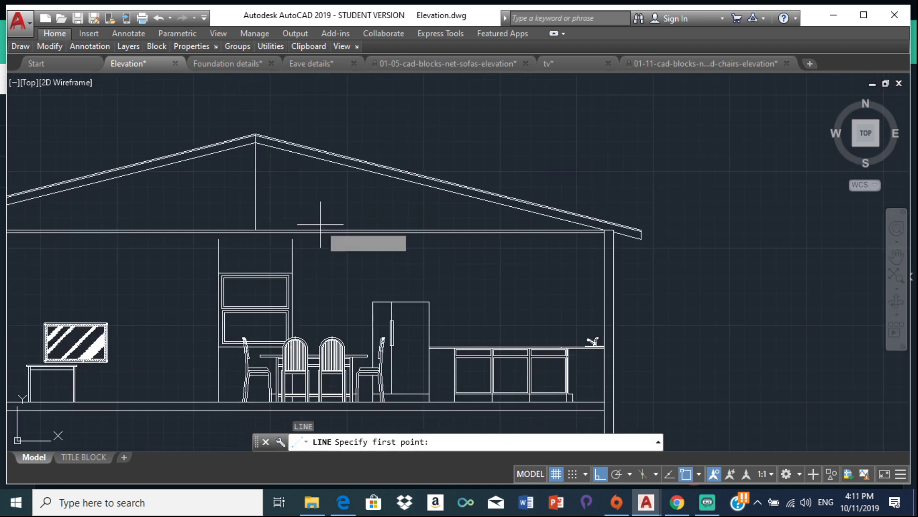
pyautogui.click(558, 306)
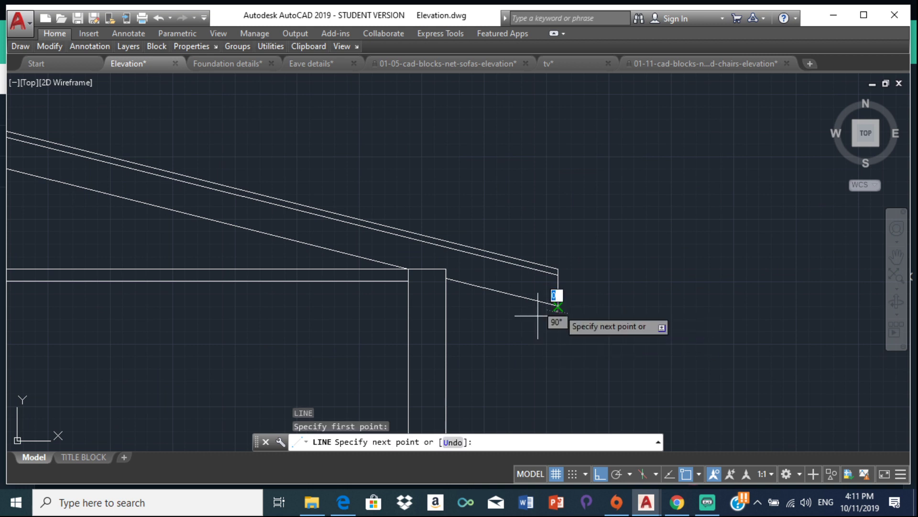
pyautogui.click(446, 306)
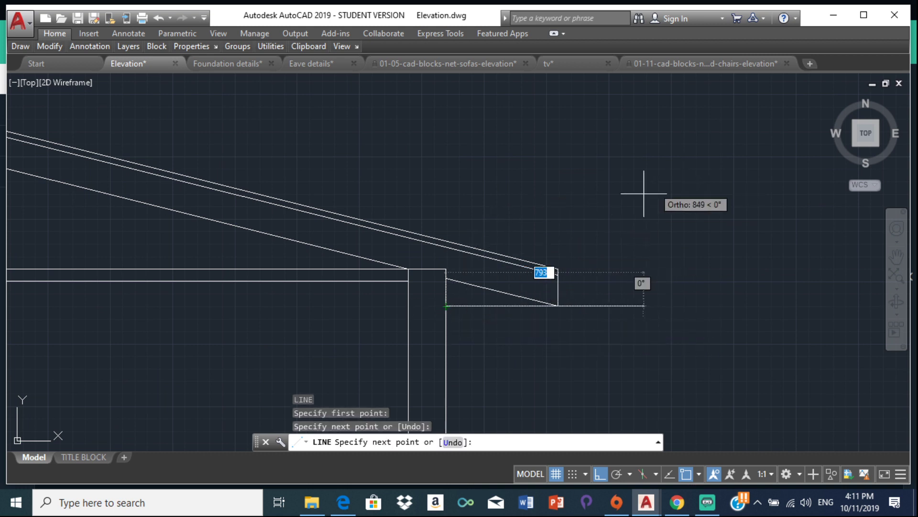
pyautogui.press('Escape')
pyautogui.scroll(-5, 377, 364)
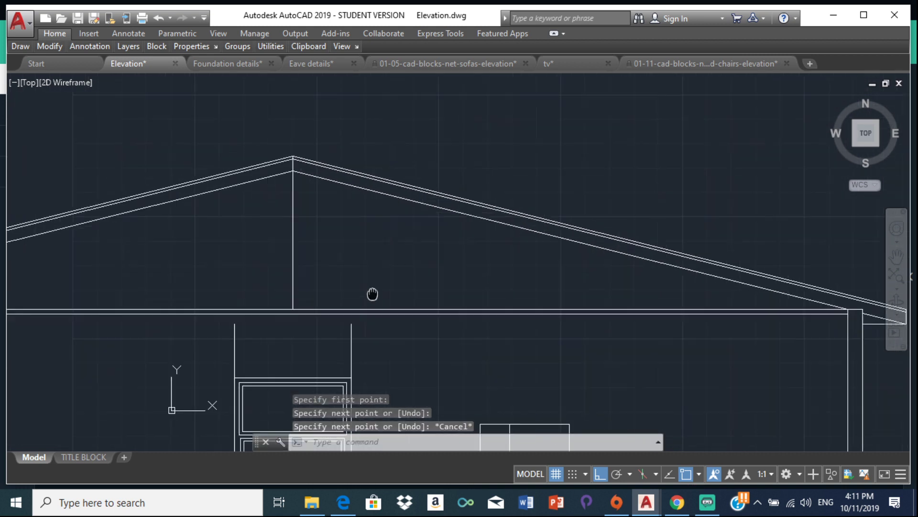
pyautogui.scroll(-2, 375, 237)
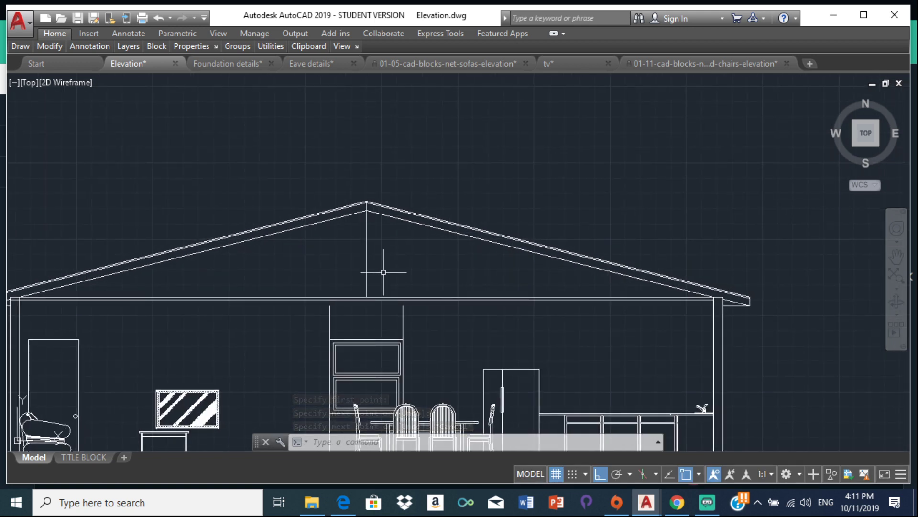
# Step: Offset the roof centre line 25 to each side and delete the surplus vertical line
pyautogui.write('off')
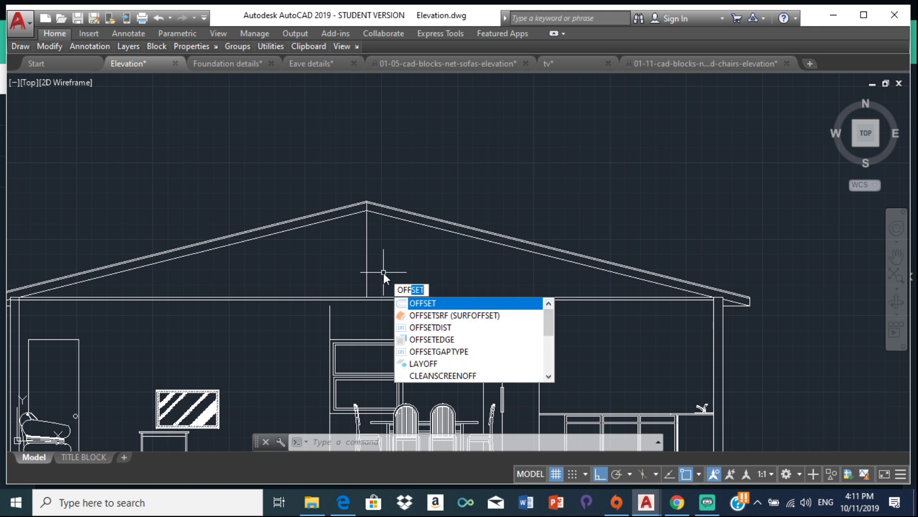
pyautogui.press('Return')
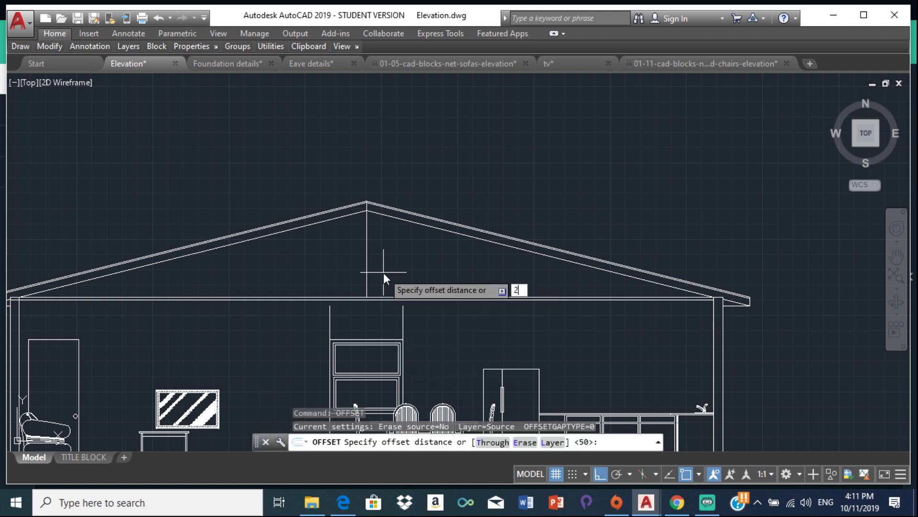
pyautogui.write('25')
pyautogui.press('Return')
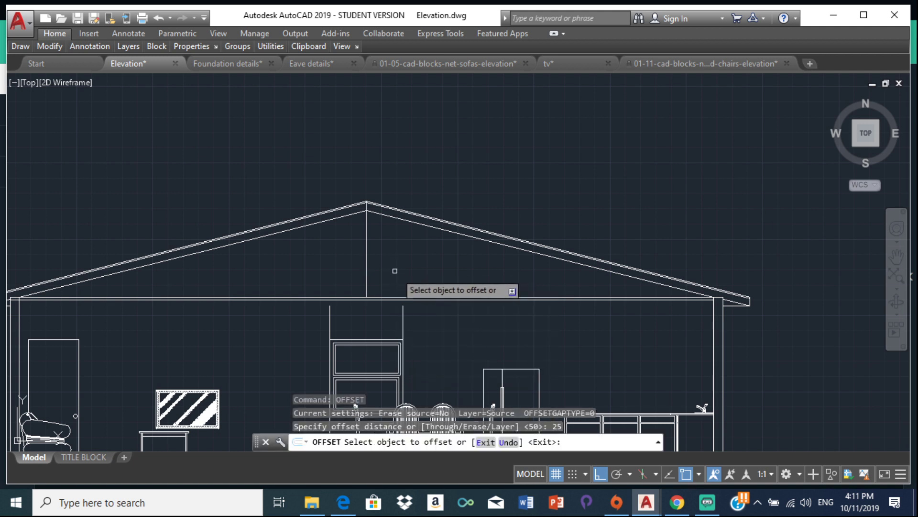
pyautogui.click(366, 253)
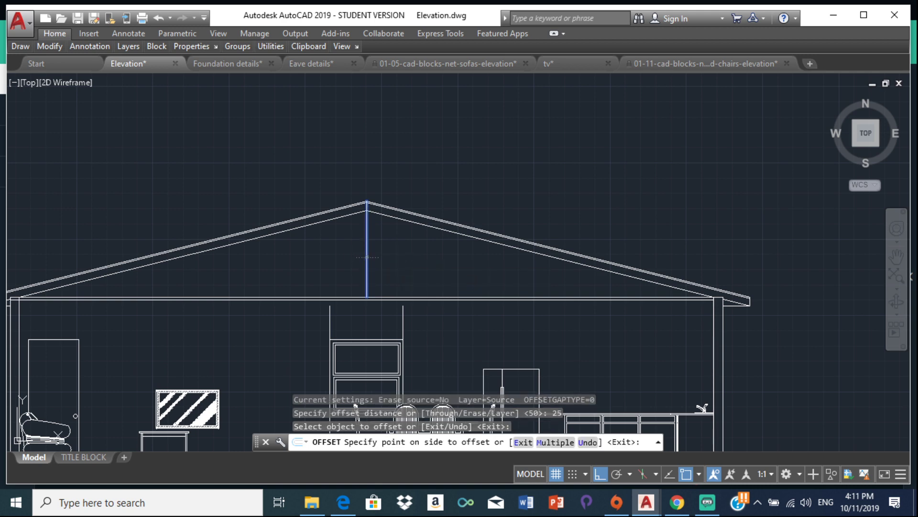
pyautogui.click(368, 253)
pyautogui.scroll(3, 368, 252)
pyautogui.click(375, 250)
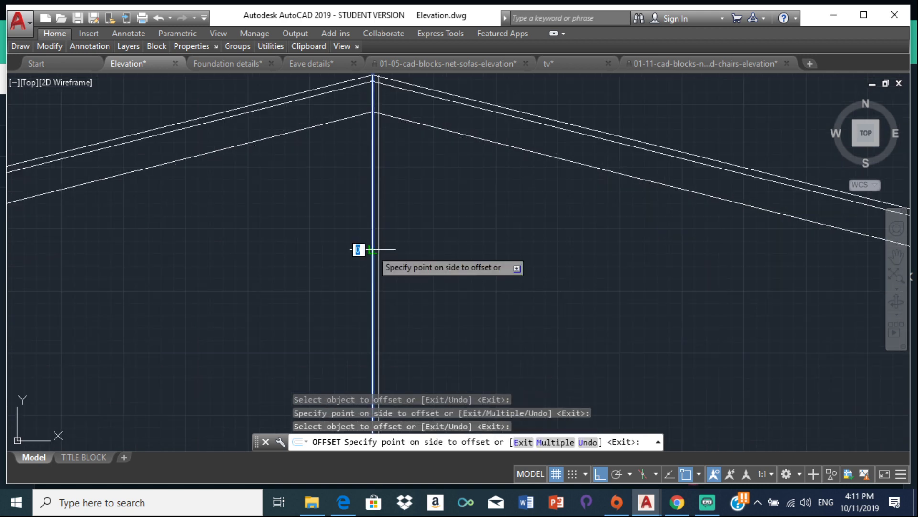
pyautogui.click(361, 251)
pyautogui.press('Escape')
pyautogui.click(373, 249)
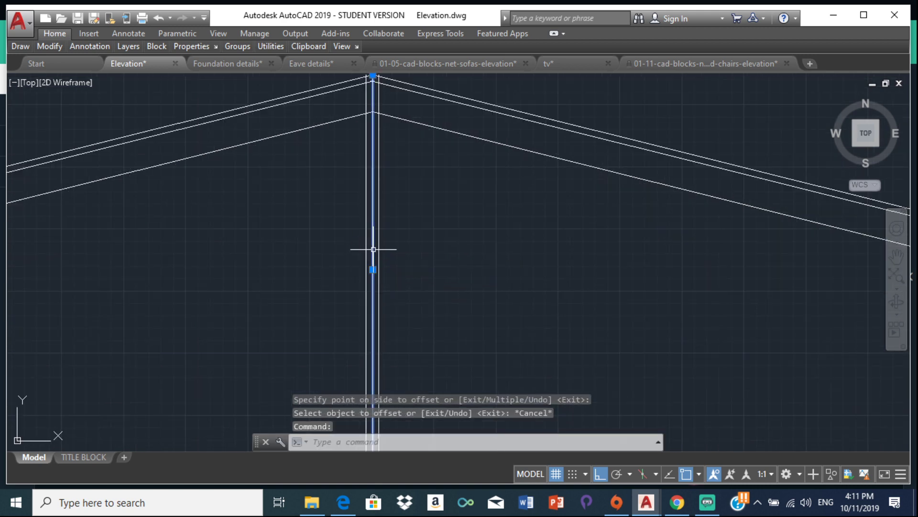
pyautogui.press('Delete')
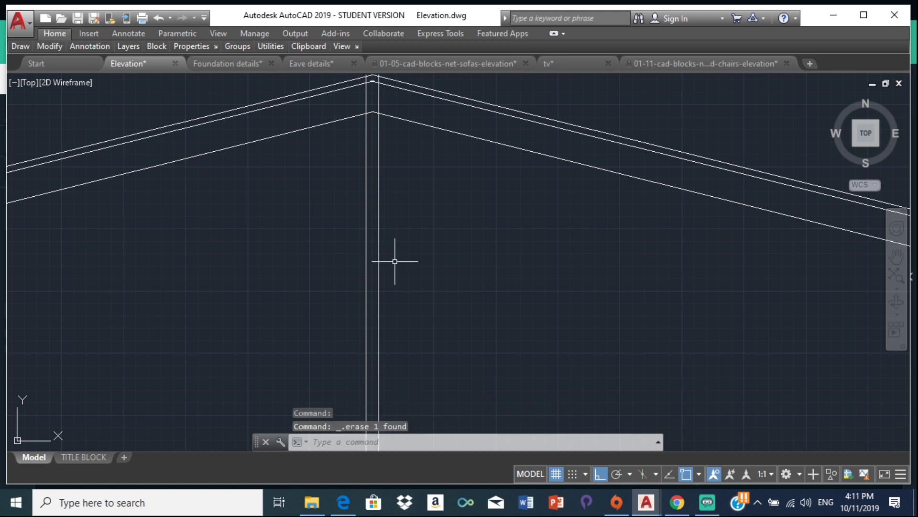
# Step: Trim the roof lines' overshoots past the peak
pyautogui.scroll(-2, 315, 124)
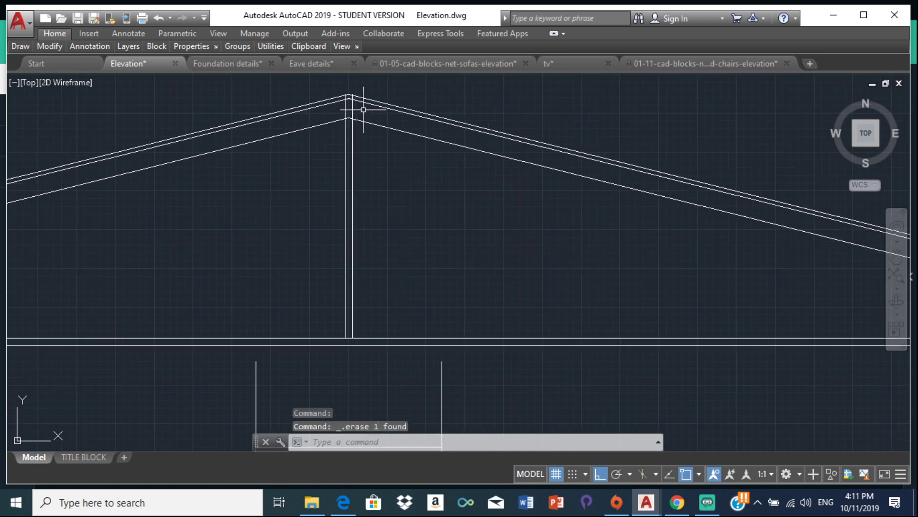
pyautogui.moveTo(357, 148); pyautogui.dragTo(411, 191, button='middle')
pyautogui.scroll(5, 412, 193)
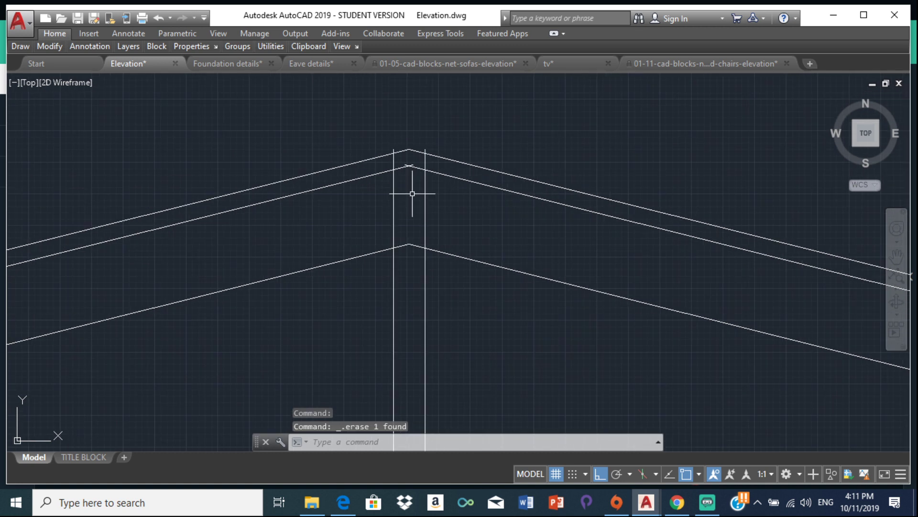
pyautogui.press('Return')
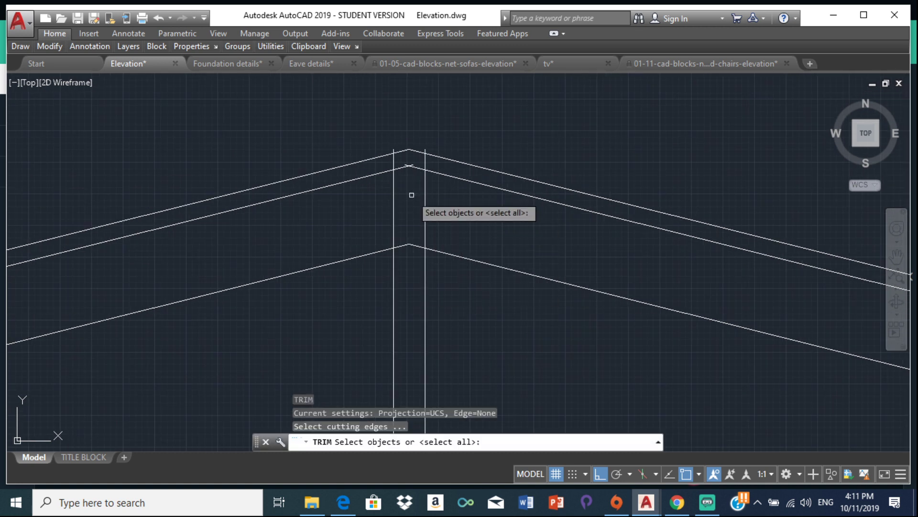
pyautogui.press('Return')
pyautogui.scroll(4, 383, 153)
pyautogui.scroll(4, 442, 184)
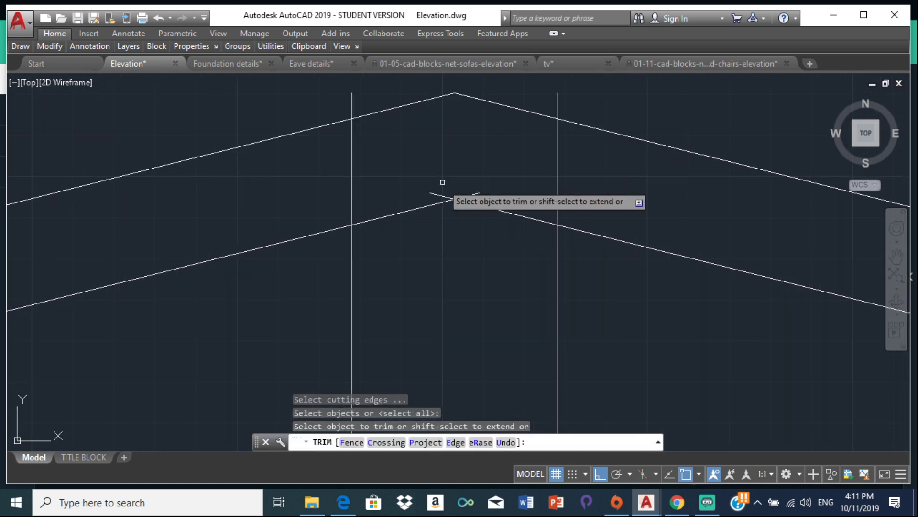
pyautogui.click(444, 194)
pyautogui.click(475, 191)
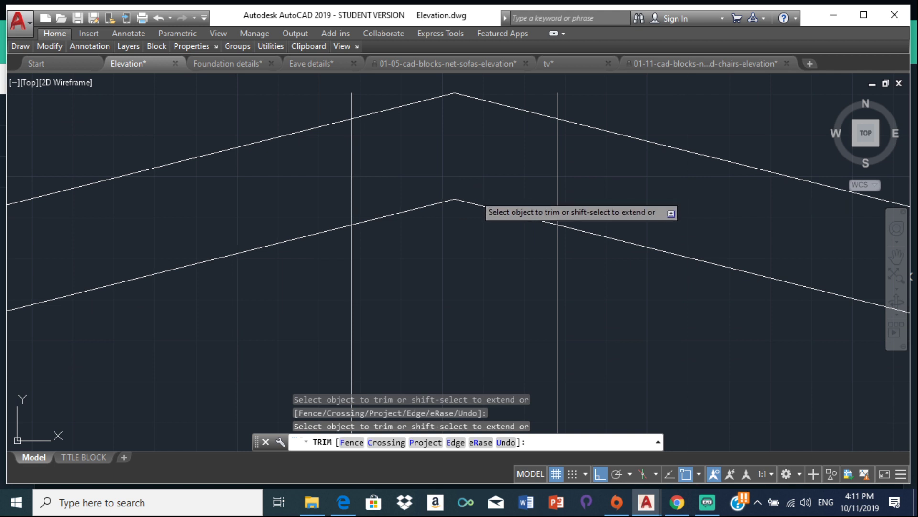
# Step: Cut the left and right post lines back where they pass above and between the roof lines
pyautogui.click(352, 103)
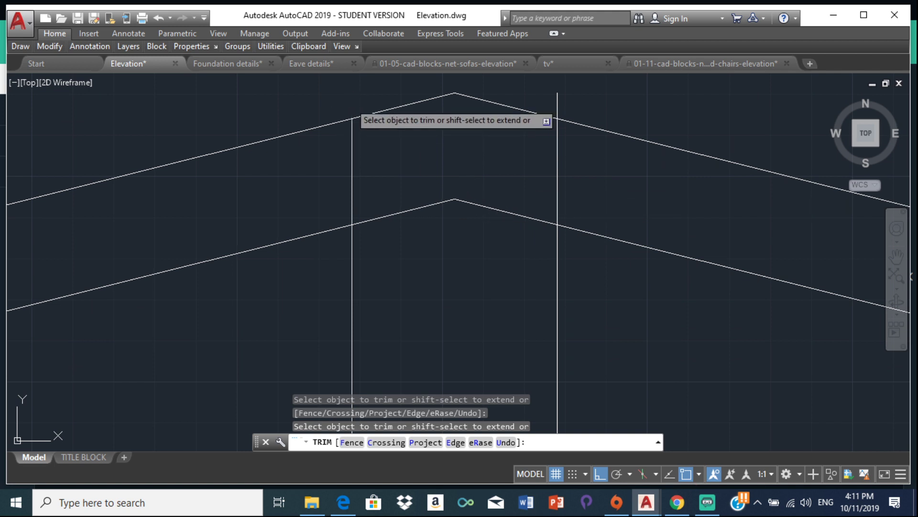
pyautogui.click(353, 136)
pyautogui.click(557, 98)
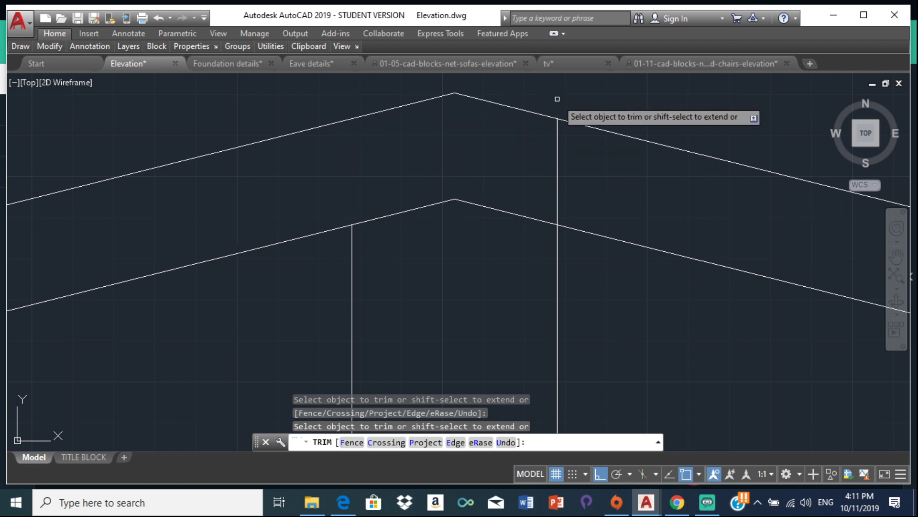
pyautogui.click(558, 131)
pyautogui.scroll(-5, 545, 148)
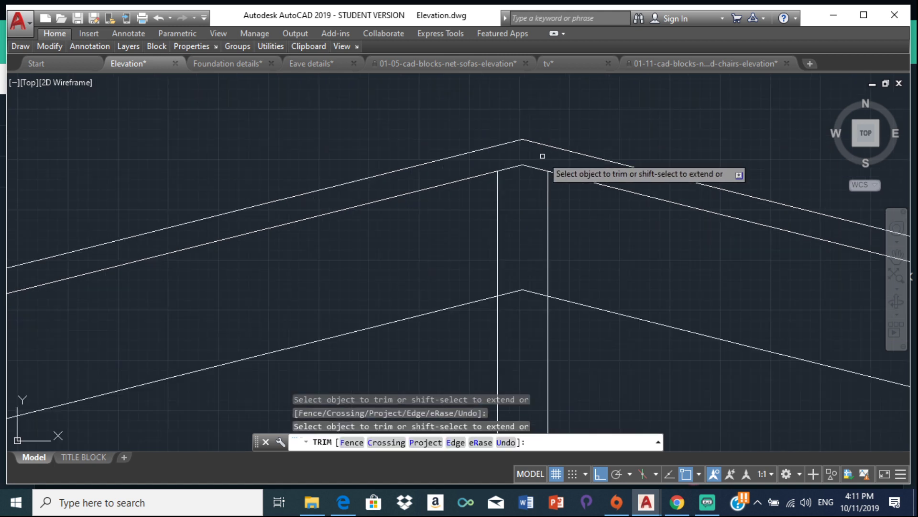
pyautogui.press('Escape')
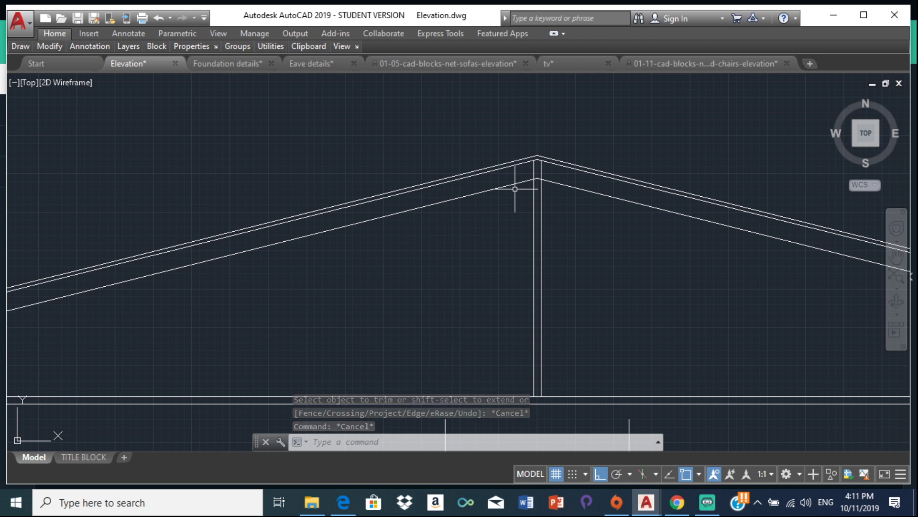
# Step: Trim the leftover post ends and bits at the ridge
pyautogui.write('tr')
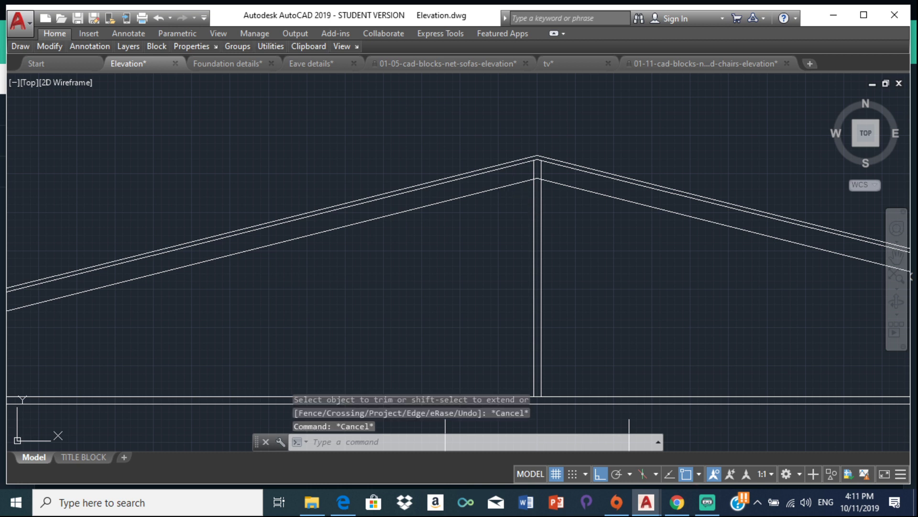
pyautogui.press('Return')
pyautogui.press('Return')
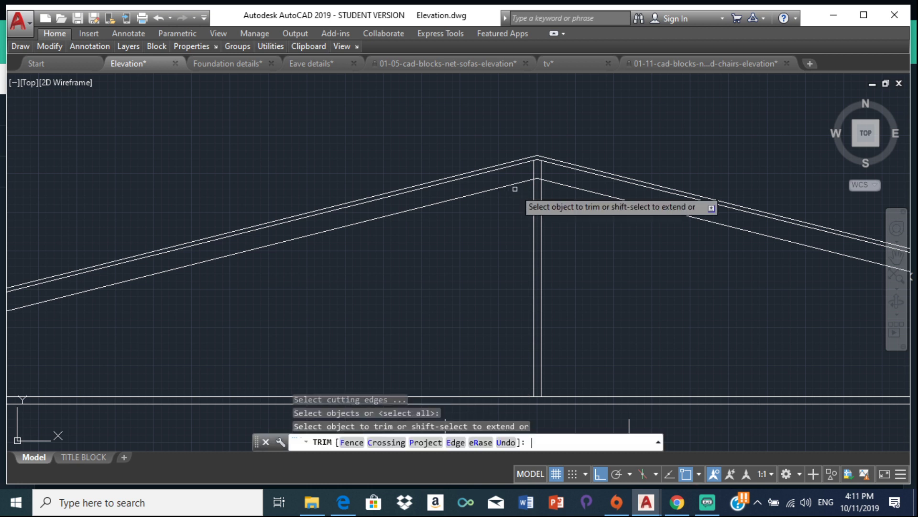
pyautogui.click(535, 174)
pyautogui.click(538, 171)
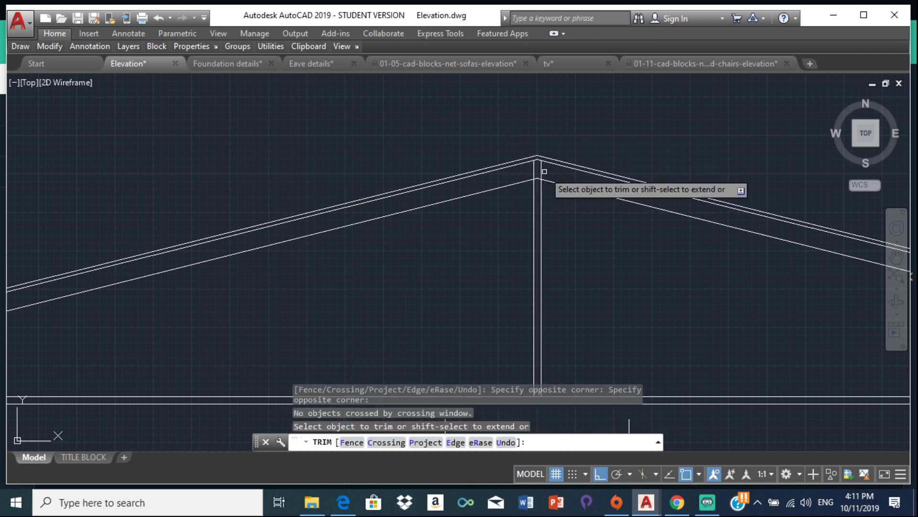
pyautogui.click(537, 166)
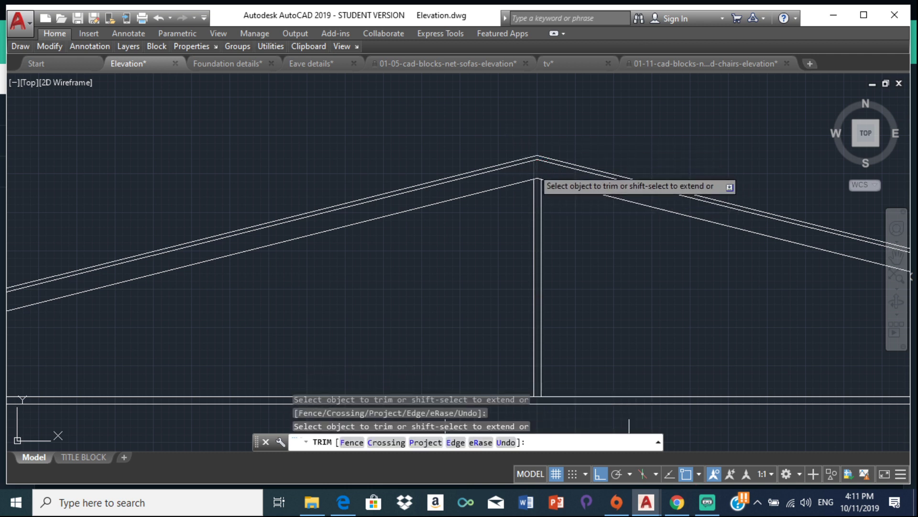
pyautogui.press('Escape')
# Step: Offset both ridge post lines 650 to the left
pyautogui.write('o')
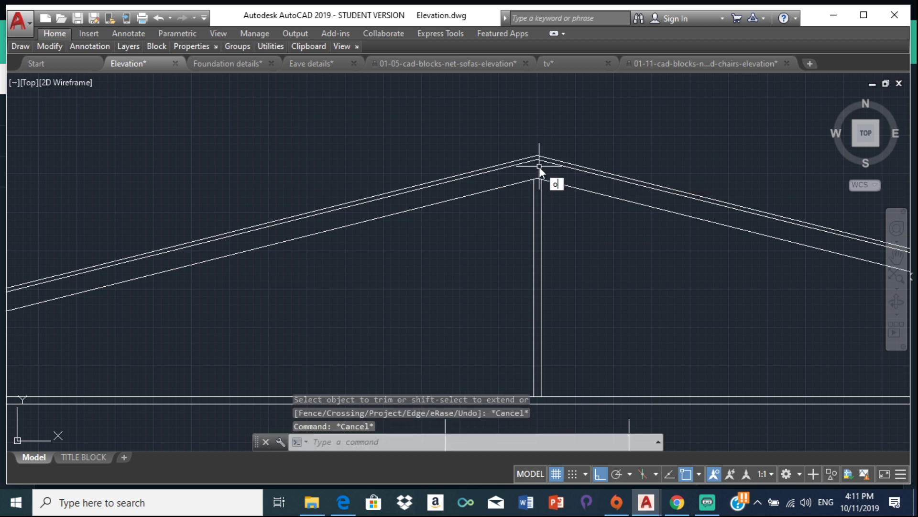
pyautogui.write('ffset')
pyautogui.press('Return')
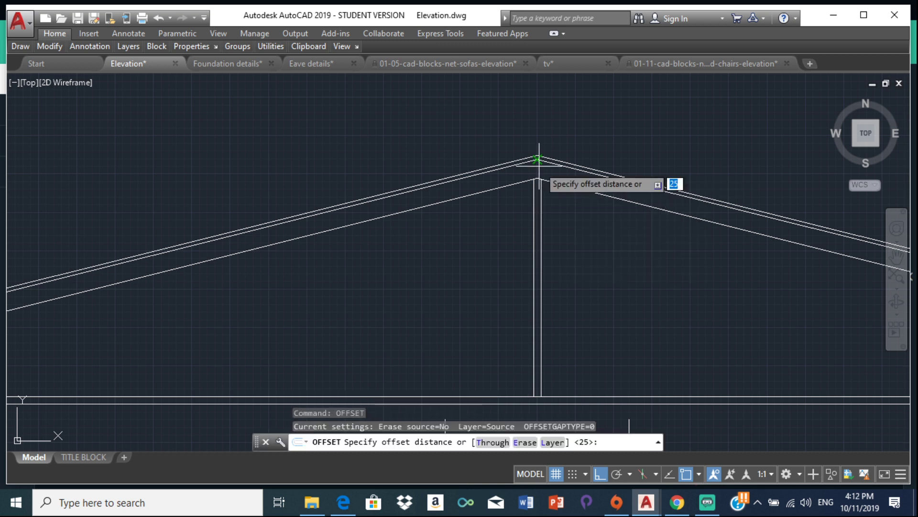
pyautogui.write('650')
pyautogui.press('Return')
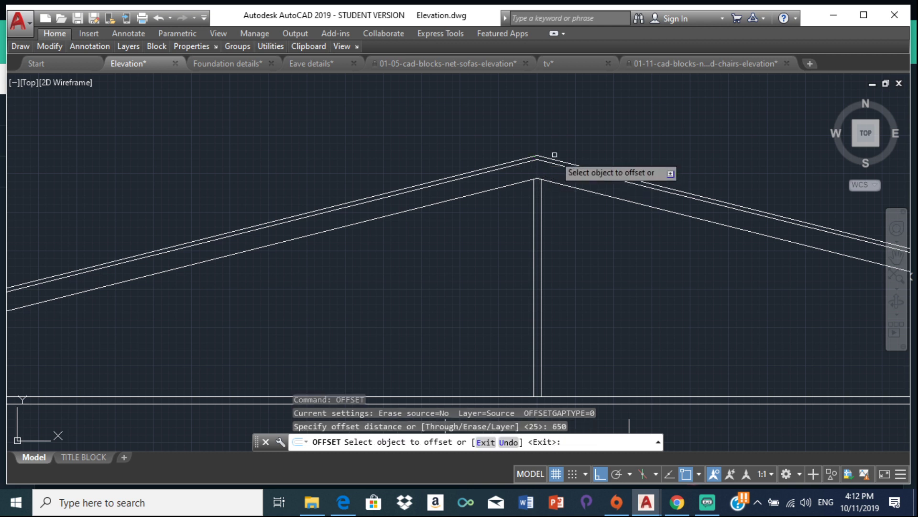
pyautogui.click(542, 283)
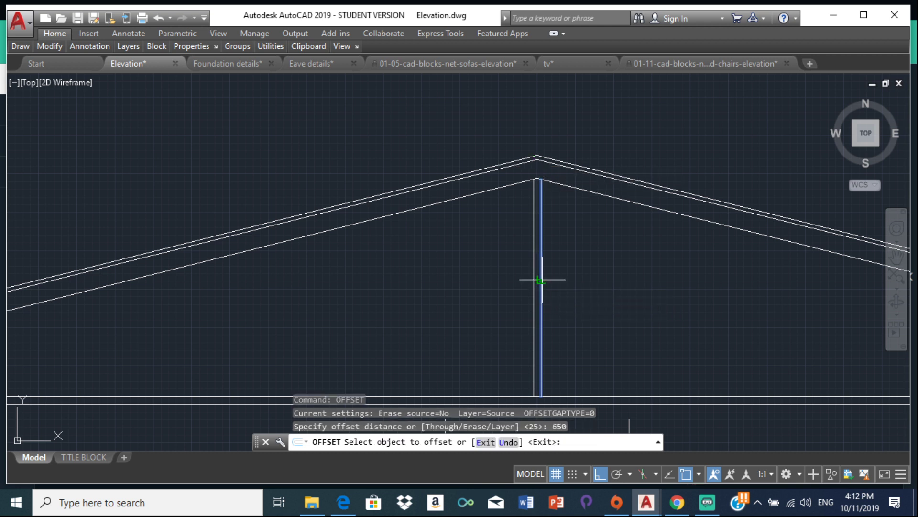
pyautogui.click(507, 249)
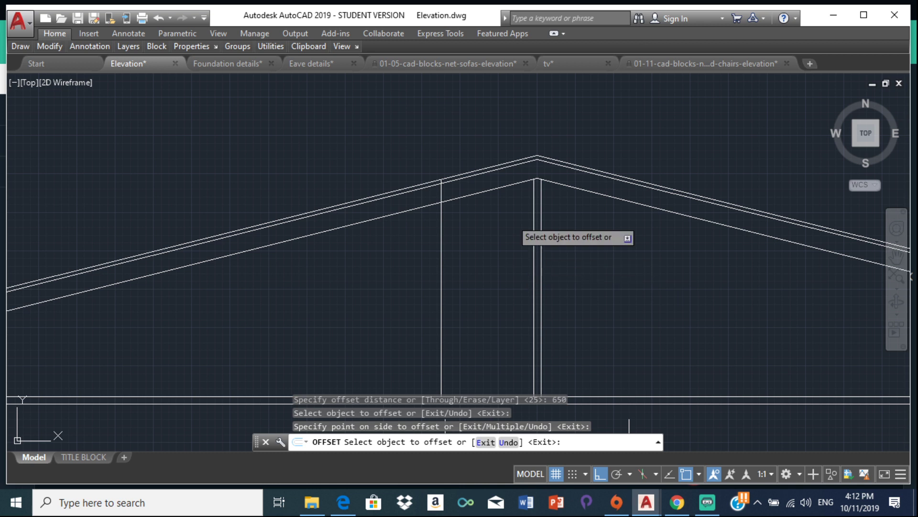
pyautogui.click(534, 220)
pyautogui.click(421, 247)
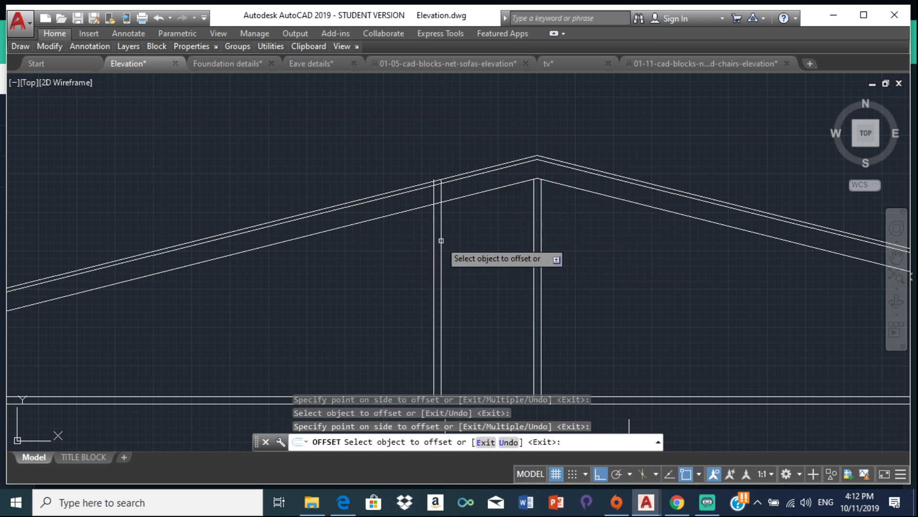
# Step: Repeat the 650 offset on the new post lines to add further posts leftward
pyautogui.click(433, 240)
pyautogui.click(392, 256)
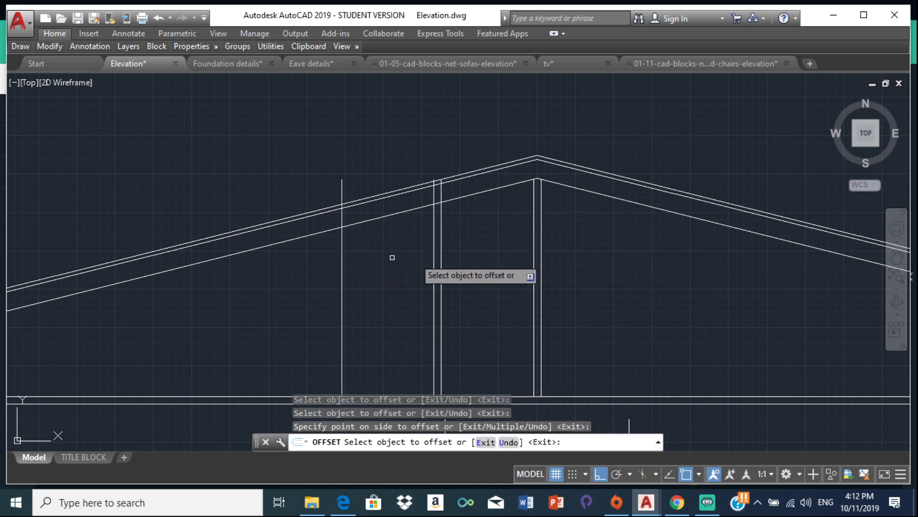
pyautogui.click(434, 248)
pyautogui.click(381, 268)
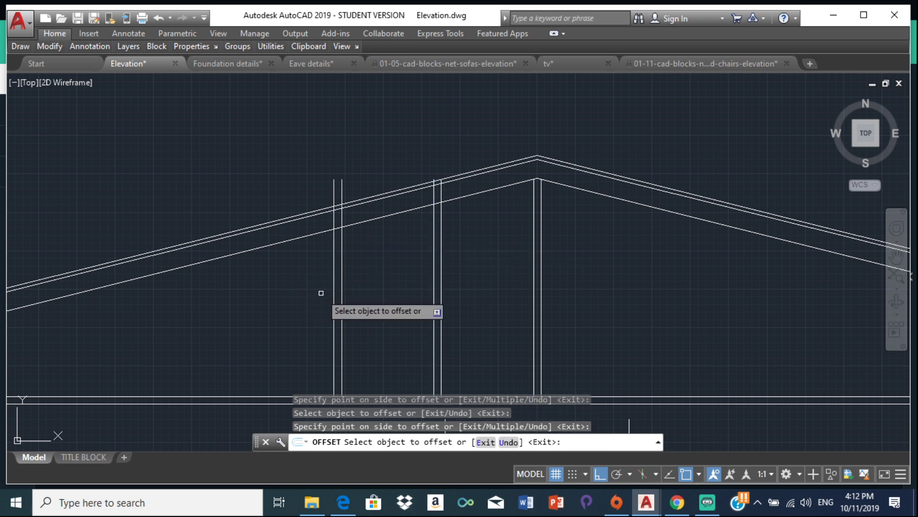
pyautogui.click(342, 273)
pyautogui.click(335, 276)
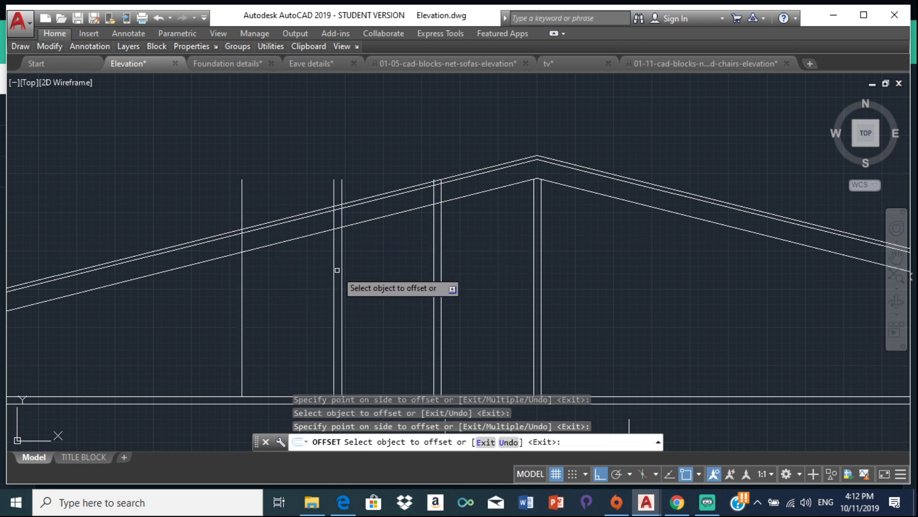
pyautogui.click(337, 270)
pyautogui.click(206, 279)
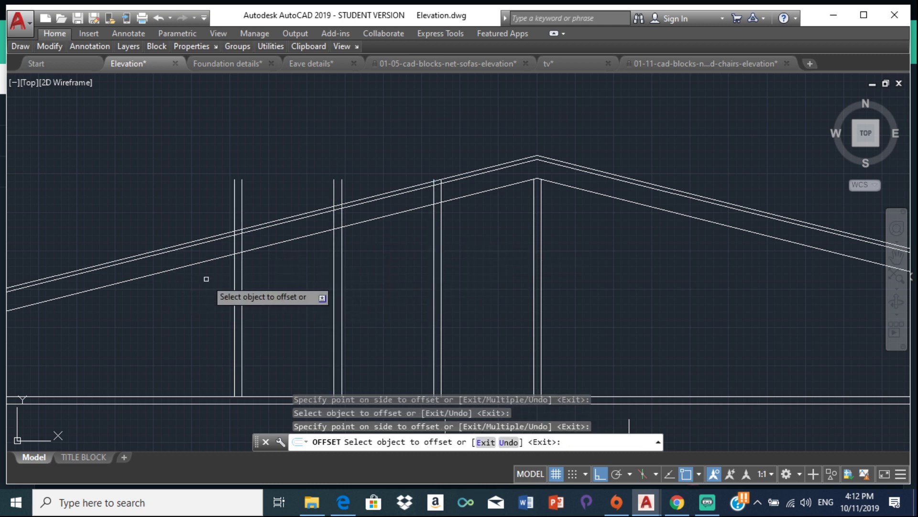
pyautogui.click(242, 280)
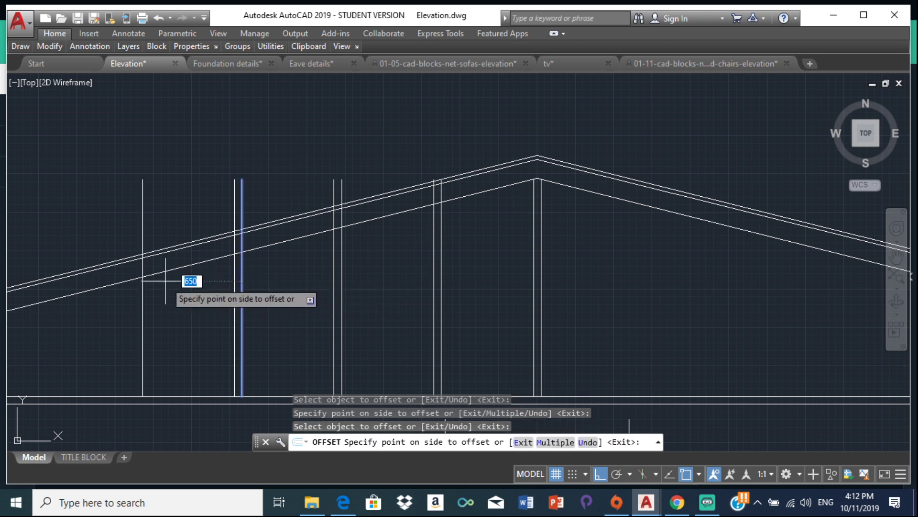
pyautogui.click(166, 281)
pyautogui.click(234, 288)
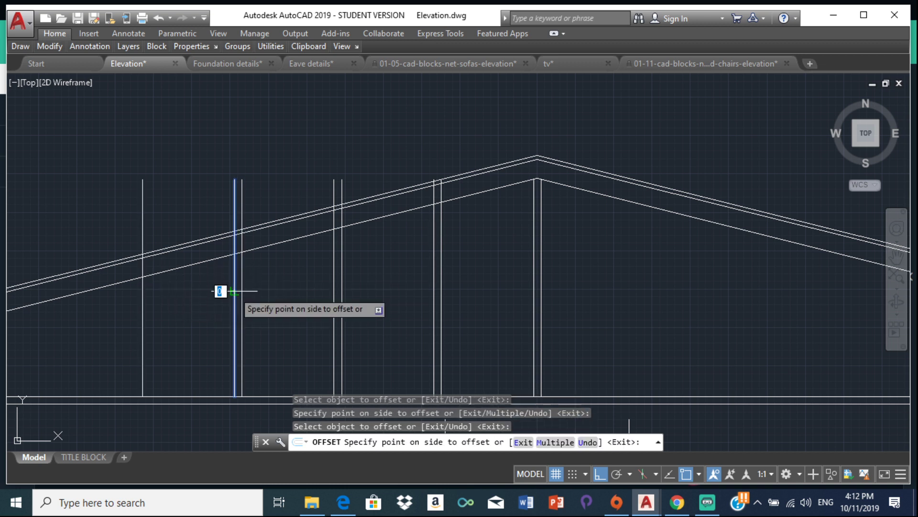
pyautogui.click(86, 315)
# Step: Add more paired post lines at 650 spacing along the left roof slope
pyautogui.scroll(5, 406, 263)
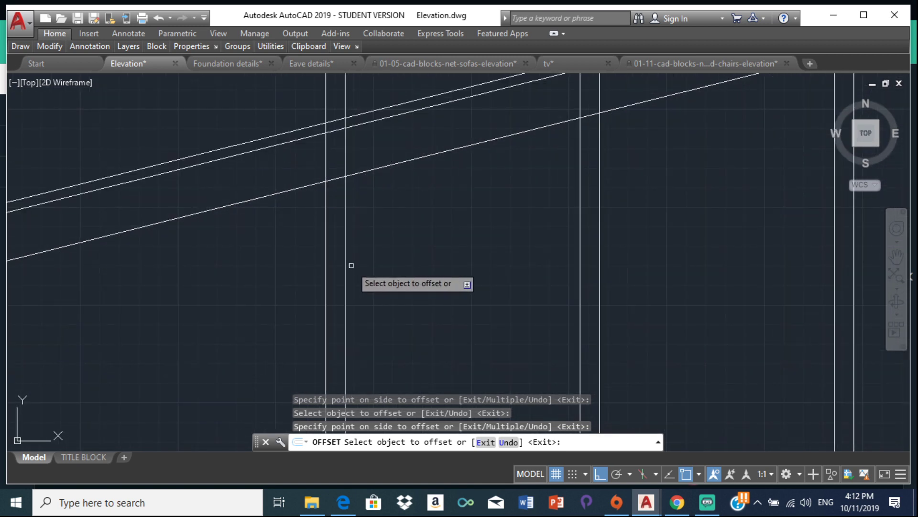
pyautogui.click(345, 268)
pyautogui.click(287, 266)
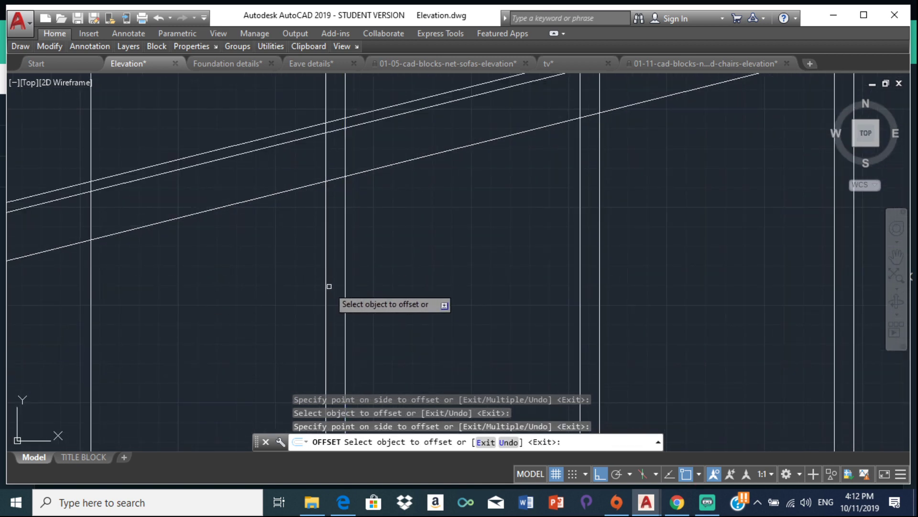
pyautogui.click(327, 286)
pyautogui.scroll(-3, 268, 287)
pyautogui.click(330, 246)
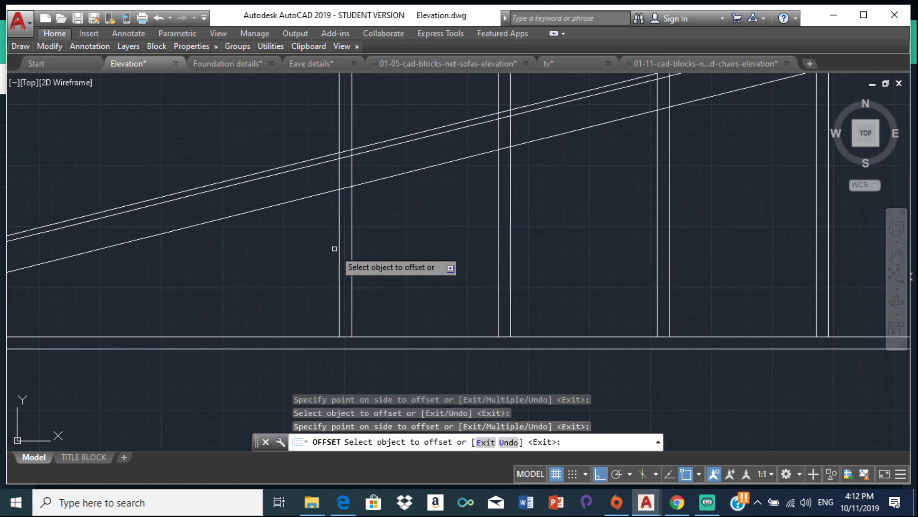
pyautogui.click(353, 252)
pyautogui.click(330, 265)
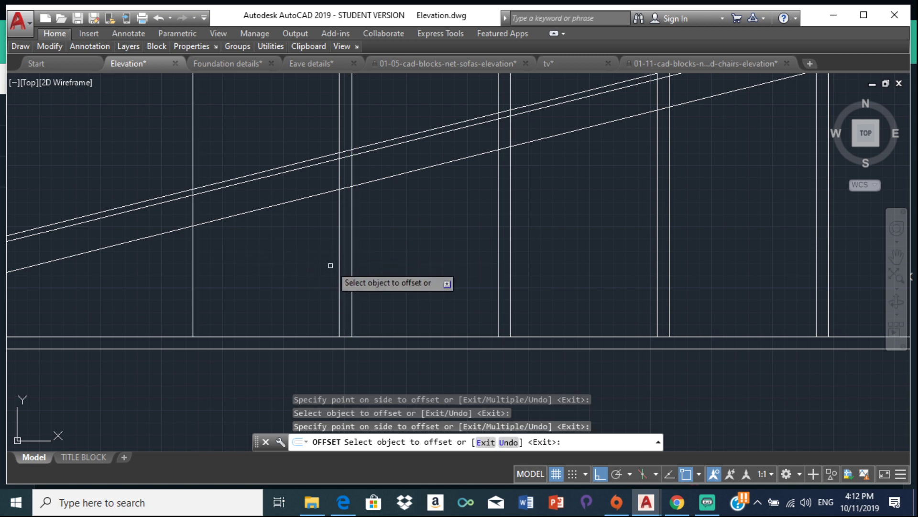
pyautogui.click(341, 261)
pyautogui.click(205, 280)
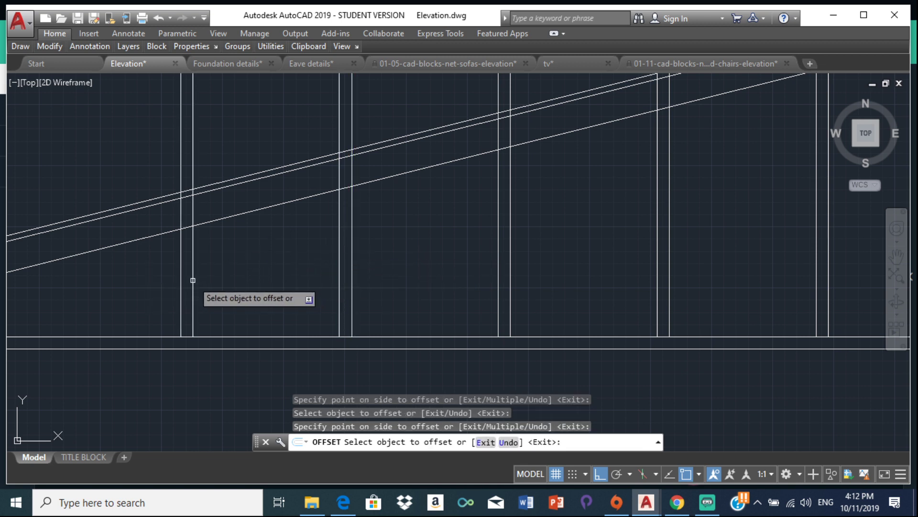
# Step: Copy further post lines 650 leftward toward the eave
pyautogui.click(193, 279)
pyautogui.click(113, 283)
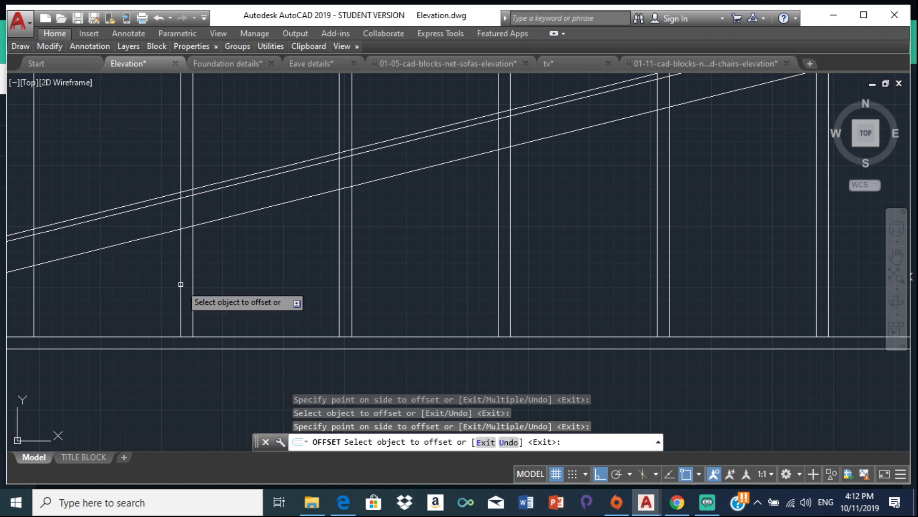
pyautogui.click(181, 284)
pyautogui.scroll(-2, 435, 229)
pyautogui.click(424, 257)
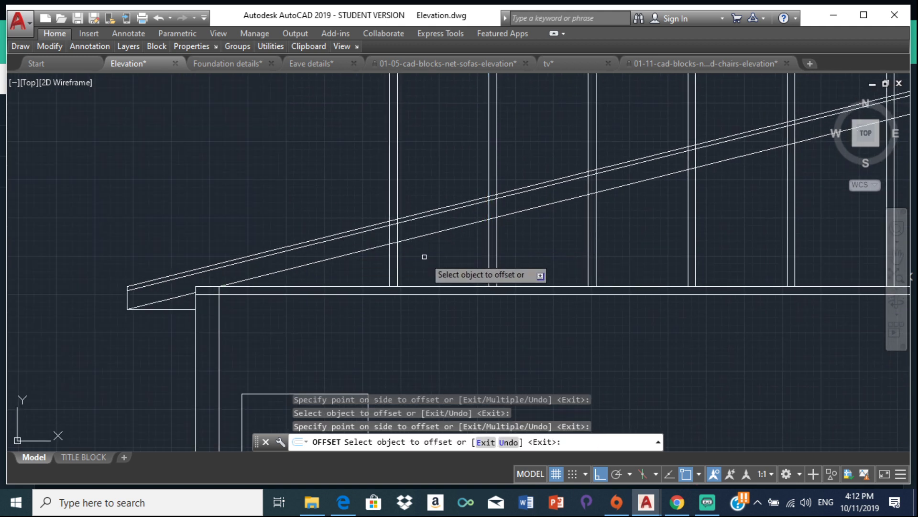
pyautogui.click(396, 264)
pyautogui.click(353, 265)
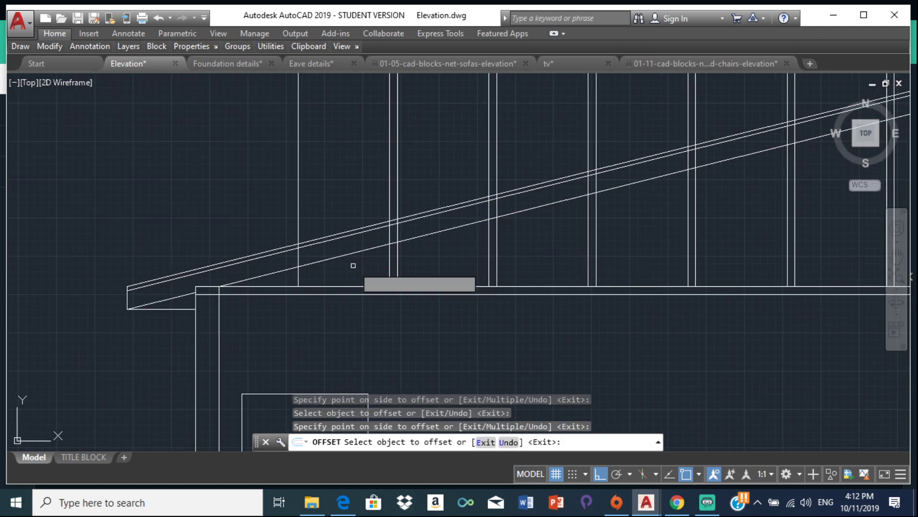
pyautogui.click(388, 264)
pyautogui.click(231, 246)
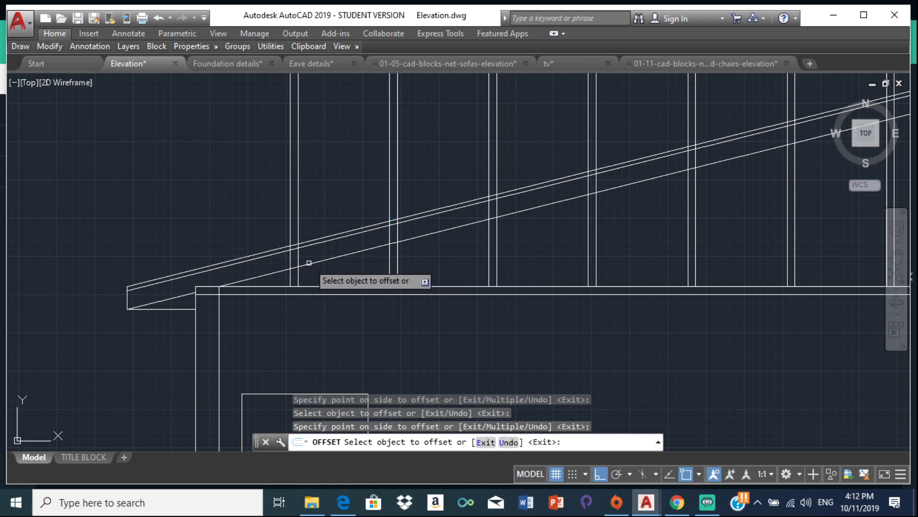
# Step: Add the outermost post lines near the eave at 650 spacing
pyautogui.click(295, 264)
pyautogui.click(300, 272)
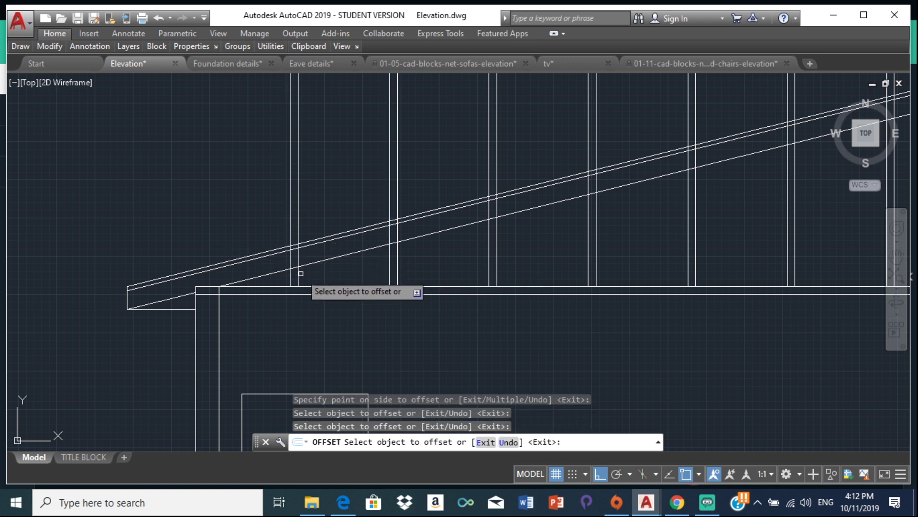
pyautogui.click(298, 276)
pyautogui.click(241, 267)
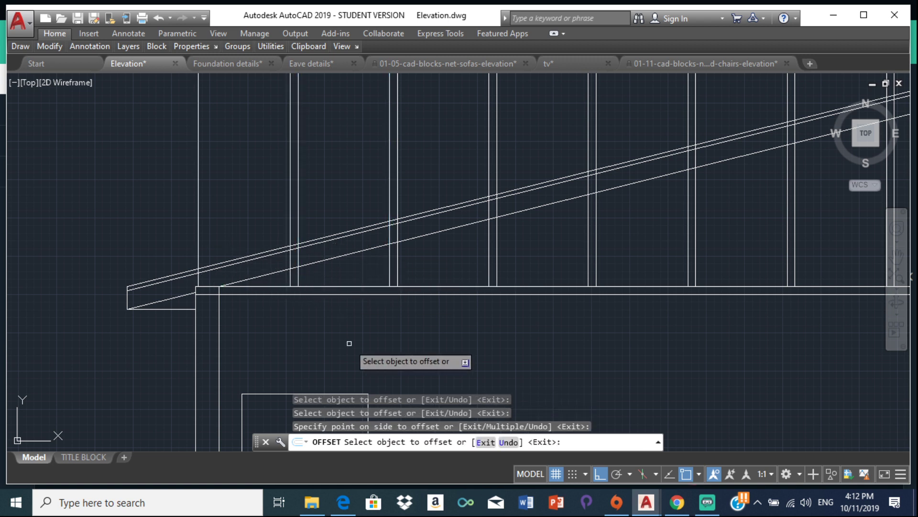
pyautogui.scroll(3, 294, 256)
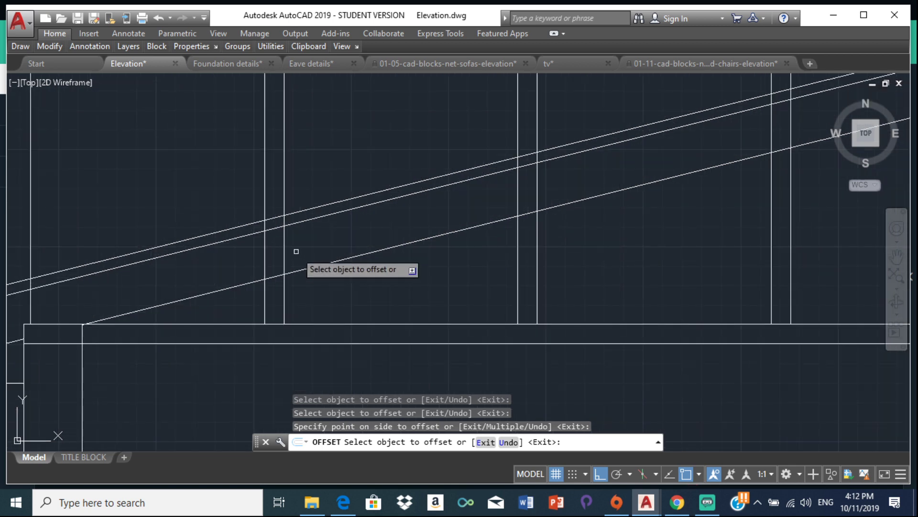
pyautogui.click(264, 303)
pyautogui.moveTo(163, 291)
pyautogui.mouseDown(button='middle')
pyautogui.moveTo(308, 249)
pyautogui.moveTo(298, 244)
pyautogui.mouseUp(button='middle')
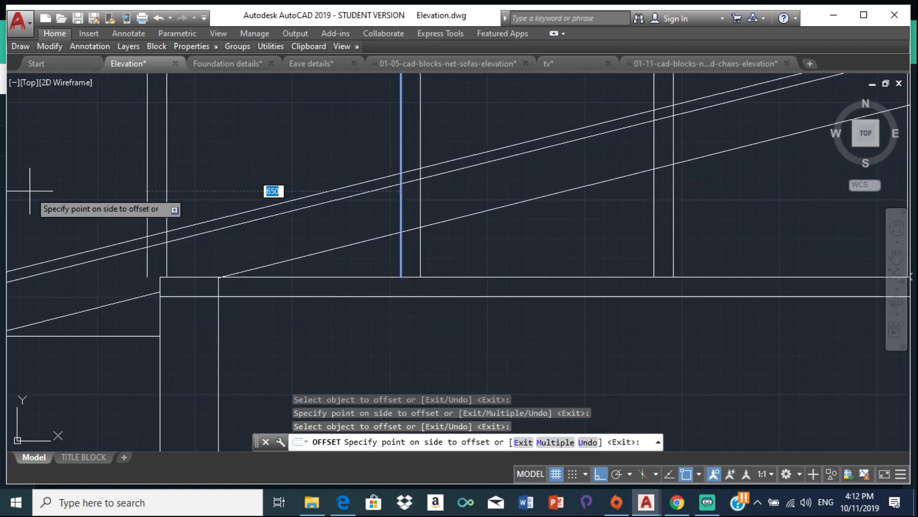
pyautogui.click(147, 189)
pyautogui.scroll(-4, 182, 207)
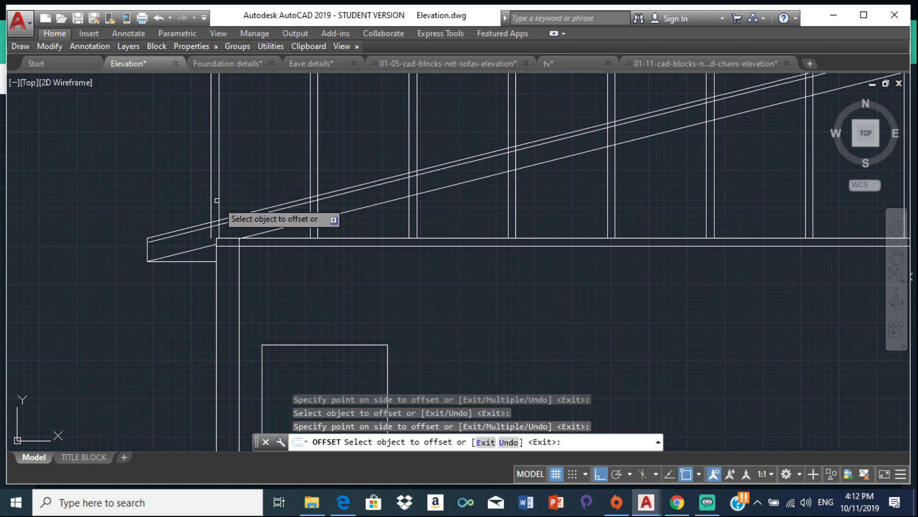
pyautogui.click(217, 200)
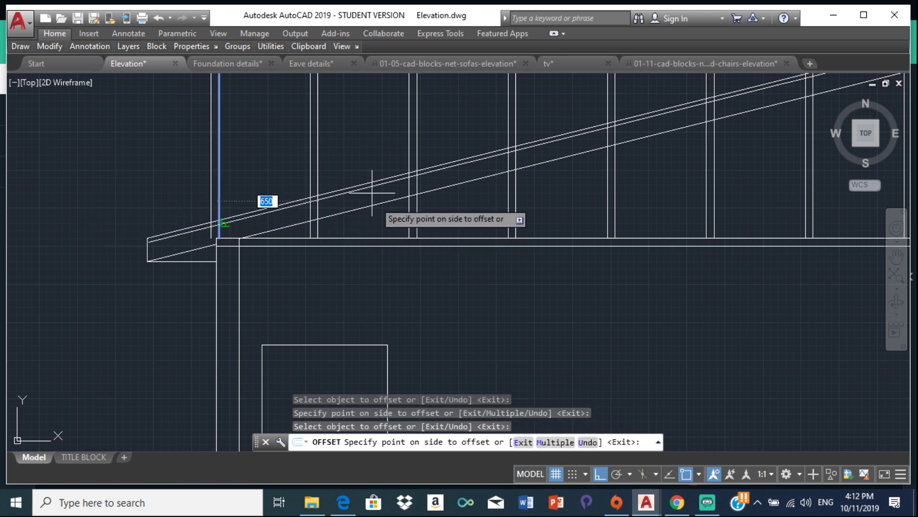
pyautogui.press('Escape')
pyautogui.scroll(-2, 136, 254)
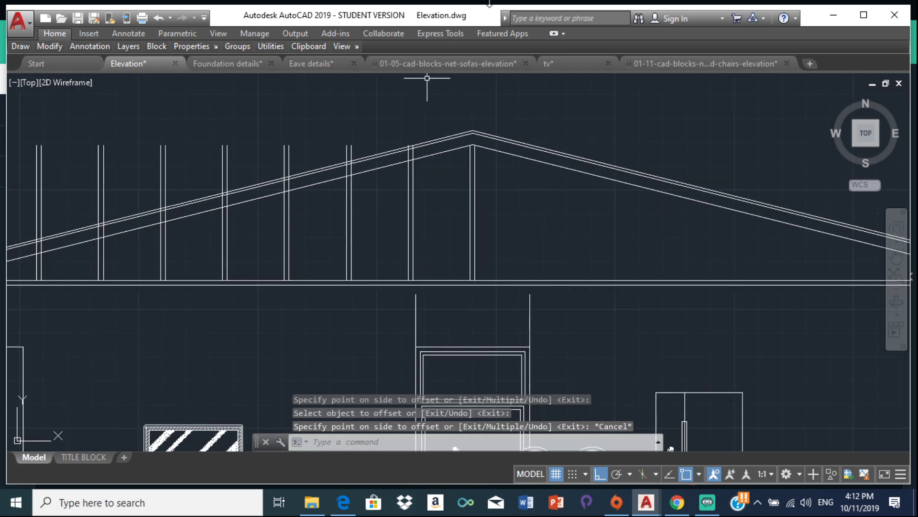
# Step: Rerun OFFSET at 650 spacing and copy the first post pairs rightward along the right slope
pyautogui.press('Return')
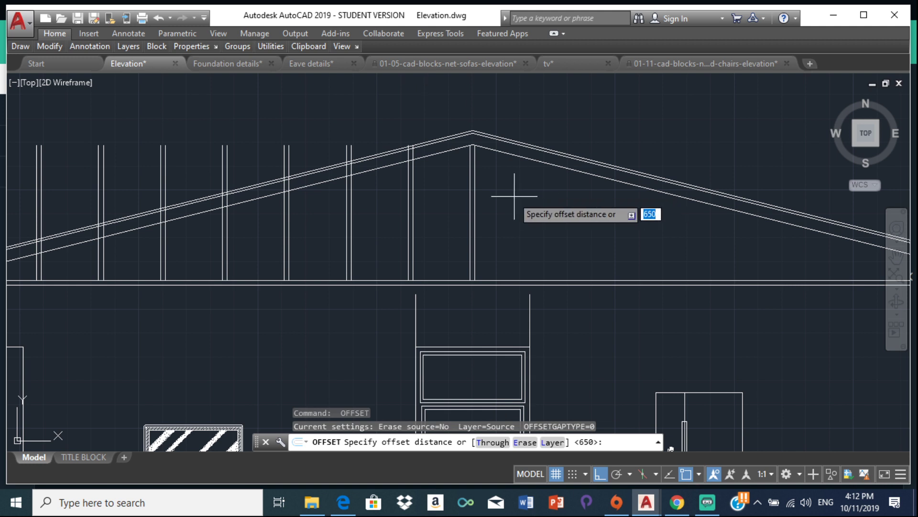
pyautogui.press('Return')
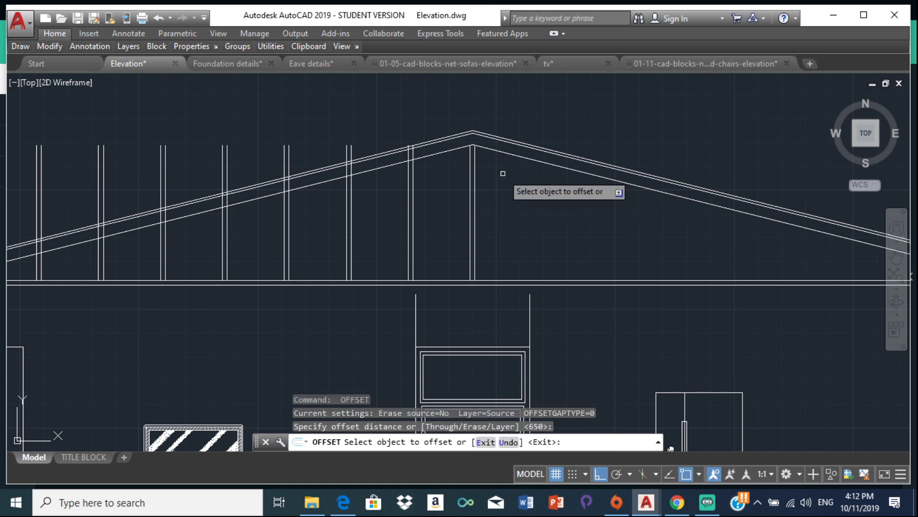
pyautogui.scroll(3, 479, 193)
pyautogui.click(456, 198)
pyautogui.click(550, 199)
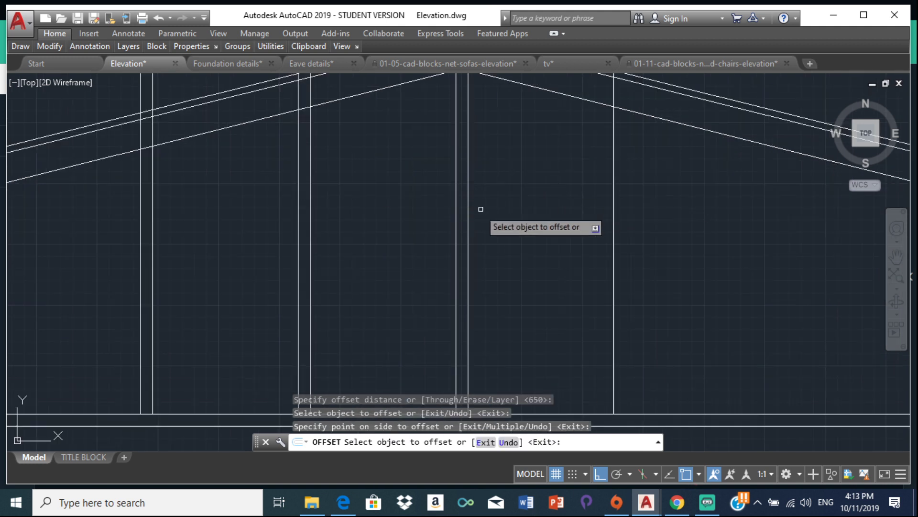
pyautogui.click(468, 207)
pyautogui.click(639, 192)
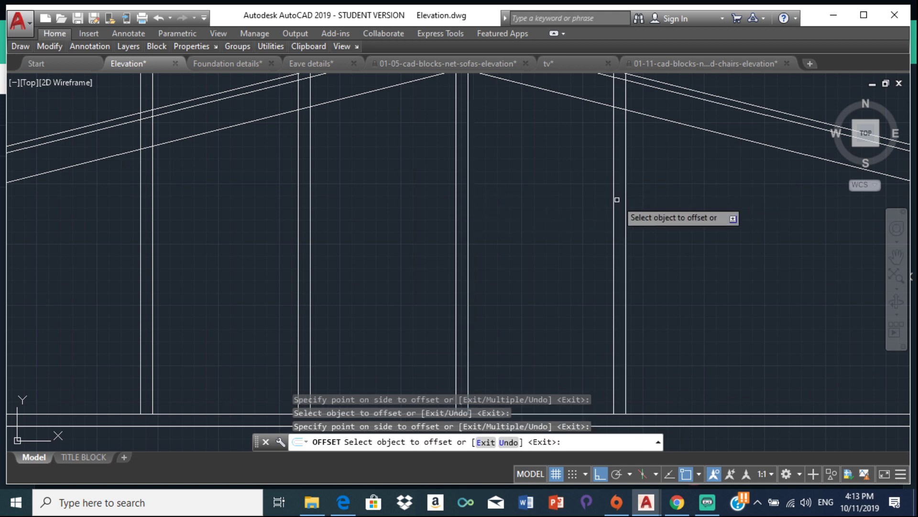
pyautogui.click(613, 198)
pyautogui.click(693, 182)
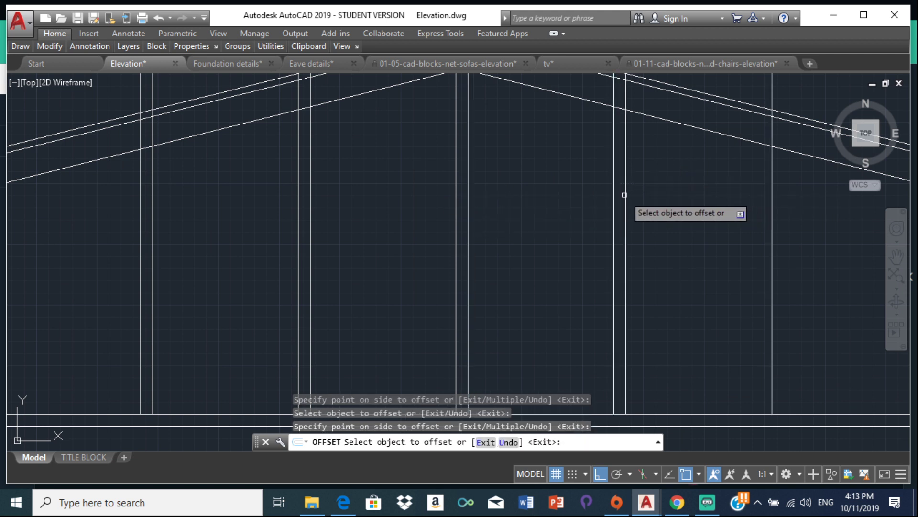
pyautogui.click(625, 194)
pyautogui.click(778, 201)
# Step: Offset further post pairs 650 apart, continuing along the right slope toward the eave
pyautogui.scroll(-2, 778, 201)
pyautogui.moveTo(778, 201); pyautogui.dragTo(512, 129, button='middle')
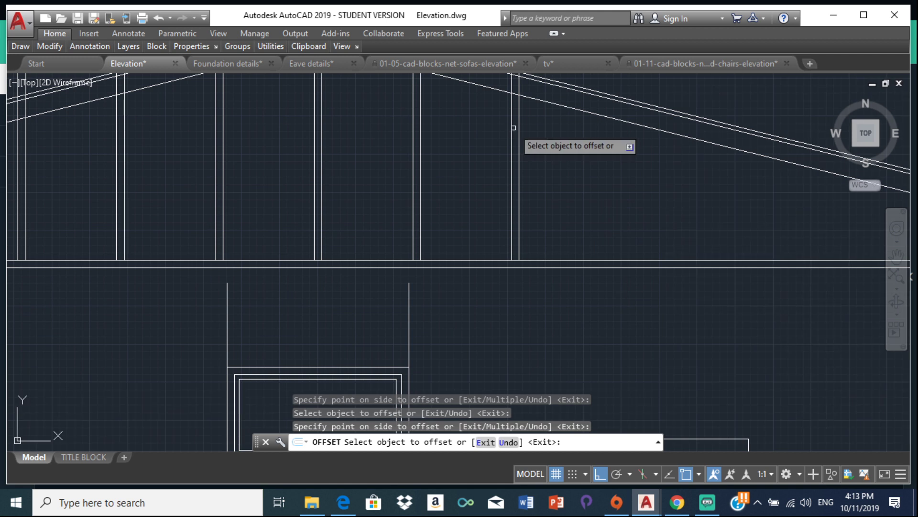
pyautogui.click(513, 137)
pyautogui.click(531, 148)
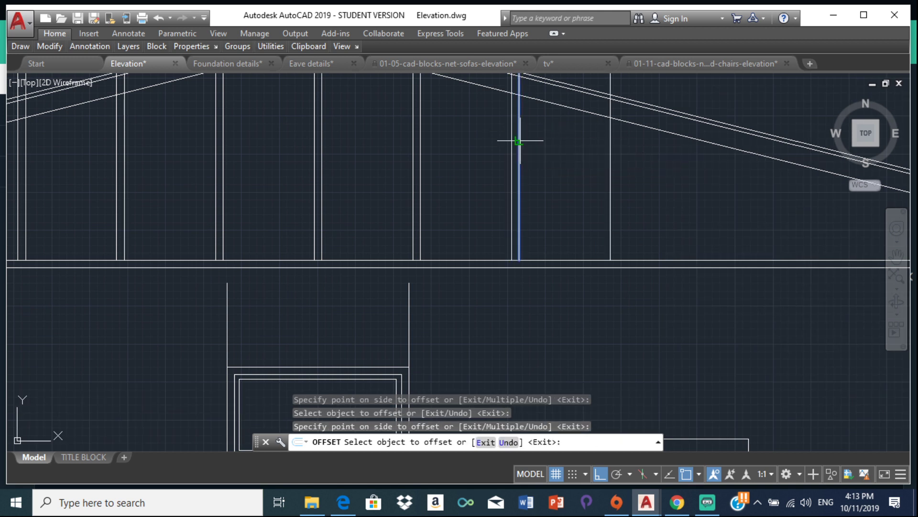
pyautogui.click(519, 139)
pyautogui.click(604, 145)
pyautogui.click(617, 146)
pyautogui.click(691, 149)
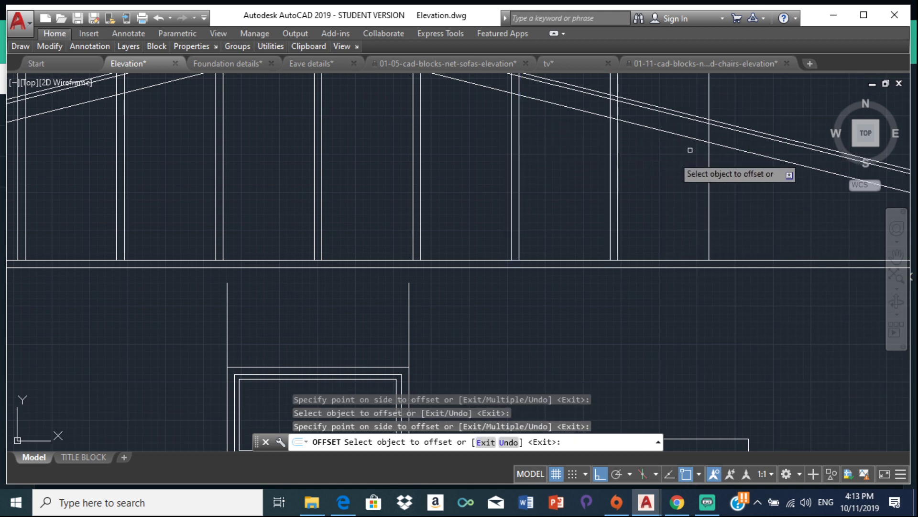
pyautogui.click(670, 149)
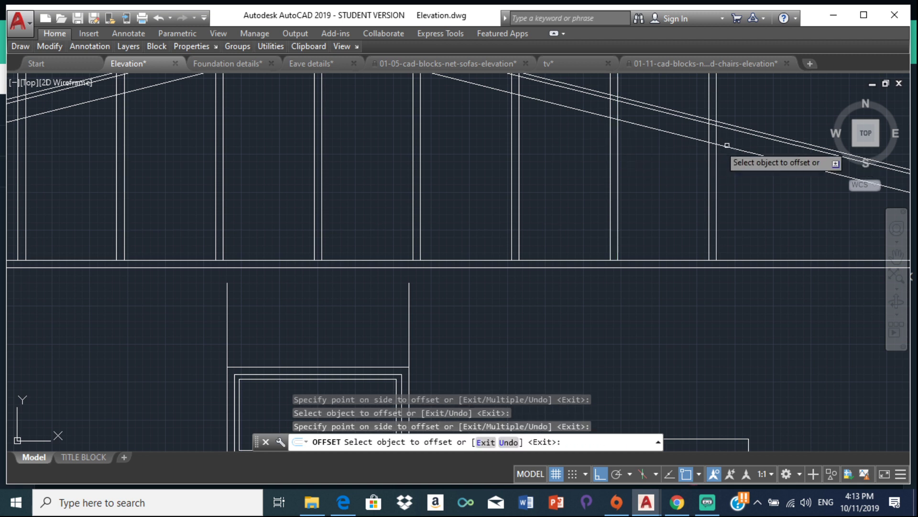
pyautogui.click(709, 162)
pyautogui.click(758, 139)
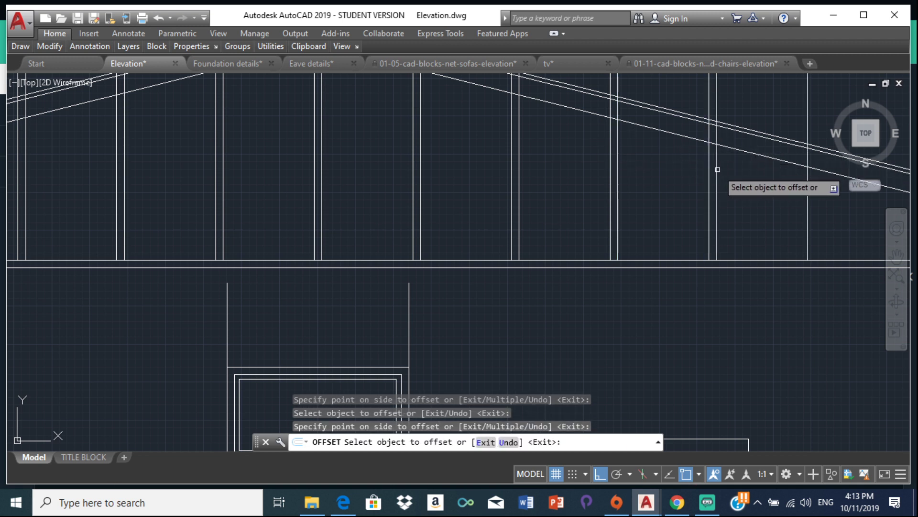
# Step: Add more 650-spaced post copies further down the right roof slope
pyautogui.scroll(-3, 717, 169)
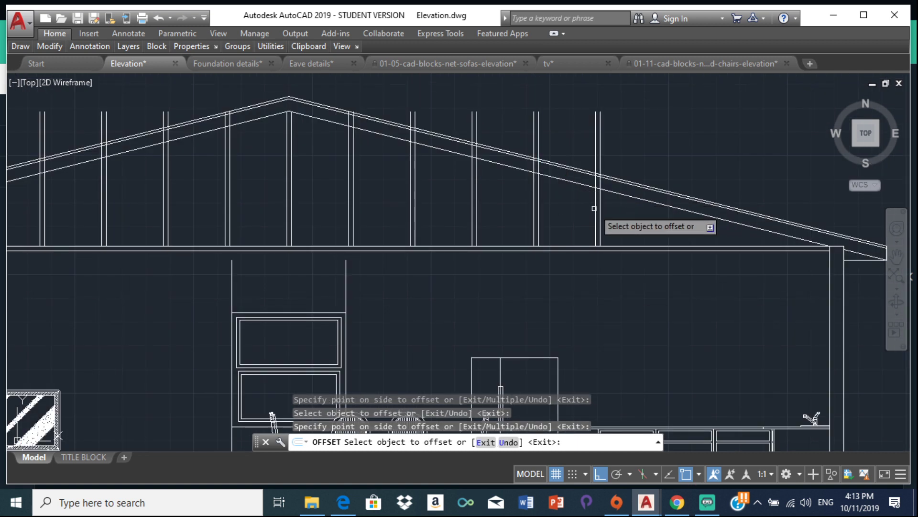
pyautogui.click(597, 211)
pyautogui.click(618, 209)
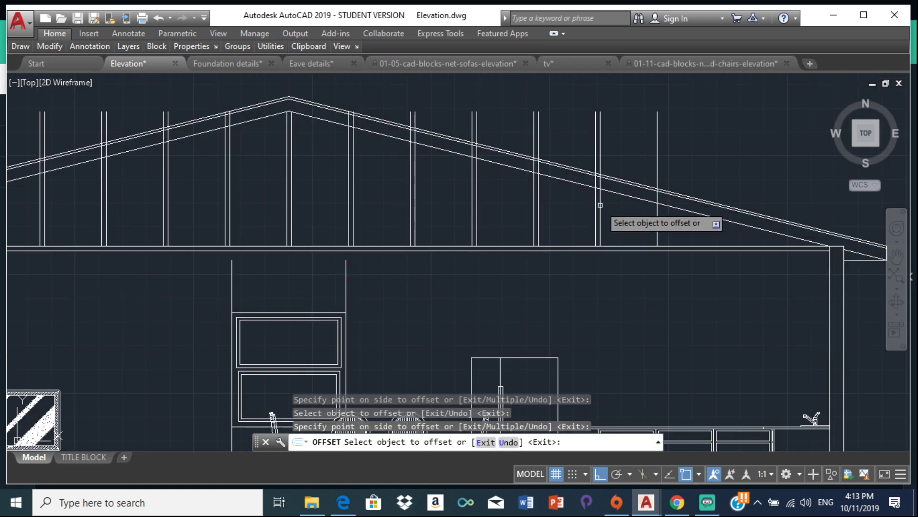
pyautogui.click(657, 206)
pyautogui.click(677, 212)
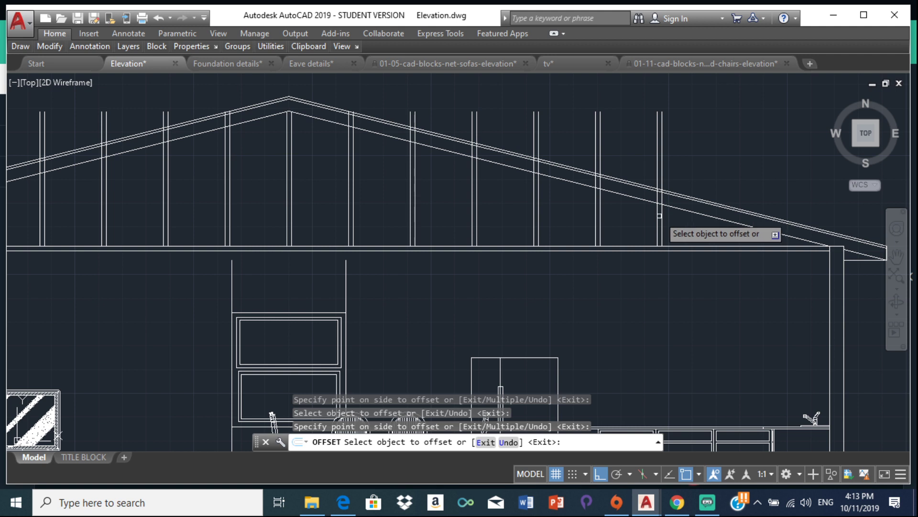
pyautogui.click(658, 217)
pyautogui.click(687, 219)
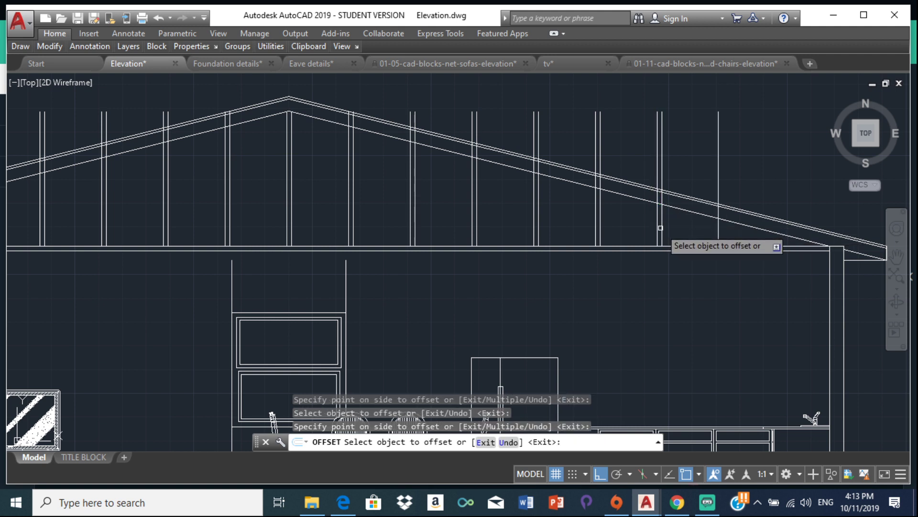
pyautogui.click(661, 228)
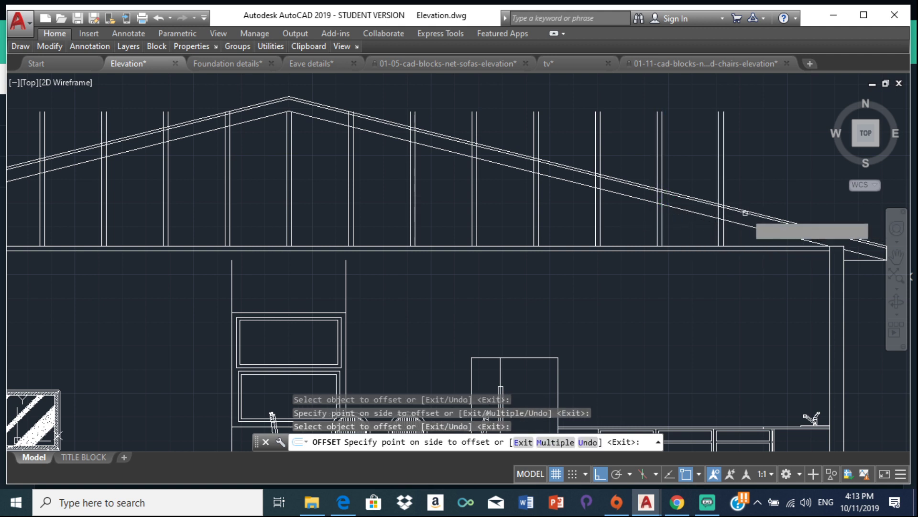
pyautogui.click(694, 223)
pyautogui.click(723, 221)
pyautogui.click(739, 221)
# Step: Offset the last posts out to the right eave and end the OFFSET command
pyautogui.scroll(4, 739, 222)
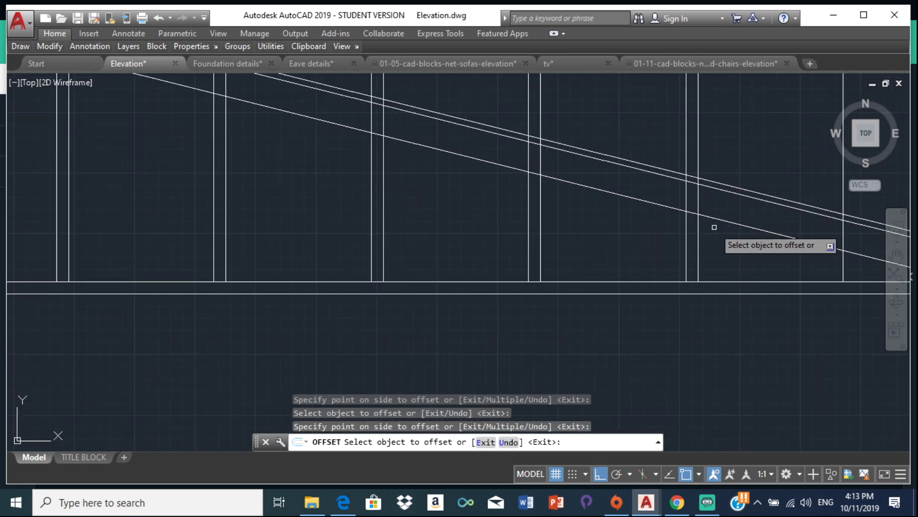
pyautogui.click(697, 240)
pyautogui.scroll(-3, 765, 228)
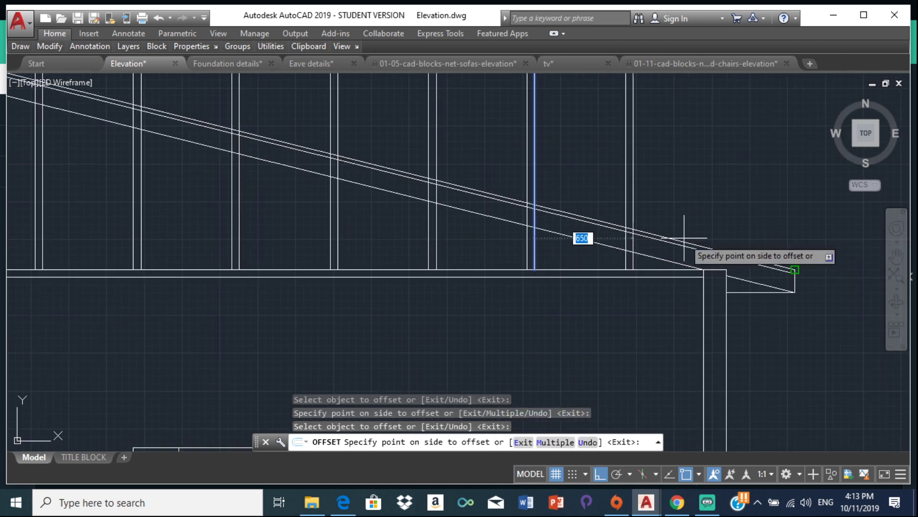
pyautogui.click(628, 253)
pyautogui.click(625, 236)
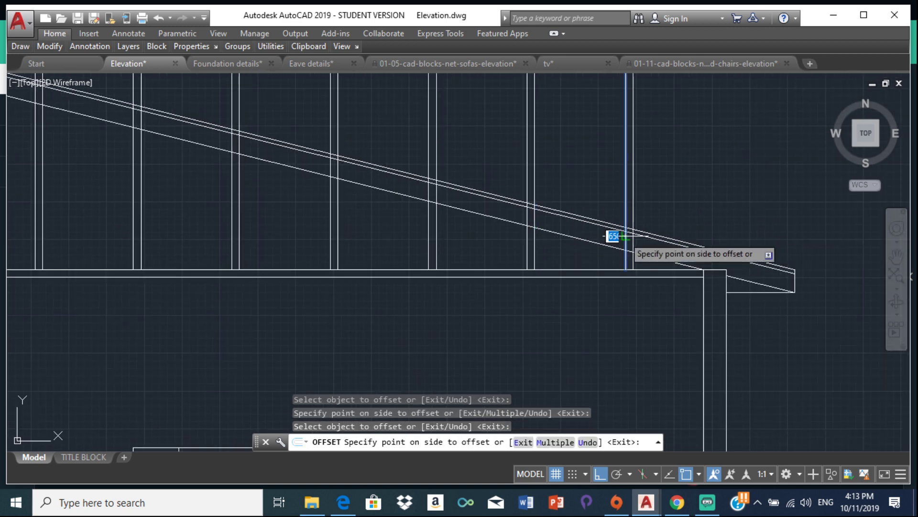
pyautogui.click(646, 233)
pyautogui.click(633, 233)
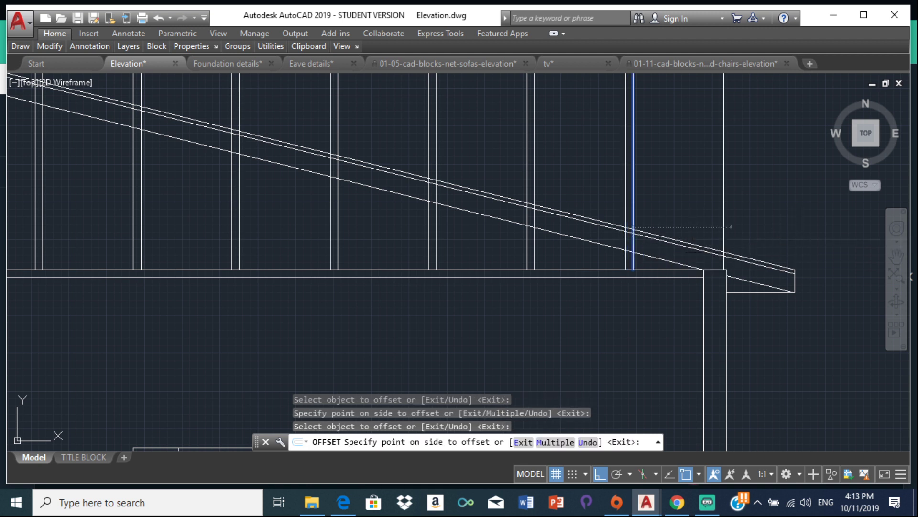
pyautogui.click(760, 229)
pyautogui.press('Escape')
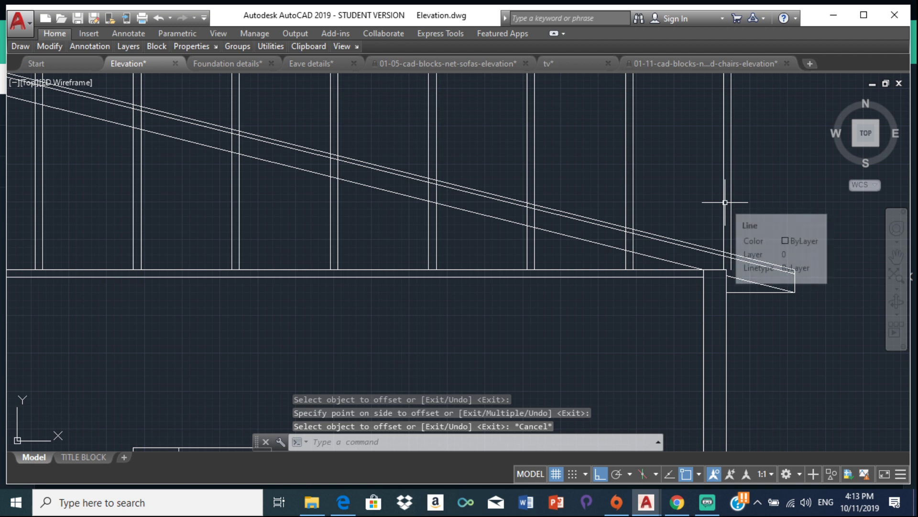
pyautogui.scroll(4, 722, 210)
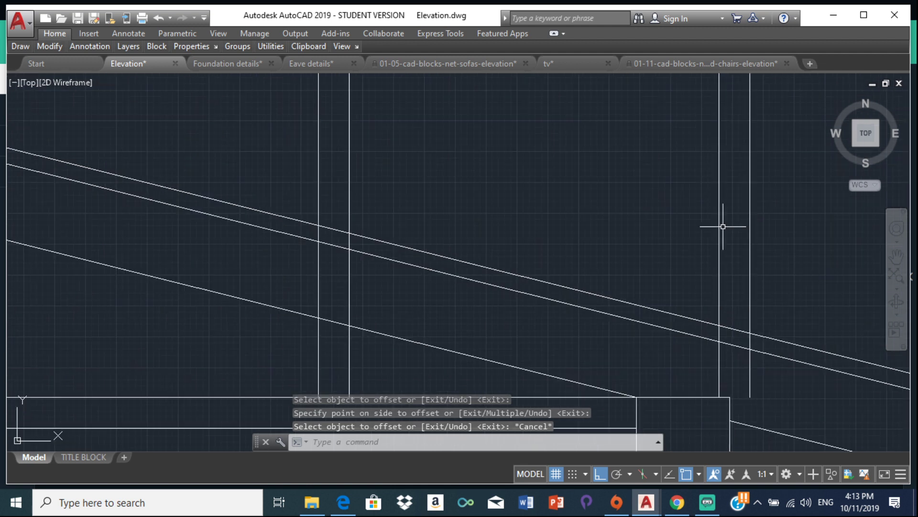
# Step: Stretch the post nearest the right eave down past the lower rafter line
pyautogui.click(577, 186)
pyautogui.click(576, 340)
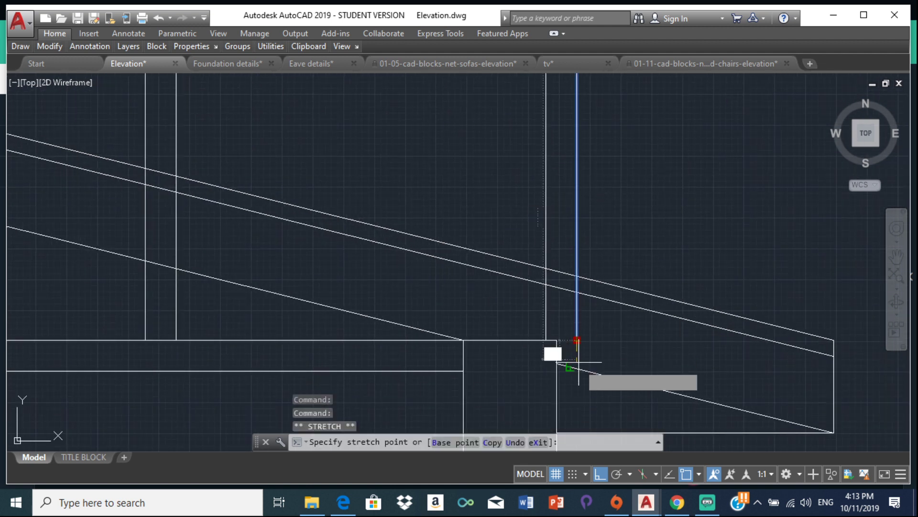
pyautogui.click(582, 381)
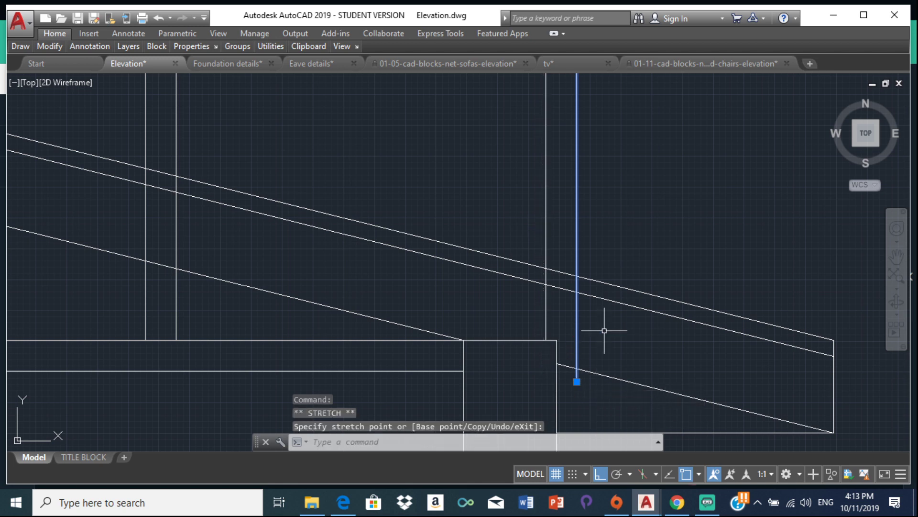
pyautogui.press('Escape')
# Step: Move to the left eave, check the outermost post's top grip, and start TRIM with all edges
pyautogui.scroll(-5, 625, 318)
pyautogui.moveTo(625, 317); pyautogui.dragTo(373, 186, button='middle')
pyautogui.scroll(4, 556, 324)
pyautogui.moveTo(555, 324); pyautogui.dragTo(443, 148, button='middle')
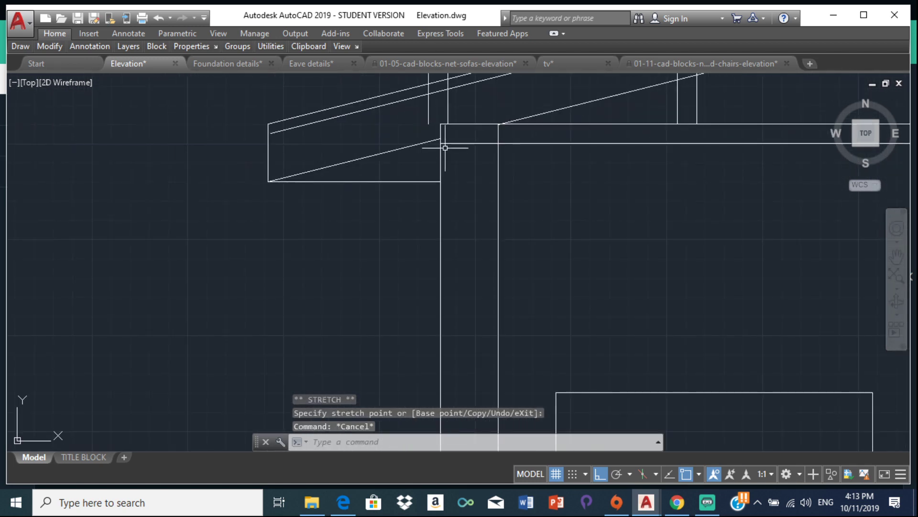
pyautogui.click(429, 104)
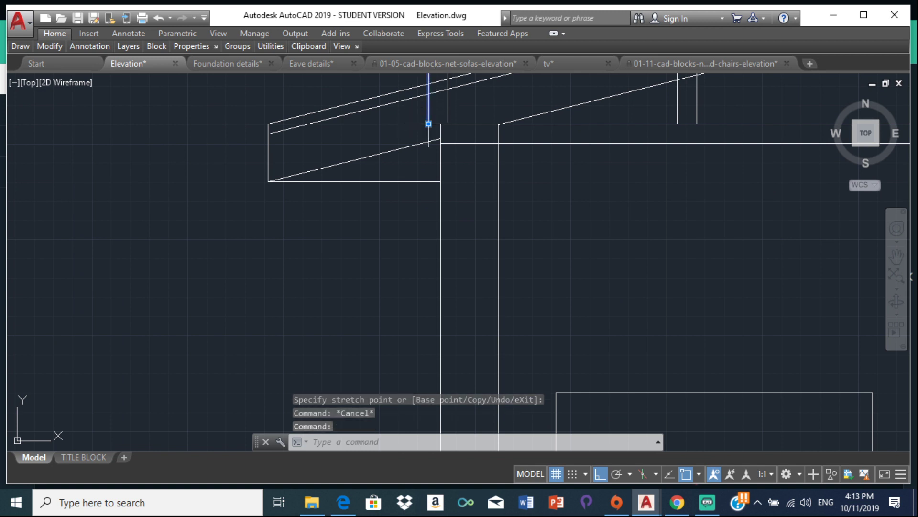
pyautogui.click(428, 123)
pyautogui.press('Escape')
pyautogui.write('t')
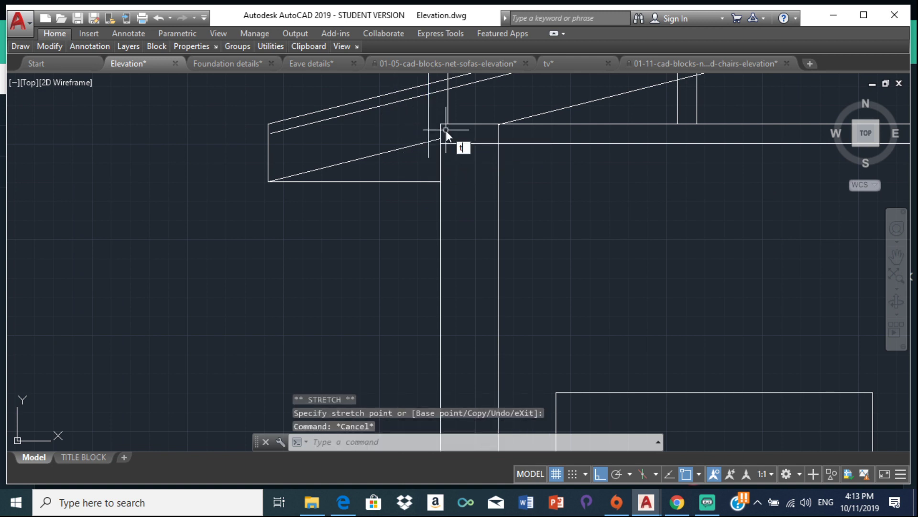
pyautogui.write('r')
pyautogui.press('Return')
pyautogui.press('Return')
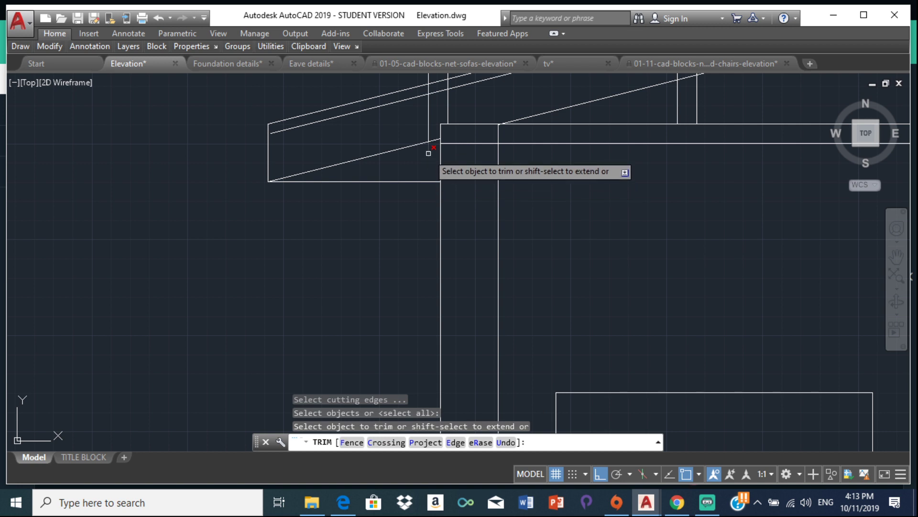
# Step: Trim the left eave post's top back between the rafter lines
pyautogui.click(428, 153)
pyautogui.click(431, 88)
pyautogui.scroll(3, 430, 88)
pyautogui.click(406, 96)
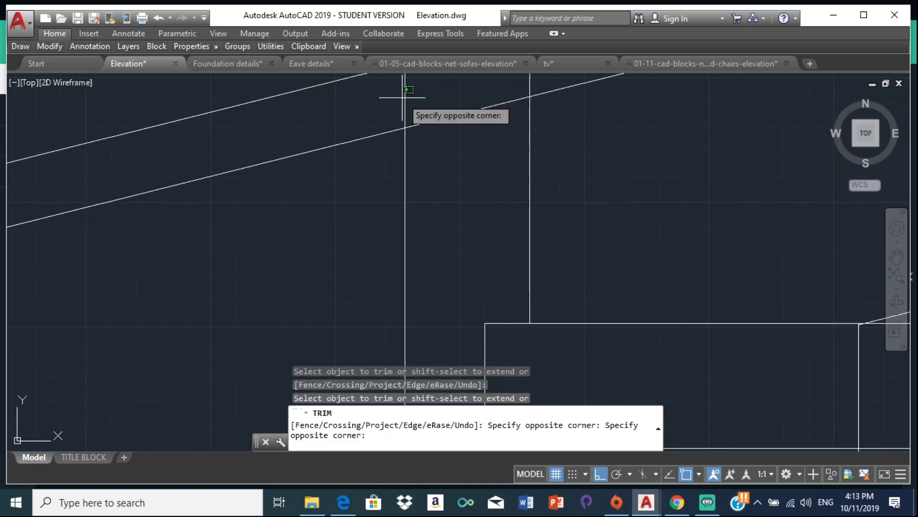
pyautogui.click(420, 90)
pyautogui.scroll(-2, 367, 152)
pyautogui.moveTo(367, 152)
pyautogui.mouseDown(button='middle')
pyautogui.moveTo(353, 158)
pyautogui.moveTo(429, 164)
pyautogui.moveTo(352, 233)
pyautogui.mouseUp(button='middle')
pyautogui.scroll(-2, 379, 148)
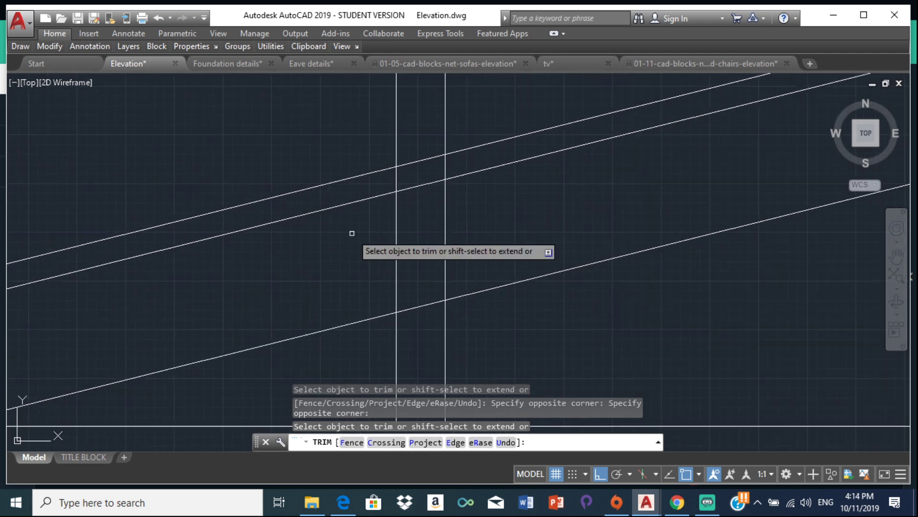
# Step: Trim a post between the rafter lines, then undo that trim
pyautogui.click(382, 185)
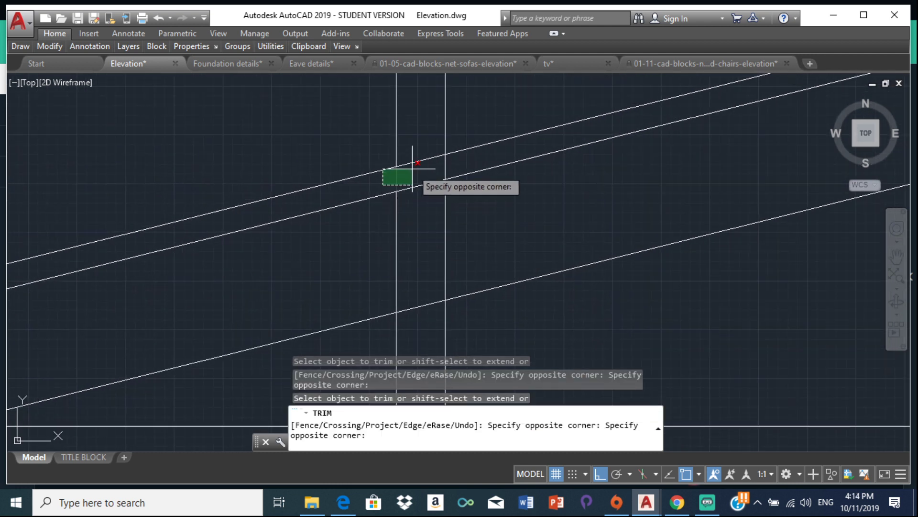
pyautogui.click(424, 168)
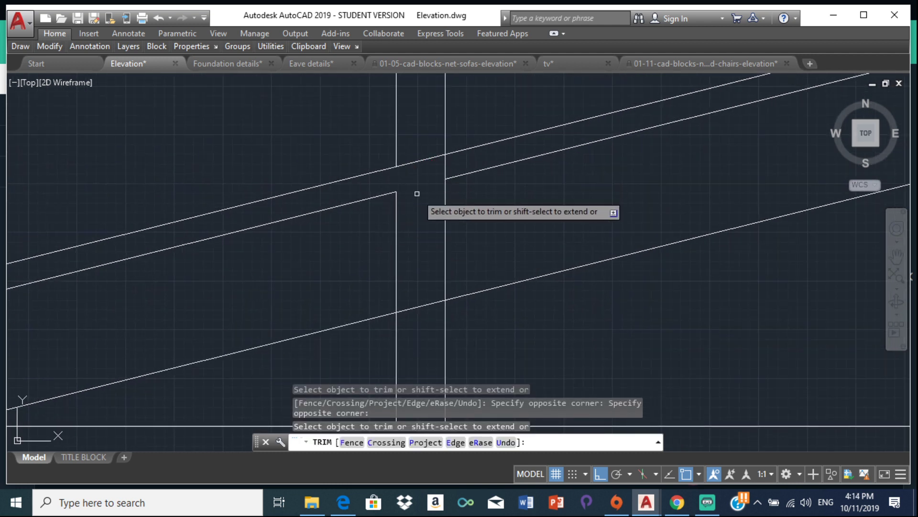
pyautogui.hotkey('ctrl', 'z')
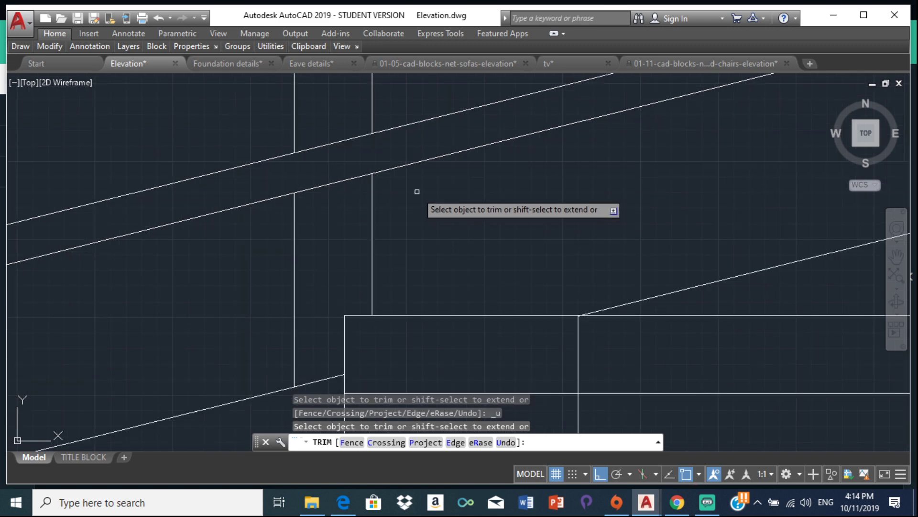
pyautogui.scroll(-4, 430, 138)
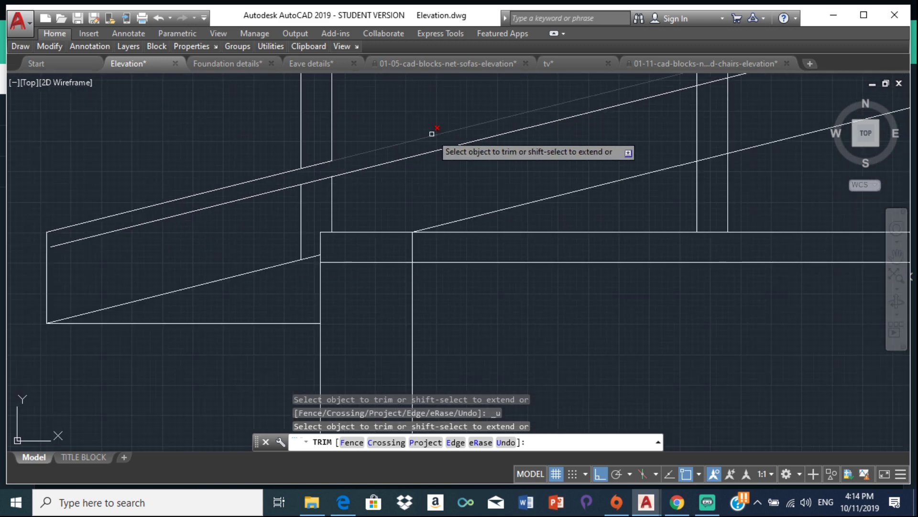
pyautogui.scroll(5, 432, 134)
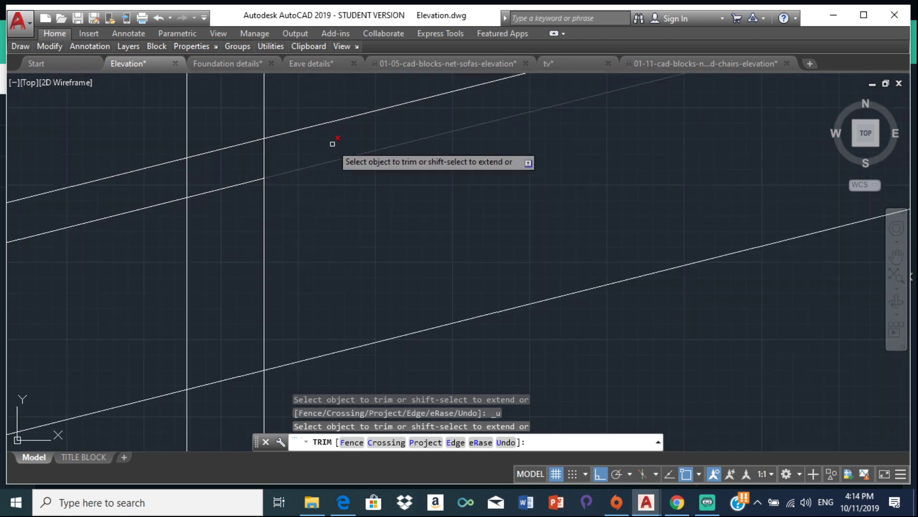
# Step: Cut two neighbouring post segments out of the rafter band
pyautogui.click(182, 179)
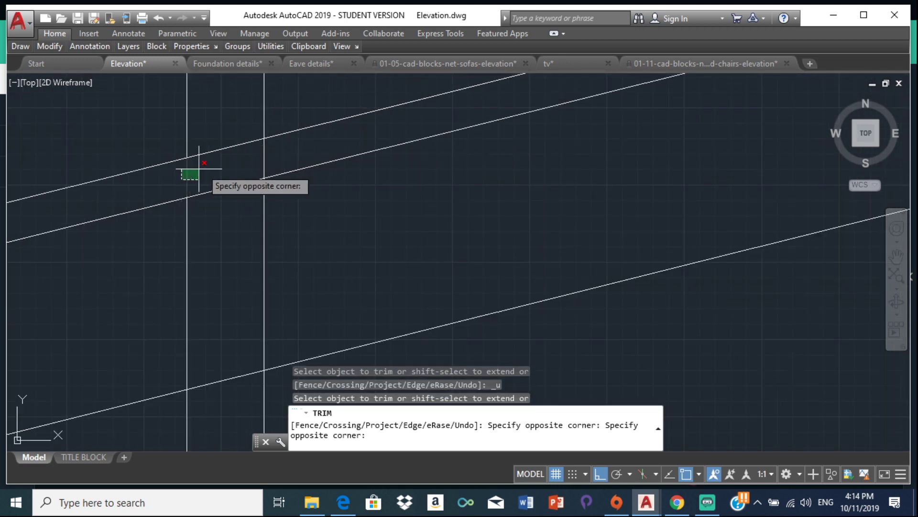
pyautogui.click(232, 165)
pyautogui.click(246, 152)
pyautogui.click(268, 143)
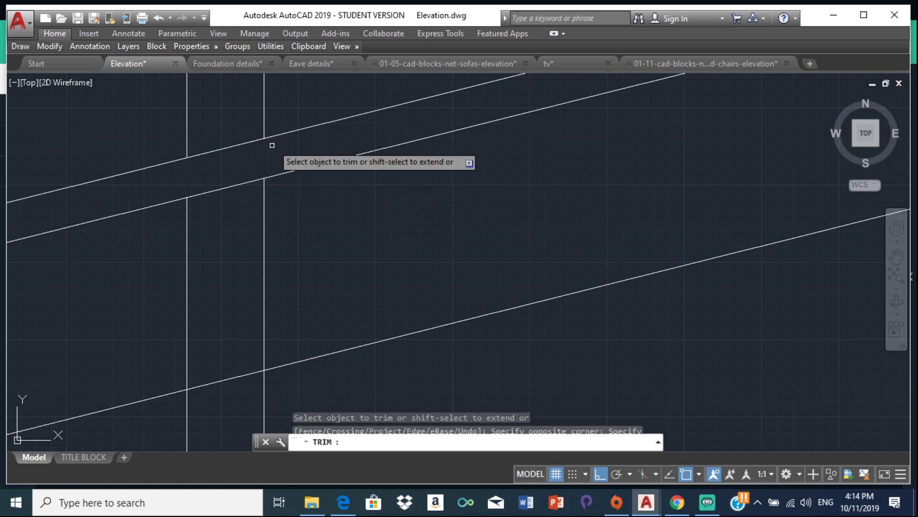
pyautogui.moveTo(268, 144)
pyautogui.mouseDown(button='middle')
pyautogui.moveTo(105, 205)
pyautogui.moveTo(423, 185)
pyautogui.mouseUp(button='middle')
pyautogui.scroll(2, 384, 187)
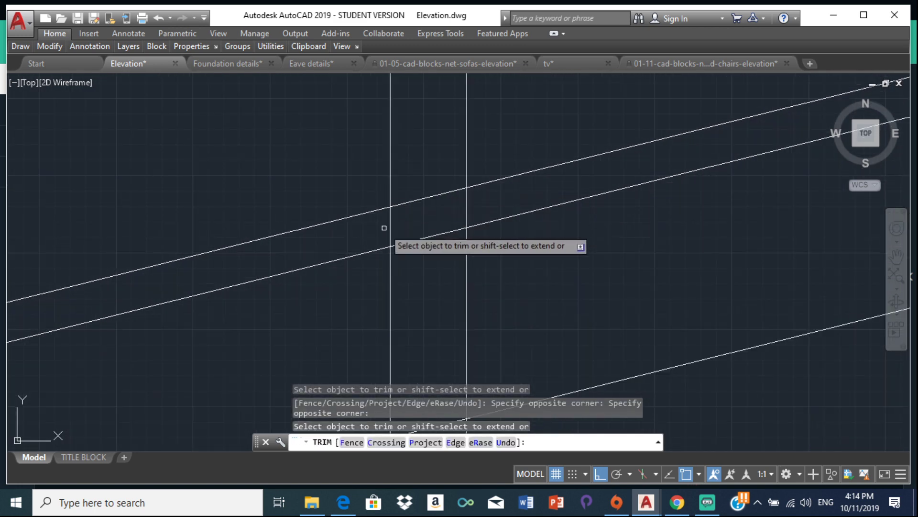
# Step: Trim the left post and the adjacent post piece between the rafters
pyautogui.click(403, 225)
pyautogui.click(383, 216)
pyautogui.click(451, 206)
pyautogui.click(473, 204)
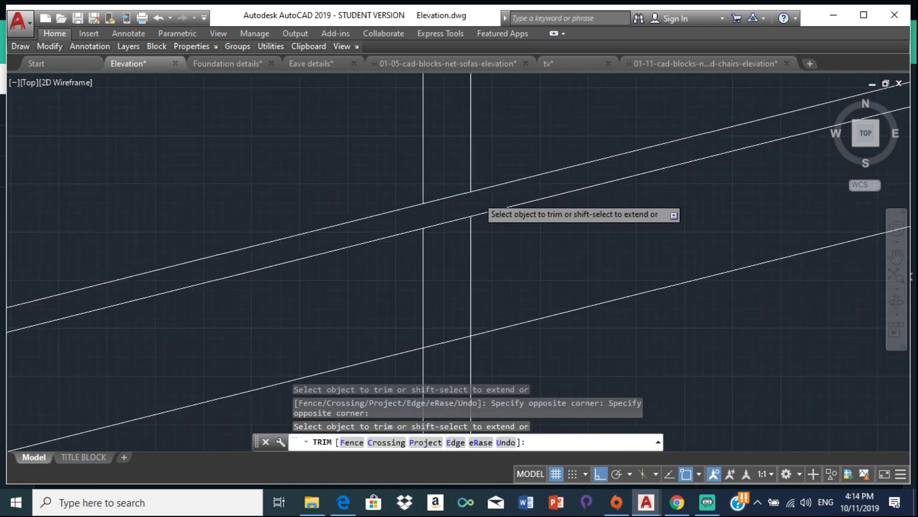
pyautogui.scroll(-2, 373, 211)
# Step: Remove the post piece lying just under the upper rafter line
pyautogui.click(500, 180)
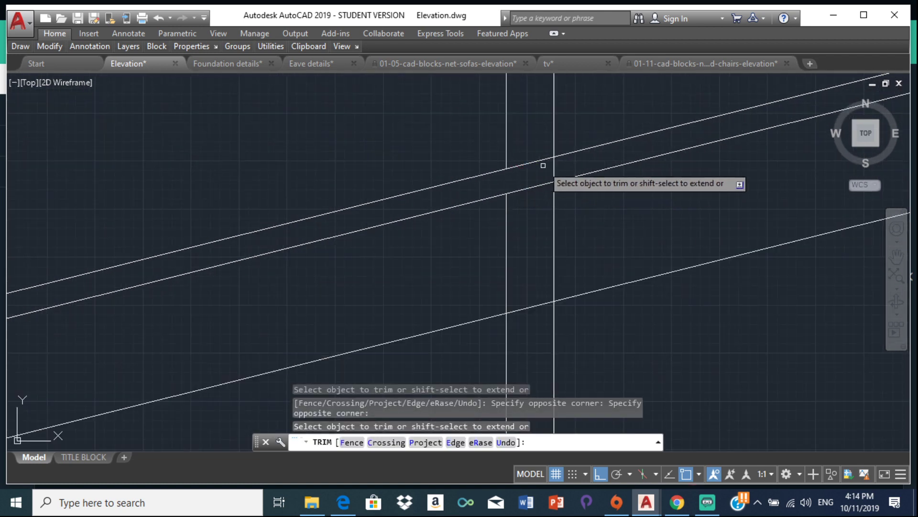
pyautogui.click(571, 158)
pyautogui.click(545, 176)
pyautogui.click(555, 163)
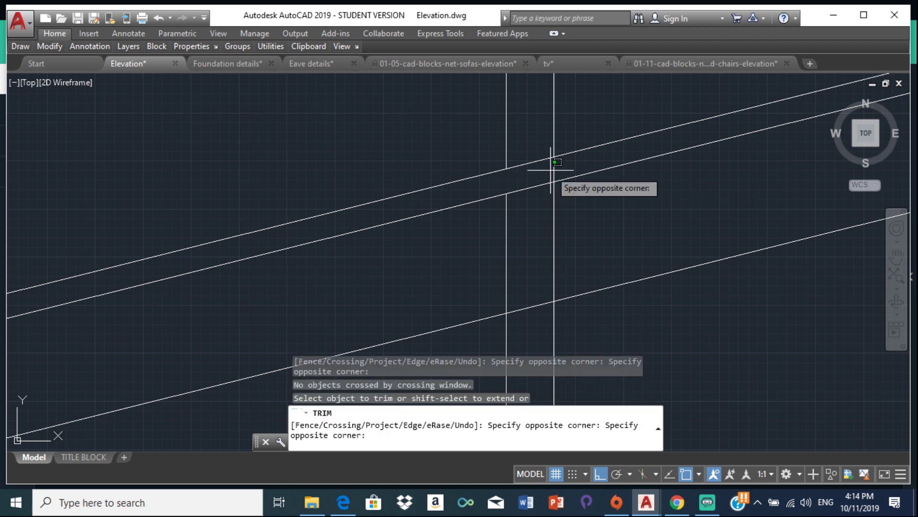
pyautogui.click(559, 168)
pyautogui.scroll(-4, 531, 168)
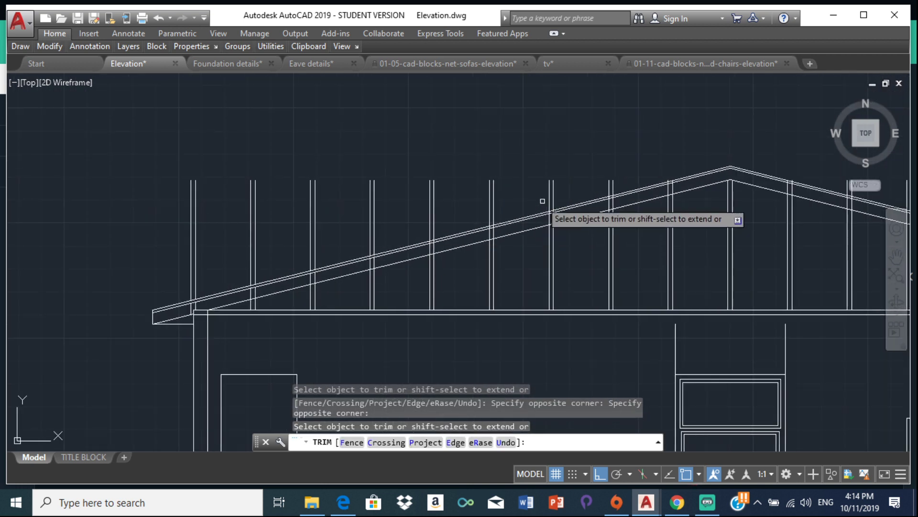
pyautogui.scroll(5, 461, 211)
pyautogui.scroll(4, 379, 166)
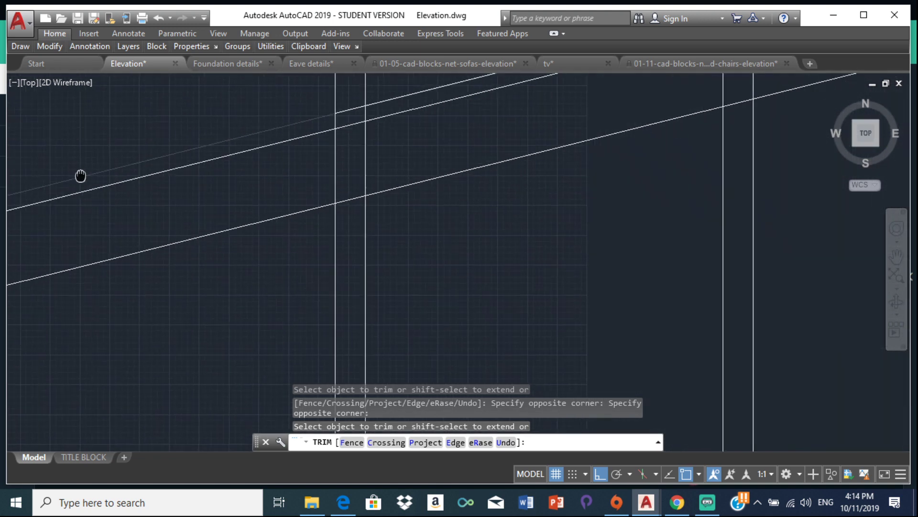
pyautogui.scroll(2, 314, 164)
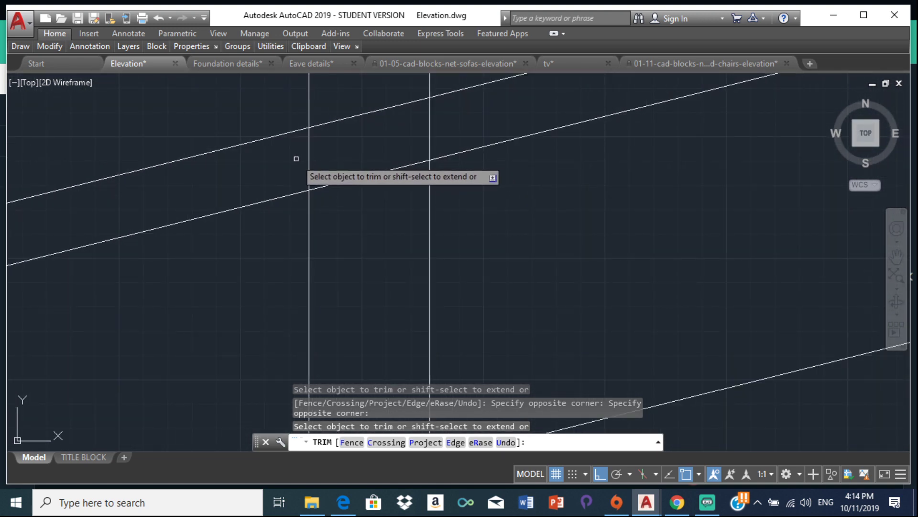
# Step: Trim two more posts where they cross between the paired rafter lines
pyautogui.click(306, 154)
pyautogui.click(345, 144)
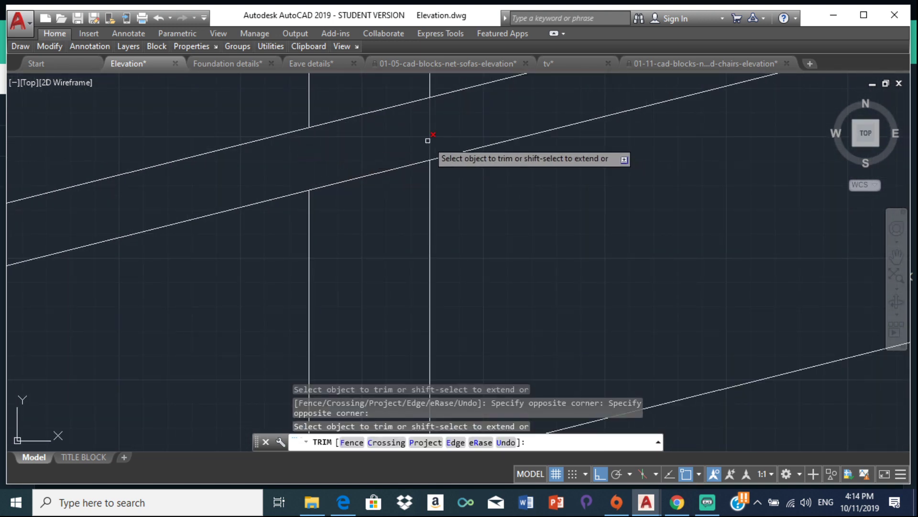
pyautogui.click(434, 137)
pyautogui.click(448, 124)
pyautogui.scroll(-3, 336, 175)
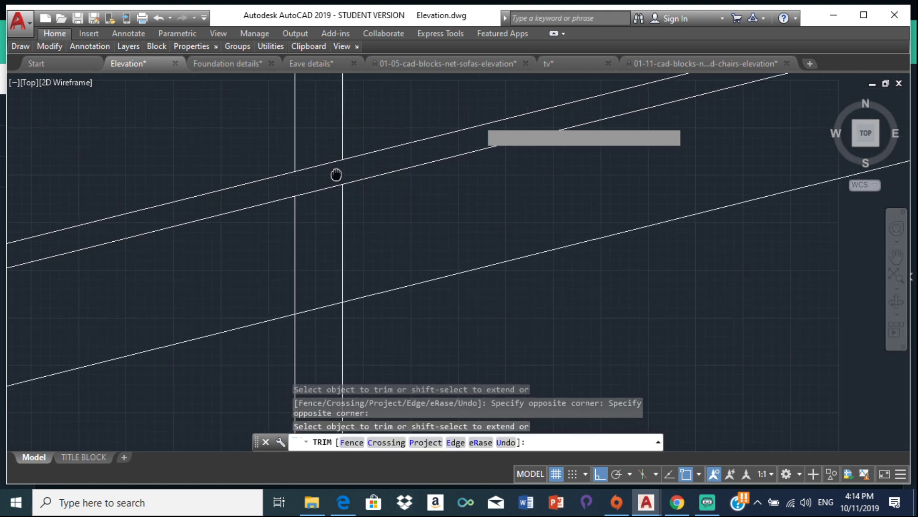
pyautogui.scroll(2, 448, 210)
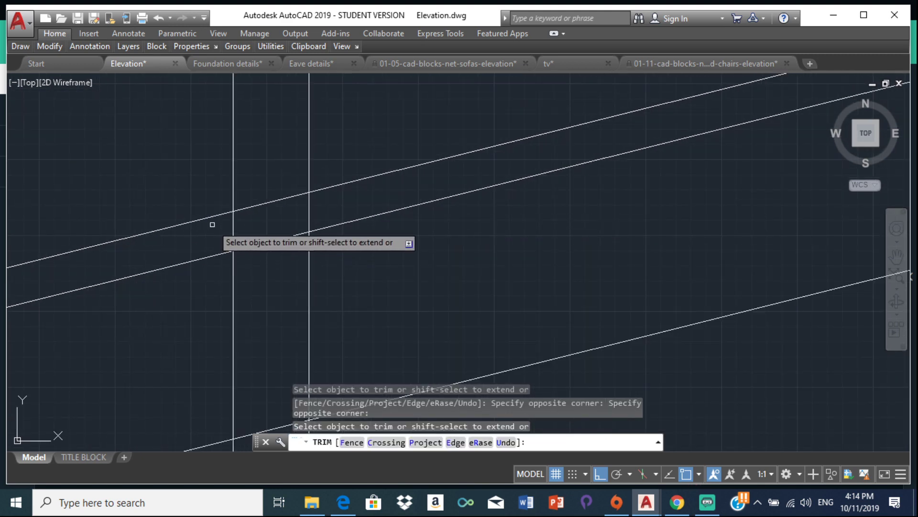
pyautogui.scroll(6, 225, 234)
pyautogui.moveTo(361, 231); pyautogui.dragTo(41, 270, button='middle')
pyautogui.scroll(-2, 311, 248)
# Step: Cut the next three posts back from the rafter band along the slope
pyautogui.click(99, 247)
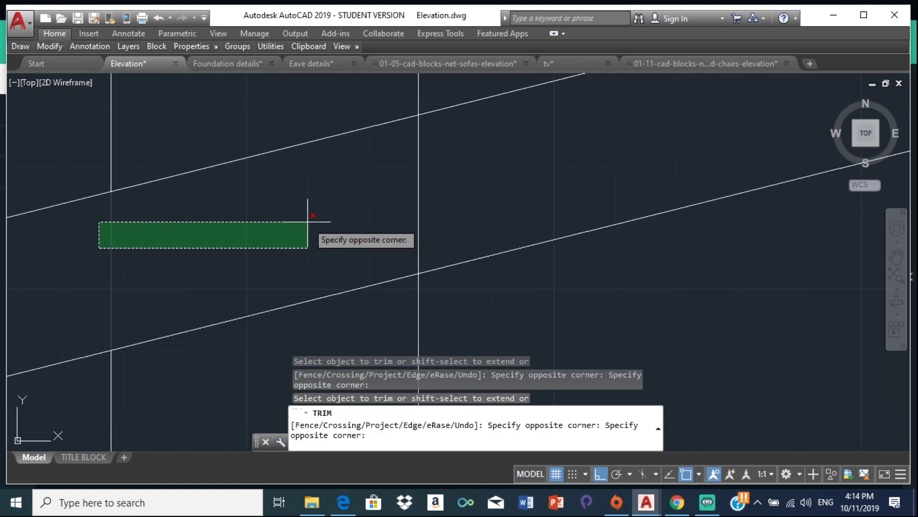
pyautogui.click(308, 221)
pyautogui.click(363, 216)
pyautogui.click(532, 166)
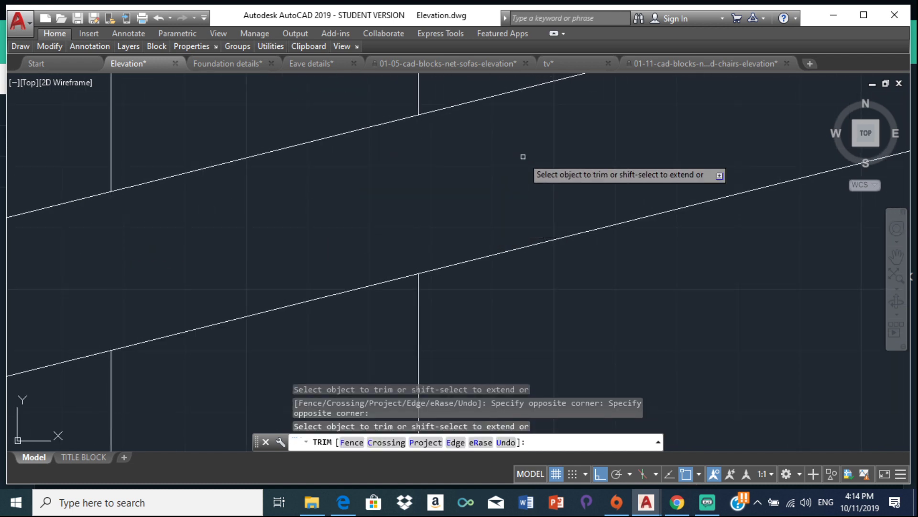
pyautogui.scroll(-5, 168, 281)
pyautogui.scroll(2, 676, 263)
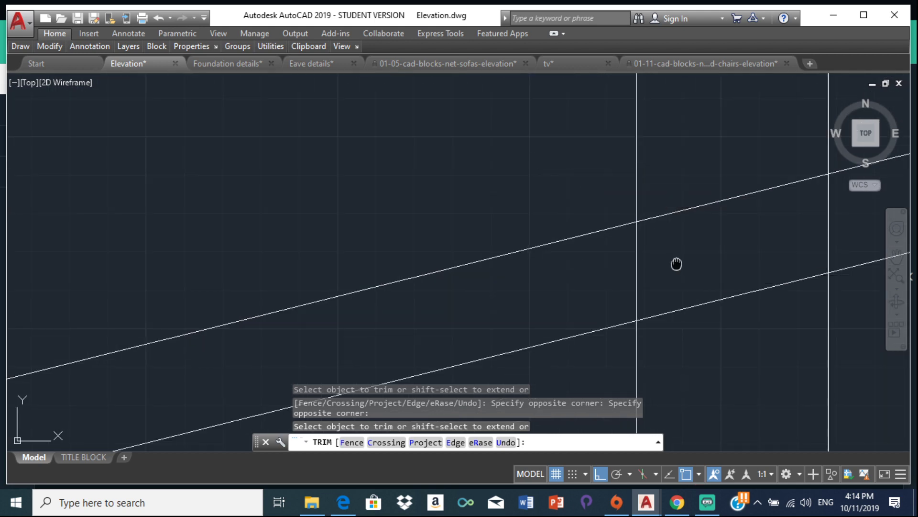
pyautogui.moveTo(676, 262); pyautogui.dragTo(528, 310, button='middle')
pyautogui.click(361, 242)
pyautogui.click(467, 235)
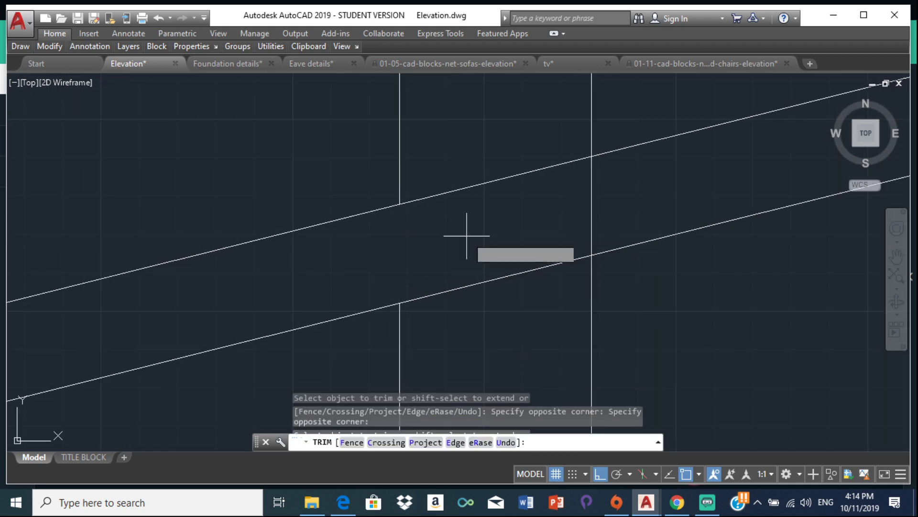
pyautogui.click(634, 199)
pyautogui.scroll(-2, 629, 199)
# Step: Trim the remaining post segment left between the rafters
pyautogui.moveTo(629, 198); pyautogui.dragTo(233, 223, button='middle')
pyautogui.scroll(2, 225, 219)
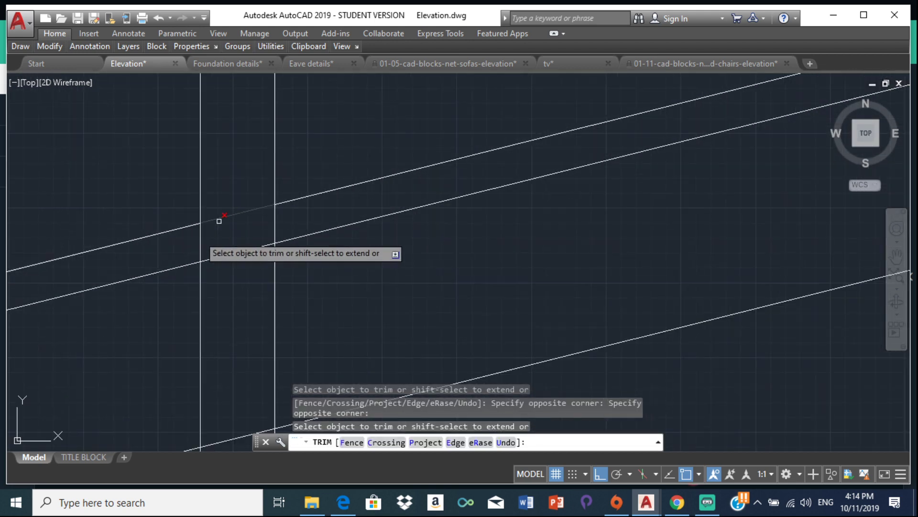
pyautogui.scroll(-1, 165, 251)
pyautogui.click(374, 194)
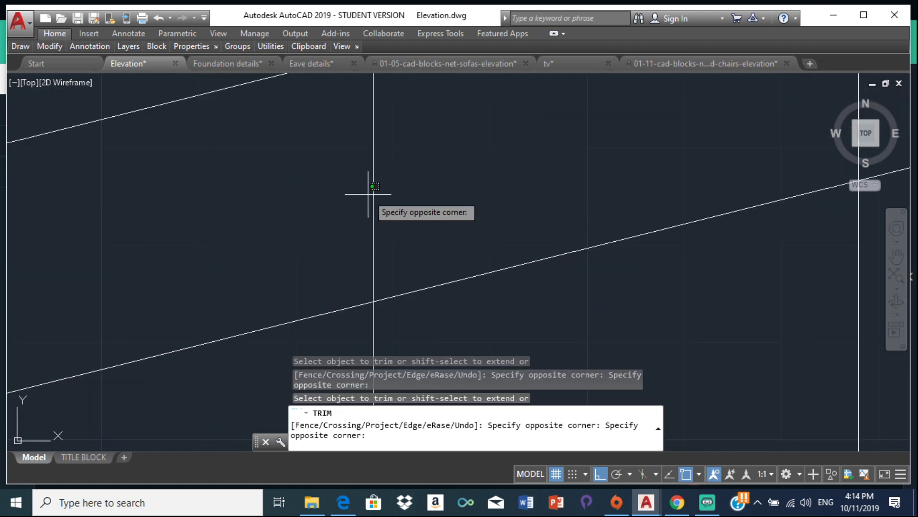
pyautogui.click(367, 194)
pyautogui.moveTo(371, 188); pyautogui.dragTo(113, 307, button='middle')
pyautogui.scroll(-1, 113, 308)
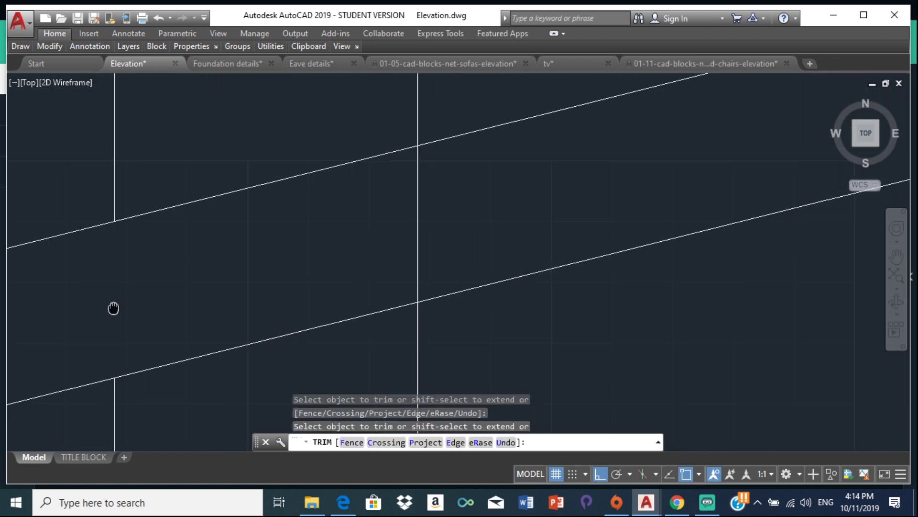
pyautogui.scroll(-1, 326, 230)
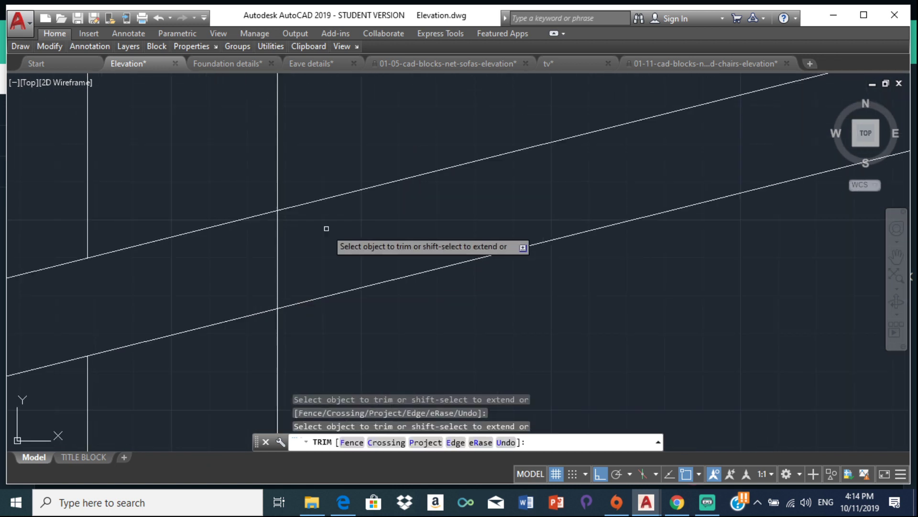
pyautogui.click(277, 236)
pyautogui.scroll(-2, 322, 238)
pyautogui.scroll(-2, 533, 127)
# Step: Trim the next pair of posts between the rafter lines toward the roof apex
pyautogui.moveTo(533, 127); pyautogui.dragTo(428, 219, button='middle')
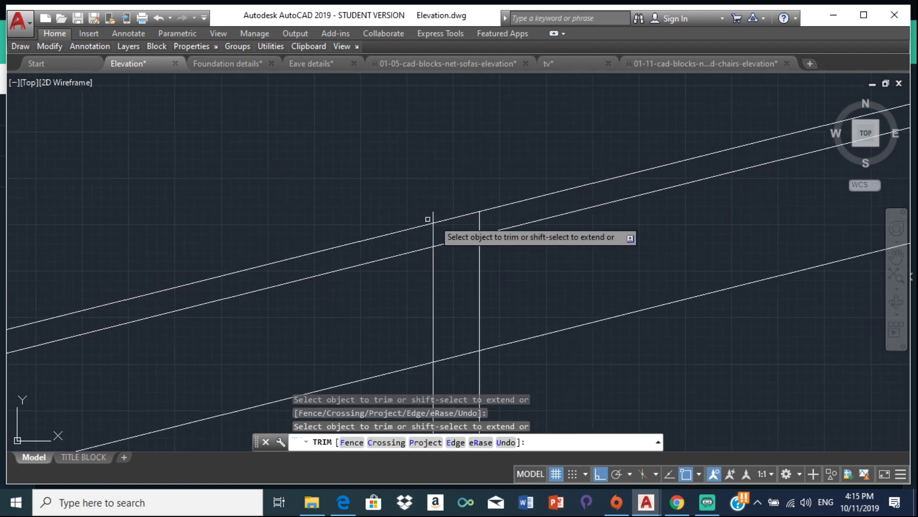
pyautogui.click(404, 235)
pyautogui.scroll(2, 453, 253)
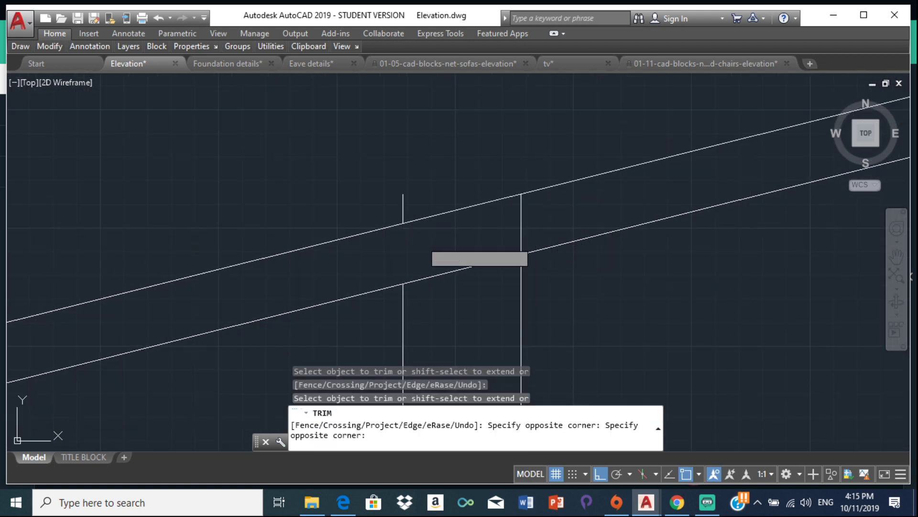
pyautogui.click(498, 218)
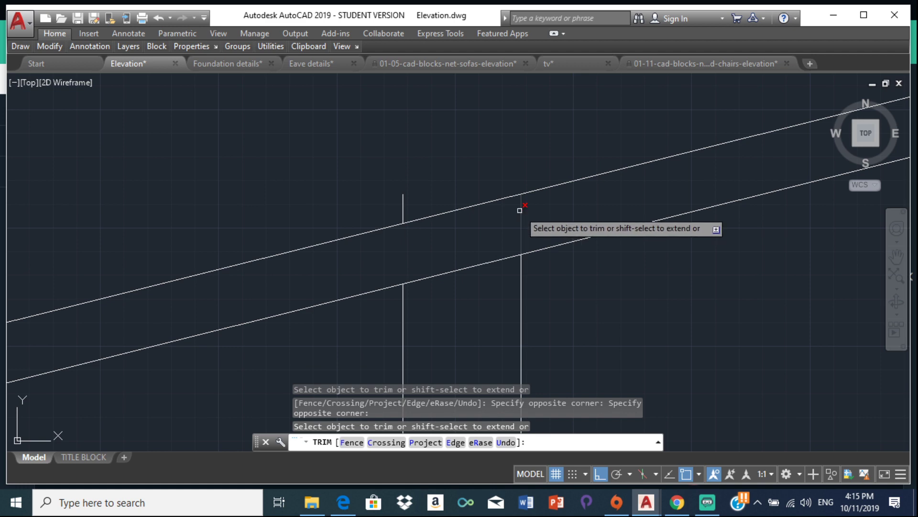
pyautogui.scroll(-2, 531, 201)
pyautogui.moveTo(537, 192); pyautogui.dragTo(345, 208, button='middle')
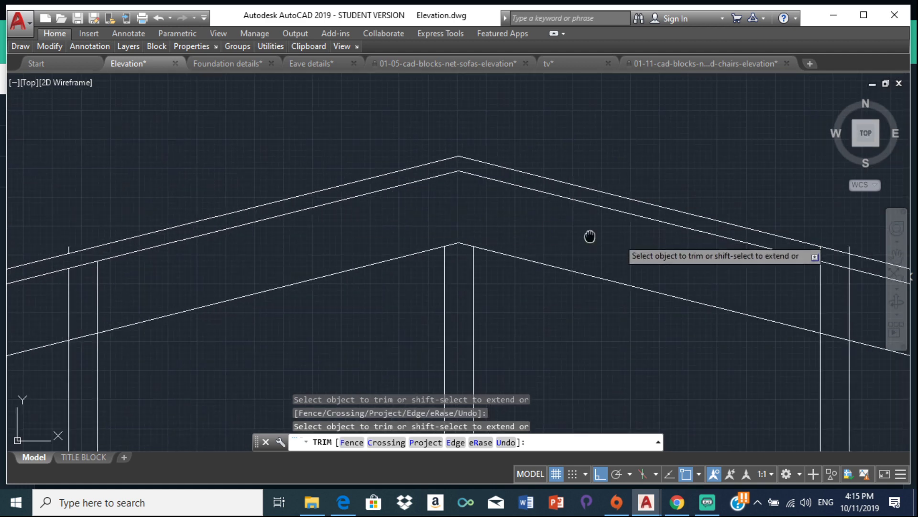
# Step: Trim the first two posts on the right roof slope between the parallel rafter lines
pyautogui.moveTo(590, 236); pyautogui.dragTo(524, 220, button='middle')
pyautogui.scroll(-2, 524, 220)
pyautogui.scroll(-2, 332, 214)
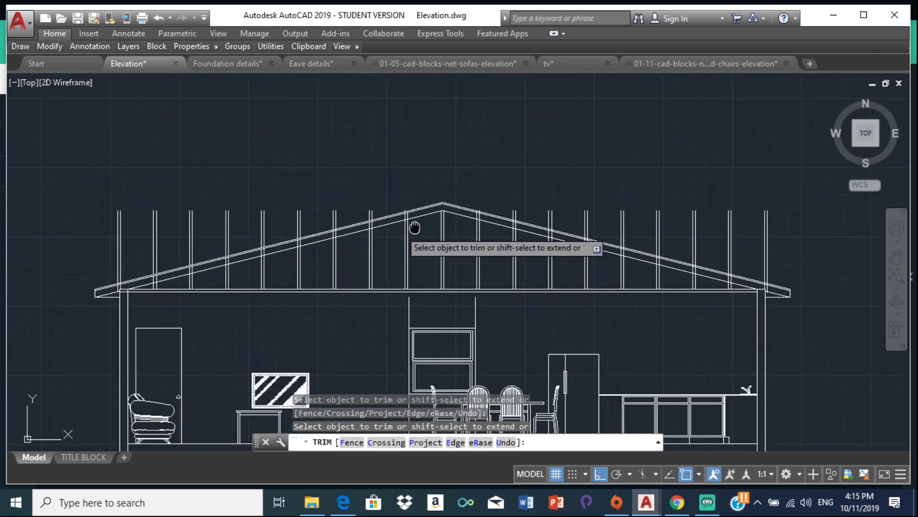
pyautogui.moveTo(415, 228); pyautogui.dragTo(569, 183, button='middle')
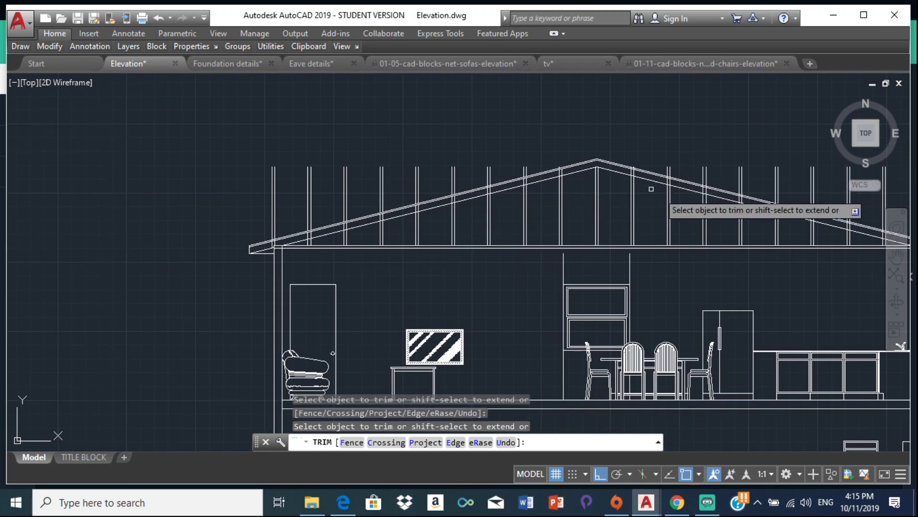
pyautogui.scroll(8, 651, 188)
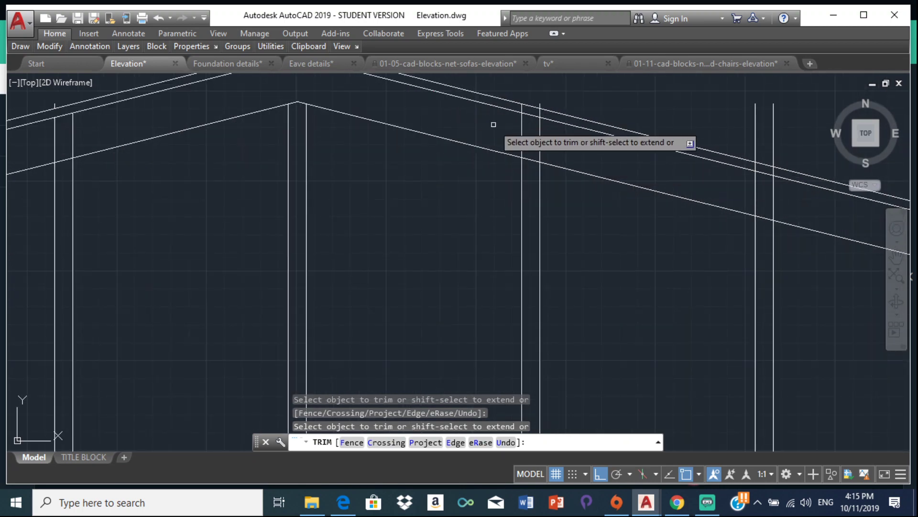
pyautogui.scroll(4, 526, 113)
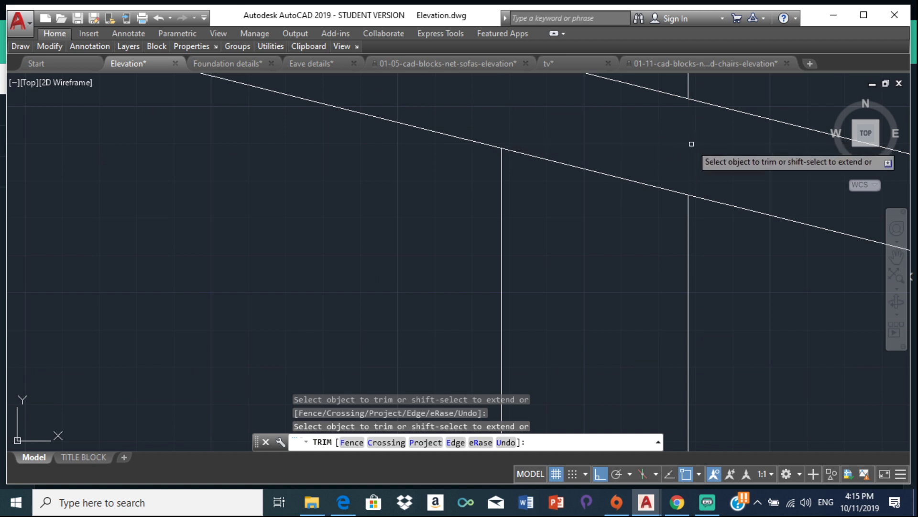
pyautogui.scroll(-3, 459, 117)
pyautogui.moveTo(459, 116); pyautogui.dragTo(478, 176, button='middle')
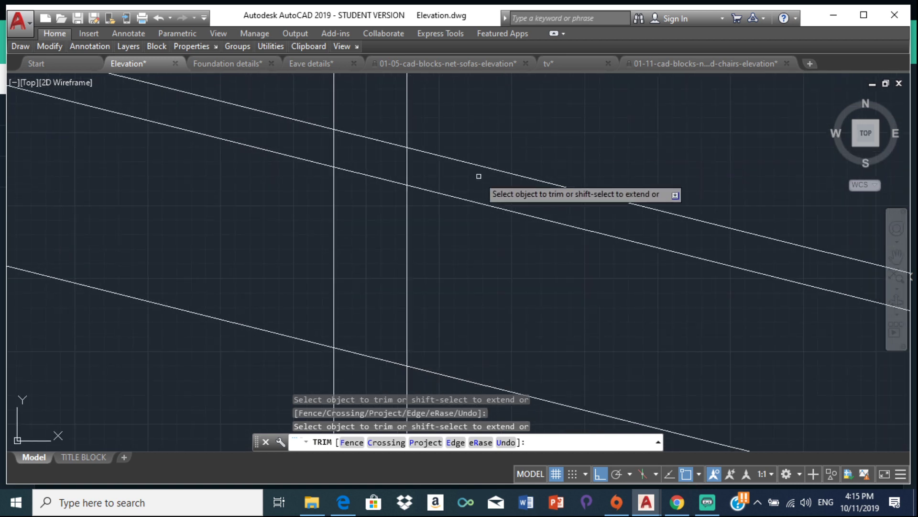
pyautogui.scroll(4, 430, 177)
pyautogui.click(148, 125)
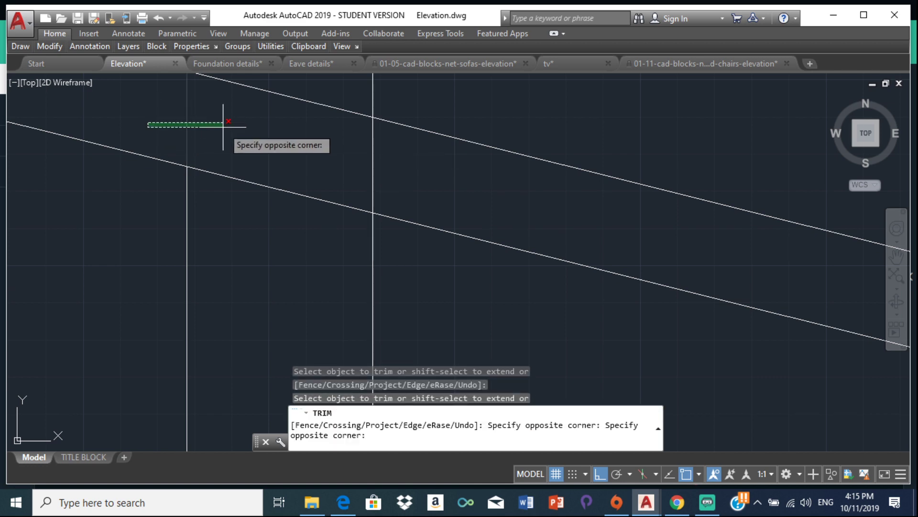
pyautogui.click(335, 148)
pyautogui.click(339, 150)
pyautogui.scroll(-1, 478, 191)
pyautogui.click(460, 194)
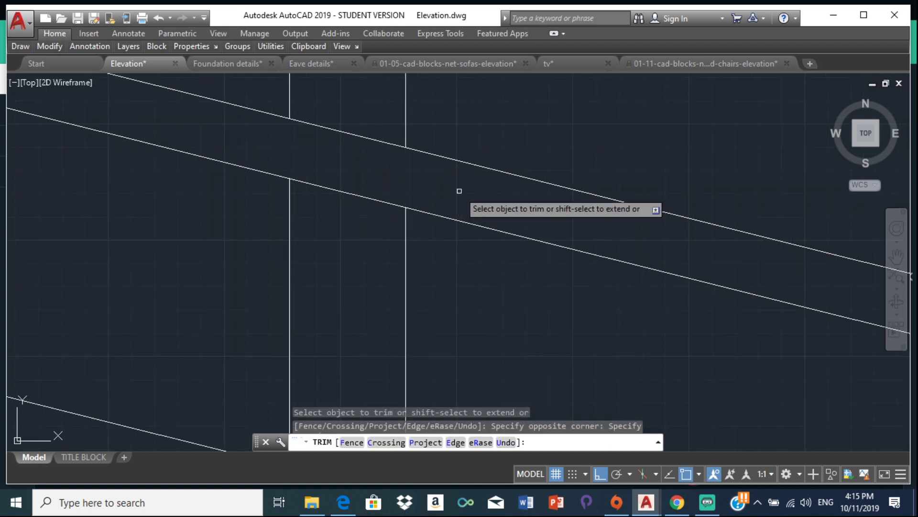
pyautogui.scroll(-2, 459, 191)
pyautogui.scroll(2, 383, 199)
pyautogui.scroll(1, 77, 216)
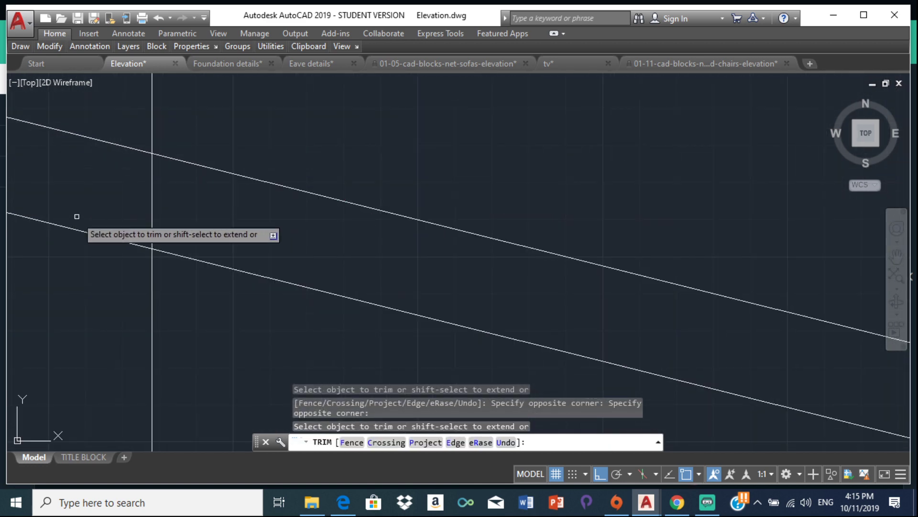
# Step: Trim the next four posts between the rafter lines with crossing windows
pyautogui.click(103, 188)
pyautogui.click(207, 206)
pyautogui.scroll(2, 208, 205)
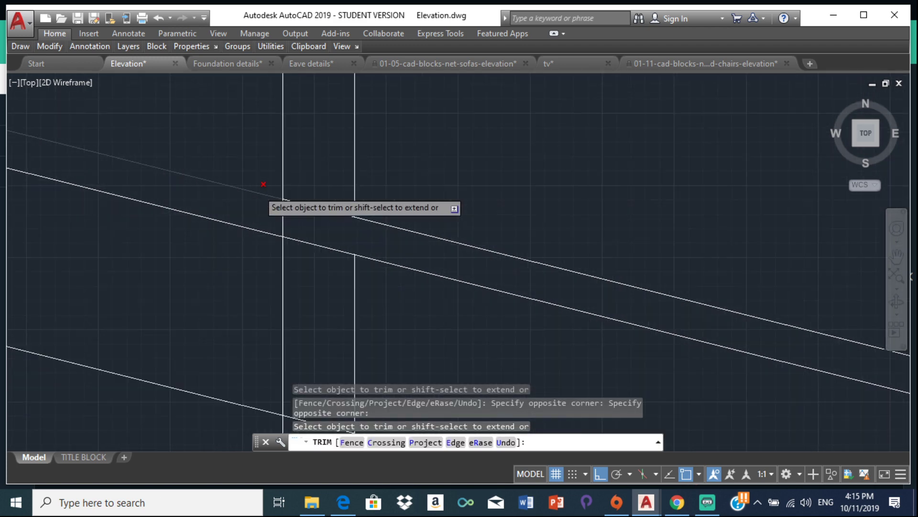
pyautogui.scroll(1, 263, 184)
pyautogui.click(285, 231)
pyautogui.click(344, 251)
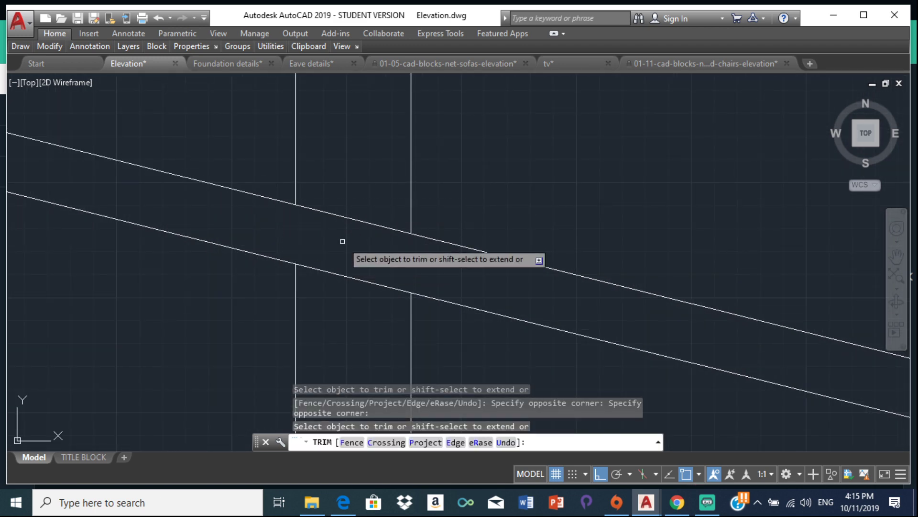
pyautogui.scroll(-1, 56, 128)
pyautogui.scroll(1, 56, 128)
pyautogui.moveTo(56, 127); pyautogui.dragTo(421, 187, button='middle')
pyautogui.click(499, 202)
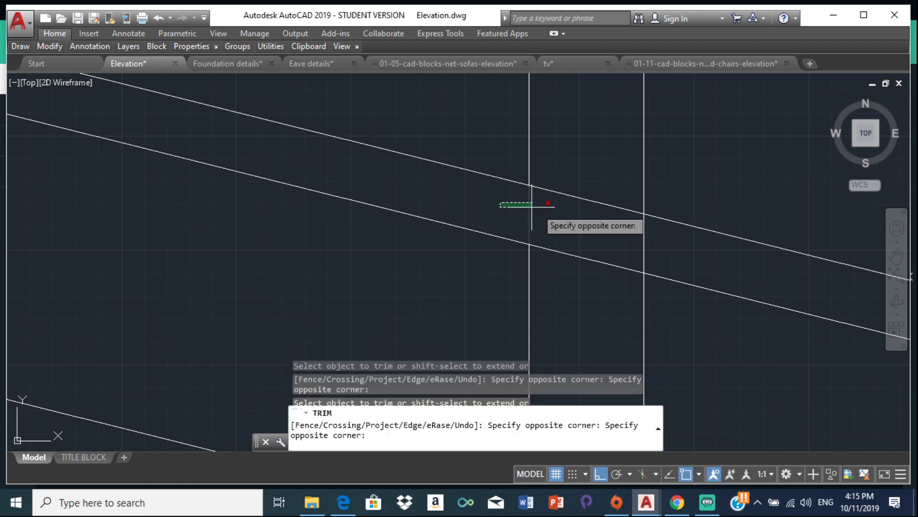
pyautogui.click(538, 205)
pyautogui.click(627, 238)
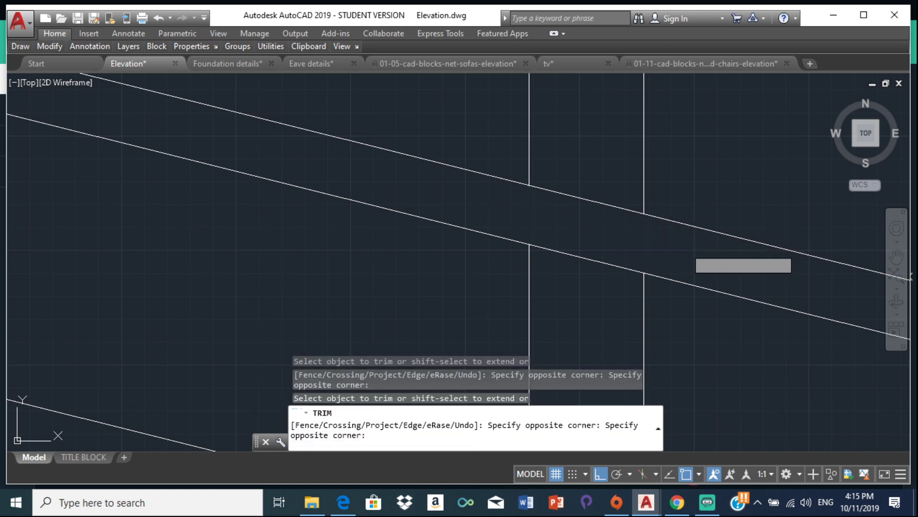
pyautogui.click(641, 246)
# Step: Trim three more posts further down the right slope between the rafters
pyautogui.scroll(-1, 701, 246)
pyautogui.moveTo(856, 287); pyautogui.dragTo(540, 215, button='middle')
pyautogui.scroll(4, 252, 144)
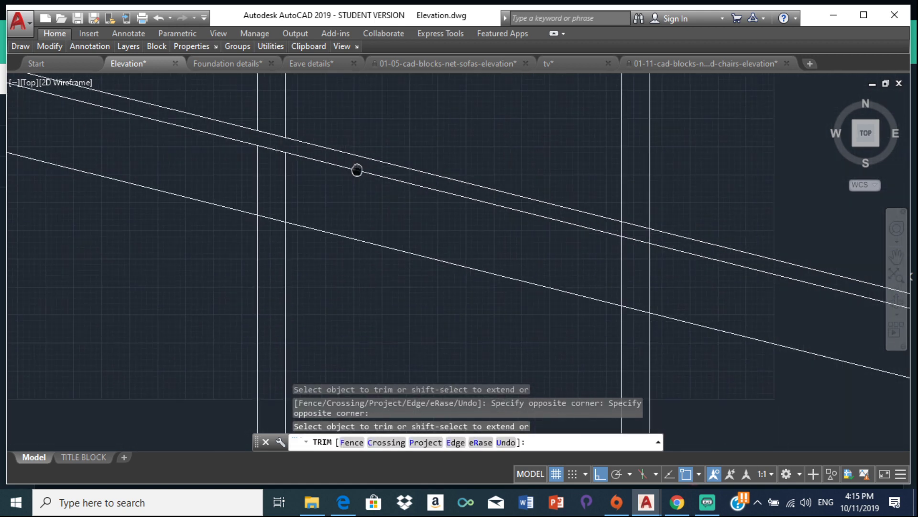
pyautogui.moveTo(357, 170); pyautogui.dragTo(558, 203, button='middle')
pyautogui.click(401, 169)
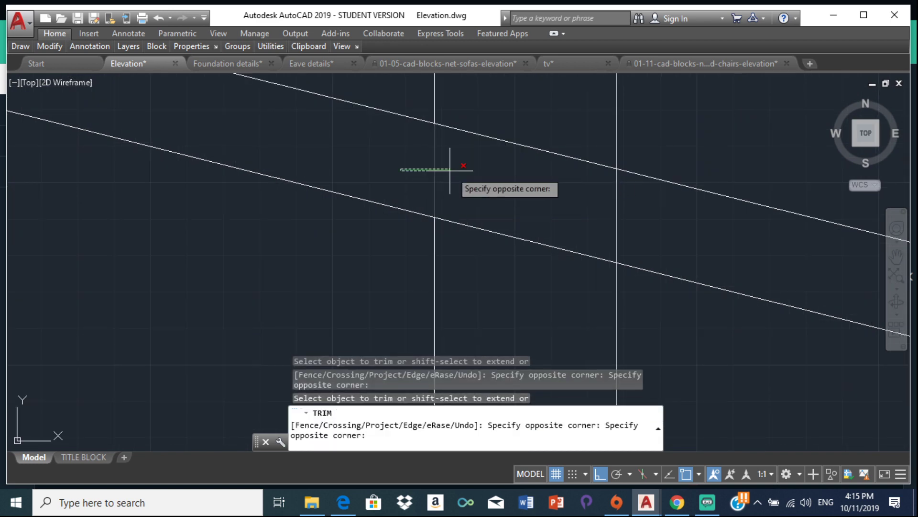
pyautogui.click(476, 205)
pyautogui.click(609, 205)
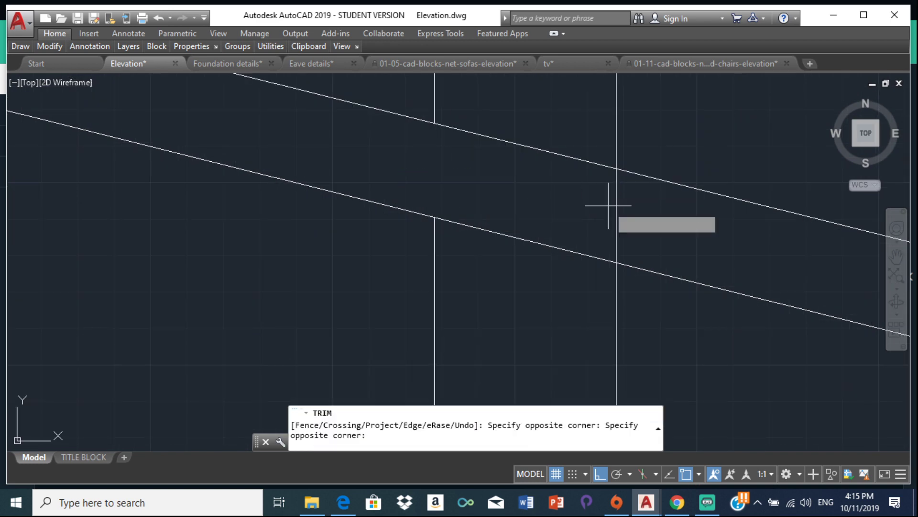
pyautogui.click(673, 221)
pyautogui.scroll(-2, 566, 207)
pyautogui.moveTo(566, 207); pyautogui.dragTo(282, 115, button='middle')
pyautogui.scroll(6, 420, 123)
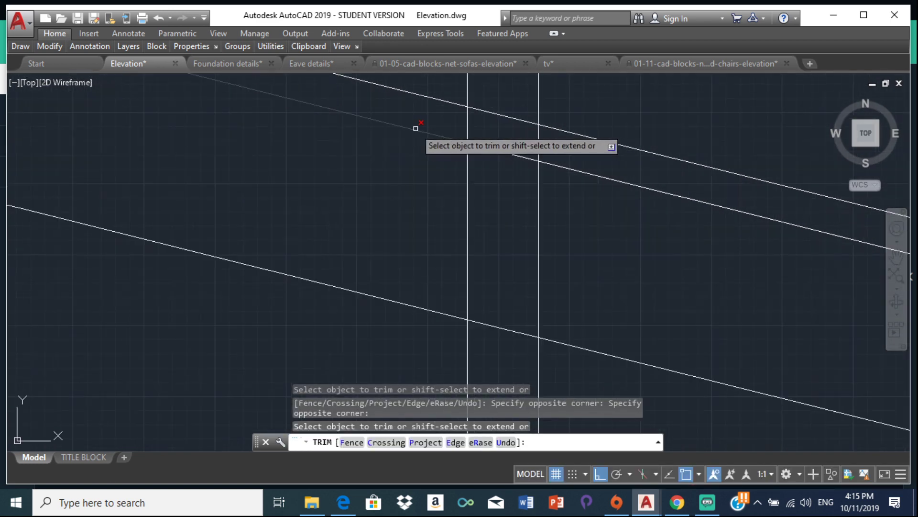
pyautogui.click(513, 120)
pyautogui.click(628, 142)
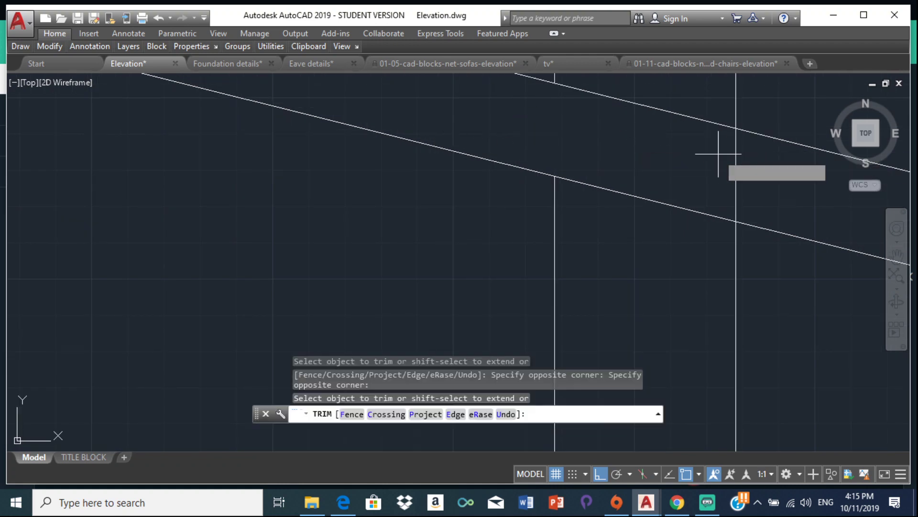
pyautogui.click(717, 154)
pyautogui.scroll(-3, 780, 167)
pyautogui.moveTo(779, 167); pyautogui.dragTo(329, 118, button='middle')
pyautogui.scroll(-3, 499, 142)
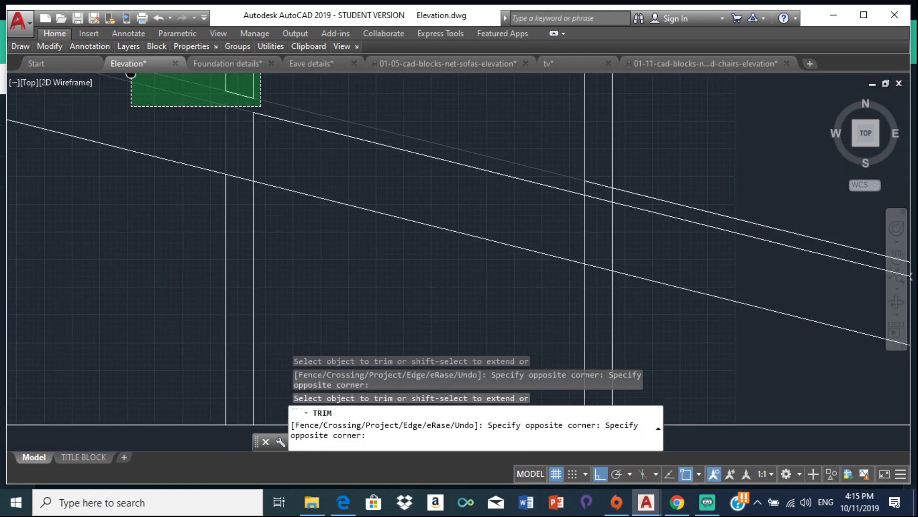
# Step: Restart TRIM (TR) with every object acting as a cutting edge
pyautogui.press('Escape')
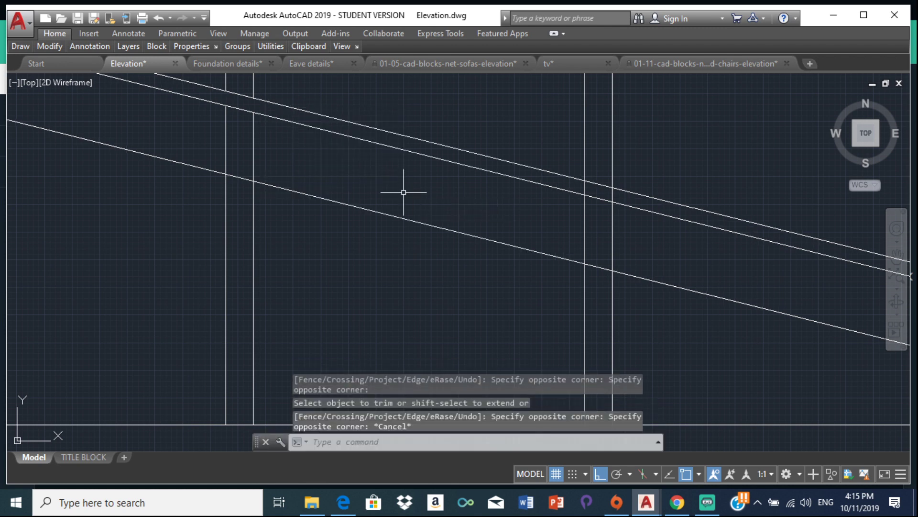
pyautogui.press('Return')
pyautogui.scroll(4, 546, 179)
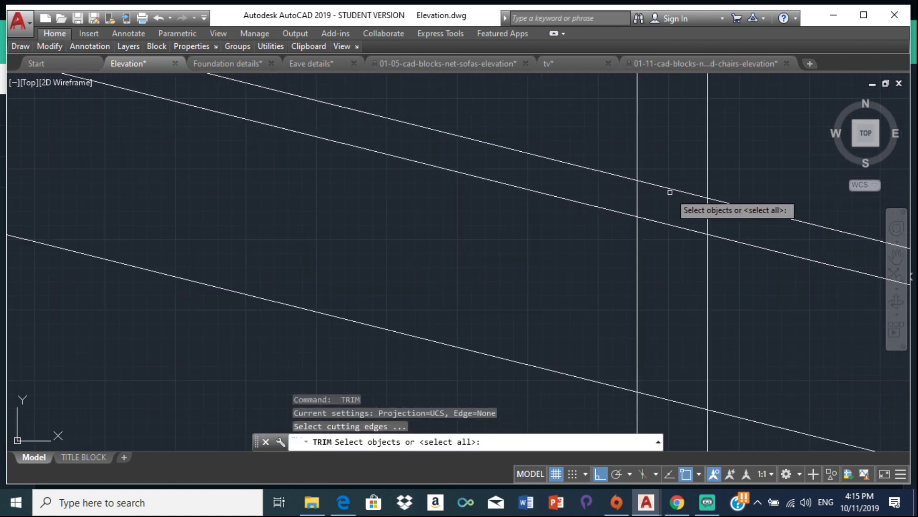
pyautogui.moveTo(497, 211); pyautogui.dragTo(482, 204)
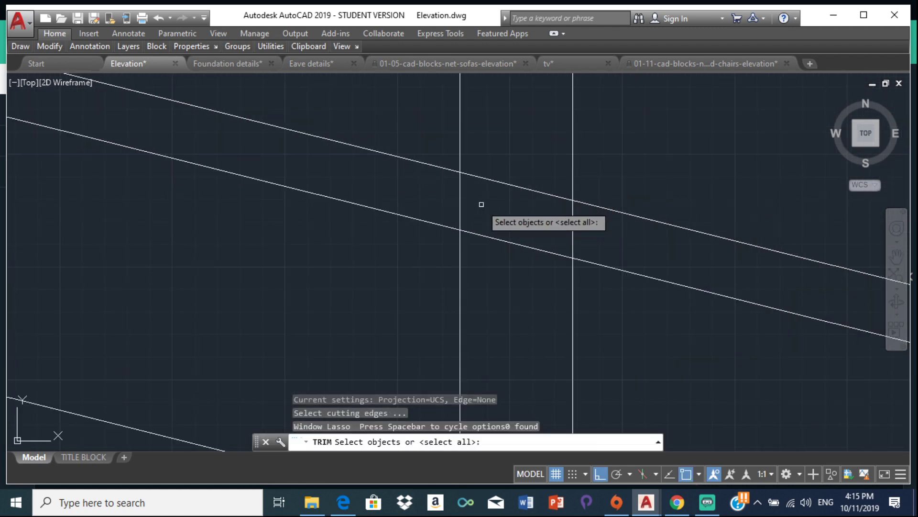
pyautogui.press('Escape')
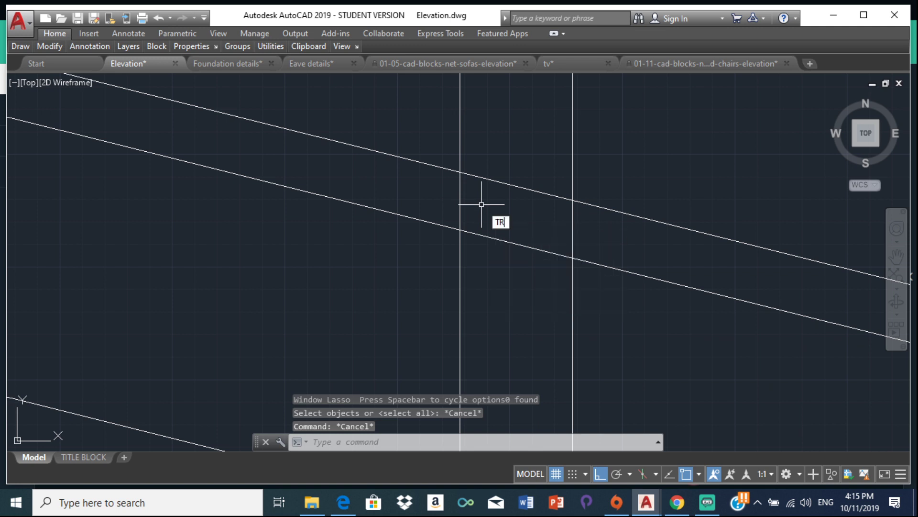
pyautogui.write('TR')
pyautogui.press('Return')
pyautogui.press('Return')
pyautogui.scroll(2, 464, 205)
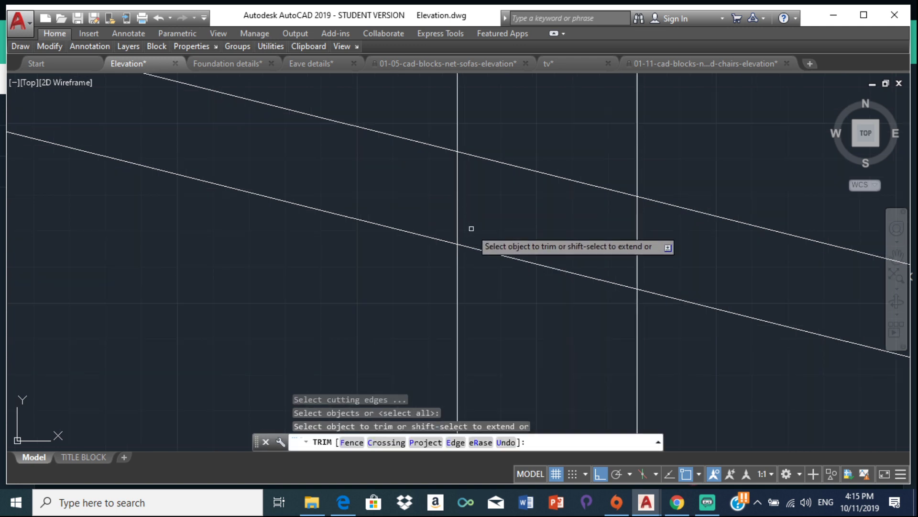
pyautogui.scroll(4, 469, 211)
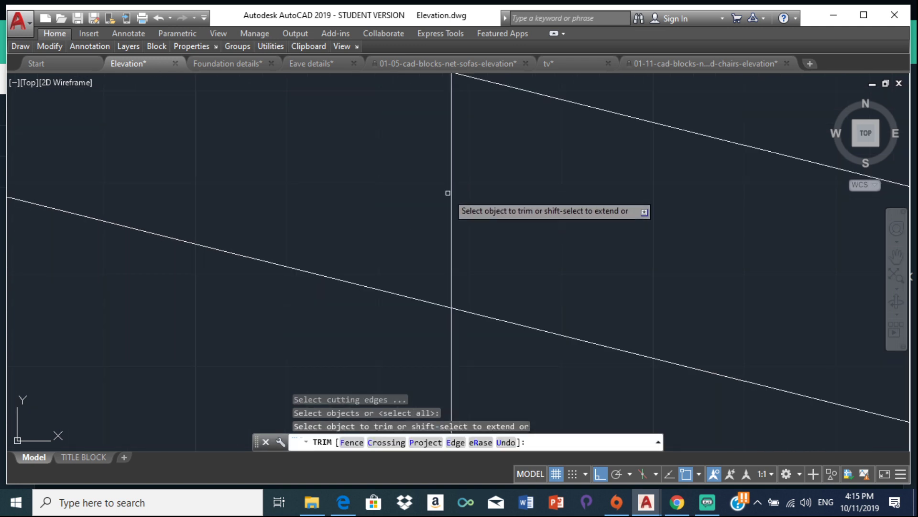
pyautogui.press('Return')
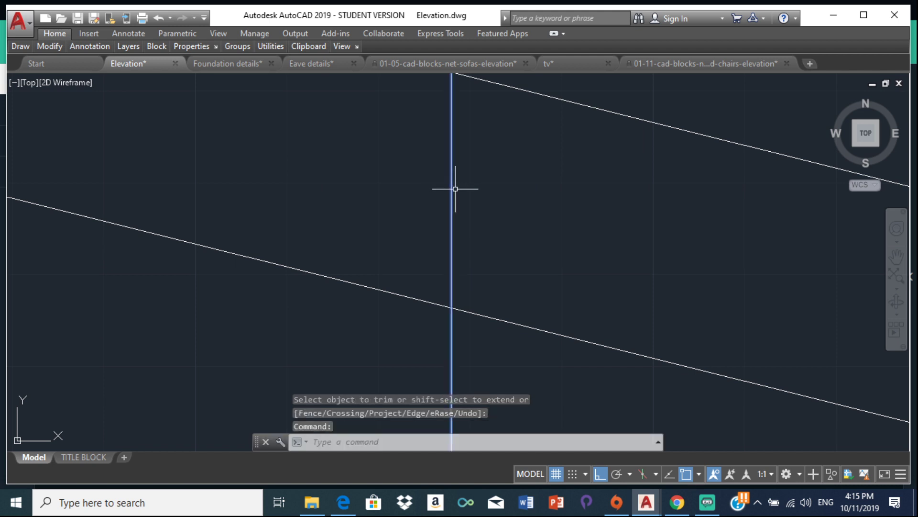
pyautogui.press('Escape')
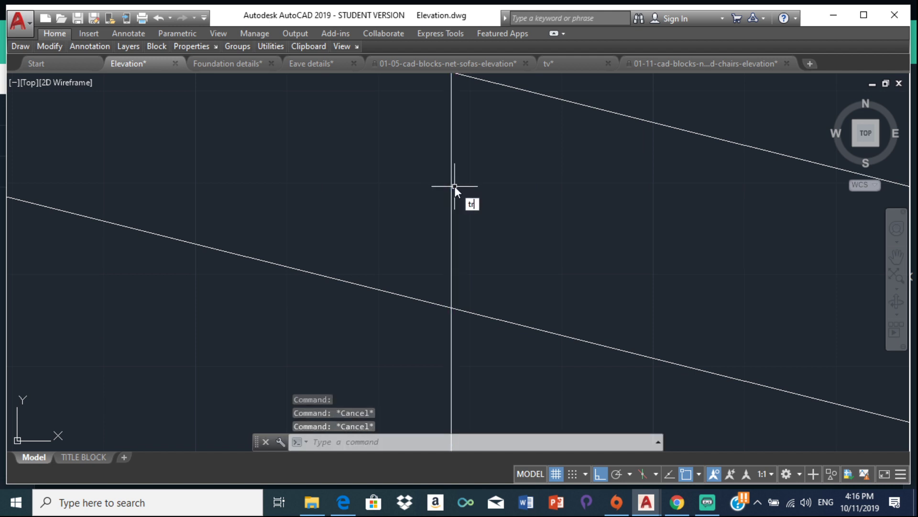
pyautogui.press('Return')
pyautogui.press('Return')
pyautogui.scroll(-3, 462, 194)
# Step: Trim the next posts toward the eave between the rafter lines
pyautogui.click(457, 186)
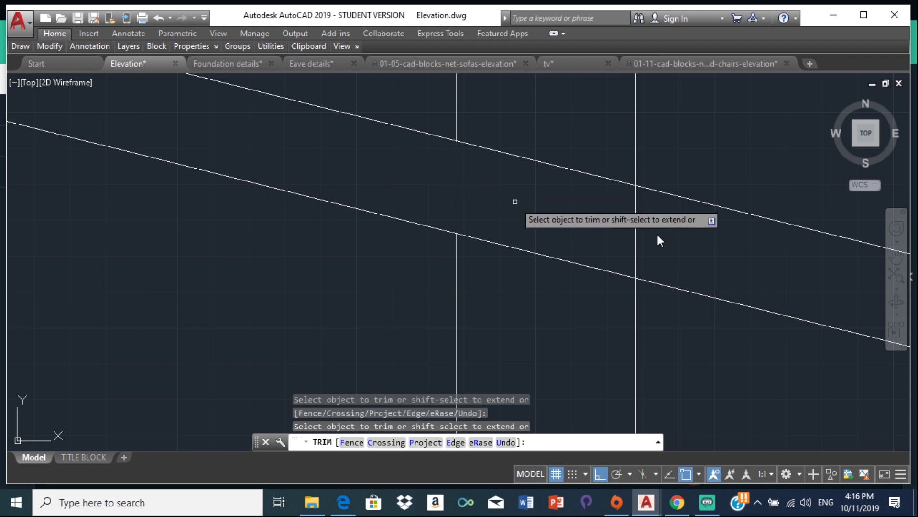
pyautogui.click(599, 209)
pyautogui.click(712, 248)
pyautogui.scroll(-3, 684, 244)
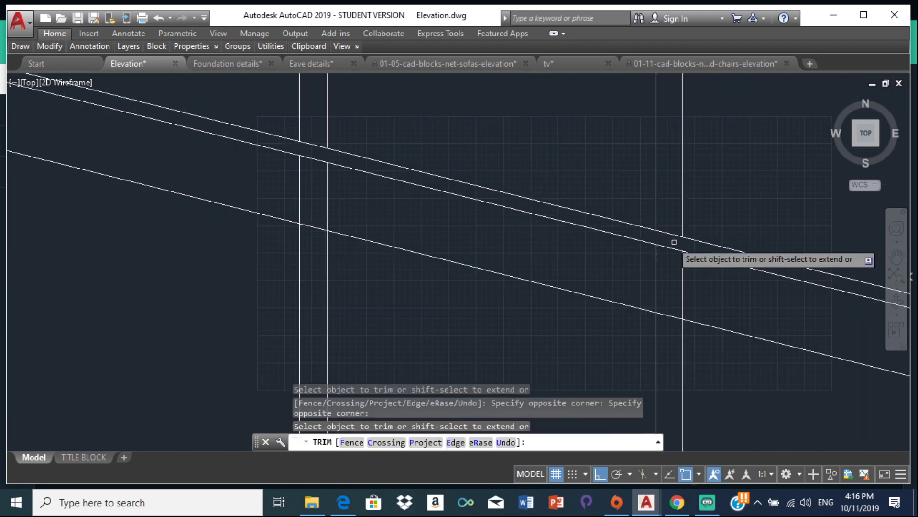
pyautogui.moveTo(674, 242); pyautogui.dragTo(356, 123, button='middle')
pyautogui.scroll(6, 521, 159)
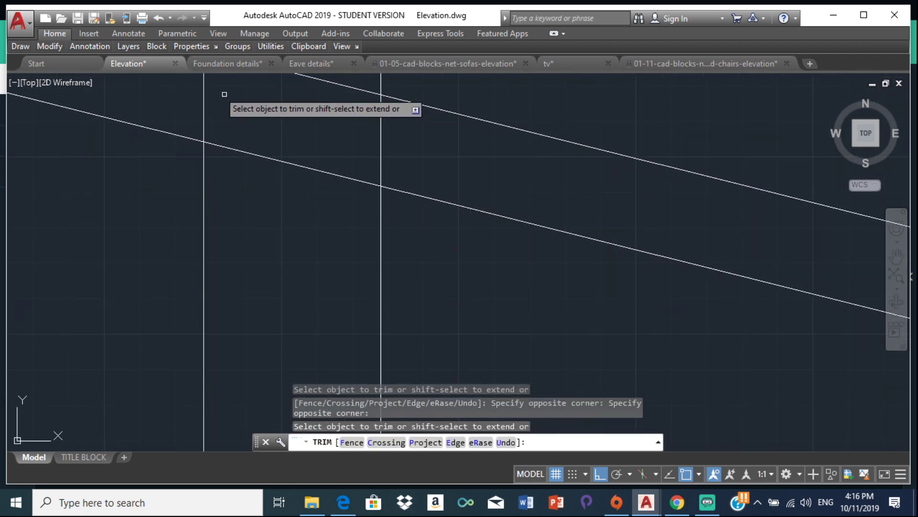
pyautogui.click(196, 99)
pyautogui.click(242, 113)
pyautogui.click(355, 148)
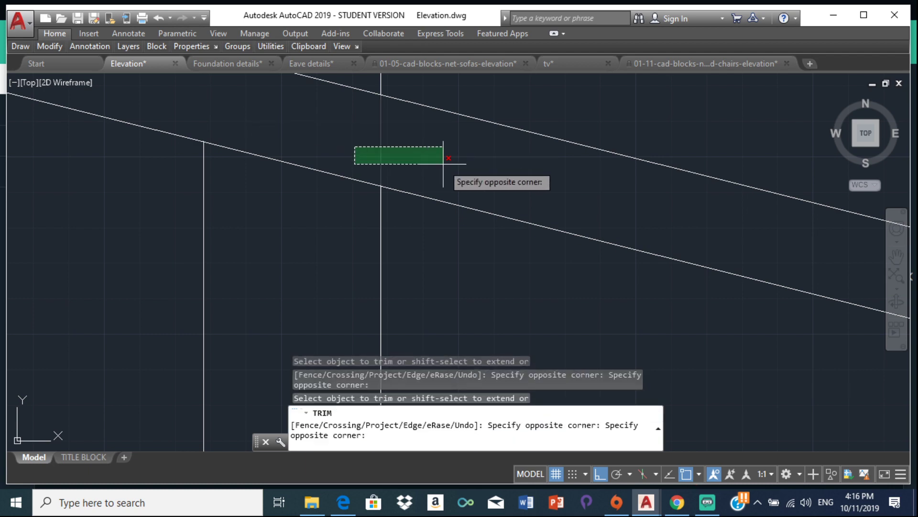
pyautogui.click(441, 161)
pyautogui.scroll(-3, 460, 168)
pyautogui.scroll(-2, 480, 163)
pyautogui.scroll(-3, 660, 188)
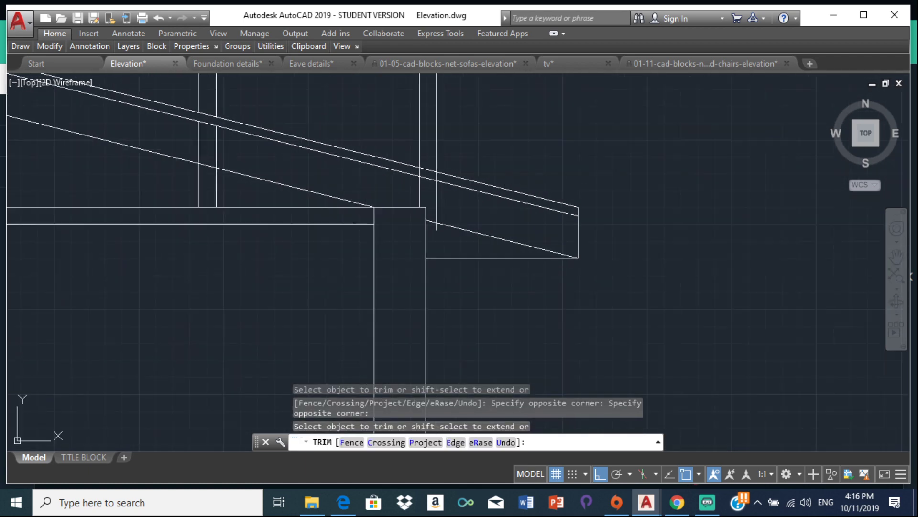
pyautogui.scroll(2, 514, 168)
pyautogui.scroll(4, 268, 180)
# Step: Trim the last eave posts and remove the stub below the lower rafter
pyautogui.click(219, 158)
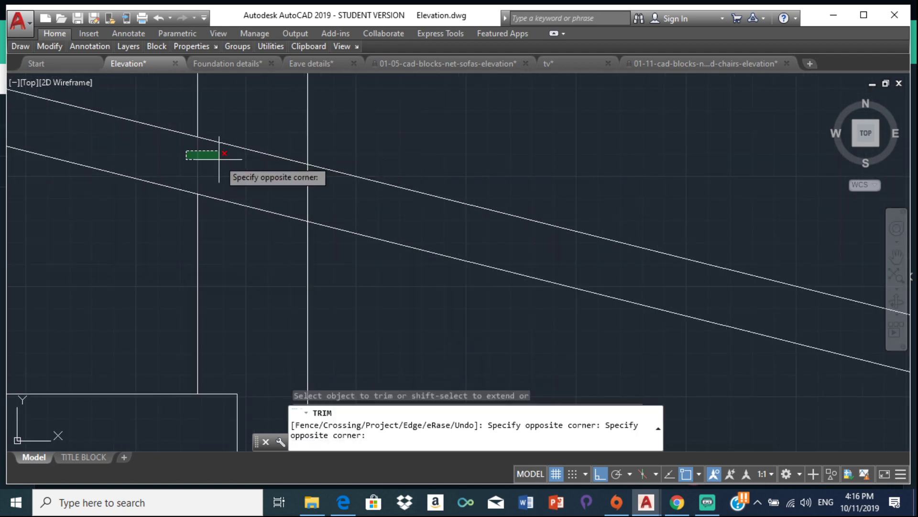
pyautogui.click(188, 151)
pyautogui.click(218, 172)
pyautogui.click(297, 175)
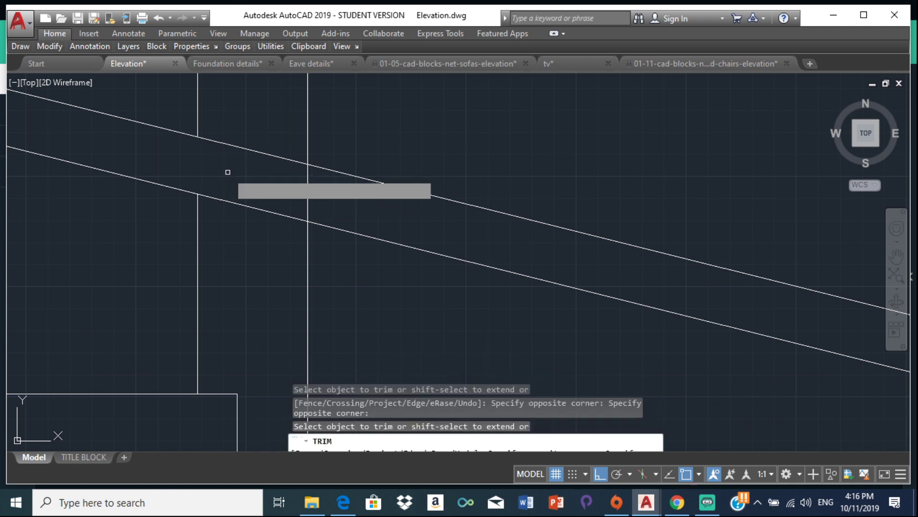
pyautogui.click(285, 187)
pyautogui.click(337, 208)
pyautogui.scroll(-3, 324, 308)
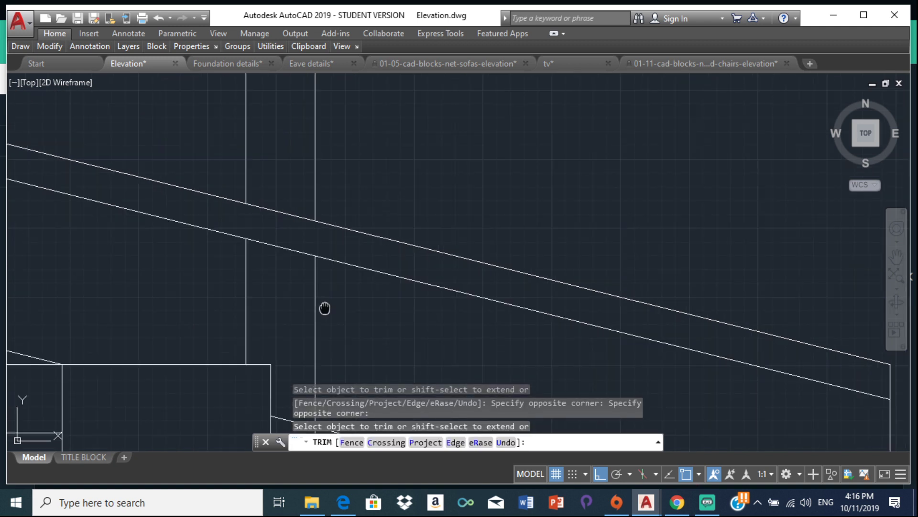
pyautogui.scroll(4, 318, 180)
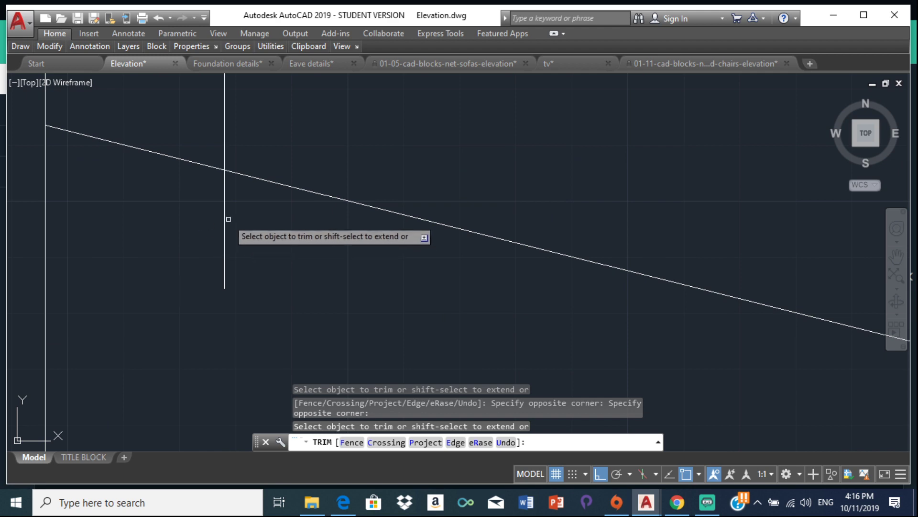
pyautogui.click(226, 219)
pyautogui.scroll(5, 237, 213)
# Step: End trimming and make a first crossing selection of the left post tops, then clear it
pyautogui.press('Escape')
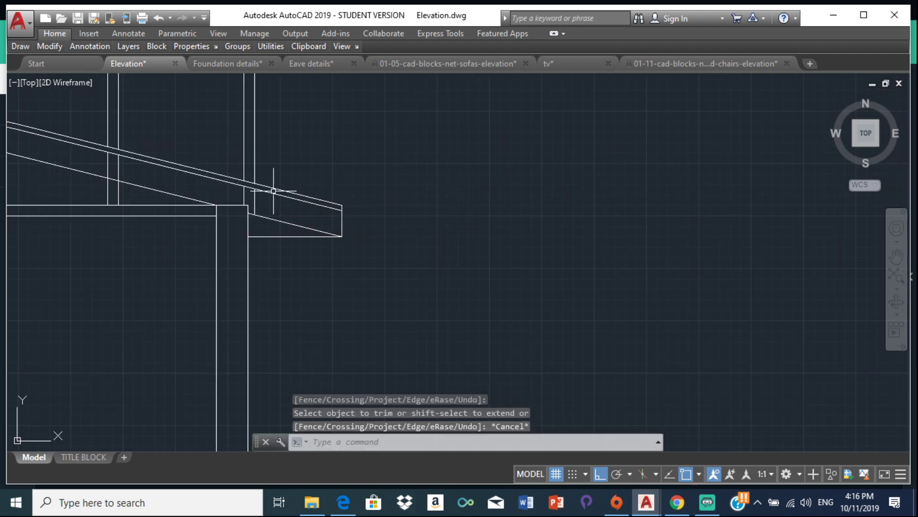
pyautogui.scroll(-5, 257, 182)
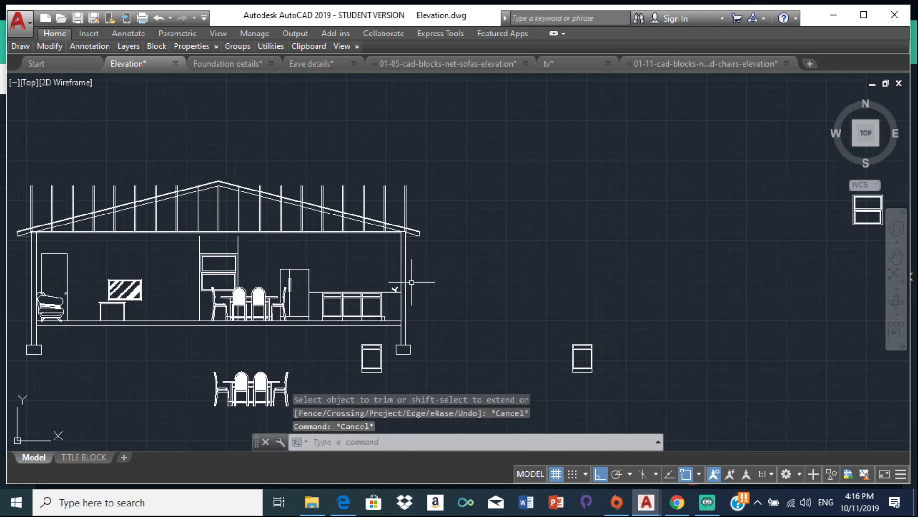
pyautogui.scroll(-2, 294, 247)
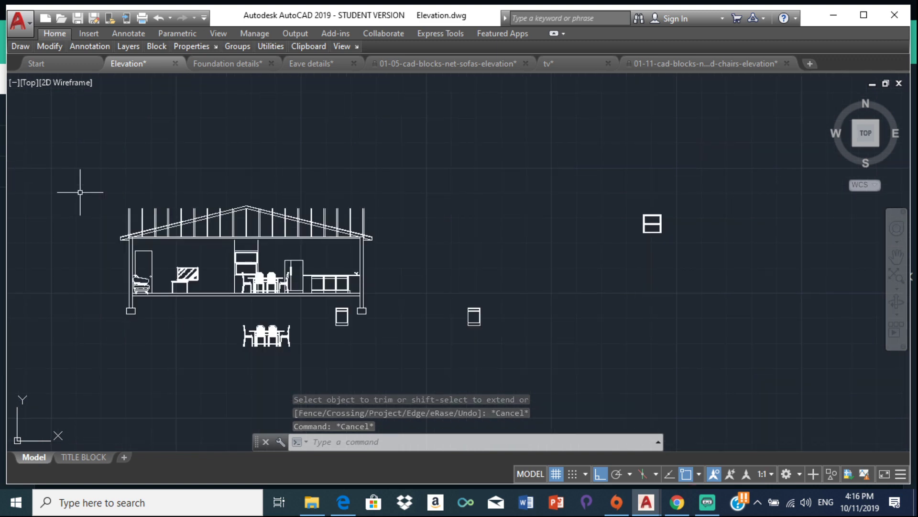
pyautogui.scroll(6, 115, 268)
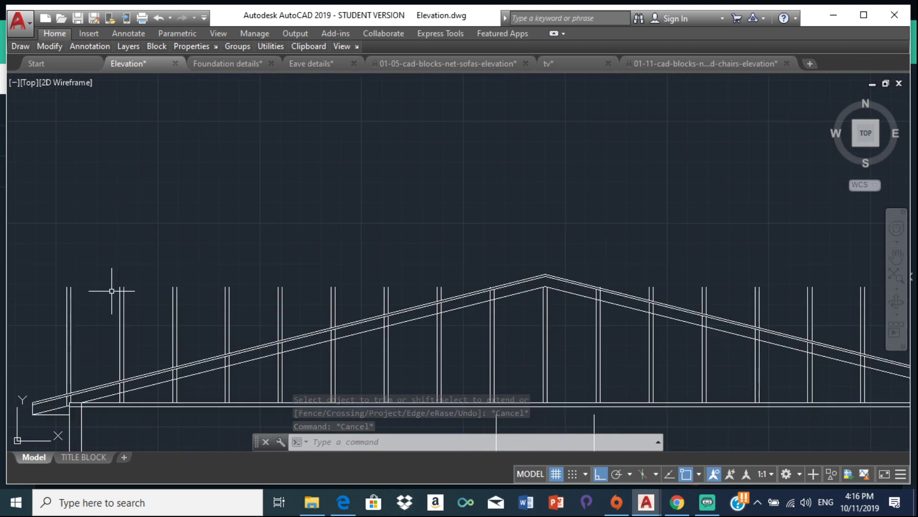
pyautogui.moveTo(111, 291); pyautogui.dragTo(360, 199, button='middle')
pyautogui.moveTo(307, 214); pyautogui.dragTo(266, 204)
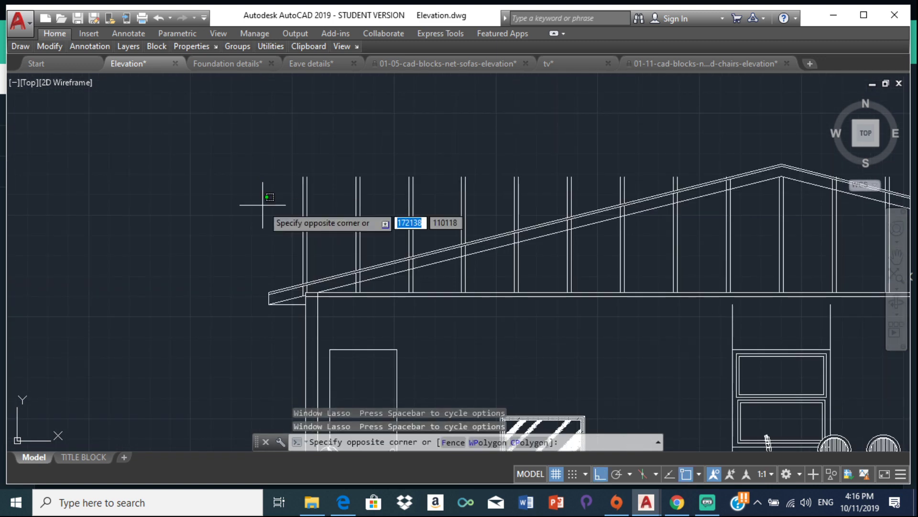
pyautogui.click(577, 161)
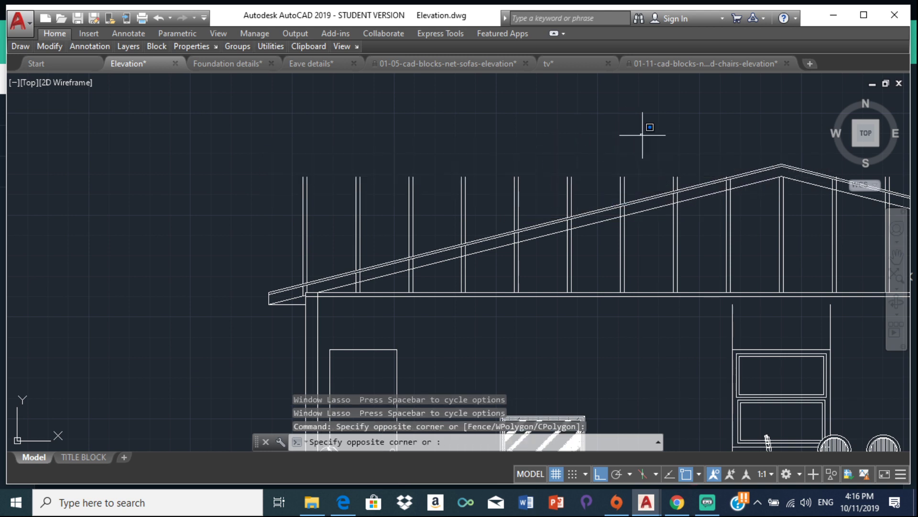
pyautogui.moveTo(557, 185); pyautogui.dragTo(554, 189)
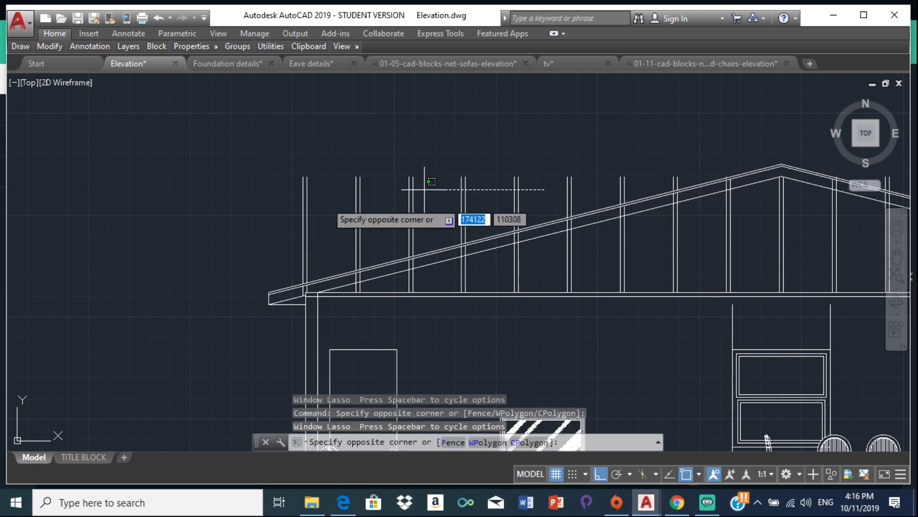
pyautogui.click(225, 222)
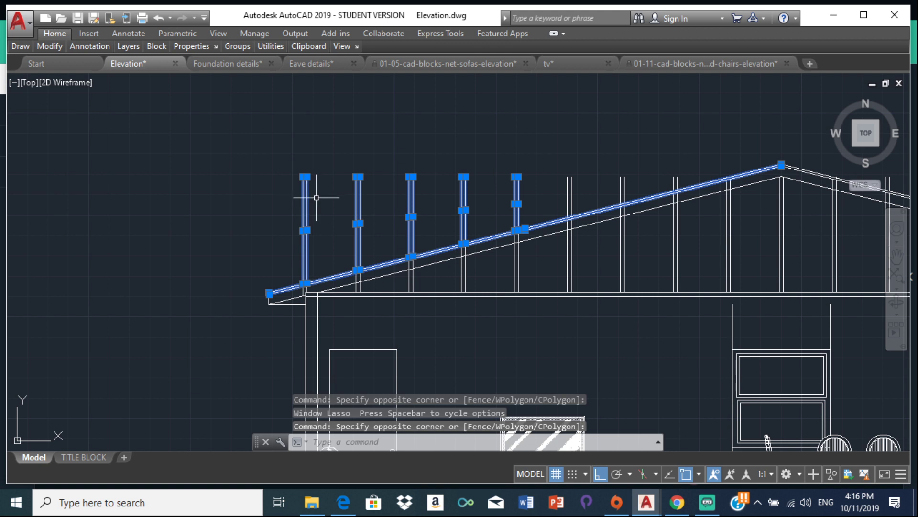
pyautogui.press('Escape')
pyautogui.press('Escape')
# Step: Select the post tops sticking up above the rafters on the left slope
pyautogui.moveTo(435, 189); pyautogui.dragTo(438, 189)
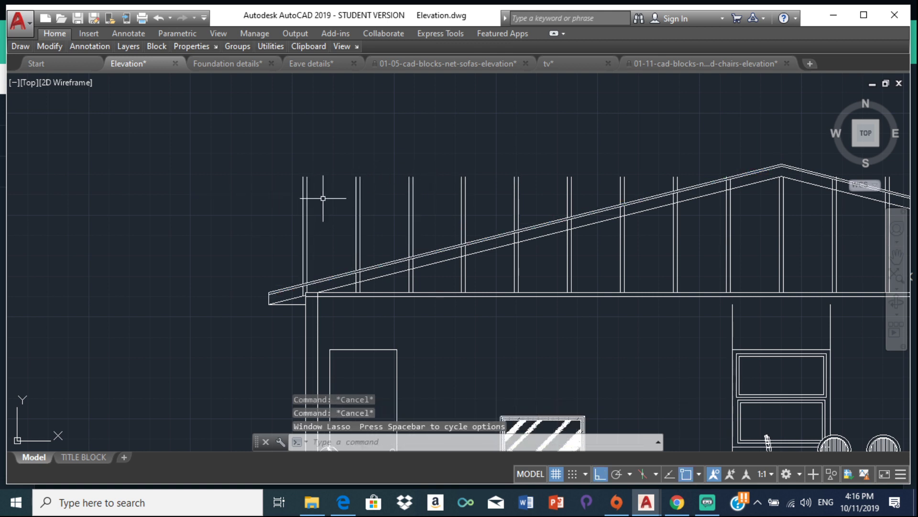
pyautogui.moveTo(249, 205); pyautogui.dragTo(251, 207)
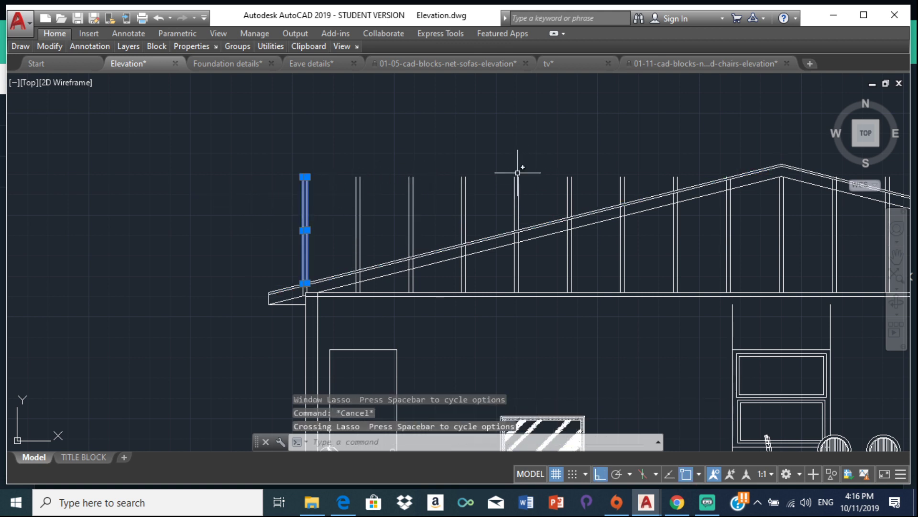
pyautogui.moveTo(353, 203); pyautogui.dragTo(339, 218)
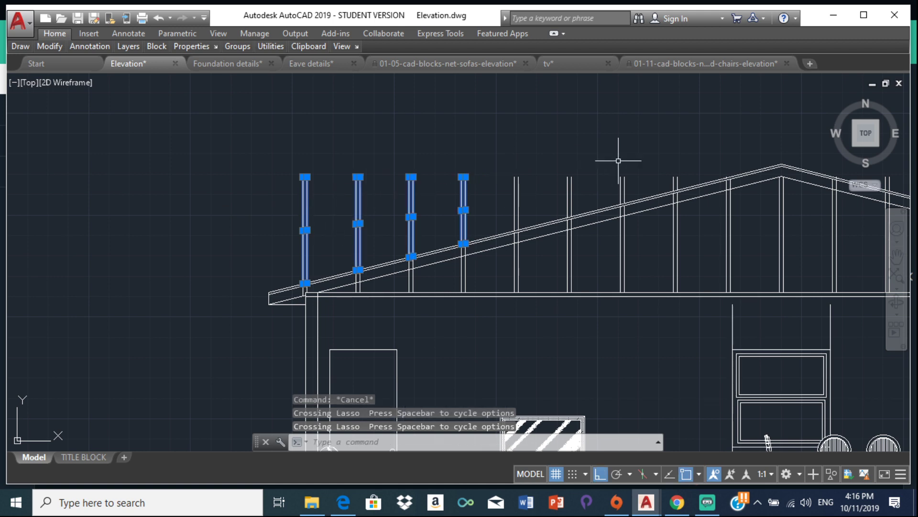
pyautogui.moveTo(497, 198); pyautogui.dragTo(493, 193)
pyautogui.scroll(-3, 492, 191)
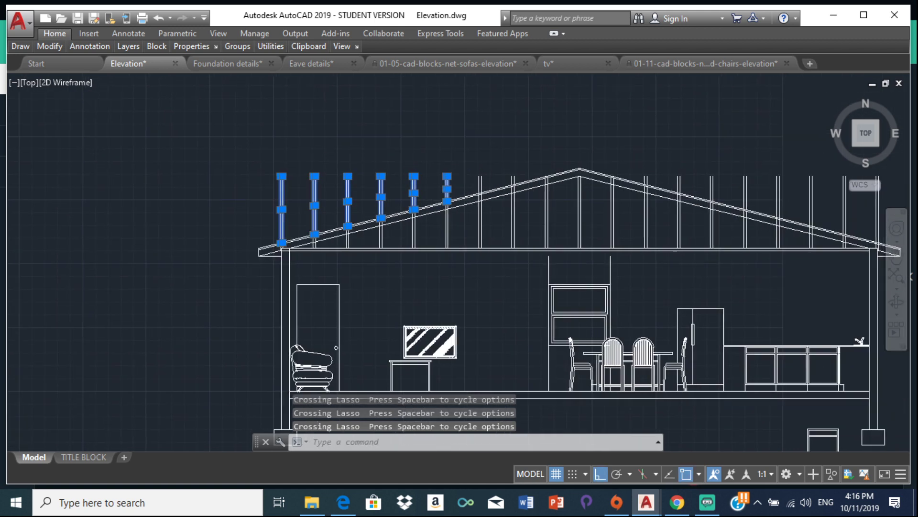
pyautogui.scroll(5, 488, 169)
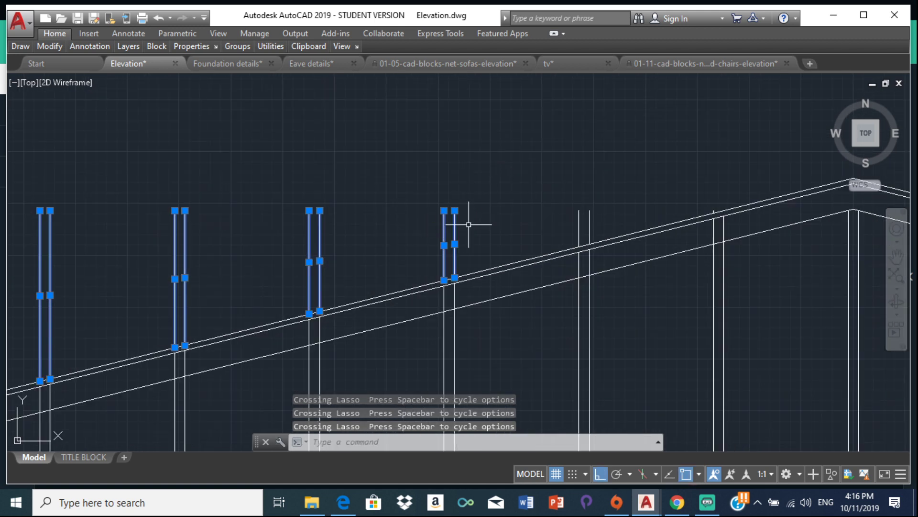
pyautogui.scroll(5, 607, 191)
pyautogui.moveTo(570, 246)
pyautogui.mouseDown()
pyautogui.moveTo(498, 293)
pyautogui.moveTo(428, 310)
pyautogui.mouseUp()
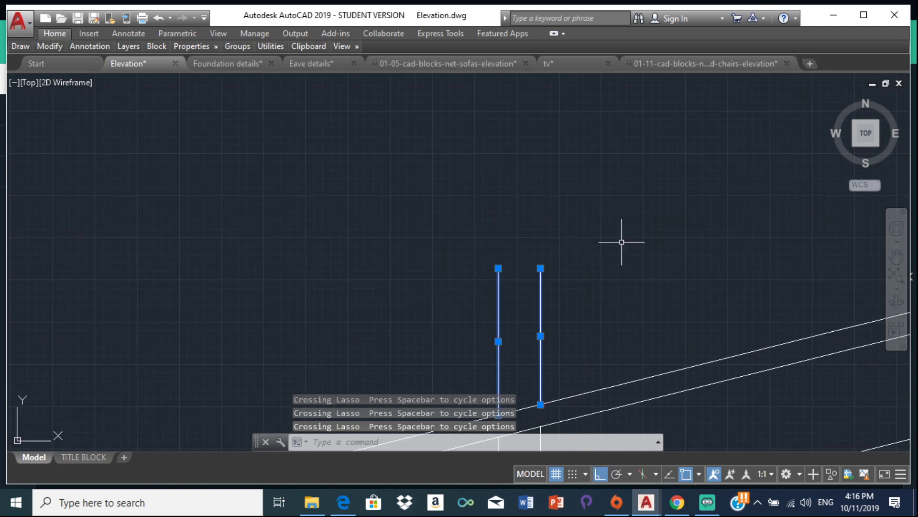
pyautogui.scroll(-5, 498, 158)
pyautogui.scroll(6, 317, 154)
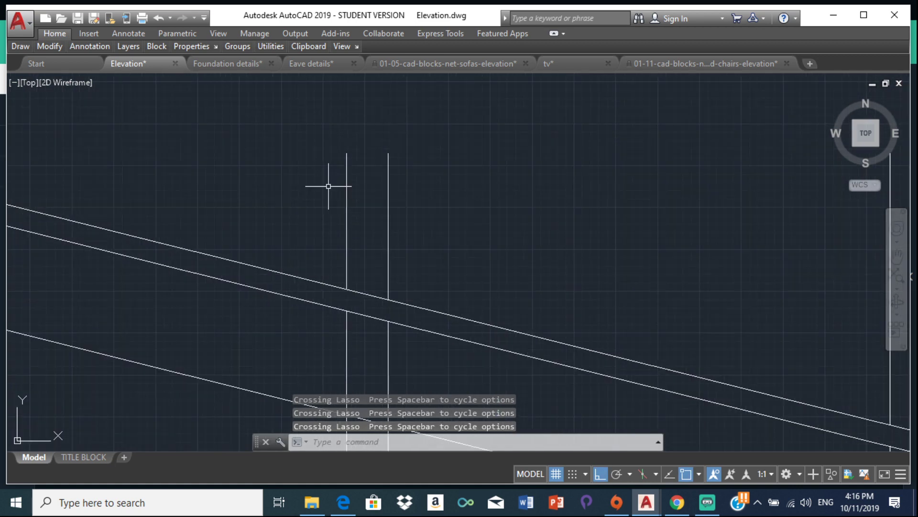
pyautogui.moveTo(360, 193); pyautogui.dragTo(328, 199)
pyautogui.scroll(-5, 520, 187)
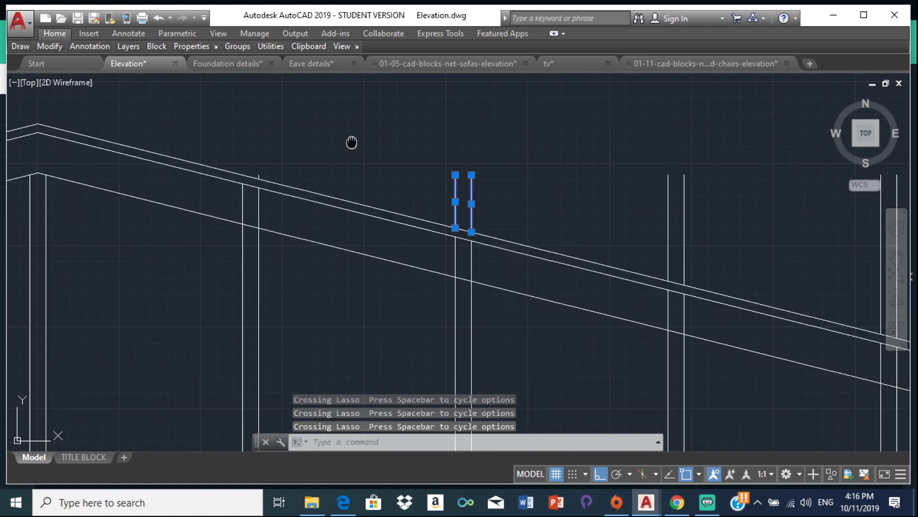
pyautogui.moveTo(619, 224); pyautogui.dragTo(503, 205, button='middle')
pyautogui.moveTo(577, 186); pyautogui.dragTo(520, 179, button='middle')
pyautogui.scroll(4, 520, 180)
# Step: Add the remaining right-slope post tops and erase all 32 selected segments
pyautogui.click(430, 181)
pyautogui.click(246, 172)
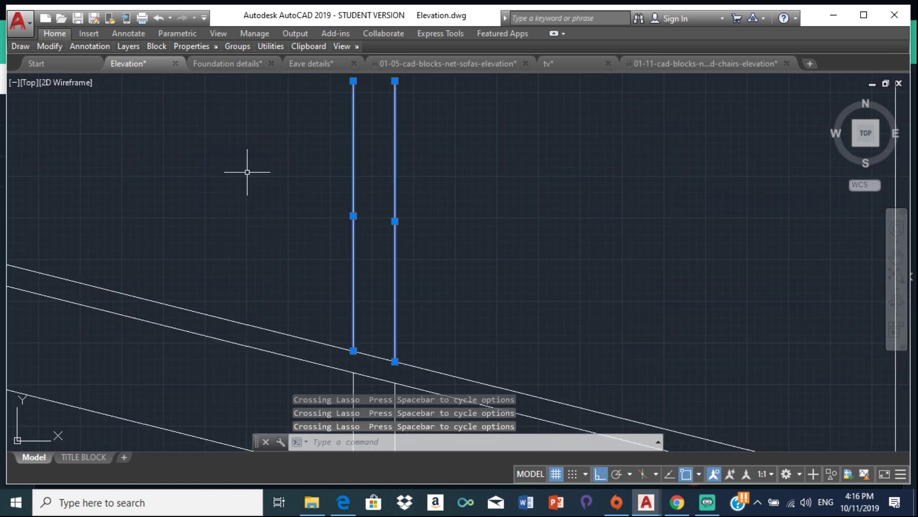
pyautogui.scroll(-2, 581, 201)
pyautogui.moveTo(580, 201); pyautogui.dragTo(358, 136, button='middle')
pyautogui.click(738, 205)
pyautogui.moveTo(469, 171); pyautogui.dragTo(469, 171)
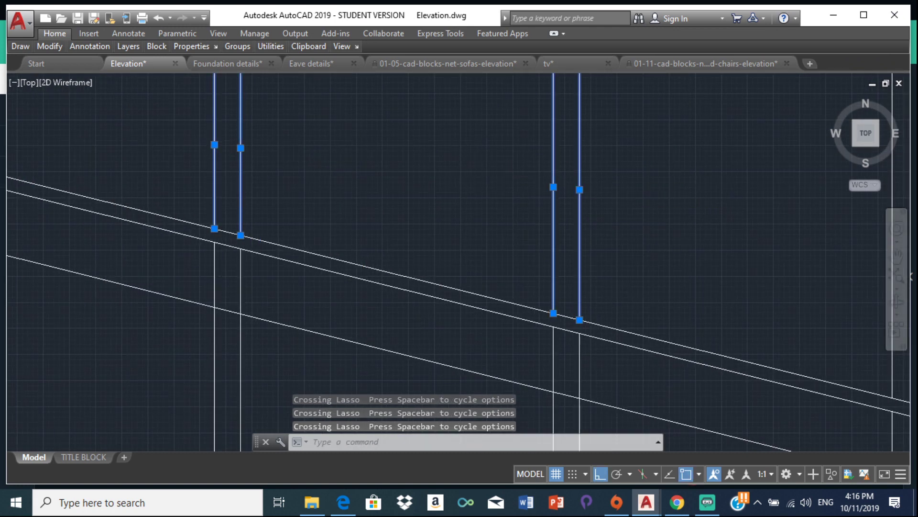
pyautogui.scroll(-4, 586, 138)
pyautogui.moveTo(275, 111); pyautogui.dragTo(278, 112)
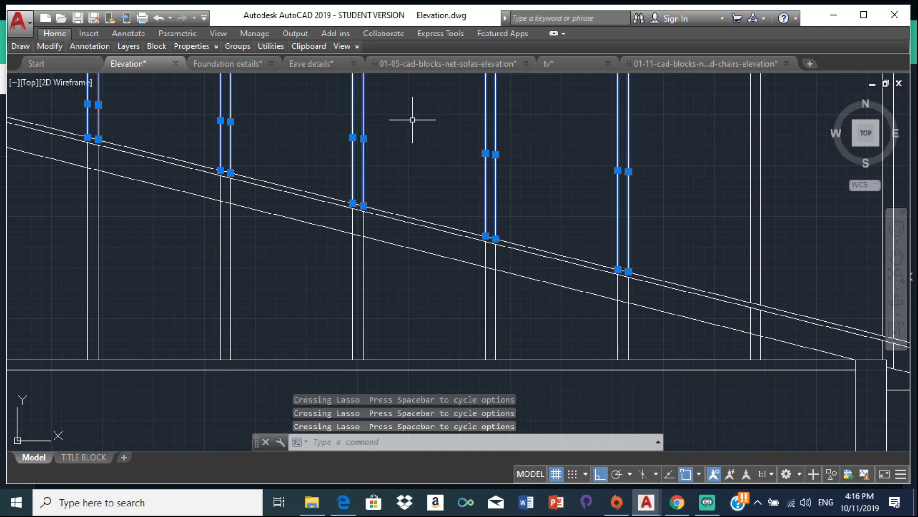
pyautogui.scroll(-3, 402, 123)
pyautogui.click(665, 160)
pyautogui.moveTo(357, 111); pyautogui.dragTo(357, 111)
pyautogui.press('F8')
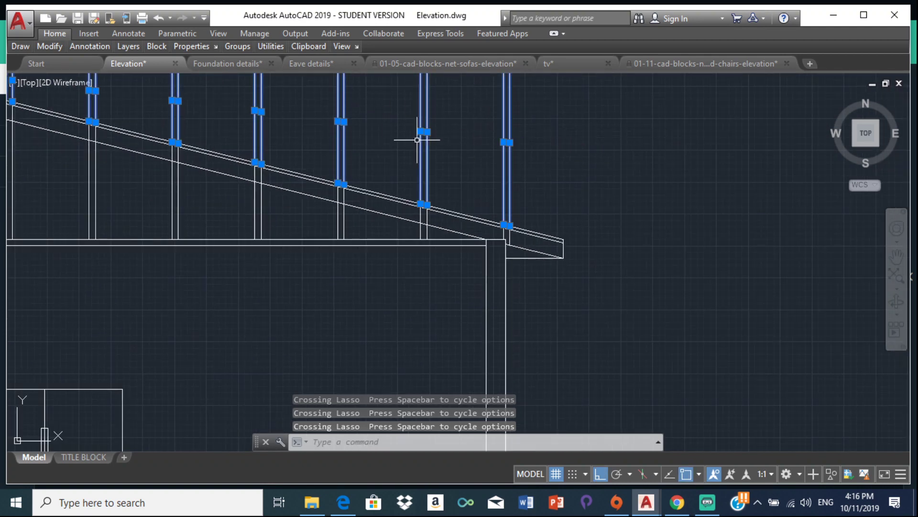
pyautogui.press('Delete')
pyautogui.scroll(-5, 564, 195)
# Step: Zoom in on the roof peak to inspect the remaining rafters and posts
pyautogui.scroll(3, 414, 164)
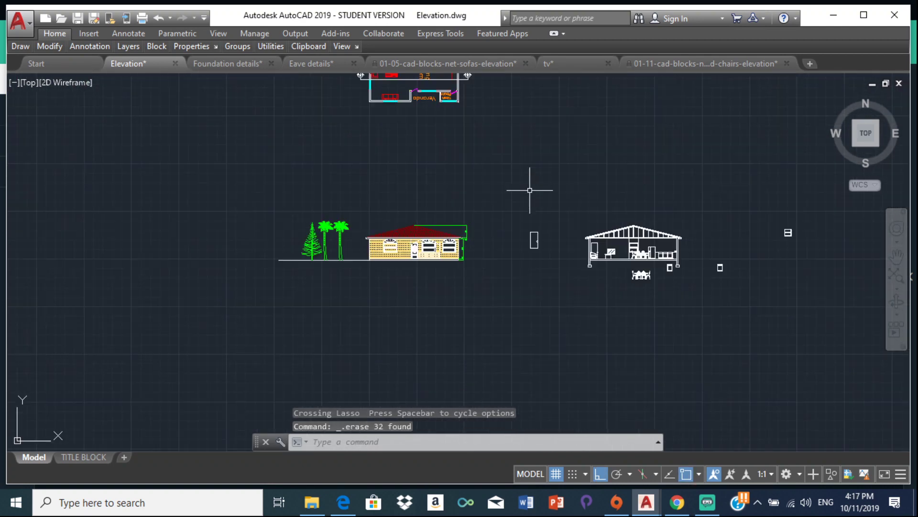
pyautogui.scroll(4, 591, 211)
pyautogui.scroll(5, 639, 239)
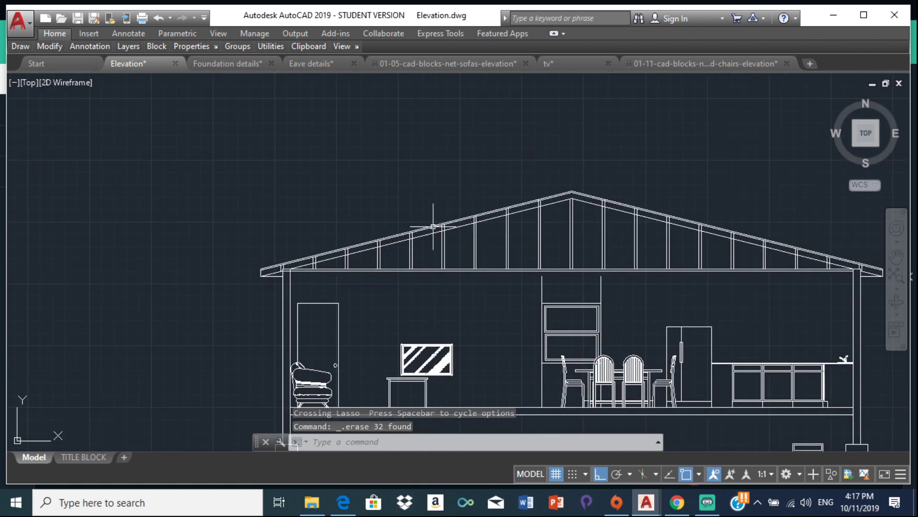
pyautogui.moveTo(428, 229); pyautogui.dragTo(308, 209, button='middle')
pyautogui.scroll(3, 501, 133)
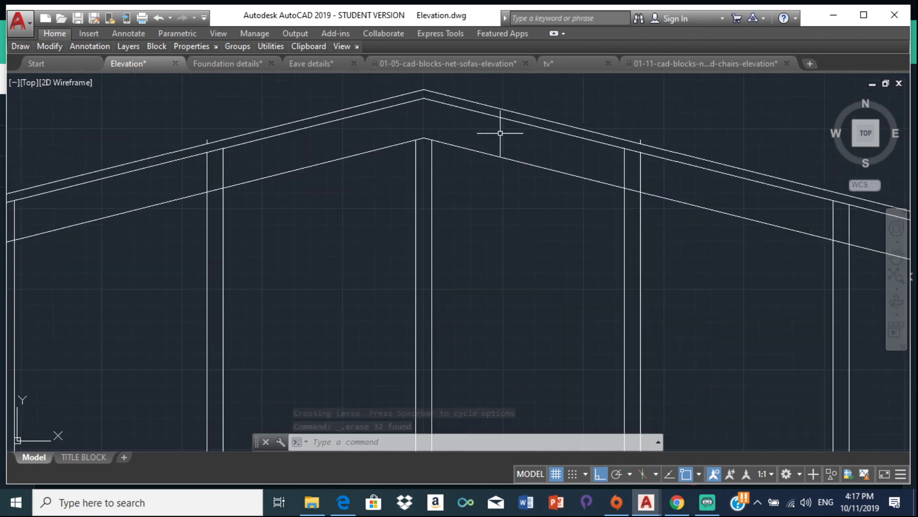
pyautogui.scroll(3, 651, 141)
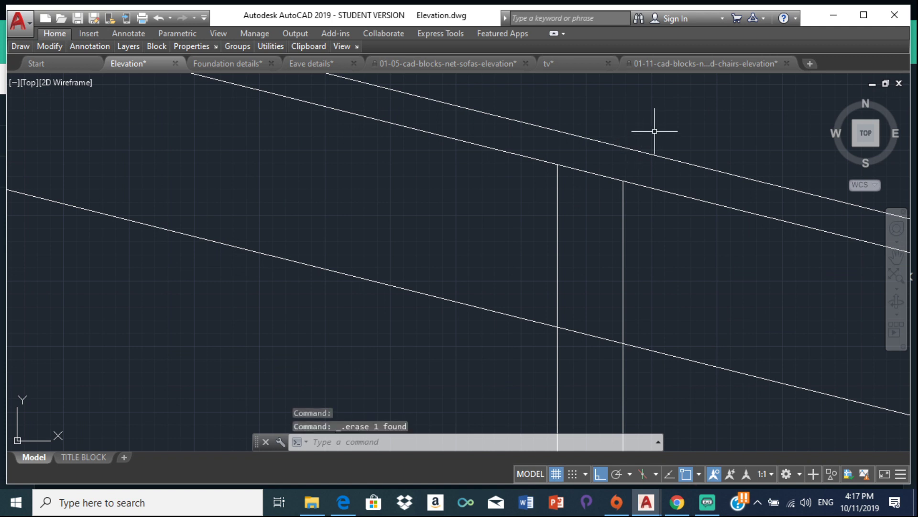
pyautogui.scroll(-4, 654, 131)
pyautogui.scroll(2, 604, 171)
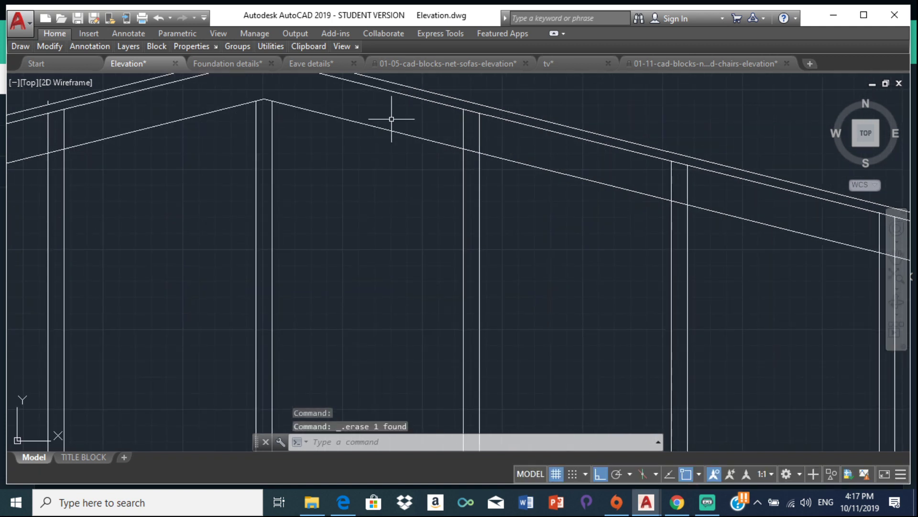
# Step: Pan to the left roof end, check the Section B-B PDF in Edge, and return to AutoCAD
pyautogui.moveTo(421, 143); pyautogui.dragTo(596, 167, button='middle')
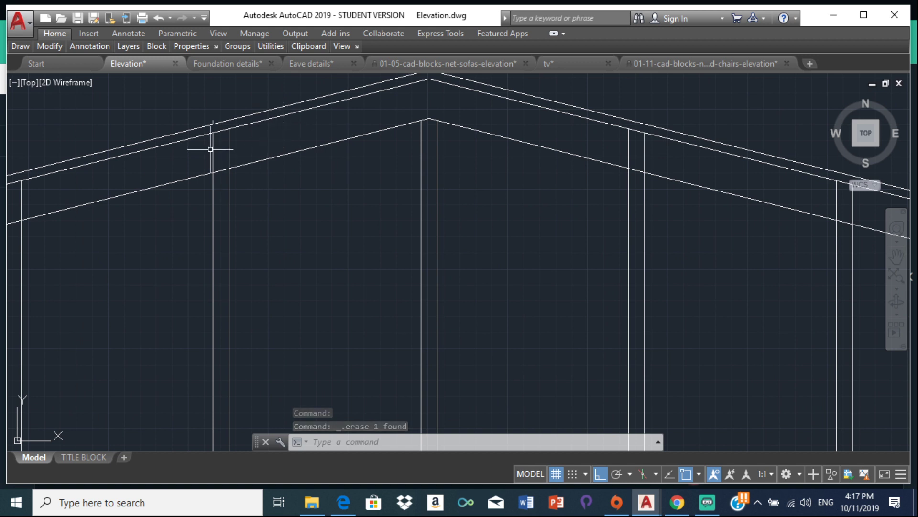
pyautogui.scroll(5, 211, 149)
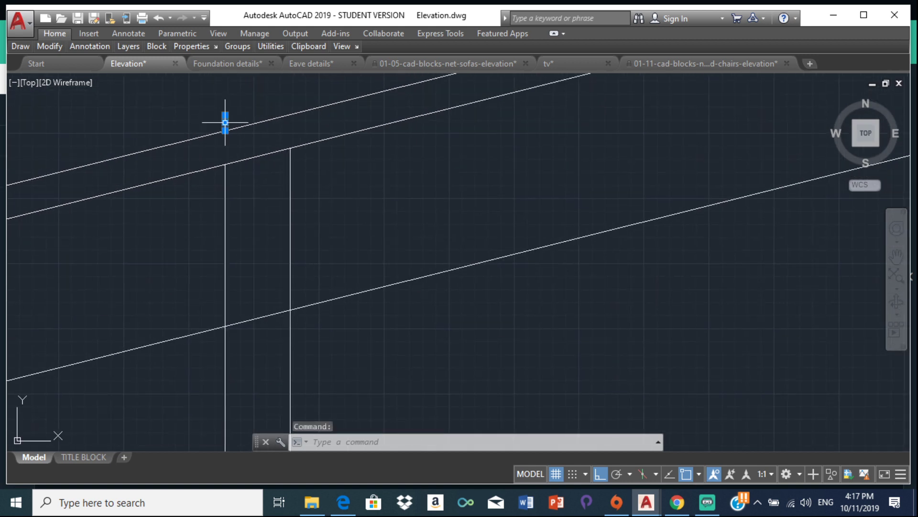
pyautogui.scroll(-5, 253, 75)
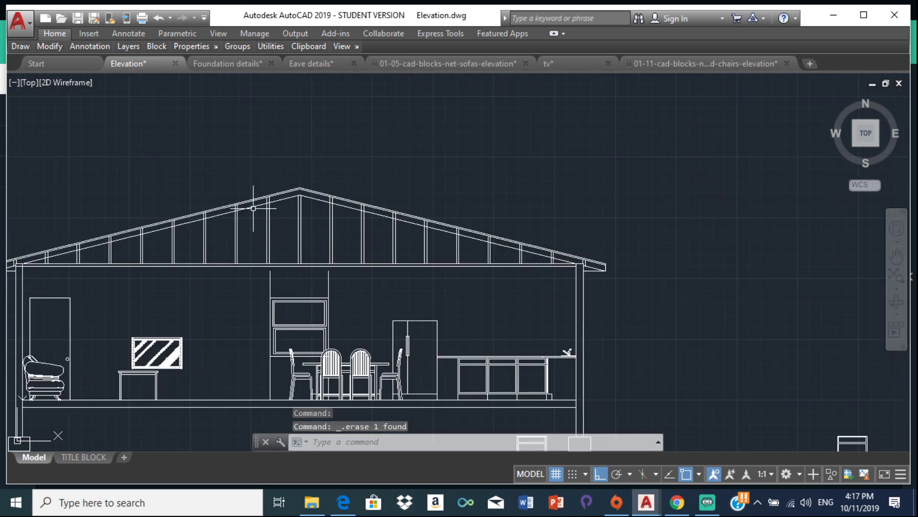
pyautogui.moveTo(363, 107); pyautogui.dragTo(538, 160, button='middle')
pyautogui.scroll(2, 480, 189)
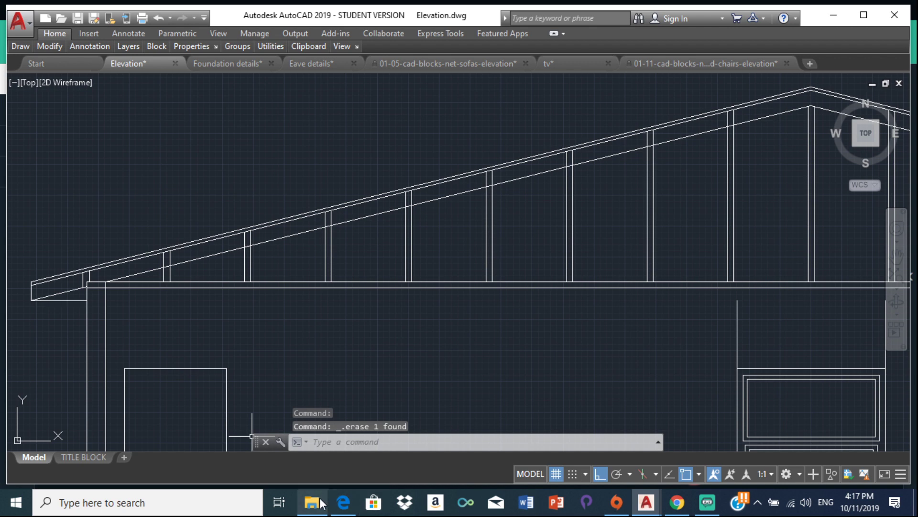
pyautogui.click(343, 503)
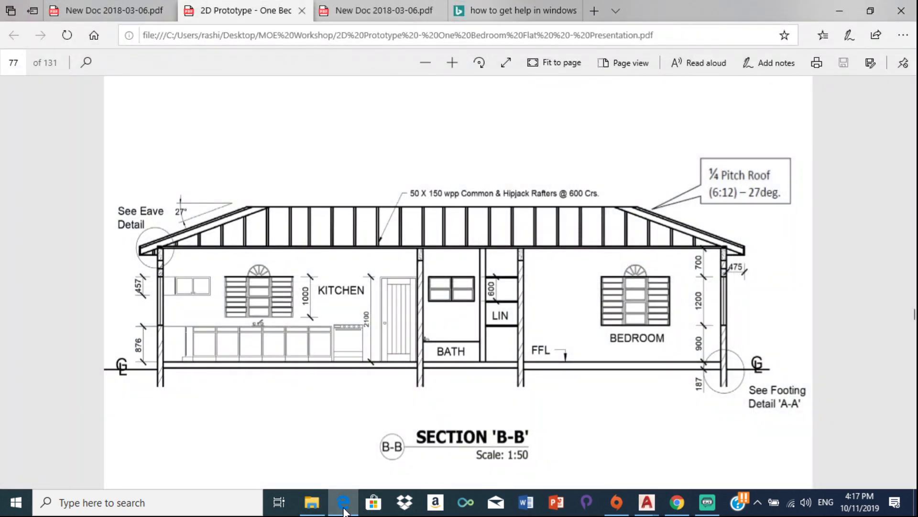
pyautogui.click(343, 510)
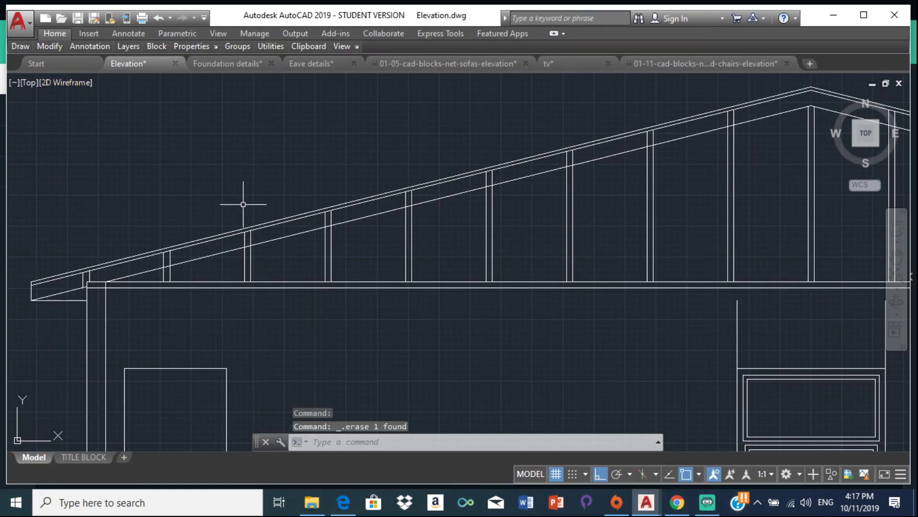
# Step: Attempt a window trim across the lines near the eave, then cancel it
pyautogui.press('Return')
pyautogui.press('Return')
pyautogui.scroll(5, 173, 303)
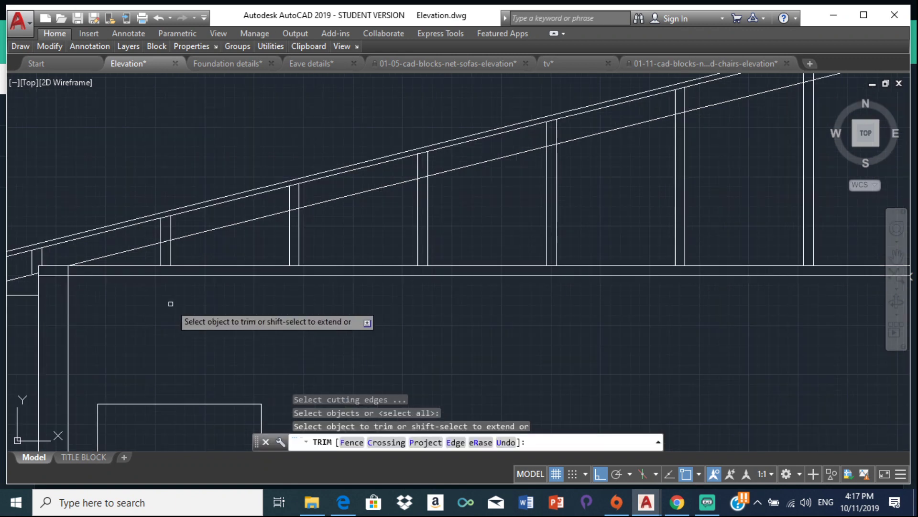
pyautogui.scroll(2, 373, 158)
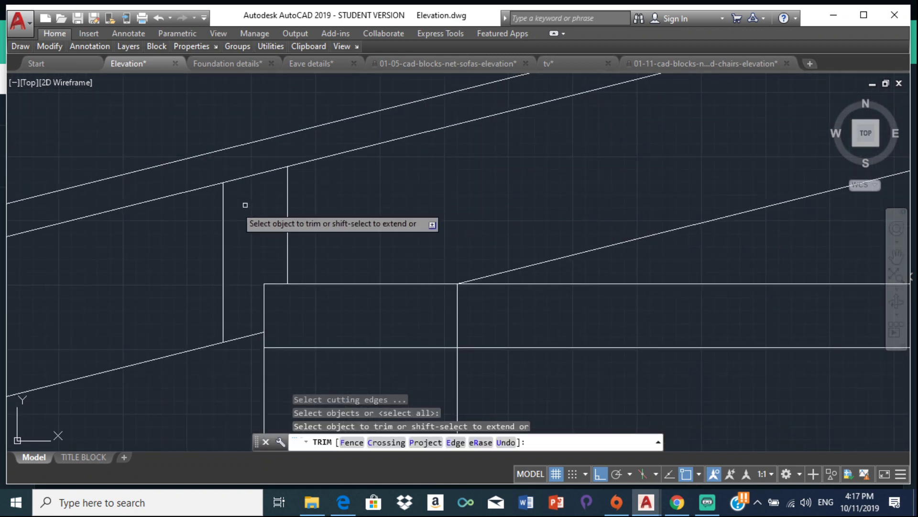
pyautogui.click(211, 215)
pyautogui.click(355, 207)
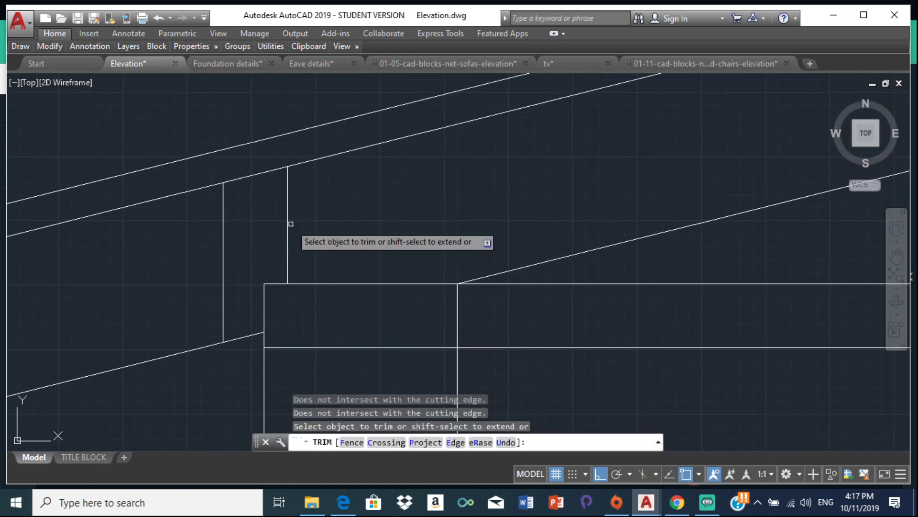
pyautogui.click(183, 215)
pyautogui.click(327, 231)
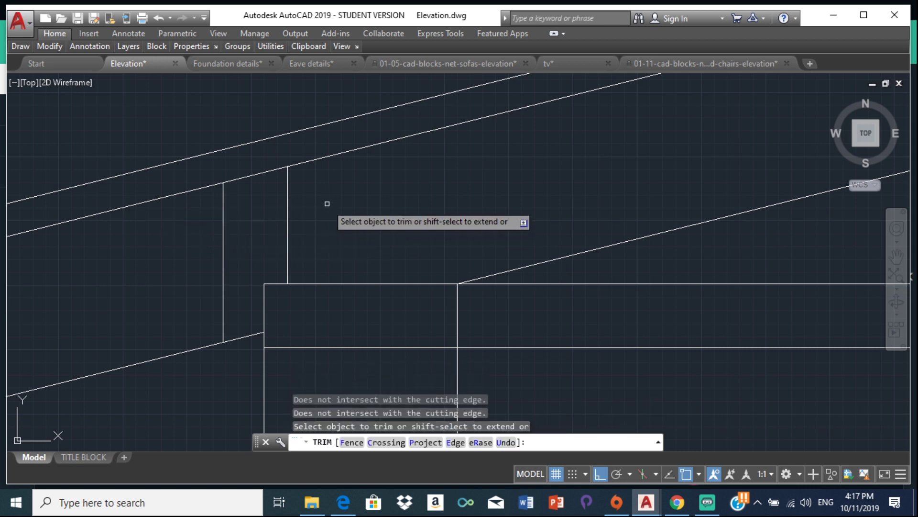
pyautogui.press('Escape')
# Step: Clear the selected post lines and compare the eave with the reference section PDF
pyautogui.moveTo(294, 222); pyautogui.dragTo(258, 217)
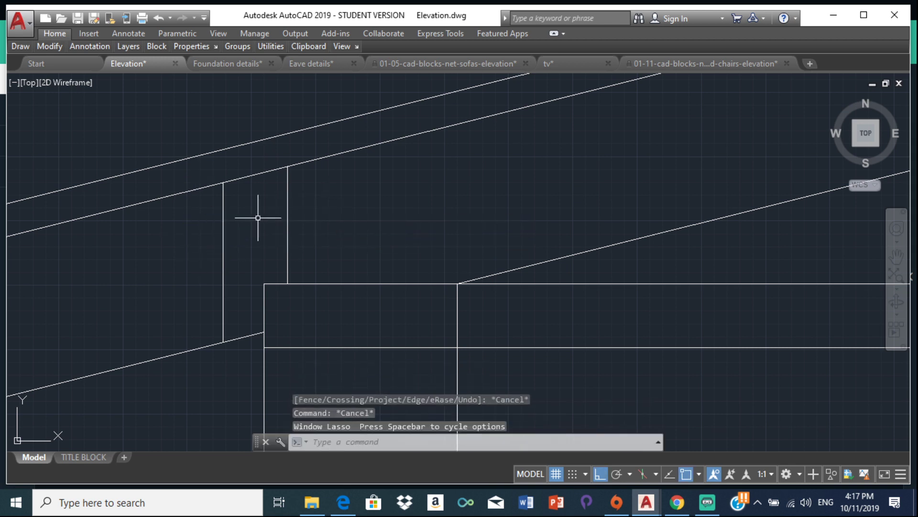
pyautogui.moveTo(459, 195)
pyautogui.mouseDown(button='middle')
pyautogui.moveTo(483, 148)
pyautogui.moveTo(448, 184)
pyautogui.mouseUp(button='middle')
pyautogui.scroll(-5, 309, 204)
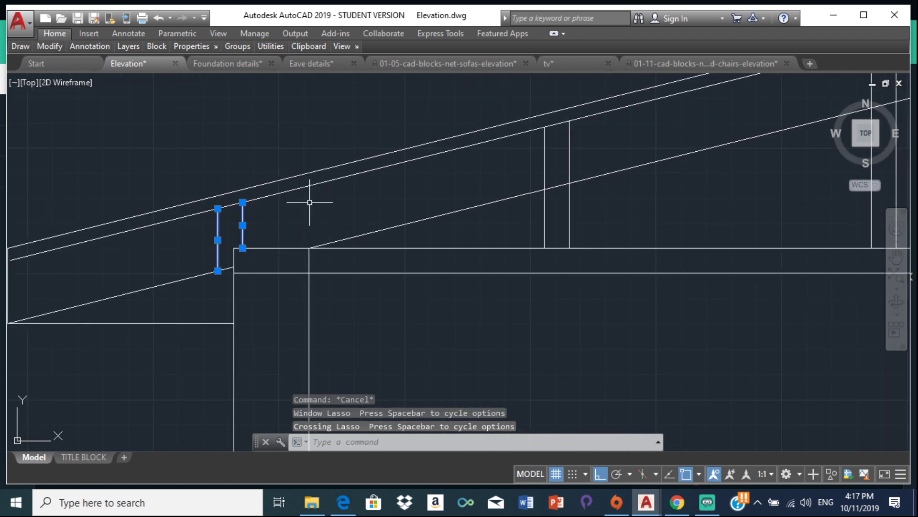
pyautogui.press('Escape')
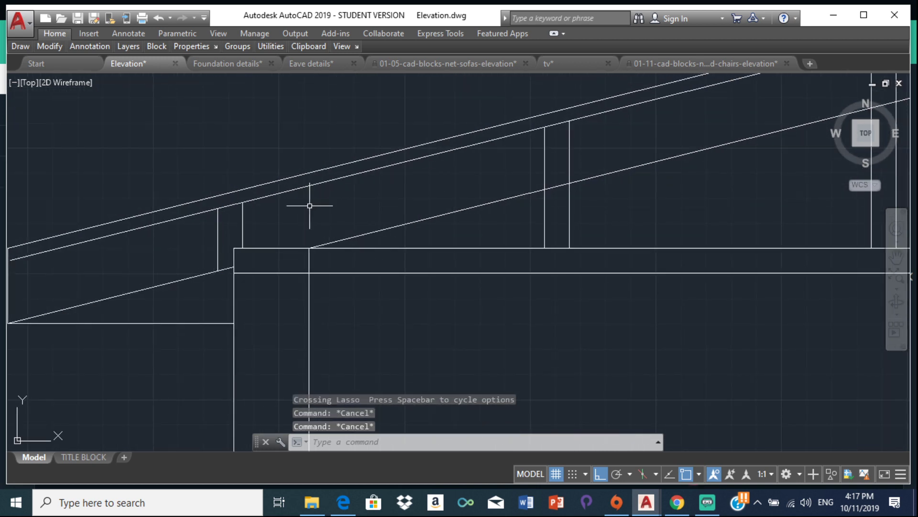
pyautogui.scroll(-4, 304, 247)
pyautogui.click(342, 503)
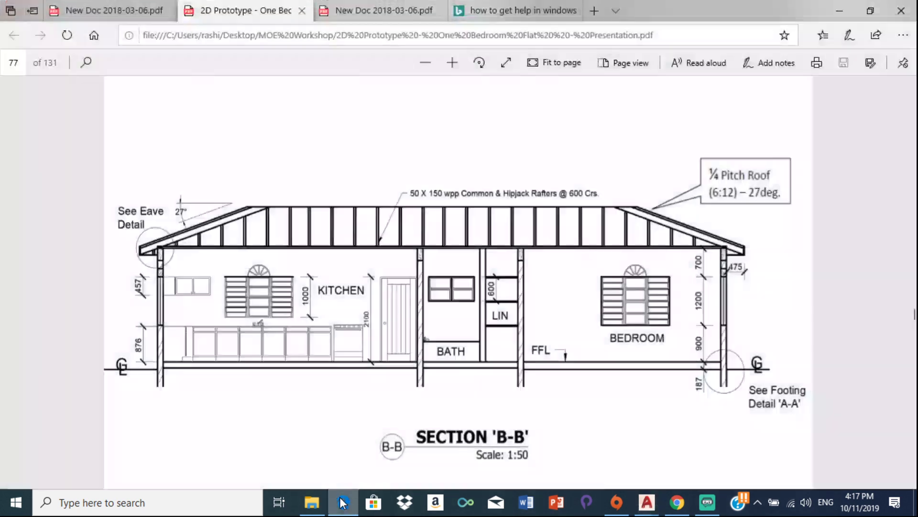
pyautogui.click(343, 502)
pyautogui.scroll(3, 258, 253)
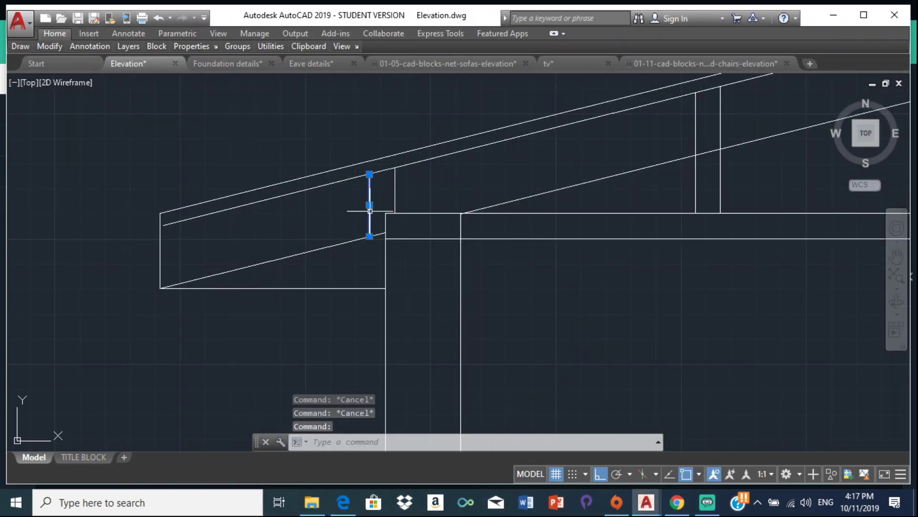
# Step: Trim the eave post top at the lower rafter line and erase the leftover post above the wall top
pyautogui.click(369, 236)
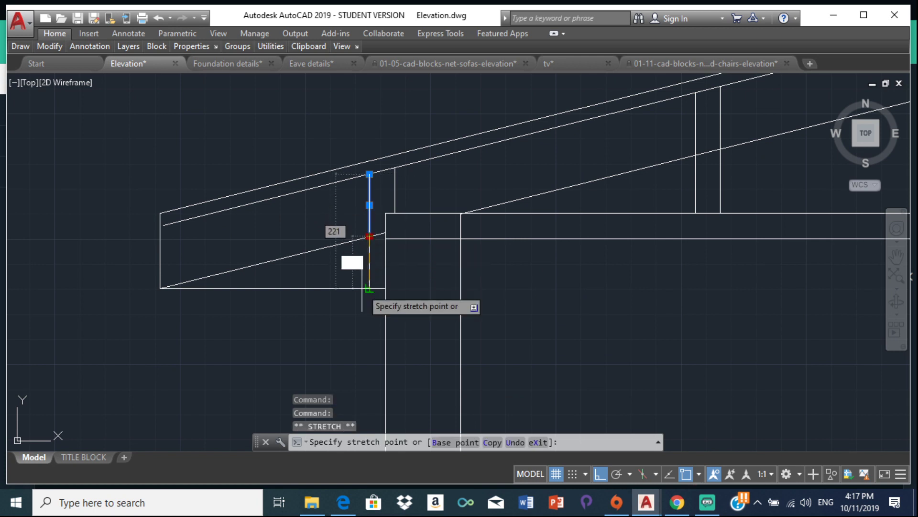
pyautogui.press('Escape')
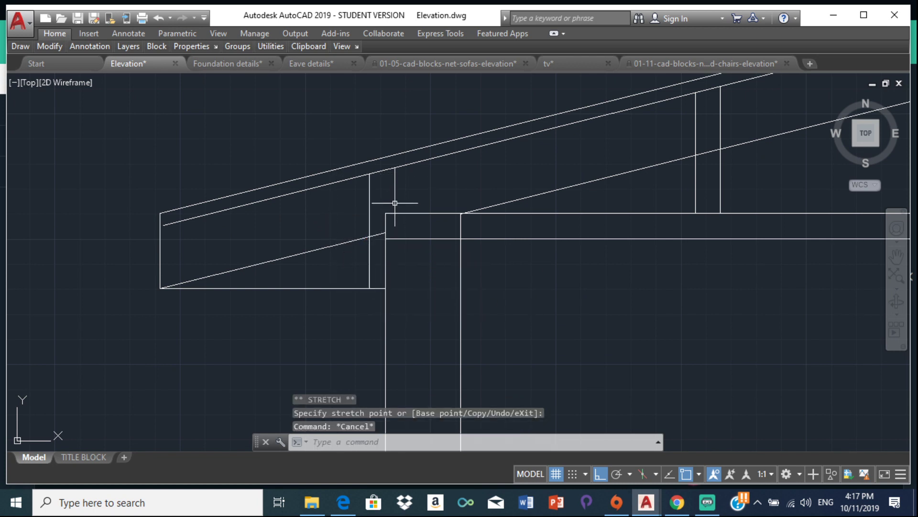
pyautogui.write('tr')
pyautogui.press('Return')
pyautogui.press('Return')
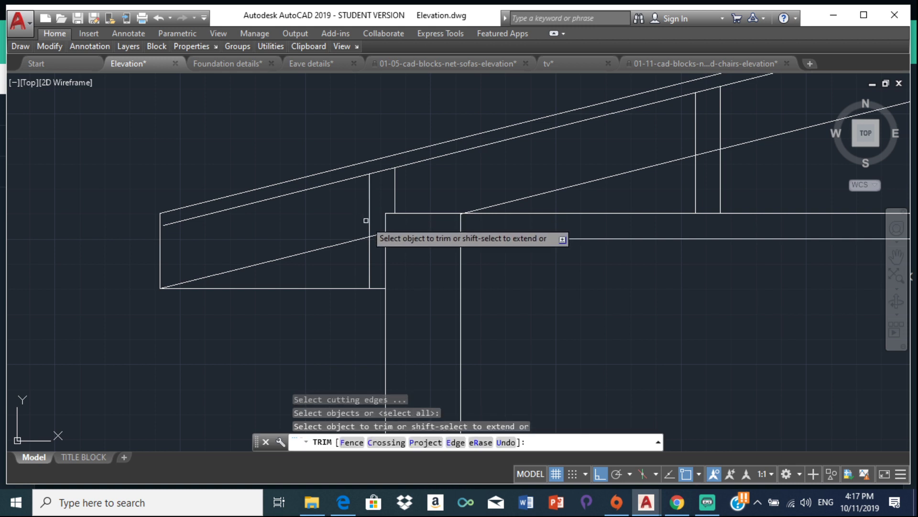
pyautogui.click(369, 219)
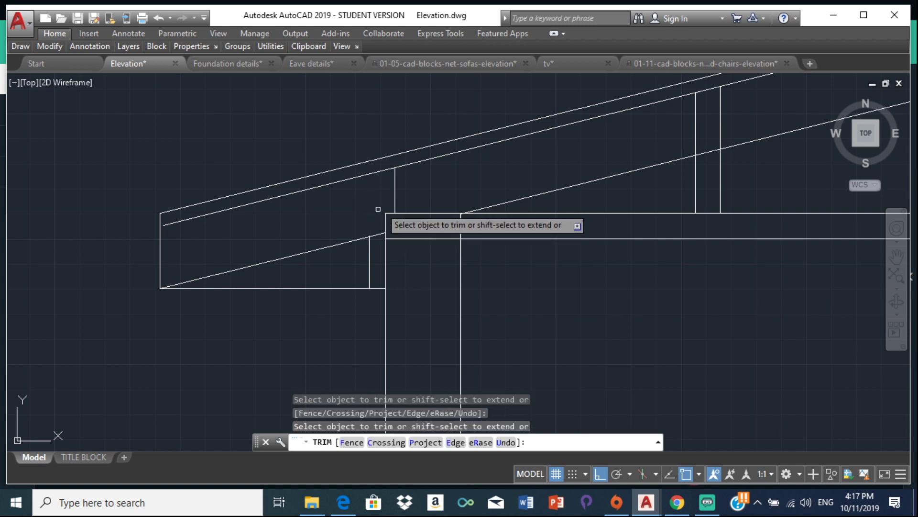
pyautogui.press('Escape')
pyautogui.press('Escape')
pyautogui.click(395, 191)
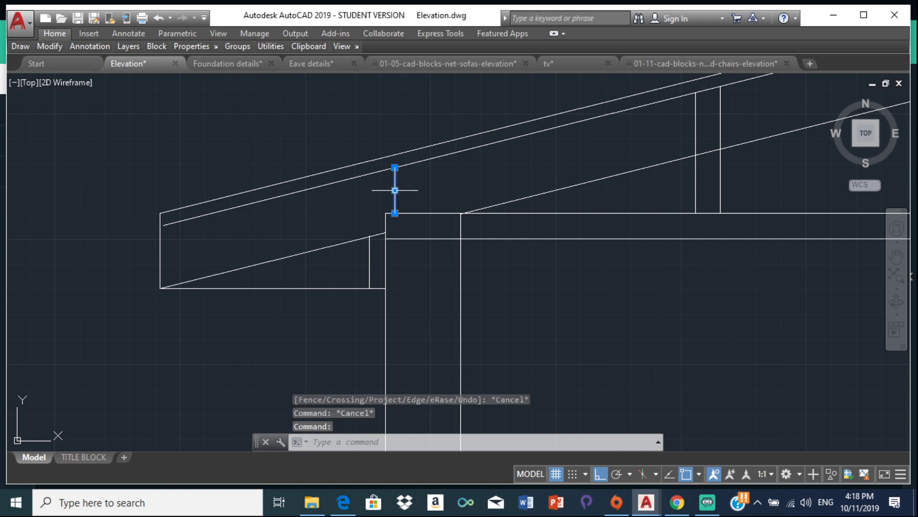
pyautogui.press('Delete')
# Step: Start TRIM and cut the first post tops above the lower rafter near the eave
pyautogui.scroll(-4, 406, 196)
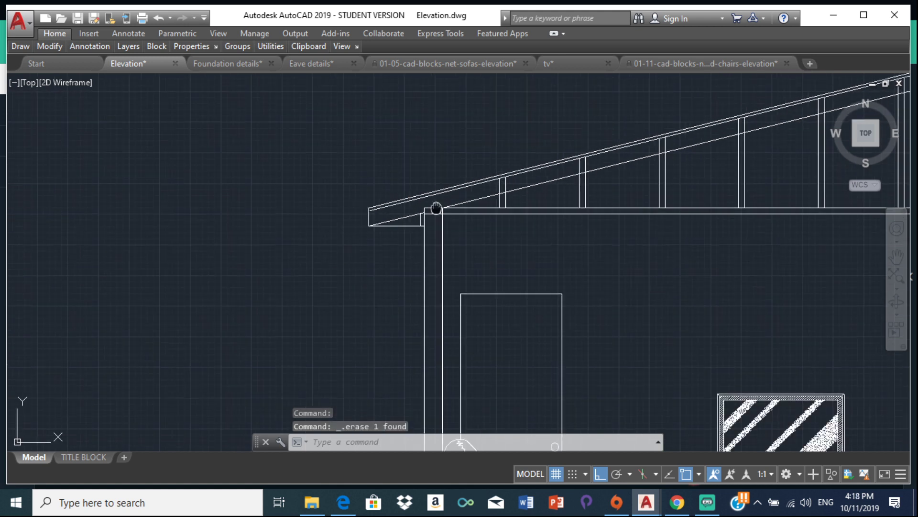
pyautogui.scroll(-3, 488, 312)
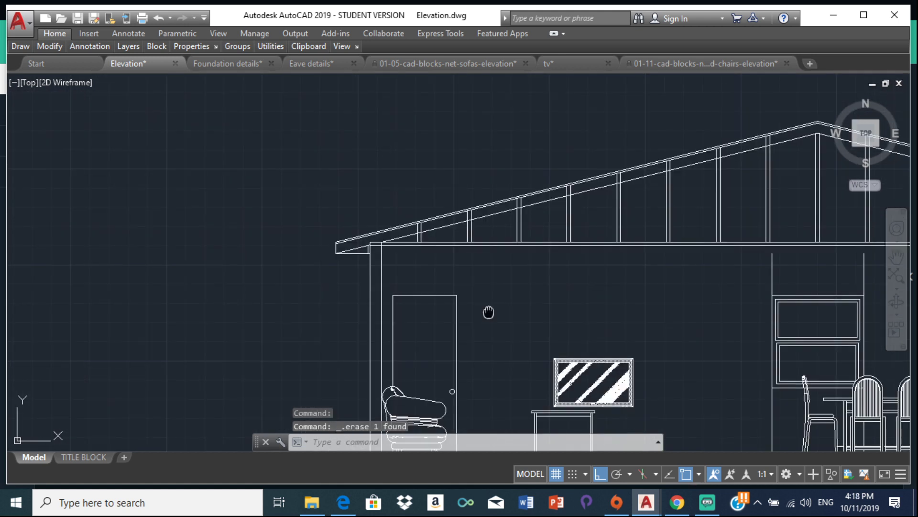
pyautogui.write('tr')
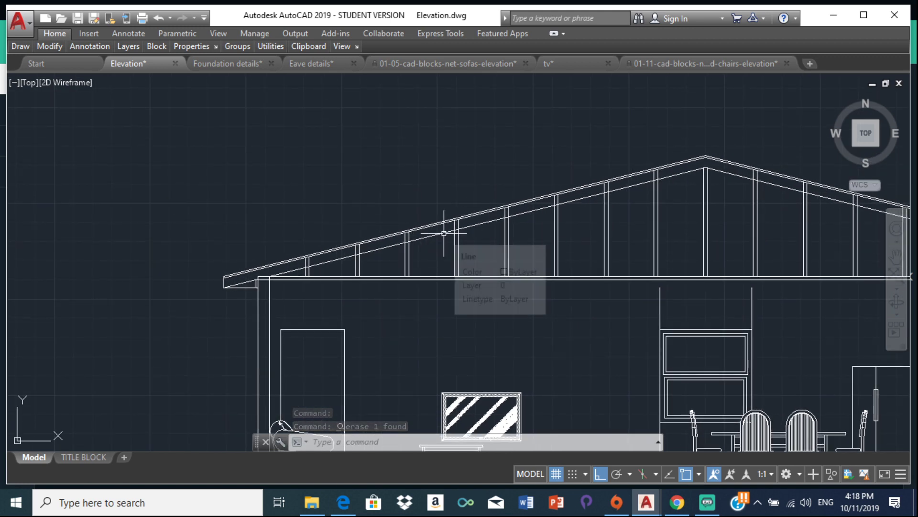
pyautogui.press('Return')
pyautogui.press('Return')
pyautogui.scroll(6, 355, 262)
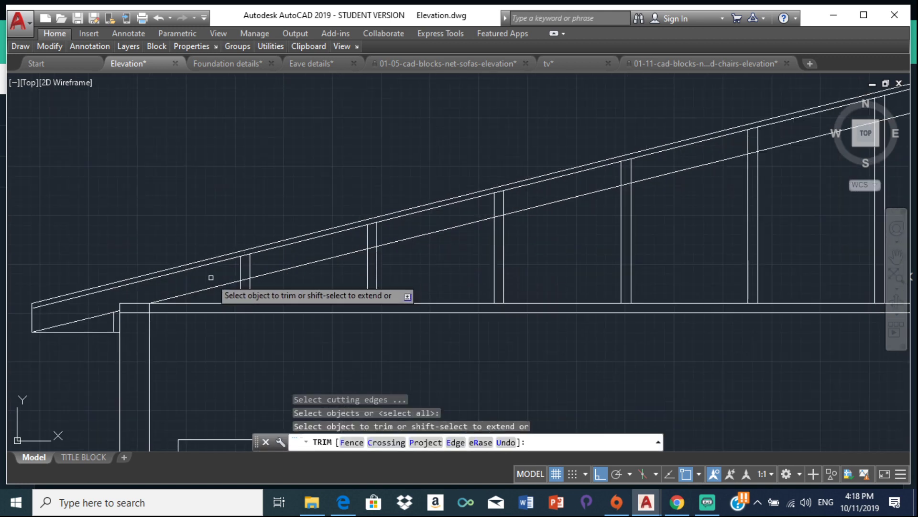
pyautogui.click(256, 262)
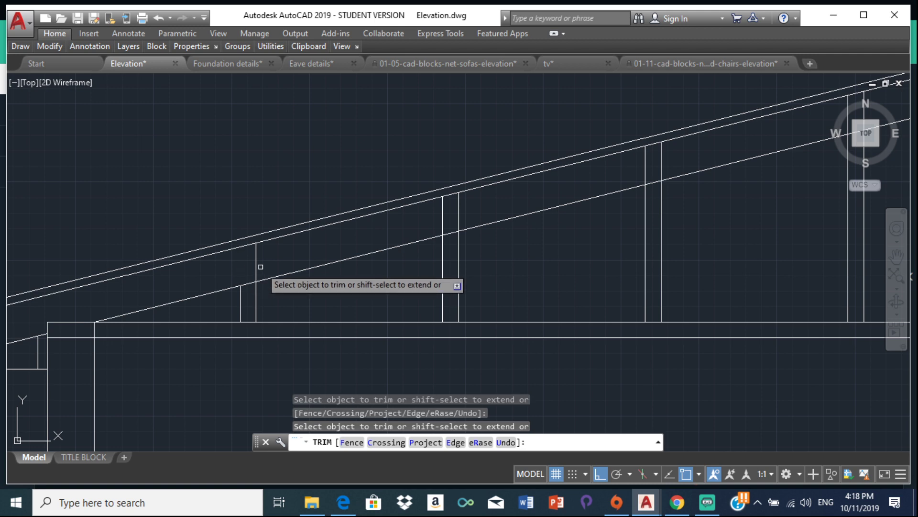
pyautogui.click(252, 261)
pyautogui.click(267, 258)
pyautogui.scroll(2, 314, 252)
pyautogui.scroll(2, 314, 253)
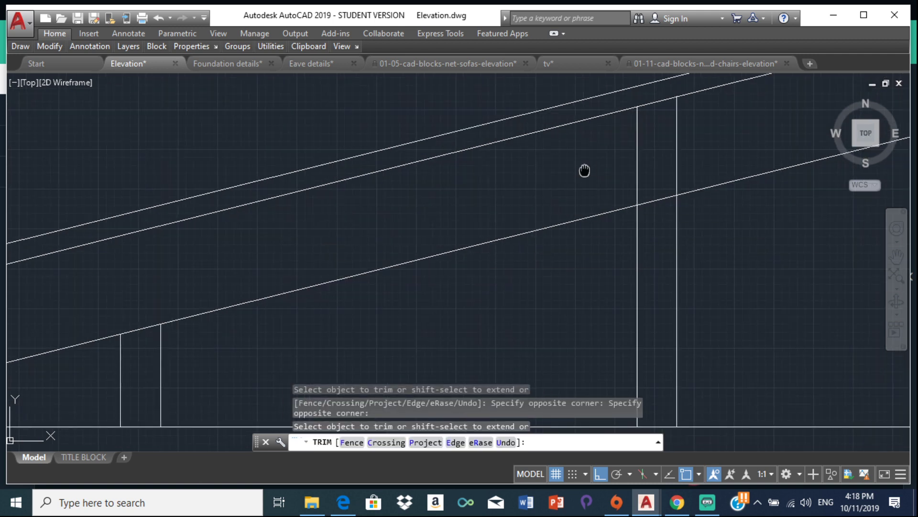
# Step: Trim the next two pairs of post tops along the slope with crossing windows
pyautogui.moveTo(584, 170); pyautogui.dragTo(322, 186, button='middle')
pyautogui.click(296, 201)
pyautogui.click(389, 173)
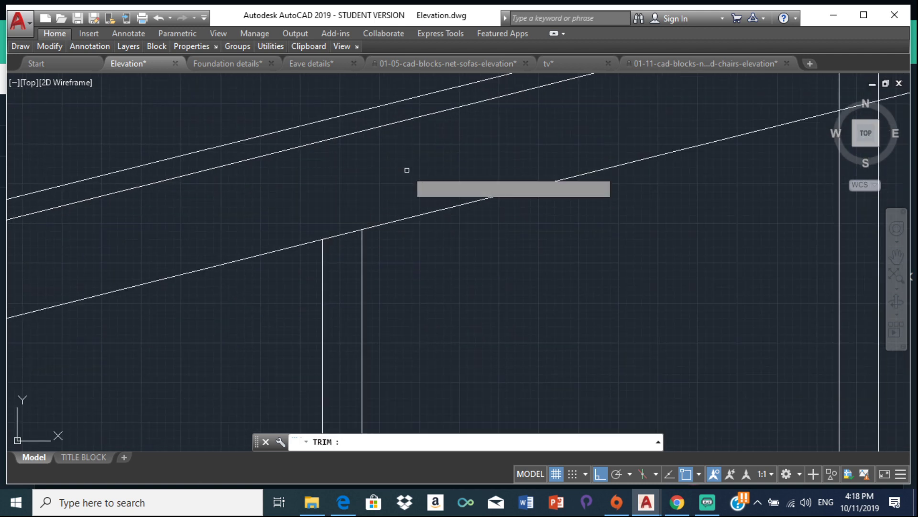
pyautogui.scroll(-3, 361, 177)
pyautogui.scroll(3, 310, 206)
pyautogui.click(313, 198)
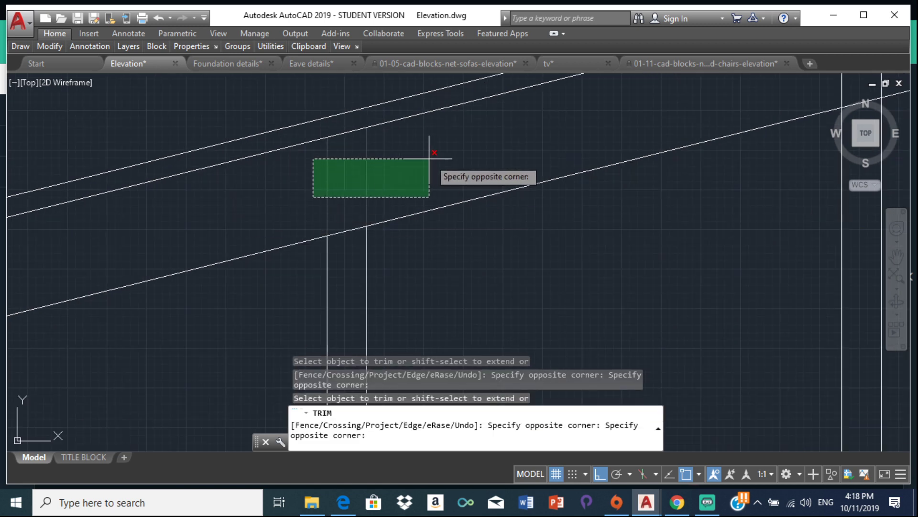
pyautogui.click(430, 160)
pyautogui.scroll(3, 266, 185)
pyautogui.scroll(-3, 513, 113)
# Step: Trim two more pairs of post tops back to the lower rafter line
pyautogui.click(349, 164)
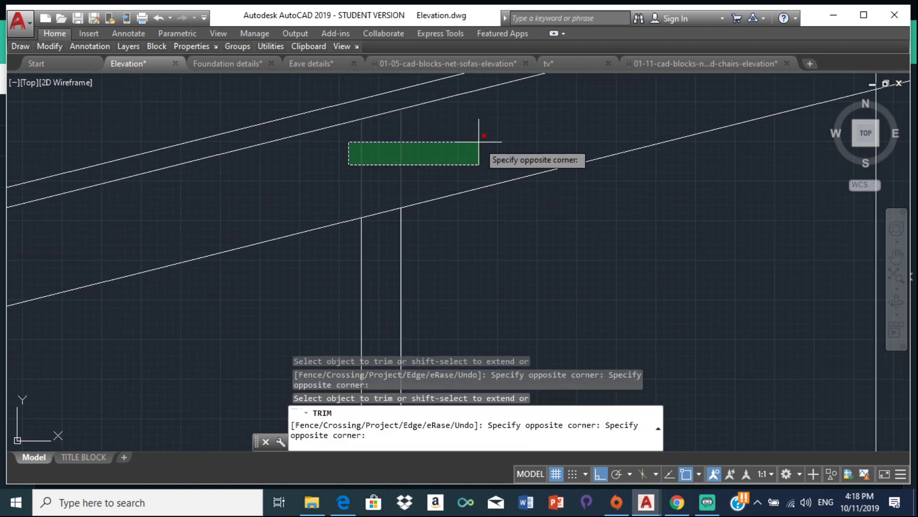
pyautogui.click(482, 142)
pyautogui.scroll(-3, 240, 197)
pyautogui.scroll(2, 475, 150)
pyautogui.click(423, 154)
pyautogui.click(488, 143)
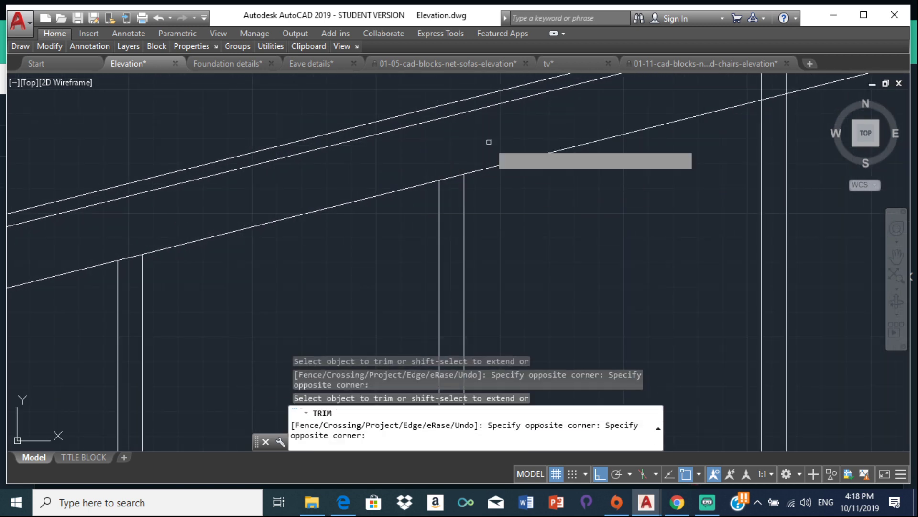
pyautogui.scroll(-3, 369, 203)
pyautogui.scroll(3, 572, 160)
# Step: Further up the slope, trim three more sets of post tops with crossing windows
pyautogui.moveTo(572, 160); pyautogui.dragTo(512, 174, button='middle')
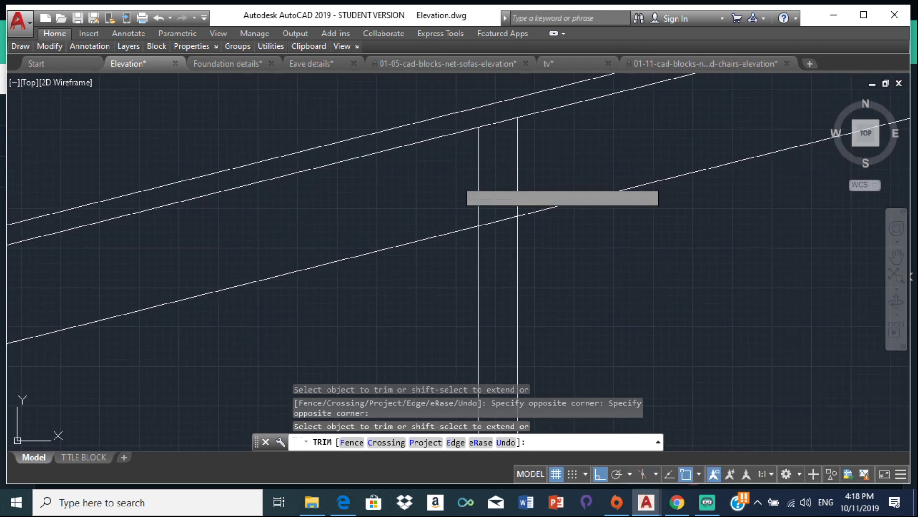
pyautogui.click(452, 178)
pyautogui.click(572, 156)
pyautogui.scroll(-3, 378, 180)
pyautogui.scroll(2, 474, 159)
pyautogui.scroll(2, 488, 154)
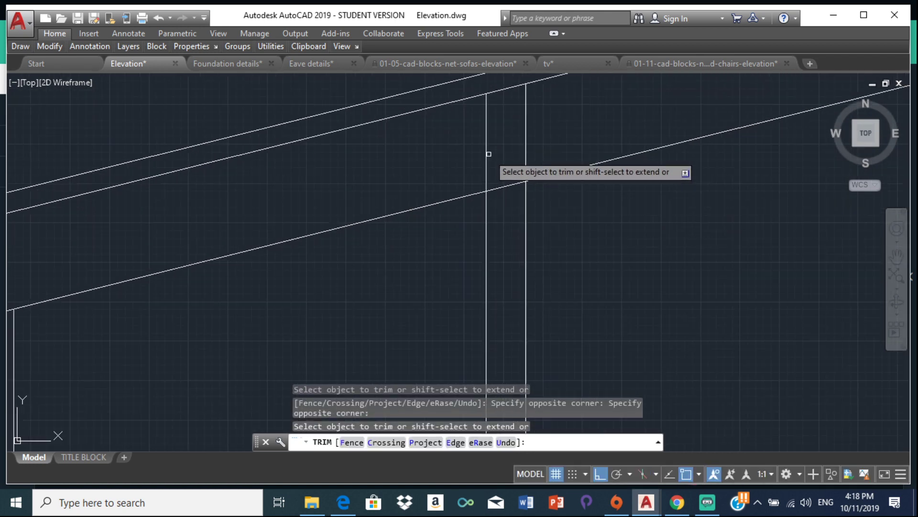
pyautogui.click(472, 144)
pyautogui.click(554, 124)
pyautogui.moveTo(554, 123); pyautogui.dragTo(551, 148, button='middle')
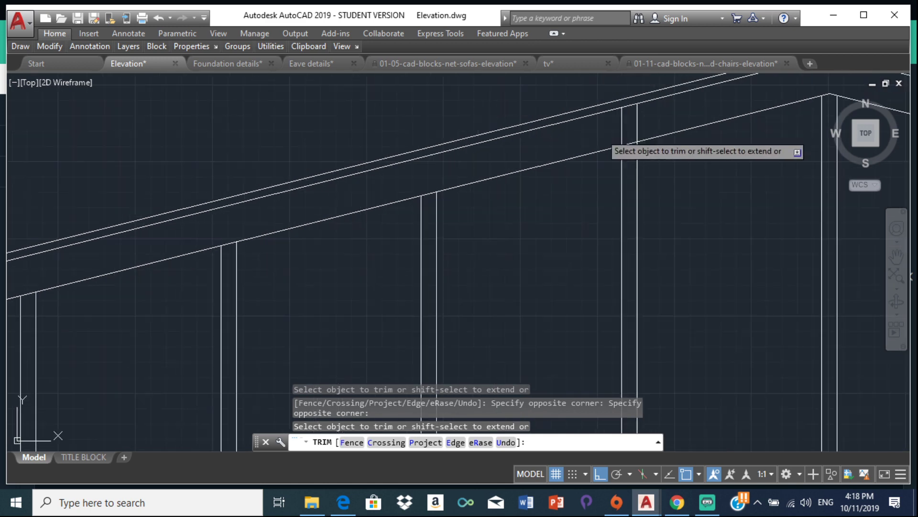
pyautogui.scroll(-2, 452, 174)
pyautogui.scroll(2, 452, 181)
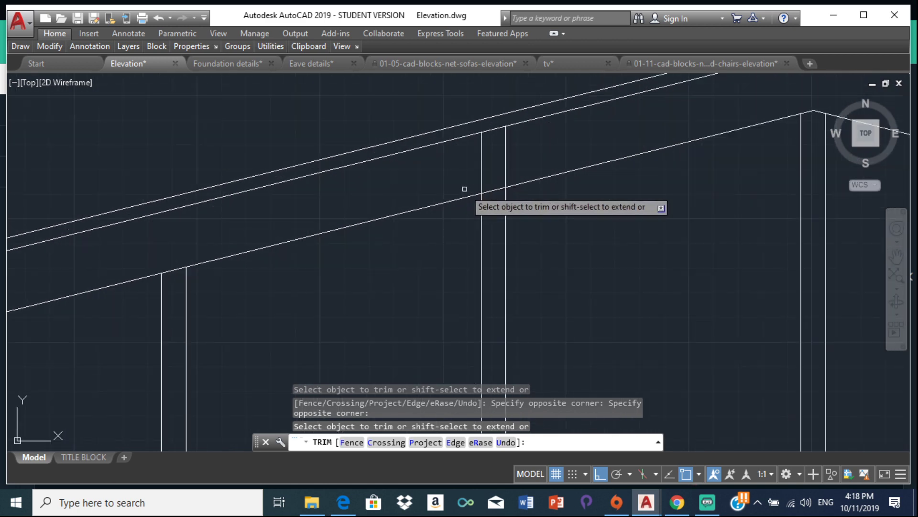
pyautogui.click(456, 153)
pyautogui.click(562, 127)
# Step: Cut the two posts on the right slope back to the lower roof line
pyautogui.click(562, 127)
pyautogui.scroll(-3, 473, 153)
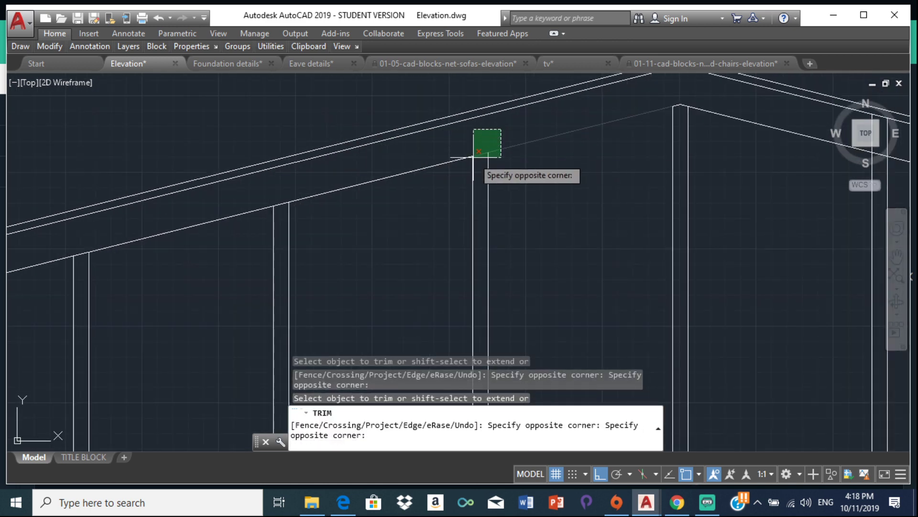
pyautogui.click(461, 143)
pyautogui.scroll(-2, 541, 171)
pyautogui.scroll(2, 550, 158)
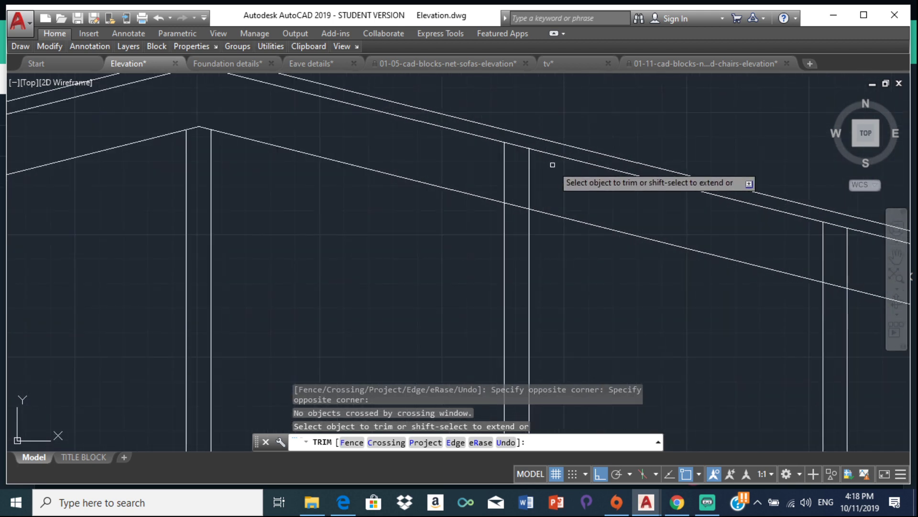
pyautogui.moveTo(549, 158); pyautogui.dragTo(421, 168, button='middle')
pyautogui.click(361, 169)
pyautogui.click(494, 182)
pyautogui.click(501, 186)
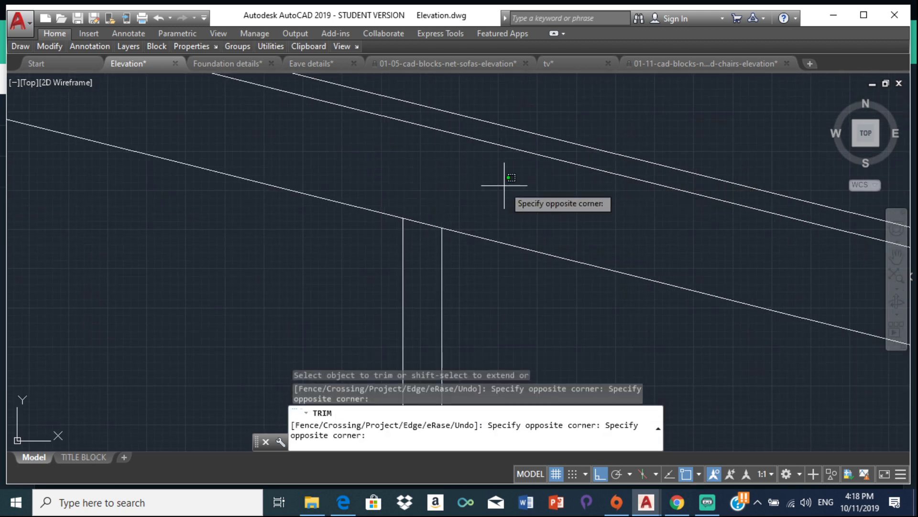
pyautogui.click(420, 180)
pyautogui.scroll(-2, 461, 199)
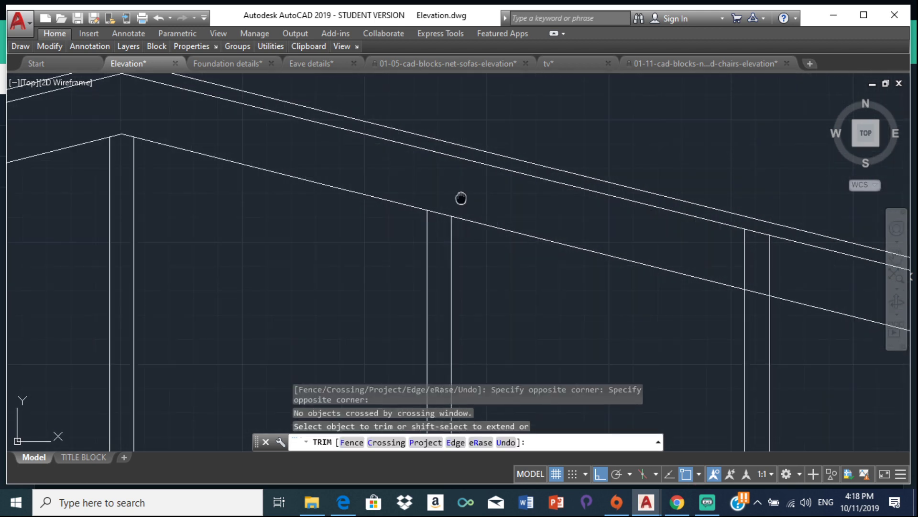
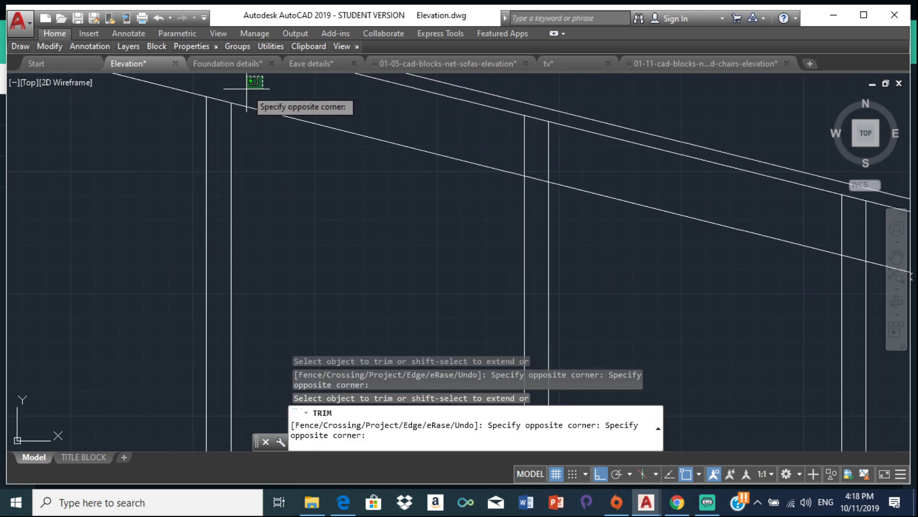
# Step: Trim the first post tops back to the roof diagonals with crossing windows
pyautogui.click(255, 86)
pyautogui.moveTo(205, 156); pyautogui.dragTo(298, 153, button='middle')
pyautogui.scroll(3, 298, 152)
pyautogui.click(277, 113)
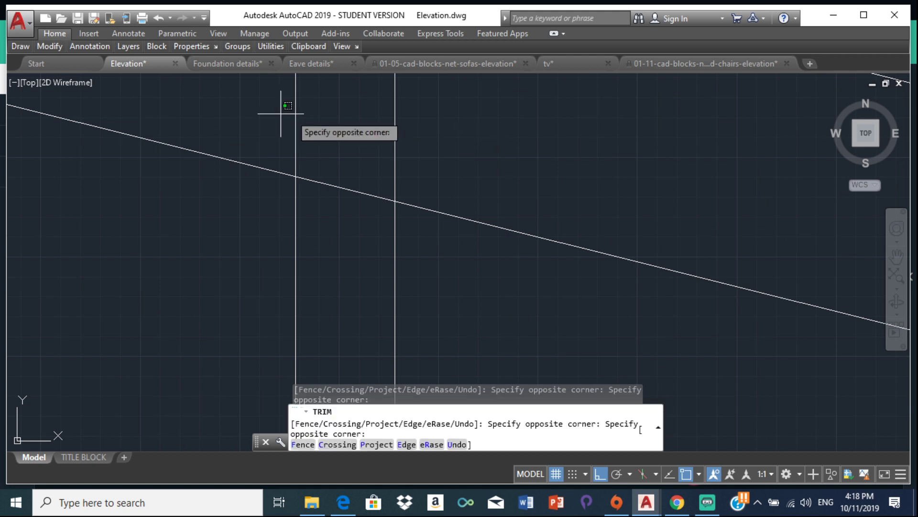
pyautogui.click(478, 141)
pyautogui.moveTo(544, 146); pyautogui.dragTo(287, 138, button='middle')
pyautogui.click(375, 214)
pyautogui.click(547, 222)
pyautogui.click(482, 211)
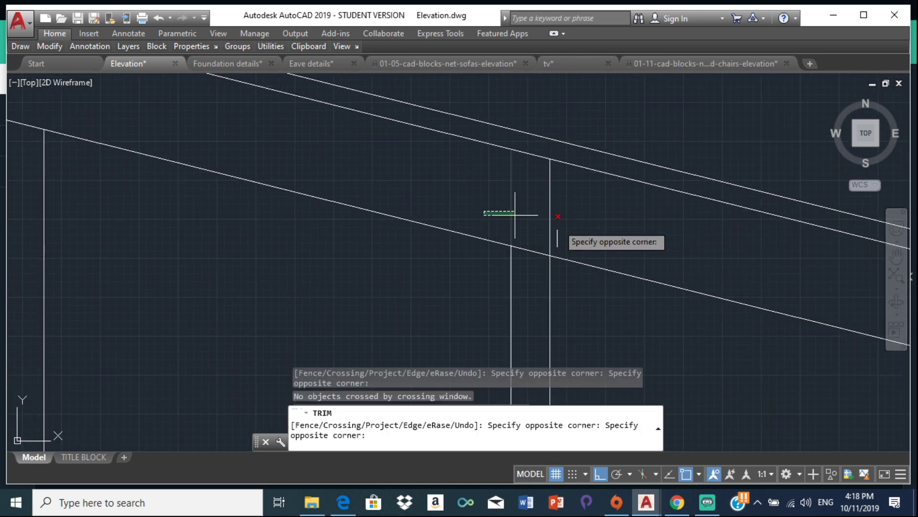
# Step: Trim the remaining post lines near the eave to the roof slopes
pyautogui.click(569, 225)
pyautogui.moveTo(596, 230); pyautogui.dragTo(282, 138, button='middle')
pyautogui.scroll(3, 449, 160)
pyautogui.click(449, 160)
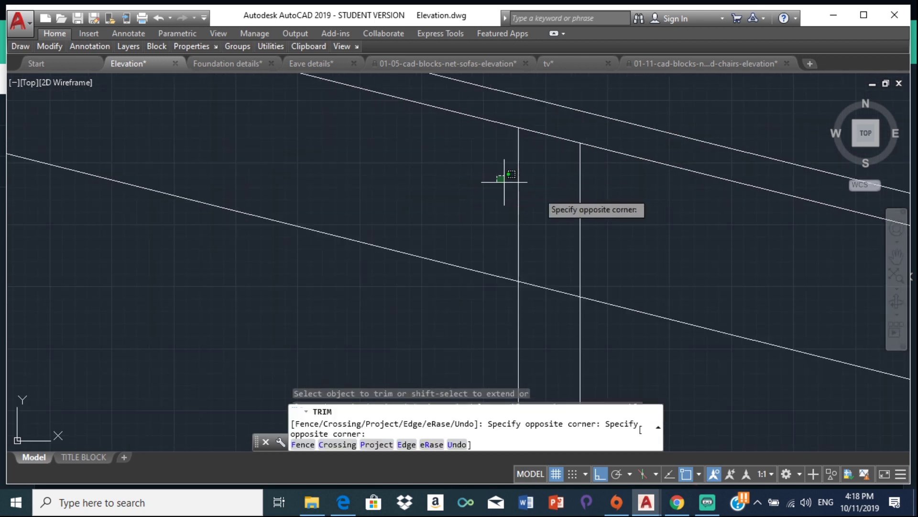
pyautogui.click(641, 205)
pyautogui.scroll(-3, 641, 205)
pyautogui.scroll(2, 445, 116)
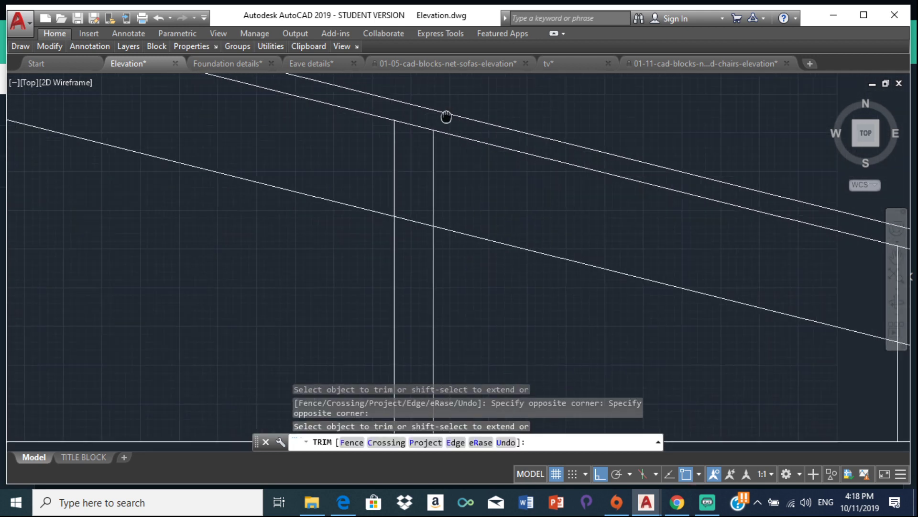
pyautogui.click(375, 164)
pyautogui.scroll(5, 555, 204)
pyautogui.scroll(-3, 595, 203)
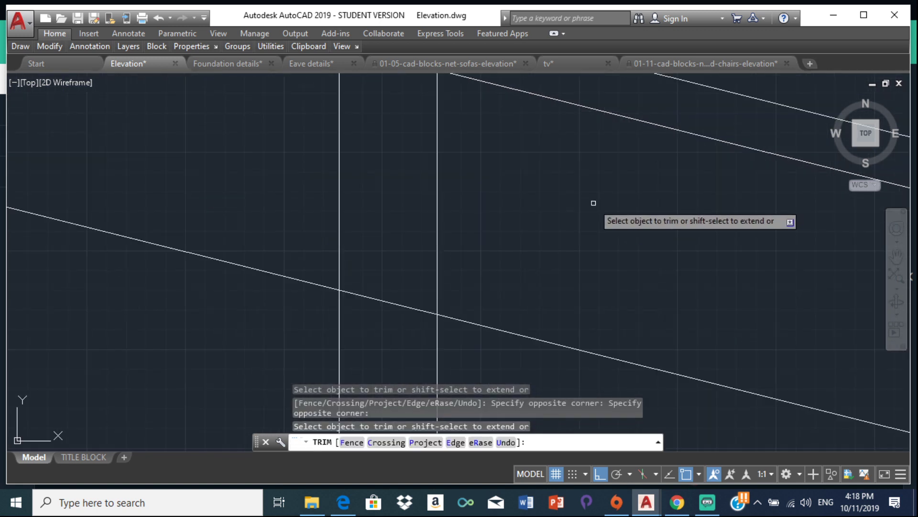
pyautogui.click(286, 176)
pyautogui.click(543, 233)
pyautogui.scroll(-2, 494, 193)
pyautogui.scroll(4, 408, 158)
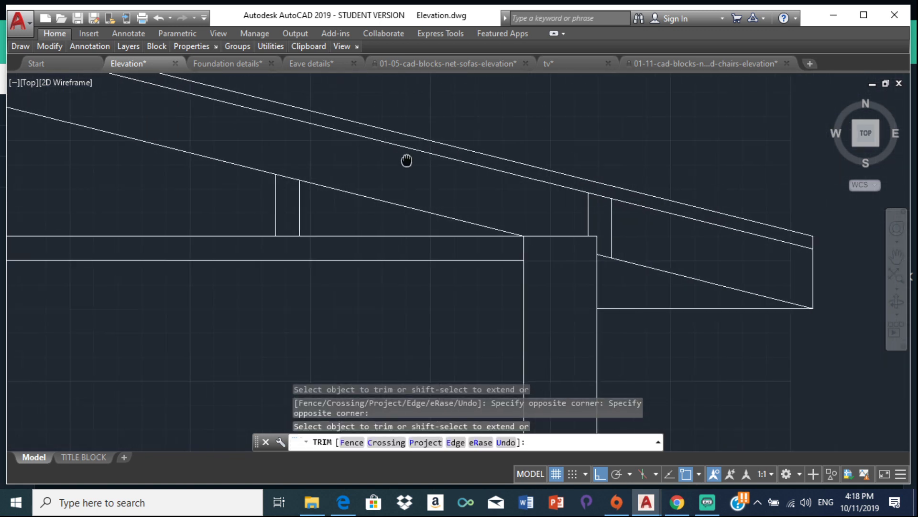
pyautogui.click(526, 182)
pyautogui.click(579, 196)
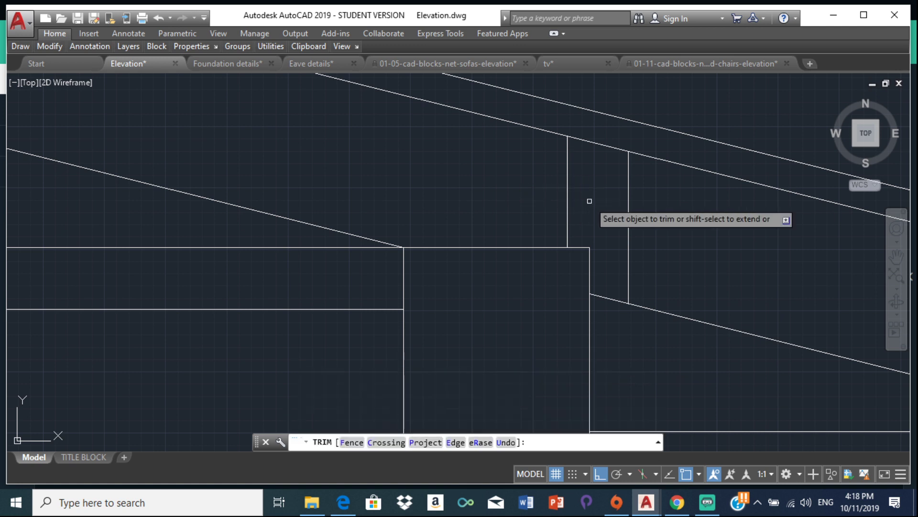
pyautogui.click(591, 186)
pyautogui.press('Escape')
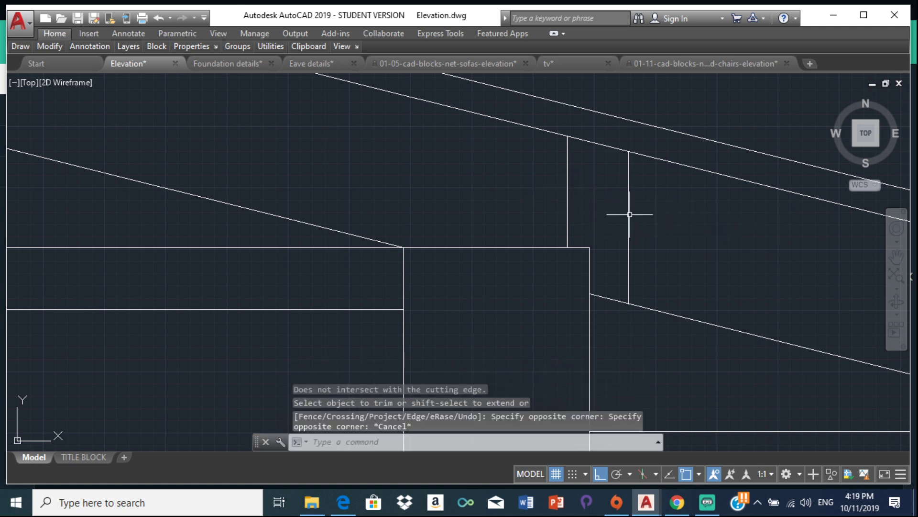
# Step: Stretch the eave post down to the lower beam and trim its top at the slope
pyautogui.click(628, 220)
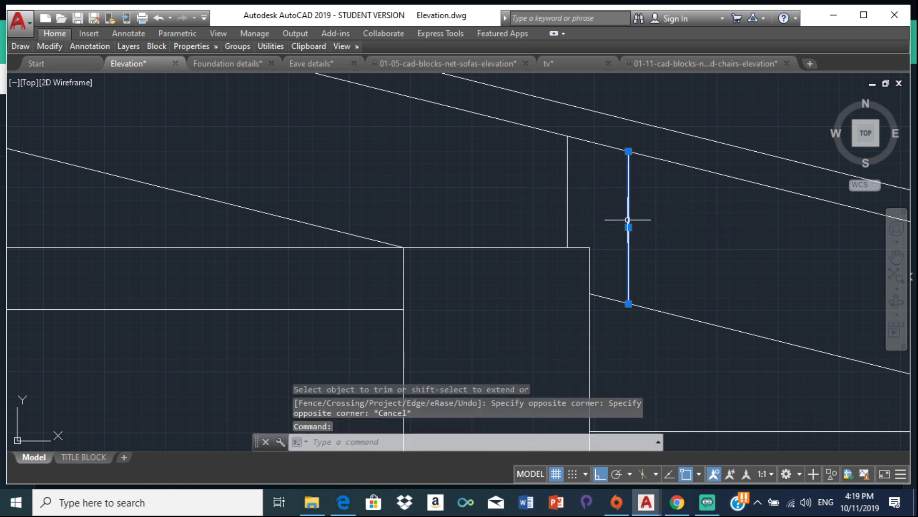
pyautogui.click(628, 304)
pyautogui.moveTo(636, 349); pyautogui.dragTo(603, 258, button='middle')
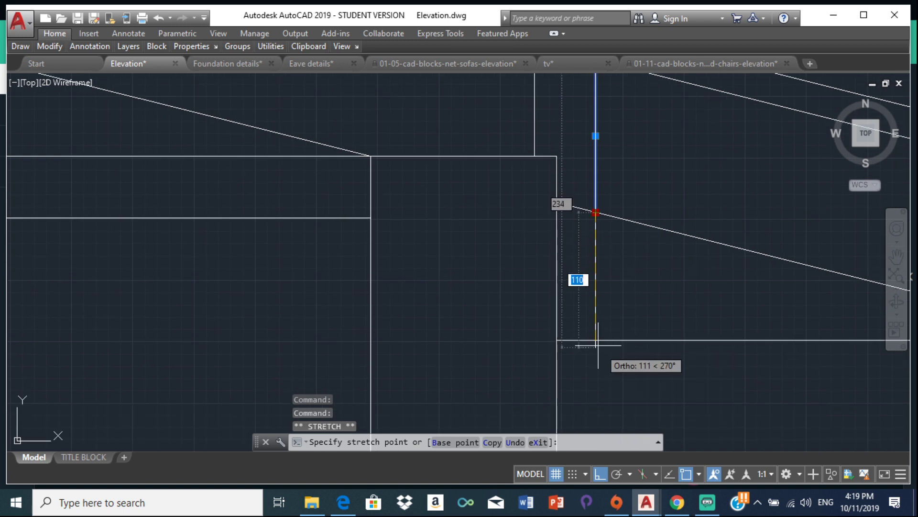
pyautogui.click(597, 344)
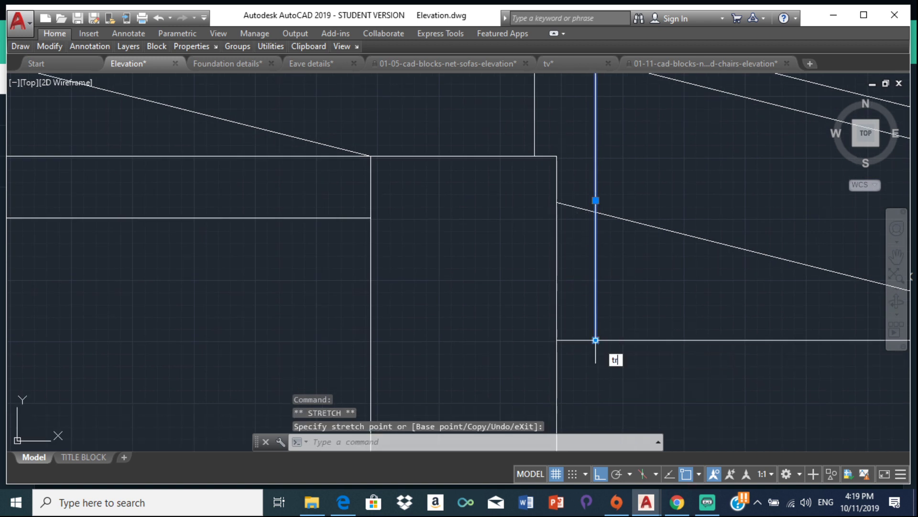
pyautogui.write('tr')
pyautogui.press('Return')
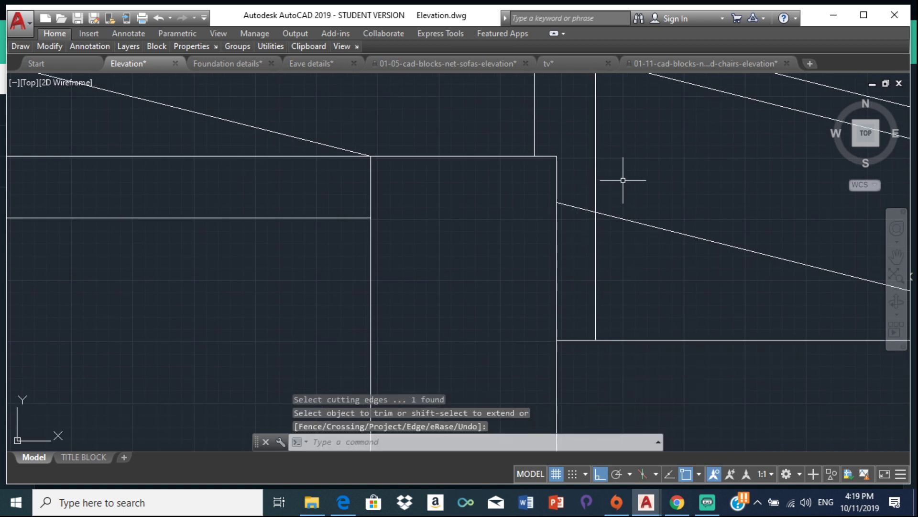
pyautogui.press('Escape')
pyautogui.press('Escape')
pyautogui.write('tr')
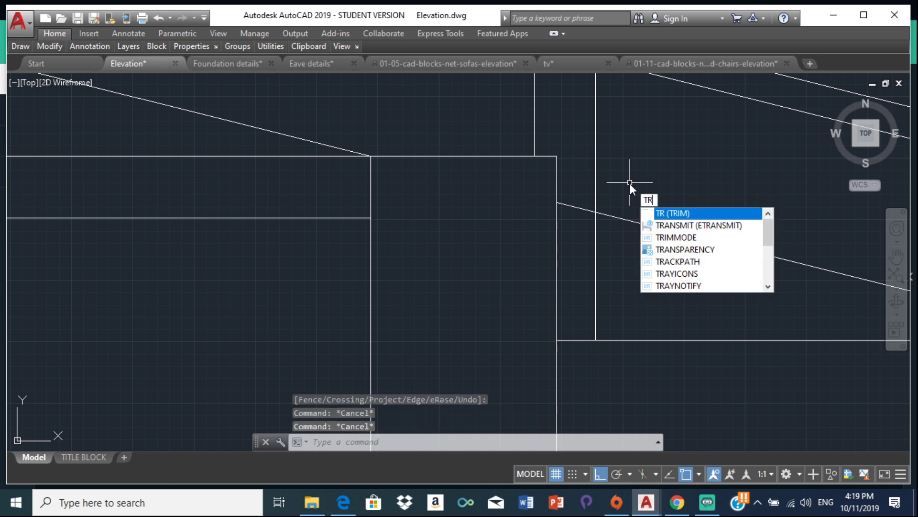
pyautogui.press('Return')
pyautogui.press('Return')
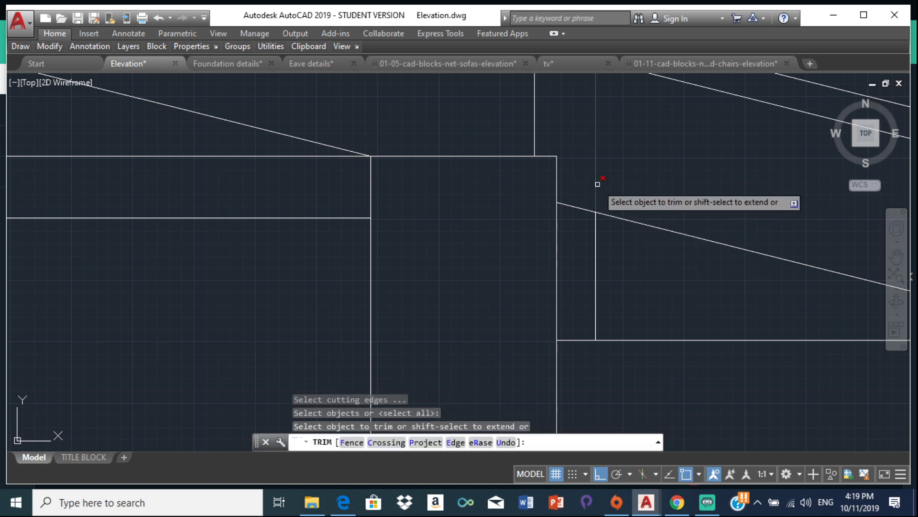
pyautogui.click(596, 181)
pyautogui.press('Escape')
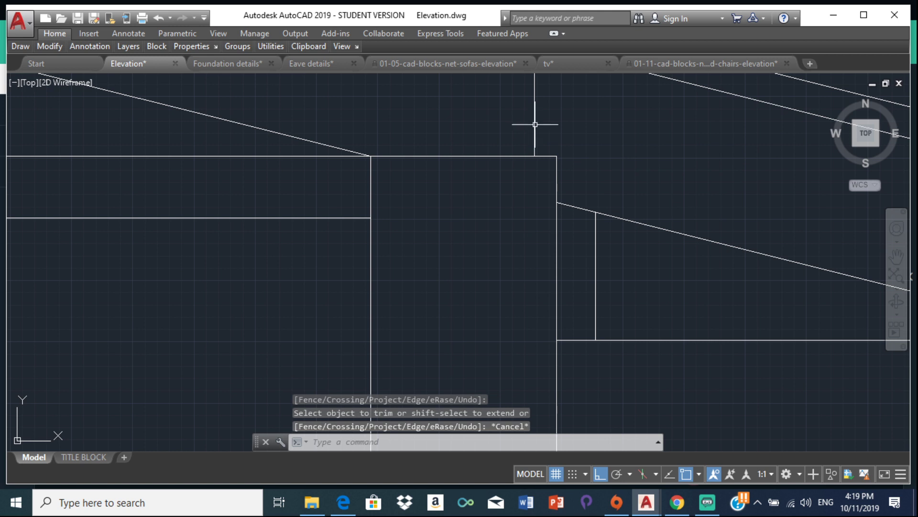
# Step: Erase the stray vertical line at the wall corner
pyautogui.click(535, 124)
pyautogui.press('Delete')
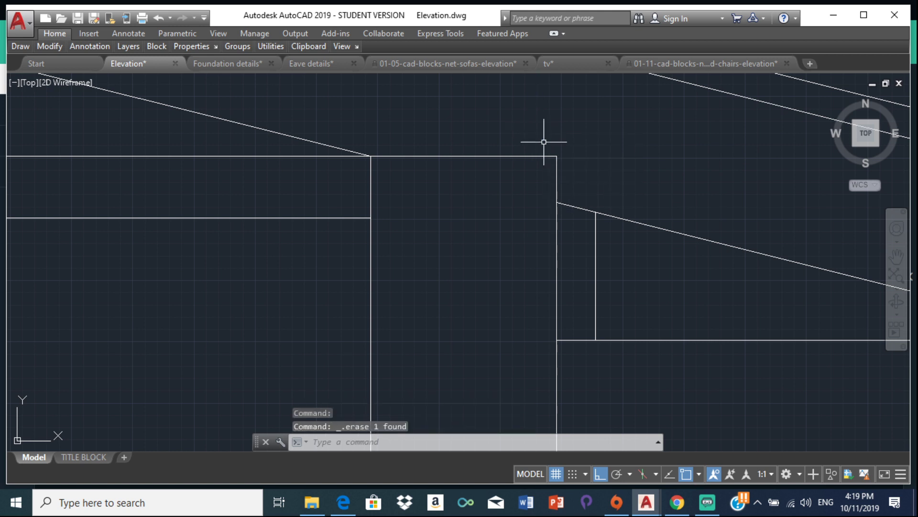
pyautogui.scroll(-6, 482, 193)
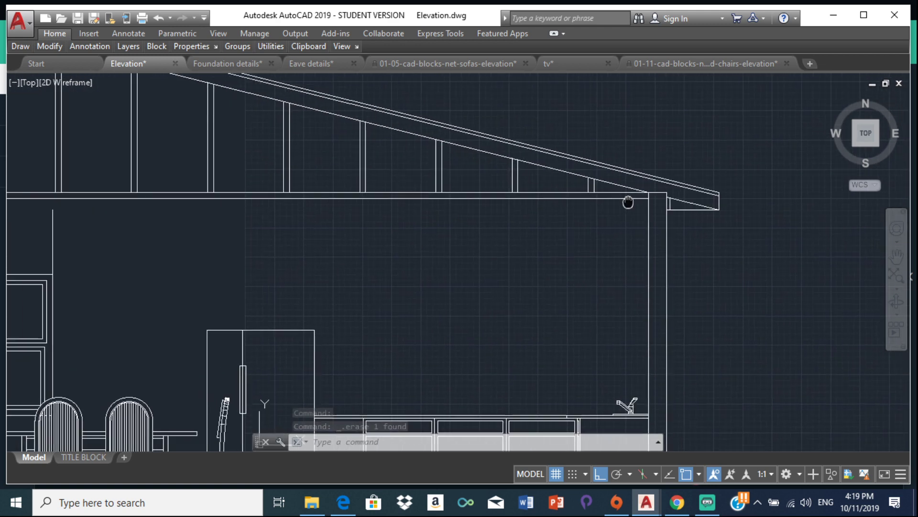
pyautogui.moveTo(448, 178); pyautogui.dragTo(493, 185, button='middle')
pyautogui.scroll(3, 158, 237)
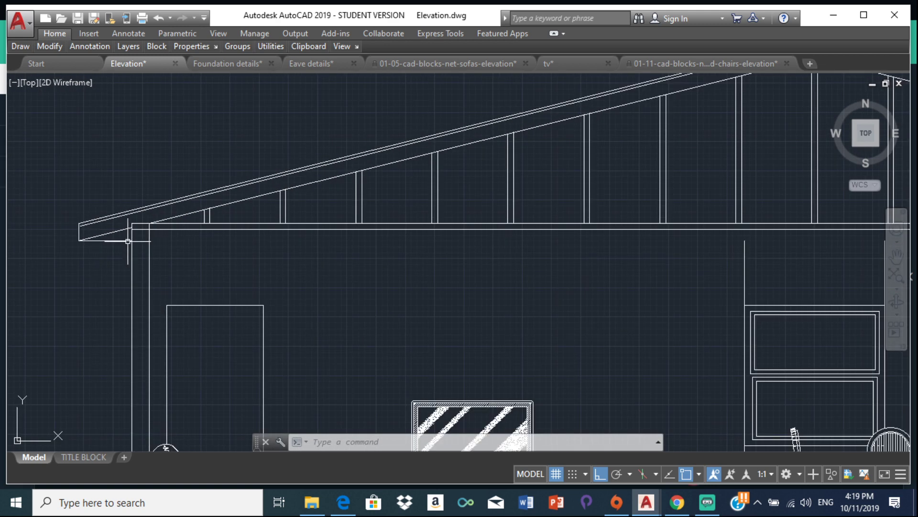
pyautogui.click(343, 502)
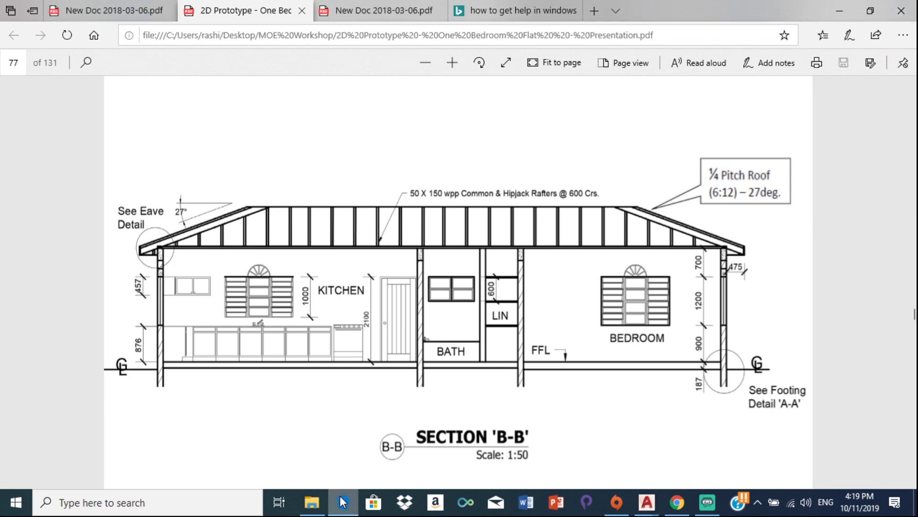
pyautogui.click(347, 505)
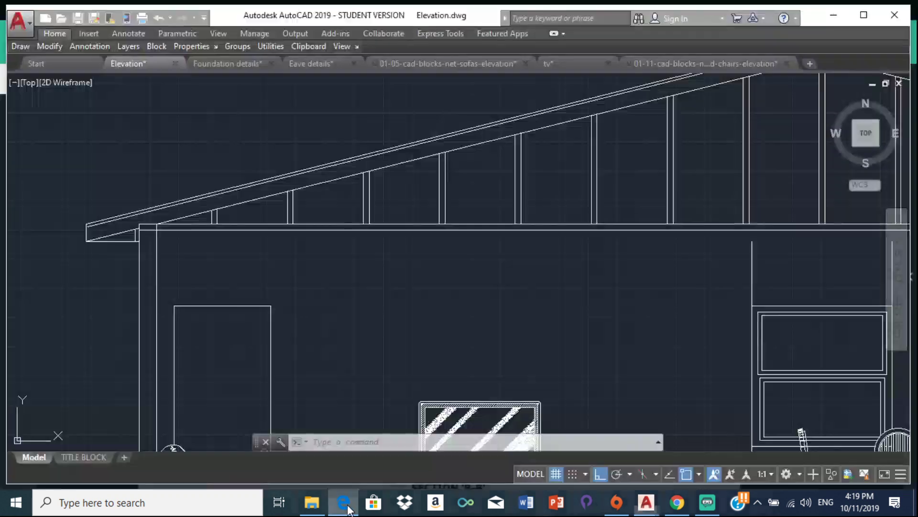
pyautogui.click(348, 505)
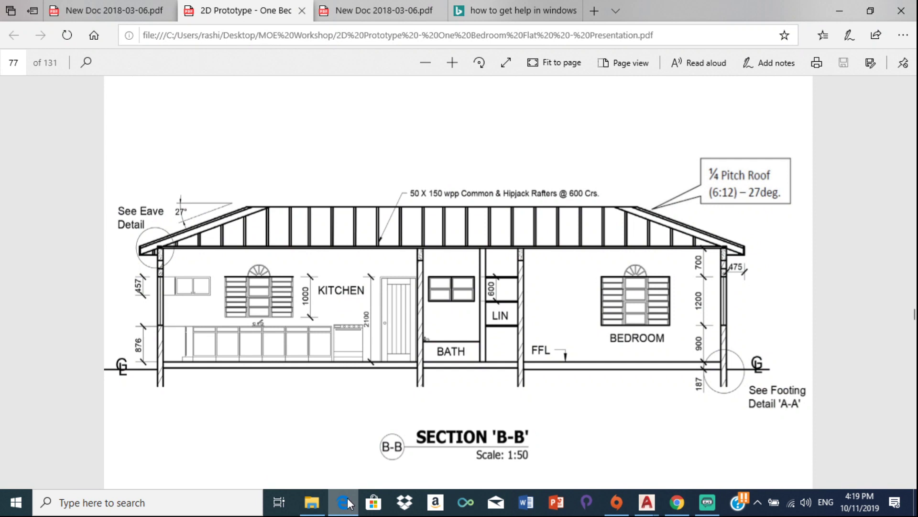
pyautogui.click(348, 504)
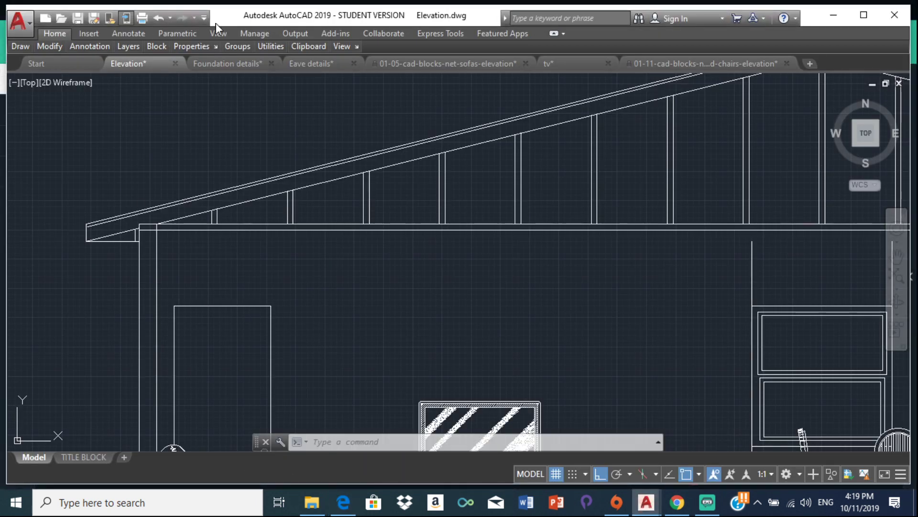
# Step: Begin a line at the rafter end on the beam, then cancel it
pyautogui.scroll(3, 201, 196)
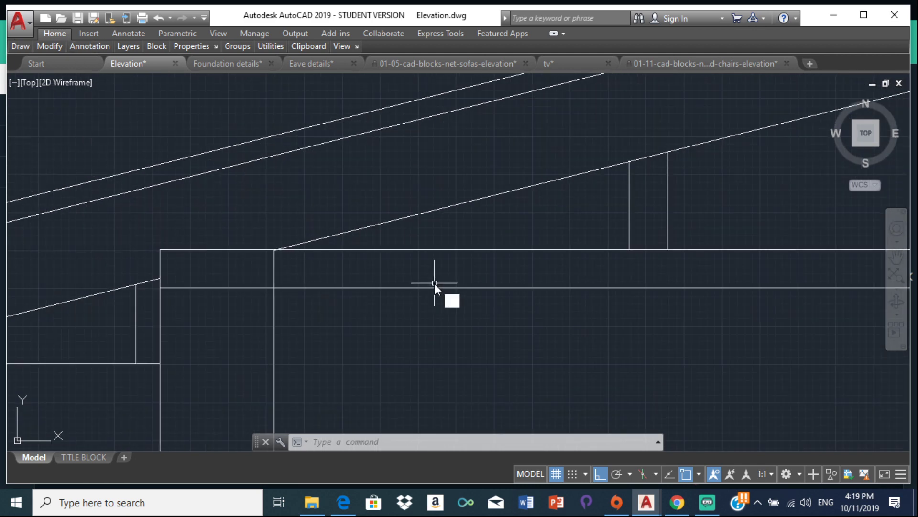
pyautogui.write('l')
pyautogui.press('Return')
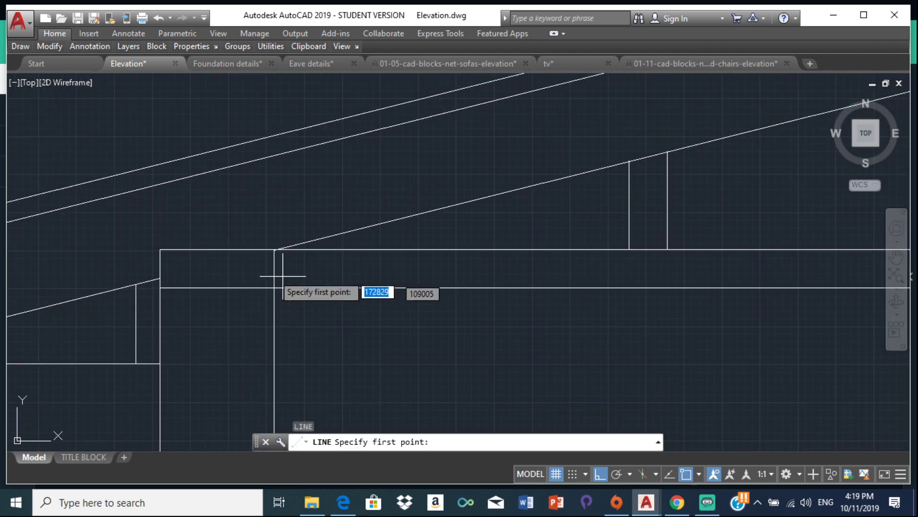
pyautogui.click(271, 251)
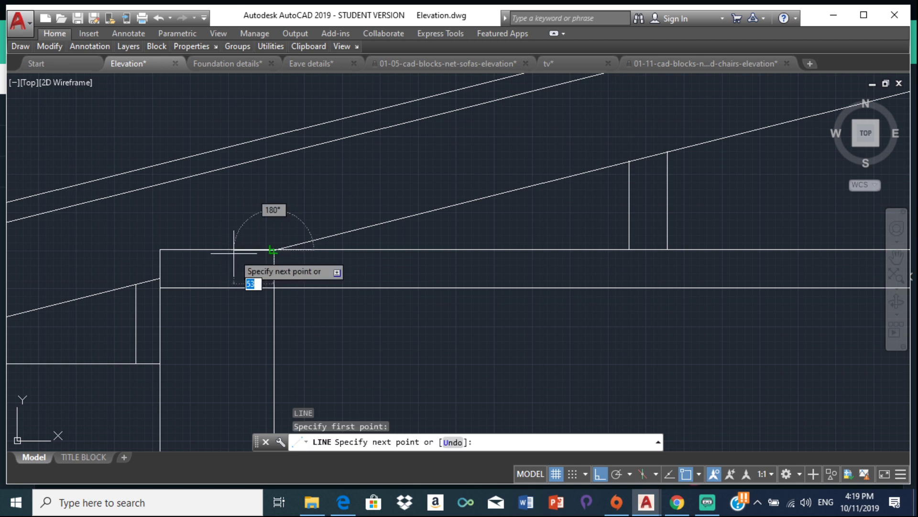
pyautogui.press('Return')
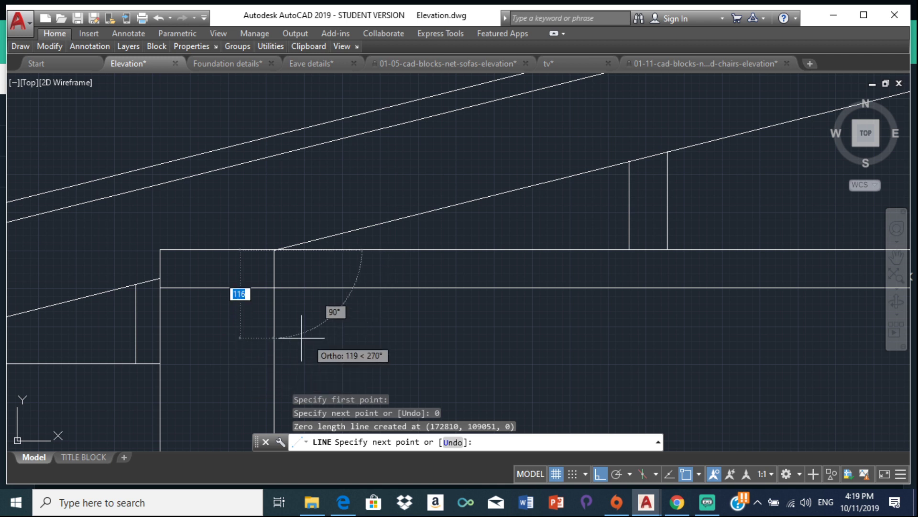
pyautogui.press('Escape')
pyautogui.press('Escape')
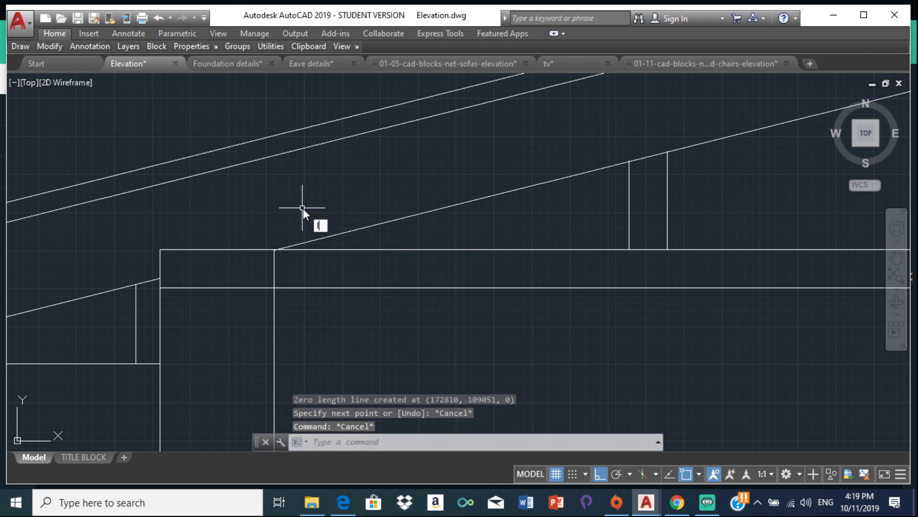
# Step: Draw a two-leg line from the rafter endpoint with a 50-unit first leg
pyautogui.press('l')
pyautogui.press('Return')
pyautogui.scroll(5, 268, 239)
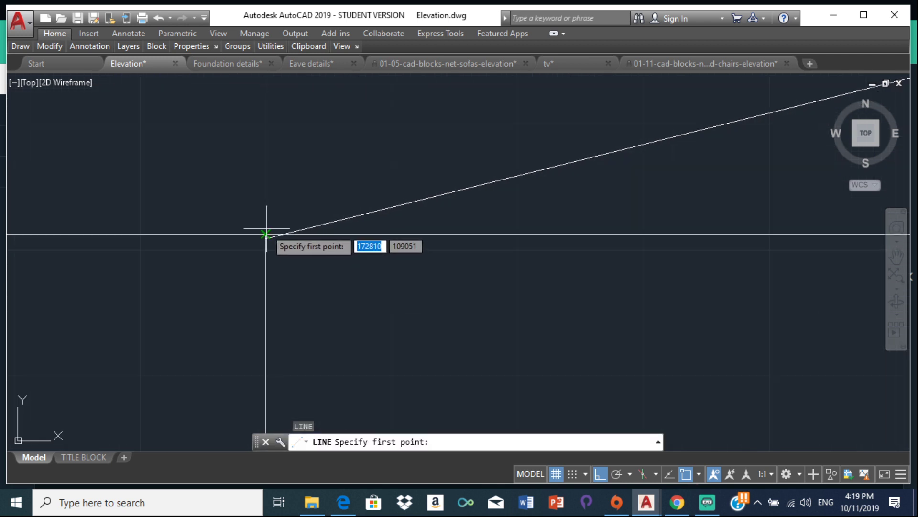
pyautogui.scroll(6, 263, 237)
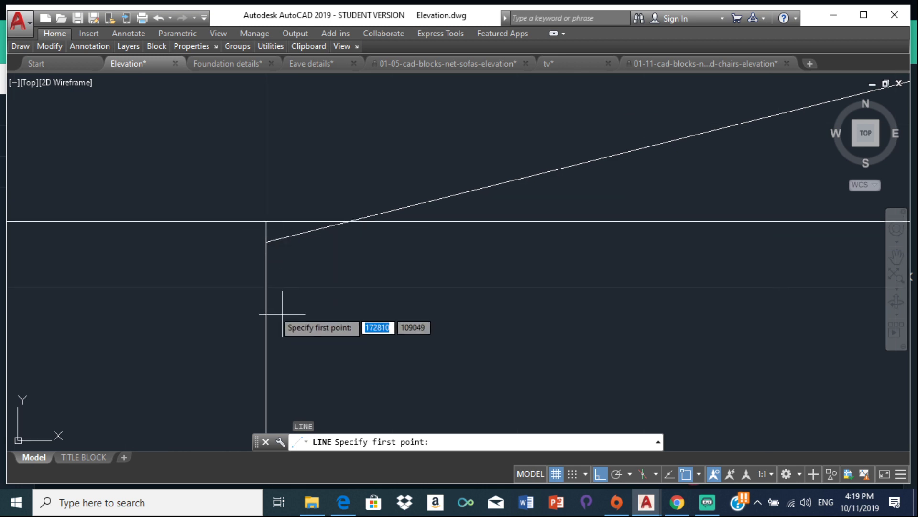
pyautogui.click(265, 221)
pyautogui.scroll(-3, 260, 254)
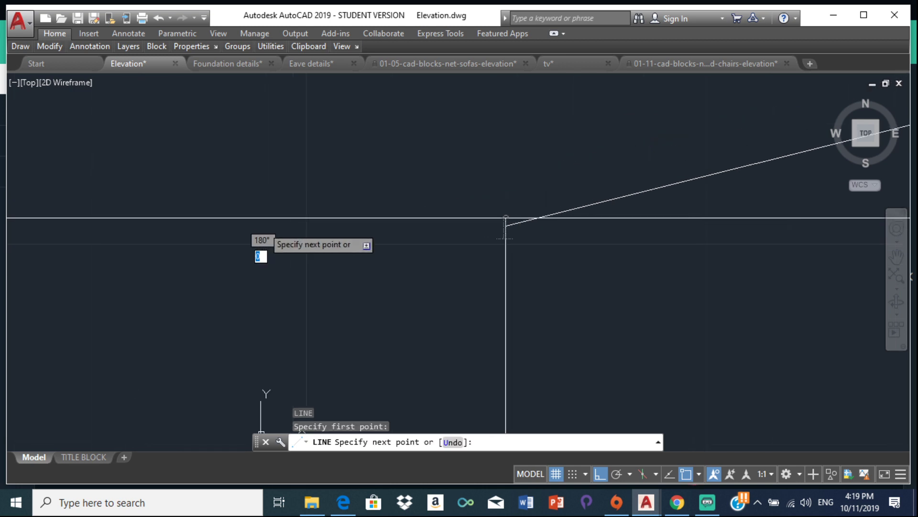
pyautogui.write('50')
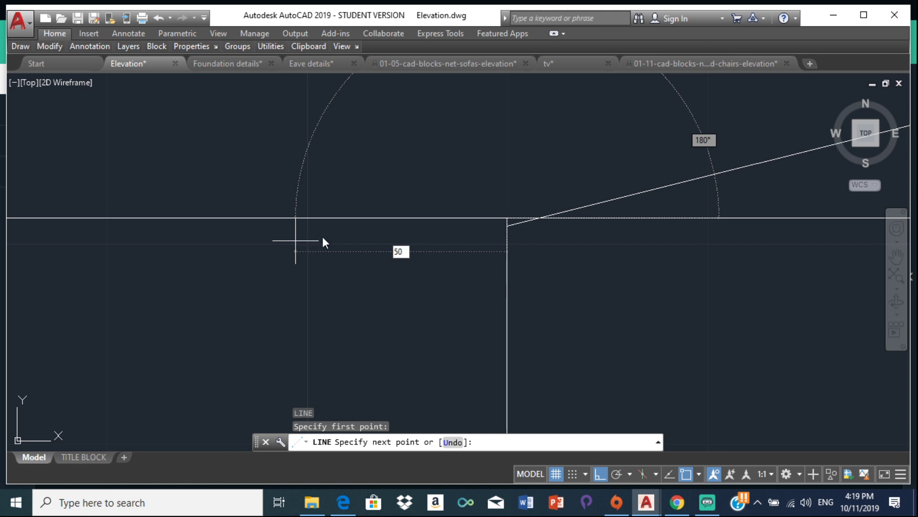
pyautogui.press('Return')
pyautogui.scroll(-3, 318, 266)
pyautogui.scroll(5, 475, 168)
pyautogui.scroll(-3, 219, 323)
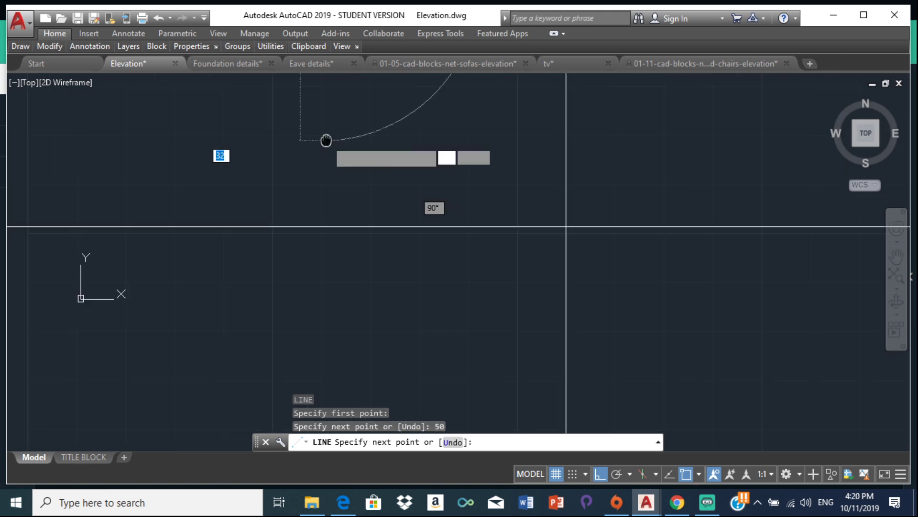
pyautogui.click(566, 227)
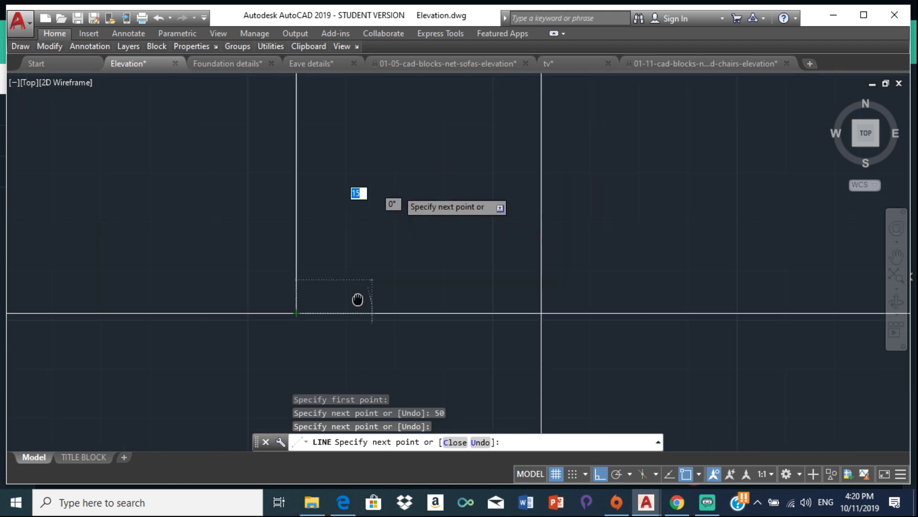
pyautogui.scroll(2, 456, 290)
pyautogui.press('Escape')
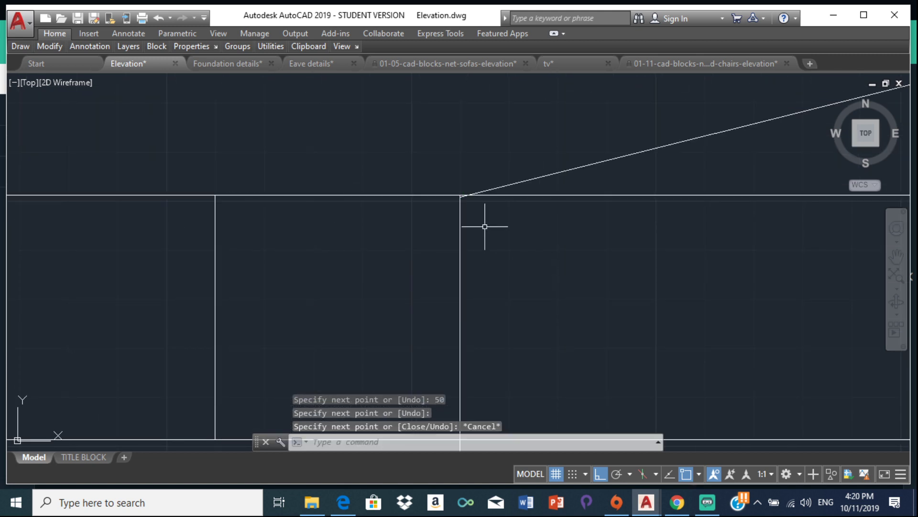
pyautogui.write('tr')
pyautogui.press('Return')
pyautogui.press('Return')
pyautogui.scroll(3, 520, 204)
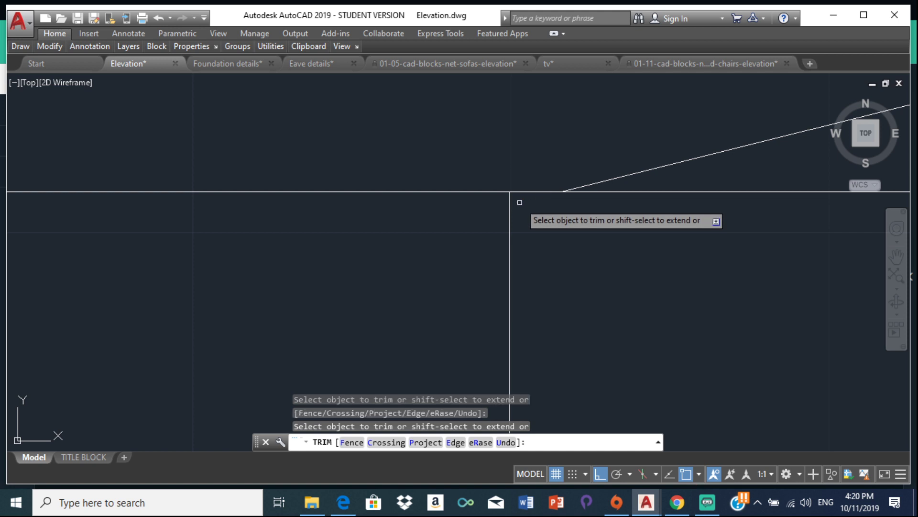
# Step: Trim away the leftover vertical segment below the beam
pyautogui.scroll(-3, 520, 203)
pyautogui.press('Escape')
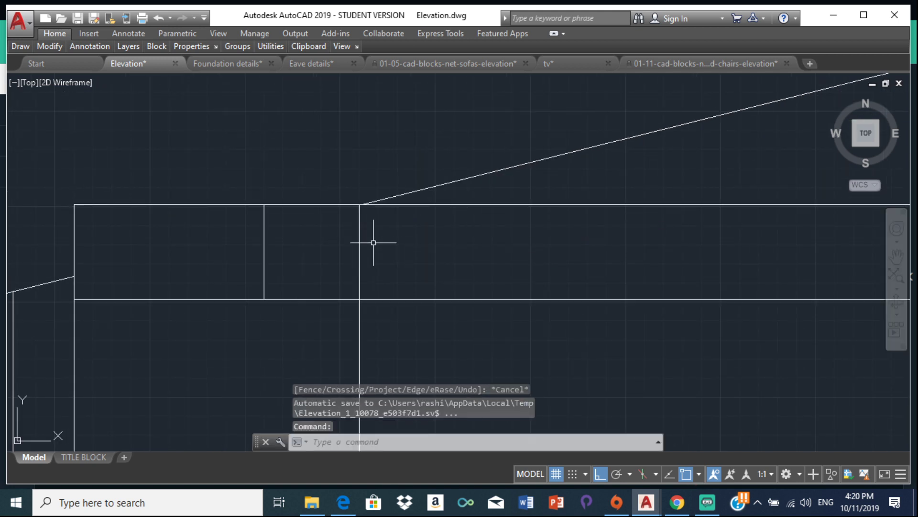
pyautogui.write('tr')
pyautogui.press('Return')
pyautogui.press('Return')
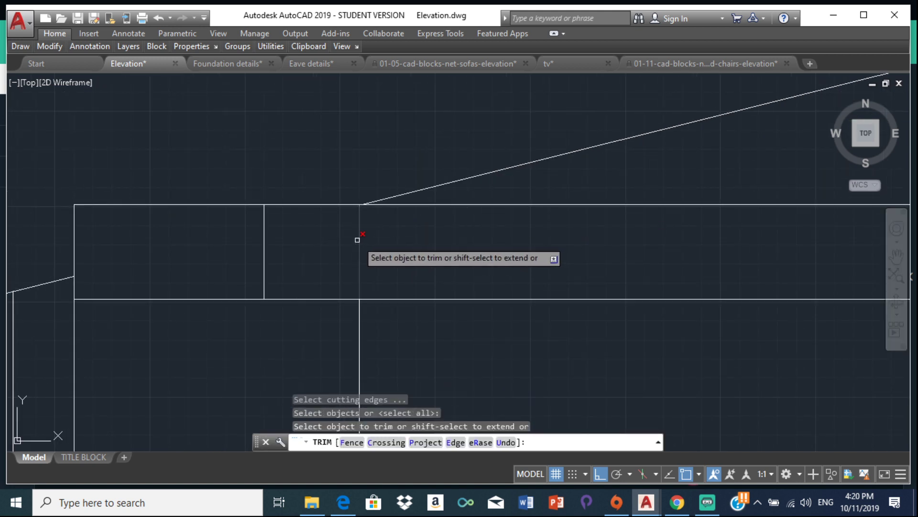
pyautogui.click(357, 240)
pyautogui.scroll(-5, 357, 240)
pyautogui.scroll(4, 302, 251)
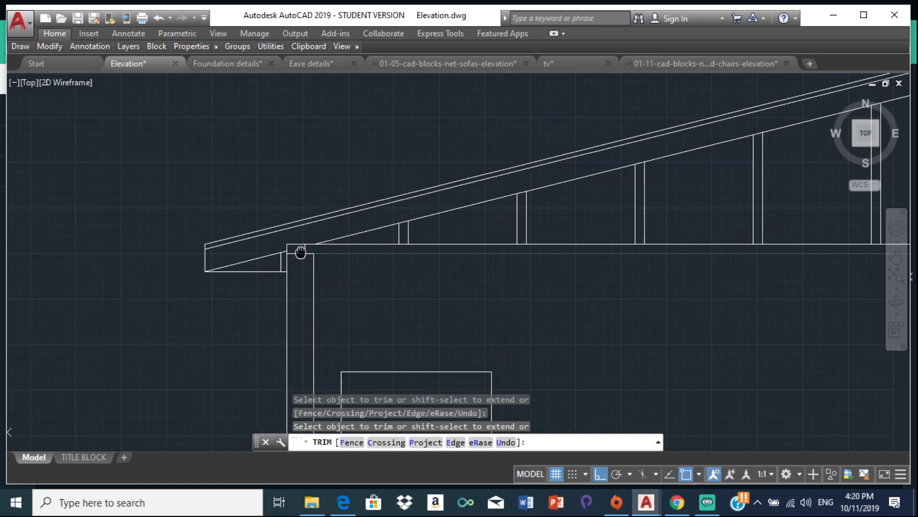
pyautogui.scroll(-5, 411, 275)
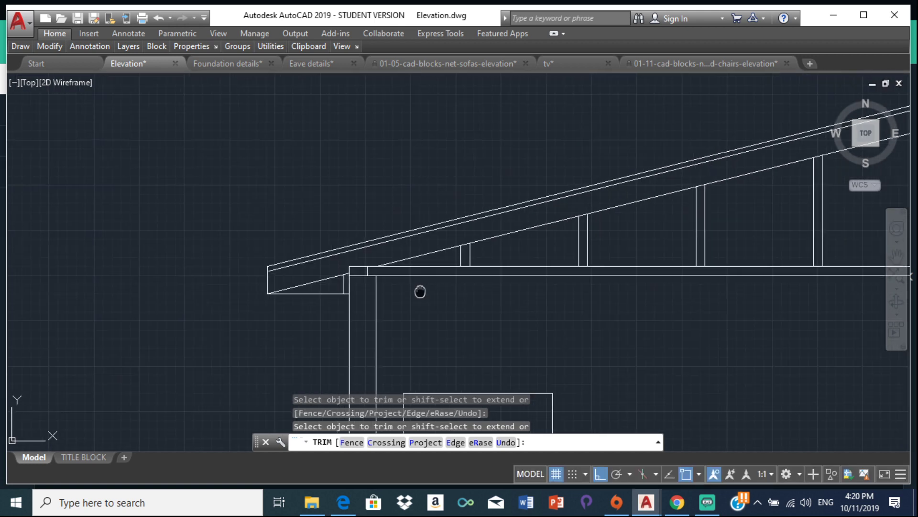
pyautogui.scroll(2, 383, 301)
pyautogui.scroll(-5, 504, 336)
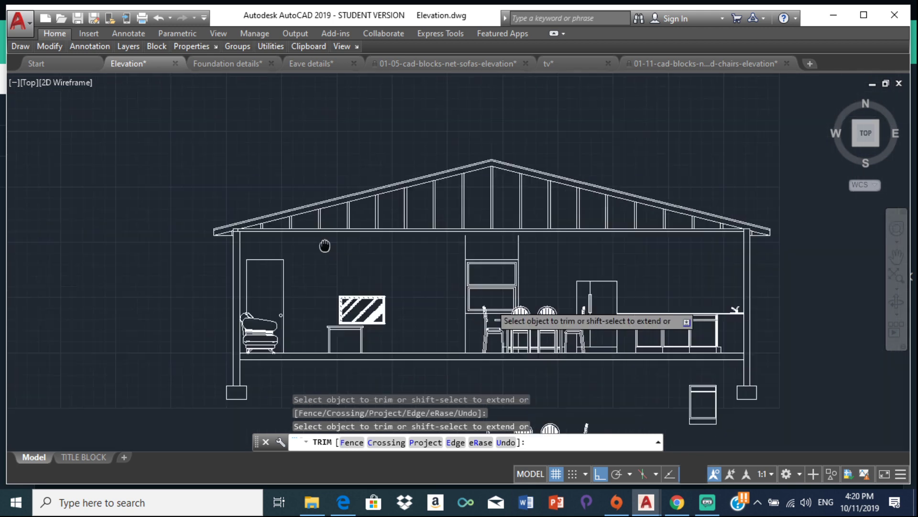
pyautogui.scroll(5, 436, 245)
pyautogui.moveTo(551, 207); pyautogui.dragTo(341, 201, button='middle')
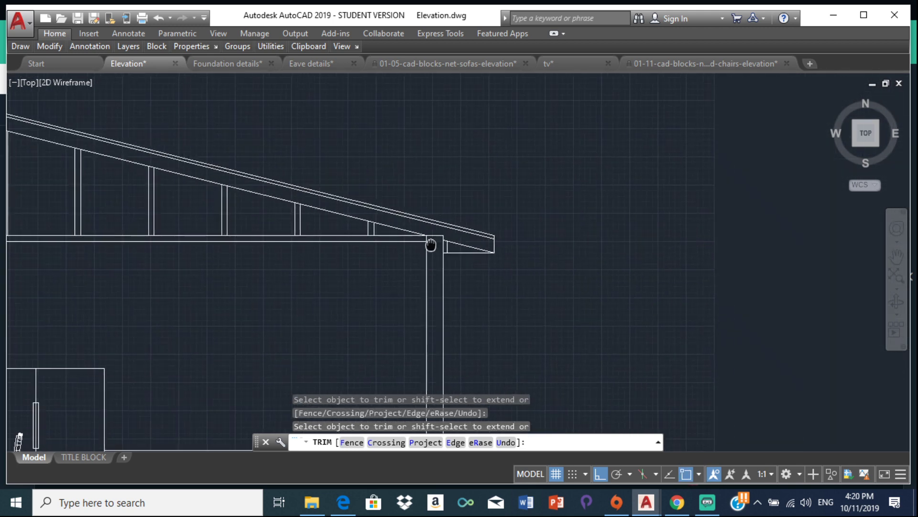
pyautogui.press('Escape')
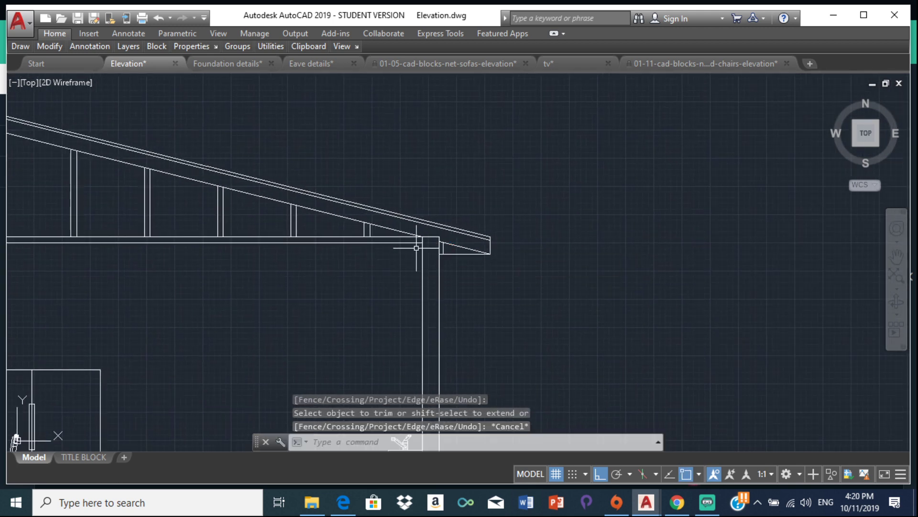
pyautogui.scroll(4, 422, 239)
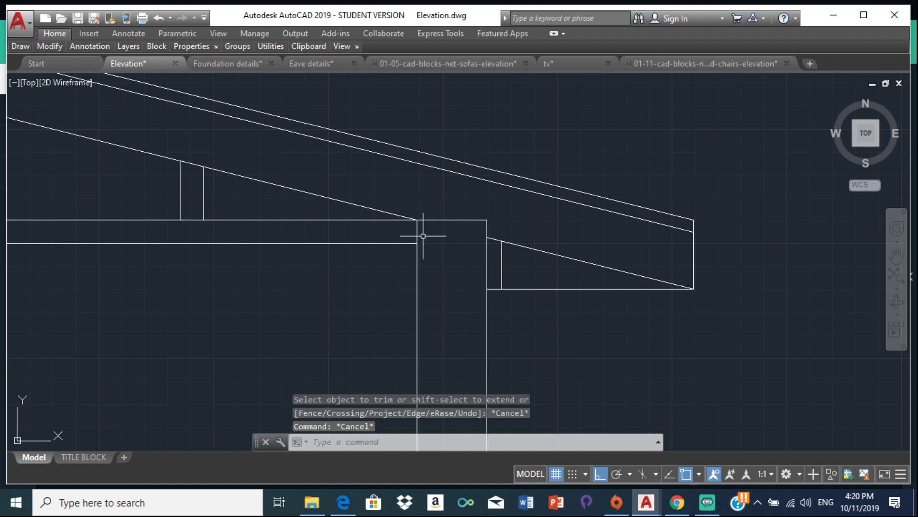
# Step: Draw a line from the beam/post corner 50 units right, then down
pyautogui.write('l')
pyautogui.press('Return')
pyautogui.scroll(2, 416, 219)
pyautogui.click(416, 220)
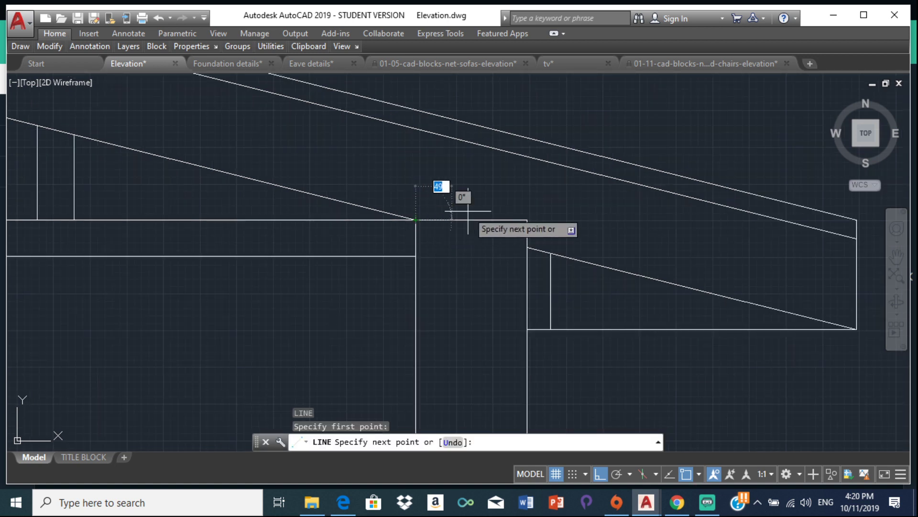
pyautogui.write('50')
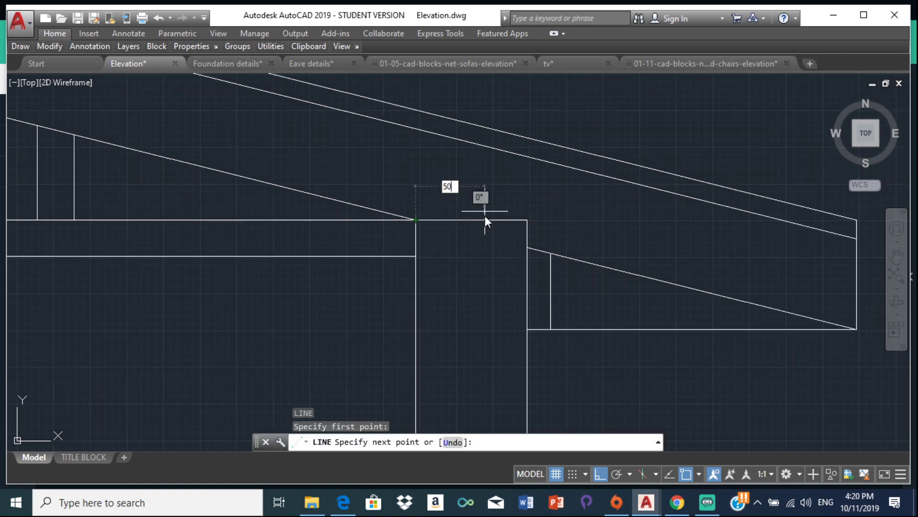
pyautogui.press('Return')
pyautogui.click(453, 265)
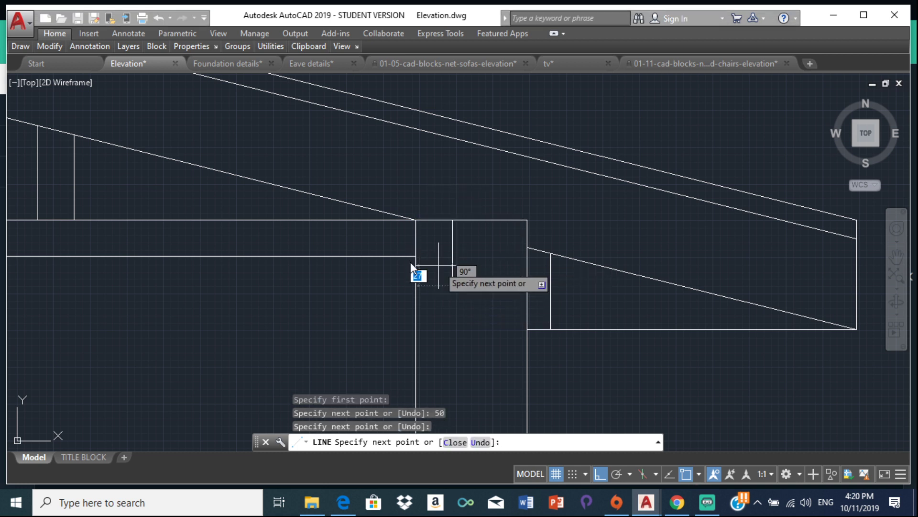
pyautogui.hotkey('alt', 'Tab')
# Step: Display the Section B-B reference page in the 2D Prototype PDF
pyautogui.press('F1')
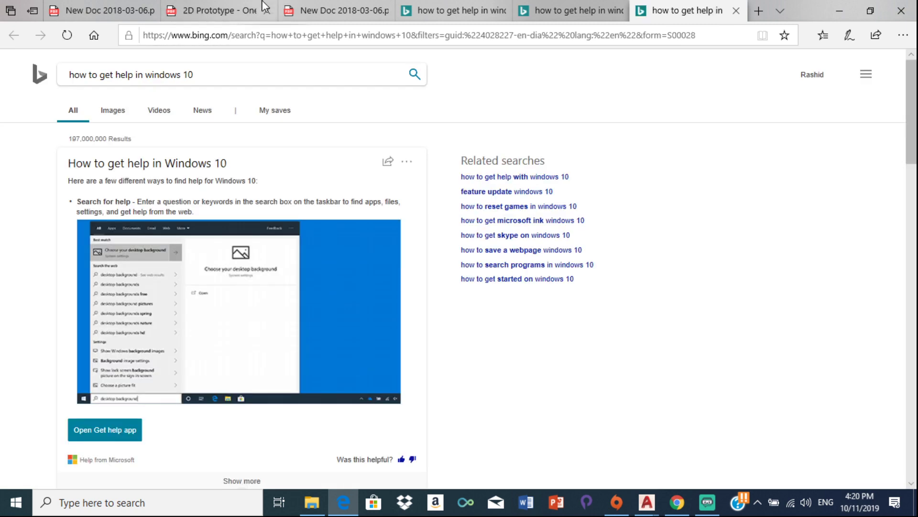
pyautogui.click(314, 7)
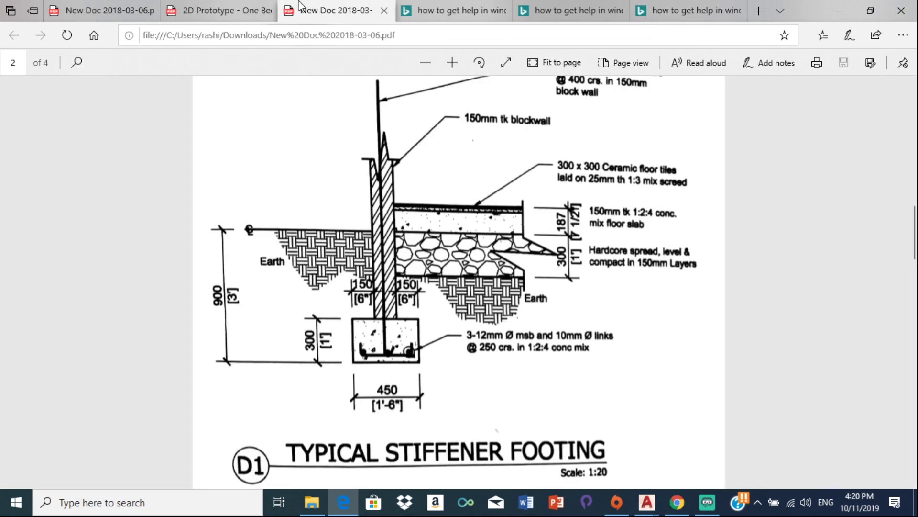
pyautogui.click(194, 10)
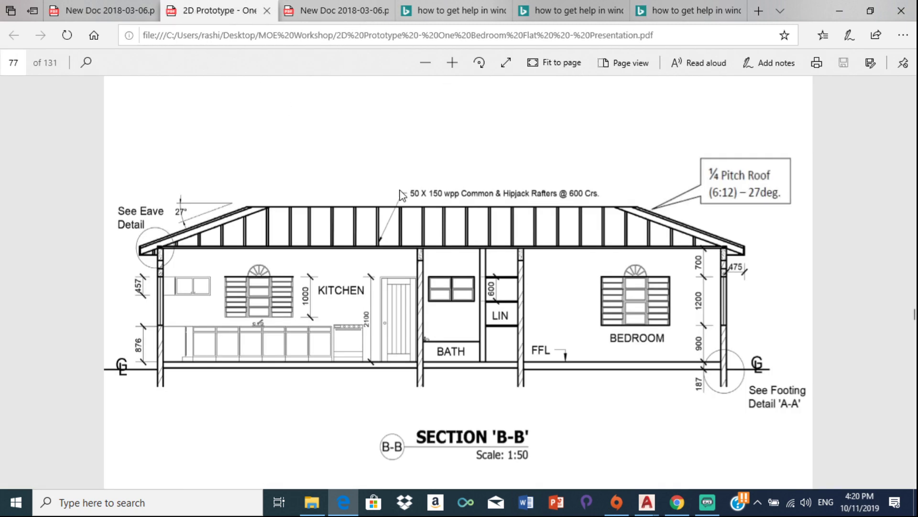
# Step: Return to Elevation.dwg, cancel the unfinished line, and save the drawing
pyautogui.moveTo(646, 503)
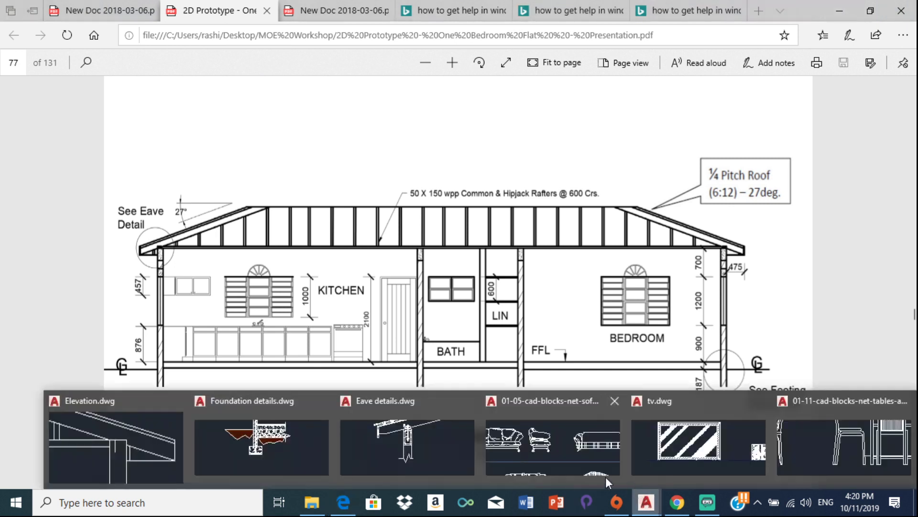
pyautogui.click(153, 447)
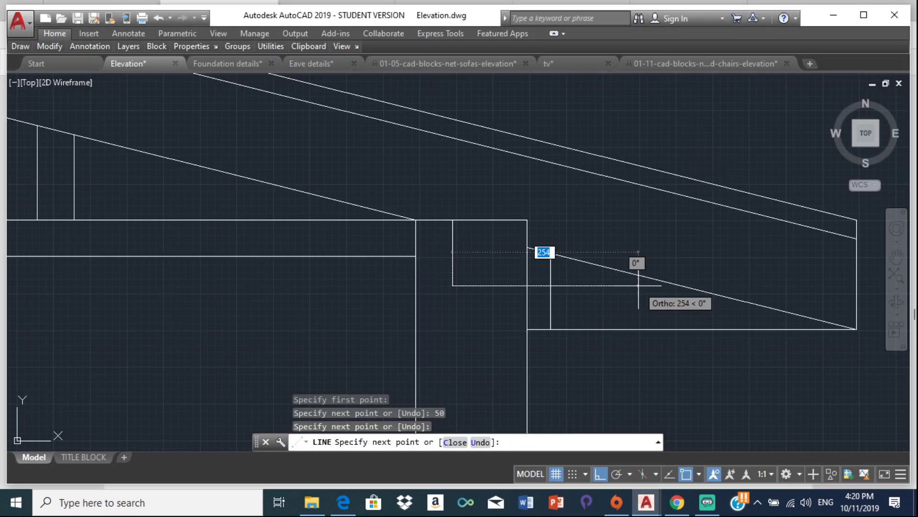
pyautogui.press('Escape')
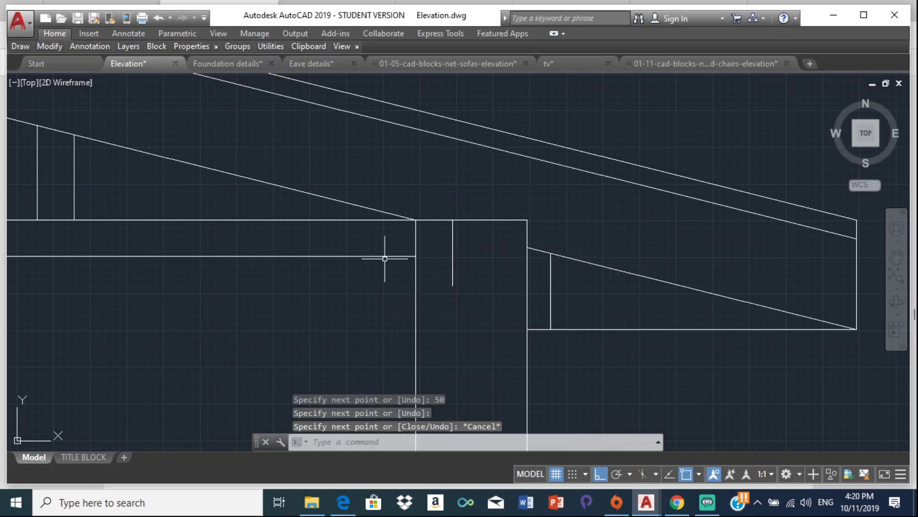
pyautogui.click(383, 256)
pyautogui.click(416, 256)
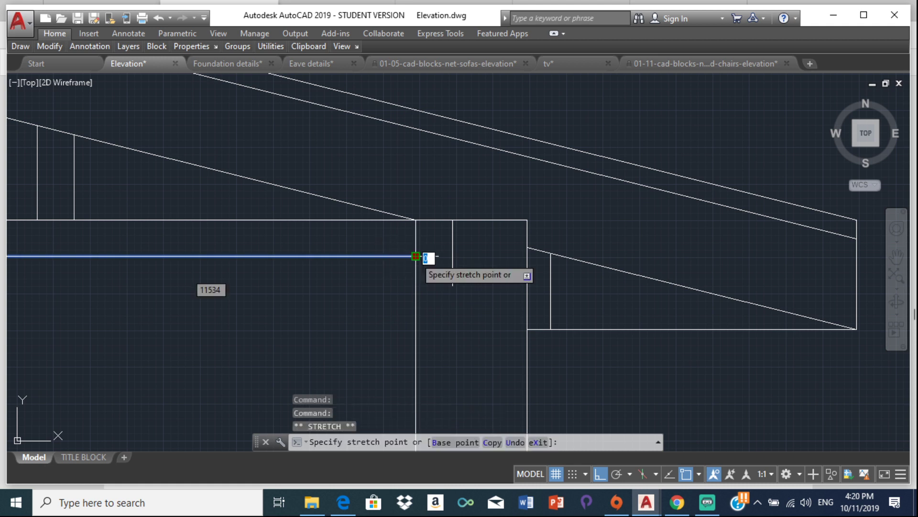
pyautogui.press('Escape')
pyautogui.press('Escape')
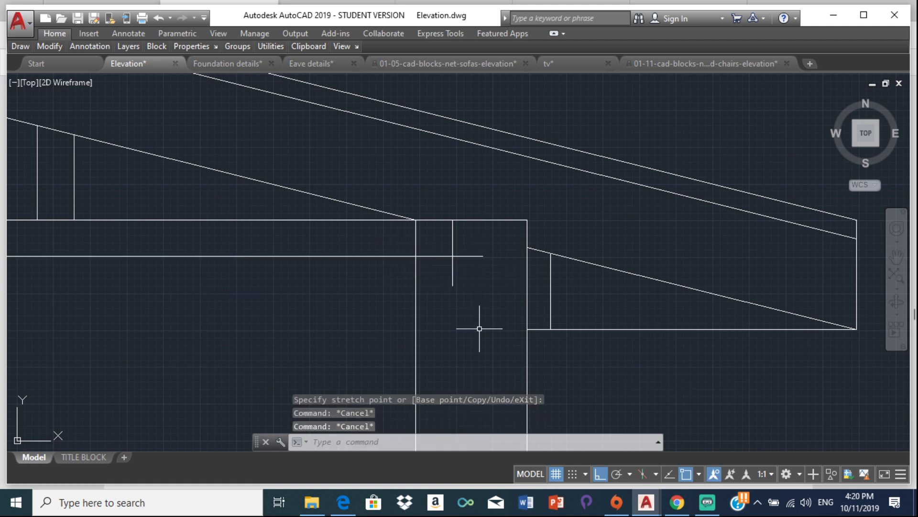
pyautogui.hotkey('ctrl', 's')
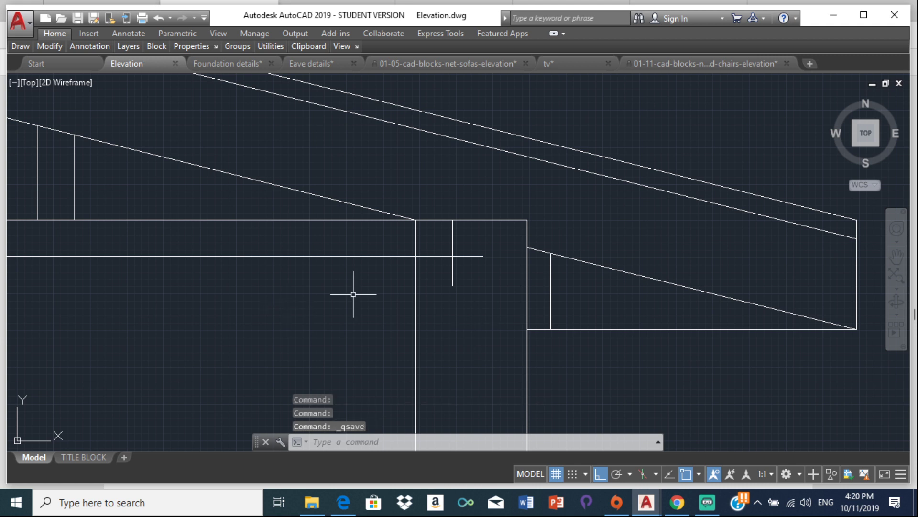
# Step: Trim off the beam line's overhanging piece at the outer wall
pyautogui.write('r')
pyautogui.press('Return')
pyautogui.press('Return')
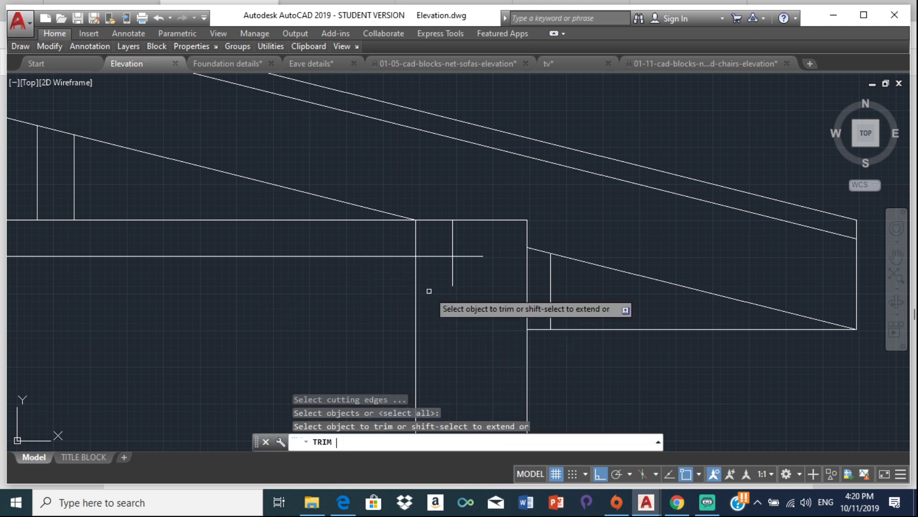
pyautogui.click(481, 256)
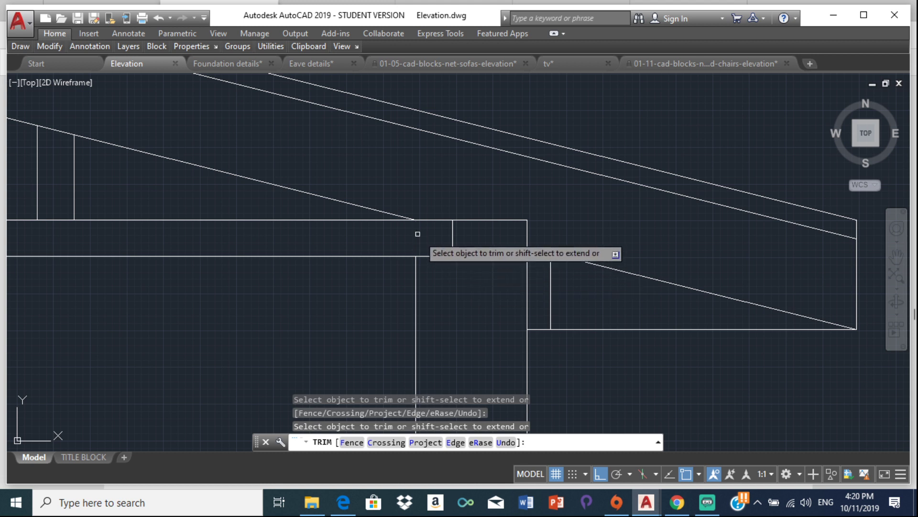
pyautogui.press('Escape')
pyautogui.click(433, 255)
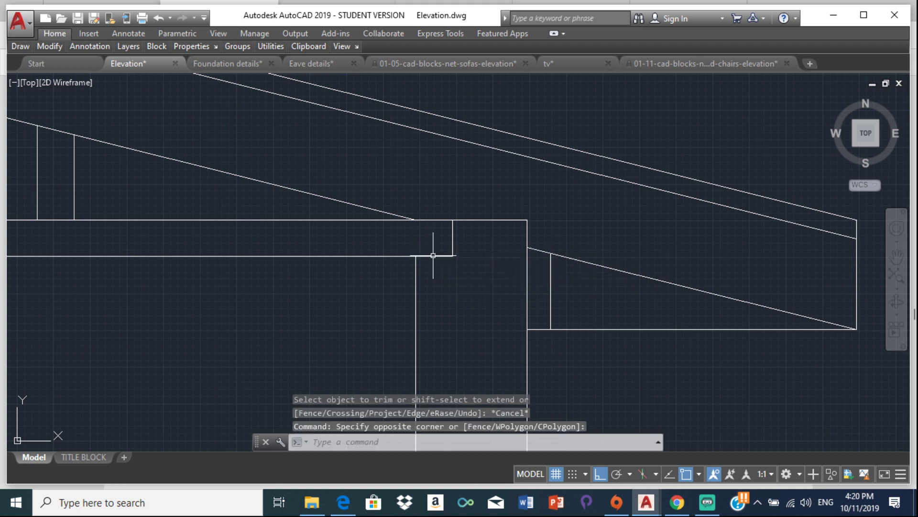
pyautogui.click(448, 257)
pyautogui.press('Escape')
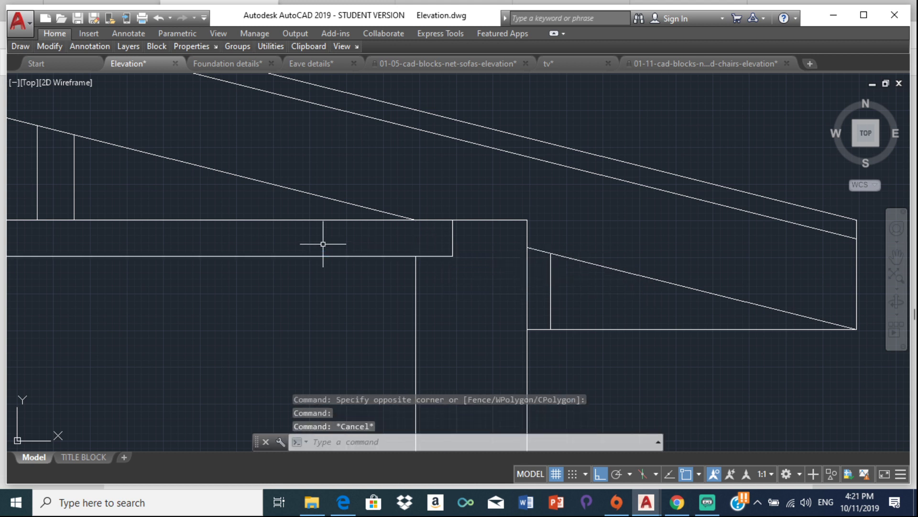
# Step: Check the lower beam line and frame the whole house elevation with the left eave
pyautogui.scroll(-3, 472, 260)
pyautogui.moveTo(472, 260); pyautogui.dragTo(633, 273, button='middle')
pyautogui.scroll(3, 633, 273)
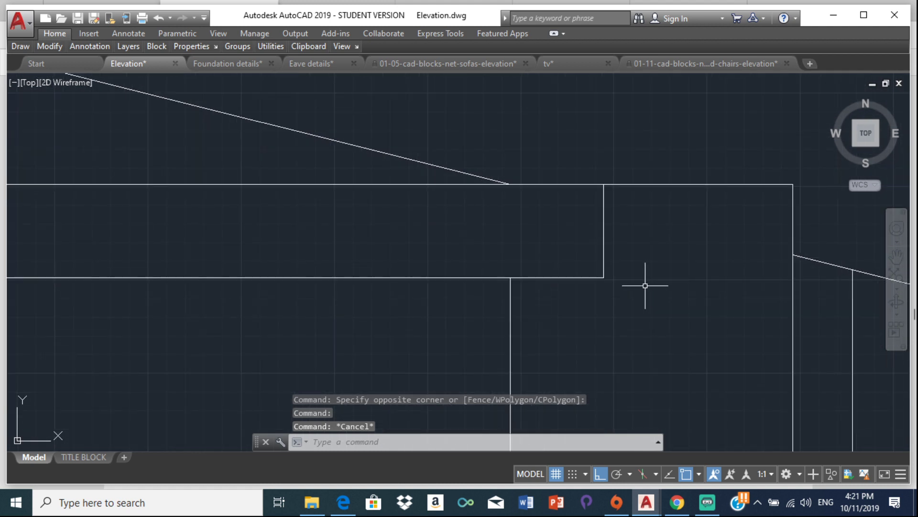
pyautogui.click(569, 277)
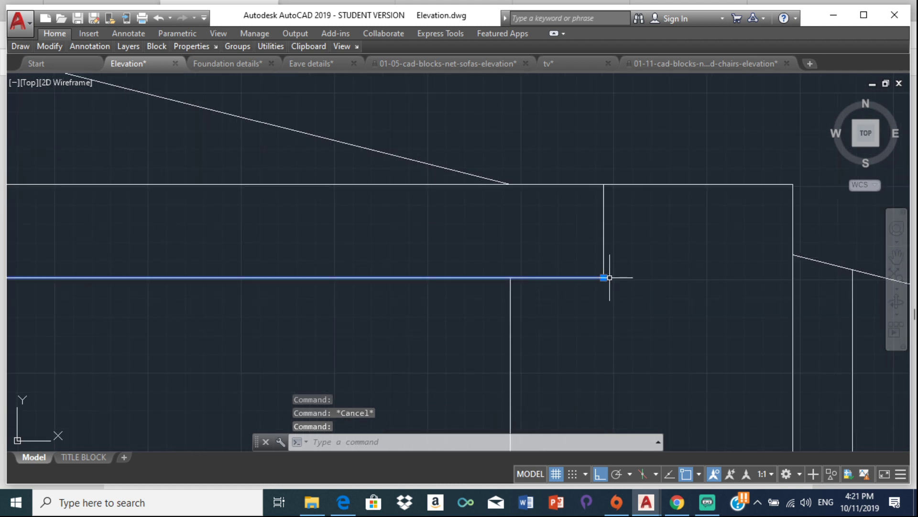
pyautogui.click(604, 276)
pyautogui.press('Escape')
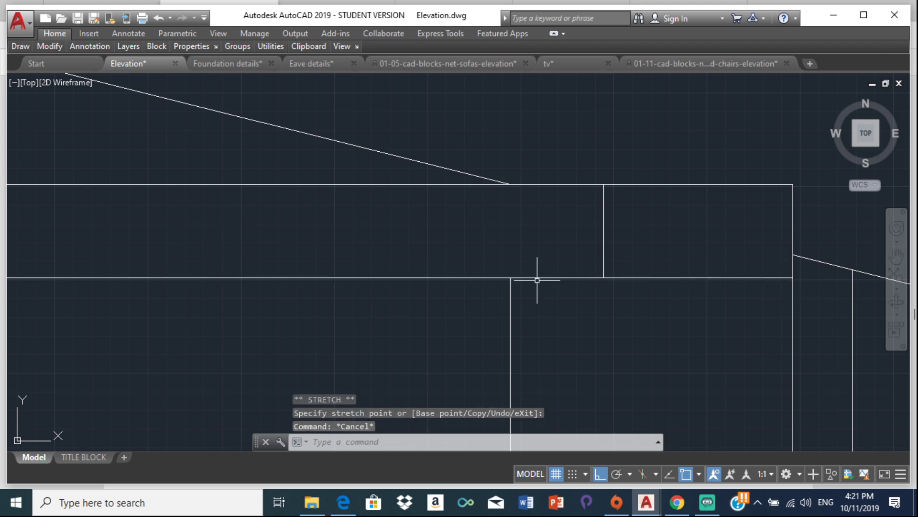
pyautogui.scroll(-4, 533, 266)
pyautogui.moveTo(636, 293)
pyautogui.mouseDown(button='middle')
pyautogui.moveTo(269, 317)
pyautogui.moveTo(389, 328)
pyautogui.mouseUp(button='middle')
pyautogui.scroll(2, 311, 299)
pyautogui.scroll(2, 312, 299)
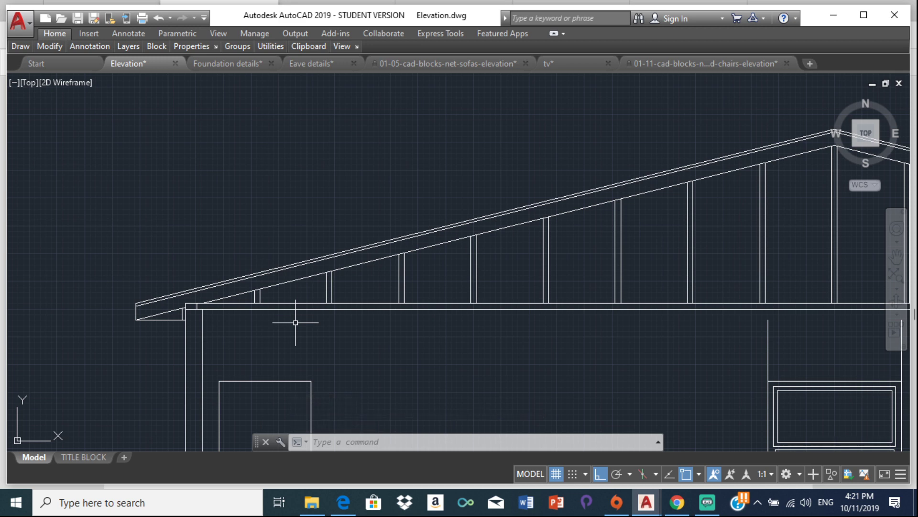
pyautogui.scroll(-3, 309, 432)
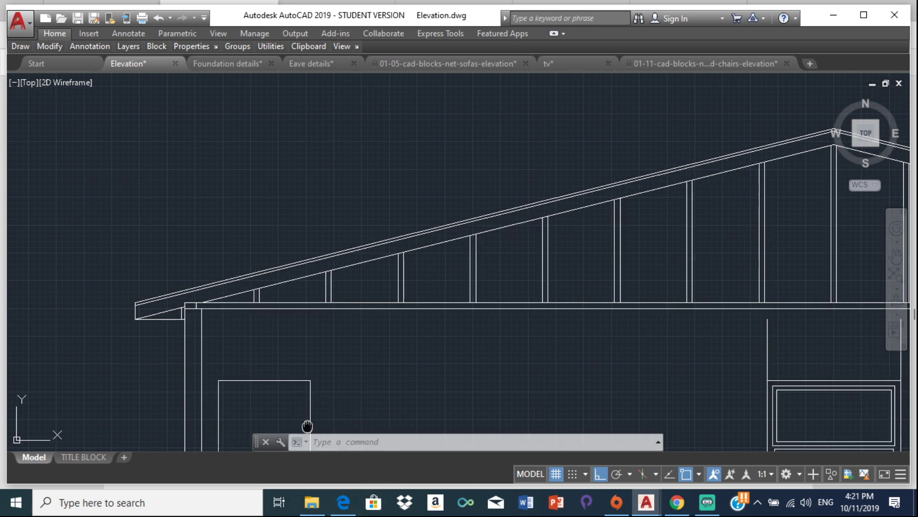
pyautogui.click(343, 502)
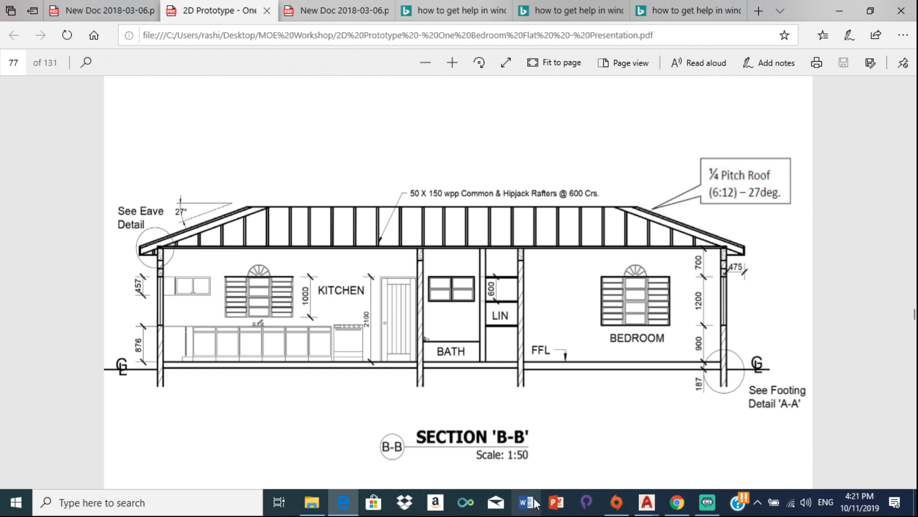
pyautogui.click(646, 503)
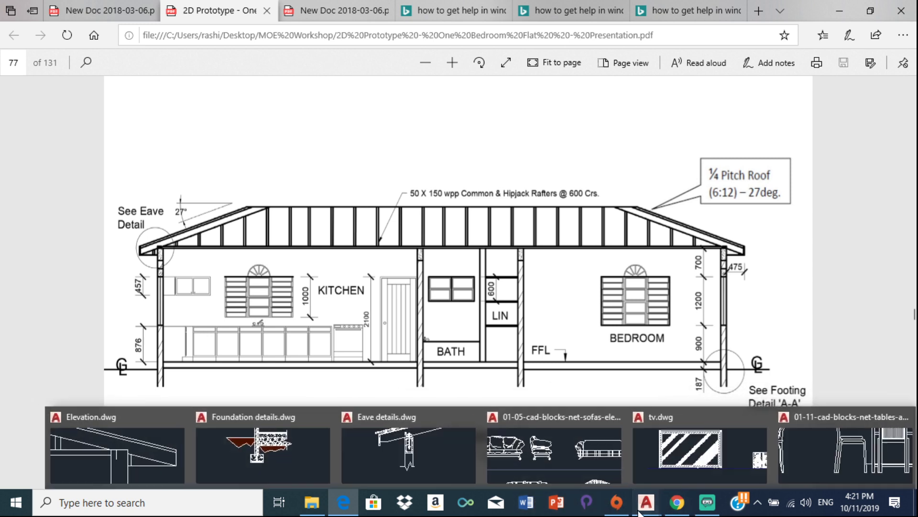
pyautogui.click(116, 454)
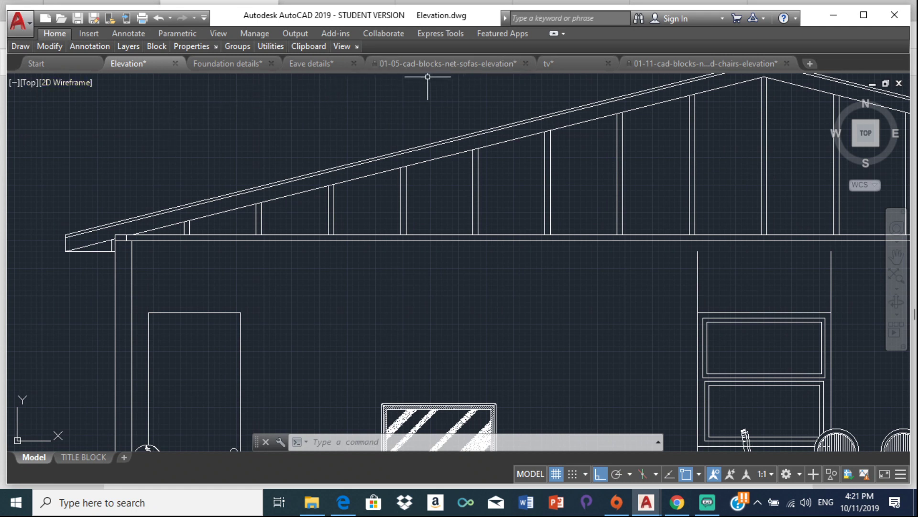
# Step: Start a line at the eave corner and abandon the mistyped length
pyautogui.press('Escape')
pyautogui.press('Escape')
pyautogui.press('Escape')
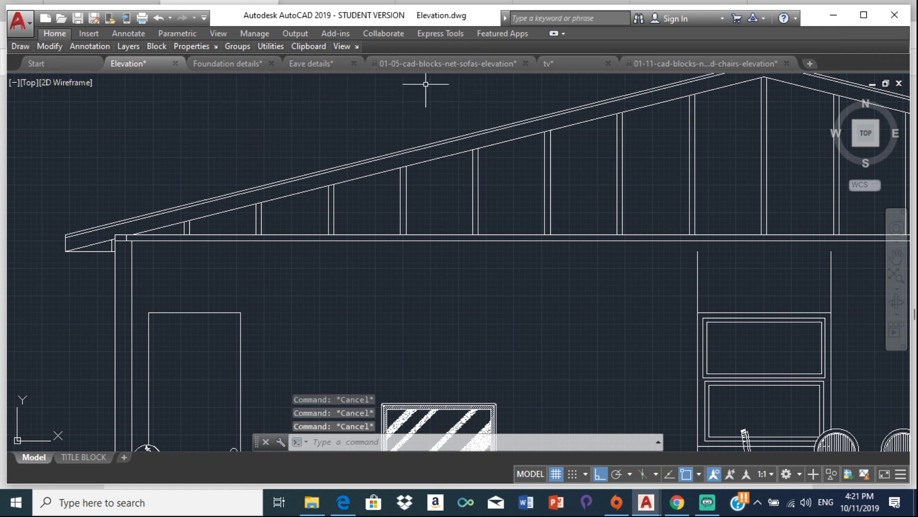
pyautogui.write('l')
pyautogui.press('Return')
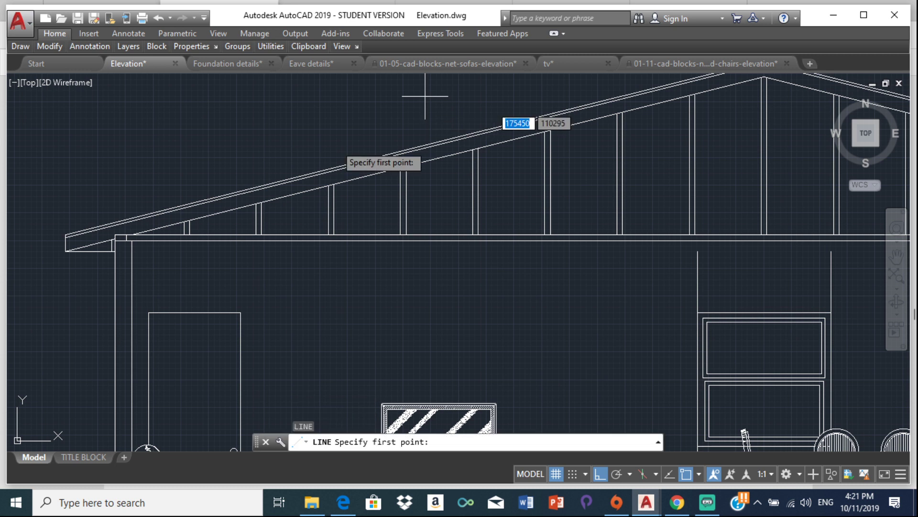
pyautogui.click(132, 239)
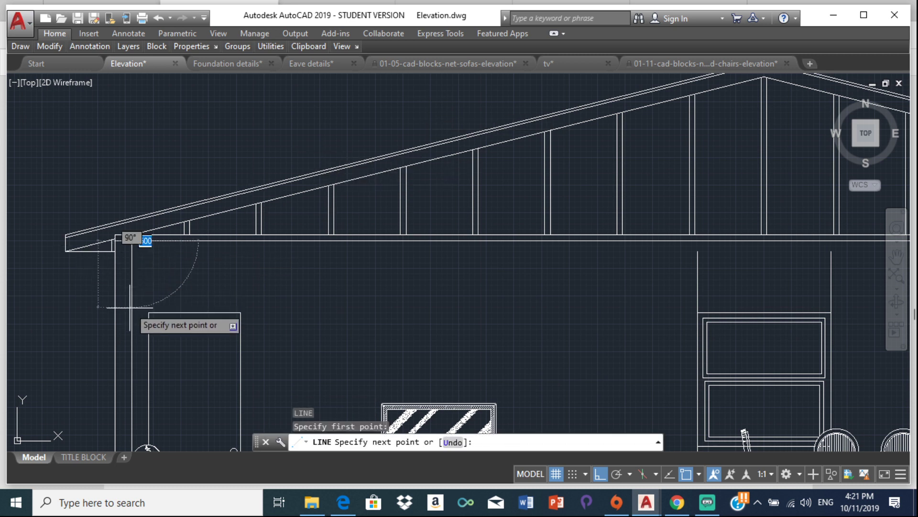
pyautogui.write('00')
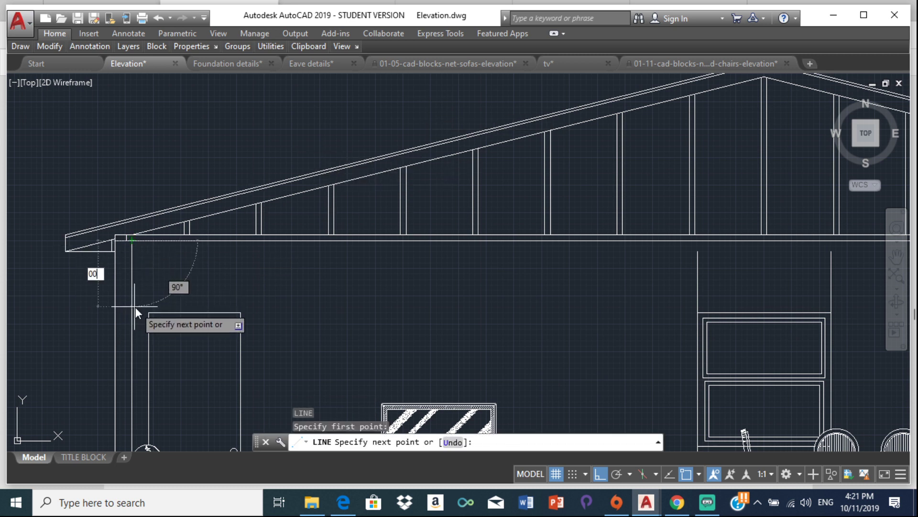
pyautogui.press('Return')
pyautogui.scroll(-2, 153, 367)
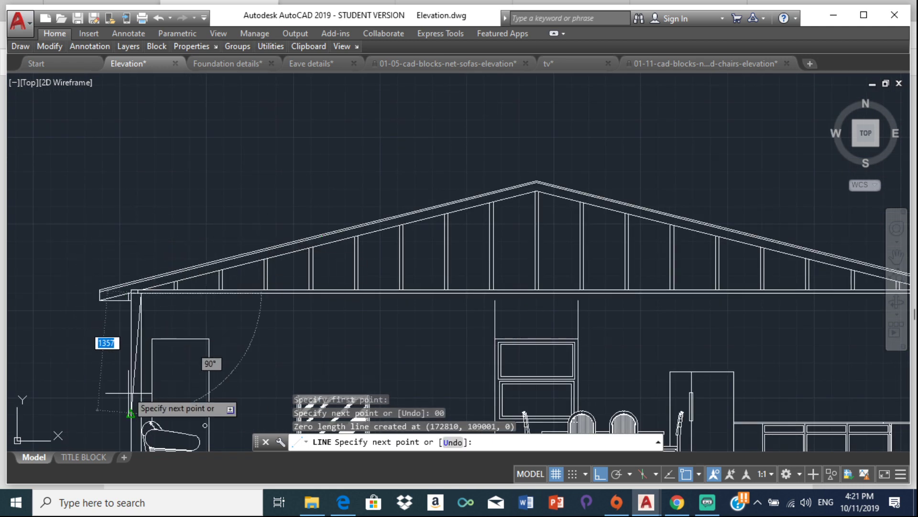
pyautogui.press('Escape')
pyautogui.press('Escape')
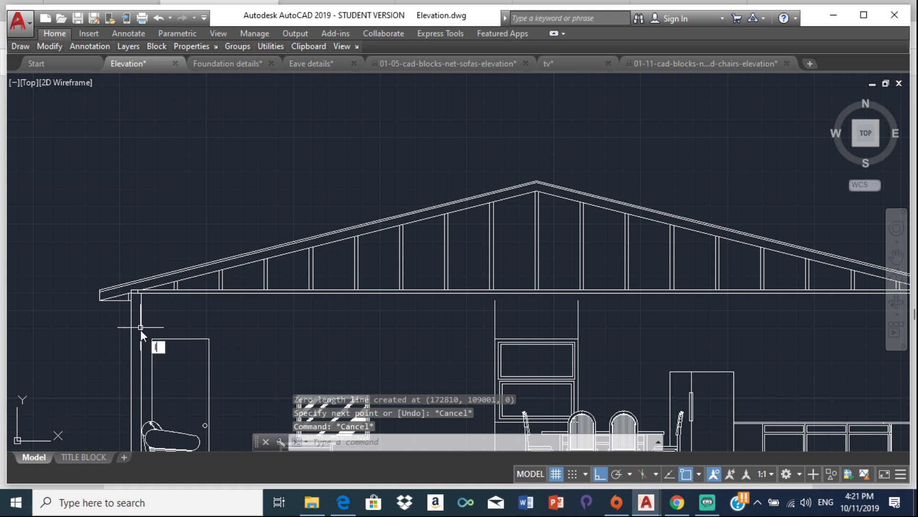
# Step: Draw a 700-long line down from the eave, then a horizontal leg across the post
pyautogui.write('l')
pyautogui.press('Return')
pyautogui.scroll(5, 76, 292)
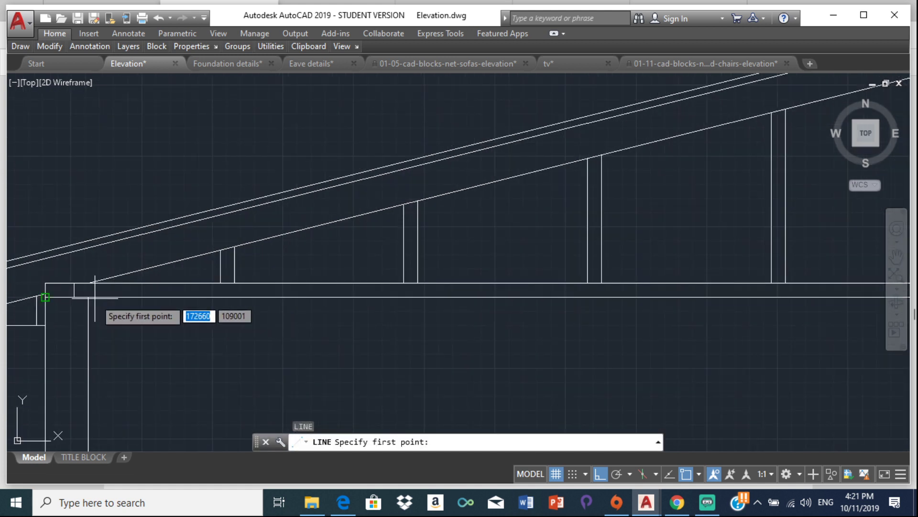
pyautogui.click(54, 297)
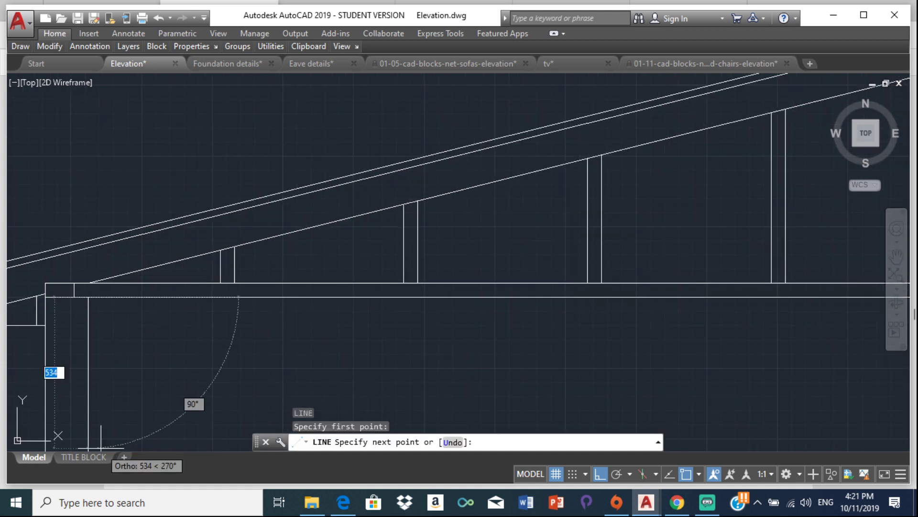
pyautogui.write('700')
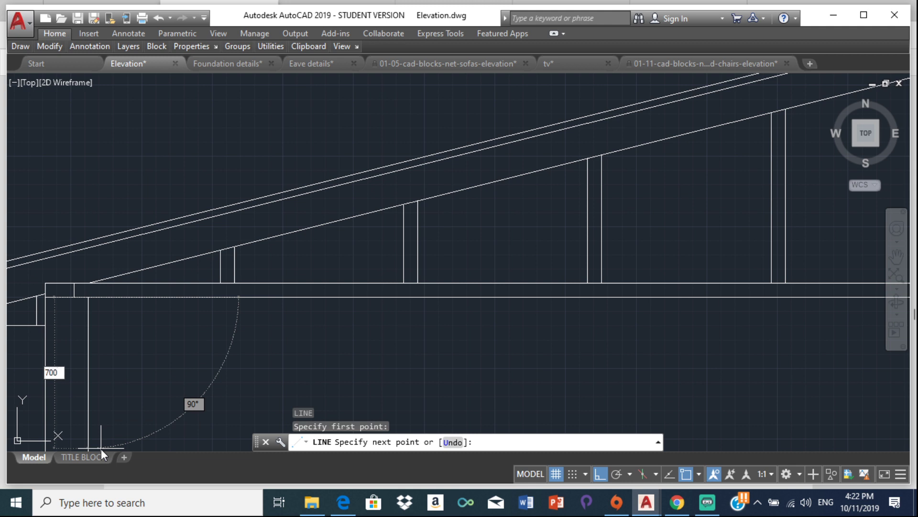
pyautogui.press('Return')
pyautogui.moveTo(10, 385); pyautogui.dragTo(332, 254, button='middle')
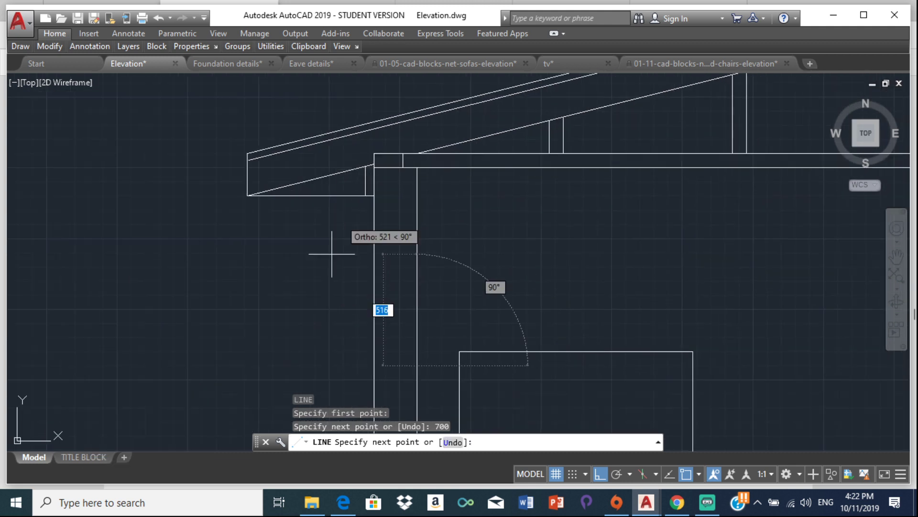
pyautogui.click(373, 366)
pyautogui.scroll(-4, 409, 330)
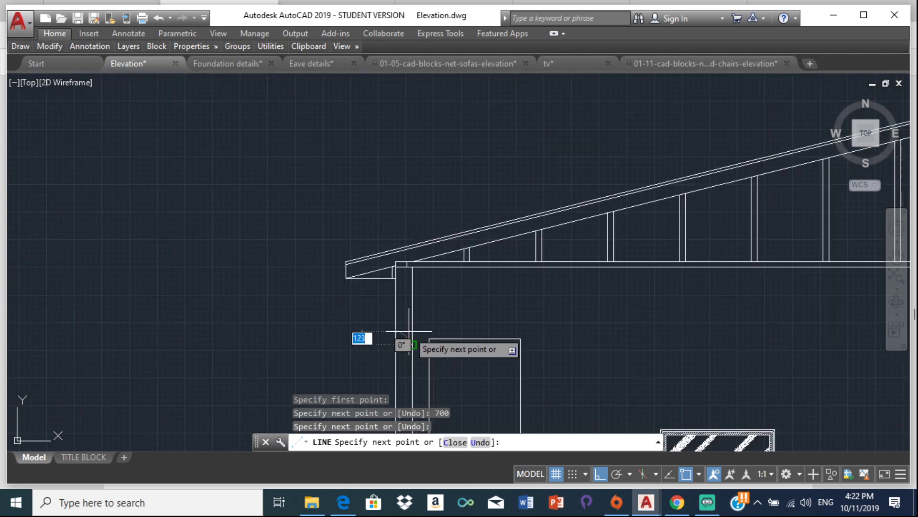
pyautogui.press('Escape')
# Step: Bring up the Section B-B reference PDF in Edge
pyautogui.scroll(-3, 441, 335)
pyautogui.scroll(-2, 441, 287)
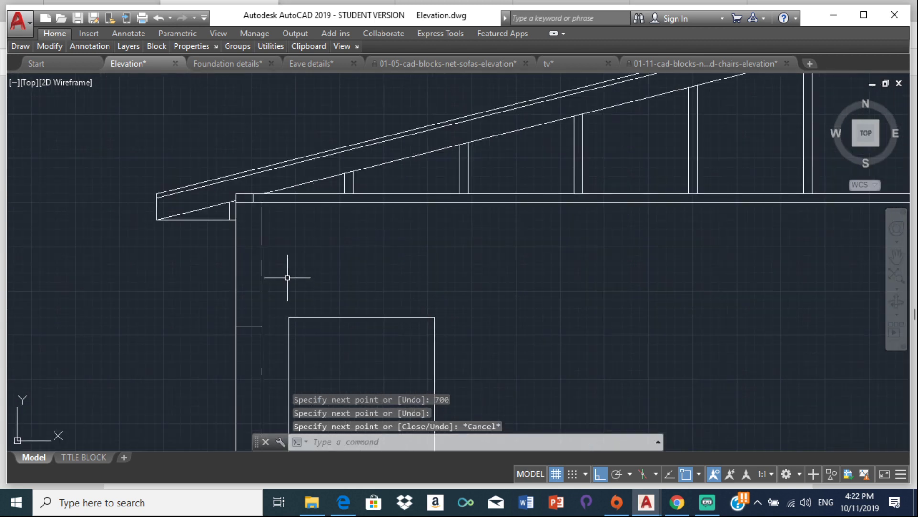
pyautogui.scroll(-2, 293, 266)
pyautogui.click(343, 501)
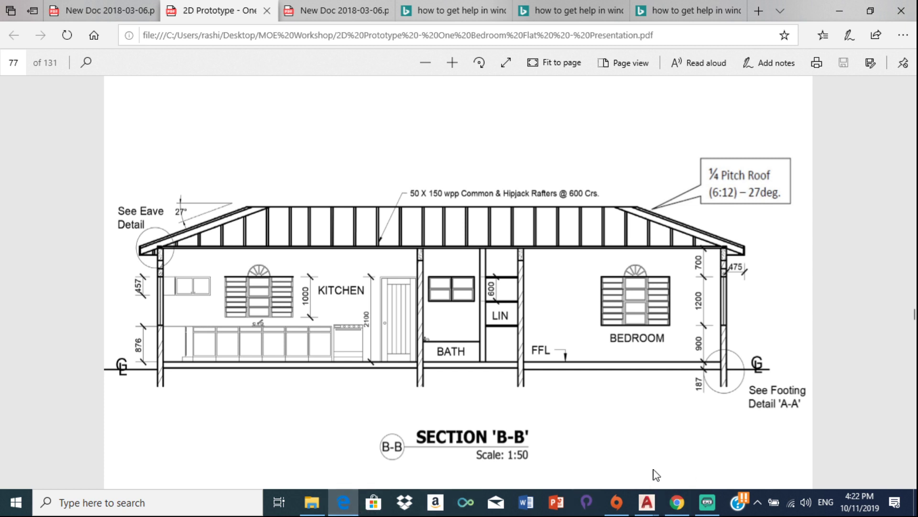
# Step: Back in Elevation.dwg, compare with the Section B-B PDF and delete the short line across the post
pyautogui.click(653, 510)
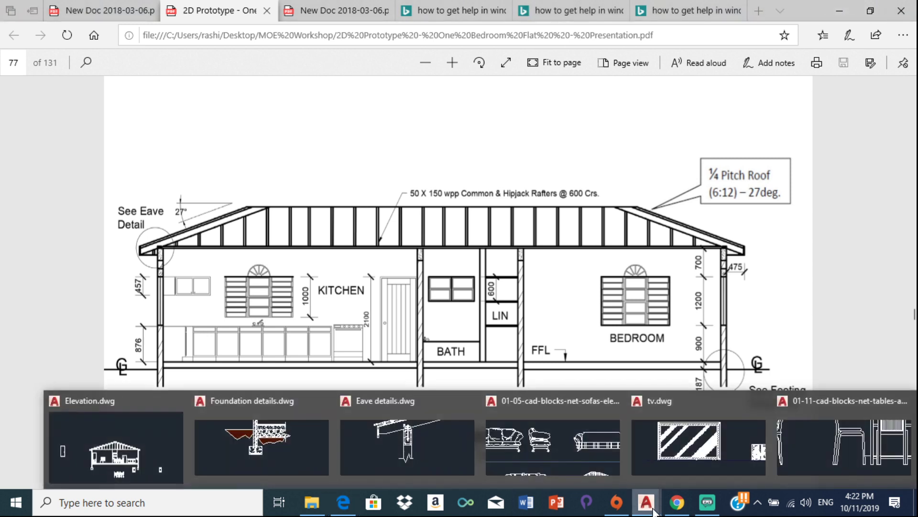
pyautogui.click(115, 447)
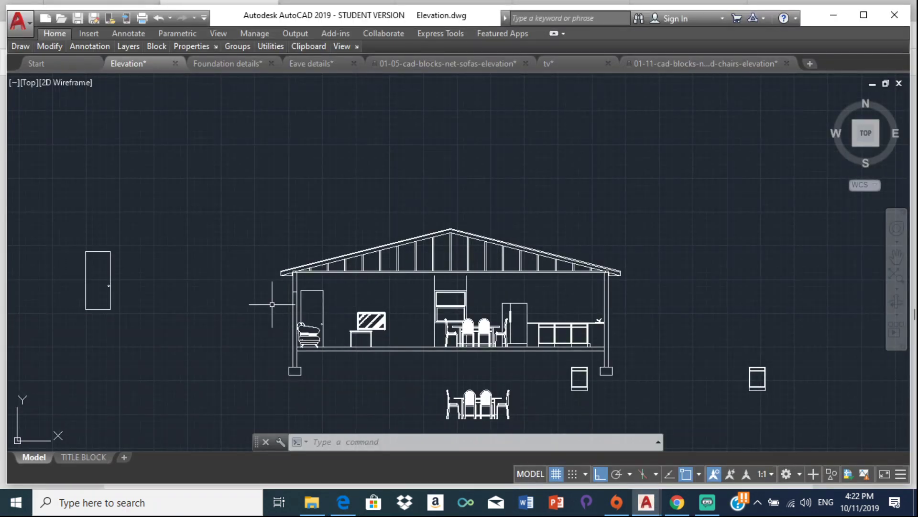
pyautogui.scroll(6, 272, 305)
pyautogui.scroll(2, 303, 277)
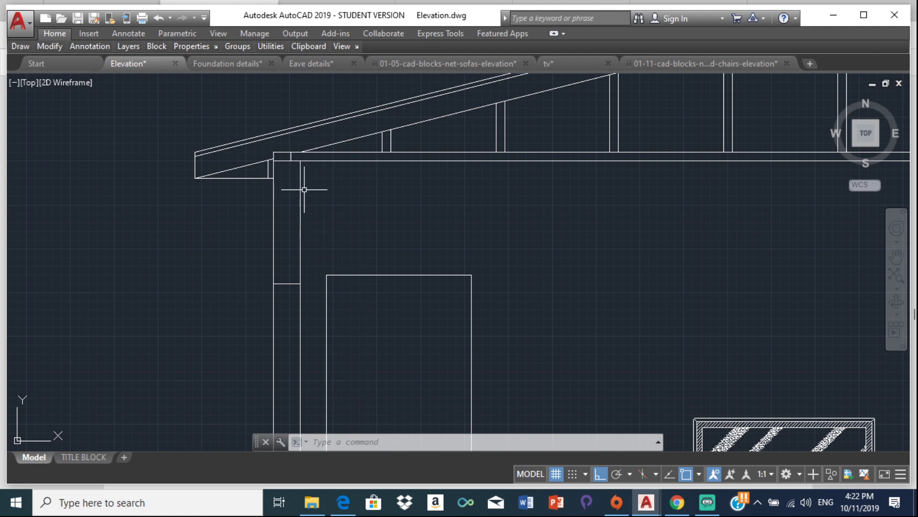
pyautogui.click(293, 283)
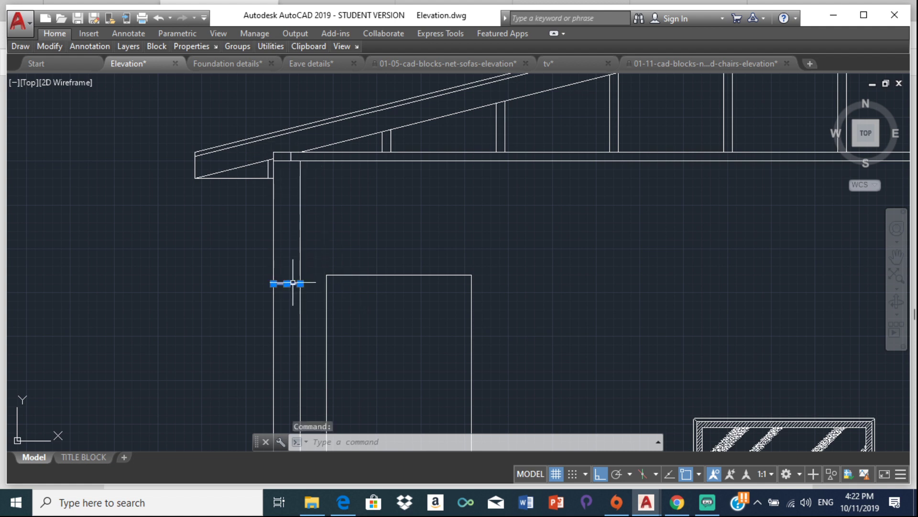
pyautogui.click(344, 495)
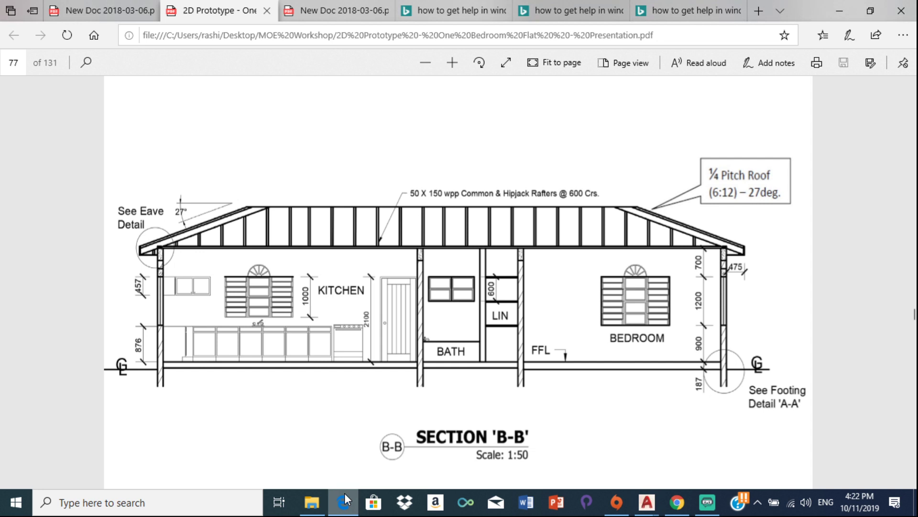
pyautogui.click(344, 495)
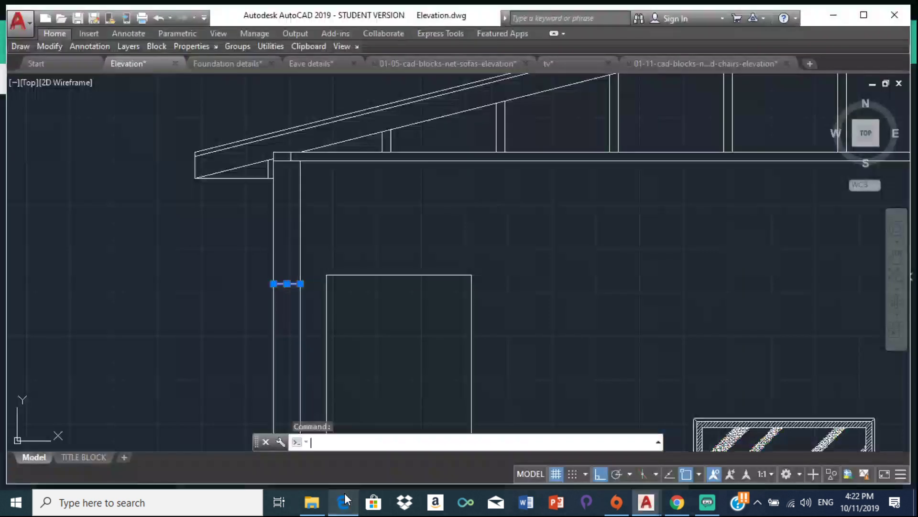
pyautogui.press('Delete')
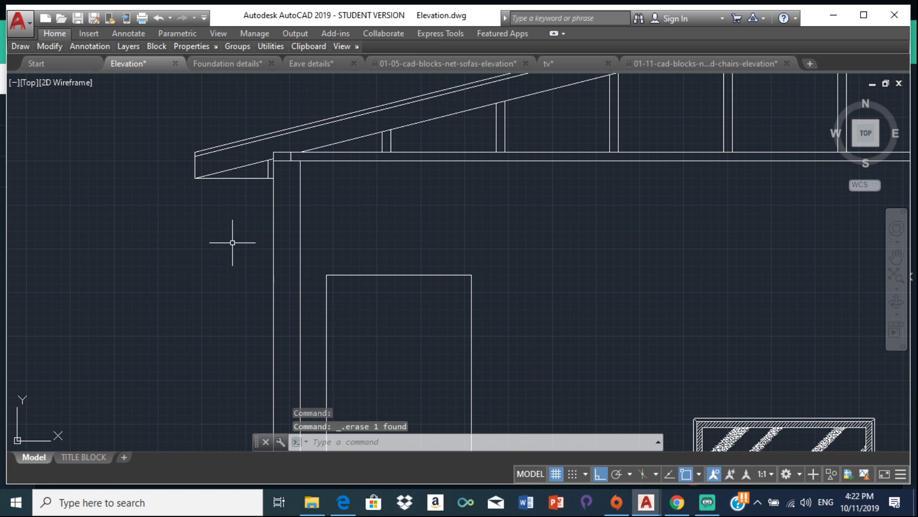
# Step: Draw a 700-long line down from the eave's lower corner, ending at the post edge
pyautogui.press('l')
pyautogui.press('Return')
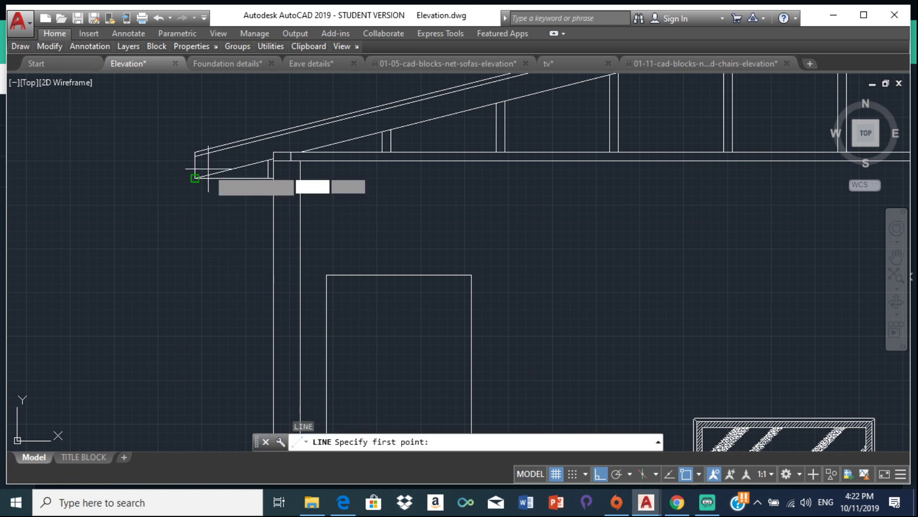
pyautogui.scroll(4, 270, 185)
pyautogui.click(272, 102)
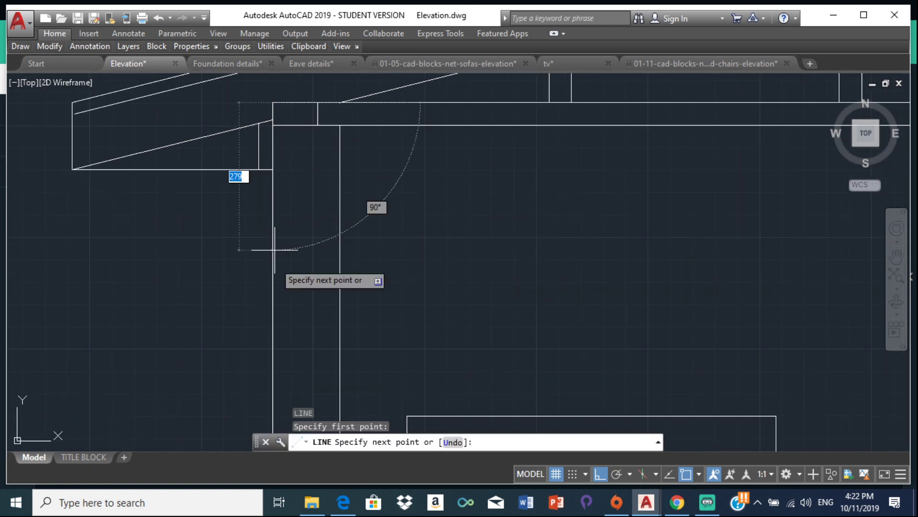
pyautogui.write('700')
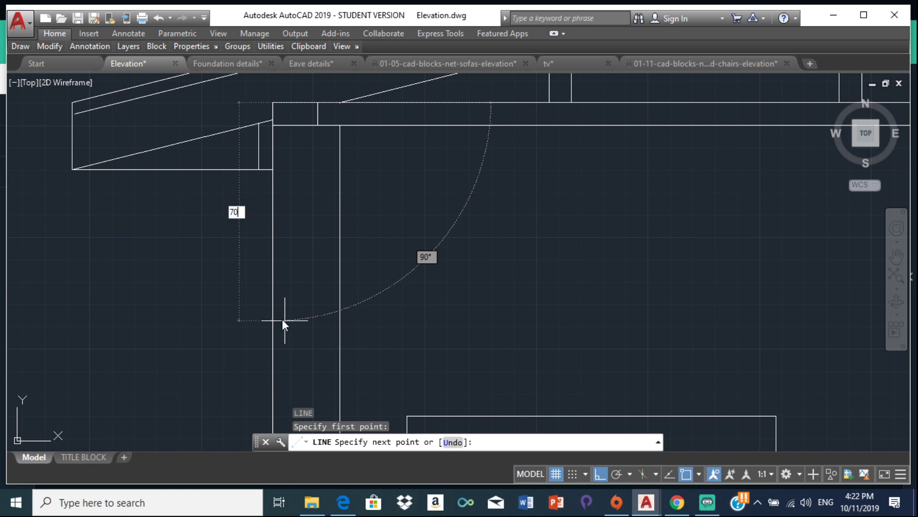
pyautogui.press('Return')
pyautogui.moveTo(404, 415); pyautogui.dragTo(362, 268, button='middle')
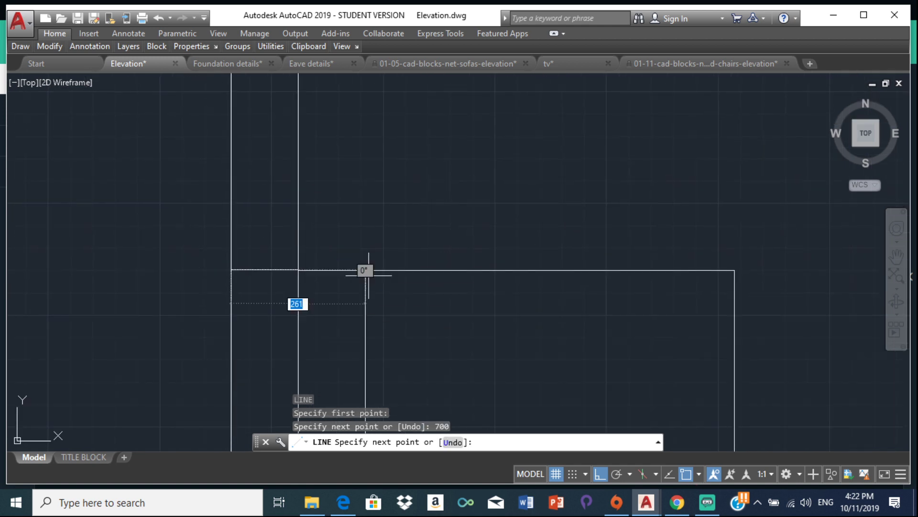
pyautogui.click(298, 270)
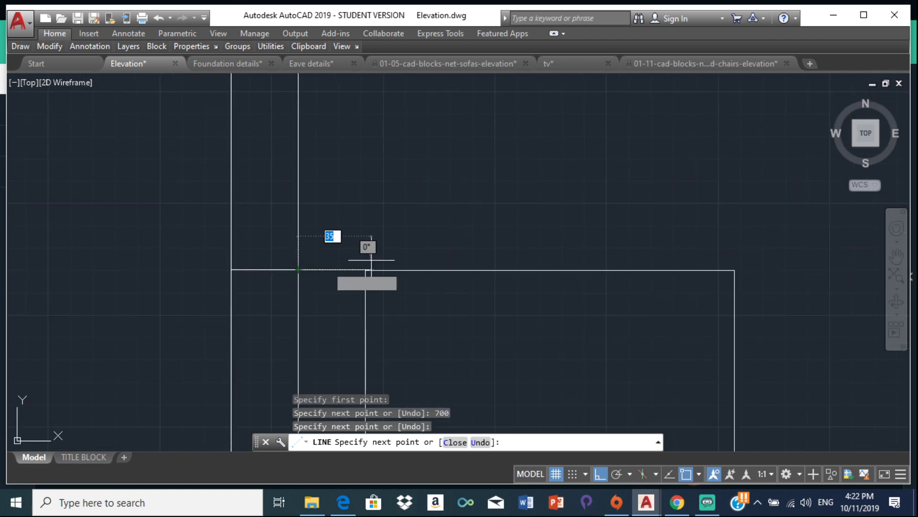
pyautogui.press('Escape')
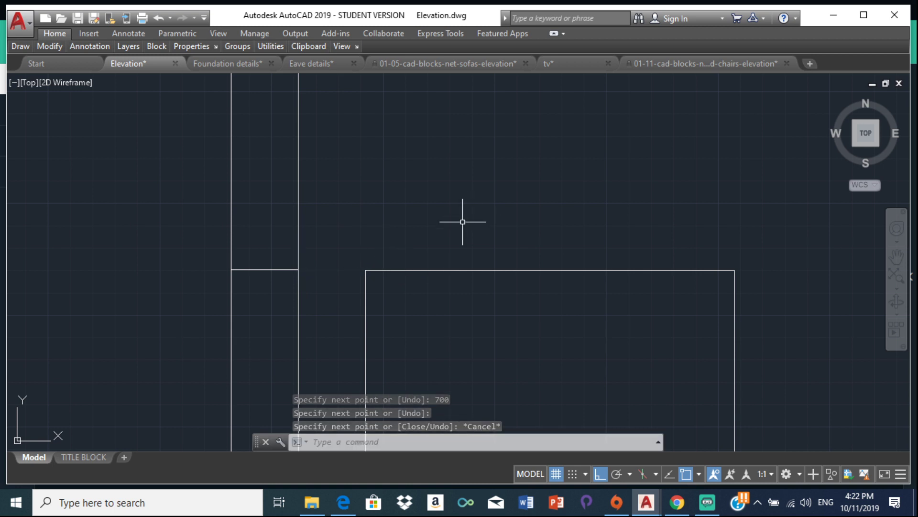
pyautogui.scroll(-4, 356, 324)
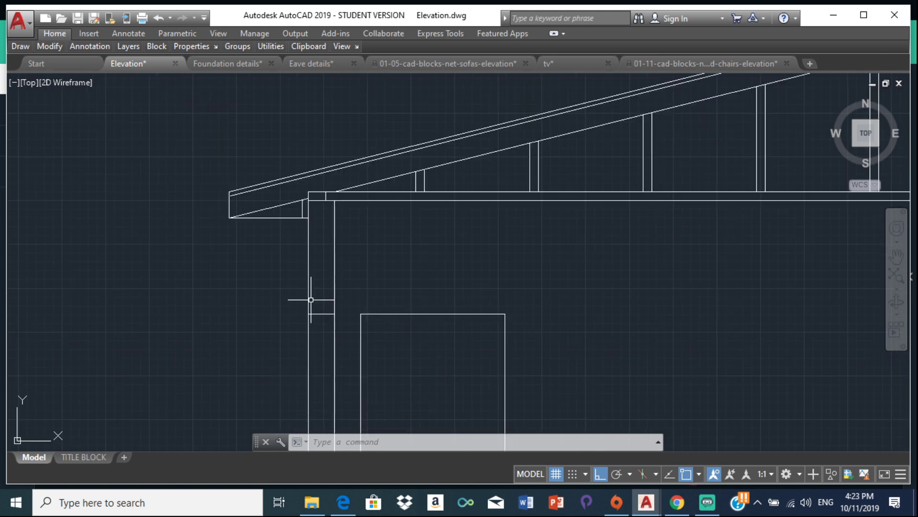
# Step: Offset two post lines by 200 and bring the Section B-B reference PDF up in Edge
pyautogui.write('o')
pyautogui.press('Return')
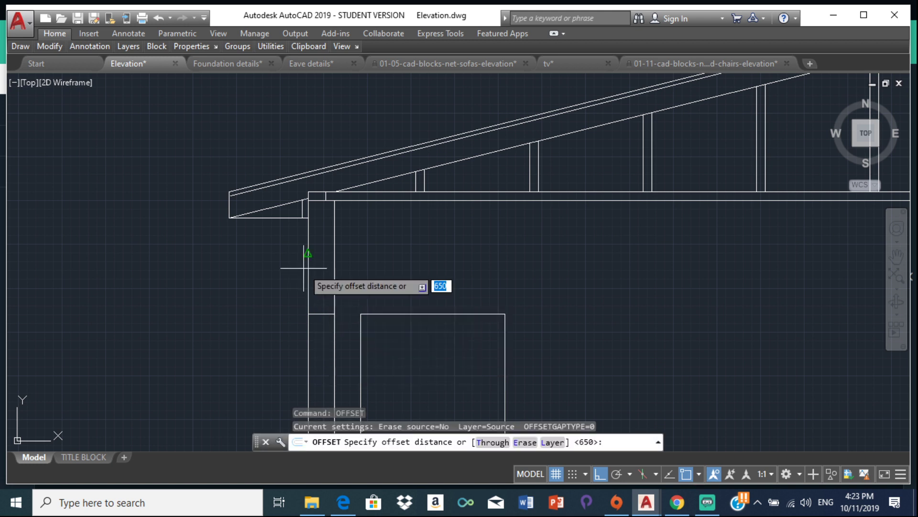
pyautogui.write('200')
pyautogui.press('Return')
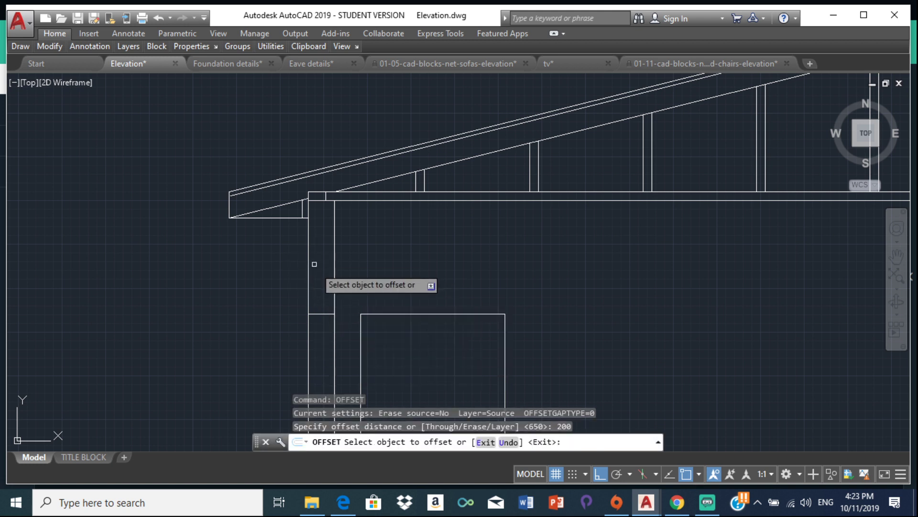
pyautogui.click(316, 312)
pyautogui.click(316, 280)
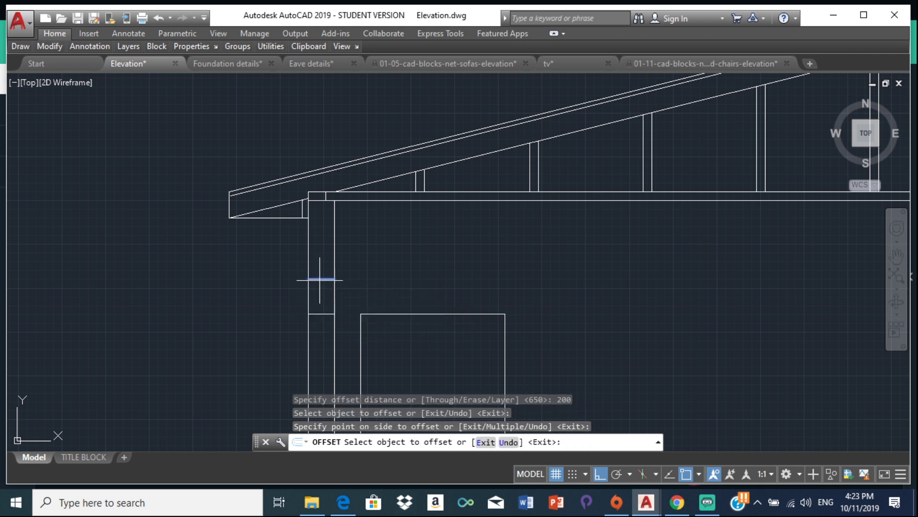
pyautogui.click(320, 279)
pyautogui.click(322, 260)
pyautogui.scroll(-6, 481, 260)
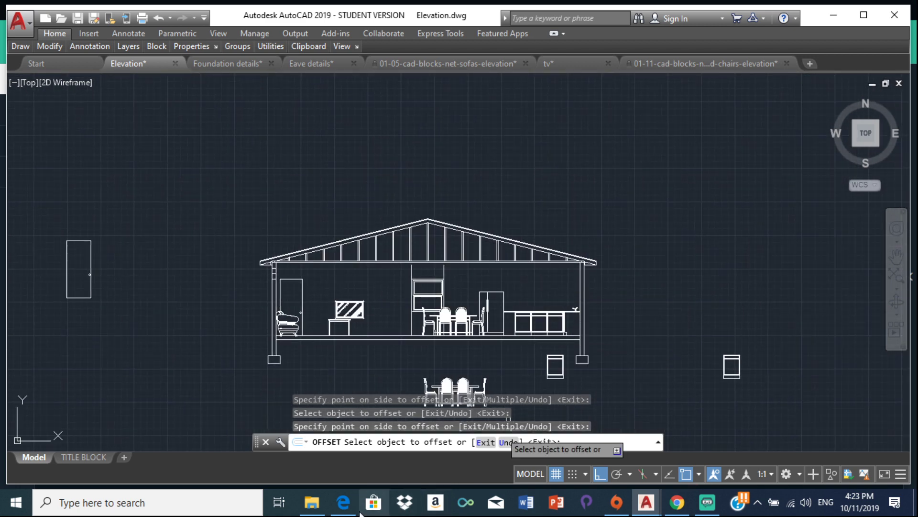
pyautogui.click(341, 510)
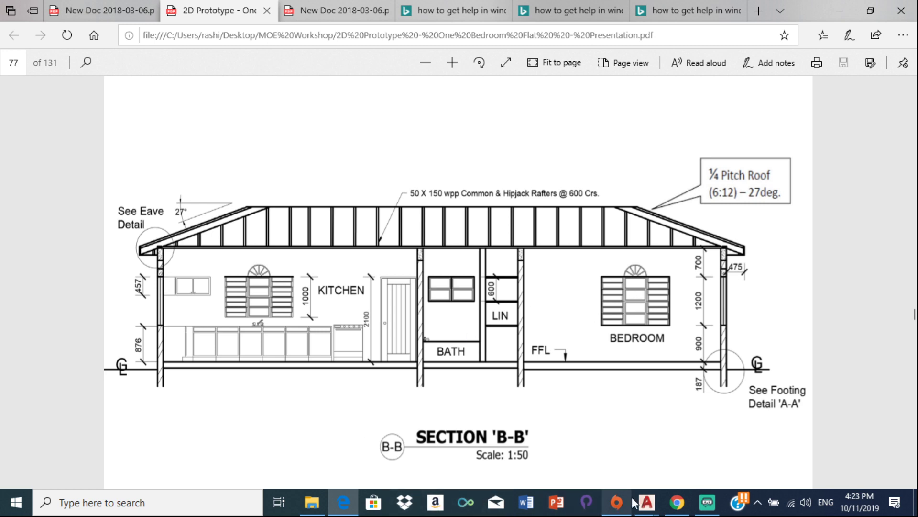
# Step: Return to Elevation.dwg, cancel the pending offset, then show and minimise the Section B-B PDF
pyautogui.moveTo(646, 506)
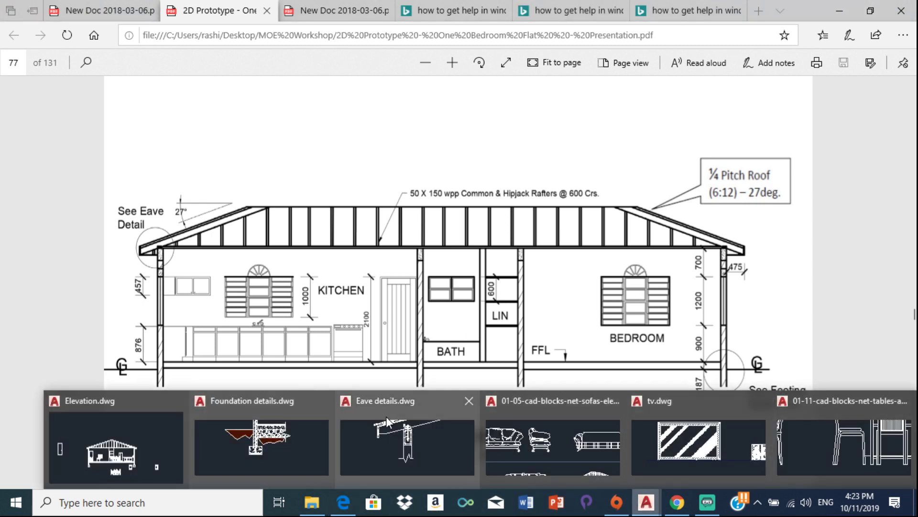
pyautogui.click(163, 436)
pyautogui.press('Escape')
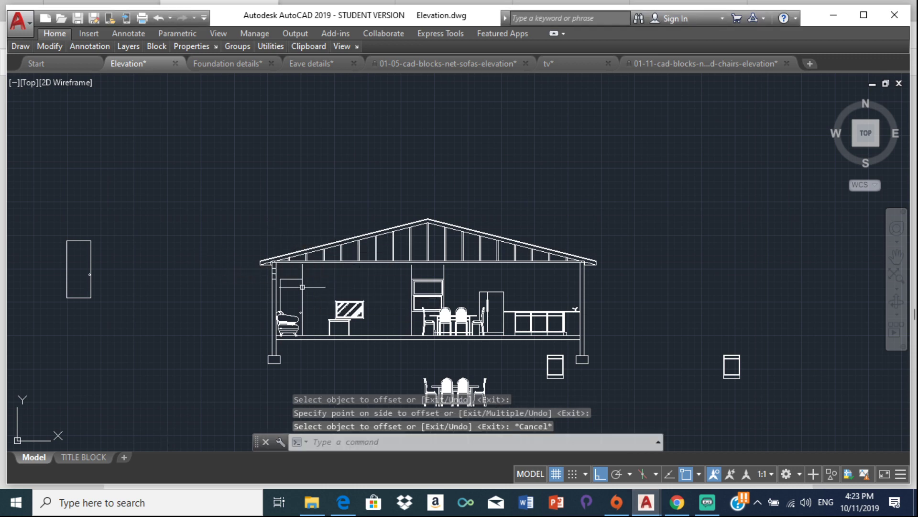
pyautogui.click(346, 506)
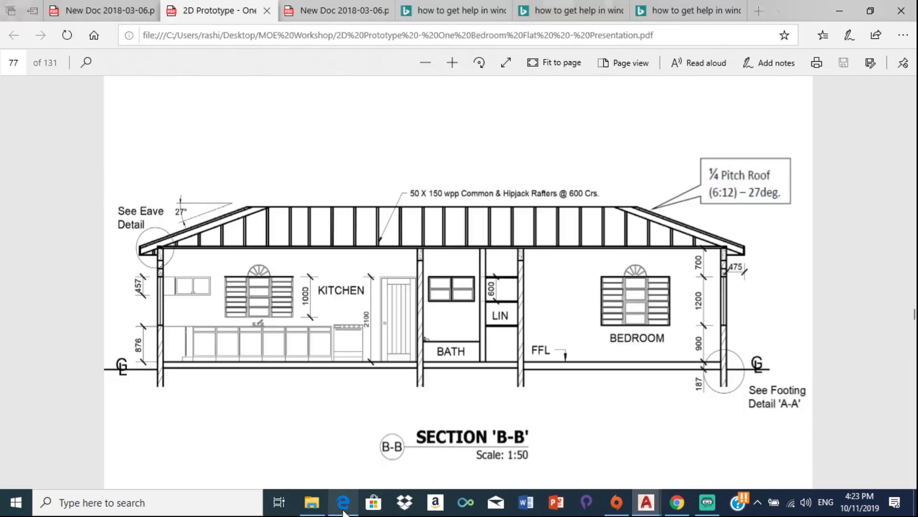
pyautogui.click(344, 503)
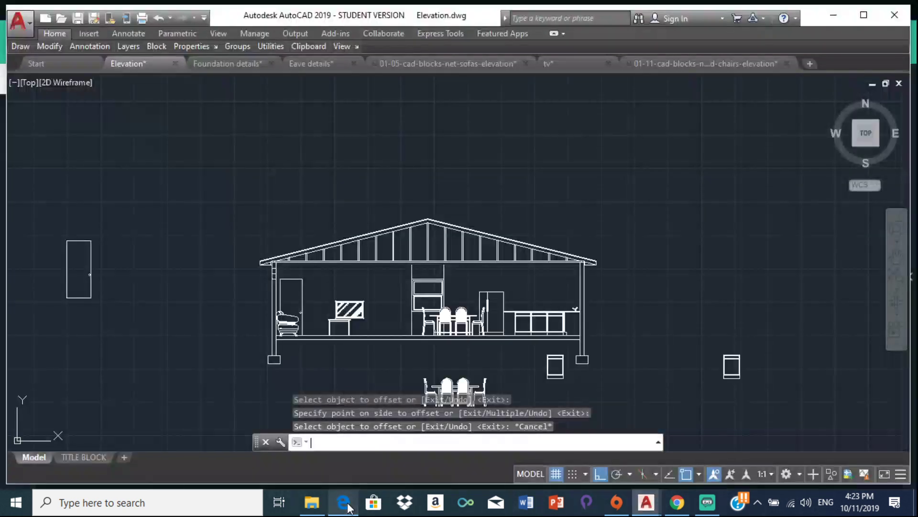
# Step: Delete the upper and lower short lines crossing the eave post
pyautogui.scroll(4, 275, 237)
pyautogui.scroll(2, 275, 236)
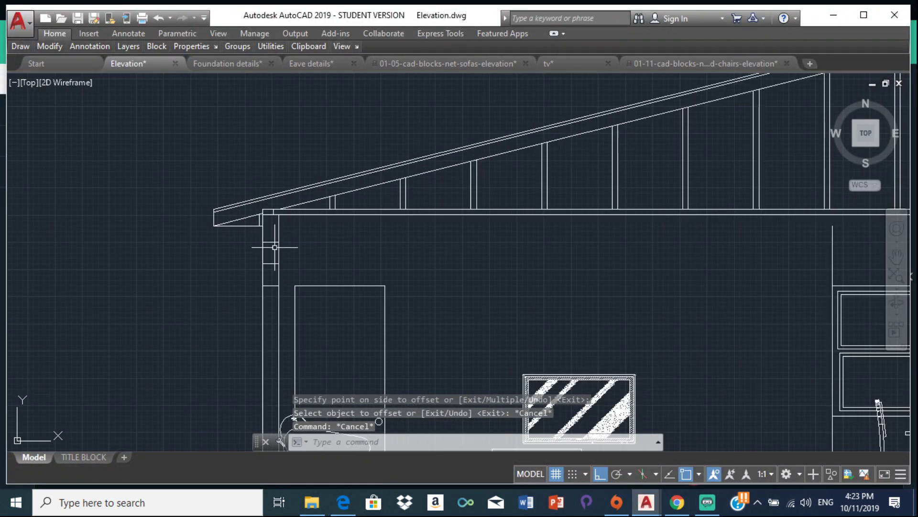
pyautogui.click(271, 264)
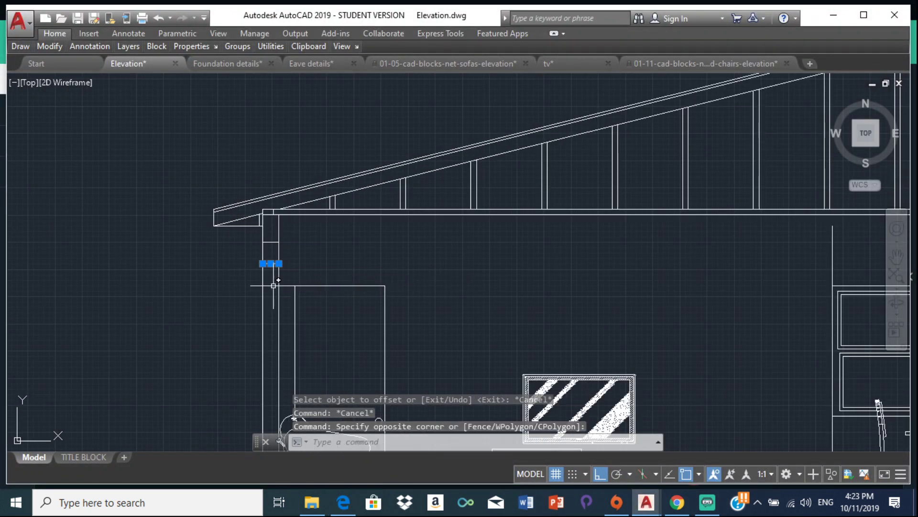
pyautogui.press('Escape')
pyautogui.click(271, 263)
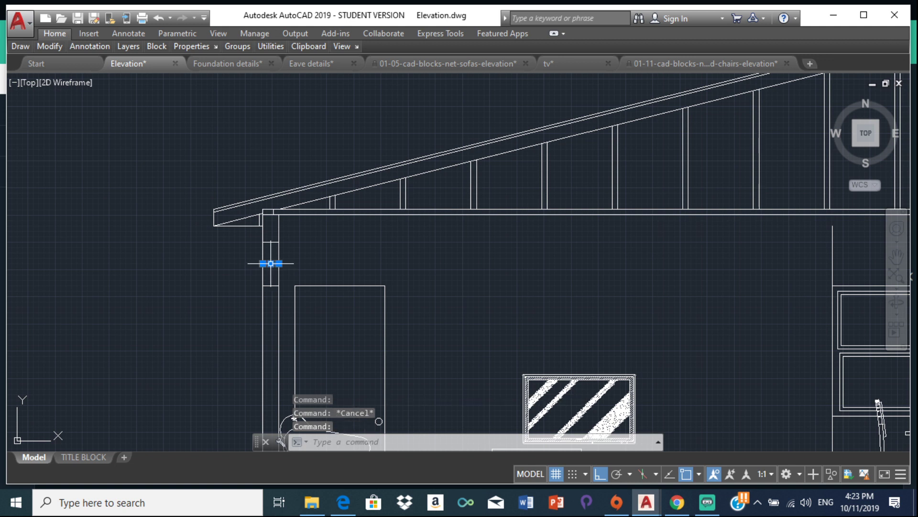
pyautogui.press('Escape')
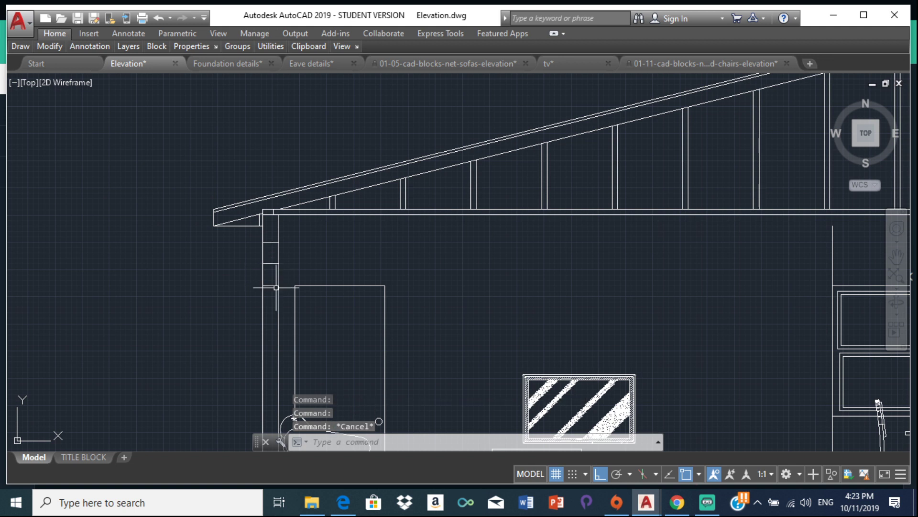
pyautogui.click(268, 263)
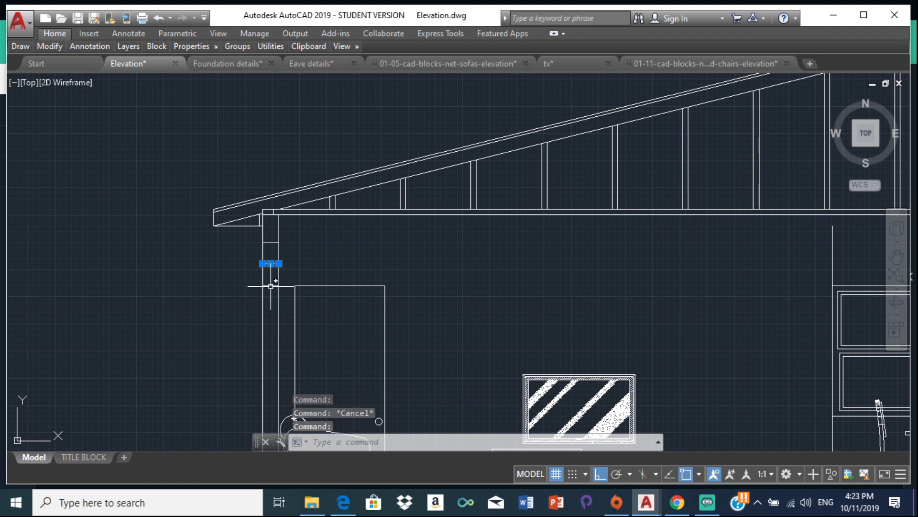
pyautogui.click(271, 286)
pyautogui.press('Delete')
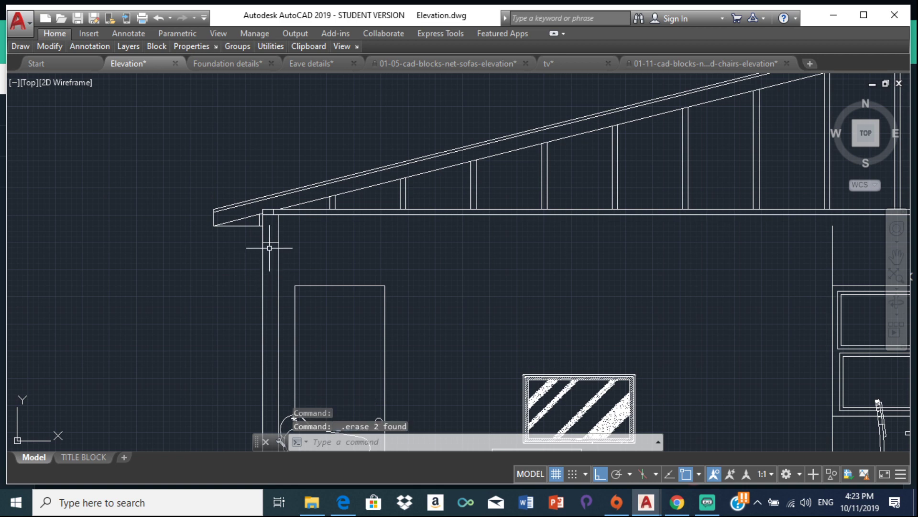
# Step: Stretch the interior vertical line near the dining area so its top meets the ceiling line
pyautogui.click(270, 248)
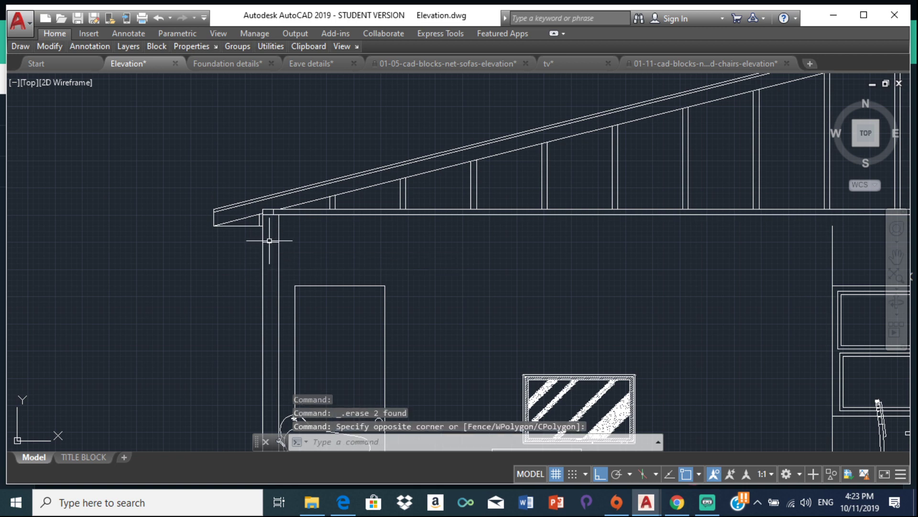
pyautogui.scroll(-2, 284, 226)
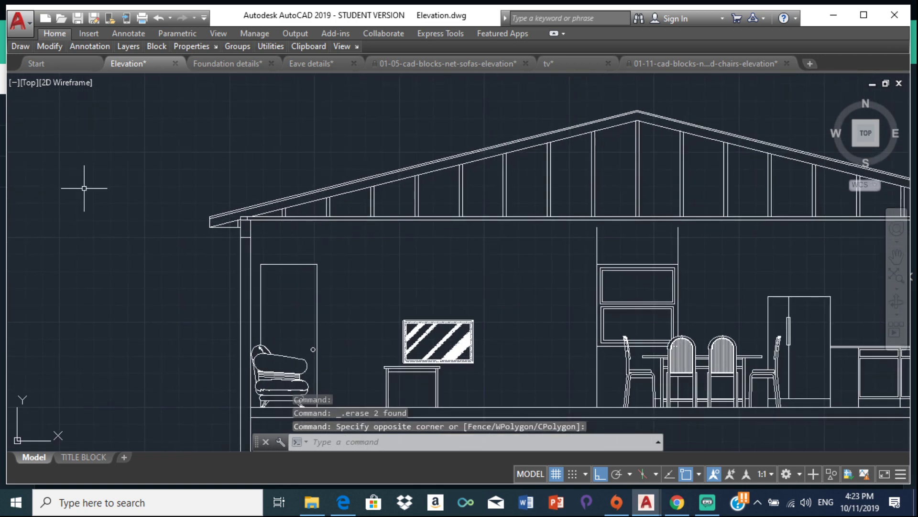
pyautogui.moveTo(569, 247); pyautogui.dragTo(398, 240, button='middle')
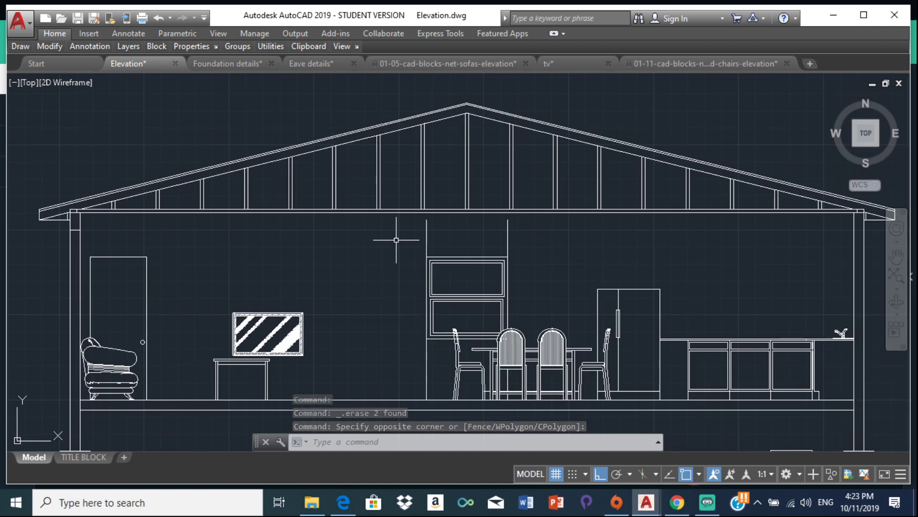
pyautogui.click(427, 220)
pyautogui.click(427, 219)
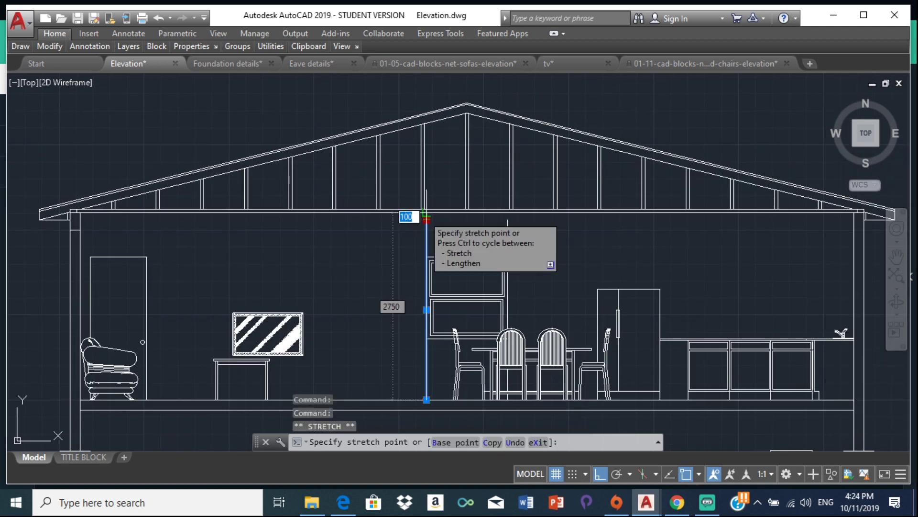
pyautogui.scroll(5, 426, 219)
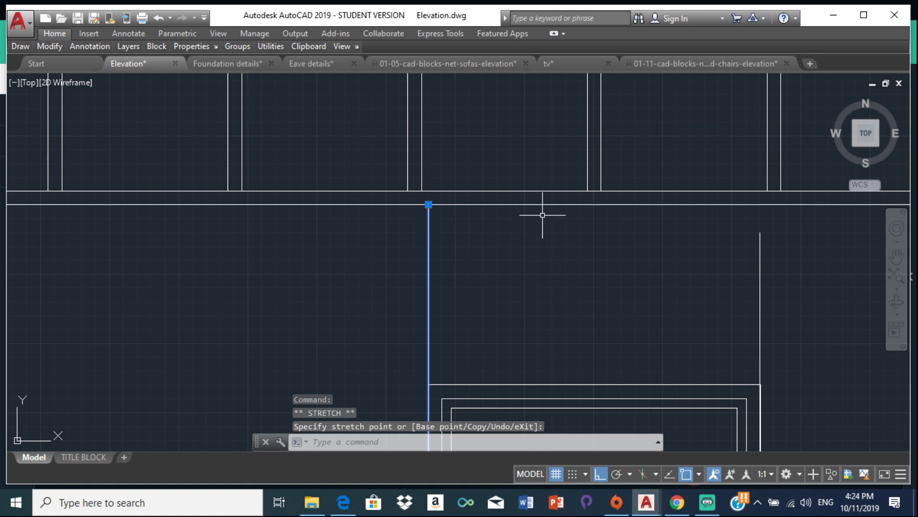
pyautogui.click(757, 232)
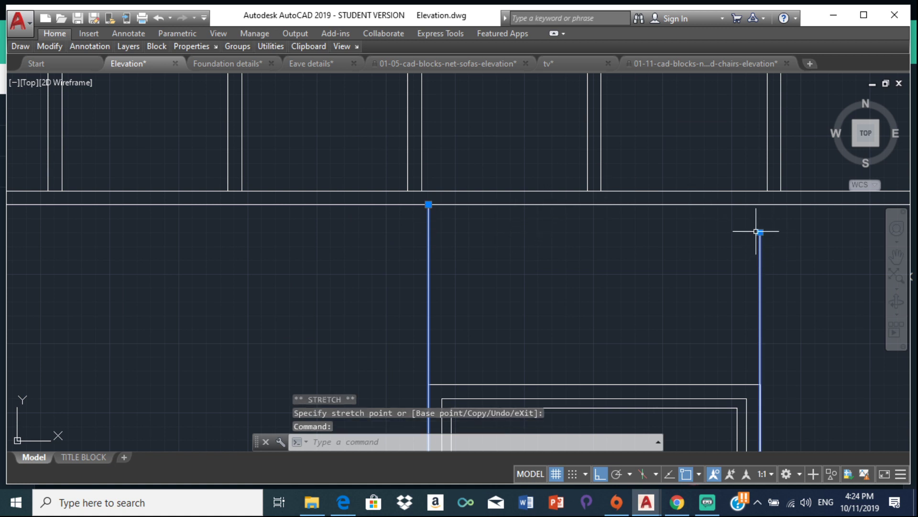
pyautogui.click(760, 232)
pyautogui.press('Escape')
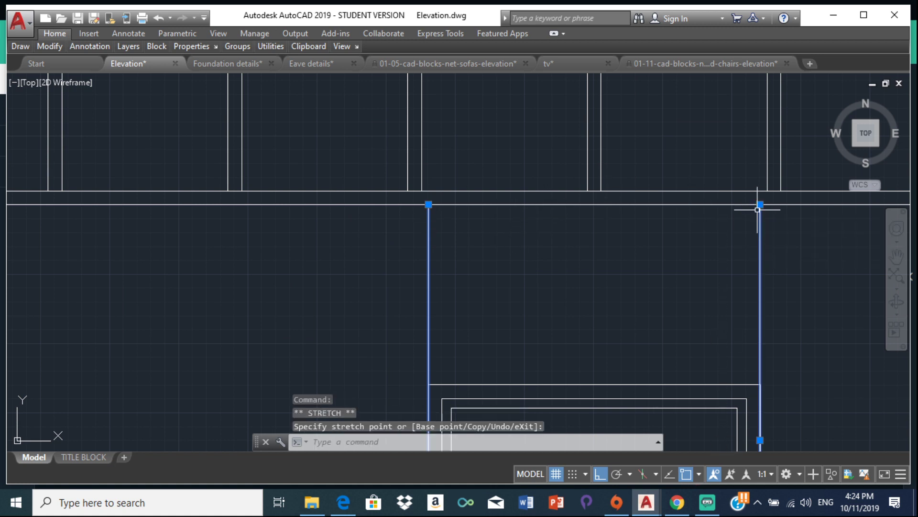
pyautogui.press('Escape')
pyautogui.scroll(-5, 647, 230)
pyautogui.scroll(8, 636, 261)
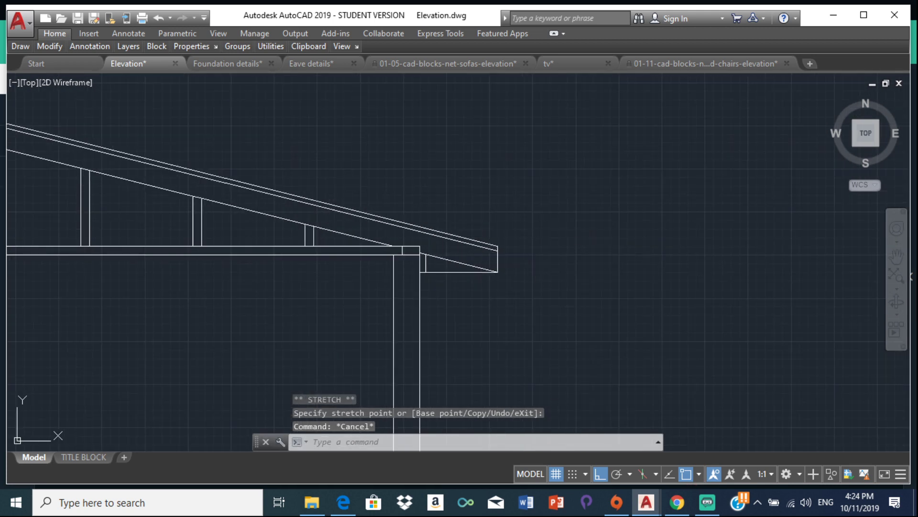
# Step: Draw a 300-unit line down from the left eave corner with a short leg
pyautogui.write('l')
pyautogui.press('Return')
pyautogui.scroll(3, 379, 258)
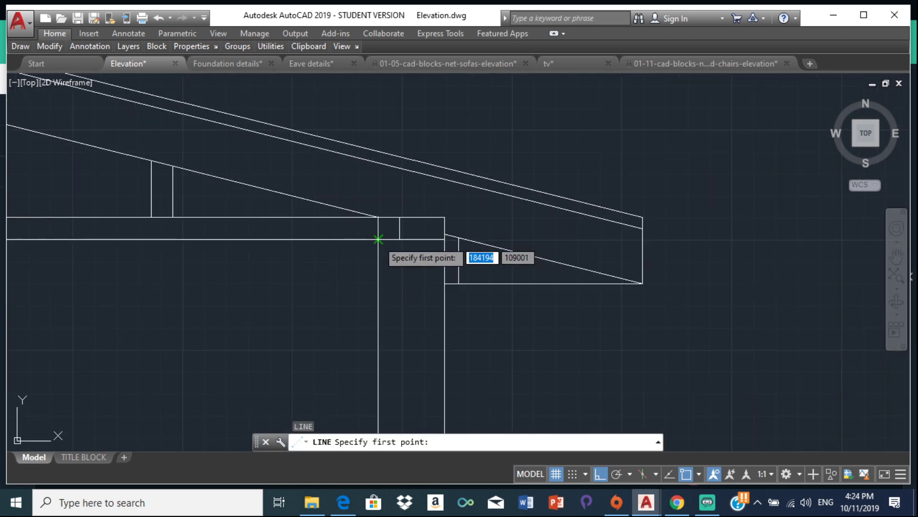
pyautogui.click(378, 239)
pyautogui.write('300')
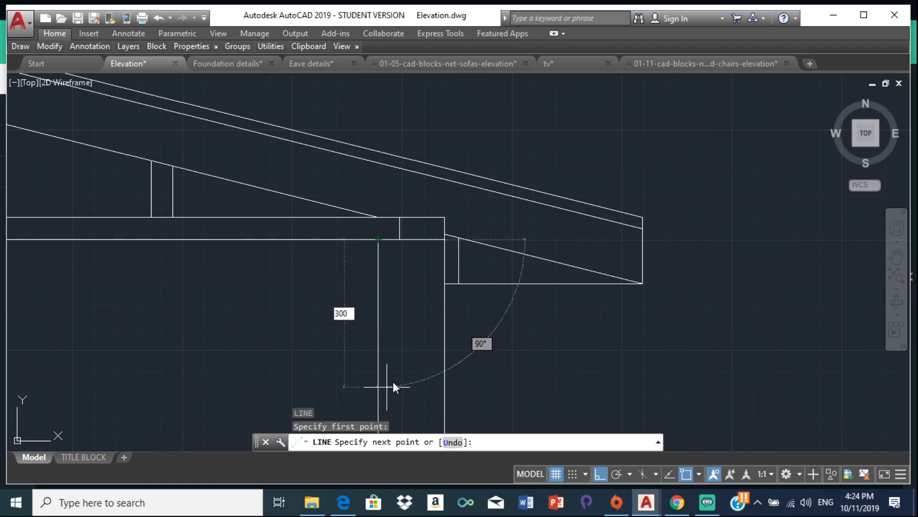
pyautogui.press('Return')
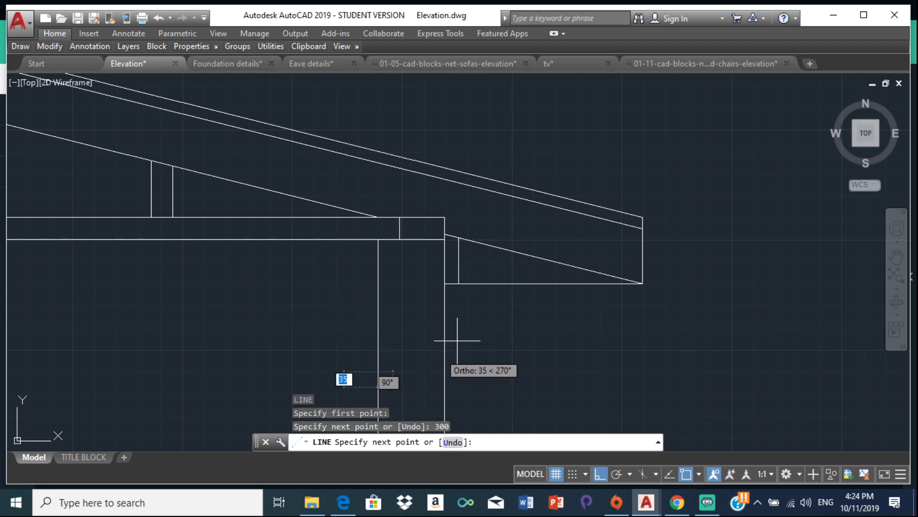
pyautogui.scroll(-3, 452, 342)
pyautogui.click(388, 338)
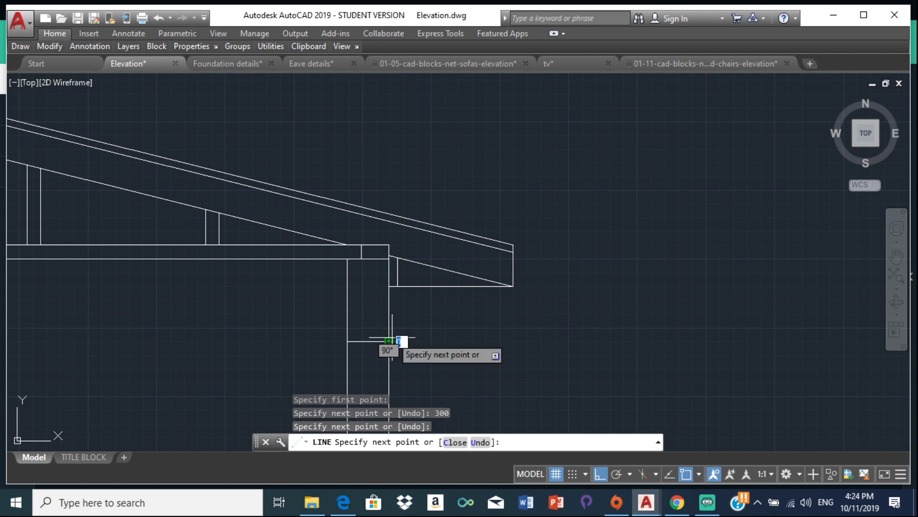
pyautogui.press('Escape')
pyautogui.scroll(-2, 375, 255)
pyautogui.scroll(-4, 375, 255)
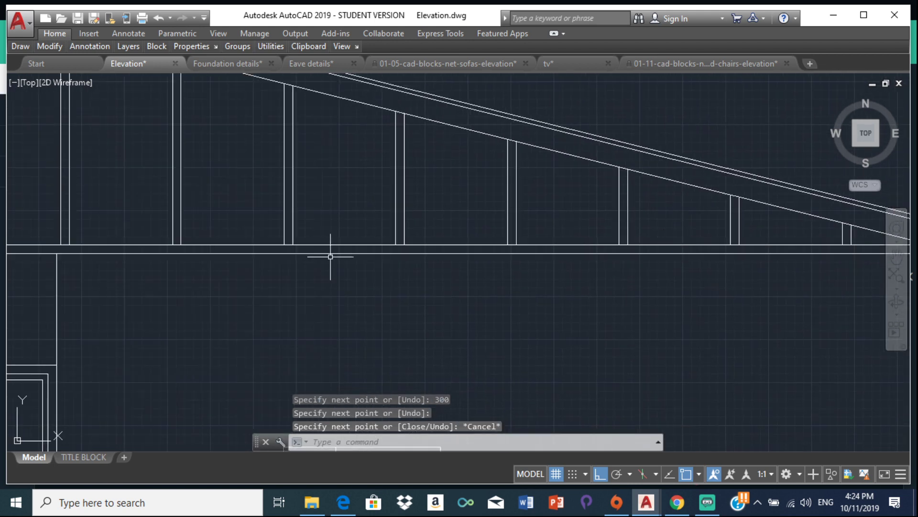
pyautogui.scroll(5, 309, 249)
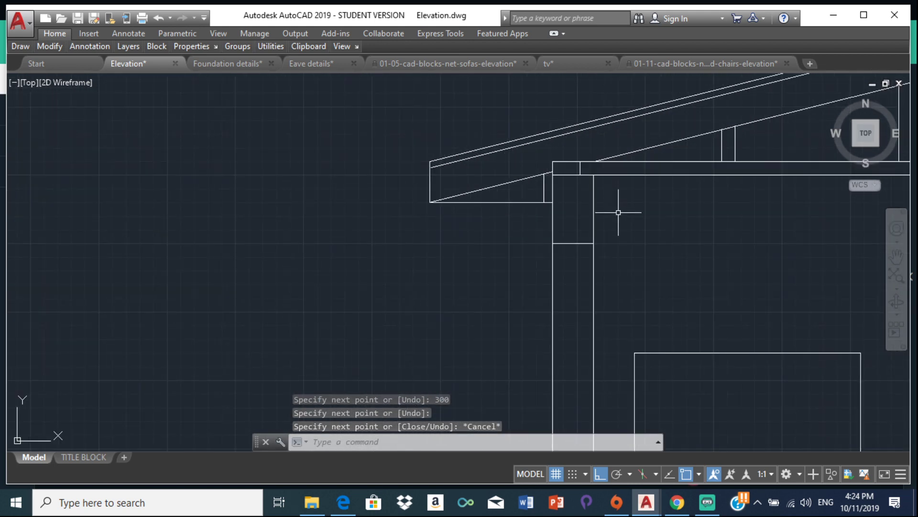
# Step: Replace the short line between the columns with a 300-unit line from the right eave corner
pyautogui.click(574, 243)
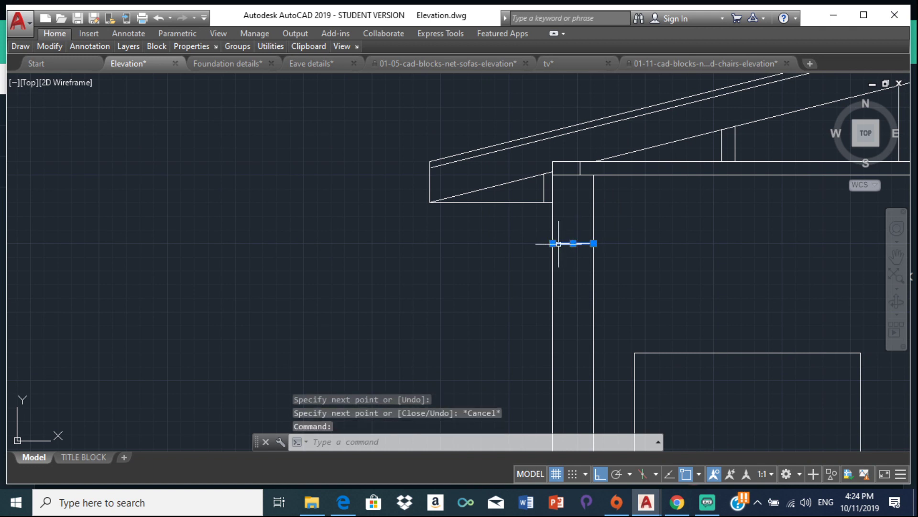
pyautogui.press('Delete')
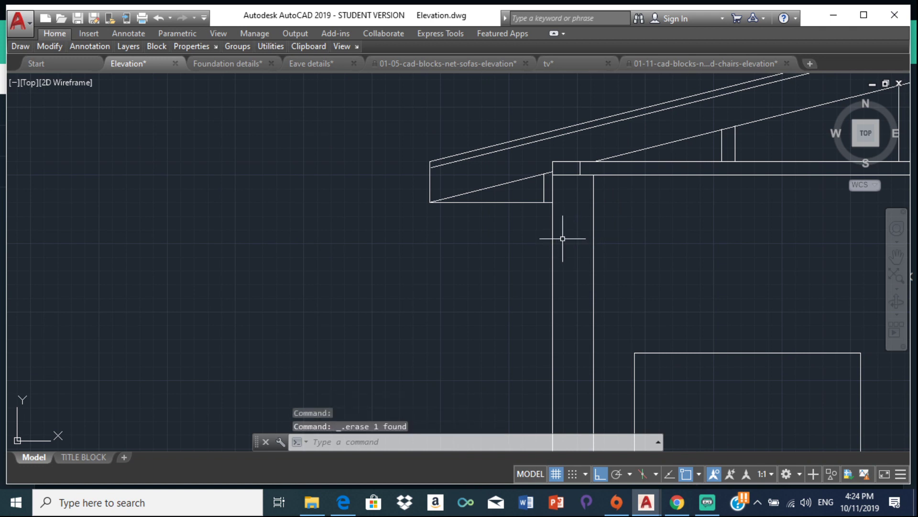
pyautogui.write('l')
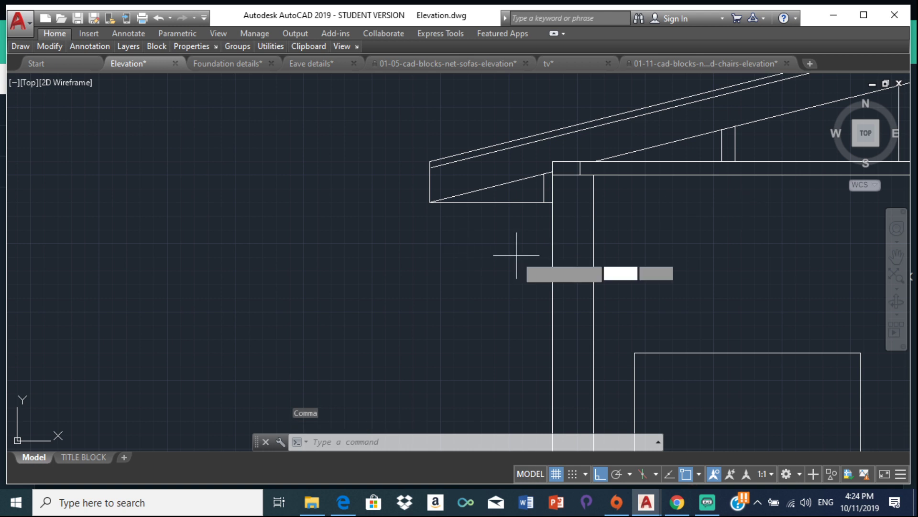
pyautogui.press('Return')
pyautogui.click(553, 175)
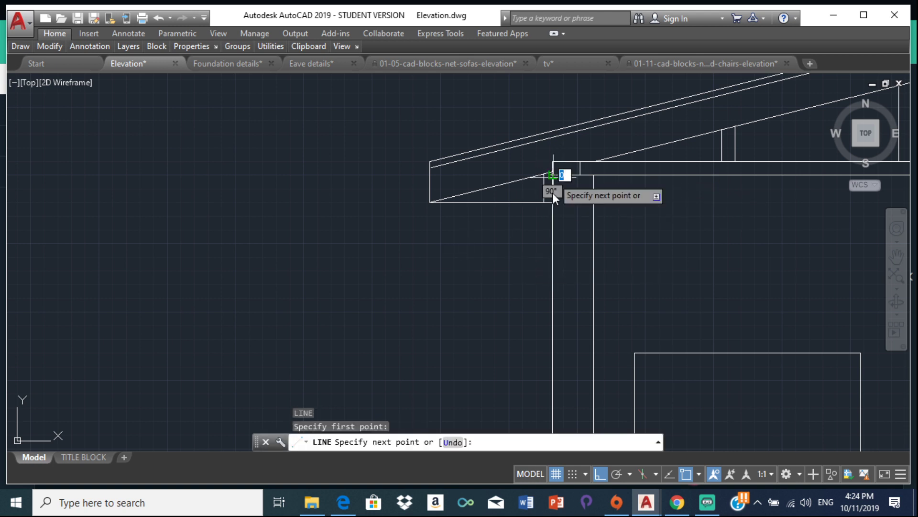
pyautogui.write('300')
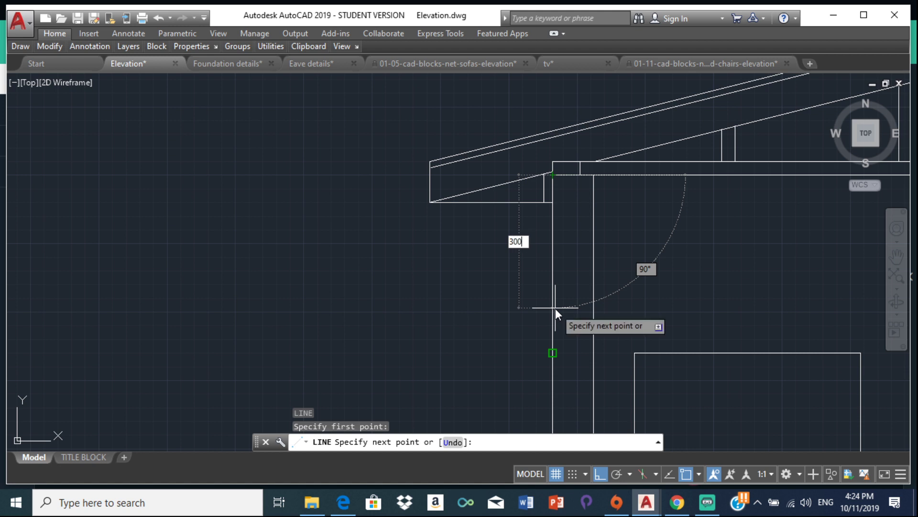
pyautogui.press('Return')
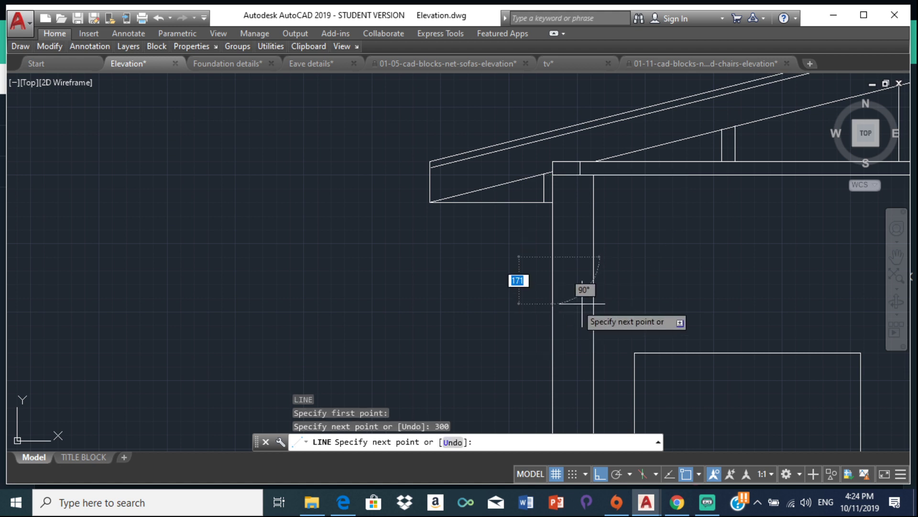
pyautogui.click(593, 257)
pyautogui.press('Escape')
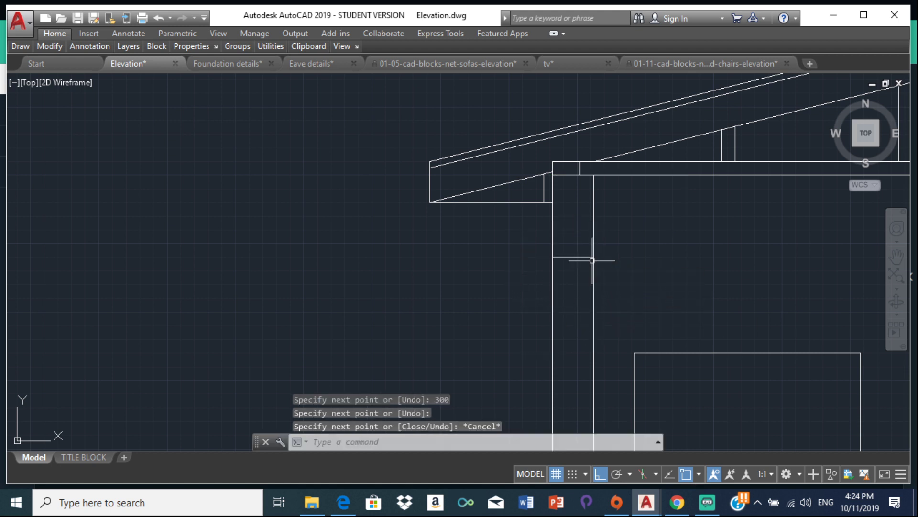
pyautogui.scroll(-8, 445, 261)
pyautogui.scroll(-2, 419, 362)
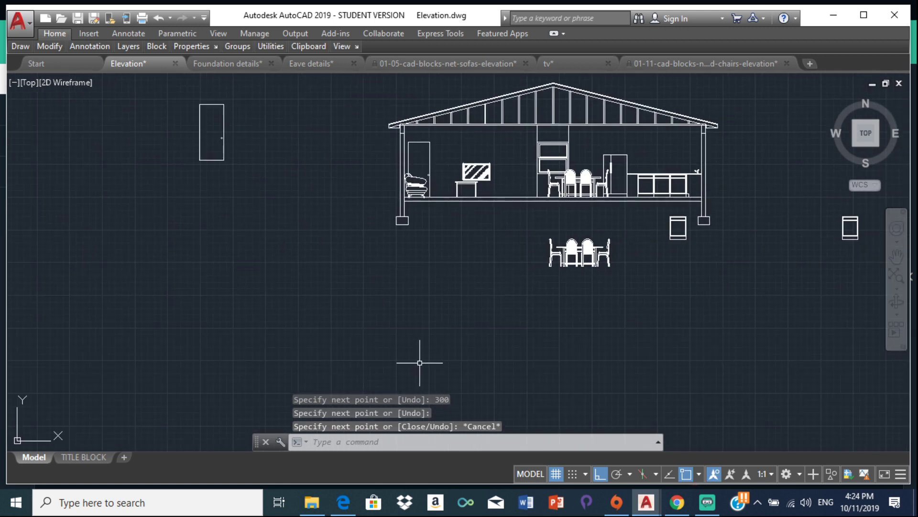
pyautogui.click(344, 503)
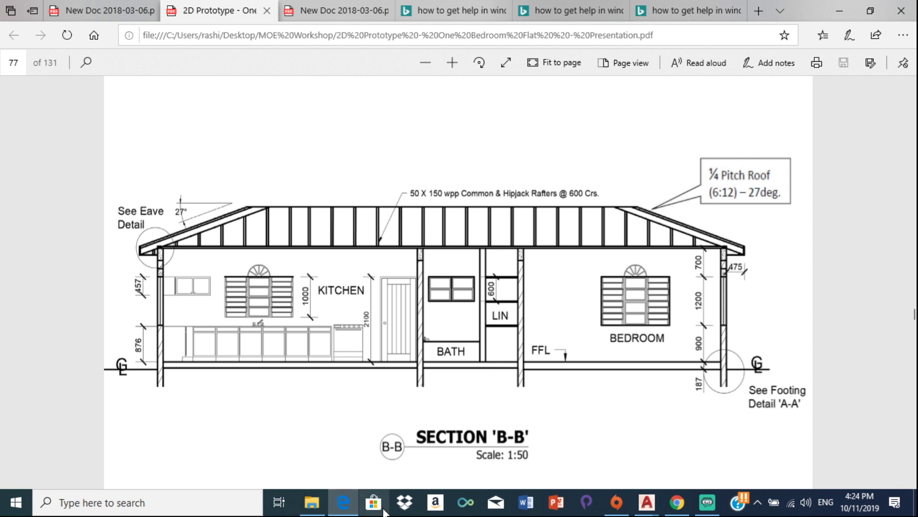
pyautogui.moveTo(707, 505)
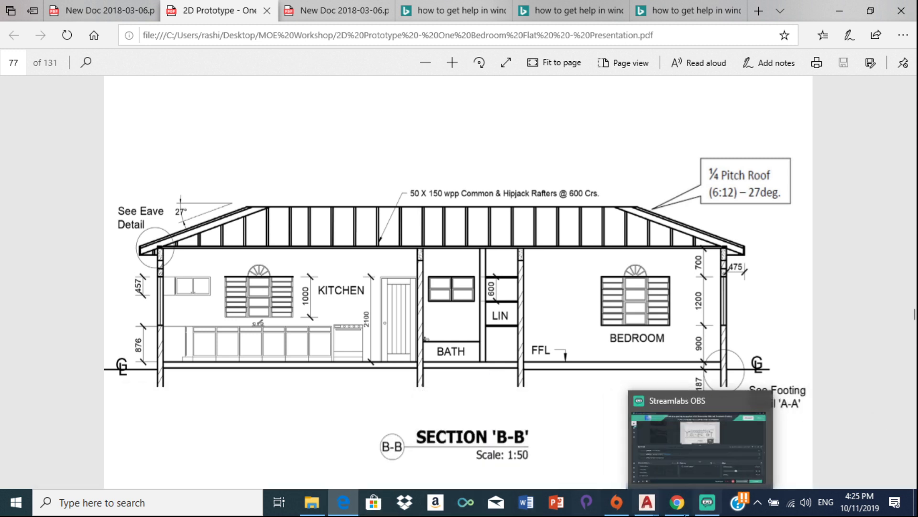
pyautogui.moveTo(641, 509)
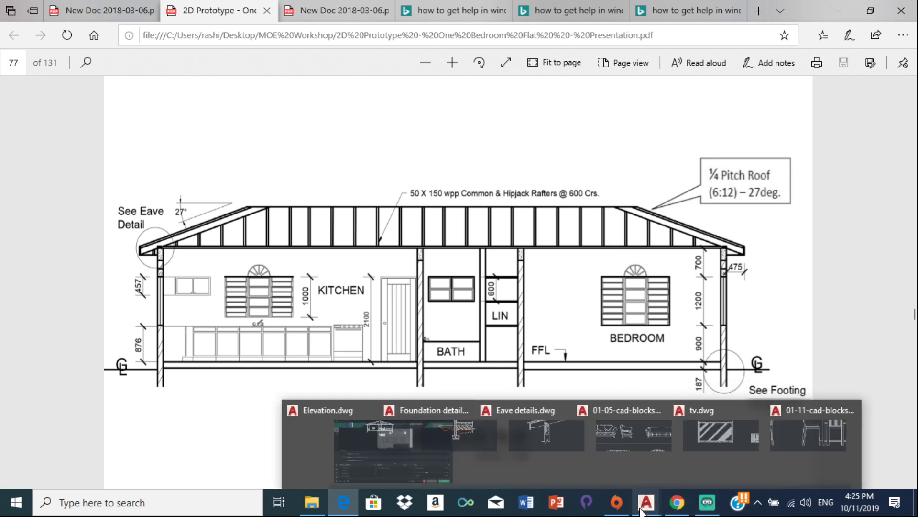
pyautogui.click(119, 476)
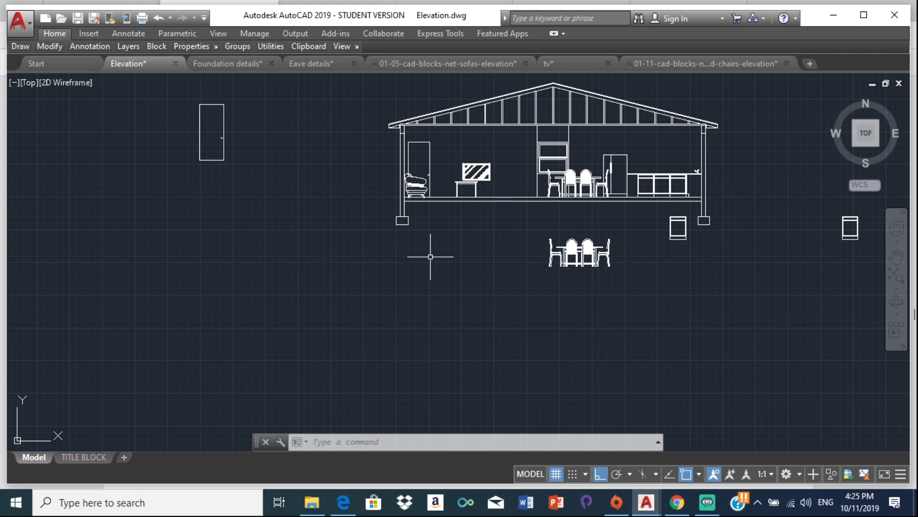
# Step: Hatch the left and right wall columns with the ANSI31 diagonal pattern
pyautogui.write('ha')
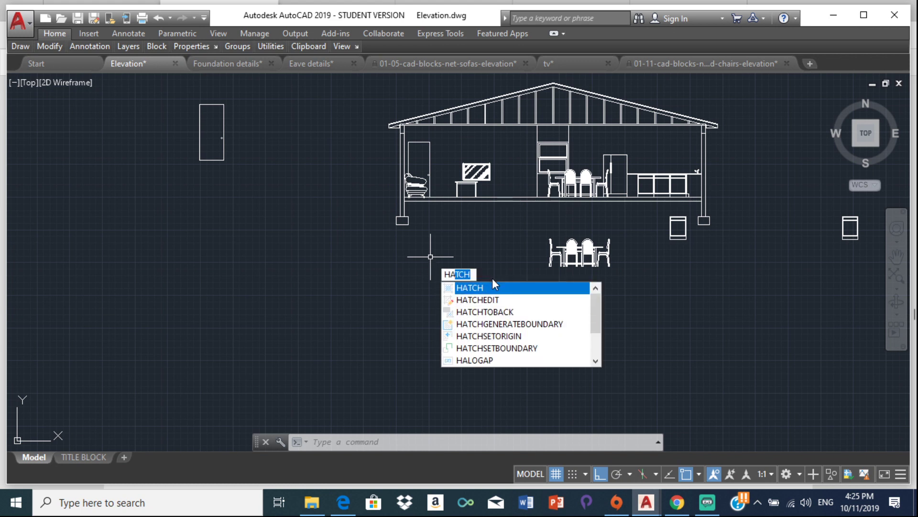
pyautogui.press('Escape')
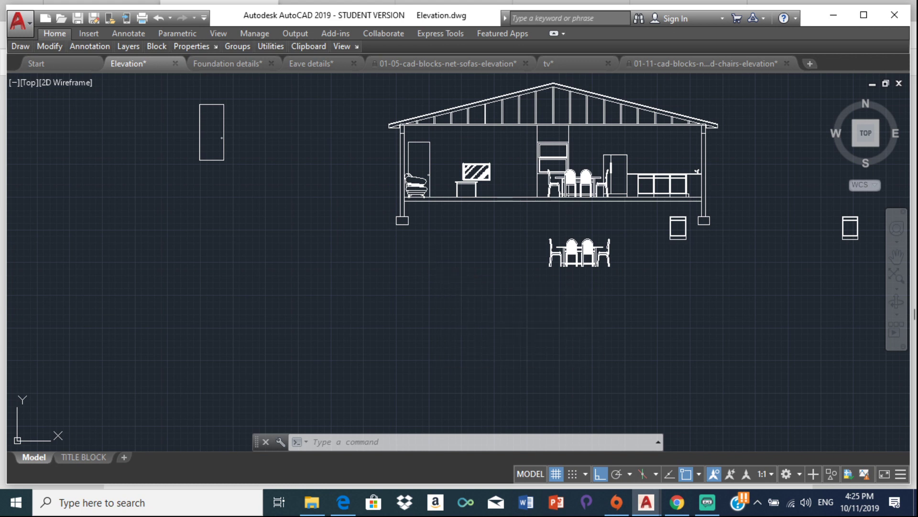
pyautogui.write('h')
pyautogui.press('Return')
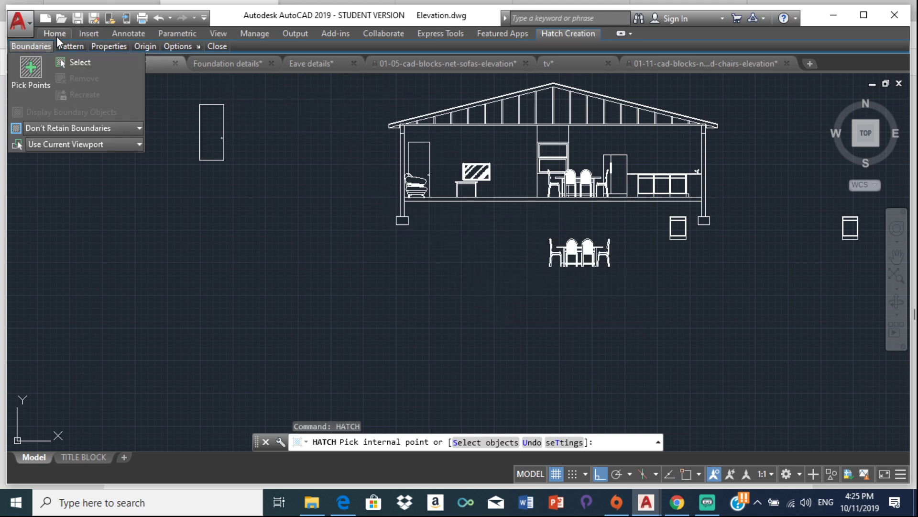
pyautogui.moveTo(51, 46)
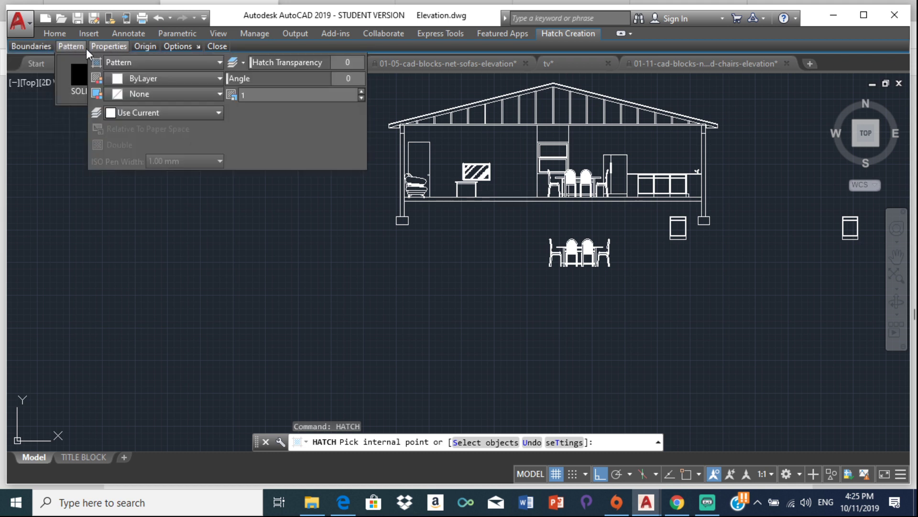
pyautogui.click(180, 76)
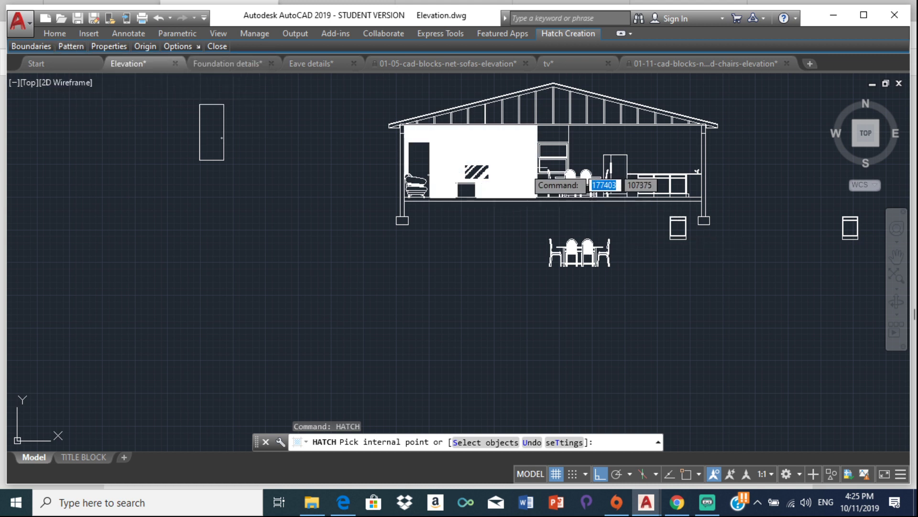
pyautogui.scroll(3, 383, 158)
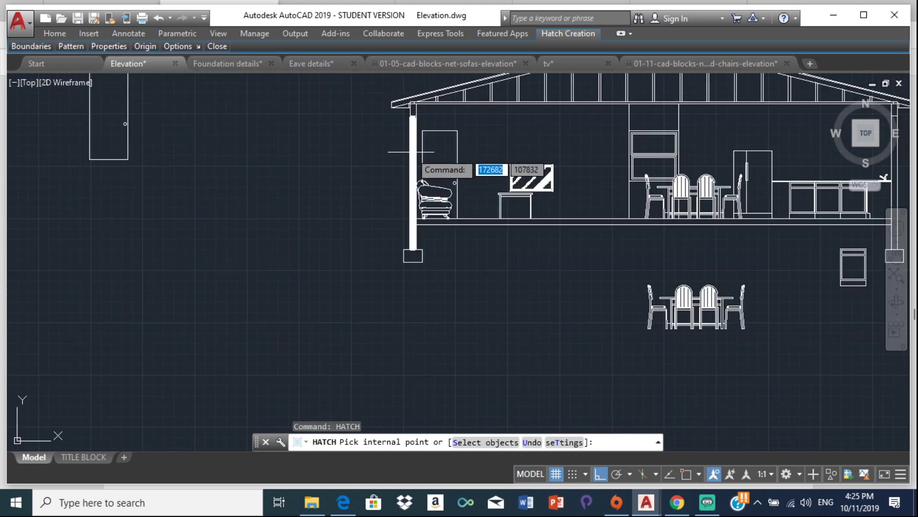
pyautogui.click(413, 151)
pyautogui.scroll(-3, 538, 178)
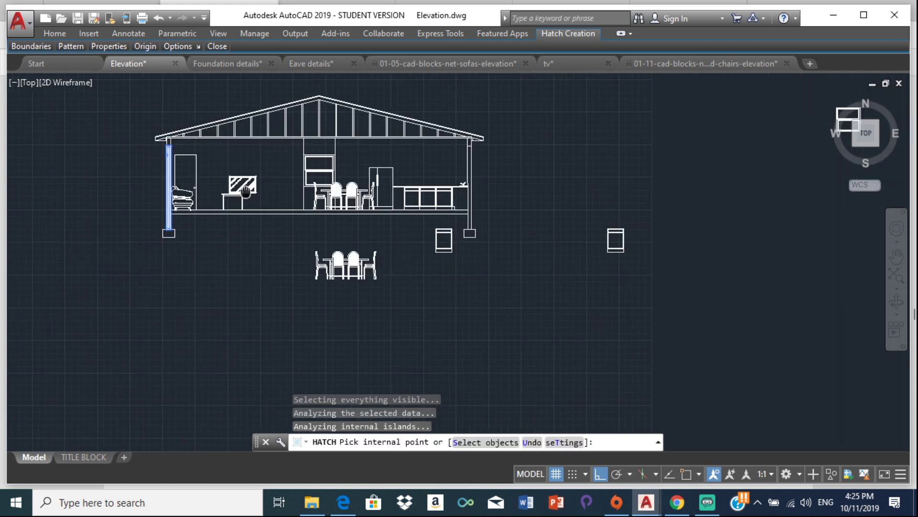
pyautogui.scroll(3, 472, 149)
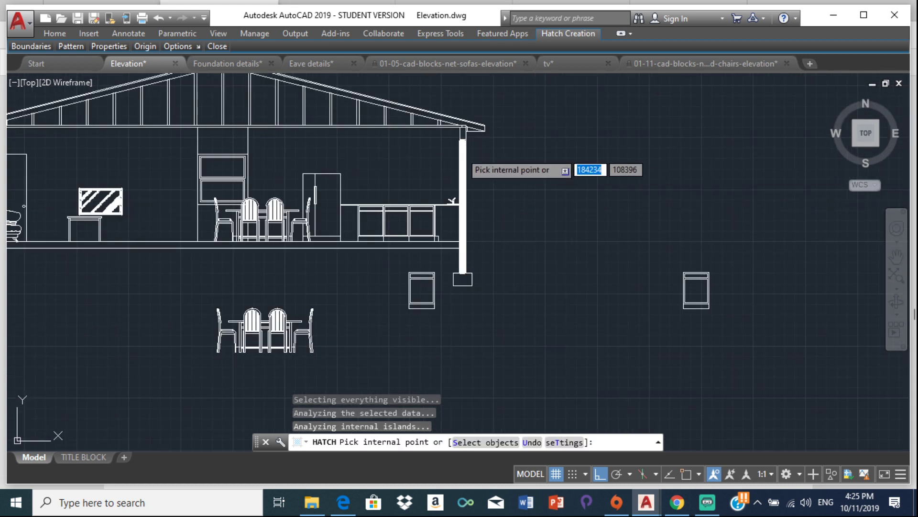
pyautogui.click(462, 159)
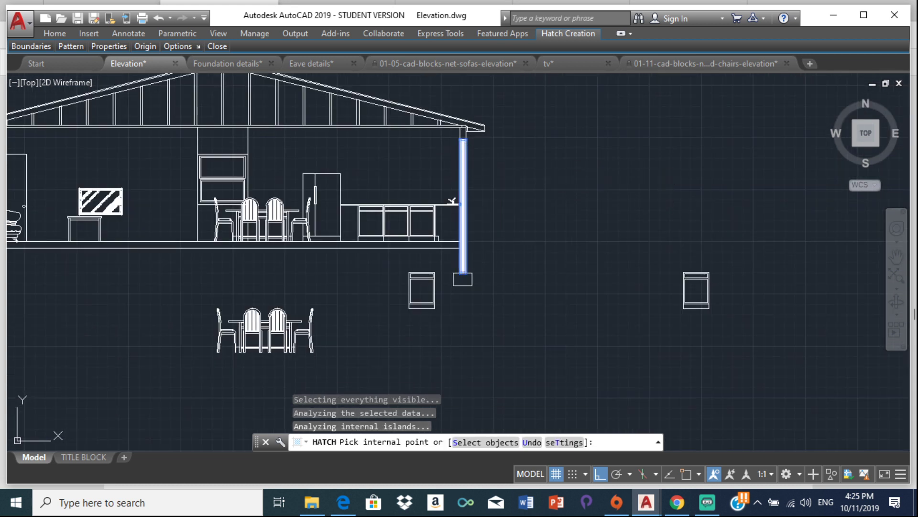
pyautogui.press('Escape')
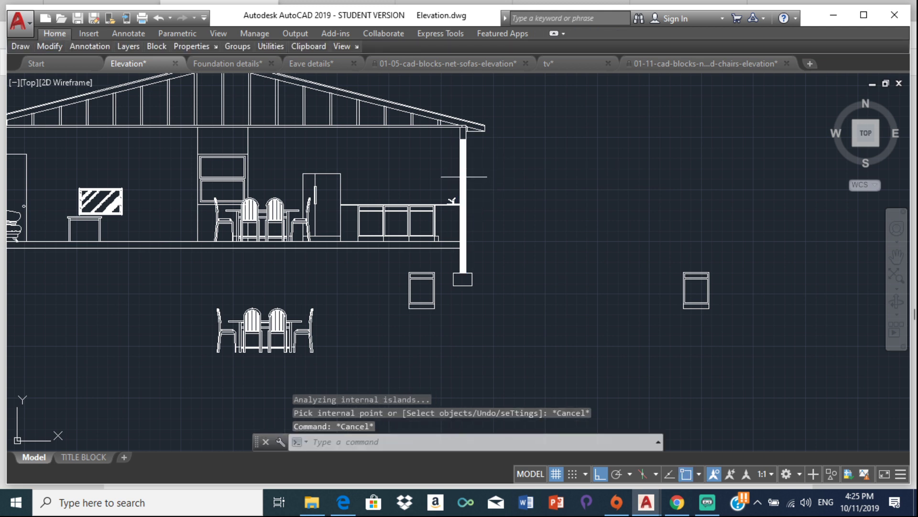
# Step: Set the wall column hatch scale to 100
pyautogui.click(464, 177)
pyautogui.press('Escape')
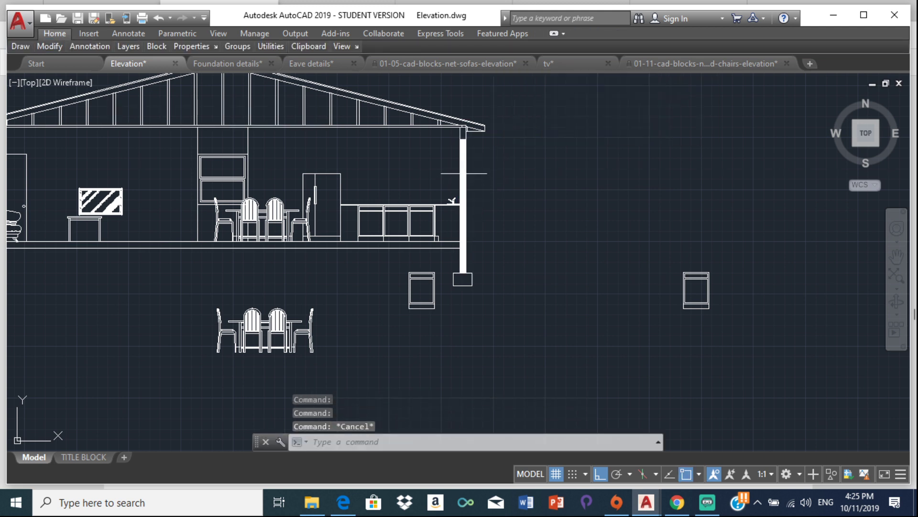
pyautogui.scroll(4, 463, 173)
pyautogui.click(460, 161)
pyautogui.click(459, 160)
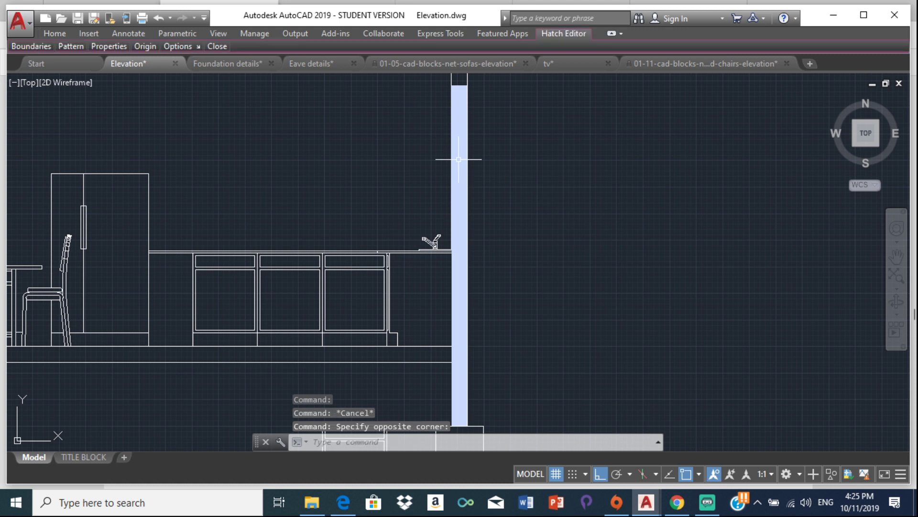
pyautogui.press('Escape')
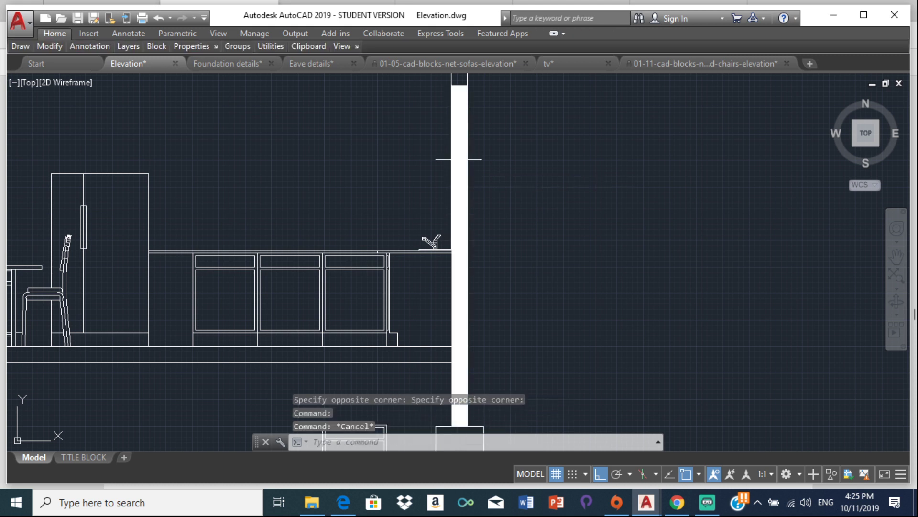
pyautogui.click(458, 160)
pyautogui.click(611, 156)
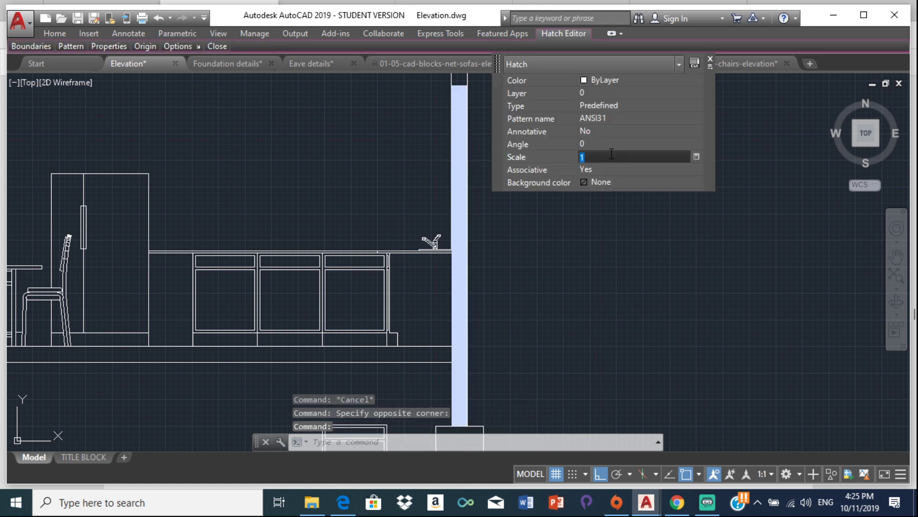
pyautogui.write('10')
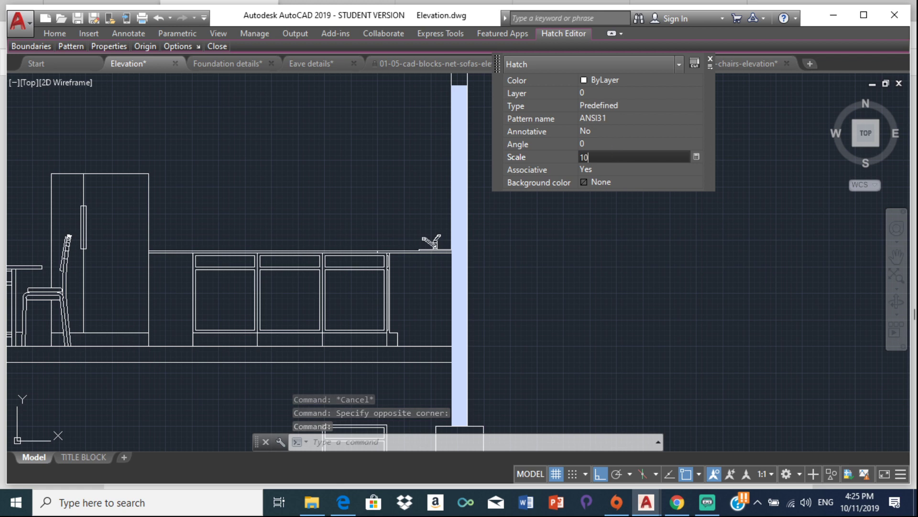
pyautogui.write('0')
pyautogui.press('Tab')
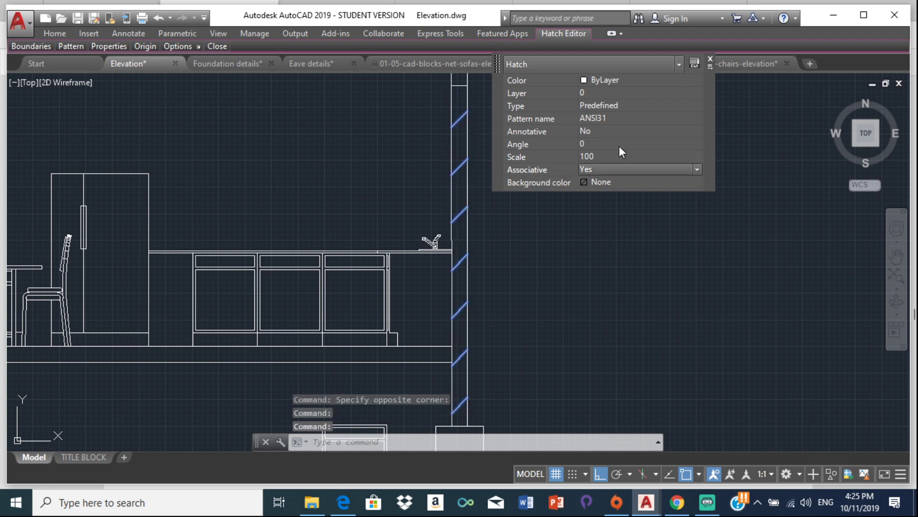
pyautogui.scroll(-6, 484, 281)
# Step: Close the wall hatch's properties and clear the selection
pyautogui.press('Escape')
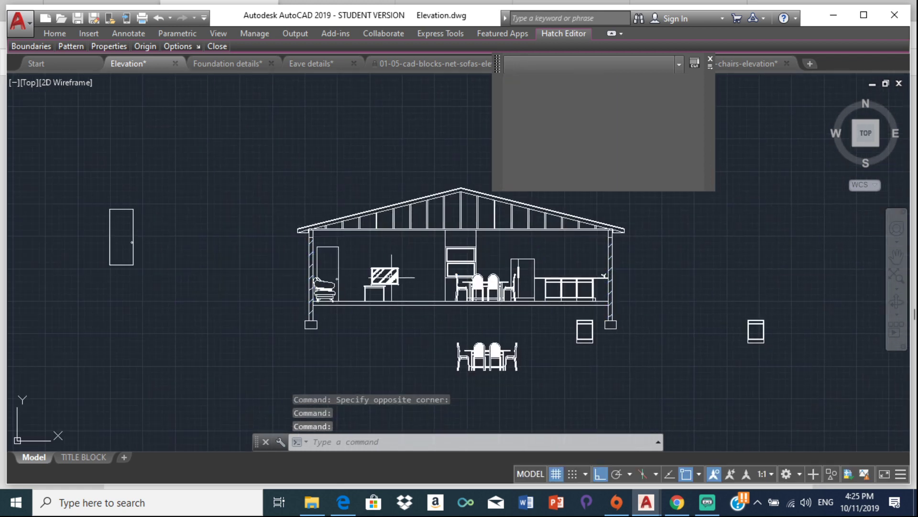
pyautogui.scroll(2, 612, 305)
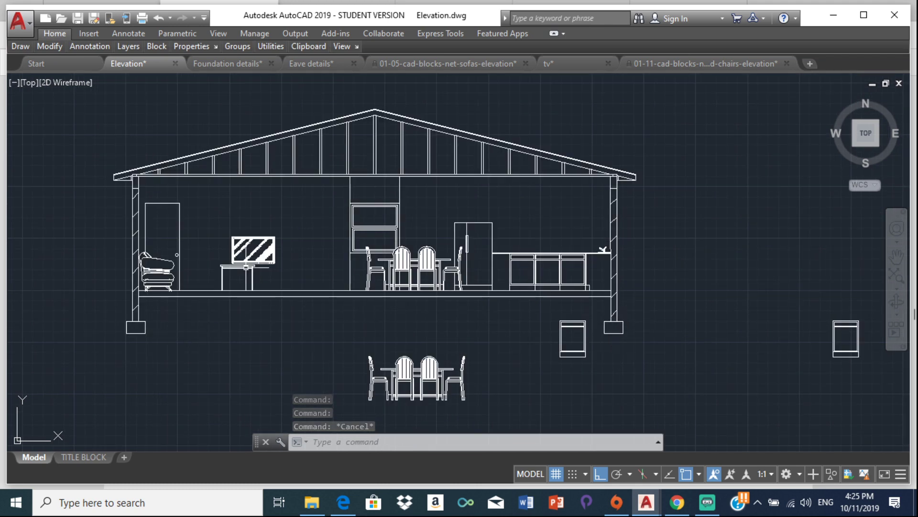
pyautogui.scroll(4, 627, 173)
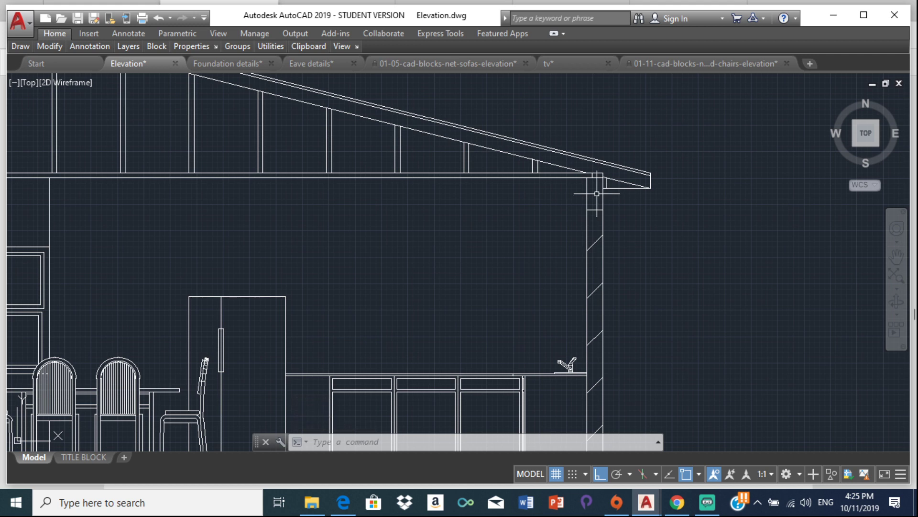
pyautogui.scroll(-4, 597, 193)
pyautogui.scroll(1, 611, 188)
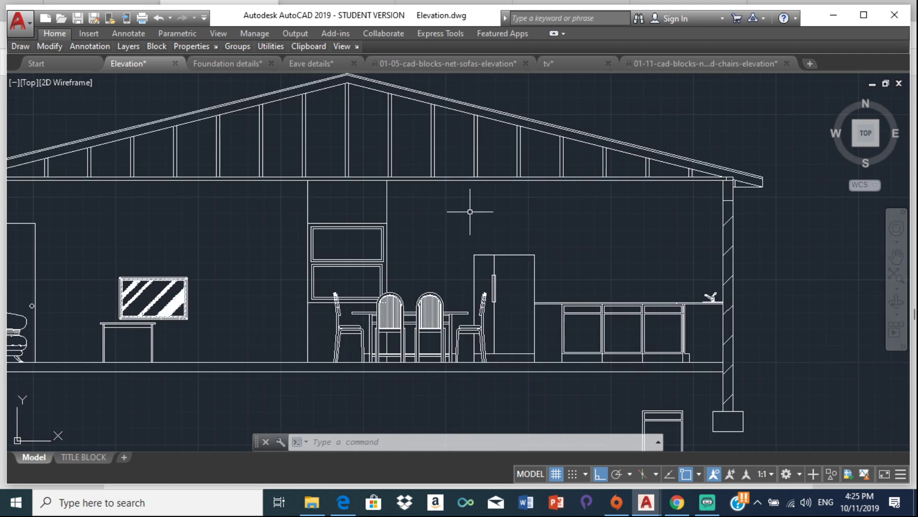
# Step: Try hatching the areas at the left and right eaves, then cancel without adding a fill
pyautogui.write('a')
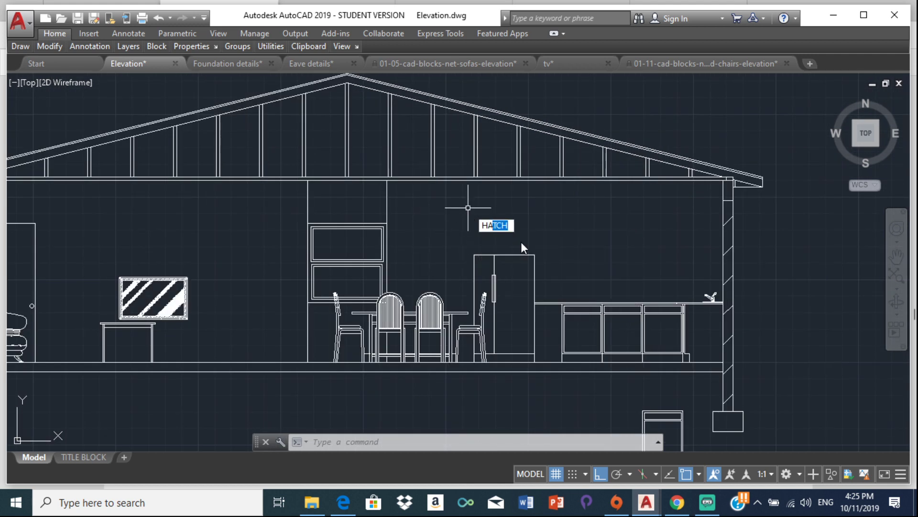
pyautogui.press('Return')
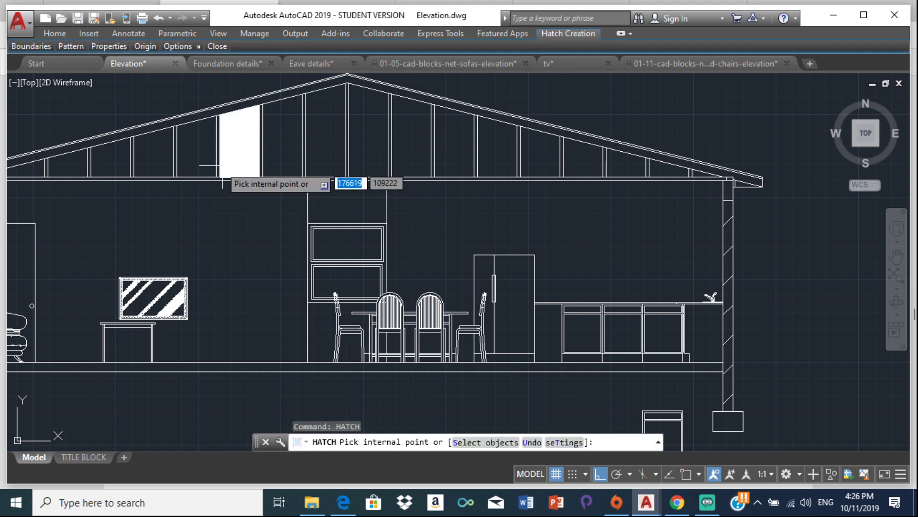
pyautogui.moveTo(71, 46)
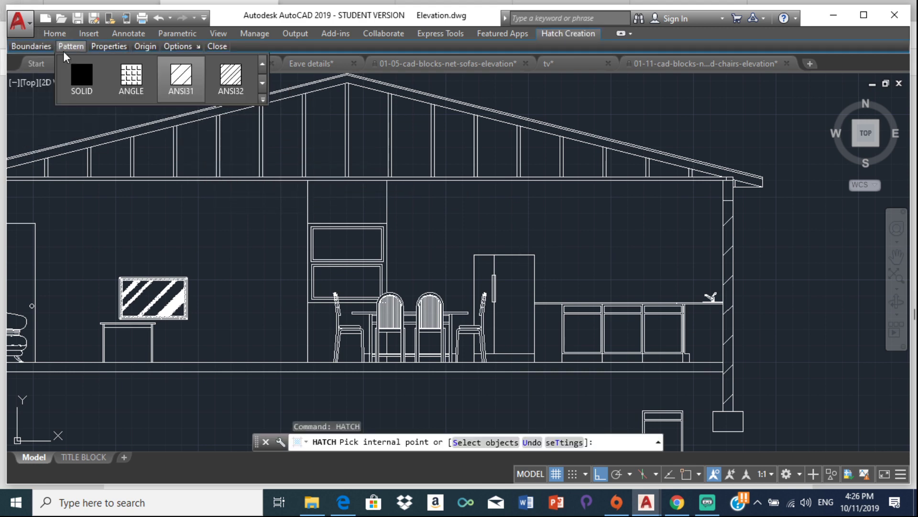
pyautogui.scroll(-2, 297, 225)
pyautogui.scroll(5, 236, 265)
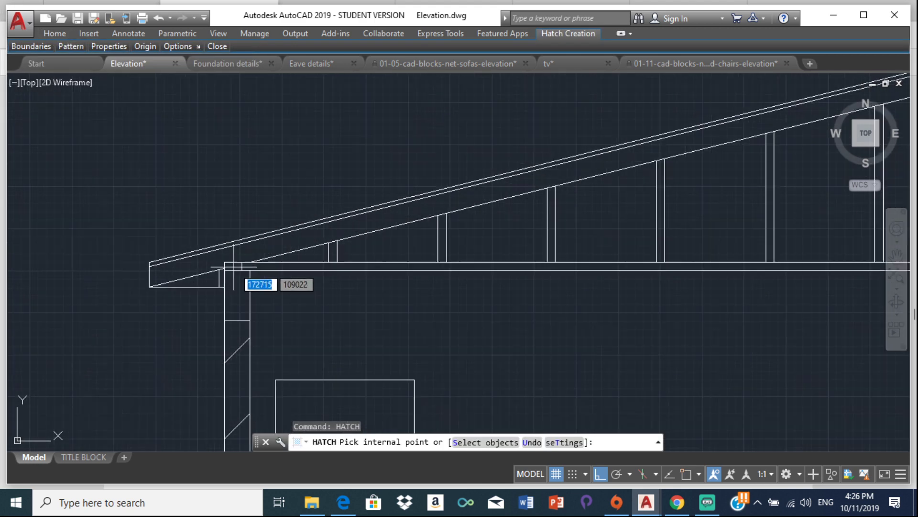
pyautogui.click(232, 266)
pyautogui.scroll(-6, 442, 191)
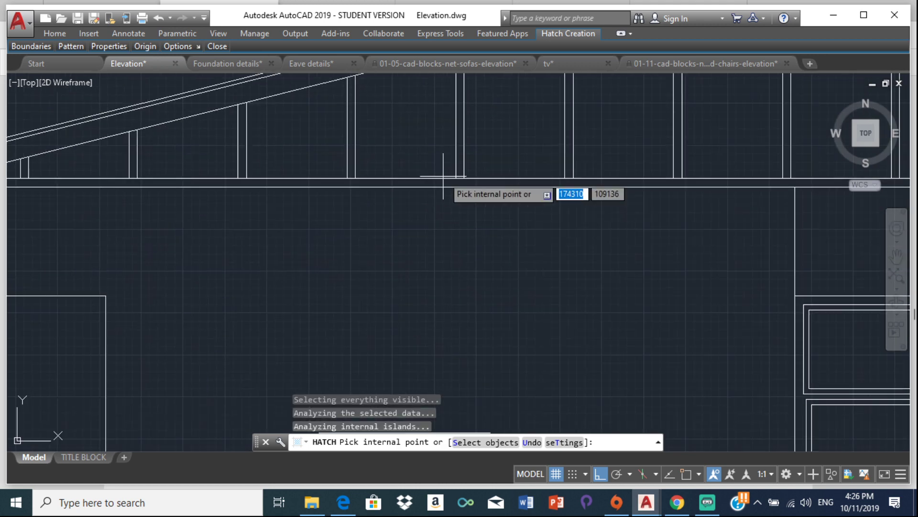
pyautogui.scroll(6, 550, 185)
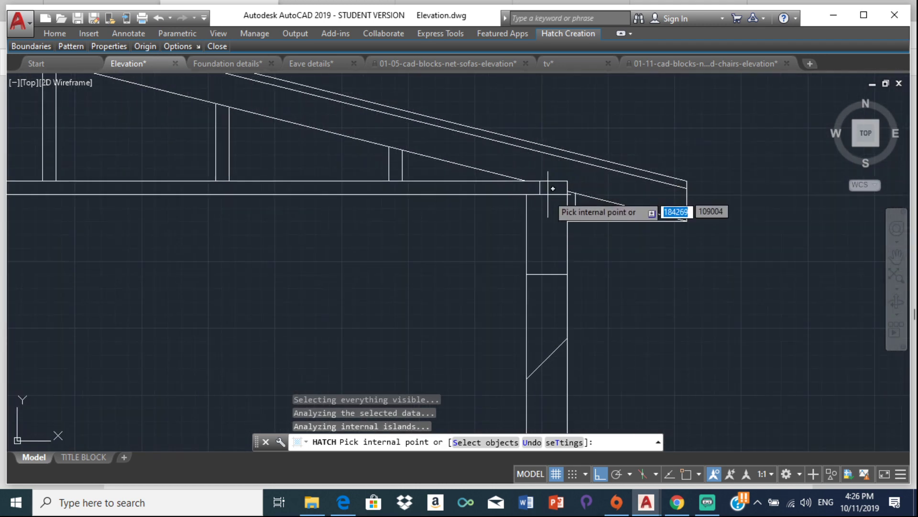
pyautogui.click(555, 188)
pyautogui.scroll(-5, 365, 246)
pyautogui.scroll(2, 324, 273)
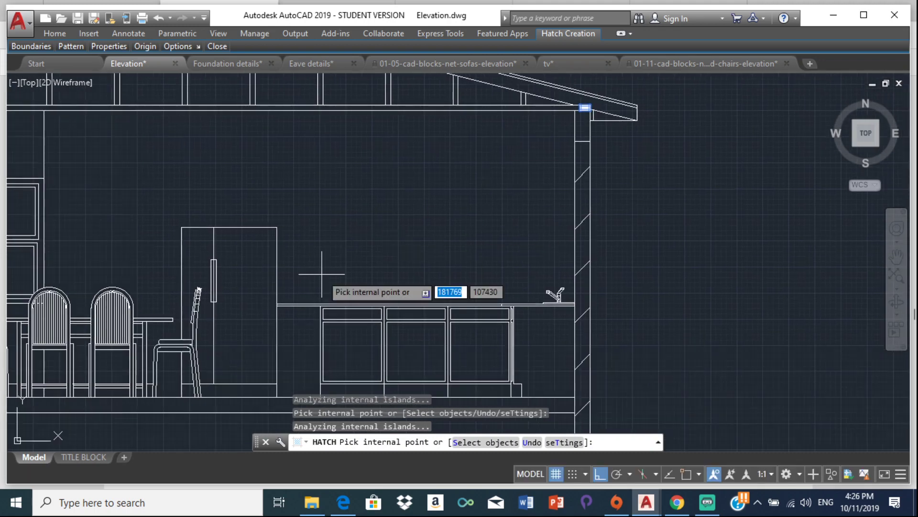
pyautogui.moveTo(324, 274); pyautogui.dragTo(565, 137, button='middle')
pyautogui.press('Escape')
pyautogui.moveTo(145, 68)
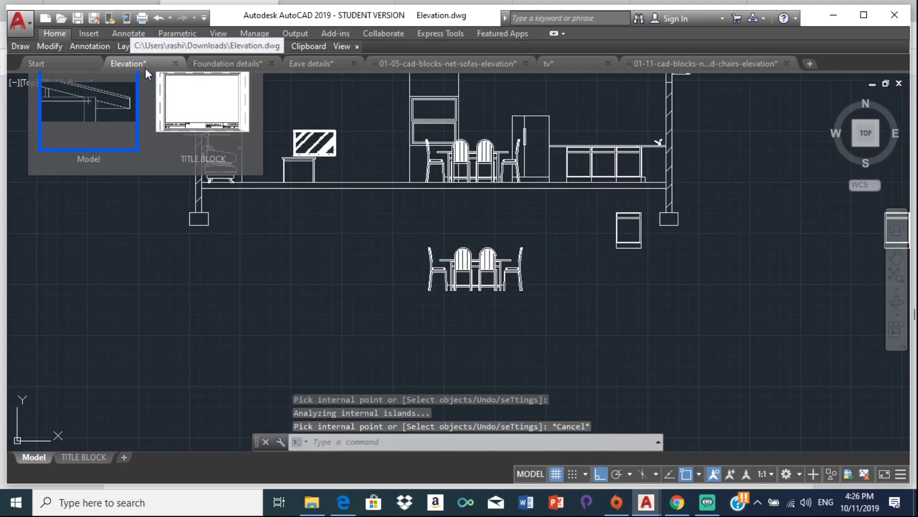
# Step: Fill the left and right footing boxes with the AR-CONC concrete hatch via HATCH
pyautogui.write('h')
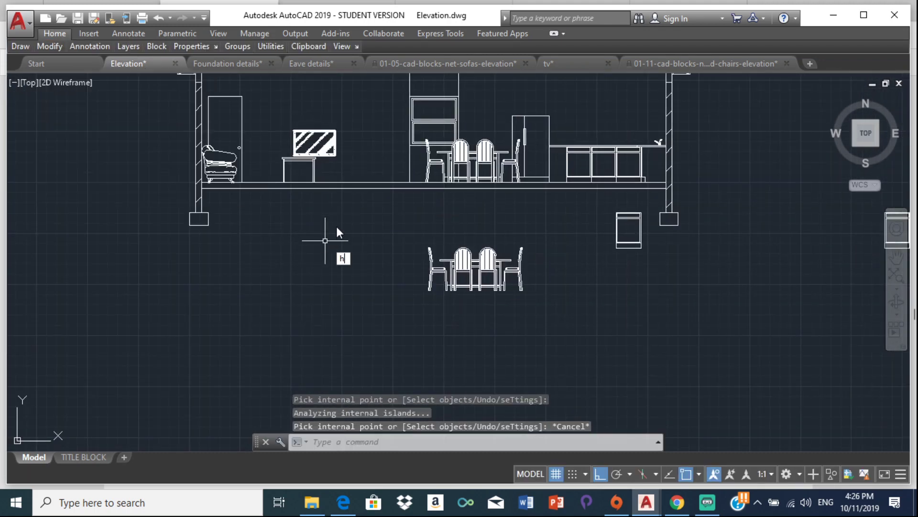
pyautogui.write('atch')
pyautogui.press('Return')
pyautogui.moveTo(76, 46)
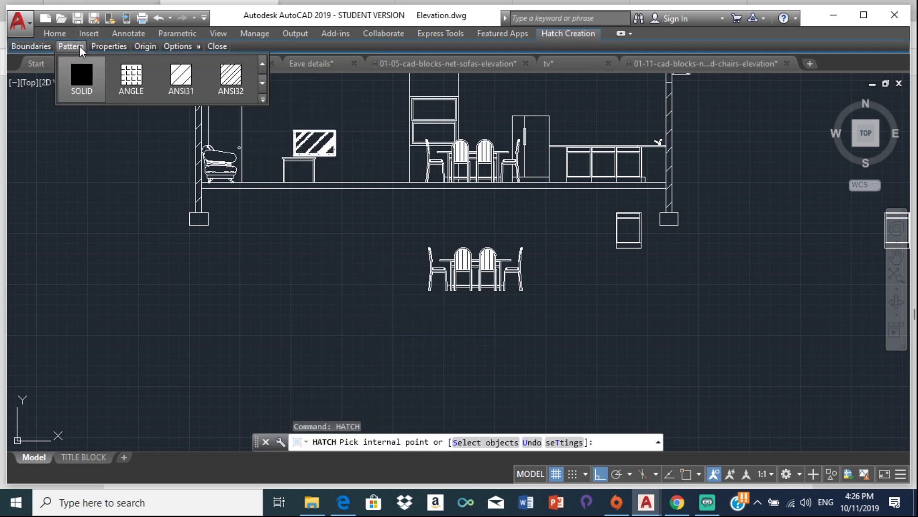
pyautogui.click(263, 101)
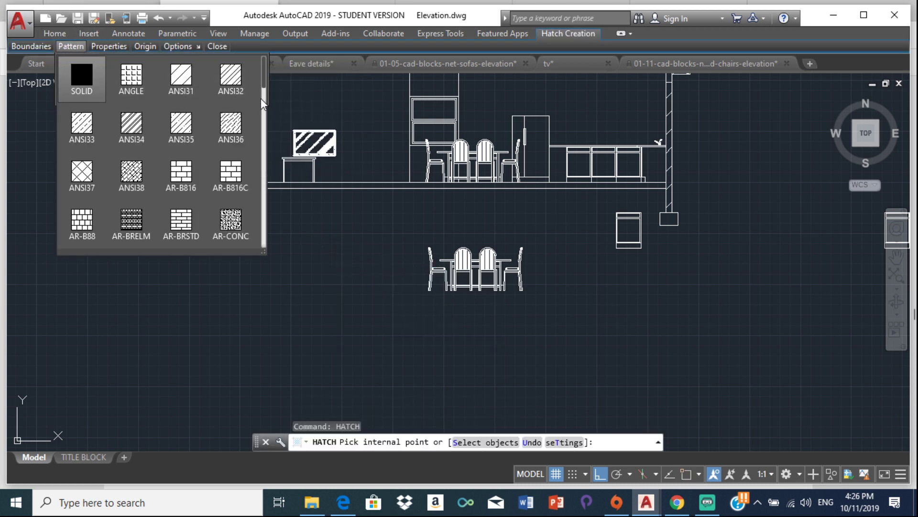
pyautogui.click(231, 222)
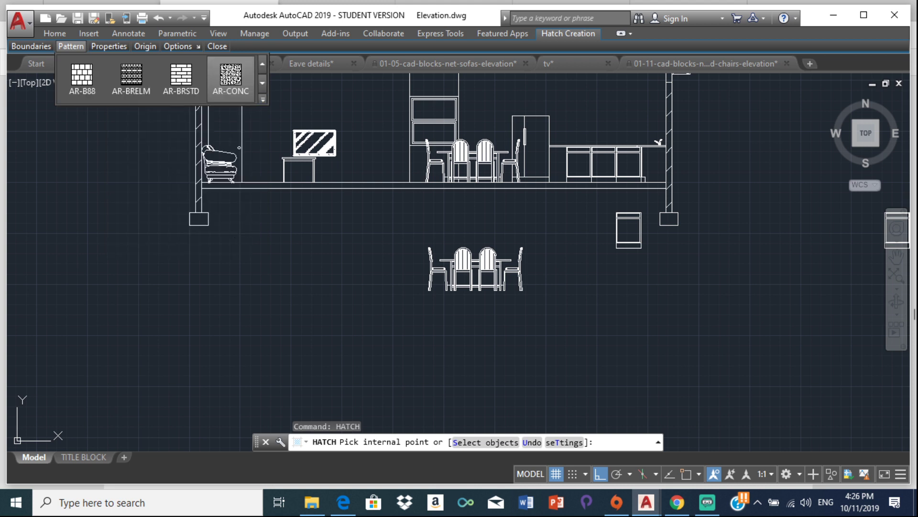
pyautogui.click(198, 218)
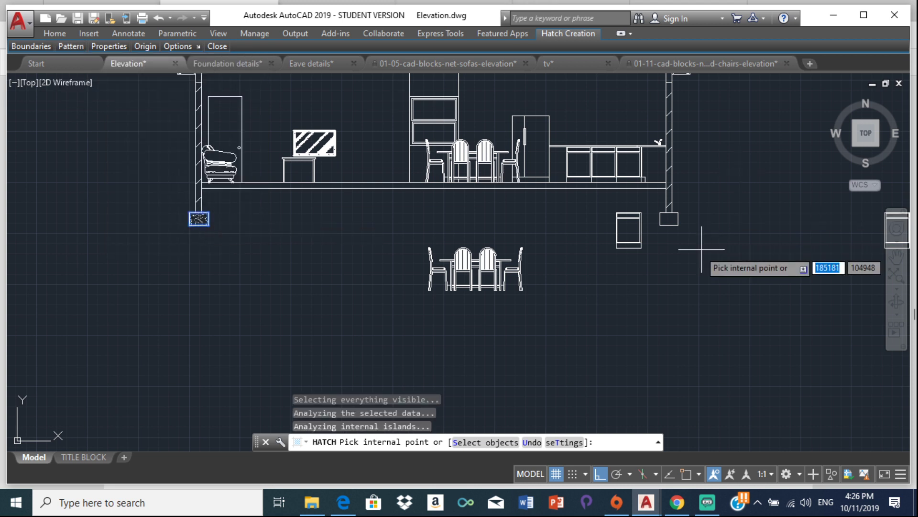
pyautogui.scroll(2, 660, 209)
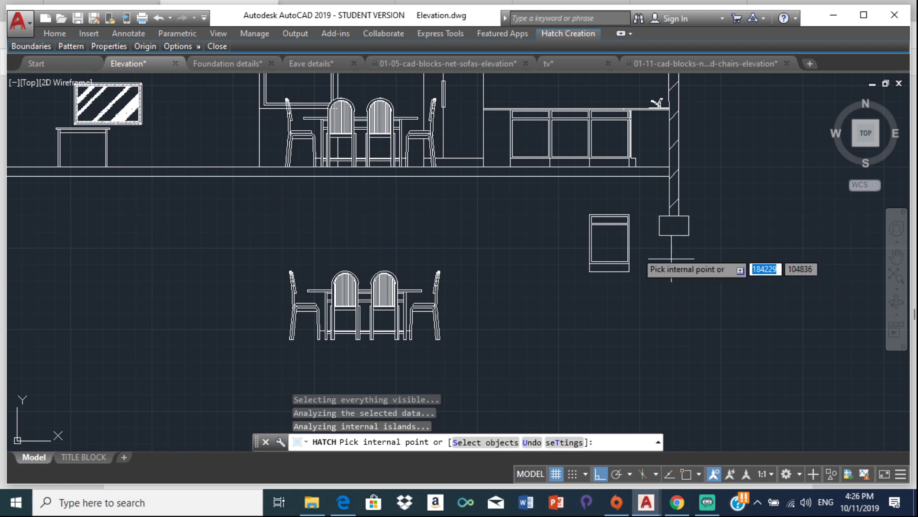
pyautogui.click(666, 227)
pyautogui.press('Escape')
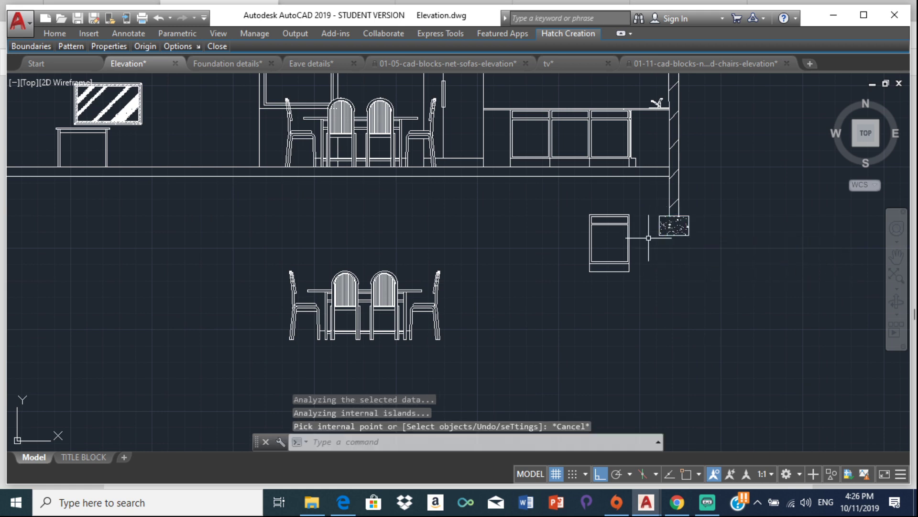
pyautogui.scroll(-4, 575, 275)
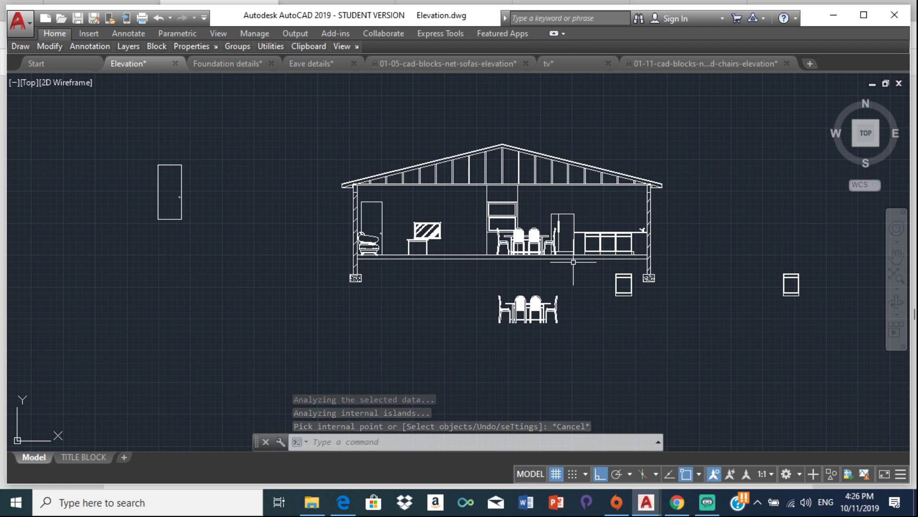
pyautogui.scroll(-2, 536, 224)
pyautogui.scroll(8, 510, 249)
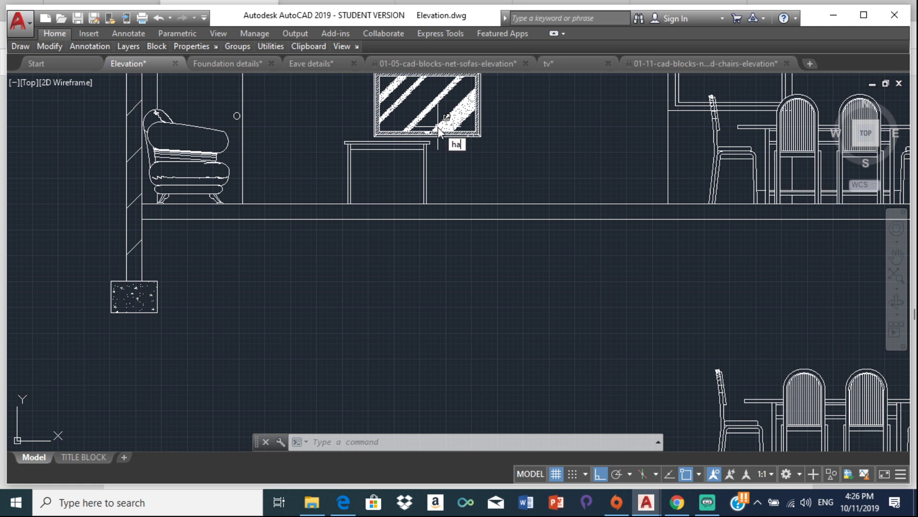
# Step: Use HATCH to fill the floor slab strip with the AR-SAND pattern
pyautogui.press('Escape')
pyautogui.write('h')
pyautogui.press('Return')
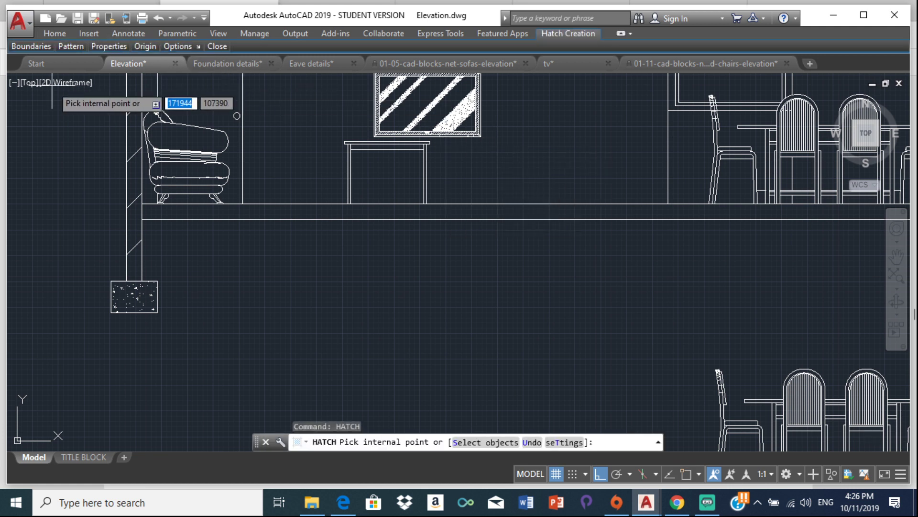
pyautogui.moveTo(78, 47)
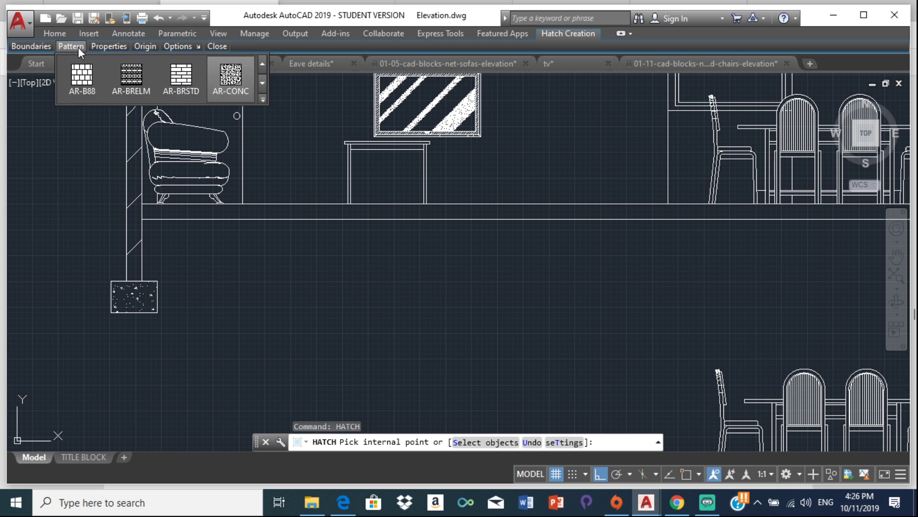
pyautogui.click(262, 93)
pyautogui.click(262, 98)
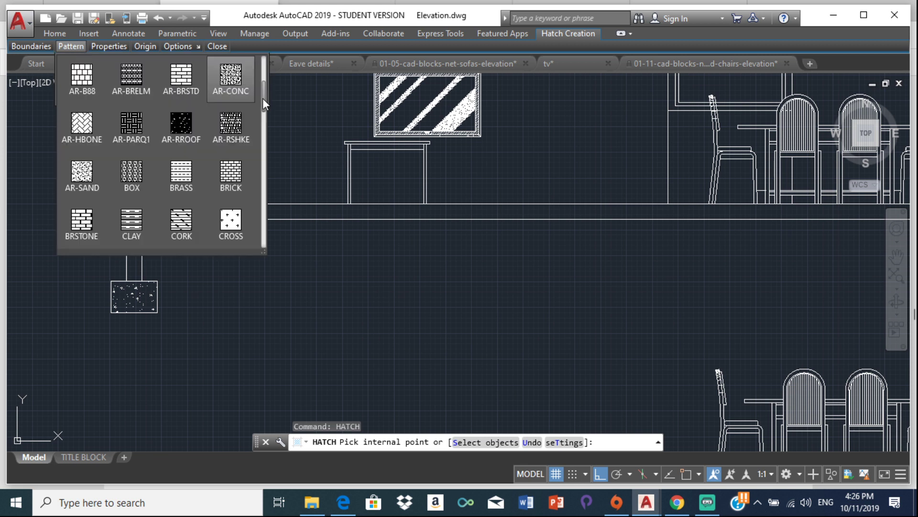
pyautogui.click(83, 173)
pyautogui.click(334, 211)
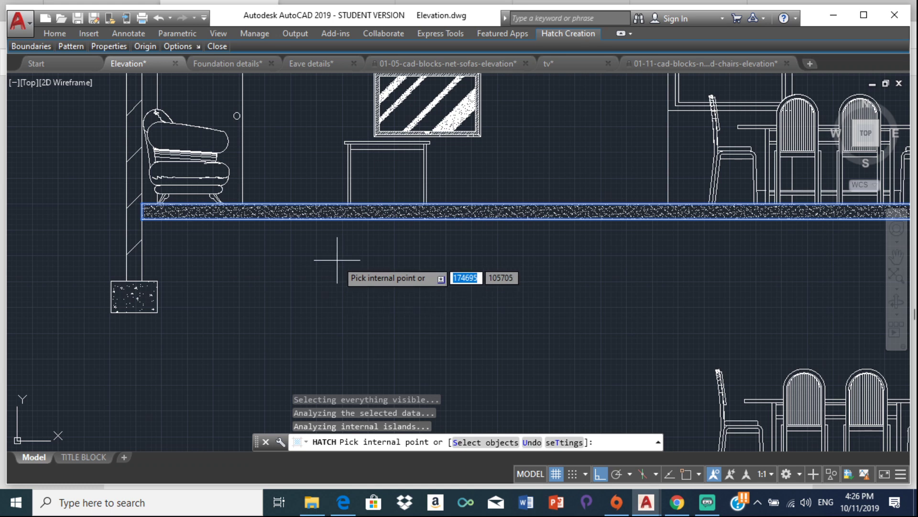
pyautogui.press('Escape')
pyautogui.scroll(-5, 383, 239)
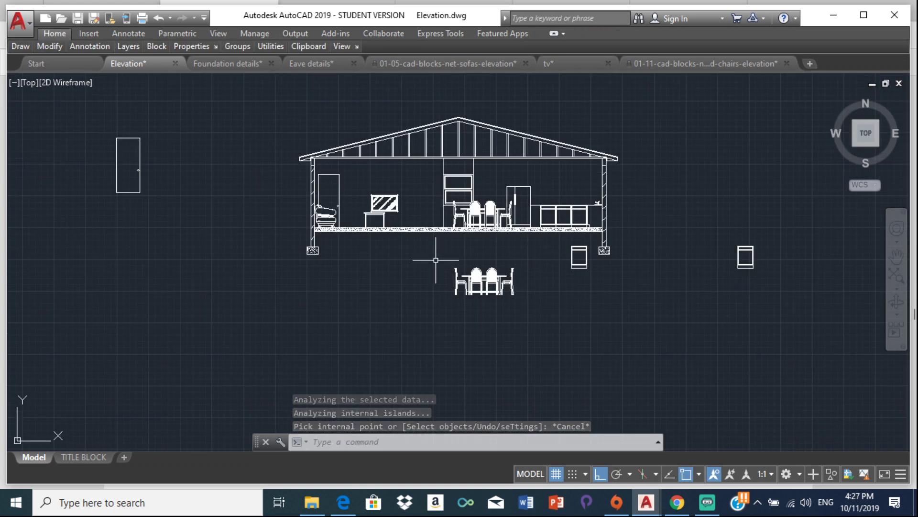
# Step: Select the spare dining-set block, both cabinet blocks and the loose door block around the section
pyautogui.moveTo(433, 261)
pyautogui.mouseDown()
pyautogui.moveTo(517, 311)
pyautogui.moveTo(548, 281)
pyautogui.moveTo(537, 262)
pyautogui.mouseUp()
pyautogui.scroll(3, 537, 262)
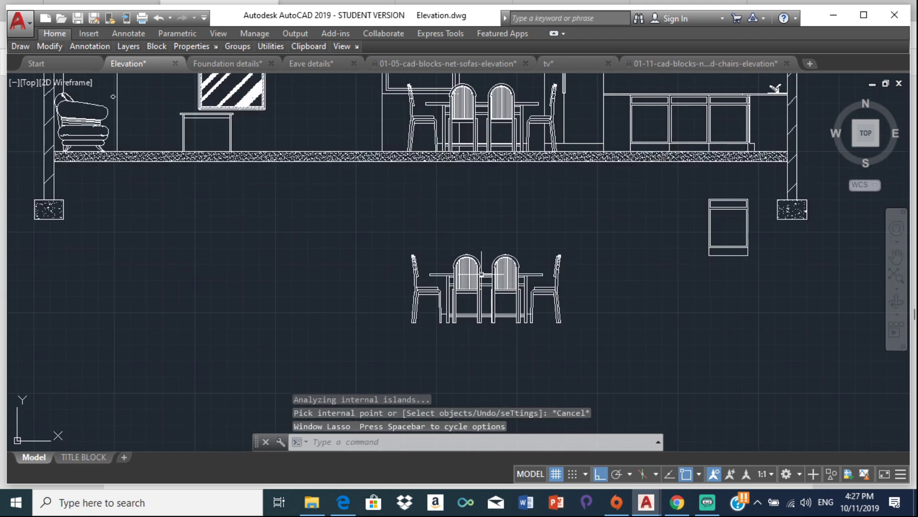
pyautogui.click(720, 220)
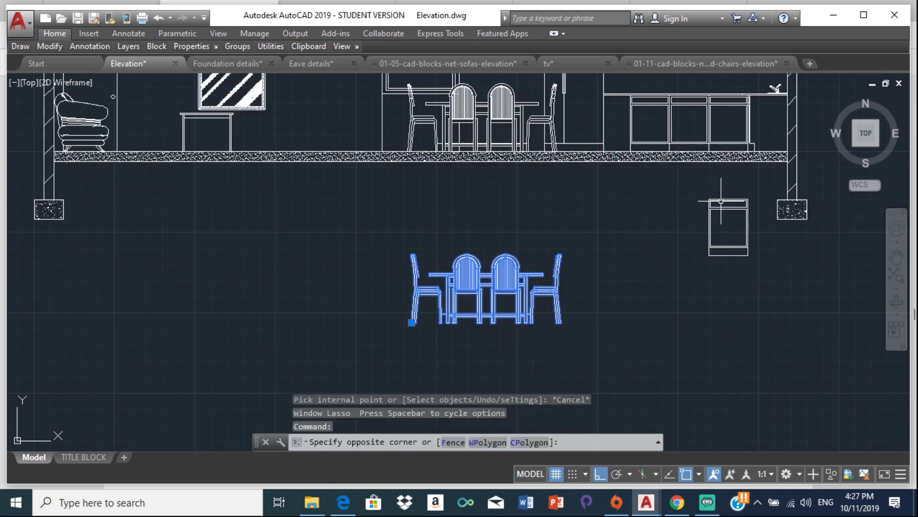
pyautogui.click(696, 185)
pyautogui.scroll(-4, 651, 238)
pyautogui.moveTo(651, 237); pyautogui.dragTo(315, 241, button='middle')
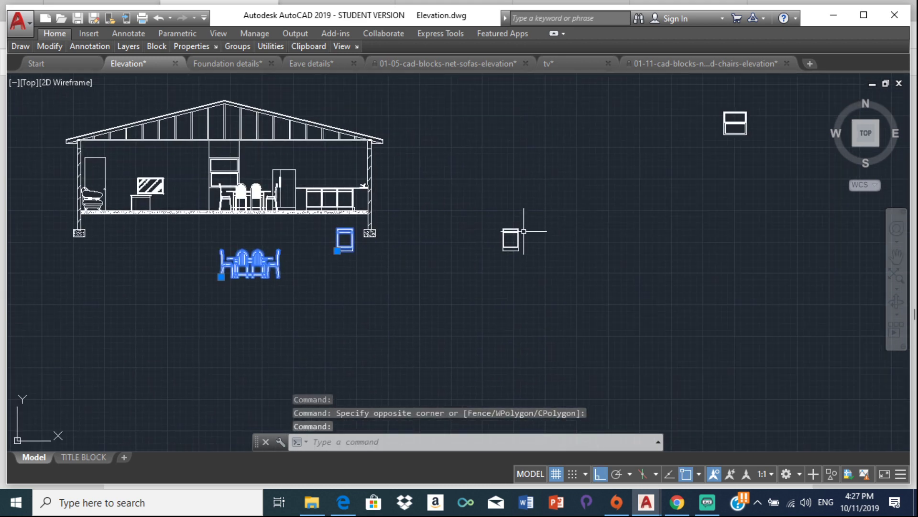
pyautogui.click(511, 230)
pyautogui.moveTo(270, 321); pyautogui.dragTo(486, 263, button='middle')
pyautogui.scroll(-2, 486, 263)
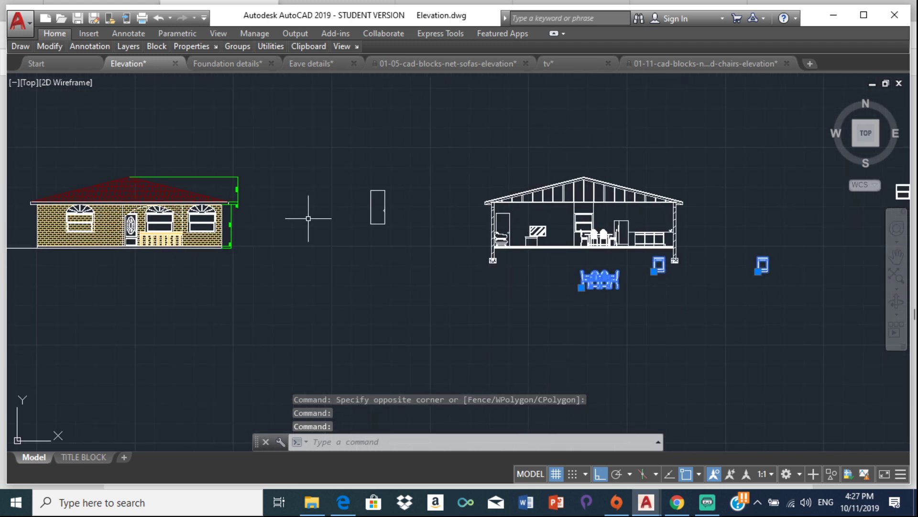
pyautogui.click(380, 192)
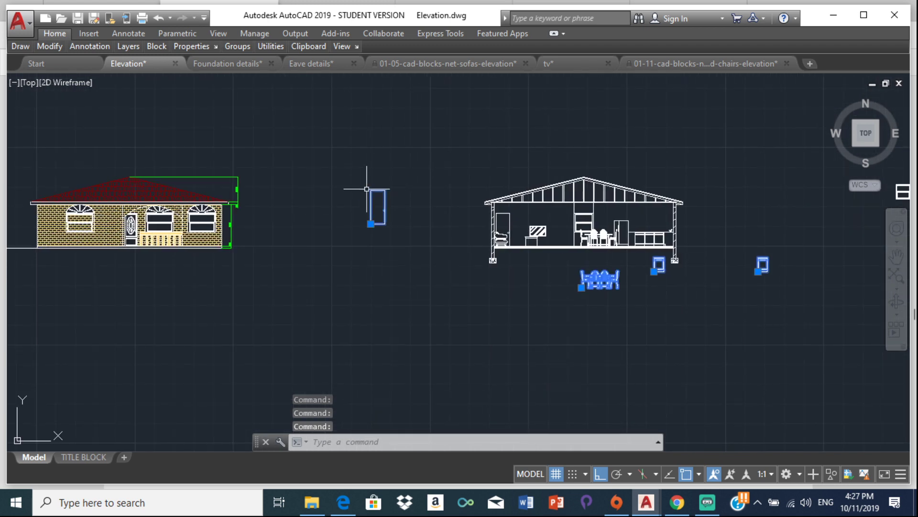
# Step: Erase the four selected blocks and check that the section is clear
pyautogui.press('Delete')
pyautogui.scroll(4, 242, 287)
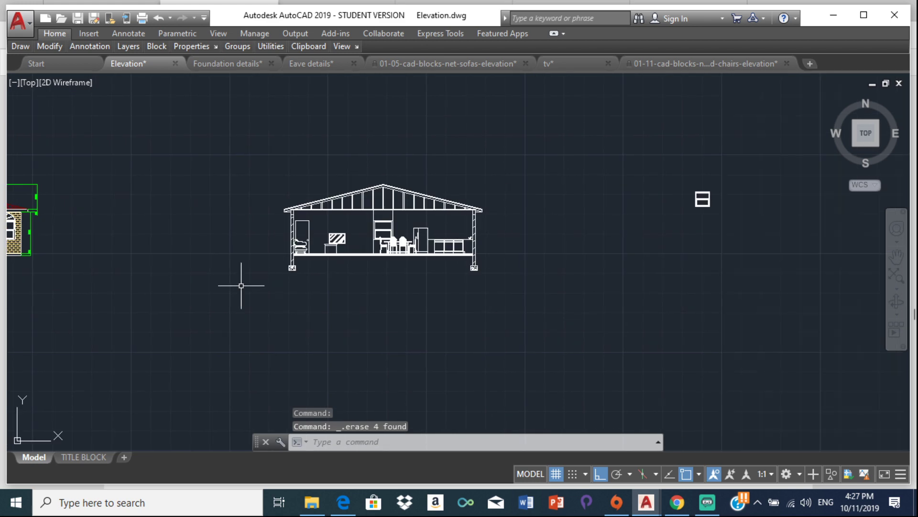
pyautogui.scroll(-3, 372, 261)
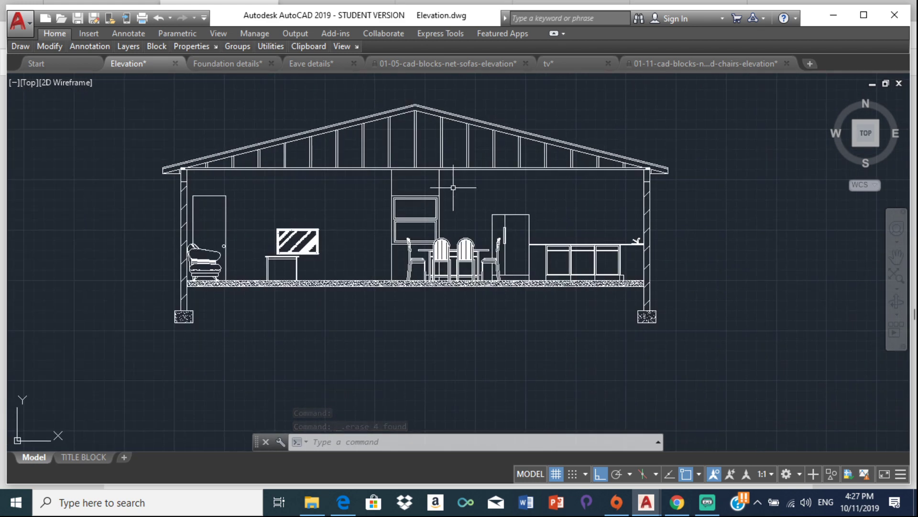
pyautogui.scroll(2, 628, 259)
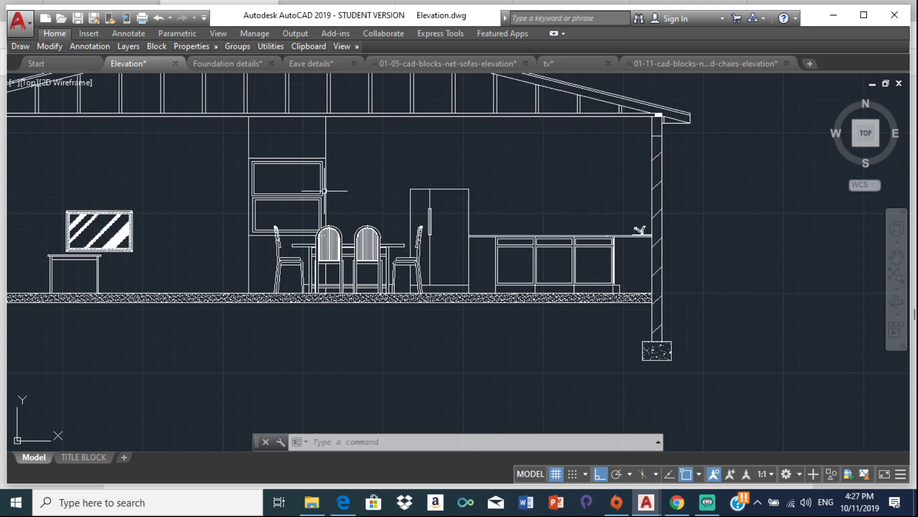
pyautogui.scroll(-2, 324, 190)
pyautogui.scroll(2, 338, 187)
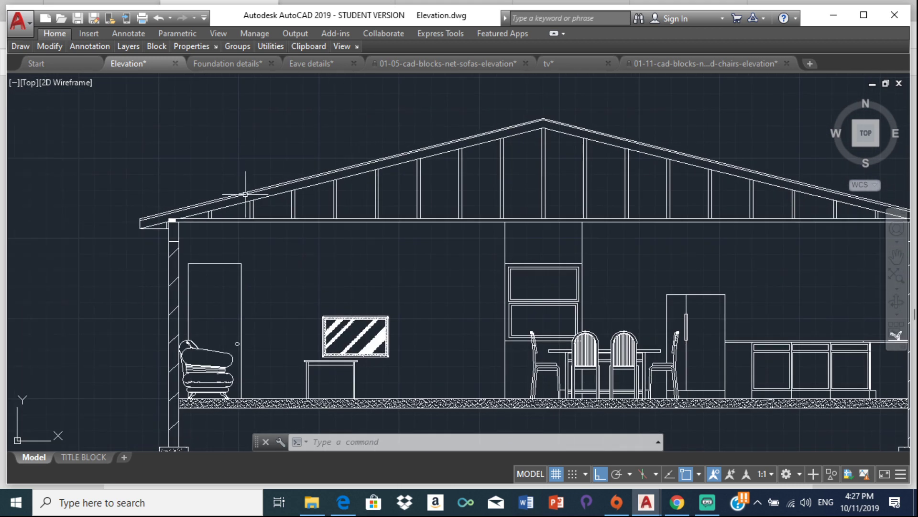
pyautogui.scroll(-5, 329, 303)
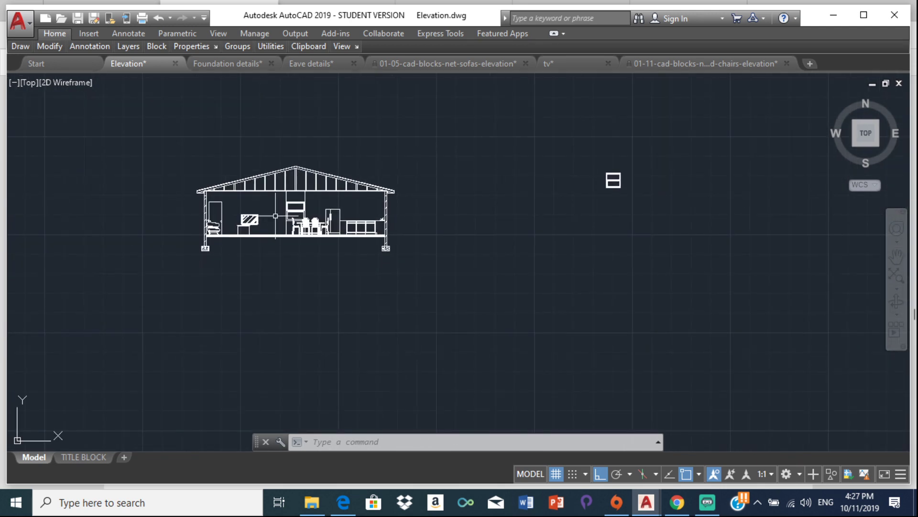
pyautogui.scroll(2, 366, 253)
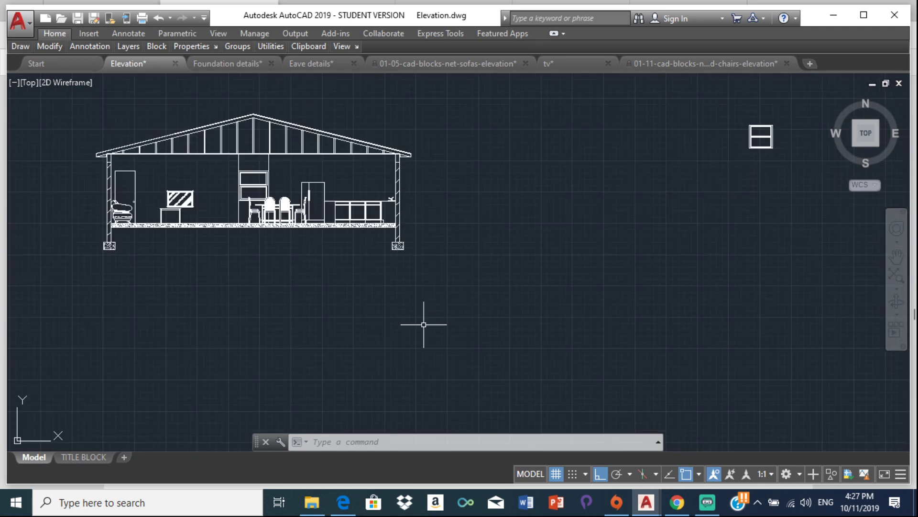
# Step: Draw a trial eave circle, resize it until it collapses, and delete it
pyautogui.moveTo(22, 42)
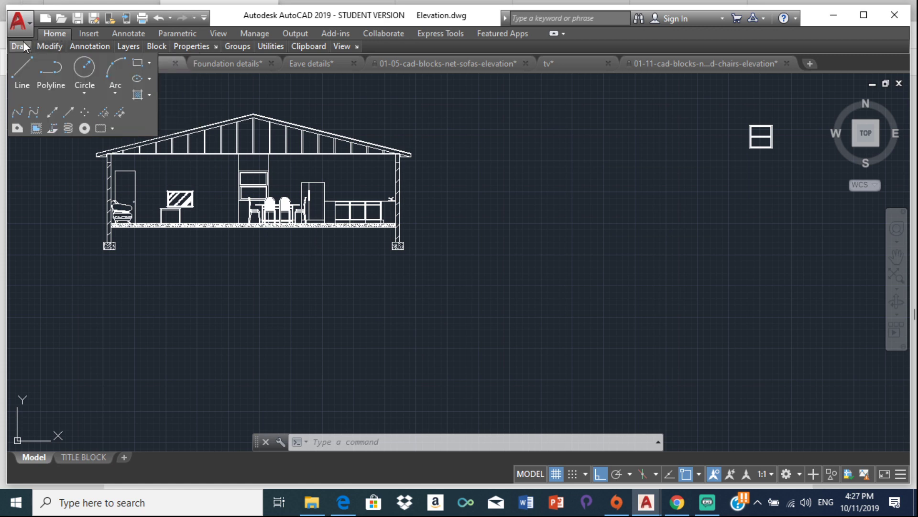
pyautogui.click(88, 85)
pyautogui.scroll(5, 117, 164)
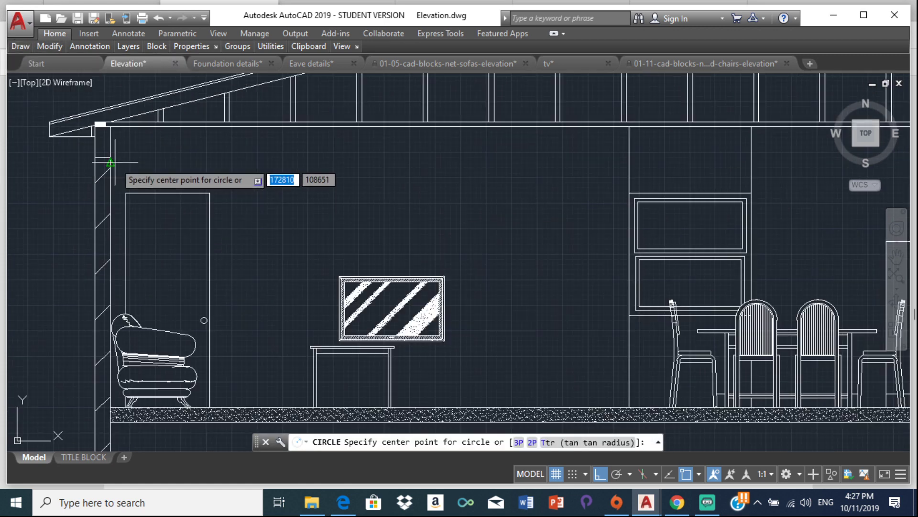
pyautogui.scroll(-2, 125, 164)
pyautogui.click(246, 181)
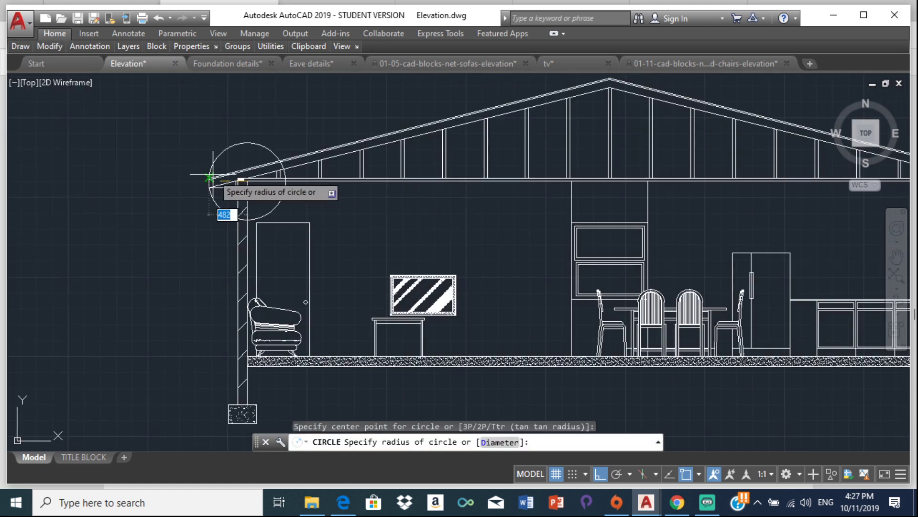
pyautogui.click(187, 178)
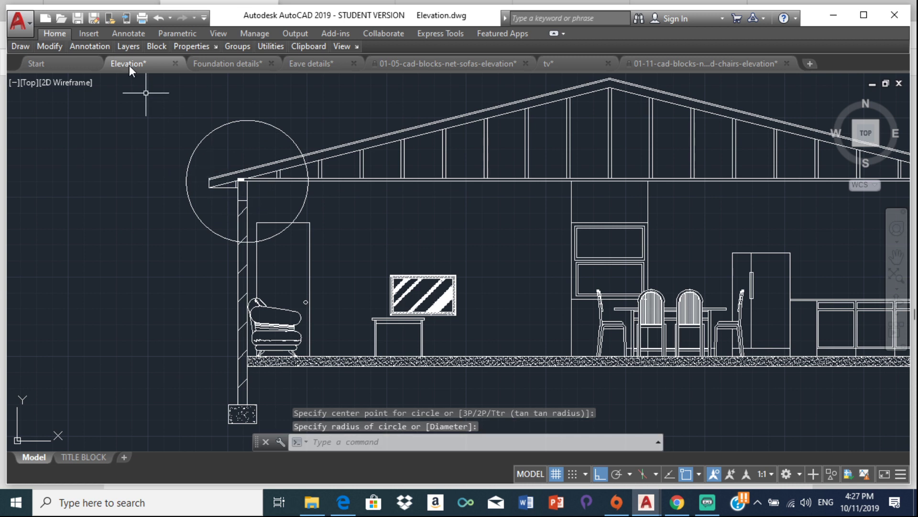
pyautogui.click(260, 122)
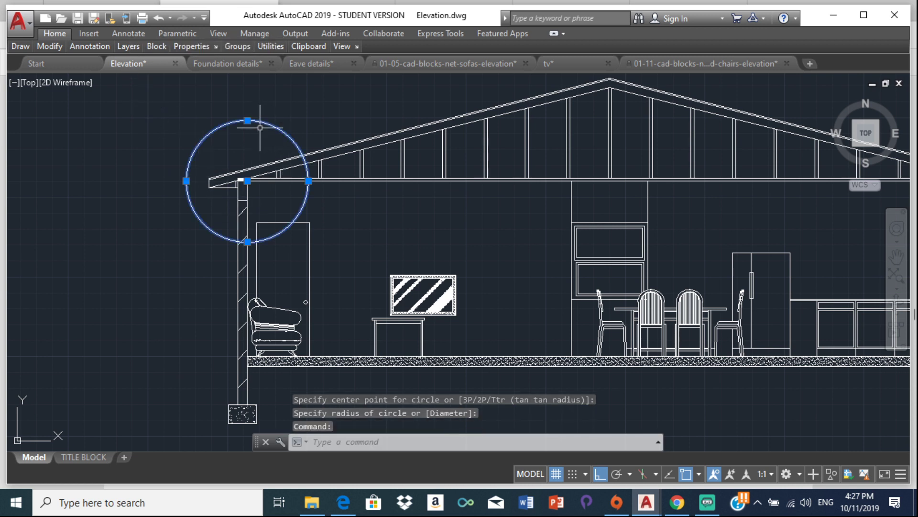
pyautogui.click(309, 181)
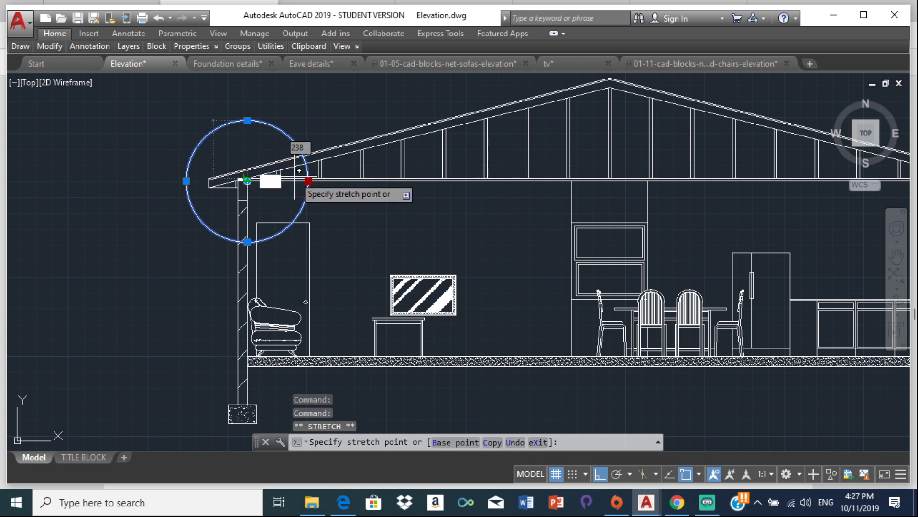
pyautogui.click(277, 177)
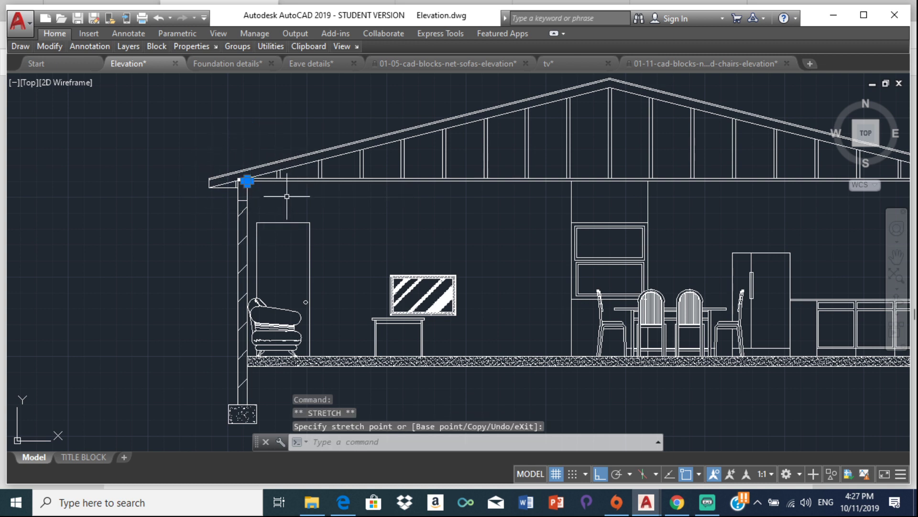
pyautogui.press('Delete')
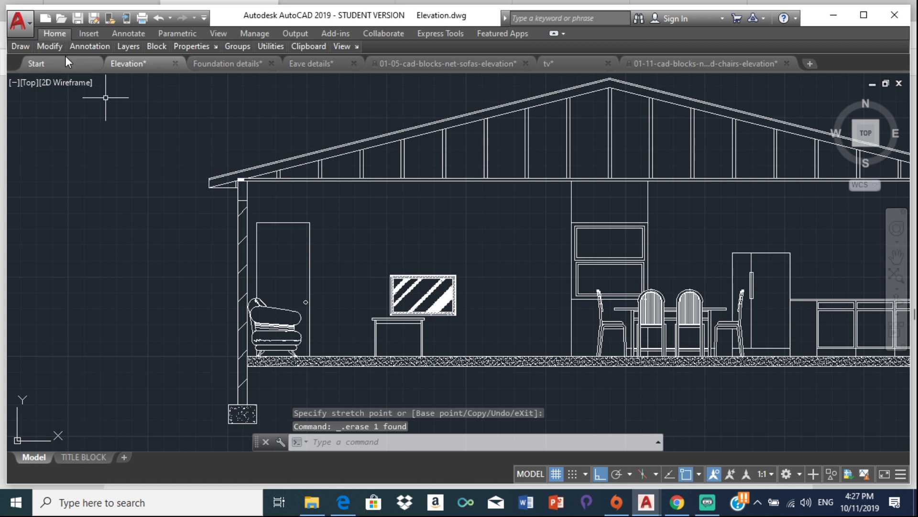
# Step: Draw a smaller circle centred on the left roof eave corner
pyautogui.moveTo(20, 46)
pyautogui.click(84, 67)
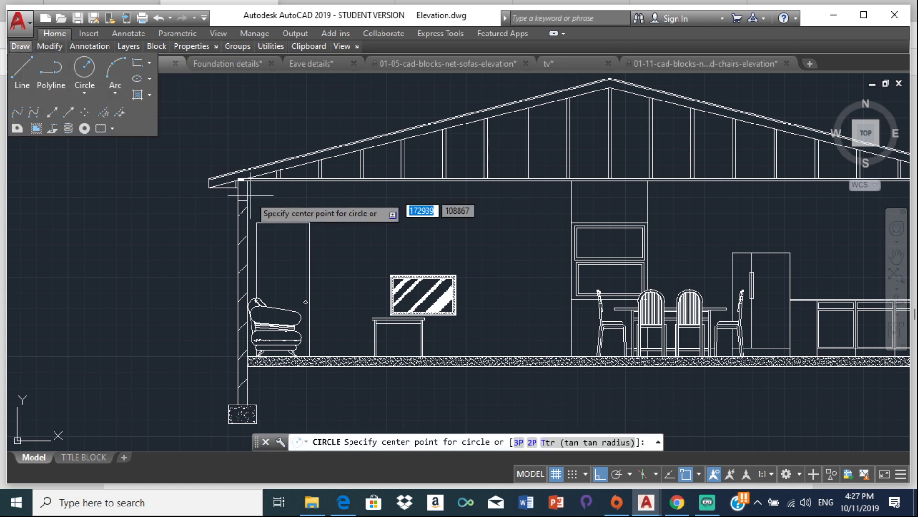
pyautogui.click(223, 184)
pyautogui.click(265, 196)
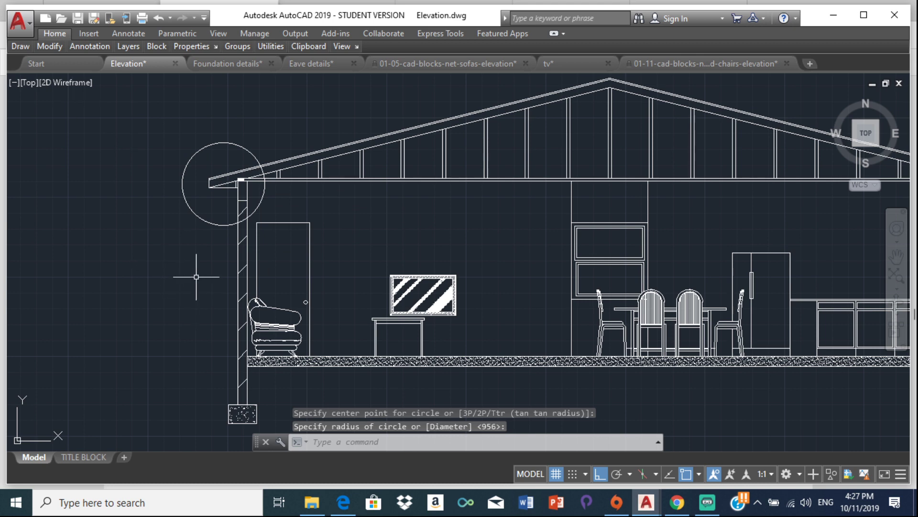
# Step: Start a circle at the left footing, cancel it, and check the reference section PDF
pyautogui.press('Return')
pyautogui.moveTo(226, 370); pyautogui.dragTo(191, 202, button='middle')
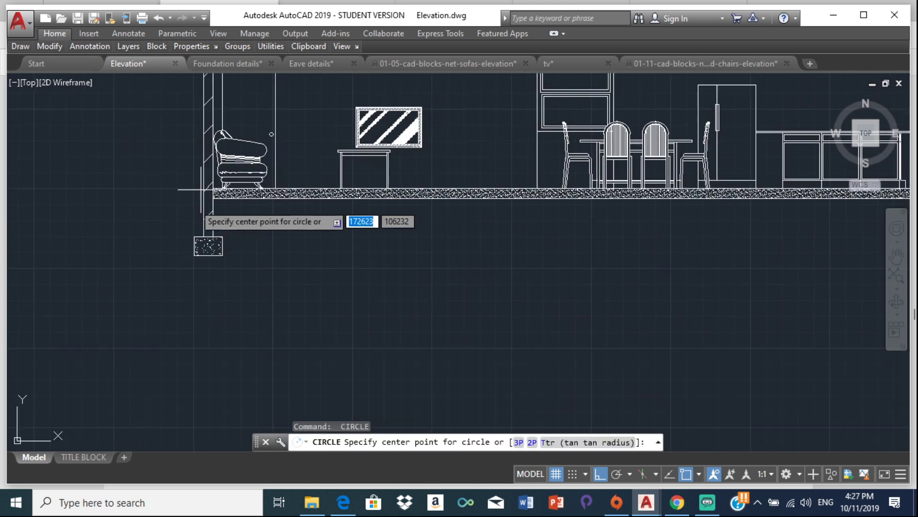
pyautogui.click(195, 227)
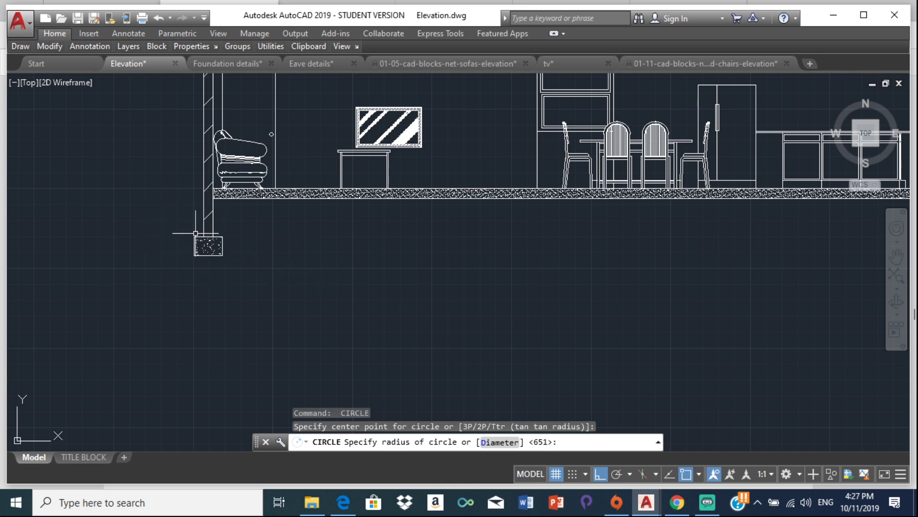
pyautogui.press('Escape')
pyautogui.click(343, 503)
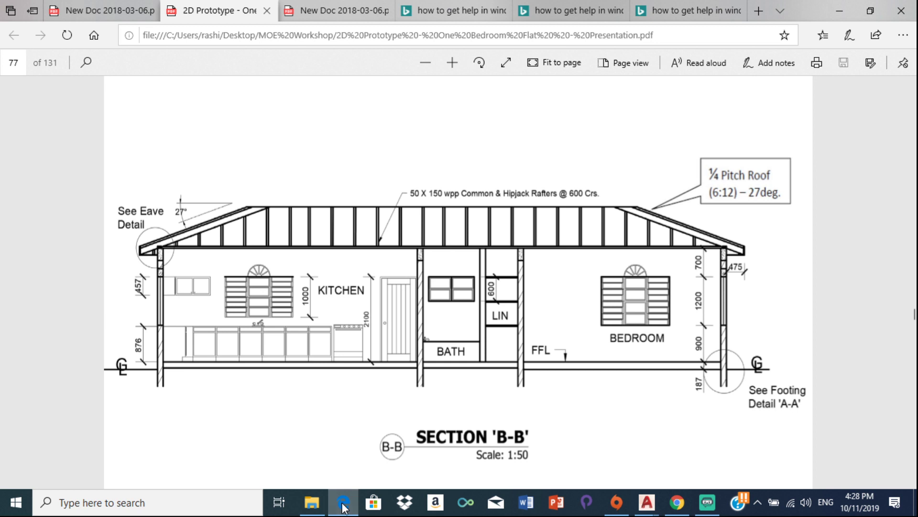
pyautogui.click(344, 503)
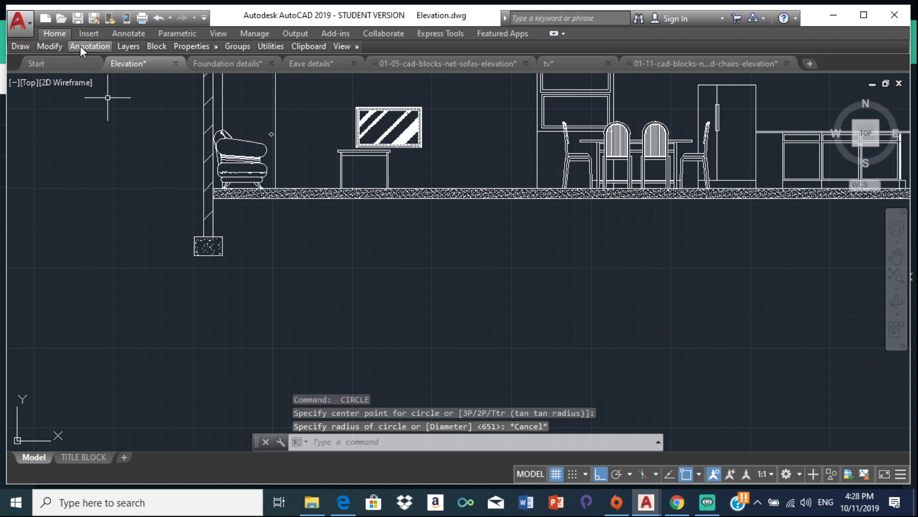
# Step: Draw a circle centred on the left wall footing, then zoom out to the whole section
pyautogui.moveTo(19, 46)
pyautogui.click(82, 71)
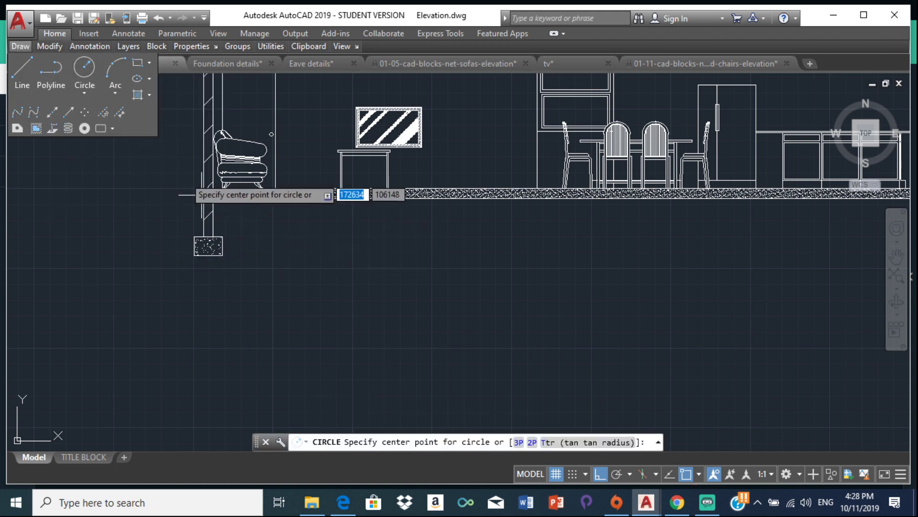
pyautogui.moveTo(217, 200)
pyautogui.mouseDown(button='middle')
pyautogui.moveTo(222, 206)
pyautogui.moveTo(168, 252)
pyautogui.mouseUp(button='middle')
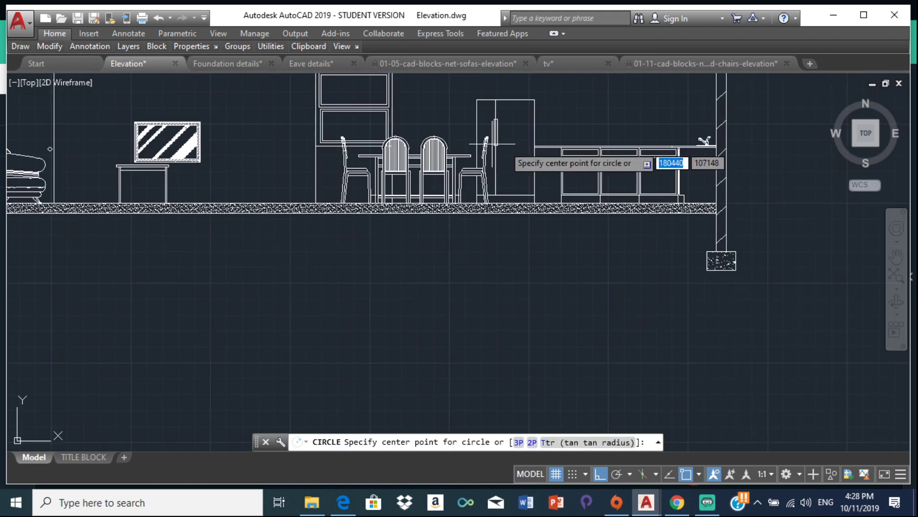
pyautogui.hotkey('alt', 'Tab')
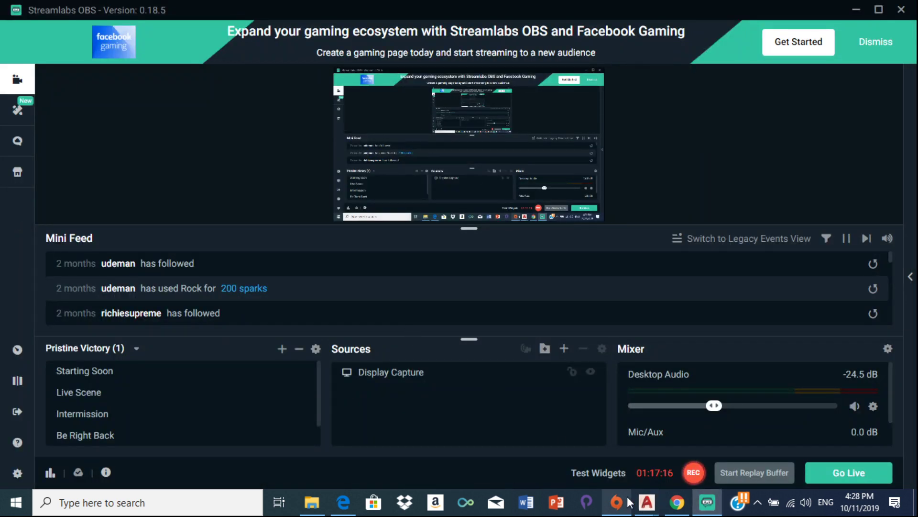
pyautogui.click(647, 503)
pyautogui.click(115, 433)
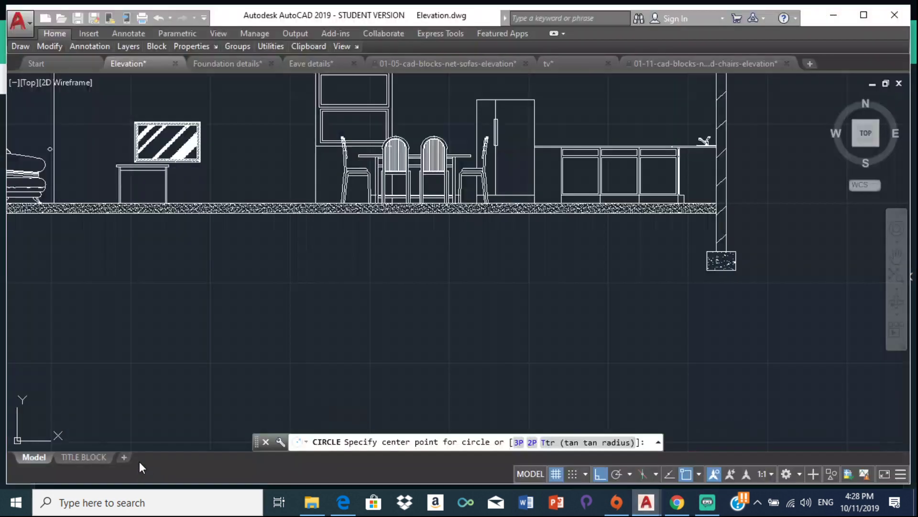
pyautogui.moveTo(77, 258)
pyautogui.mouseDown(button='middle')
pyautogui.moveTo(137, 250)
pyautogui.moveTo(338, 277)
pyautogui.moveTo(361, 233)
pyautogui.mouseUp(button='middle')
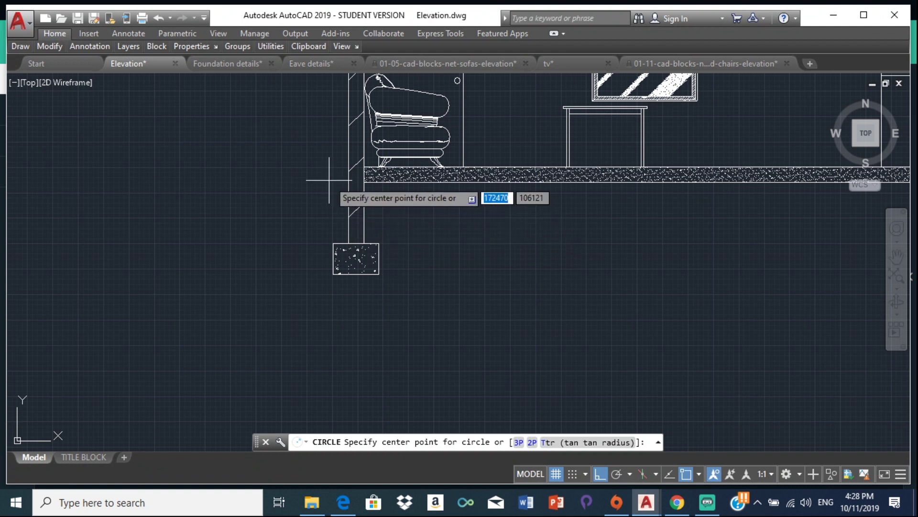
pyautogui.click(348, 228)
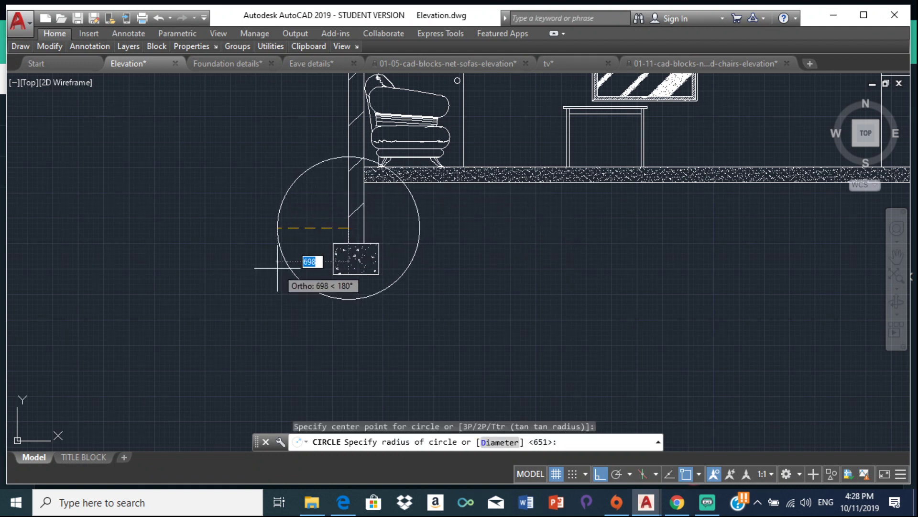
pyautogui.click(280, 263)
pyautogui.scroll(-3, 468, 361)
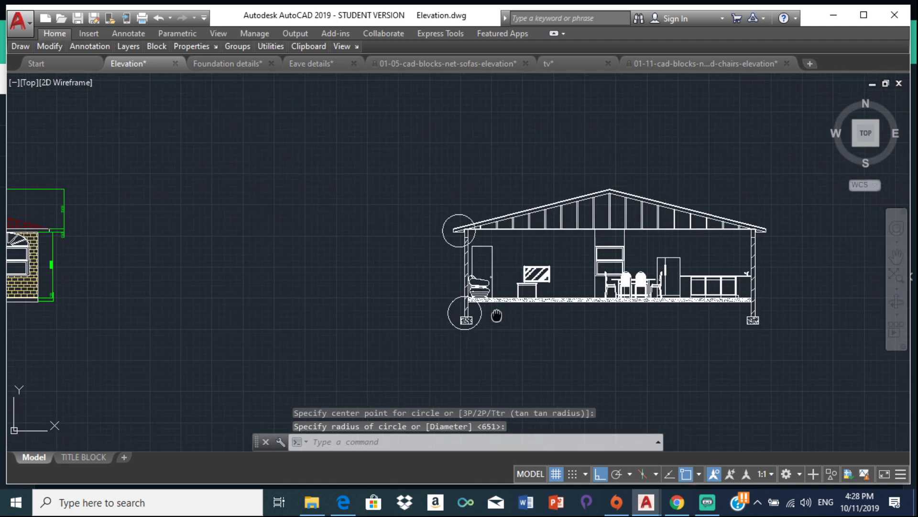
pyautogui.moveTo(494, 318); pyautogui.dragTo(329, 316, button='middle')
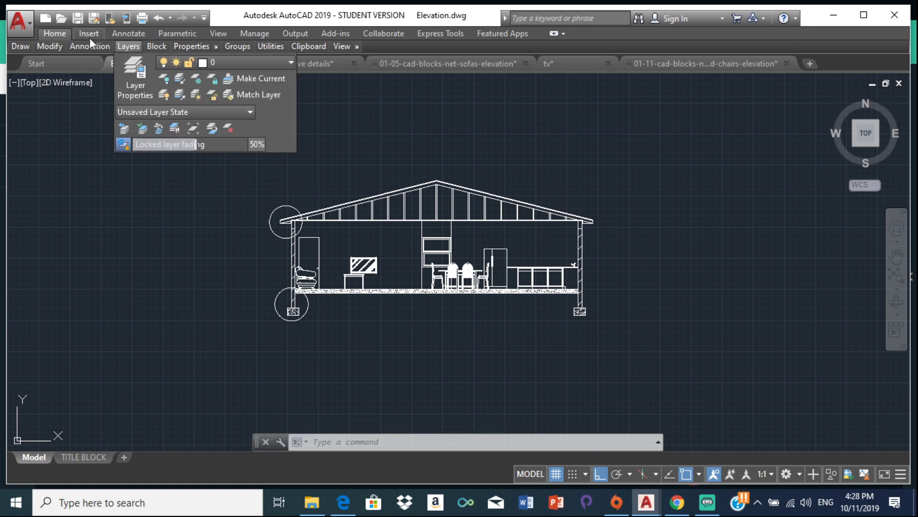
# Step: Add a multiline text note reading 'SEE EAVE DETAIL' to the upper left of the house
pyautogui.moveTo(86, 47)
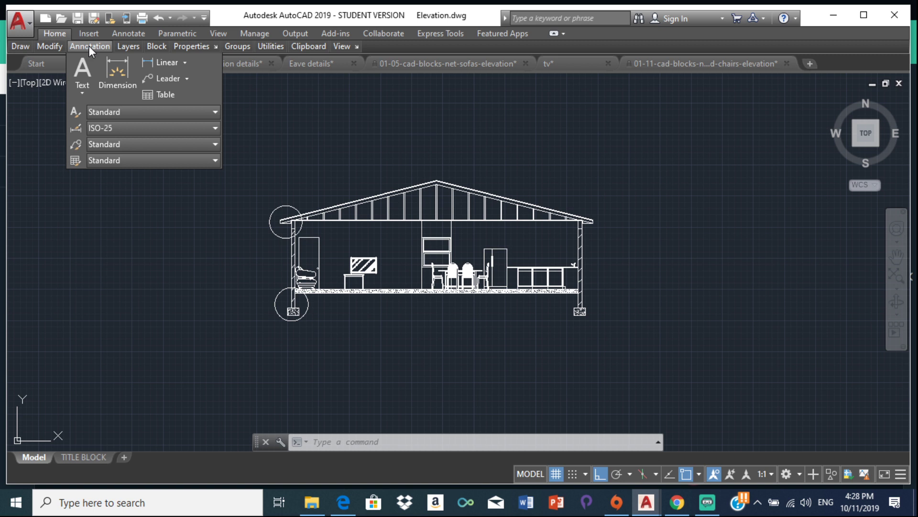
pyautogui.click(89, 72)
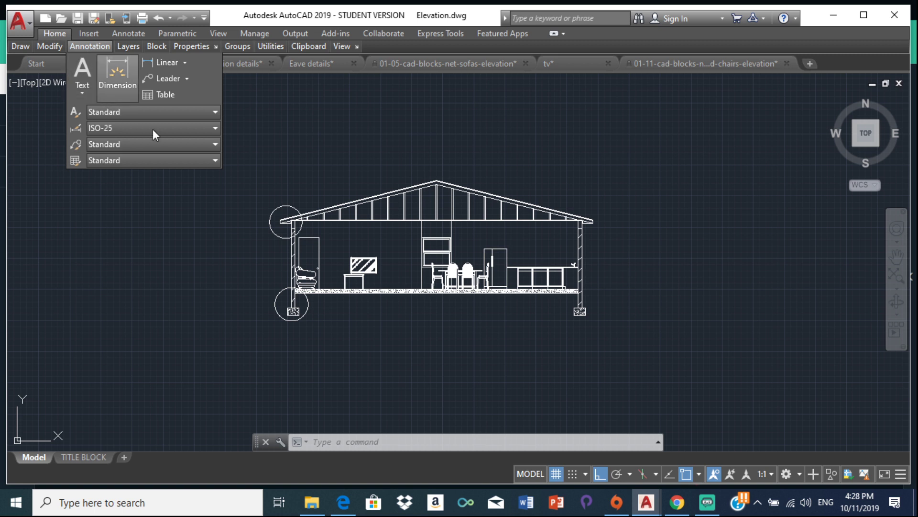
pyautogui.click(175, 213)
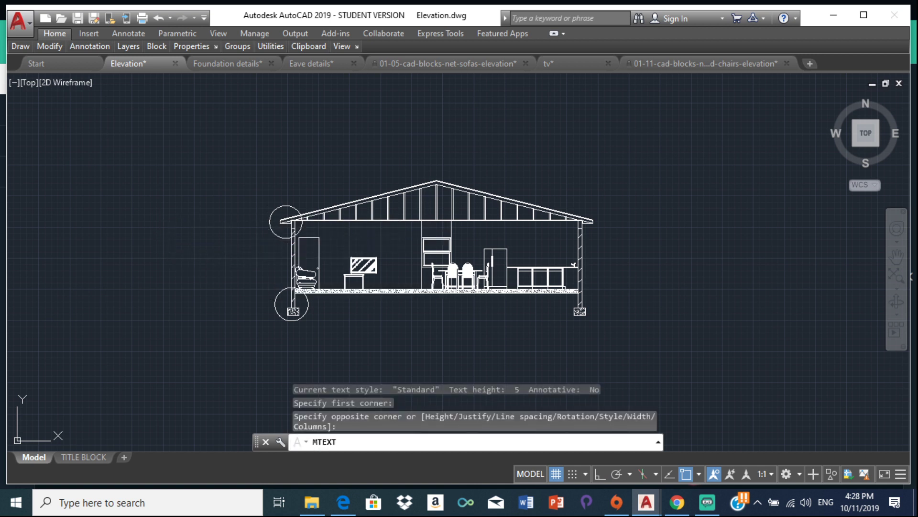
pyautogui.click(243, 167)
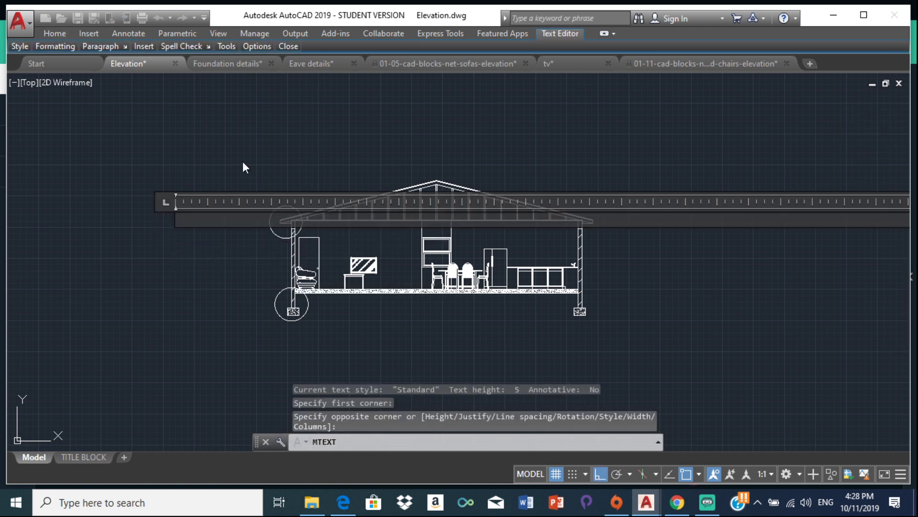
pyautogui.write('SEE Eave ')
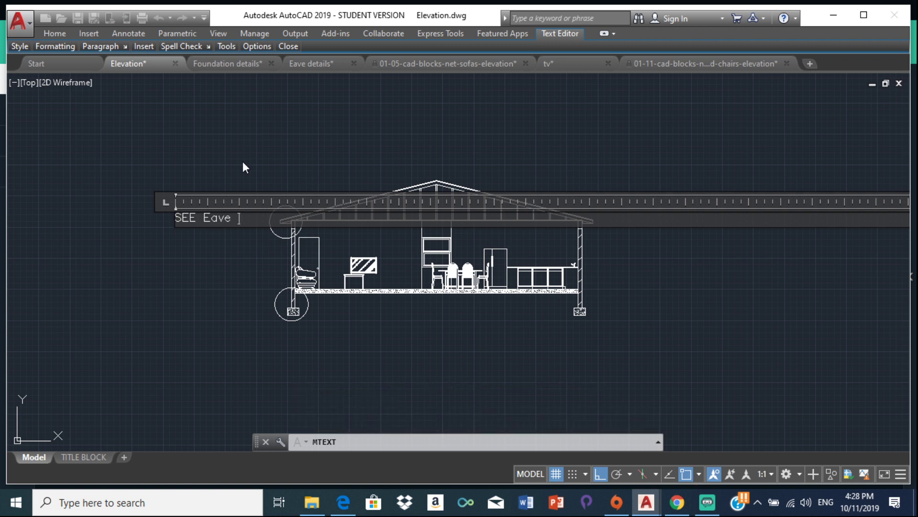
pyautogui.write('de')
pyautogui.press('BackSpace')
pyautogui.press('BackSpace')
pyautogui.press('BackSpace')
pyautogui.press('BackSpace')
pyautogui.press('BackSpace')
pyautogui.press('BackSpace')
pyautogui.write('AVE DETAIL')
pyautogui.click(251, 248)
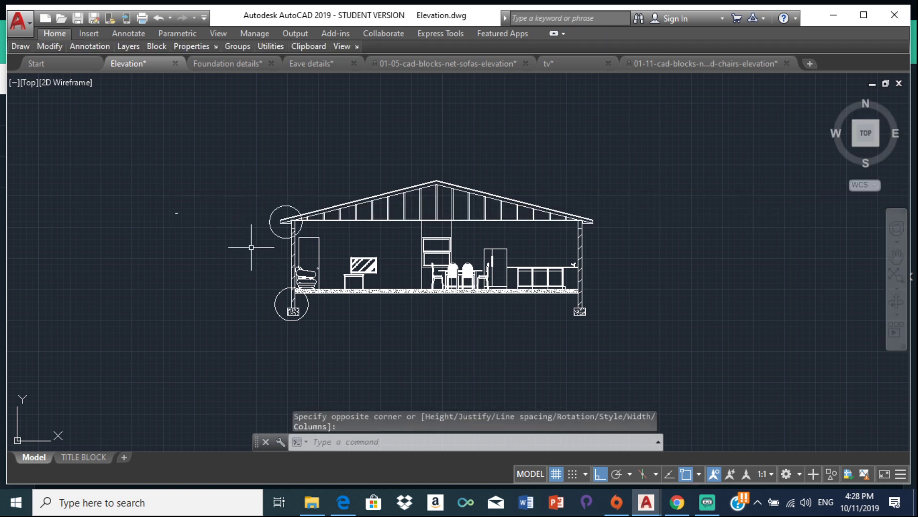
pyautogui.scroll(5, 186, 211)
# Step: Scale the SEE EAVE DETAIL note up by a factor of 25
pyautogui.scroll(8, 148, 210)
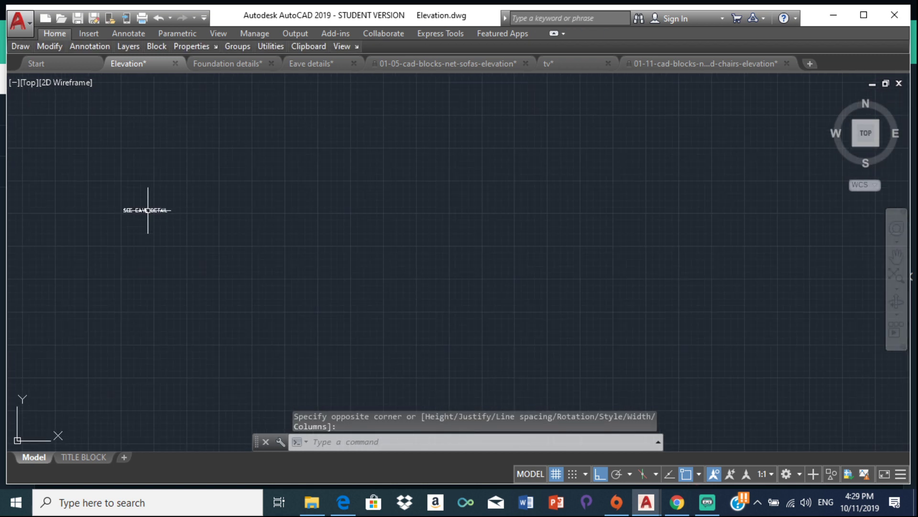
pyautogui.click(148, 210)
pyautogui.write('SCALE')
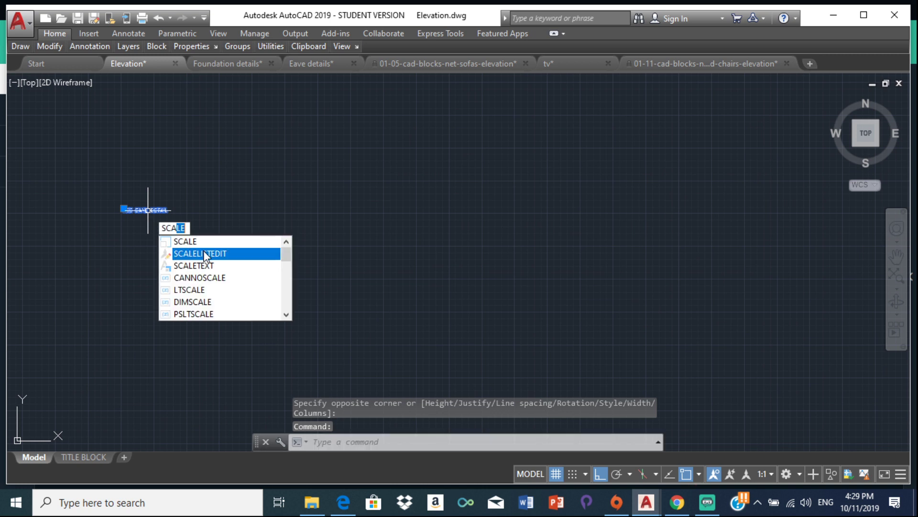
pyautogui.press('Return')
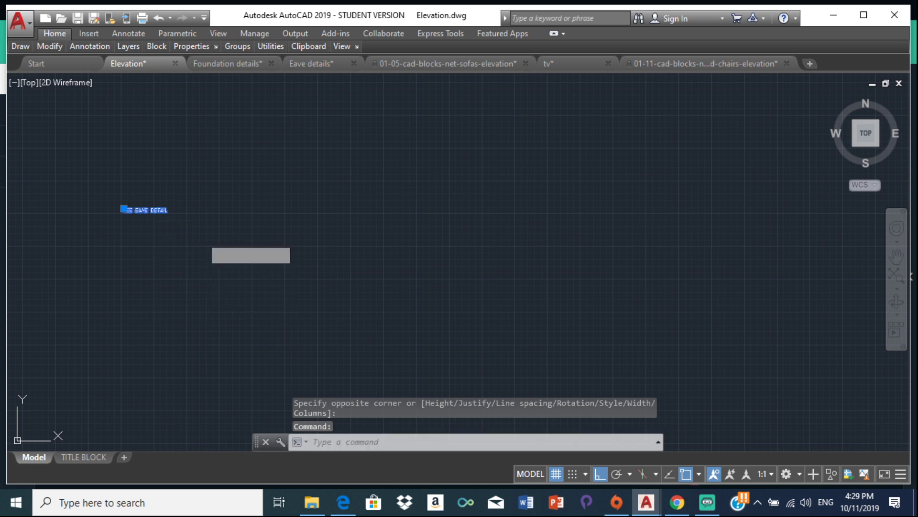
pyautogui.click(124, 211)
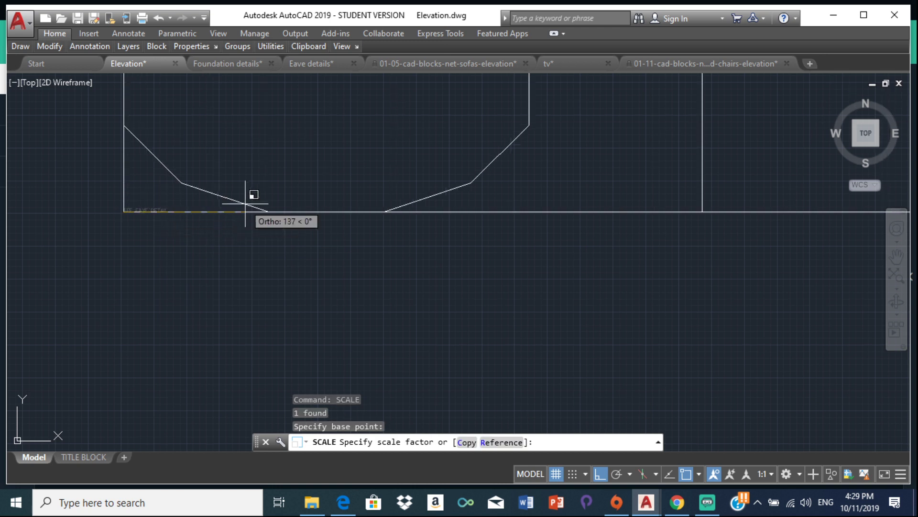
pyautogui.scroll(-3, 250, 194)
pyautogui.moveTo(250, 195); pyautogui.dragTo(148, 228, button='middle')
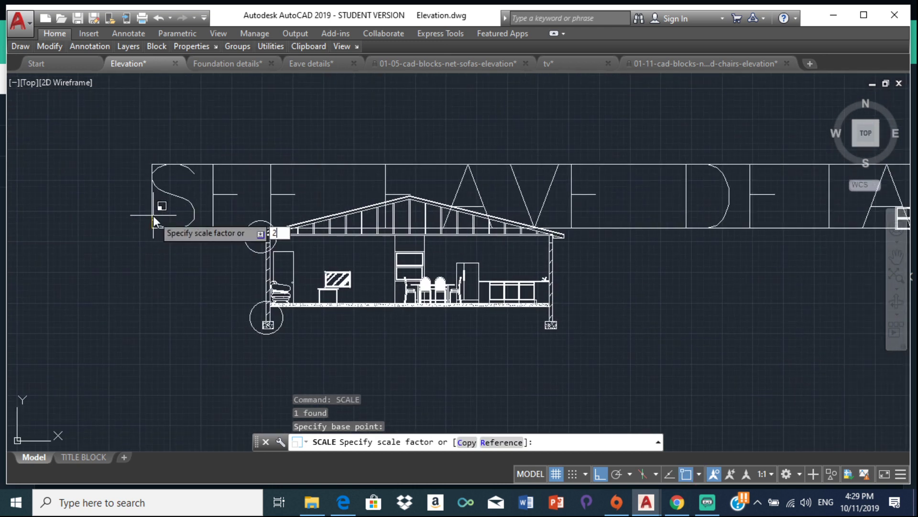
pyautogui.write('25')
pyautogui.press('Return')
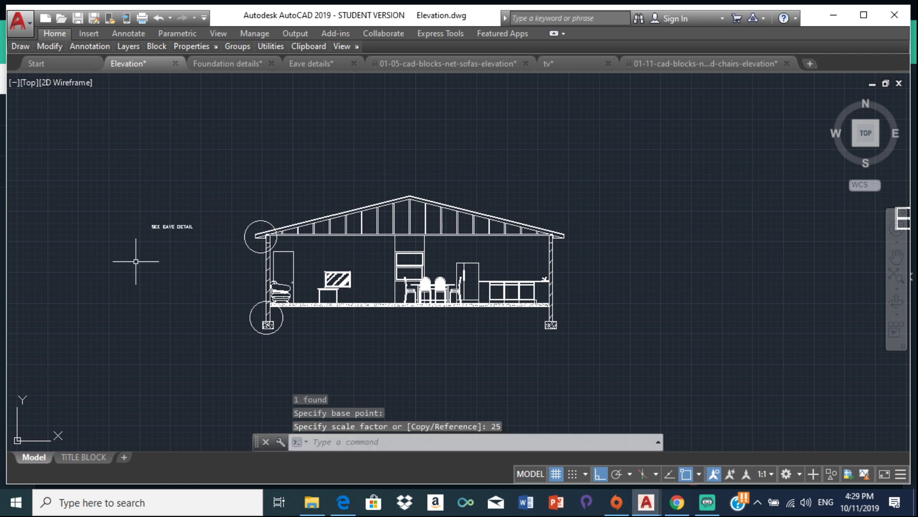
pyautogui.scroll(2, 178, 226)
# Step: With Ortho off, move the note to the left of the eave circle
pyautogui.click(176, 228)
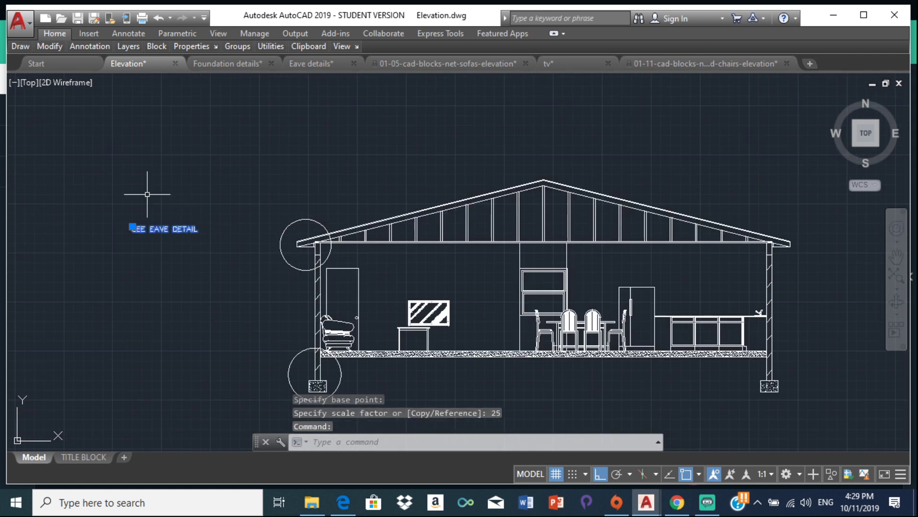
pyautogui.write('m')
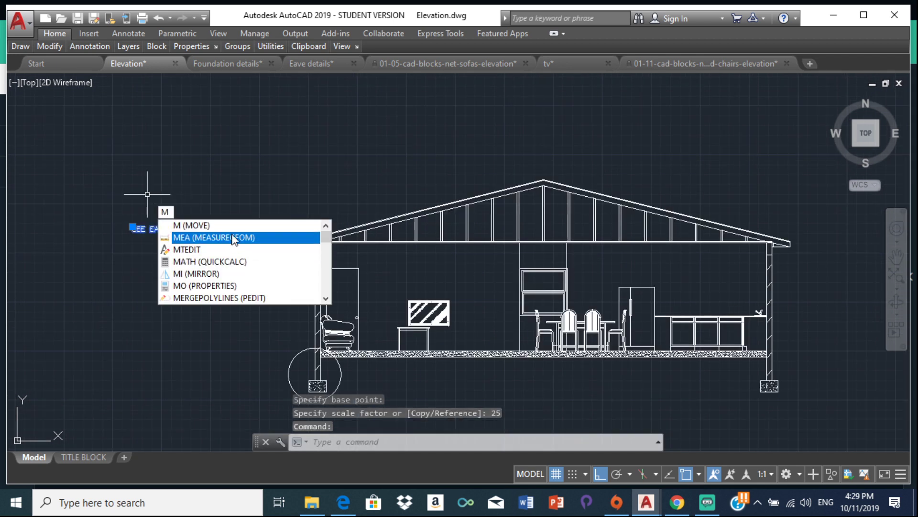
pyautogui.press('BackSpace')
pyautogui.write('m')
pyautogui.press('Return')
pyautogui.click(133, 229)
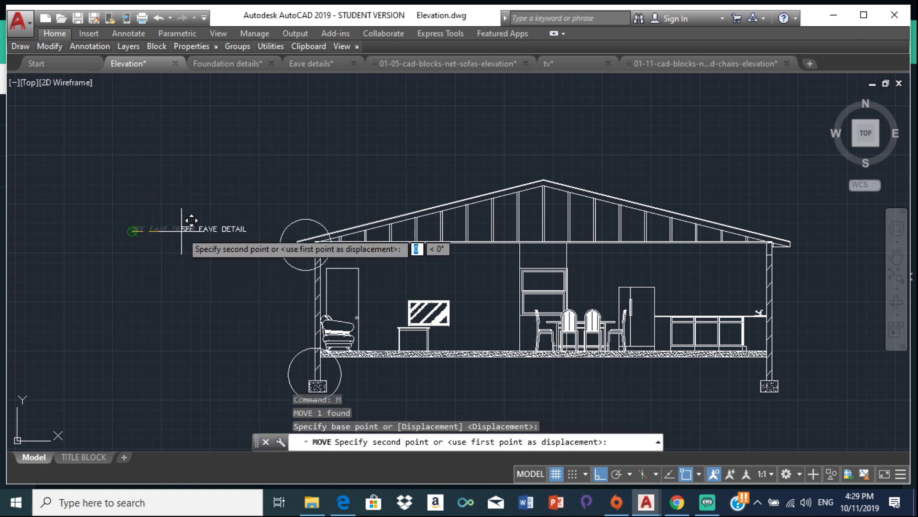
pyautogui.click(597, 474)
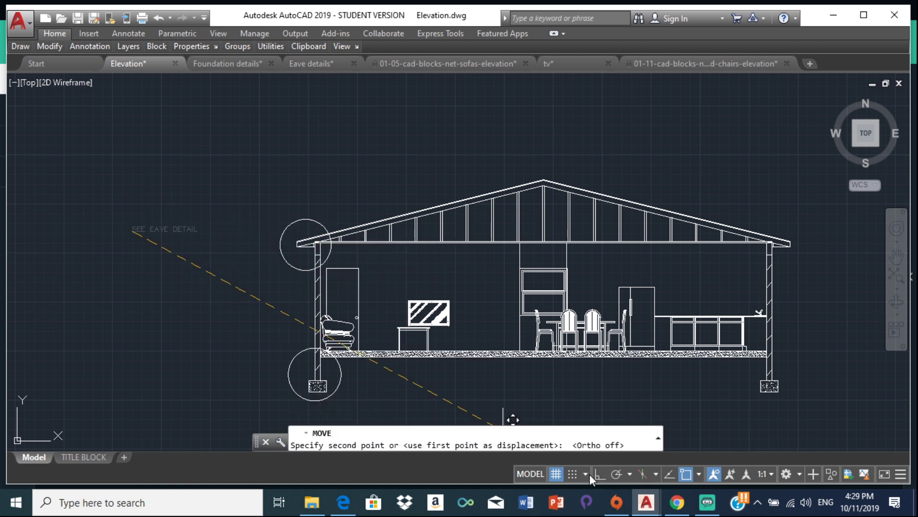
pyautogui.click(208, 241)
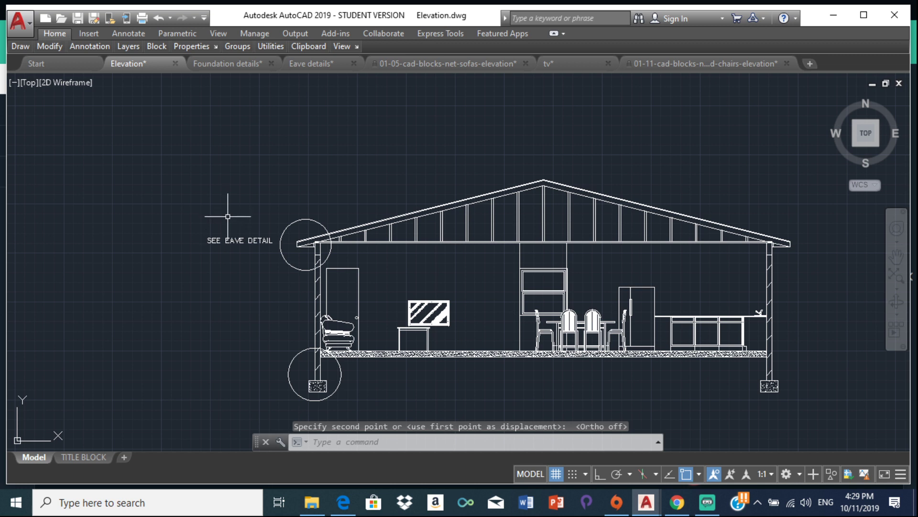
# Step: Copy the SEE EAVE DETAIL label to sit beside the footing circle
pyautogui.write('co')
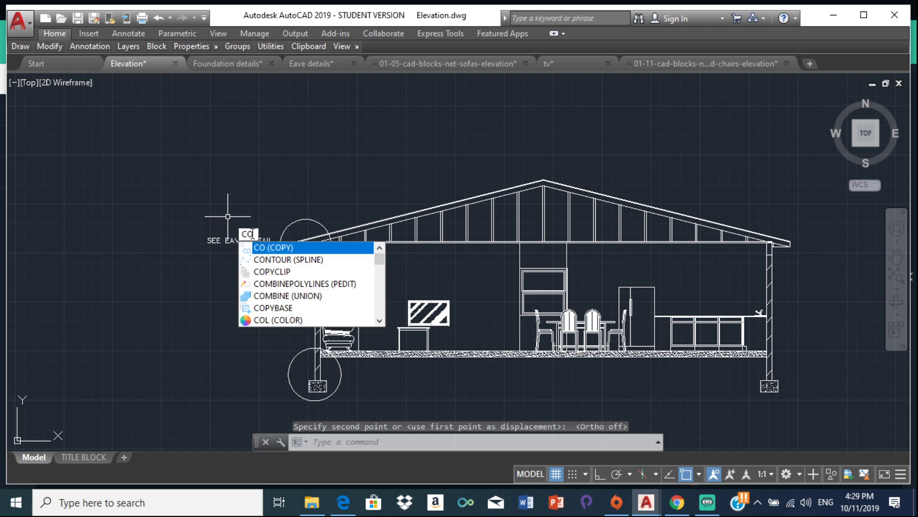
pyautogui.press('Return')
pyautogui.click(231, 235)
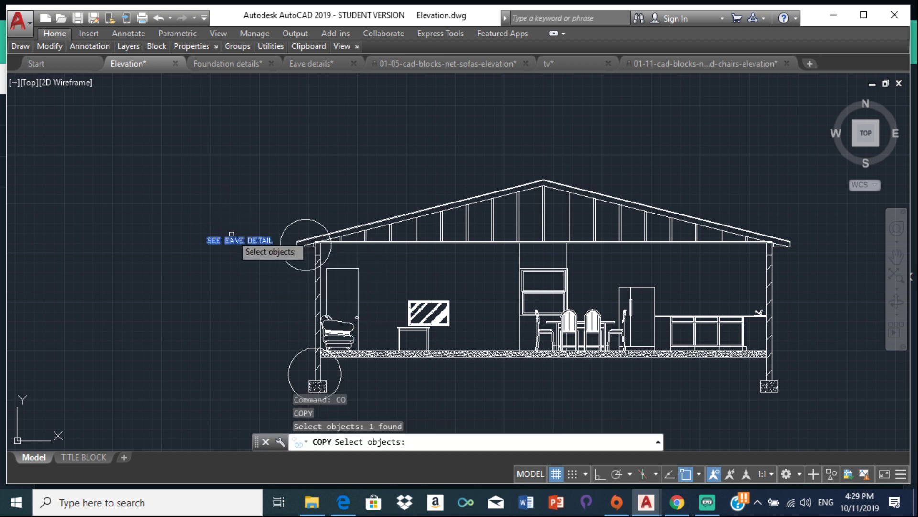
pyautogui.write('\\')
pyautogui.press('Return')
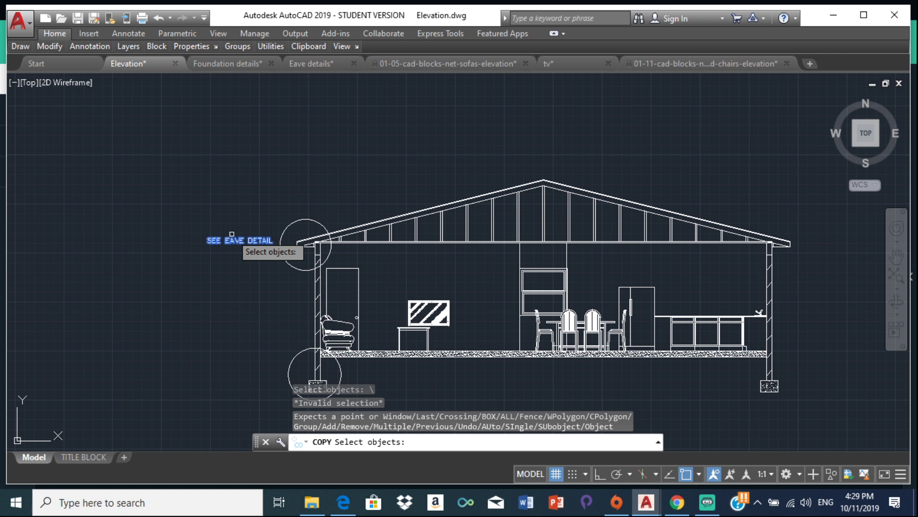
pyautogui.press('Return')
pyautogui.click(207, 243)
pyautogui.scroll(-2, 207, 317)
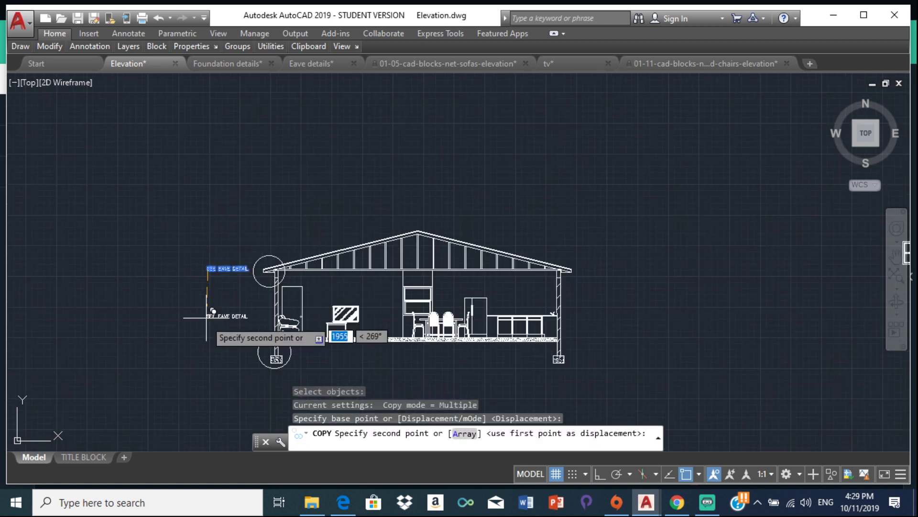
pyautogui.scroll(-1, 207, 317)
pyautogui.scroll(3, 211, 311)
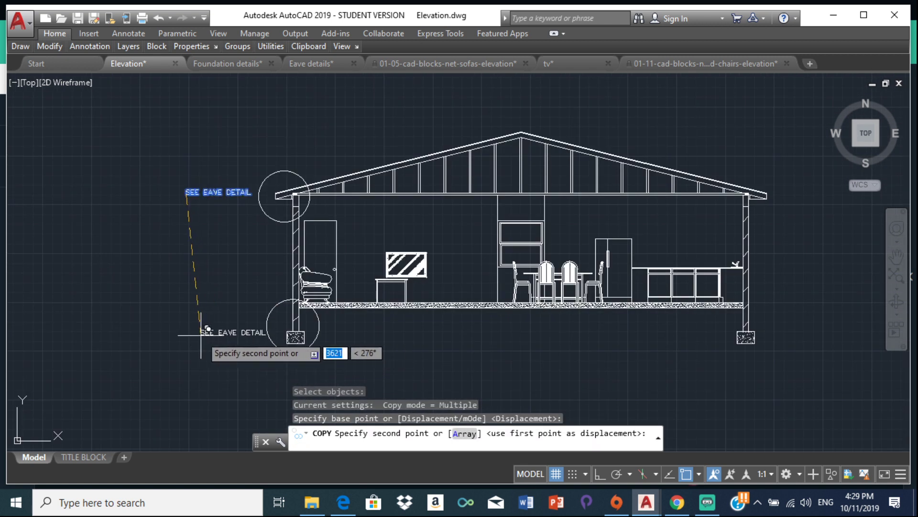
pyautogui.click(194, 334)
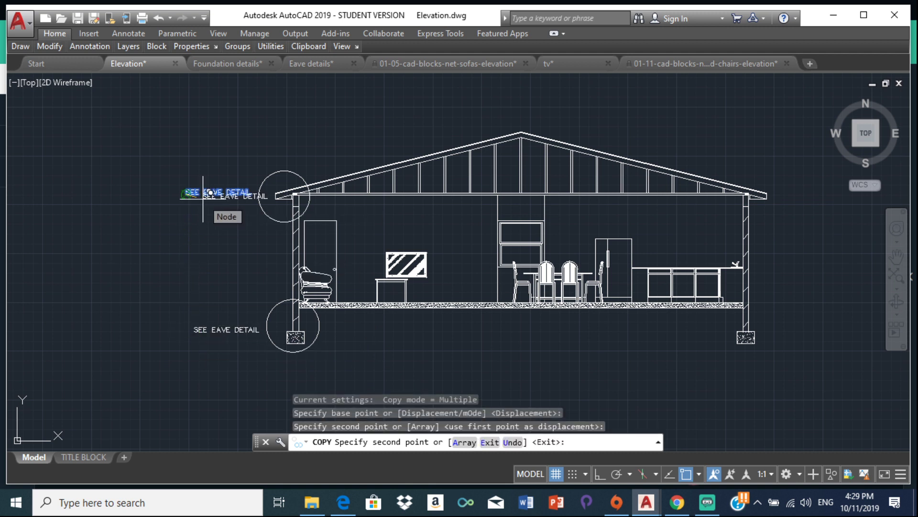
pyautogui.press('Escape')
pyautogui.click(91, 45)
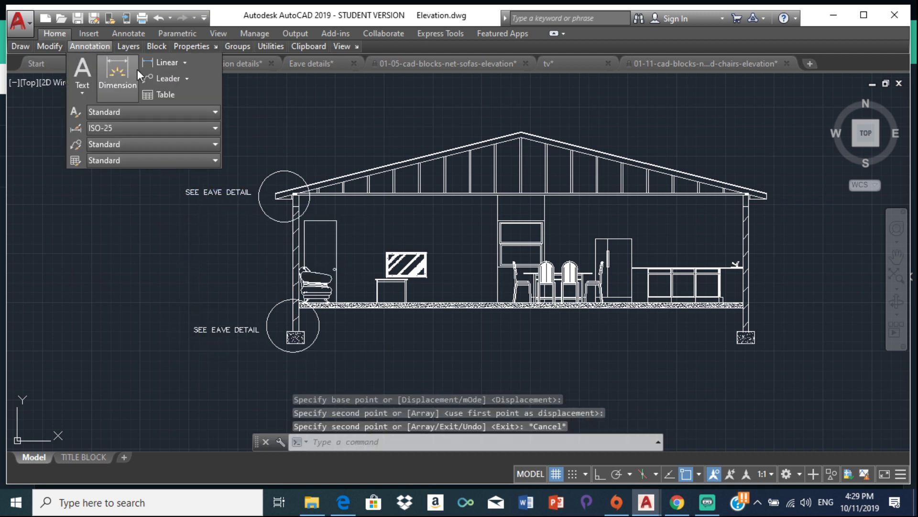
pyautogui.click(163, 78)
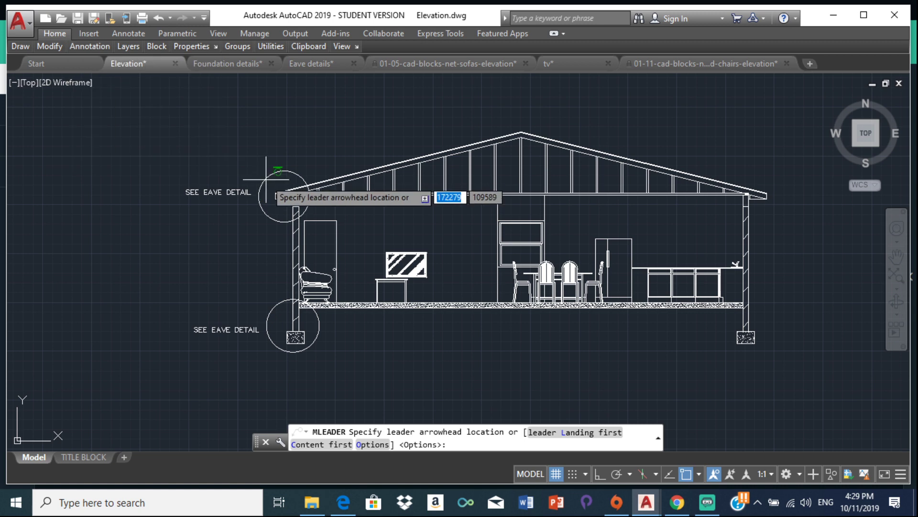
# Step: Draw a leader from the eave corner to a landing beside the eave label
pyautogui.scroll(2, 261, 189)
pyautogui.scroll(2, 254, 214)
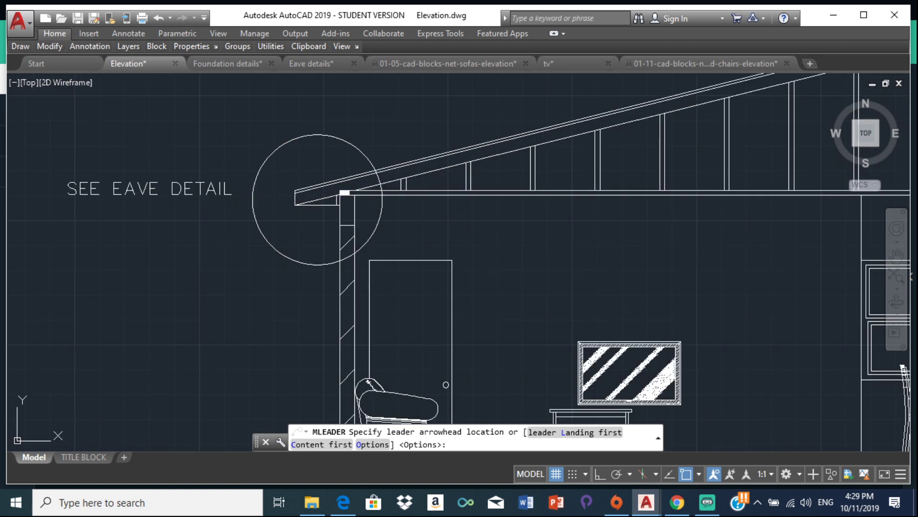
pyautogui.click(344, 193)
pyautogui.click(65, 194)
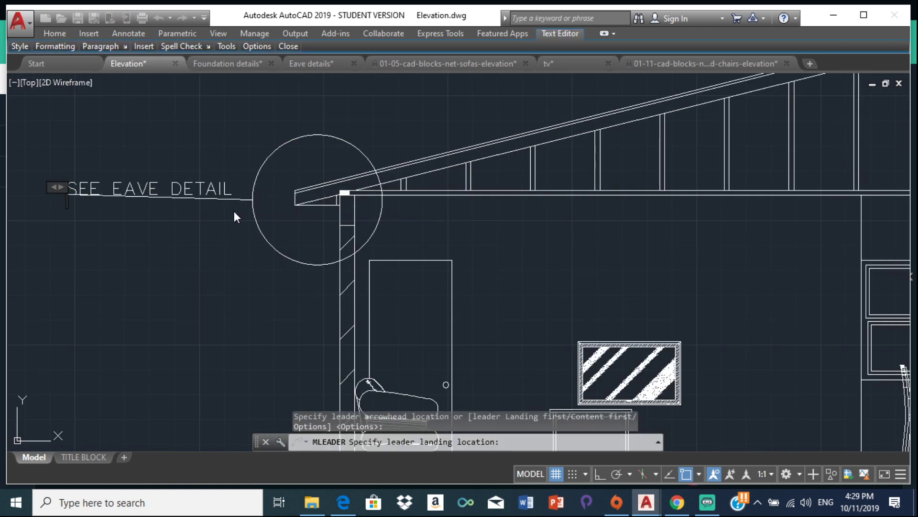
pyautogui.scroll(2, 146, 221)
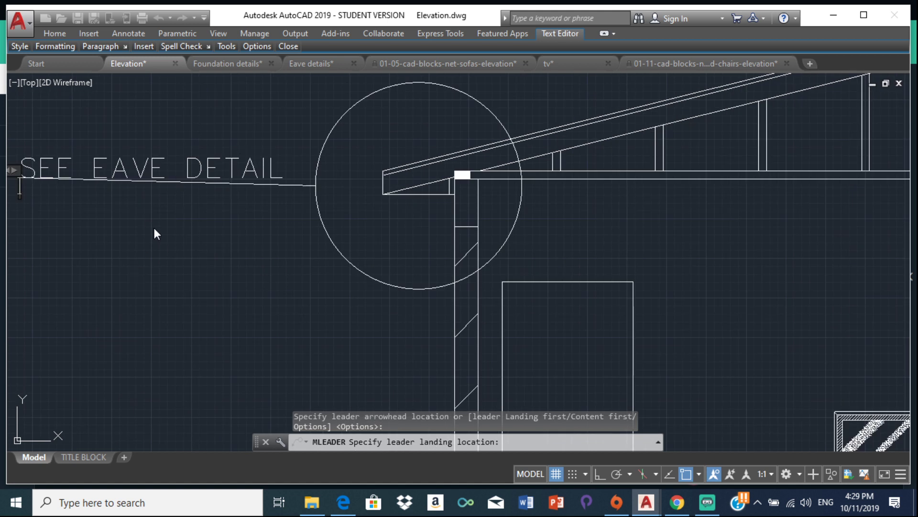
pyautogui.click(154, 190)
# Step: Move the upper SEE EAVE DETAIL label further left toward the leader landing
pyautogui.click(167, 173)
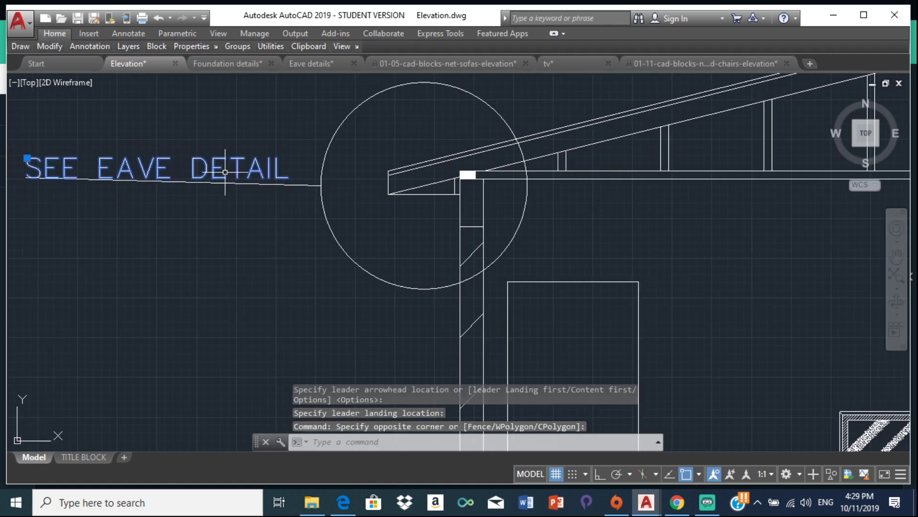
pyautogui.scroll(-3, 353, 134)
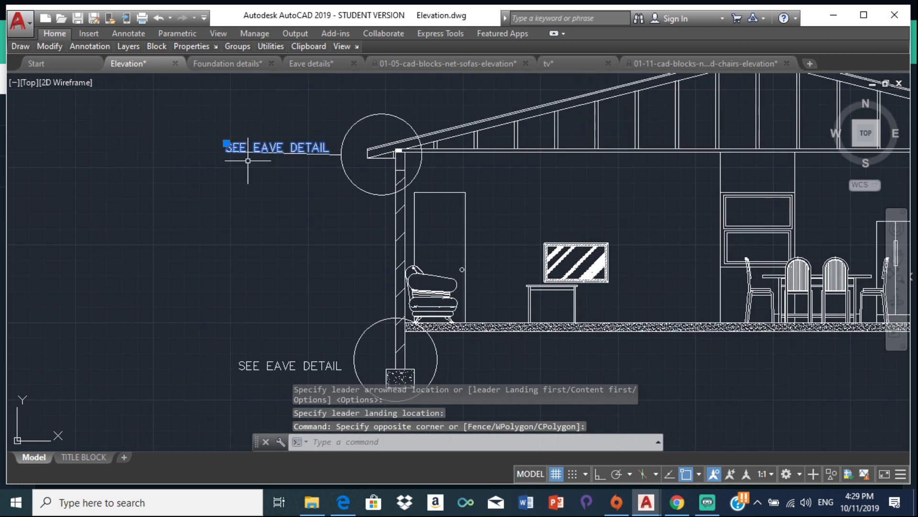
pyautogui.press('Return')
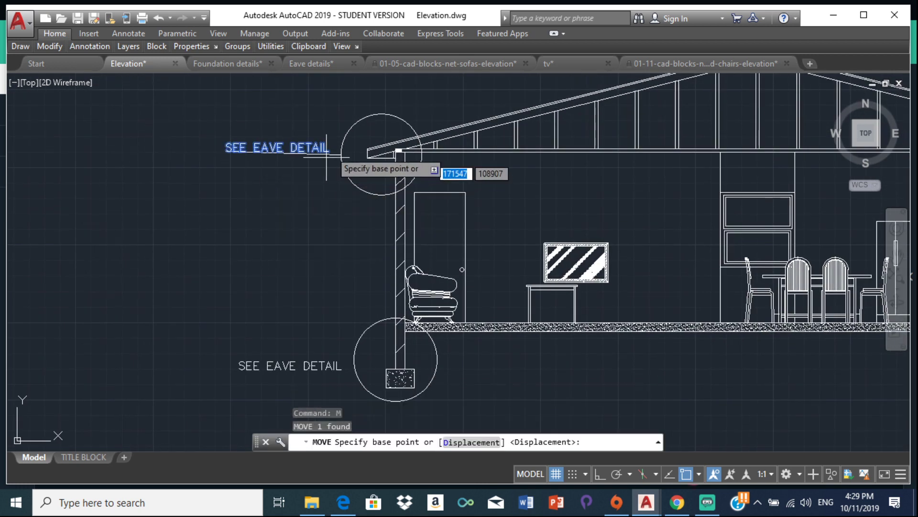
pyautogui.click(341, 154)
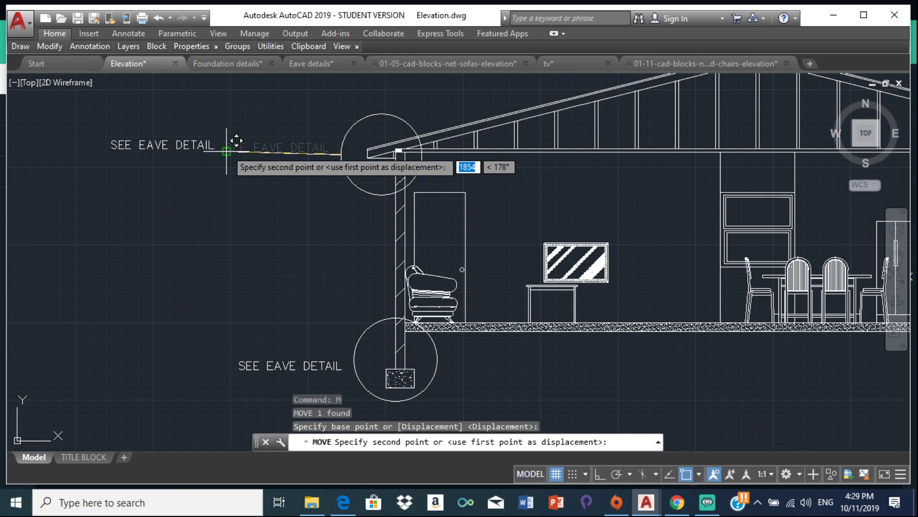
pyautogui.click(227, 149)
# Step: Shift the upper label again so it sits at the upper-left end of the leader
pyautogui.moveTo(245, 232); pyautogui.dragTo(223, 210, button='middle')
pyautogui.click(152, 121)
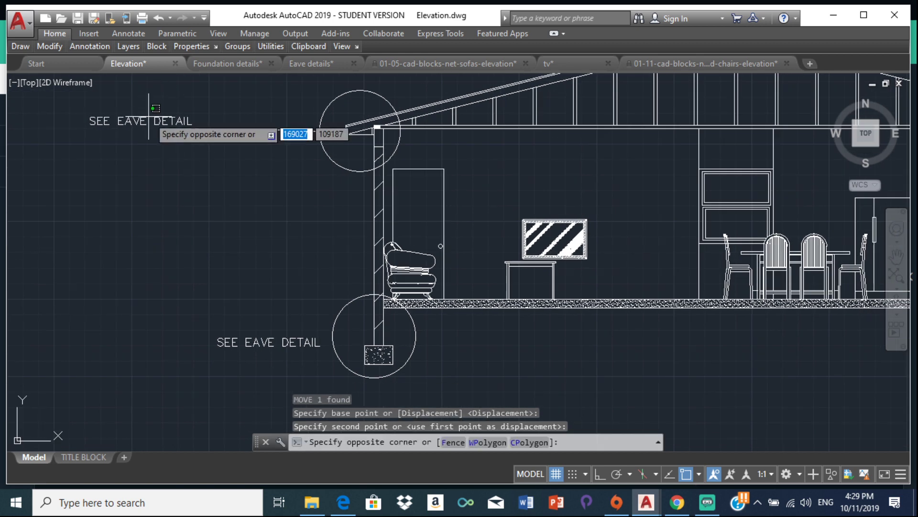
pyautogui.click(164, 123)
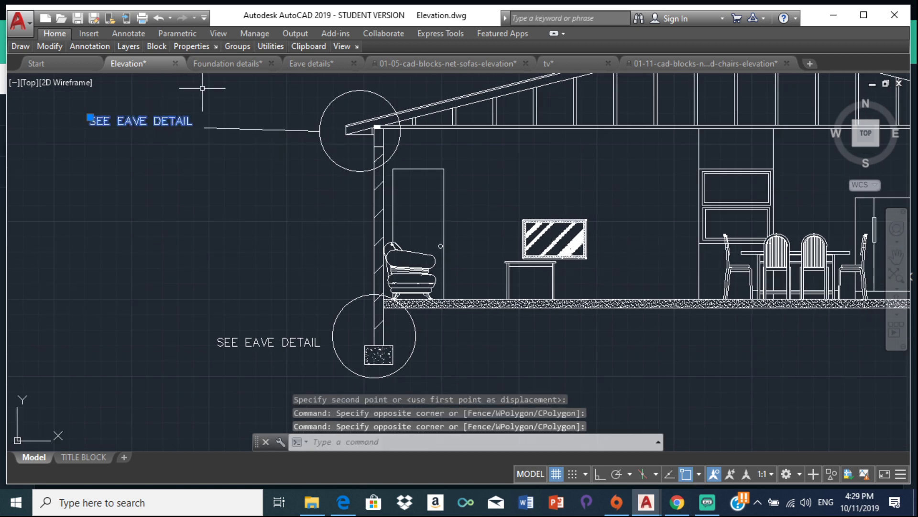
pyautogui.write('M')
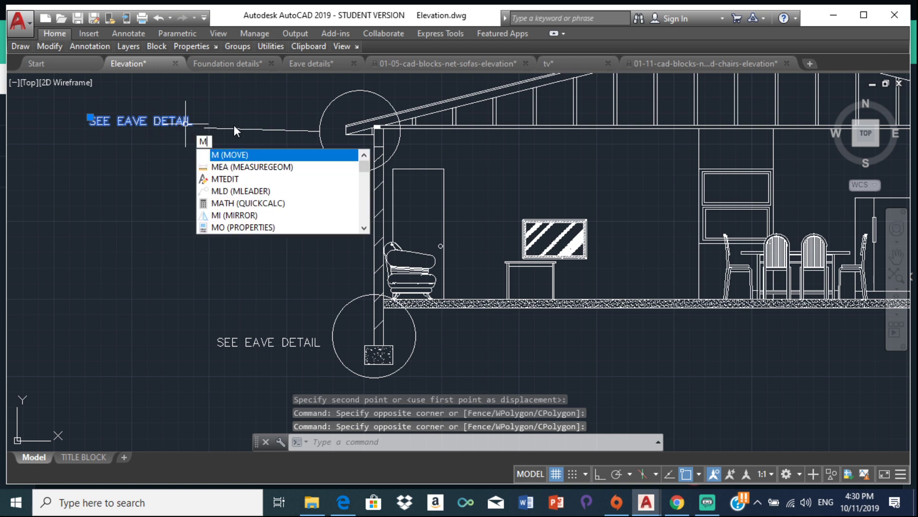
pyautogui.click(237, 155)
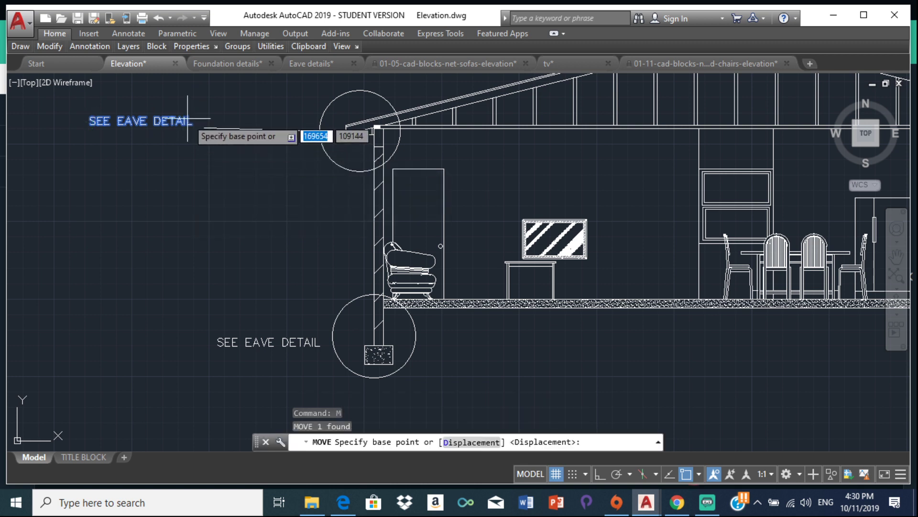
pyautogui.click(90, 121)
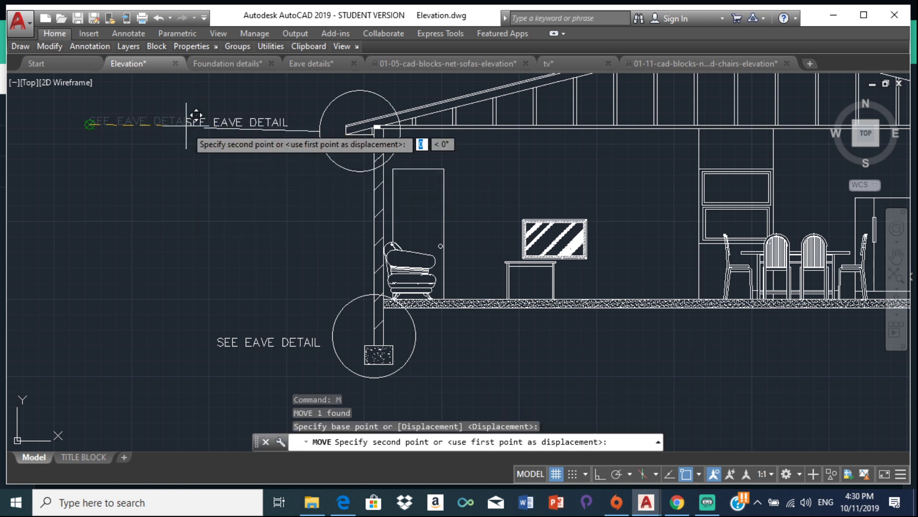
pyautogui.click(100, 127)
pyautogui.moveTo(115, 164)
pyautogui.mouseDown(button='middle')
pyautogui.moveTo(154, 158)
pyautogui.moveTo(178, 275)
pyautogui.mouseUp(button='middle')
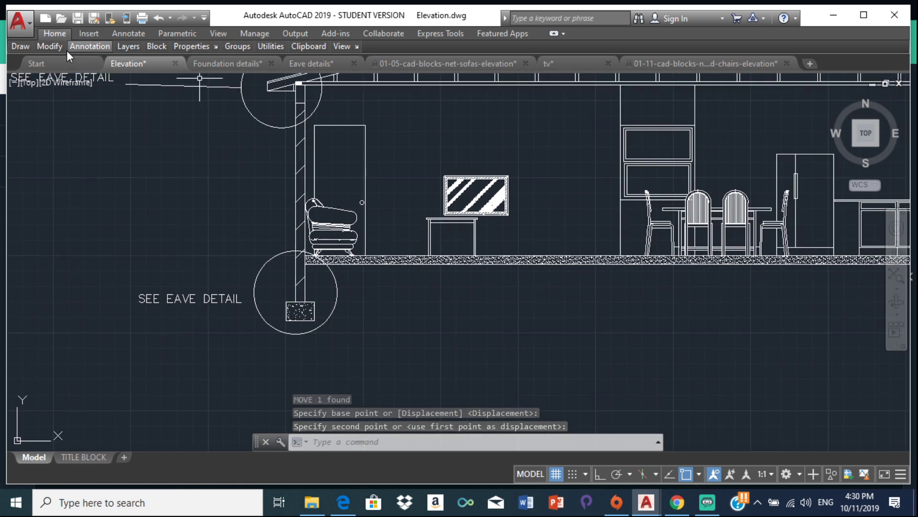
pyautogui.click(79, 47)
# Step: Draw a leader from the footing circle to a landing beside the lower label
pyautogui.click(169, 79)
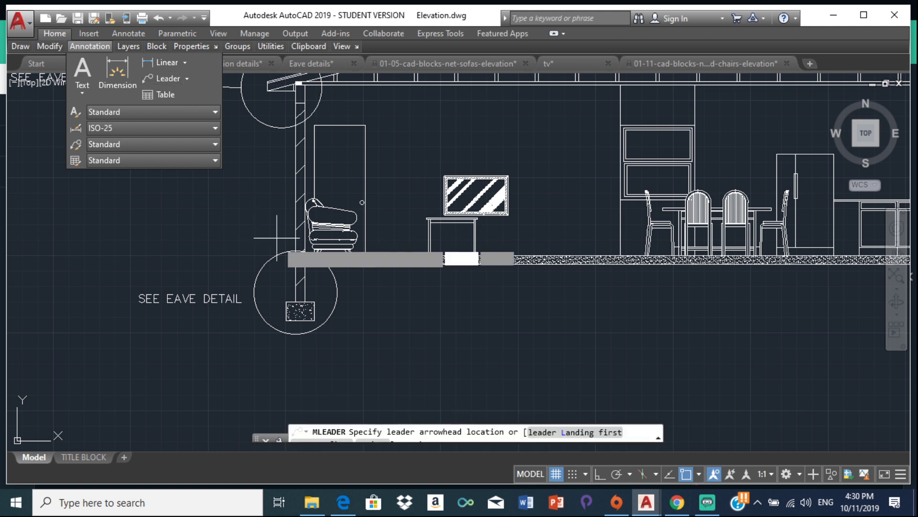
pyautogui.click(256, 268)
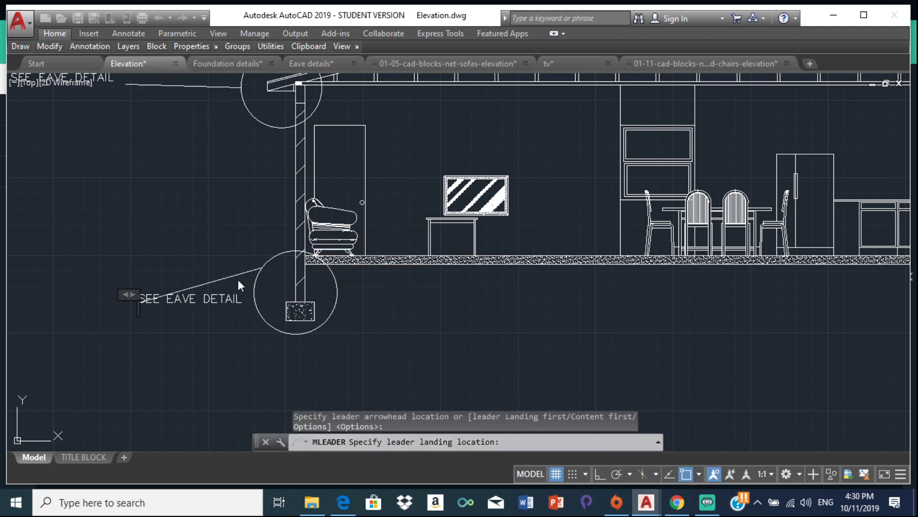
pyautogui.click(145, 297)
pyautogui.click(204, 266)
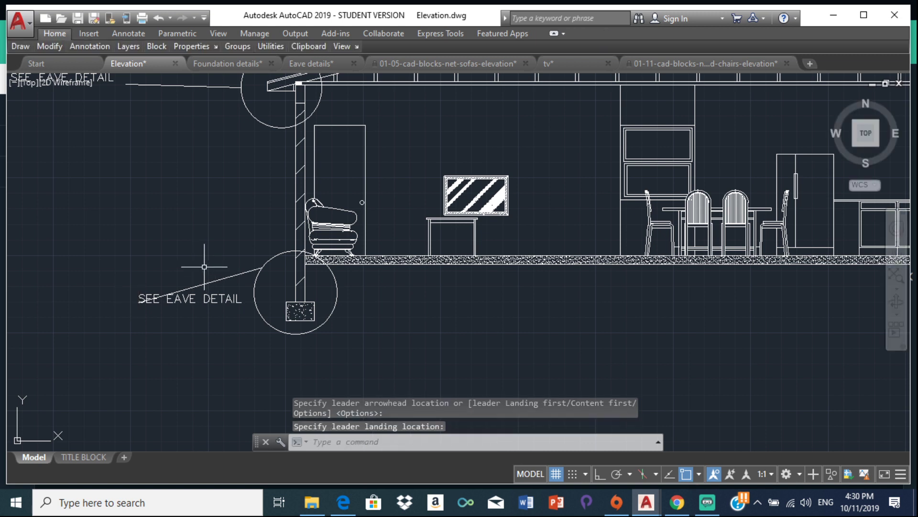
pyautogui.click(210, 282)
pyautogui.click(139, 302)
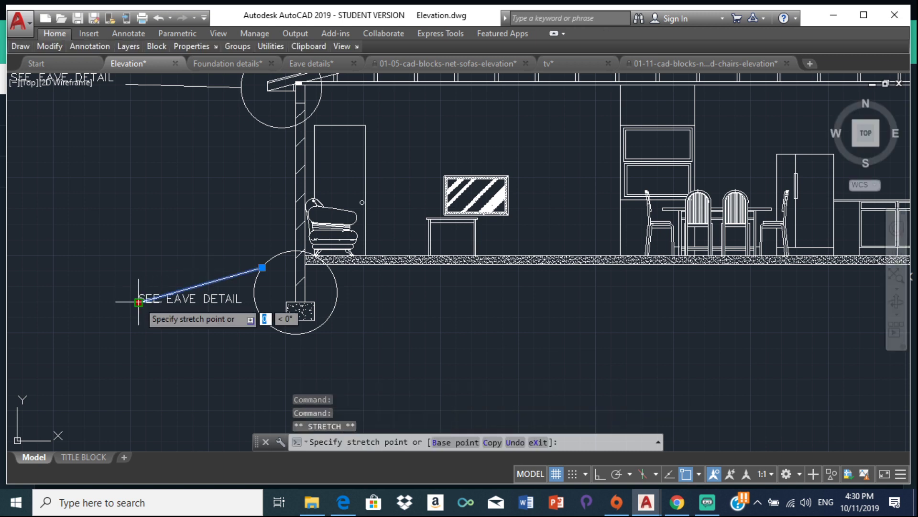
pyautogui.click(203, 284)
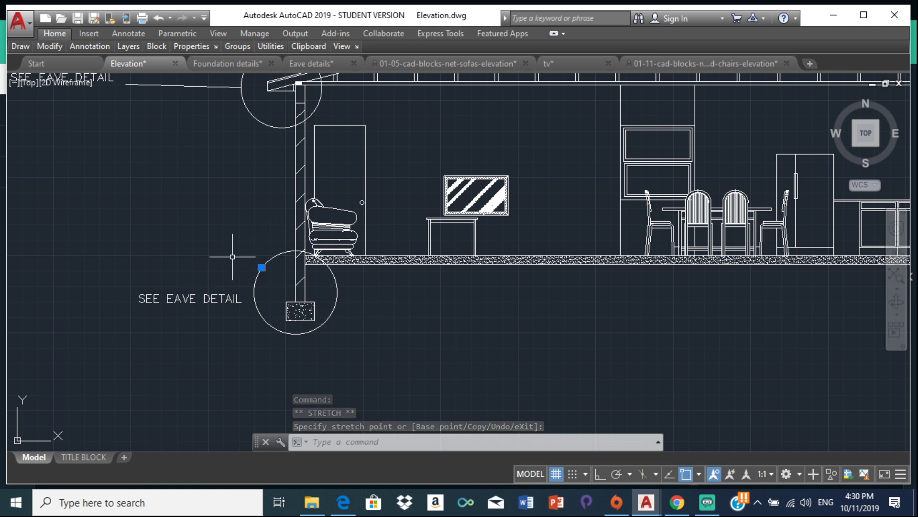
pyautogui.hotkey('ctrl', 'z')
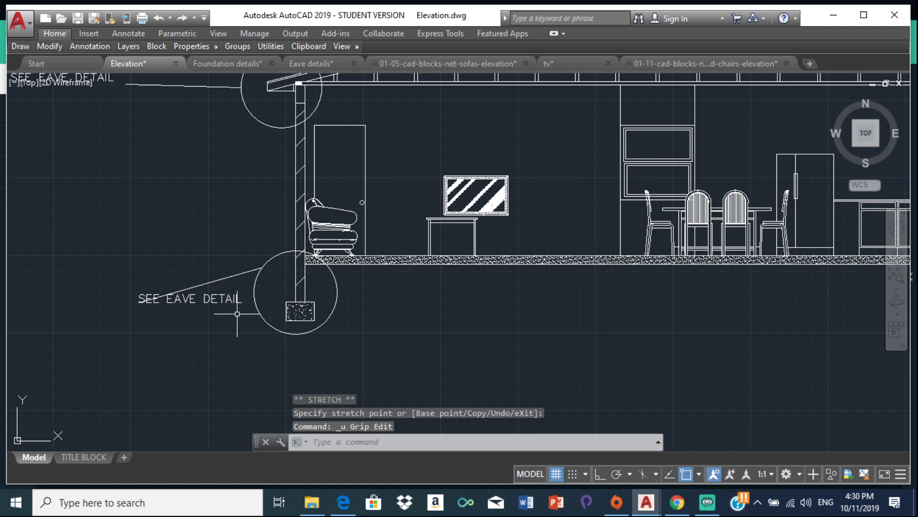
# Step: Move the lower SEE EAVE DETAIL label left under the upper label and review the section
pyautogui.click(222, 299)
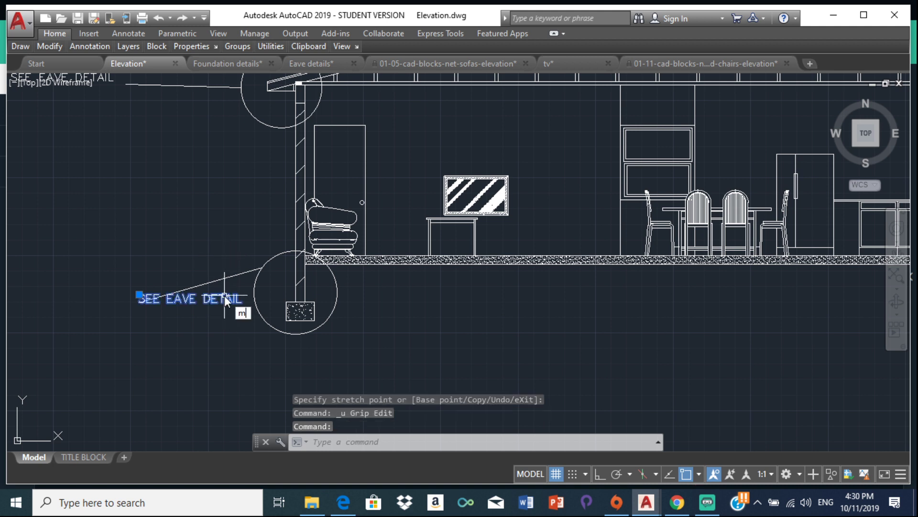
pyautogui.press('Return')
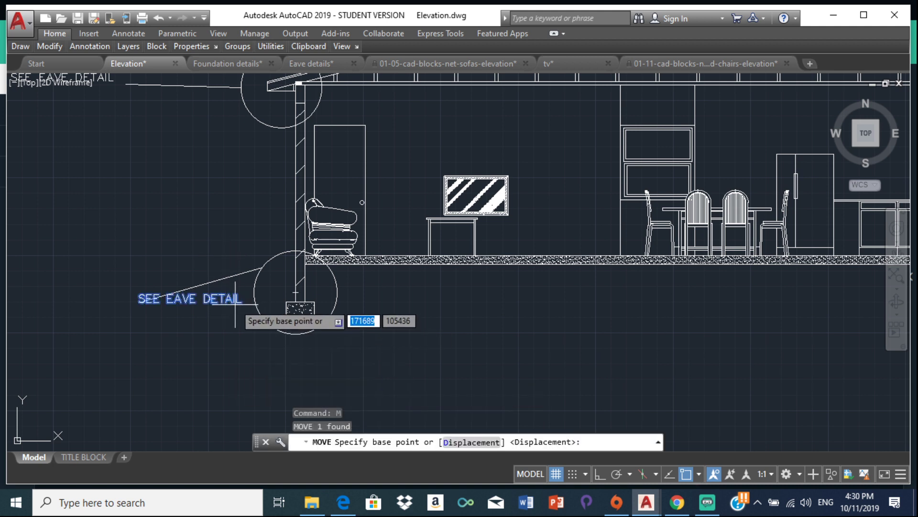
pyautogui.click(138, 303)
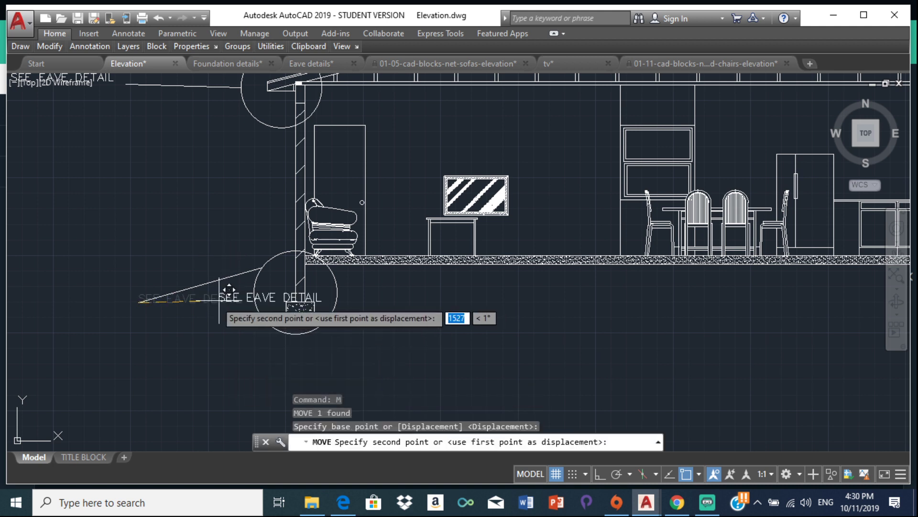
pyautogui.click(28, 305)
pyautogui.scroll(-4, 297, 244)
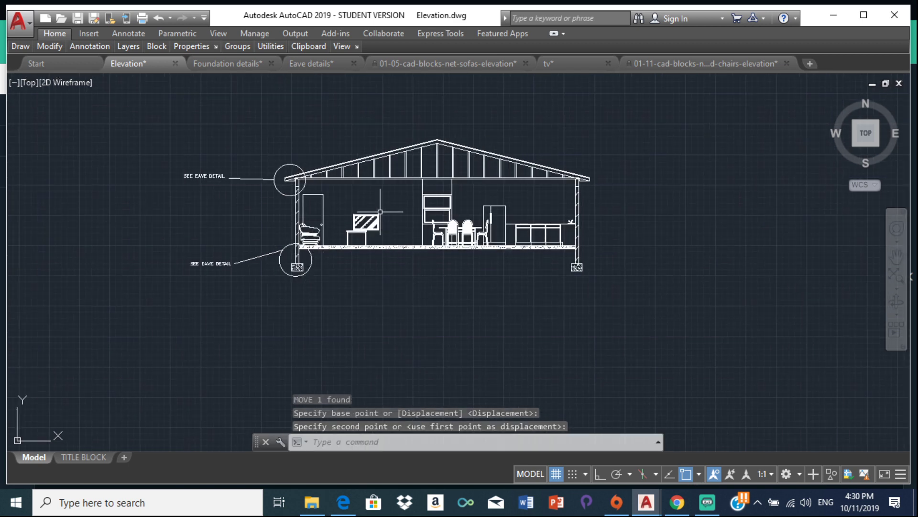
pyautogui.scroll(3, 278, 183)
pyautogui.moveTo(466, 200); pyautogui.dragTo(256, 189, button='middle')
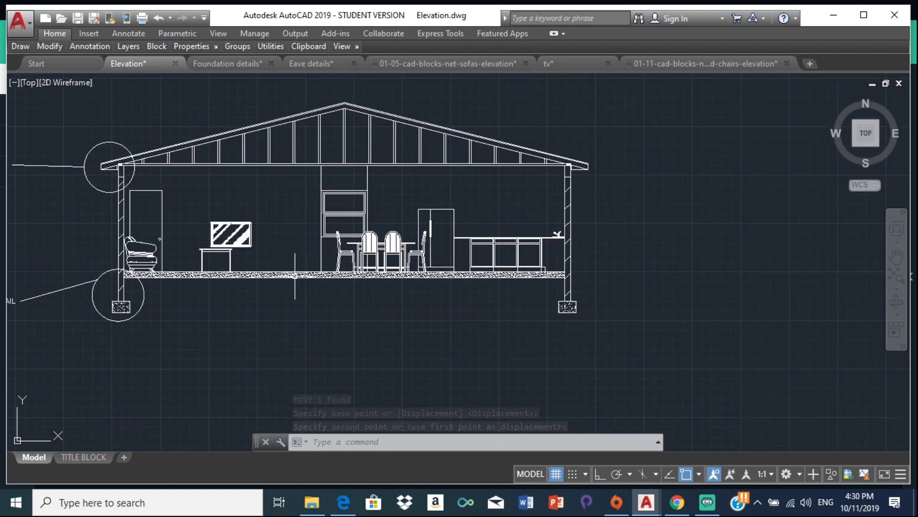
pyautogui.scroll(-4, 246, 265)
pyautogui.moveTo(261, 263); pyautogui.dragTo(147, 263, button='middle')
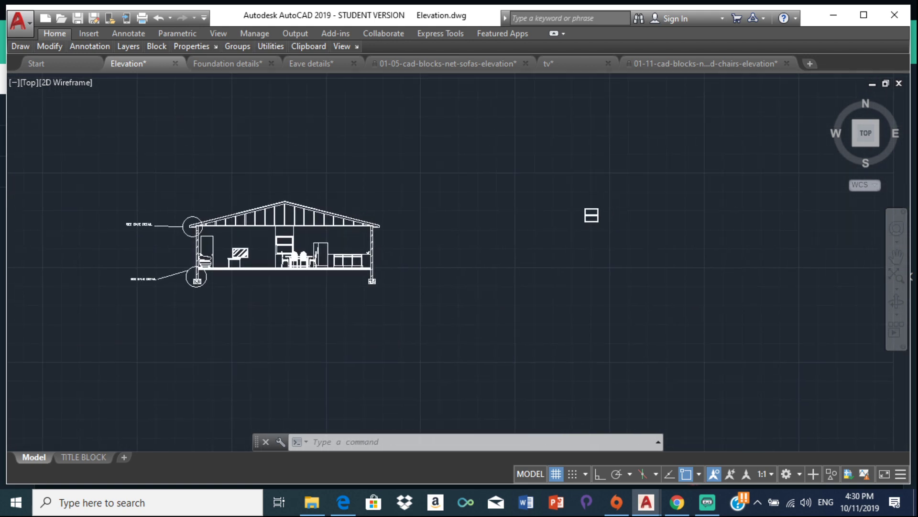
pyautogui.scroll(2, 131, 223)
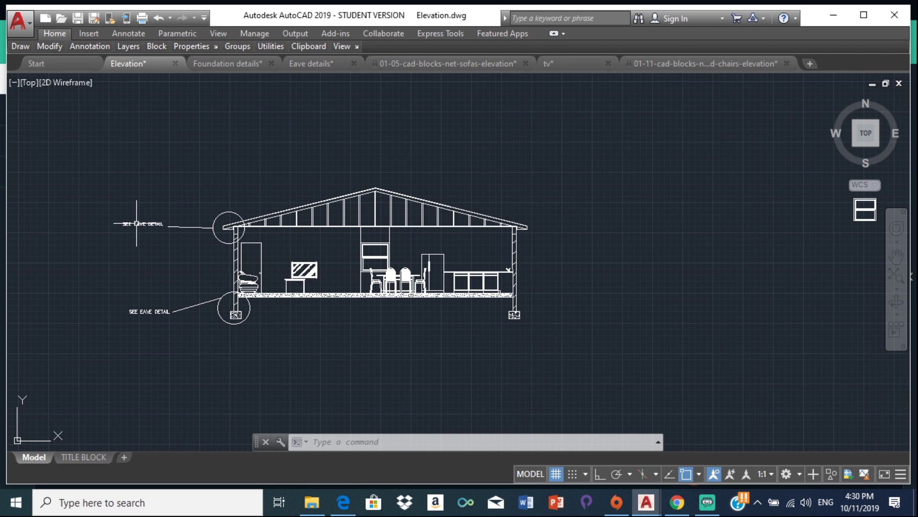
pyautogui.scroll(6, 136, 223)
pyautogui.scroll(-8, 234, 210)
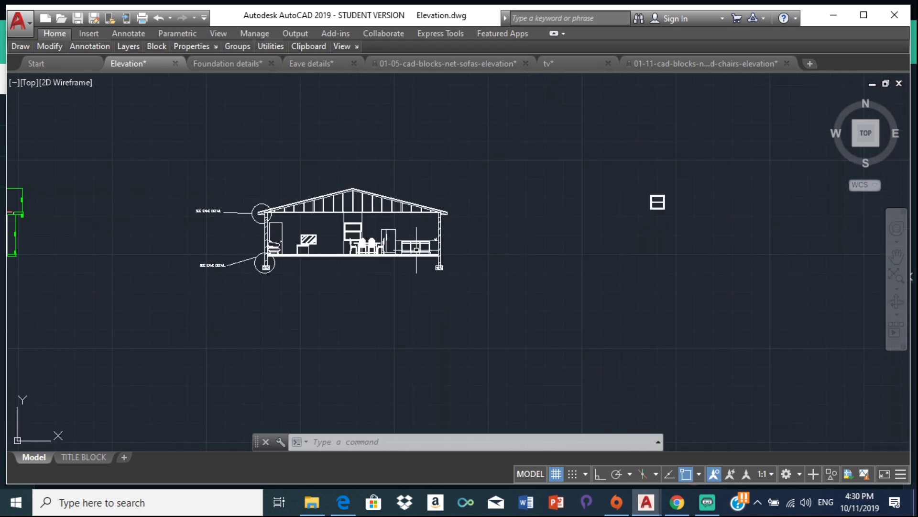
# Step: Place the Drawing Title - Metric block from the Tool Palettes below the house section
pyautogui.write('oo')
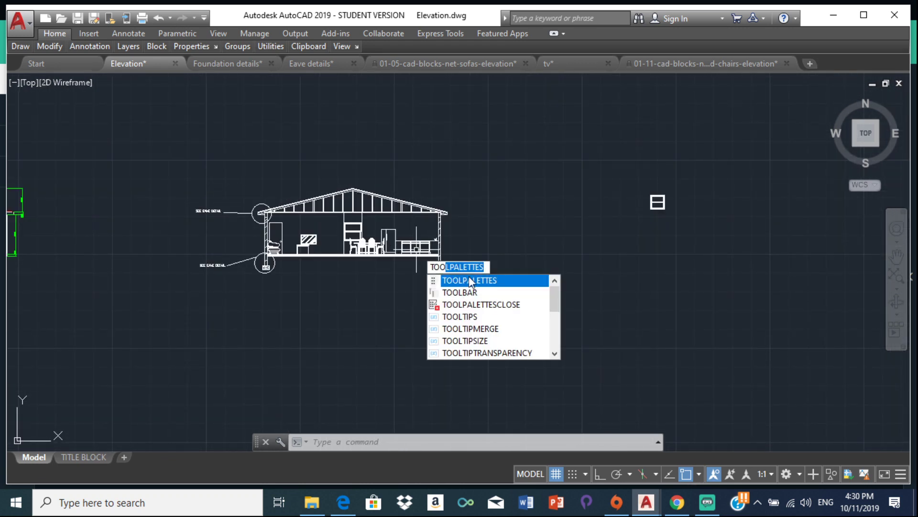
pyautogui.click(492, 282)
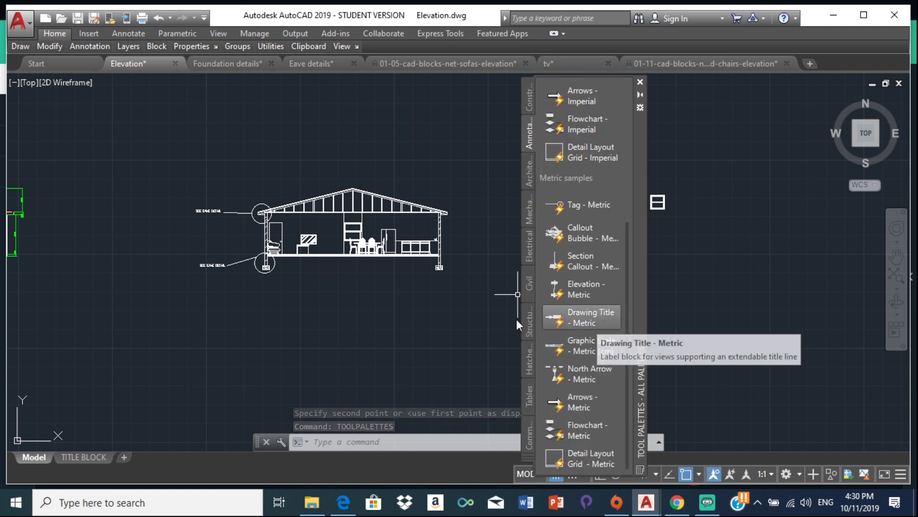
pyautogui.scroll(2, 403, 315)
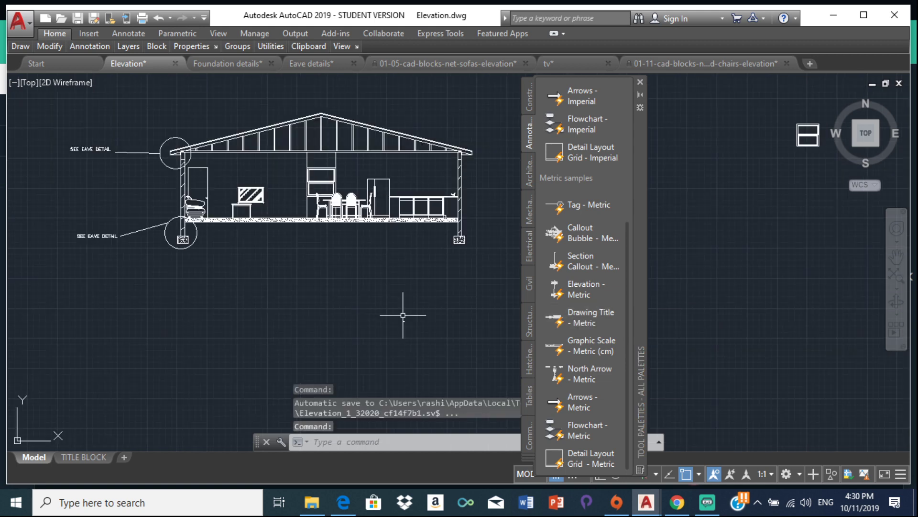
pyautogui.scroll(3, 403, 315)
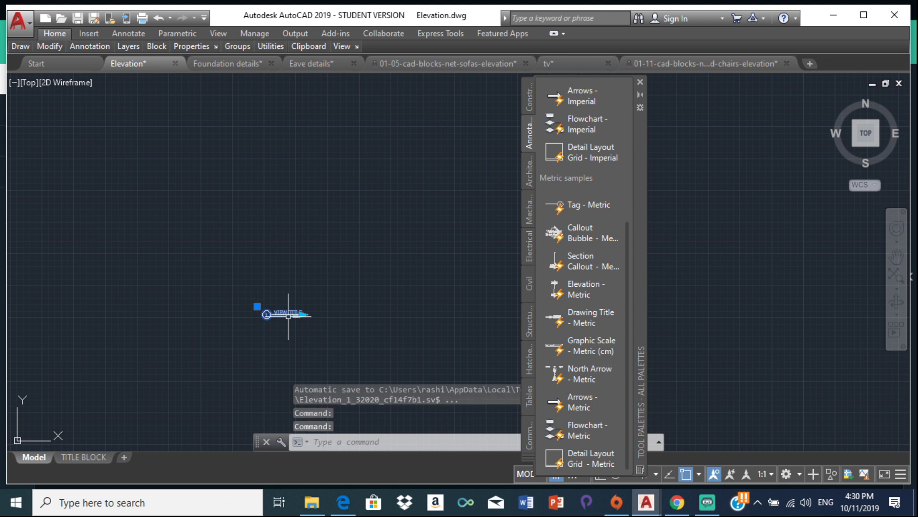
pyautogui.click(289, 315)
# Step: Scale the view title block up by a factor of 100 and close the Tool Palettes
pyautogui.write('sc')
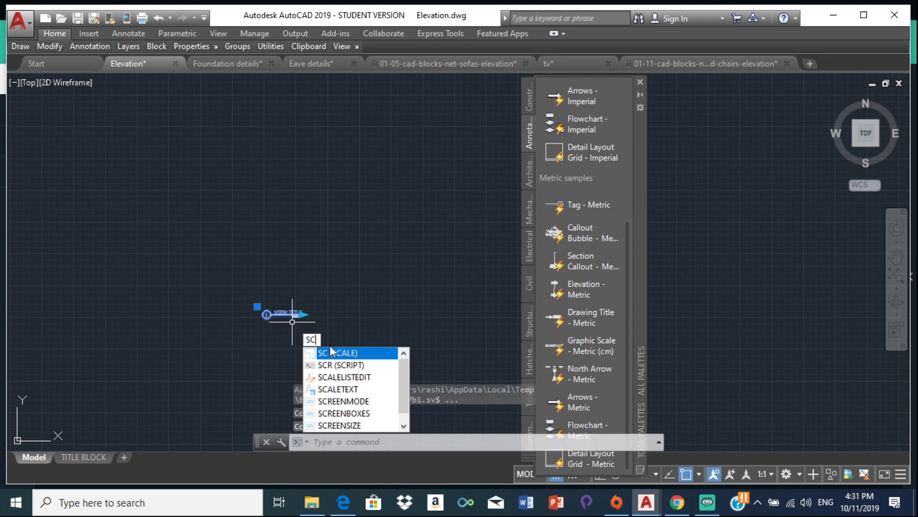
pyautogui.press('Return')
pyautogui.click(264, 314)
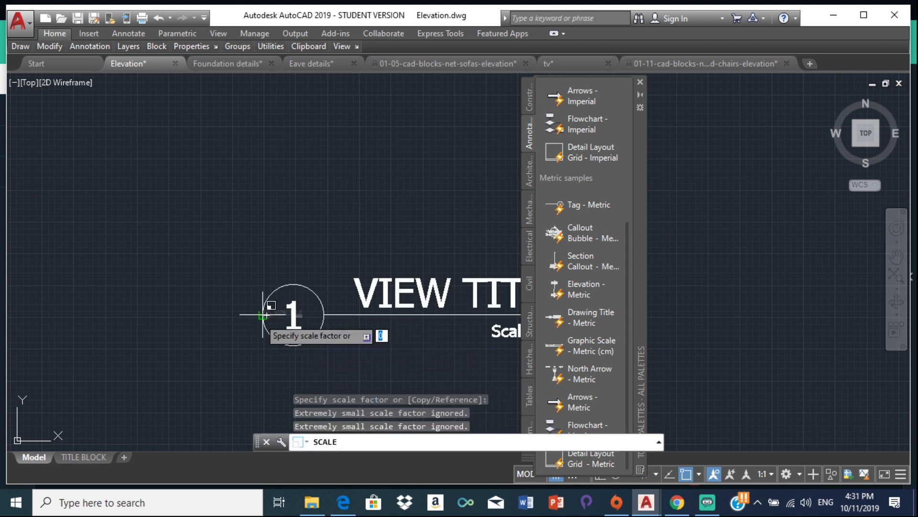
pyautogui.write('100')
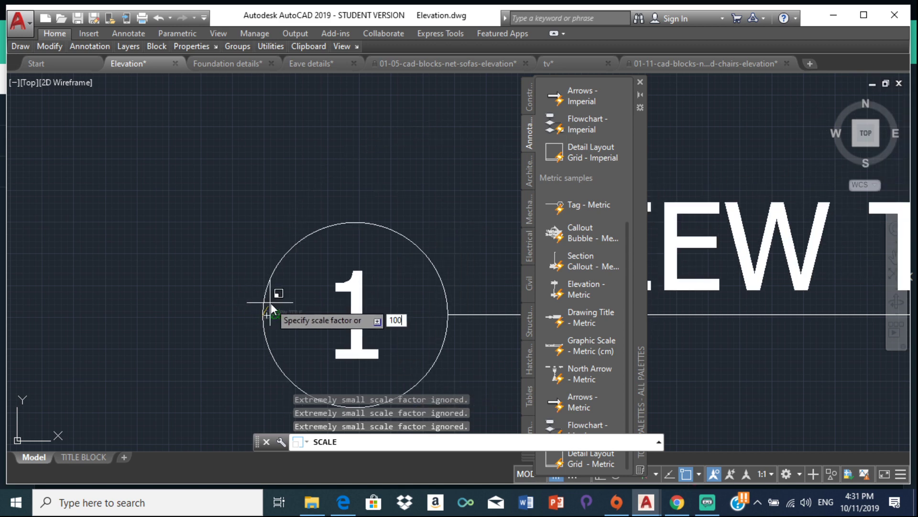
pyautogui.press('Return')
pyautogui.scroll(-10, 270, 303)
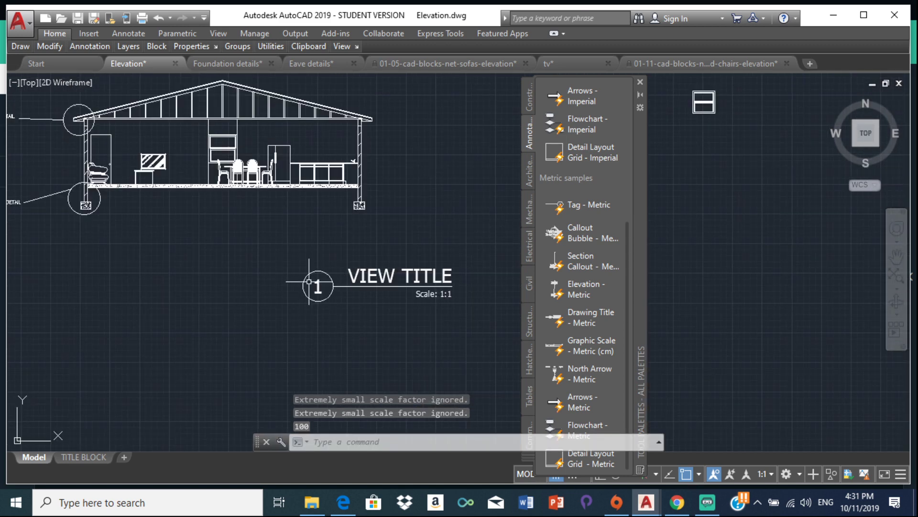
pyautogui.click(640, 81)
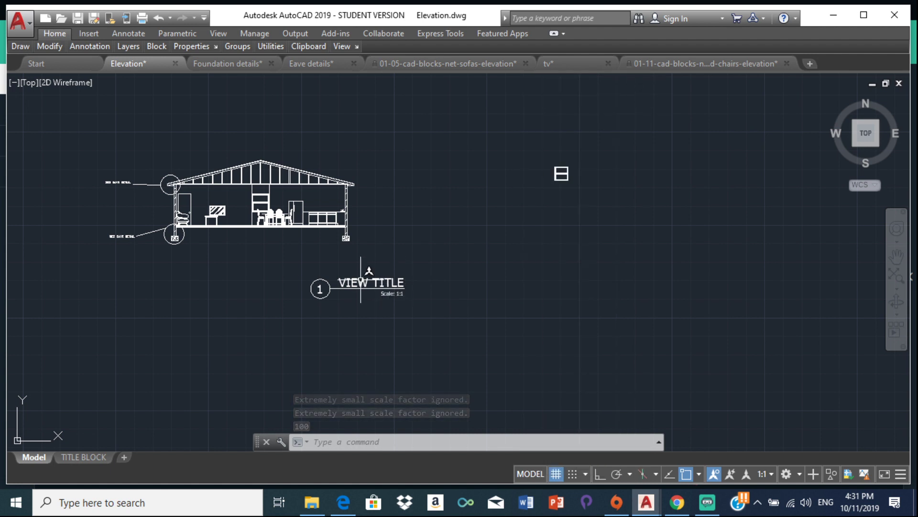
pyautogui.click(365, 281)
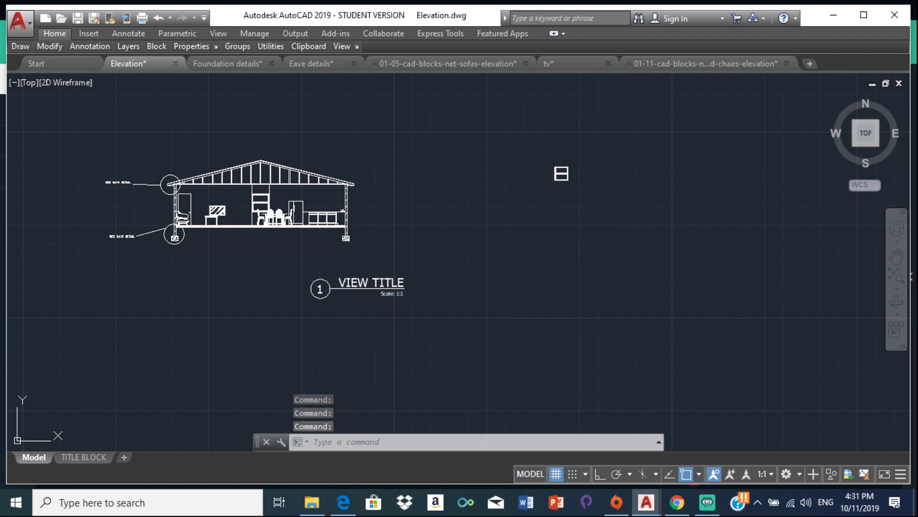
# Step: Edit the title block attributes: VIEWNAME 'SECTION A-A' and VPSCALE 'Scale: 1:50'
pyautogui.doubleClick(357, 283)
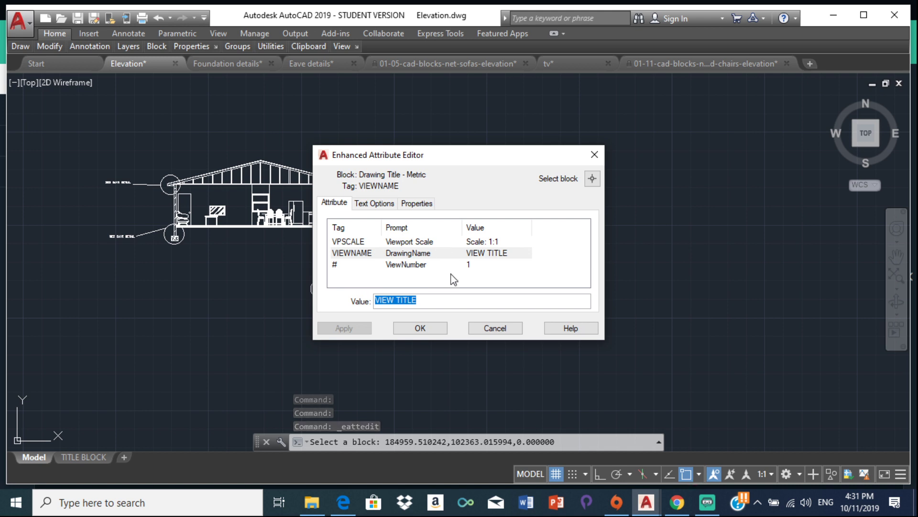
pyautogui.write('Sec A-A')
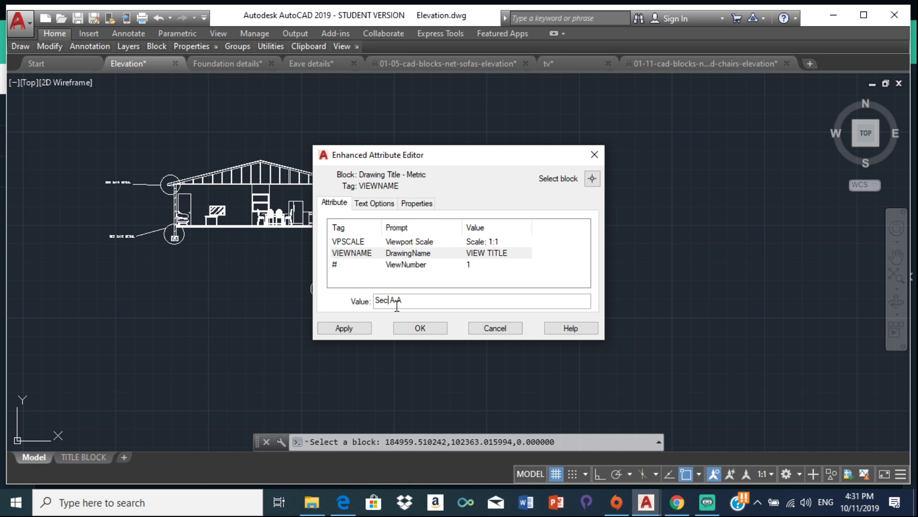
pyautogui.write('ECTION')
pyautogui.click(423, 242)
pyautogui.click(428, 305)
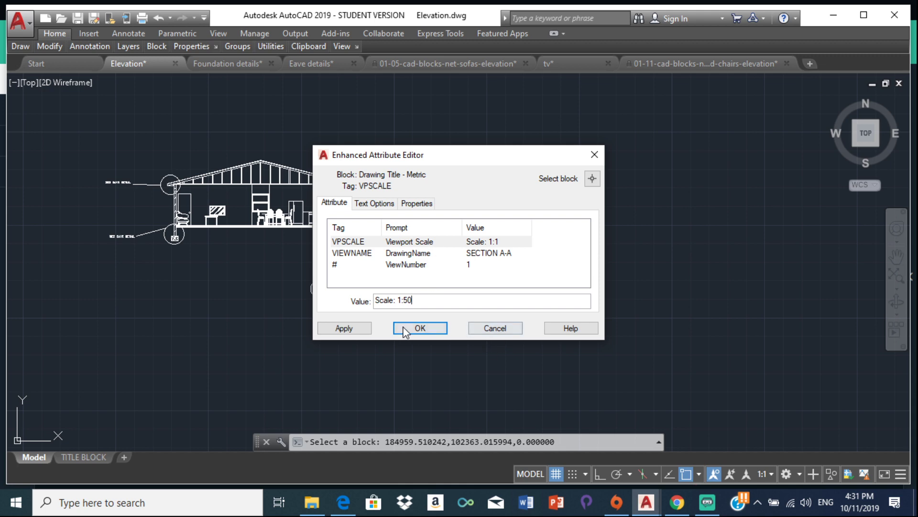
pyautogui.click(419, 327)
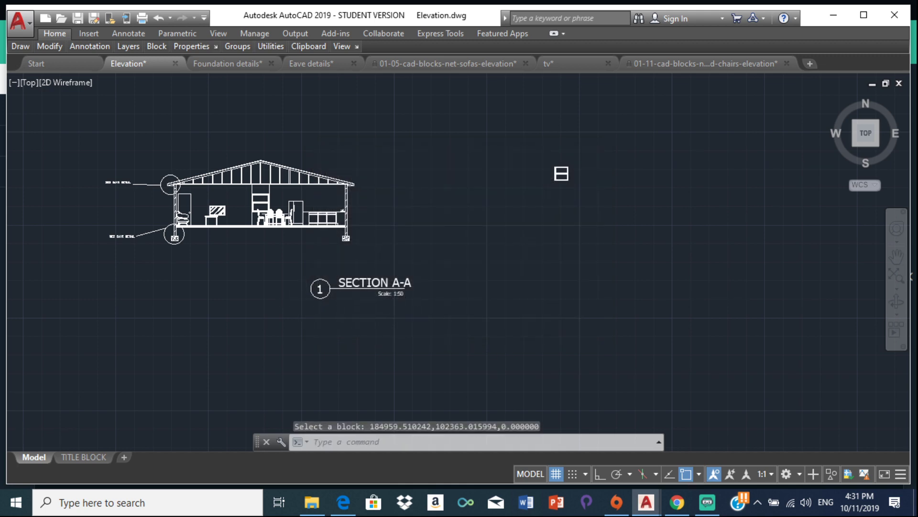
pyautogui.scroll(2, 272, 248)
pyautogui.scroll(-4, 273, 226)
pyautogui.scroll(2, 273, 226)
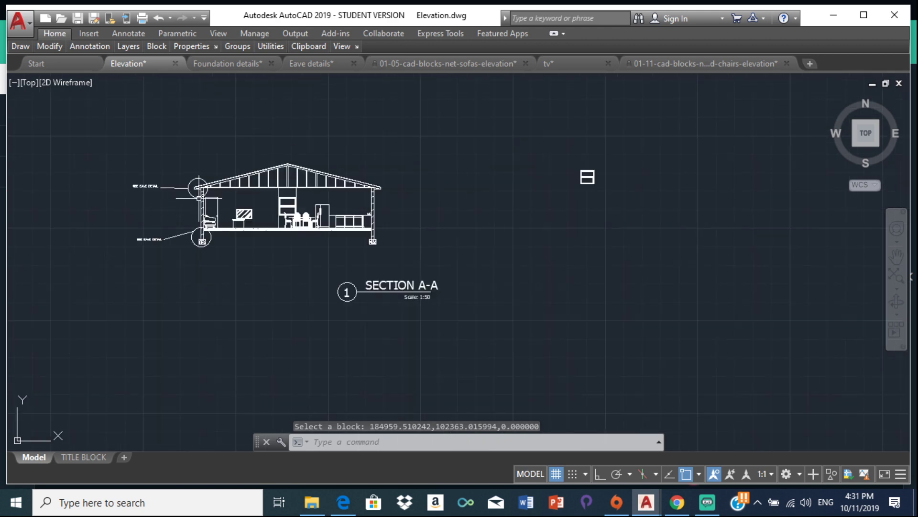
pyautogui.scroll(1, 335, 258)
pyautogui.scroll(3, 377, 289)
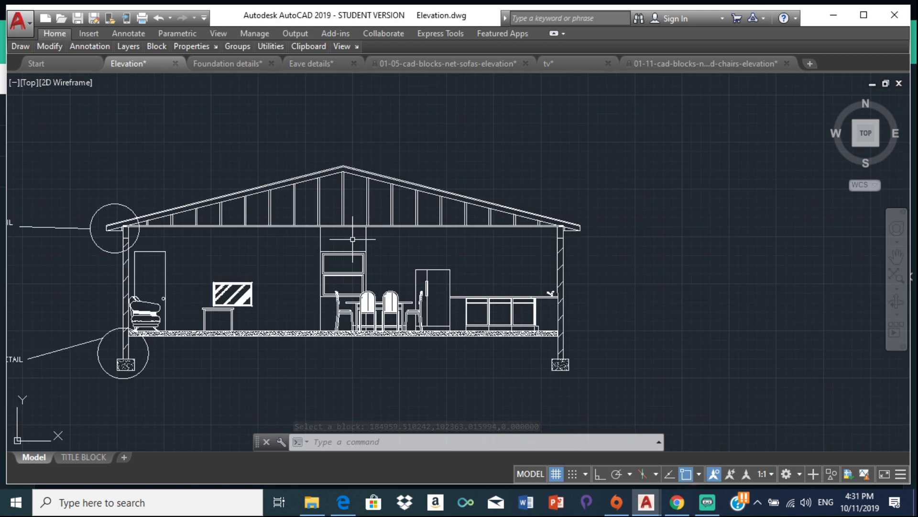
pyautogui.scroll(4, 343, 256)
pyautogui.scroll(-5, 343, 256)
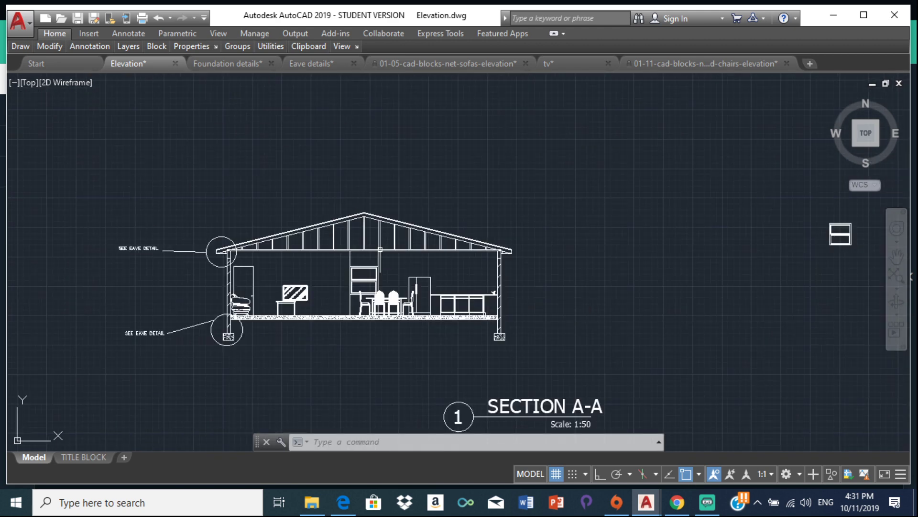